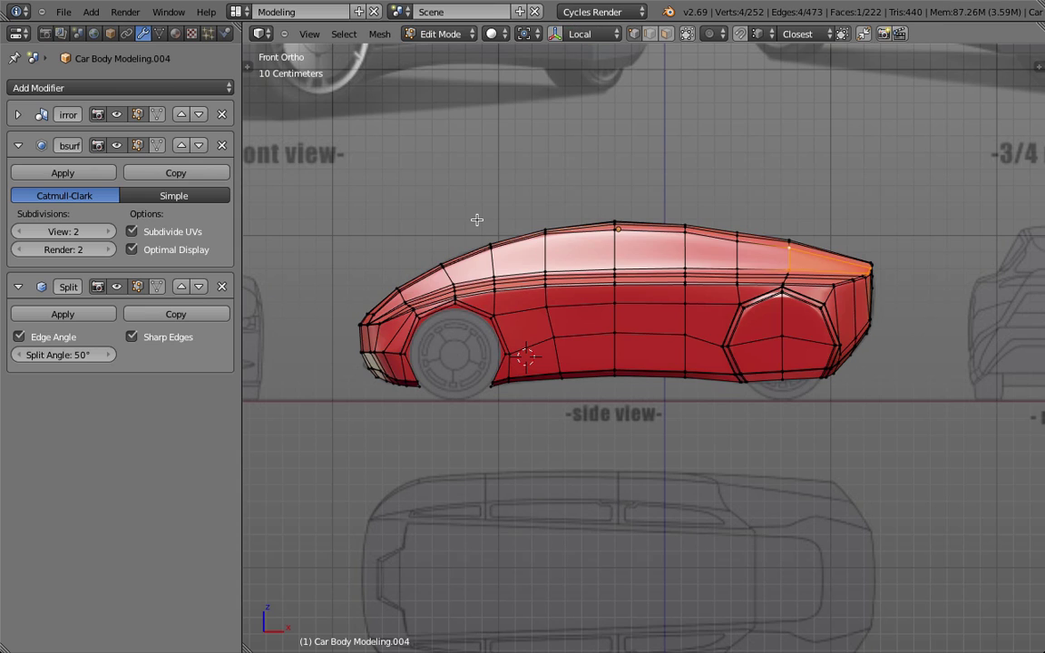
Select an edge loop across the rear roof and compare the control cage with the smoothed car body in side view.
key(a)
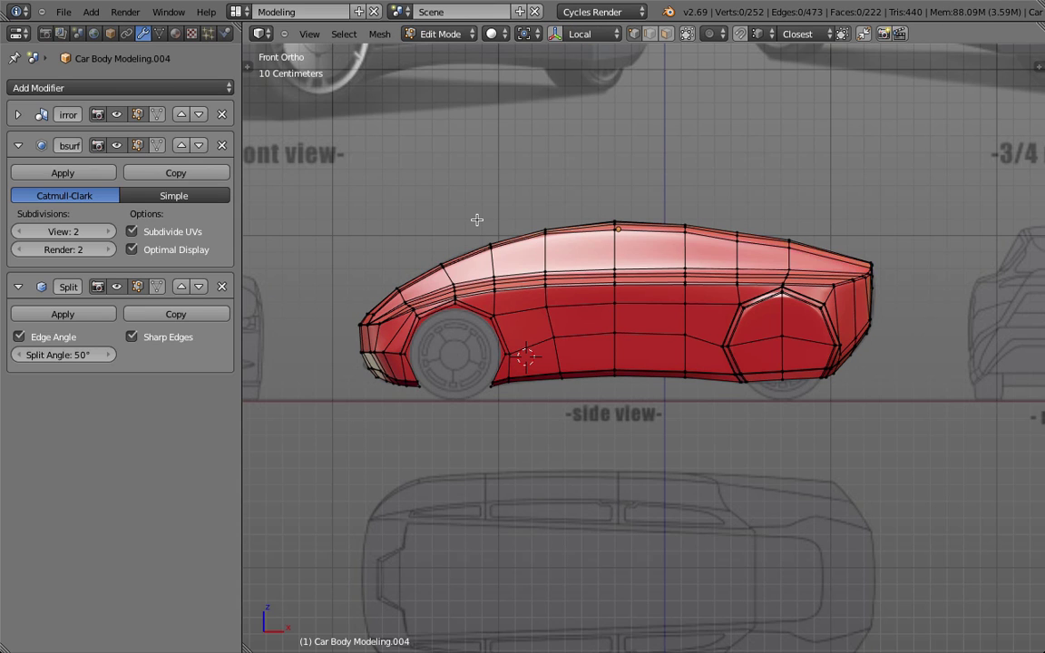
scroll(740, 240, up, 2)
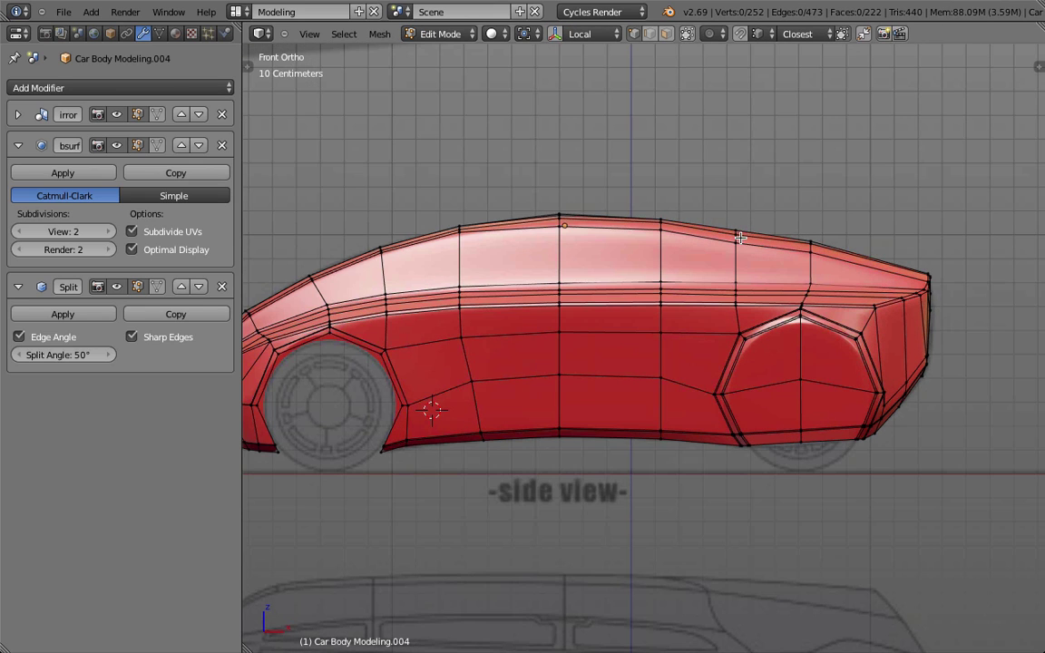
alt+right_click(737, 228)
key(Tab)
key(Tab)
key(Tab)
key(Tab)
key(Tab)
scroll(779, 302, down, 2)
scroll(644, 290, up, 5)
key(Tab)
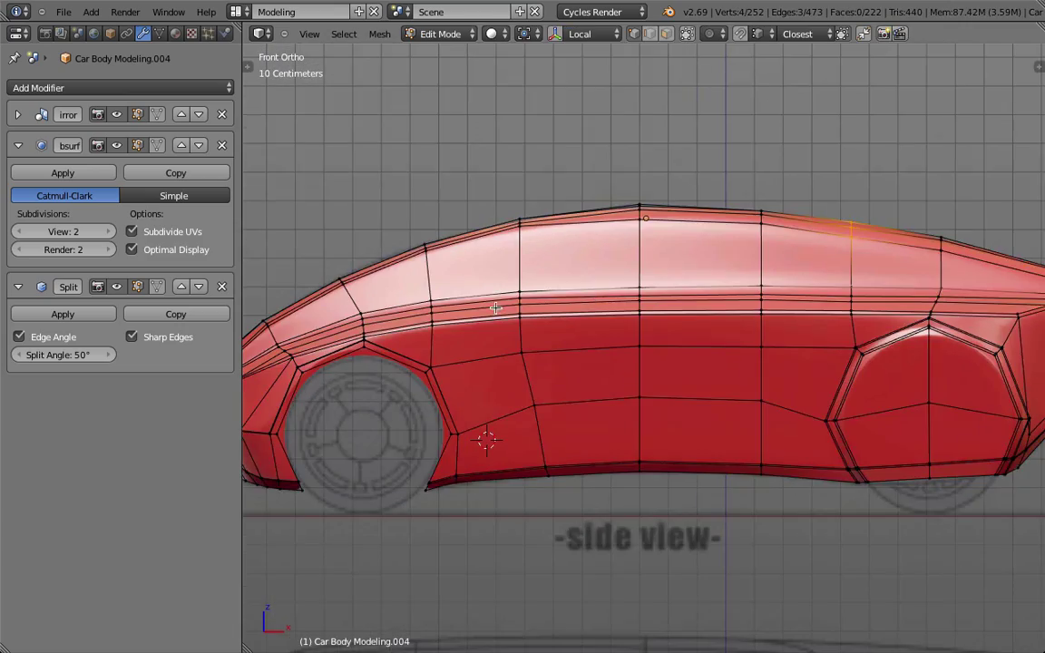
Select the closely spaced edge loops around the rear wheel arch to examine how they hold its crease.
middle_drag(635, 291, 310, 270)
scroll(445, 301, up, 4)
scroll(401, 298, down, 3)
middle_drag(895, 417, 859, 376)
scroll(759, 324, up, 3)
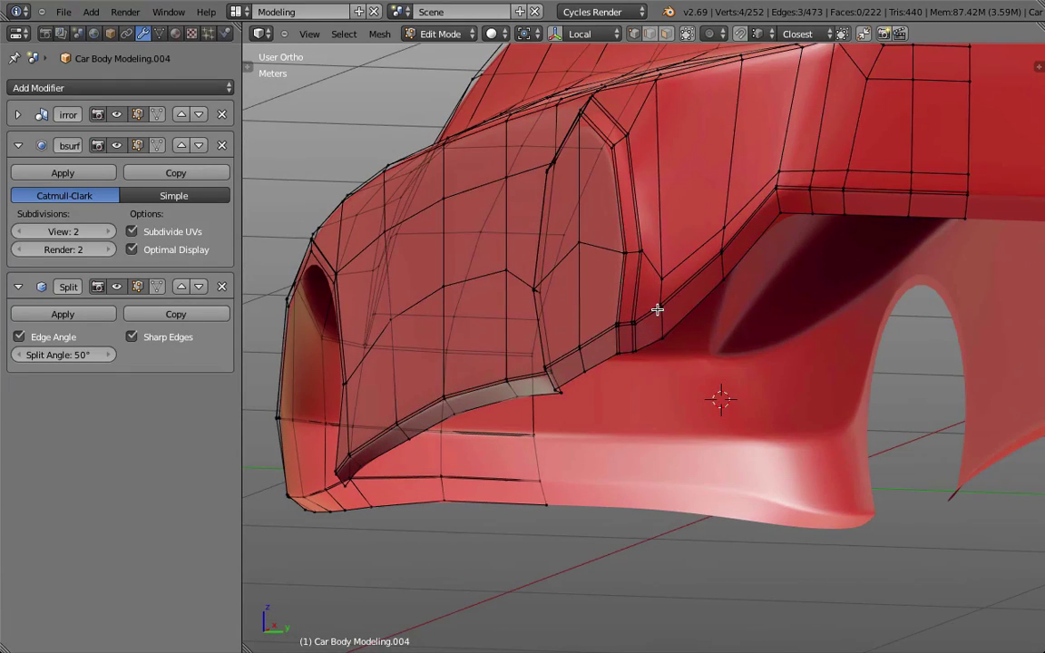
key(Tab)
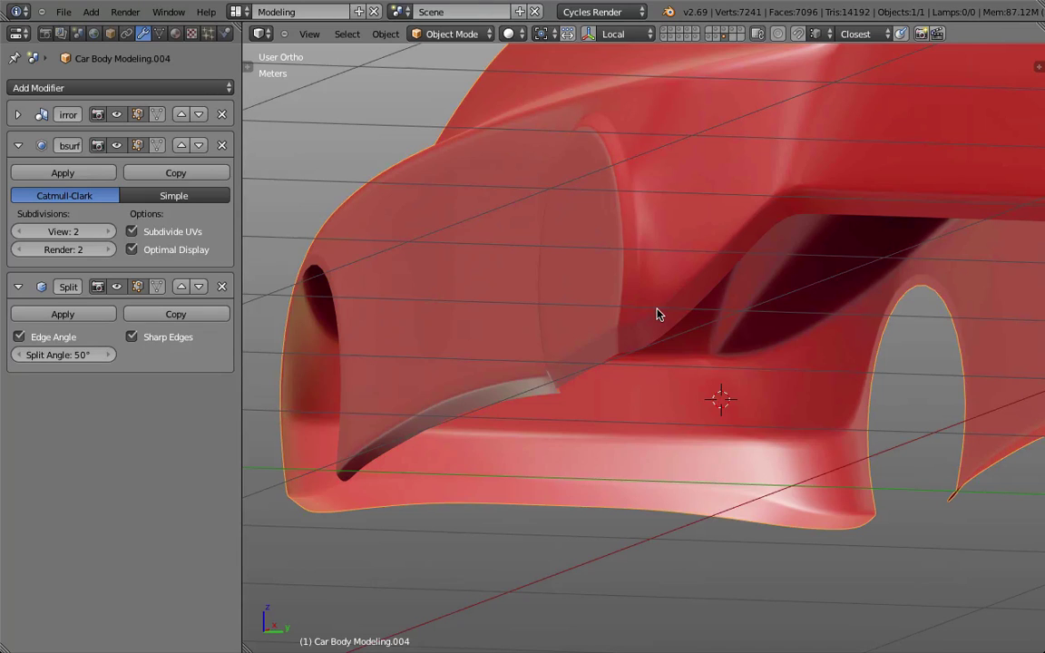
key(Tab)
alt+right_click(641, 197)
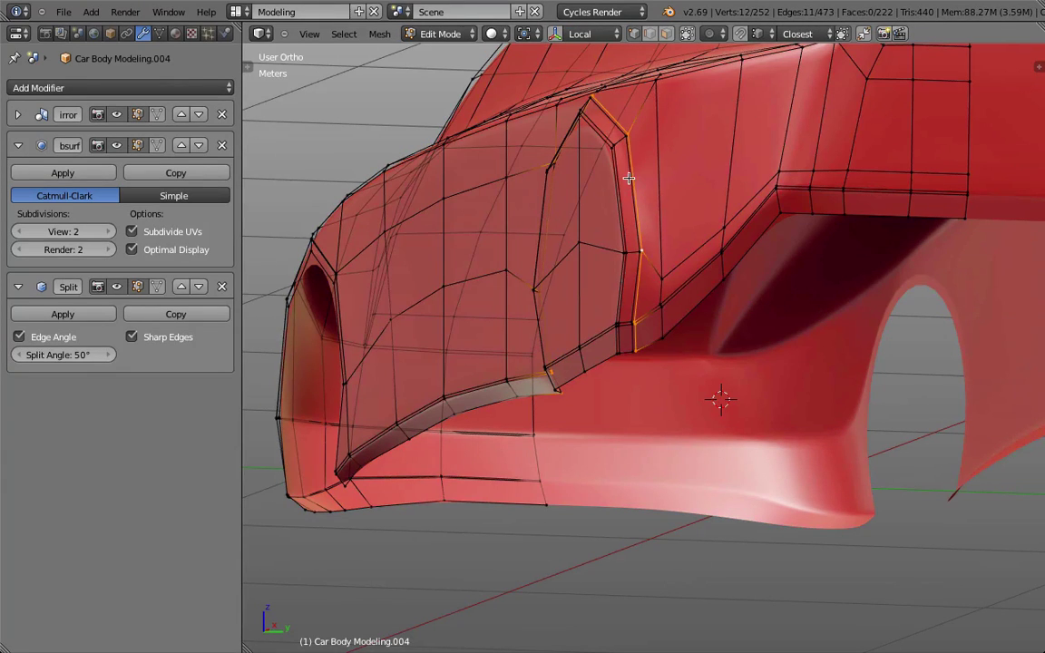
alt+shift+right_click(627, 178)
Select the paired edge loops along the body's upper side creases to examine how they sharpen the surface.
middle_drag(681, 175, 674, 224)
alt+right_click(647, 197)
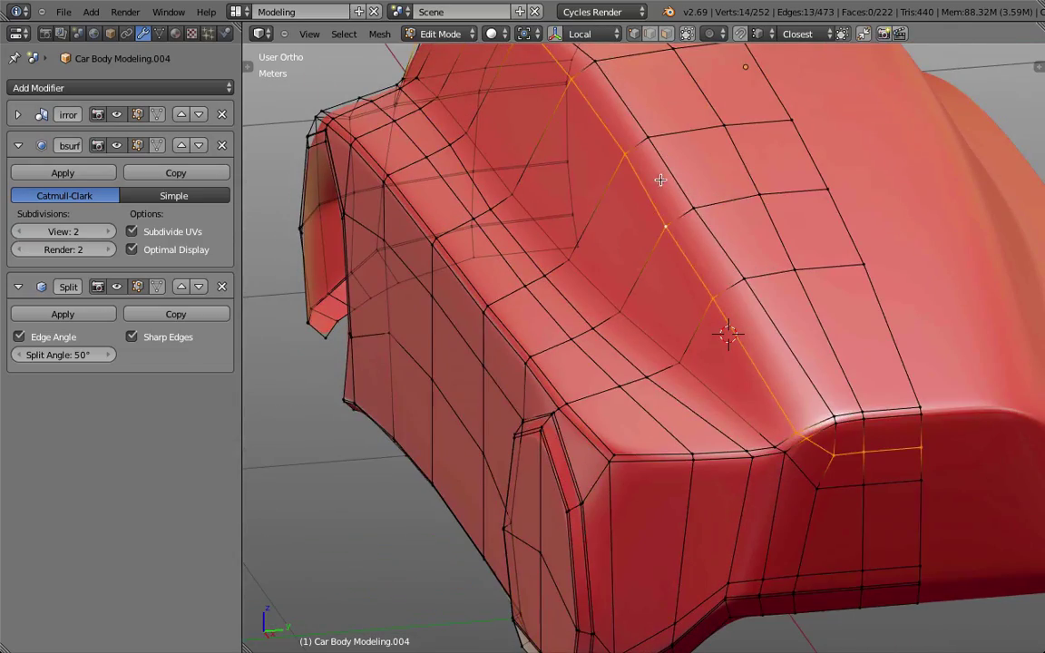
alt+shift+right_click(666, 182)
alt+right_click(643, 331)
alt+shift+right_click(618, 349)
scroll(556, 192, down, 3)
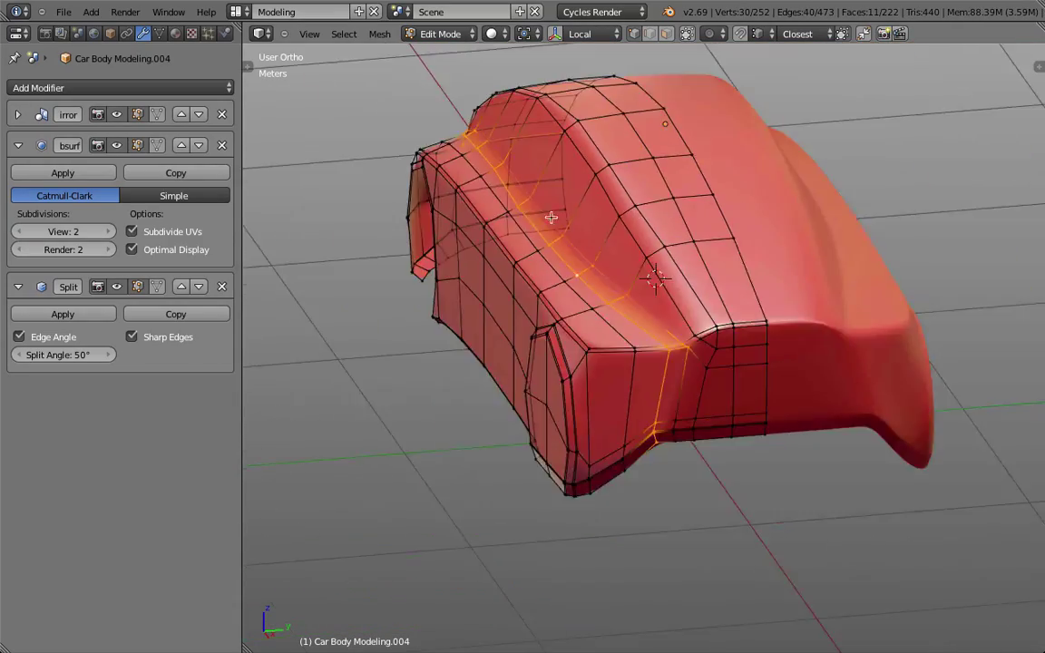
middle_drag(551, 220, 759, 205)
scroll(567, 264, up, 4)
shift+middle_drag(567, 264, 676, 249)
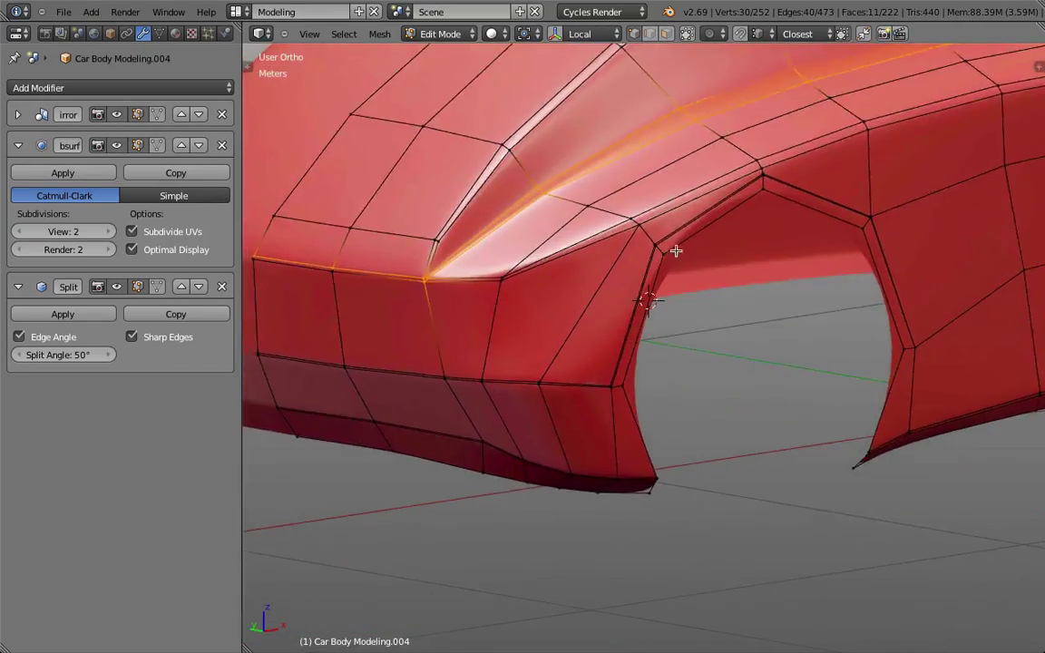
Set the car body's Subdivision Surface viewport level to 4 and inspect the front bumper and wheel arch.
key(Tab)
middle_drag(664, 291, 673, 260)
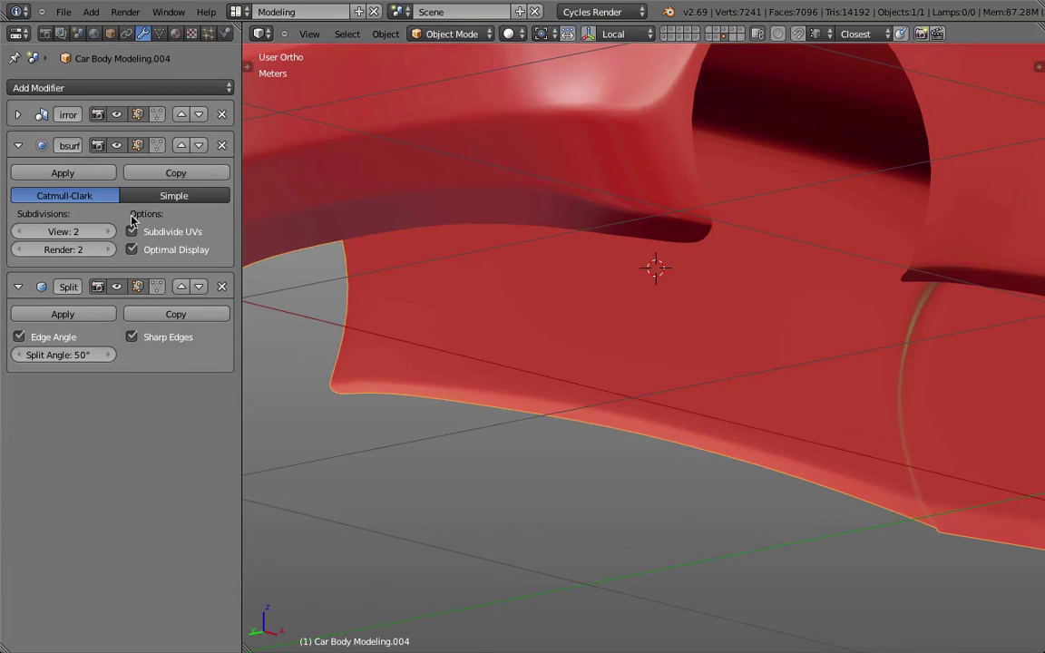
click(108, 232)
scroll(519, 225, down, 3)
middle_drag(518, 224, 428, 235)
key(ctrl+4)
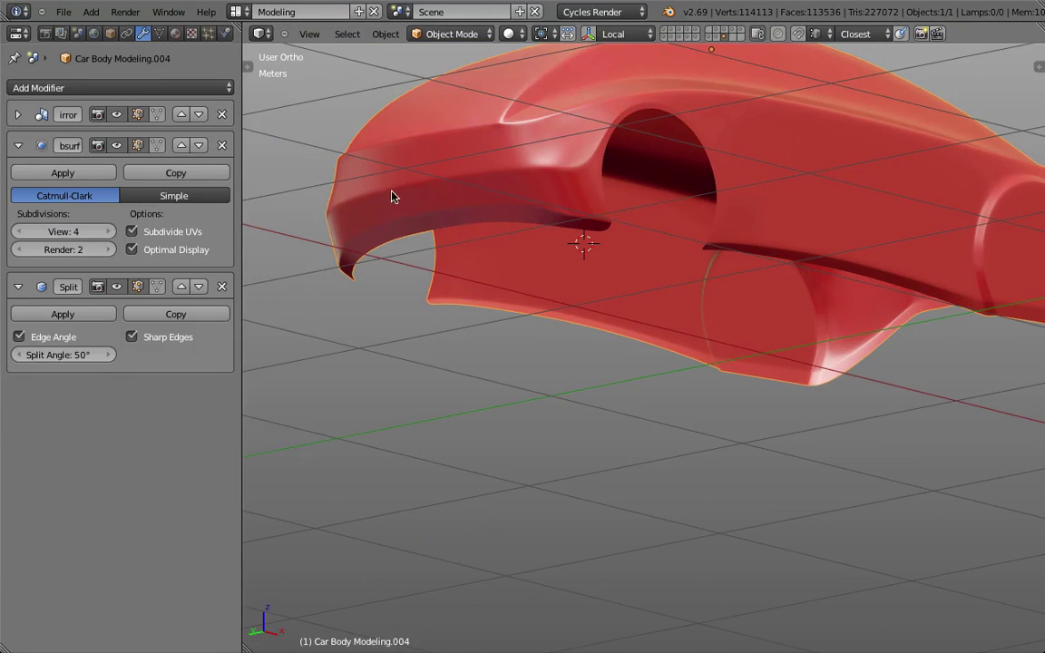
middle_drag(616, 134, 369, 181)
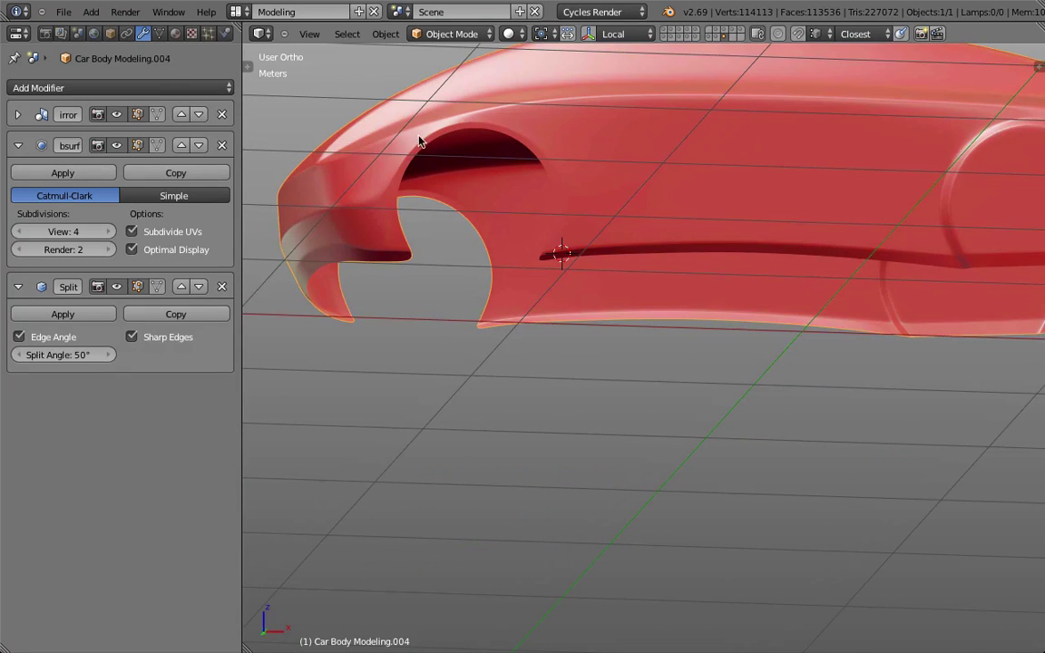
middle_drag(543, 143, 457, 125)
Add a centred loop cut between the two close edge loops along the front bumper's horizontal crease.
key(Tab)
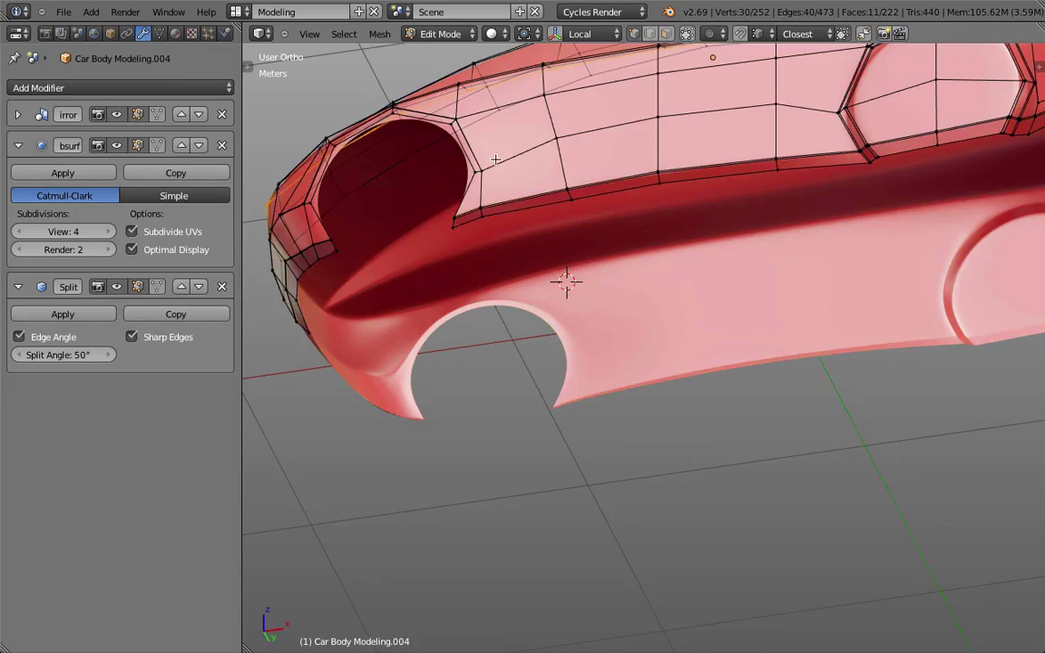
middle_drag(505, 182, 555, 241)
scroll(559, 254, up, 6)
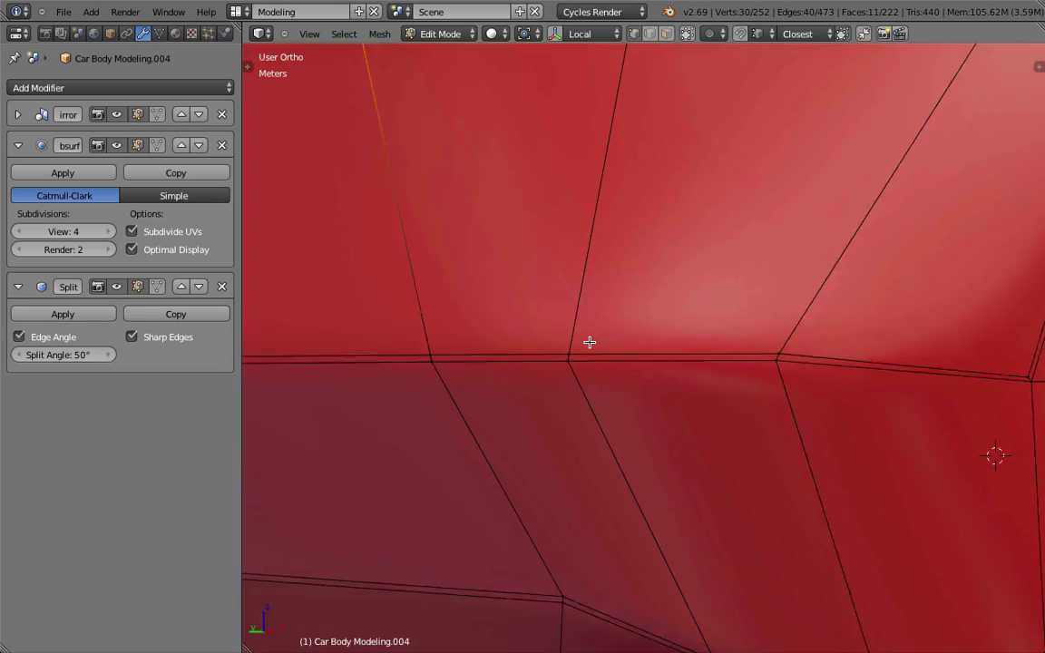
scroll(576, 359, up, 2)
key(ctrl+r)
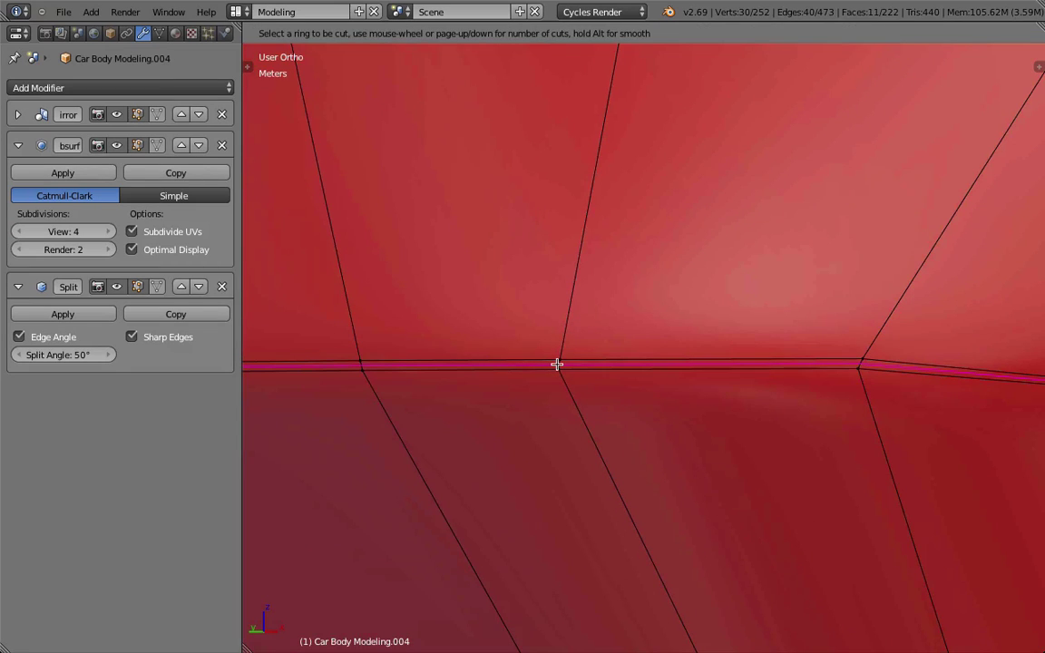
click(558, 364)
right_click(558, 366)
key(Tab)
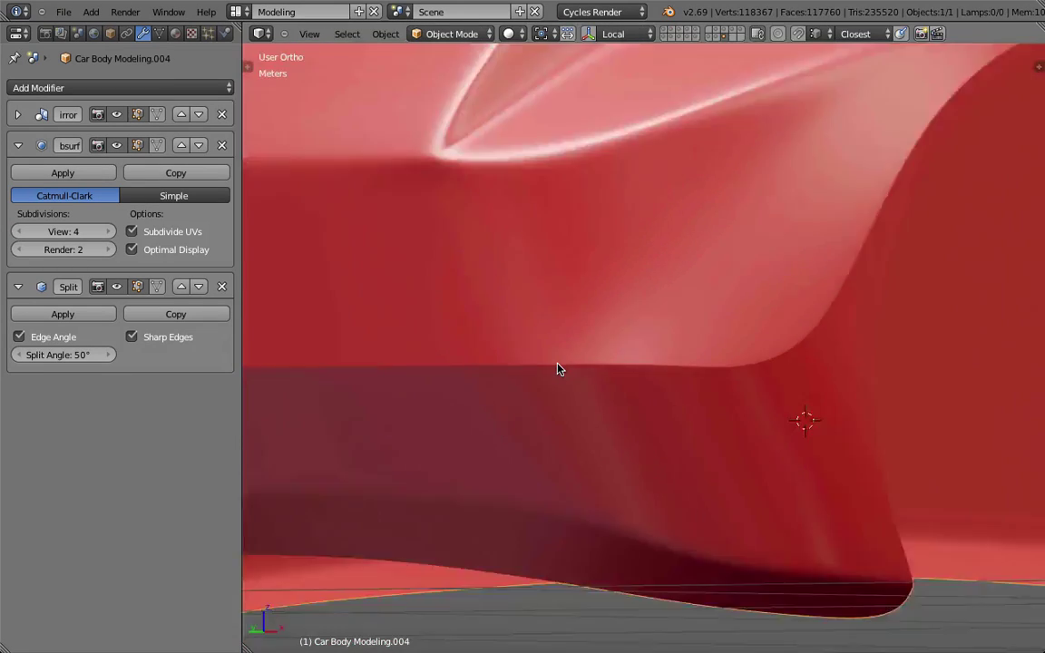
Examine the front bumper crease where it meets the wheel arch, in both the edit cage and the smoothed surface.
scroll(557, 369, down, 5)
middle_drag(568, 364, 495, 362)
scroll(467, 366, up, 4)
key(Tab)
scroll(435, 344, up, 3)
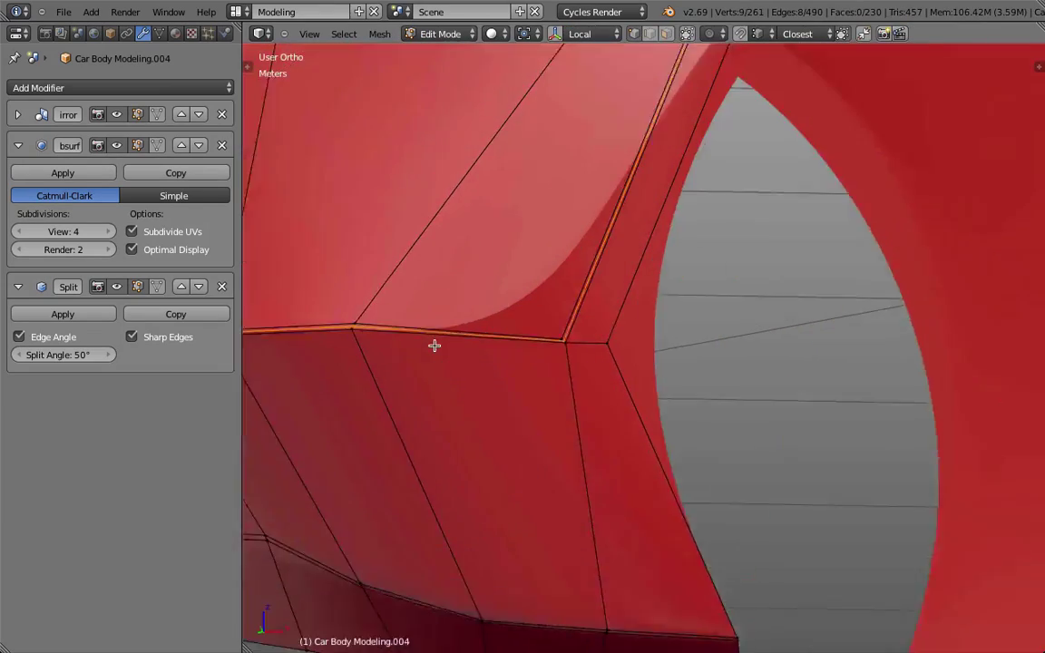
scroll(434, 345, down, 2)
scroll(528, 336, down, 2)
middle_drag(456, 320, 537, 351)
key(Tab)
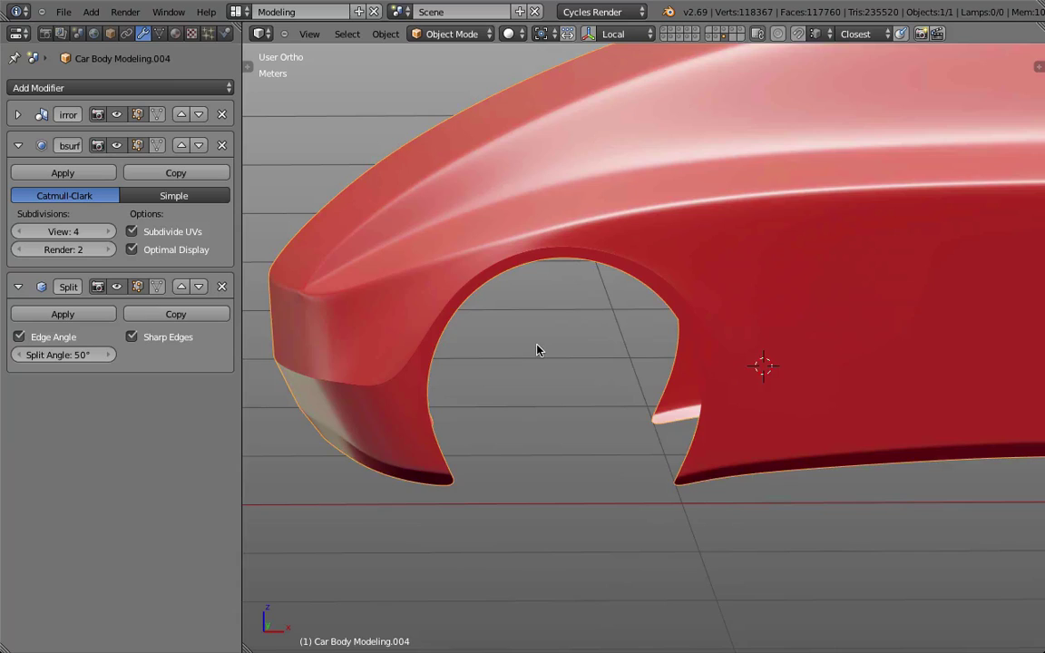
Examine the front wheel arch from the side against the blueprint wheel and from below, with and without the edit cage.
key(KP_4)
key(KP_6)
key(KP_1)
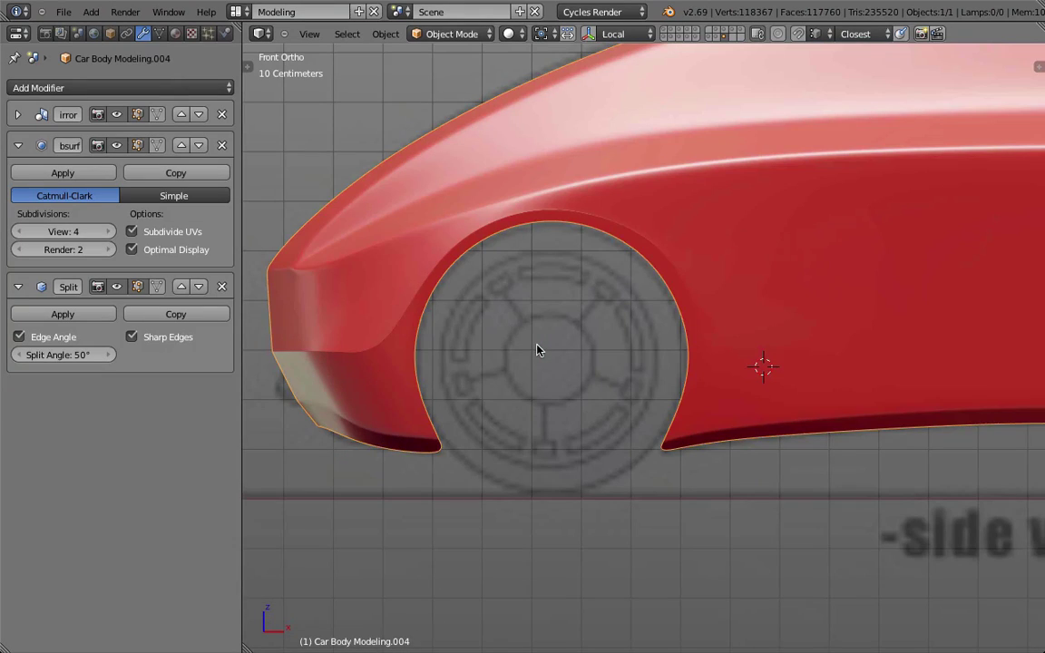
key(Tab)
middle_drag(641, 366, 764, 357)
scroll(943, 404, up, 6)
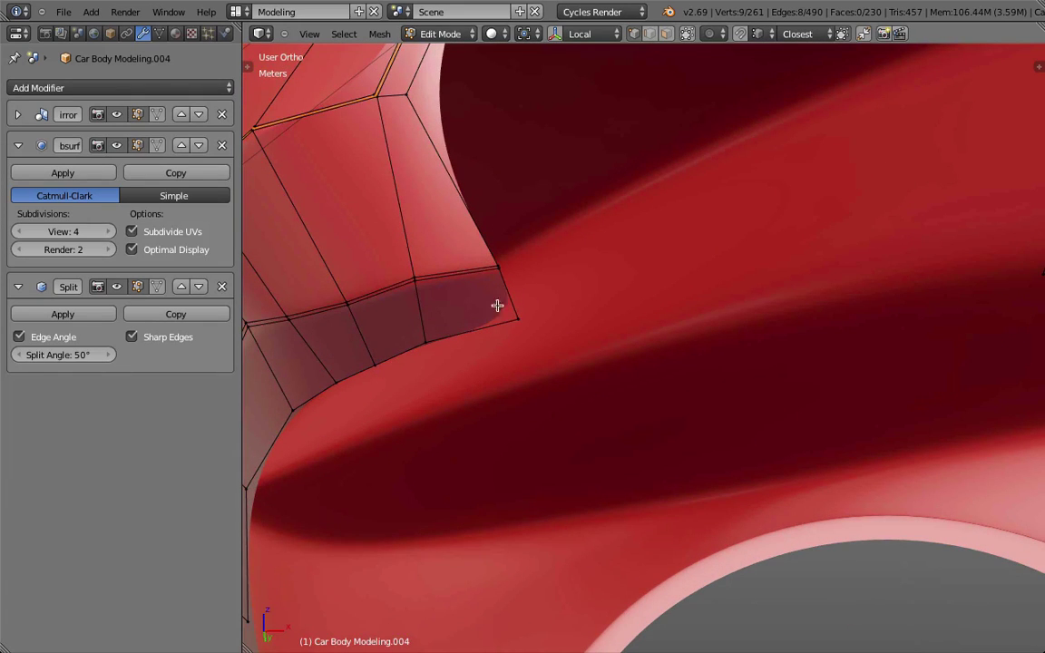
scroll(487, 362, down, 6)
key(Tab)
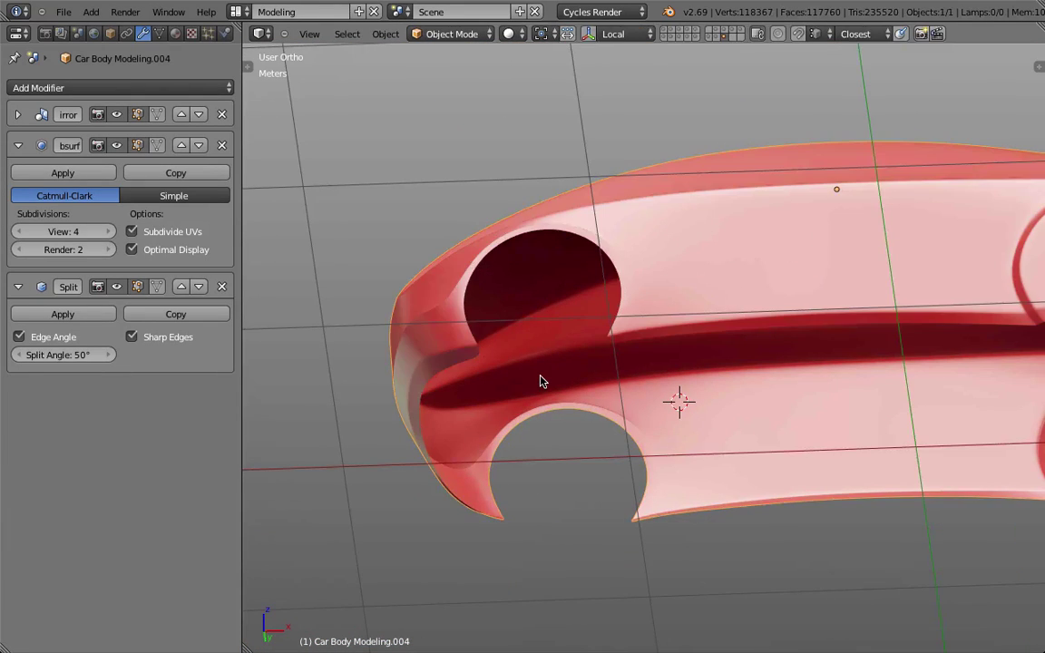
key(KP_1)
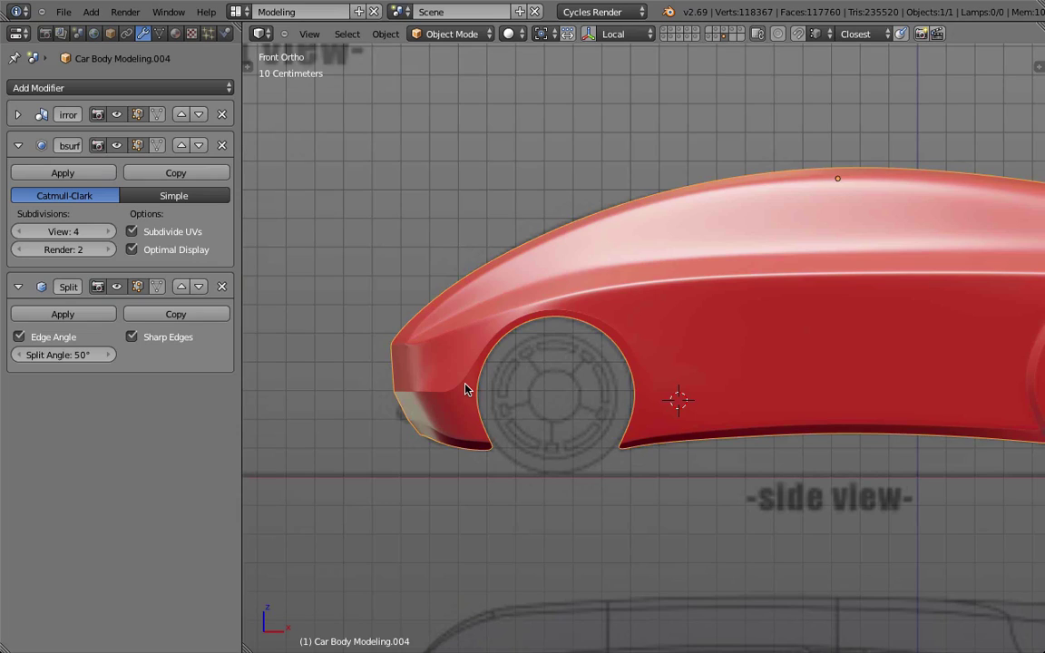
key(Tab)
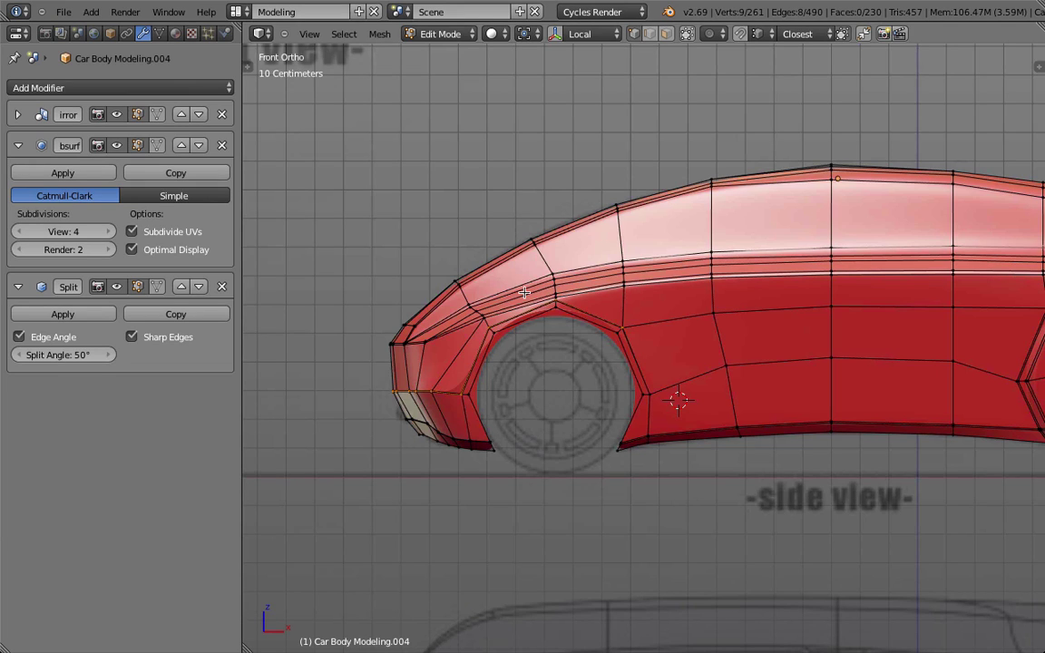
key(Tab)
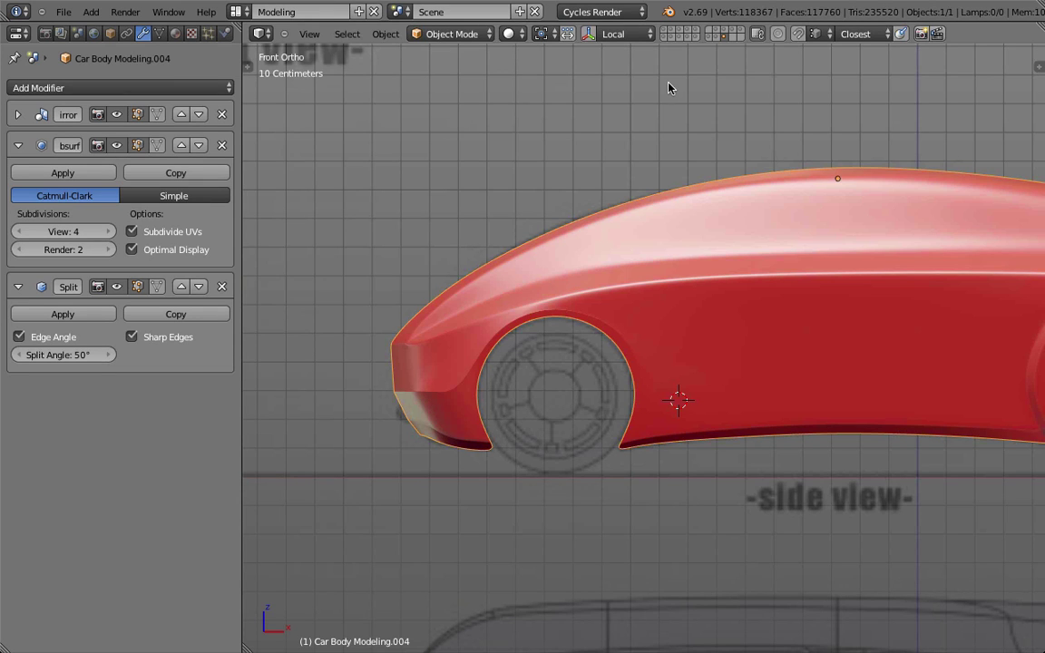
Display only the layer holding the wheel clean-up cylinders and select the Front Wheel Clean up object.
middle_drag(563, 306, 717, 358)
click(697, 37)
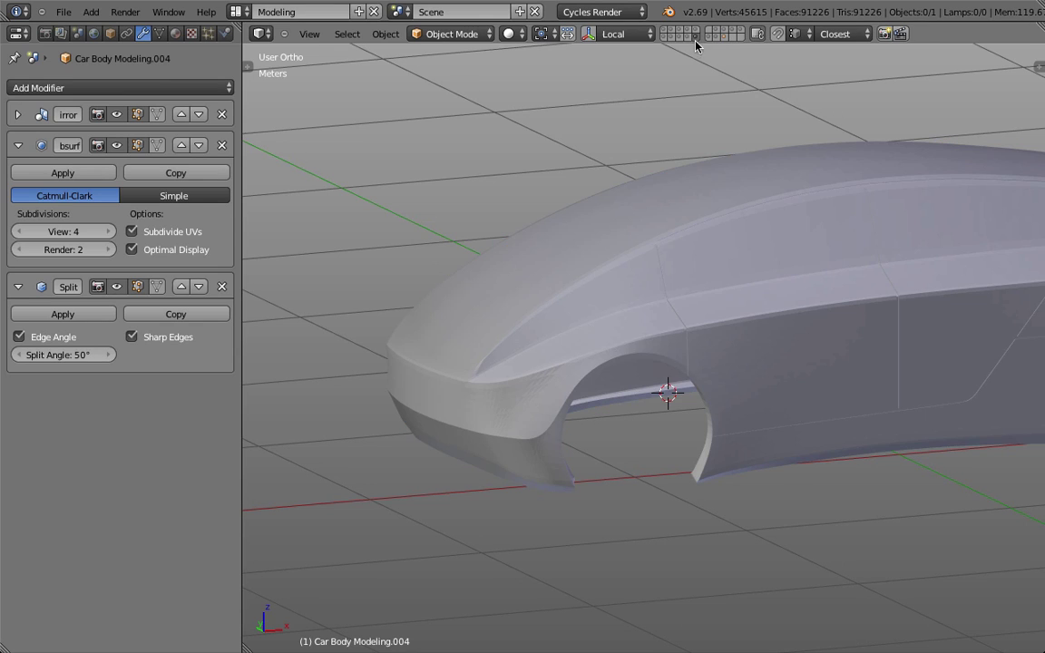
click(686, 37)
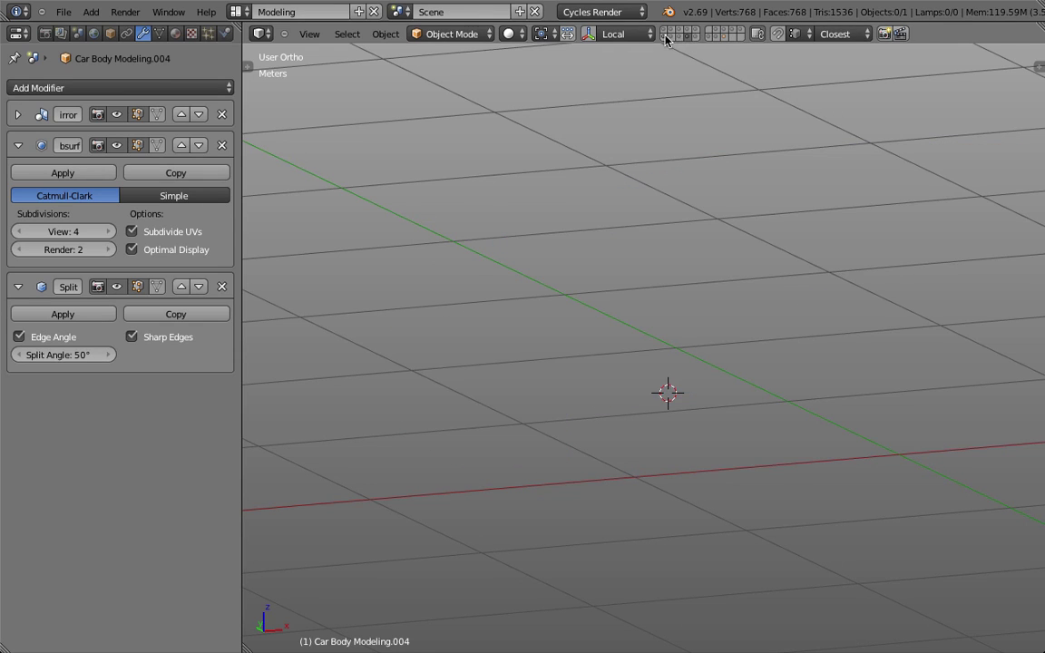
click(666, 36)
right_click(594, 355)
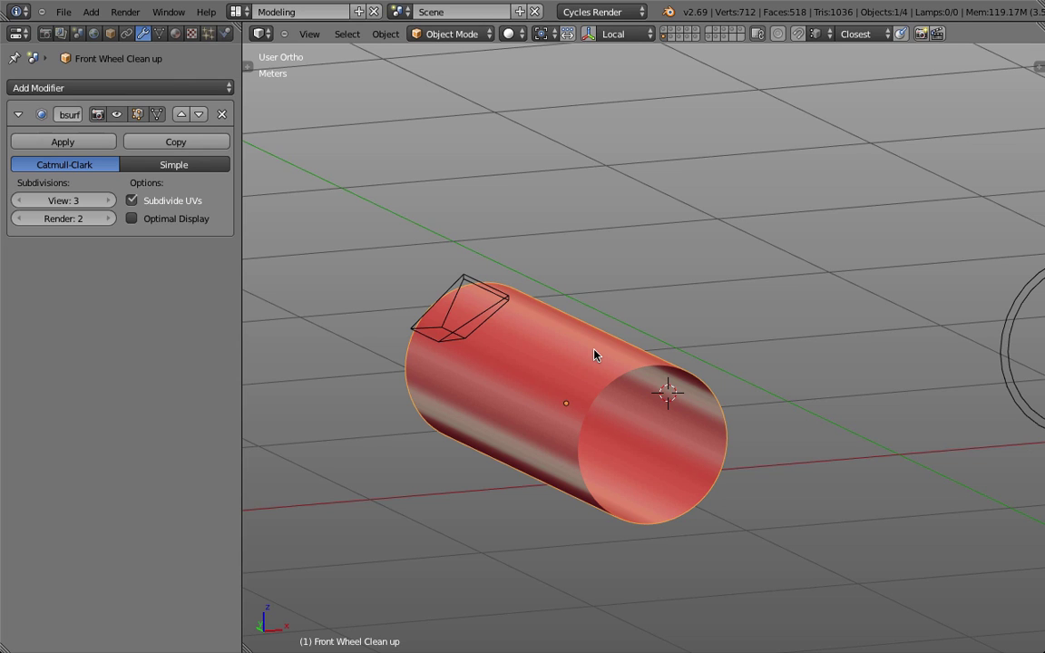
Display the car body layer together with the cylinder and compare the arch with it in front-view wireframe.
key(KP_1)
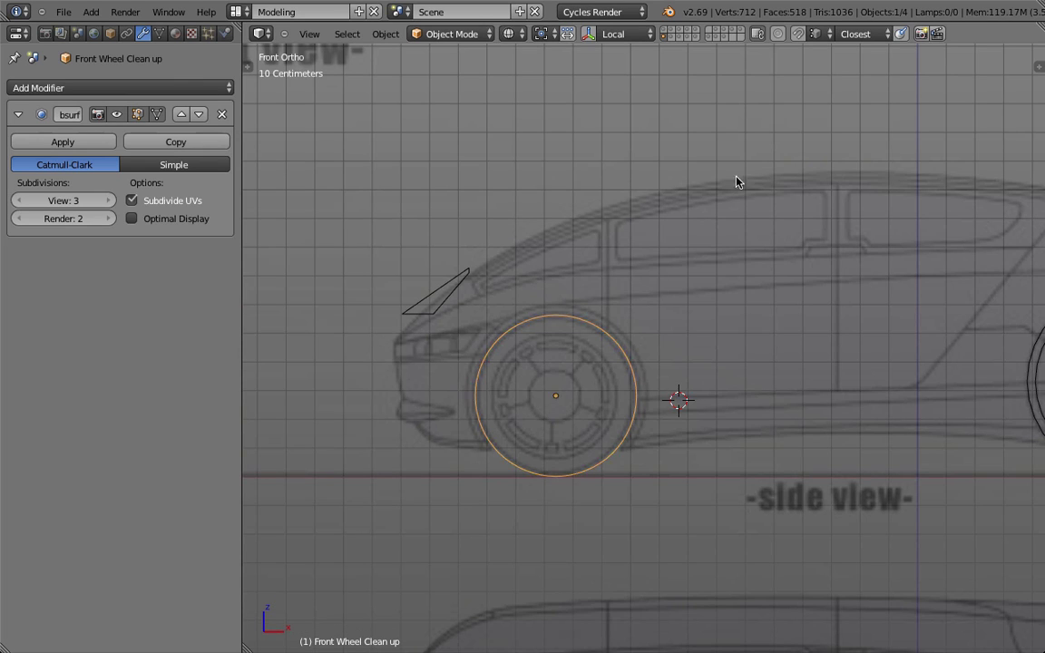
shift+click(724, 36)
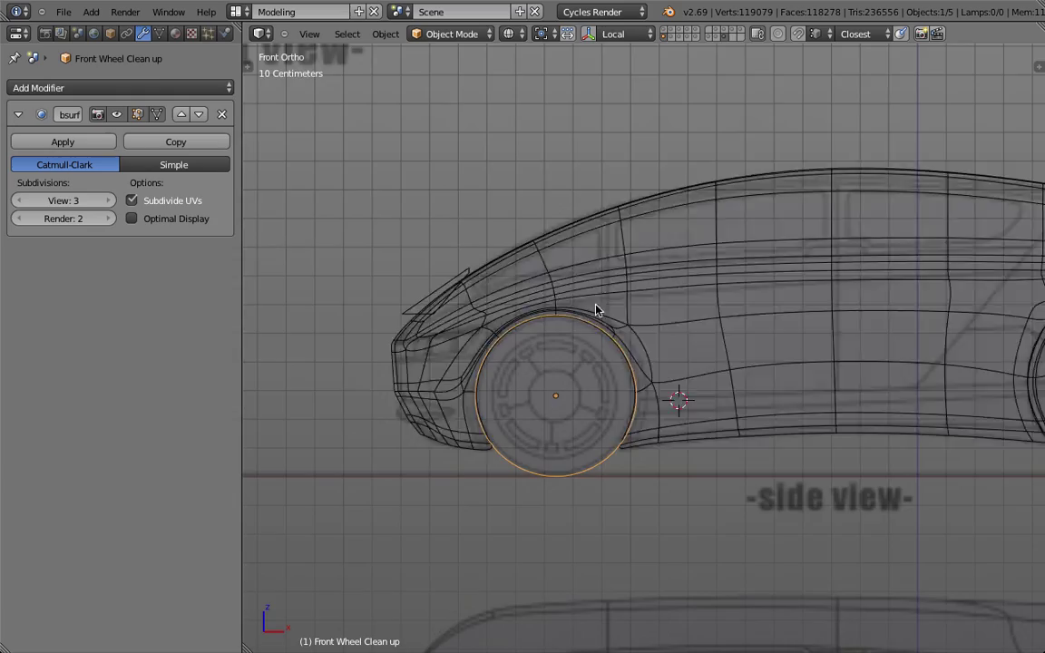
key(z)
scroll(548, 336, up, 4)
mouse_move(549, 338)
middle_down()
mouse_move(615, 332)
mouse_move(607, 305)
mouse_move(546, 285)
mouse_move(505, 313)
mouse_move(519, 352)
mouse_move(541, 303)
mouse_move(588, 301)
mouse_move(610, 345)
mouse_move(579, 269)
mouse_move(558, 295)
middle_up()
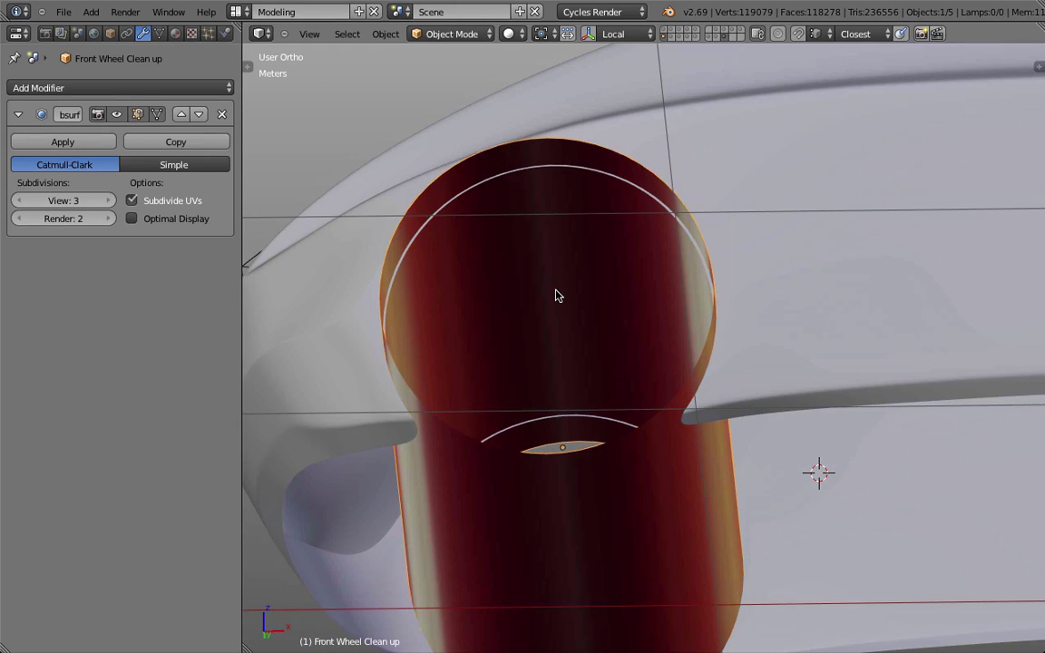
key(KP_1)
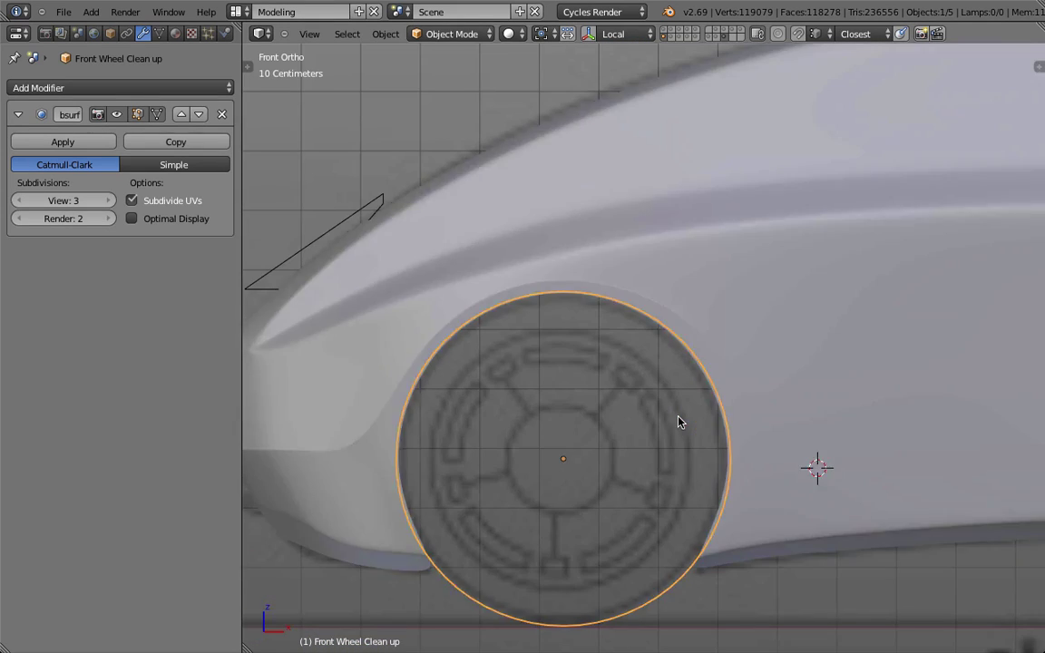
key(z)
shift+middle_drag(681, 427, 724, 409)
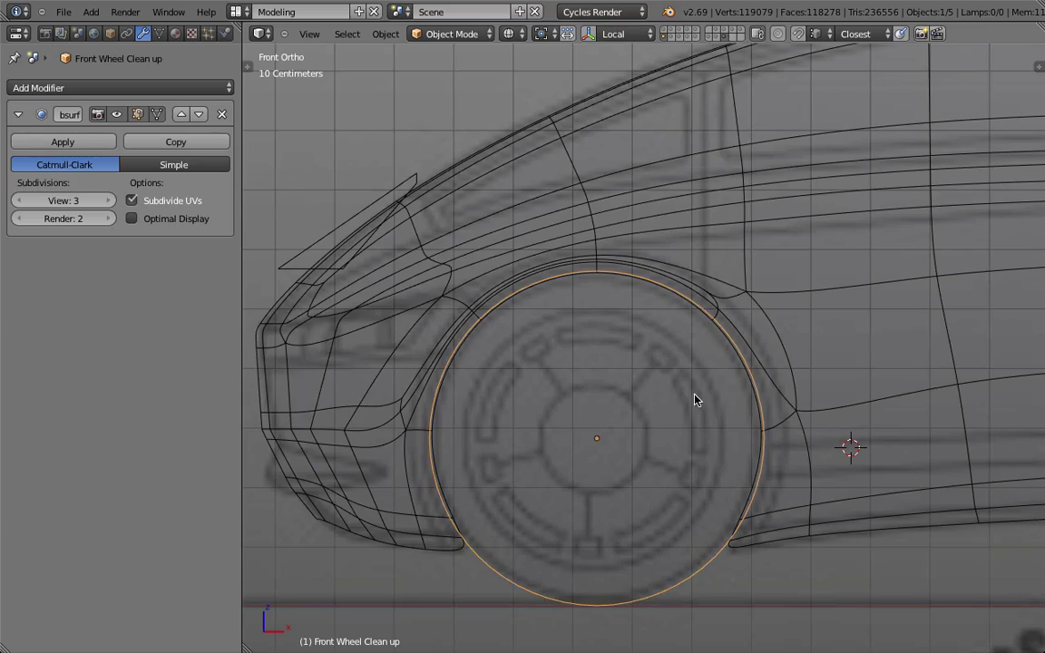
Snap the 3D cursor to the centre of the Front Wheel Clean up cylinder and set the pivot point to 3D Cursor.
key(shift+s)
click(690, 455)
middle_drag(689, 454, 626, 385)
key(KP_1)
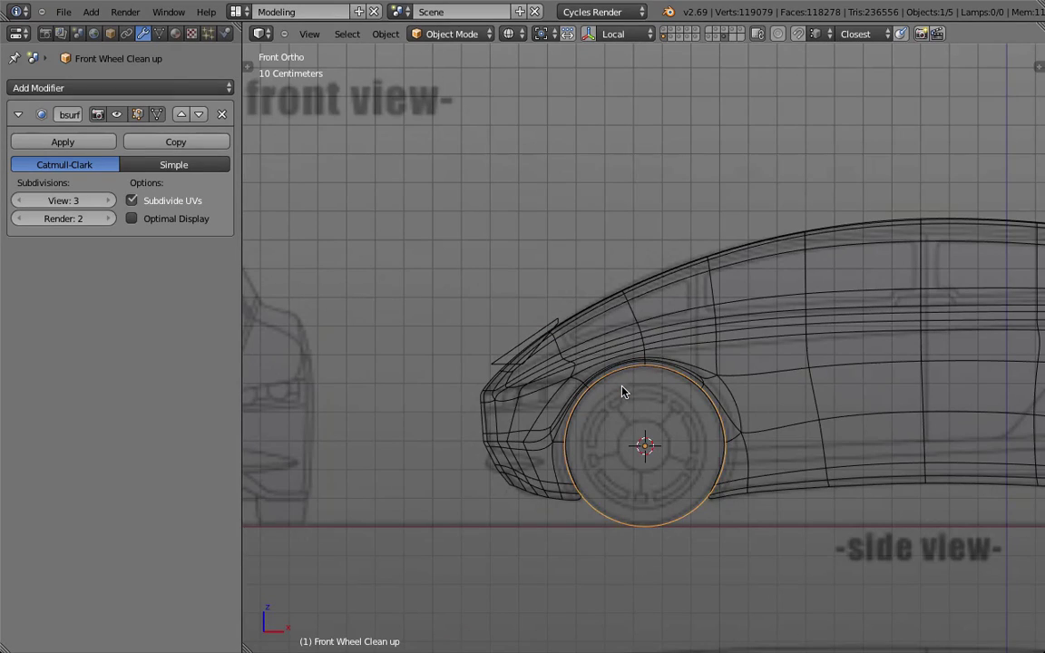
click(542, 34)
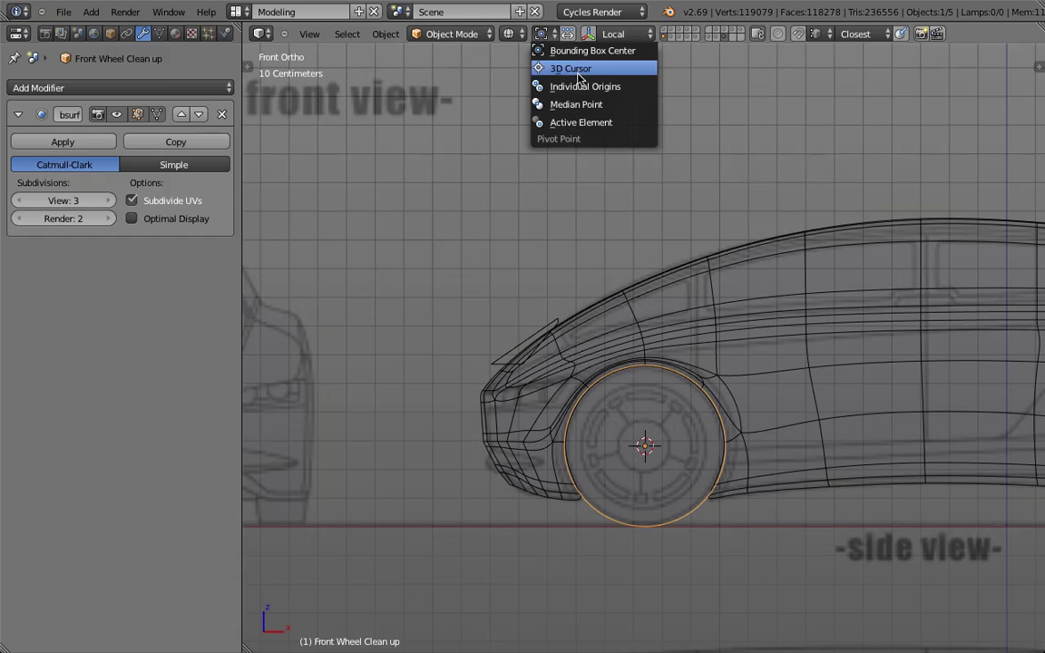
click(578, 77)
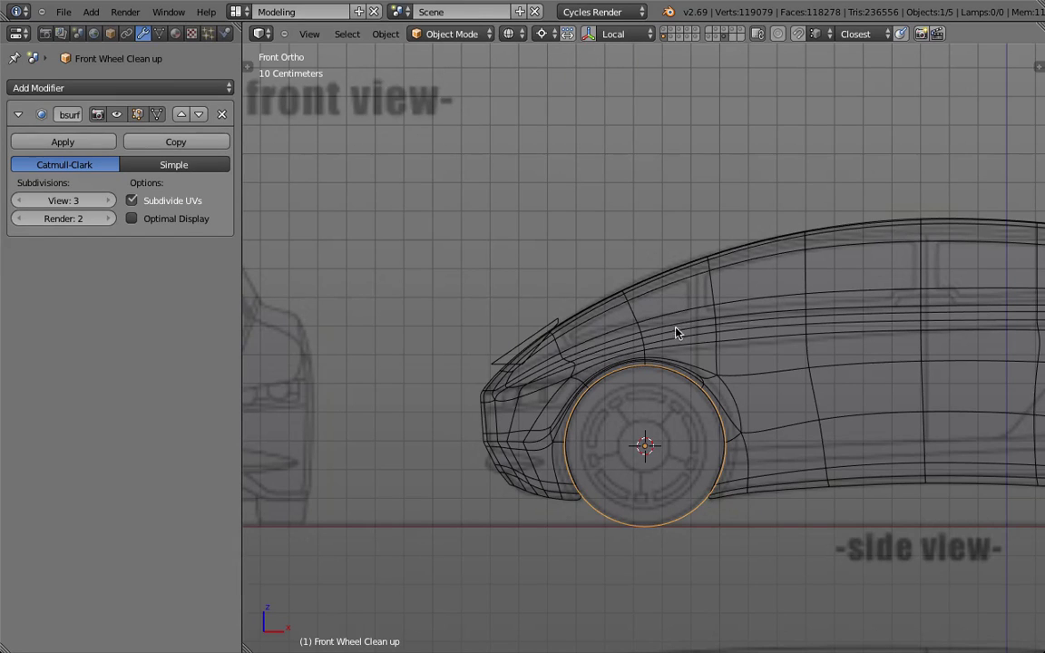
Select the car body, set its Subdivision Surface view level to 1 and enter Edit Mode.
right_click(721, 349)
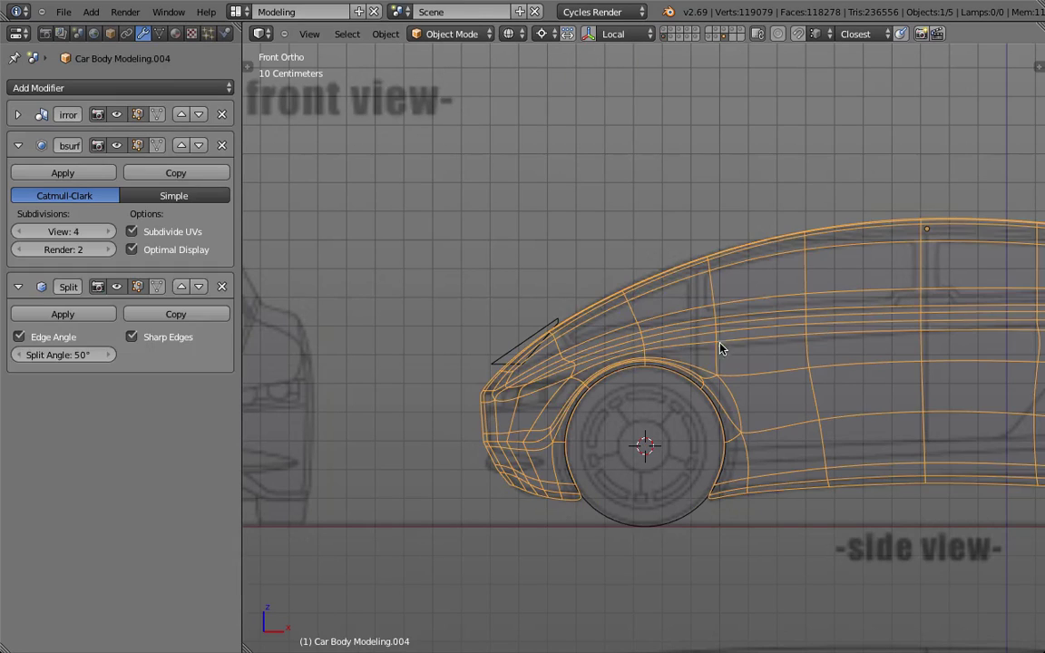
click(26, 234)
click(26, 234)
click(24, 232)
key(Tab)
scroll(673, 395, up, 4)
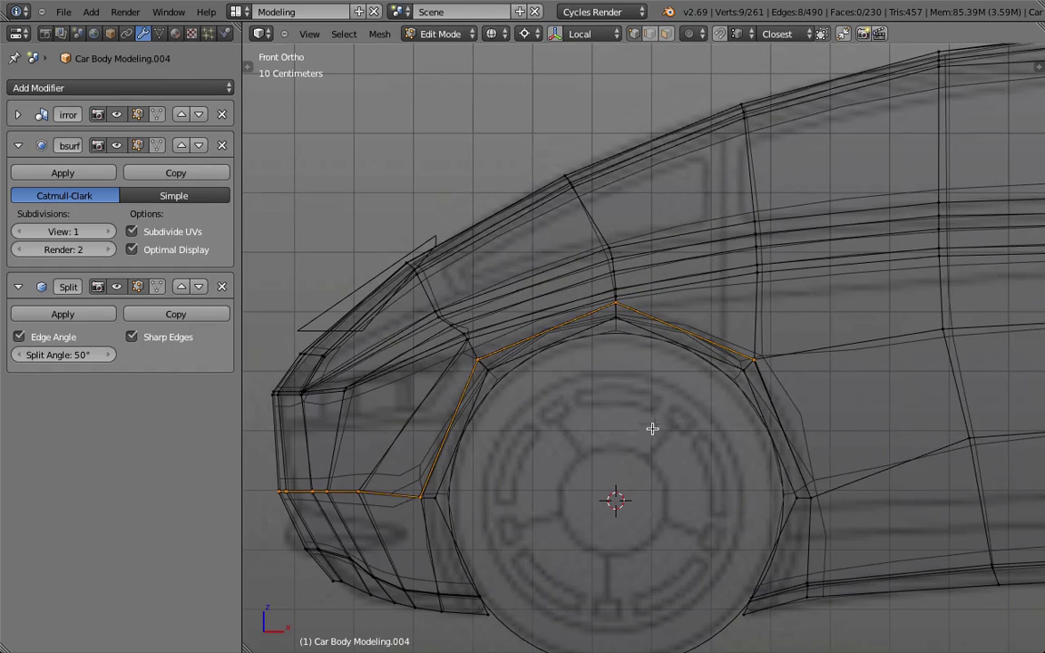
Move the front wheel arch's lower front and rear corner vertices onto the guide cylinder's outline in front-view wireframe.
key(z)
shift+middle_drag(646, 436, 655, 380)
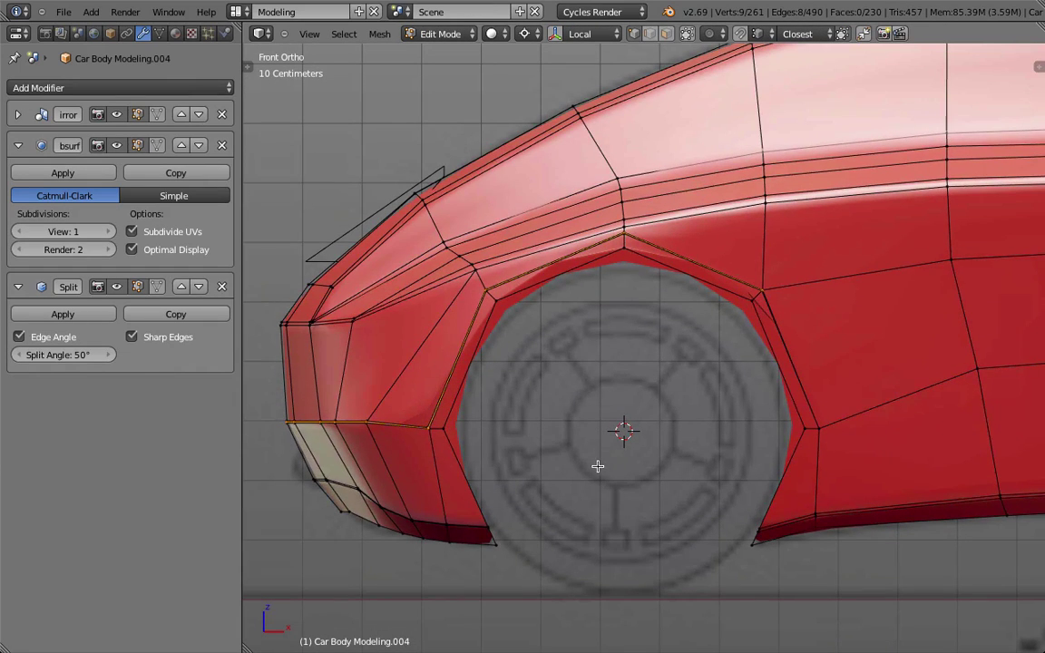
key(z)
alt+right_click(485, 474)
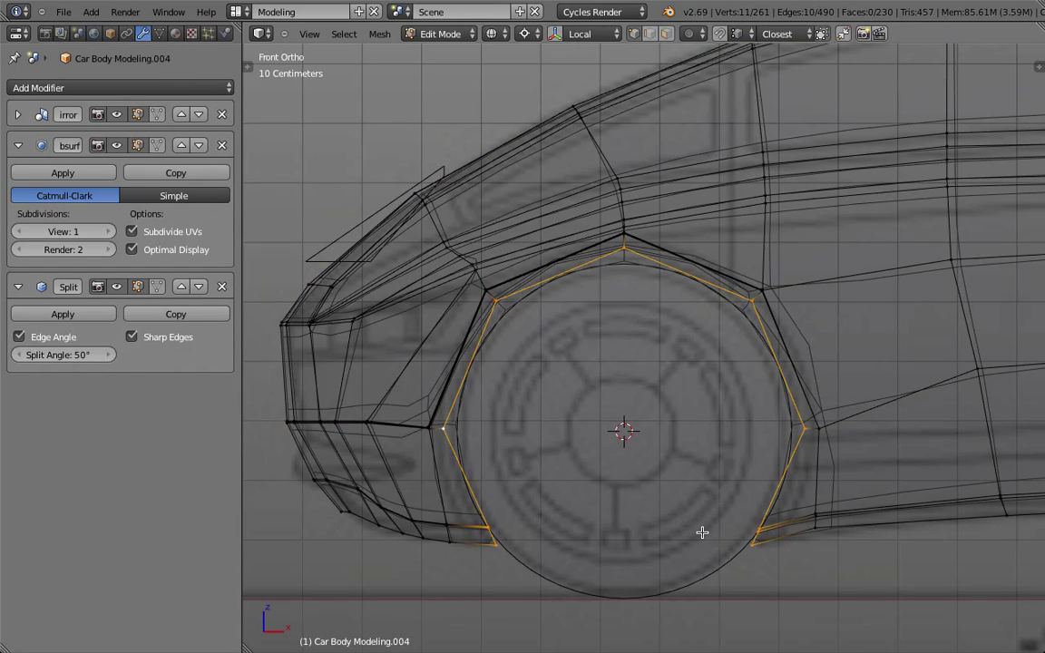
scroll(574, 562, up, 2)
right_click(479, 544)
scroll(490, 544, up, 2)
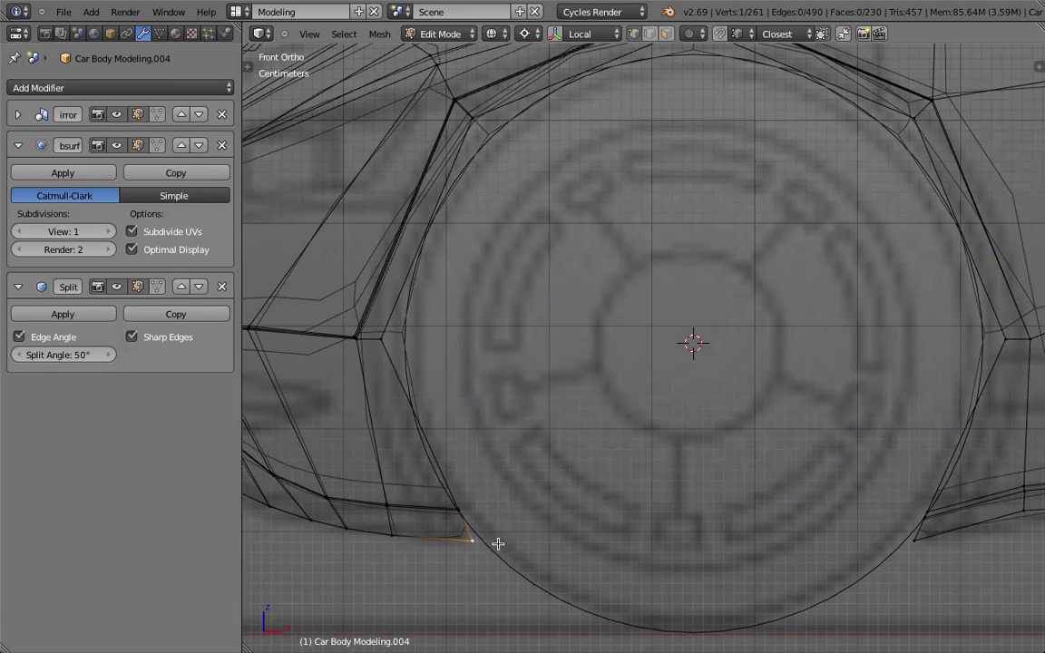
key(g)
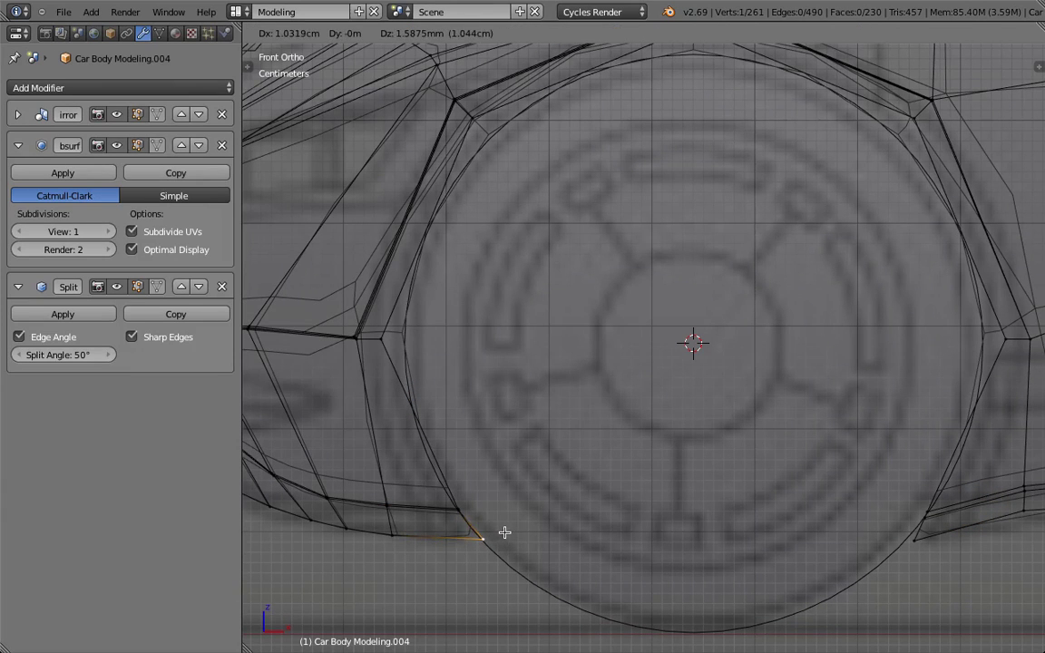
click(505, 533)
key(g)
right_click(905, 536)
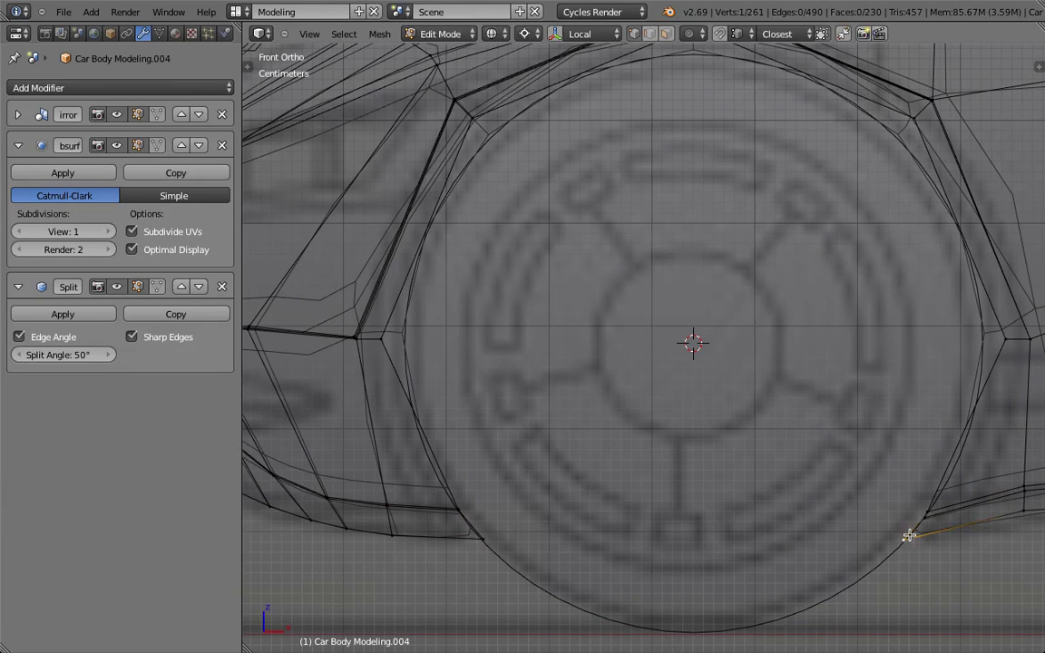
Select the edge loop around the front wheel arch opening and scale it slightly inward about the 3D cursor, excluding the Y axis.
alt+click(934, 482)
scroll(934, 482, down, 2)
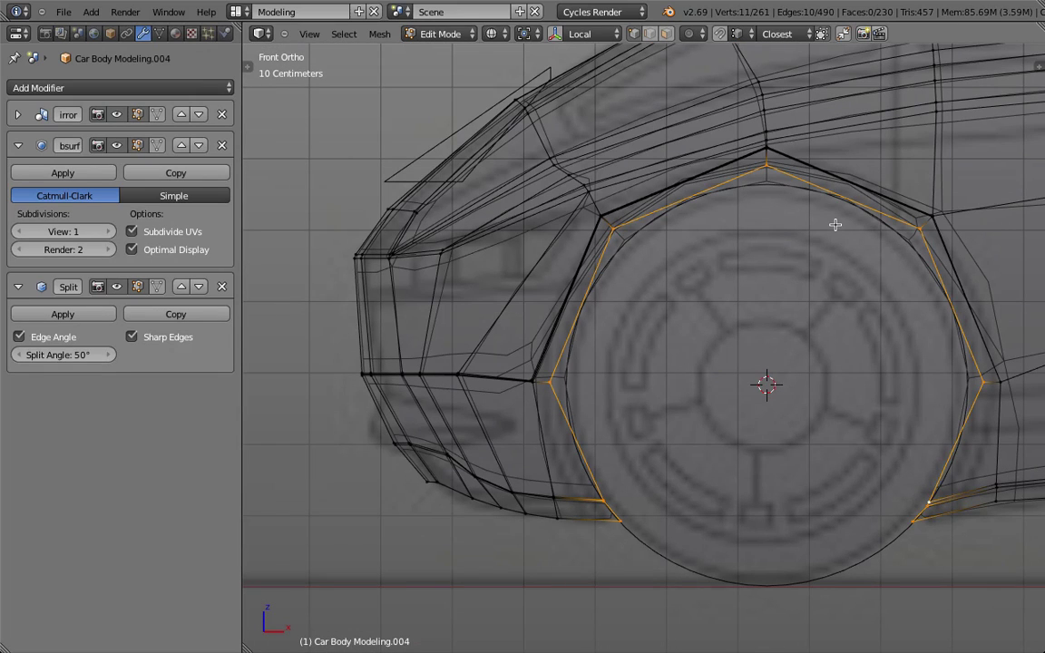
key(s)
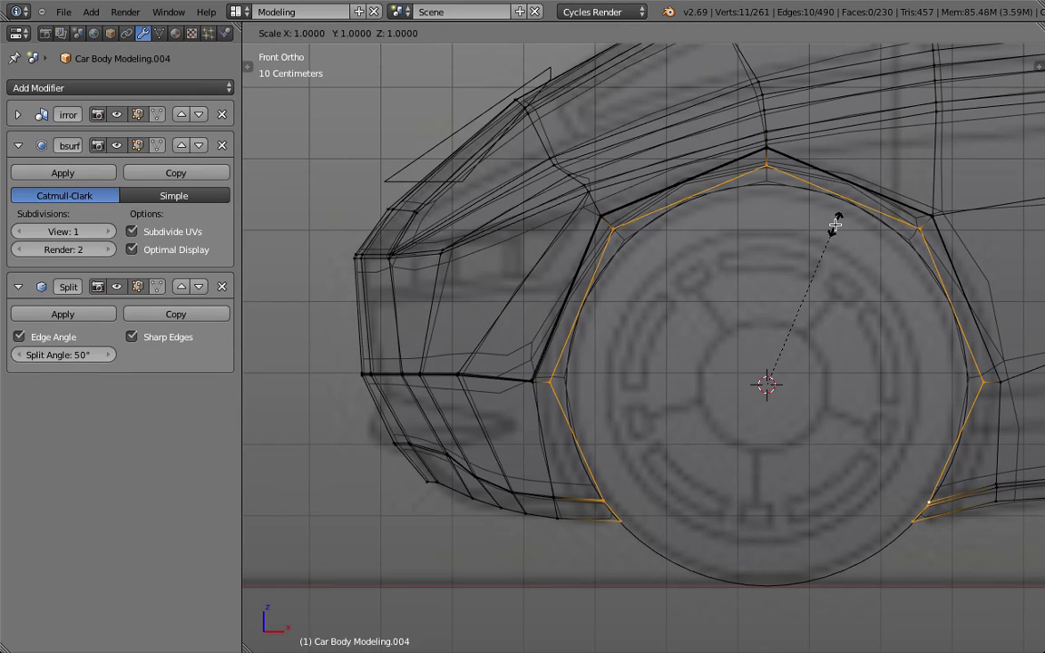
key(shift+y)
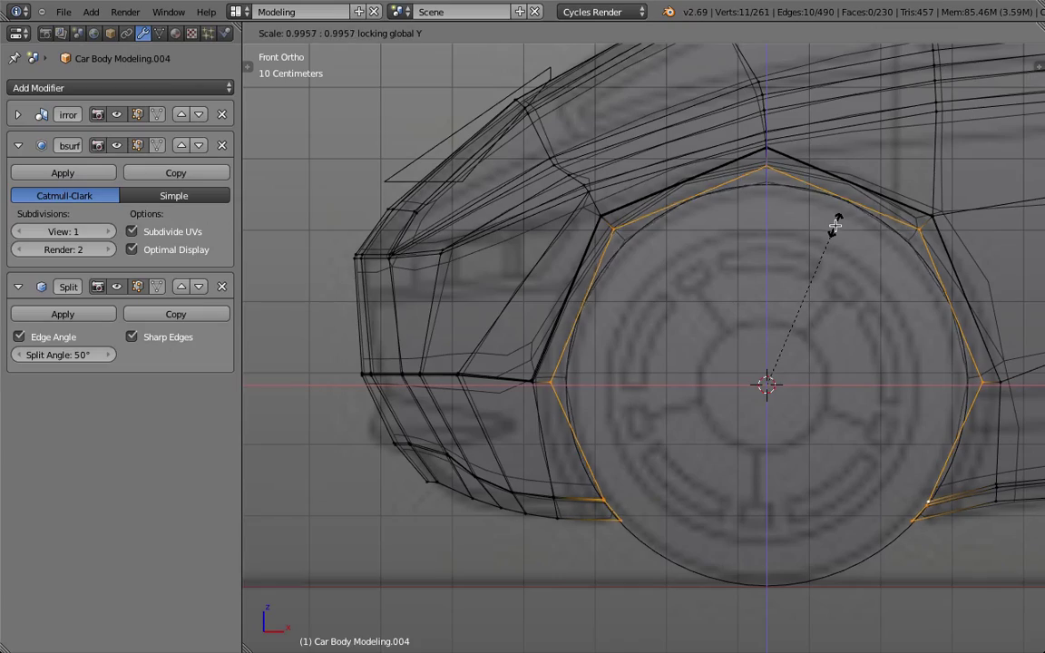
click(835, 229)
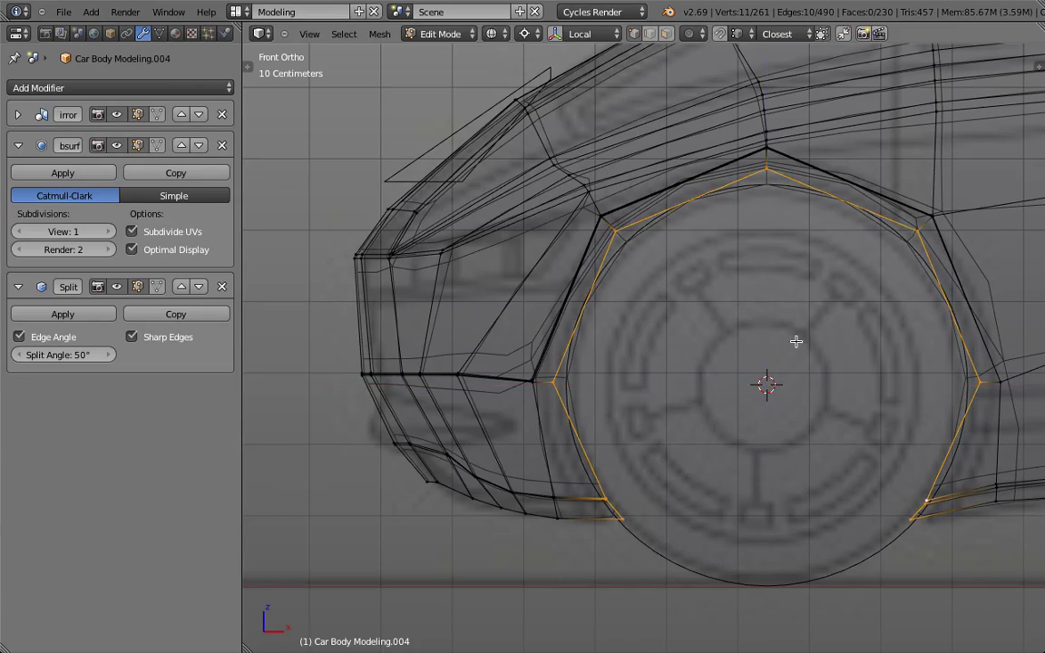
Add a loop cut around the front wheel arch and slide it close against the opening's edge.
mouse_move(795, 363)
middle_down()
mouse_move(782, 291)
mouse_move(749, 311)
mouse_move(704, 363)
mouse_move(754, 333)
mouse_move(793, 330)
mouse_move(742, 327)
mouse_move(637, 282)
mouse_move(629, 457)
middle_up()
key(z)
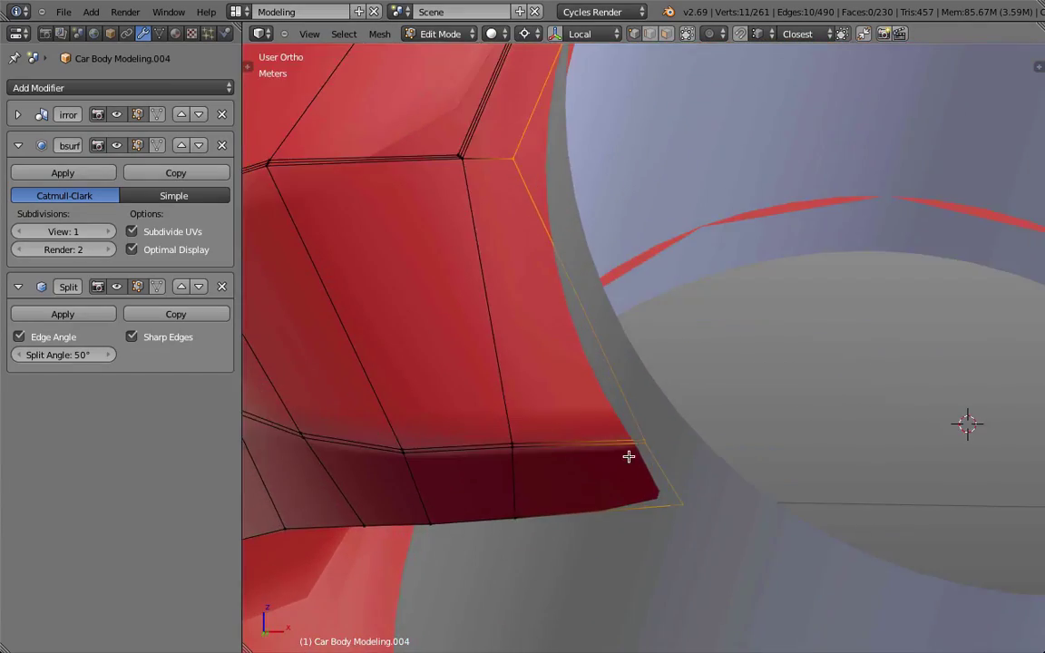
key(ctrl+r)
click(626, 440)
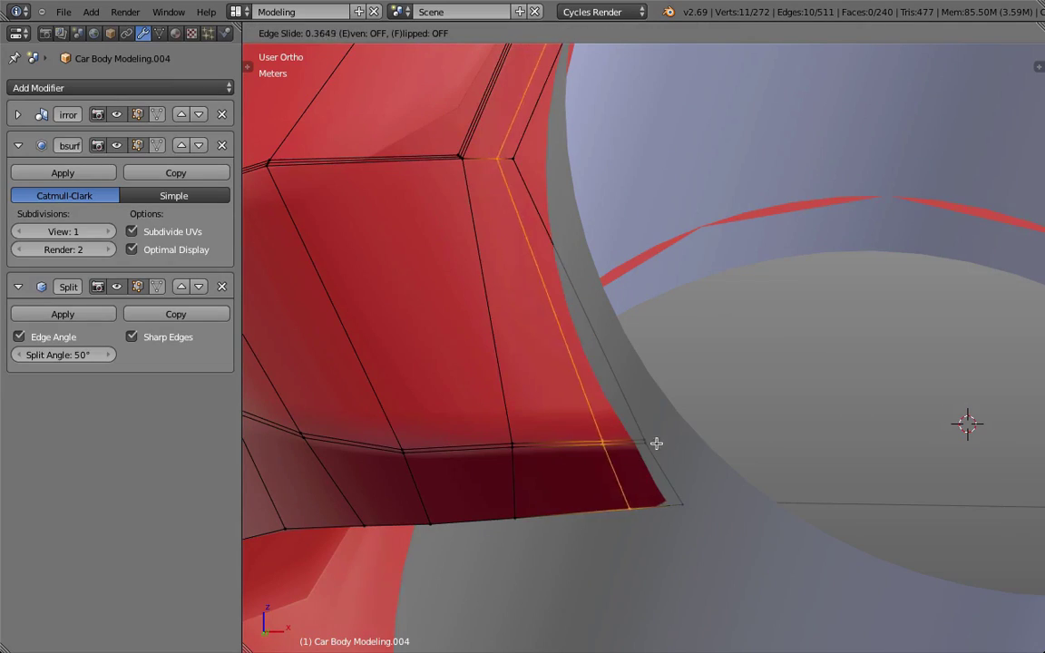
click(691, 439)
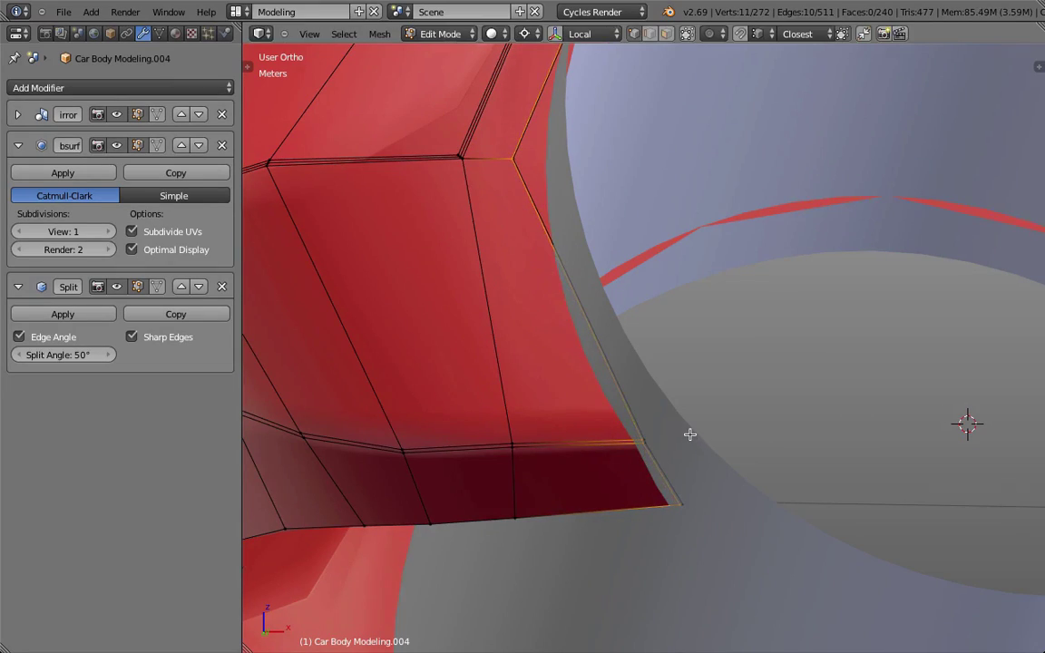
Display the car body's editing cage on the subdivided surface and view the wheel arch at an angle.
middle_drag(690, 439, 737, 413)
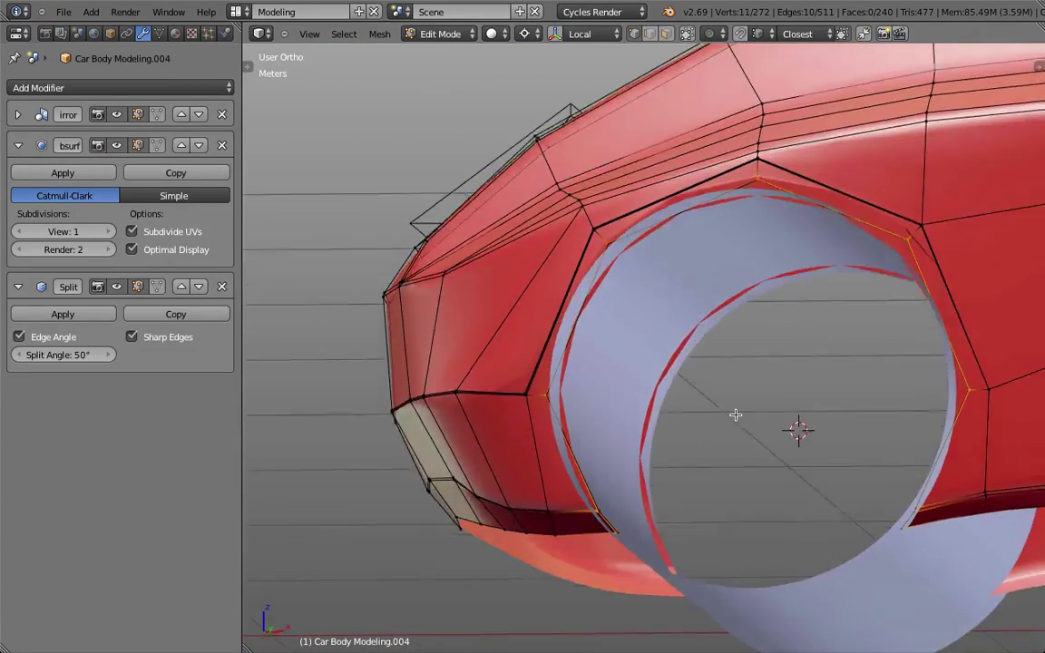
click(157, 145)
middle_drag(630, 241, 858, 300)
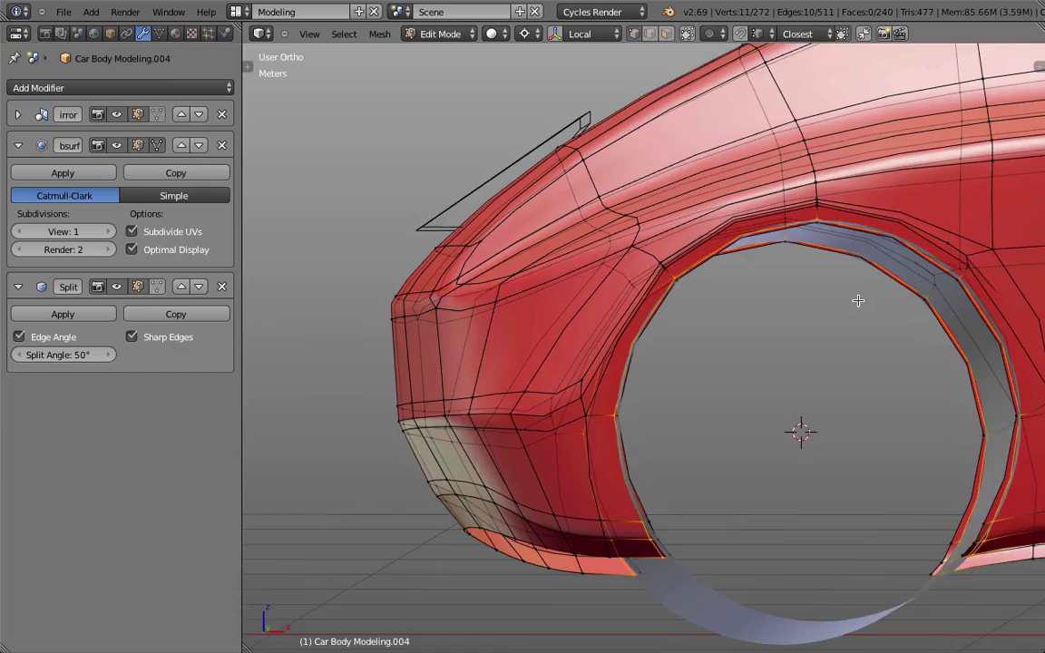
Expand the selection to both loops at the wheel arch edge and scale them slightly inward, excluding the Y axis.
key(KP_1)
key(z)
key(ctrl+KP_Add)
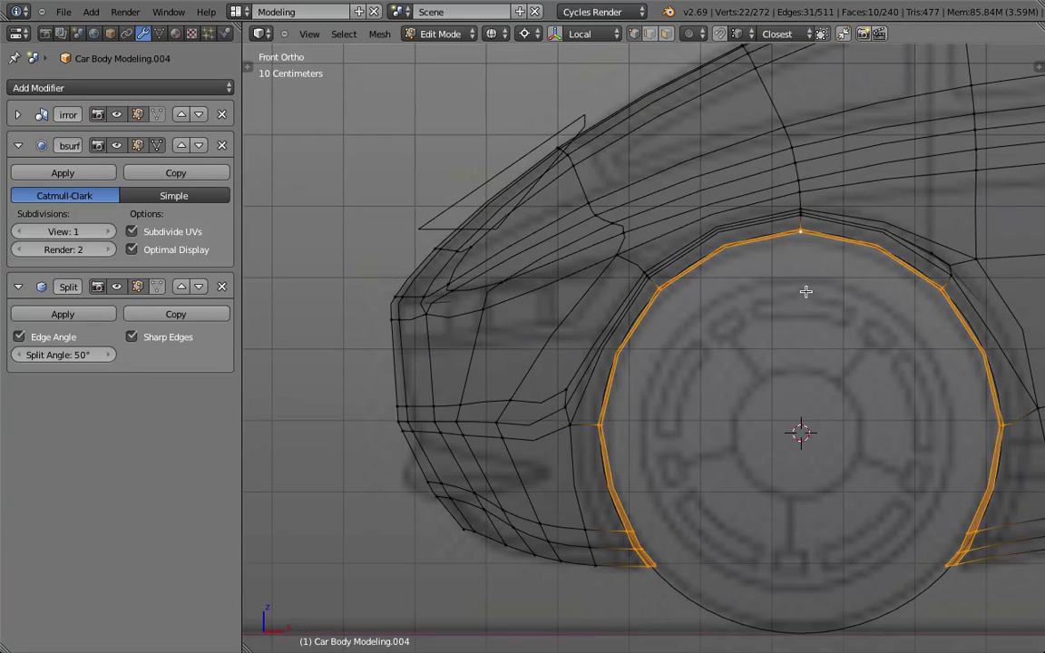
key(s)
key(shift+y)
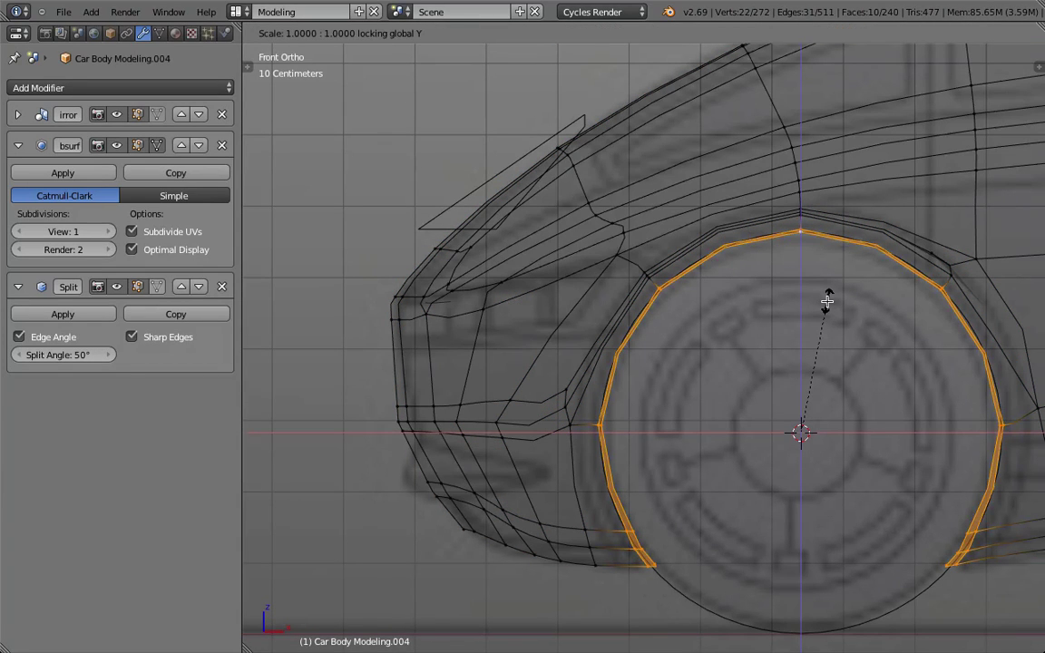
click(827, 303)
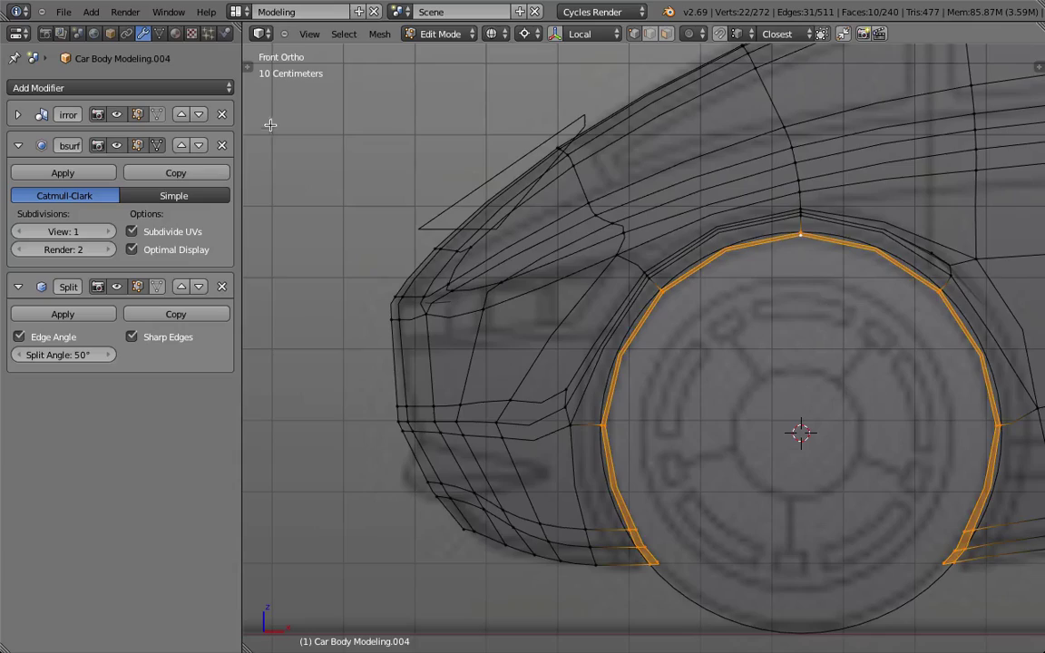
Set the car body's Subdivision Surface view level to 3 and check the arch edge in wireframe and shaded display.
click(109, 231)
scroll(719, 322, up, 1)
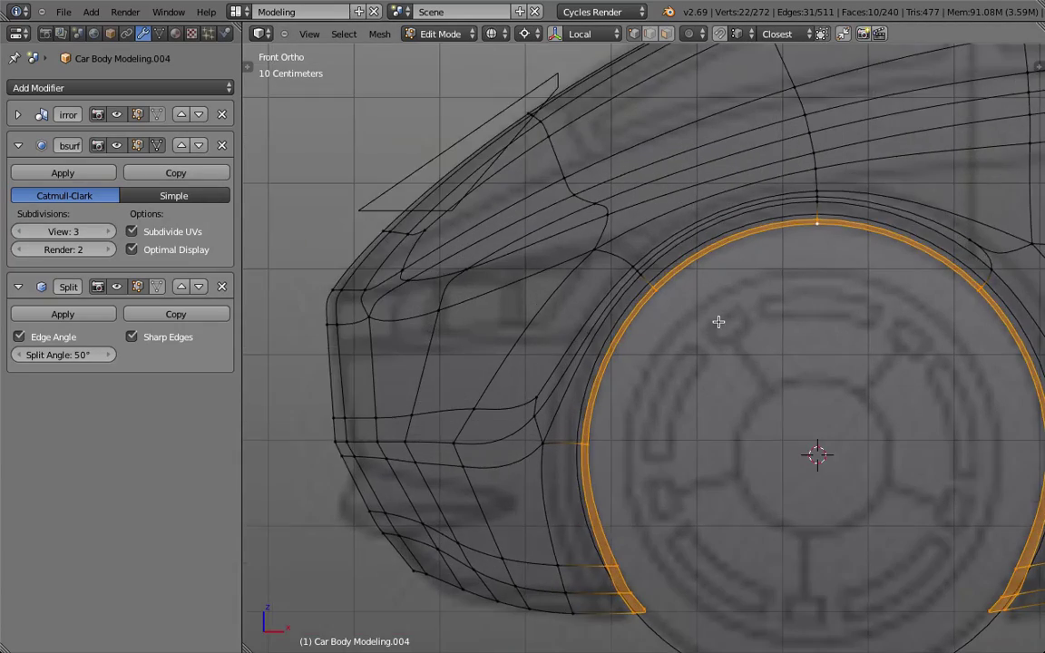
scroll(718, 322, down, 1)
key(z)
mouse_move(721, 401)
middle_down()
mouse_move(732, 384)
mouse_move(760, 378)
middle_up()
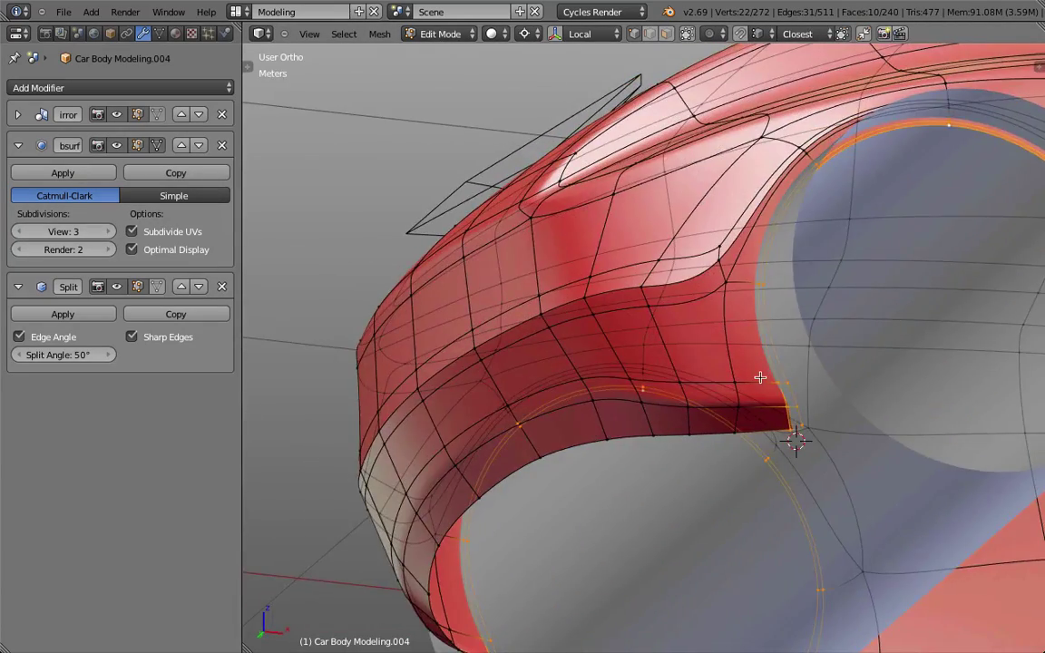
scroll(812, 360, up, 3)
Examine the smoothed front wheel arch in Object Mode against the blueprint wheel and guide cylinder, shaded and in wireframe.
key(Tab)
scroll(818, 362, down, 2)
mouse_move(818, 362)
middle_down()
mouse_move(845, 369)
mouse_move(816, 393)
mouse_move(769, 196)
mouse_move(784, 220)
mouse_move(805, 210)
mouse_move(717, 281)
middle_up()
scroll(817, 392, down, 2)
key(KP_1)
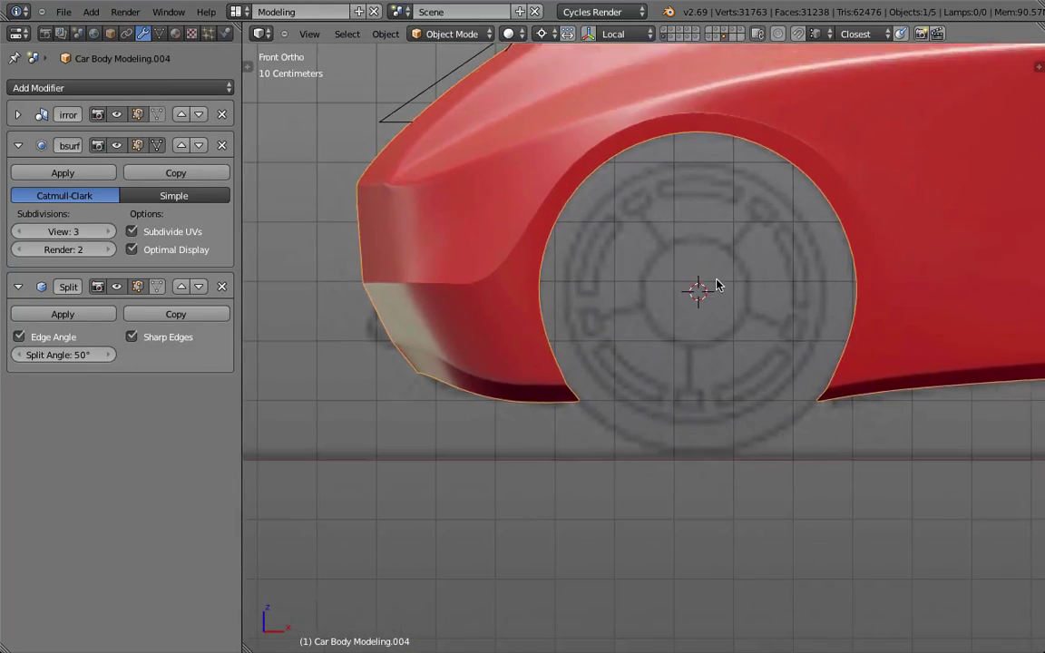
key(z)
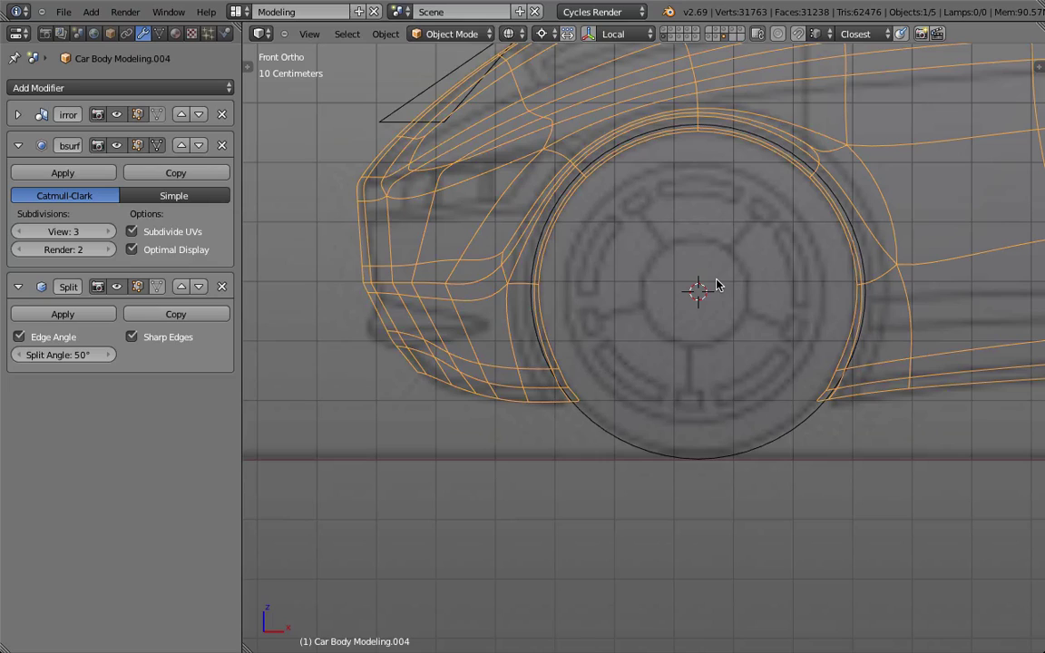
key(z)
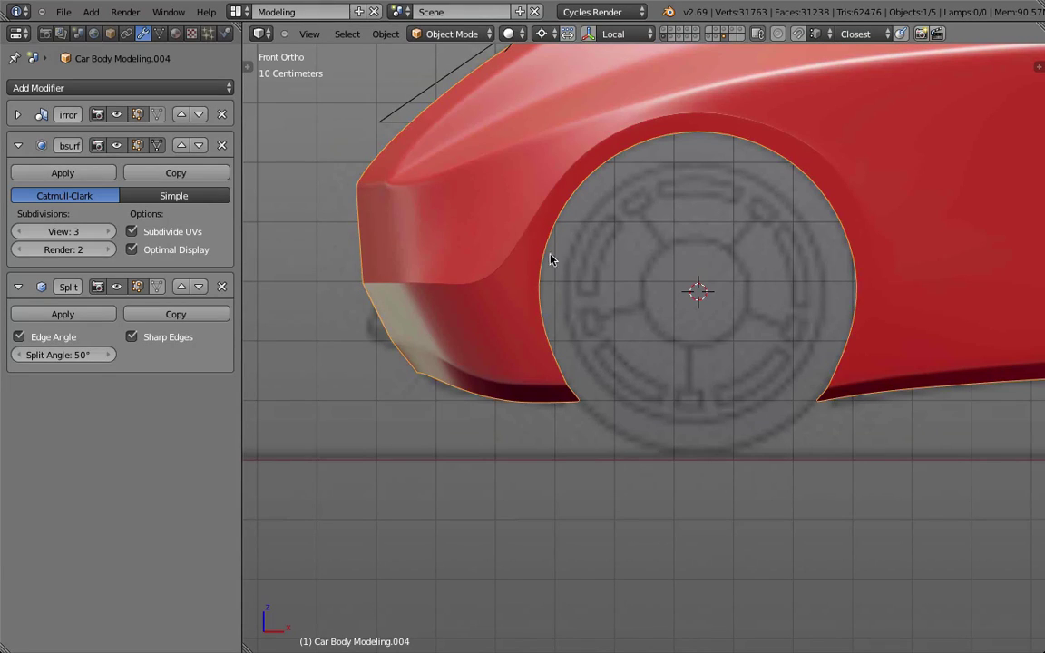
scroll(789, 300, down, 1)
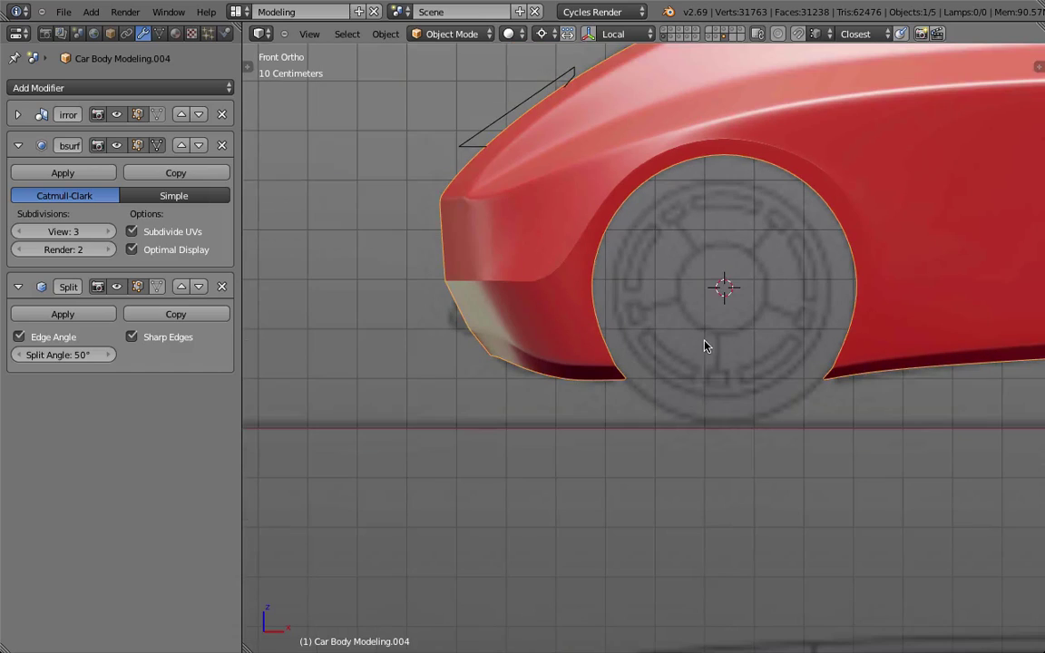
middle_drag(706, 346, 697, 477)
Turn off the on-surface cage display of the Front Wheel Clean up cylinder and compare its control cage with the arch.
right_click(693, 436)
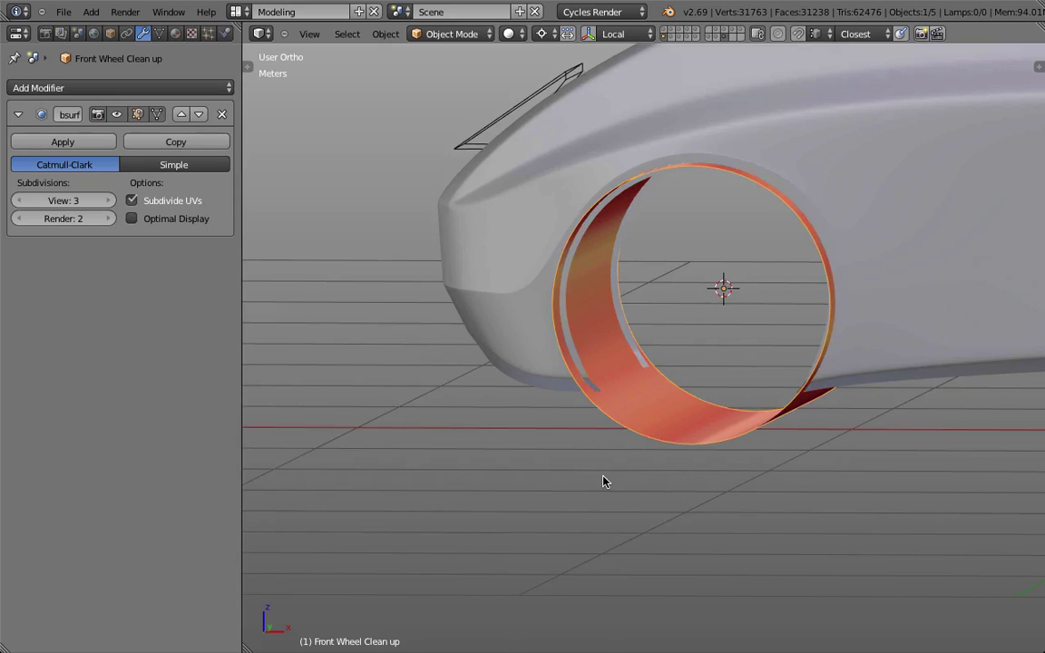
key(KP_1)
key(z)
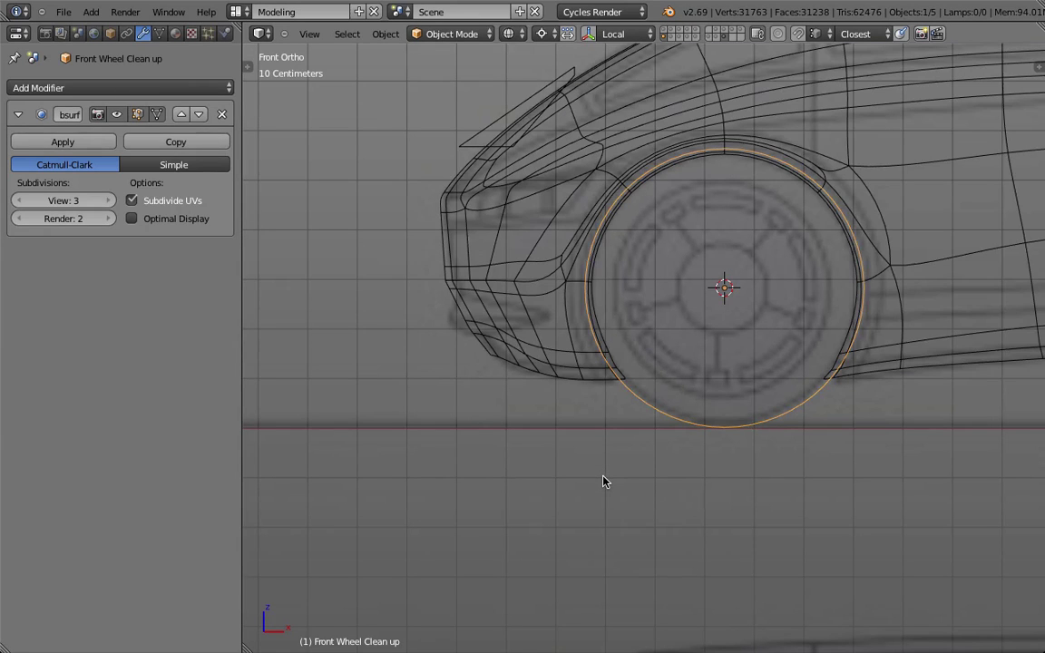
key(Tab)
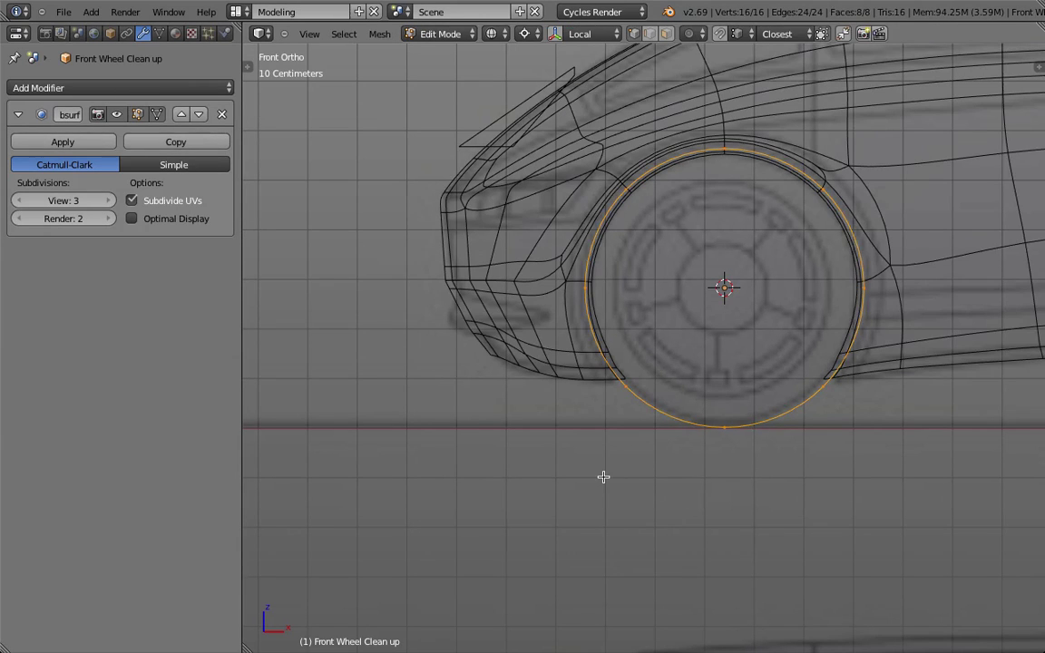
click(155, 114)
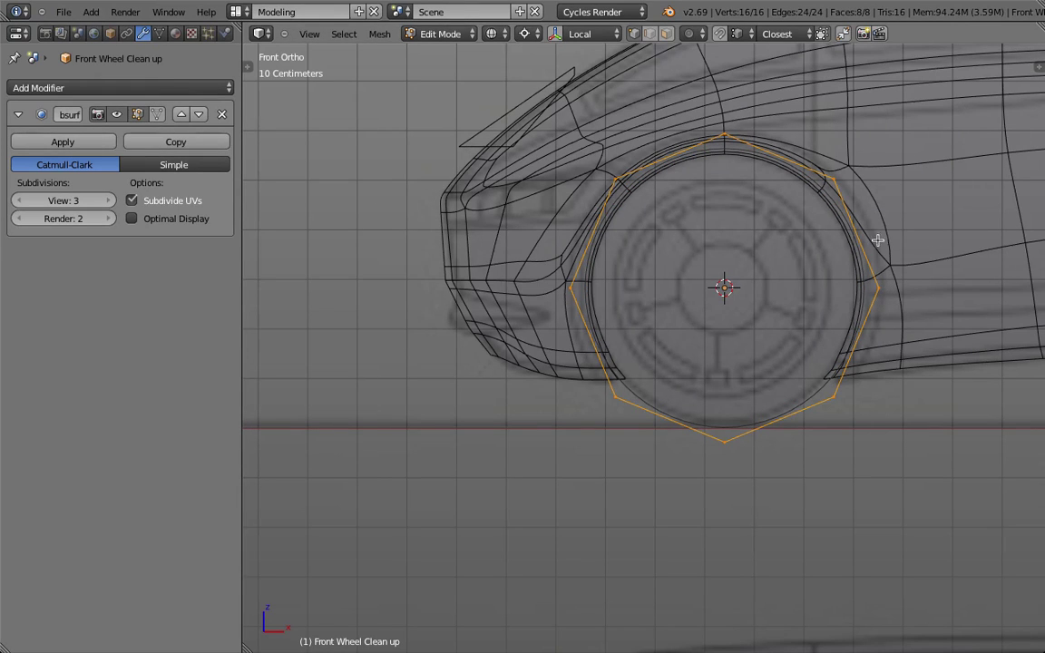
key(Tab)
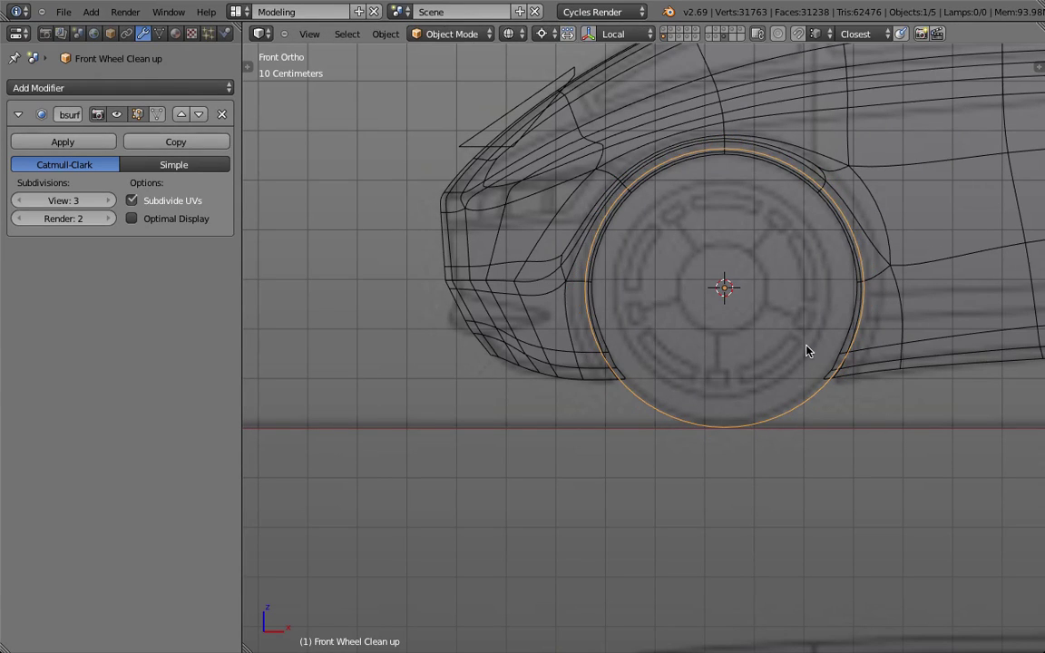
Add a mesh circle with 4 vertices at the 3D cursor and view it together with the car body and cylinder.
key(shift+a)
mouse_move(807, 350)
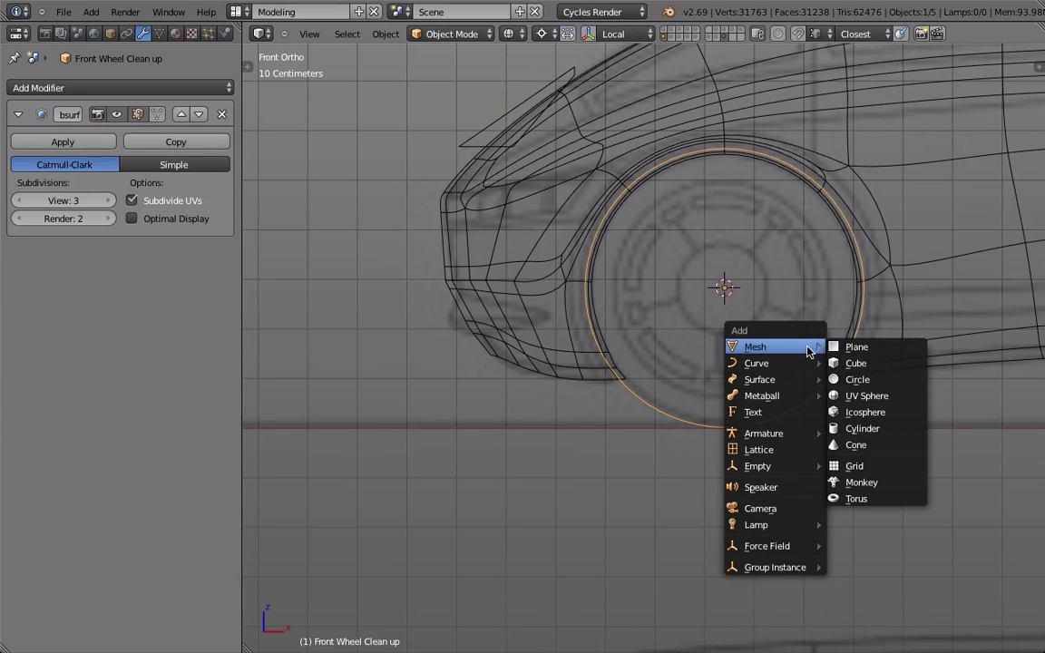
click(858, 379)
key(t)
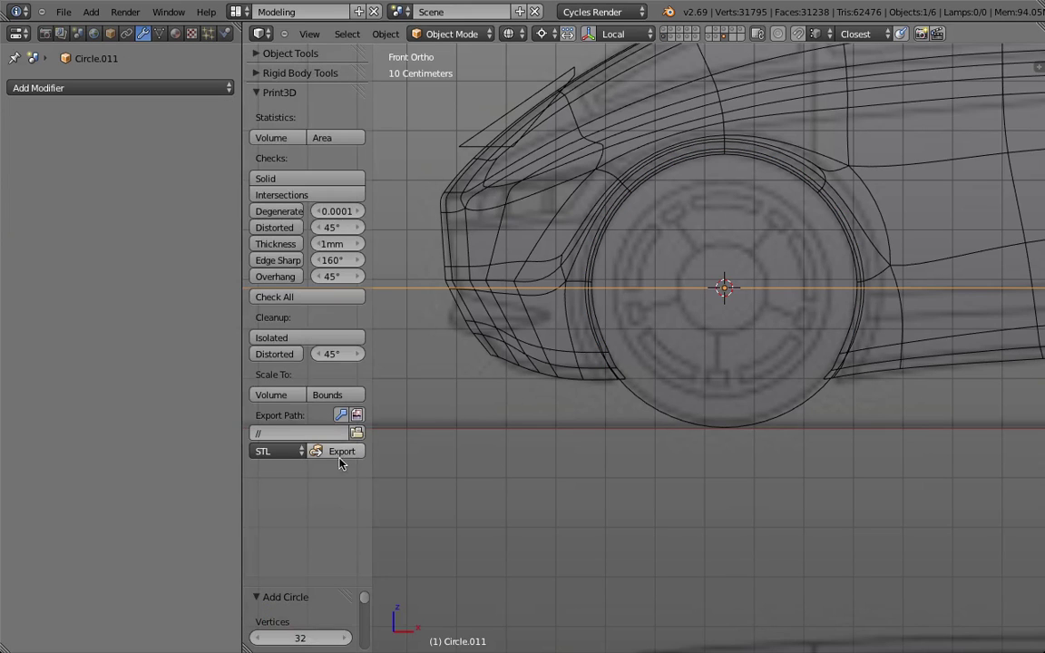
click(297, 637)
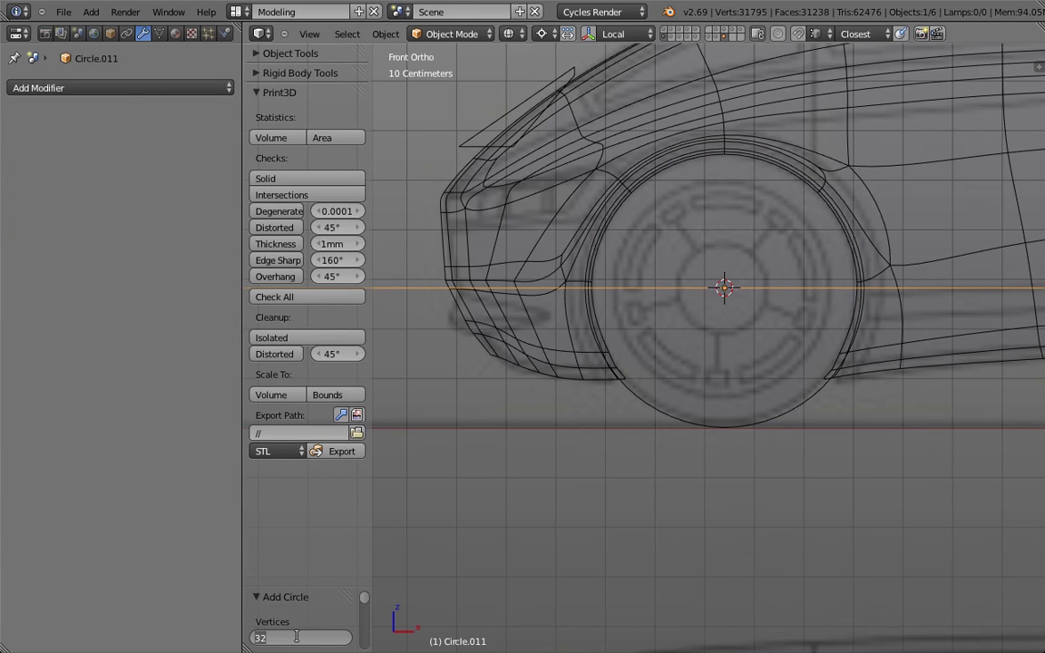
text(4)
key(Return)
scroll(654, 377, down, 5)
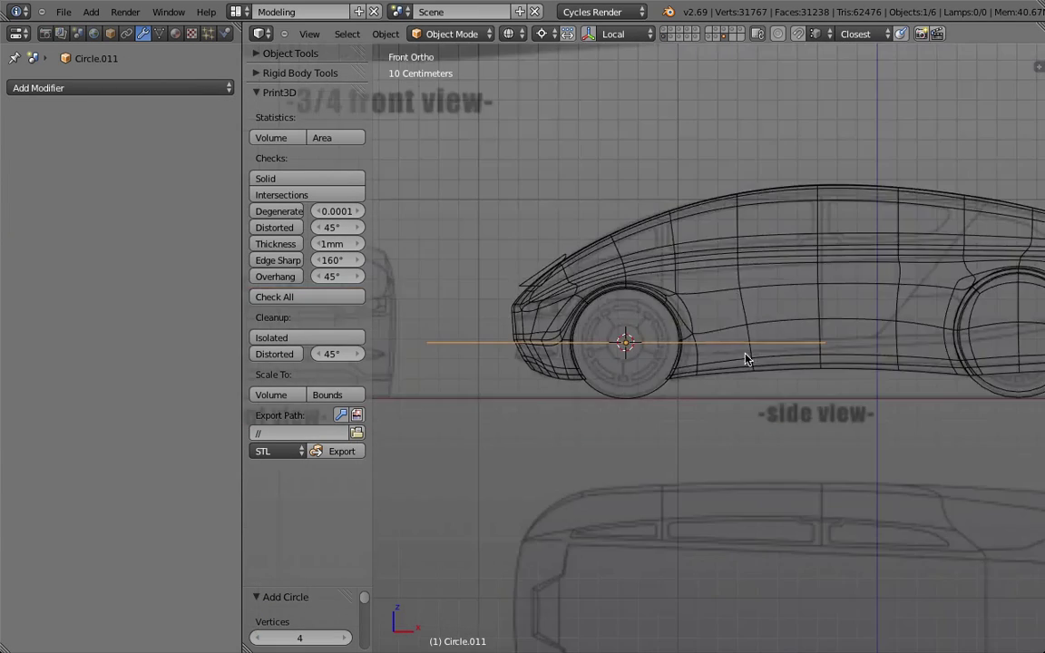
middle_drag(747, 357, 463, 228)
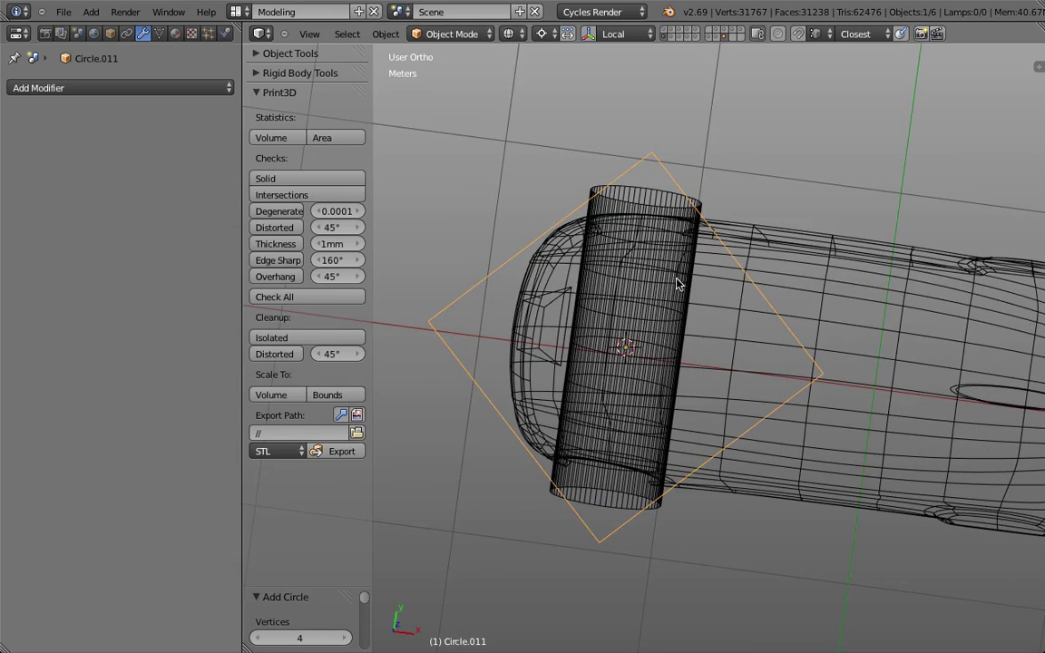
Add a Subdivision Surface modifier to the four-vertex circle in top view and set its view level to 5.
key(KP_7)
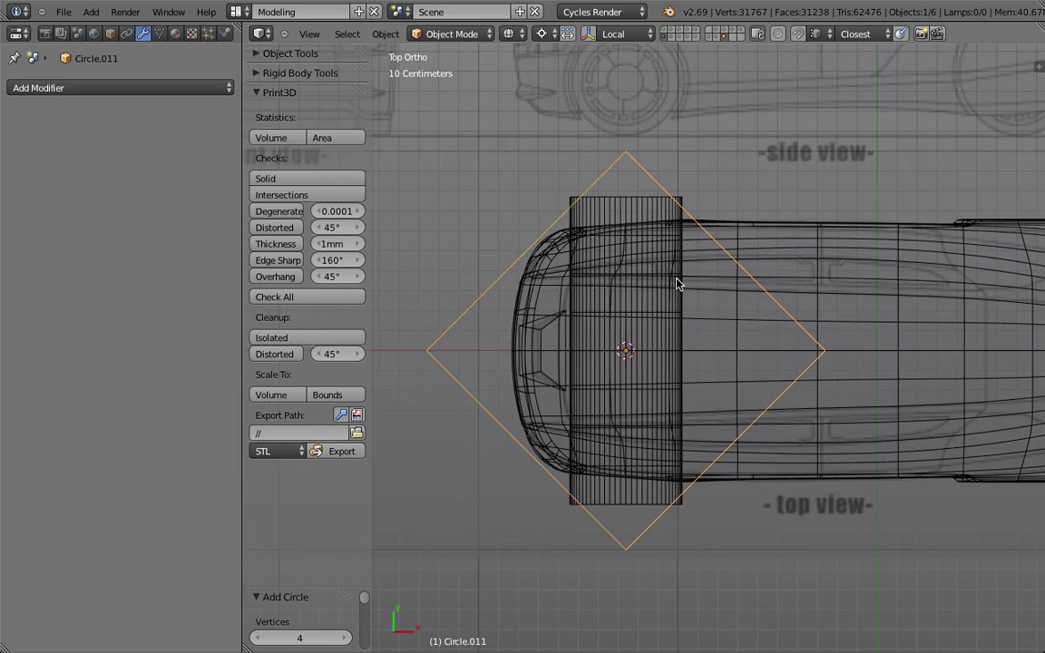
click(179, 82)
click(168, 340)
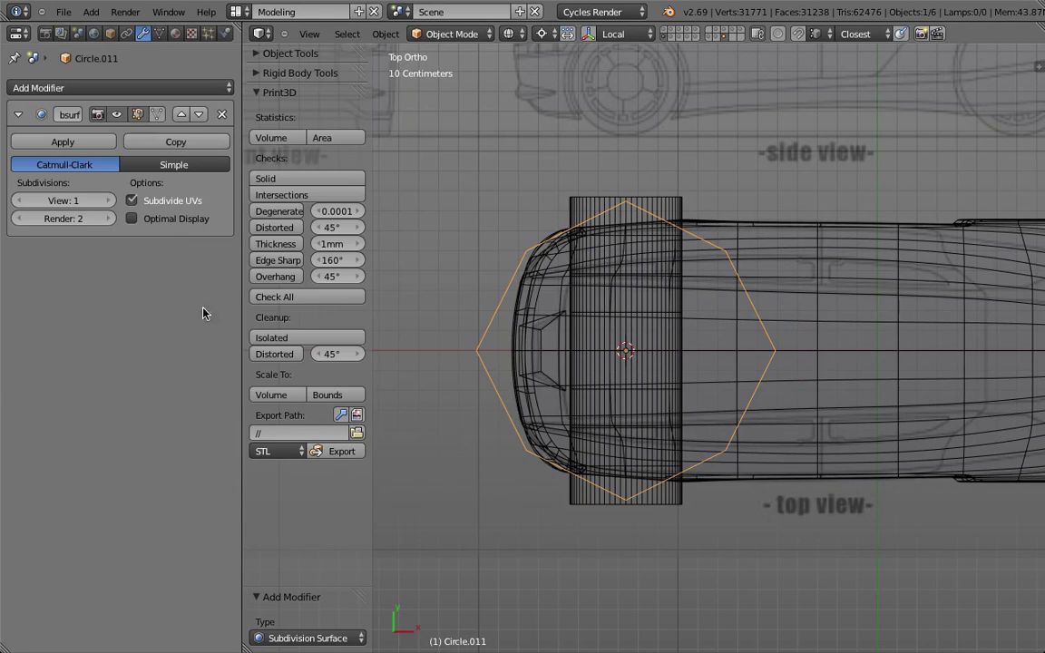
click(110, 200)
click(109, 201)
click(110, 201)
click(110, 200)
scroll(688, 311, down, 2)
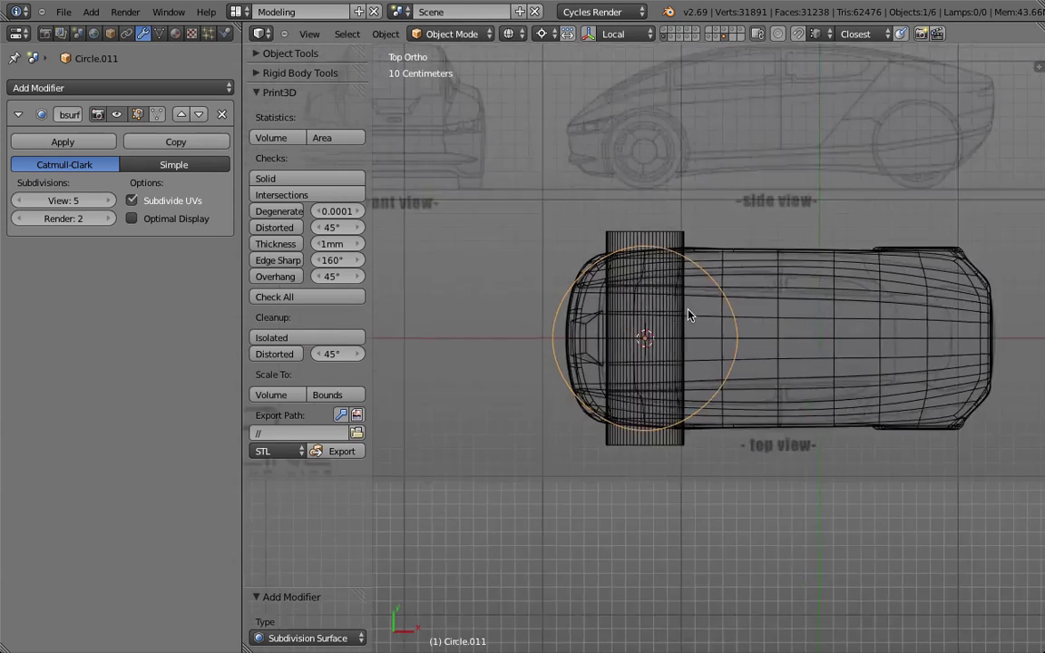
Move the subdivided circle away from the car body toward the front-view blueprint, and delete it.
scroll(688, 315, down, 1)
key(g)
click(551, 193)
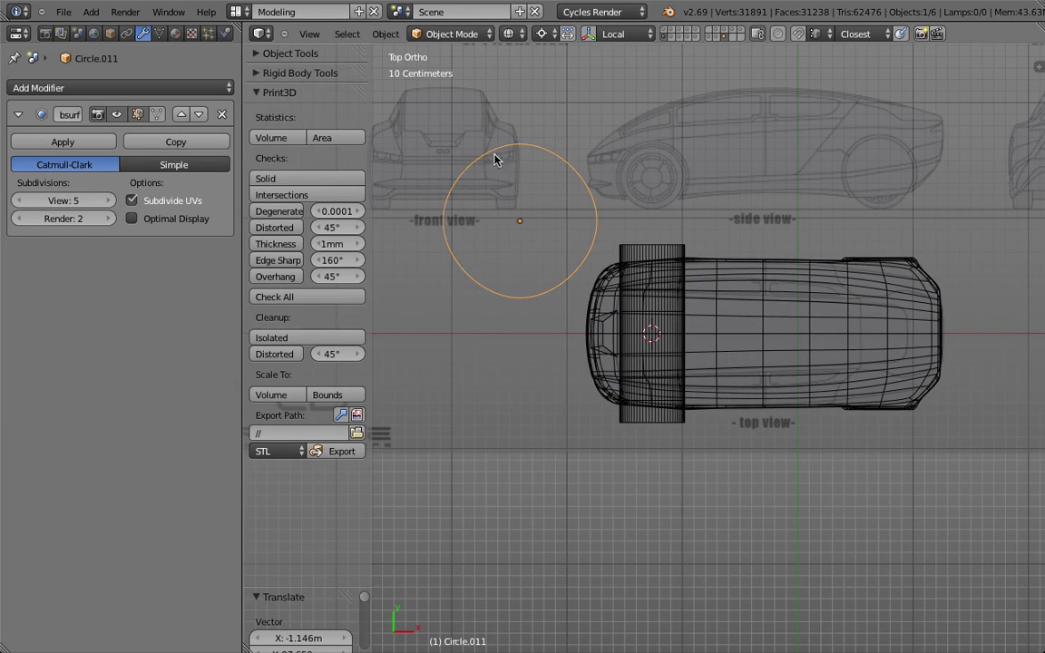
key(x)
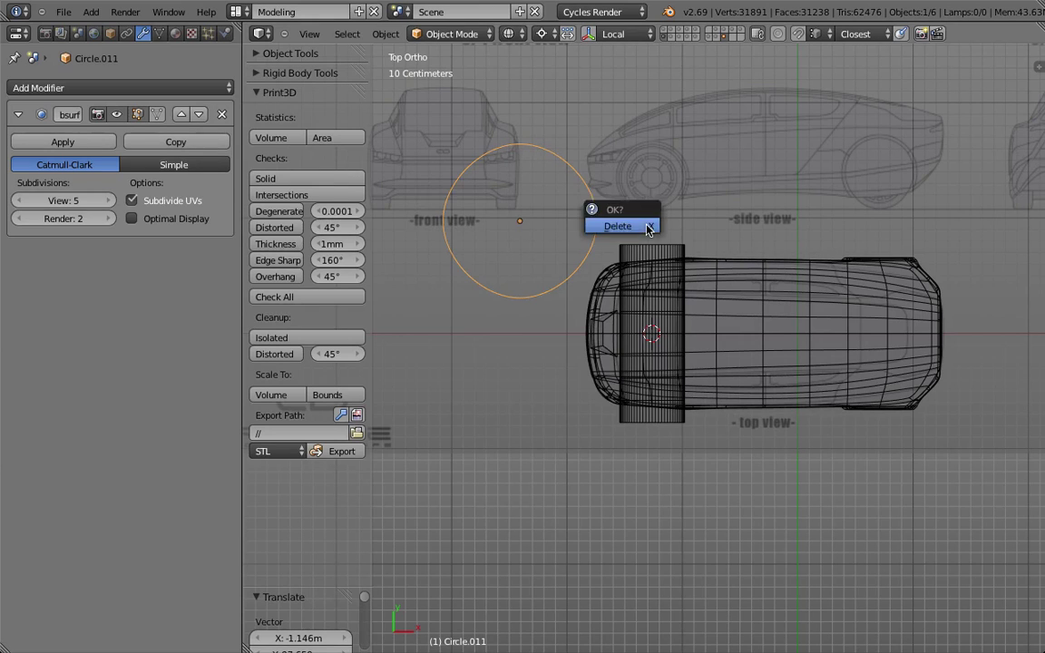
click(635, 226)
Add a new mesh circle at the 3D cursor and set its vertex count to 8.
key(shift+a)
mouse_move(626, 220)
click(680, 254)
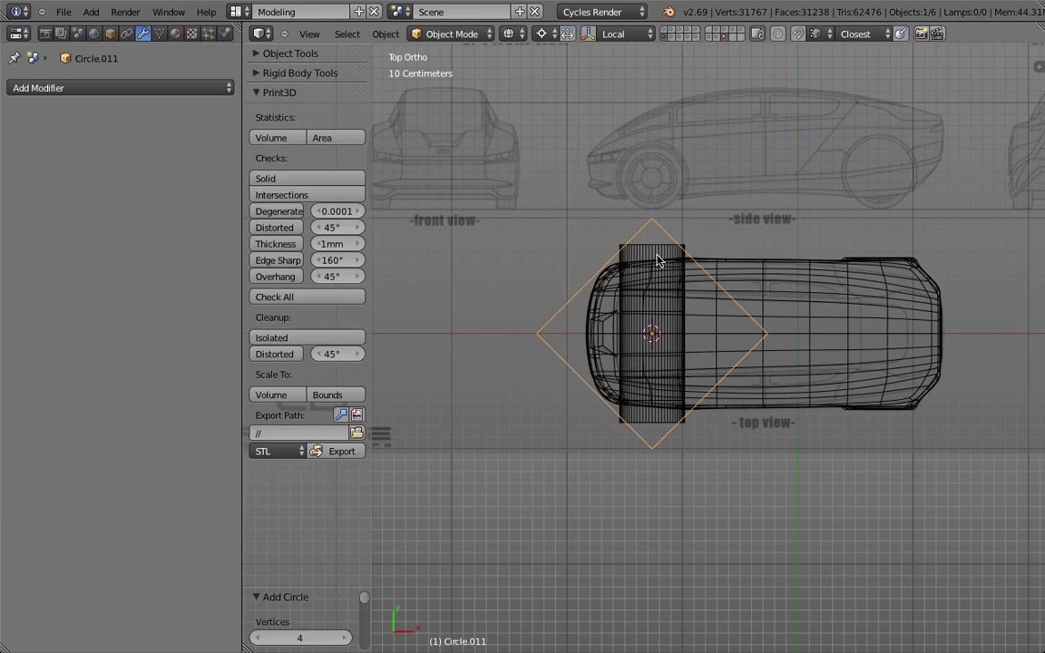
click(302, 639)
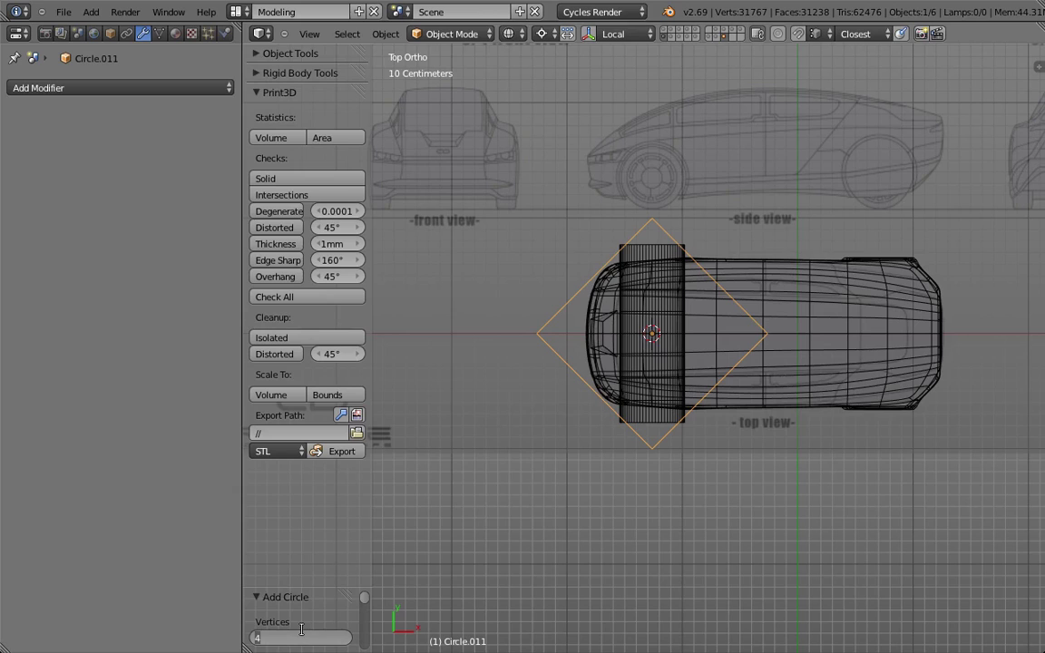
text(8)
key(Return)
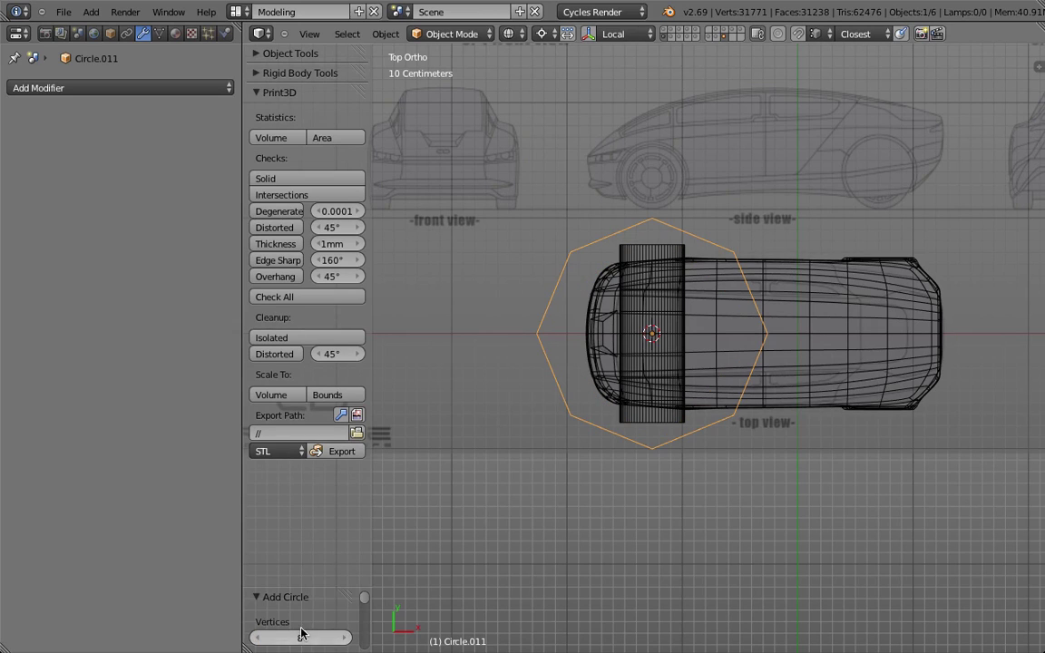
Set the circle's vertex count to 12, and delete the circle.
click(301, 636)
text(12)
key(Return)
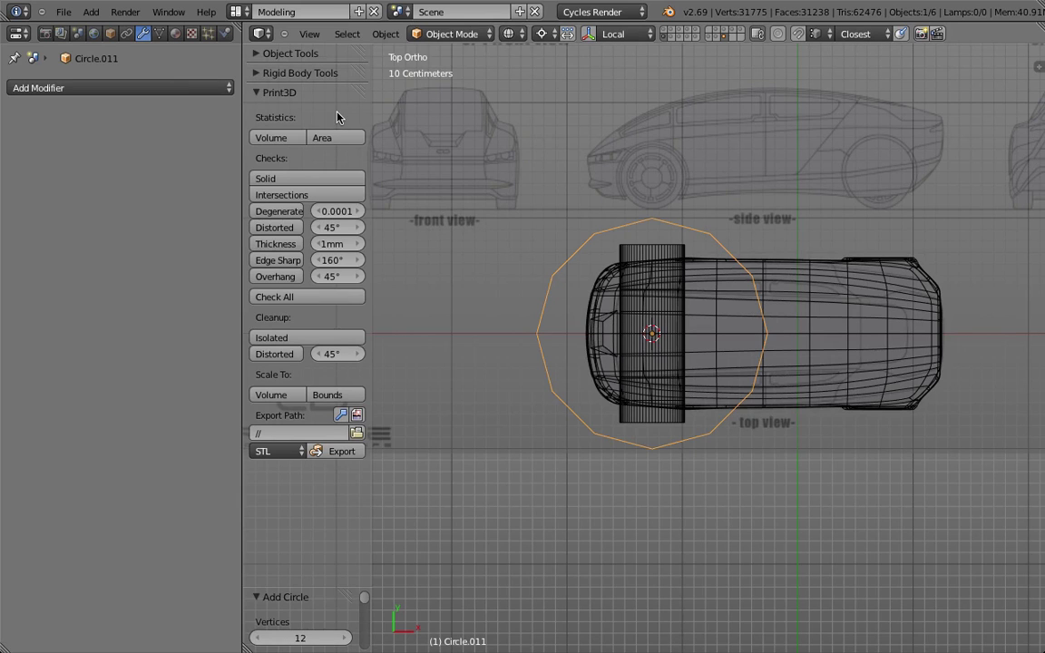
key(x)
click(485, 73)
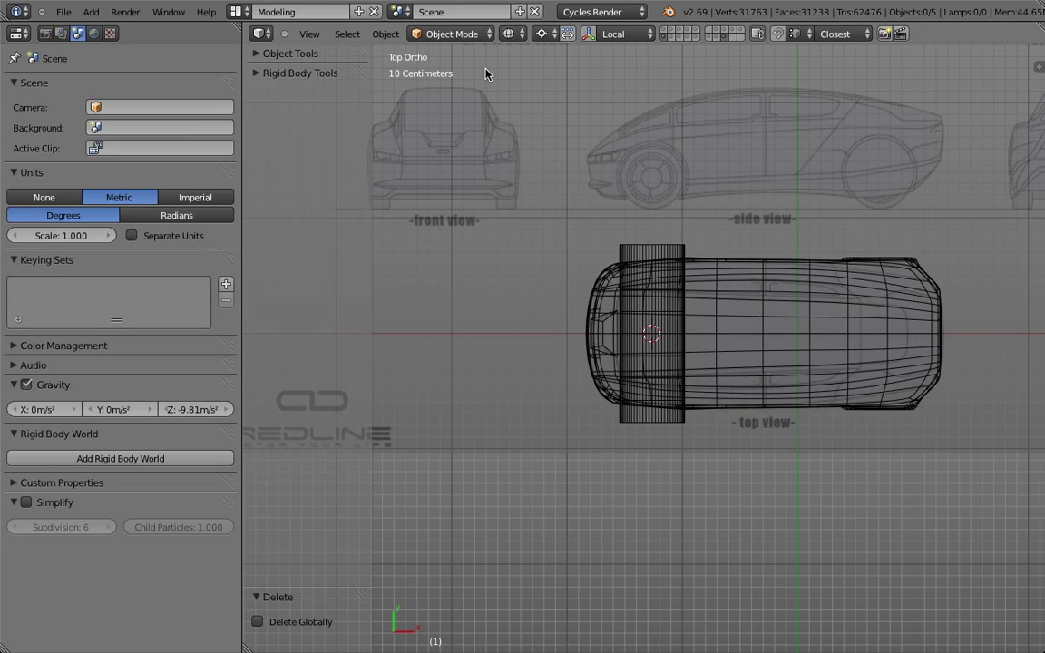
Turn off the viewport display of the Subdivision Surface modifier on the Front Wheel Clean up cylinder.
key(KP_1)
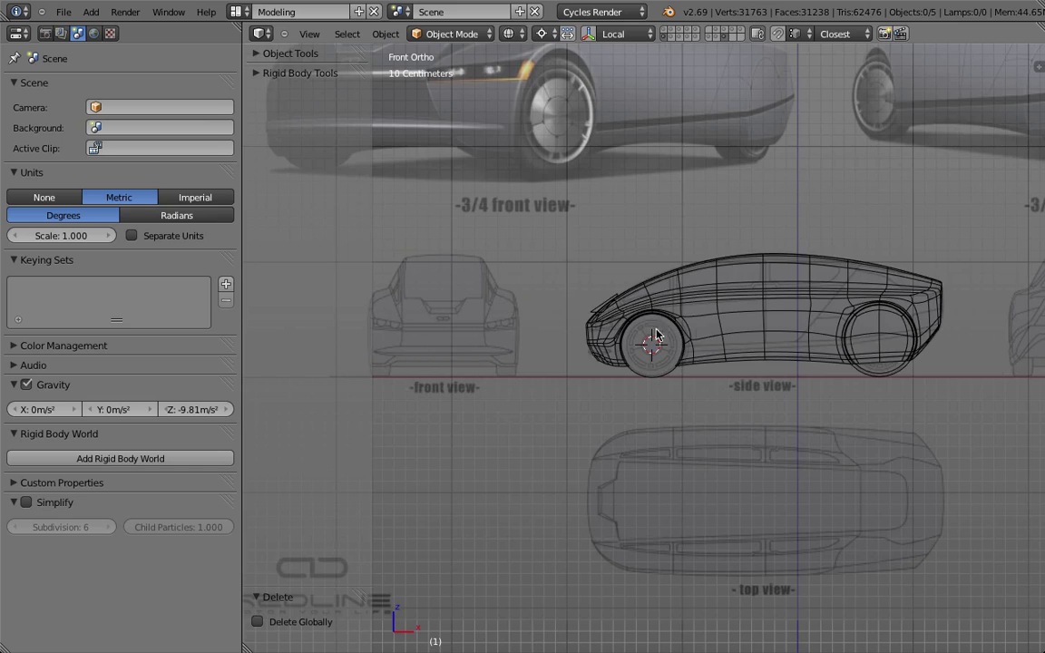
scroll(656, 335, up, 5)
key(z)
middle_drag(576, 415, 649, 364)
key(z)
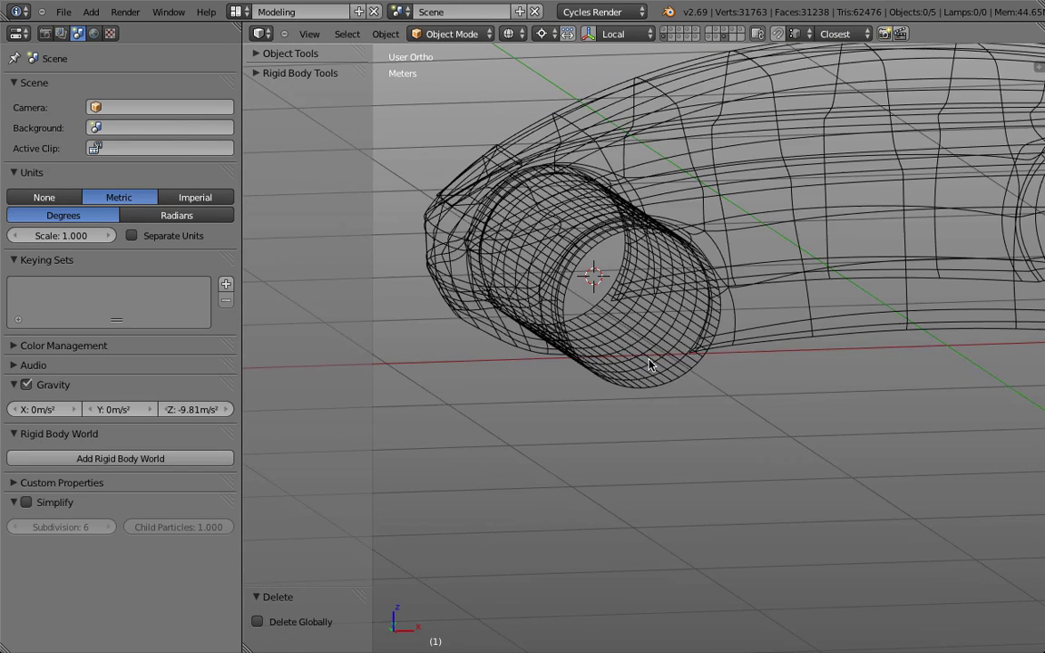
right_click(640, 384)
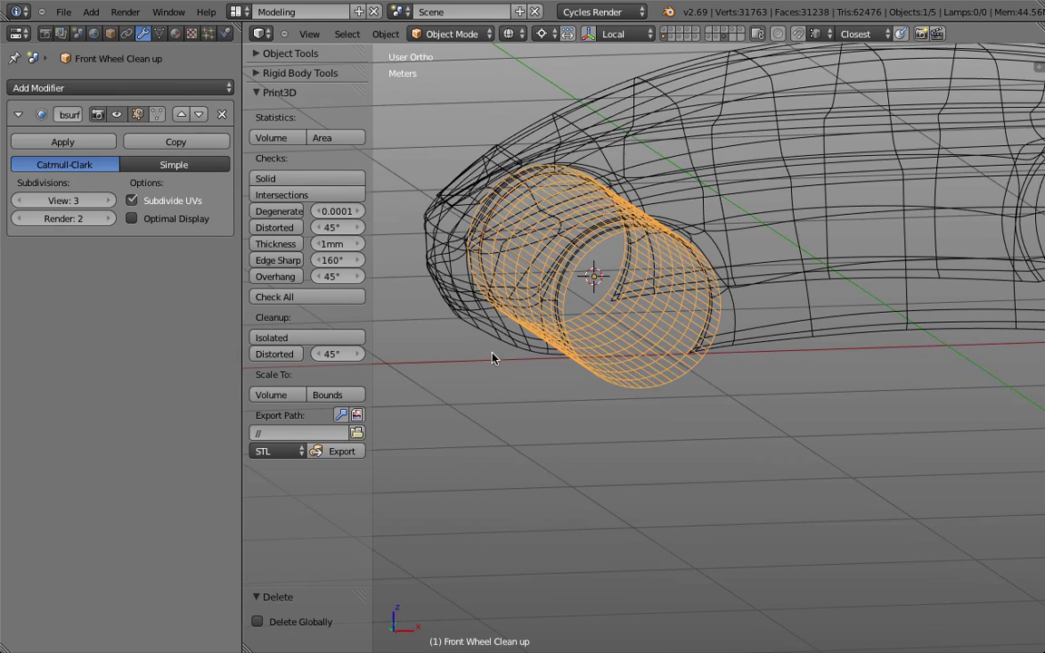
click(116, 115)
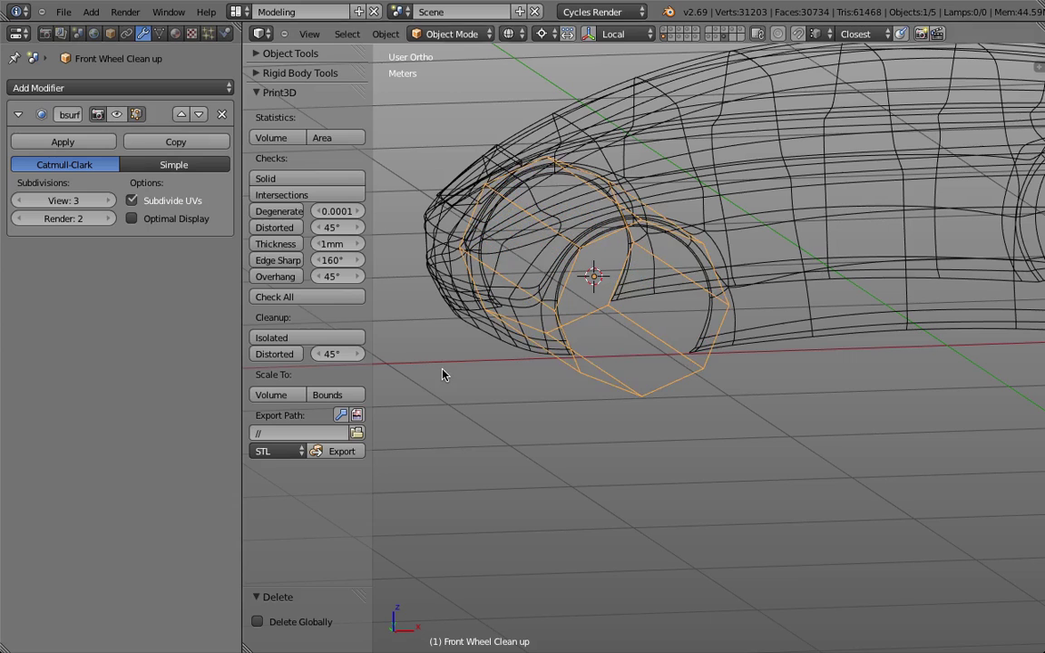
Turn off the viewport display of the car body's Edge Split and Subdivision Surface modifiers and check the base mesh in Edit Mode.
key(z)
right_click(481, 313)
click(116, 286)
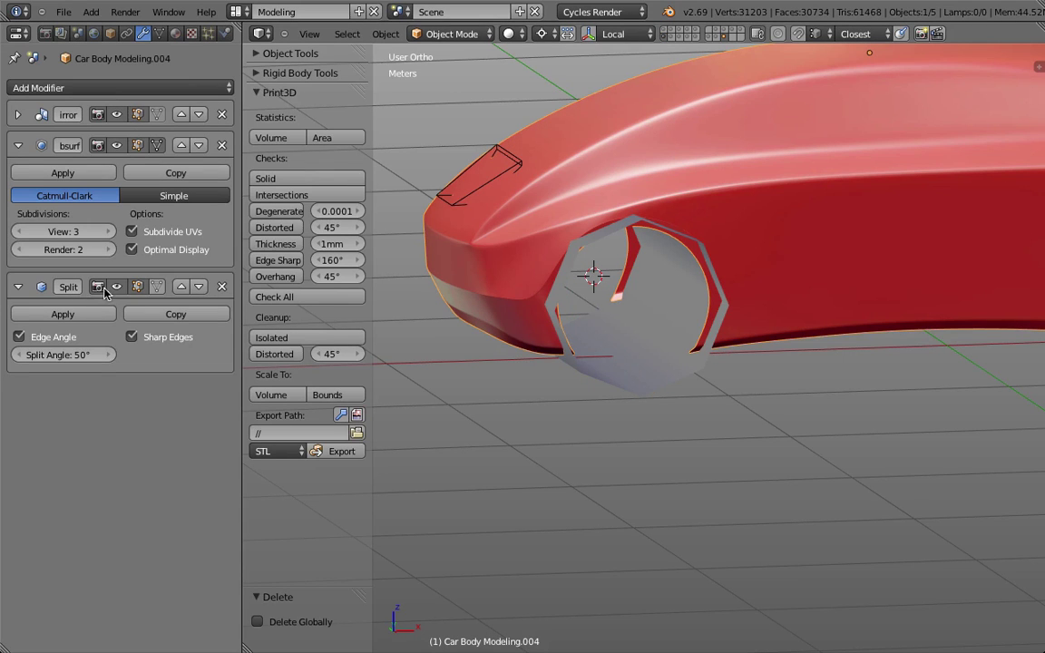
click(115, 145)
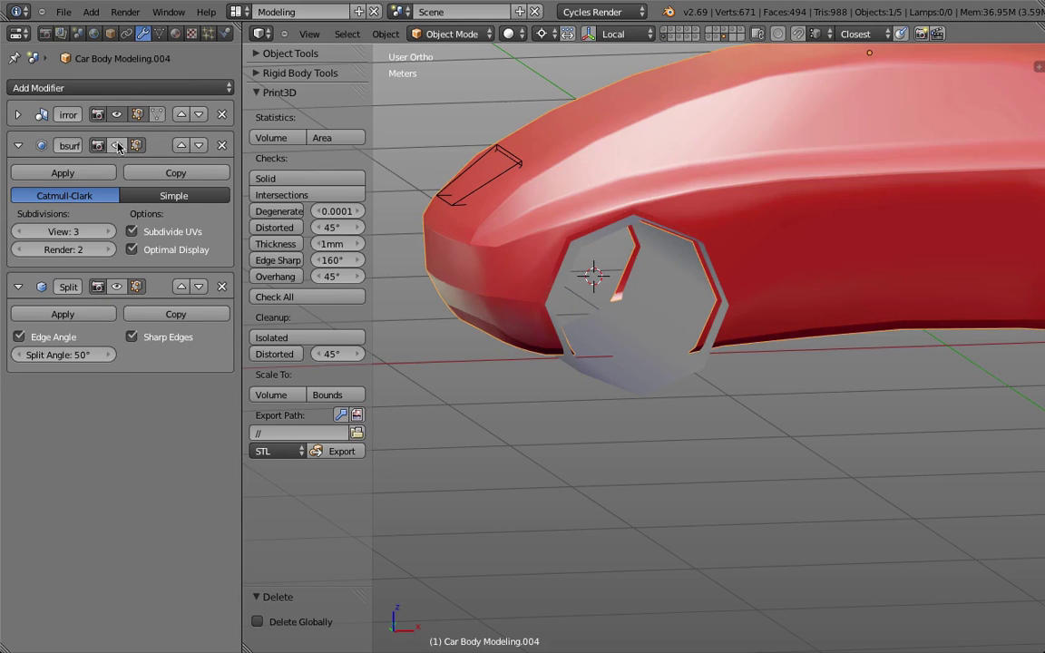
key(Tab)
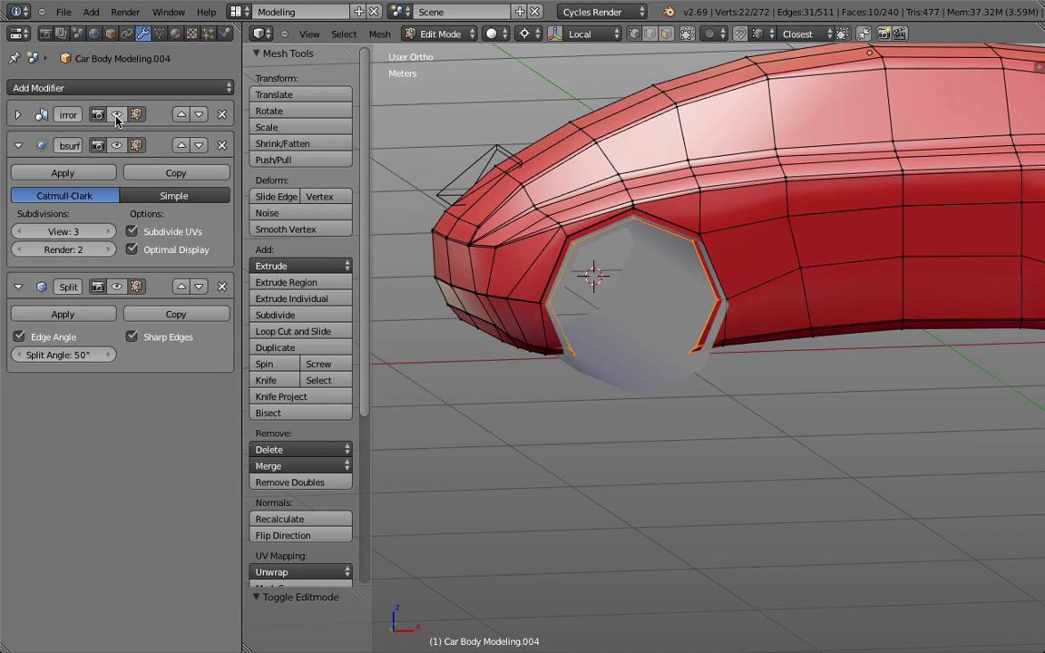
key(Tab)
Select the Front Wheel Clean up cylinder together with the car body in wireframe display.
middle_drag(545, 373, 742, 314)
key(z)
shift+right_click(629, 432)
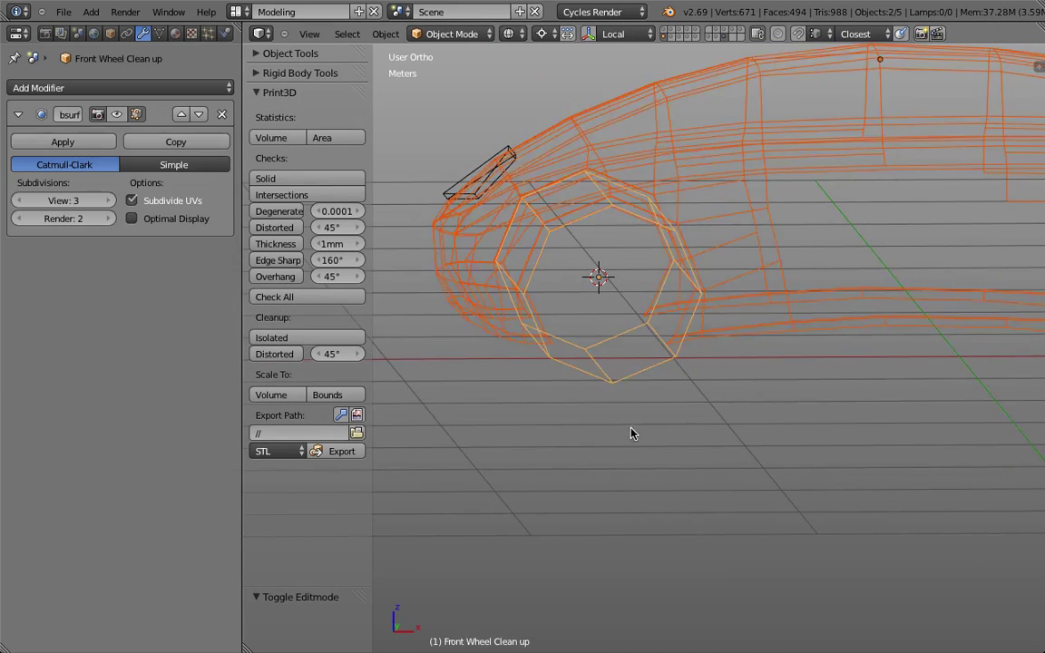
scroll(635, 426, down, 5)
middle_drag(637, 426, 661, 478)
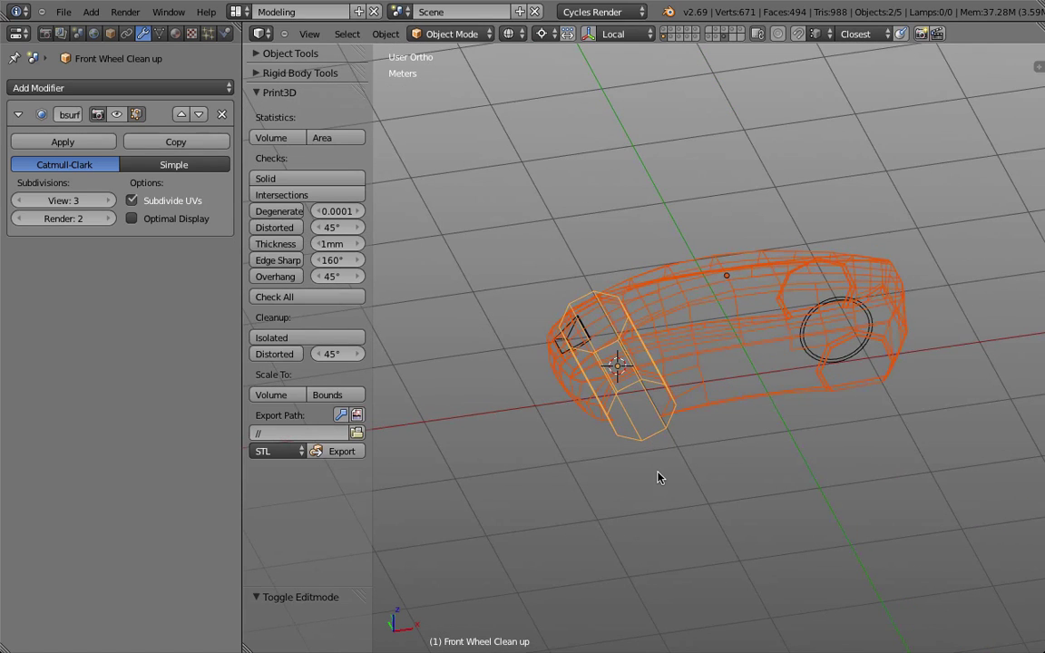
Export the selected car body and cylinder as the Wavefront file CD Redline Car v2 New 2.obj at scale 100.
click(63, 12)
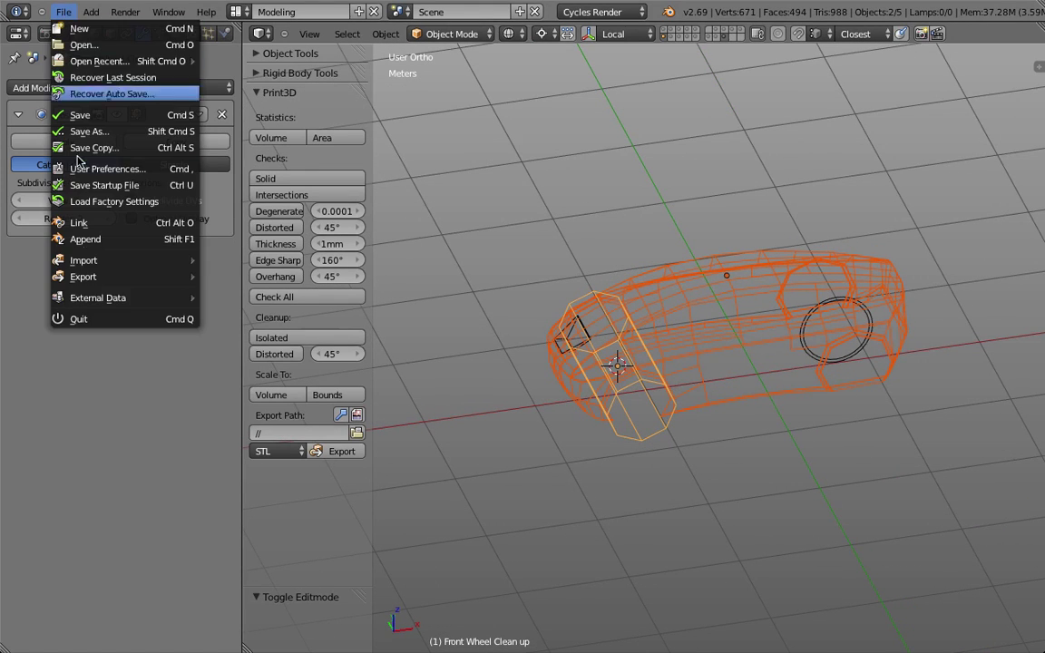
mouse_move(95, 283)
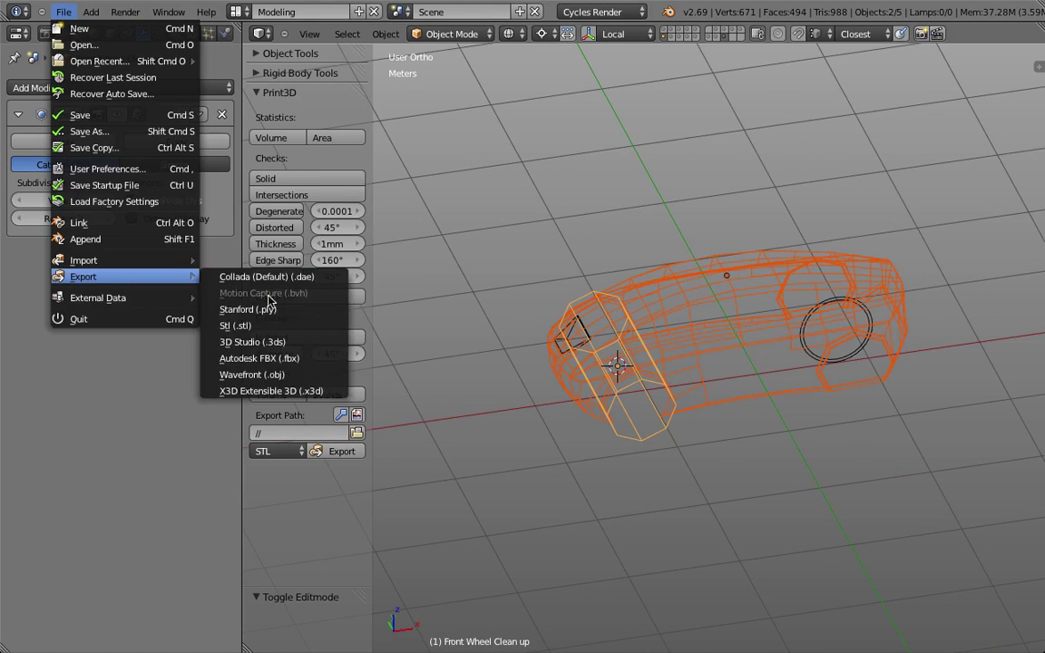
click(305, 372)
click(334, 75)
click(333, 75)
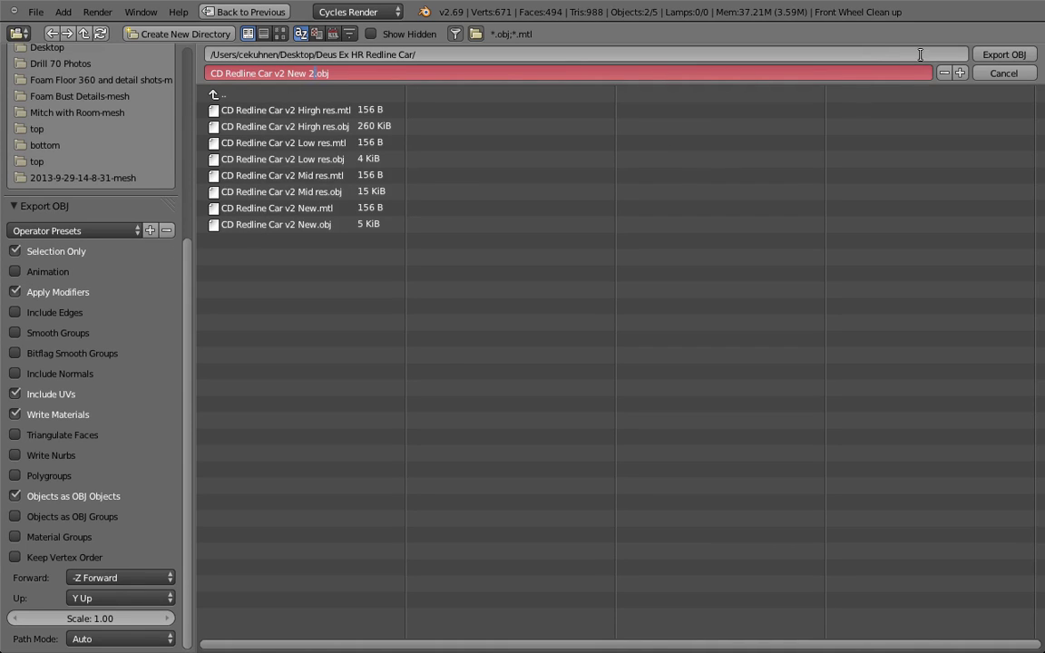
key(Return)
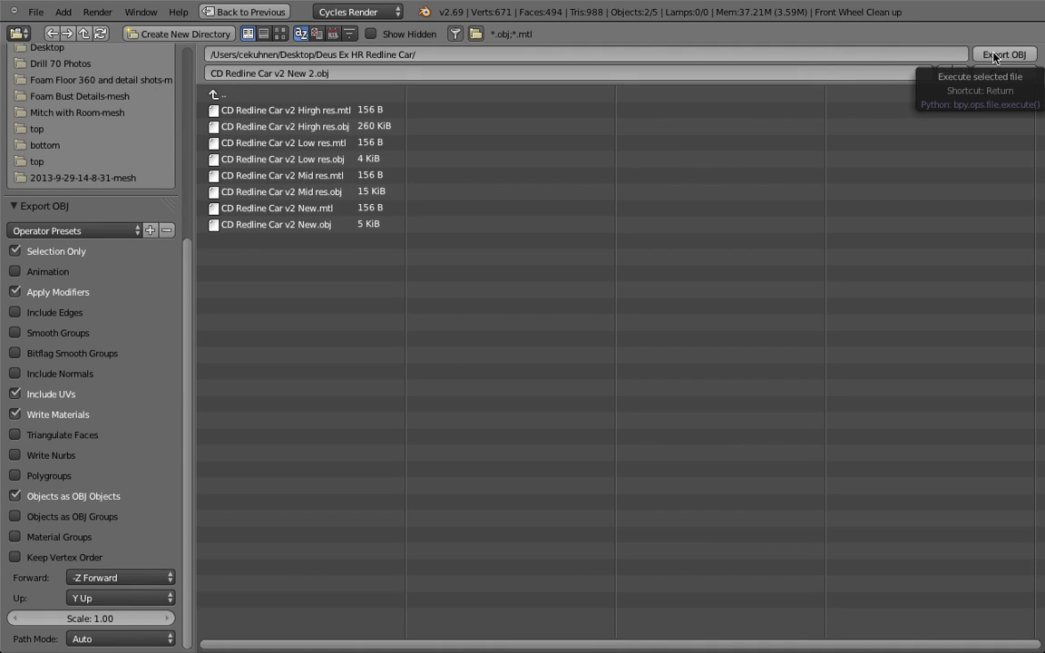
click(94, 618)
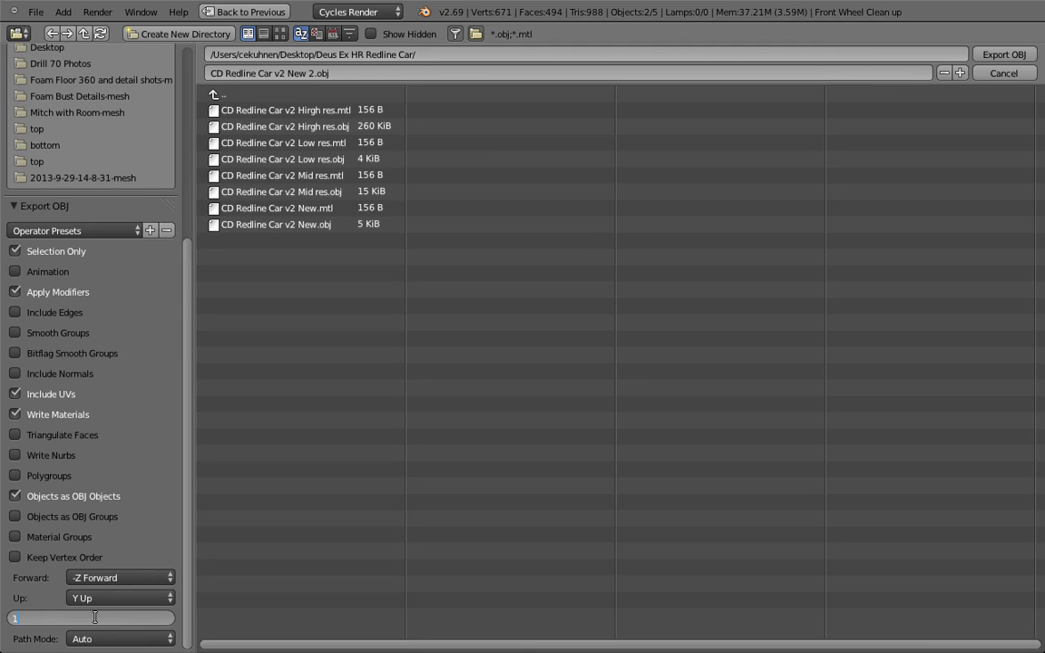
key(Return)
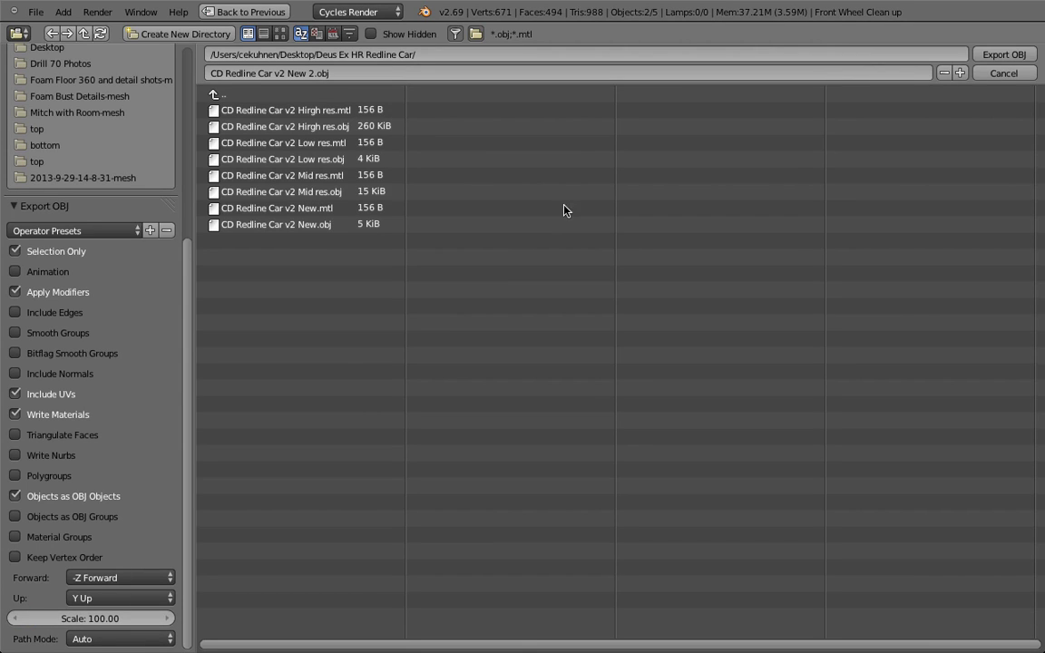
click(989, 59)
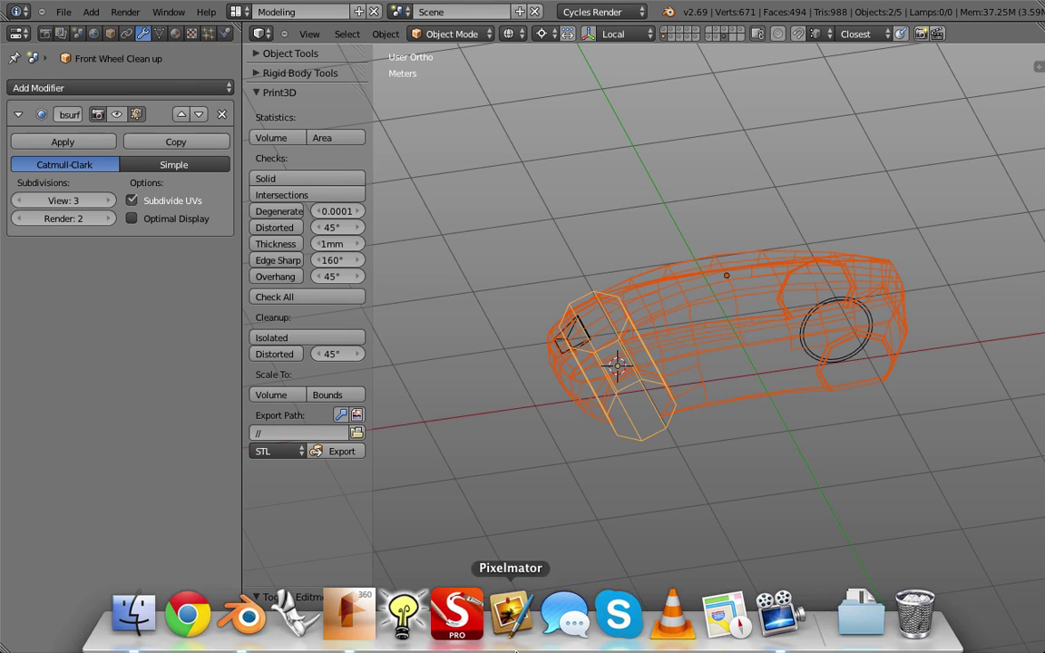
Switch to Fusion 360 and insert the mesh CD Redline Car v2 New 2.obj from the Deus Ex HR Redline Car folder on the Desktop.
click(368, 620)
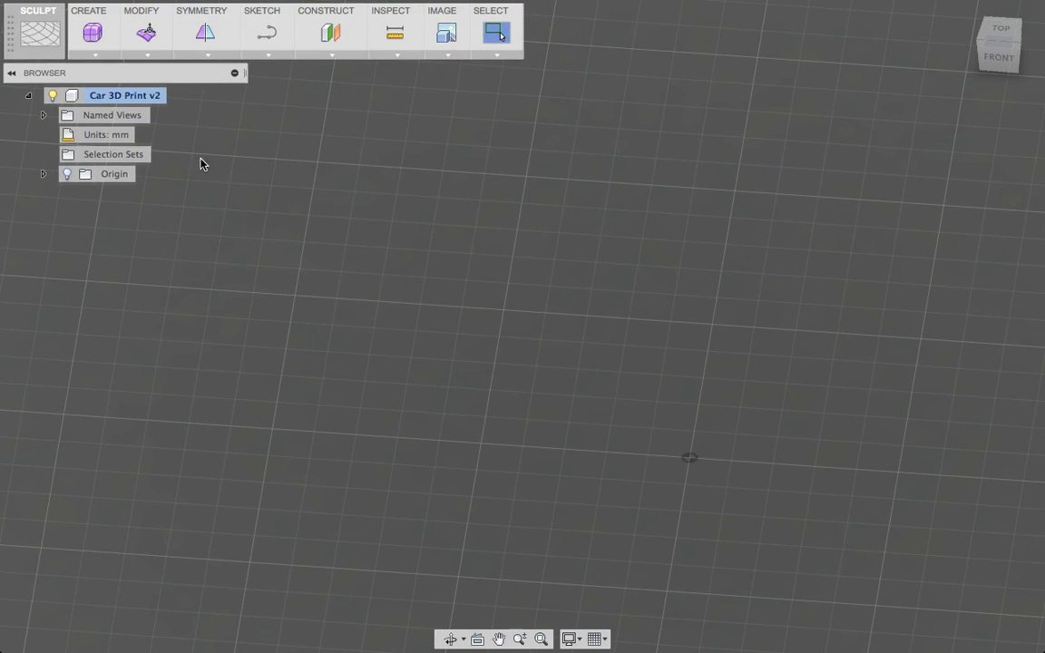
click(145, 53)
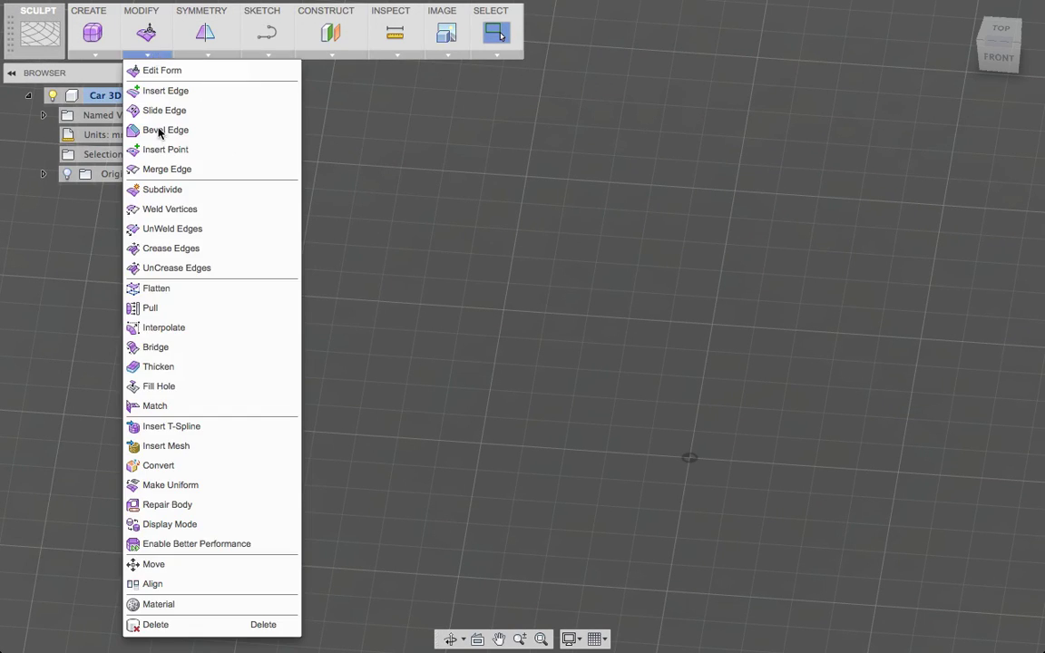
click(182, 449)
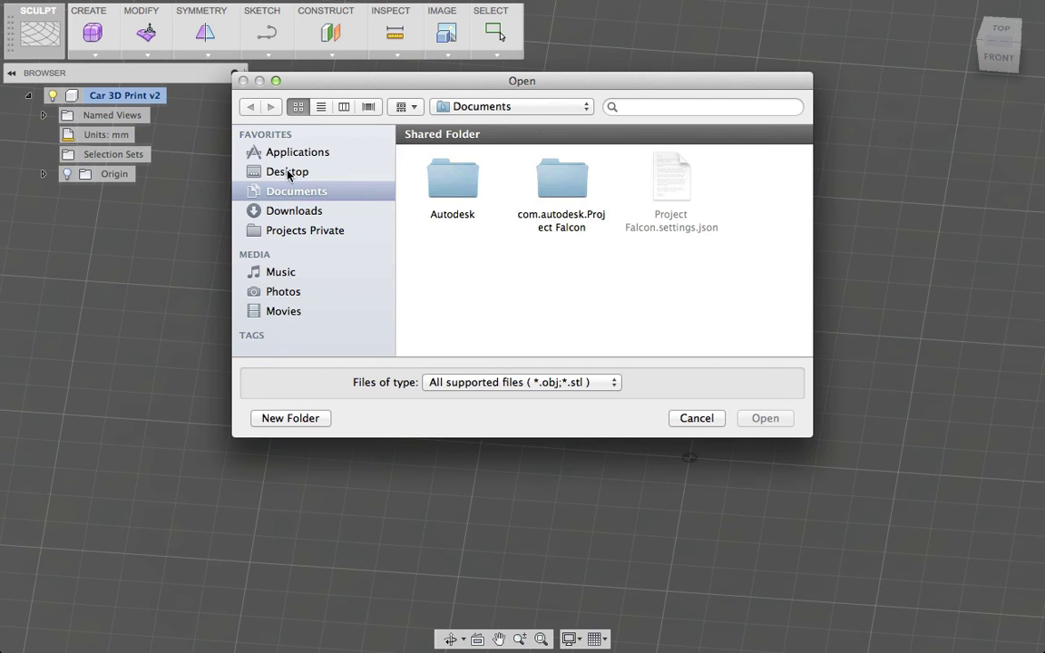
click(287, 172)
double_click(558, 181)
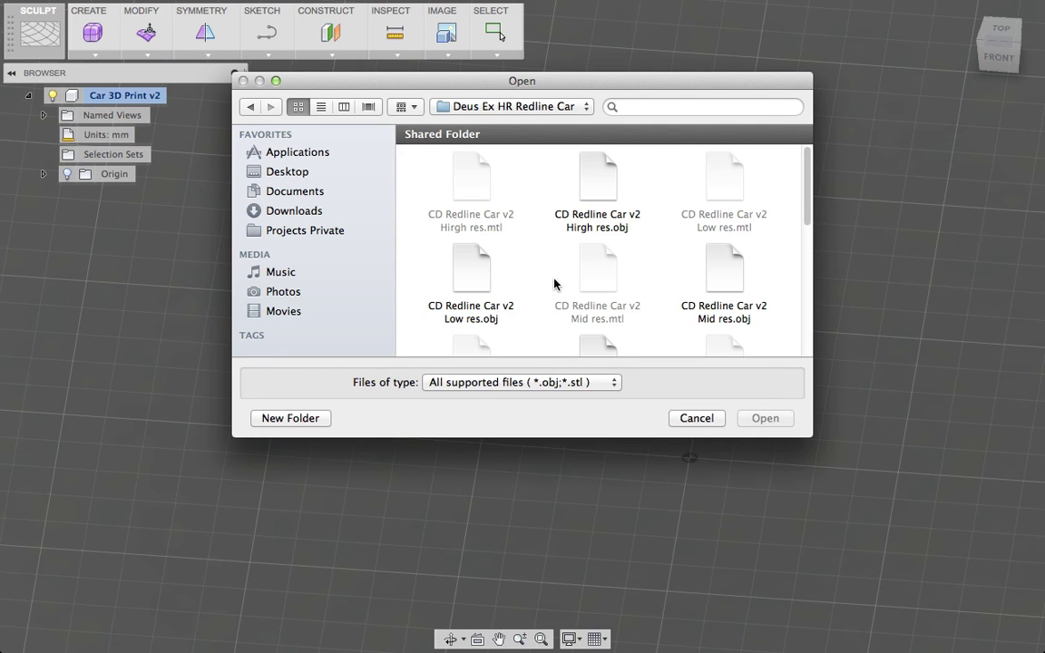
scroll(555, 284, down, 5)
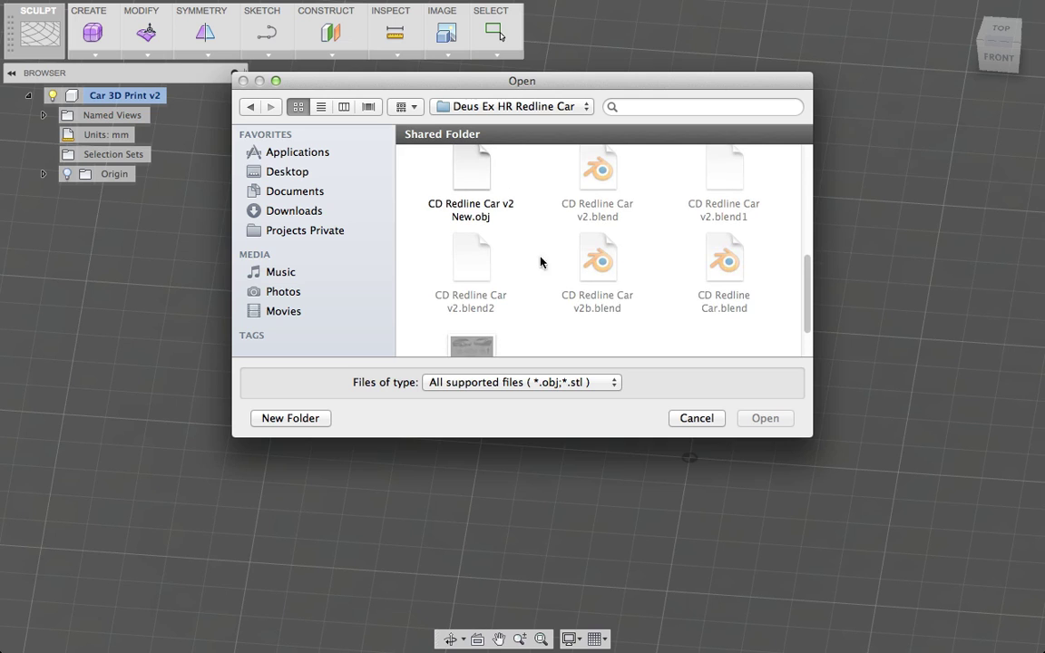
scroll(518, 292, up, 3)
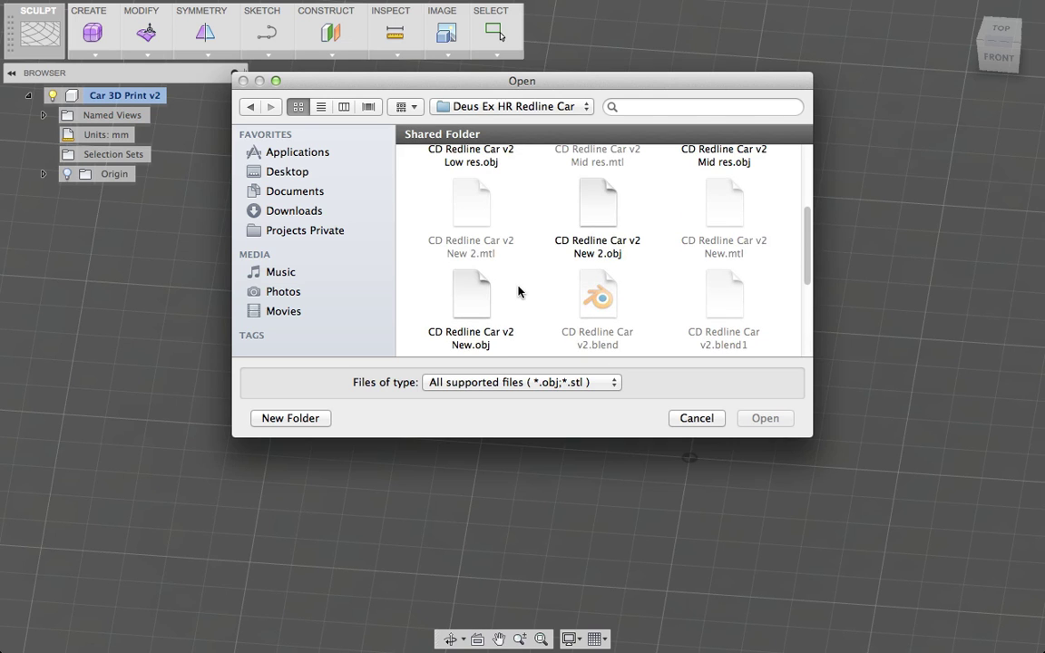
click(600, 206)
double_click(602, 209)
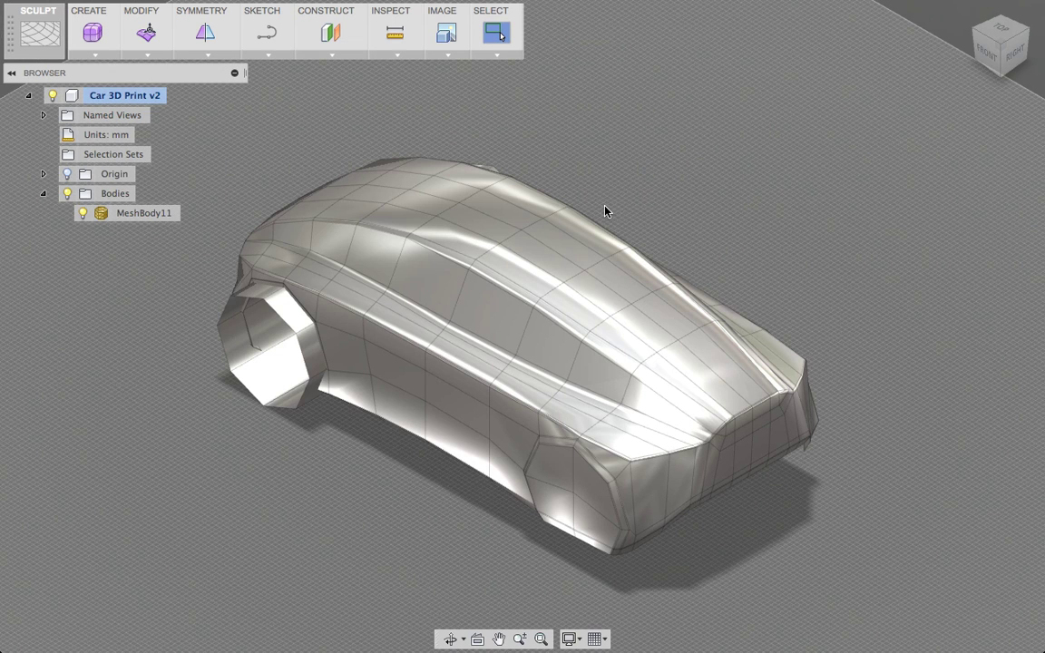
Check which commands are offered for the imported car mesh body in the browser.
right_click(142, 216)
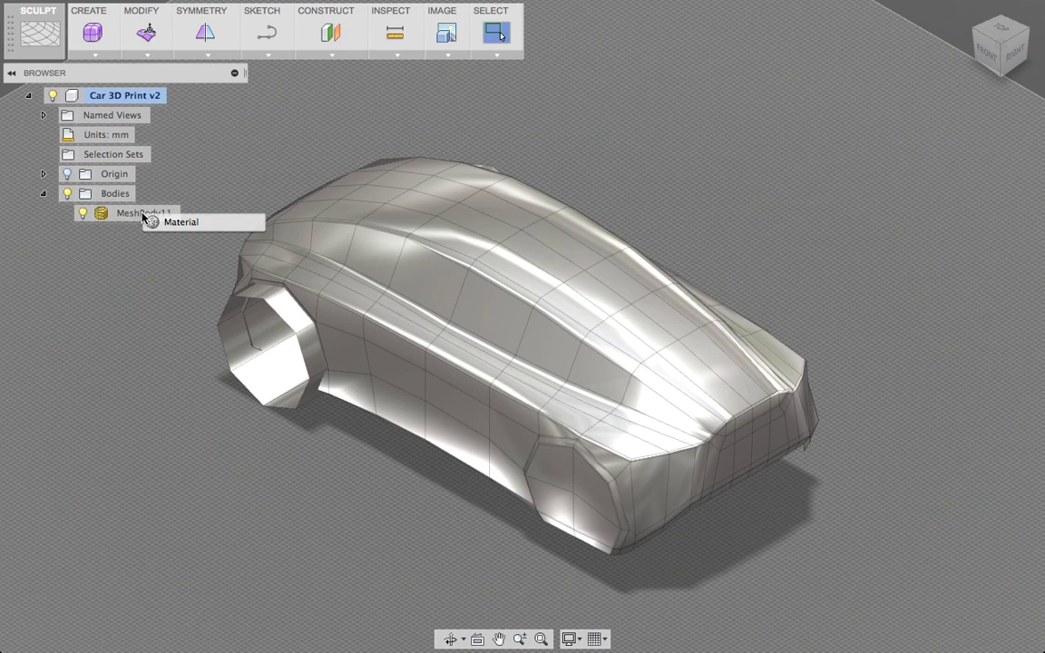
click(134, 217)
click(133, 217)
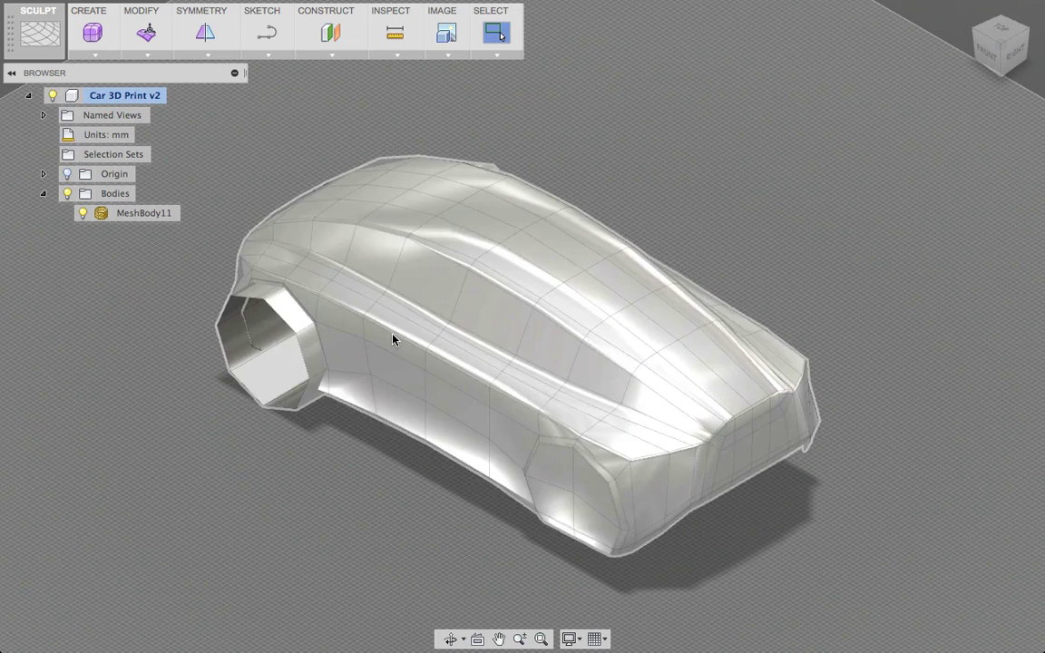
Convert the imported car and cylinder mesh body into T-Spline bodies.
click(393, 340)
right_click(392, 340)
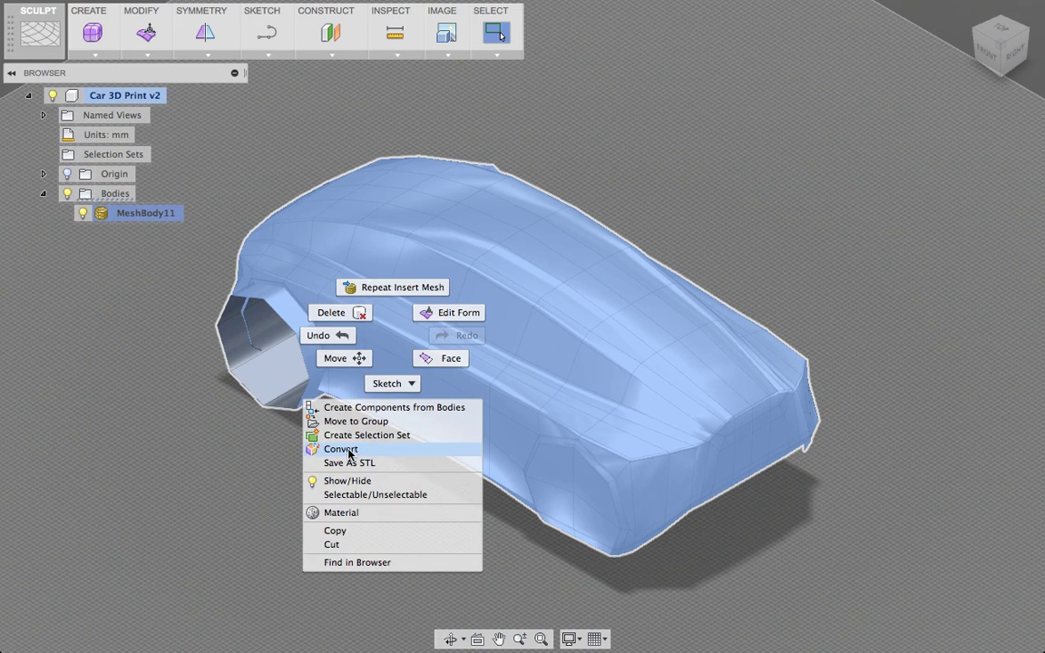
click(349, 453)
click(953, 240)
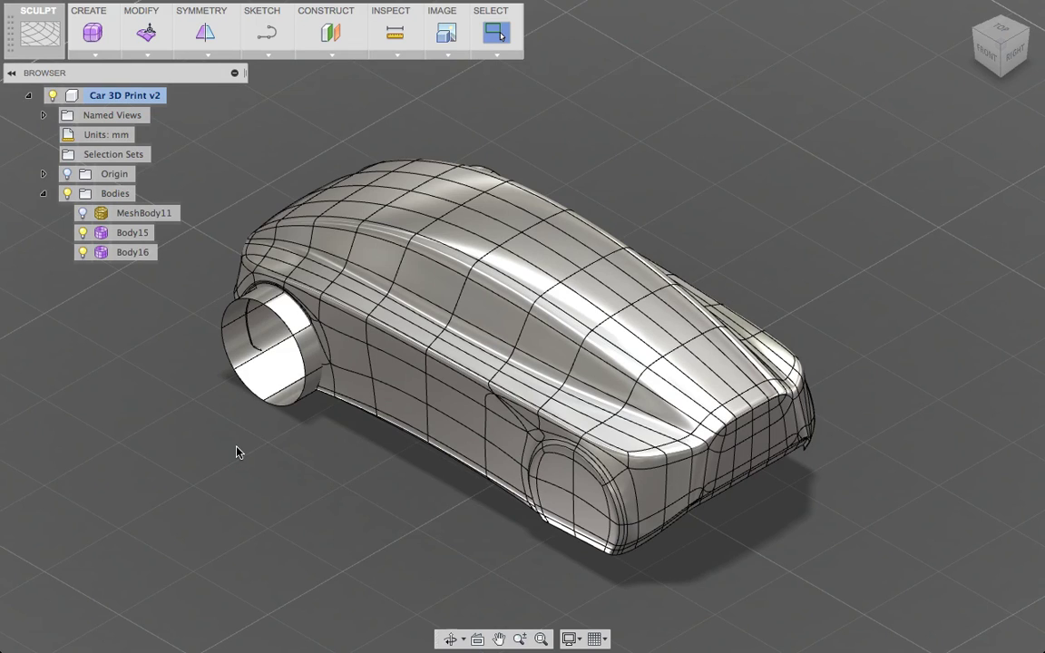
Convert both T-Spline bodies, the car and the wheel cylinder, to BRep surfaces with the New Body operation.
click(987, 57)
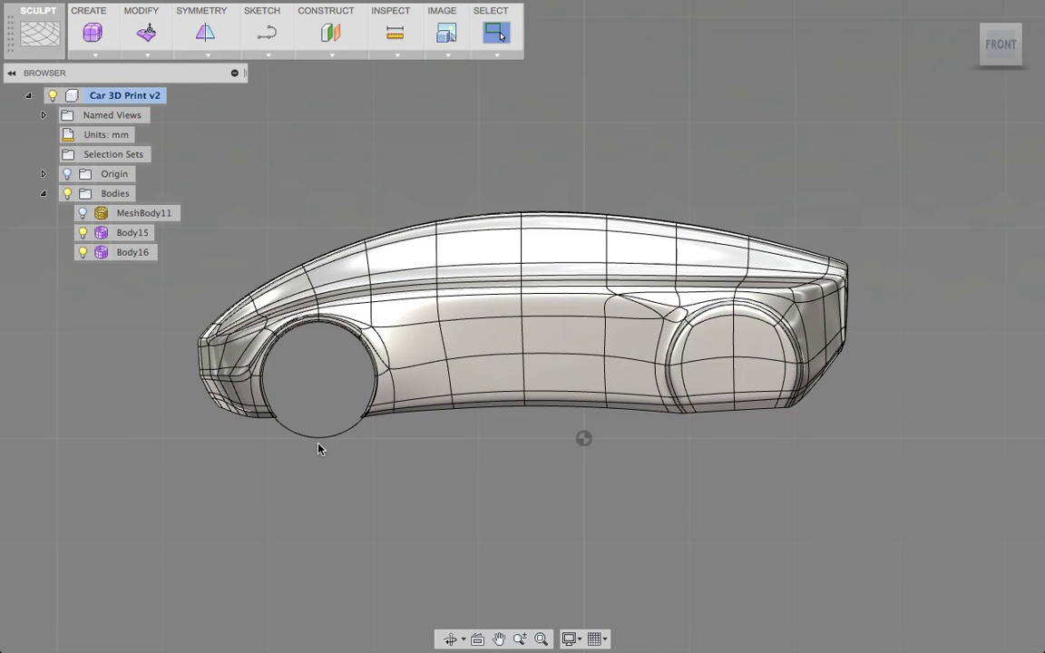
click(133, 234)
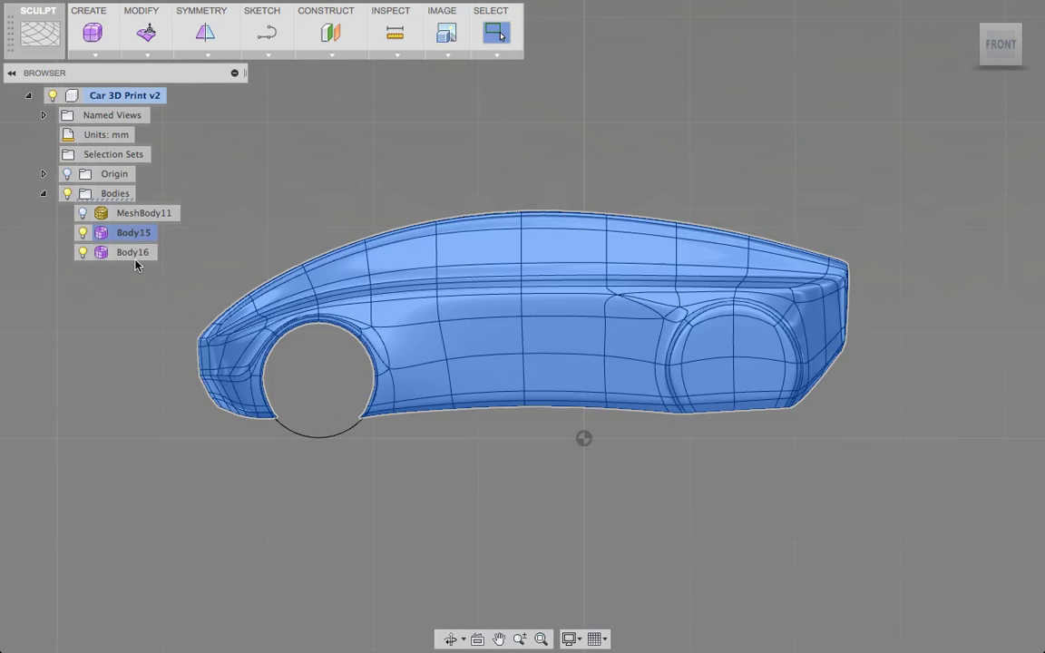
shift+click(133, 254)
right_click(134, 257)
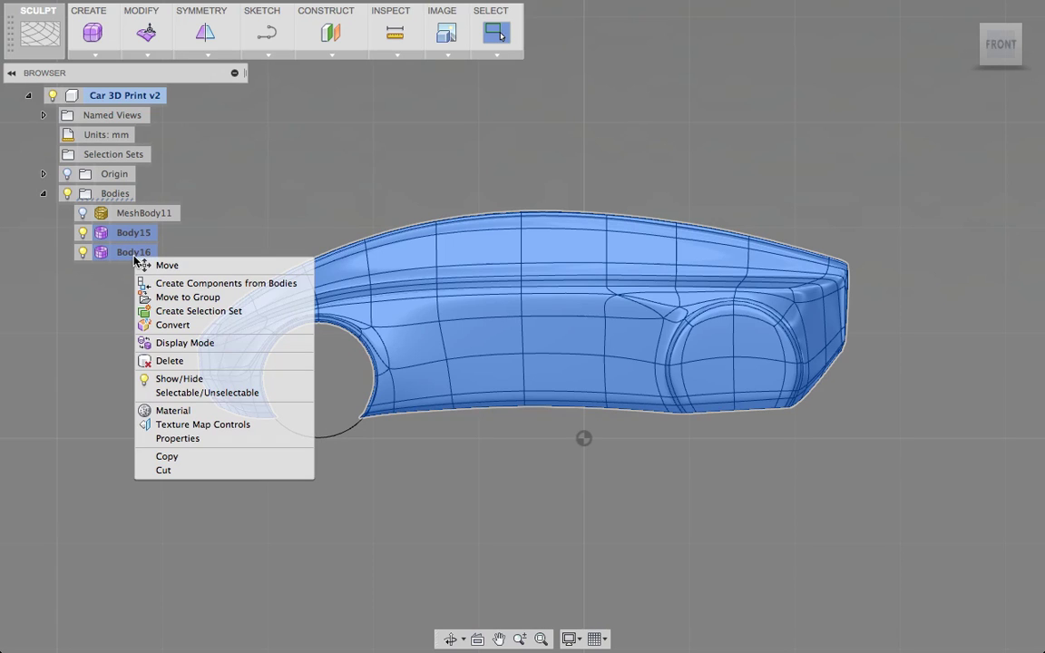
click(172, 325)
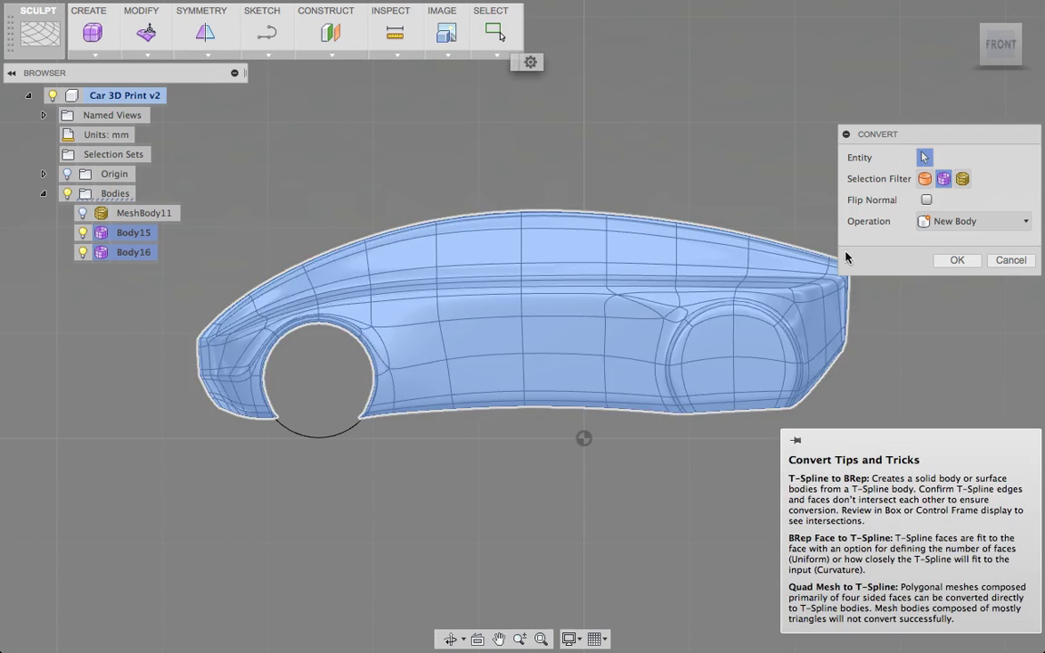
click(958, 261)
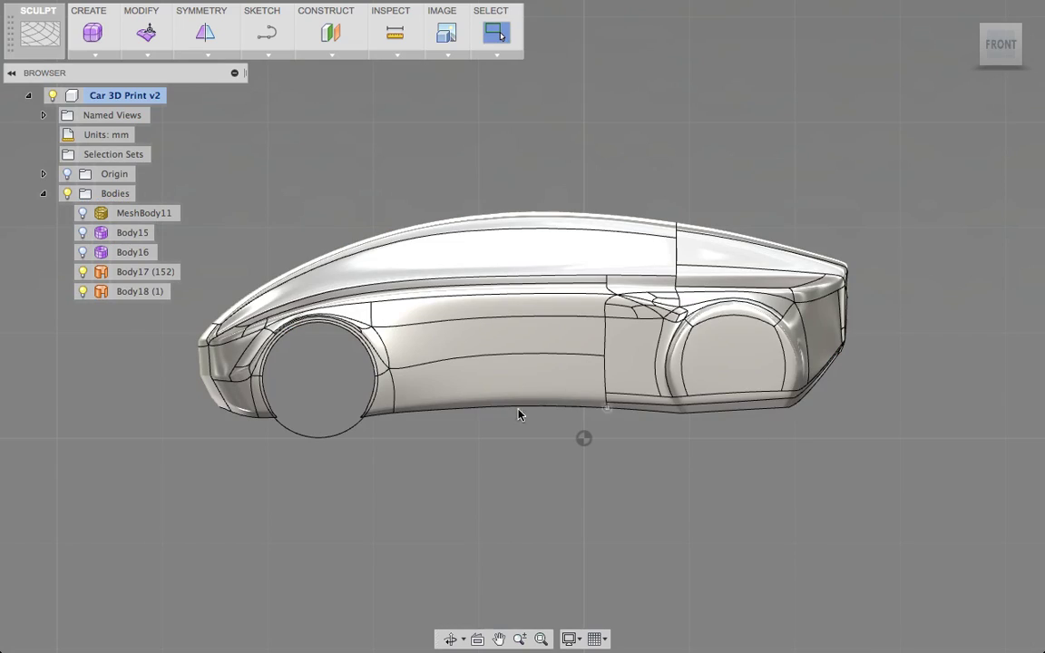
Inspect the converted car surfaces from the rear, front and side, including the areas around both wheel arches.
shift+middle_drag(518, 415, 388, 437)
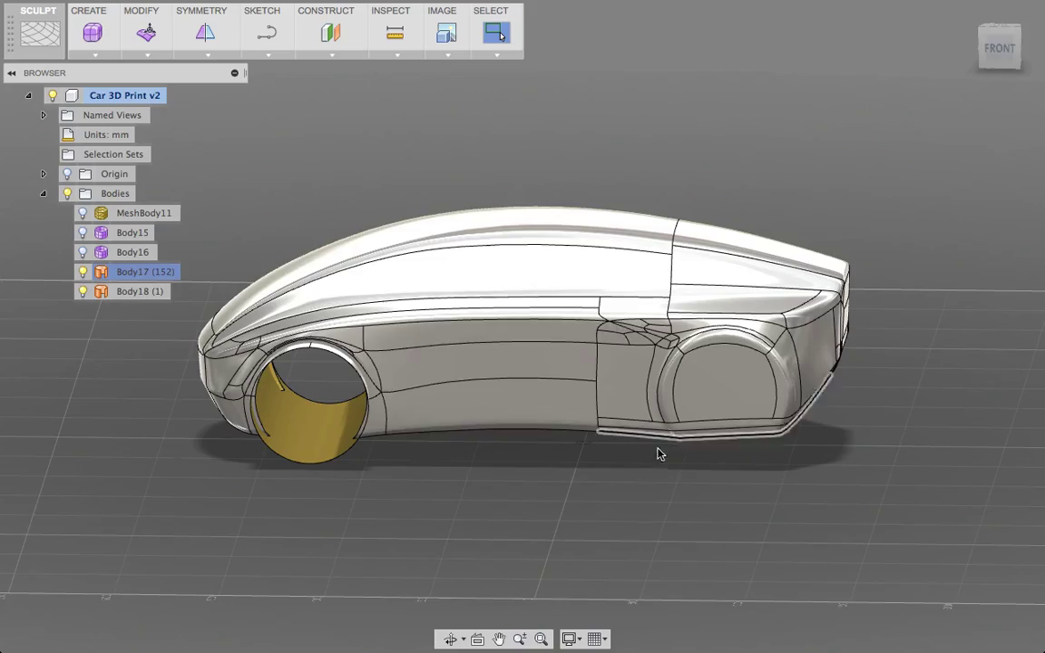
shift+middle_drag(658, 453, 722, 428)
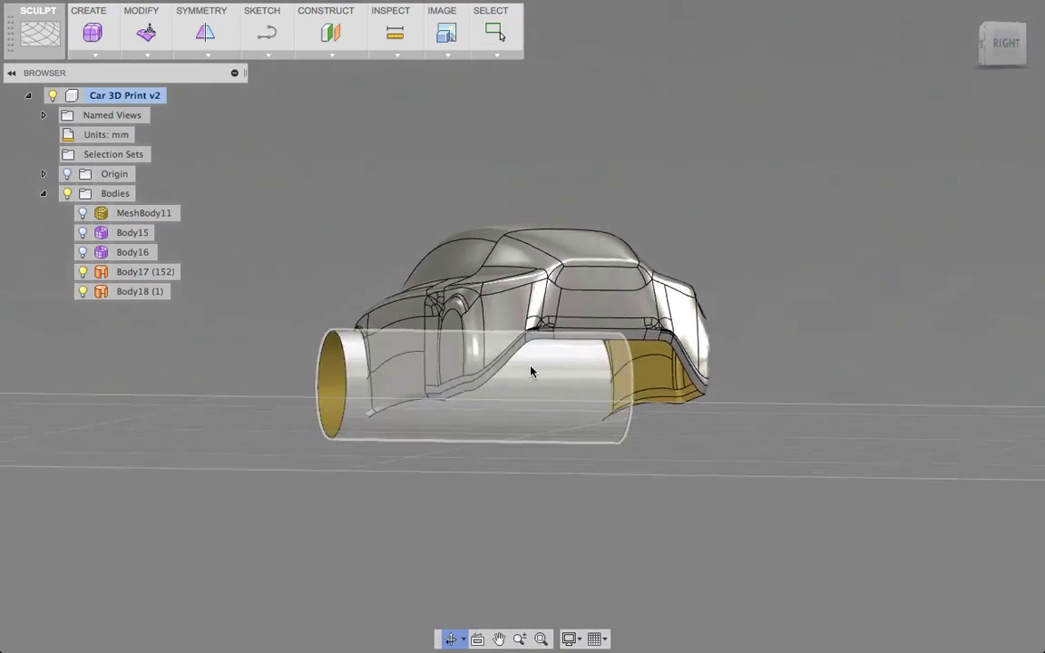
scroll(543, 373, up, 5)
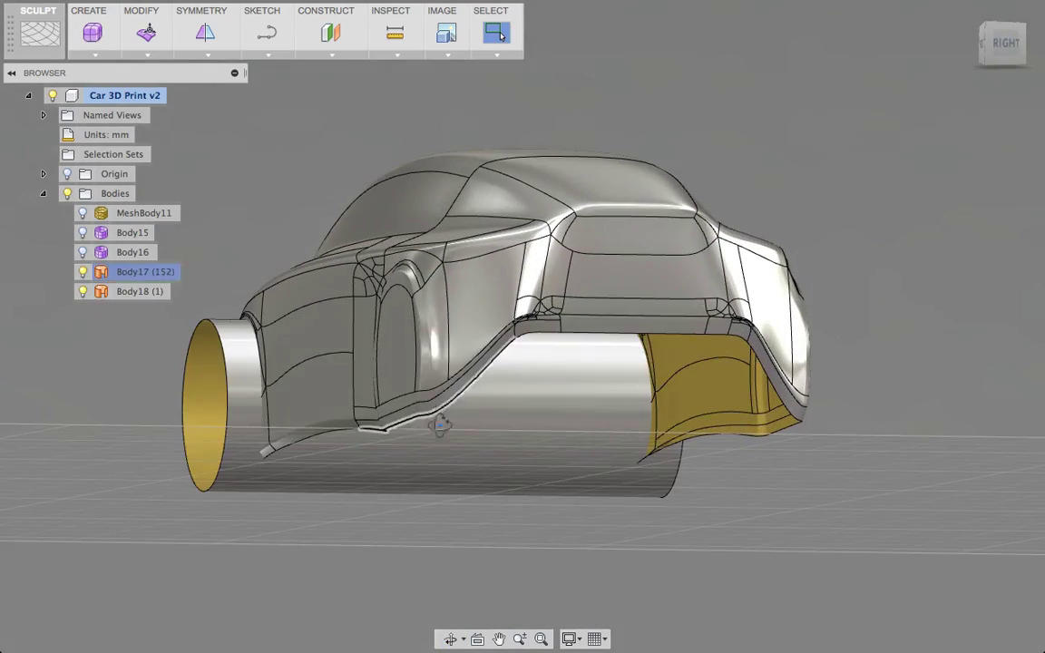
shift+middle_drag(434, 427, 706, 442)
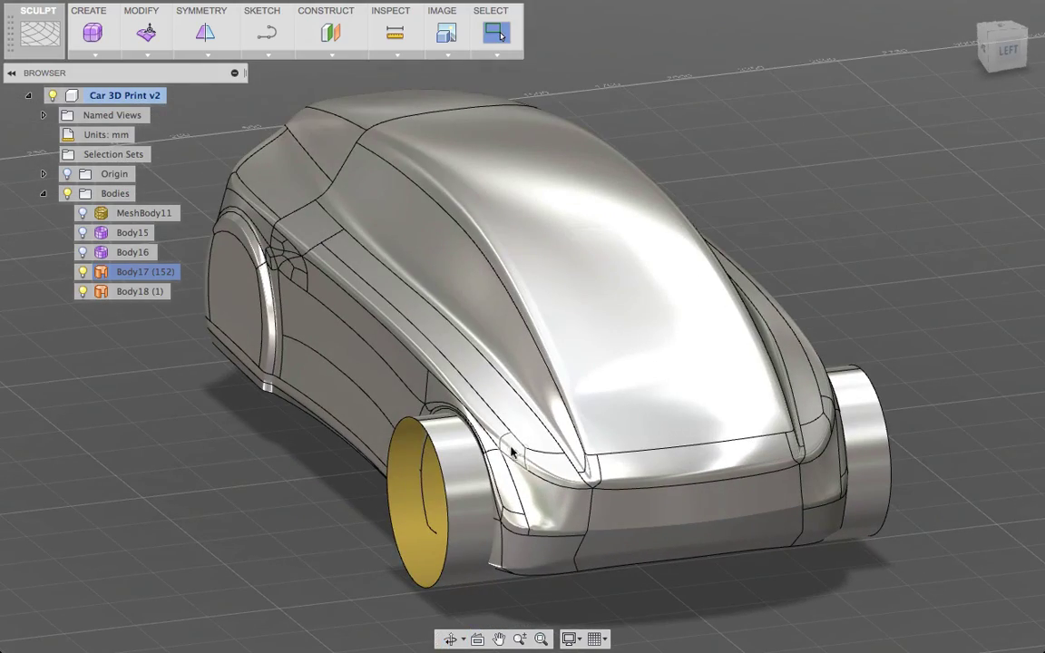
shift+middle_drag(737, 444, 285, 457)
click(313, 417)
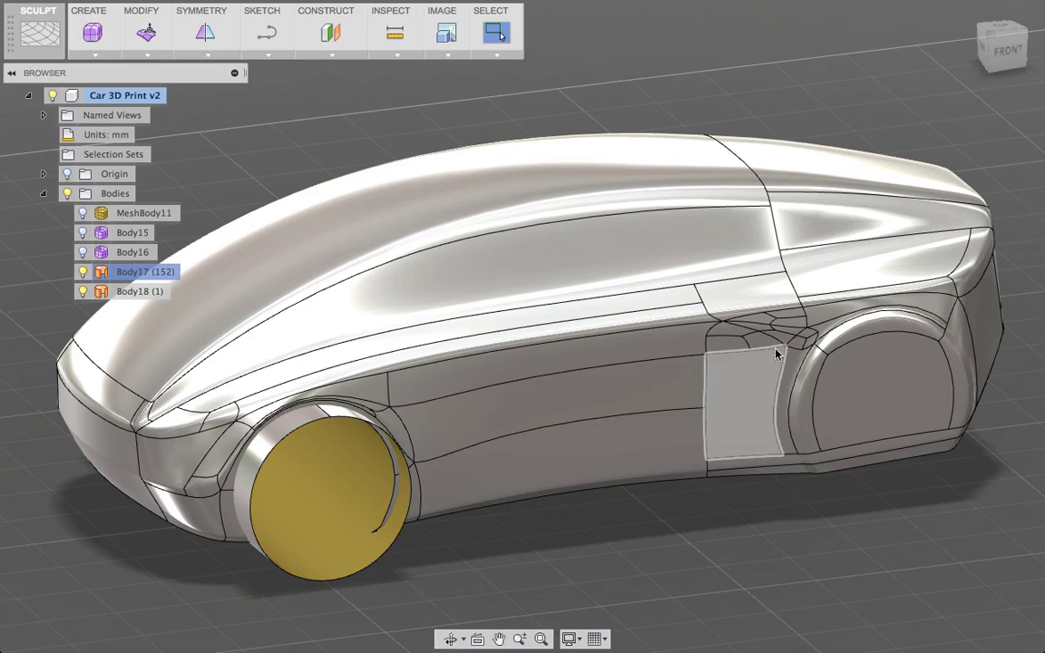
Switch to Blender and compare the car body's cage around the rear wheel arch with its subdivided form.
key(super+Tab)
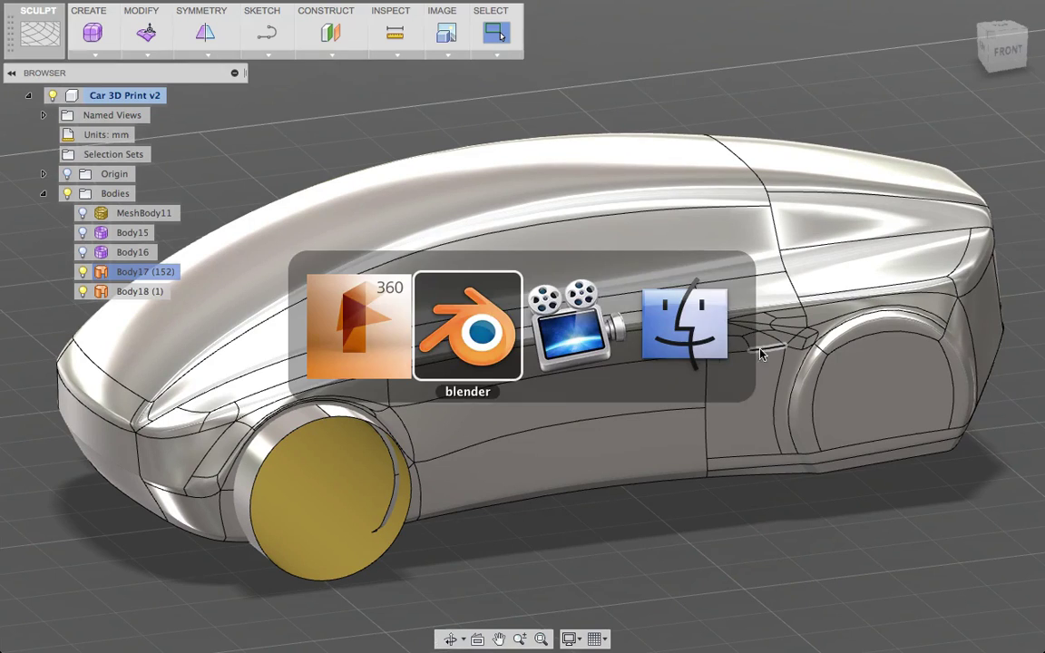
key(Tab)
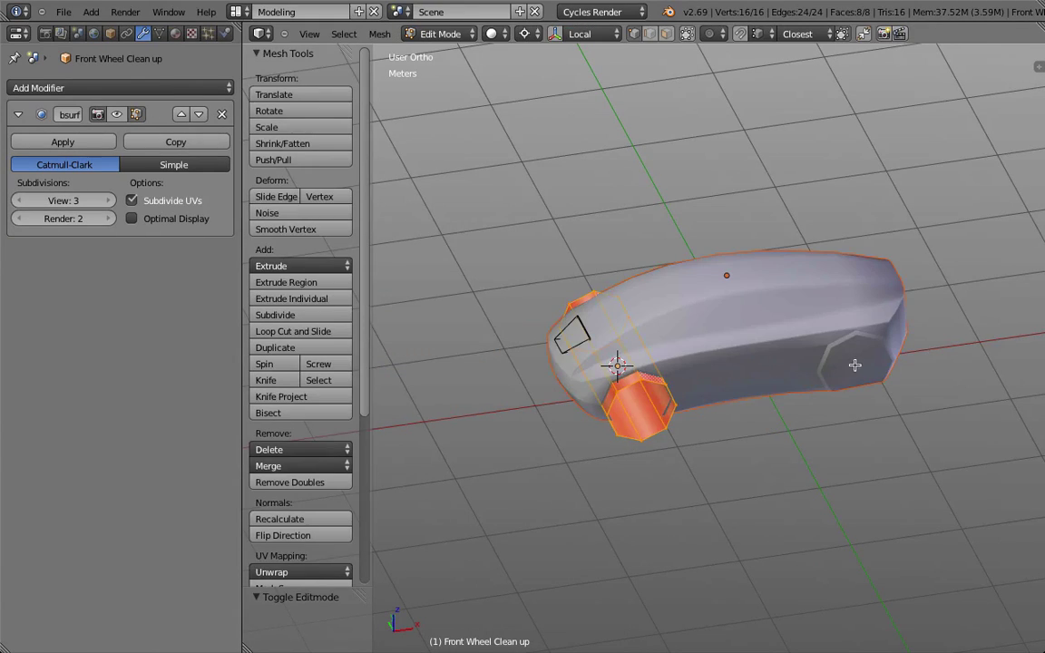
scroll(734, 381, up, 3)
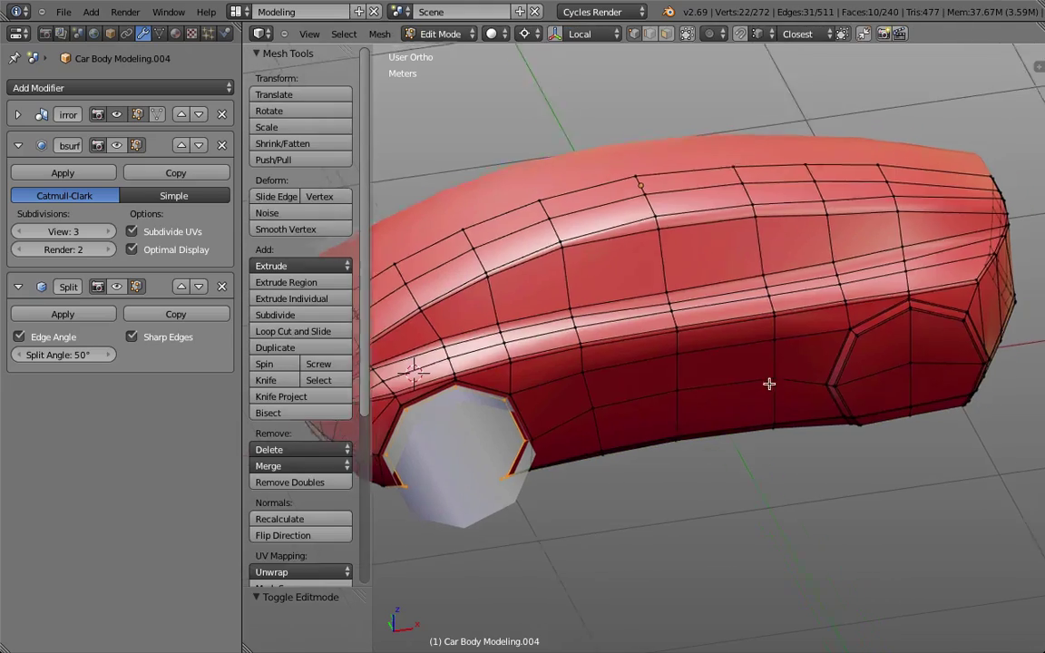
middle_drag(770, 384, 708, 375)
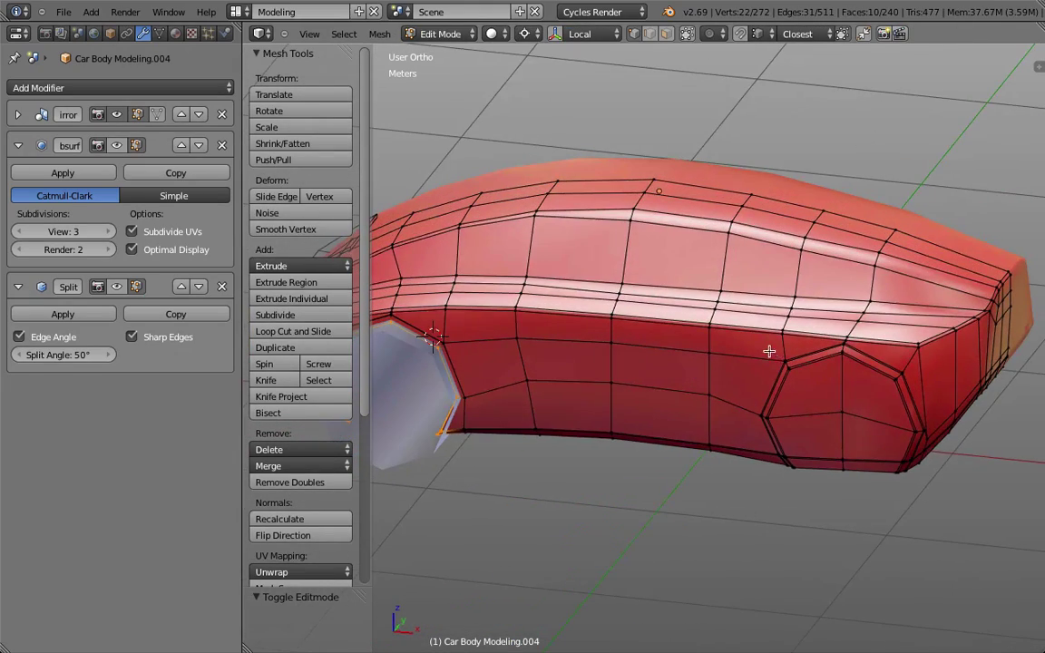
click(117, 146)
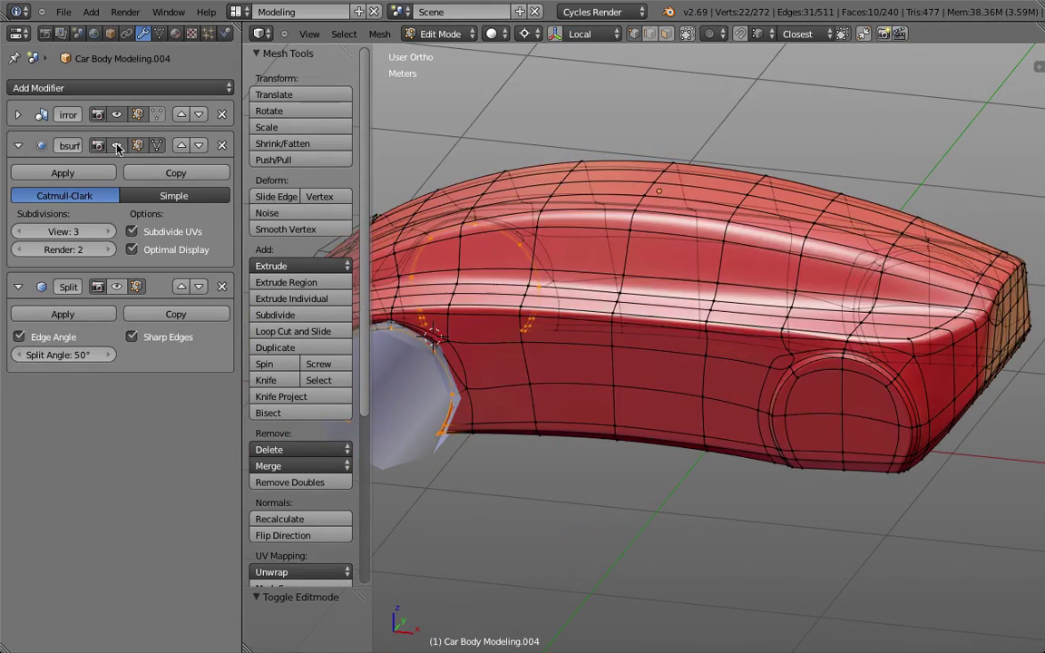
middle_drag(671, 327, 693, 338)
key(Tab)
key(Tab)
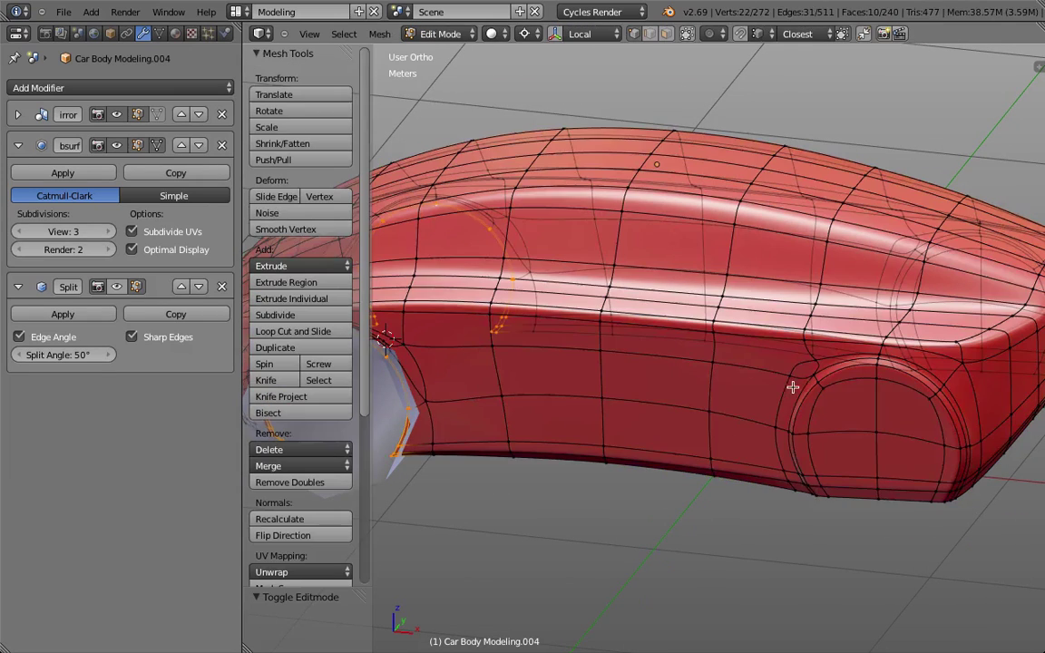
click(116, 145)
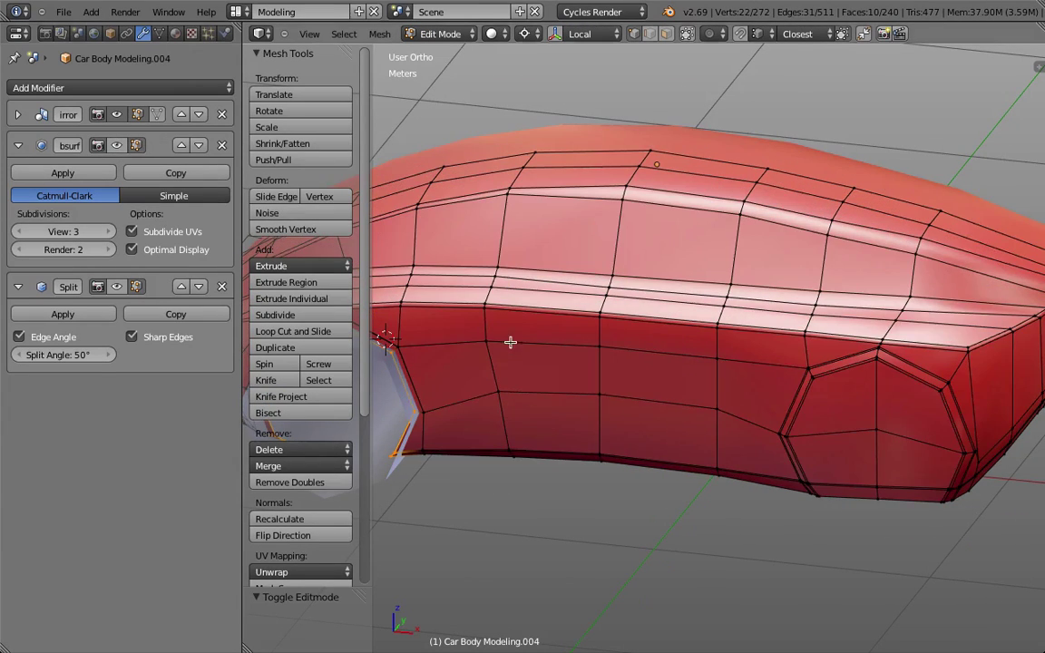
Merge the two vertices of the tiny edge at the rear wheel arch's upper front corner at their center.
scroll(807, 369, up, 10)
right_click(757, 361)
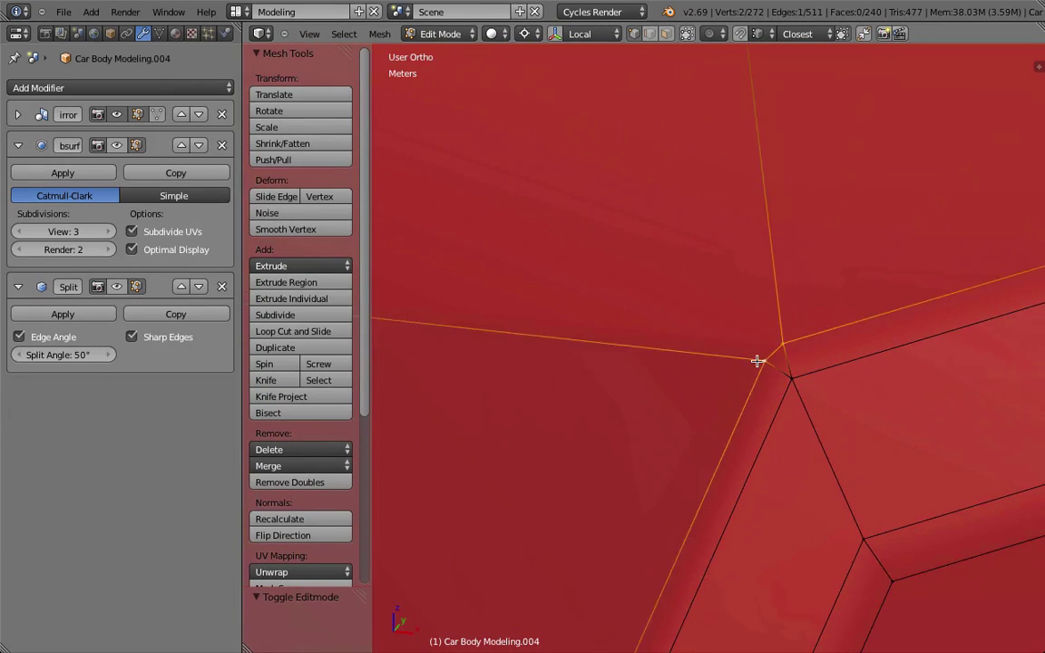
scroll(757, 361, down, 2)
key(w)
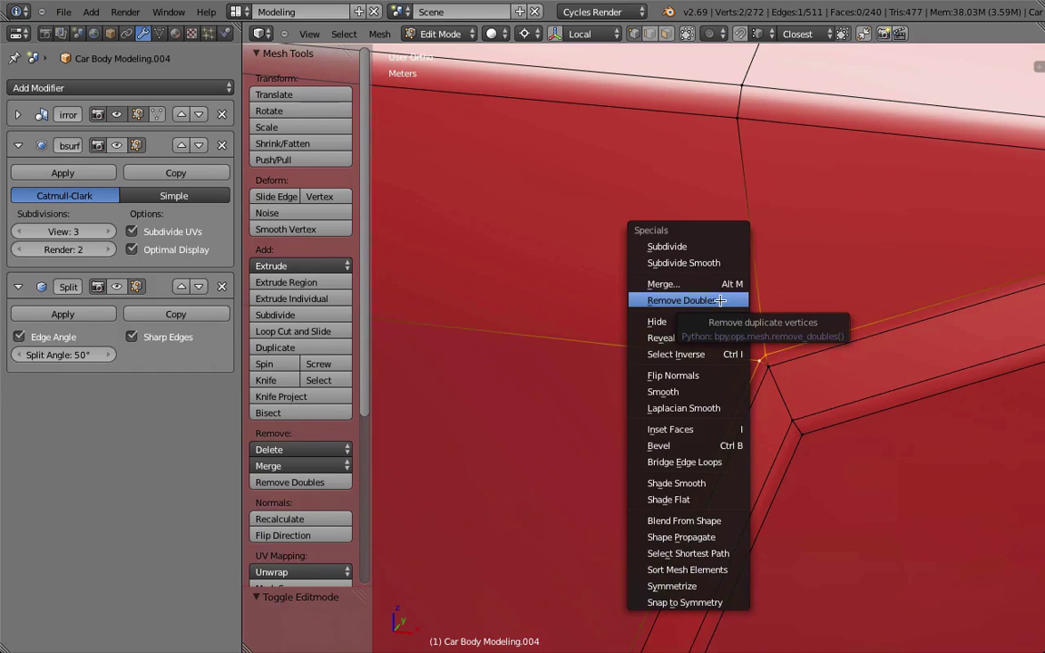
click(715, 284)
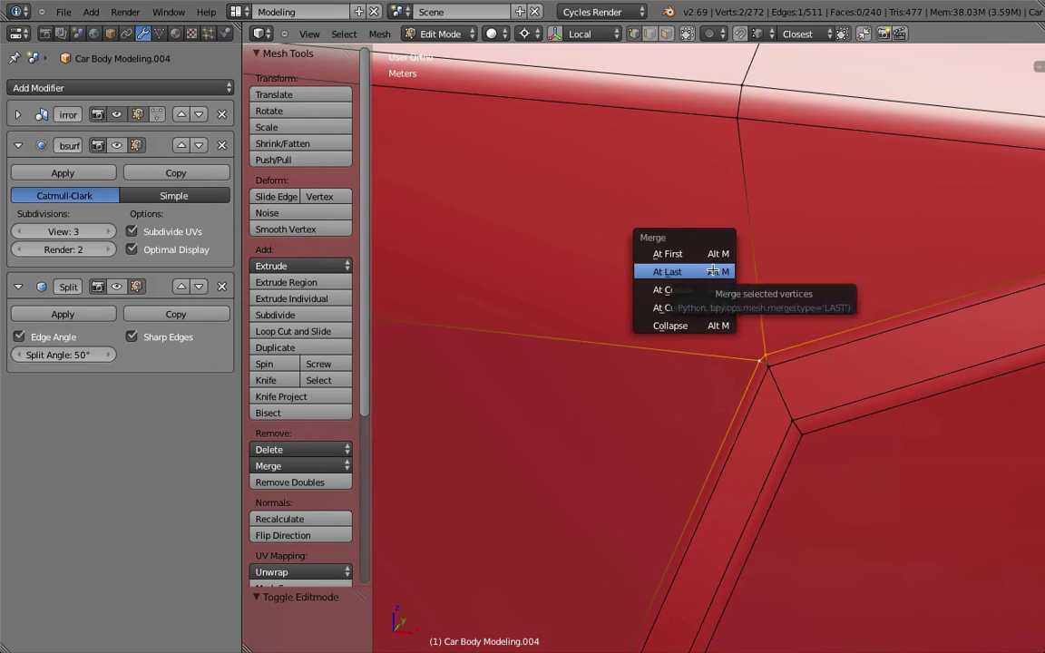
click(709, 289)
Examine the rest of the rear wheel arch mesh and check the whole car body with subdivision displayed.
scroll(764, 323, down, 3)
shift+middle_drag(846, 406, 623, 368)
scroll(621, 368, up, 4)
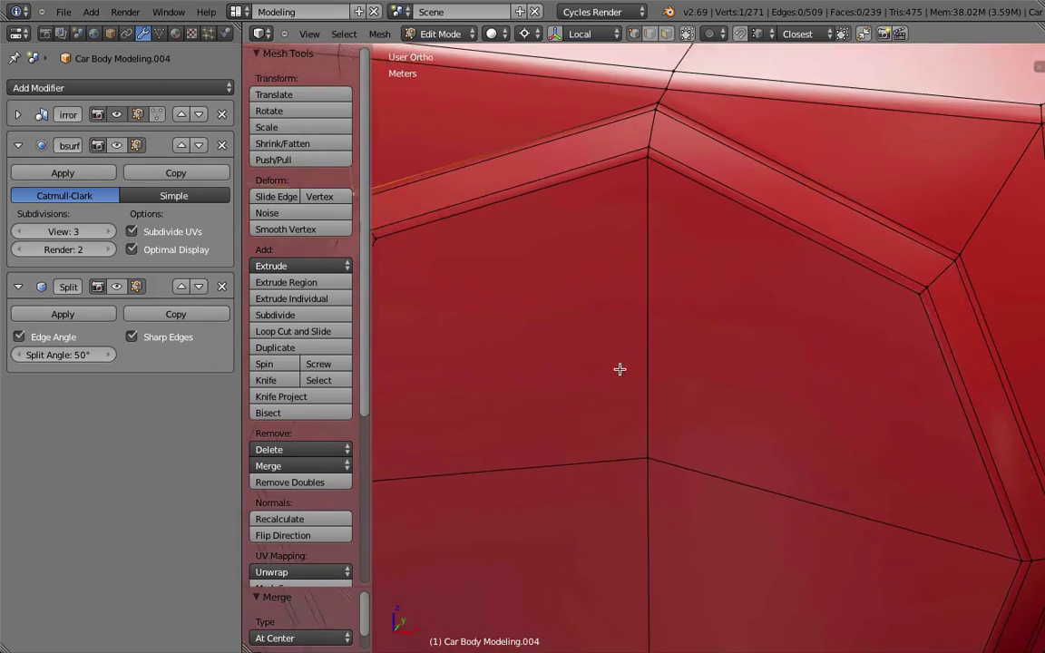
shift+middle_drag(925, 371, 701, 245)
shift+middle_drag(747, 411, 716, 296)
scroll(717, 296, down, 3)
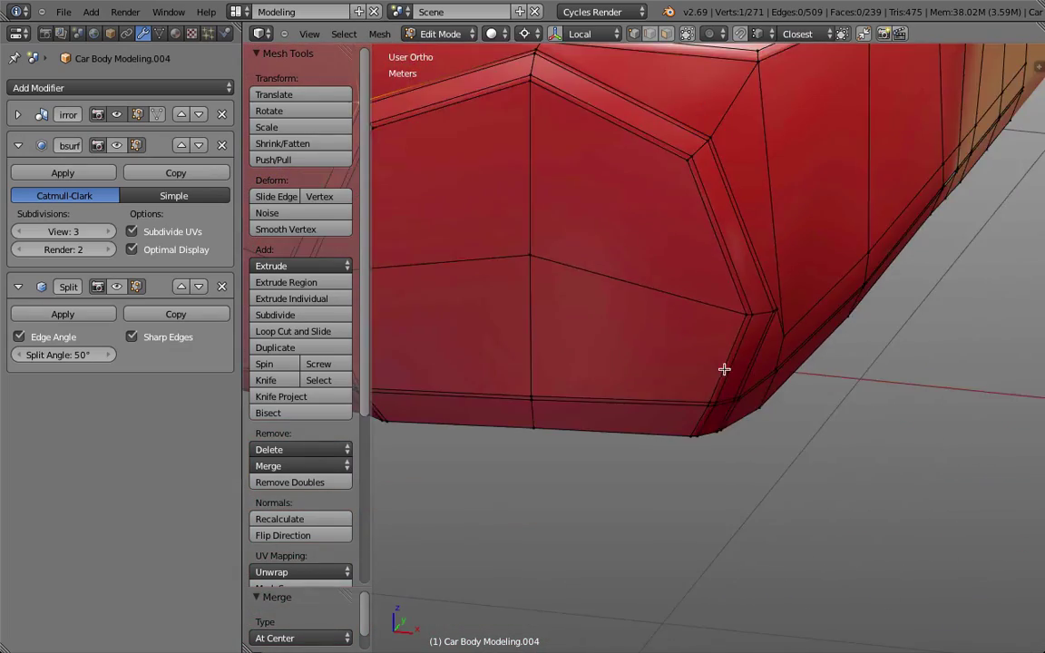
mouse_move(723, 368)
middle_down()
mouse_move(699, 340)
mouse_move(727, 362)
middle_up()
click(116, 150)
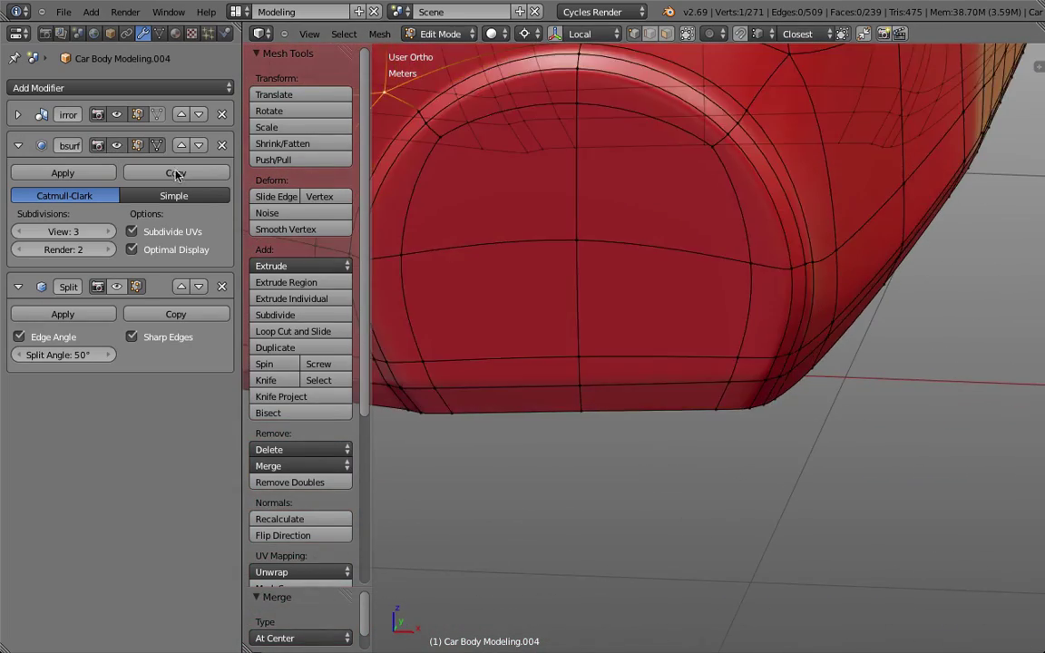
scroll(665, 299, down, 3)
shift+middle_drag(665, 299, 787, 281)
scroll(787, 283, down, 4)
key(Tab)
key(Tab)
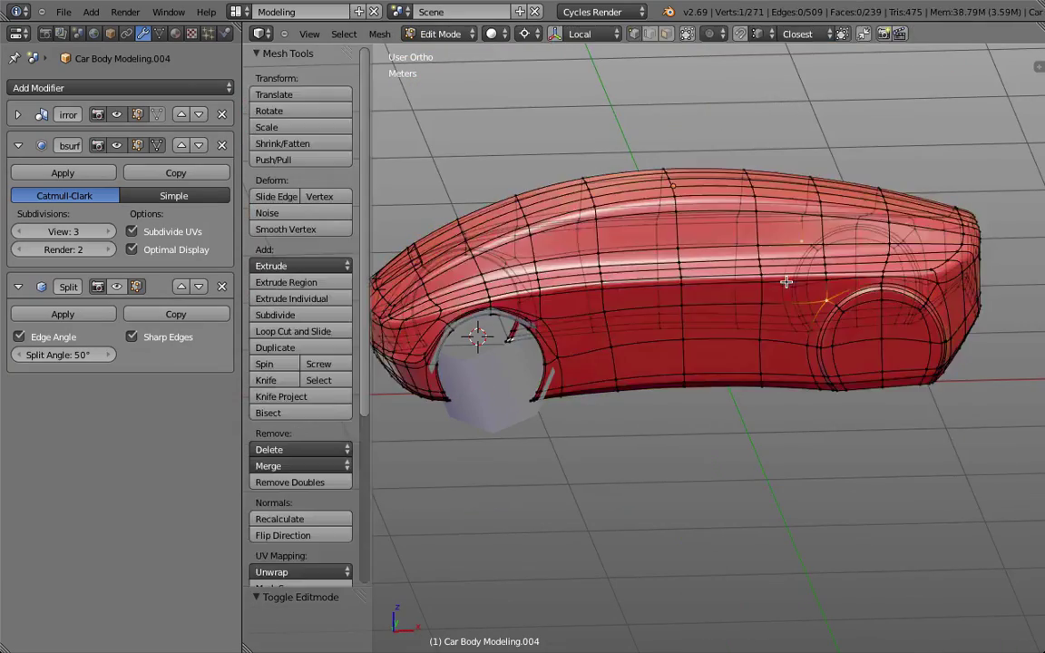
Hide the car body's subdivision and export only the body at scale 100, overwriting CD Redline Car v2 New 2.obj.
key(Tab)
click(116, 145)
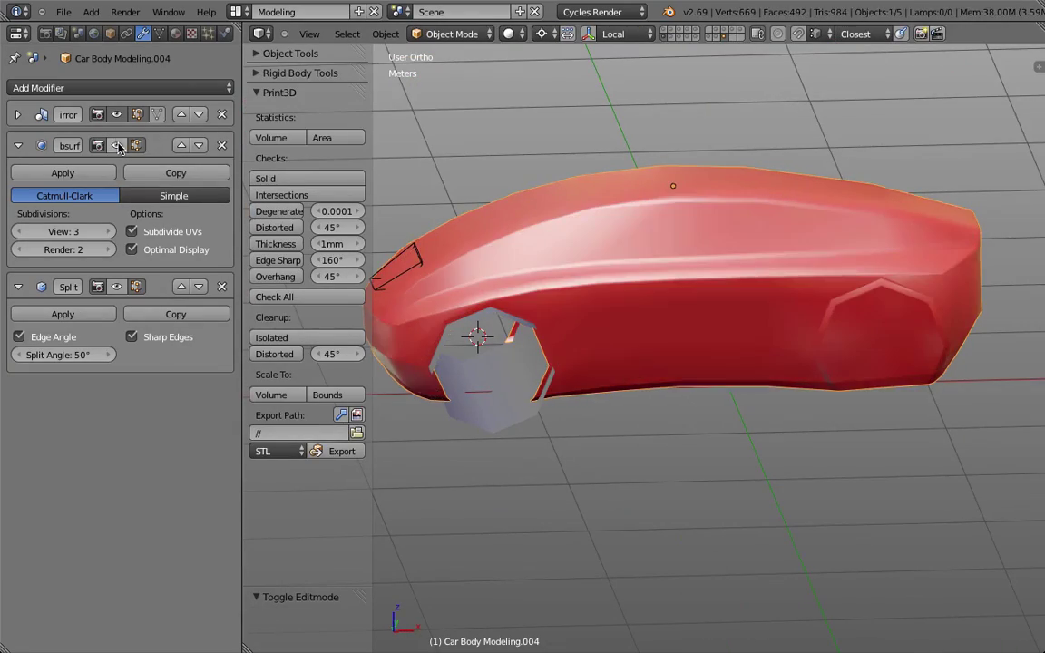
key(z)
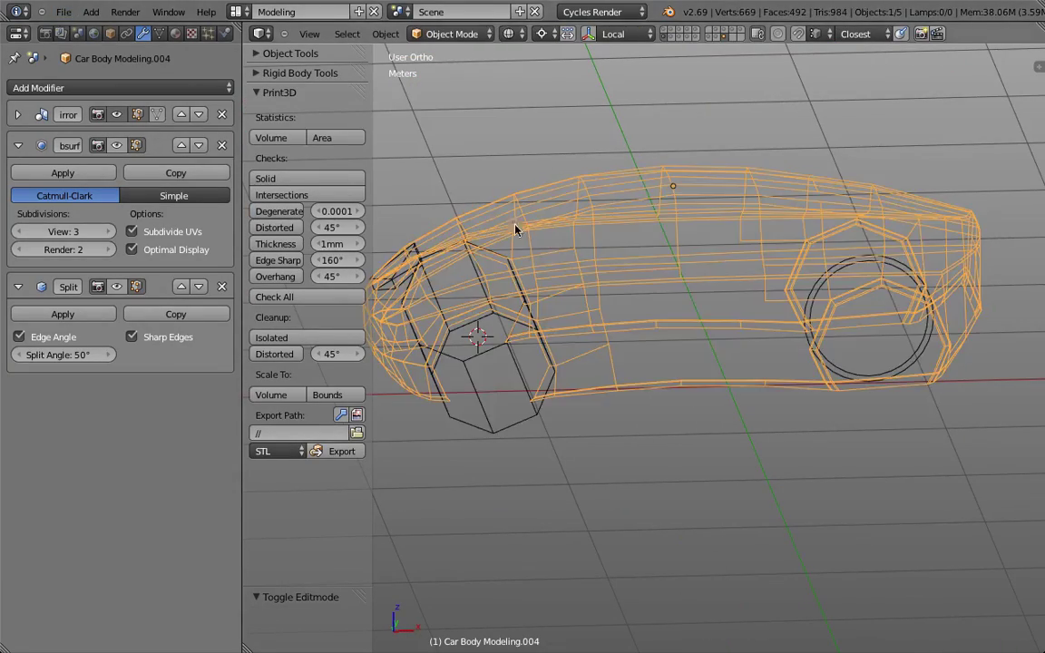
click(64, 12)
mouse_move(127, 277)
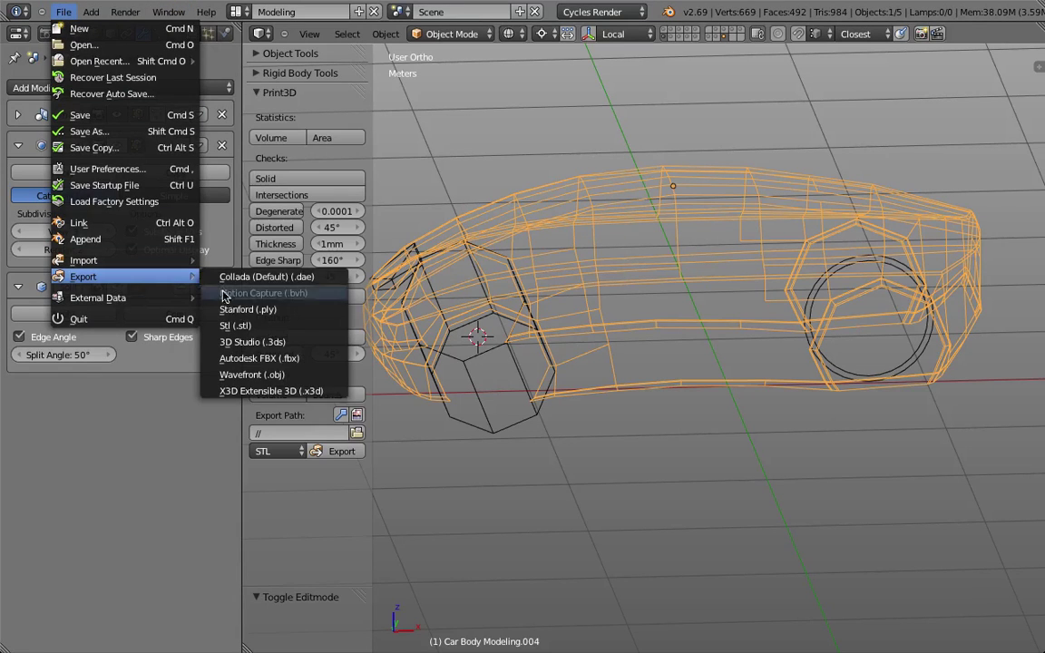
click(254, 374)
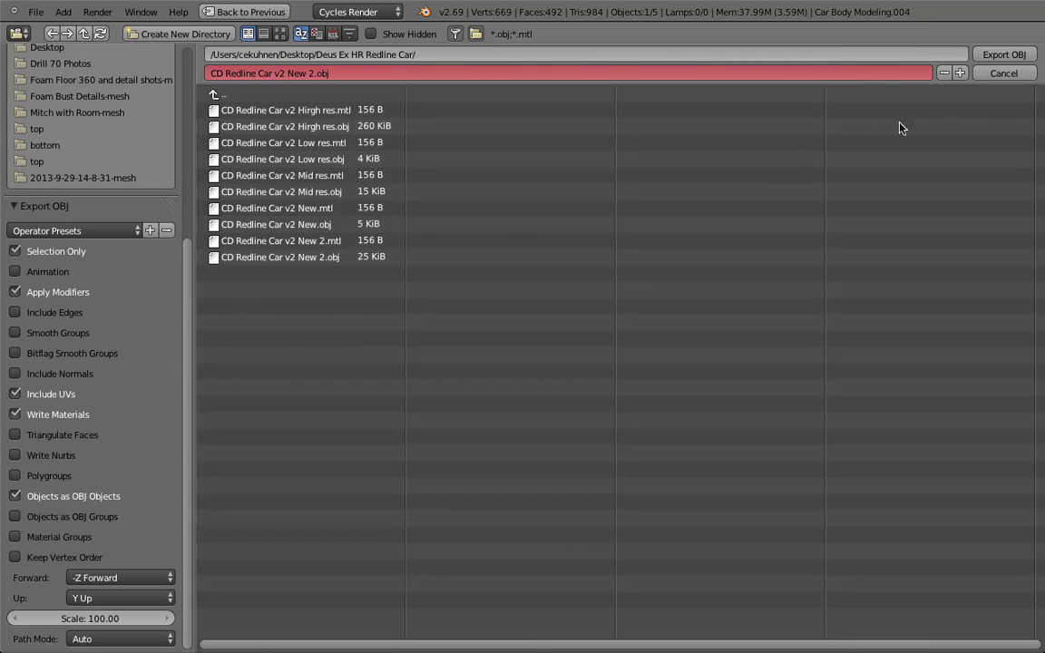
click(995, 54)
Switch to Fusion 360 and delete the old car BRep Body17, its mesh MeshBody11 and its T-Spline Body15.
key(super+Tab)
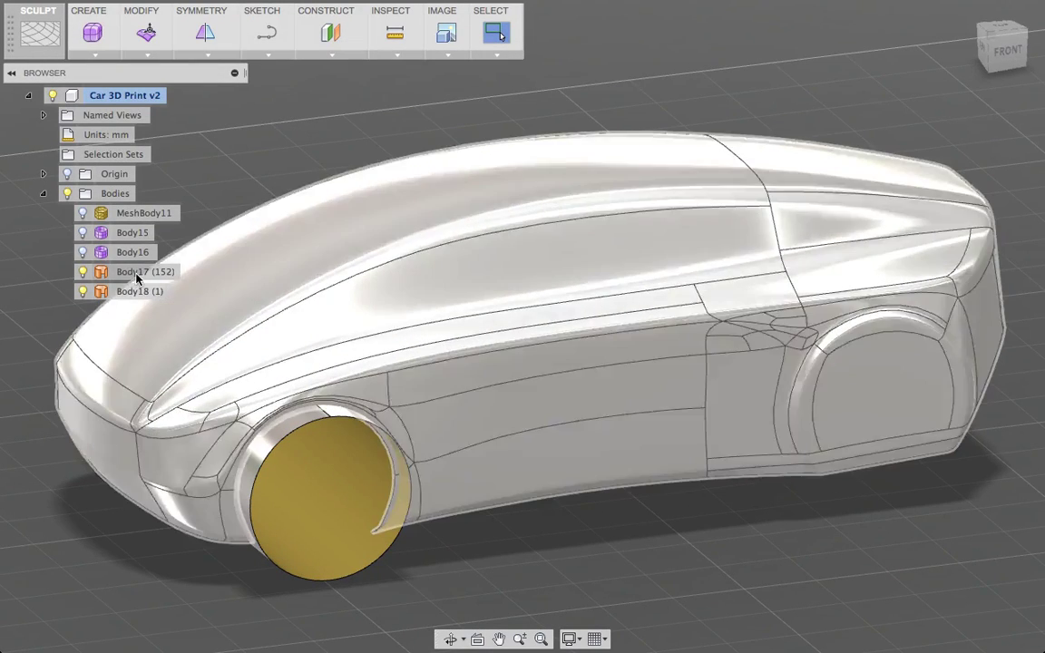
click(137, 274)
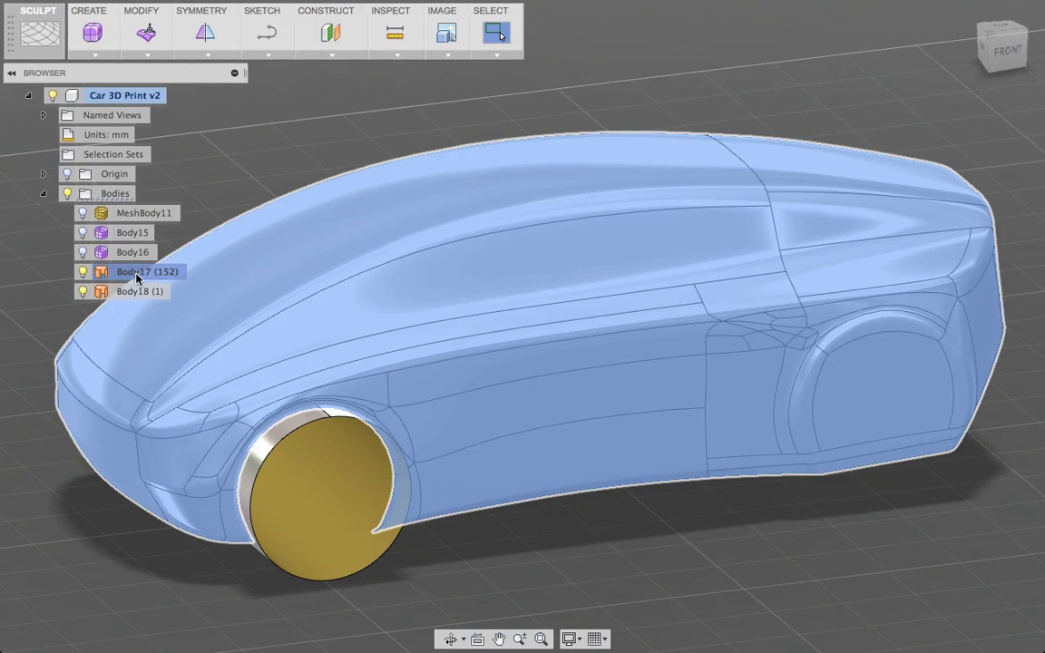
key(Delete)
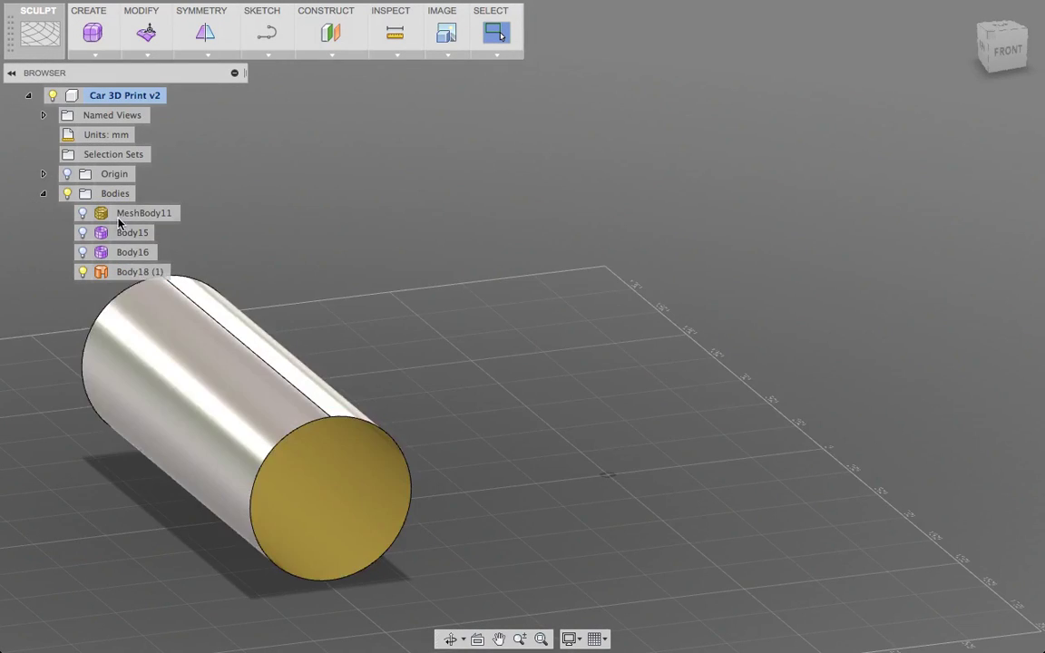
click(122, 216)
key(Delete)
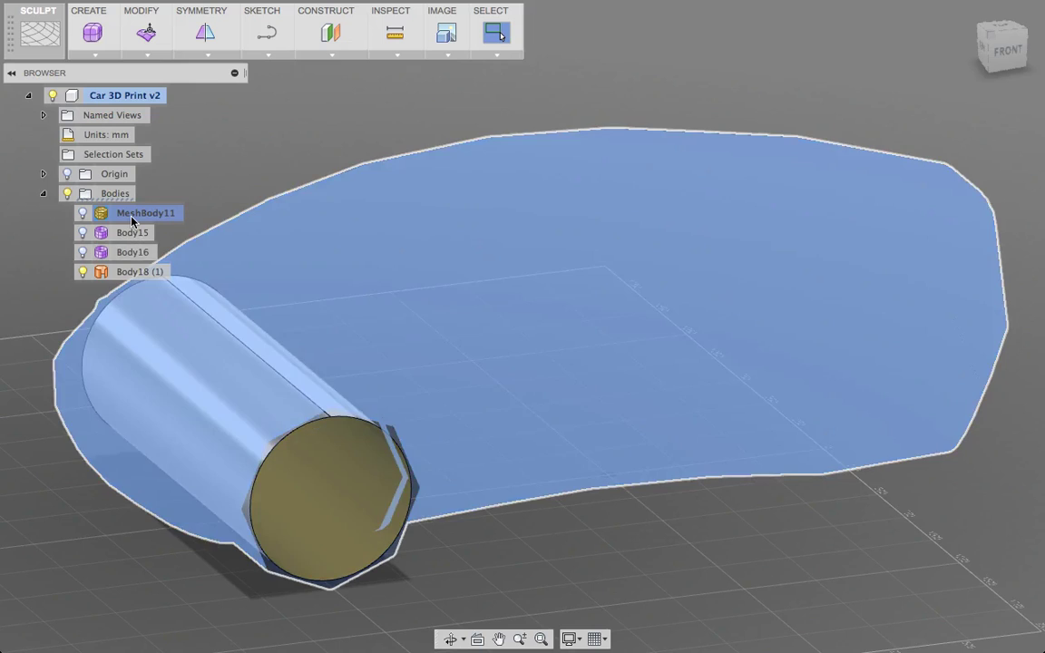
click(131, 216)
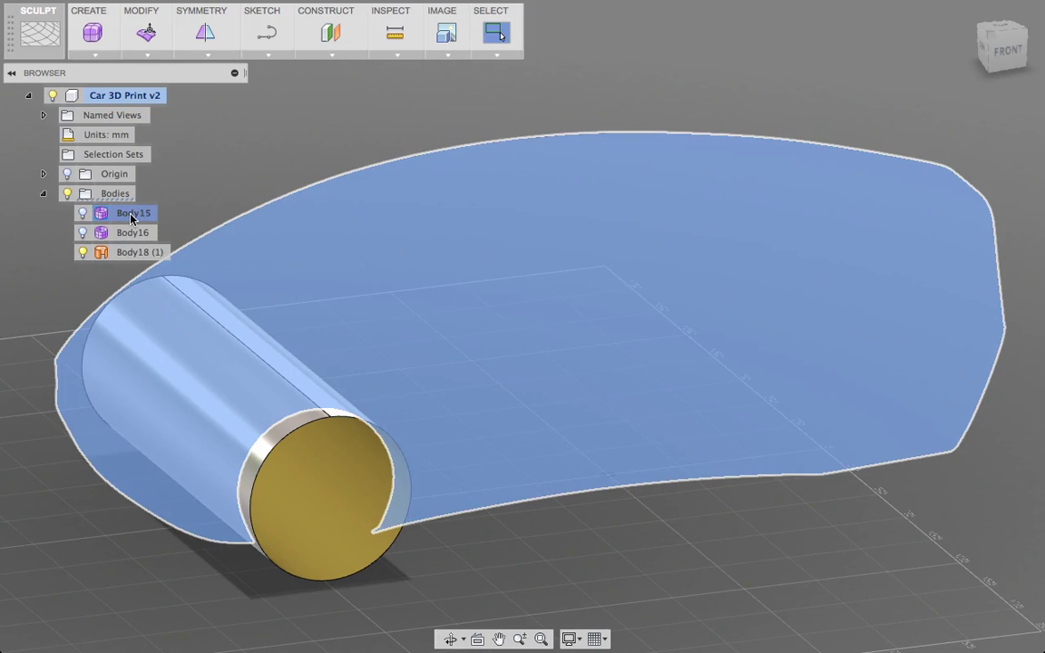
key(Delete)
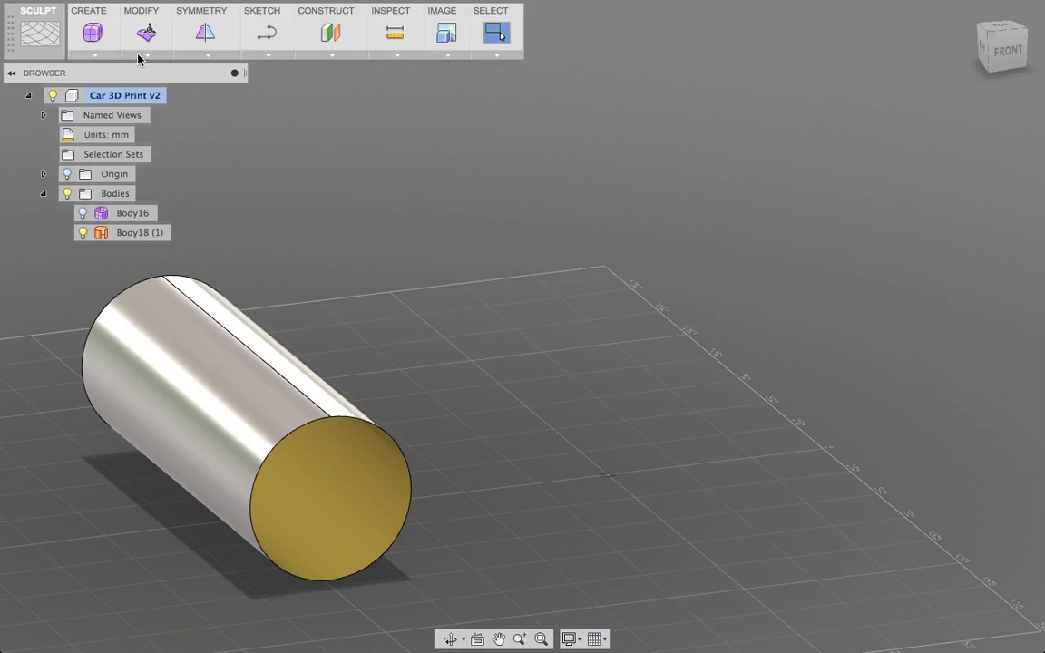
Insert the re-exported mesh CD Redline Car v2 New 2.obj from the Deus Ex HR Redline Car folder on the Desktop.
click(148, 55)
click(190, 445)
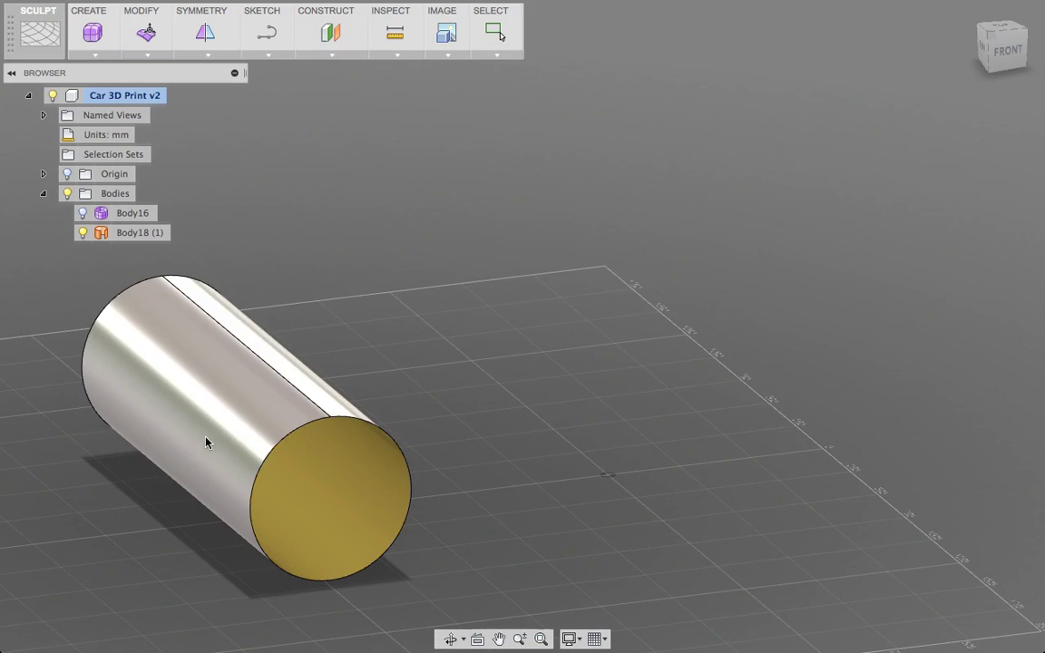
click(285, 172)
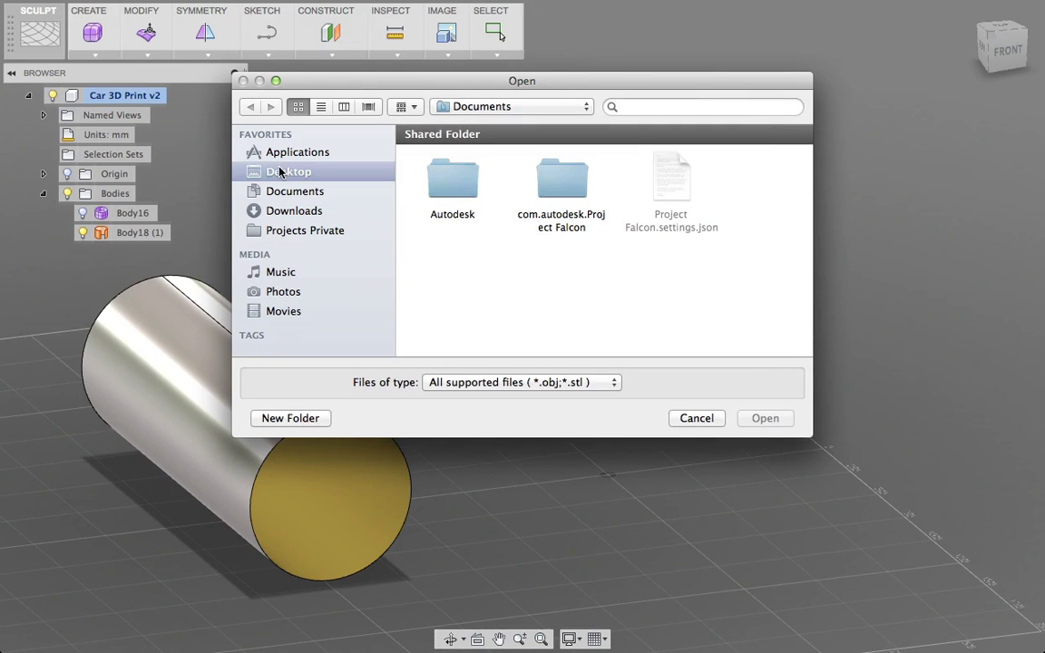
double_click(562, 182)
scroll(591, 243, down, 5)
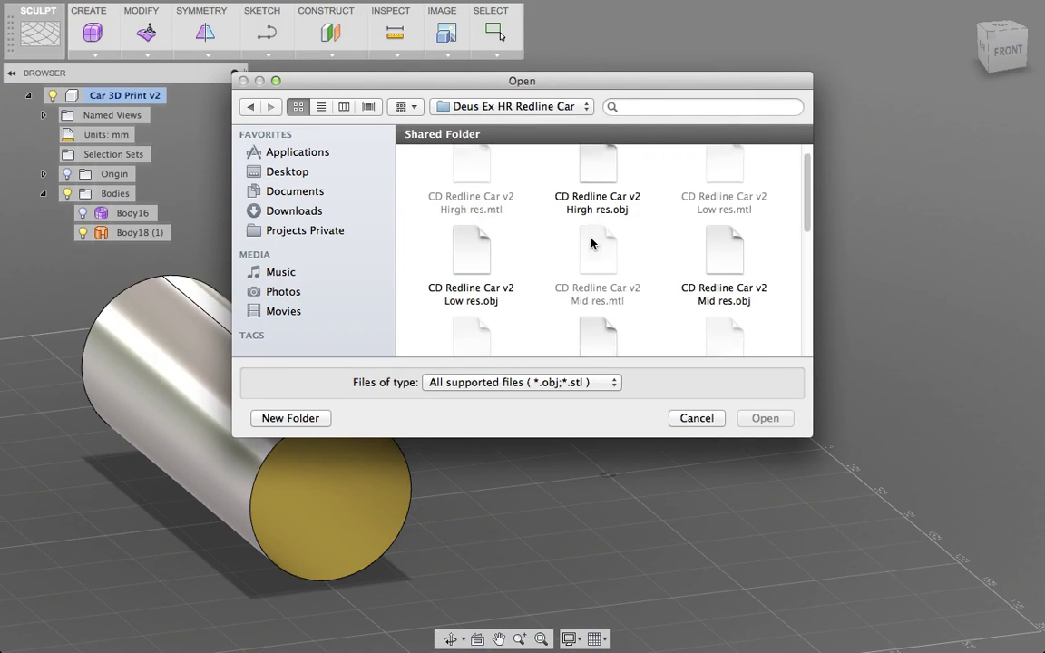
scroll(591, 244, up, 2)
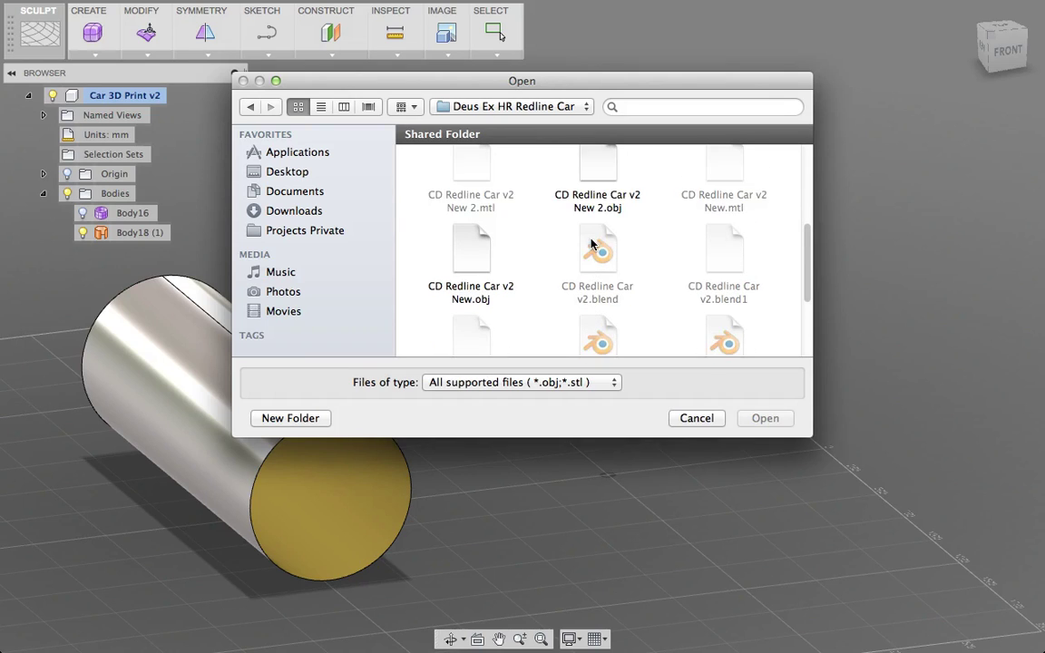
click(606, 191)
double_click(606, 191)
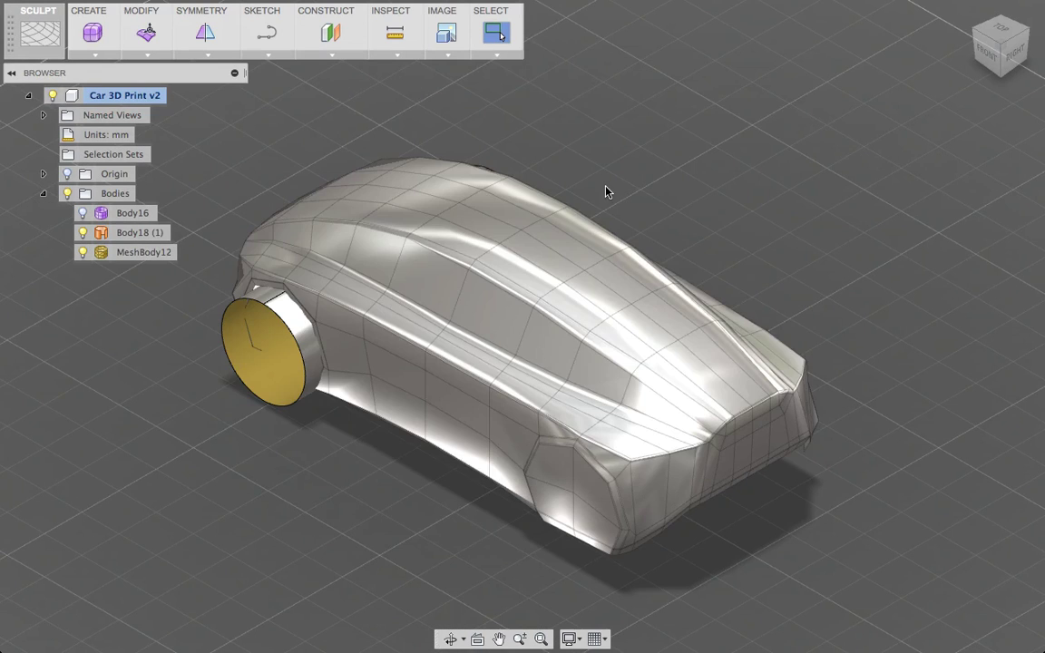
Convert the inserted car mesh MeshBody12 into a T-Spline as a new body.
click(128, 261)
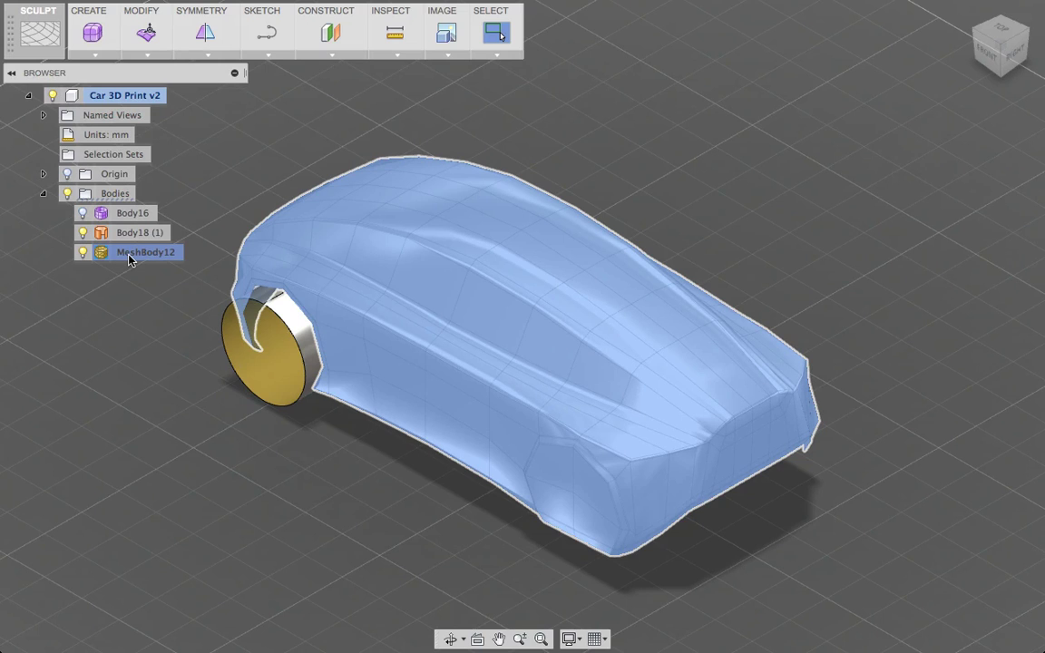
right_click(128, 261)
click(145, 322)
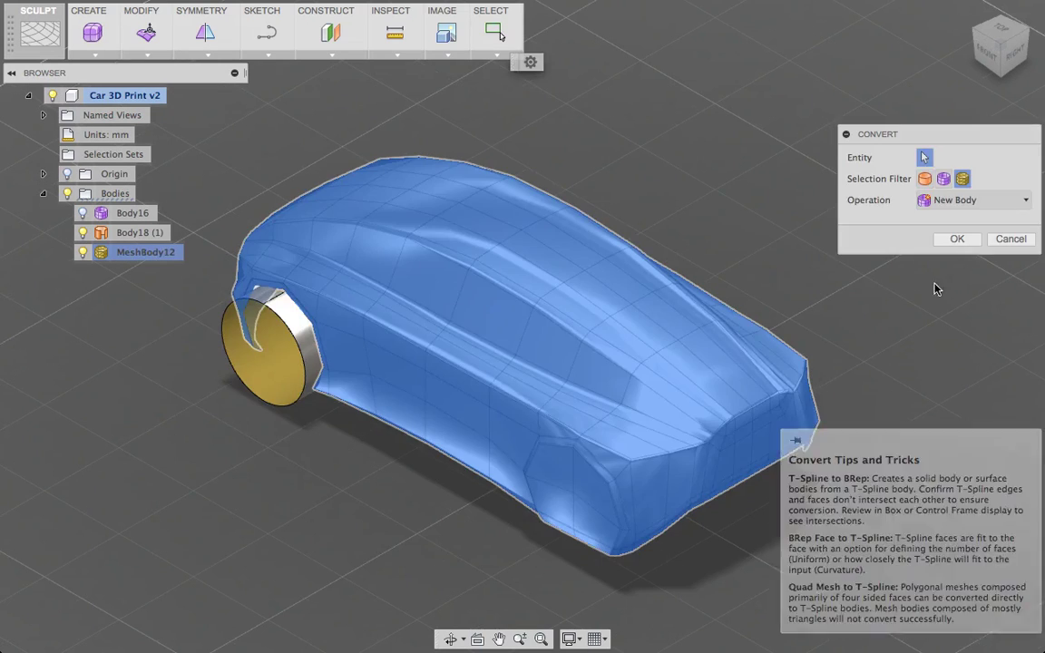
click(940, 241)
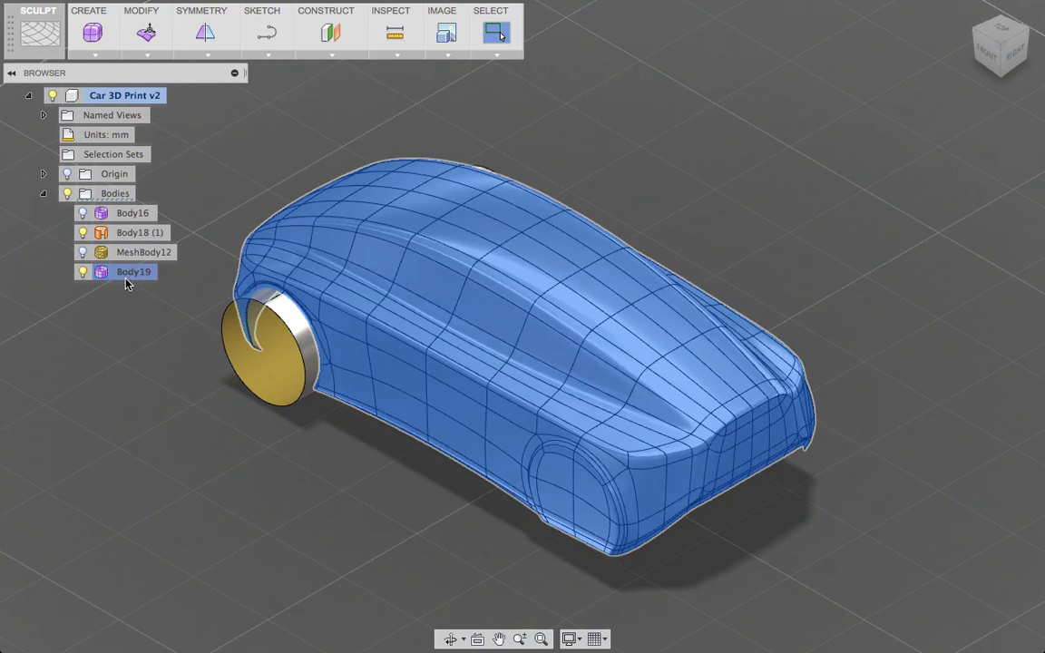
Convert the car's T-Spline Body19 into a BRep as a new body, leaving Flip Normal off.
right_click(124, 274)
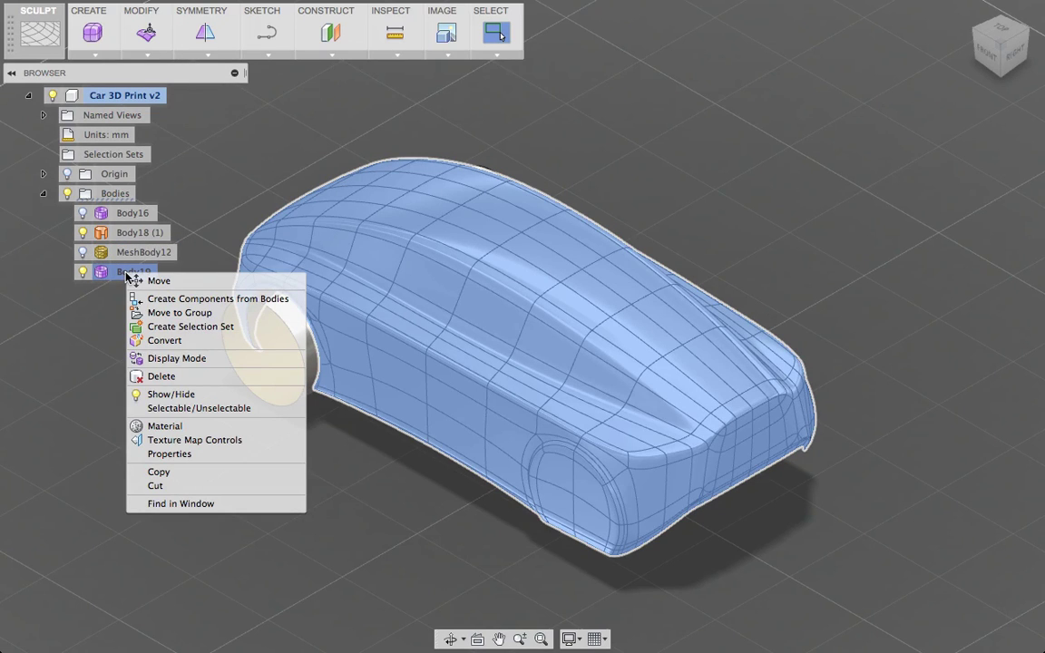
click(195, 340)
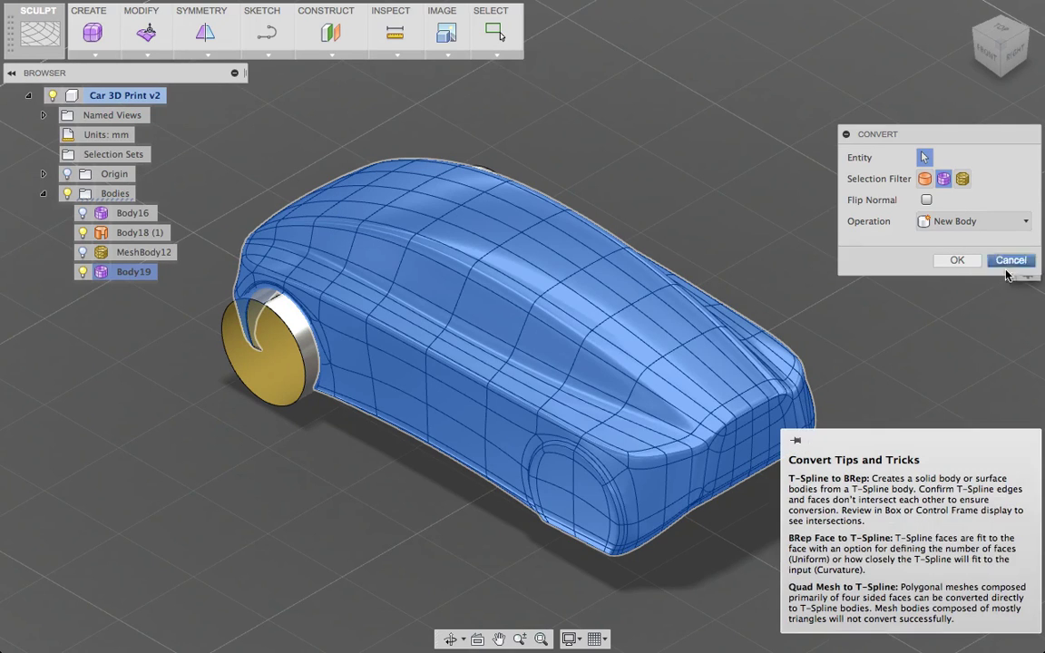
click(959, 262)
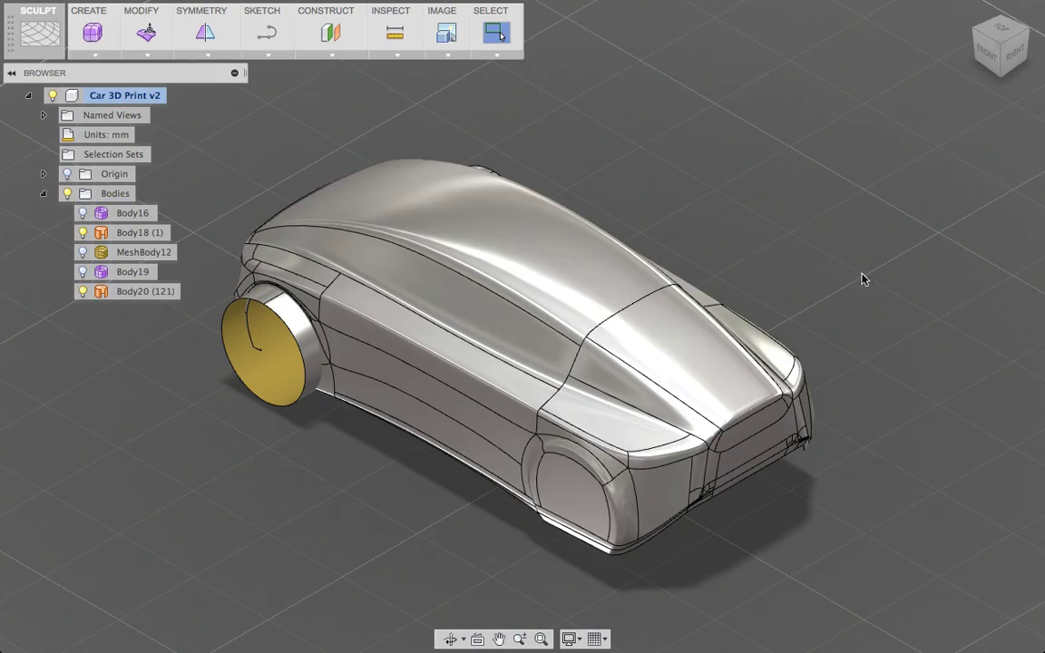
Reorder the body list so the cylinder's BRep Body18 sits directly above the car's BRep Body20.
shift+middle_drag(476, 430, 305, 236)
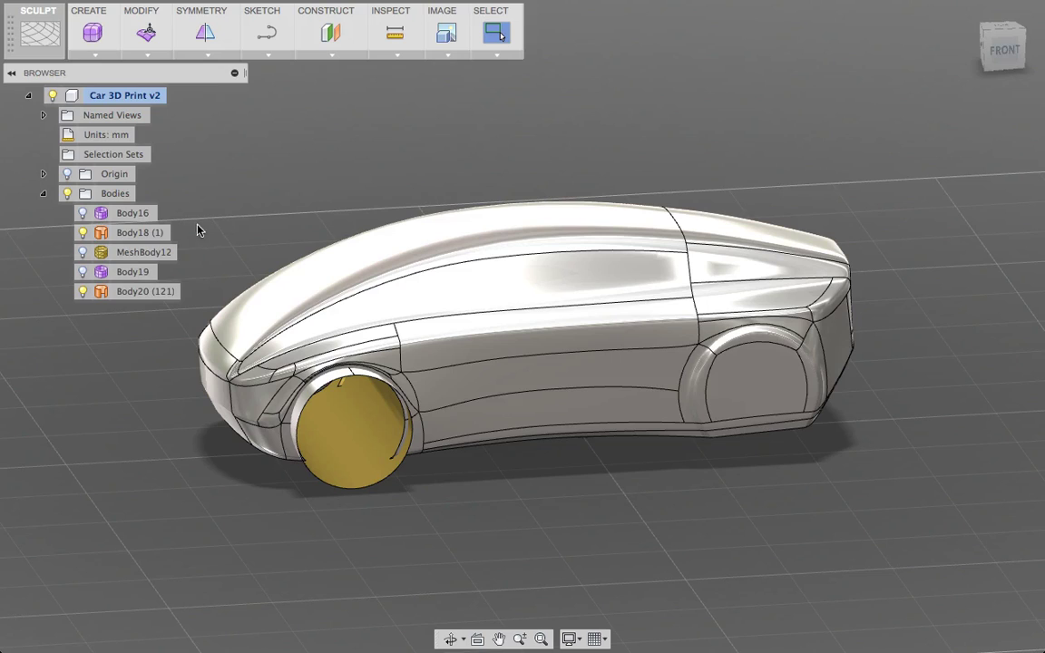
click(169, 236)
drag(130, 237, 118, 277)
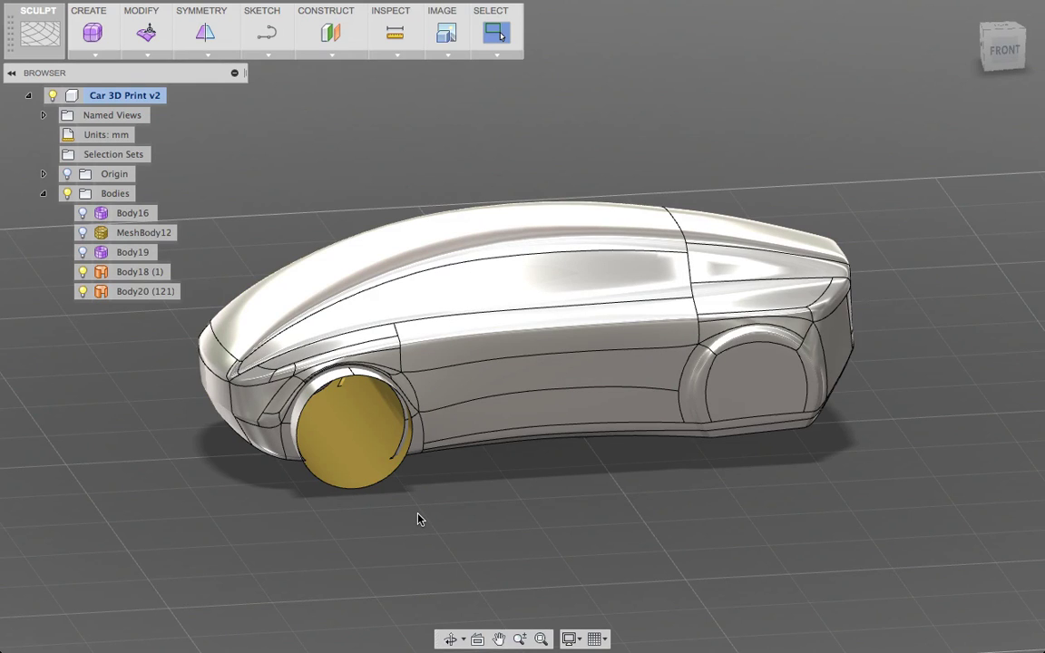
Switch from the Sculpt workspace to the Patch workspace.
shift+middle_drag(417, 519, 469, 511)
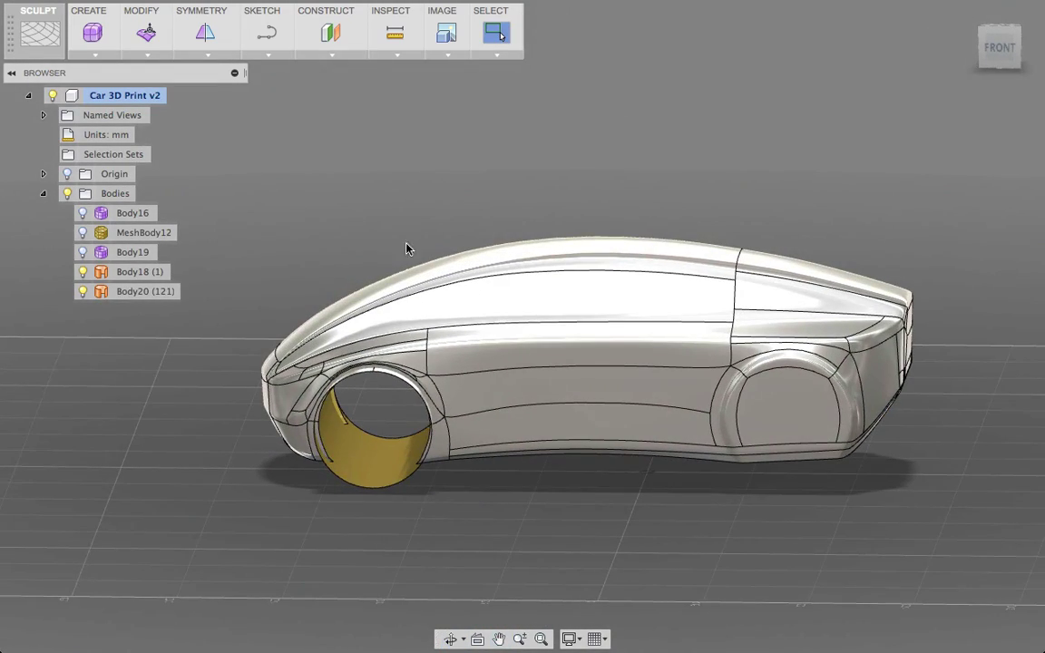
click(43, 47)
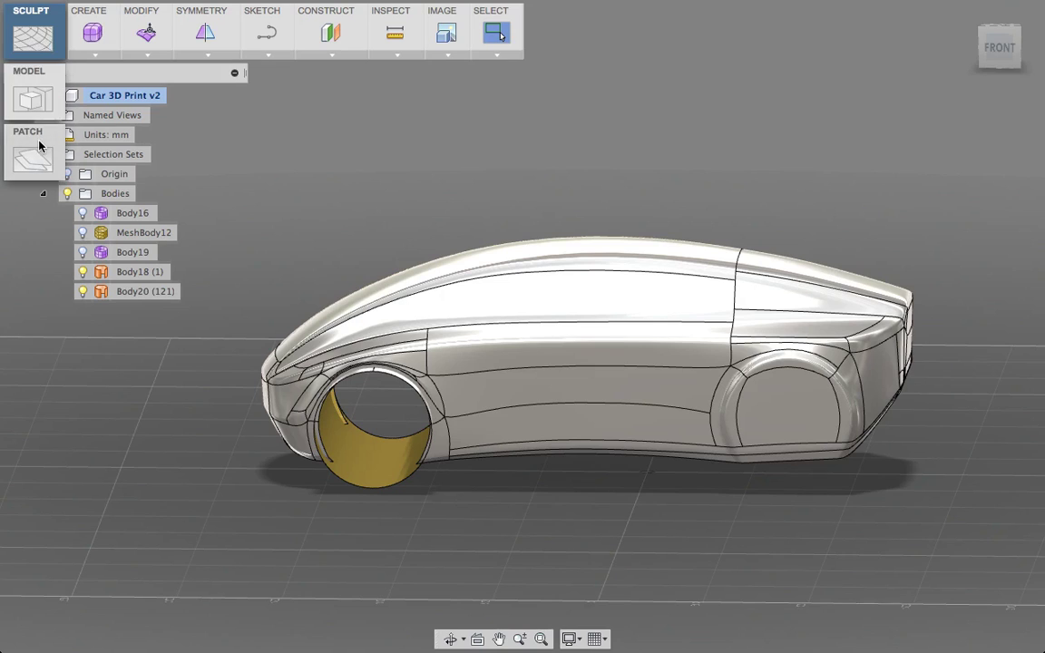
click(40, 147)
Trim the car body with the cylinder as trim tool, removing the near front wheel arch's inner lip inside the cylinder.
click(143, 56)
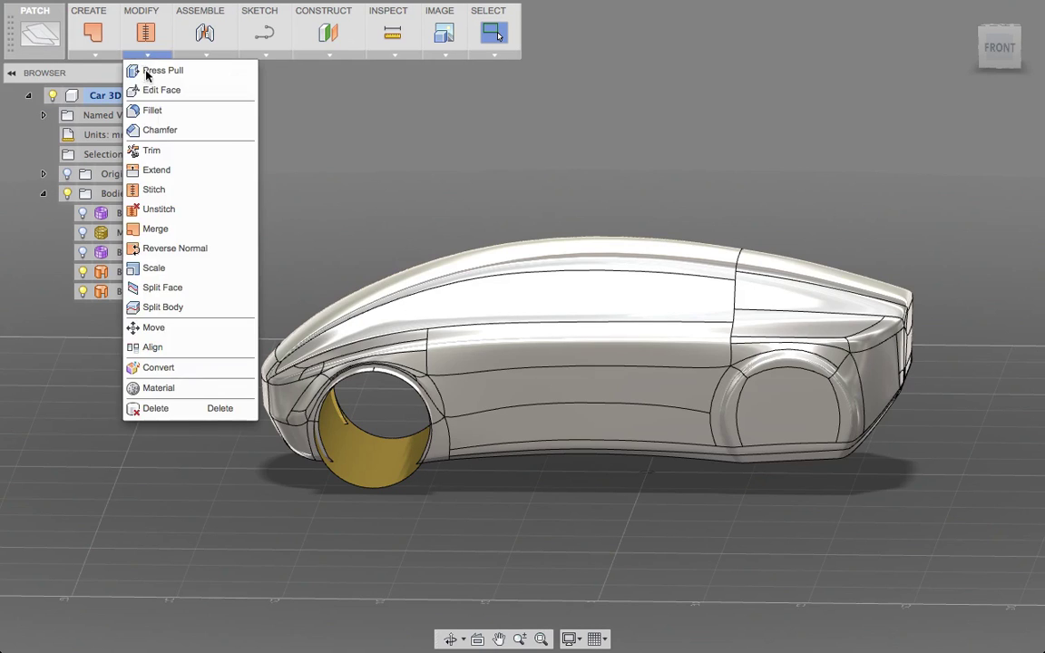
click(152, 150)
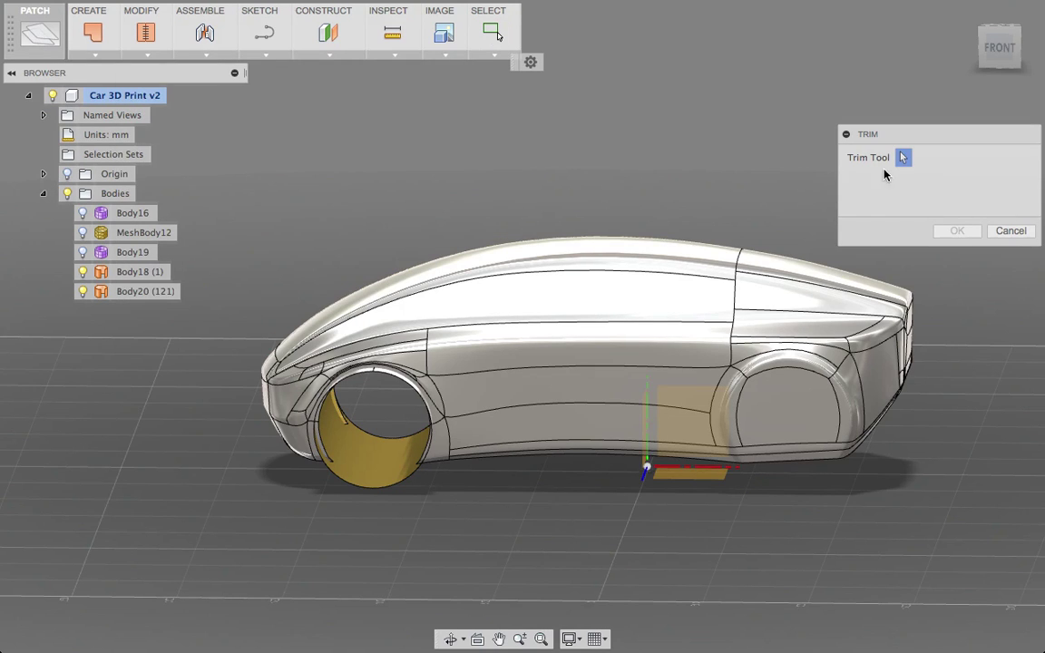
click(373, 454)
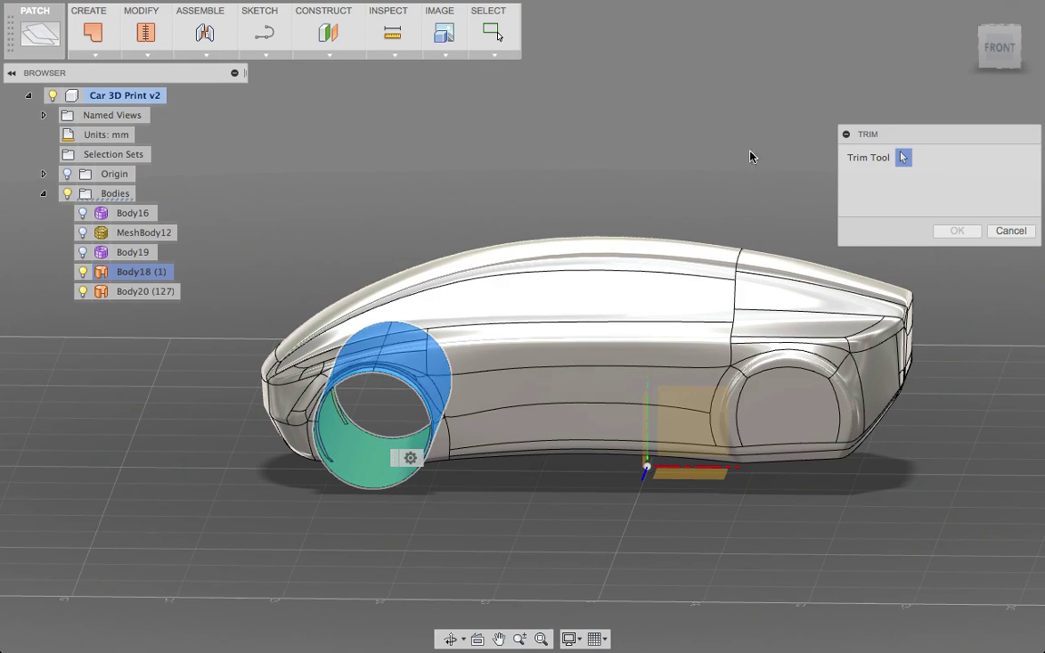
click(995, 47)
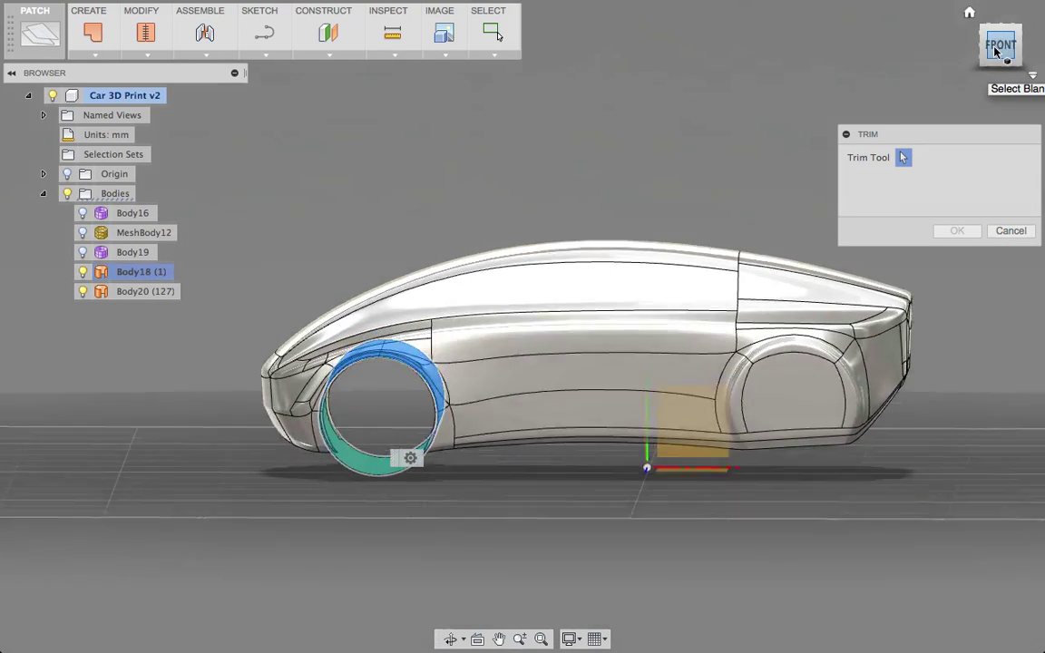
scroll(410, 396, up, 8)
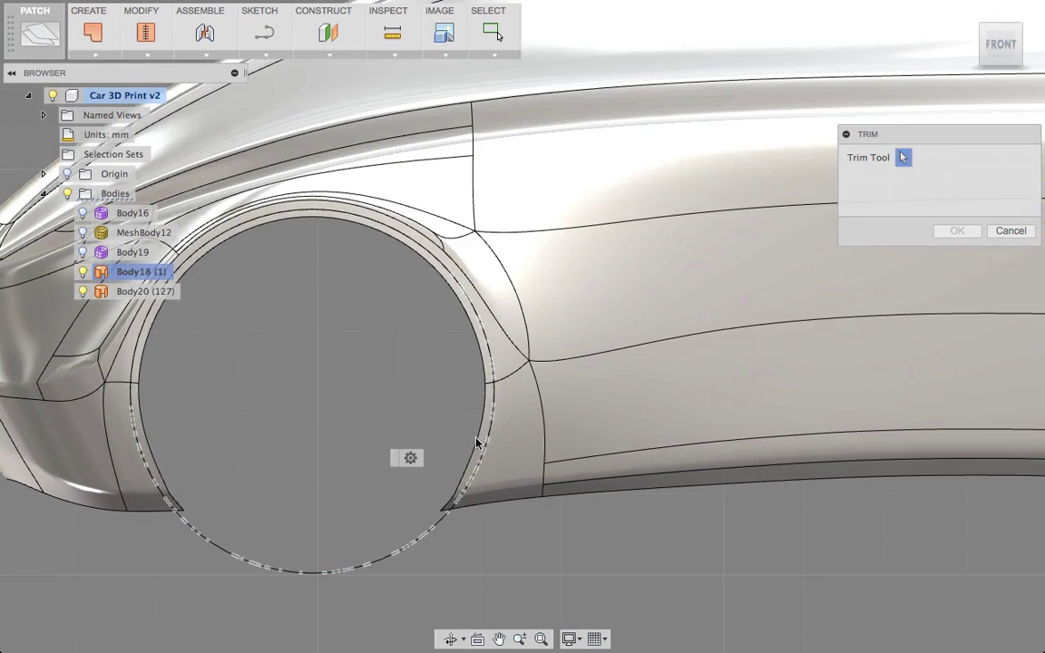
click(478, 442)
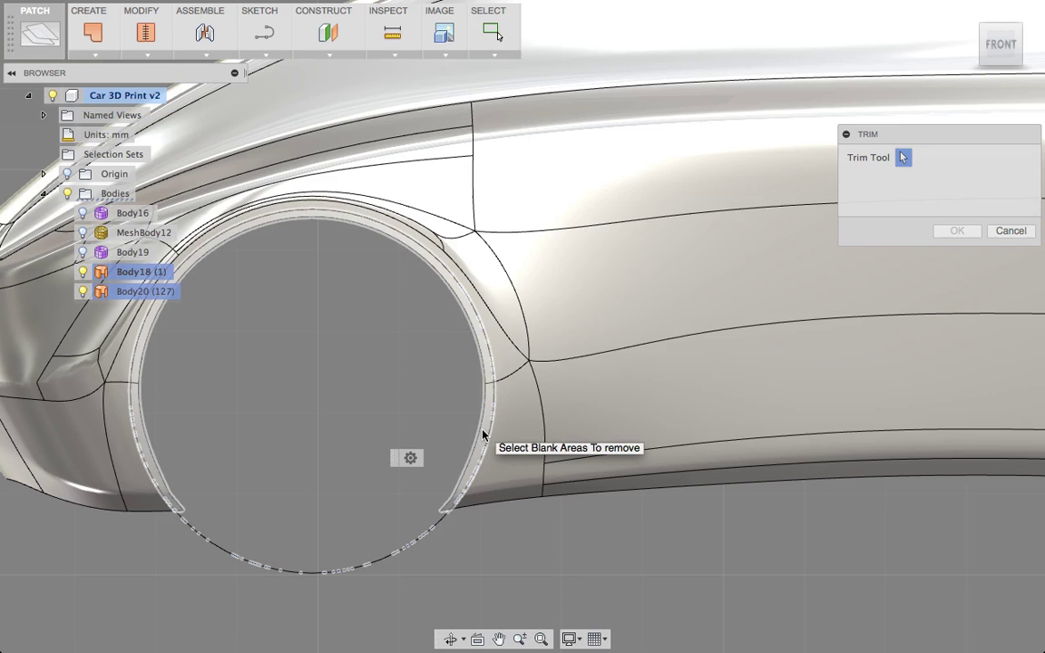
click(483, 436)
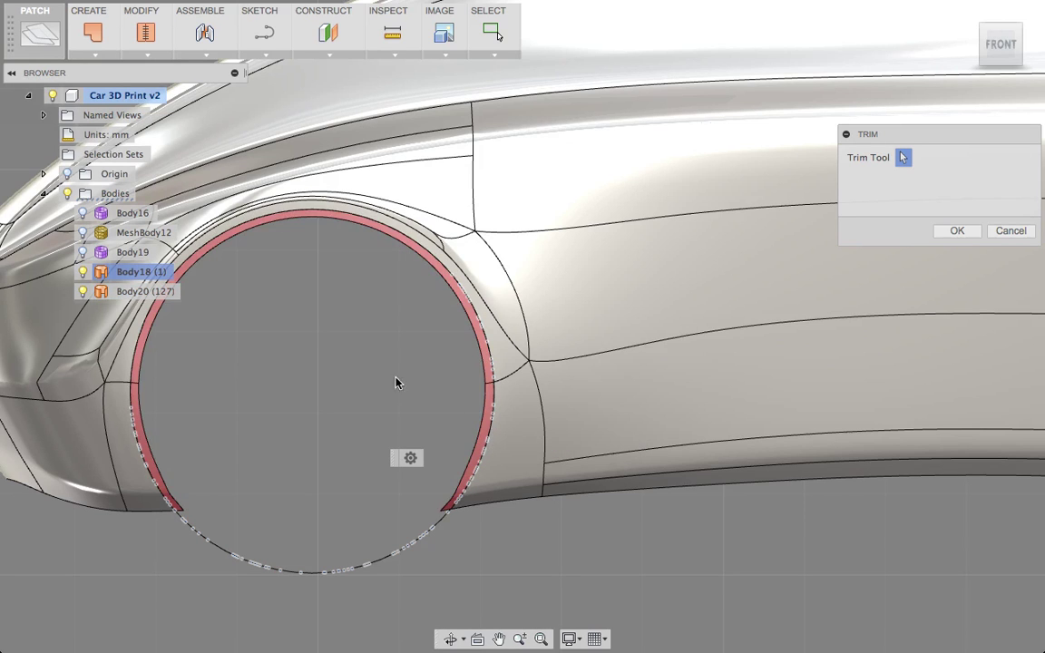
scroll(483, 354, up, 2)
scroll(482, 354, down, 4)
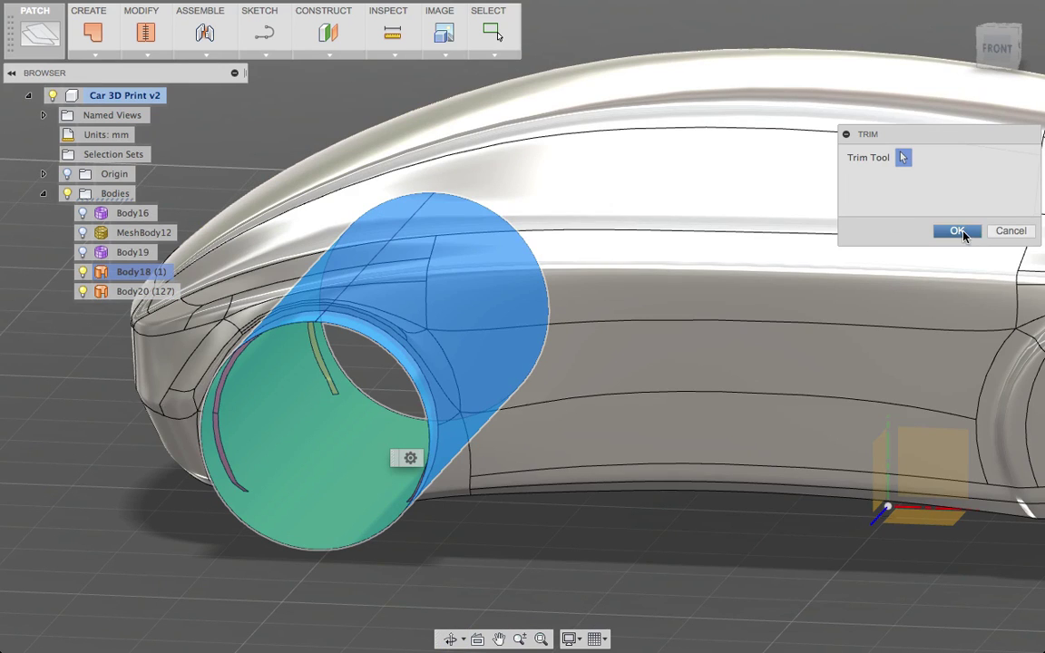
click(960, 232)
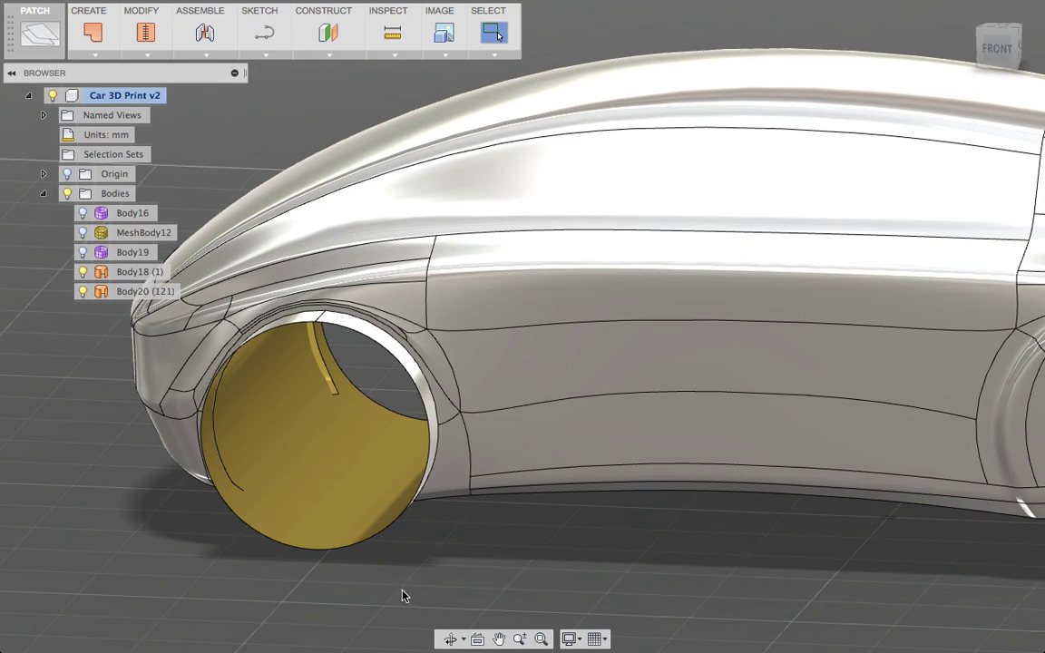
Trim away the far front wheel arch's inner lip using the same cylinder, and hide the cylinder Body18.
shift+middle_drag(422, 564, 481, 551)
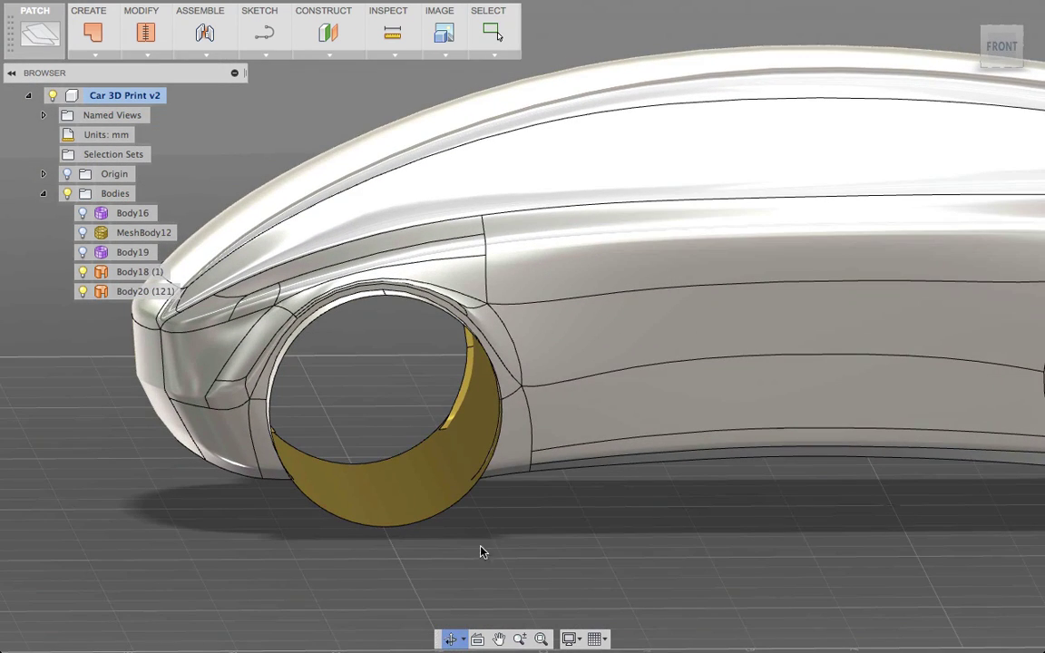
right_click(541, 544)
click(544, 493)
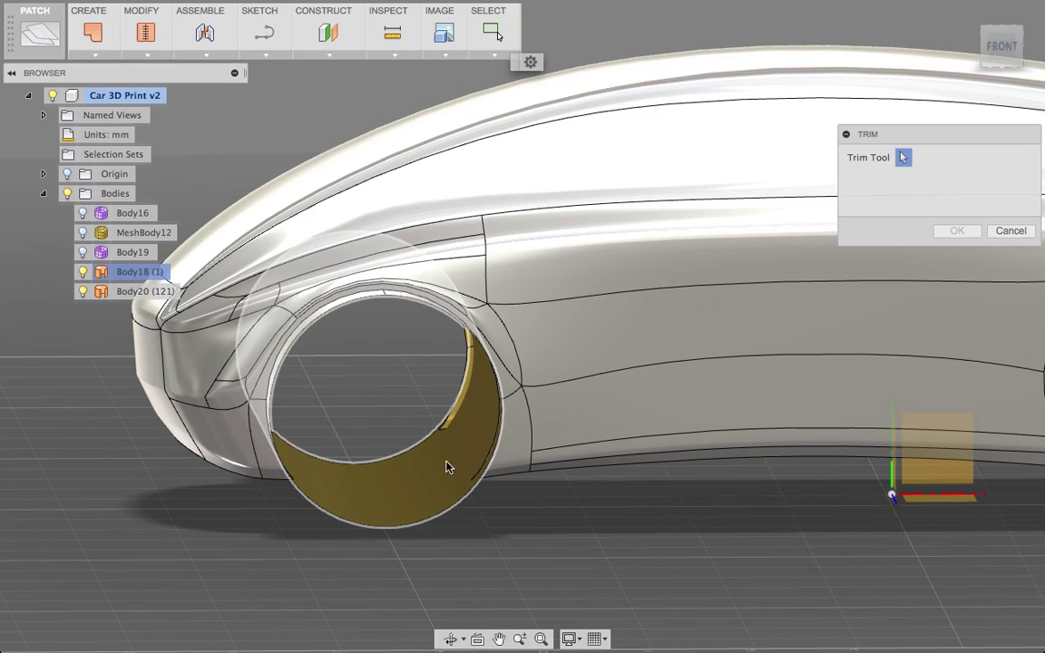
click(462, 416)
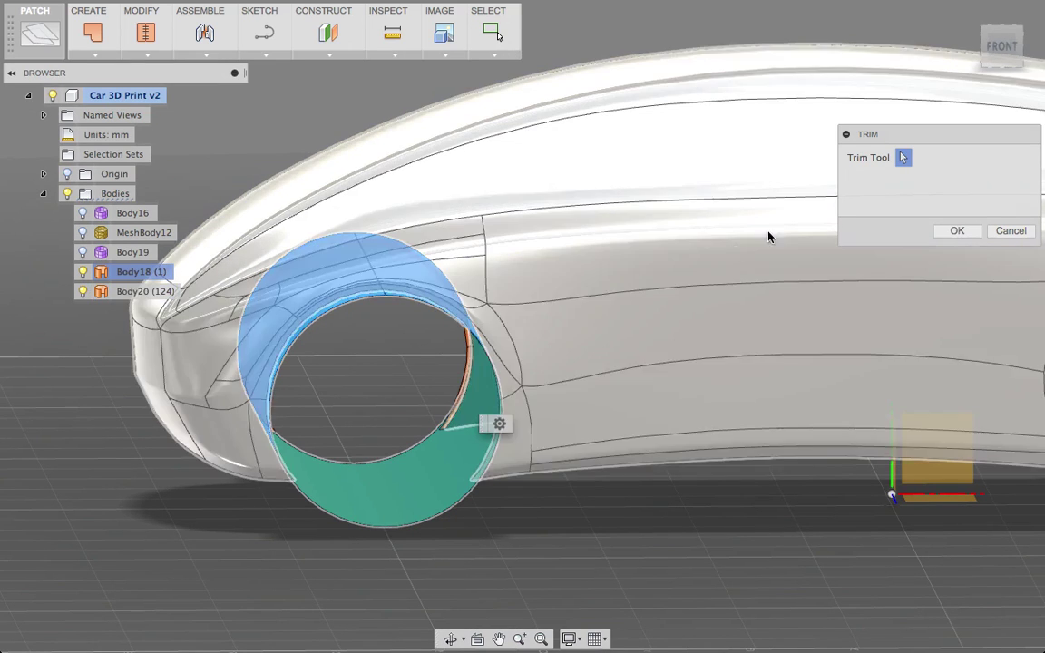
click(957, 232)
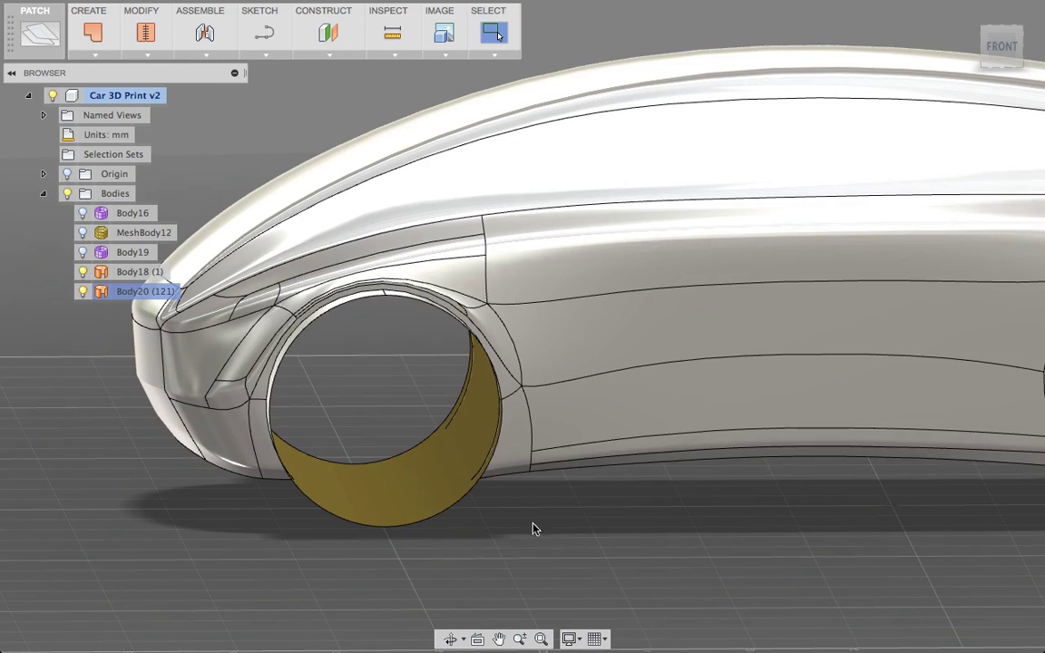
click(81, 272)
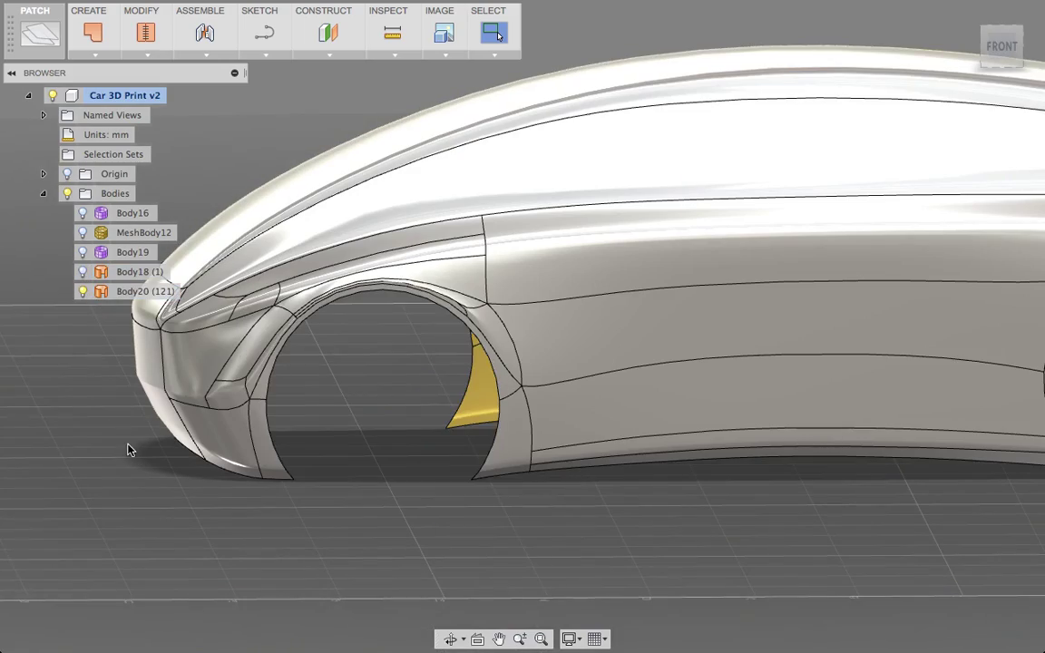
Change the viewport's visual style to shaded without edges and examine the trimmed front wheel arch.
shift+middle_drag(128, 449, 618, 229)
shift+middle_drag(466, 168, 434, 340)
click(570, 639)
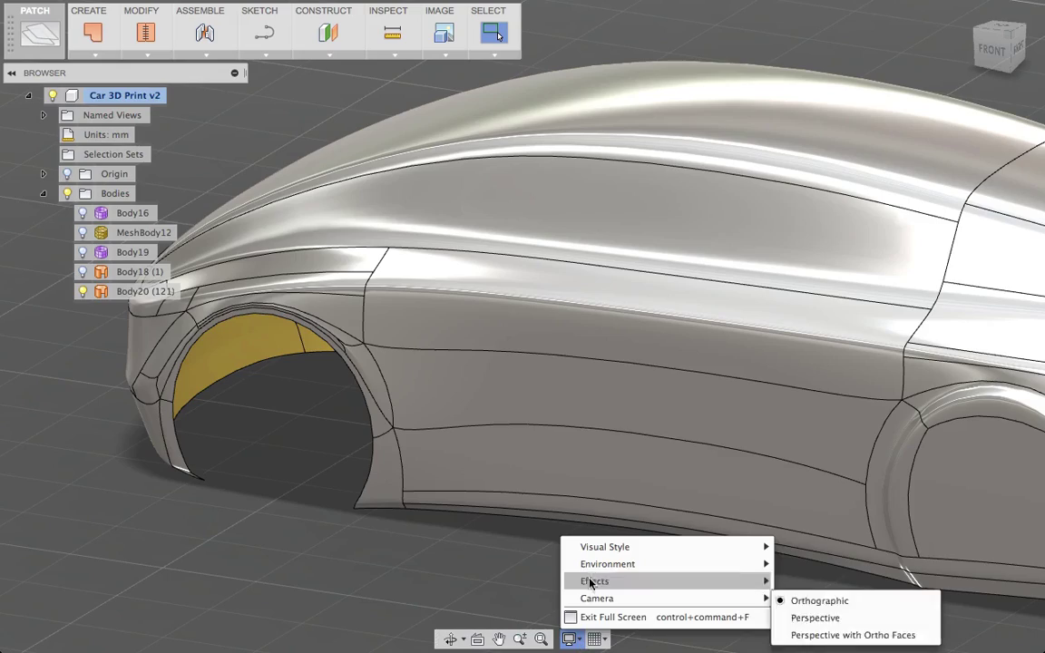
mouse_move(701, 554)
click(807, 549)
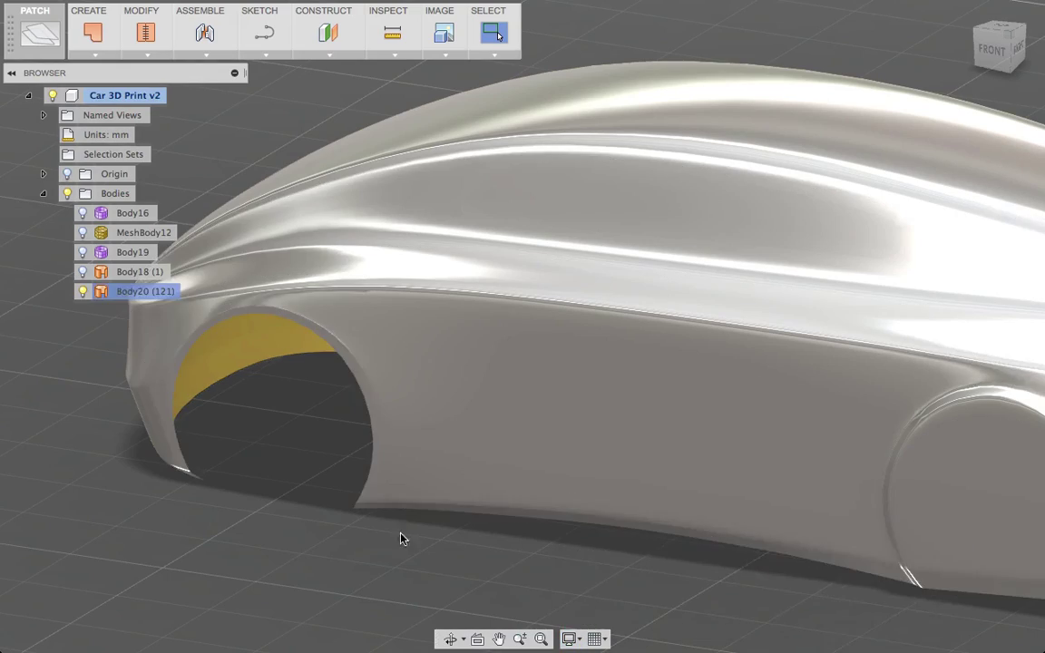
mouse_move(401, 535)
shift+middle_down()
mouse_move(418, 505)
mouse_move(471, 490)
mouse_move(343, 508)
mouse_move(324, 494)
mouse_move(350, 497)
mouse_move(352, 511)
mouse_move(506, 497)
mouse_move(583, 509)
mouse_move(326, 495)
mouse_move(252, 505)
mouse_move(526, 511)
mouse_move(490, 487)
mouse_move(419, 501)
mouse_move(343, 497)
mouse_move(339, 512)
shift+middle_up()
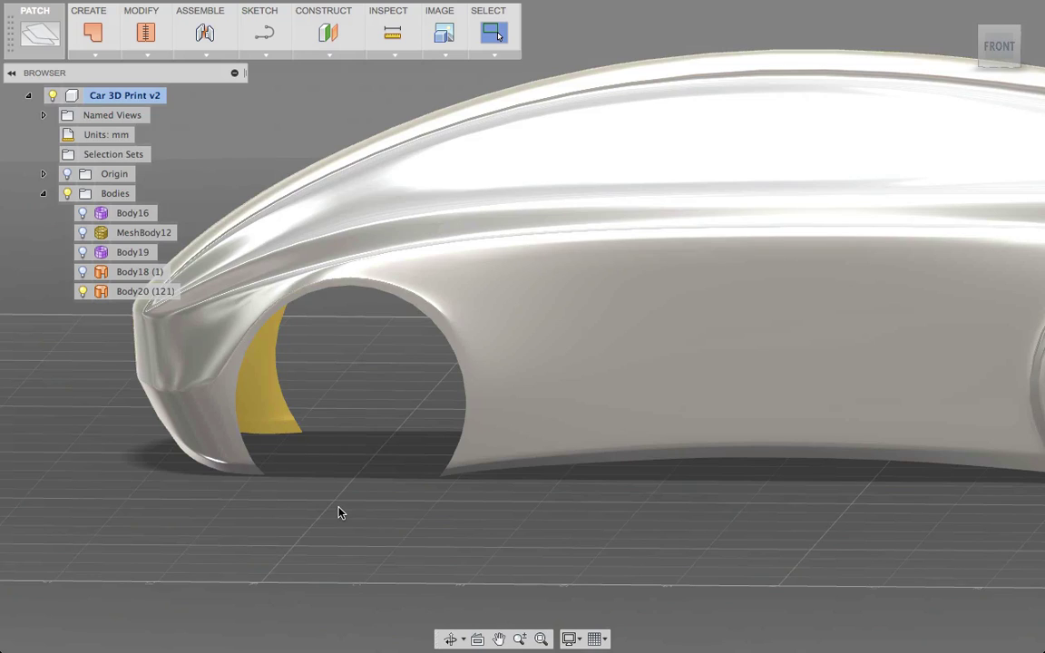
Switch to Blender and show only the layer with the trimmed car body, in solid shading from the front.
key(super+Tab)
key(super+Tab)
key(super+Tab)
key(super+Tab)
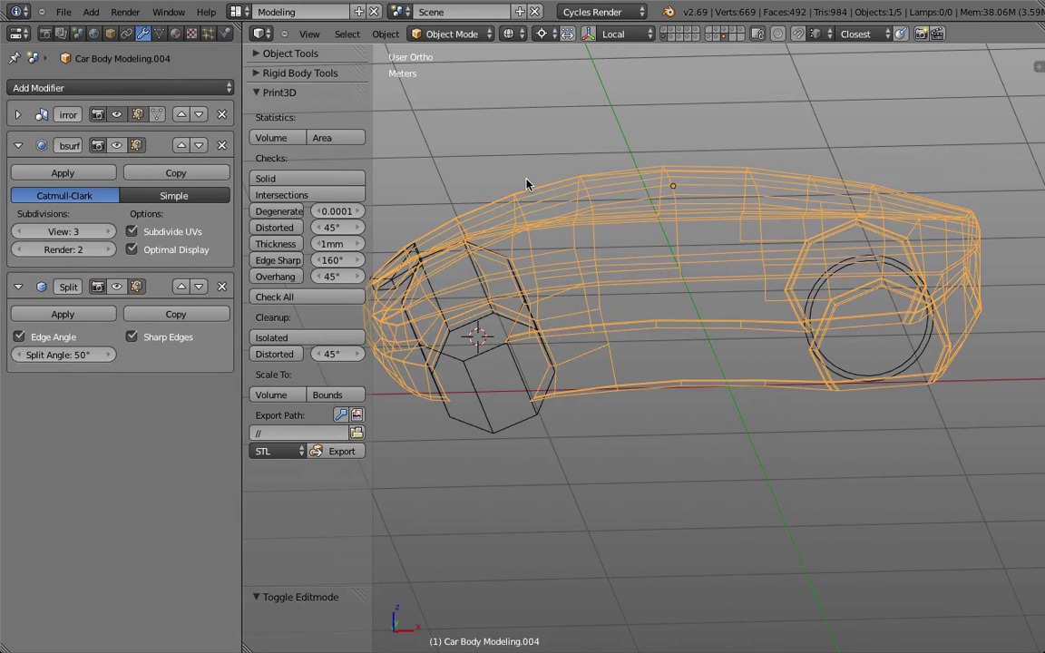
key(z)
click(670, 35)
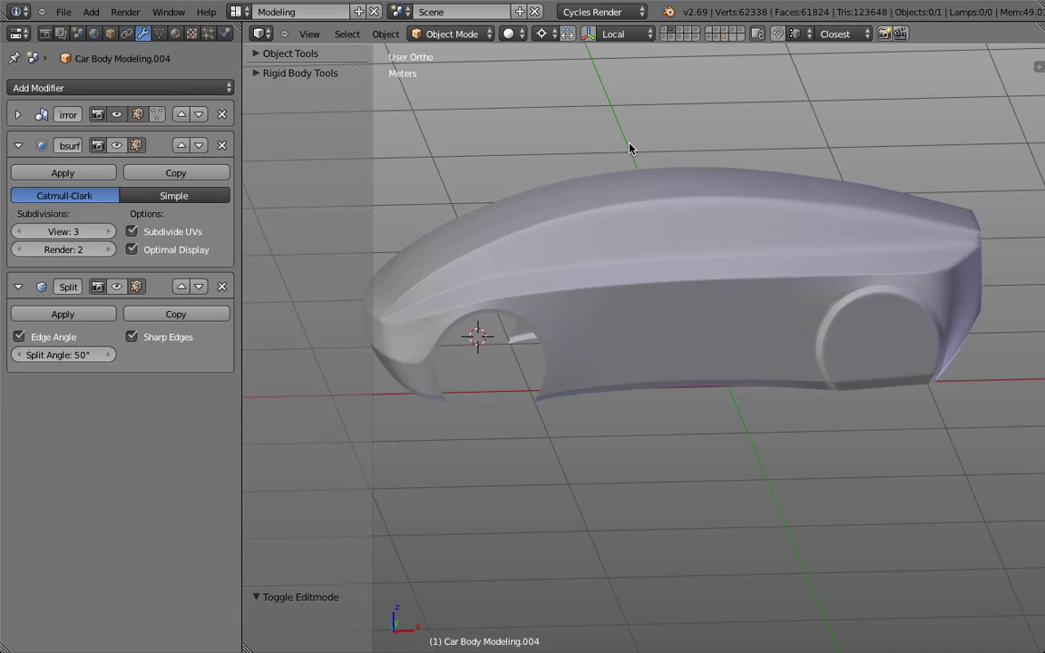
key(KP_1)
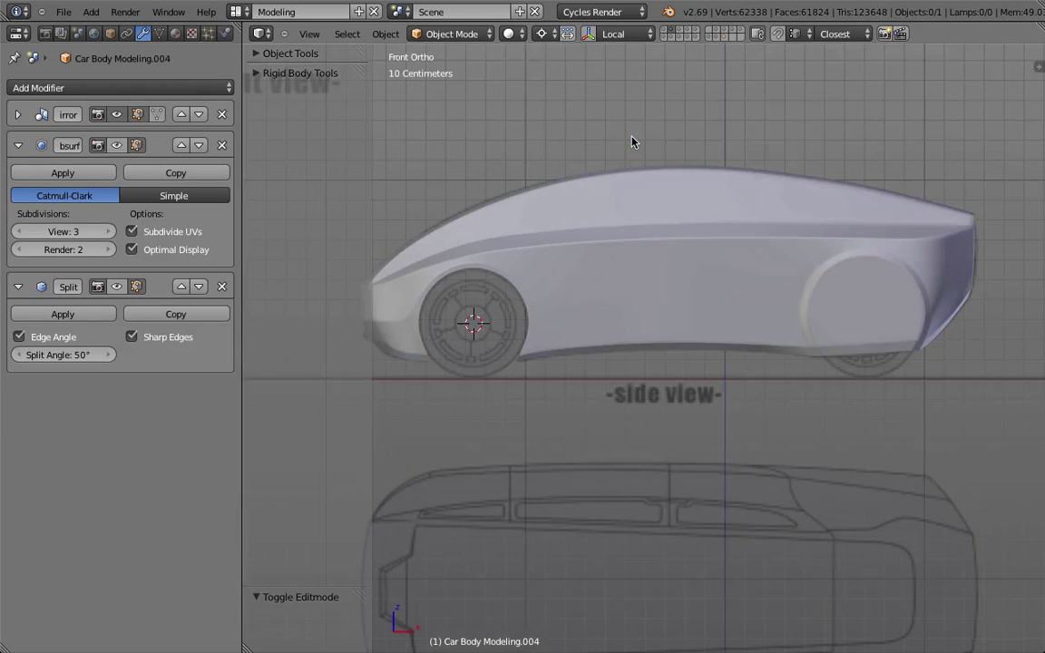
Show the layer holding the car's detail parts, unhide all its objects, and clear the selection.
click(682, 35)
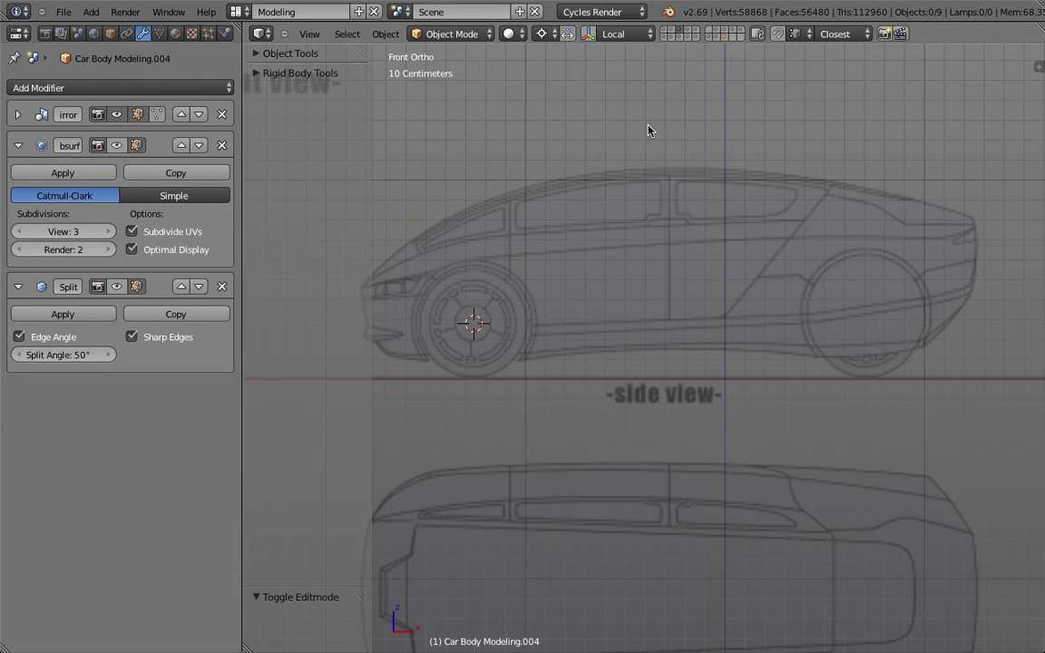
key(alt+h)
middle_drag(616, 166, 650, 203)
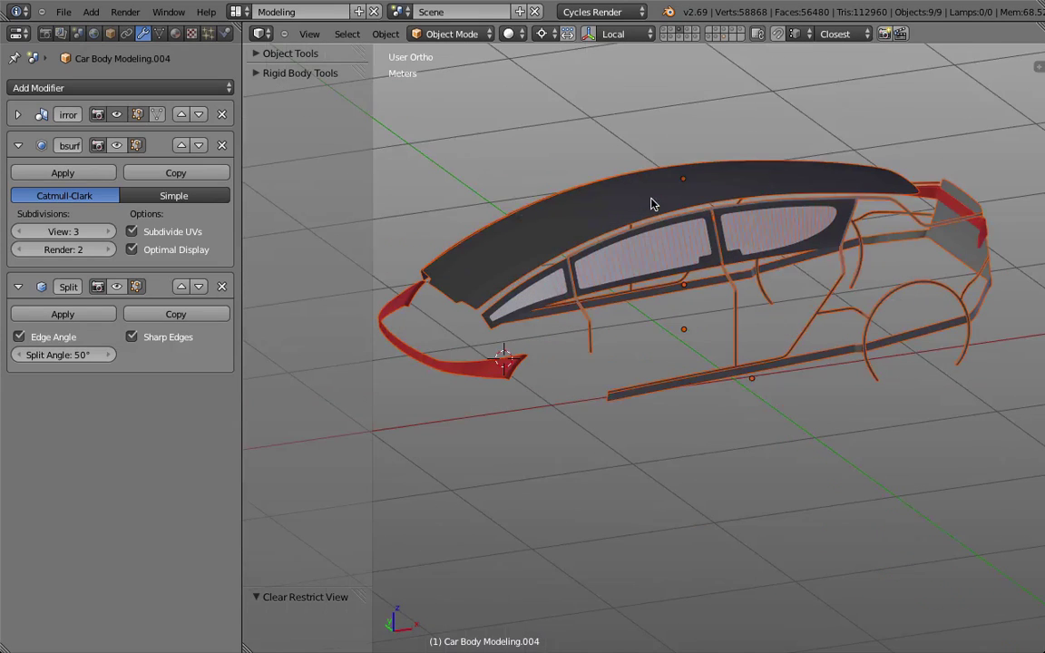
key(a)
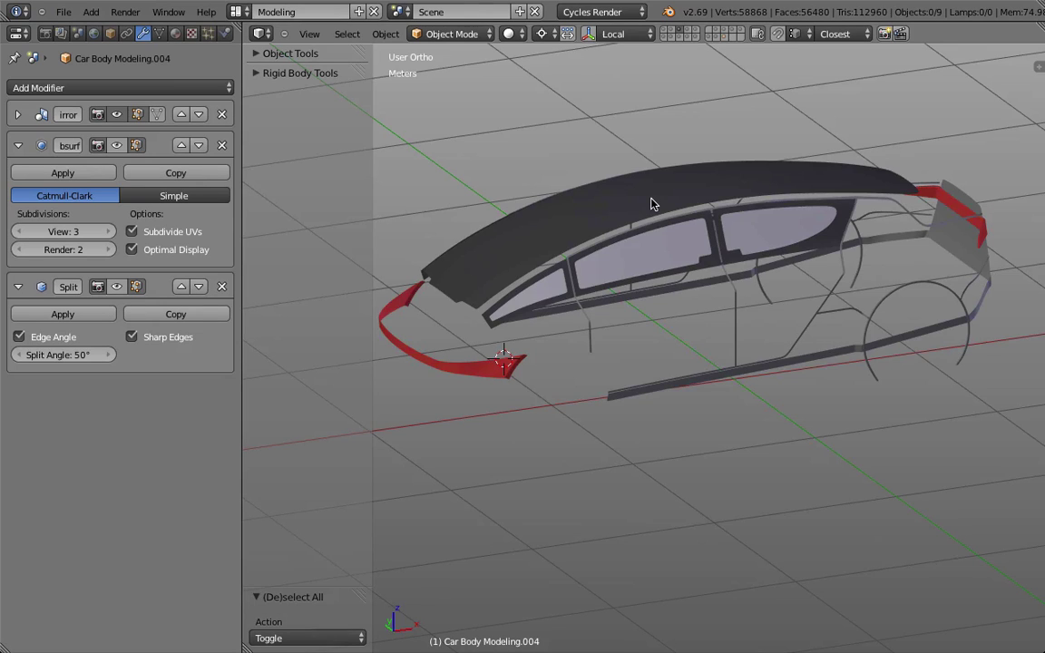
Isolate the side window glass and the dark window frame by hiding every other detail part.
right_click(639, 253)
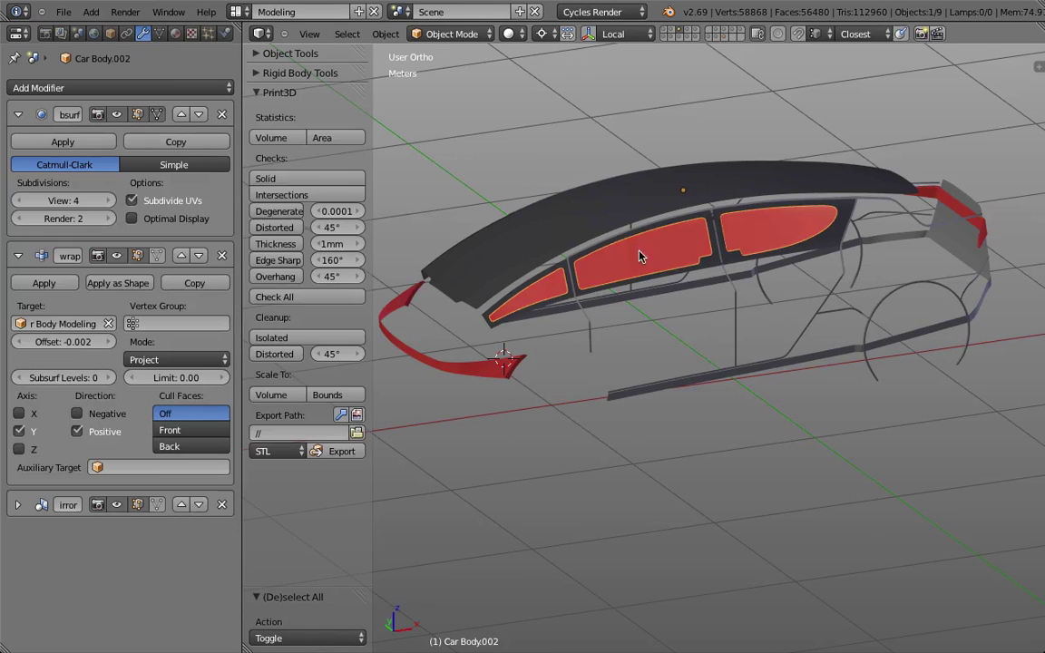
shift+right_click(707, 267)
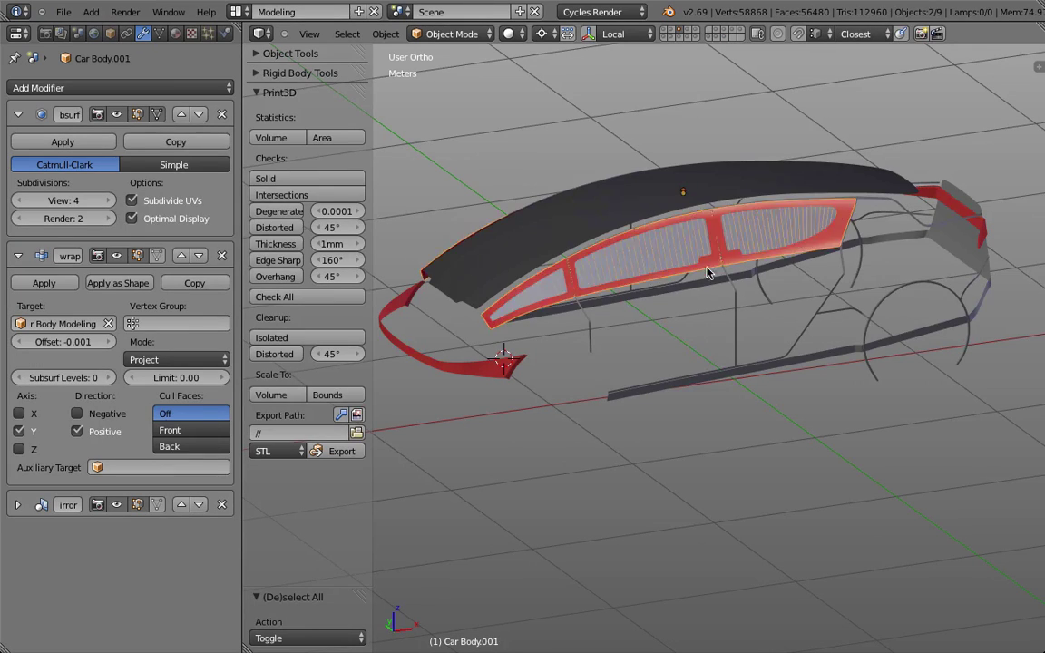
key(ctrl+i)
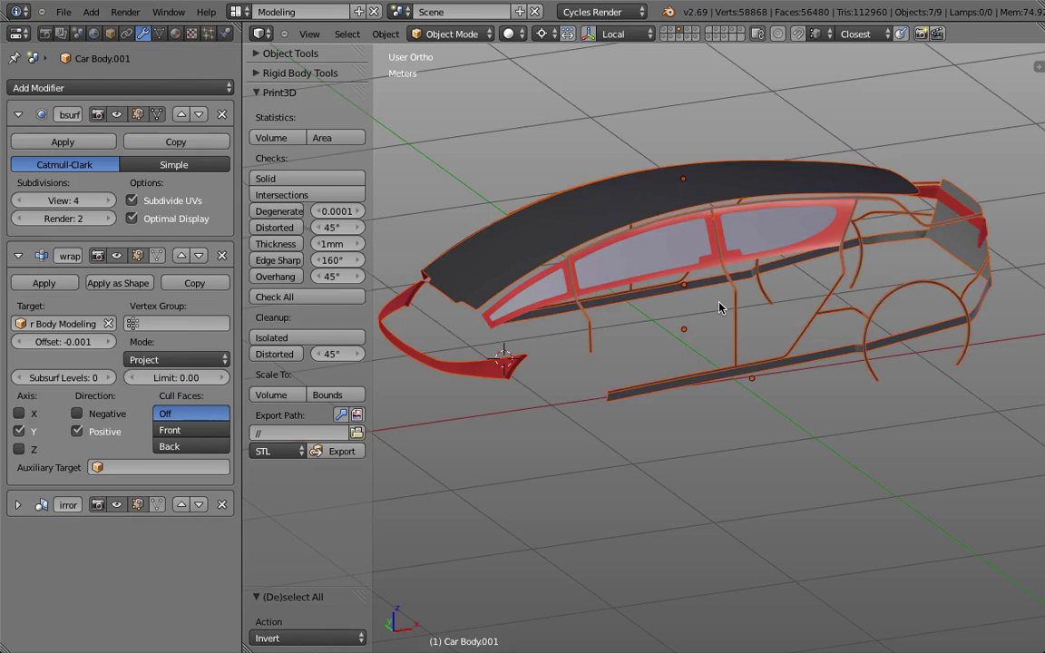
key(h)
Add the original car body's layer to the visible window parts and show them in solid front view.
key(KP_1)
key(z)
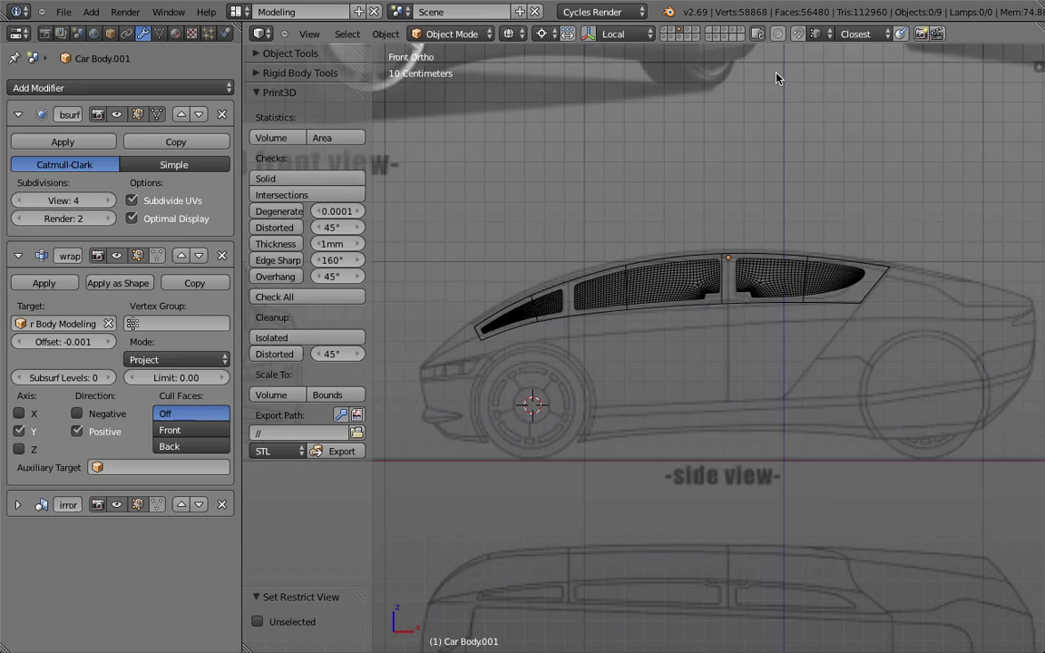
shift+click(726, 40)
key(z)
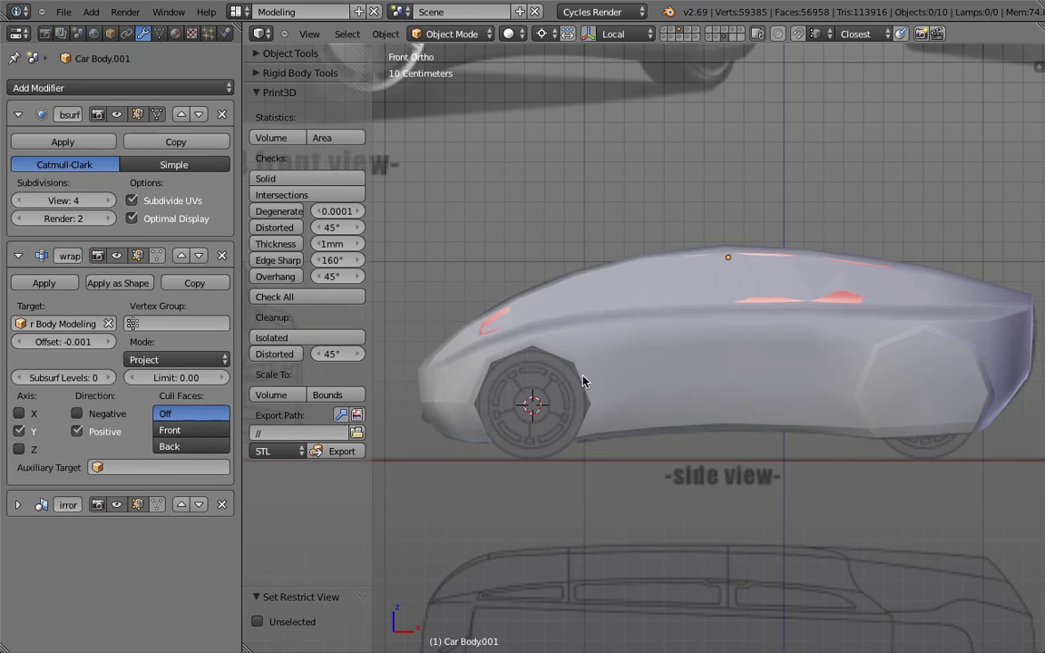
Enable the car body's subdivision display at View level 4, and show the trimmed body's layer in its place beside the windows.
right_click(525, 338)
click(116, 146)
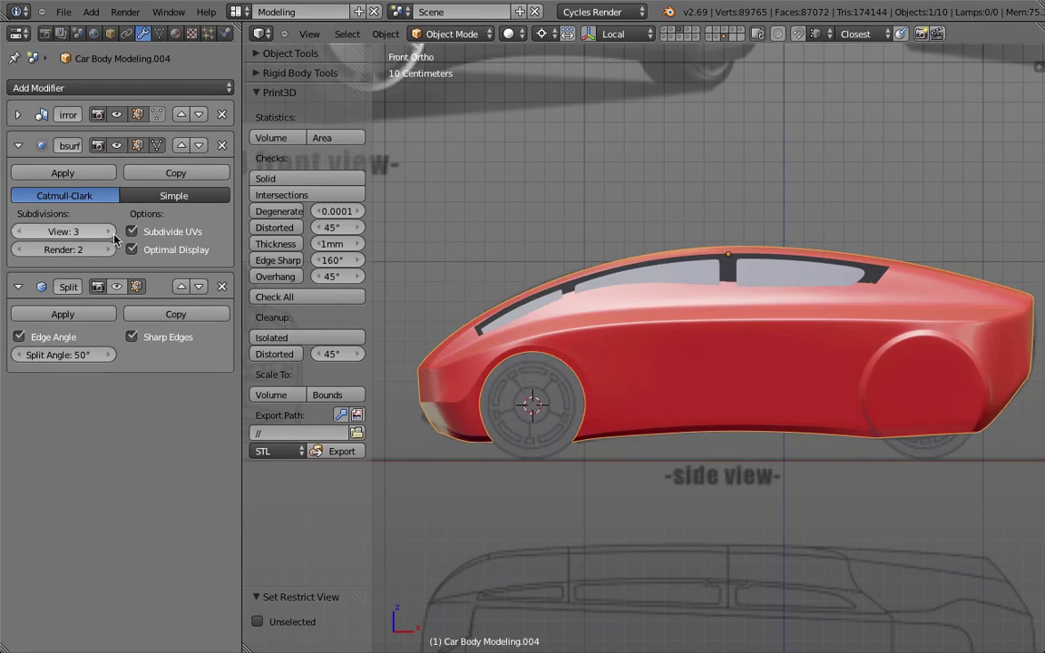
click(109, 231)
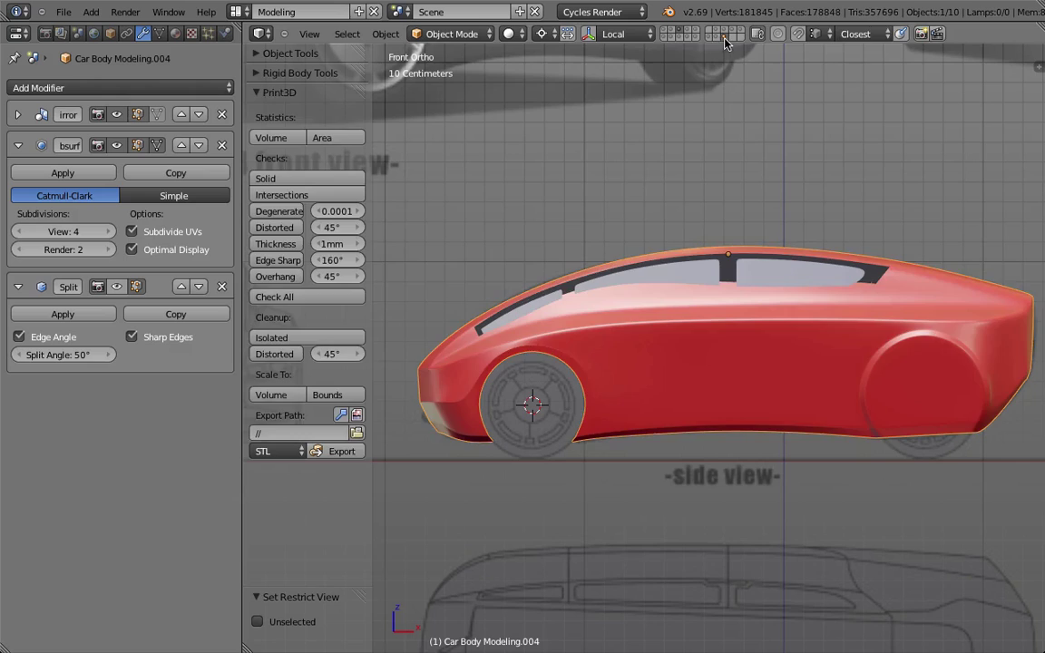
click(671, 34)
click(671, 35)
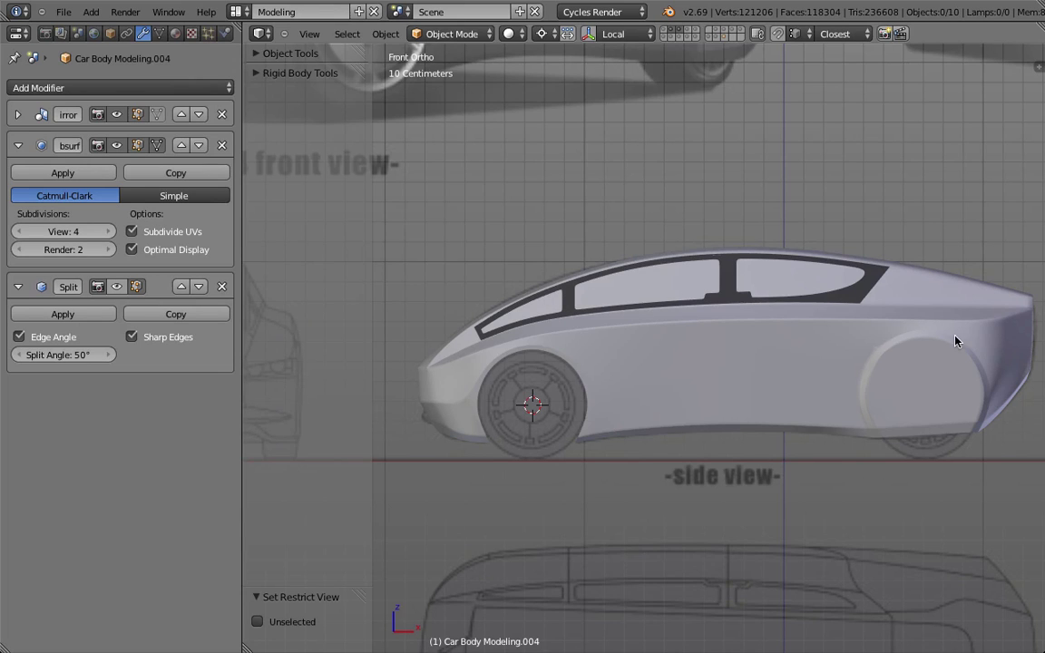
Try to extrude the window glass mesh about 1.58 m along the global Y axis, and undo the extrusion.
right_click(787, 280)
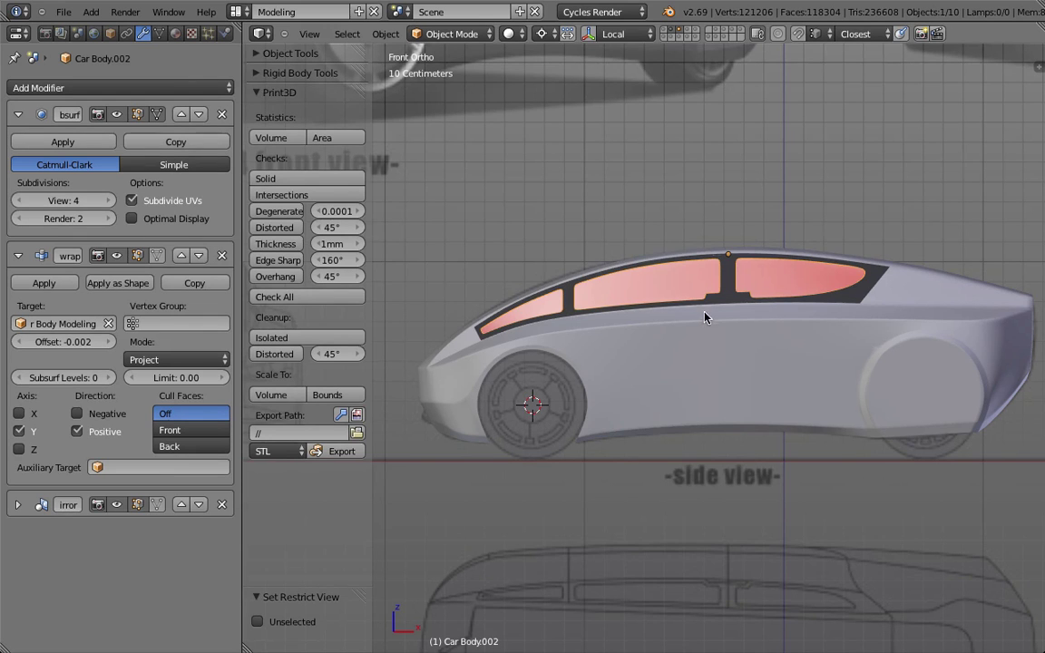
middle_drag(707, 318, 822, 360)
key(Tab)
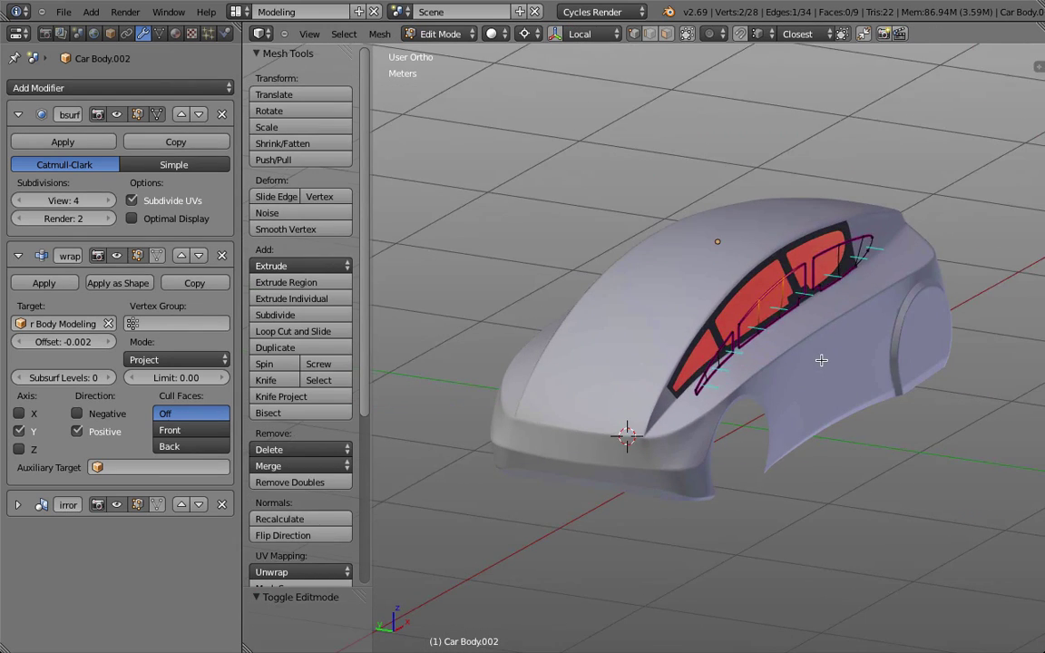
key(a)
key(e)
right_click(821, 360)
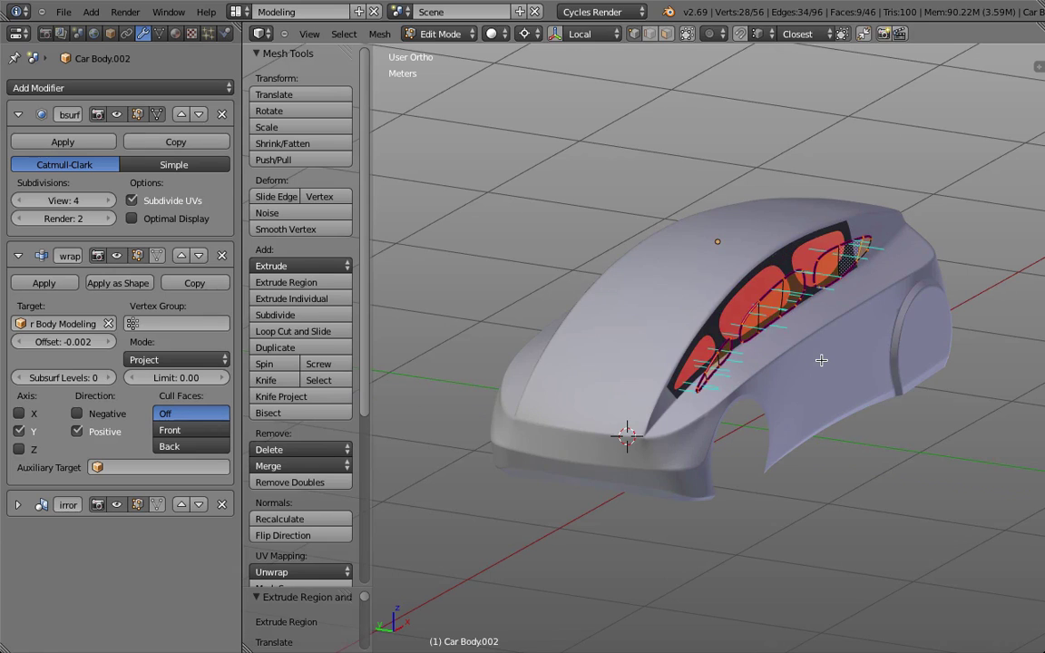
middle_drag(821, 360, 762, 336)
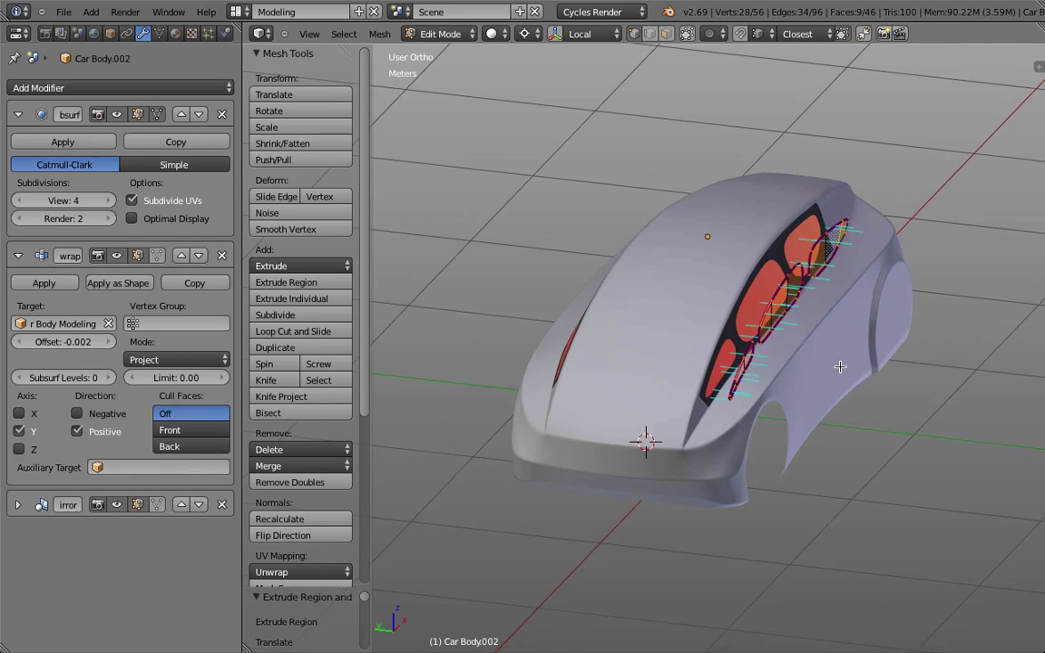
key(g)
key(y)
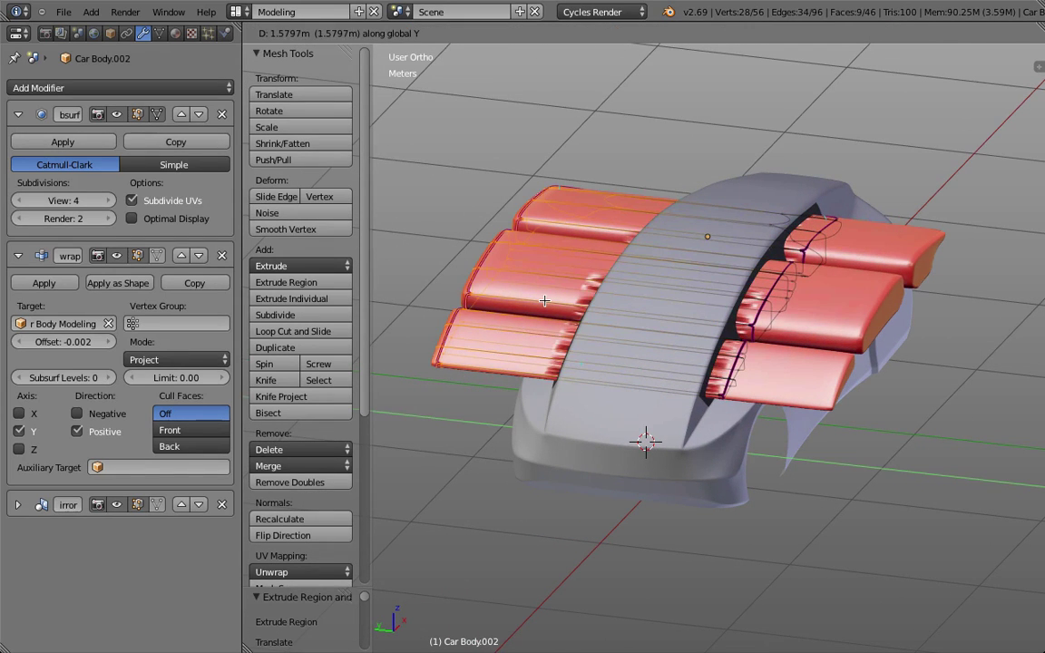
click(544, 300)
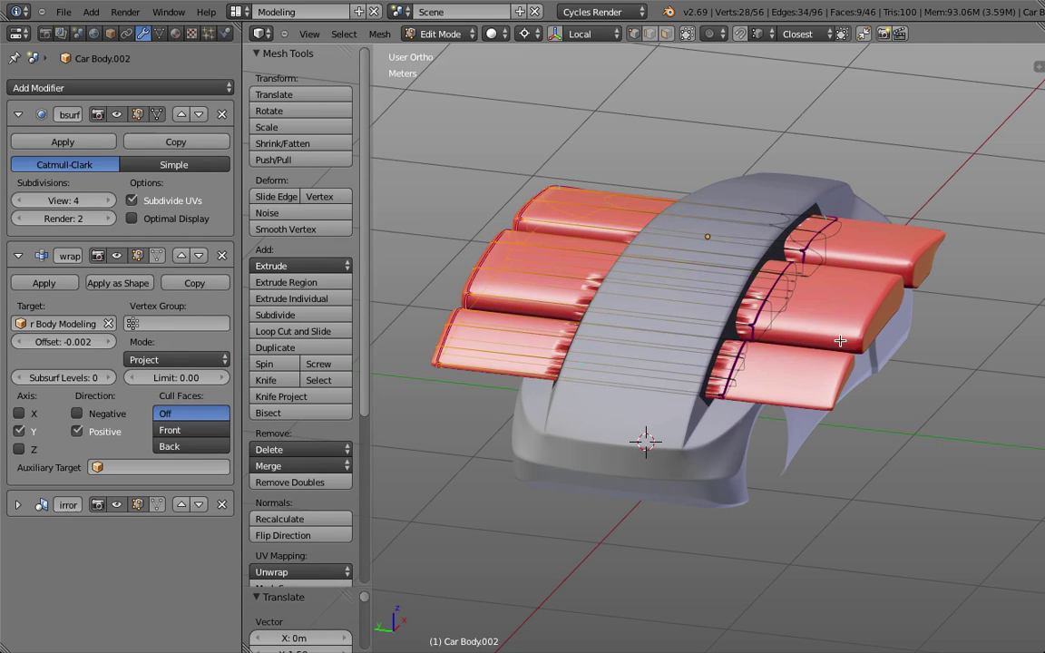
key(ctrl+z)
key(Tab)
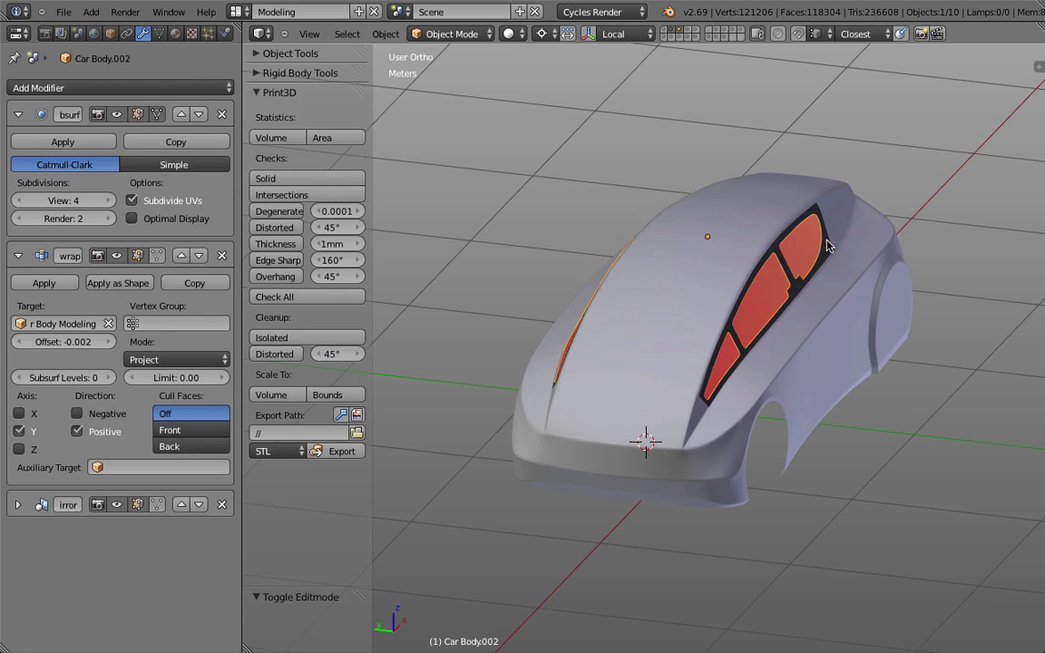
Inspect the base meshes of the window frame and the window glass in Edit Mode.
right_click(768, 322)
key(Tab)
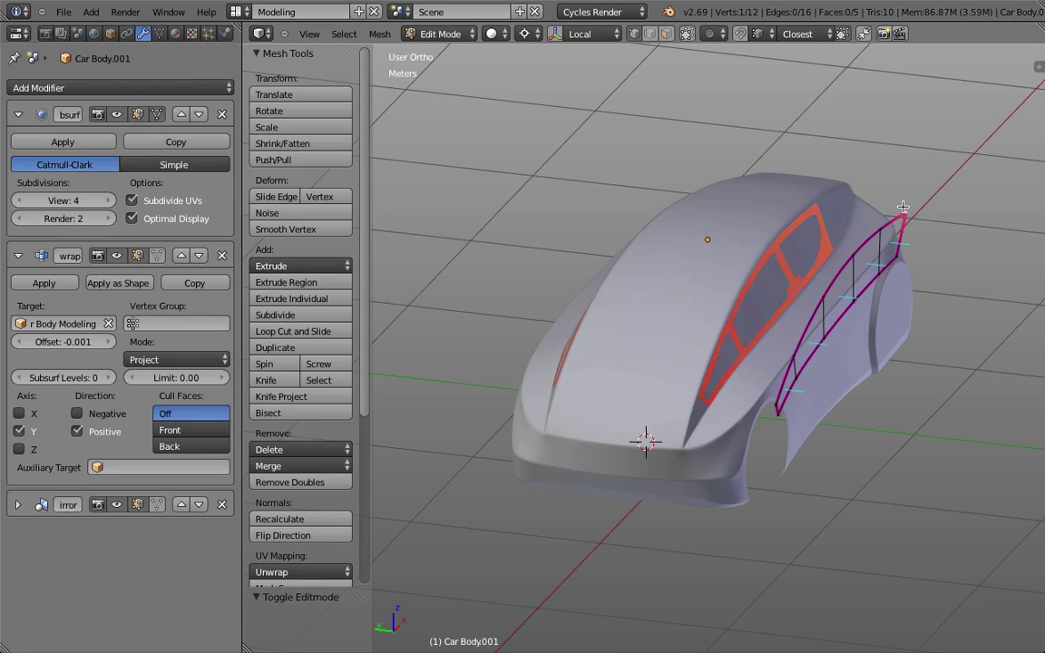
key(Tab)
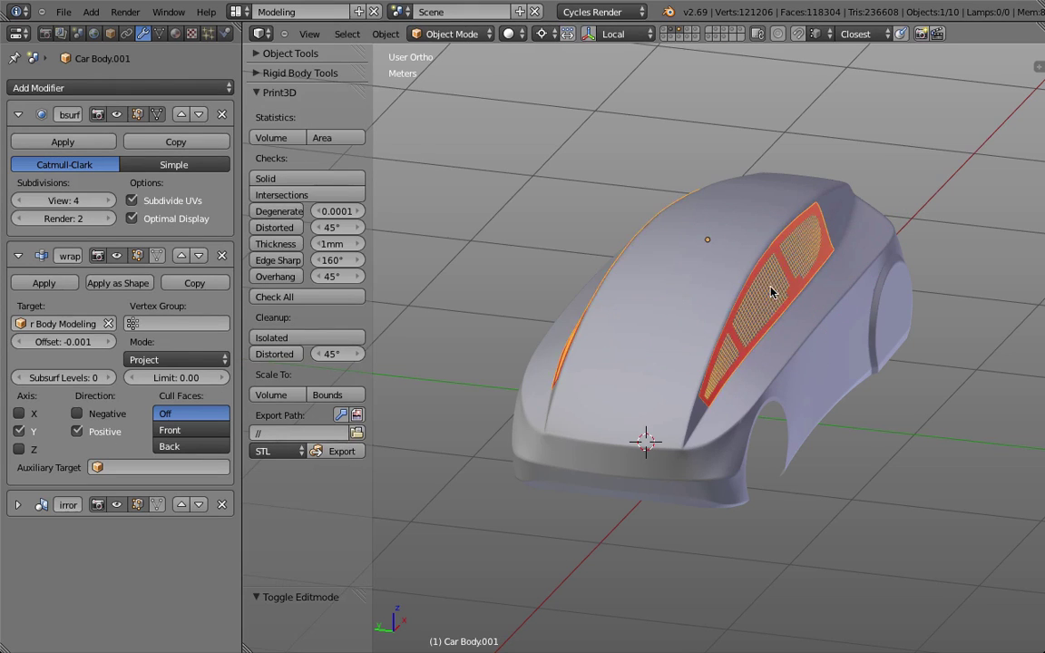
right_click(786, 297)
key(Tab)
key(Tab)
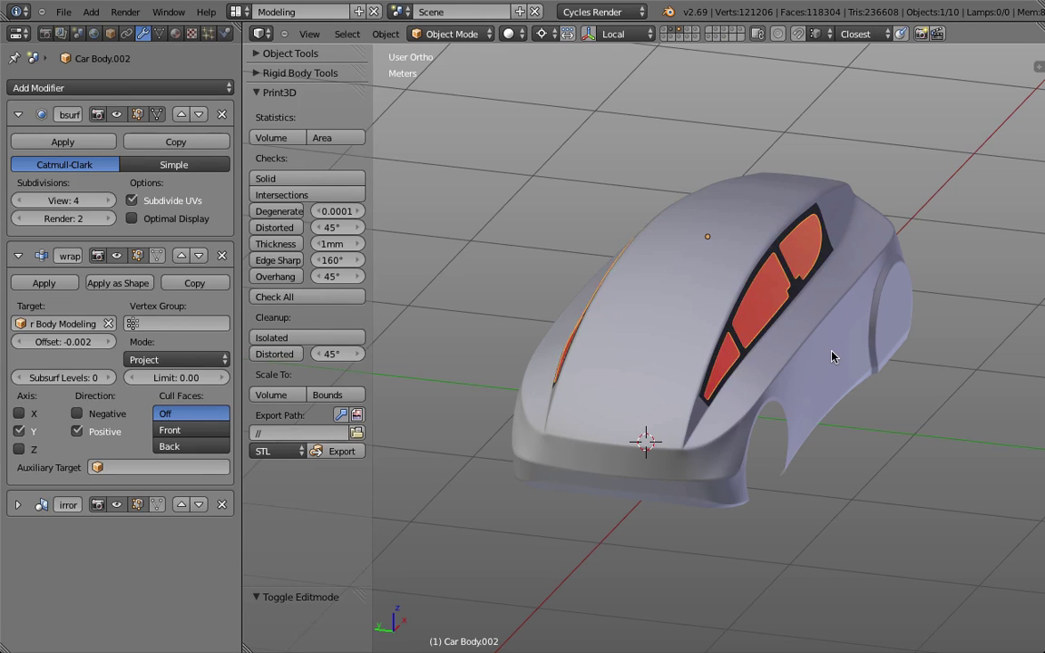
Examine the glass and frame outlines against the car body in front view, in wireframe and solid shading.
key(KP_1)
key(z)
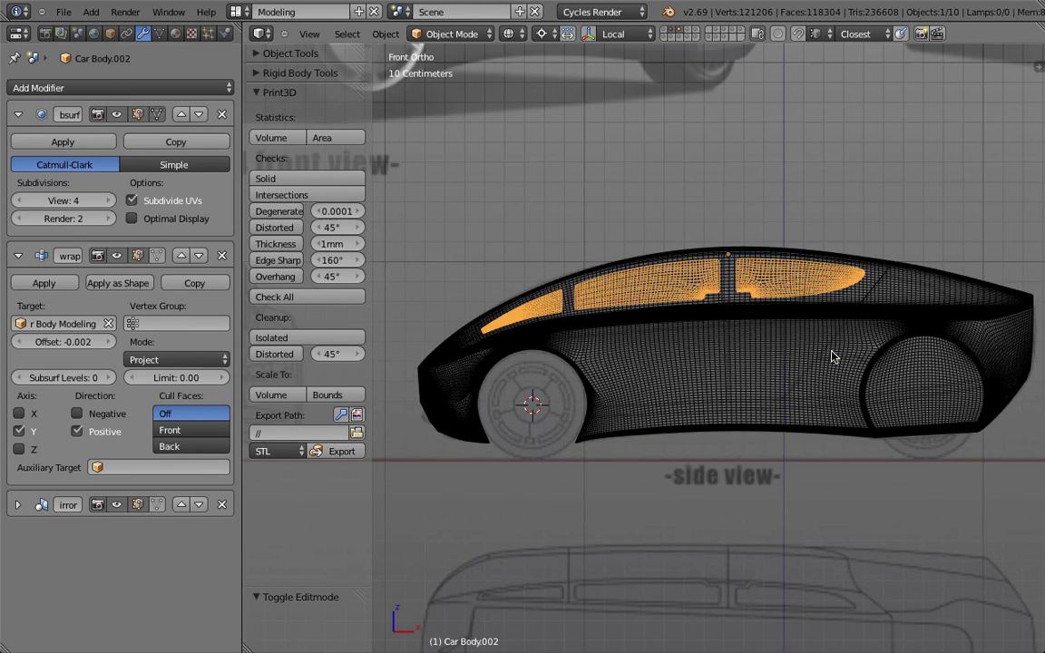
key(z)
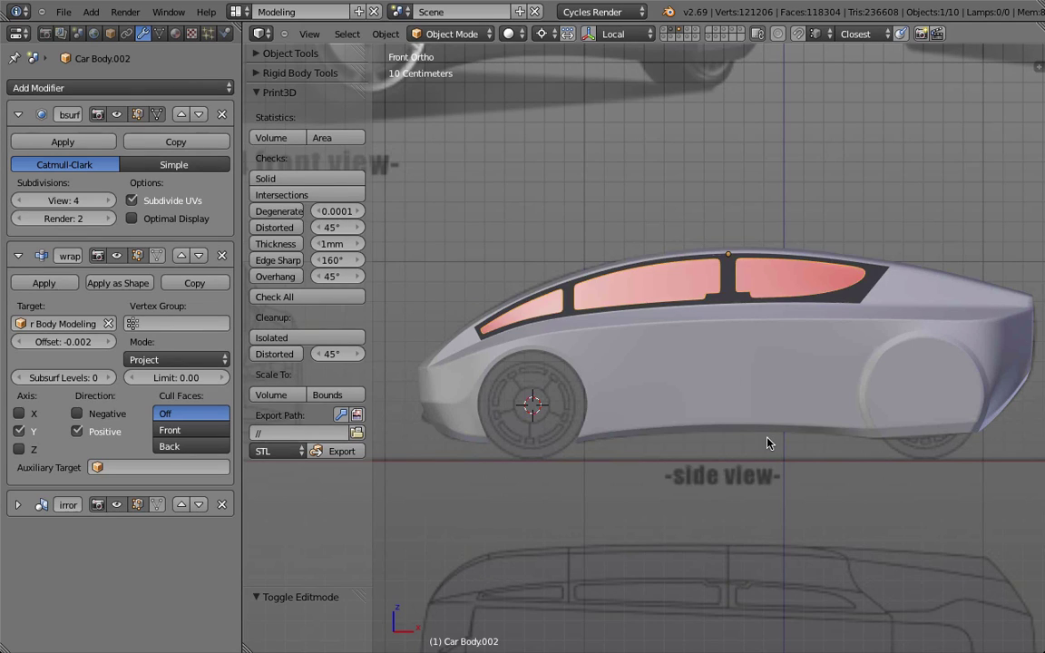
scroll(629, 373, up, 2)
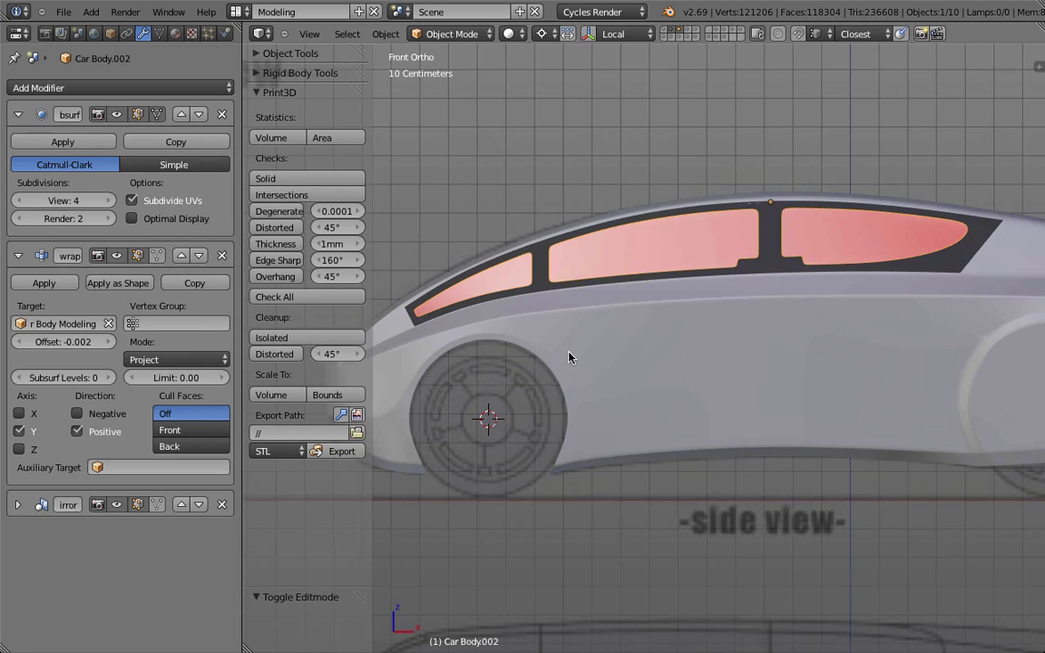
scroll(572, 354, up, 4)
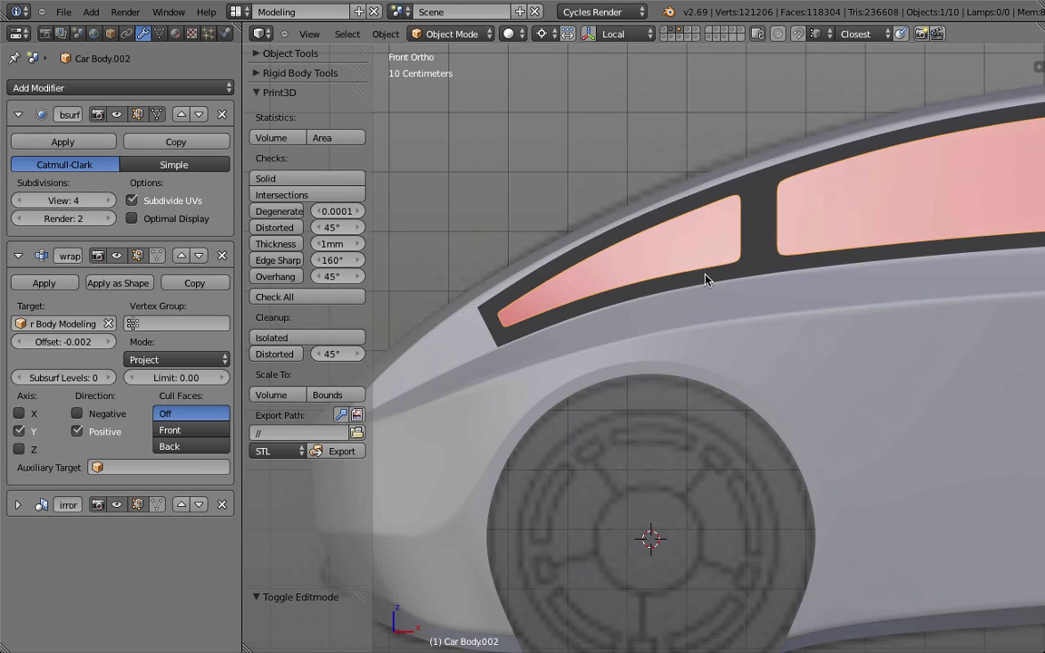
scroll(726, 392, down, 3)
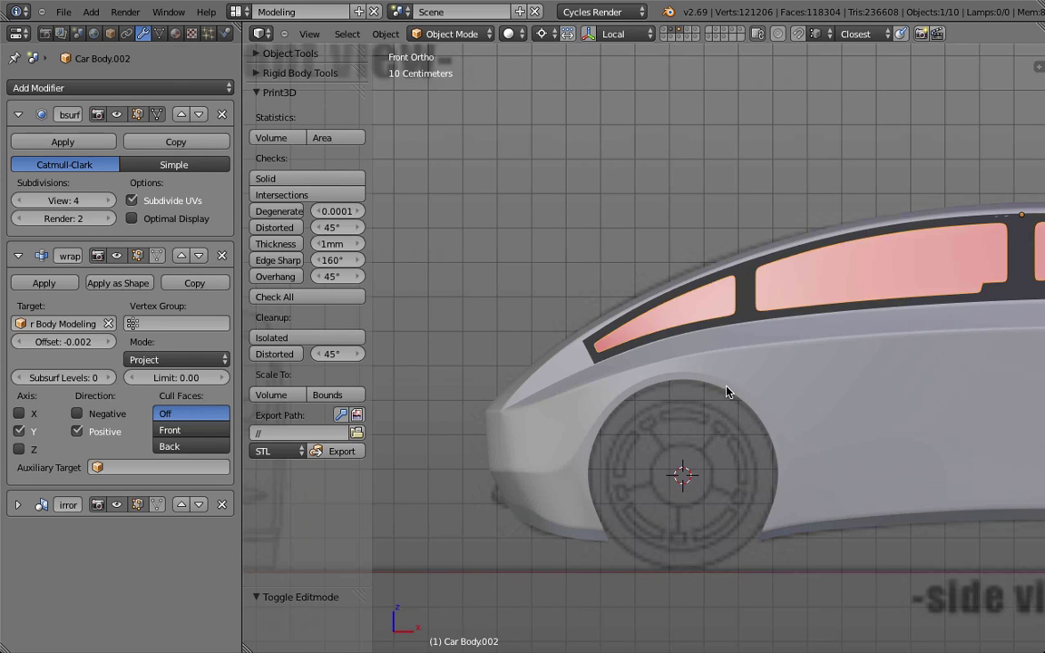
scroll(727, 392, down, 5)
scroll(718, 434, up, 3)
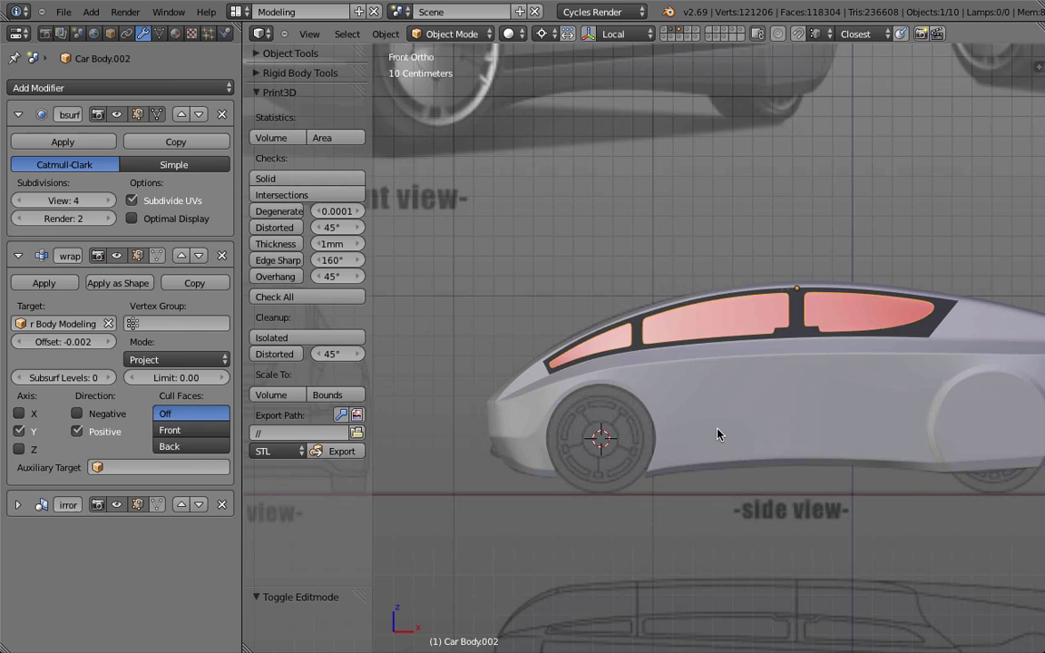
right_click(925, 337)
middle_drag(925, 335, 836, 372)
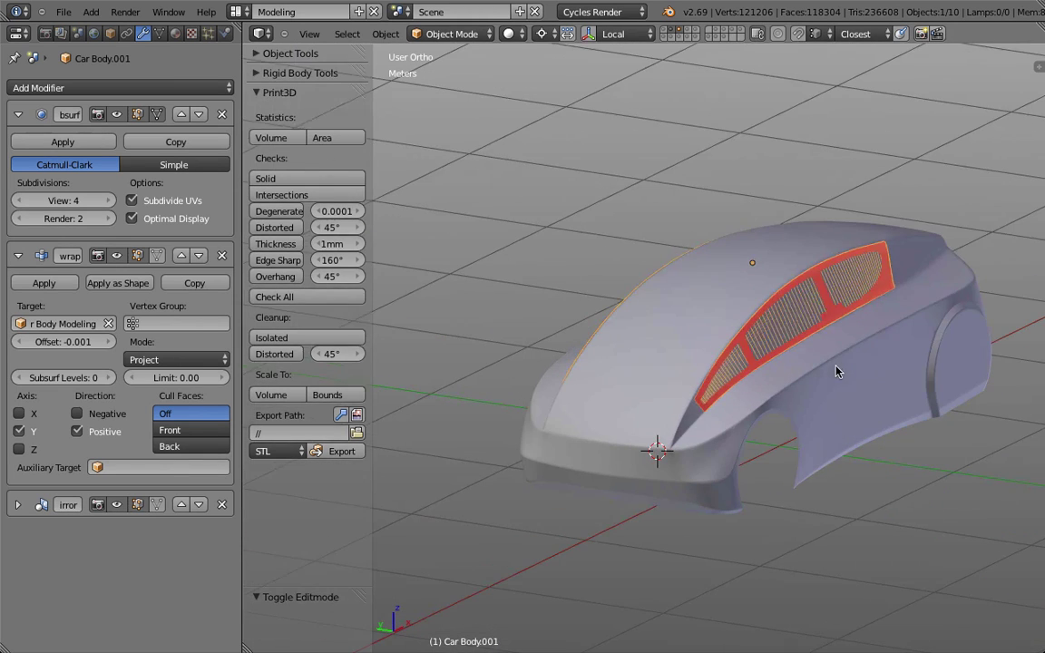
key(Tab)
key(Tab)
key(shift+d)
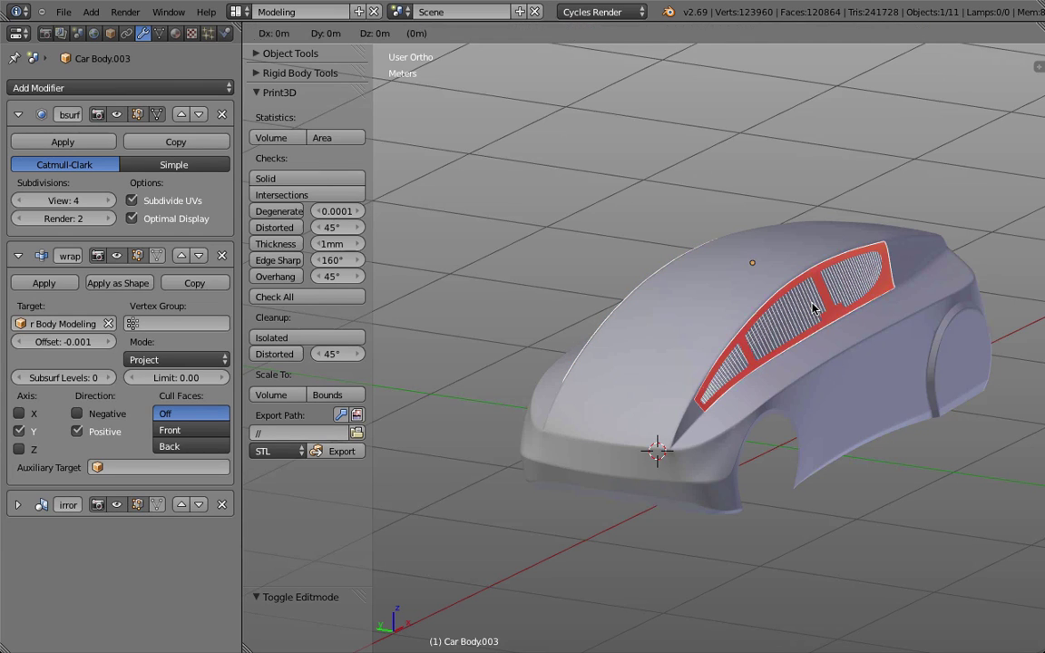
right_click(814, 309)
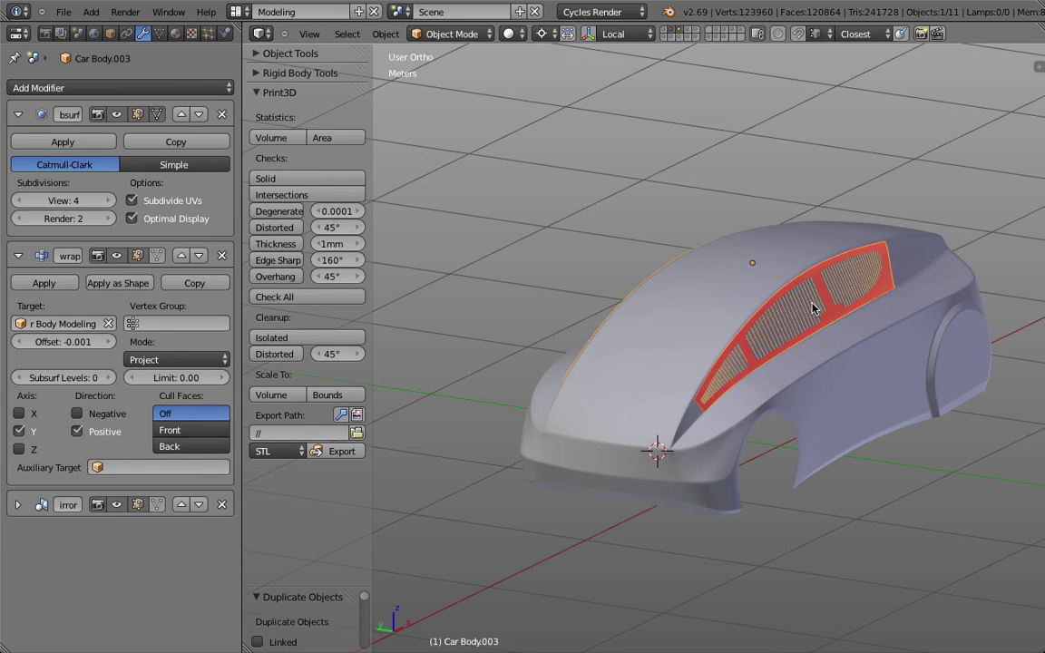
key(x)
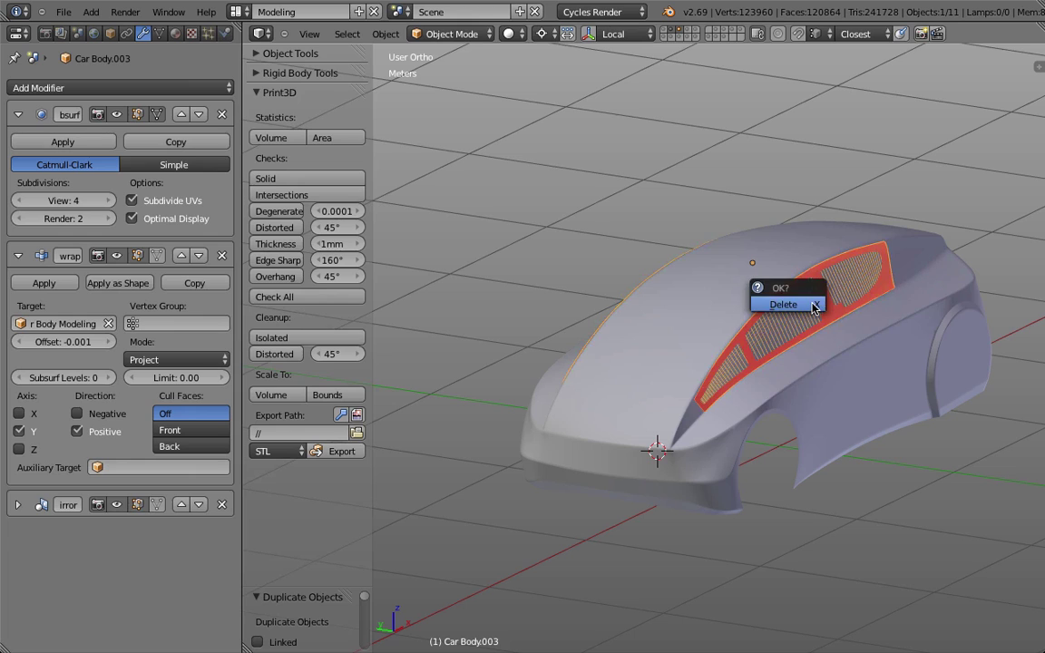
click(814, 309)
Open the car body mesh in Edit Mode and select the vertices around the side window opening.
right_click(808, 370)
key(Tab)
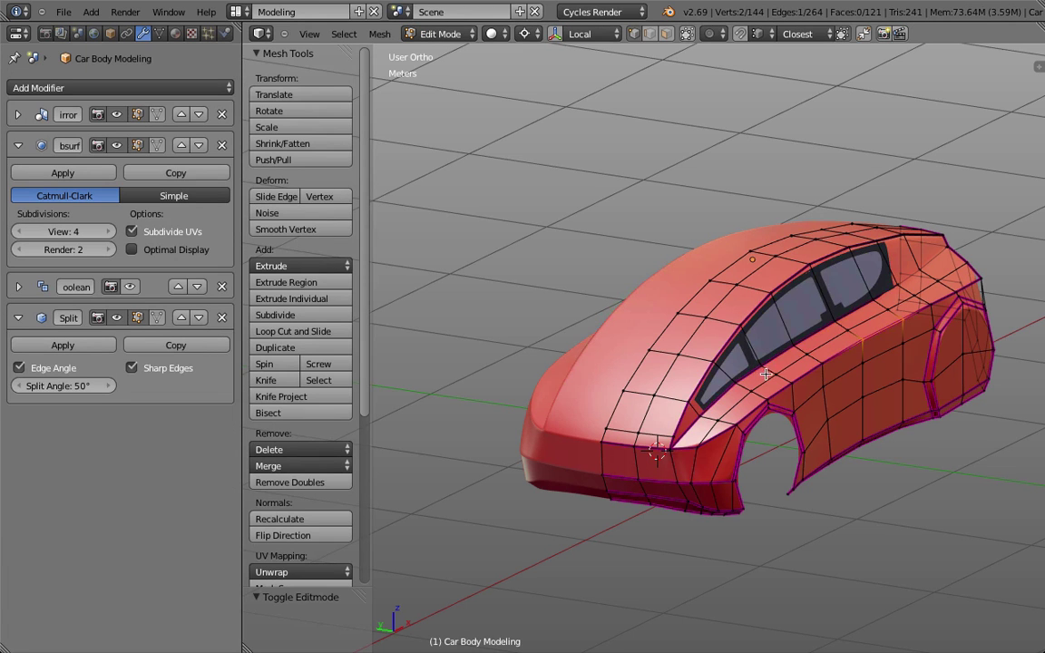
shift+right_click(724, 395)
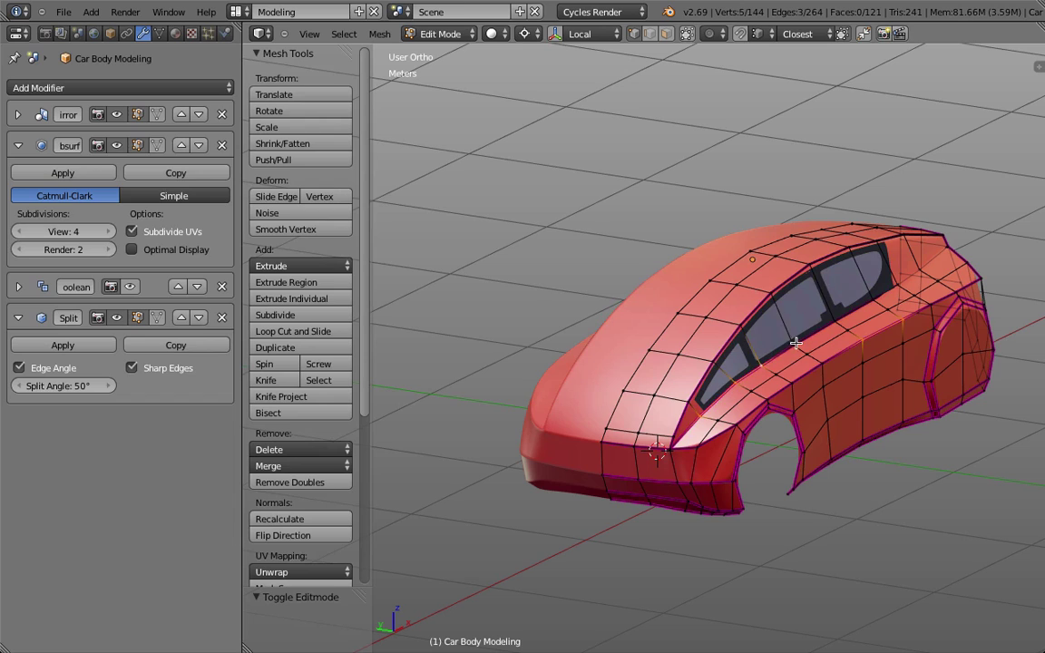
ctrl+right_click(886, 289)
shift+right_click(895, 286)
shift+right_click(876, 241)
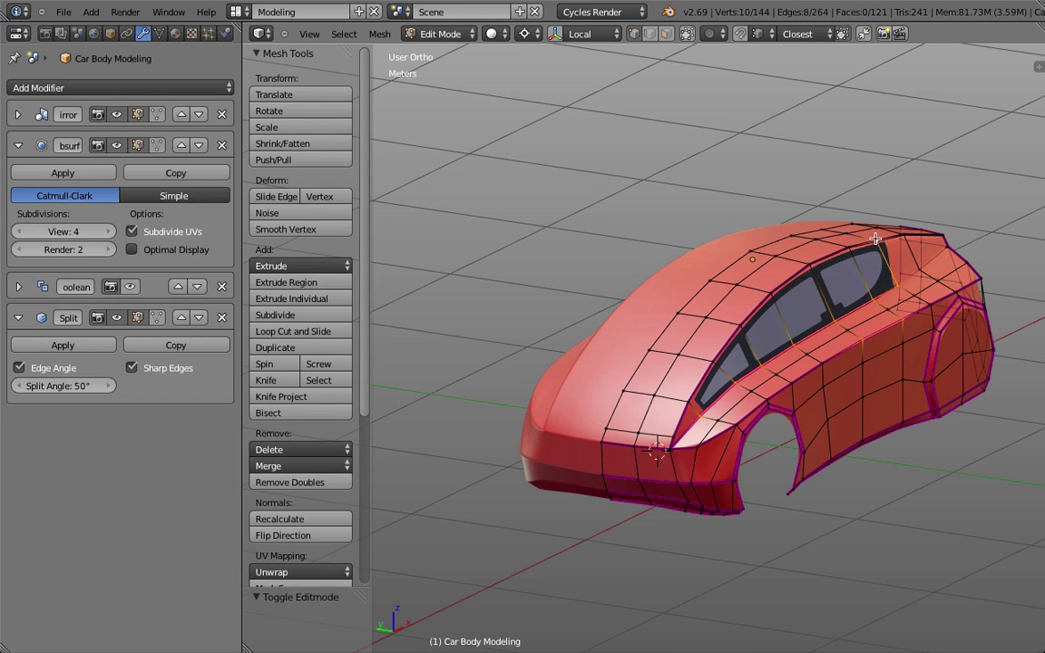
shift+right_click(846, 246)
shift+right_click(812, 261)
shift+right_click(769, 290)
shift+right_click(744, 323)
shift+right_click(716, 354)
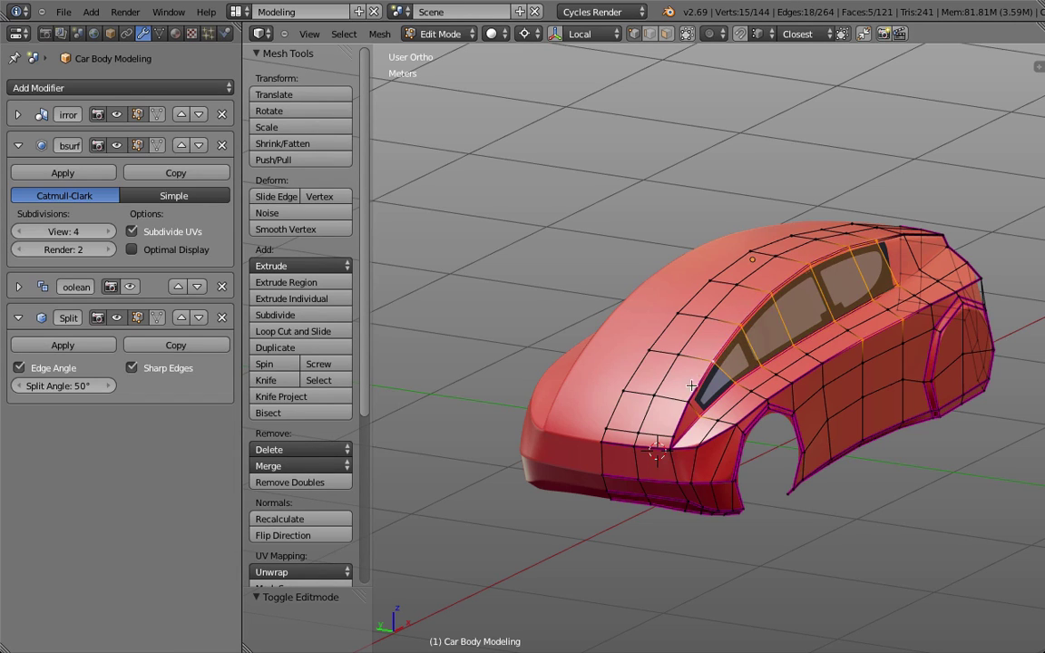
Select only the two edge loops that border the side window opening above and below.
click(648, 35)
alt+right_click(683, 421)
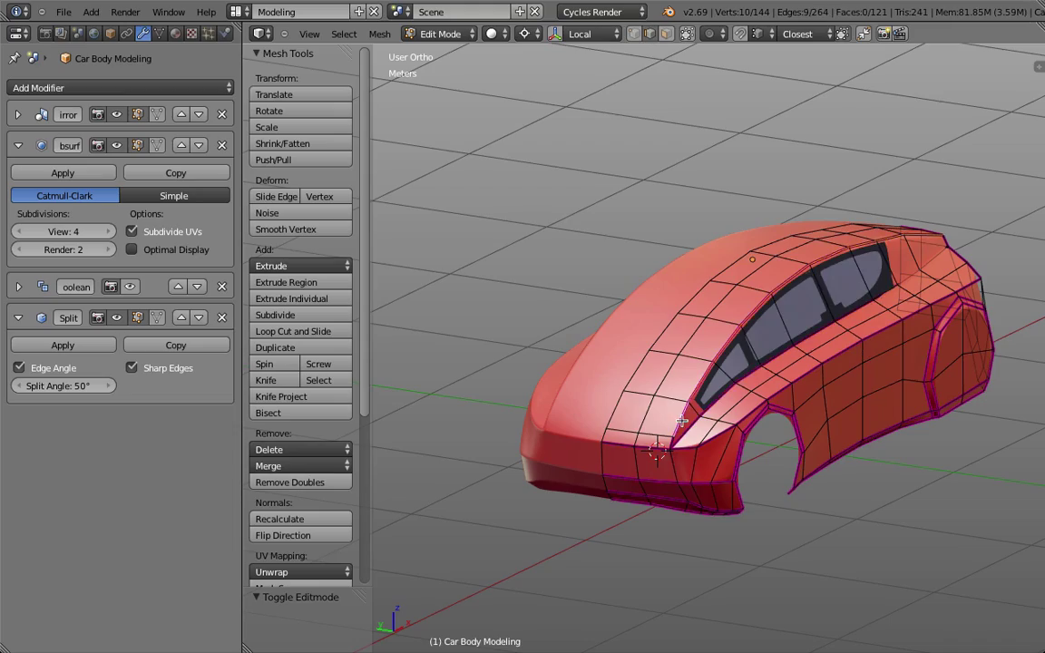
alt+shift+right_click(717, 404)
key(z)
mouse_move(851, 390)
middle_down()
mouse_move(749, 392)
mouse_move(818, 375)
mouse_move(805, 363)
mouse_move(702, 373)
mouse_move(604, 340)
middle_up()
key(z)
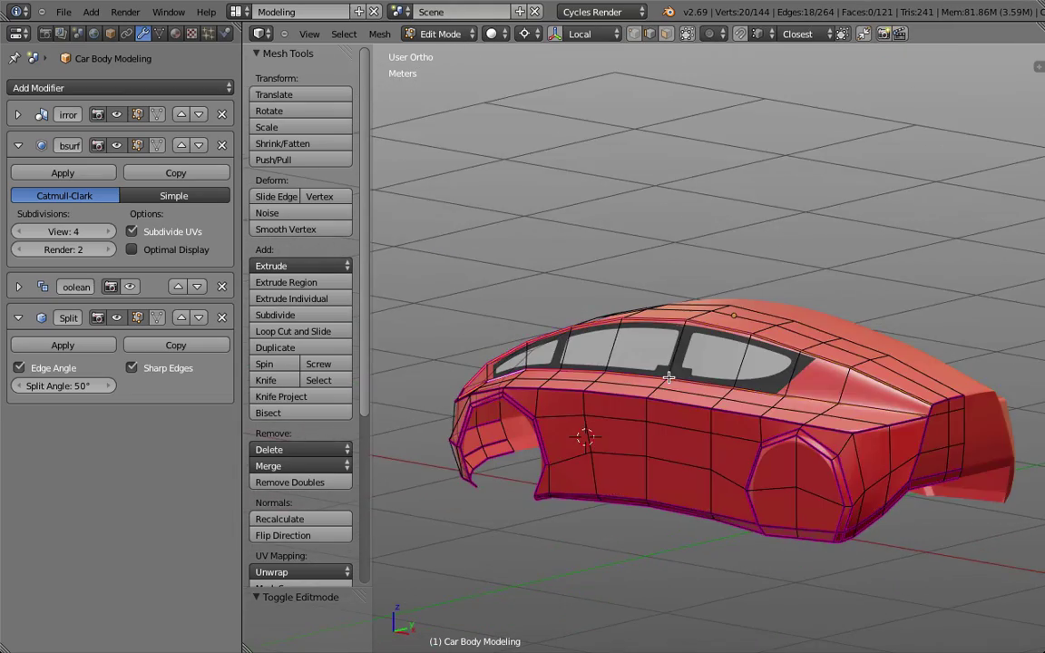
key(KP_3)
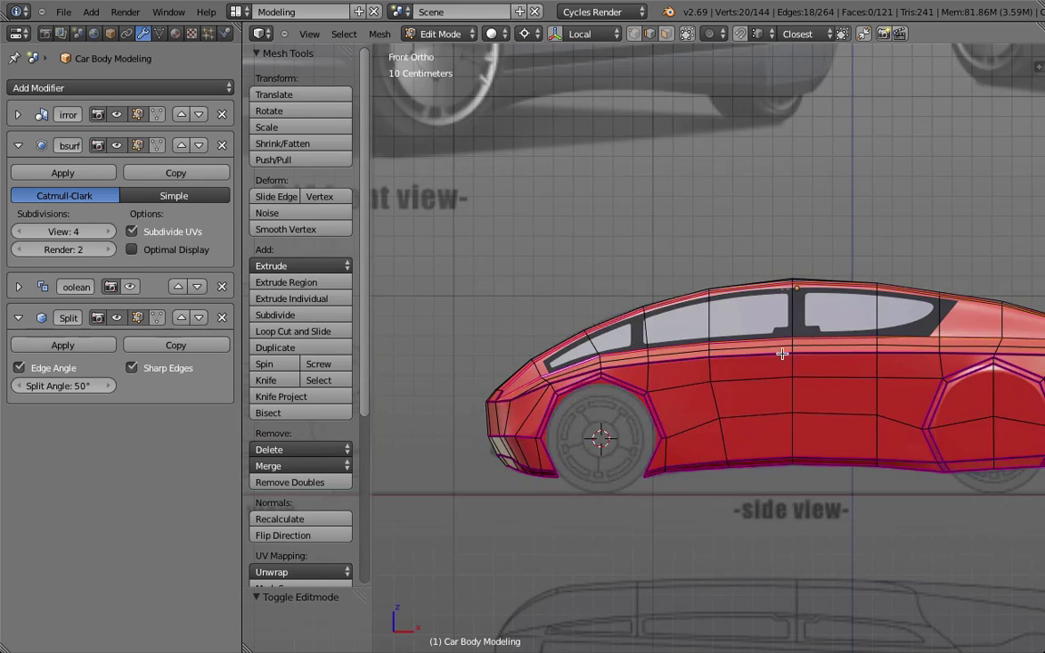
middle_drag(833, 392, 897, 387)
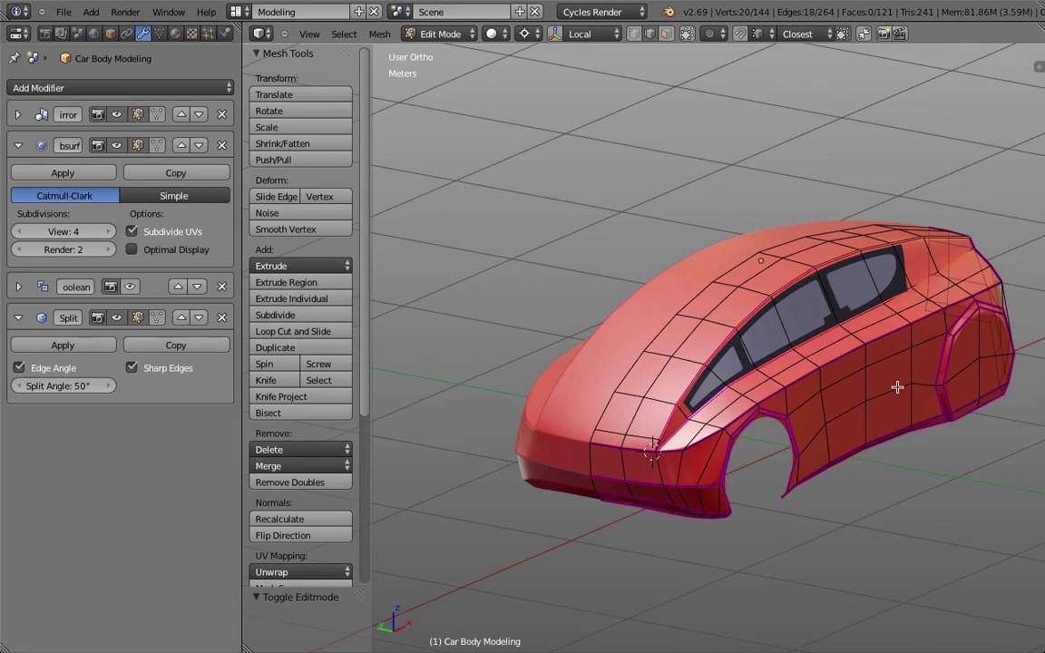
Duplicate the selected window edge loops in place, separate them into their own object, and return to Object Mode.
key(e)
click(898, 388)
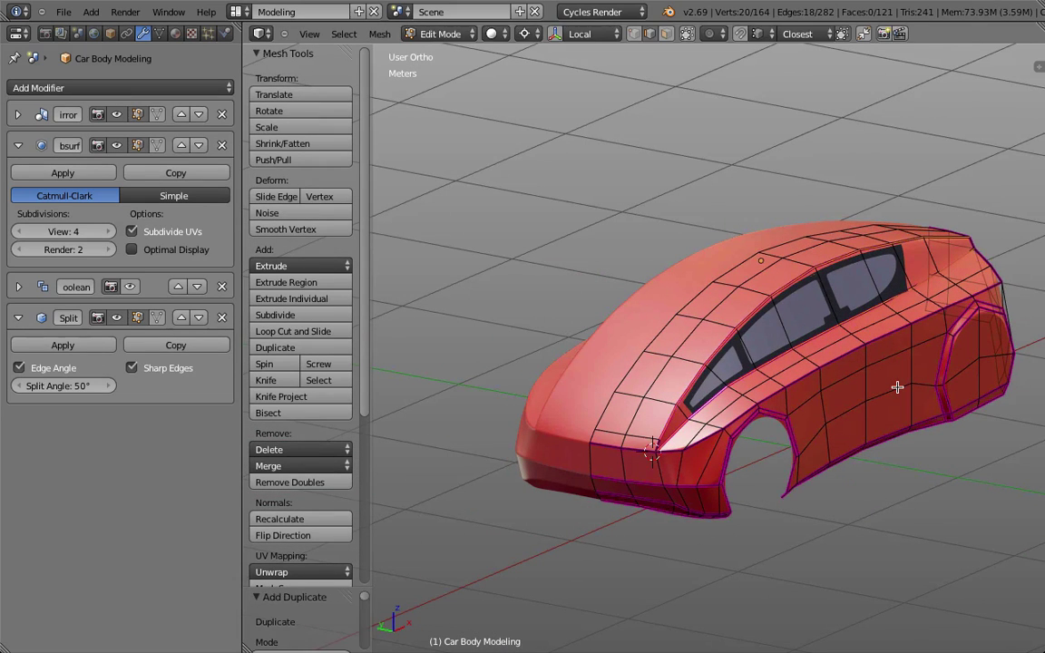
key(p)
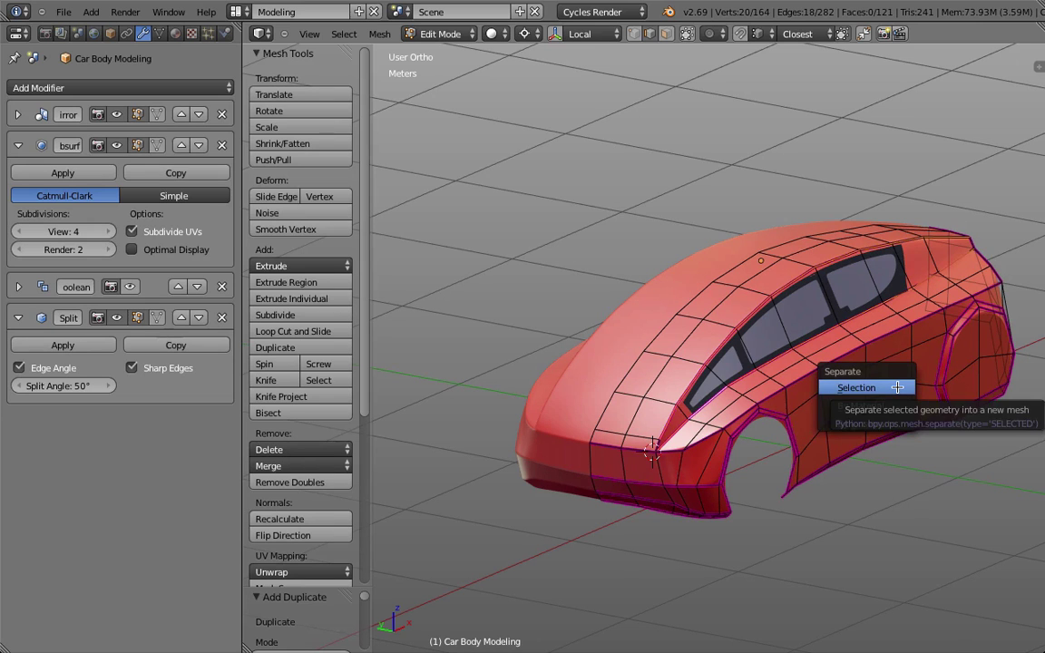
click(897, 388)
key(Tab)
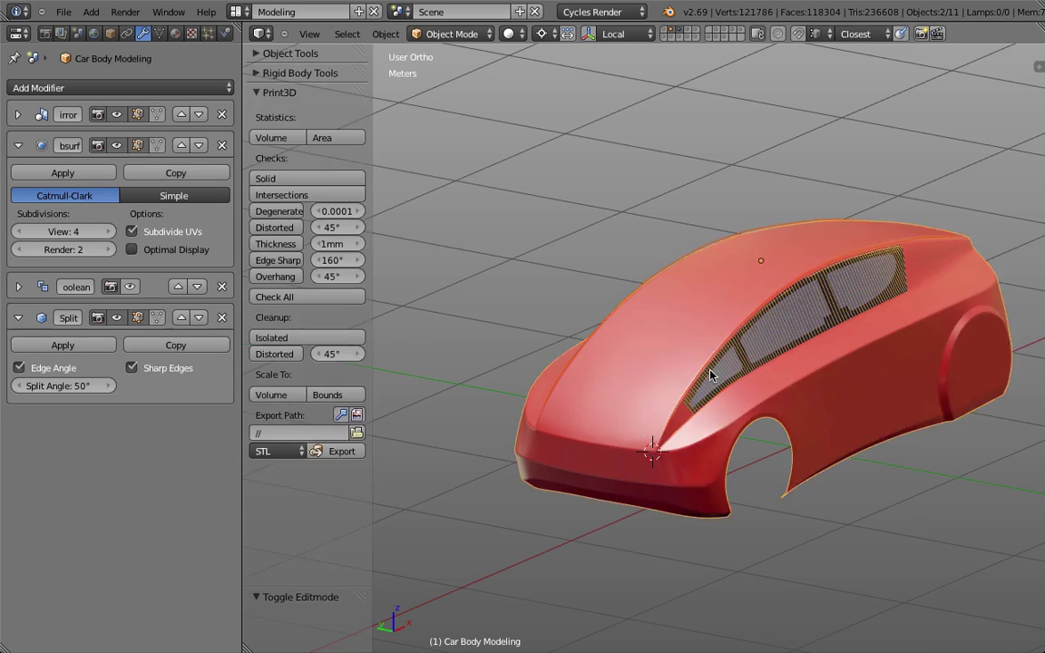
Turn on Optimal Display for the car body's subdivision and hide the body, leaving the windows and separated edge loops.
key(z)
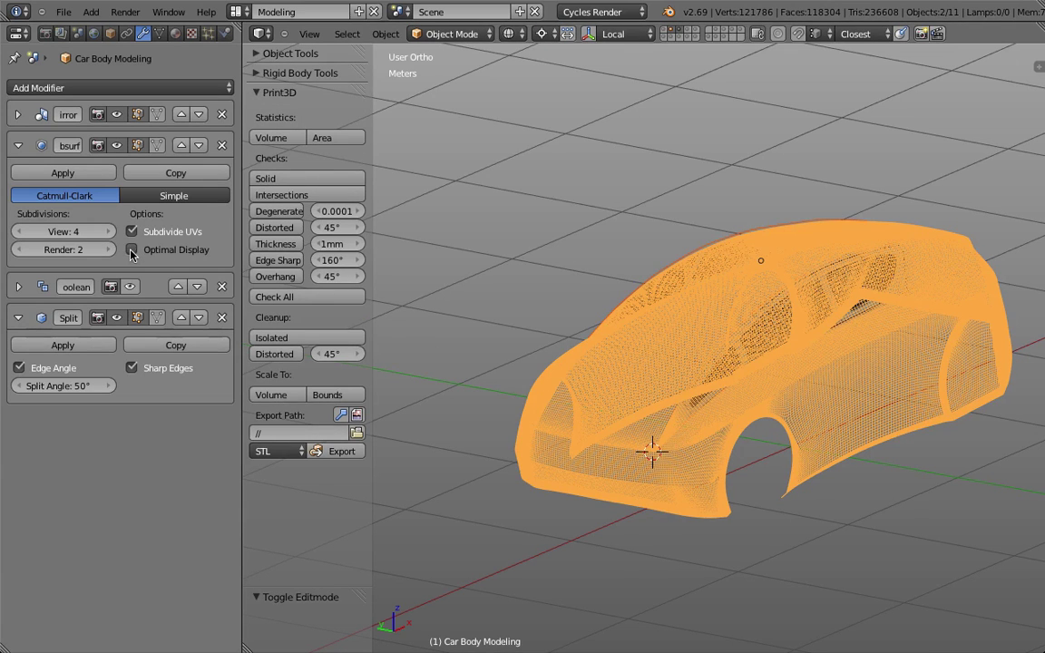
click(132, 251)
right_click(687, 430)
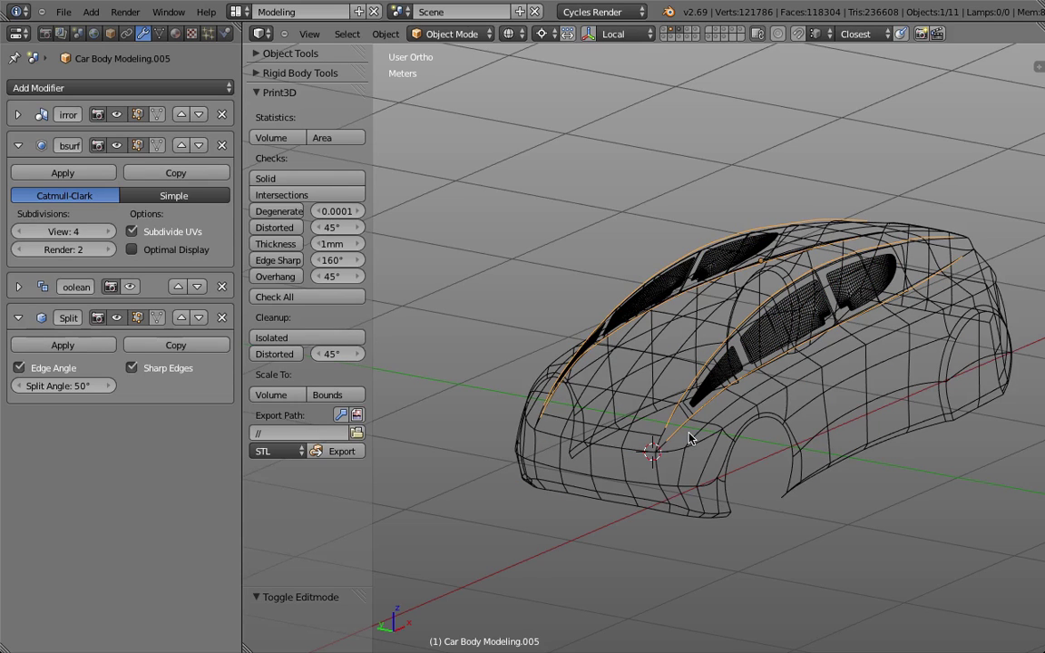
right_click(630, 443)
key(h)
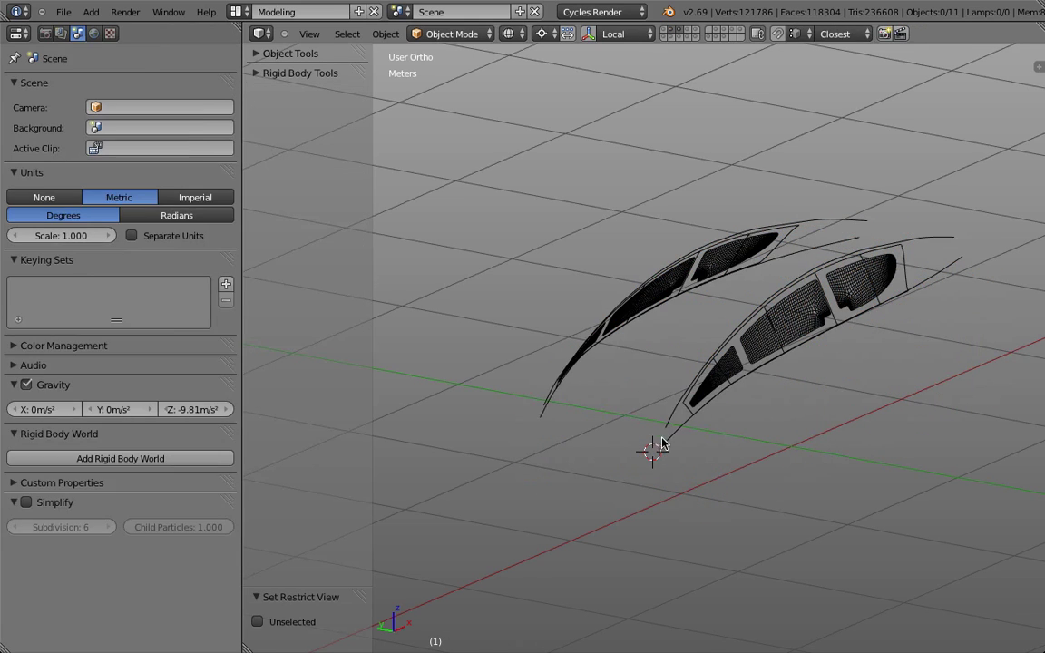
Set the mean crease to 0 on all edges of the separated window edge loops.
right_click(663, 440)
key(z)
key(KP_1)
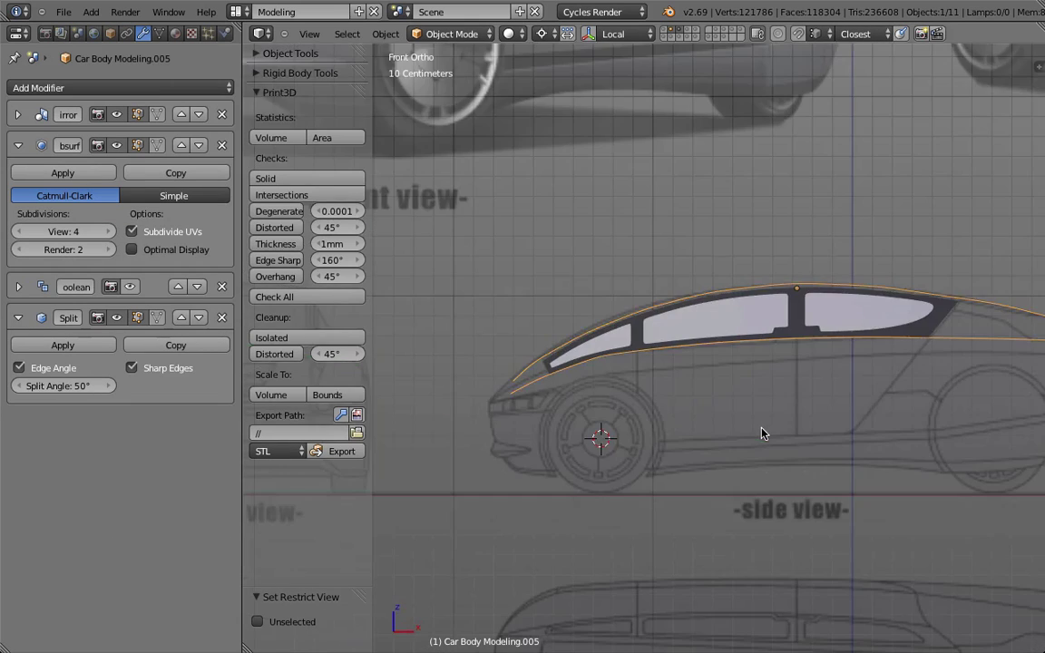
scroll(698, 420, down, 3)
key(Tab)
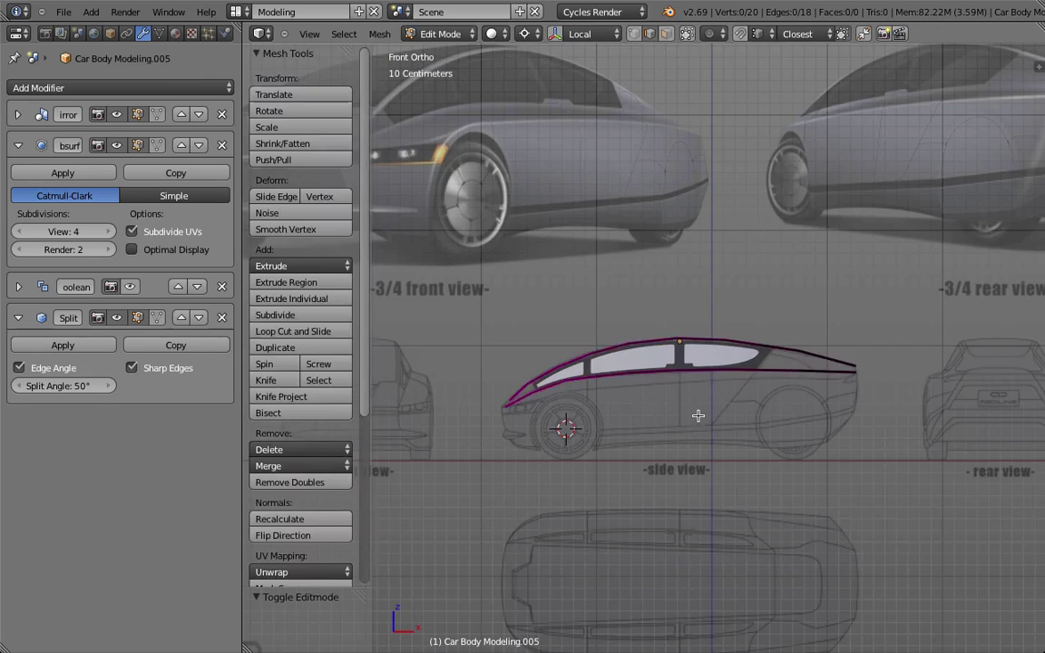
key(a)
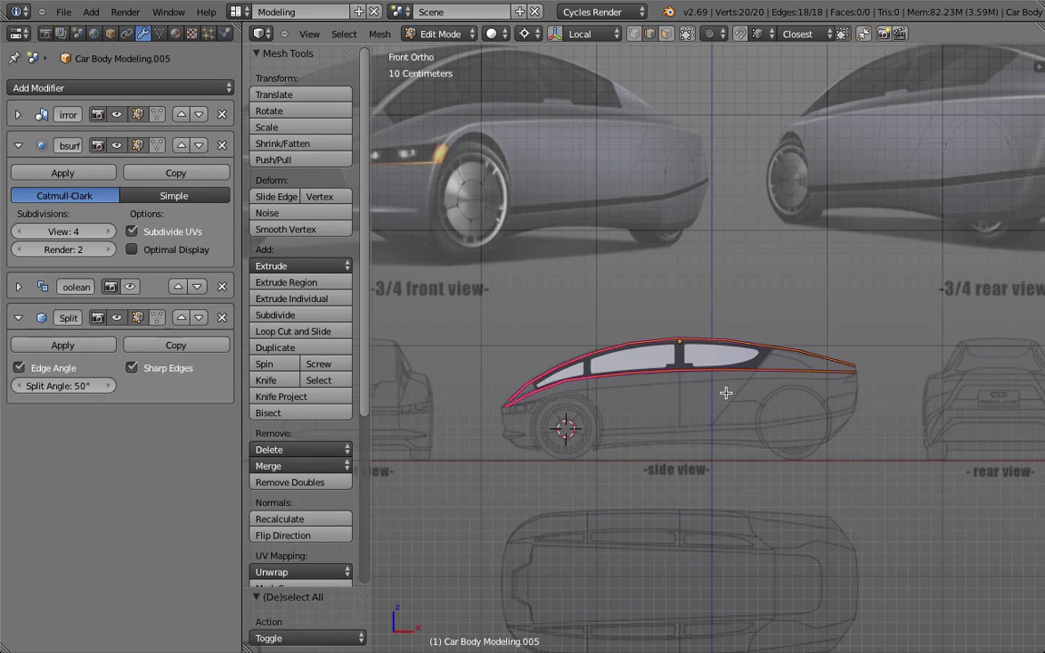
key(n)
drag(950, 164, 821, 145)
scroll(730, 312, up, 3)
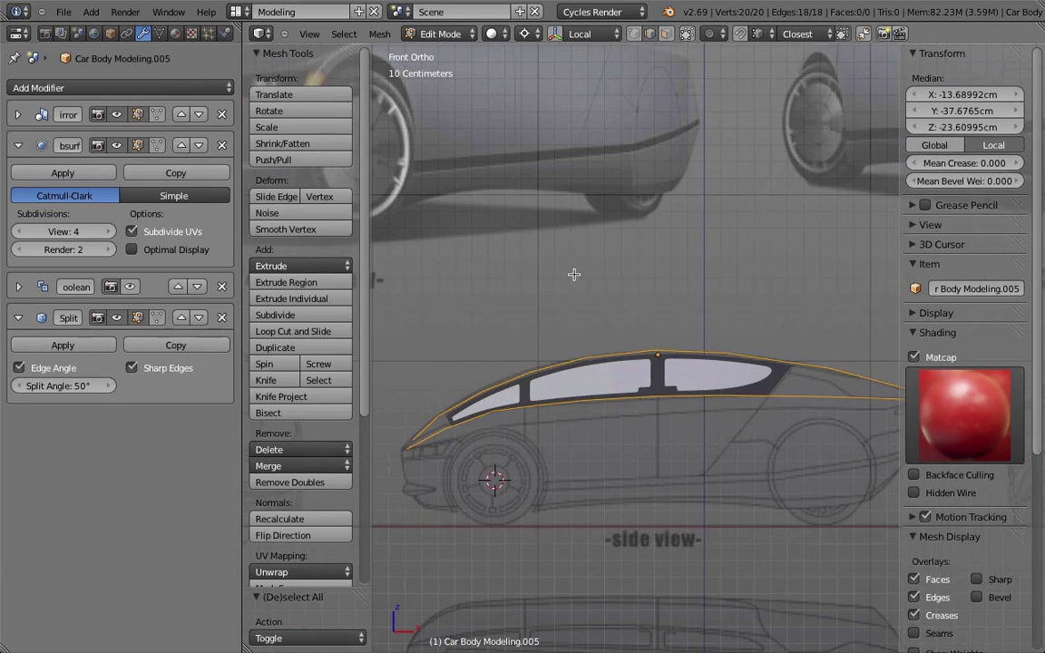
key(Tab)
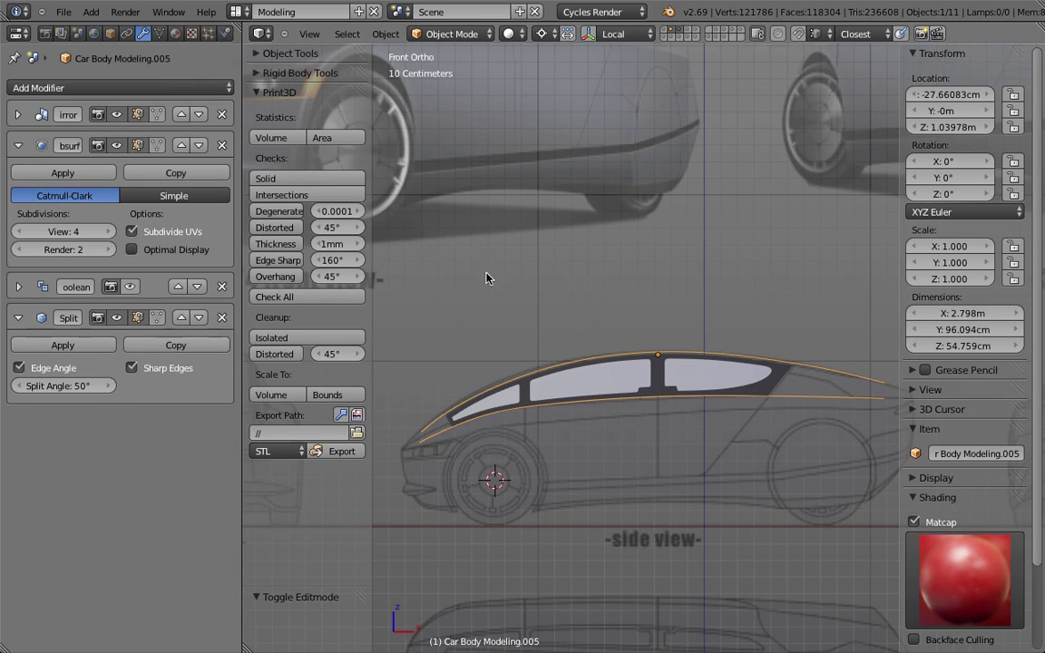
Maximize the 3D view without its side panels and compare the smoothed edge curves with the window frame outline.
key(ctrl+Up)
key(n)
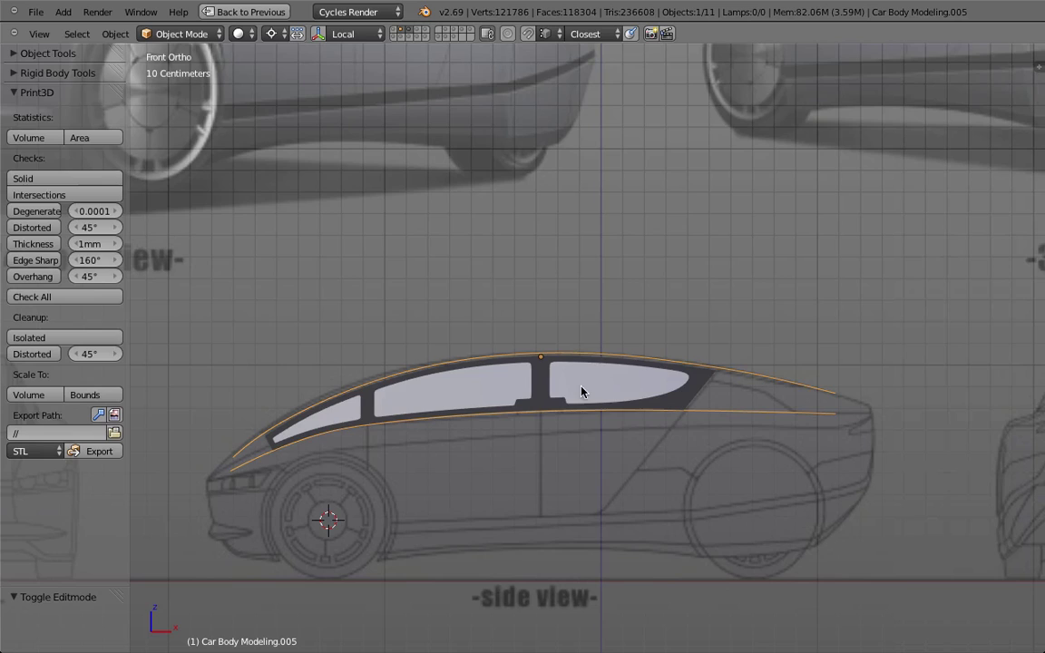
shift+middle_drag(581, 385, 653, 351)
key(t)
scroll(603, 361, up, 2)
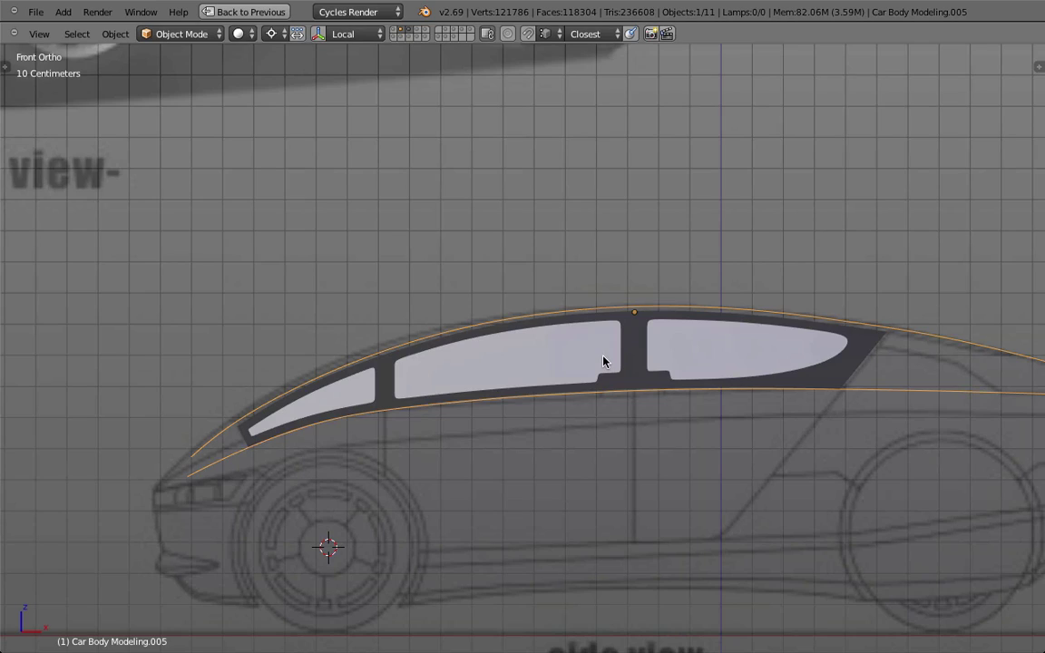
scroll(601, 361, down, 5)
middle_drag(595, 357, 700, 368)
Open the edge curves in Edit Mode, show the transform manipulator, and set the pivot point to Bounding Box Center.
key(Tab)
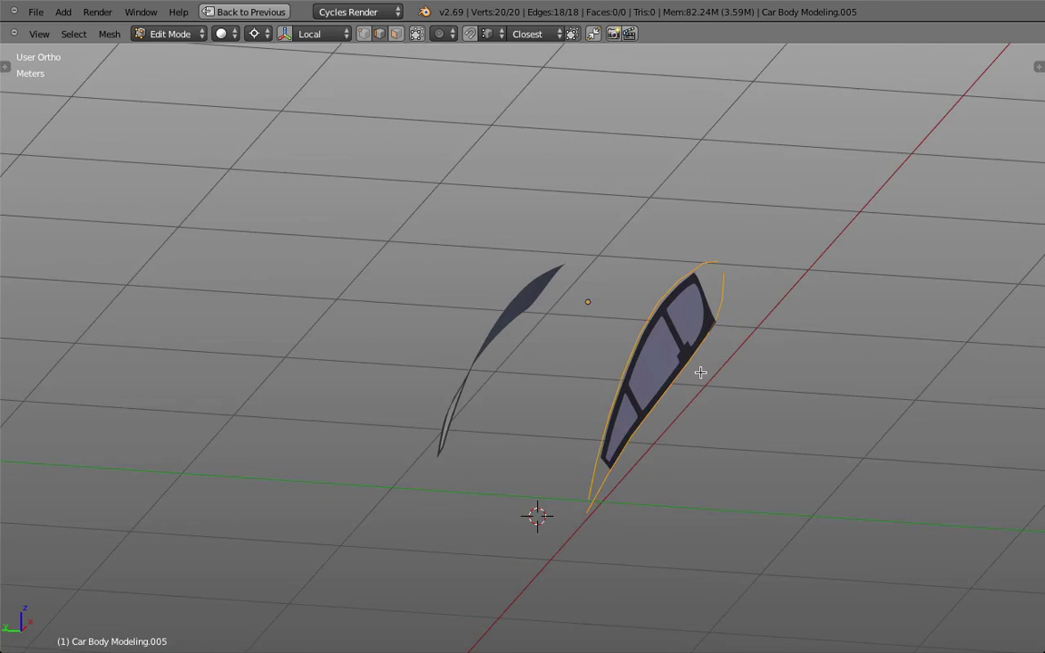
click(285, 34)
click(254, 34)
click(300, 49)
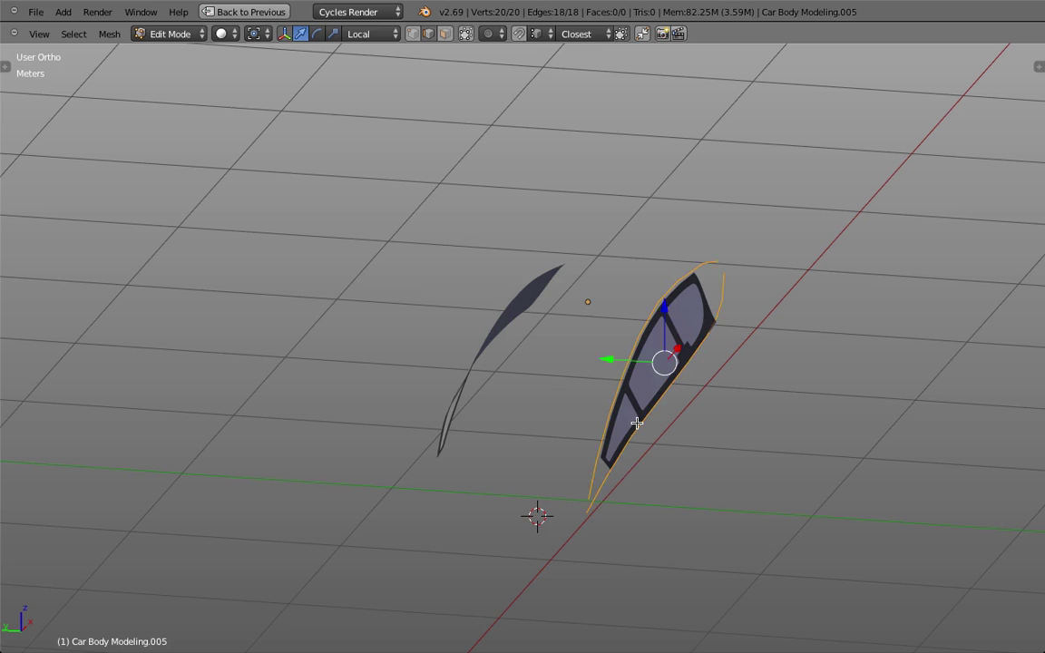
Flatten the window edge curves by scaling them to 0 along Y, and move them outward along Y beyond the window.
key(s)
key(y)
key(0)
key(Return)
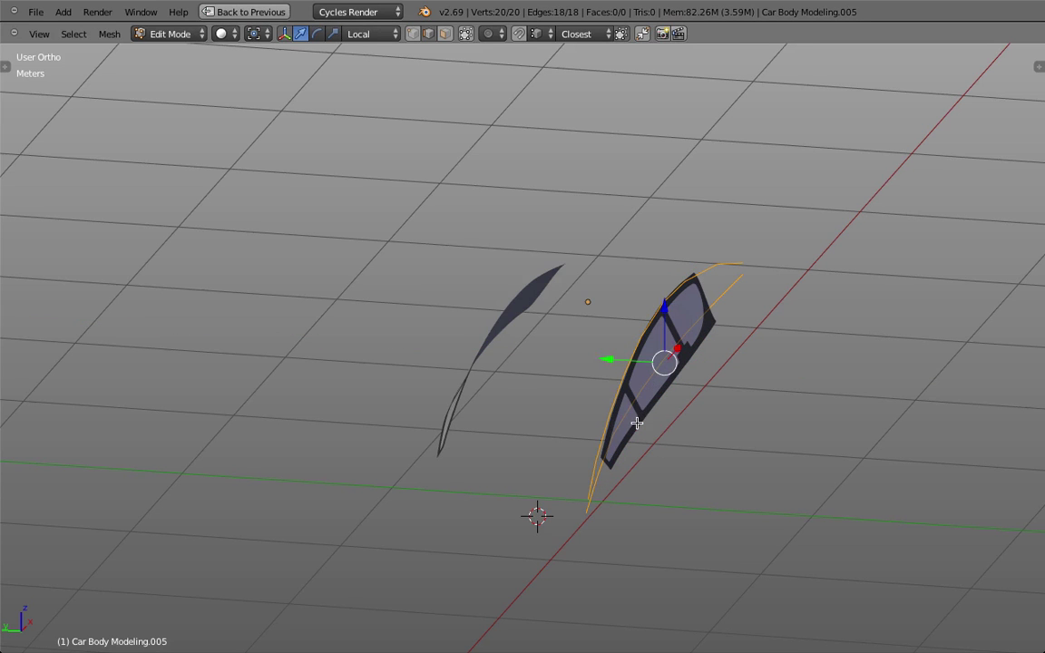
key(g)
key(y)
click(672, 369)
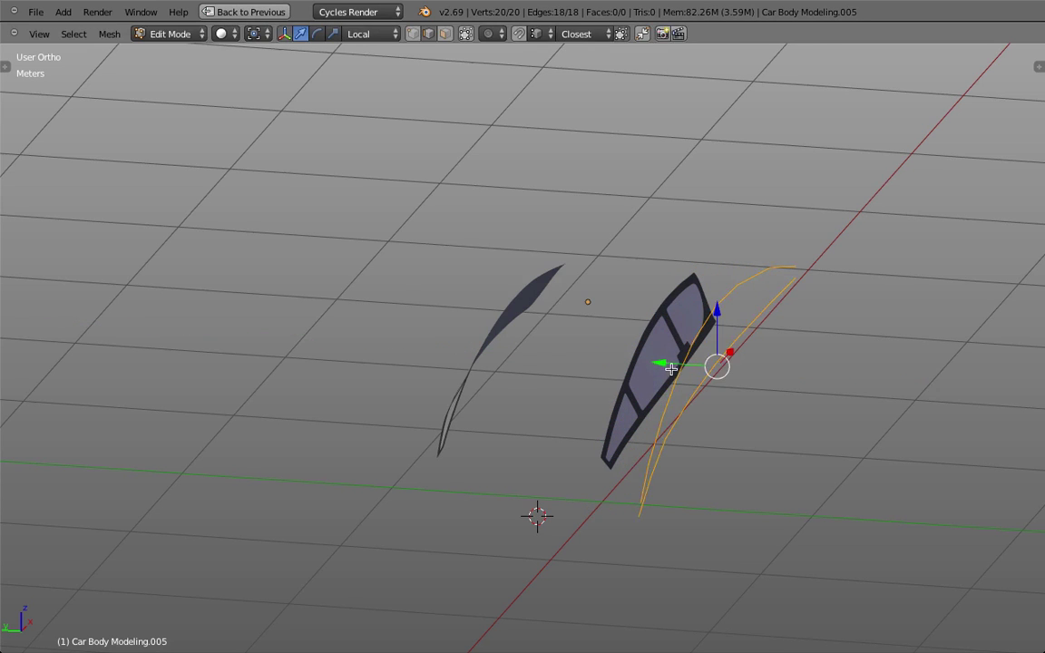
Check the flattened curves from above in Object Mode and snap the 3D cursor to the curve object's origin.
key(Tab)
middle_drag(742, 389, 416, 432)
key(KP_7)
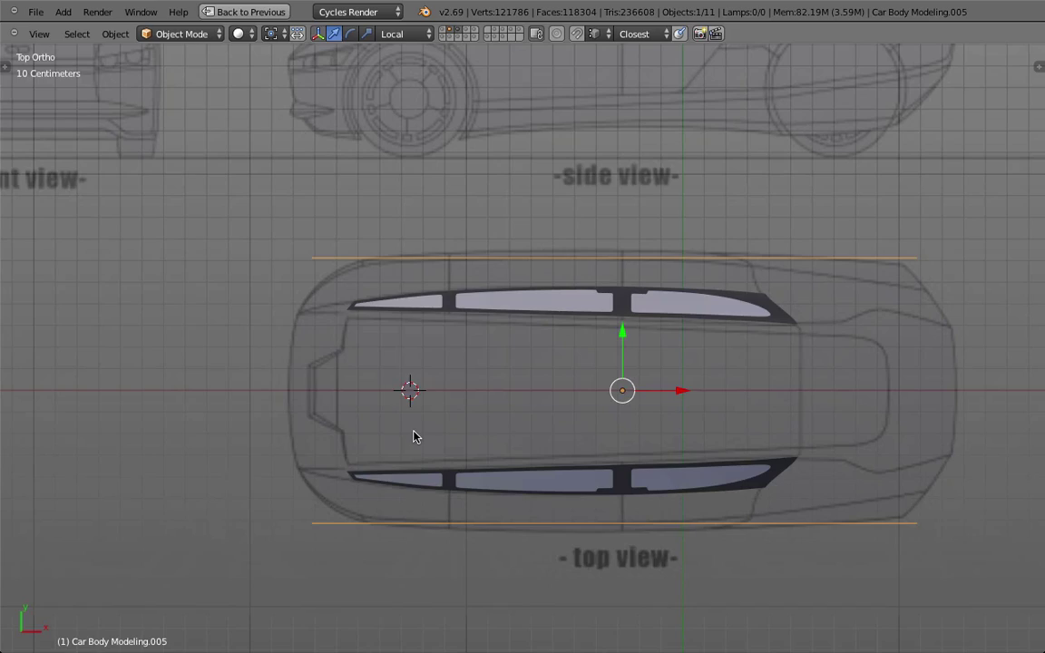
key(shift+s)
click(415, 432)
Extrude all the flattened curve edges in place without offset, and duplicate the selected edges in place.
key(Tab)
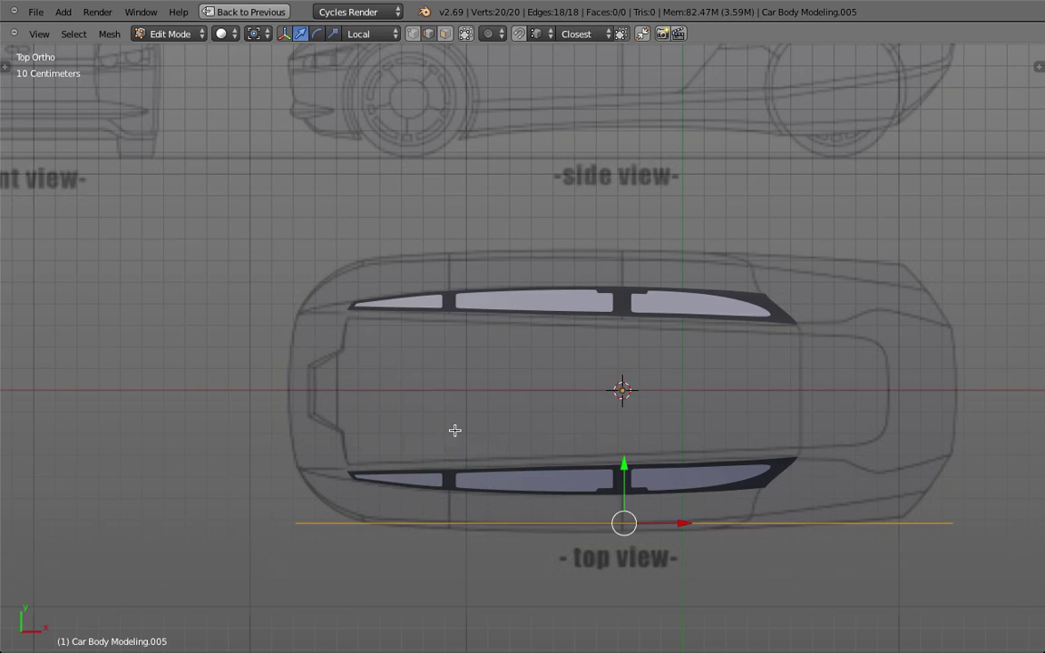
middle_drag(454, 430, 537, 405)
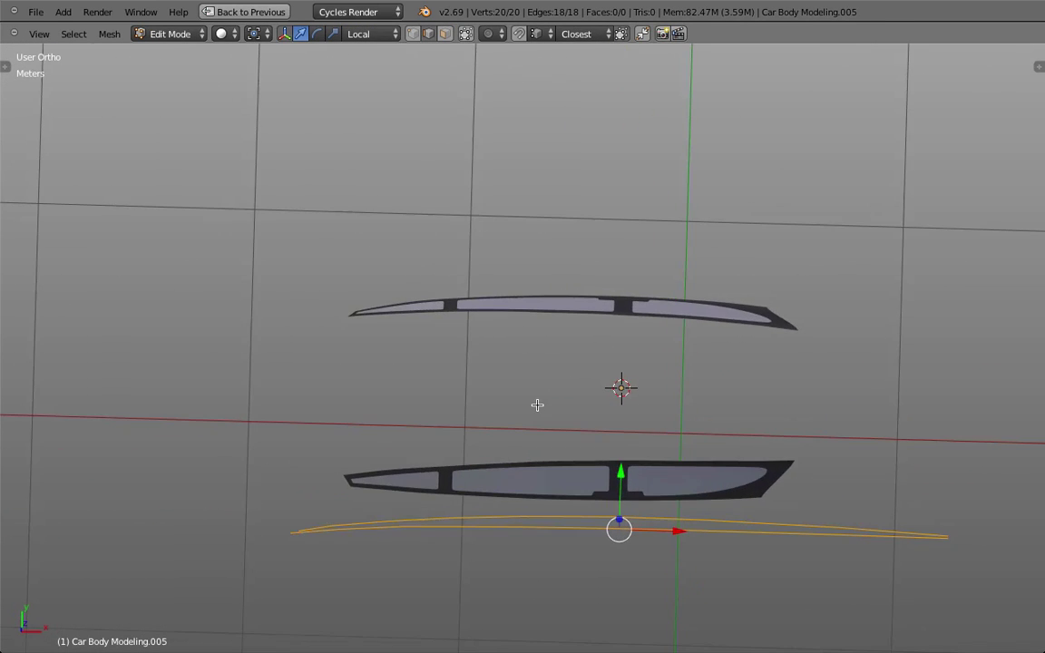
key(e)
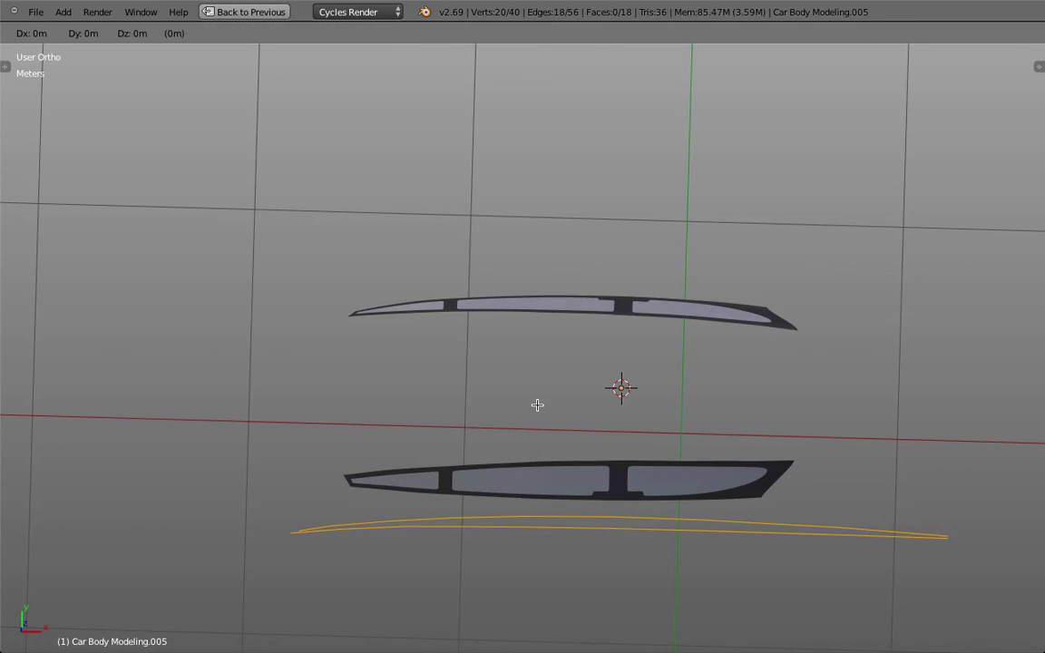
right_click(537, 405)
key(shift+d)
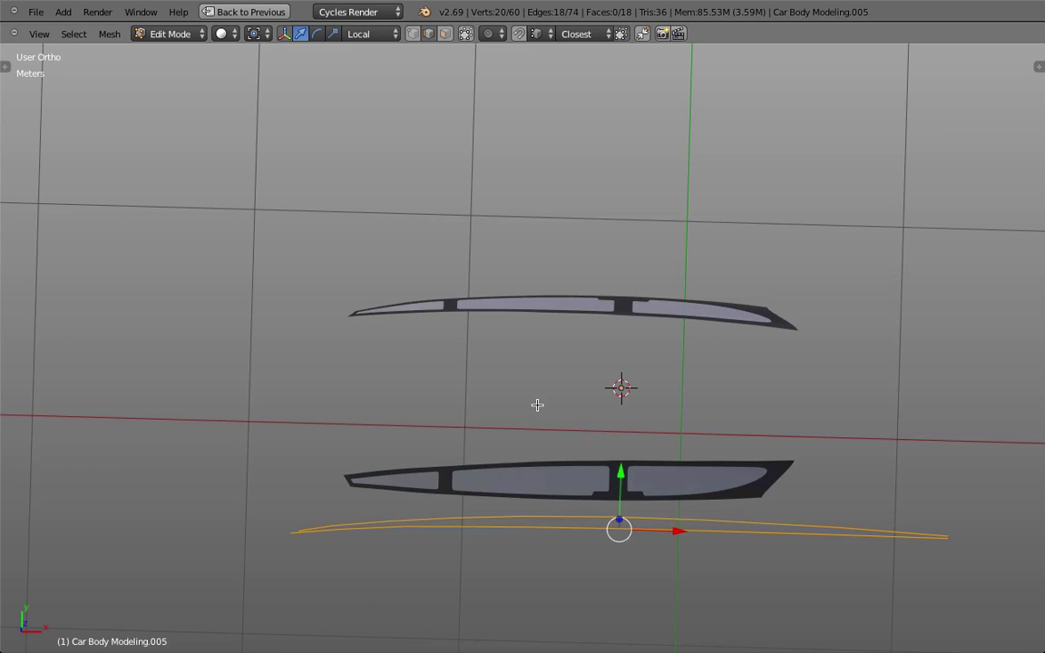
Scale the duplicated curve edges to 0 along the Y axis.
key(s)
key(y)
key(0)
key(Return)
key(s)
key(y)
right_click(537, 405)
Undo the duplication and the extrusion of the flattened window curve edges.
middle_drag(450, 243, 490, 347)
right_click(413, 404)
key(g)
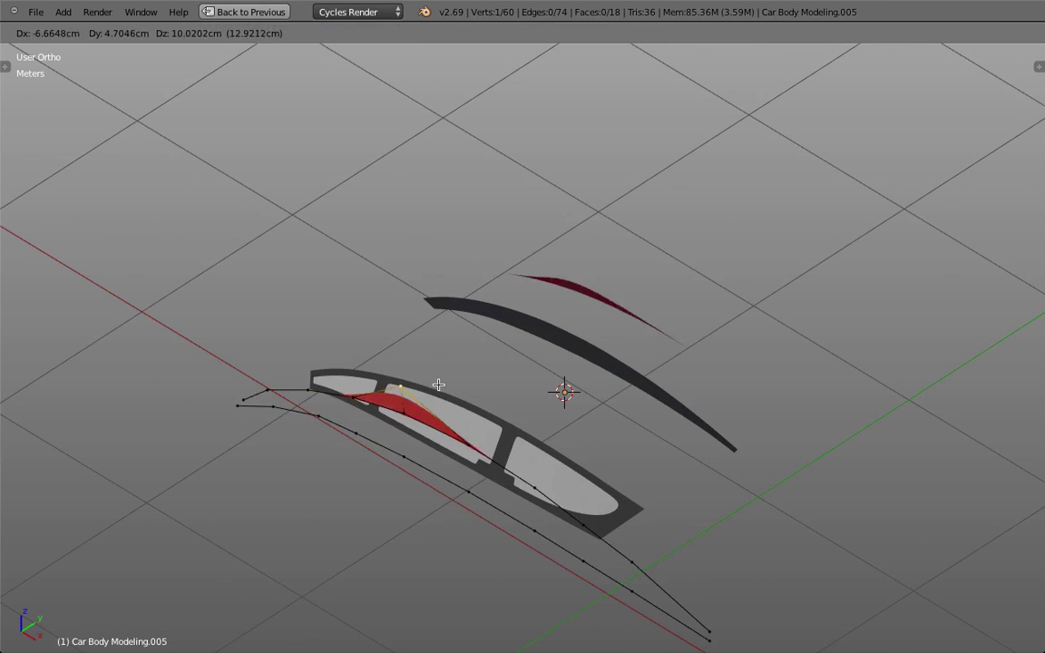
right_click(440, 384)
key(ctrl+z)
key(ctrl+z)
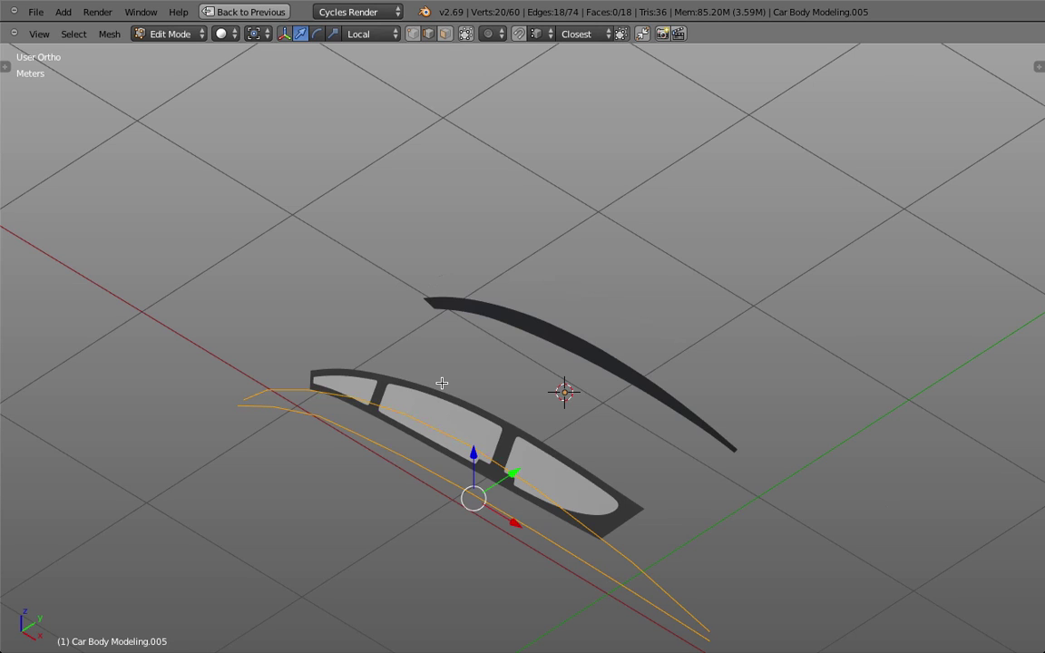
key(ctrl+z)
right_click(435, 413)
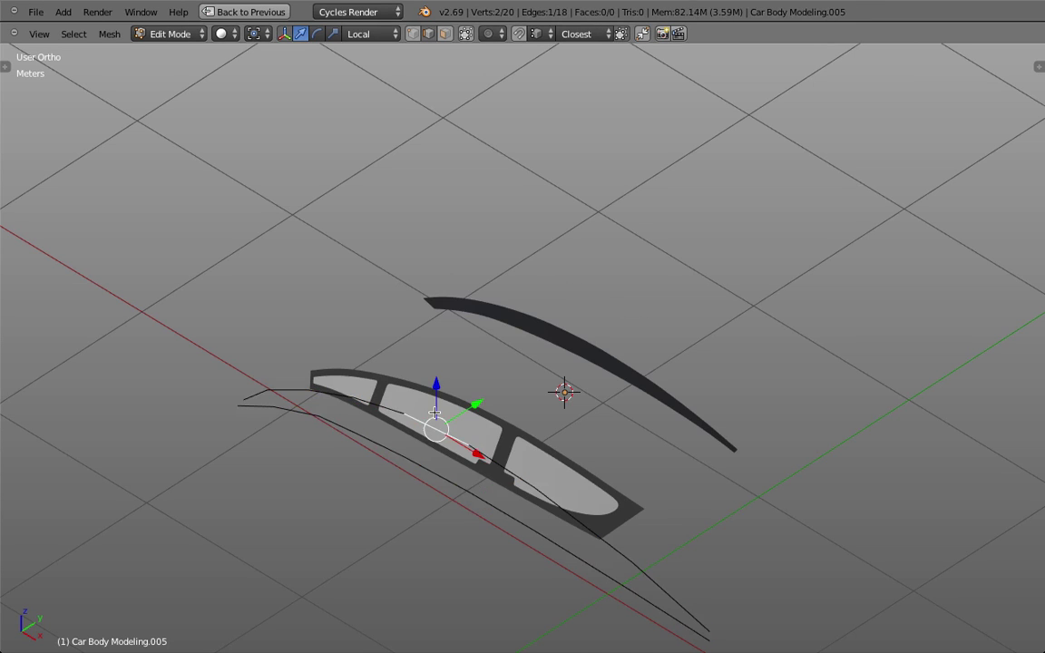
key(g)
key(Escape)
Select all the flattened curves in vertex select mode and set the pivot point to 3D Cursor.
key(a)
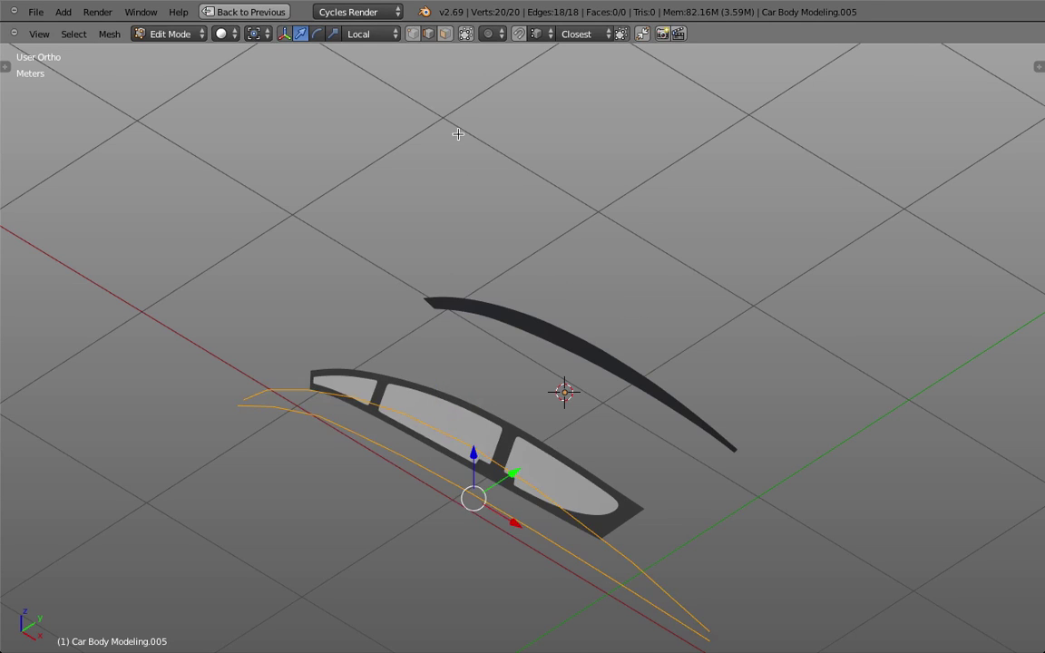
click(414, 34)
key(ctrl+comma)
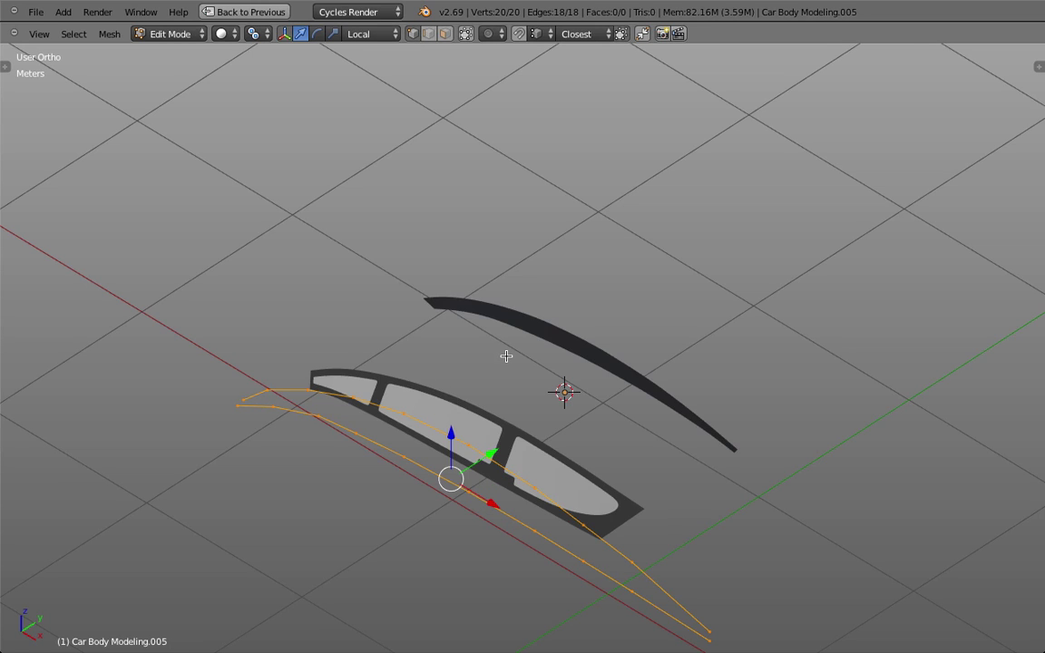
key(period)
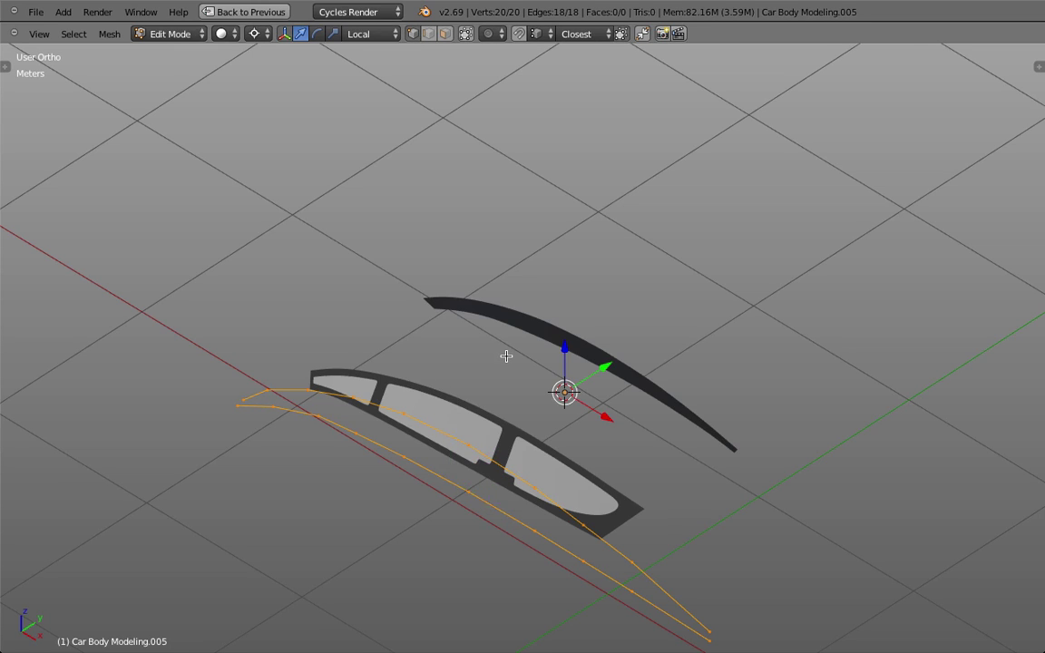
click(256, 33)
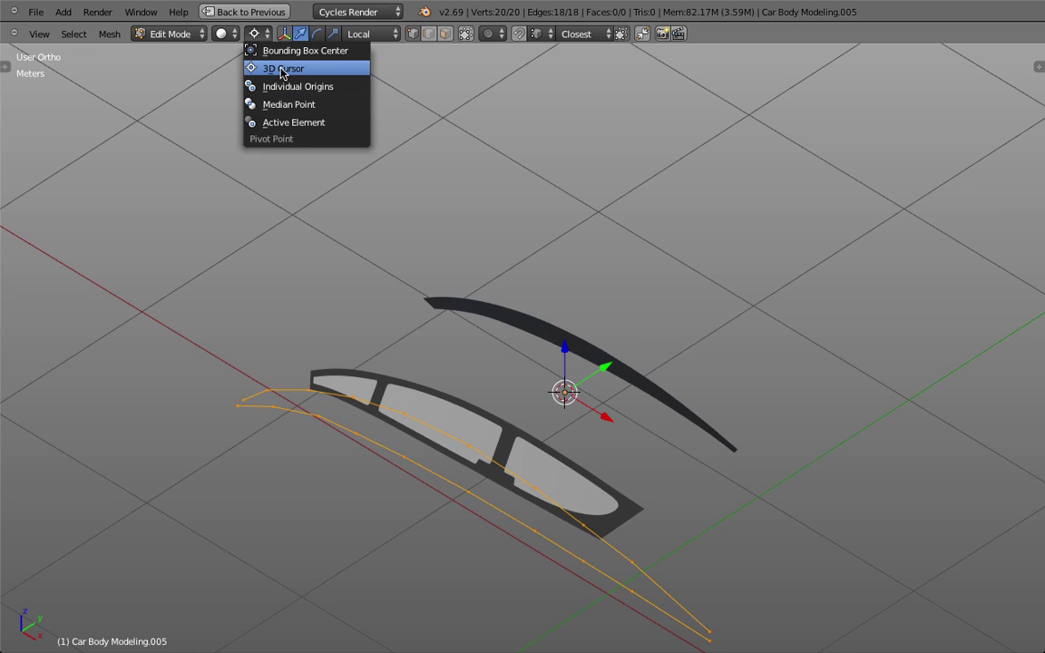
click(285, 70)
Extrude the curve edges, scale the extruded edges to 0 along Y about the 3D cursor, and return to Object Mode.
middle_drag(567, 353, 613, 396)
key(e)
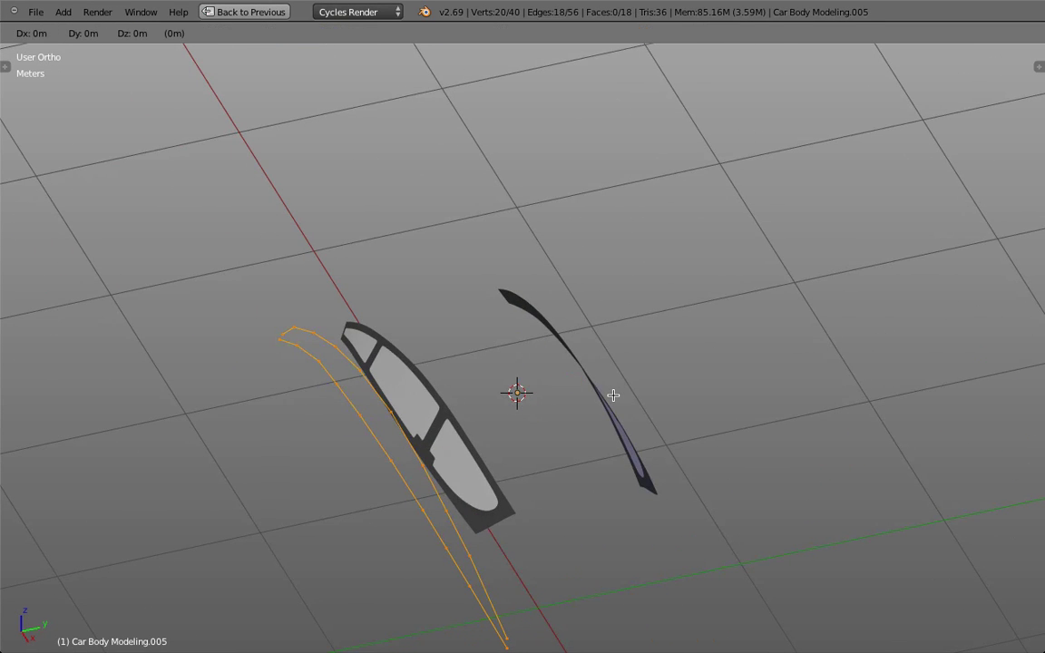
key(s)
key(y)
key(0)
key(Return)
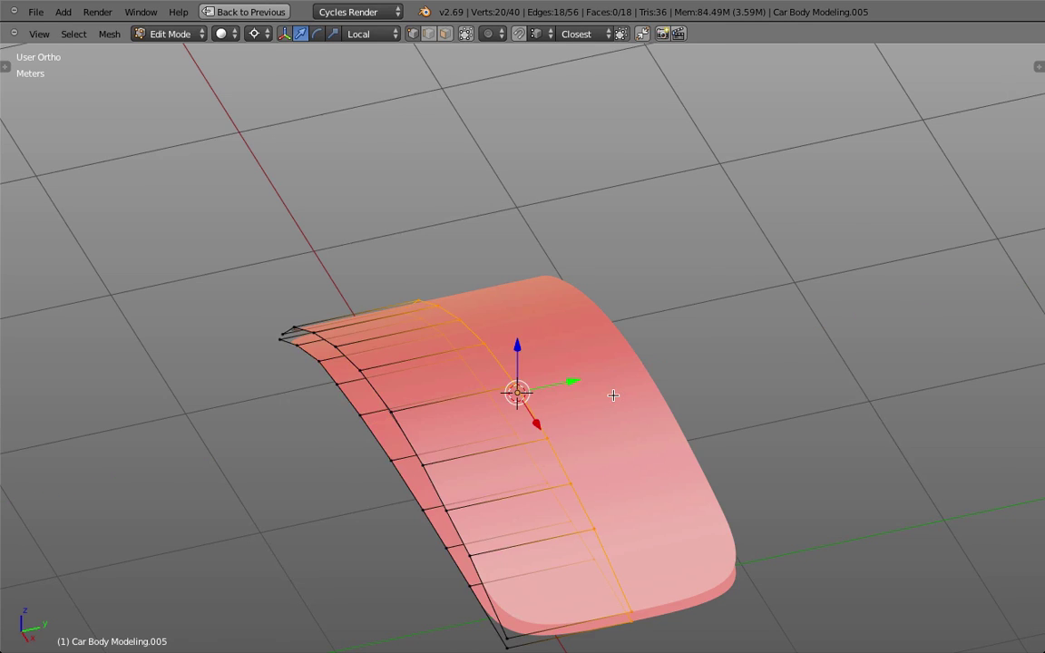
middle_drag(614, 396, 568, 331)
key(Tab)
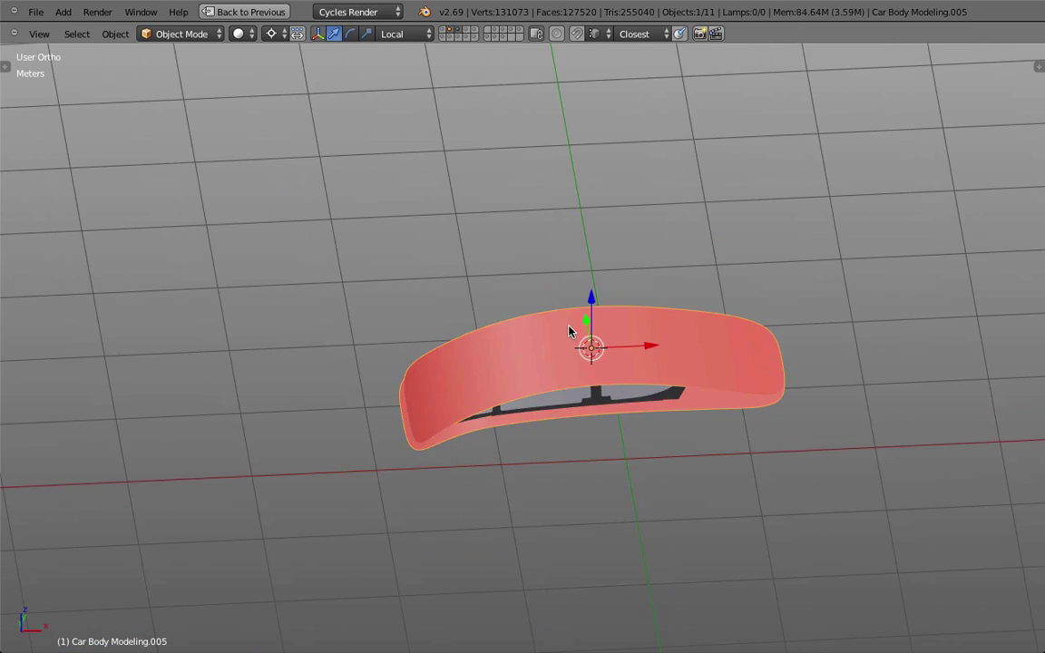
Unhide all the car parts and check the extruded surfaces against the side-view drawing and the car body.
key(KP_1)
key(z)
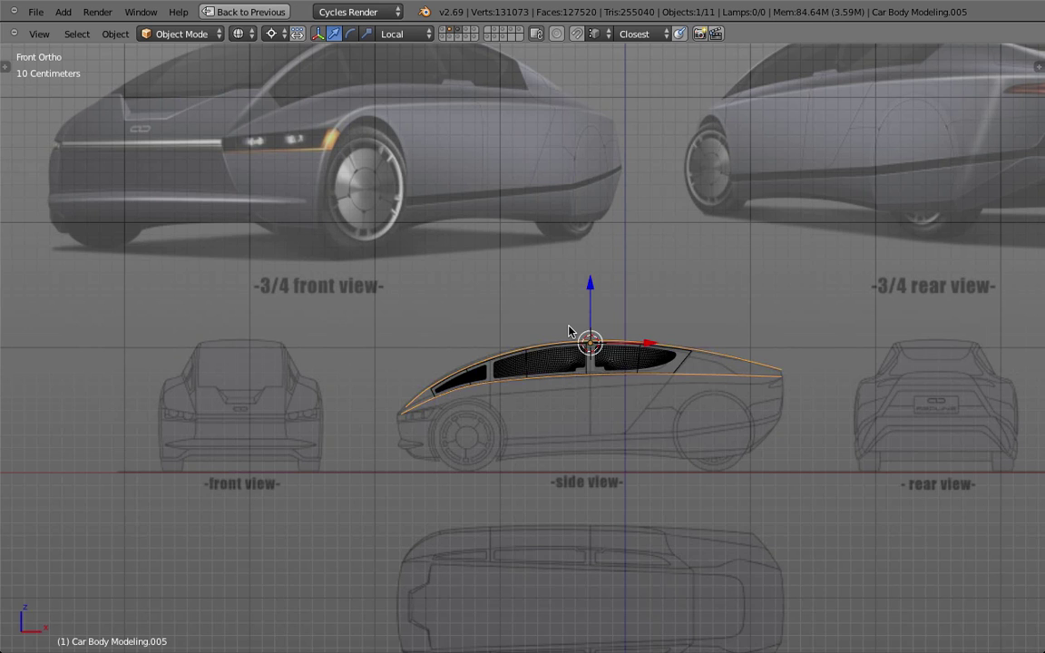
key(z)
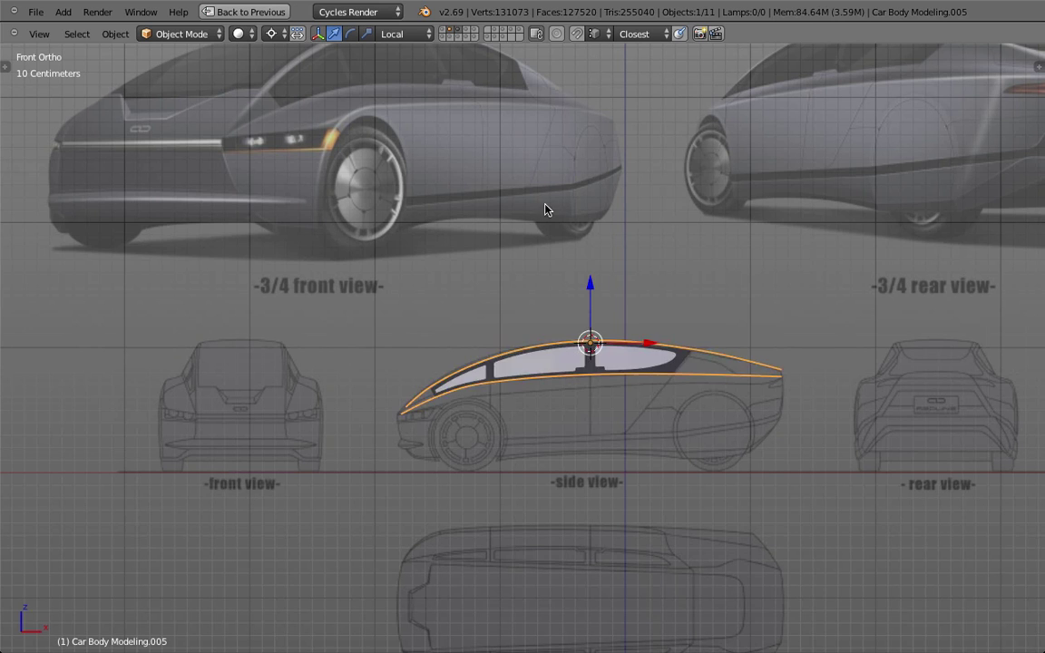
middle_drag(546, 210, 607, 263)
key(alt+h)
scroll(611, 328, up, 4)
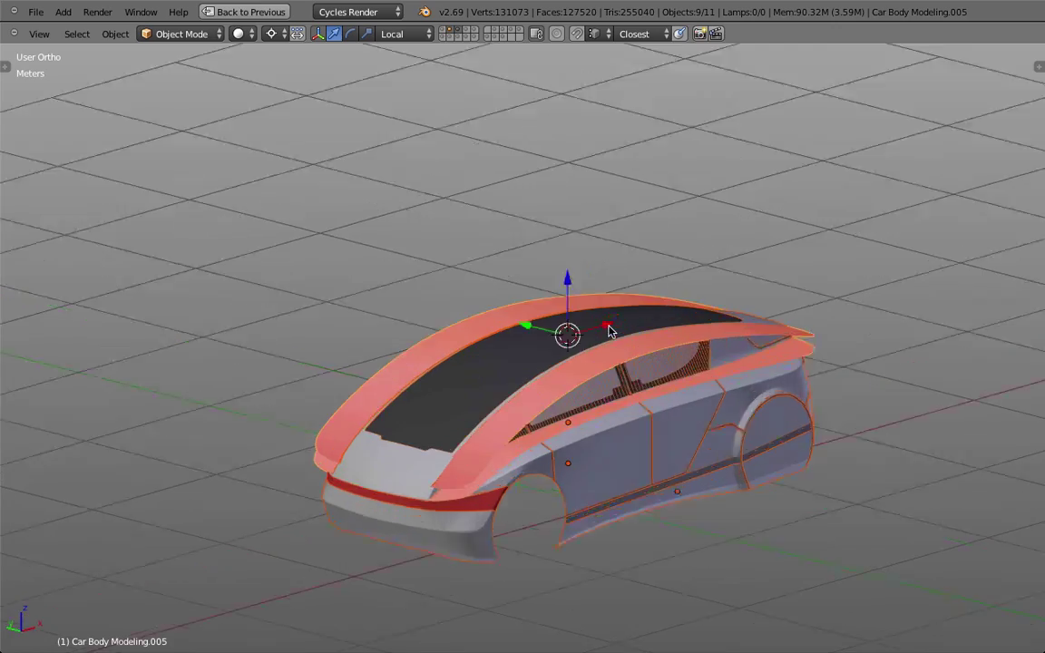
middle_drag(604, 344, 463, 339)
key(KP_1)
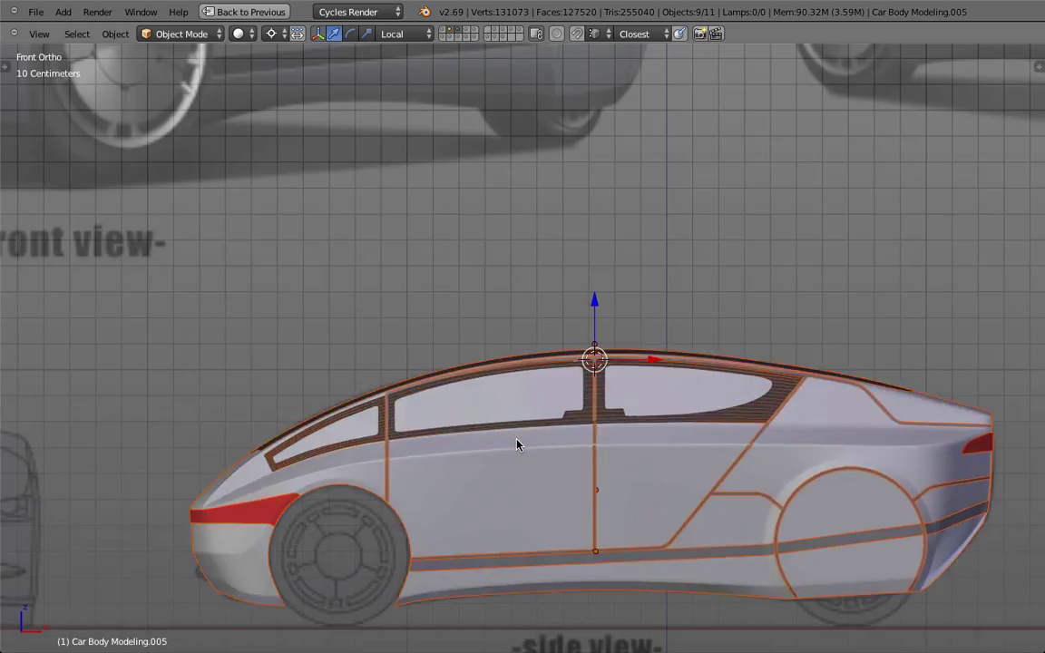
key(z)
mouse_move(518, 439)
middle_down()
mouse_move(744, 431)
mouse_move(721, 408)
middle_up()
key(z)
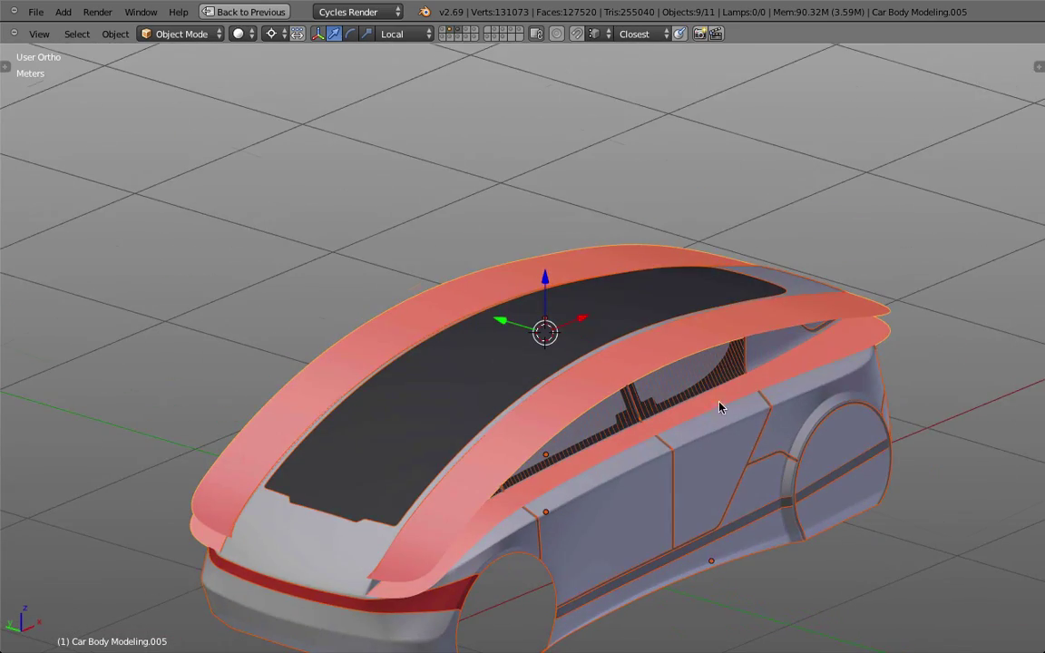
Move the extruded cutting surfaces to the third layer and show only that layer.
right_click(252, 434)
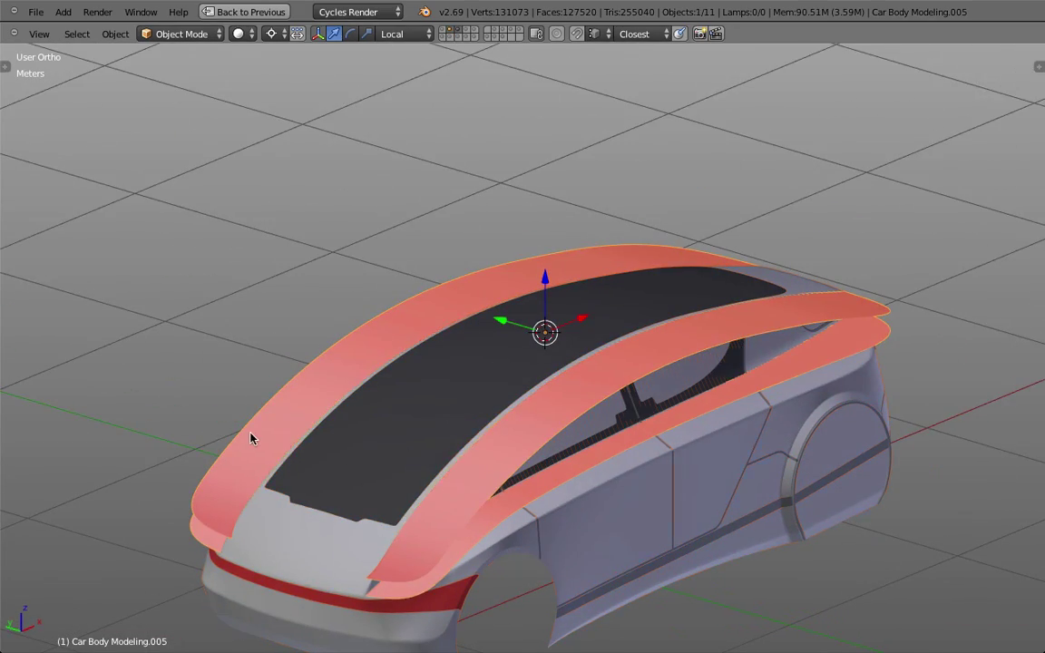
key(m)
click(401, 463)
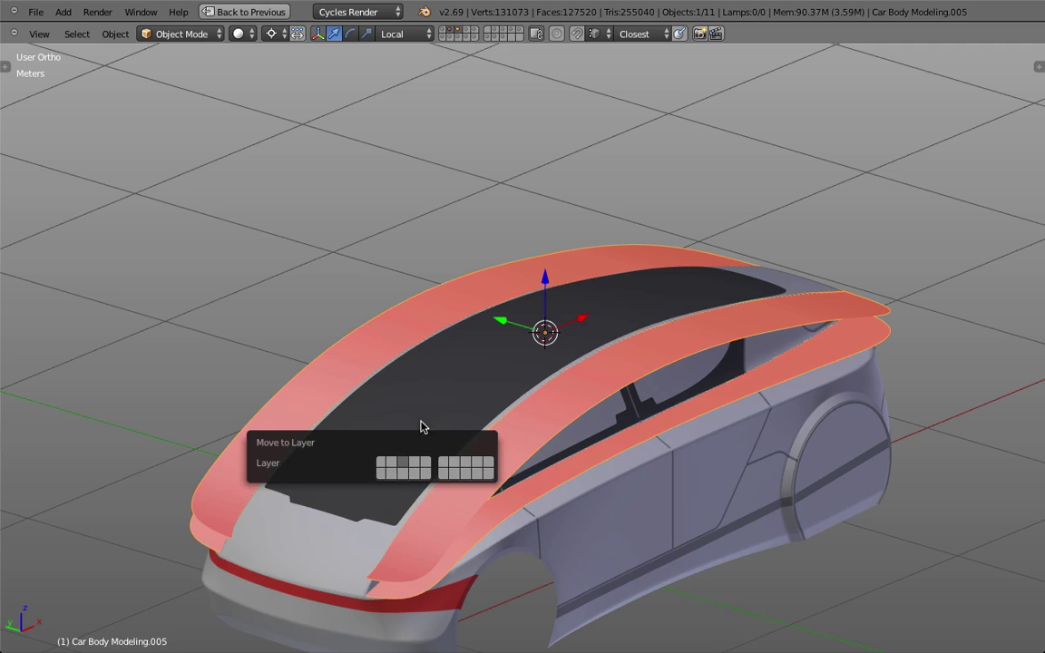
click(458, 30)
key(KP_1)
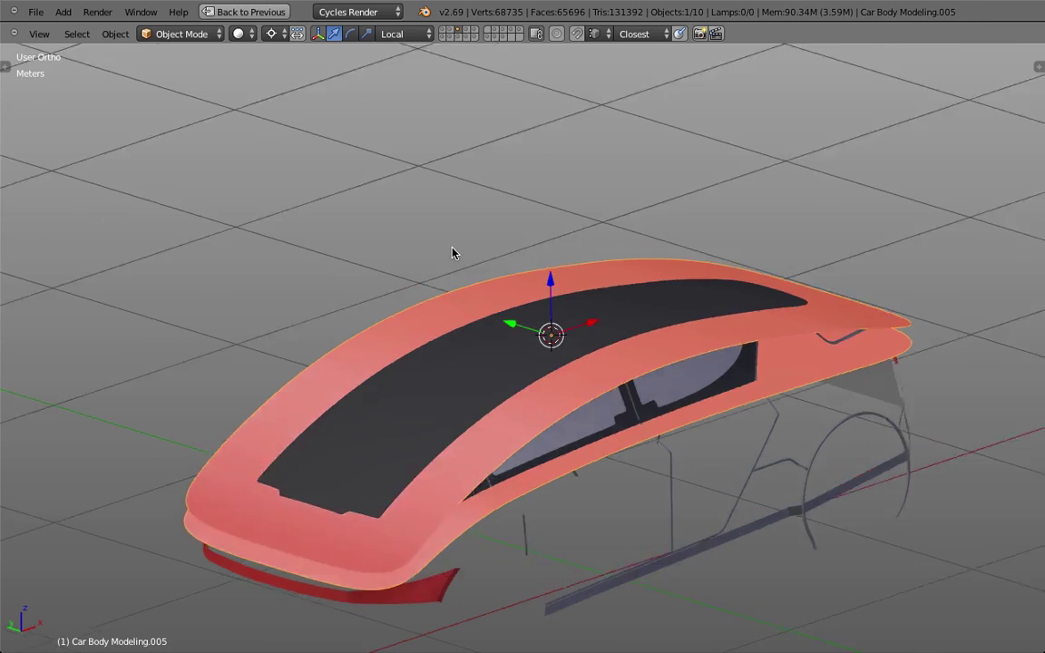
Select the side window glass and enable Optimal Display in its subdivision surface modifier.
key(z)
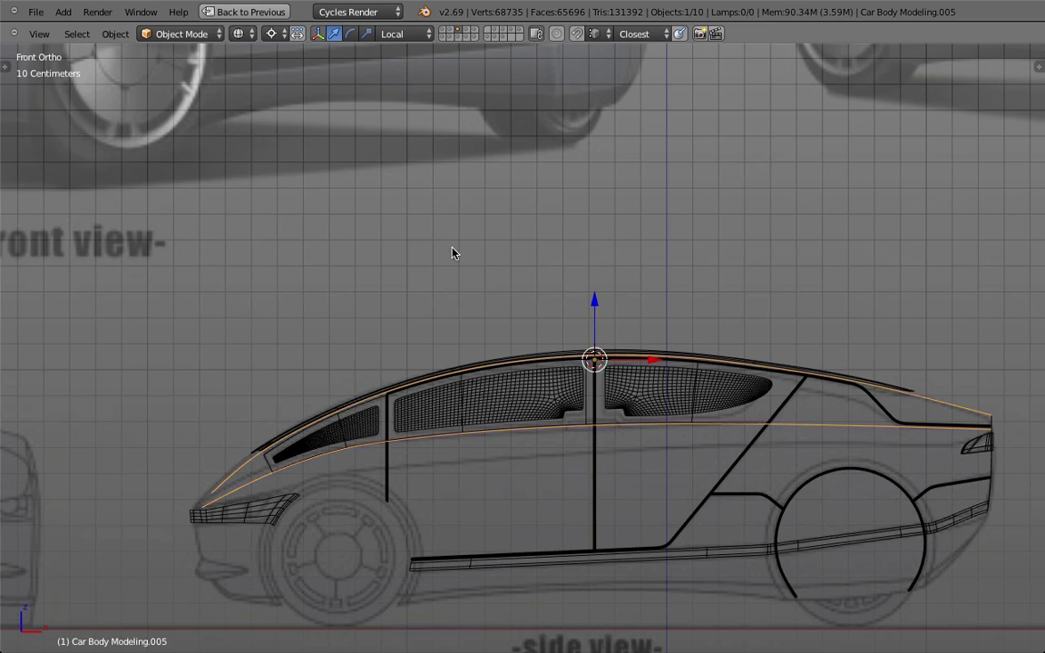
right_click(489, 387)
key(ctrl+Up)
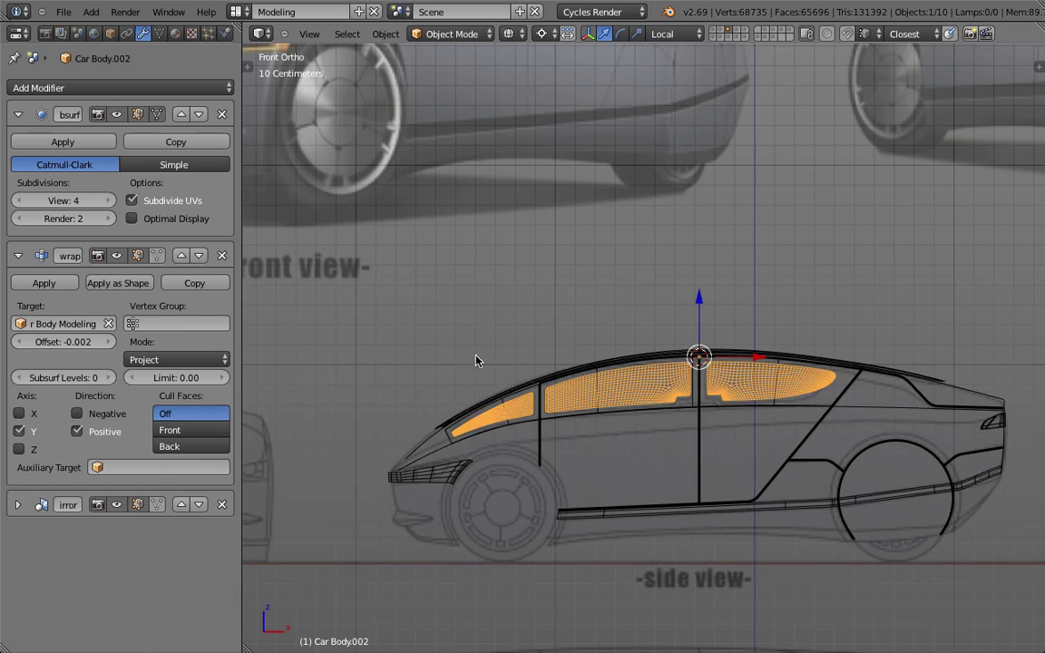
click(180, 220)
middle_drag(506, 379, 454, 426)
key(z)
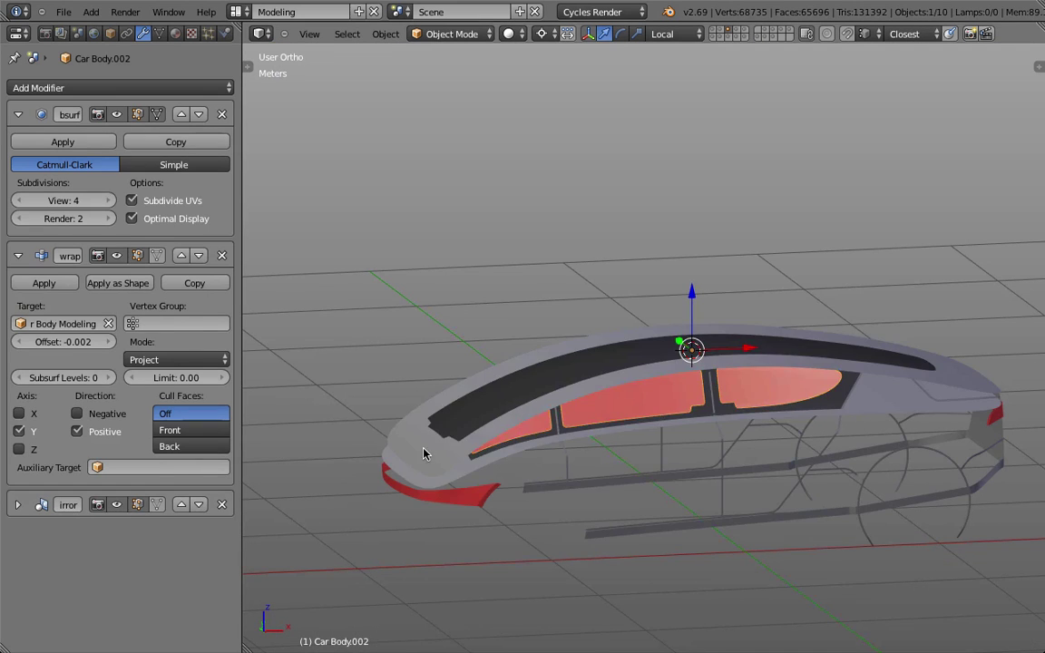
Select the extruded cutting surfaces and enable Optimal Display in their subdivision surface modifier.
right_click(423, 454)
right_click(430, 446)
key(a)
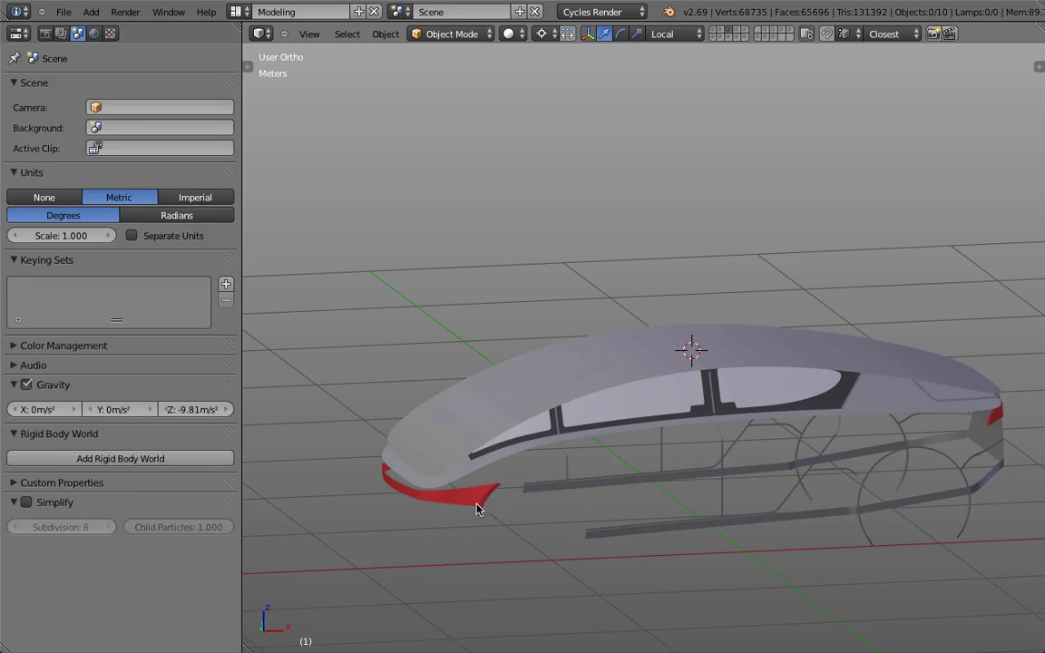
right_click(539, 438)
key(z)
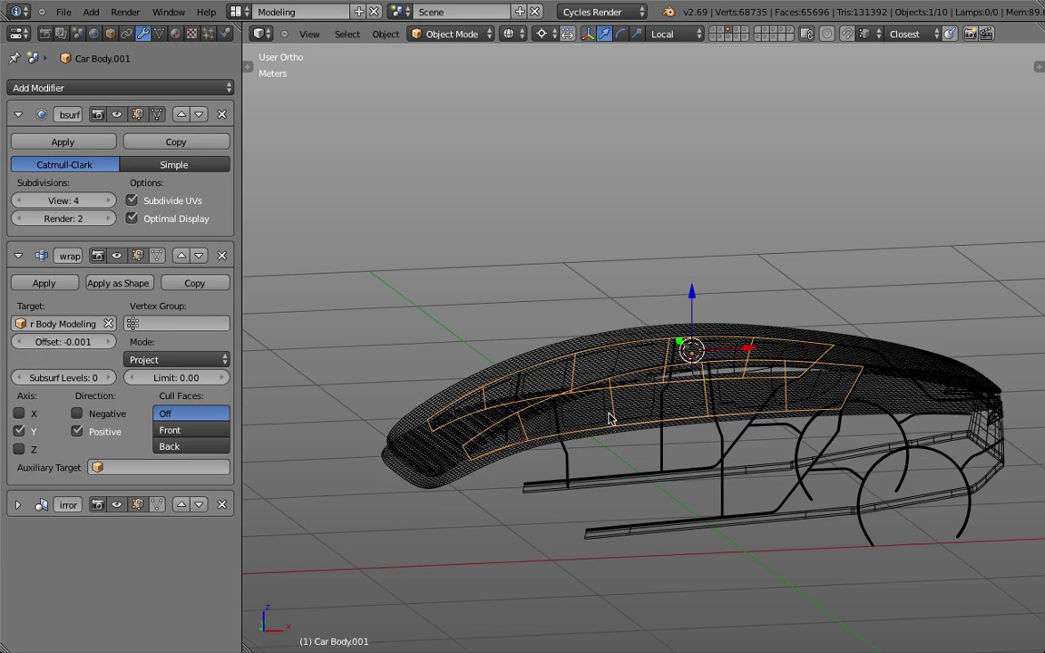
right_click(549, 378)
click(150, 249)
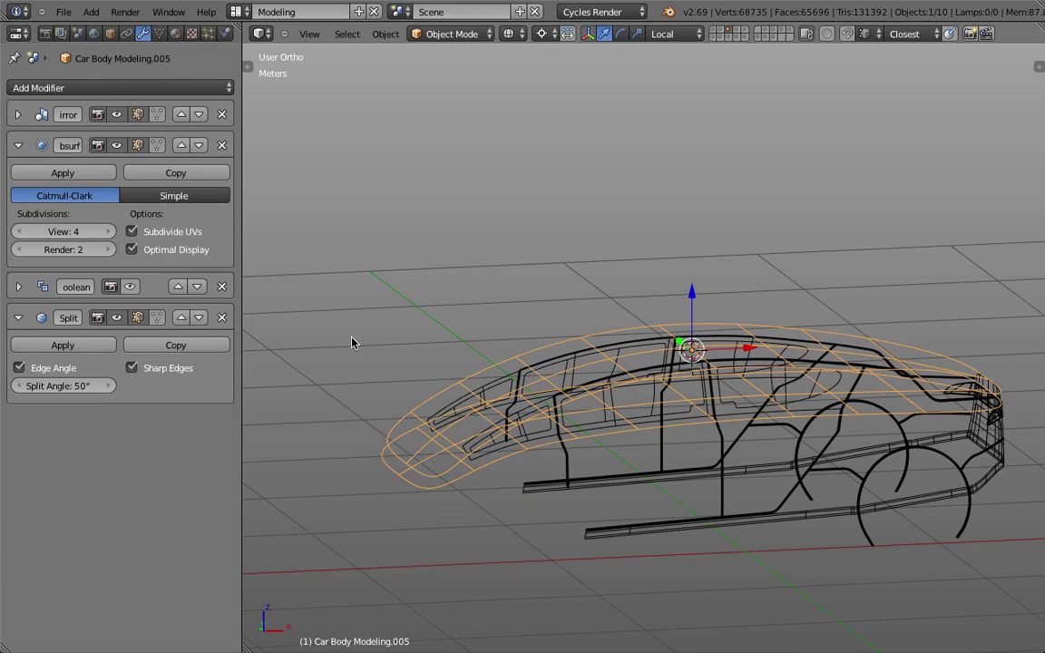
Replace the Boolean and Edge Split modifiers on the cutting surfaces with a Solidify modifier.
key(KP_1)
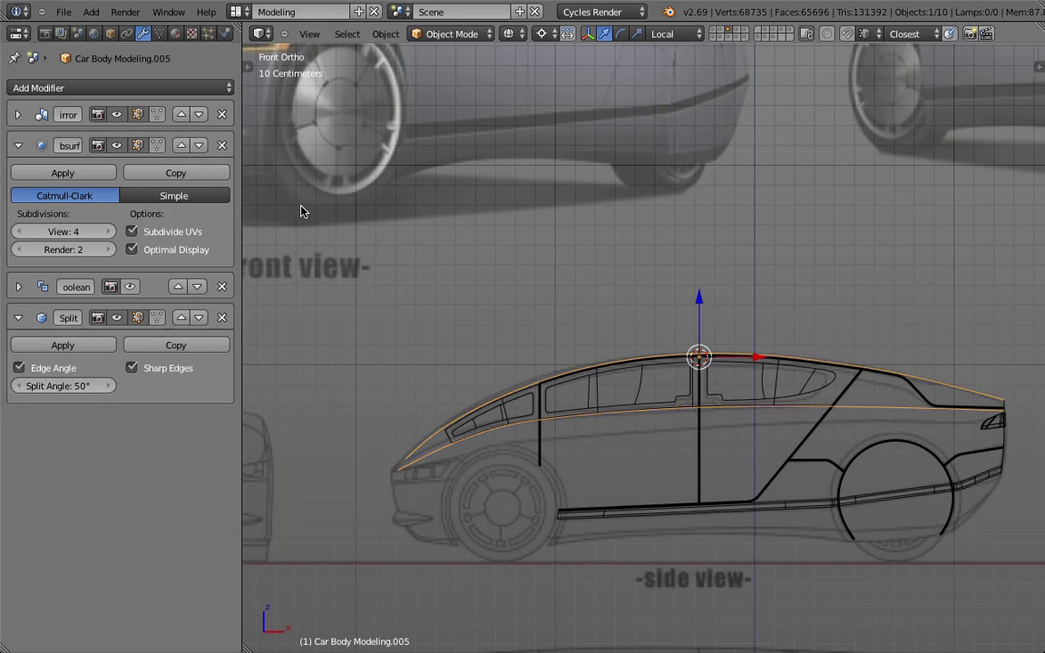
click(222, 287)
click(221, 286)
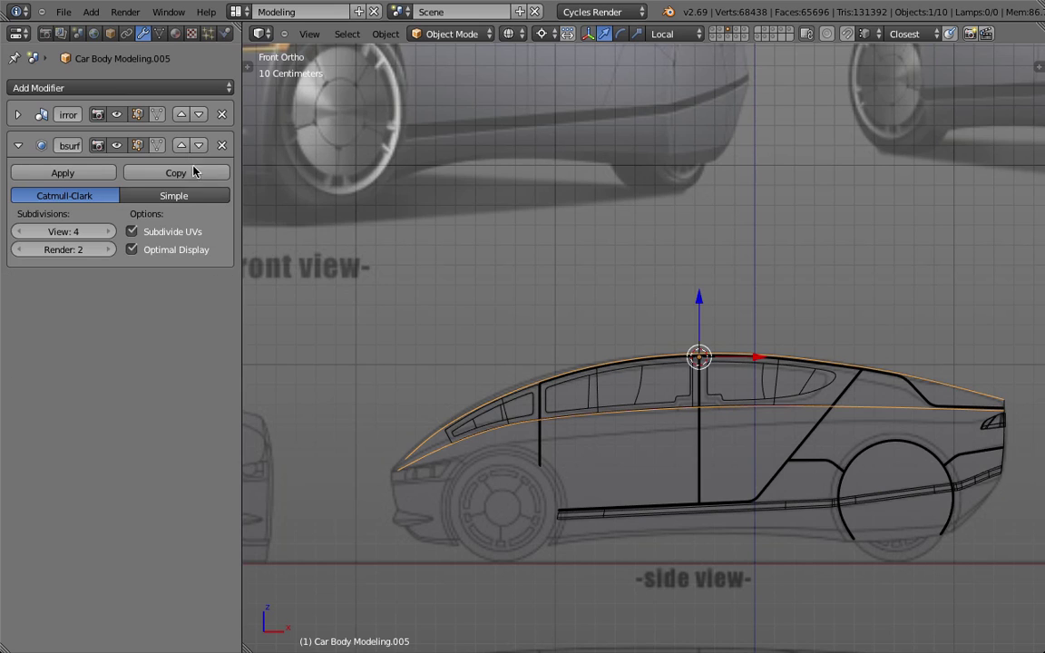
click(122, 88)
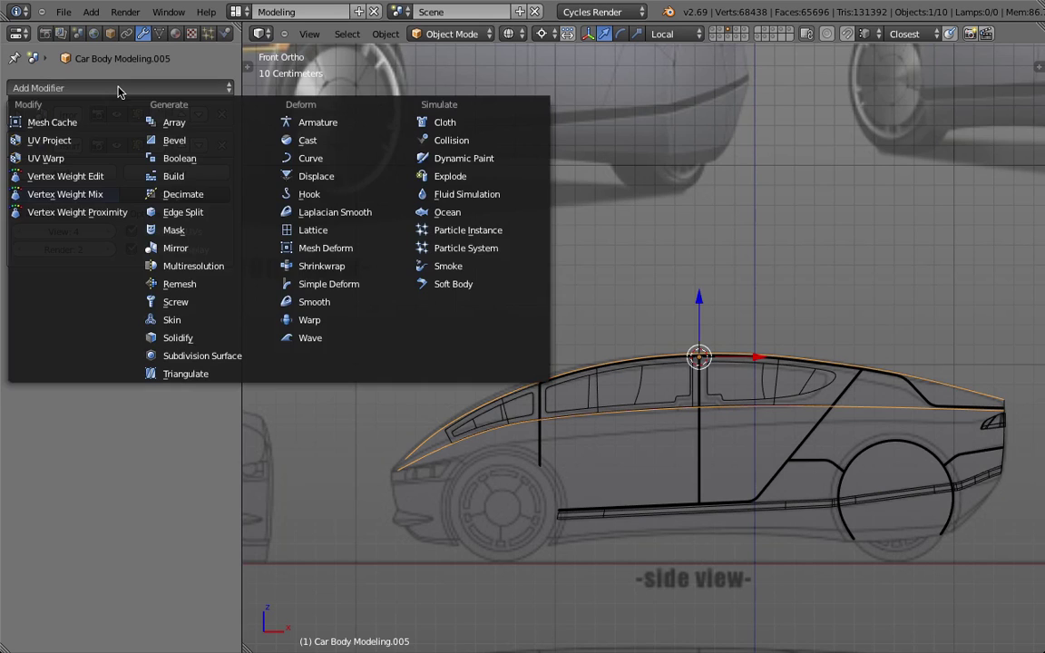
click(201, 343)
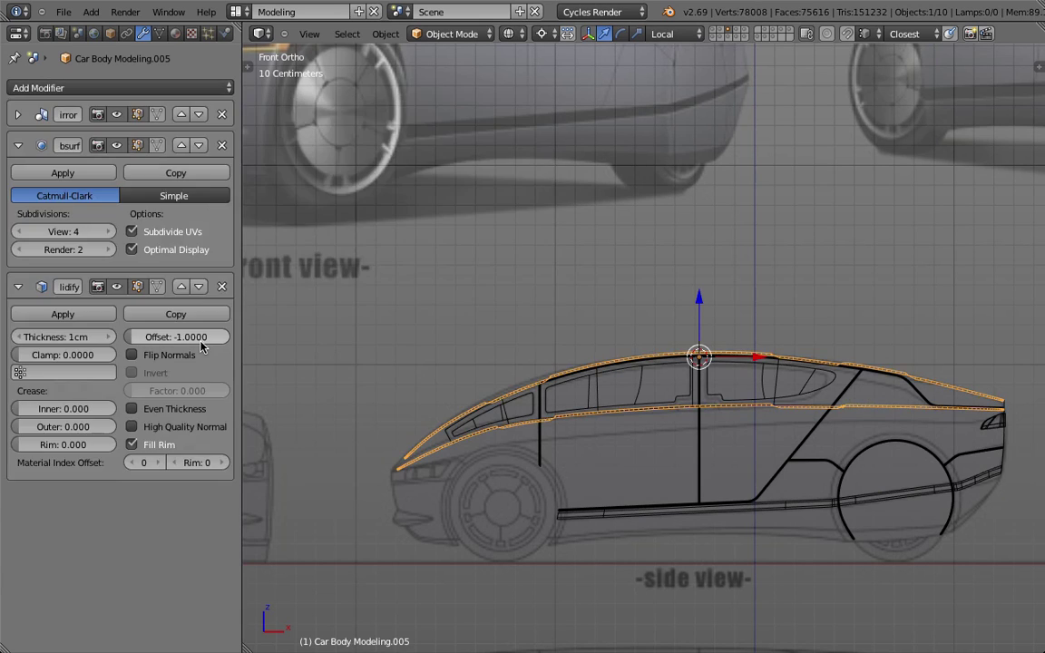
Display the face normals of the cutting surfaces and recalculate them for all faces in Edit Mode.
key(Tab)
key(a)
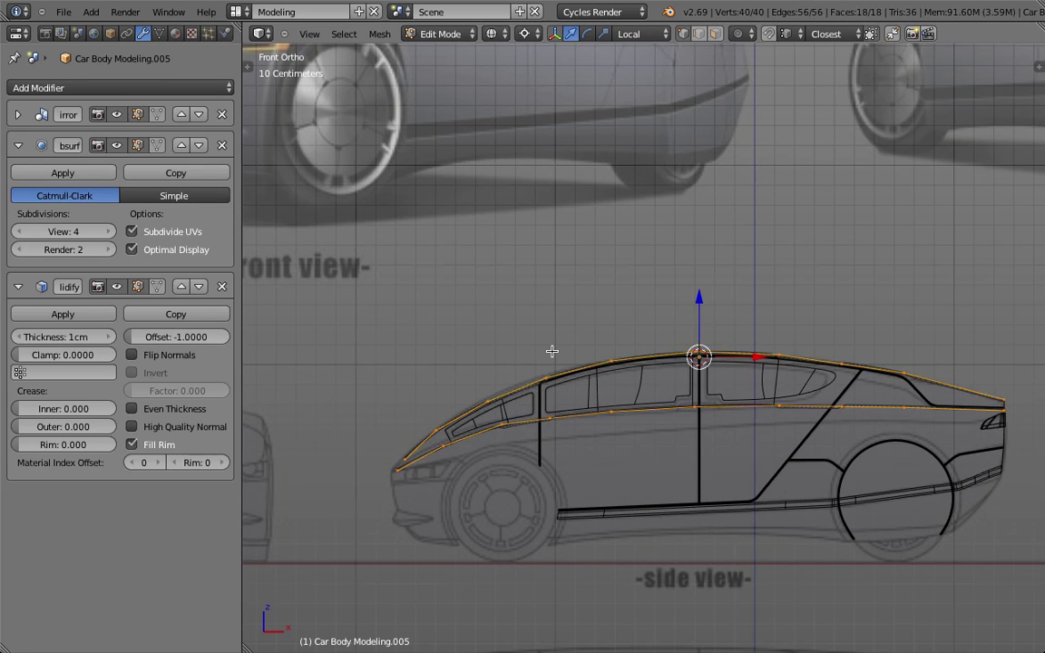
key(n)
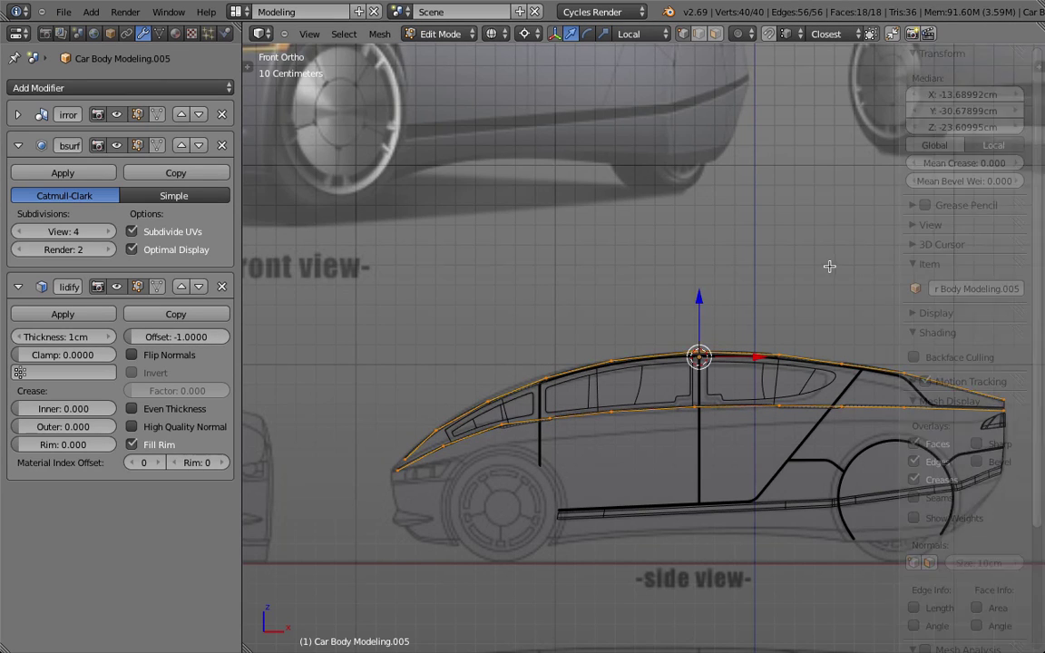
click(929, 562)
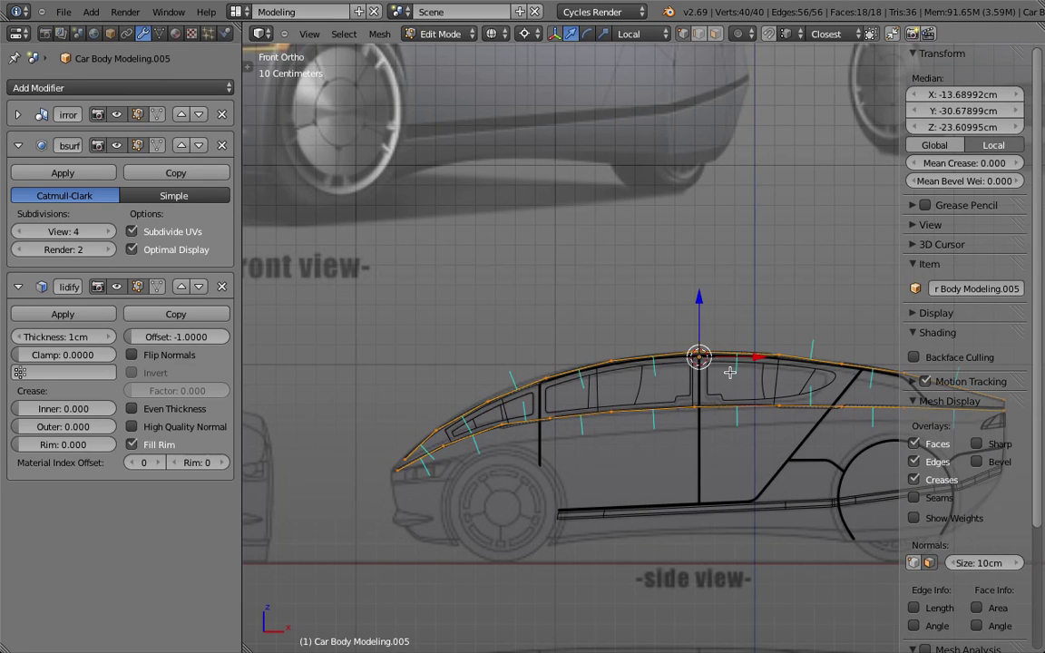
key(ctrl+n)
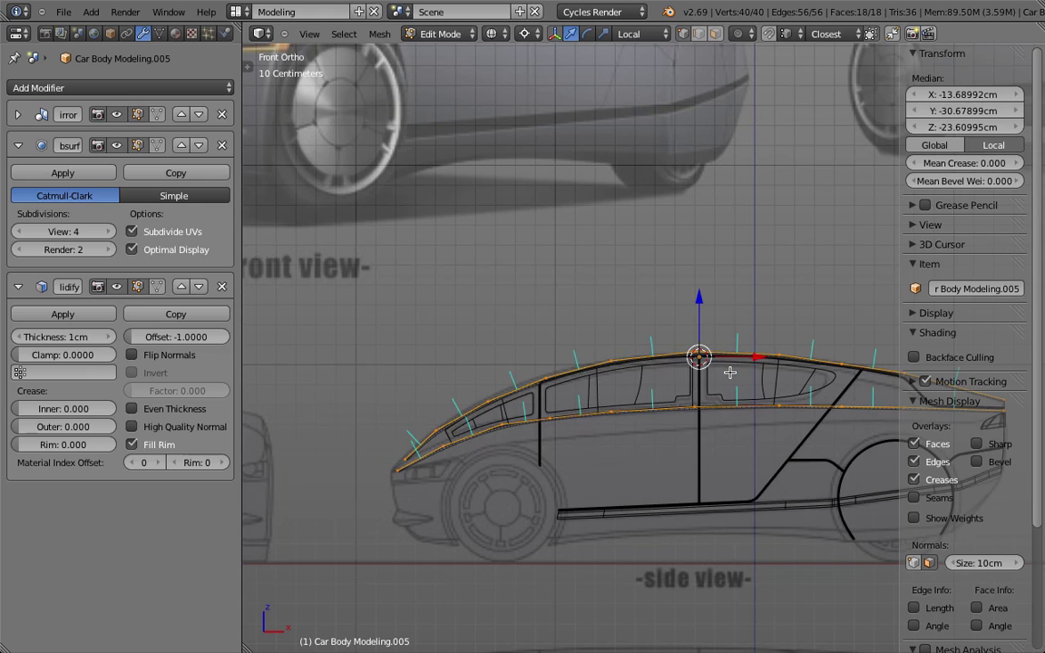
Flip the normals of the lower cutting surface and return to Object Mode.
alt+right_click(699, 409)
key(space)
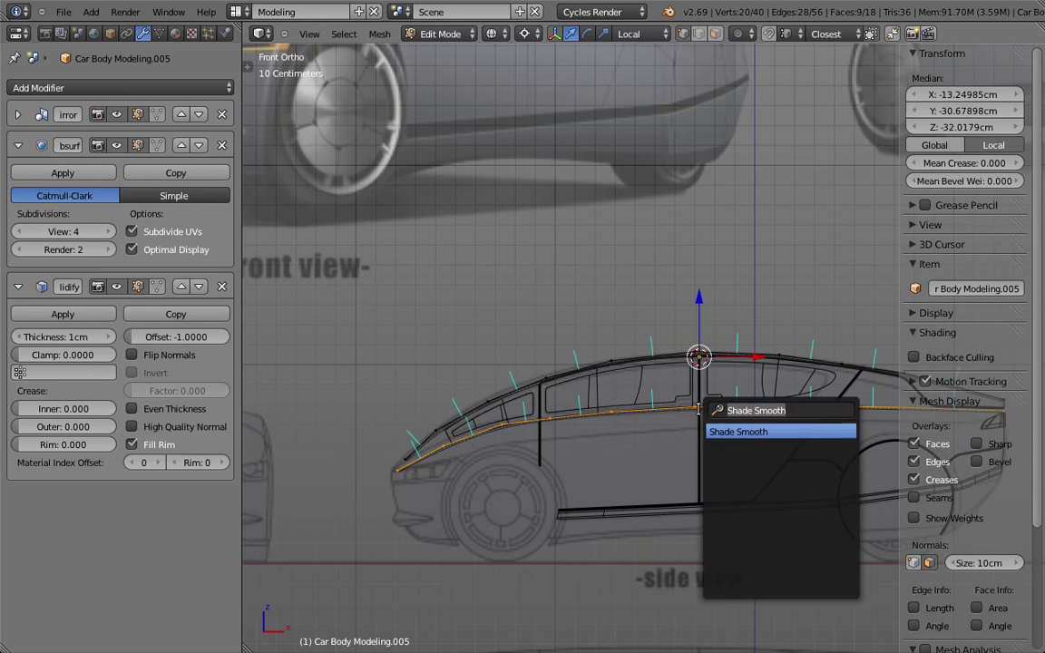
text(flip)
click(735, 465)
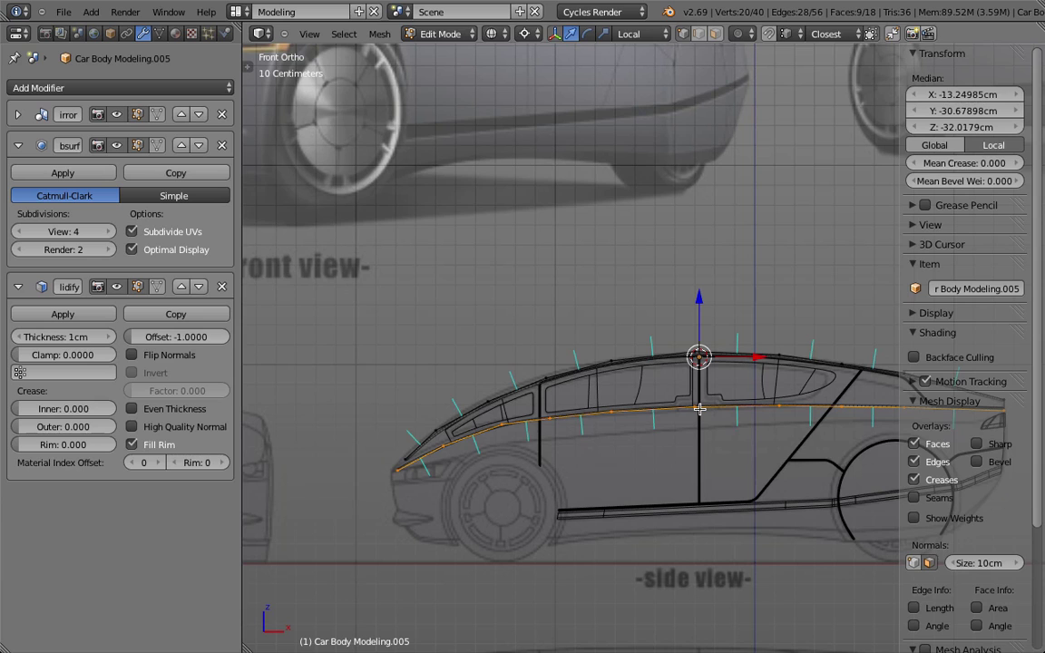
key(Tab)
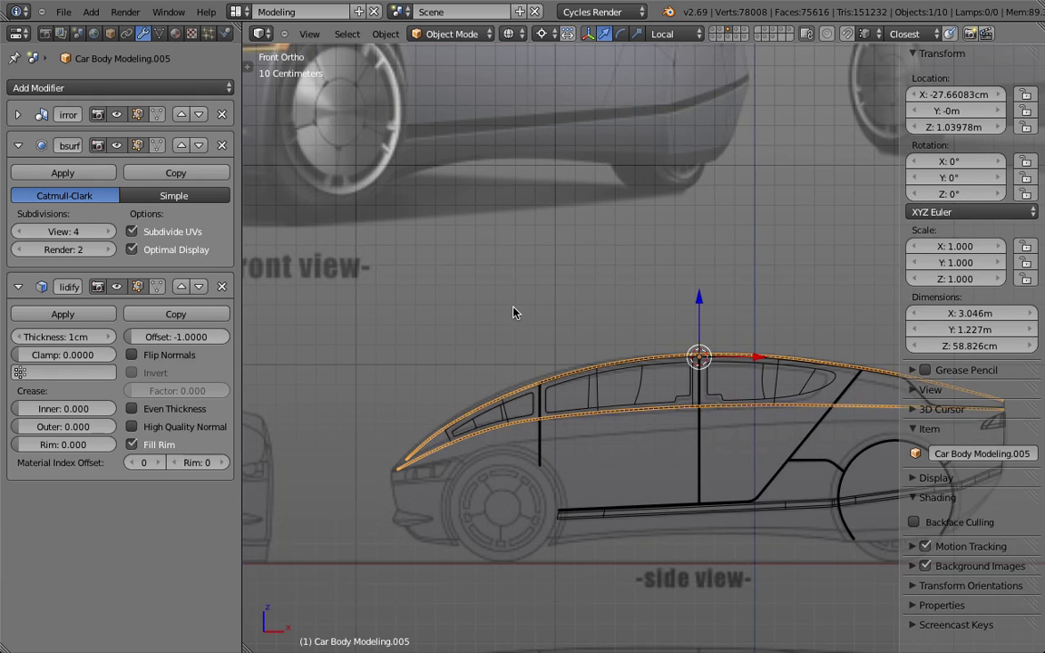
Disable Fill Rim in the Solidify modifier of the window cutting surfaces.
key(z)
scroll(355, 440, up, 3)
scroll(354, 440, up, 1)
click(131, 444)
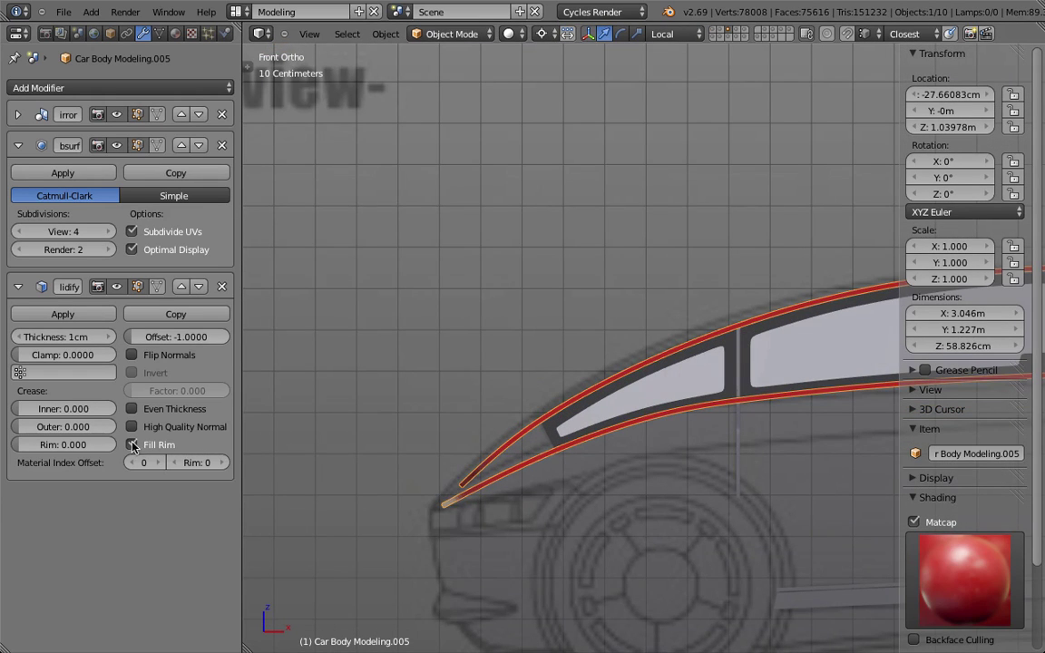
shift+middle_drag(549, 335, 430, 264)
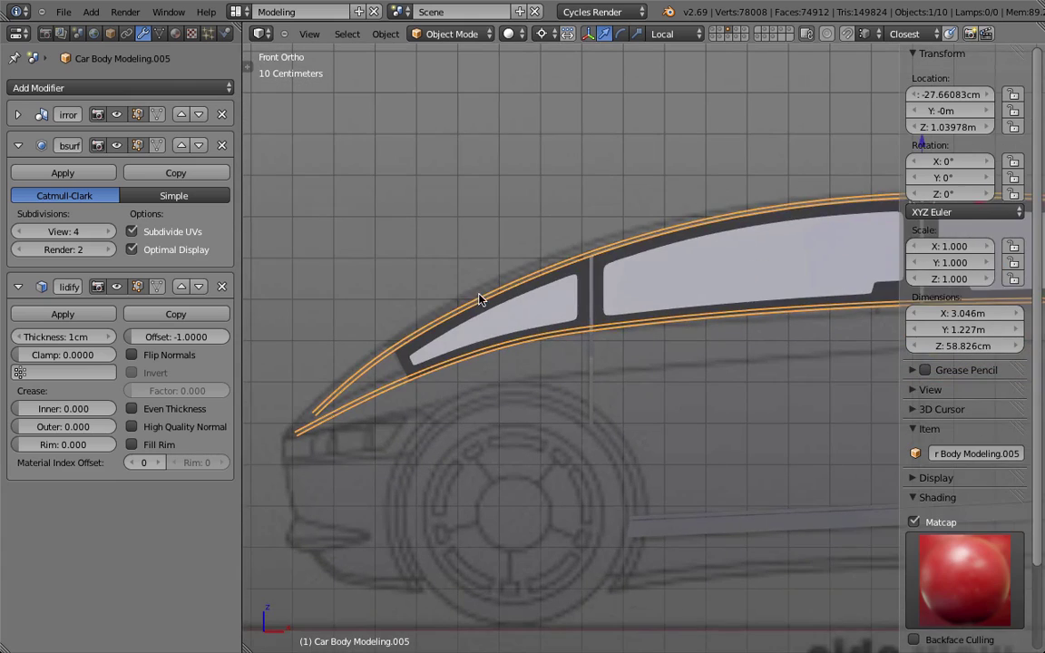
key(z)
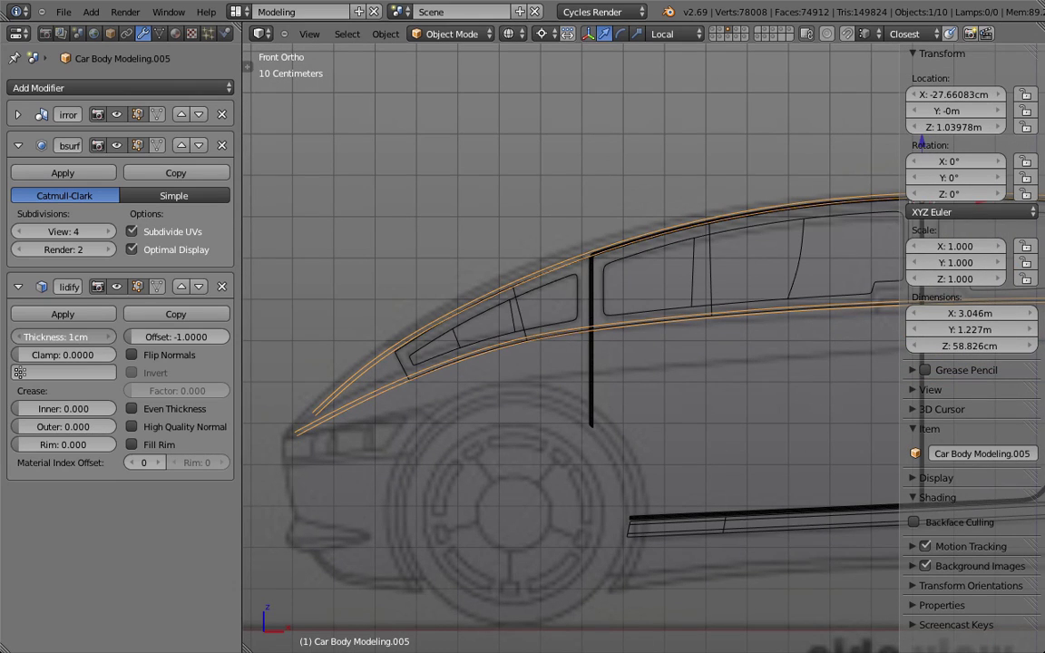
Set the Solidify thickness of the cutting surfaces to 3.2 cm.
mouse_move(55, 336)
mouse_down()
mouse_move(72, 337)
mouse_move(62, 337)
mouse_up()
drag(20, 372, 749, 342)
key(n)
key(ctrl+Up)
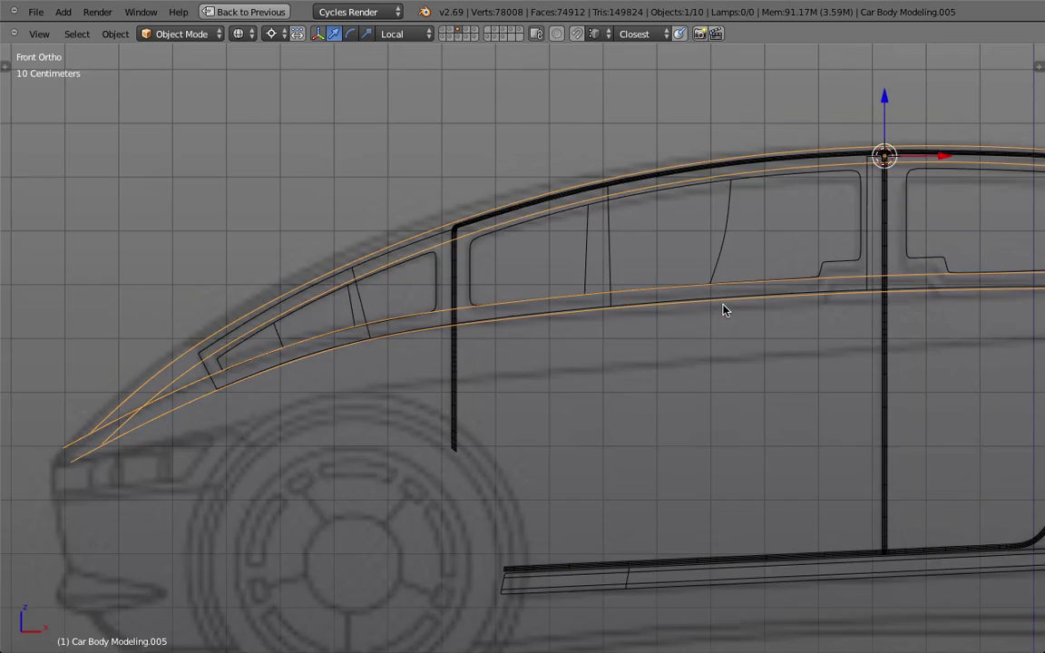
scroll(723, 305, down, 3)
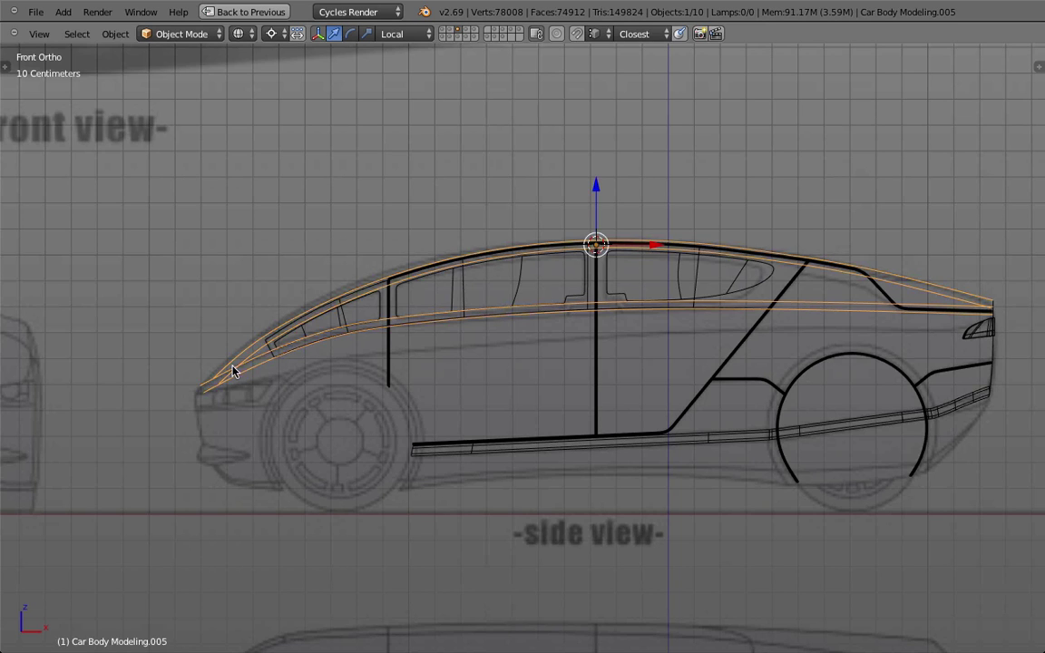
key(ctrl+Up)
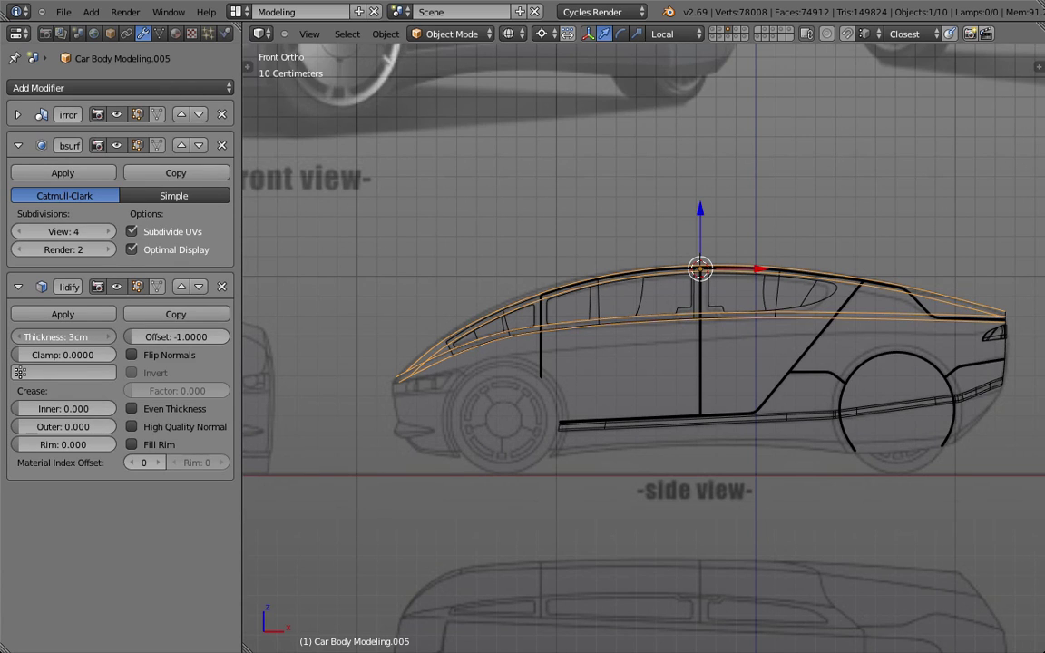
drag(63, 337, 72, 336)
scroll(667, 286, up, 4)
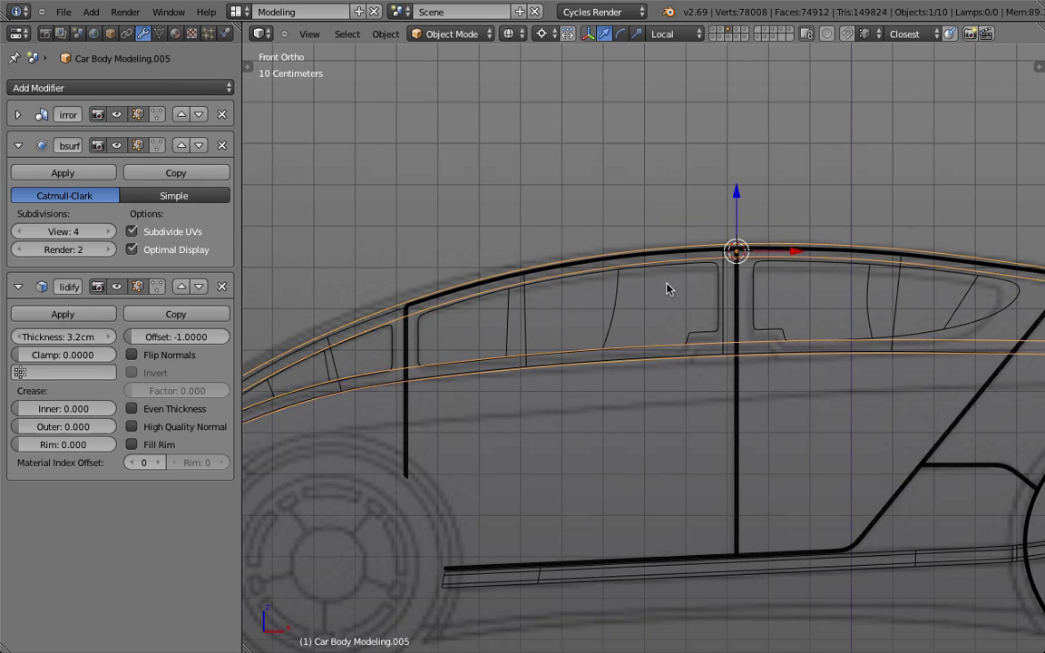
scroll(667, 287, down, 4)
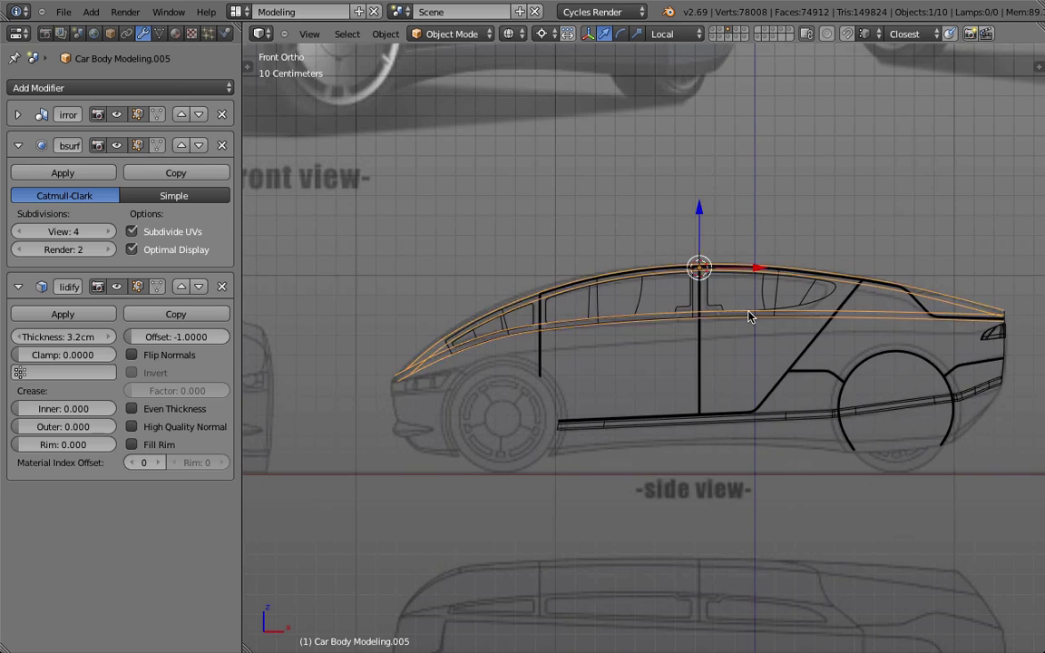
Deselect everything, add a mesh plane at the 3D cursor and rotate it 90° upright in the front orthographic view.
key(a)
middle_drag(699, 272, 703, 293)
key(z)
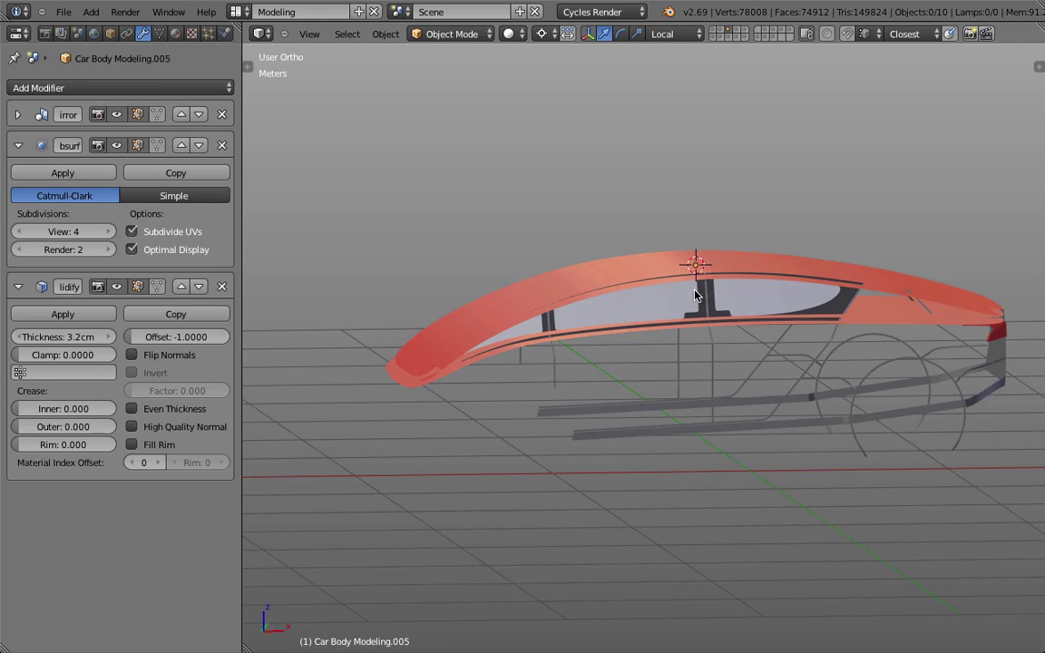
key(KP_1)
key(z)
scroll(700, 275, up, 6)
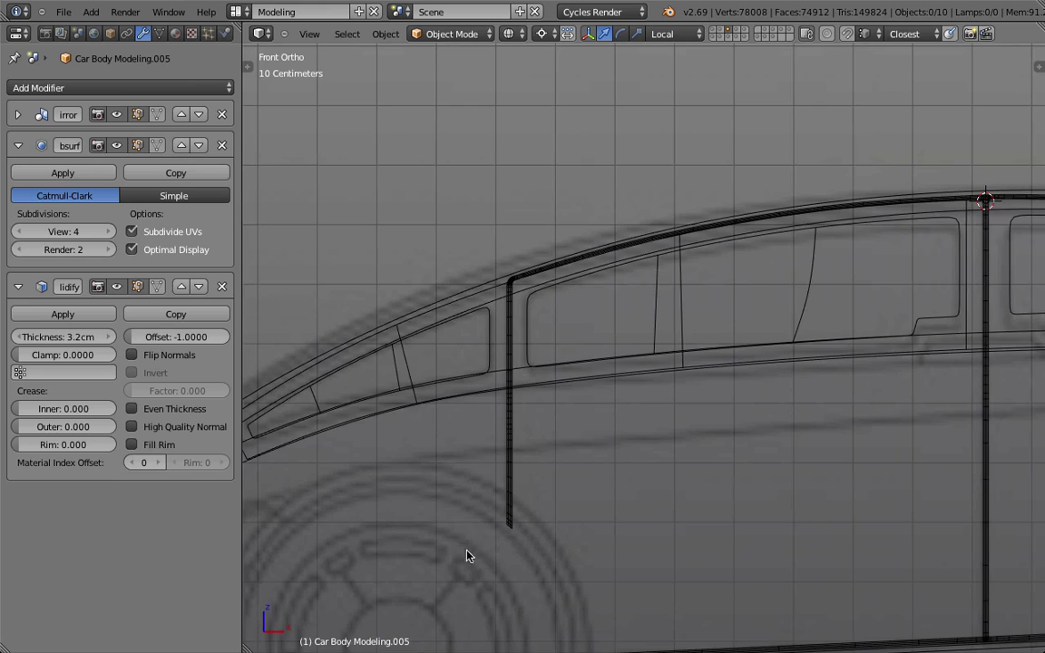
scroll(514, 375, down, 6)
key(shift+a)
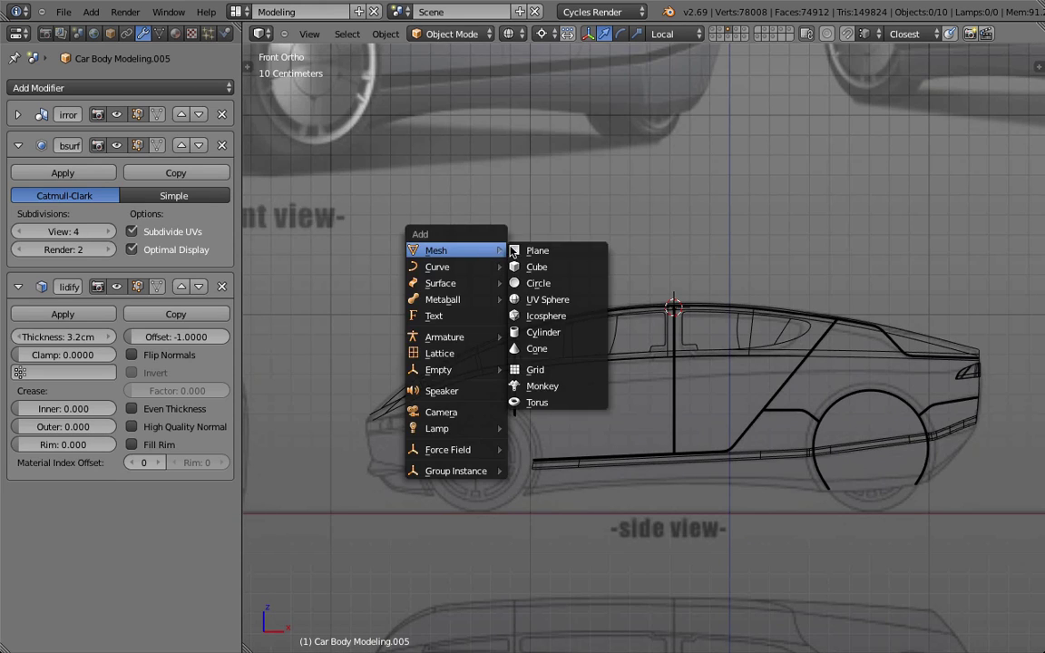
click(536, 252)
text(r90)
key(Return)
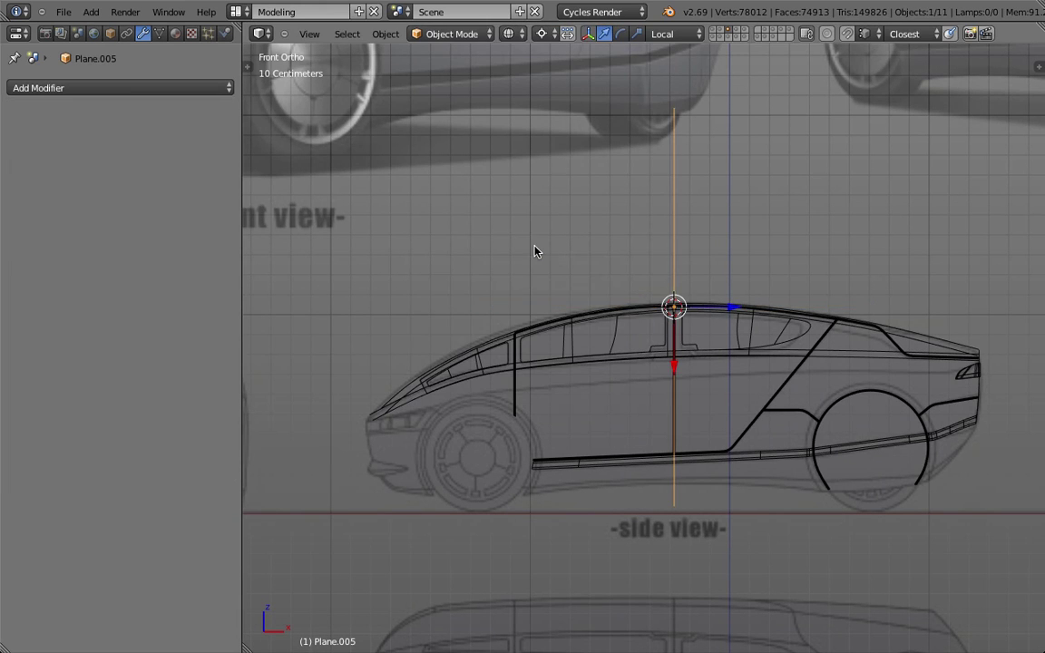
Reveal the hidden objects and move the upright plane onto the front edge of the rear door window.
scroll(637, 281, up, 5)
key(h)
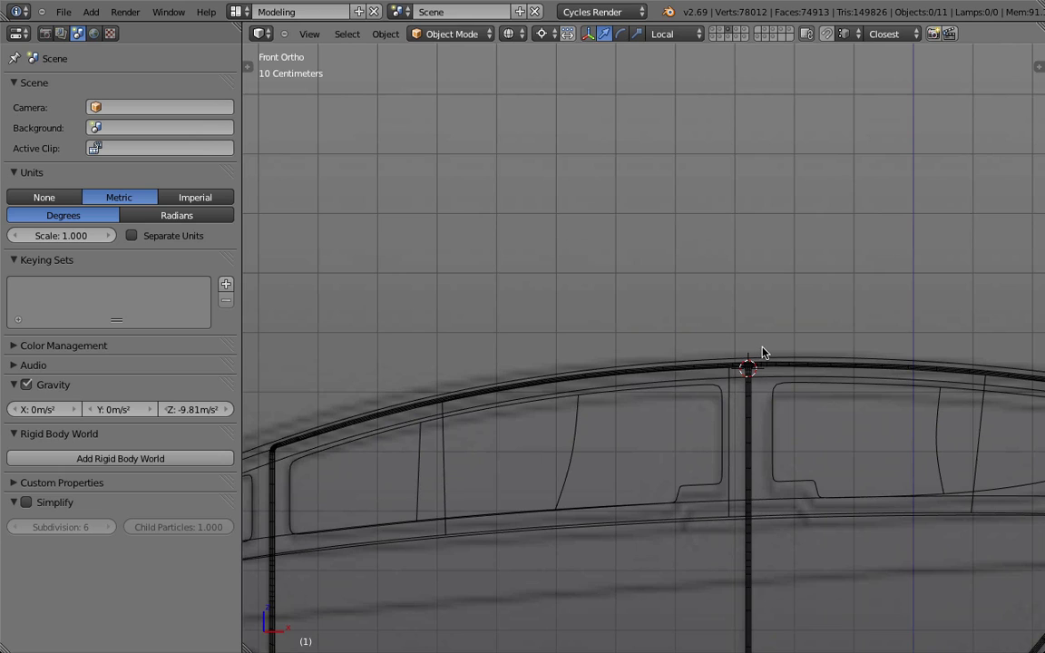
key(alt+h)
key(g)
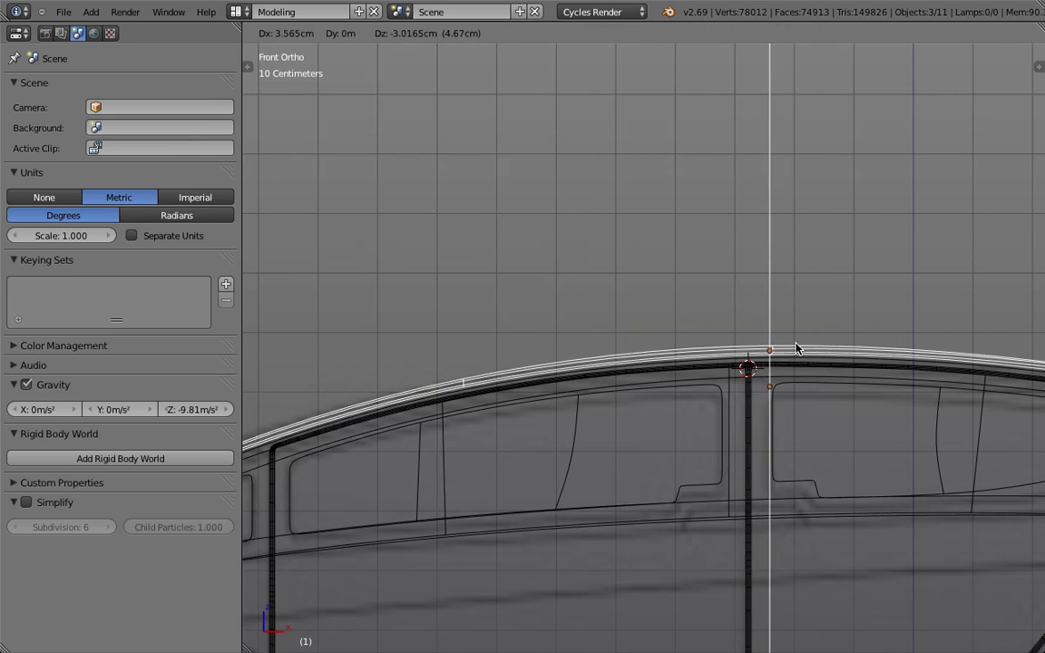
key(Escape)
right_click(752, 269)
key(g)
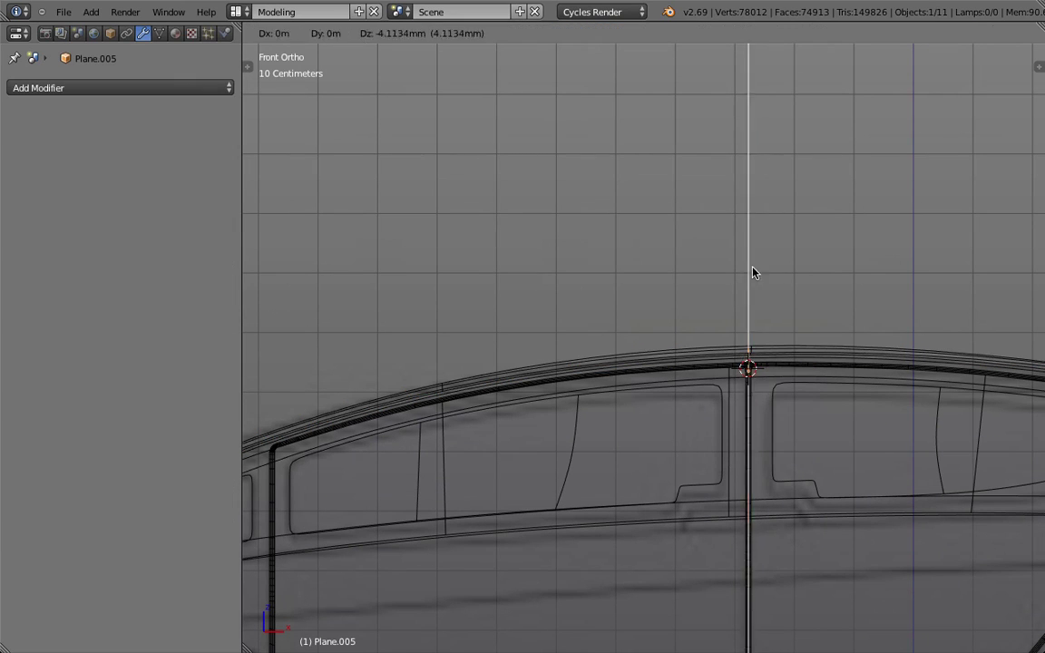
click(776, 289)
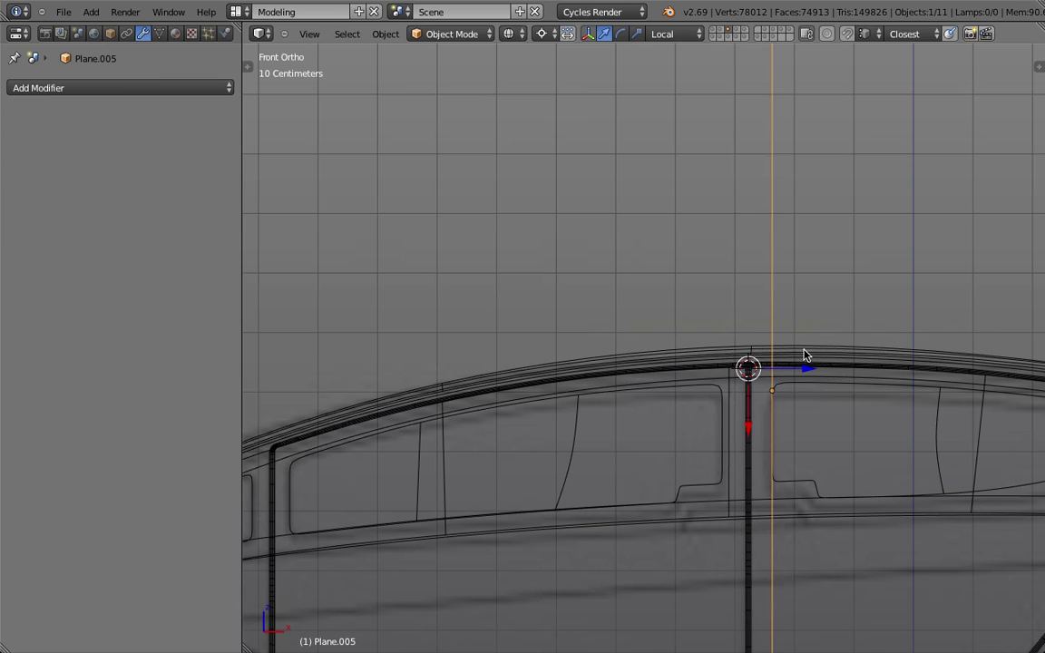
Duplicate the upright plane and move the copy along its local Z axis to the rear edge of the front door window.
key(shift+d)
key(Escape)
key(g)
key(z)
key(z)
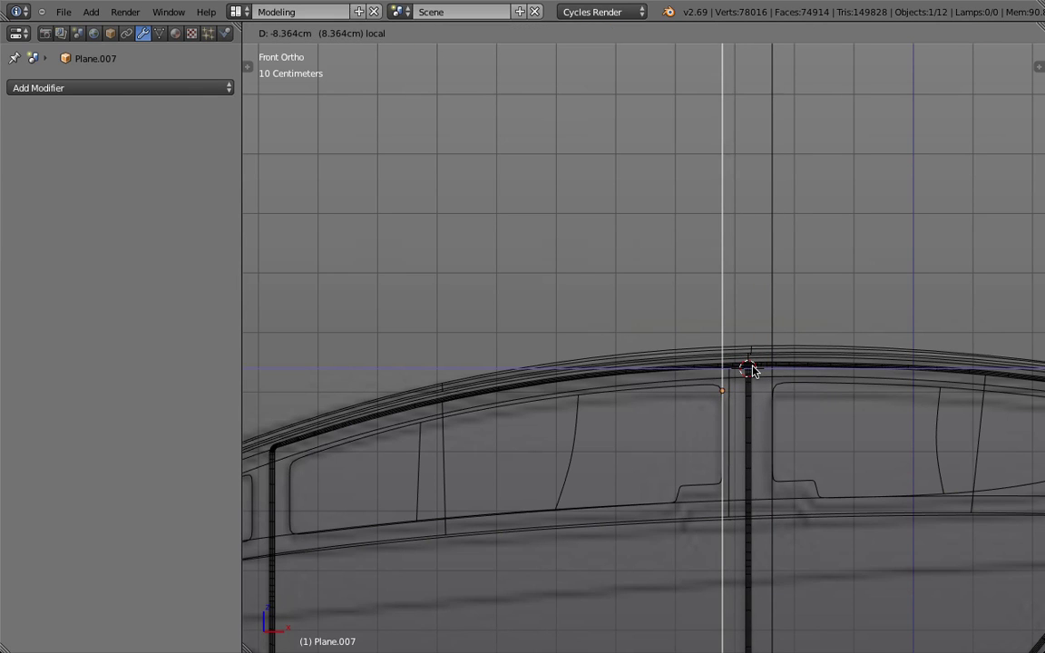
click(752, 370)
Duplicate both upright planes and move the copies about 81 cm forward, to the pillar between the quarter window and front door window.
scroll(753, 370, down, 4)
shift+middle_drag(668, 381, 736, 333)
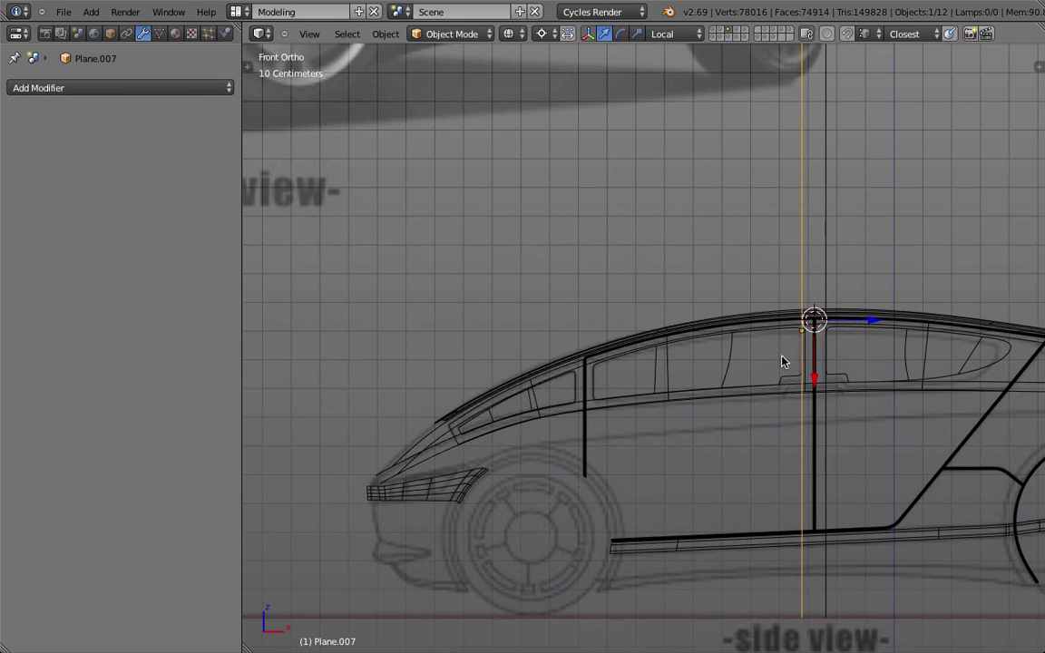
shift+right_click(825, 458)
key(shift+d)
key(Escape)
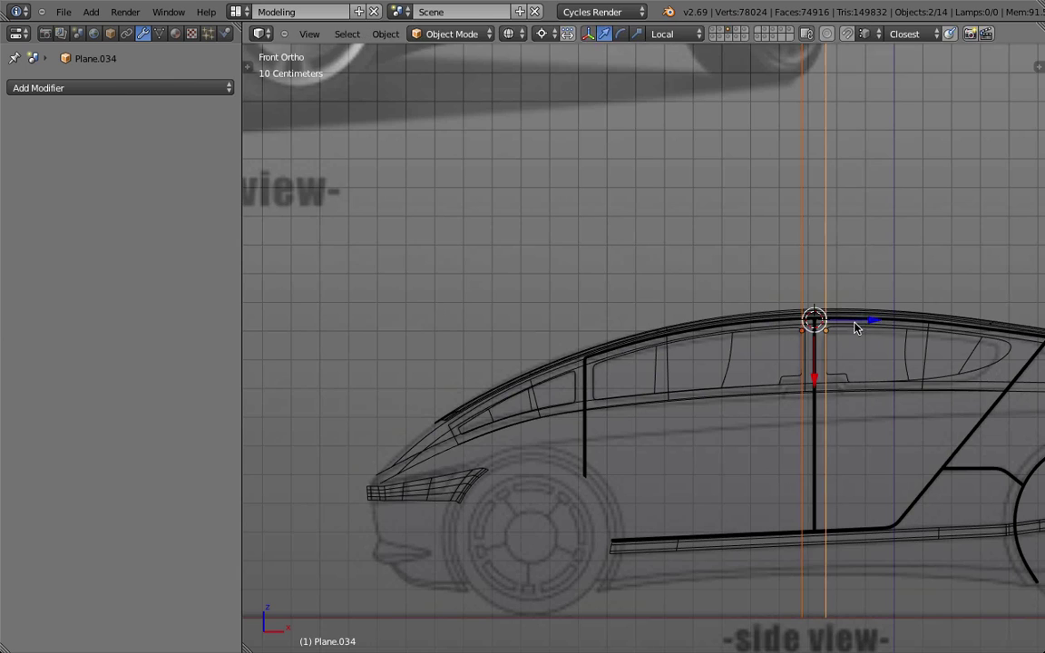
drag(853, 321, 637, 341)
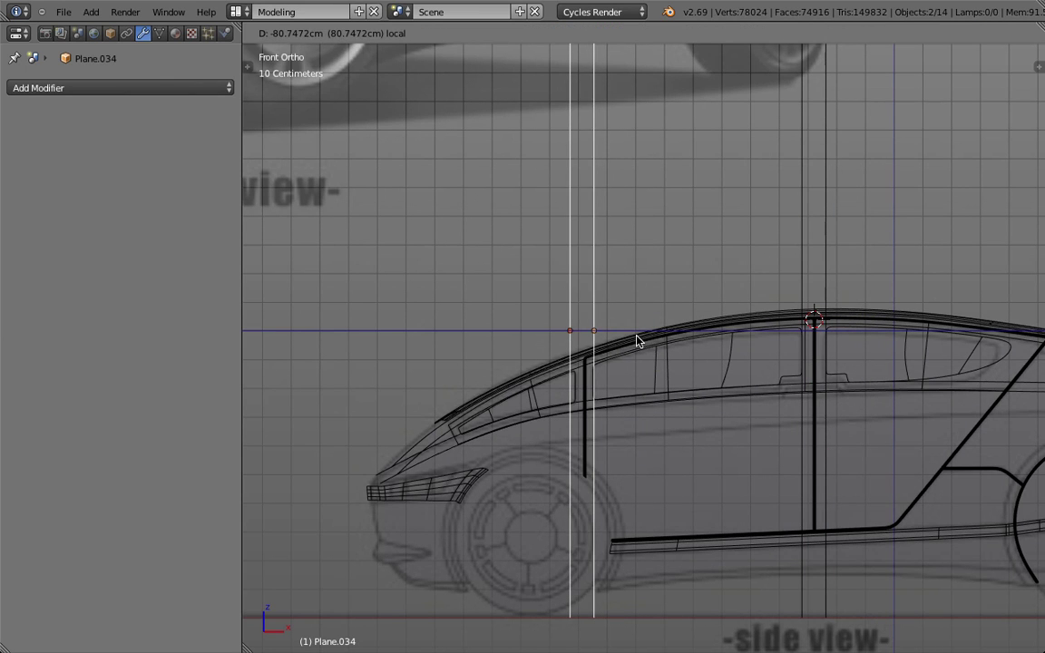
click(637, 341)
Move the rearward copied plane along global X to align with the front edge of the front door window.
scroll(573, 241, up, 6)
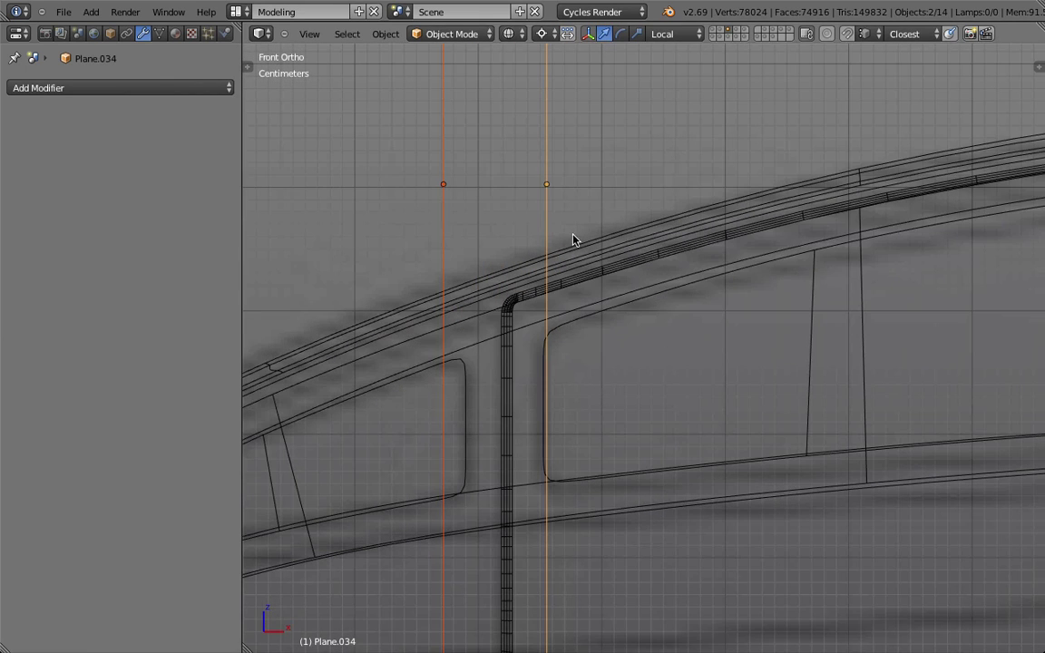
right_click(561, 195)
key(g)
key(x)
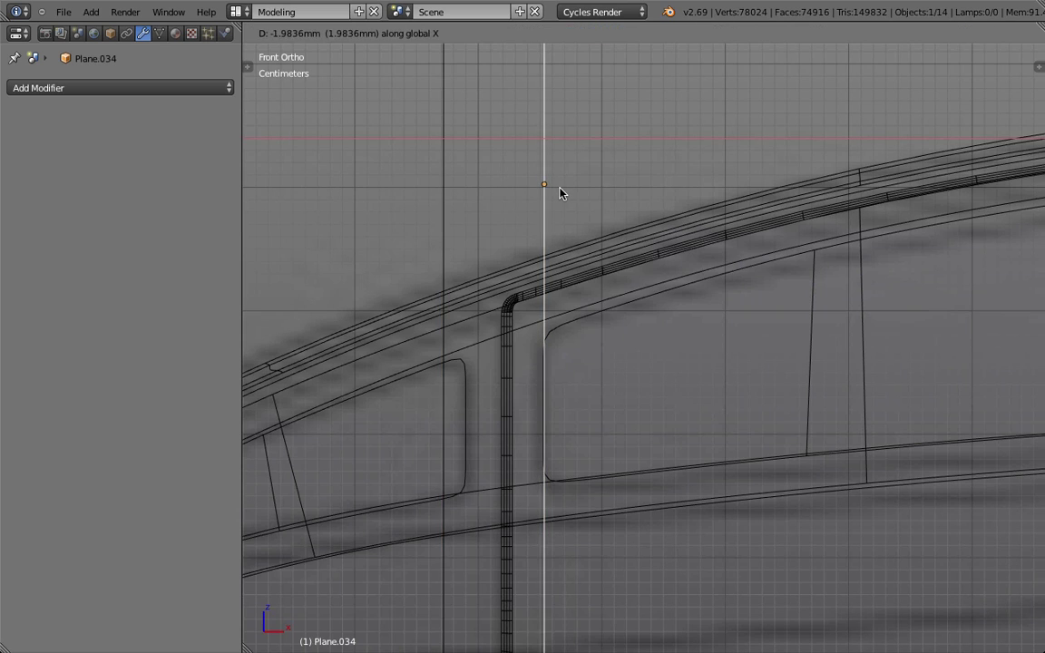
click(563, 193)
Move the forward copied plane along global X to align with the rear edge of the quarter window.
right_click(439, 225)
key(g)
key(x)
click(464, 231)
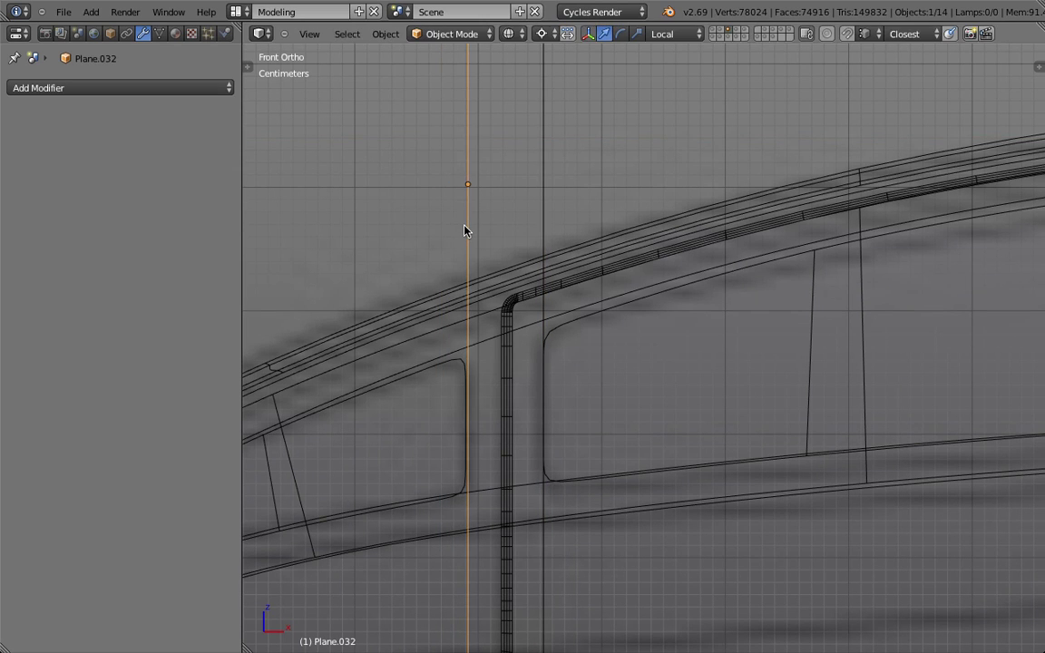
key(g)
key(x)
click(462, 263)
scroll(445, 299, down, 4)
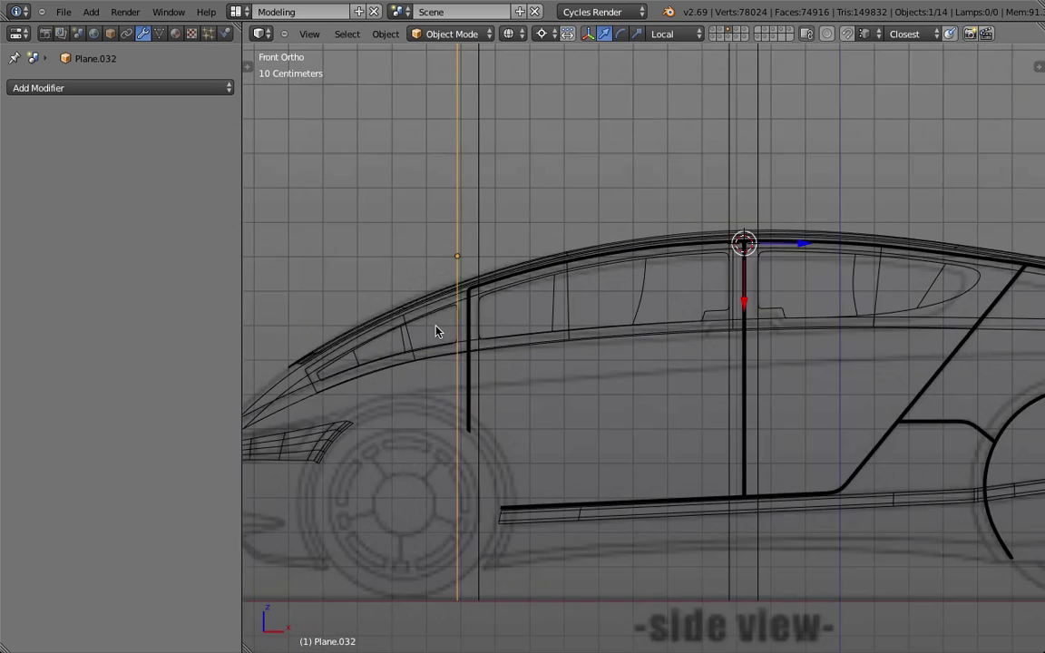
Duplicate this plane to the front end of the quarter window and rotate it about -27.6° to match the slanted window frame end.
scroll(612, 285, up, 2)
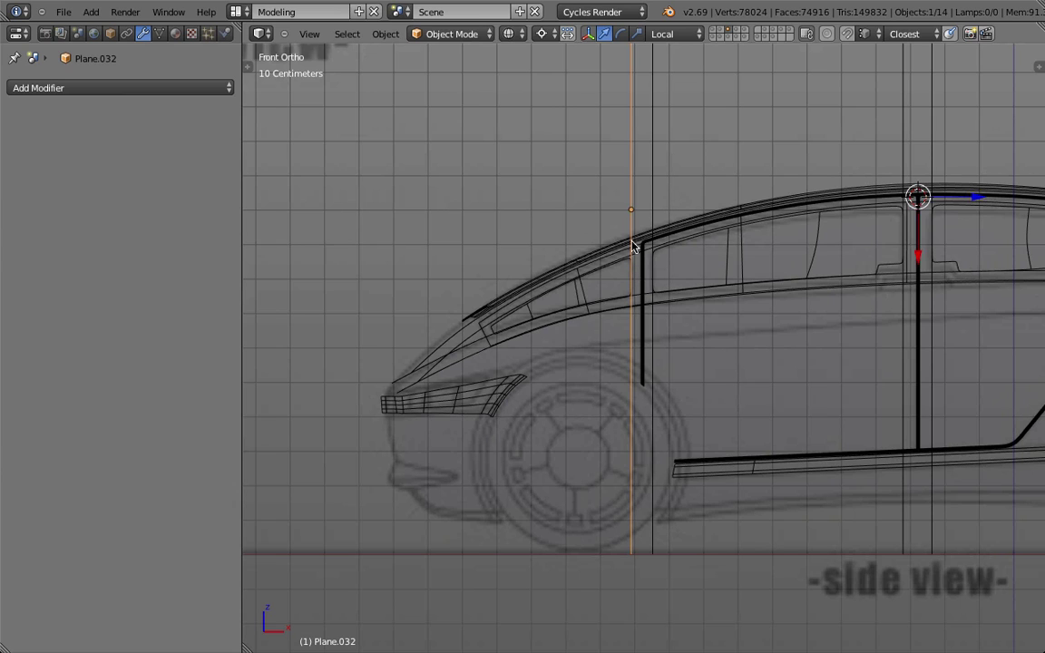
key(shift+d)
click(486, 349)
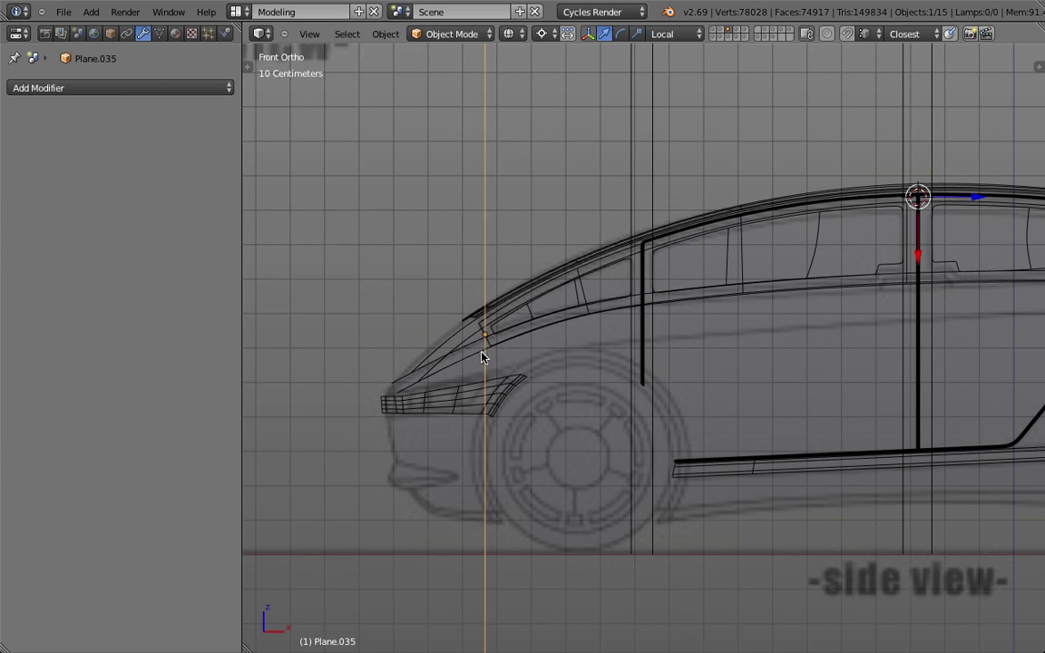
scroll(488, 359, up, 3)
key(m)
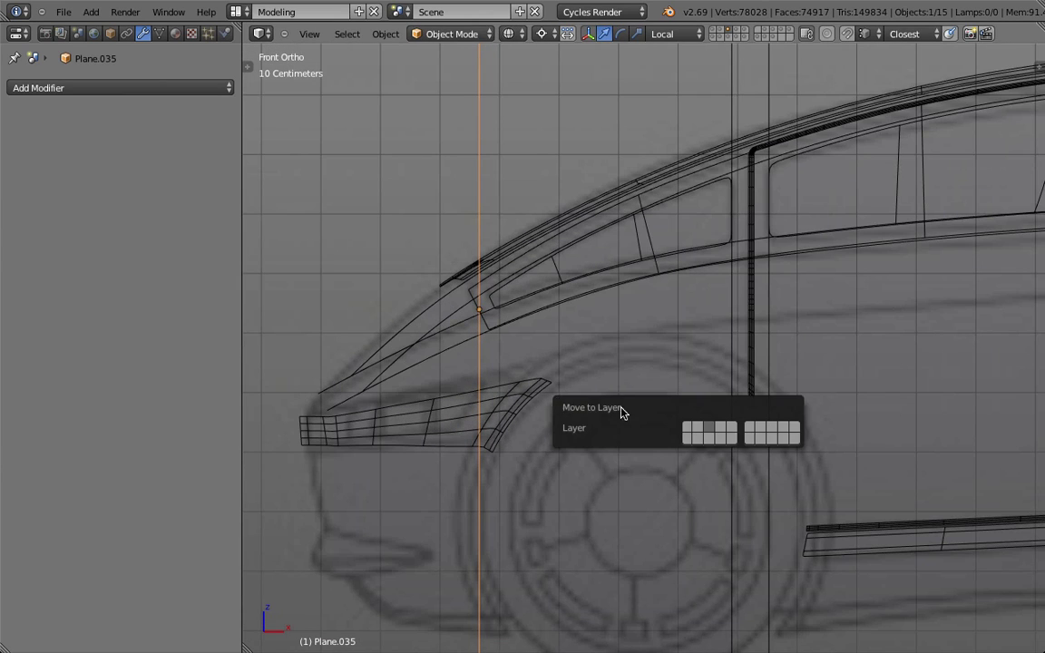
key(ctrl+space)
key(r)
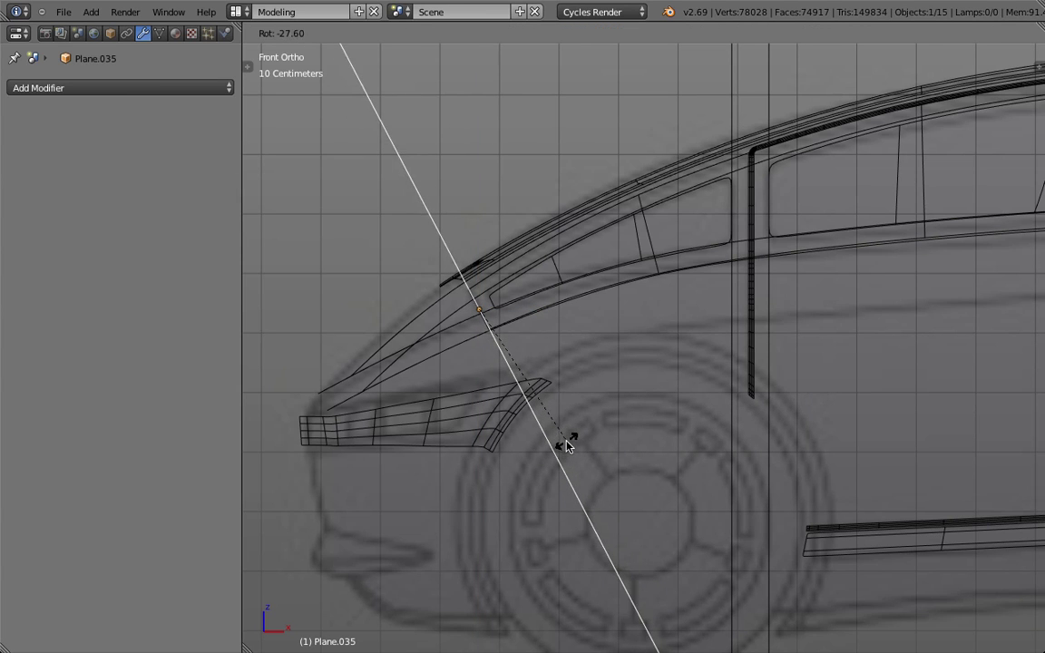
click(565, 438)
Duplicate the tilted plane and place the copy at the curved rear end of the rear door window.
scroll(572, 346, down, 4)
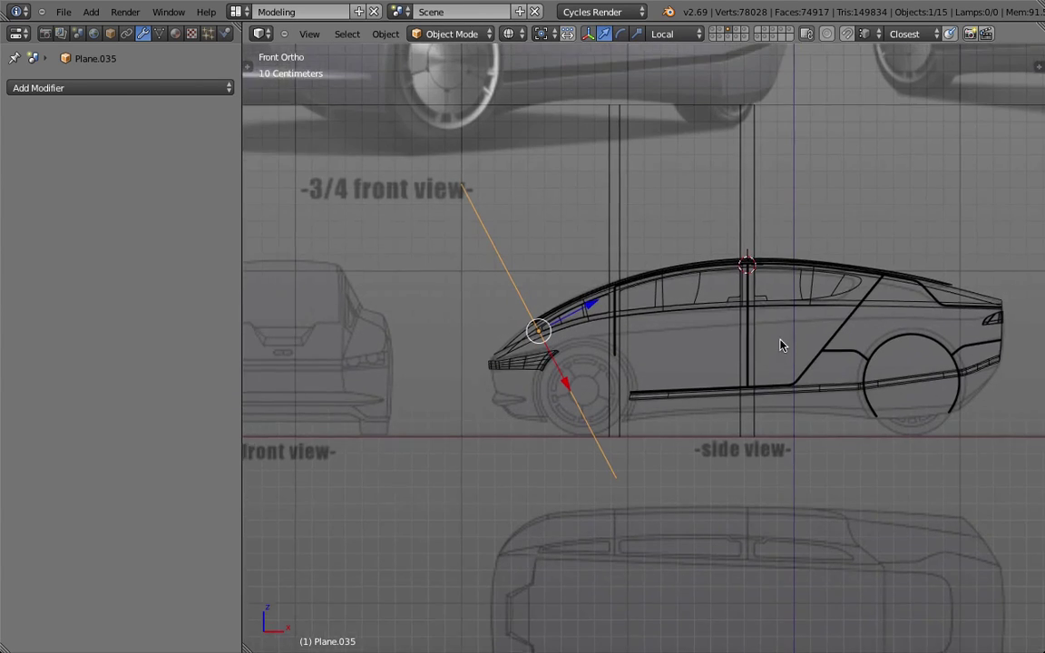
scroll(689, 298, up, 7)
scroll(685, 301, down, 2)
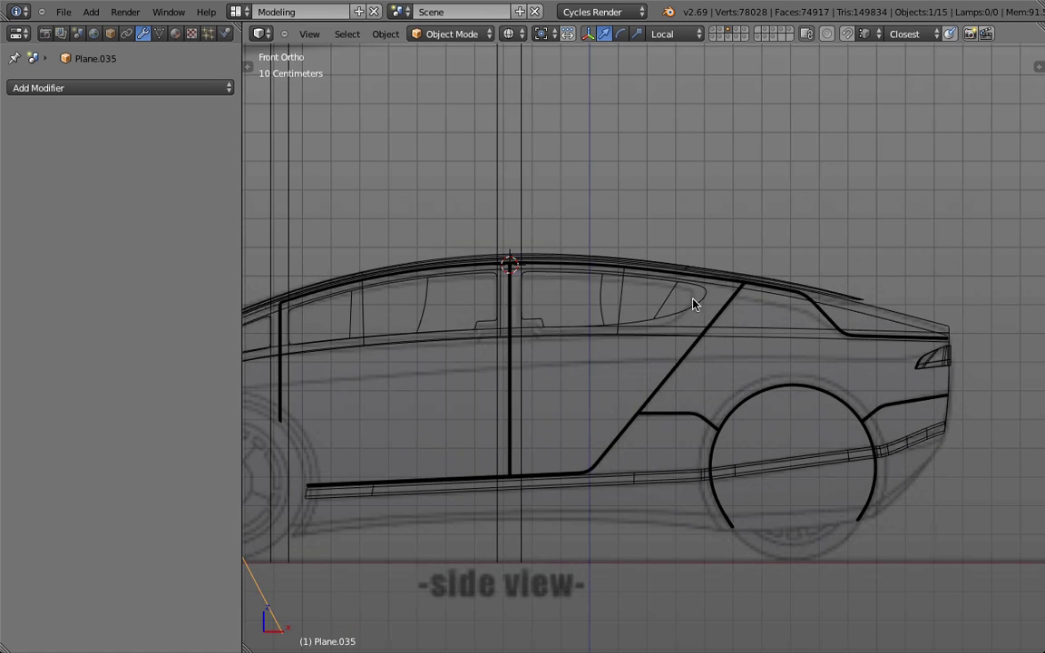
key(z)
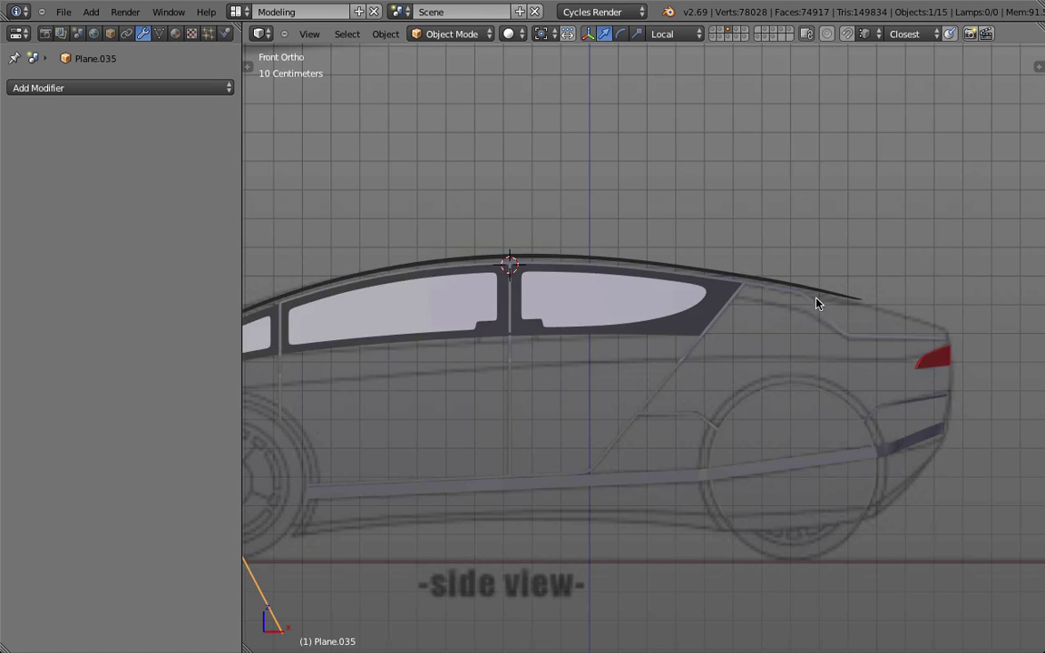
middle_drag(816, 298, 807, 312)
key(KP_1)
key(z)
scroll(803, 324, down, 4)
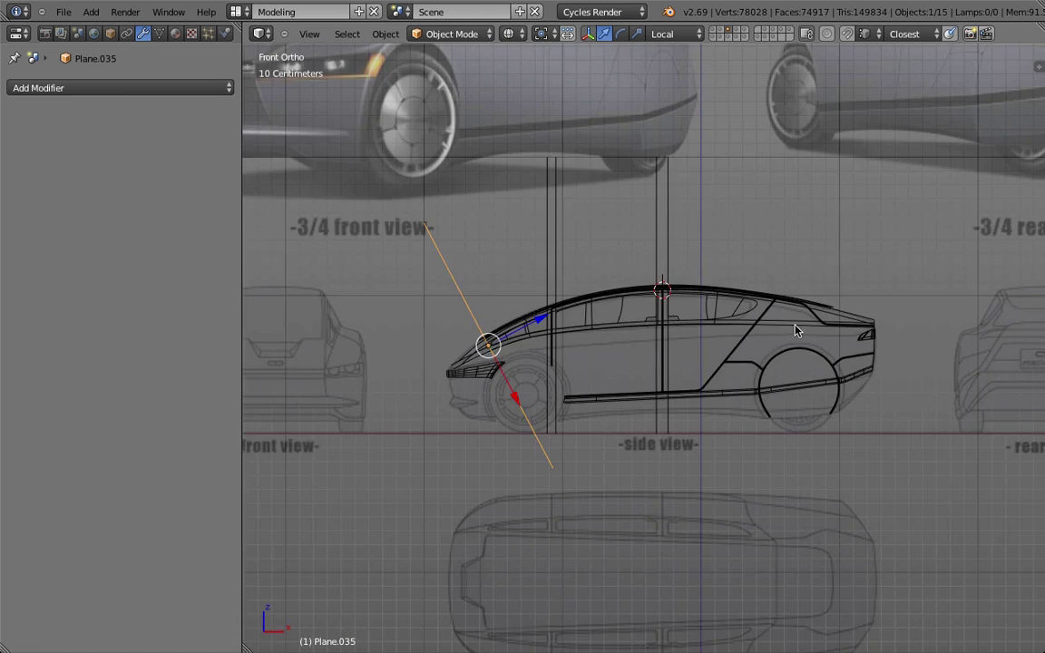
key(shift+d)
click(733, 327)
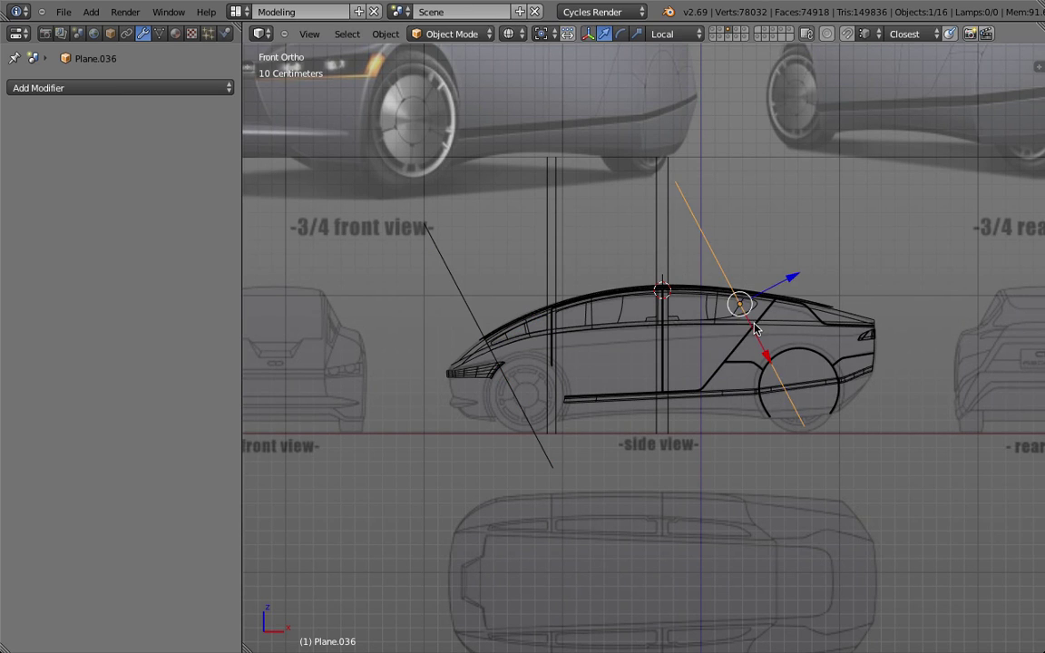
Add a Subdivision Surface modifier to the copied plane at the rear window.
click(188, 88)
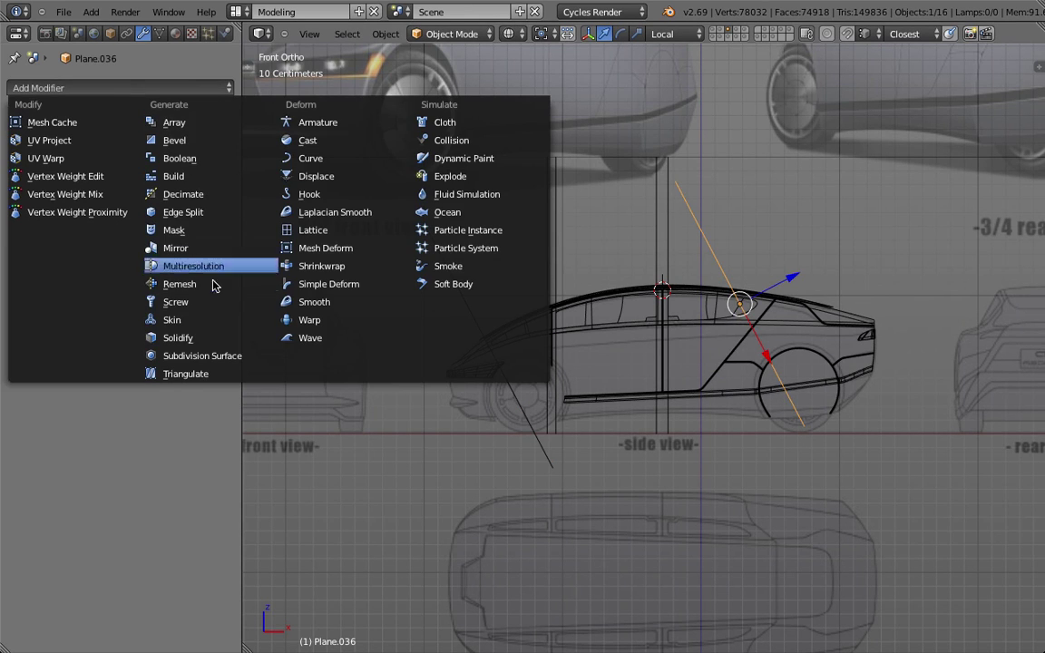
click(218, 357)
middle_drag(817, 236, 730, 227)
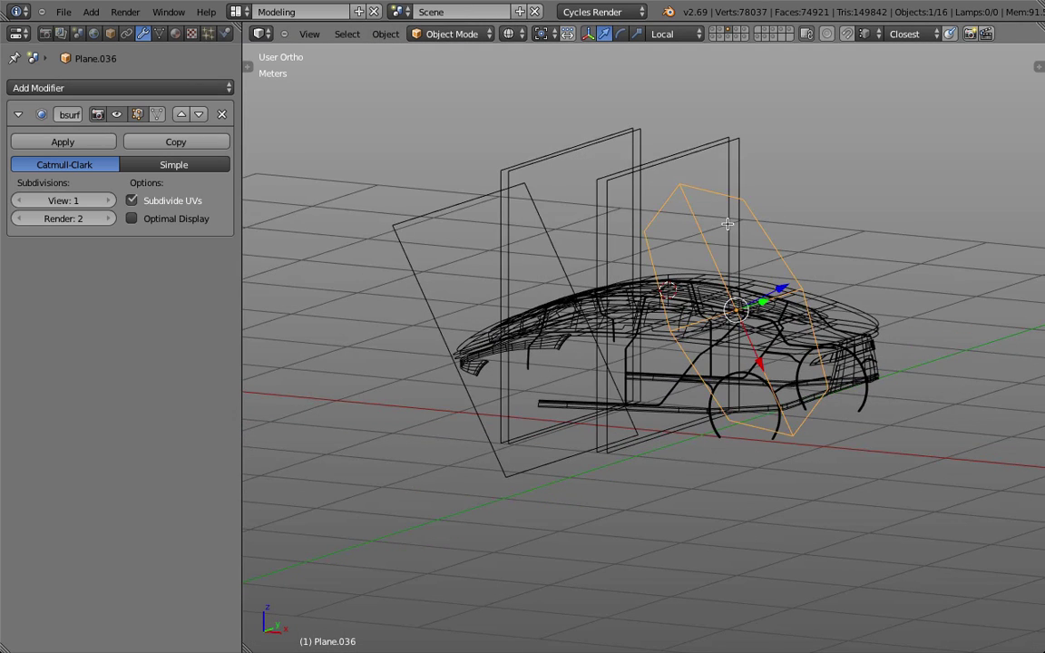
Add one centred loop cut to the mesh of the copied plane at the rear window.
key(Tab)
key(ctrl+r)
click(686, 211)
right_click(686, 211)
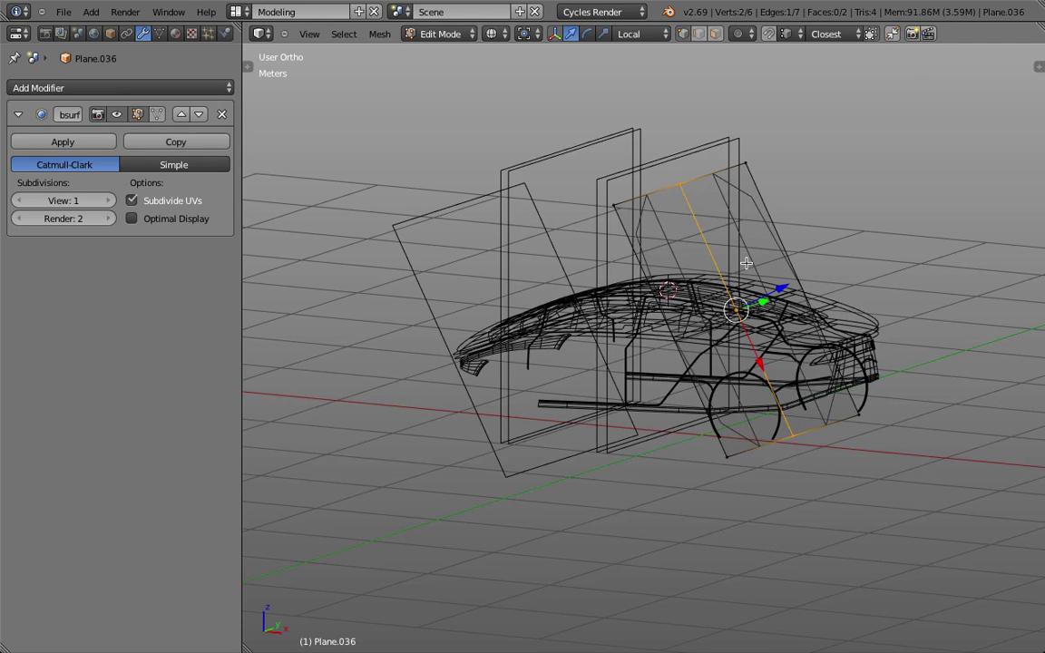
Move the upper edge of the plane in front view to just above the roofline, behind the rear window's tip.
key(KP_1)
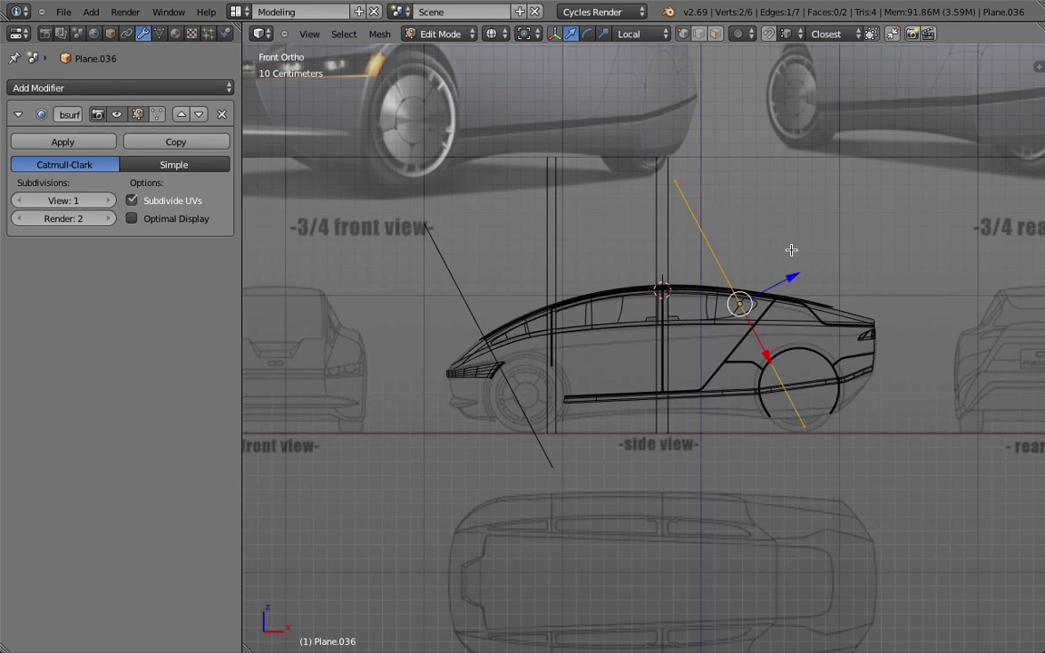
middle_drag(790, 250, 762, 265)
key(ctrl+r)
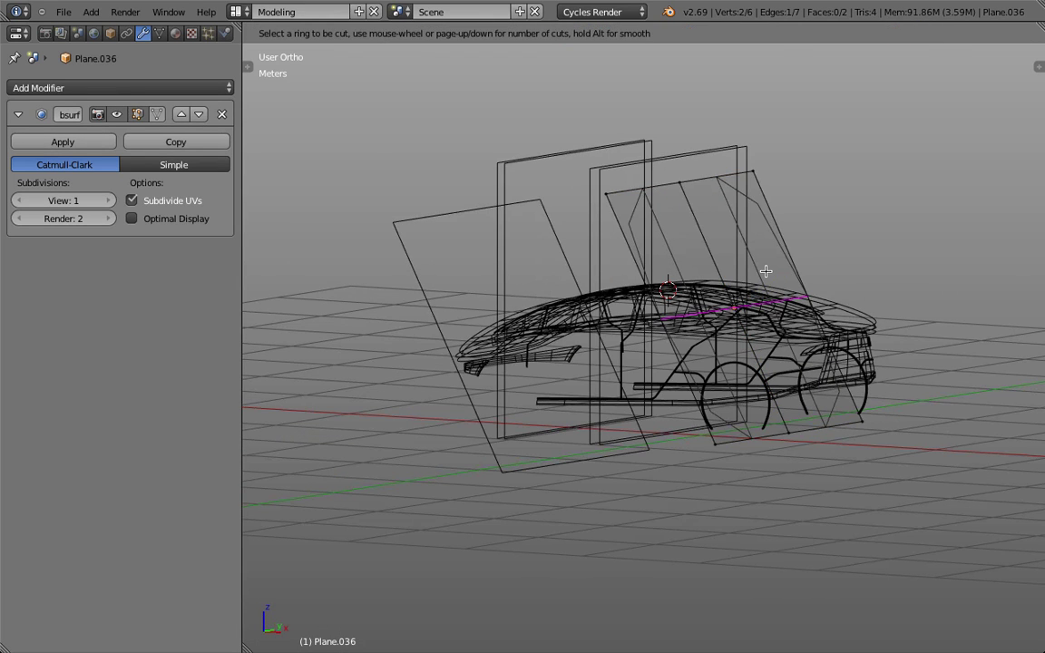
right_click(765, 271)
alt+right_click(730, 172)
key(KP_1)
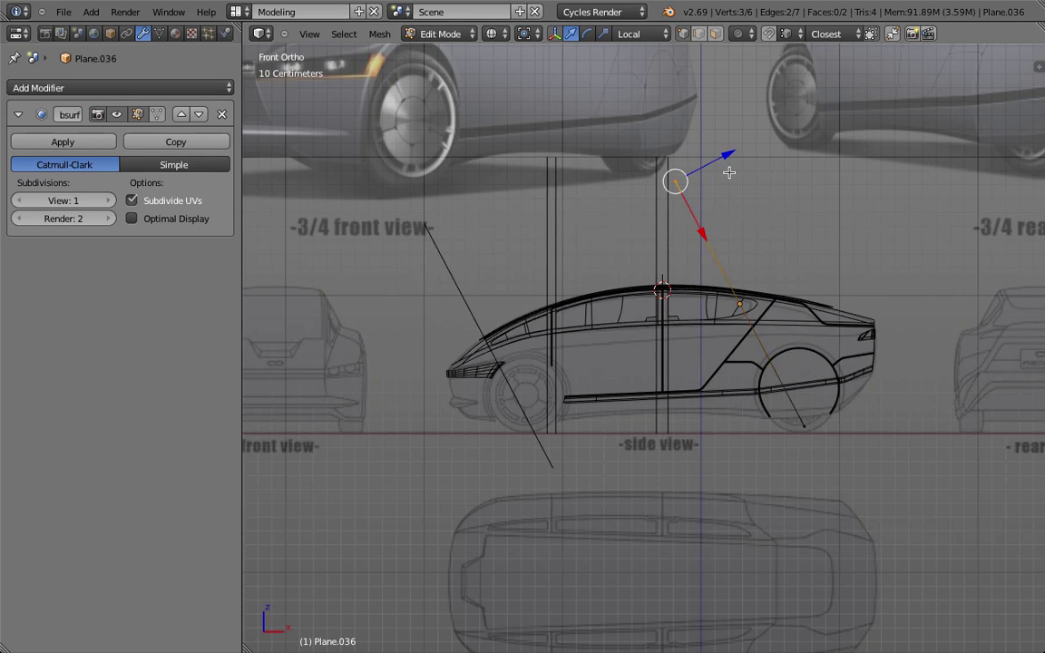
scroll(729, 172, up, 4)
key(g)
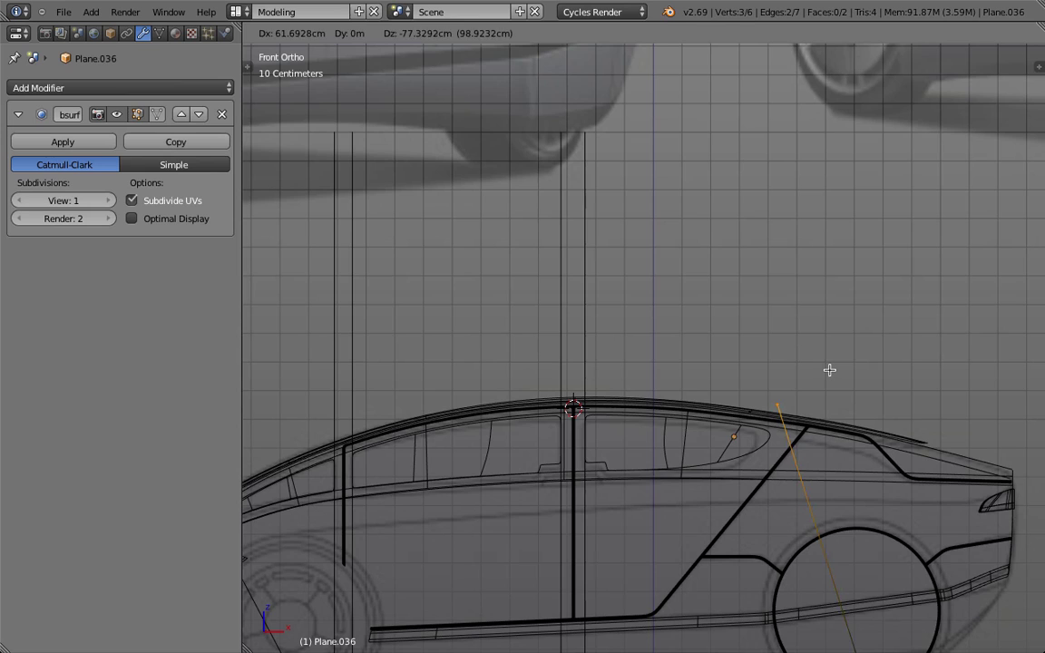
click(833, 401)
Move the plane's lower edge up to the curved rear tip of the rear door window outline.
shift+scroll(845, 424, down, 5)
key(b)
drag(843, 500, 883, 532)
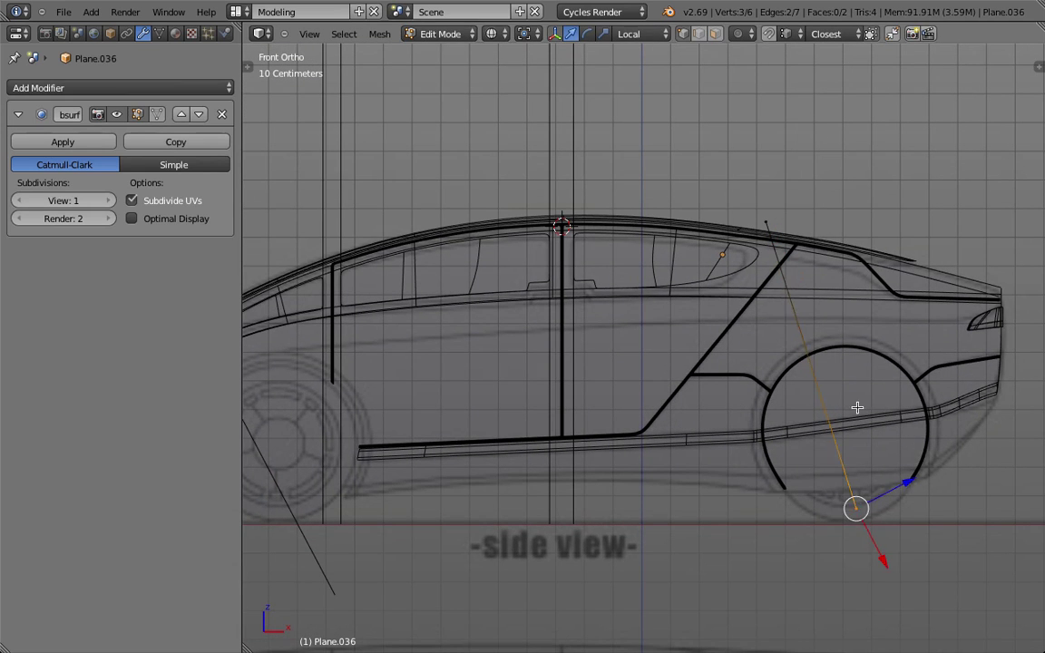
key(g)
click(764, 156)
scroll(767, 227, up, 5)
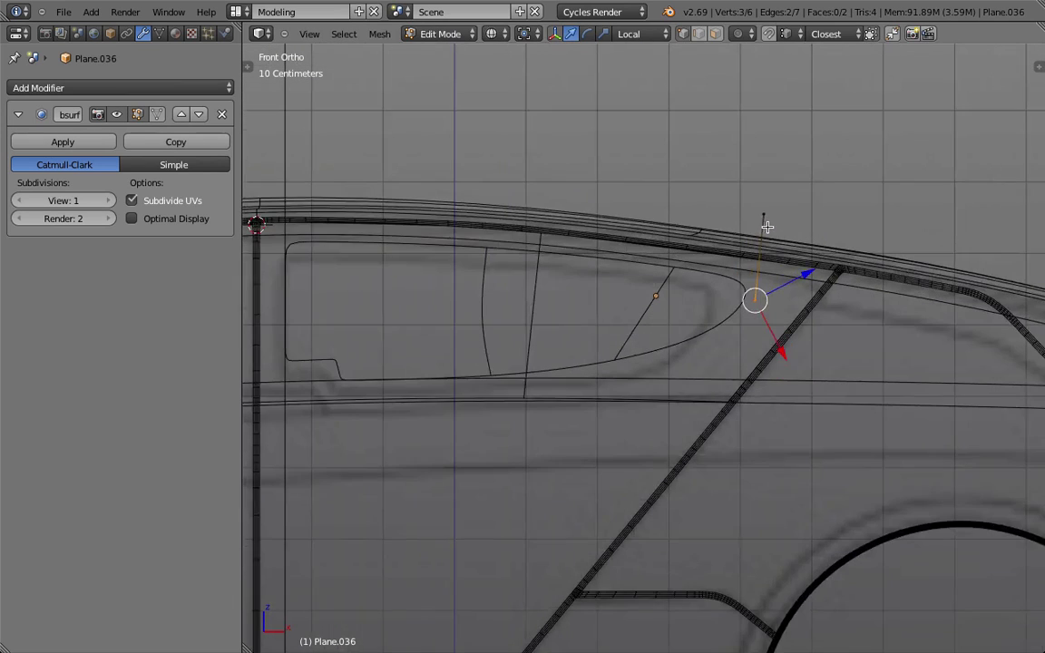
Set the Subdivision Surface view level to 3 and display the modifier's result on the edit cage.
click(110, 198)
click(111, 199)
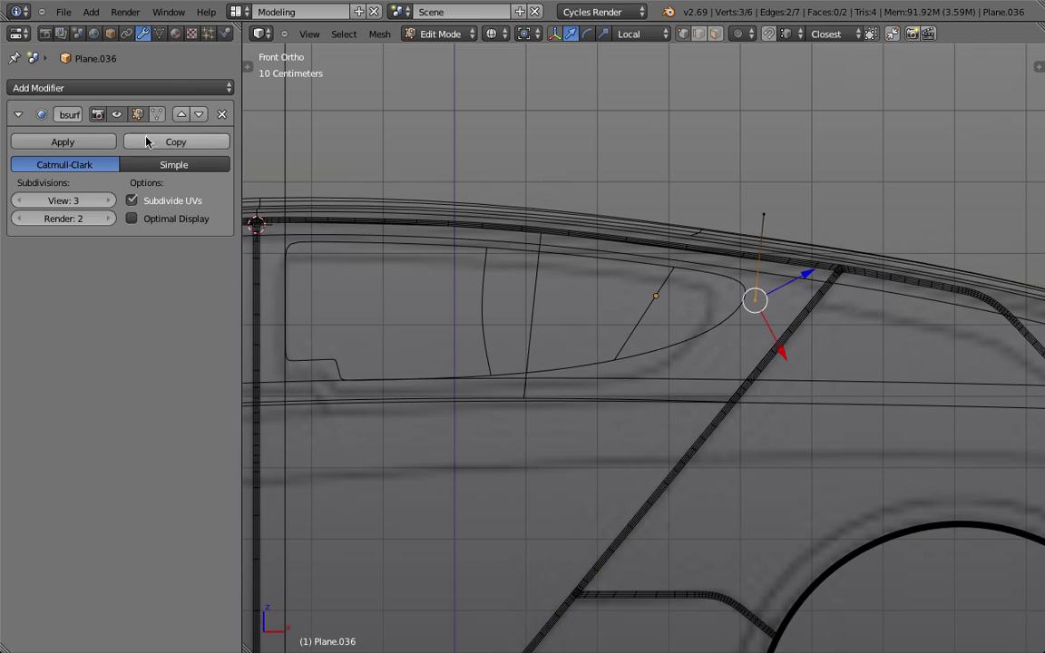
click(157, 114)
Extrude the plane's end edge in successive segments along the lower window outline to the window's front end.
key(e)
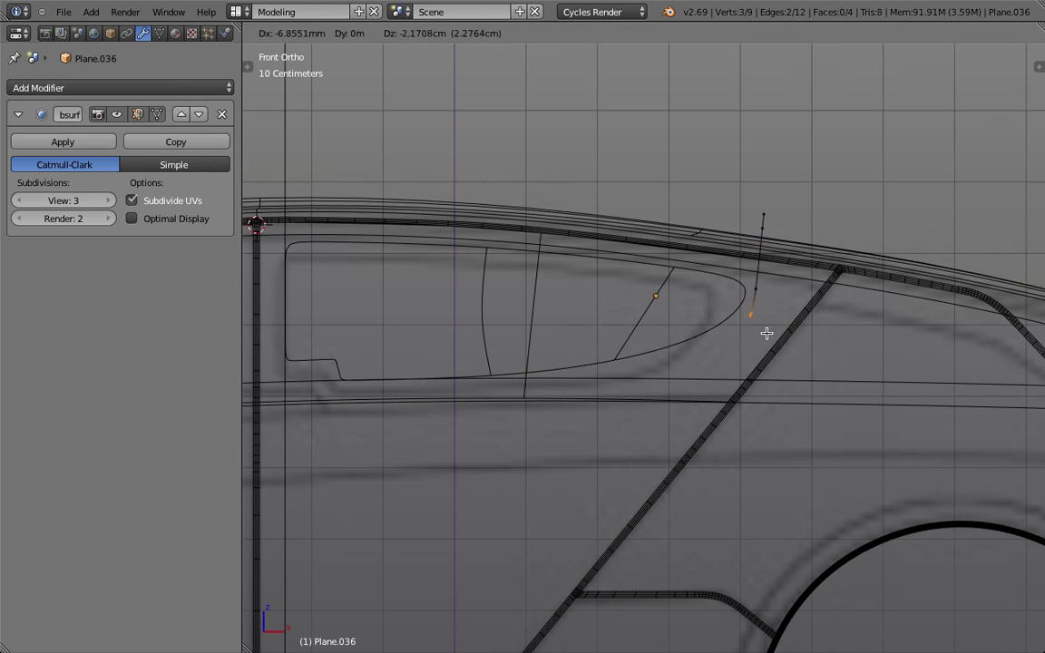
click(590, 382)
key(e)
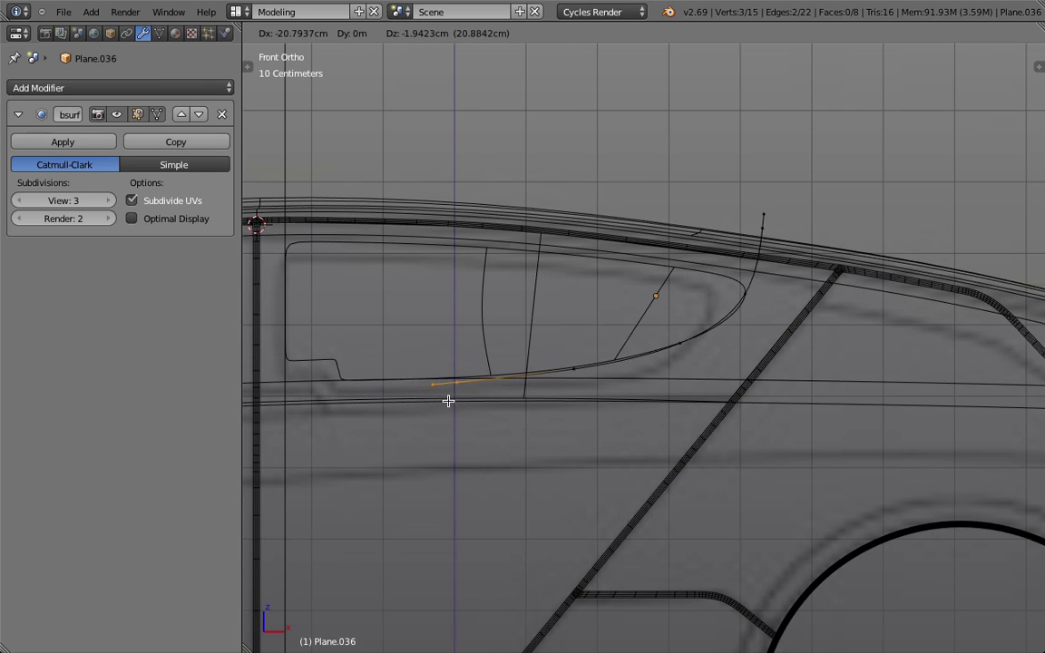
click(438, 399)
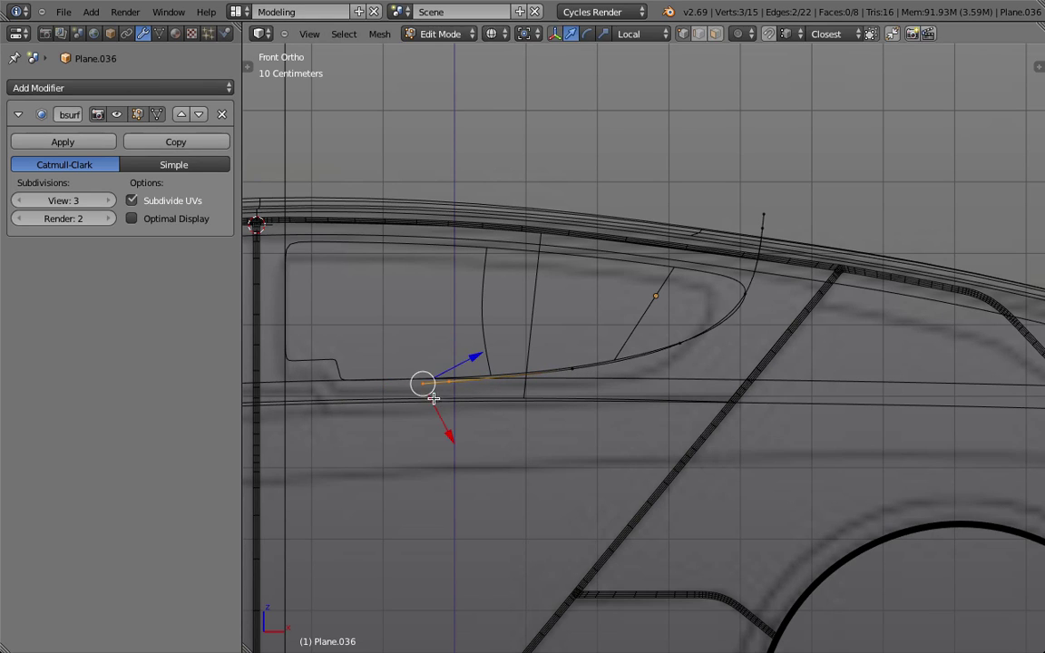
key(e)
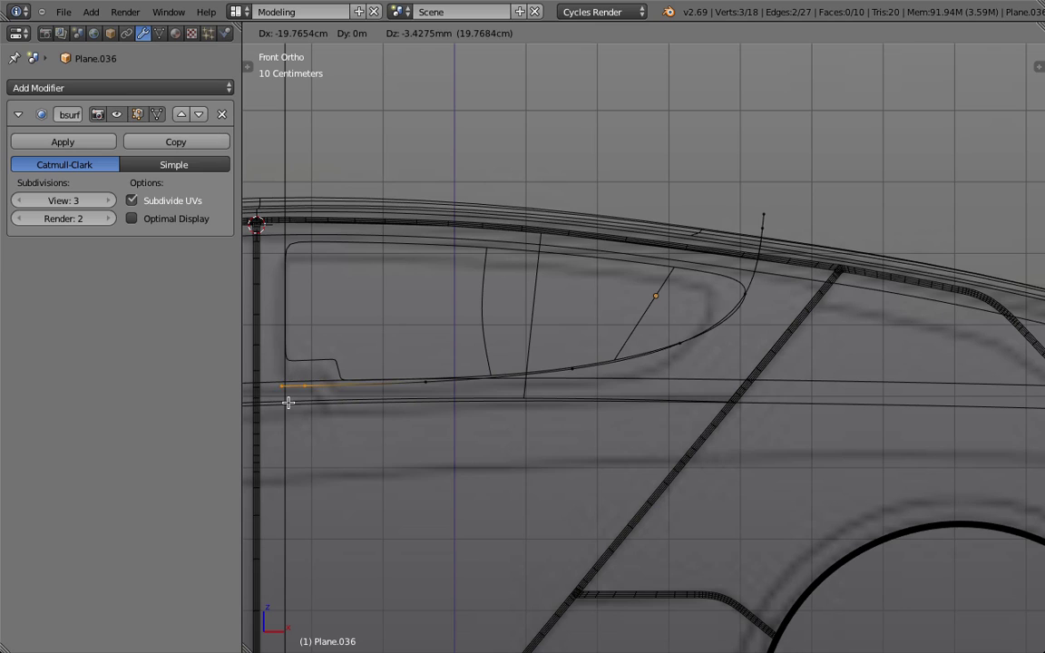
click(289, 403)
Fine-tune the edge at the window's rear tip and the next edge below it to follow the outline.
key(a)
key(b)
drag(730, 278, 776, 310)
key(g)
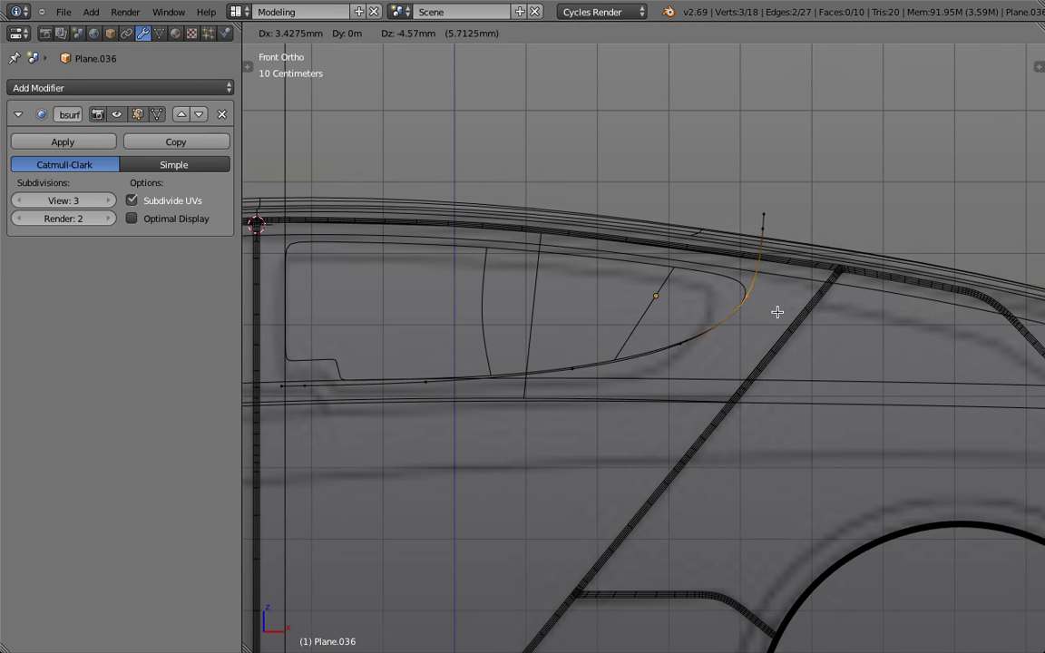
click(777, 315)
key(a)
key(b)
drag(670, 334, 691, 362)
key(g)
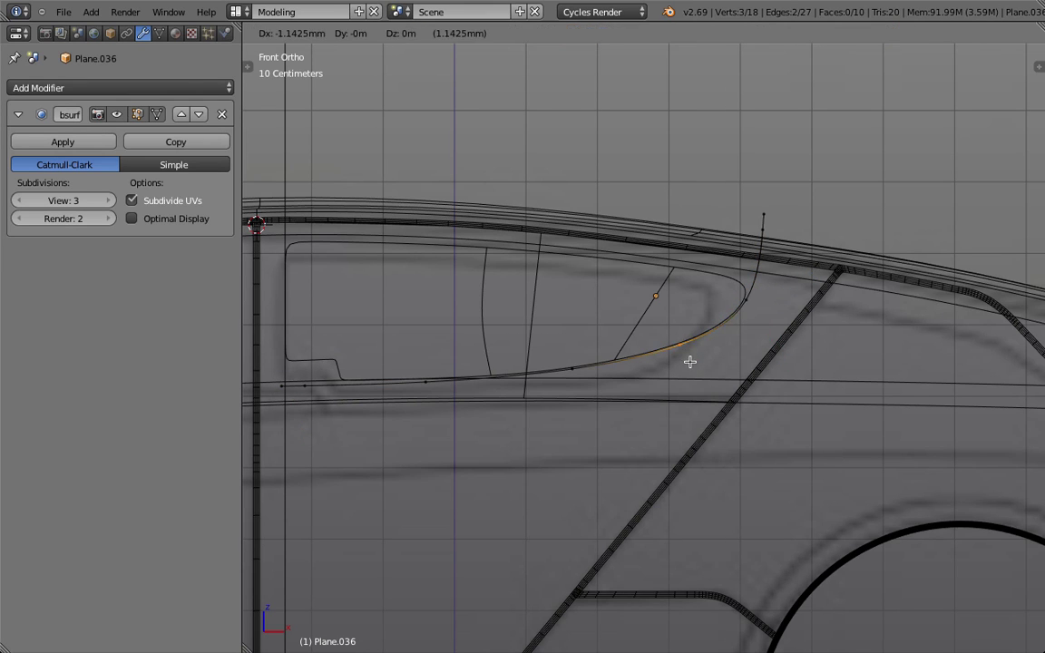
click(691, 362)
Nudge the middle edges of the extruded strip so its curve matches the window's lower outline.
key(a)
key(b)
drag(562, 353, 585, 388)
key(g)
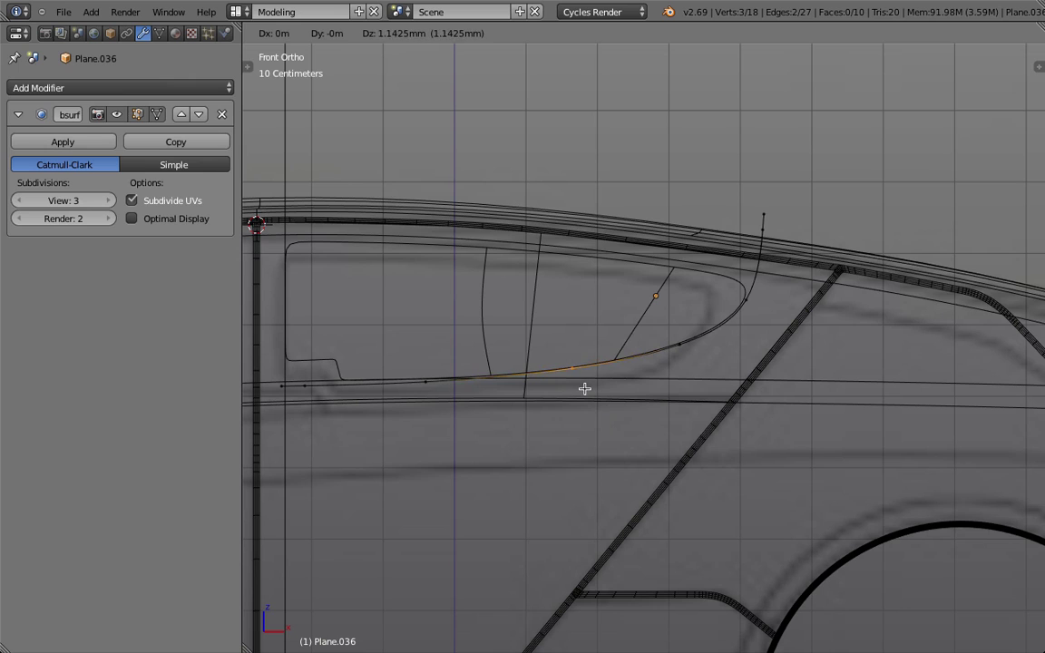
click(586, 388)
key(a)
key(b)
drag(413, 368, 429, 392)
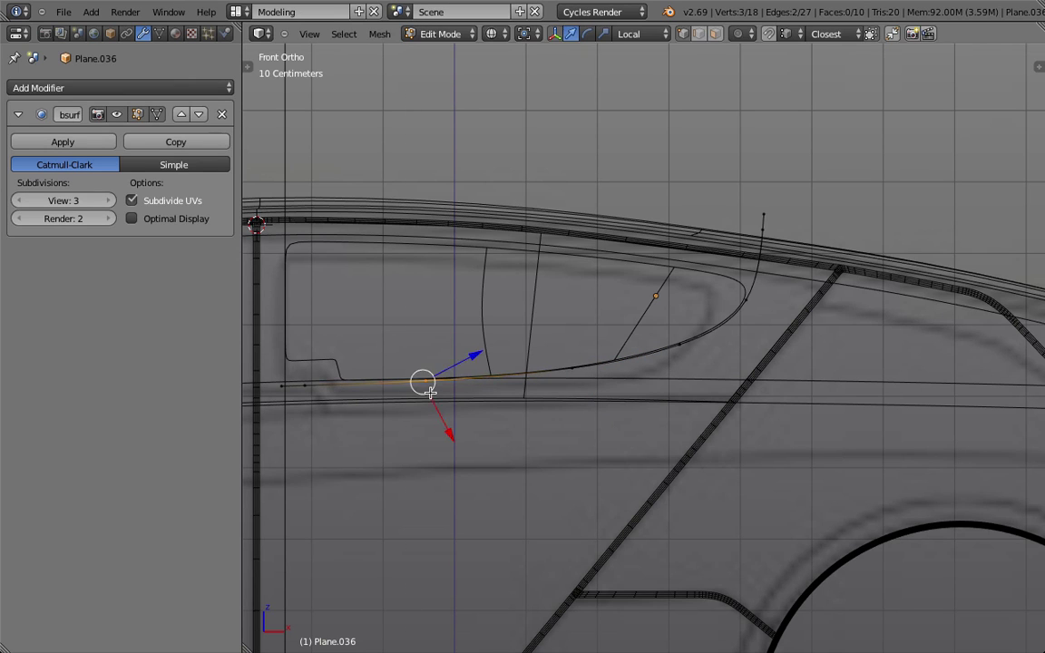
Move the strip's front end edge about 1.9 cm back and slightly up to fit the lower outline, and return to Object Mode.
key(a)
key(b)
drag(264, 365, 313, 407)
key(g)
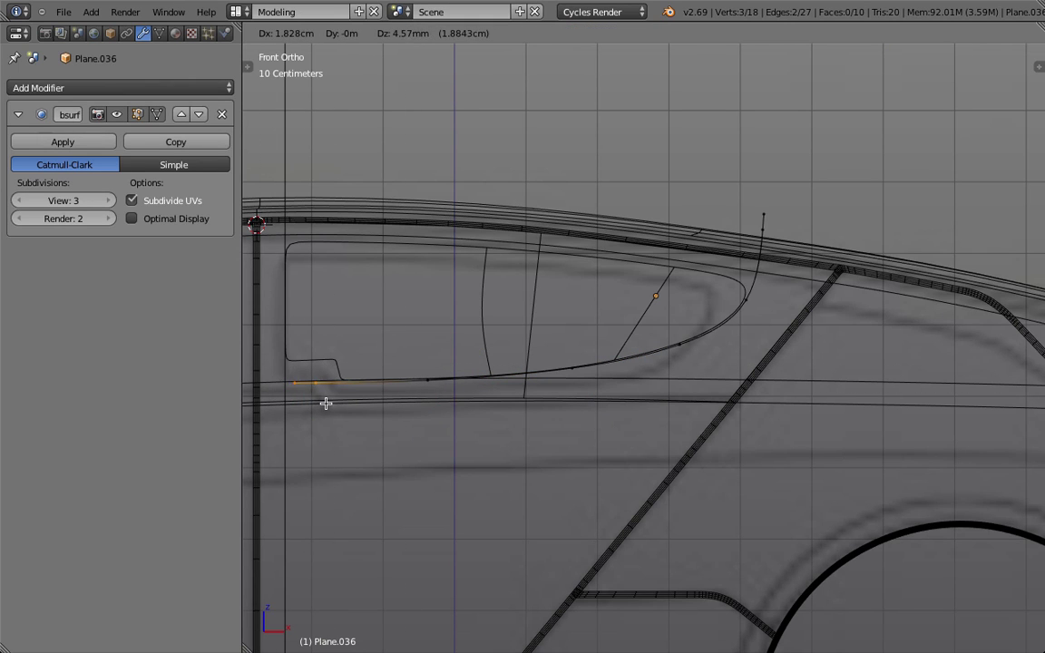
click(325, 402)
key(Tab)
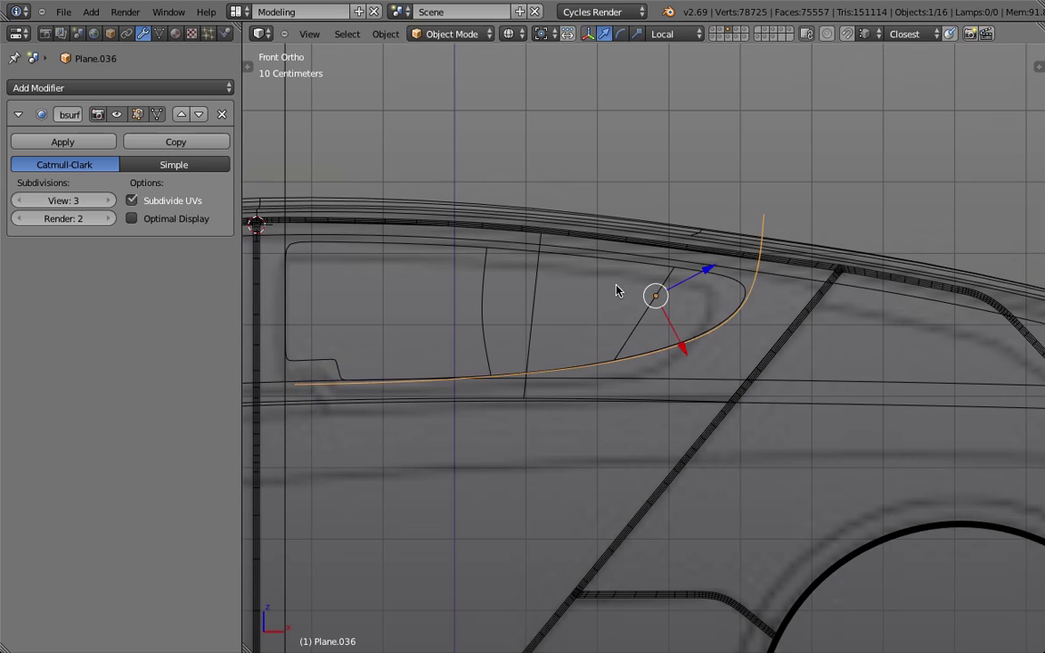
Switch the viewport to solid shading and open the operator search for the curved cutting surface.
scroll(616, 290, down, 3)
mouse_move(626, 288)
middle_down()
mouse_move(765, 249)
mouse_move(711, 263)
mouse_move(631, 260)
mouse_move(819, 282)
middle_up()
key(z)
key(space)
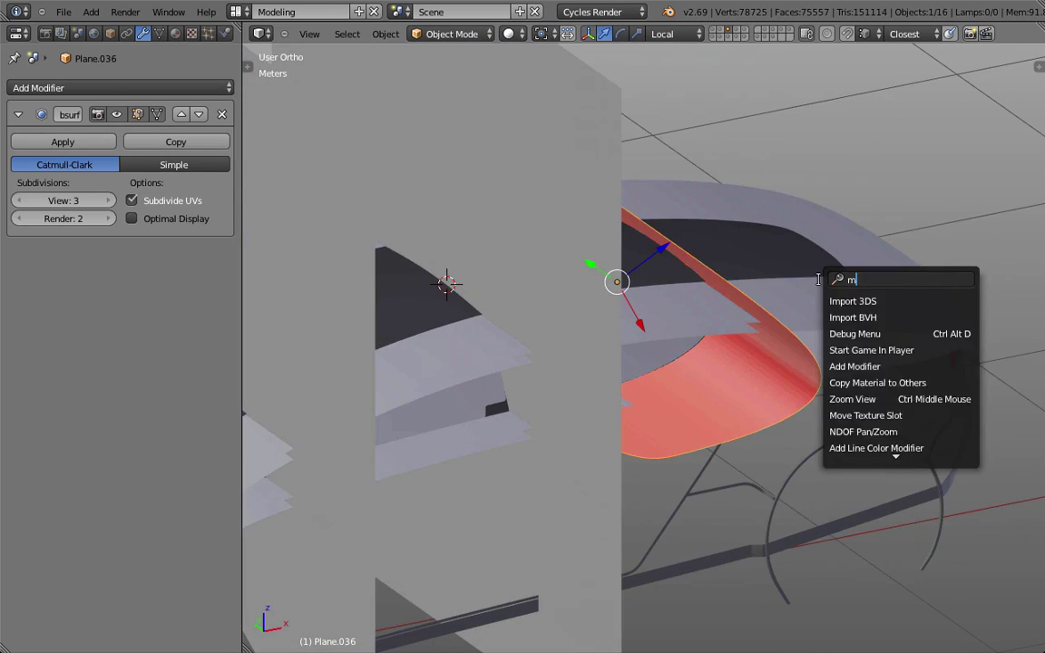
Apply smooth shading to the curved surface behind the rear side window.
text(moo)
key(Return)
scroll(821, 282, down, 3)
middle_drag(821, 292, 735, 299)
key(KP_1)
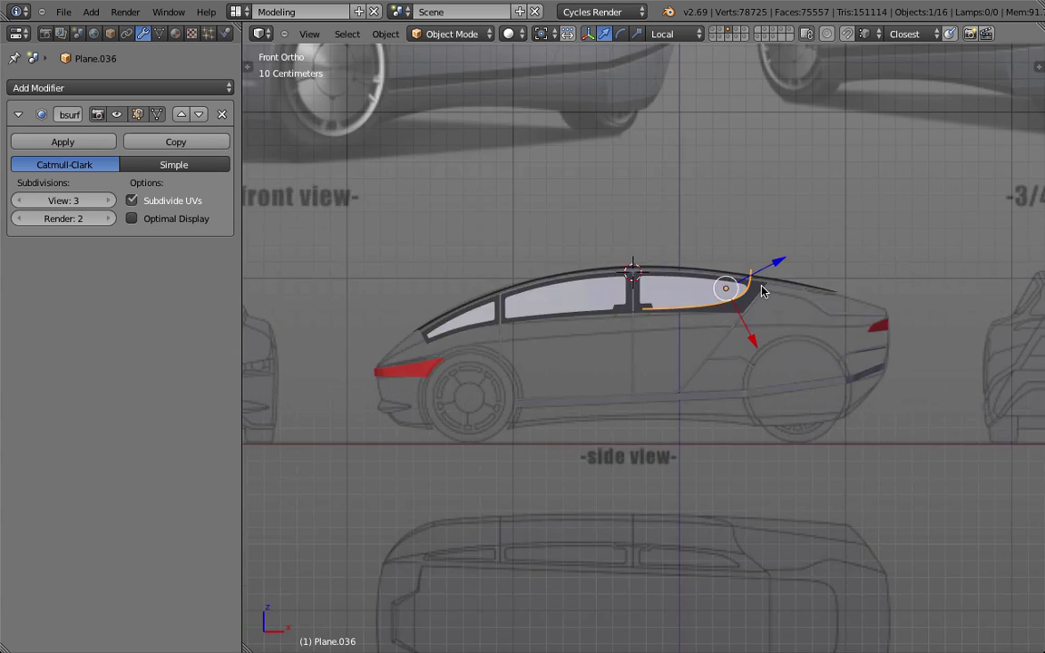
Duplicate the vertical plane at the center pillar's front edge and center the copy on the pillar, about 15.6 cm lower.
scroll(778, 317, up, 6)
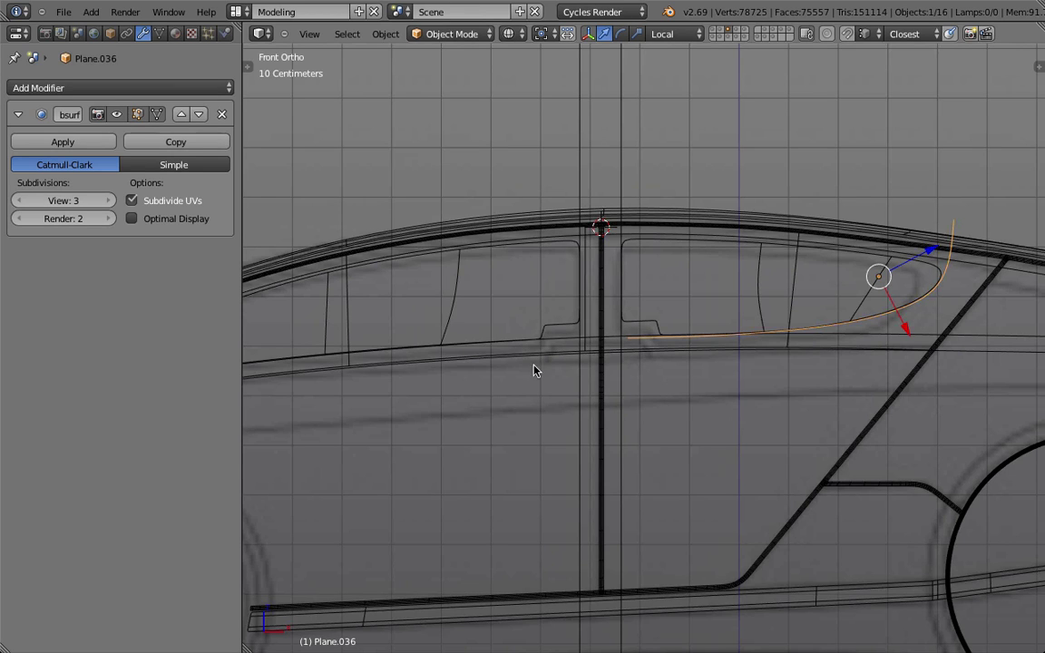
right_click(580, 161)
scroll(579, 158, down, 2)
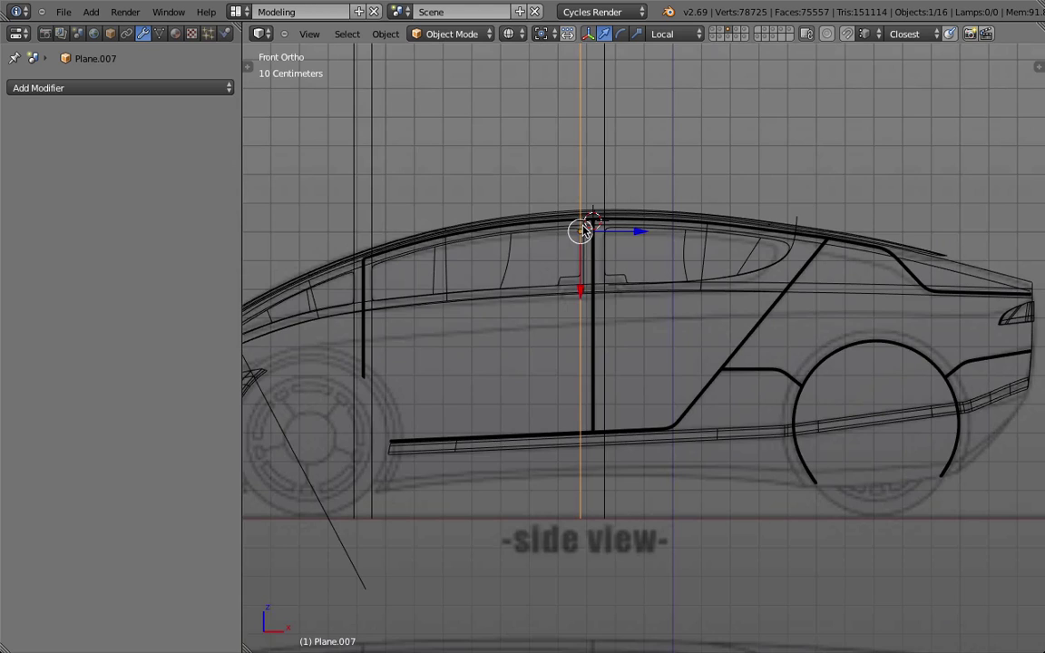
key(shift+d)
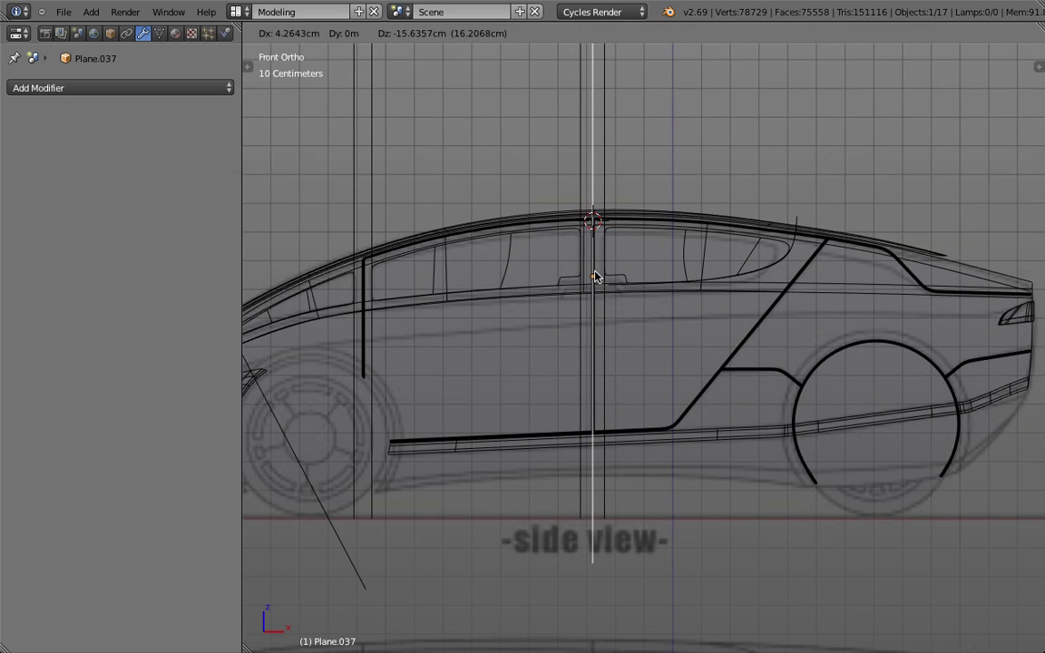
click(595, 275)
Rotate the duplicated plane 90 degrees so it lies horizontally across the center pillar.
scroll(620, 293, up, 1)
scroll(620, 292, up, 2)
key(r)
key(9)
key(0)
key(Return)
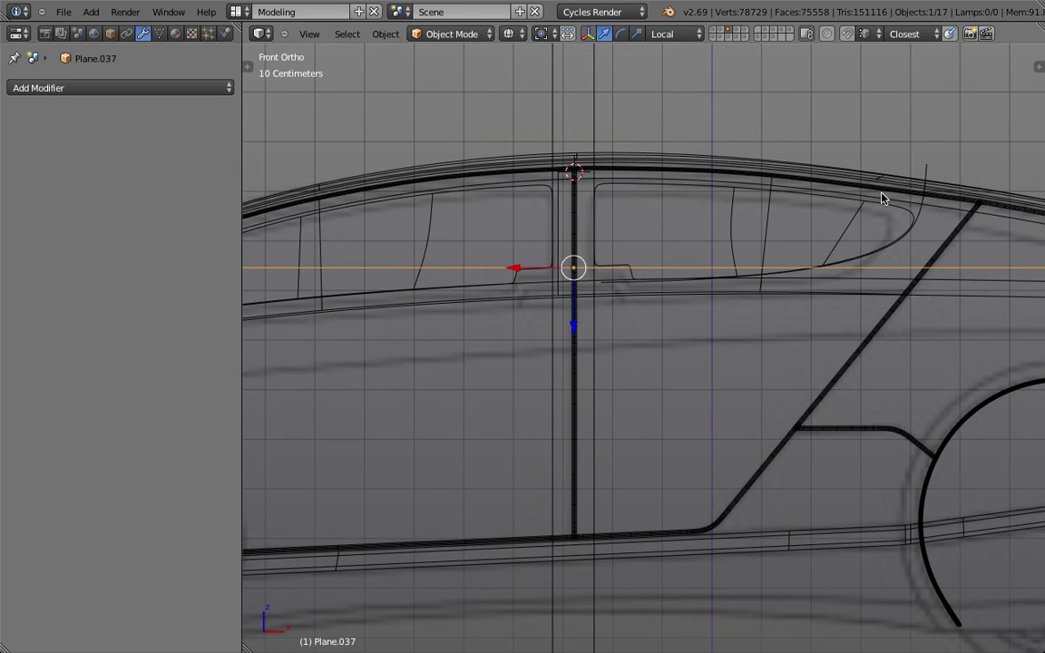
Narrow the horizontal plane's mesh along X until its ends meet the outer corners of the window notches beside the pillar.
key(Tab)
key(s)
key(x)
click(615, 229)
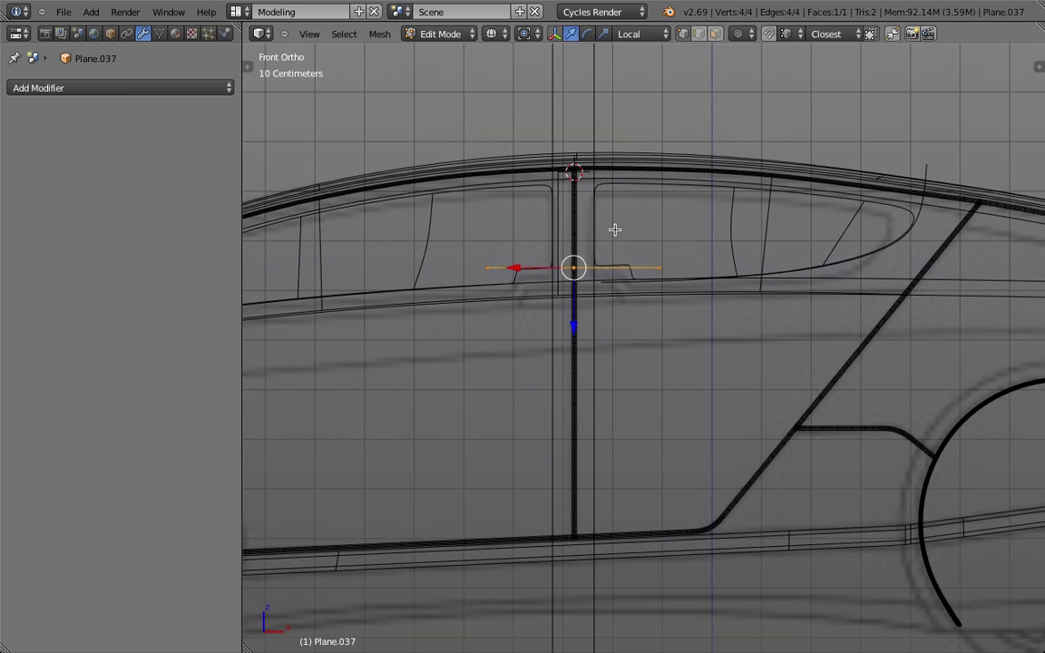
key(s)
key(x)
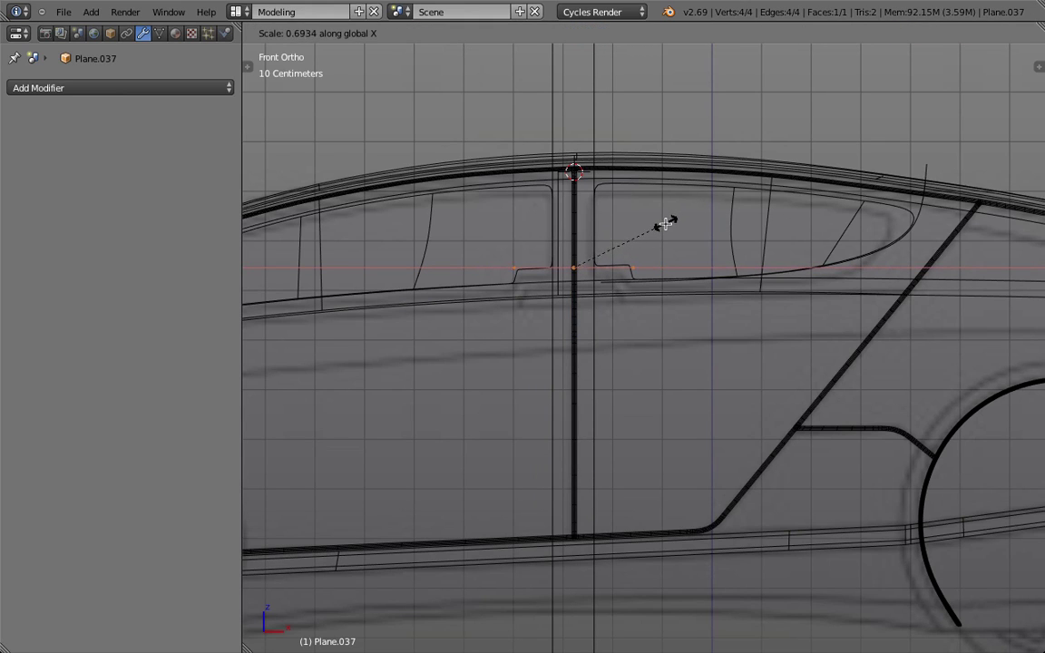
click(666, 224)
Extrude the horizontal plane and pull the new face straight down below the window line.
key(e)
click(603, 296)
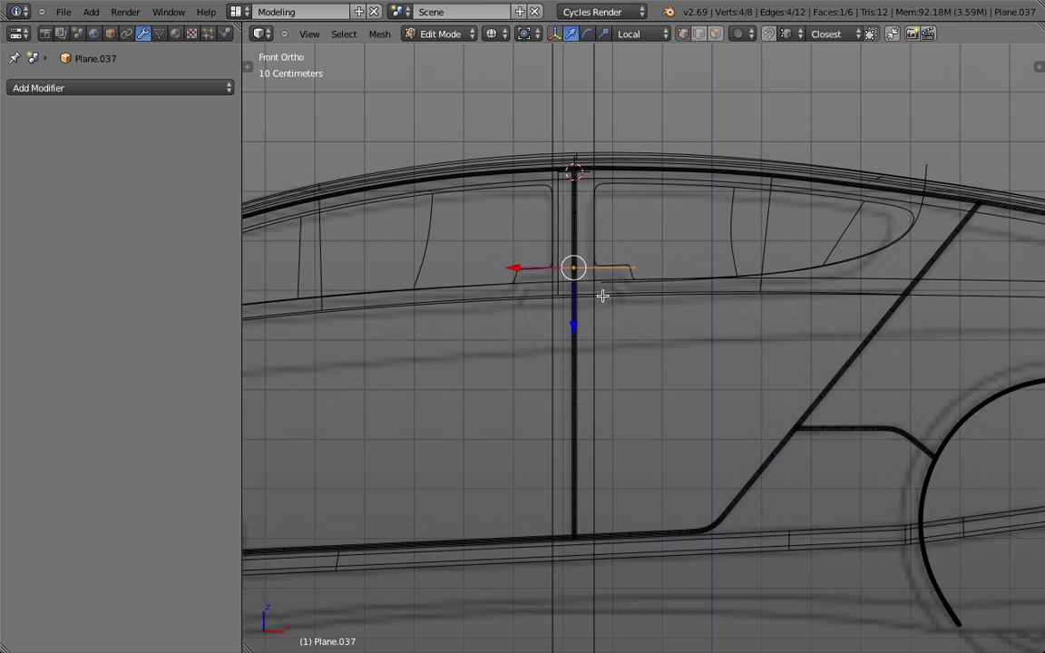
drag(576, 326, 572, 389)
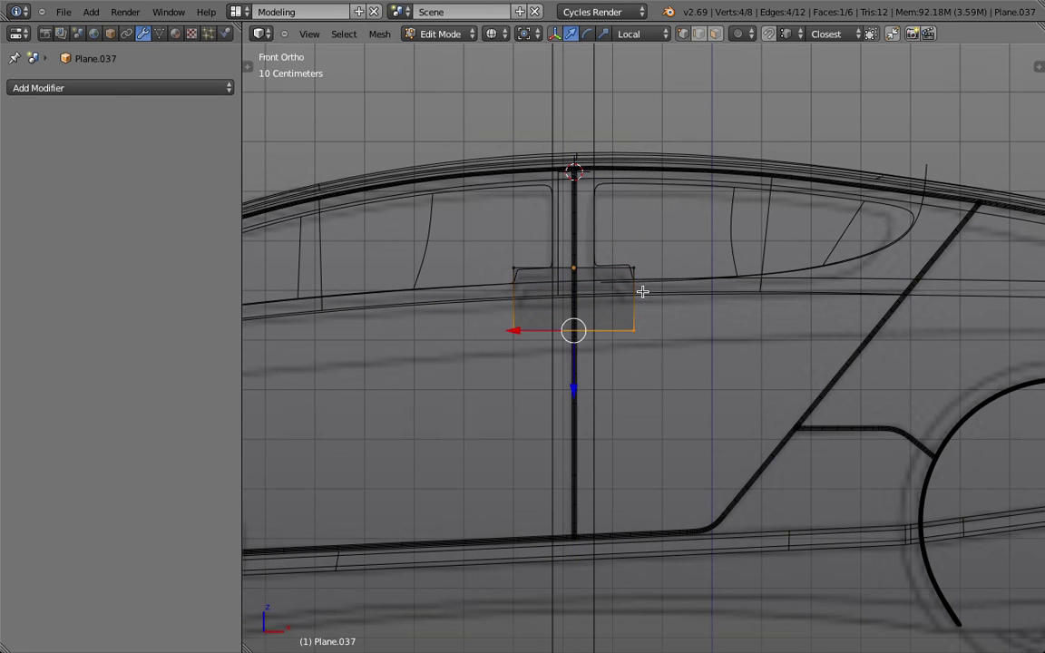
Widen the extruded lower face along X by about 1.26 so the sides match the notch slope, and delete that face.
key(s)
key(x)
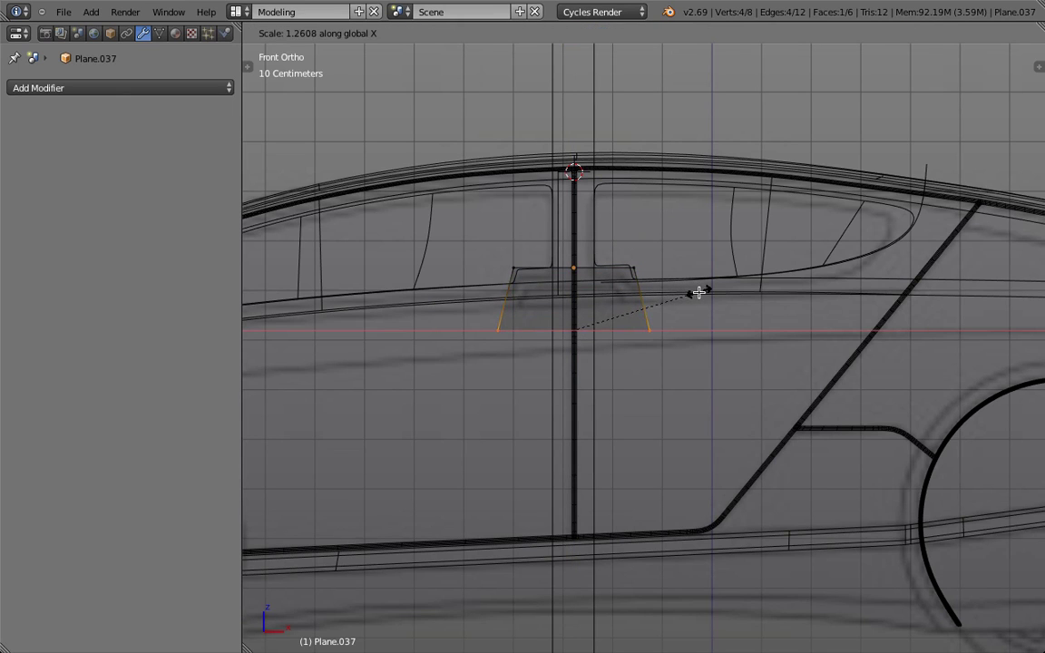
click(699, 286)
key(x)
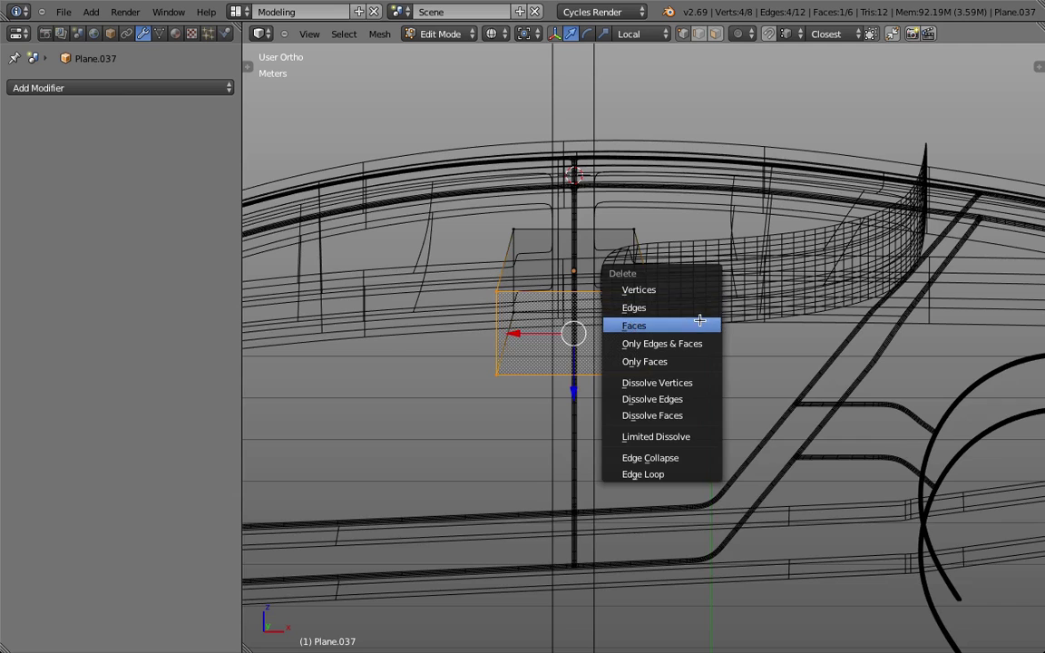
click(699, 322)
Move the trapezoid's rear-side vertices about 9.5 mm forward and 5.7 mm up to align with the rear window notch.
scroll(700, 321, up, 3)
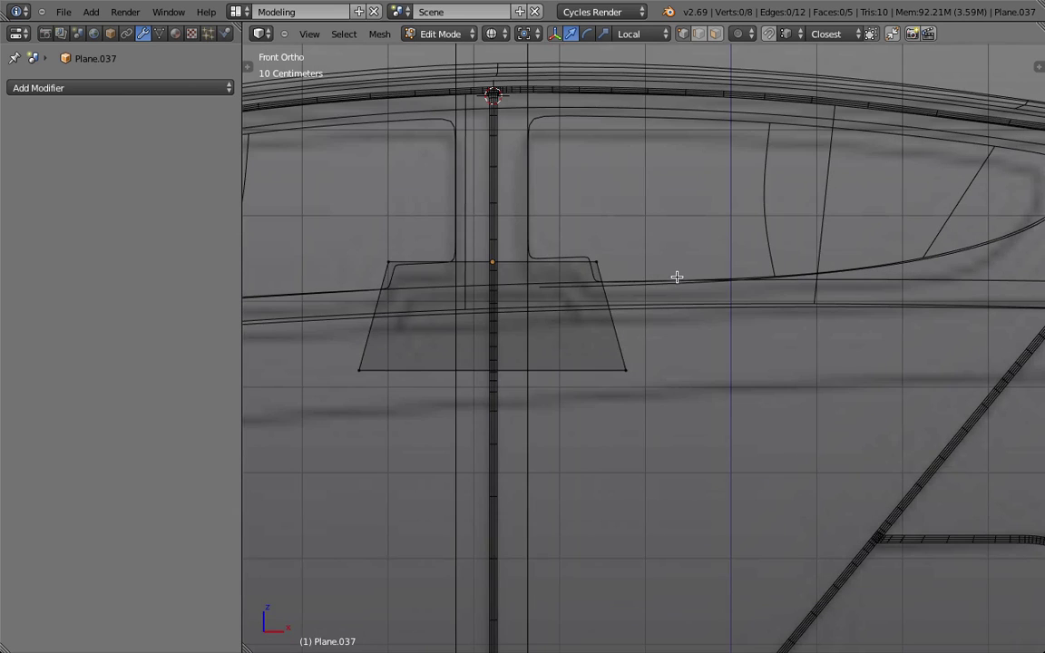
key(b)
drag(573, 242, 660, 405)
key(g)
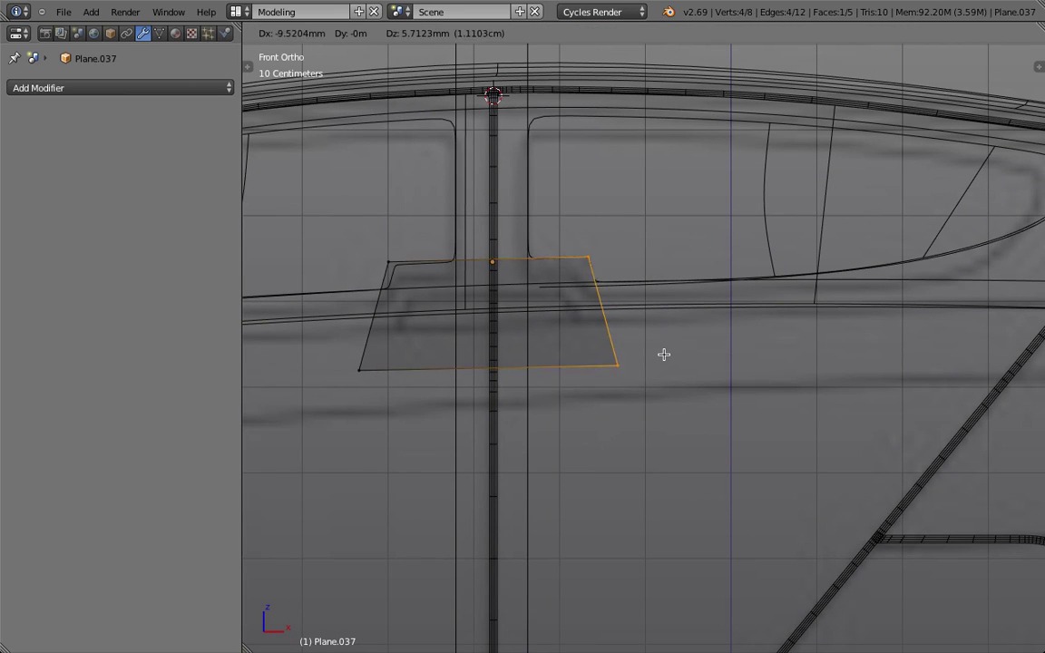
click(666, 355)
Move the trapezoid's front-side vertices about 7.6 mm rearward and 2.9 mm down to align with the front window notch.
key(a)
key(b)
drag(334, 217, 425, 399)
key(g)
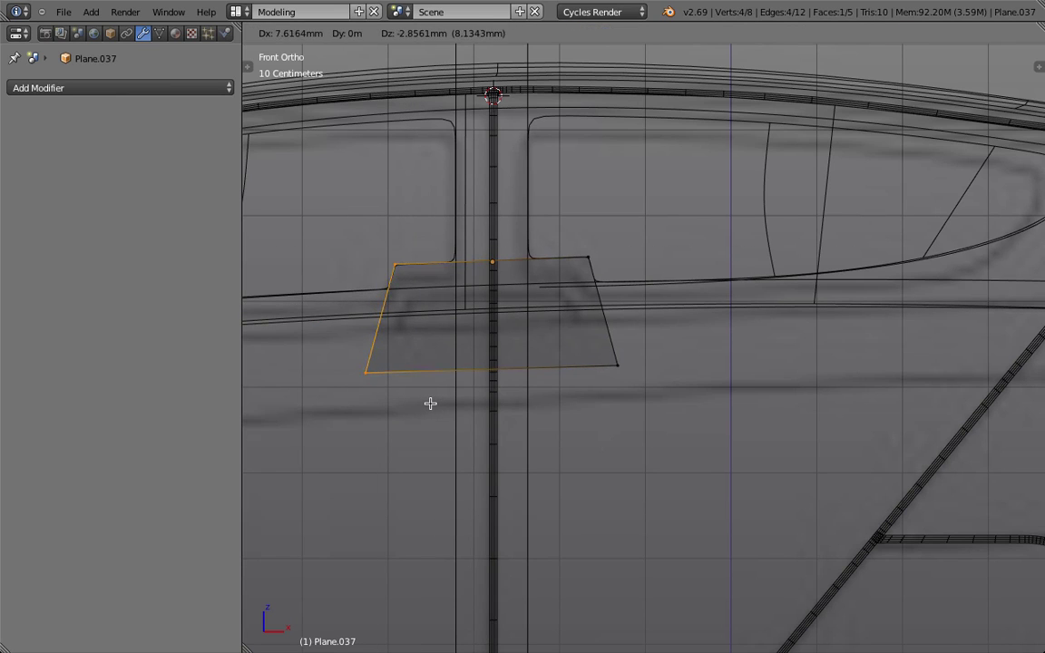
click(429, 404)
Delete the trapezoid's lower edges, removing the side faces attached to them.
key(a)
key(b)
drag(374, 225, 613, 286)
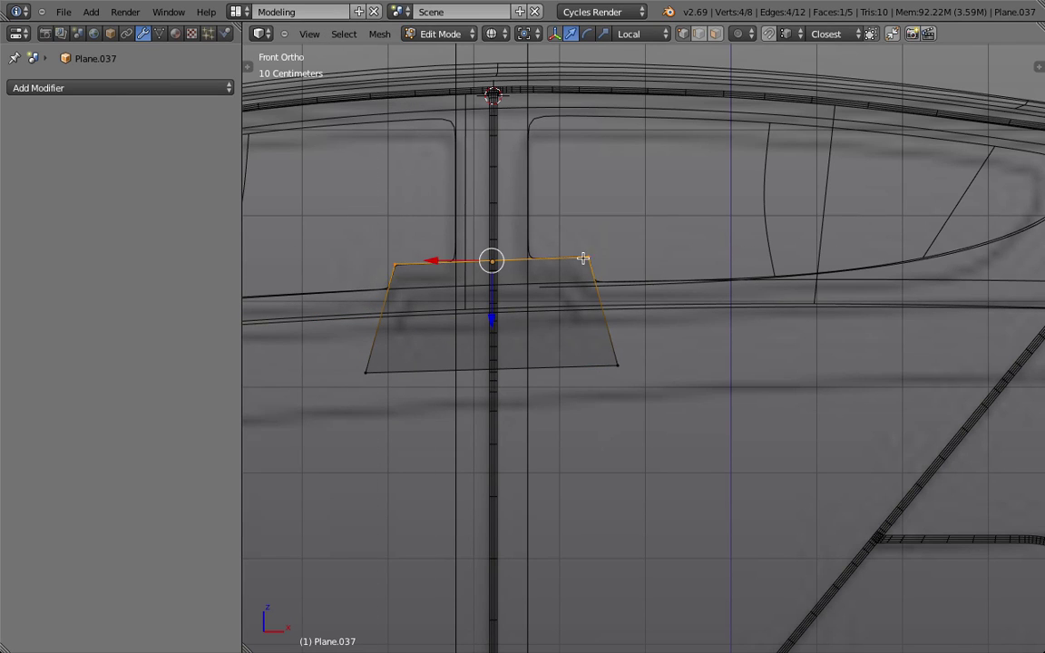
key(a)
key(b)
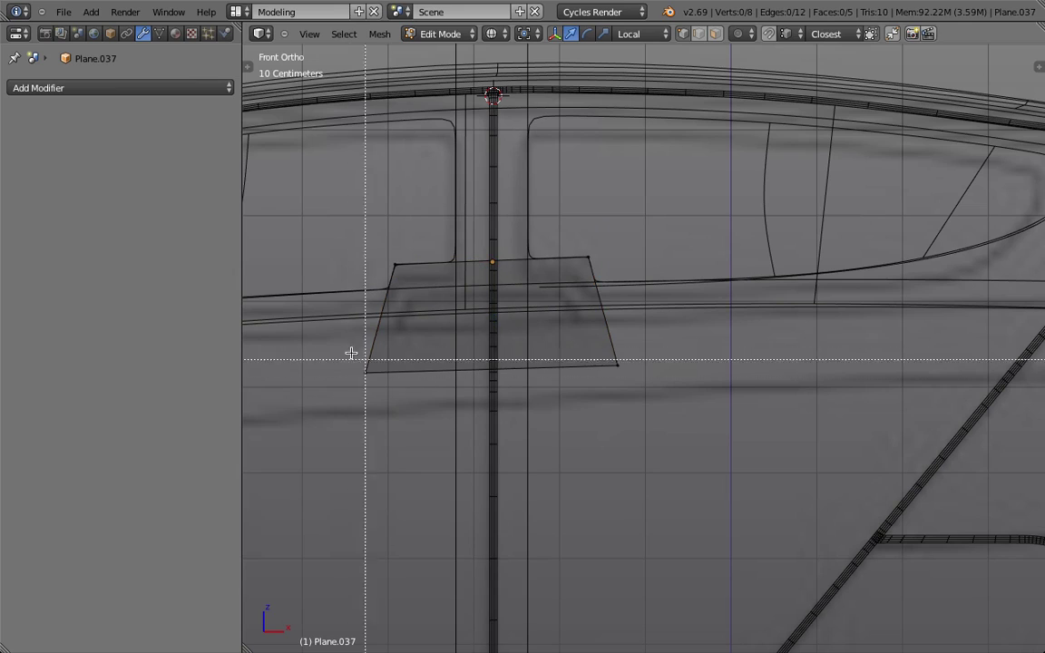
drag(351, 350, 689, 431)
key(x)
click(685, 407)
scroll(688, 399, down, 4)
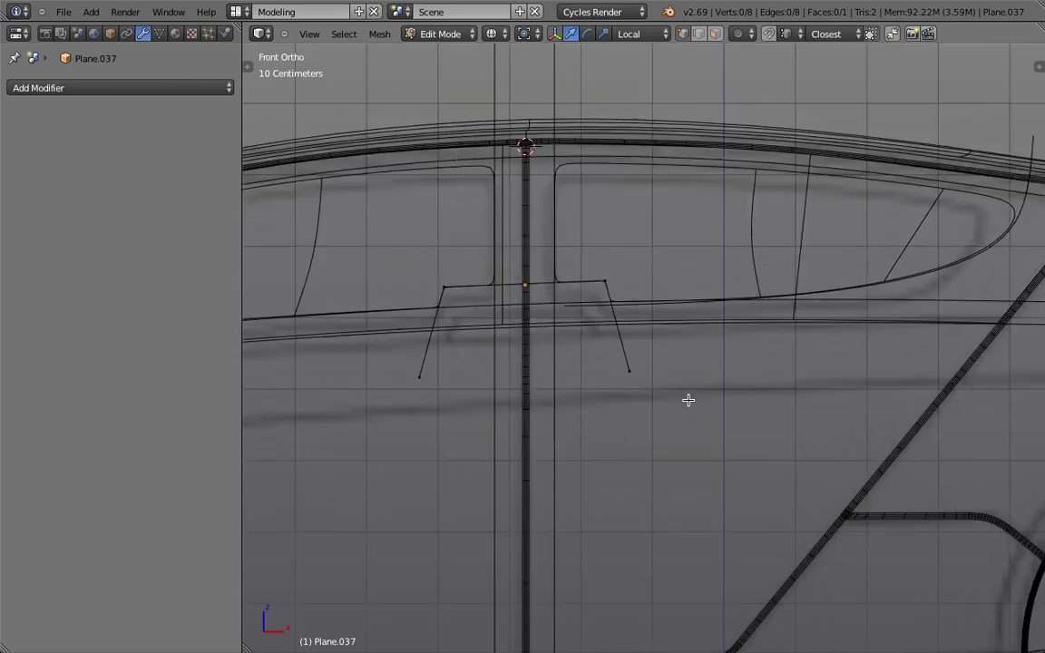
mouse_move(688, 400)
middle_down()
mouse_move(635, 424)
mouse_move(707, 405)
mouse_move(717, 372)
mouse_move(682, 404)
middle_up()
key(z)
key(Tab)
key(z)
key(ctrl+z)
key(ctrl+z)
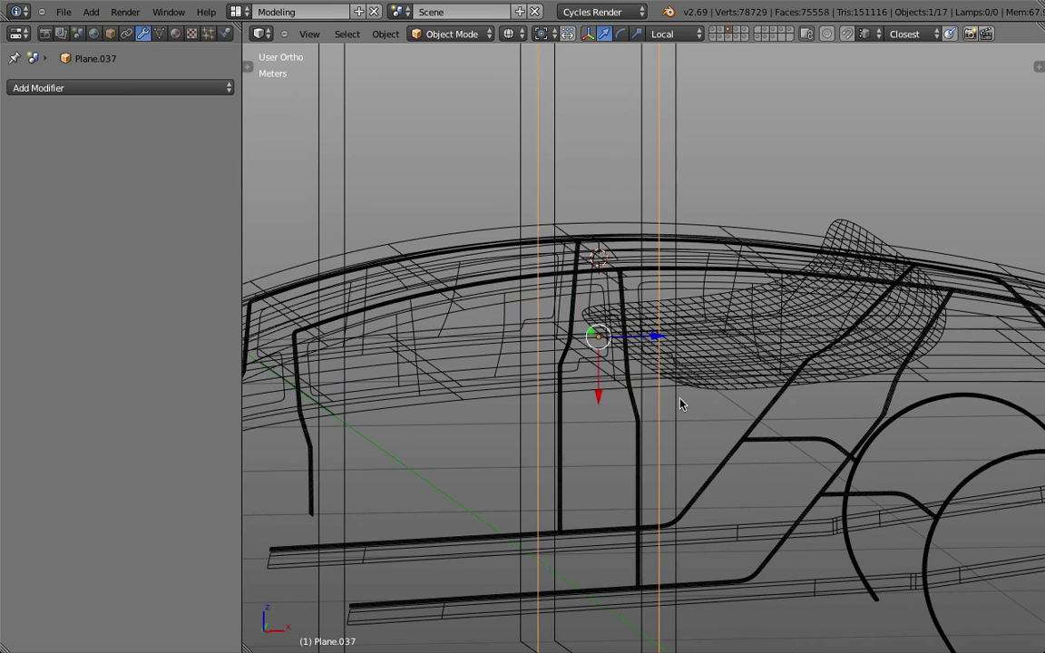
key(ctrl+z)
key(ctrl+shift+z)
key(ctrl+shift+z)
key(ctrl+shift+z)
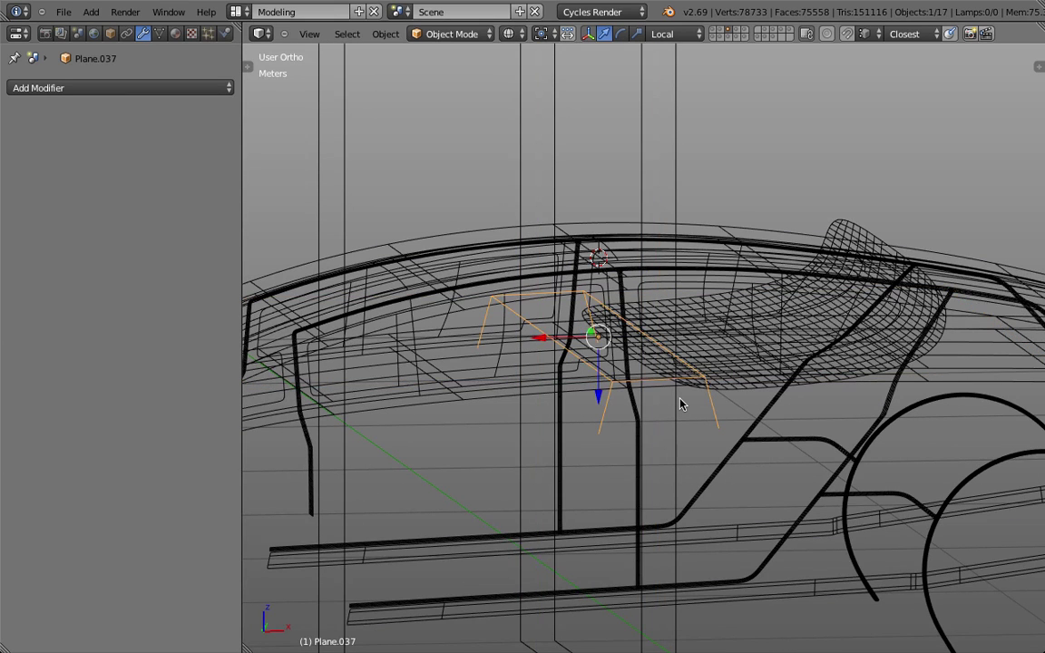
key(Tab)
key(z)
key(z)
Fill a face between the four vertices of the trapezoid's front sloped side.
right_click(607, 437)
shift+right_click(610, 382)
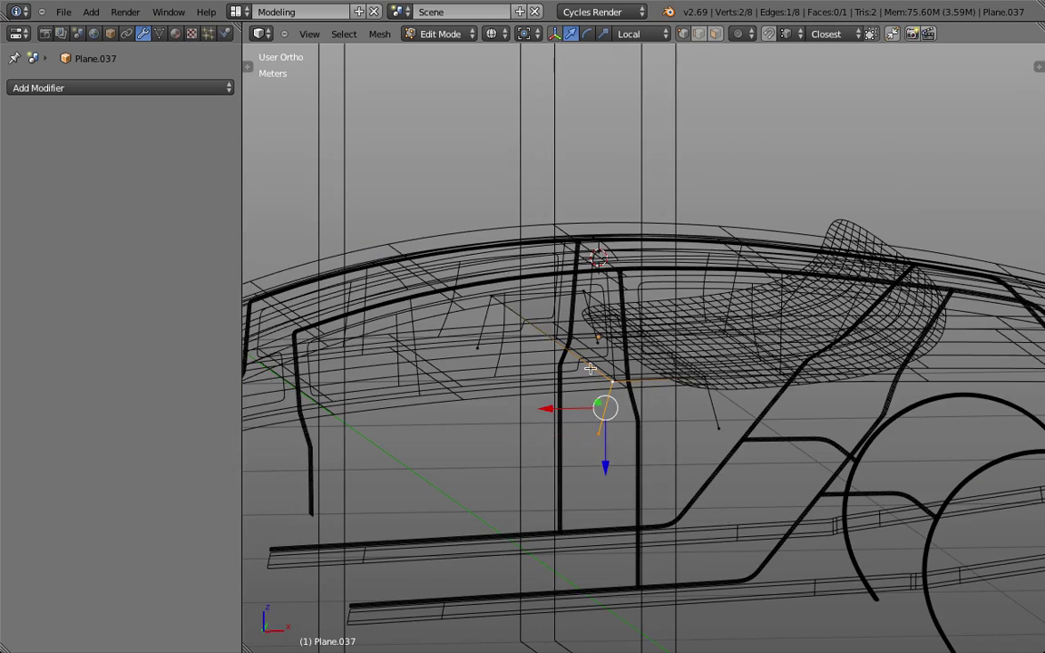
shift+right_click(494, 302)
shift+right_click(486, 343)
key(f)
Fill a face between the four vertices of the trapezoid's rear sloped side.
middle_drag(785, 377, 515, 431)
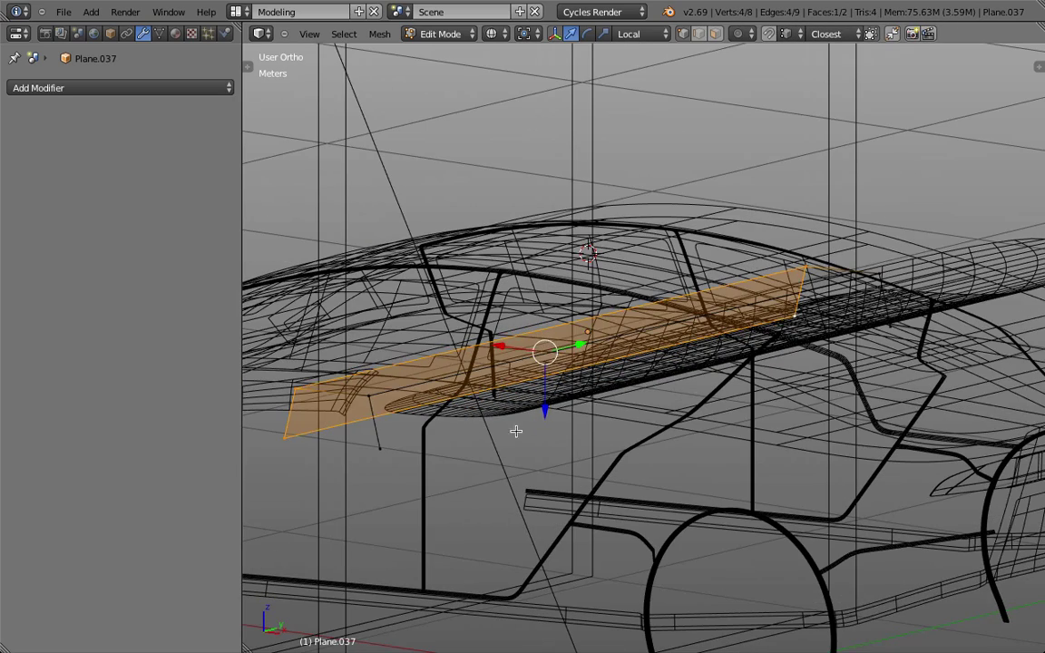
right_click(399, 445)
shift+right_click(377, 392)
shift+right_click(880, 273)
shift+right_click(887, 326)
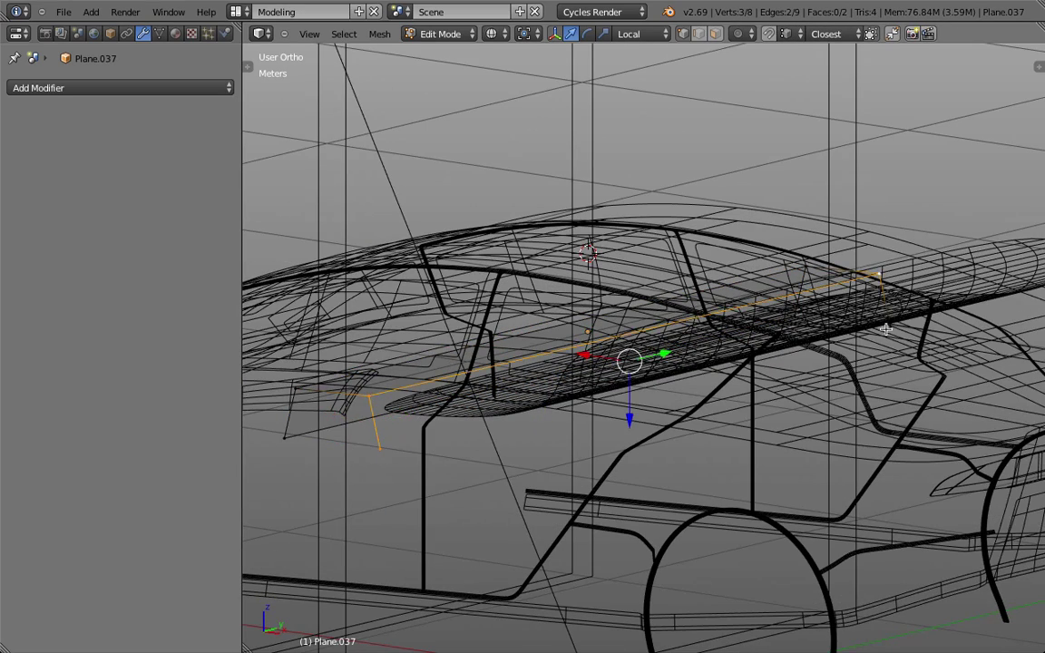
key(f)
Bevel the two long upper corner edges of the trapezoid with 2 segments and an offset of about 0.007.
key(KP_1)
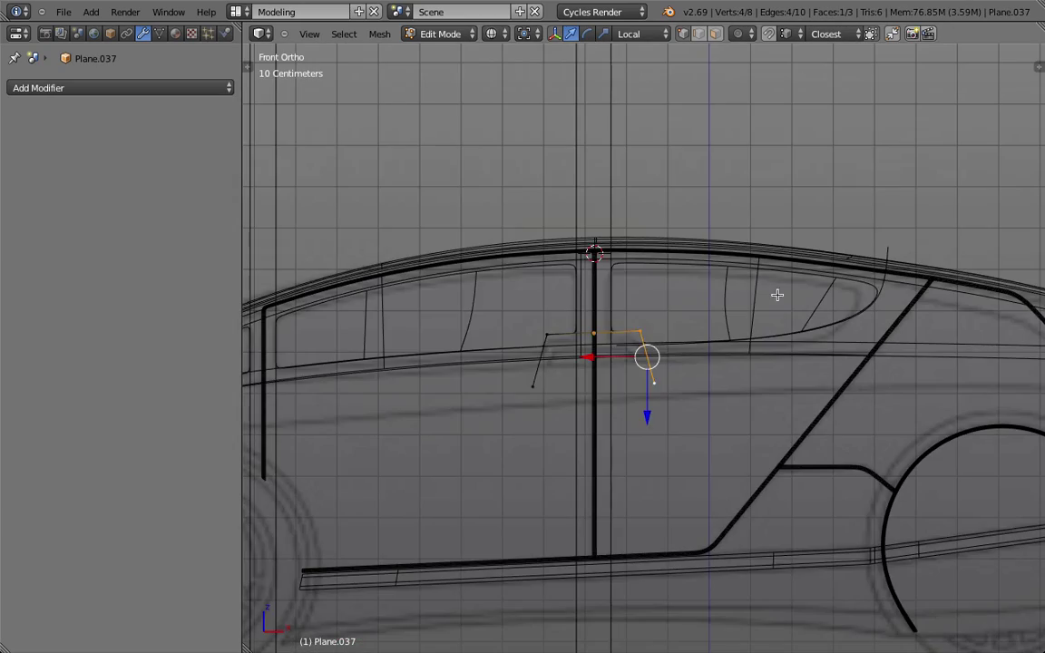
scroll(695, 285, up, 2)
scroll(661, 281, up, 2)
middle_drag(662, 280, 670, 282)
key(z)
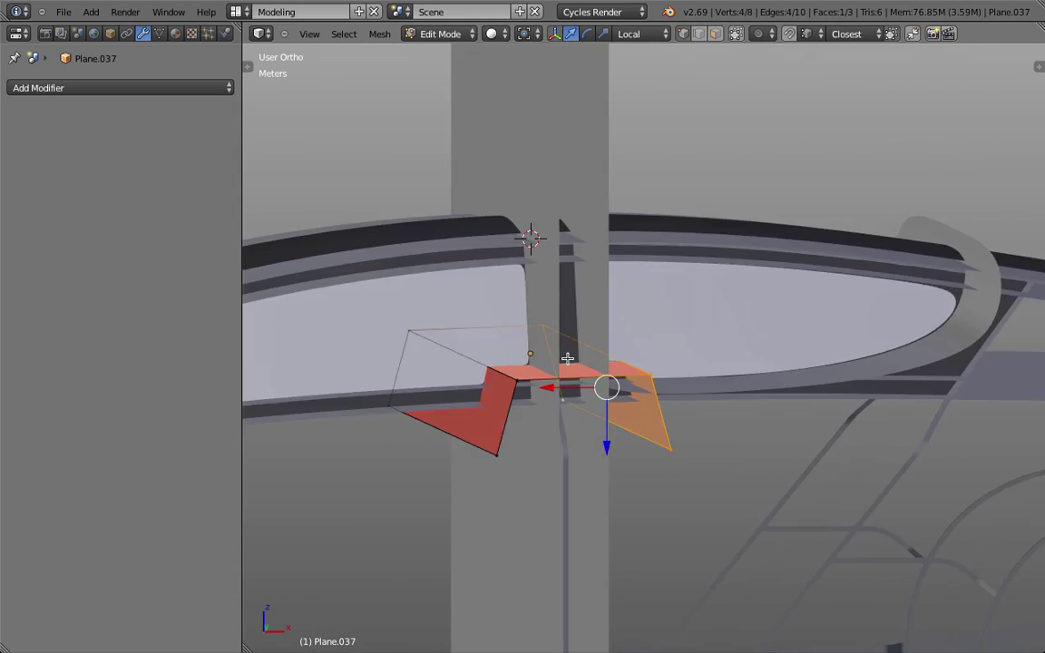
key(z)
scroll(491, 377, up, 3)
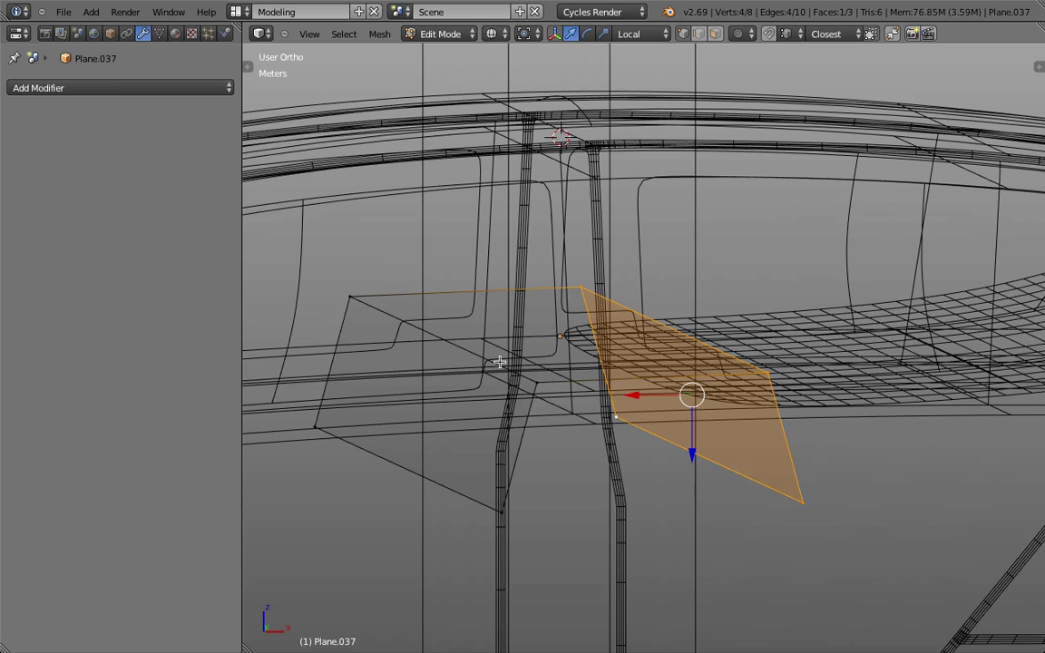
right_click(502, 363)
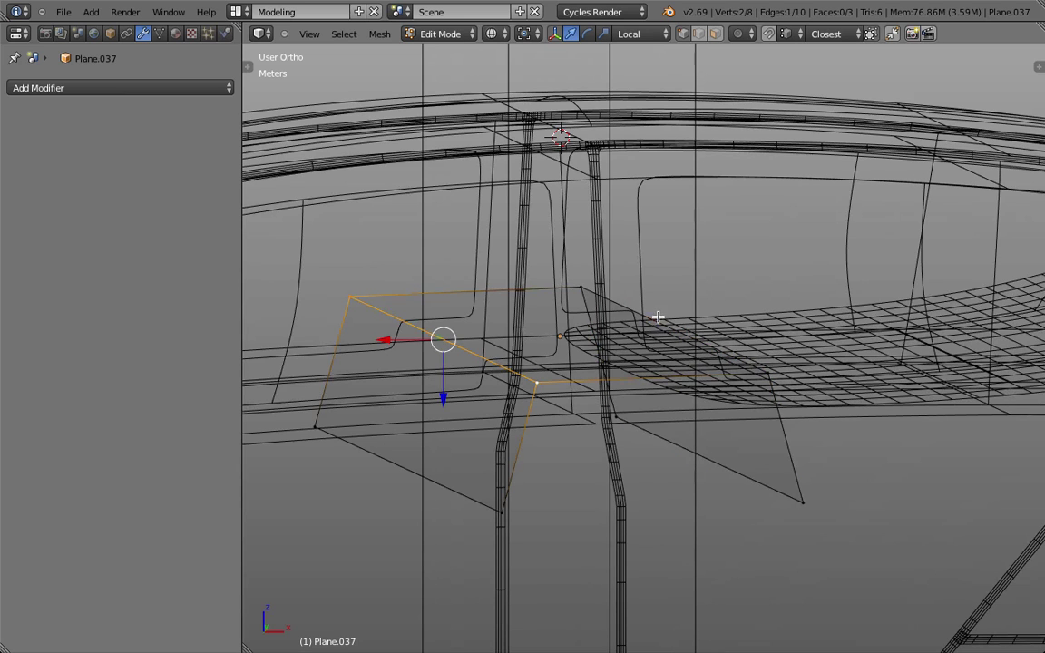
key(ctrl+z)
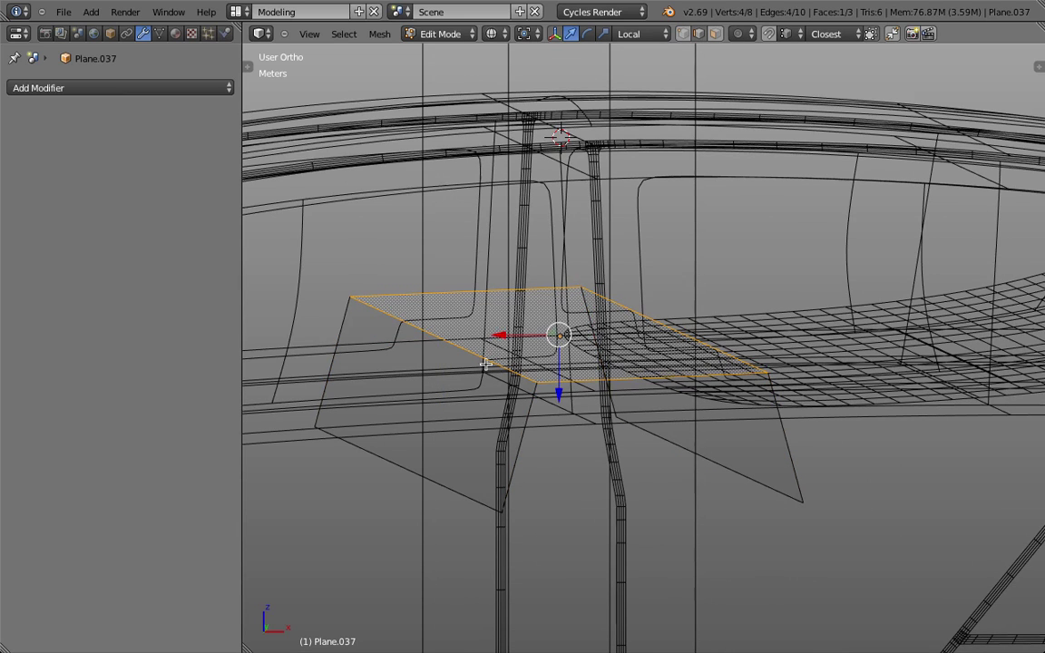
right_click(486, 364)
shift+right_click(702, 319)
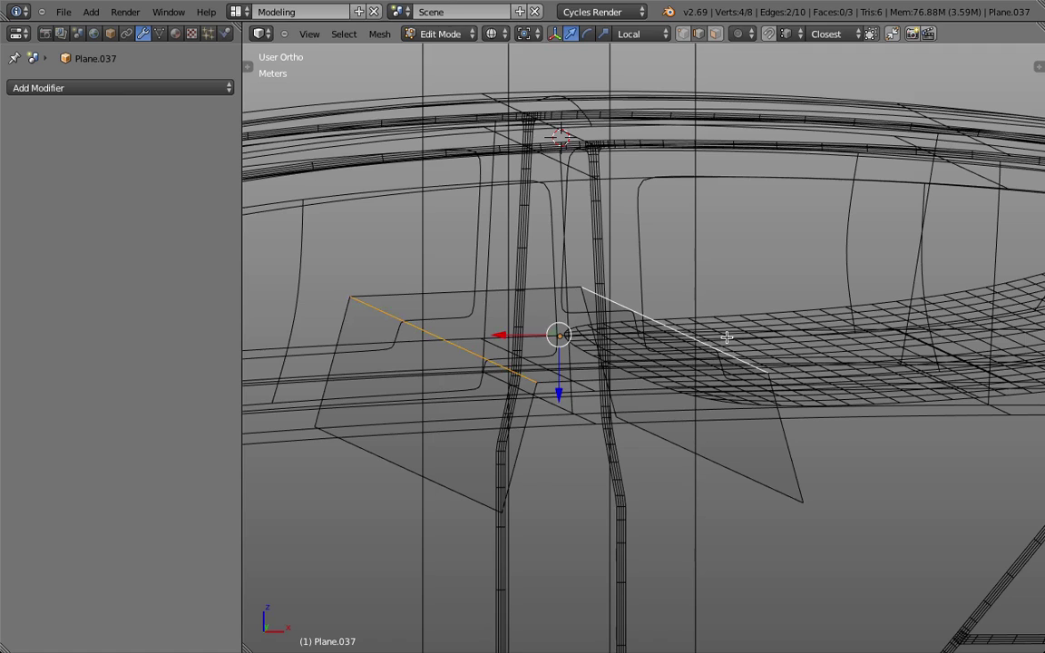
key(ctrl+b)
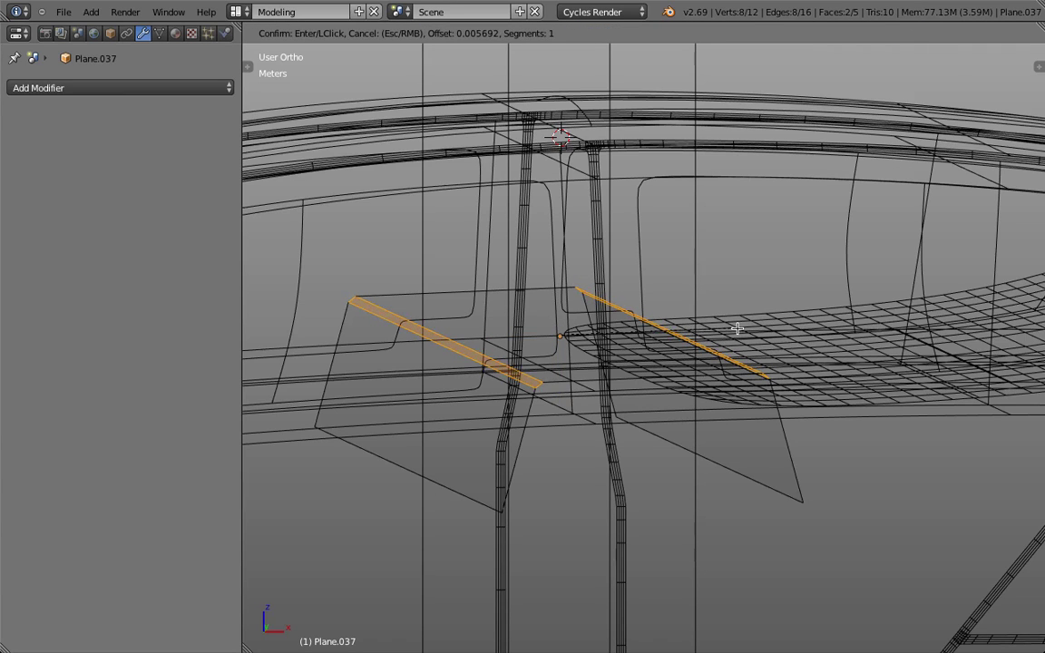
scroll(738, 328, up, 1)
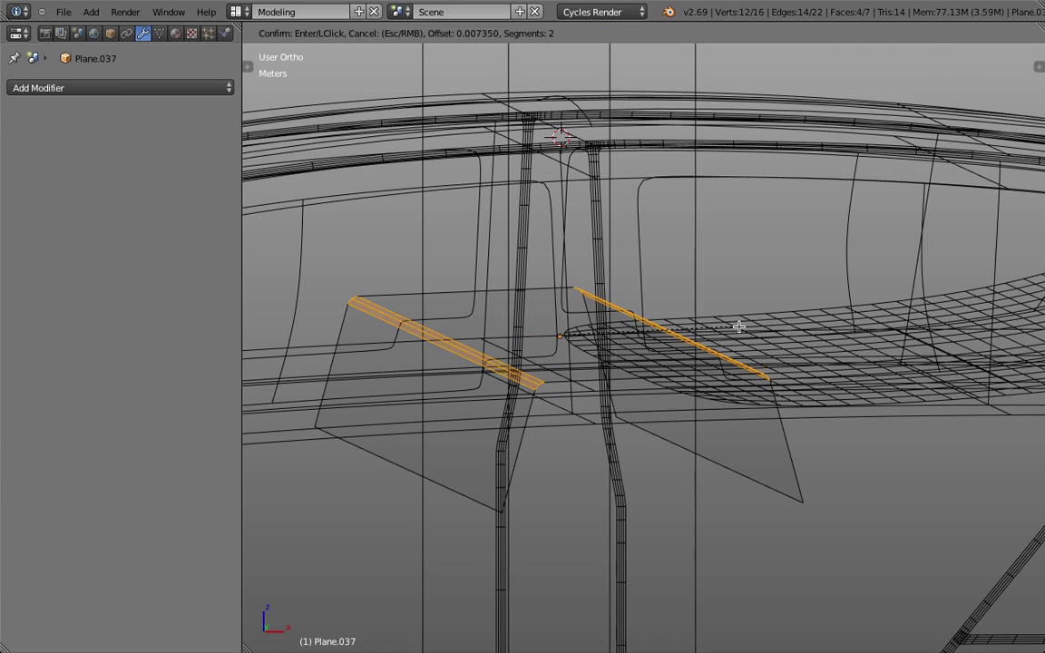
click(739, 325)
Add a Subdivision Surface modifier with 2 view subdivisions to the beveled trapezoid and return to Object Mode.
key(KP_1)
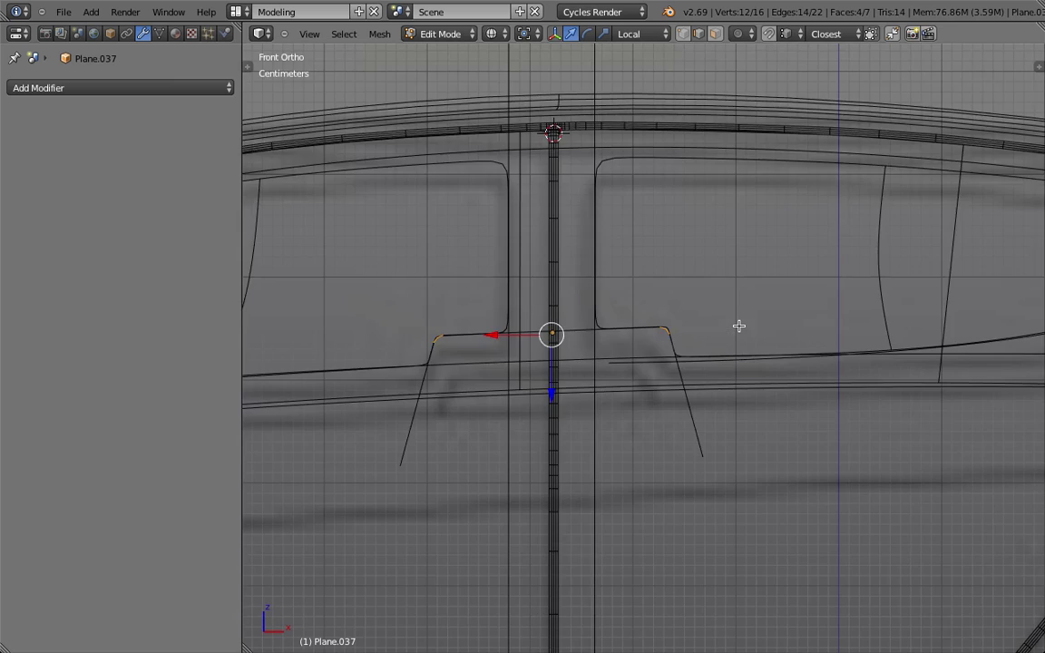
key(z)
scroll(703, 323, up, 6)
key(z)
scroll(704, 323, down, 4)
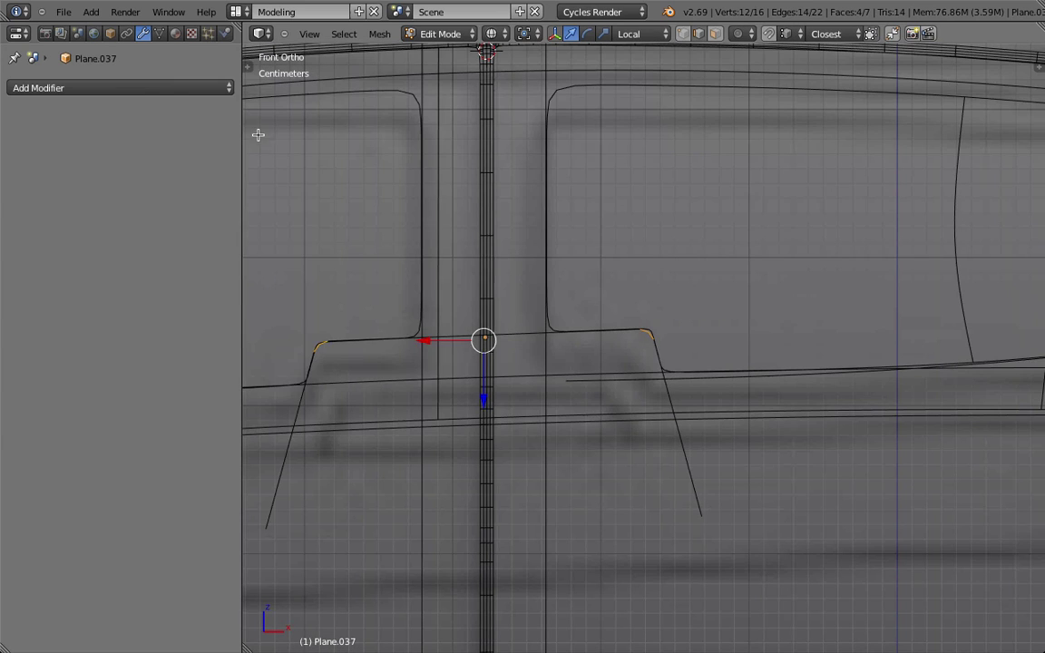
click(143, 88)
click(187, 359)
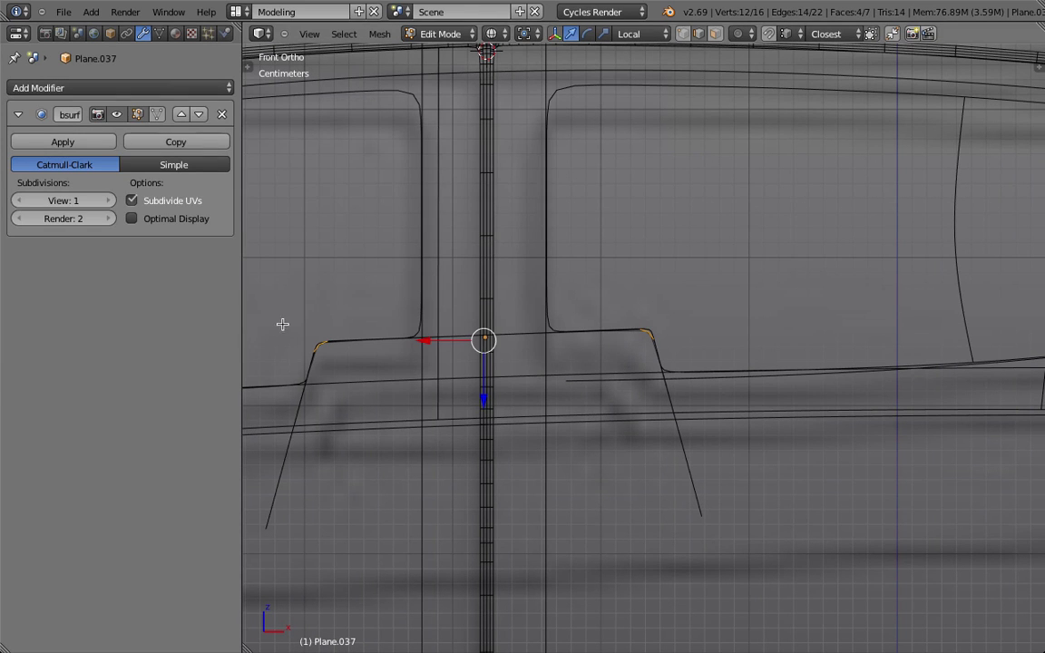
click(110, 201)
scroll(599, 277, up, 5)
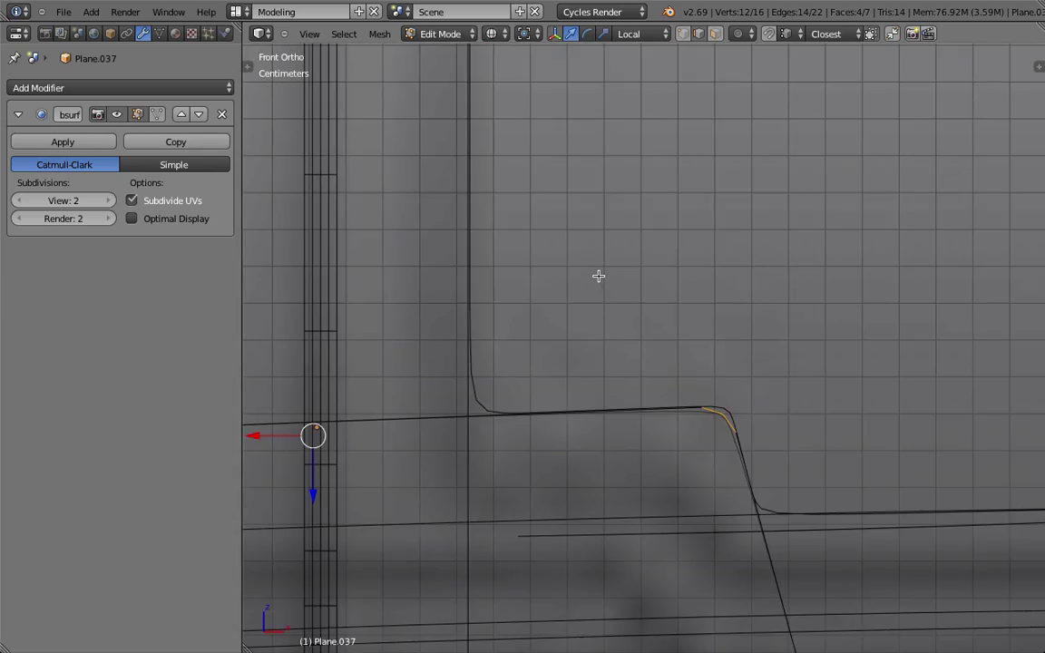
key(z)
key(z)
scroll(599, 276, down, 8)
key(Tab)
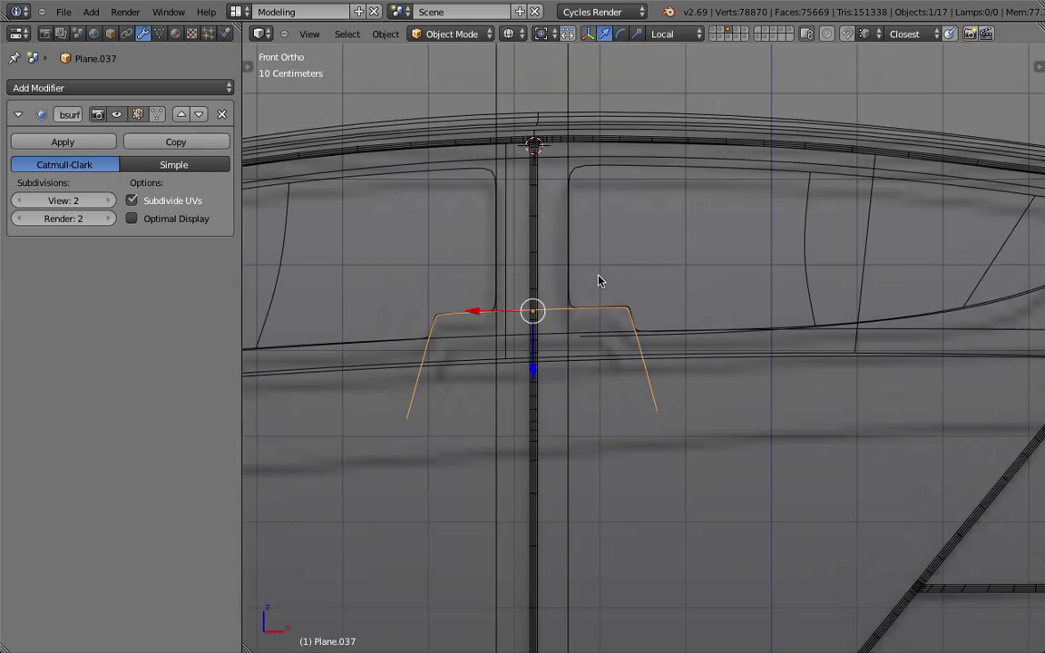
Compare the beveled trapezoidal profile with the side window outlines in solid and wireframe shading from the front.
mouse_move(625, 266)
middle_down()
mouse_move(657, 259)
mouse_move(603, 293)
mouse_move(655, 350)
mouse_move(733, 306)
mouse_move(709, 302)
middle_up()
key(z)
key(Tab)
scroll(603, 340, down, 4)
key(KP_1)
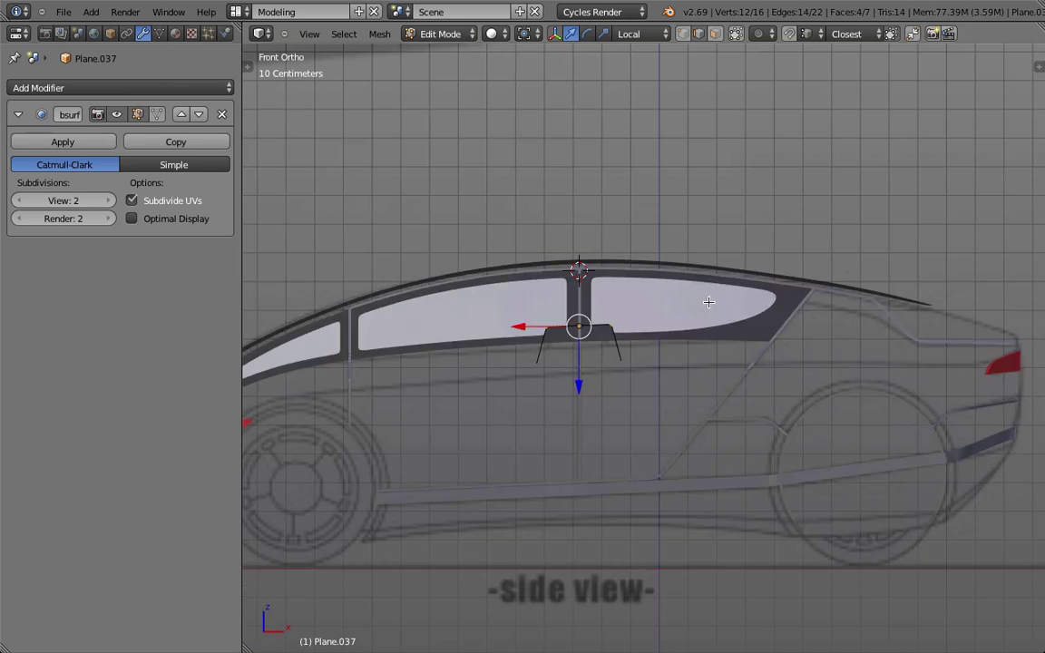
key(z)
key(Tab)
key(Tab)
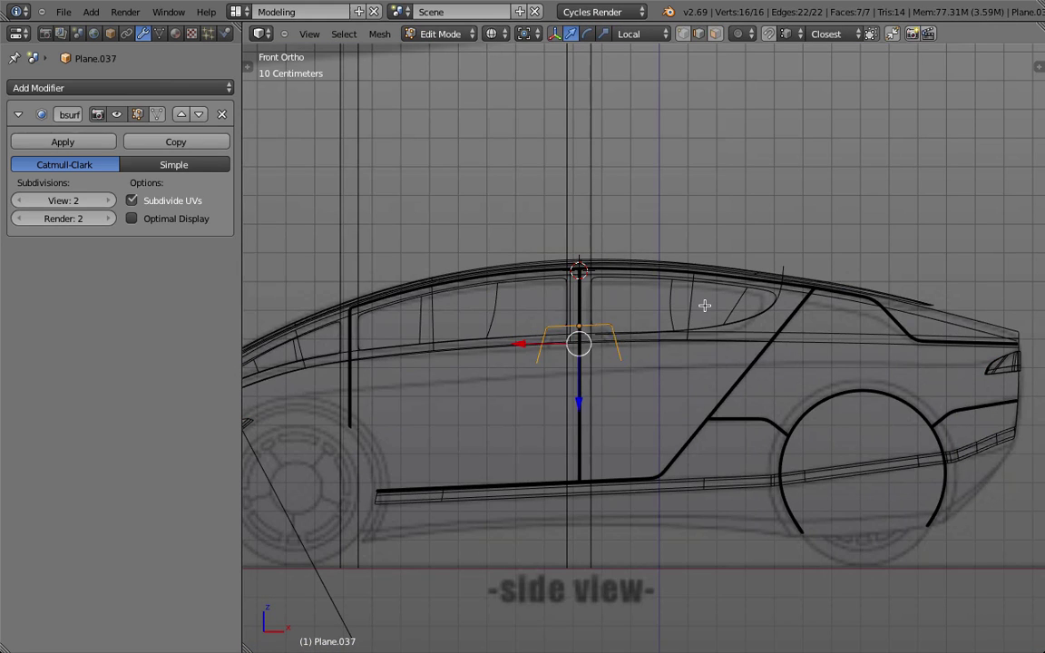
key(Tab)
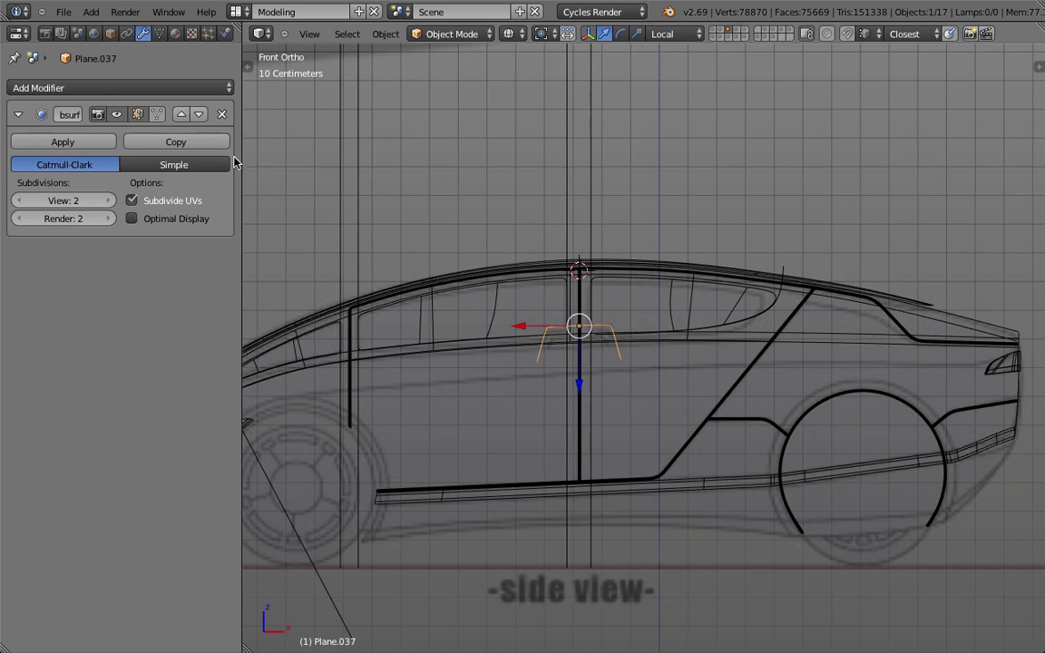
Add a 3 cm Solidify modifier without Fill Rim to the beveled profile and place it above the Subdivision Surface modifier.
click(97, 89)
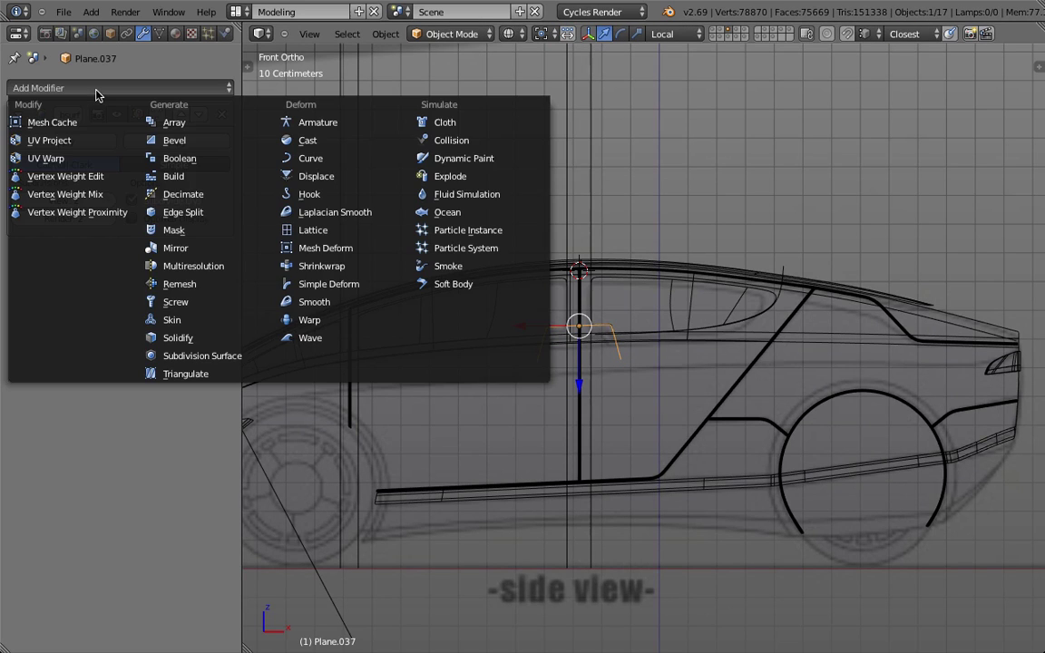
click(221, 338)
scroll(518, 242, up, 6)
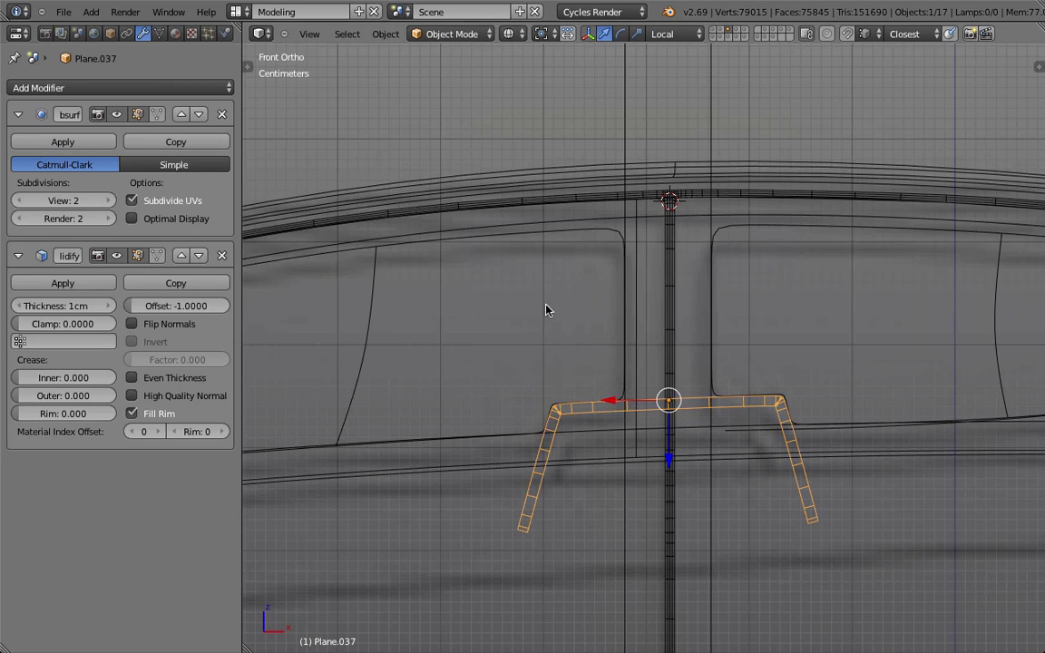
click(132, 414)
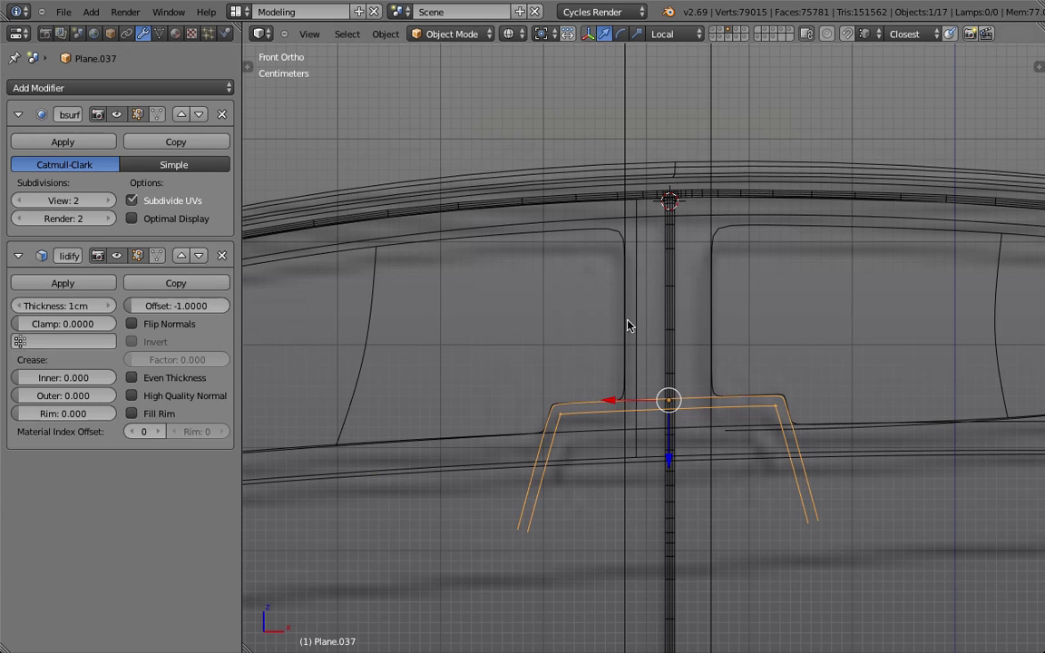
drag(56, 306, 84, 306)
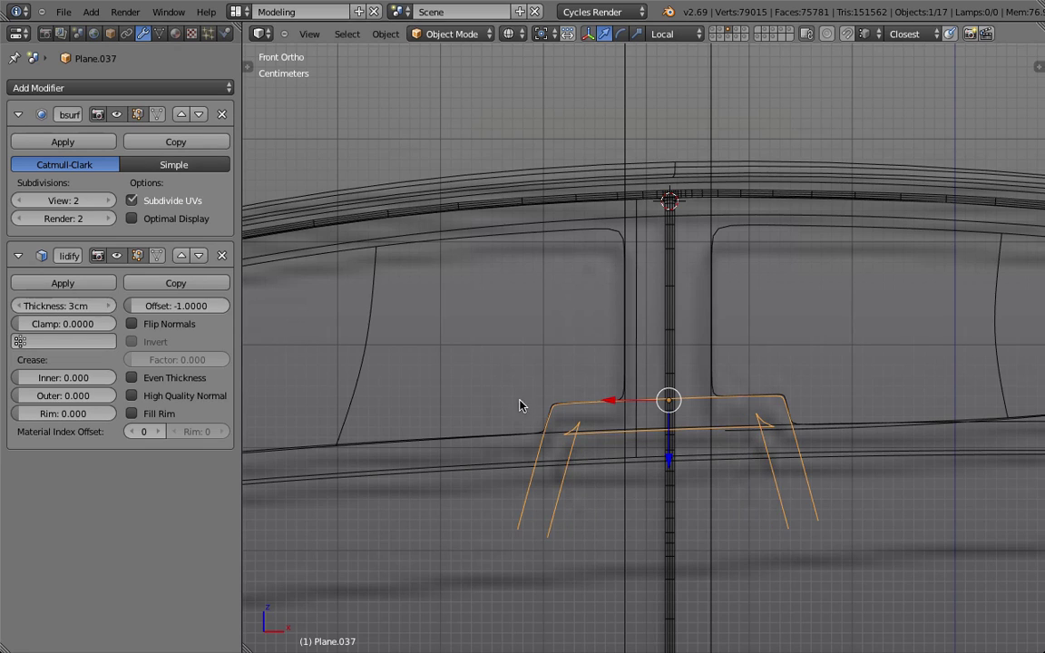
click(179, 255)
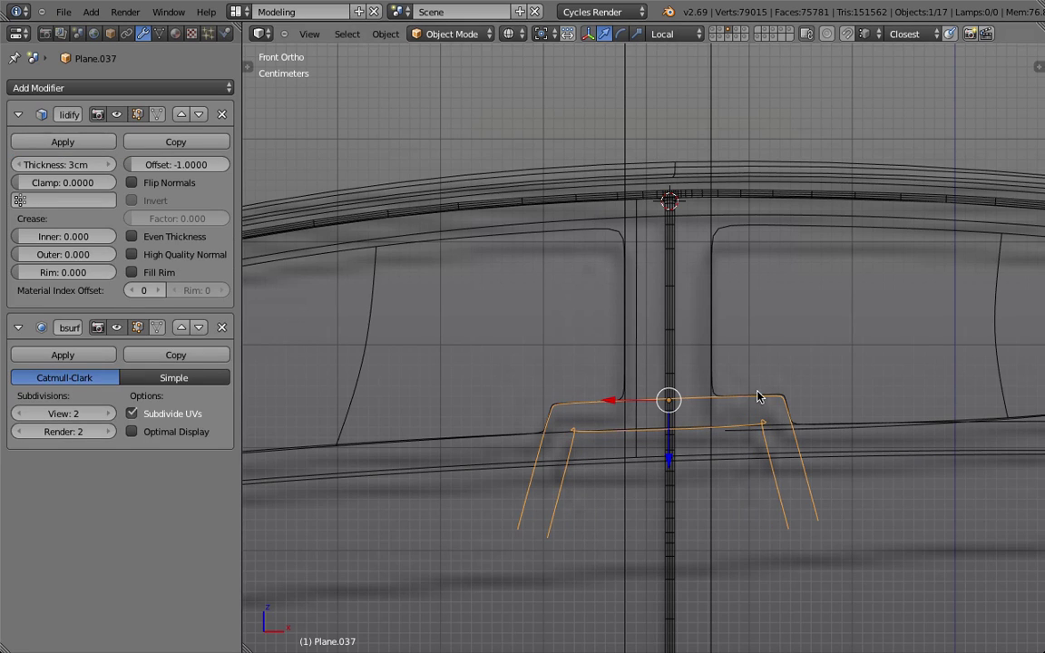
Move the whole profile mesh about 4 cm down and about 1.8 cm toward the rear.
shift+middle_drag(724, 391, 698, 240)
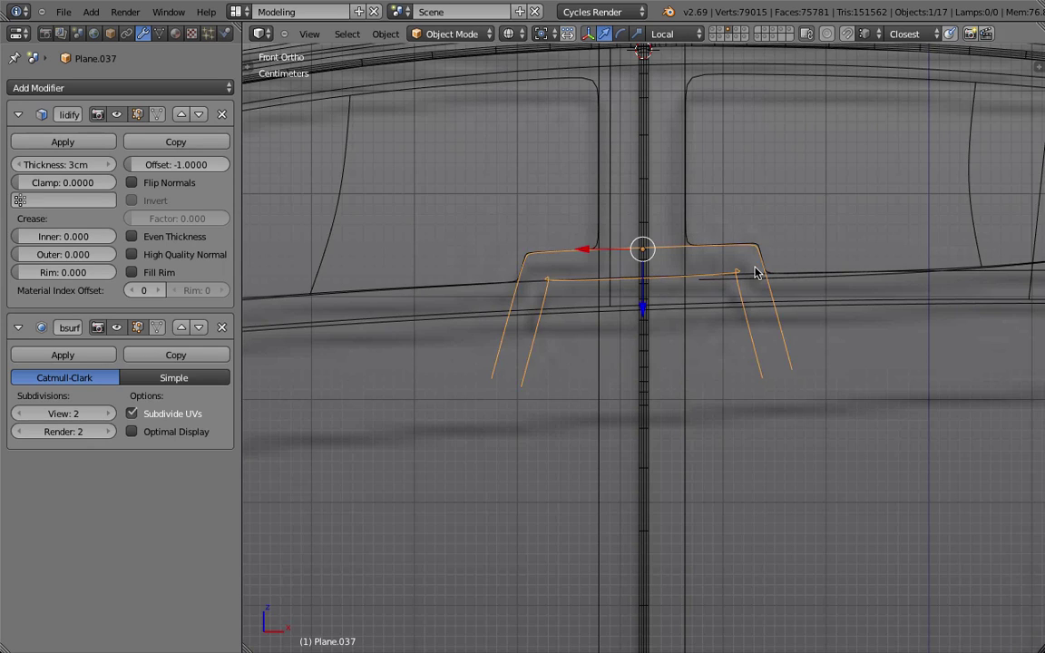
key(Tab)
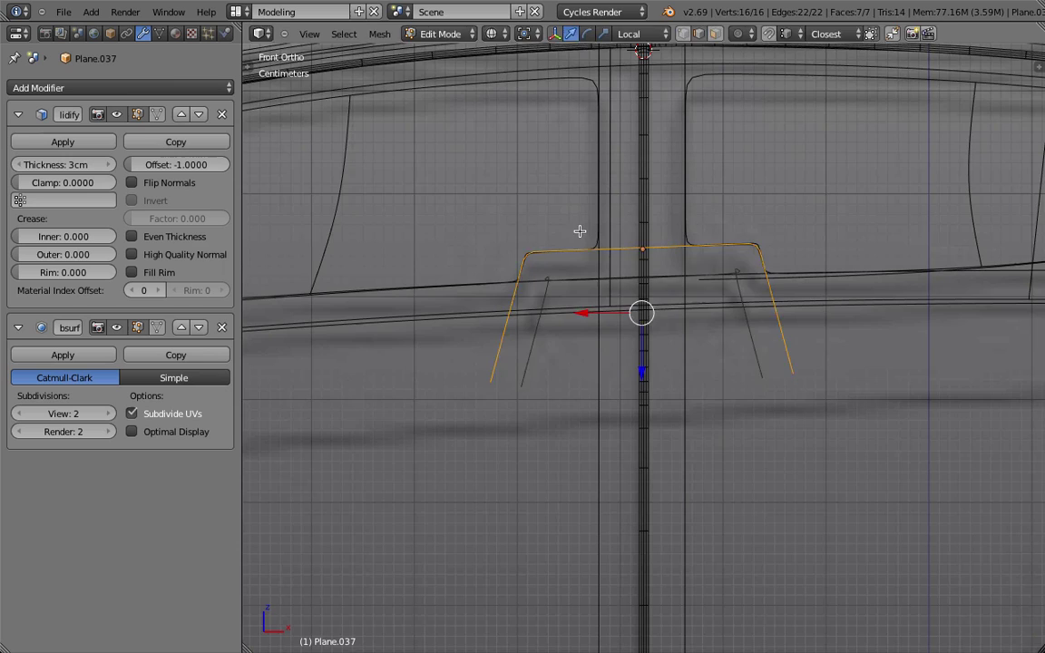
key(g)
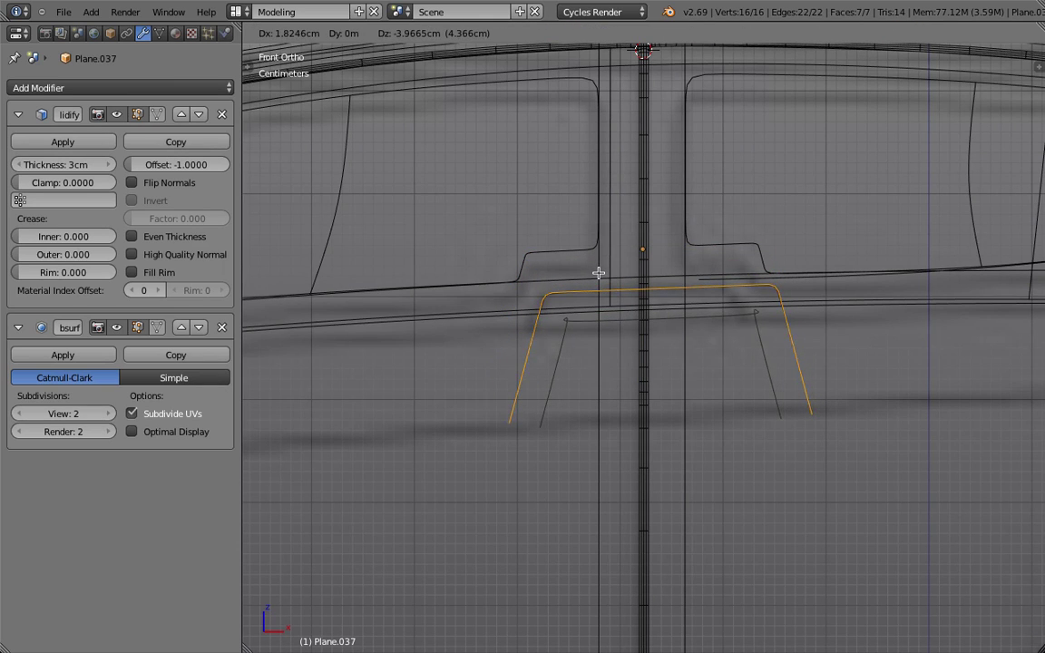
click(599, 272)
Shift the profile's rear sloped side with its beveled corner forward toward the center pillar.
key(a)
key(b)
drag(723, 263, 851, 455)
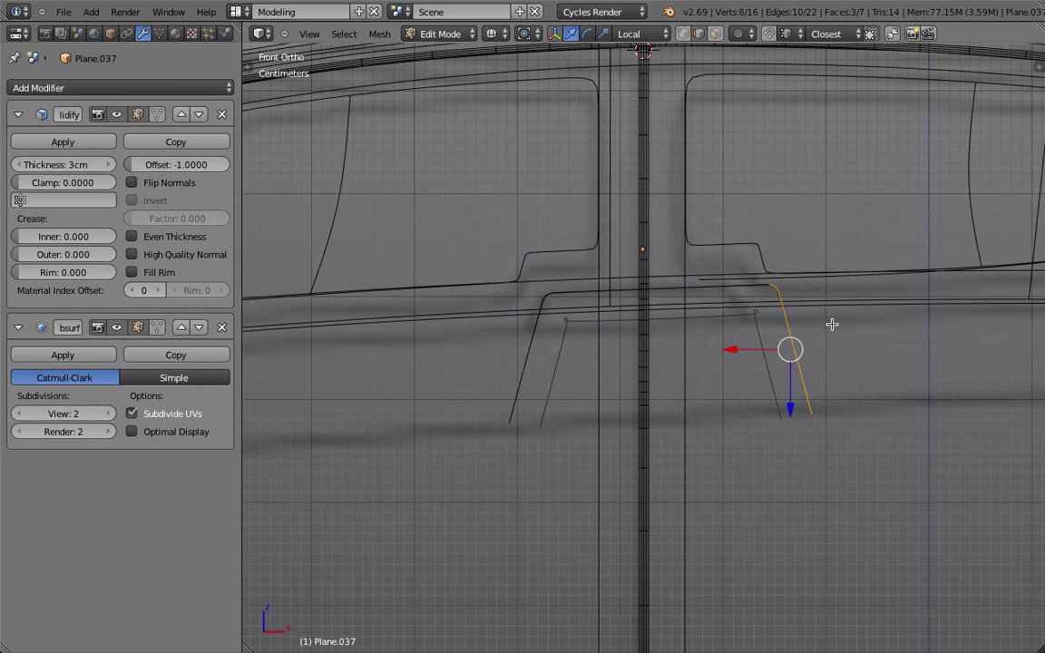
key(g)
click(786, 326)
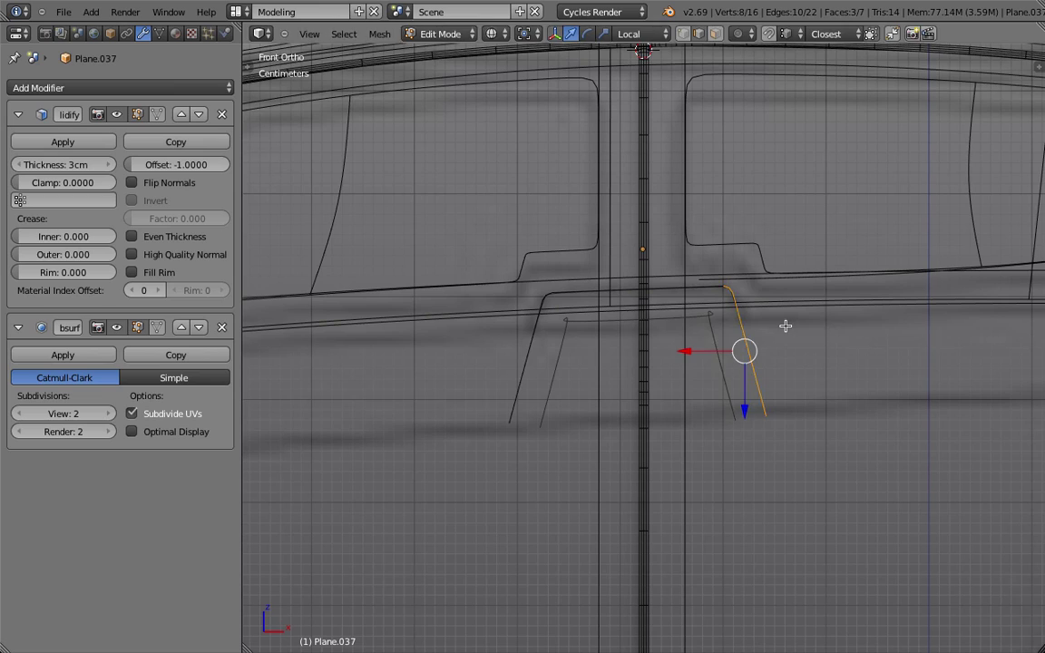
Set the Solidify modifier's offset to 1.
click(178, 164)
text(1)
key(Return)
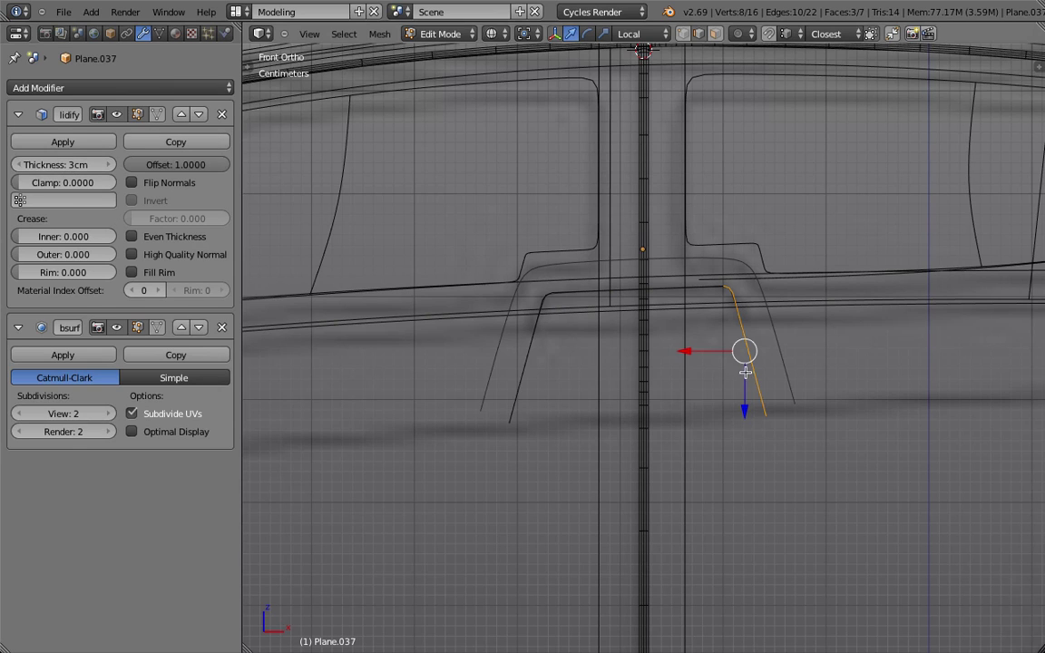
key(Tab)
key(Tab)
Add two evenly spaced loop cuts across the profile's top face and return to Object Mode in front view.
middle_drag(650, 303, 650, 313)
key(ctrl+r)
scroll(640, 323, up, 1)
click(641, 323)
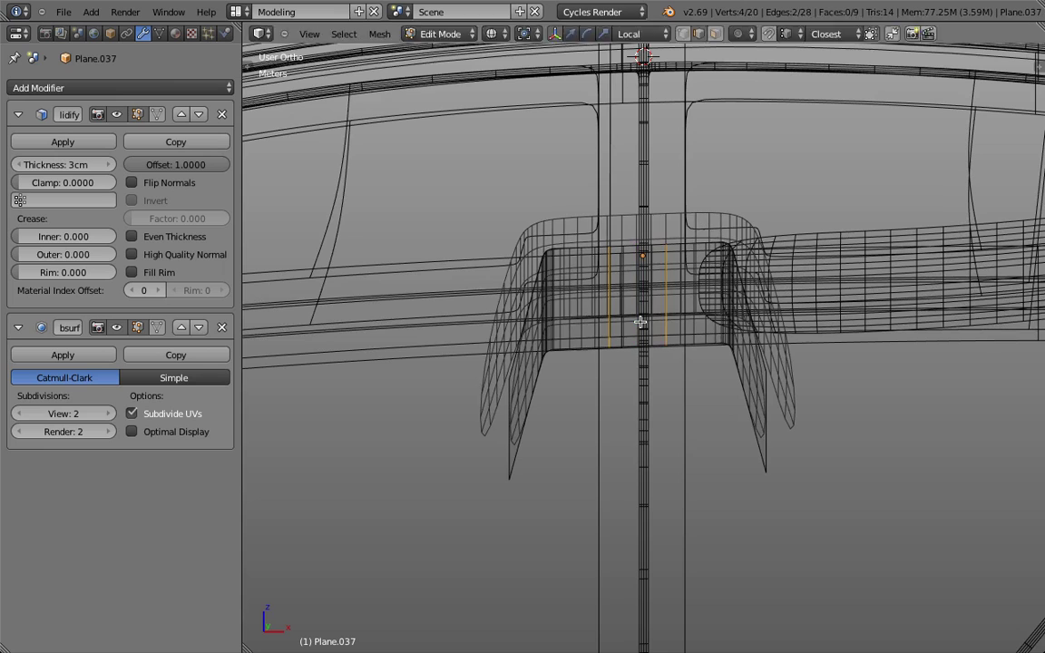
right_click(640, 322)
key(KP_1)
key(Tab)
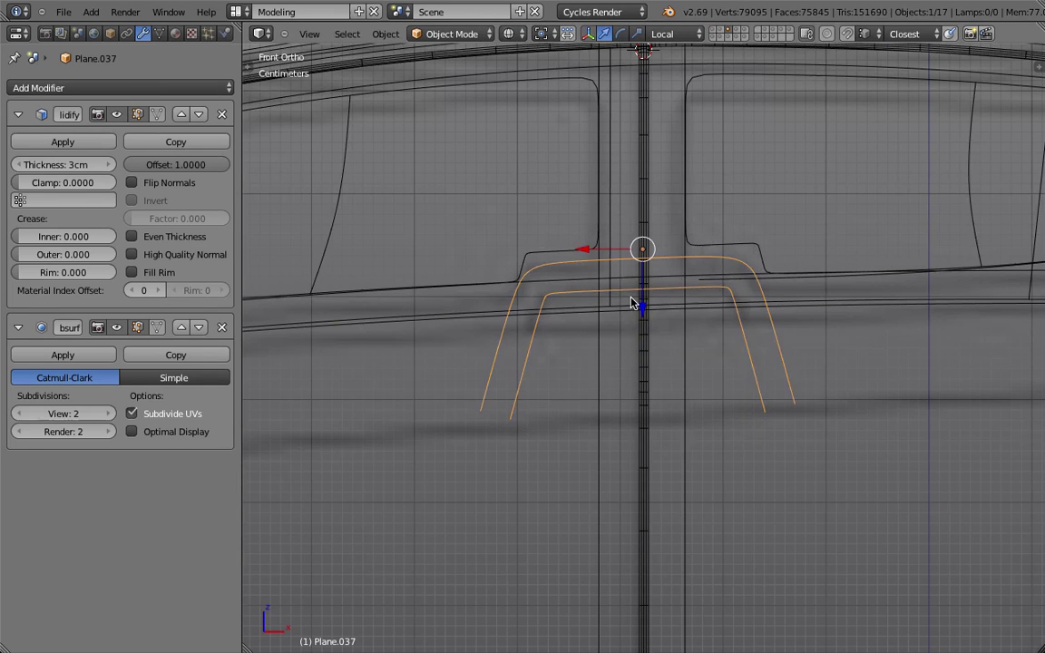
Undo the profile's modifiers, mesh edits, bevel and filled sides, back to the plain top face with open side edges.
scroll(635, 299, up, 1)
scroll(633, 303, down, 2)
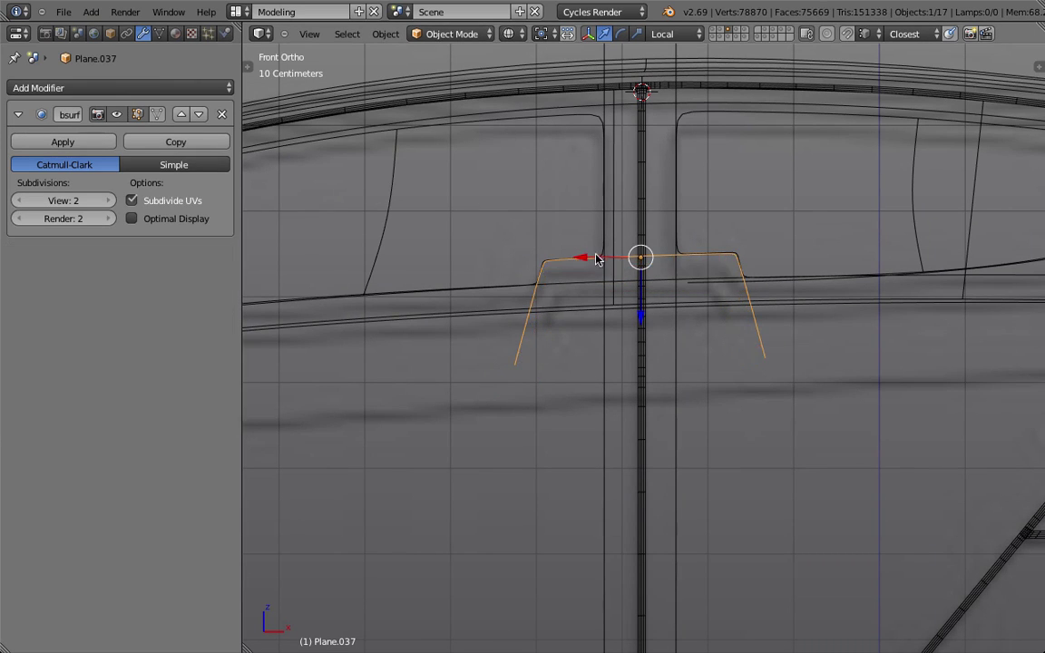
middle_drag(622, 264, 608, 265)
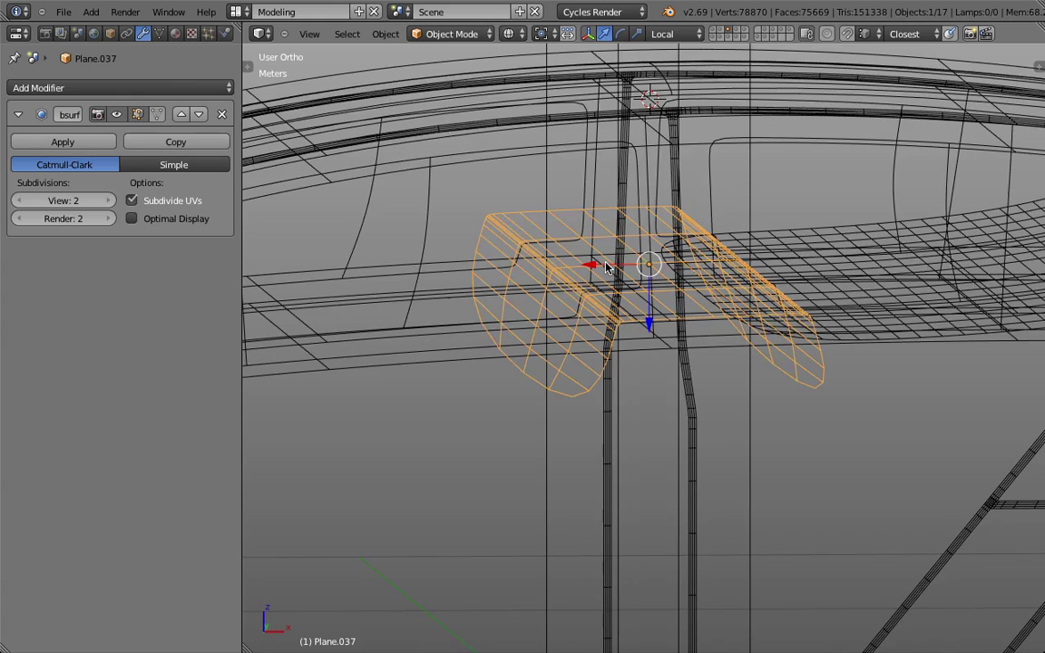
key(ctrl+z)
key(ctrl+z)
scroll(623, 304, up, 2)
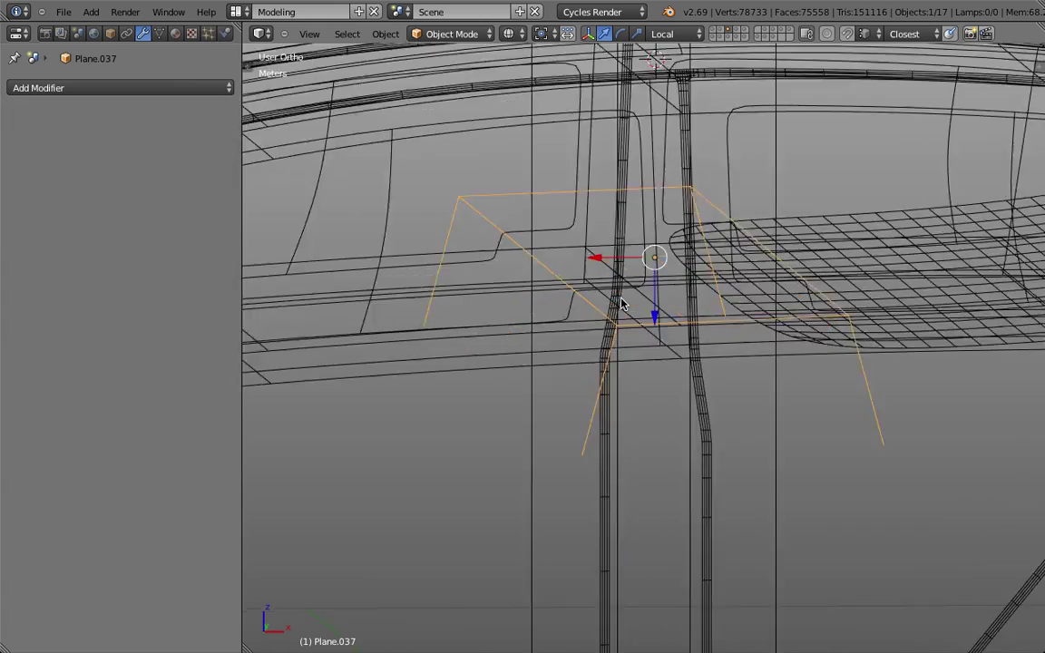
scroll(622, 304, down, 3)
key(z)
key(z)
key(ctrl+shift+z)
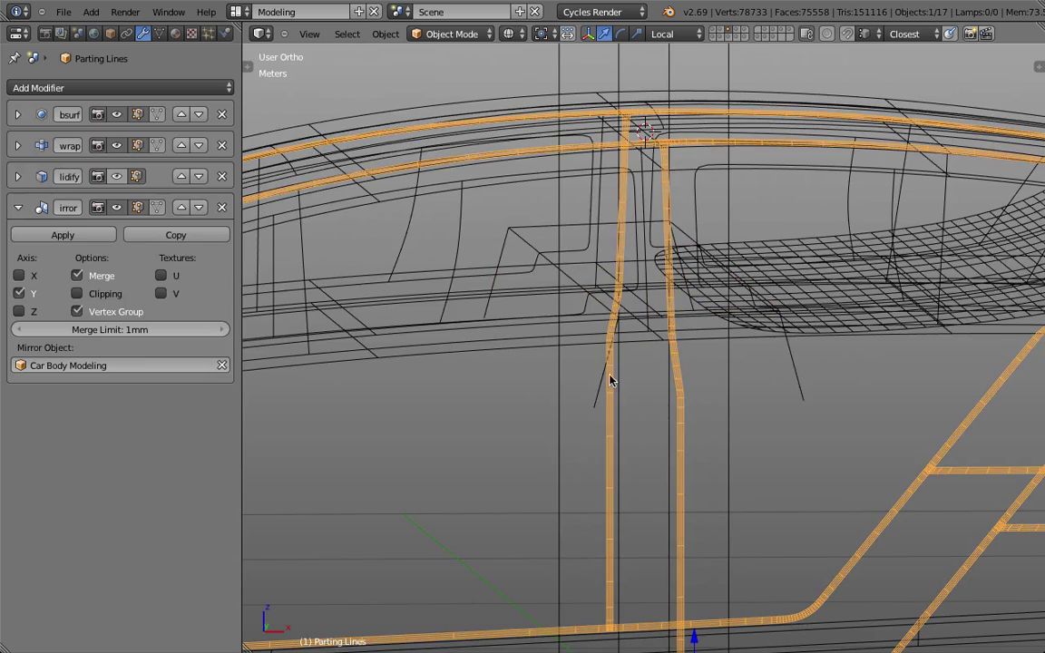
key(ctrl+z)
Fill a face between the four vertices of the unbeveled profile's front sloped side.
key(Tab)
right_click(622, 322)
shift+right_click(509, 246)
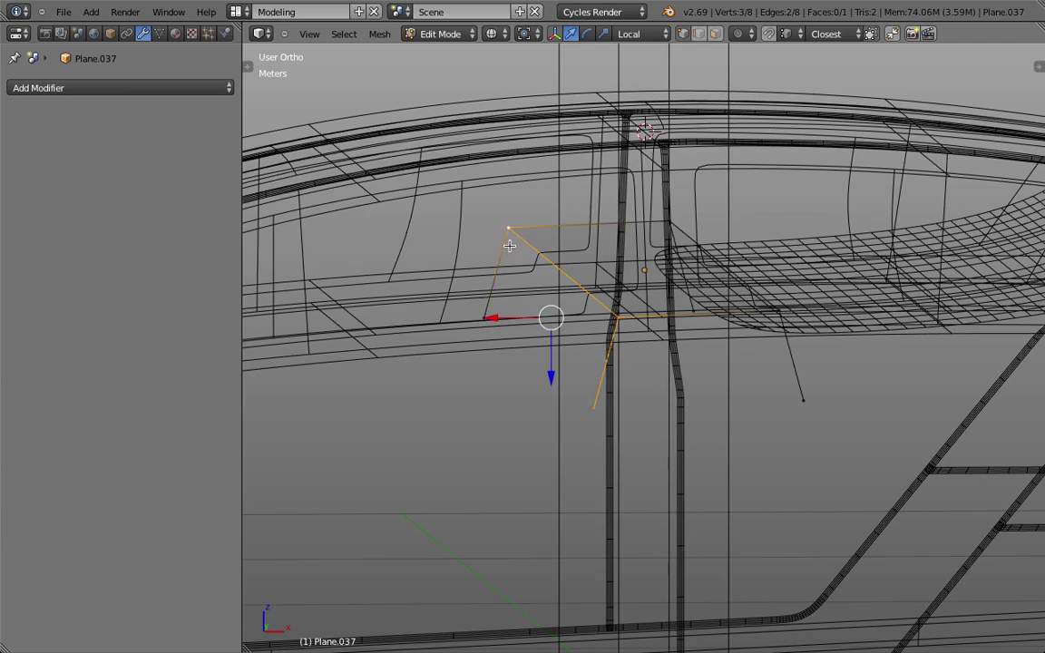
key(f)
Fill a face between the four vertices of the unbeveled profile's rear sloped side.
right_click(682, 222)
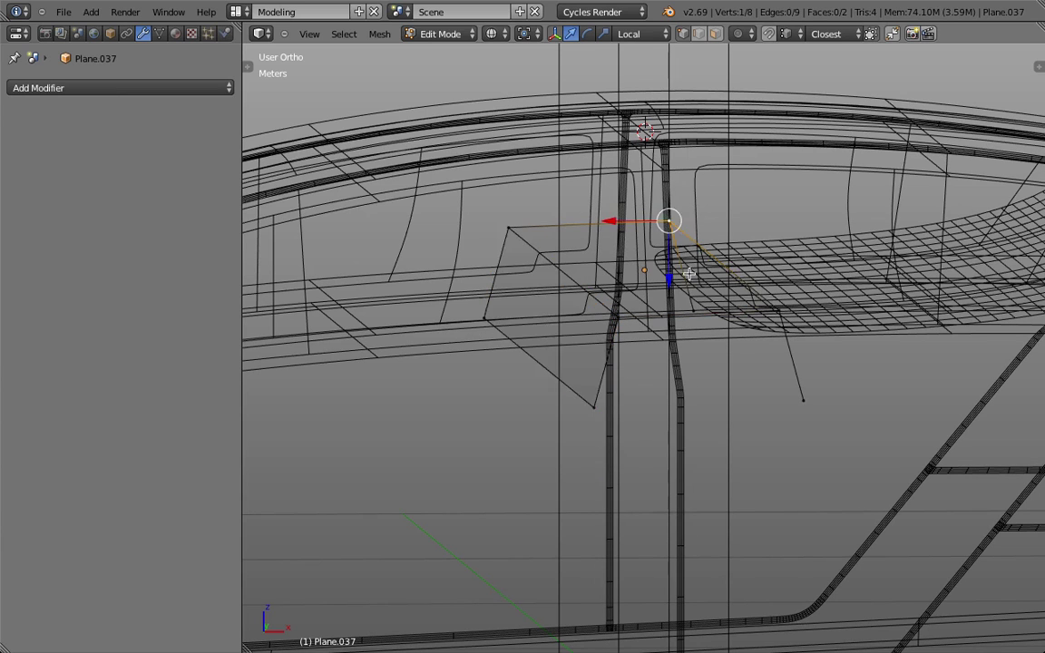
shift+right_click(686, 303)
shift+right_click(796, 381)
shift+right_click(796, 320)
key(f)
key(KP_1)
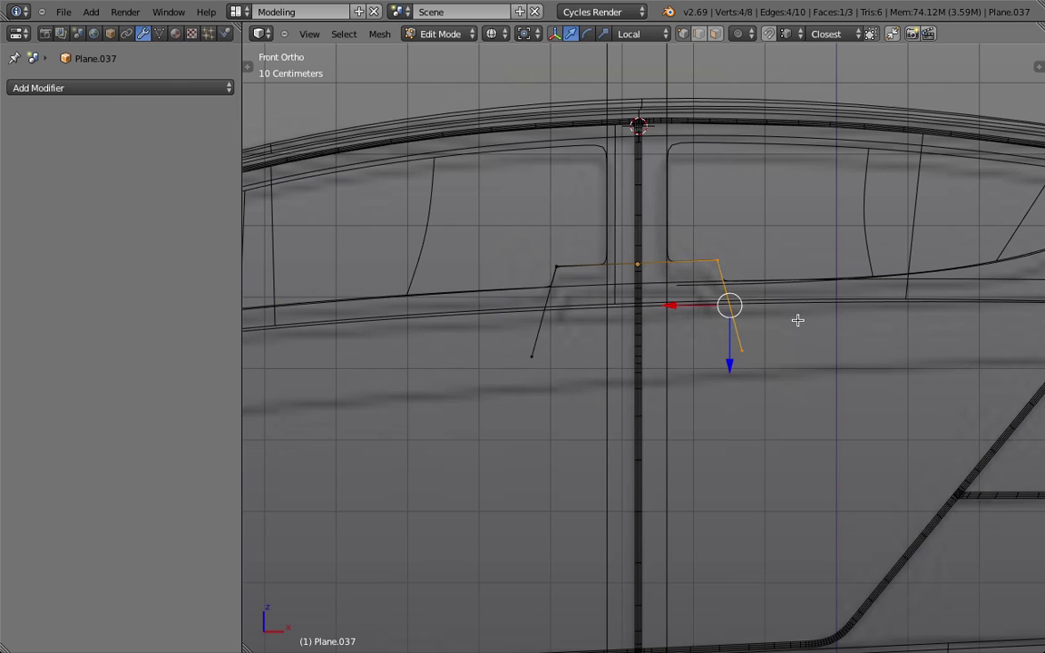
Add a Solidify modifier with 2.5 cm thickness, Even Thickness and High Quality Normals enabled, and Fill Rim disabled.
key(Tab)
click(87, 88)
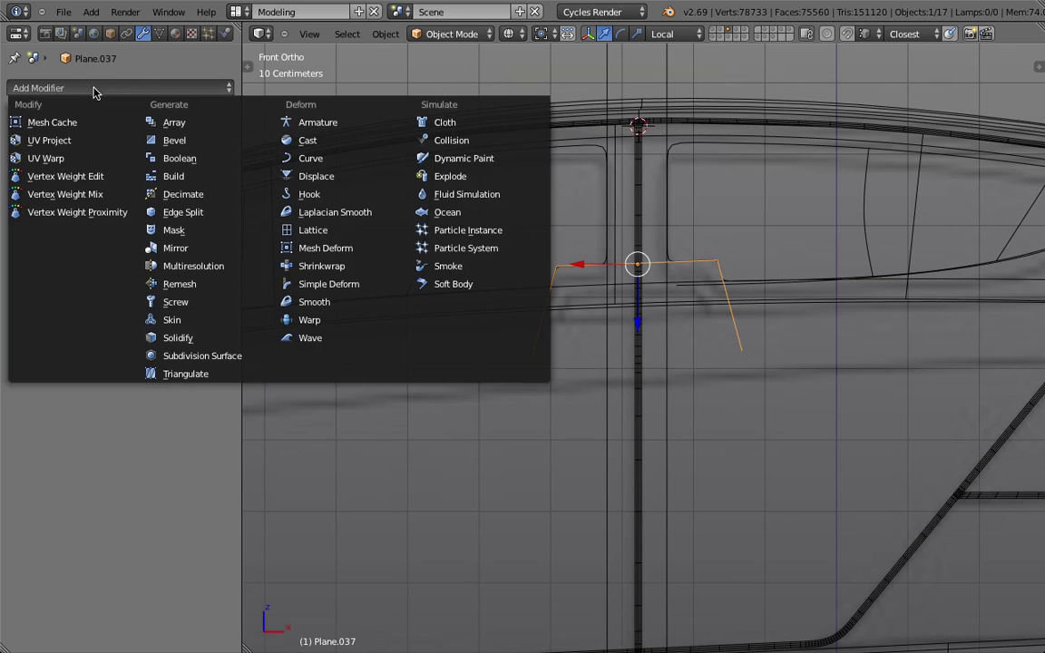
click(232, 338)
scroll(490, 254, up, 3)
scroll(513, 257, up, 1)
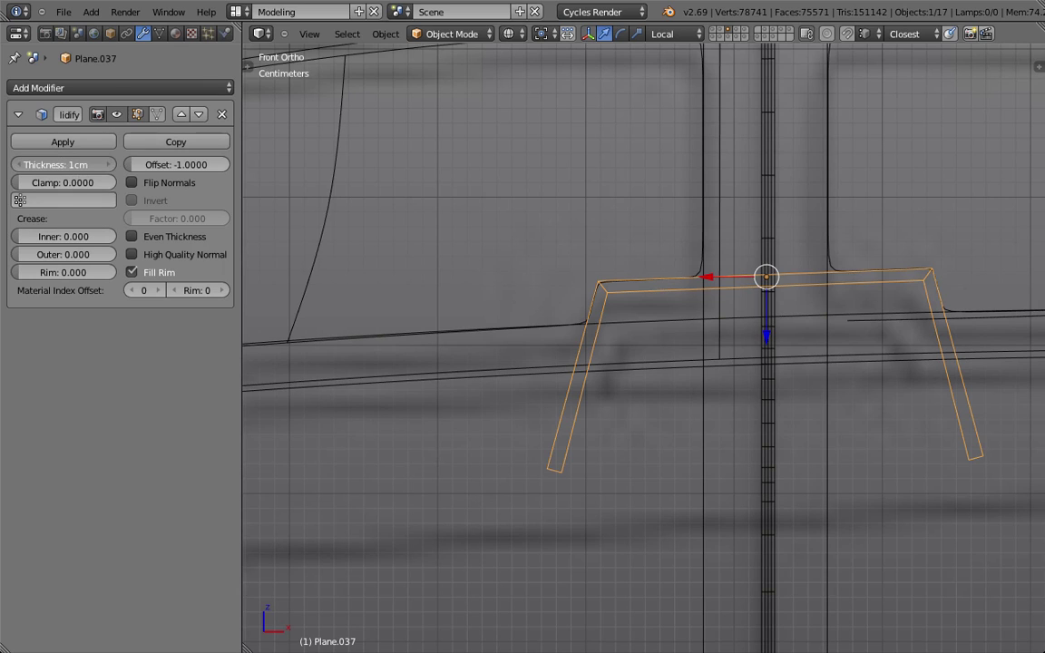
drag(64, 164, 103, 164)
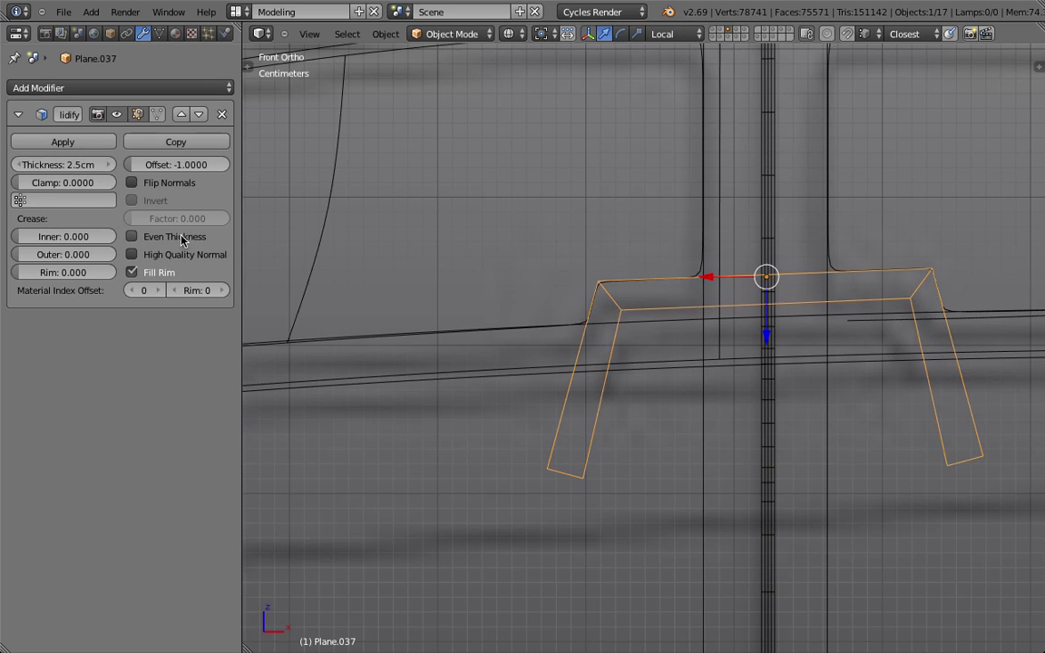
click(132, 237)
click(164, 276)
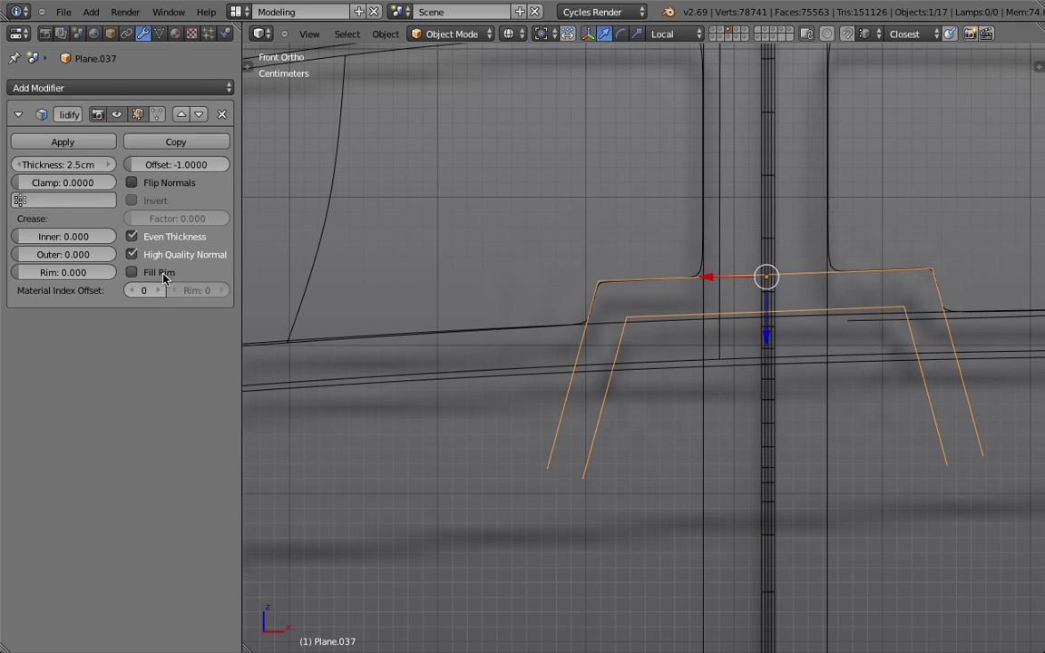
Compare the solidified profile with and without Fill Rim in solid shading, leaving Fill Rim disabled.
key(z)
scroll(646, 256, down, 5)
middle_drag(665, 261, 709, 274)
click(163, 273)
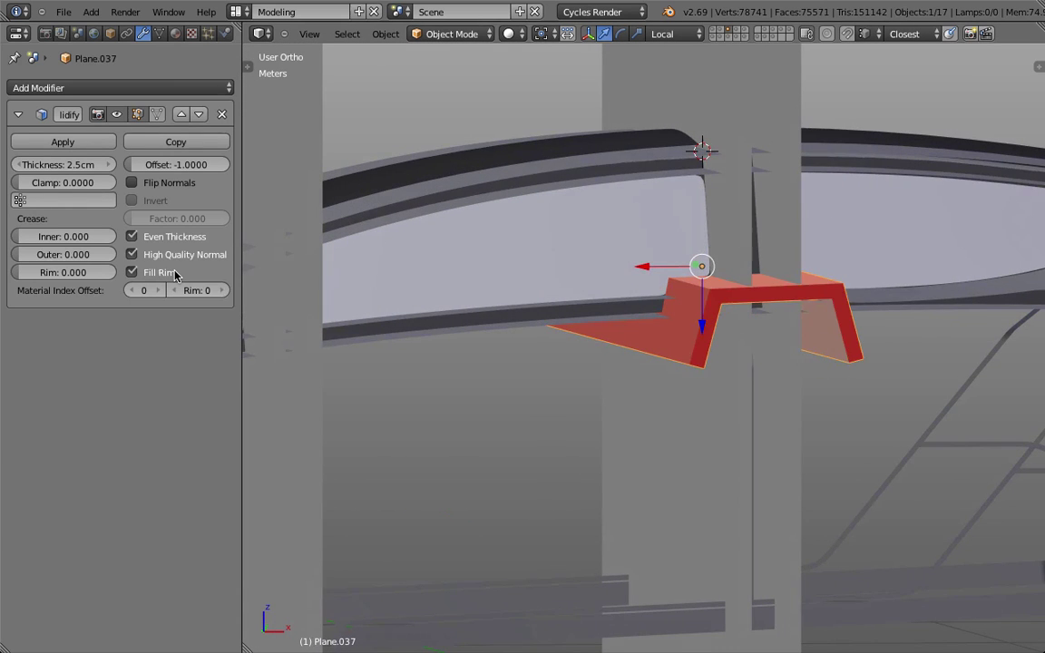
click(163, 273)
click(163, 272)
click(163, 272)
Add a Subdivision Surface modifier with 2 view subdivisions after the Solidify modifier.
click(111, 88)
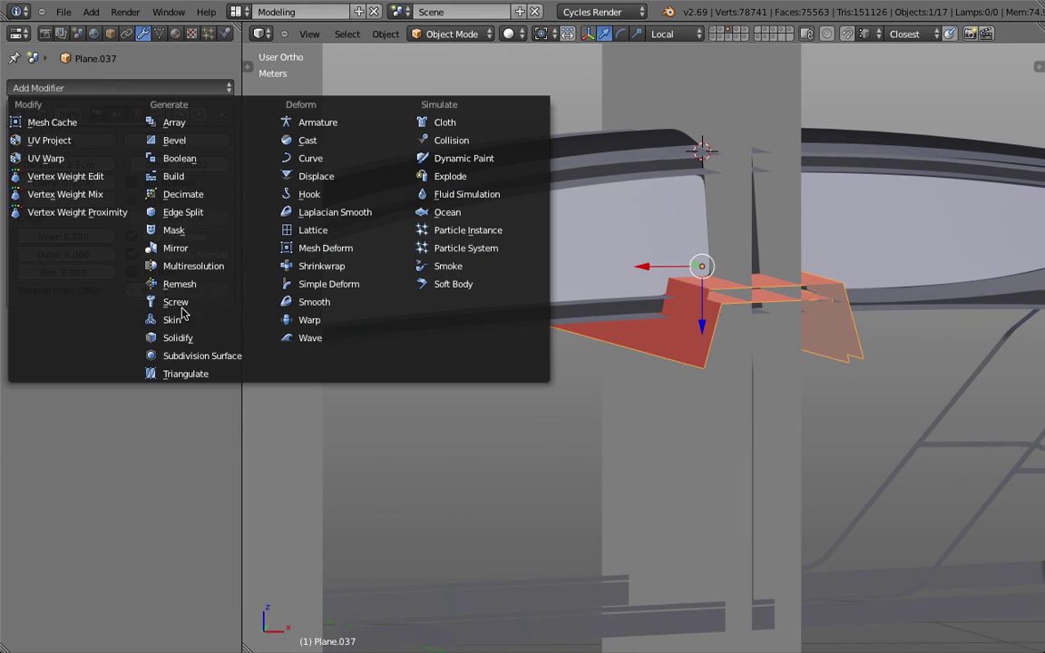
click(195, 354)
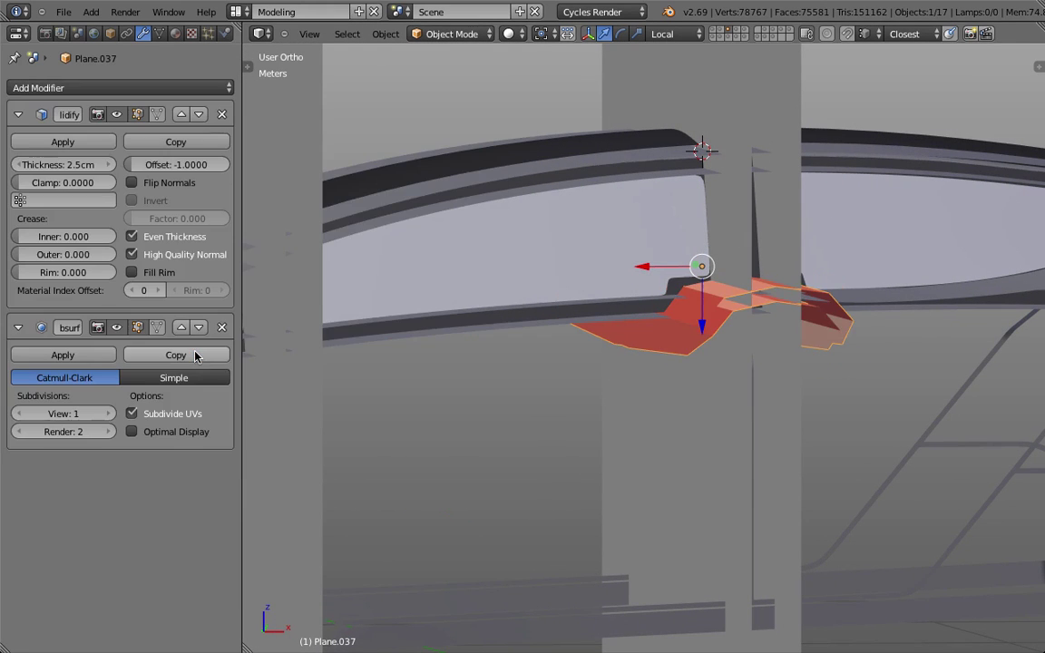
click(108, 413)
key(KP_1)
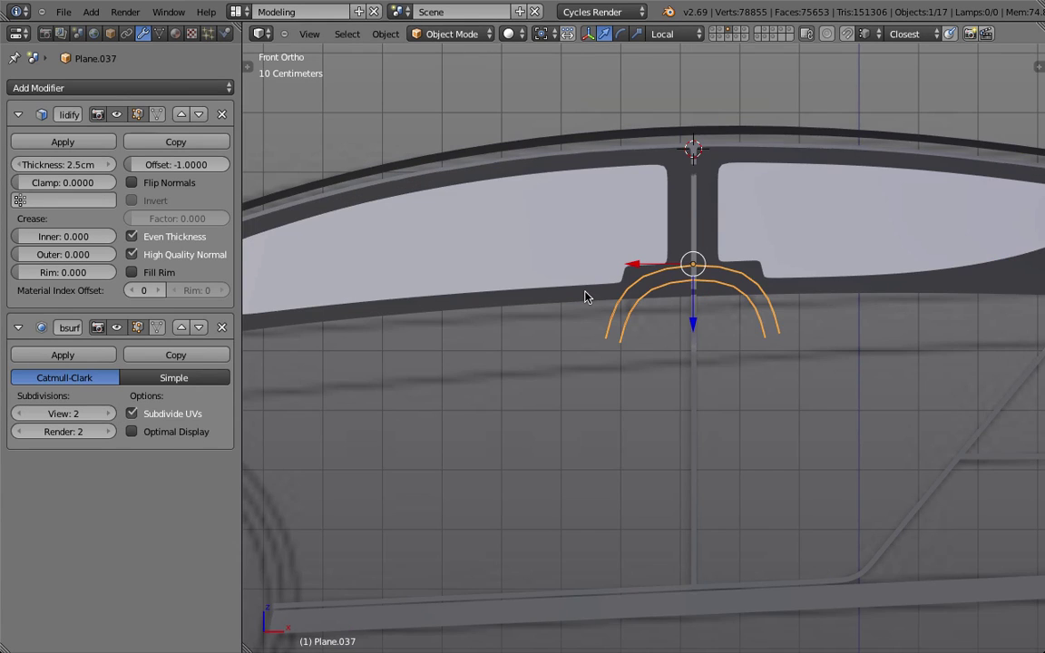
scroll(635, 263, up, 3)
Subdivide all faces of the profile mesh once and show it in wireframe.
key(Tab)
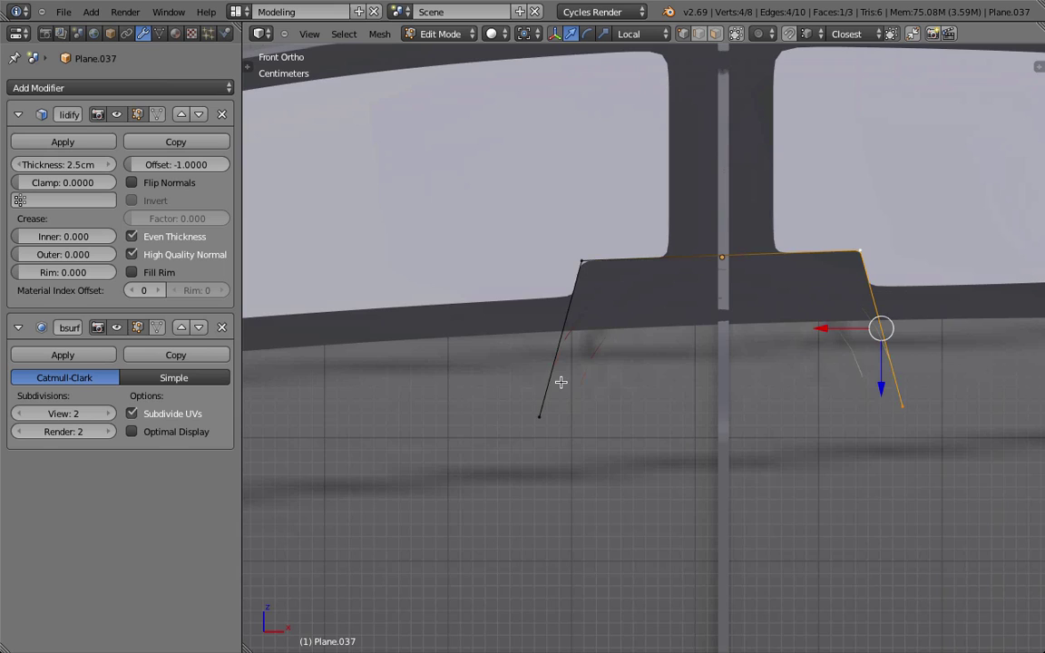
key(a)
key(a)
key(w)
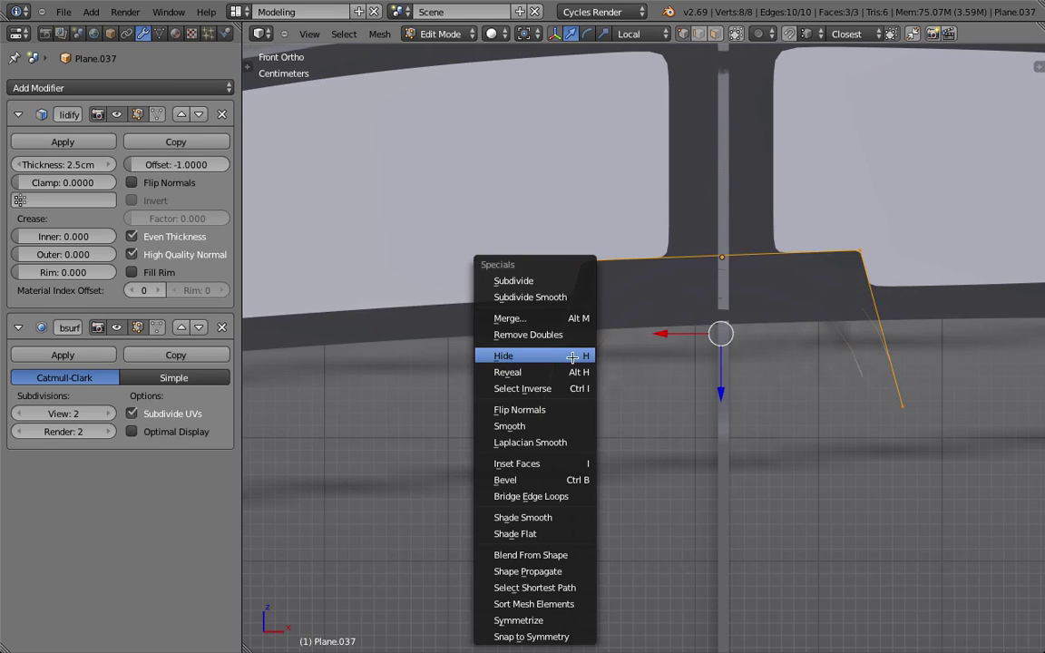
click(564, 331)
key(z)
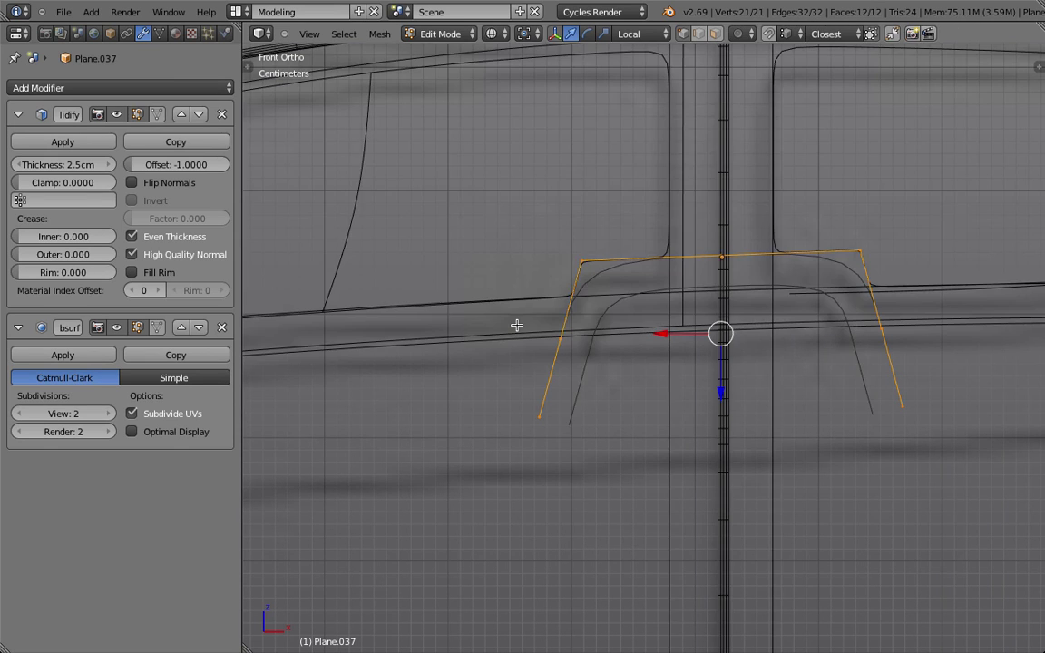
Slide the middle edge loop on one leg of the trapezoidal profile up close to its upper corner.
key(Tab)
key(Tab)
middle_drag(548, 311, 587, 339)
alt+right_click(585, 338)
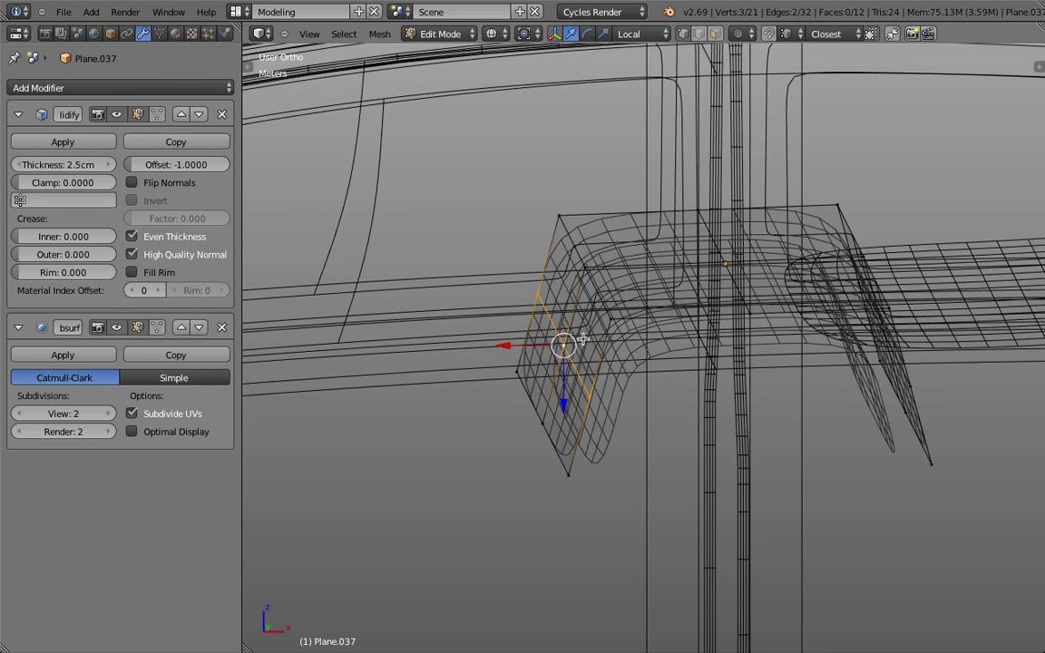
key(g)
key(g)
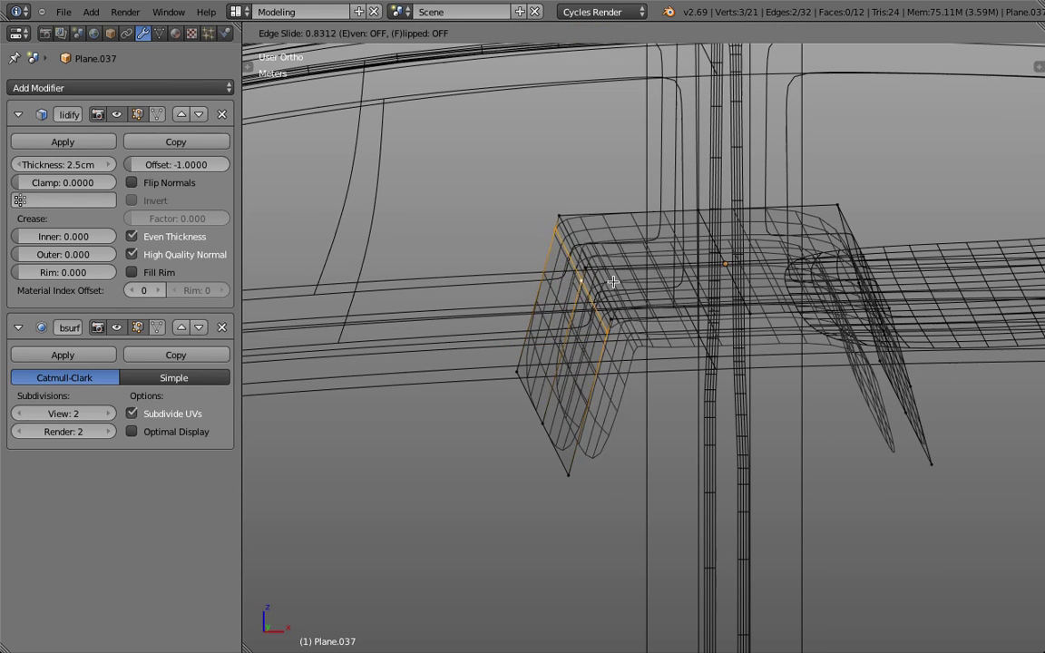
click(614, 282)
Slide the middle edge loop on the profile's opposite leg up close to its upper corner.
alt+right_click(650, 255)
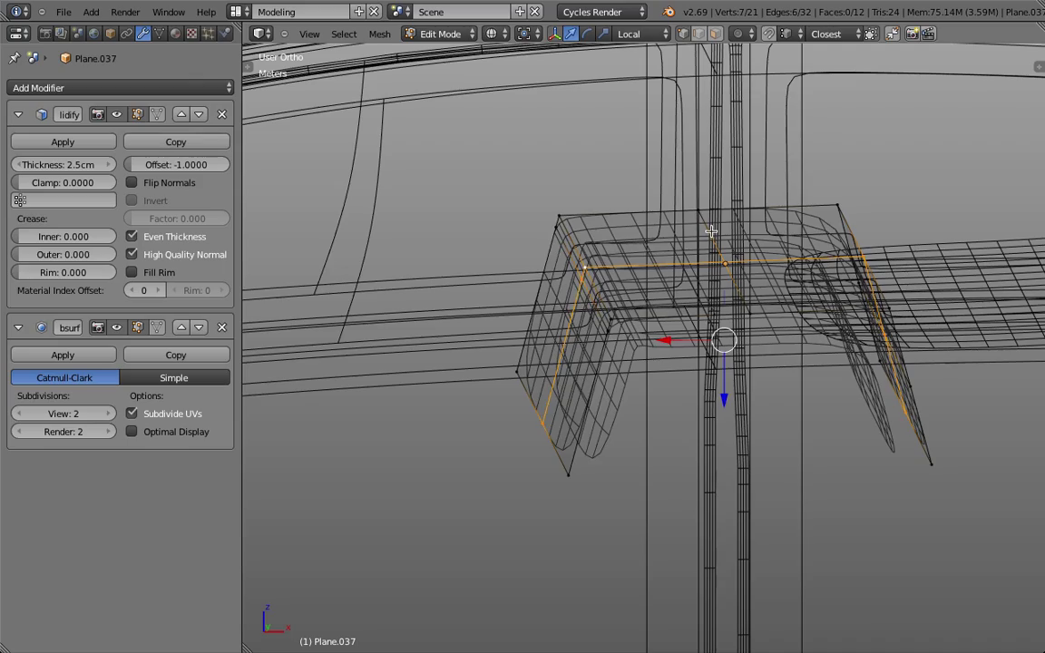
alt+right_click(666, 243)
middle_drag(862, 264, 601, 330)
key(f)
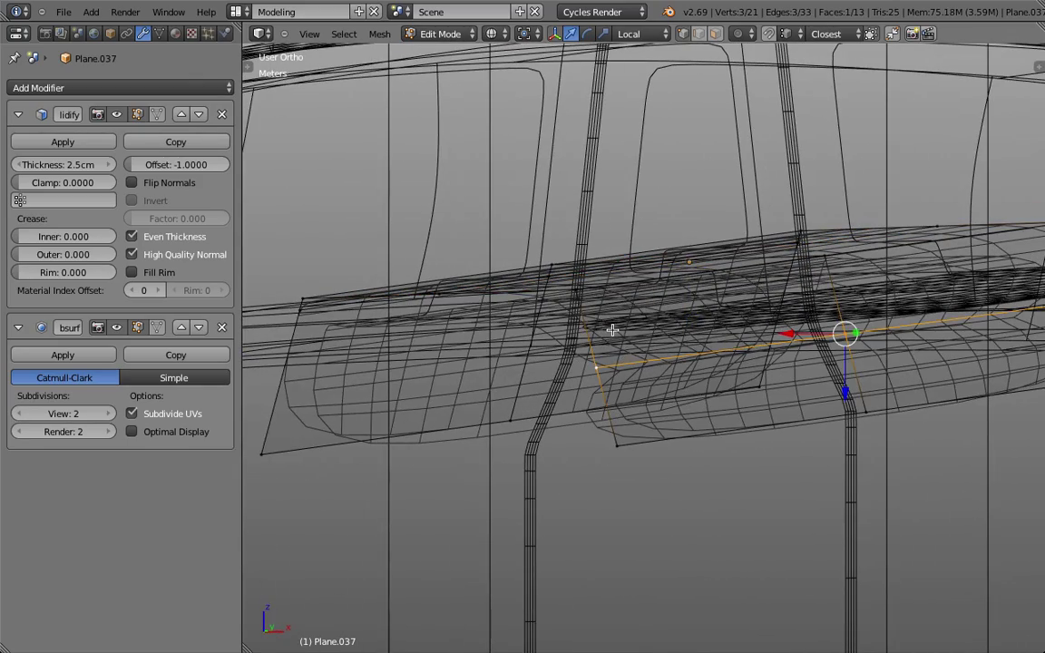
key(ctrl+z)
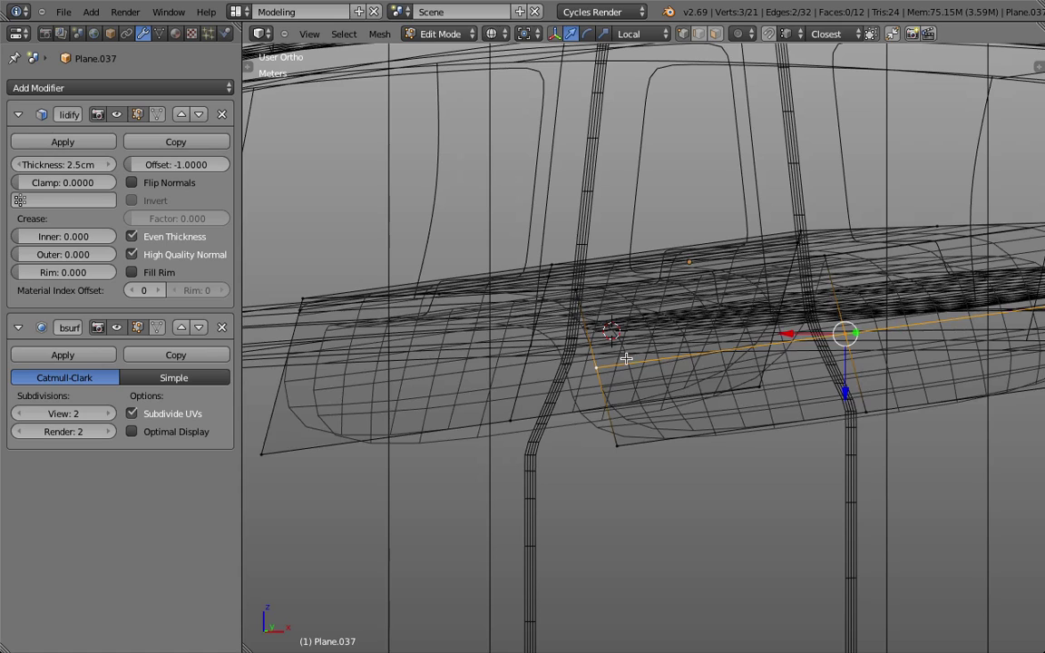
key(g)
key(g)
click(611, 293)
Compare the profile's tightened corners with the window notches in solid shading and in front wireframe view.
middle_drag(597, 362, 611, 364)
key(z)
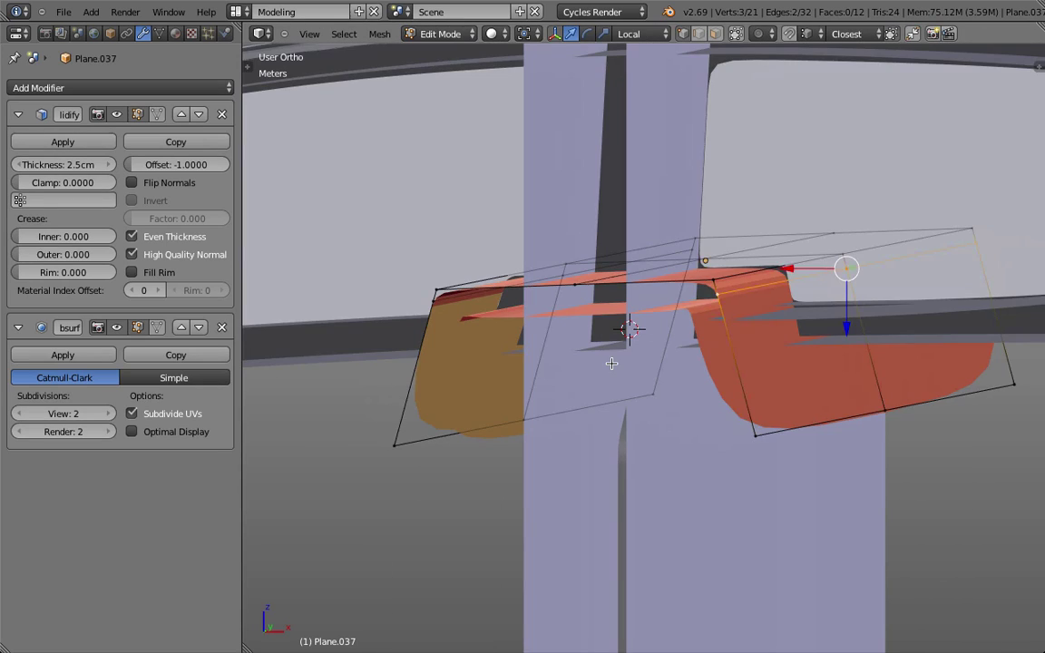
key(KP_1)
key(z)
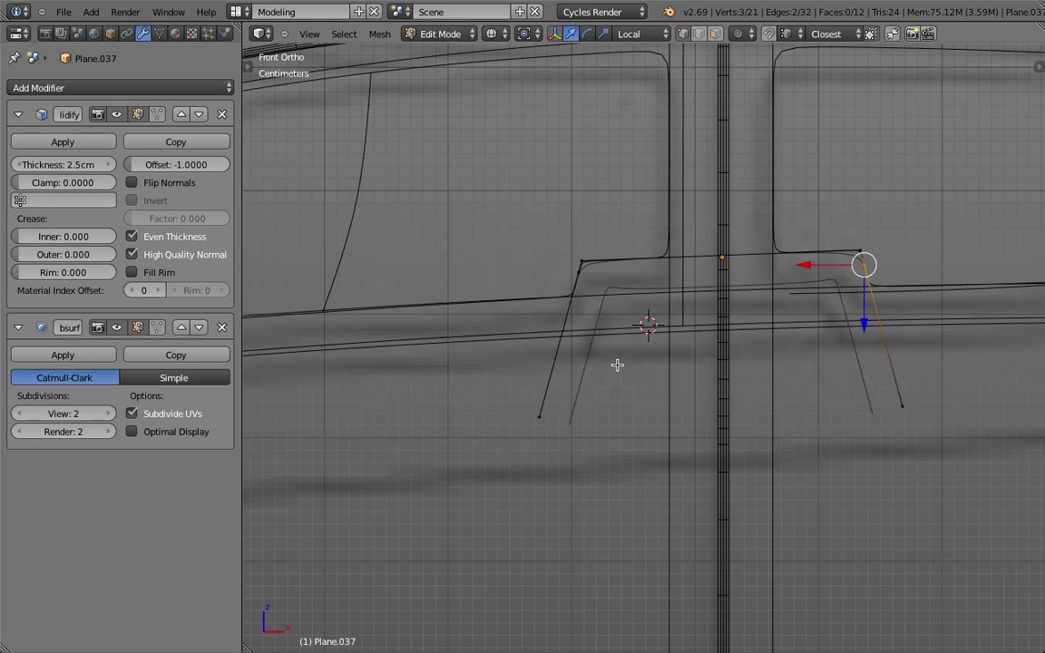
scroll(625, 307, up, 4)
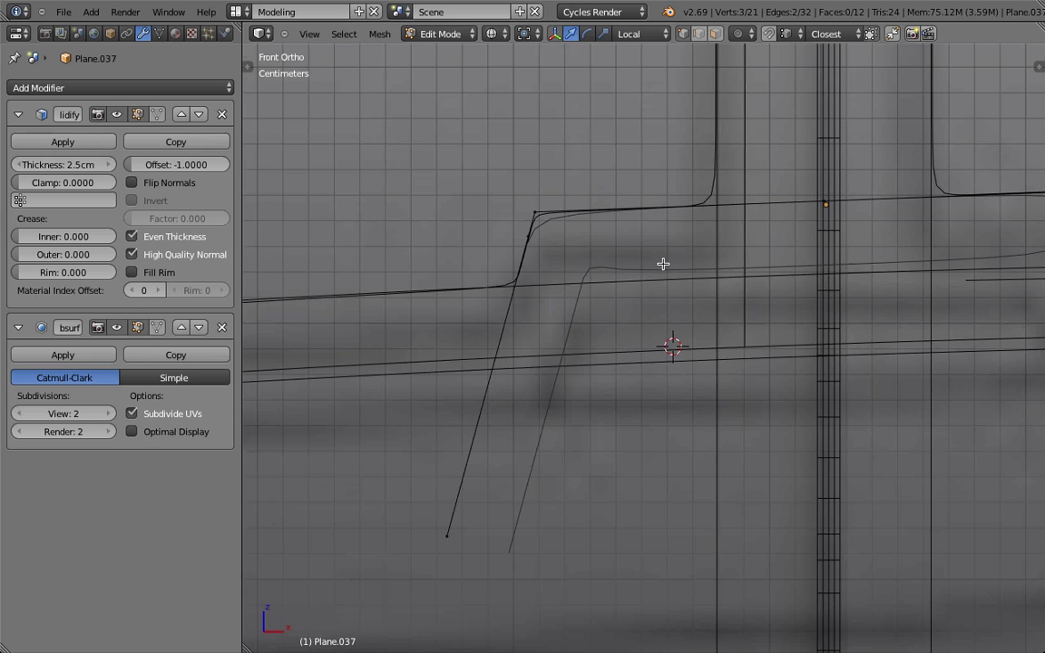
scroll(664, 264, down, 2)
middle_drag(664, 264, 670, 270)
key(KP_1)
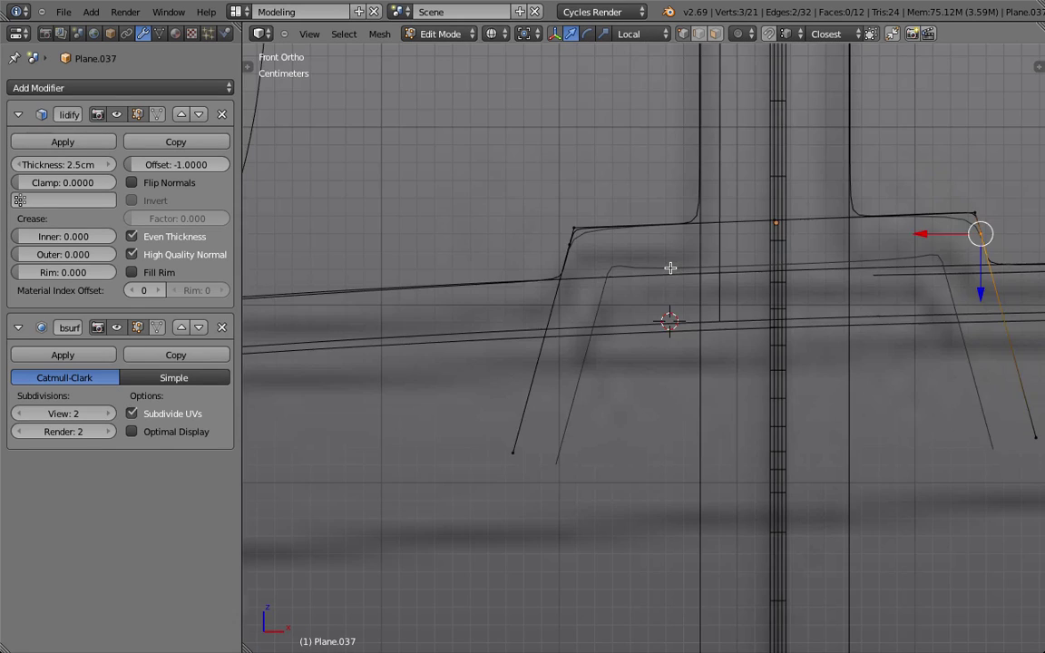
Undo the edge loop slides on both legs of the profile.
key(ctrl+z)
key(ctrl+z)
key(ctrl+z)
key(ctrl+z)
key(ctrl+z)
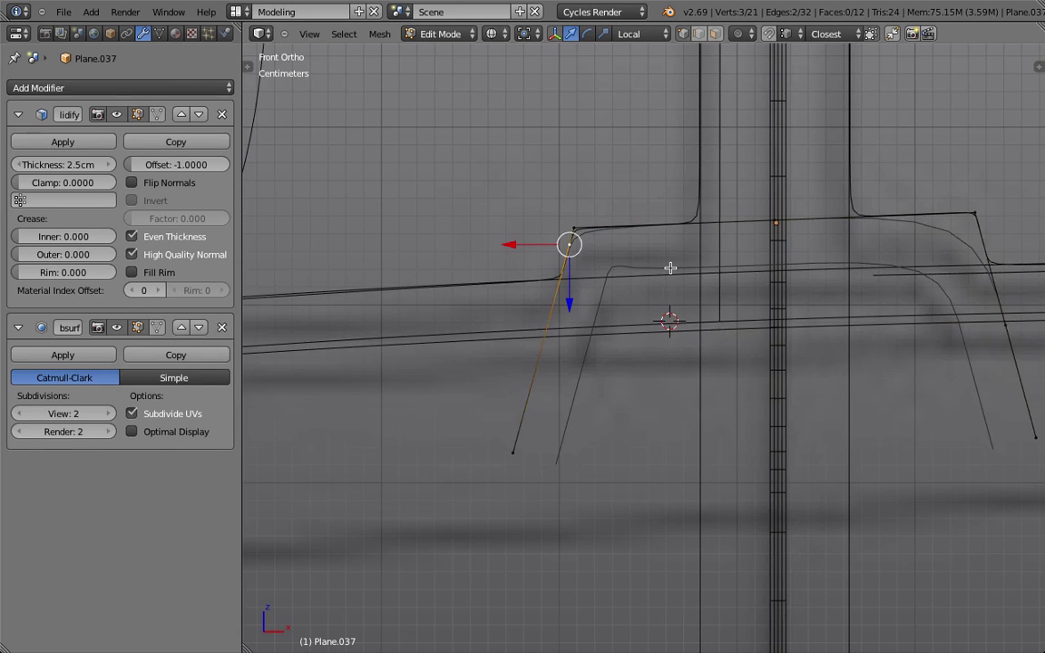
Remove the Subdivision Surface modifier from the profile, keep the Solidify modifier, and show the model in solid shading.
key(Tab)
scroll(671, 268, down, 2)
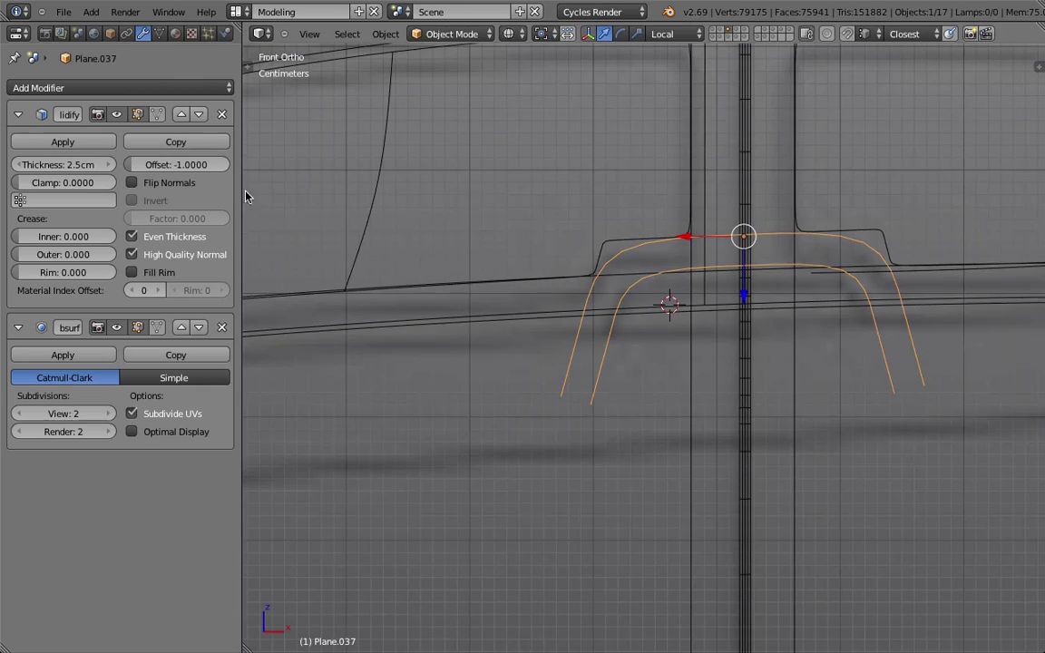
click(222, 328)
mouse_move(670, 290)
middle_down()
mouse_move(690, 254)
mouse_move(674, 287)
mouse_move(691, 258)
mouse_move(689, 271)
mouse_move(611, 284)
mouse_move(614, 293)
mouse_move(667, 273)
mouse_move(625, 290)
middle_up()
key(z)
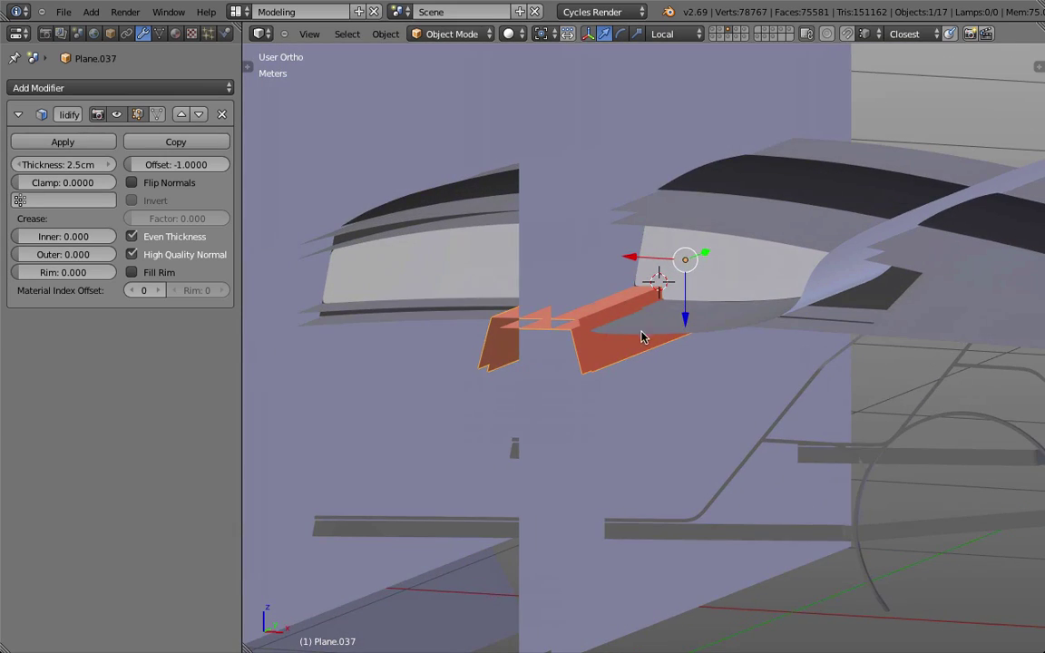
Save the file over the existing version.
mouse_move(642, 338)
middle_down()
mouse_move(671, 322)
mouse_move(622, 320)
mouse_move(641, 317)
middle_up()
key(KP_3)
key(ctrl+s)
click(642, 318)
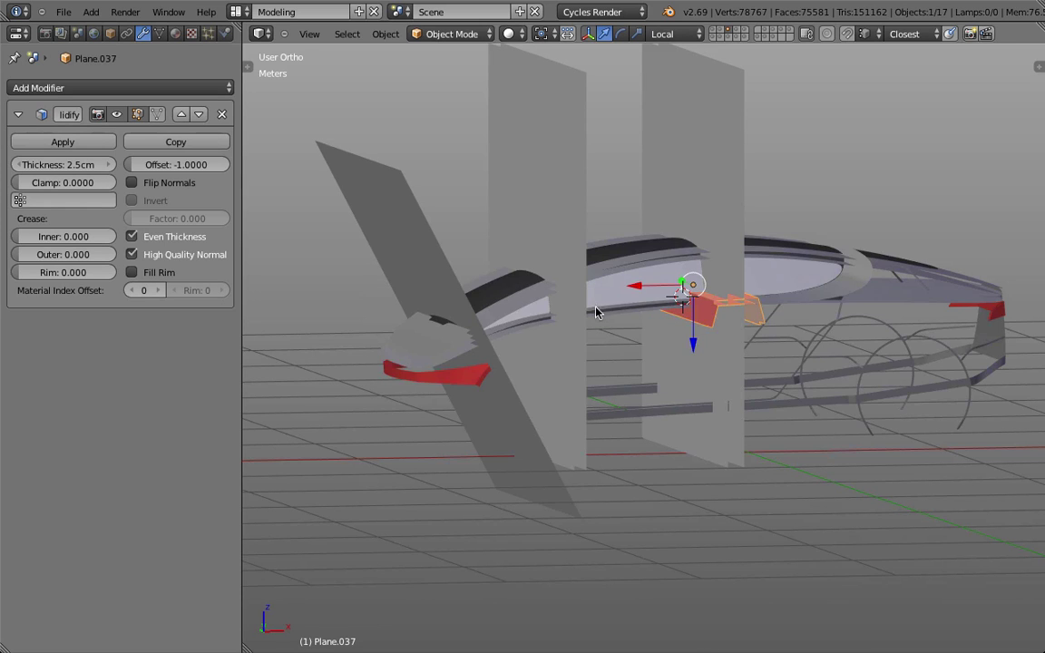
Select the slanted helper plane and the four vertical helper planes at the pillars together in wireframe.
key(z)
key(z)
key(z)
key(z)
key(z)
right_click(576, 506)
shift+right_click(597, 150)
shift+right_click(597, 150)
shift+right_click(649, 143)
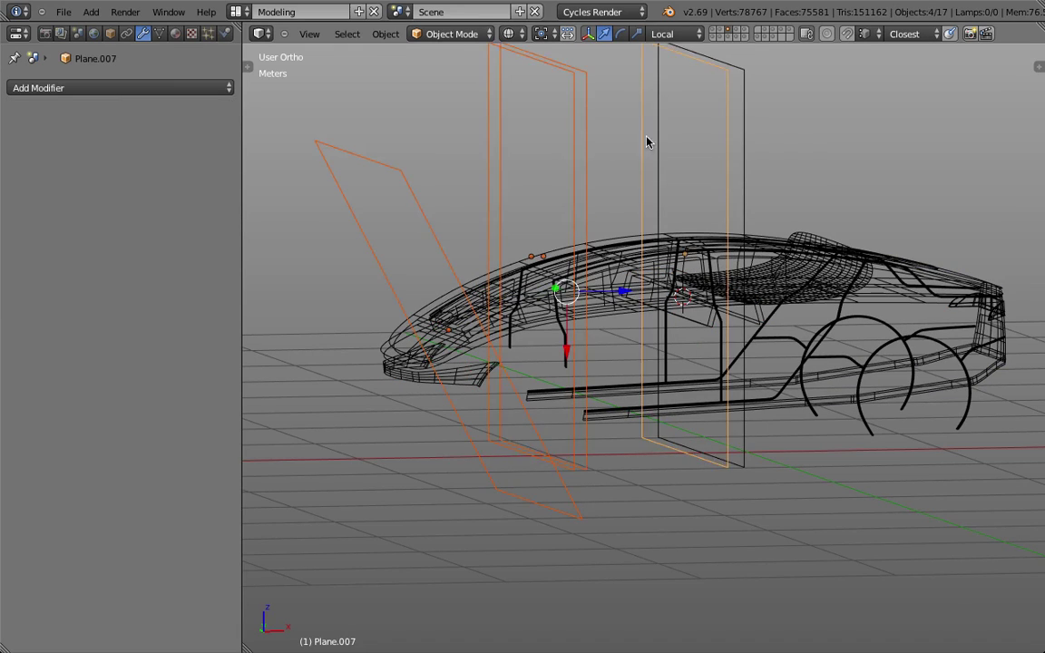
shift+right_click(752, 157)
Add the trapezoidal profile, the solidified strip surface along the side windows, and the curved rear window surface to the selection.
middle_drag(743, 140, 678, 217)
scroll(660, 334, up, 5)
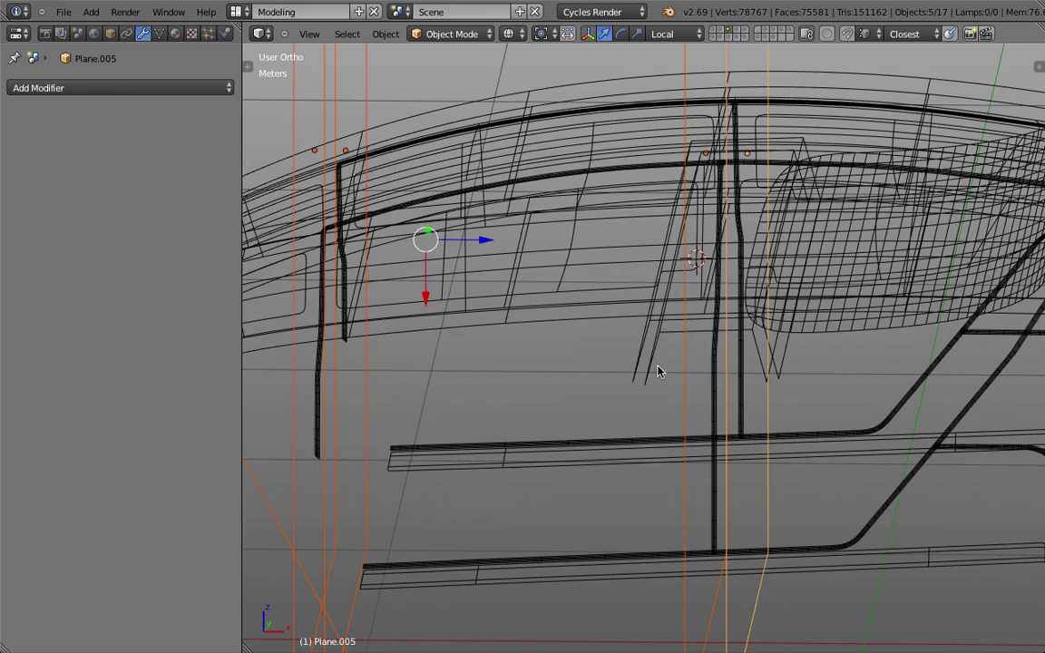
shift+right_click(656, 366)
key(z)
mouse_move(624, 327)
middle_down()
mouse_move(498, 330)
mouse_move(539, 329)
mouse_move(557, 343)
mouse_move(541, 328)
mouse_move(555, 314)
middle_up()
shift+right_click(553, 355)
key(z)
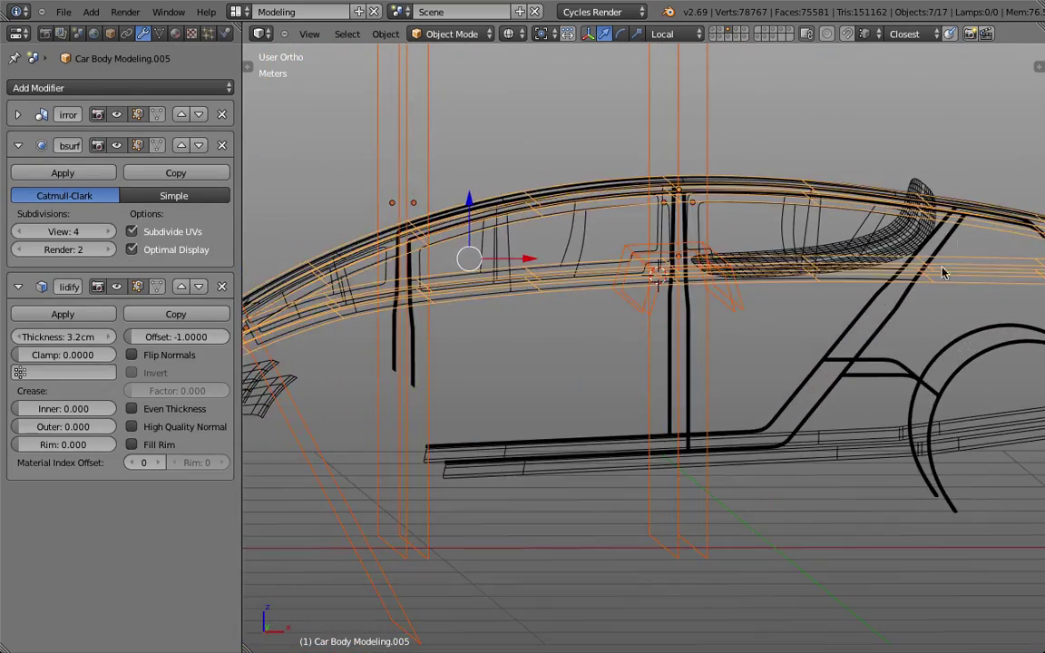
shift+right_click(916, 187)
middle_drag(916, 187, 901, 251)
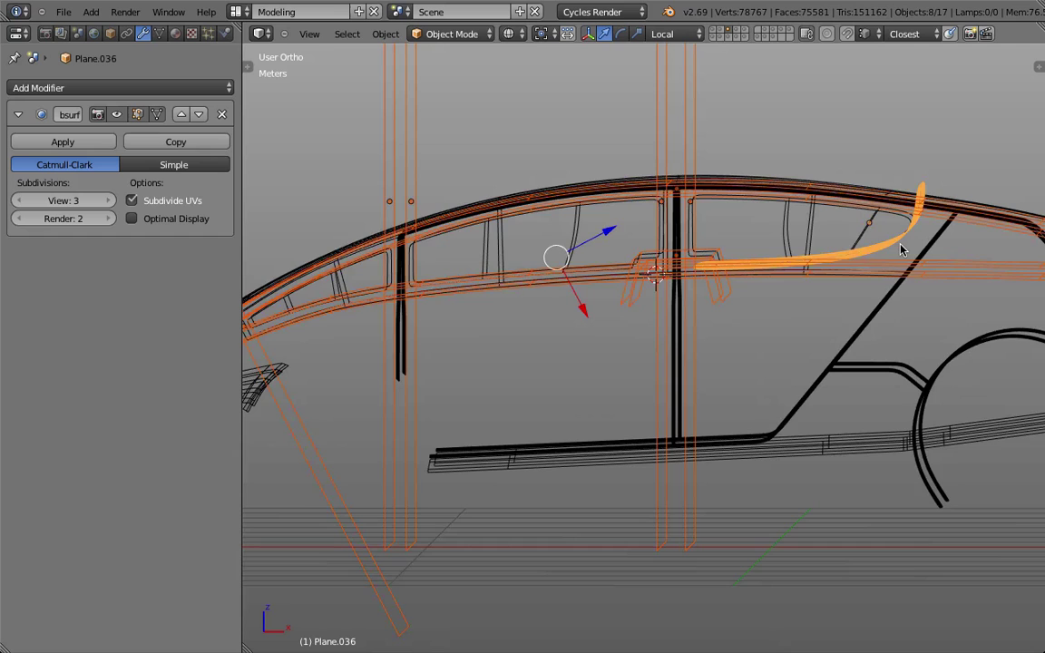
Move the upper end row of the curved rear window surface down onto the window's rear tip in front view.
key(KP_1)
scroll(898, 243, up, 5)
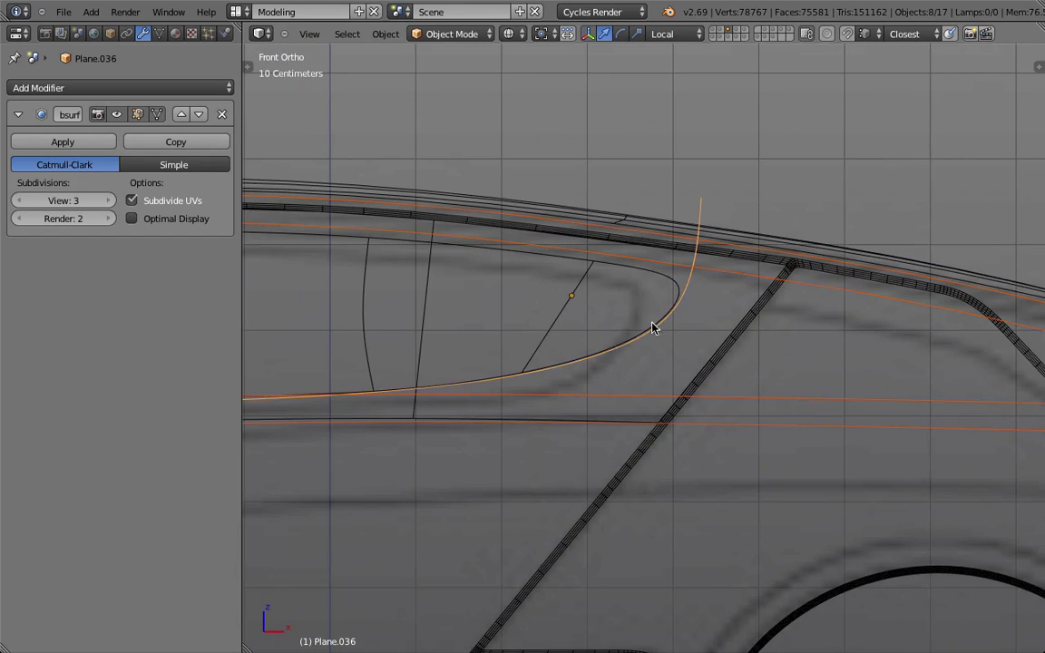
key(Tab)
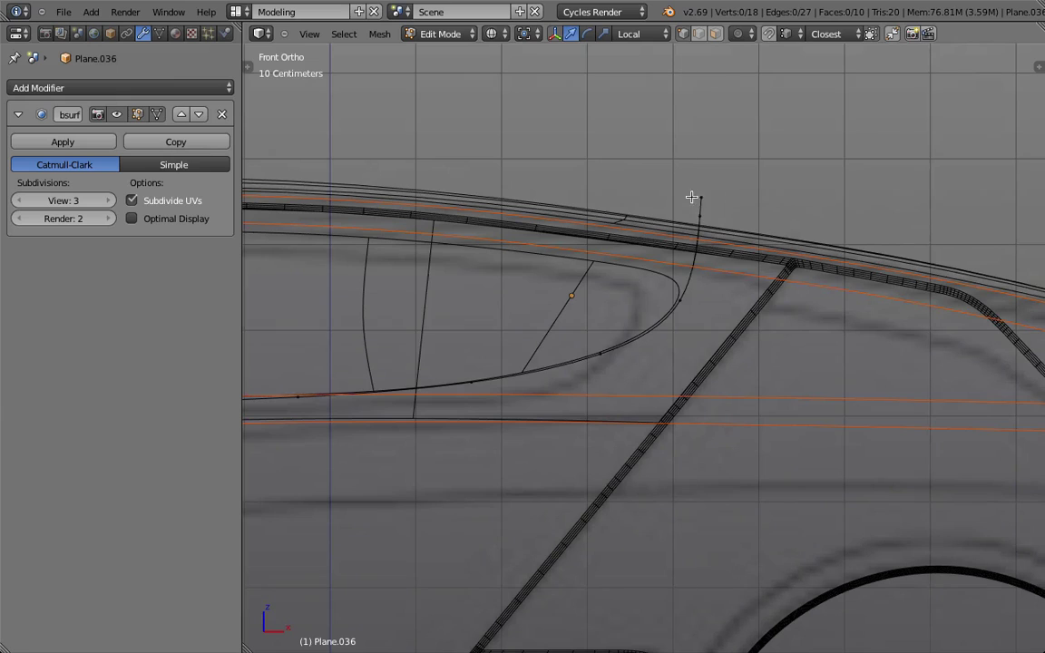
right_click(698, 198)
key(g)
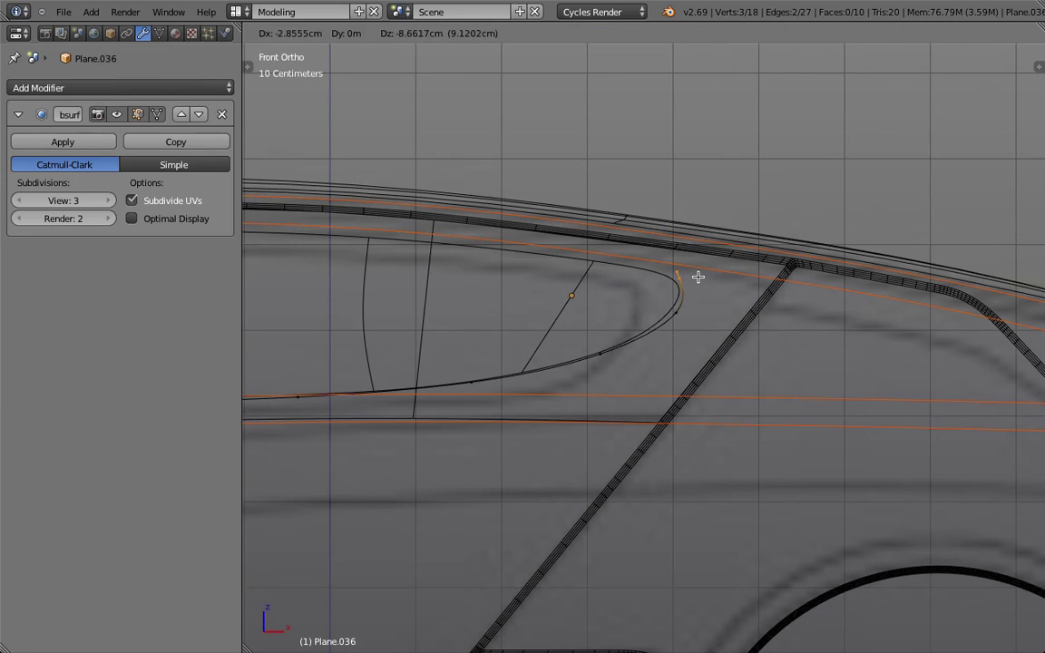
click(695, 275)
Extrude the end row of the curved surface twice toward the front along the rear window's upper edge.
key(e)
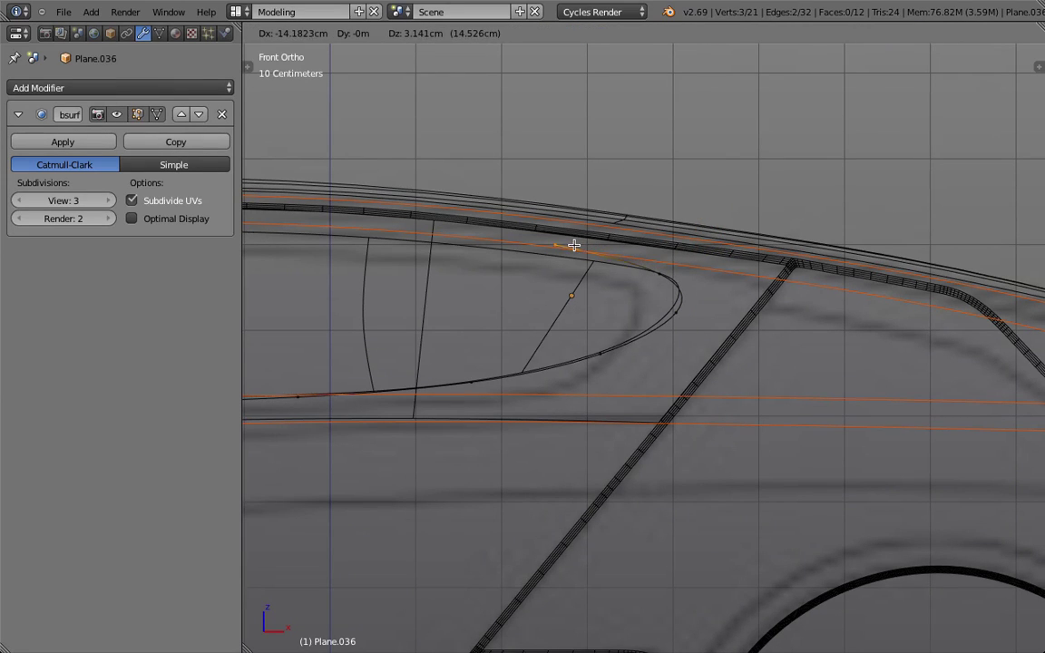
click(590, 247)
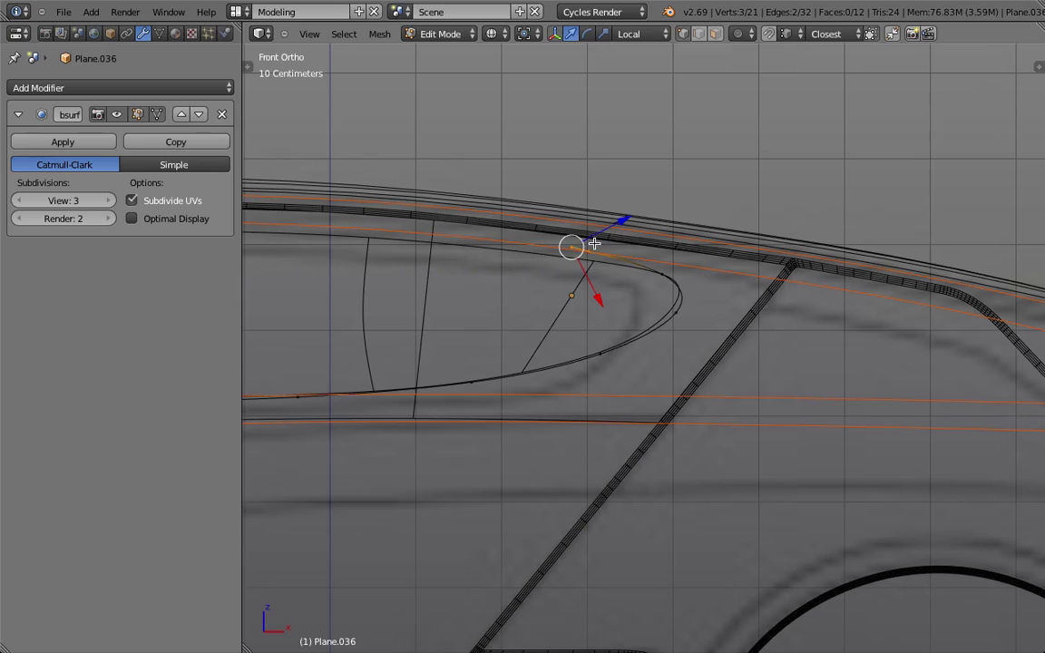
key(e)
click(498, 232)
Move the two vertex rows below the rear window's tip so the curve follows the window's lower rear outline.
scroll(666, 262, up, 3)
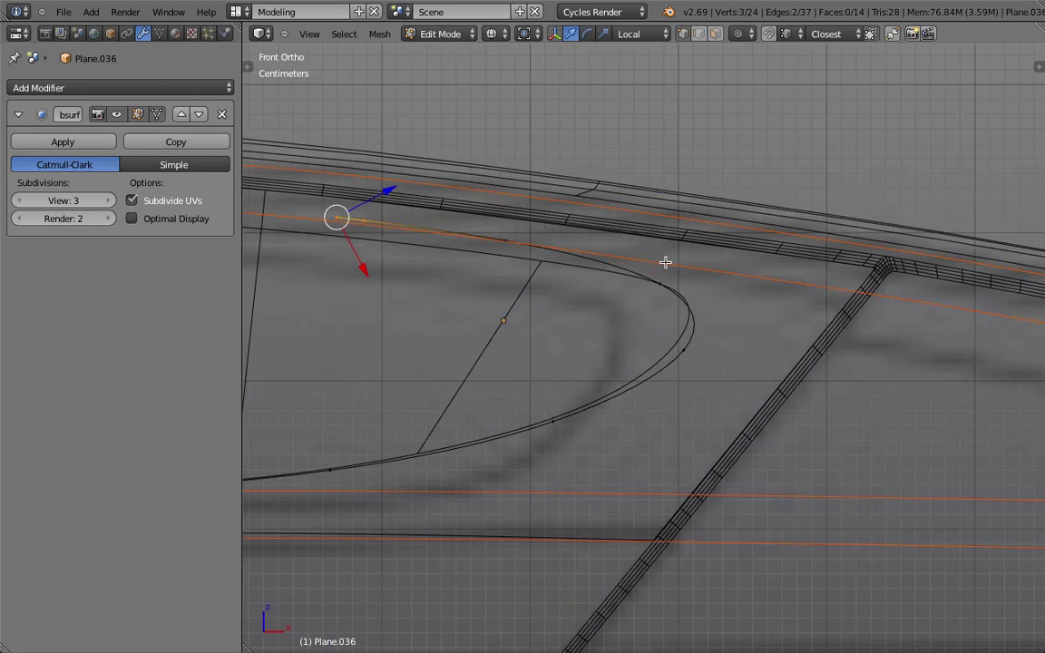
key(a)
key(b)
drag(671, 338, 712, 376)
key(g)
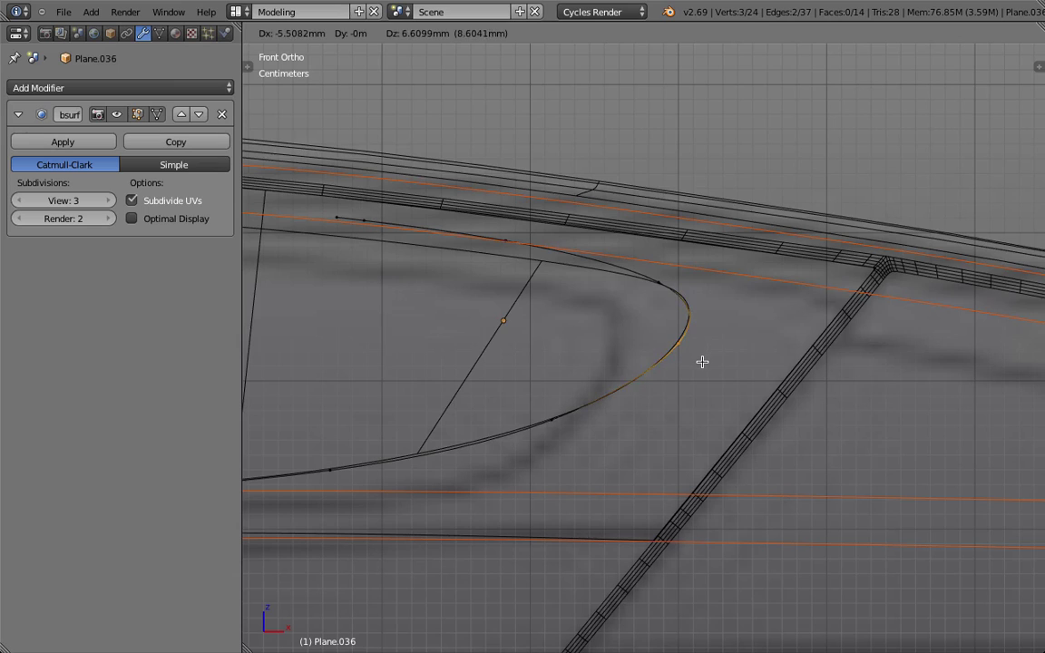
click(699, 362)
right_click(564, 430)
key(g)
click(558, 429)
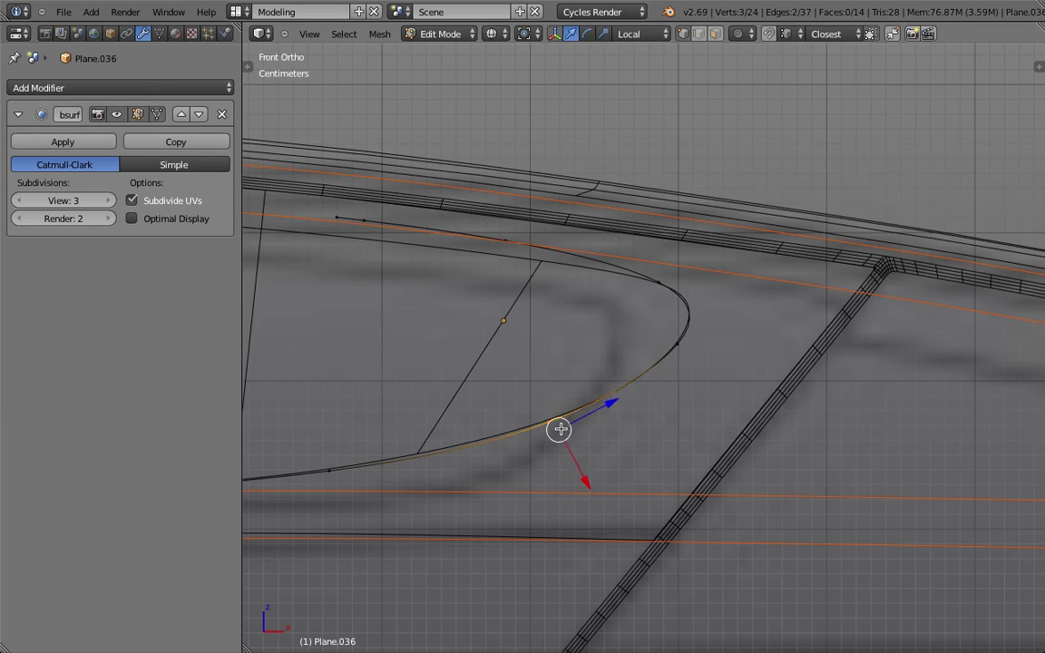
Reposition the vertex row above the rear window's tip and the neighboring row along the upper edge to smooth the curve.
key(a)
key(b)
drag(646, 270, 693, 292)
key(g)
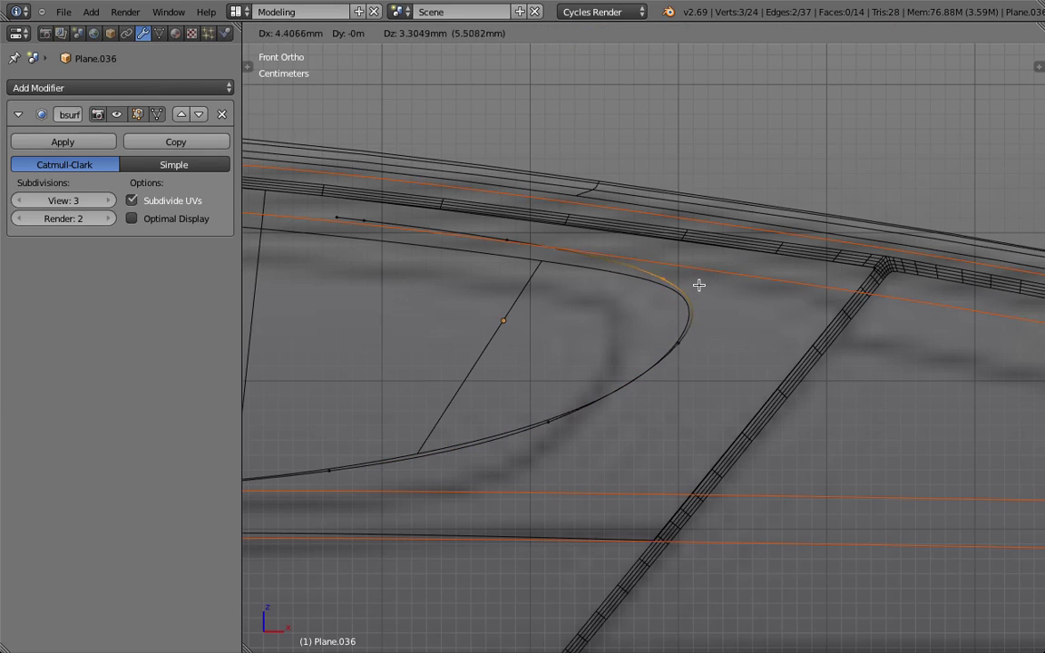
click(690, 279)
key(a)
key(b)
drag(491, 221, 536, 243)
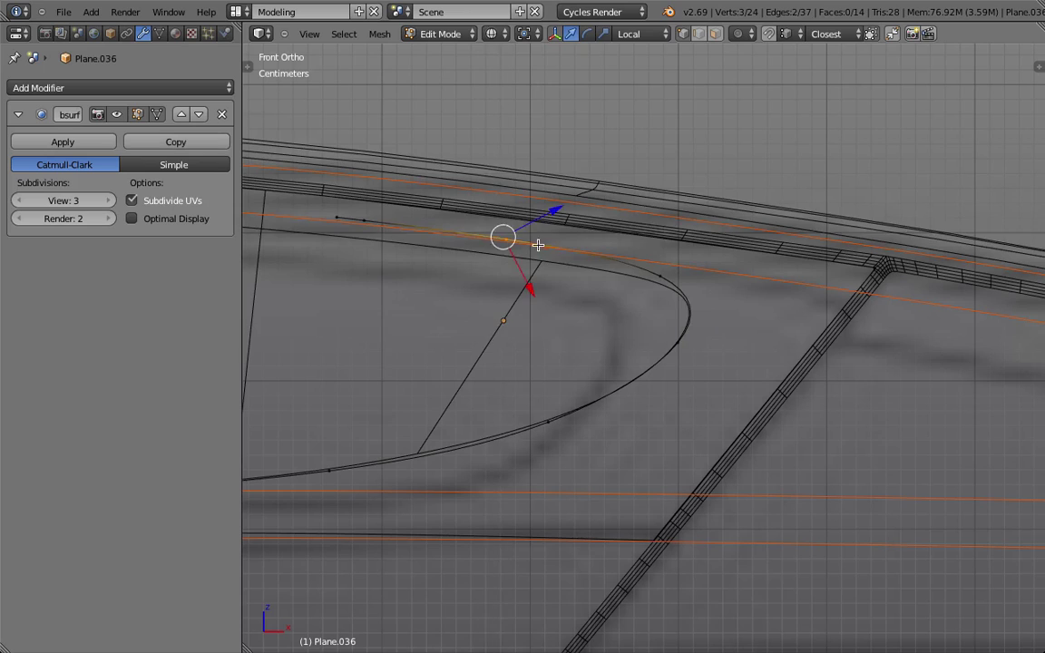
key(g)
click(534, 242)
Fine-tune the upper-edge vertex row and the upper end row so they align with the strip surface above the window.
scroll(535, 242, down, 3)
scroll(544, 254, down, 3)
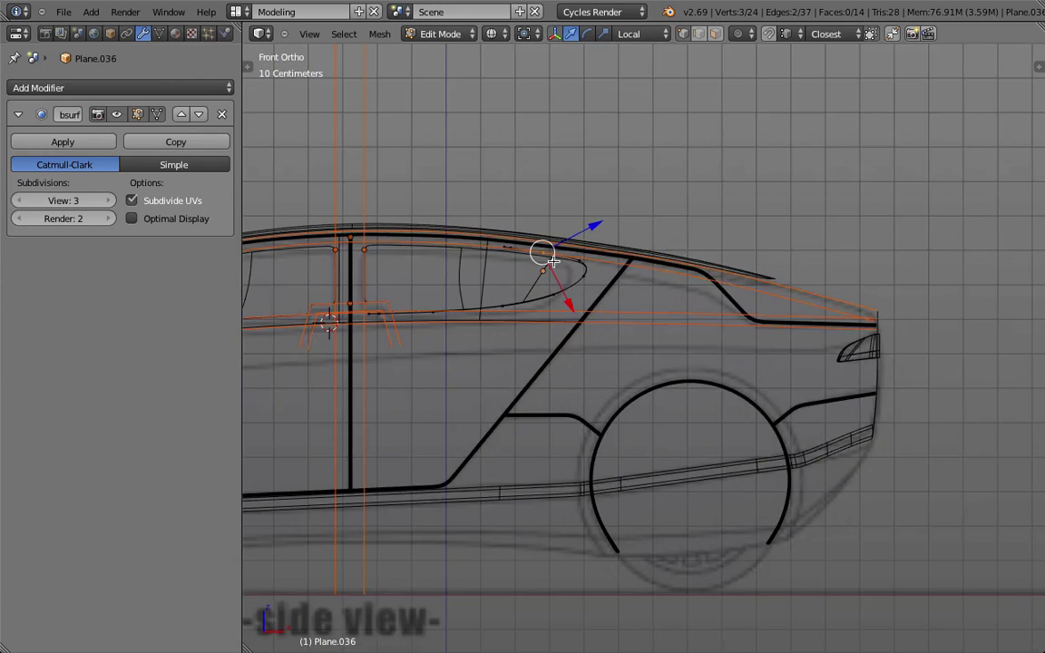
scroll(502, 257, up, 5)
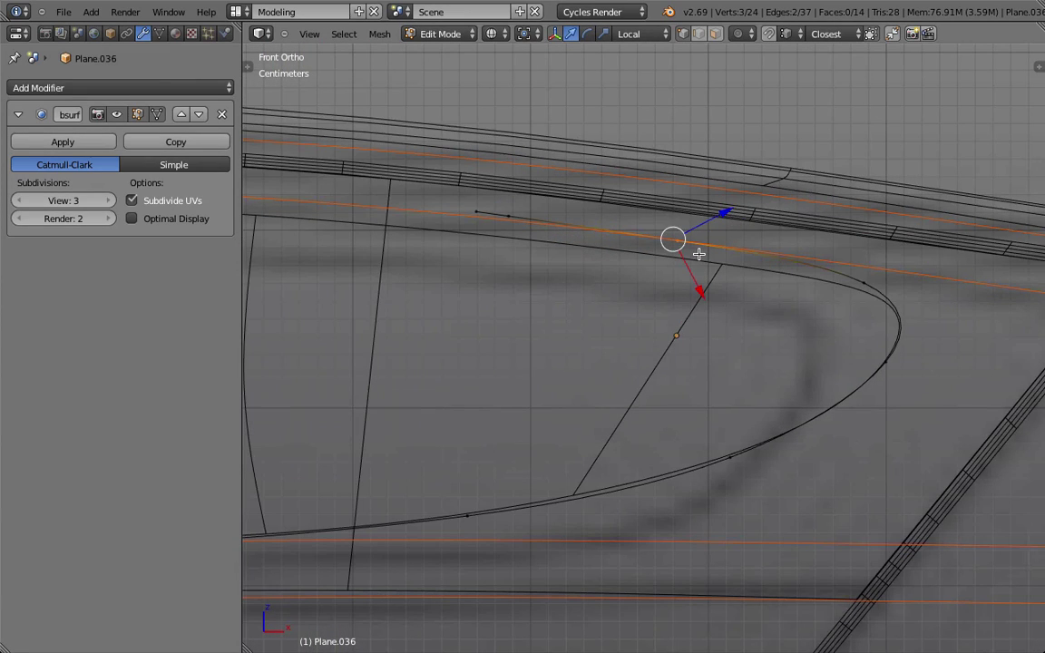
key(g)
click(700, 249)
key(a)
key(b)
drag(448, 192, 540, 226)
key(g)
click(539, 228)
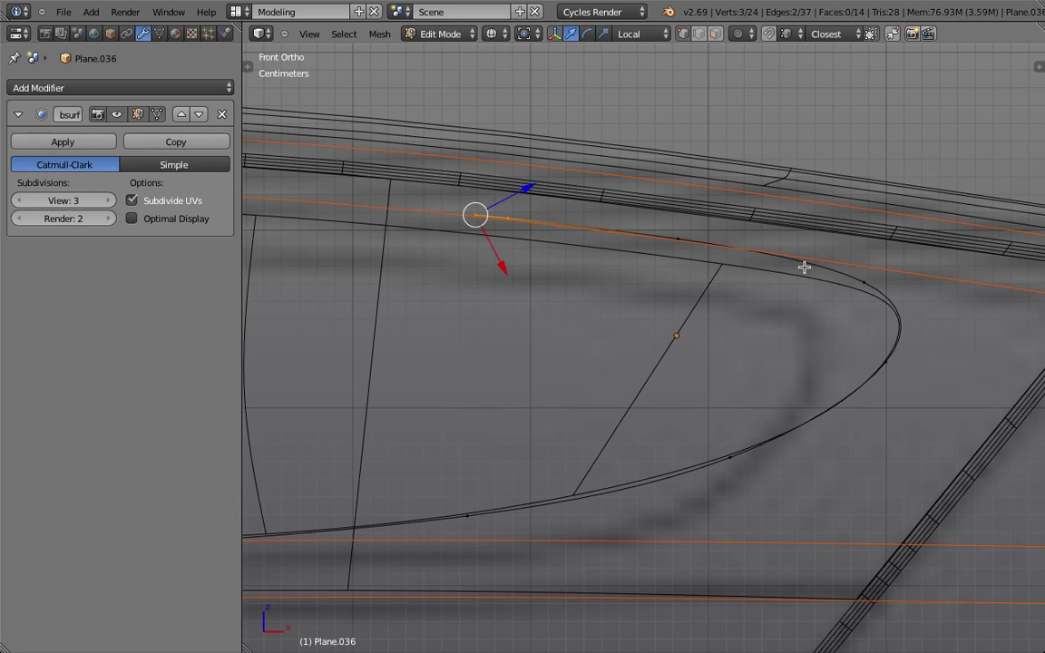
Move the curved surface's lower front end row slightly upward, beside the window notch.
scroll(745, 419, down, 2)
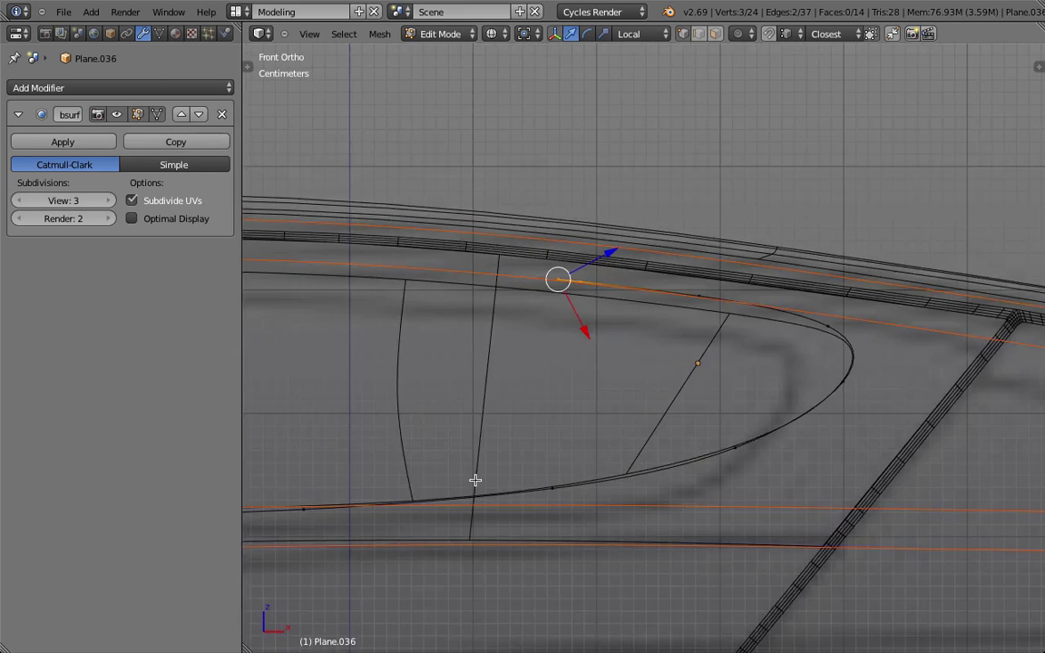
shift+middle_drag(491, 473, 772, 356)
scroll(737, 397, up, 2)
scroll(677, 398, down, 2)
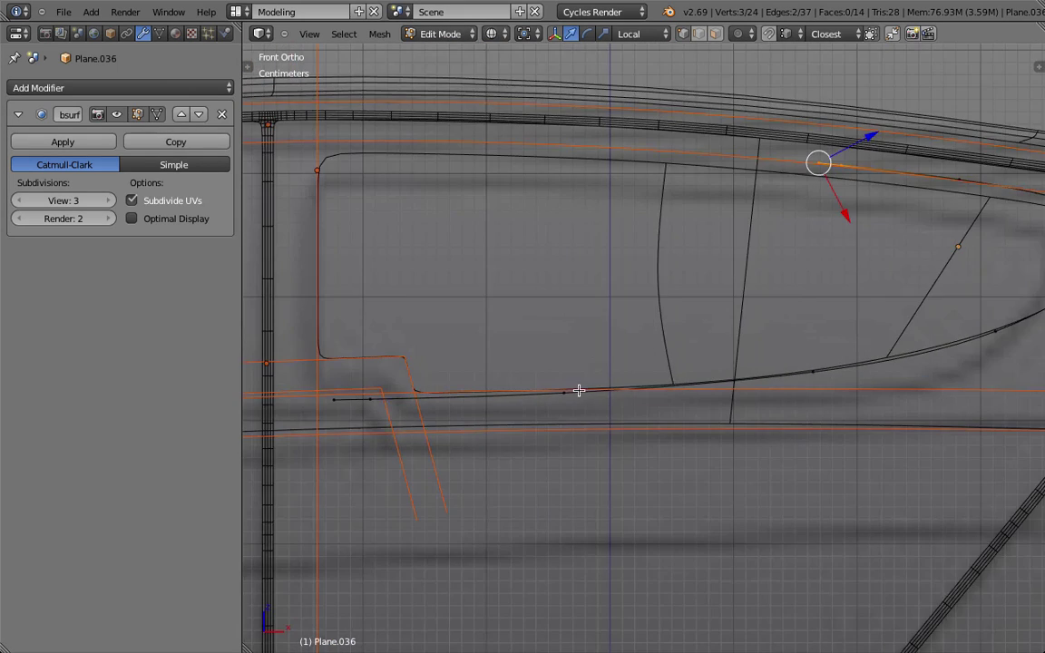
shift+middle_drag(585, 389, 649, 382)
key(a)
key(b)
drag(389, 379, 556, 408)
key(g)
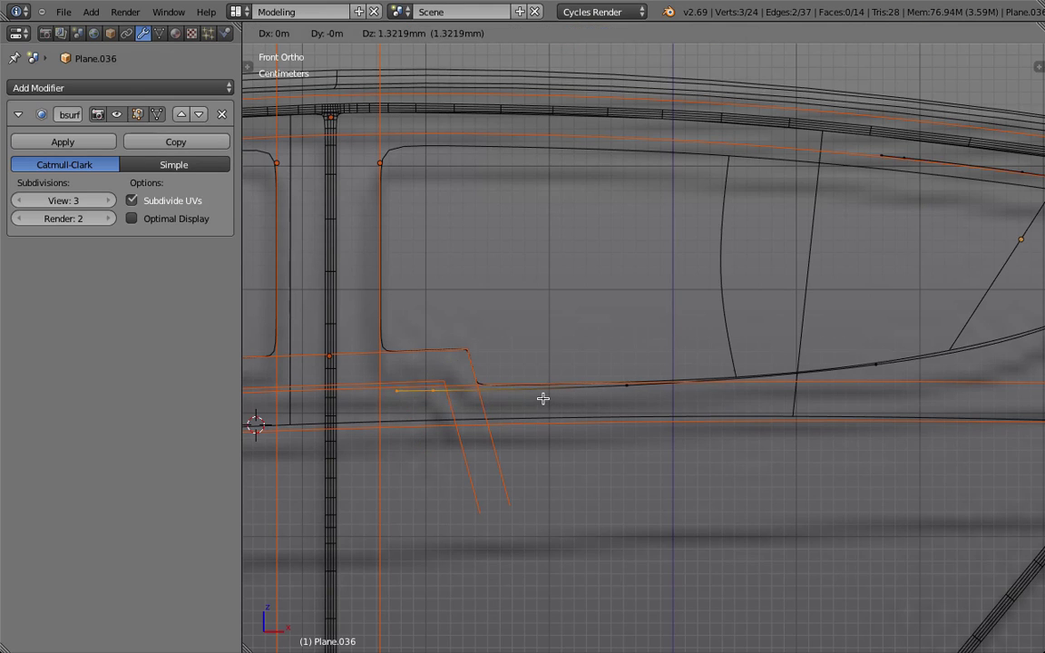
click(543, 396)
Move the second vertex row from the lower front end onto the rear window's bottom edge.
scroll(650, 389, up, 4)
key(a)
key(b)
drag(580, 362, 636, 406)
key(g)
click(638, 398)
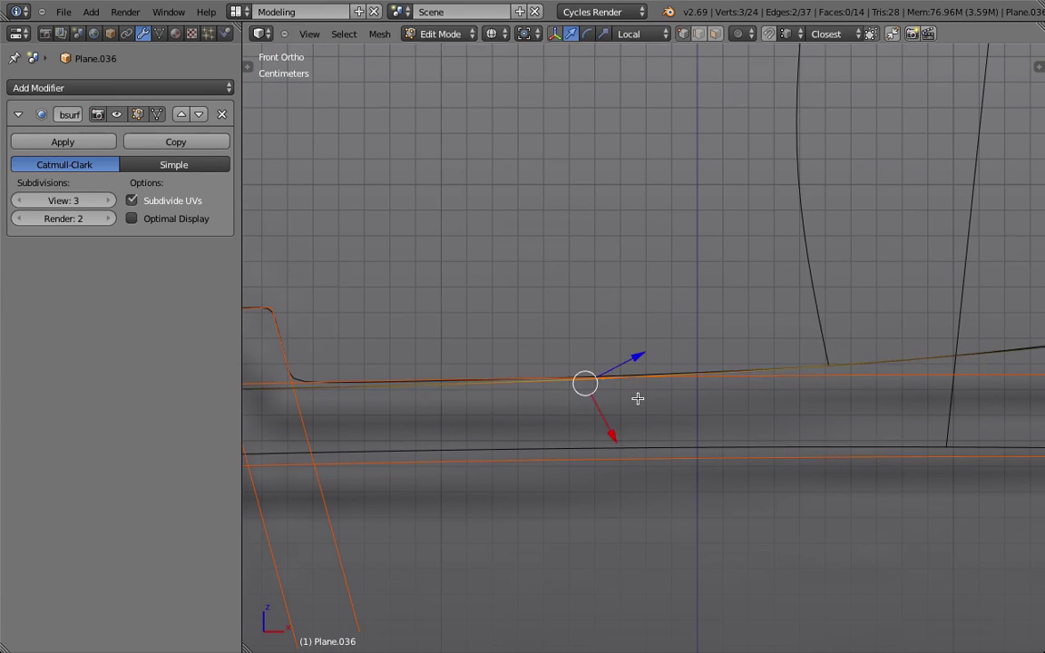
Move the curved surface's lower front end row along the rear window's bottom edge to the notch corner.
scroll(638, 399, down, 3)
key(a)
key(b)
drag(332, 370, 413, 419)
key(g)
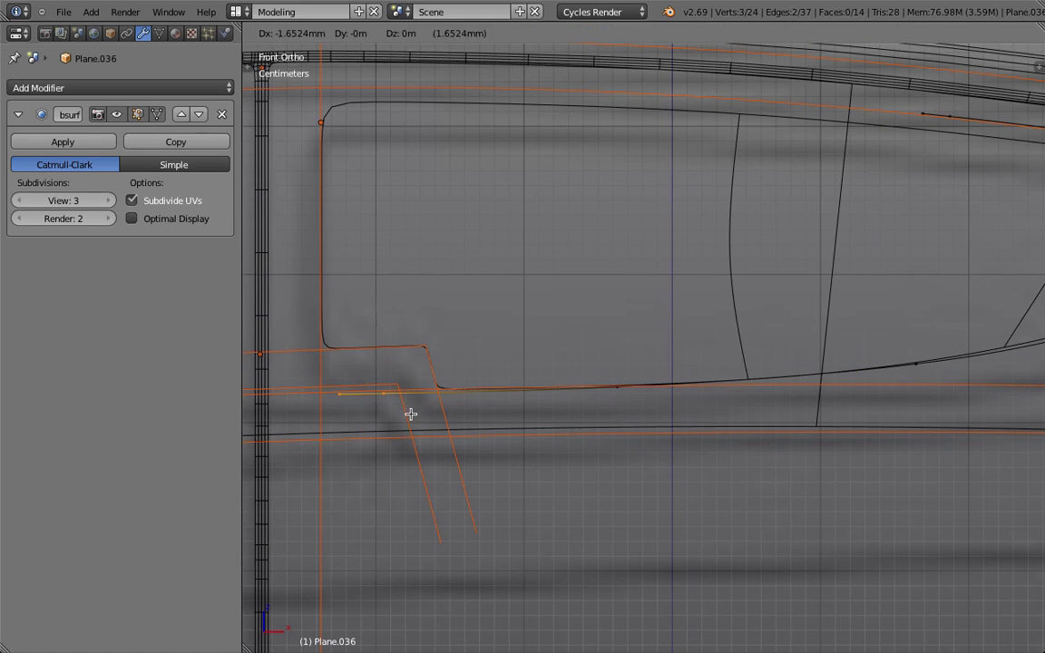
click(493, 411)
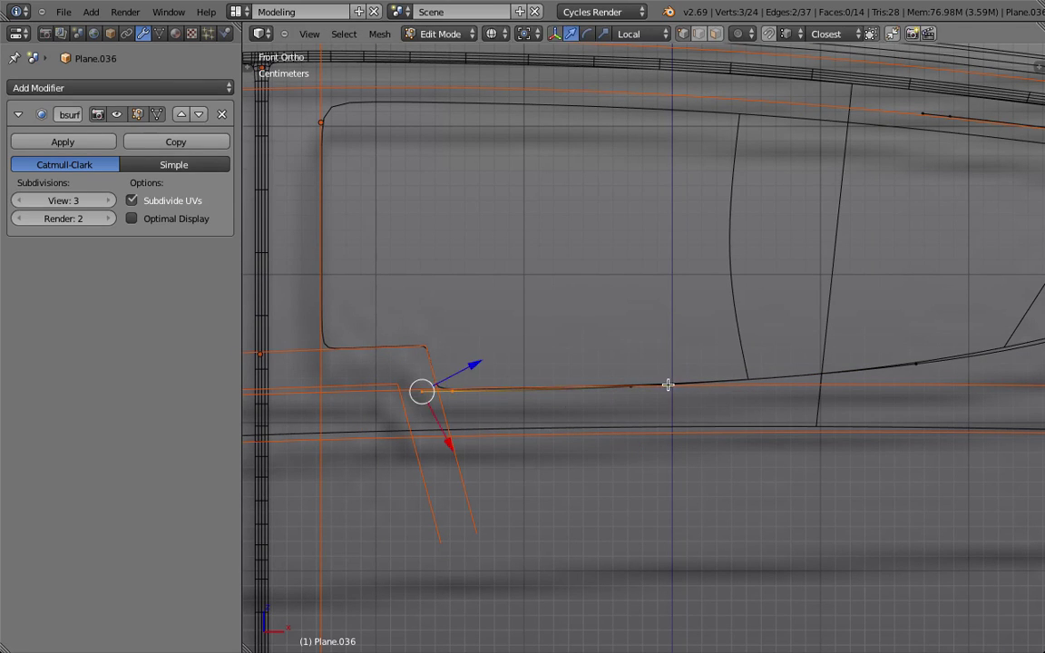
key(Tab)
scroll(797, 405, down, 2)
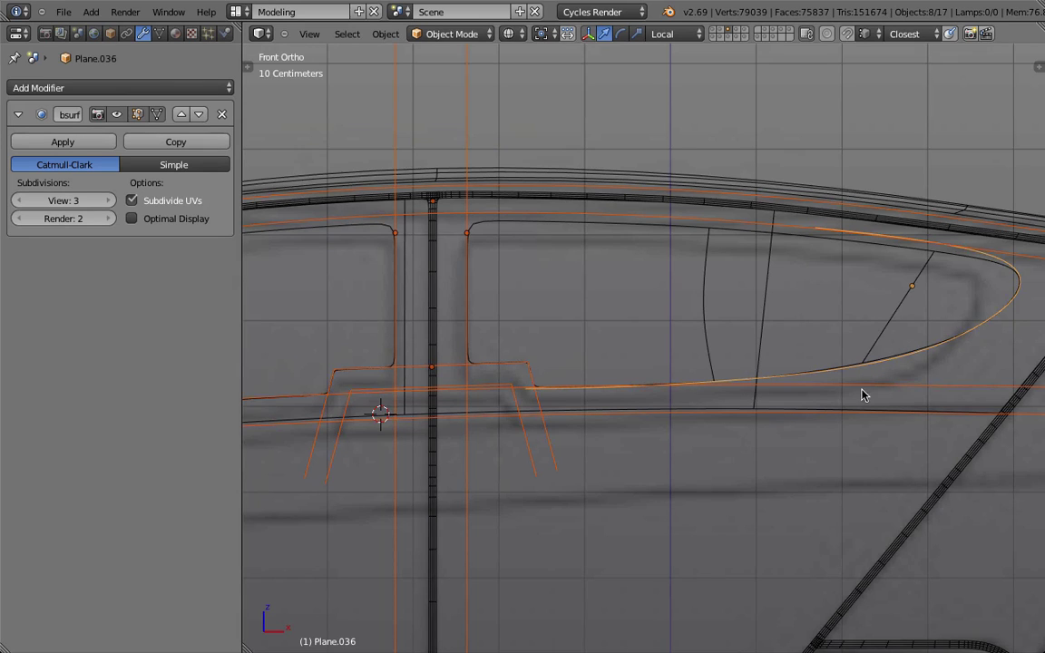
Move the vertex row on the rear window's lower rear curve about 1.1 cm outward and up onto the window outline.
scroll(863, 396, up, 3)
key(Tab)
key(b)
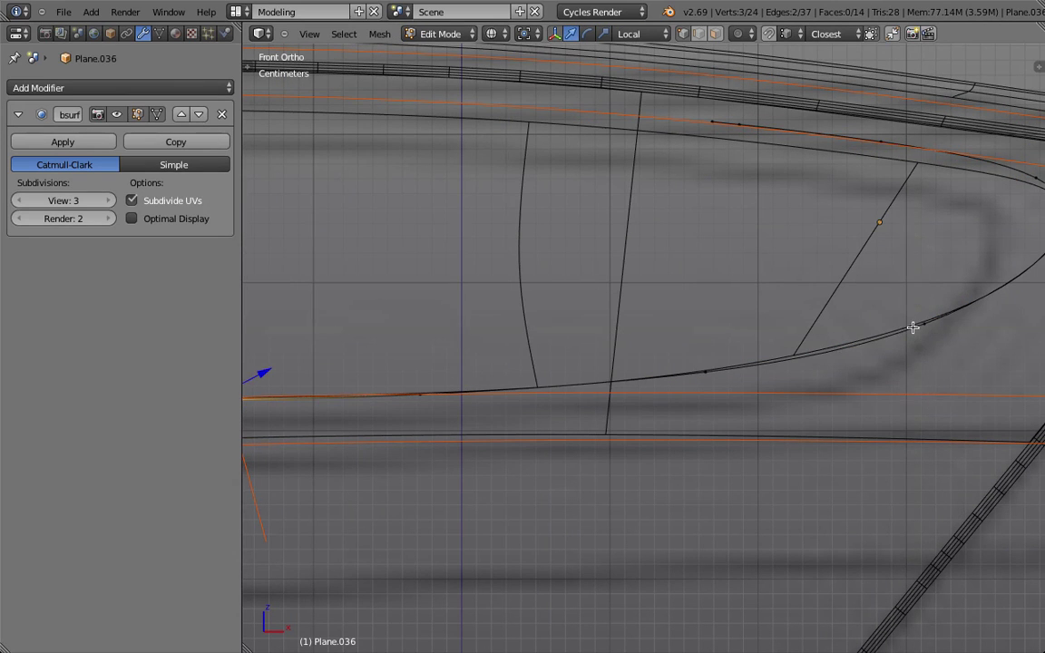
drag(905, 303, 943, 334)
key(g)
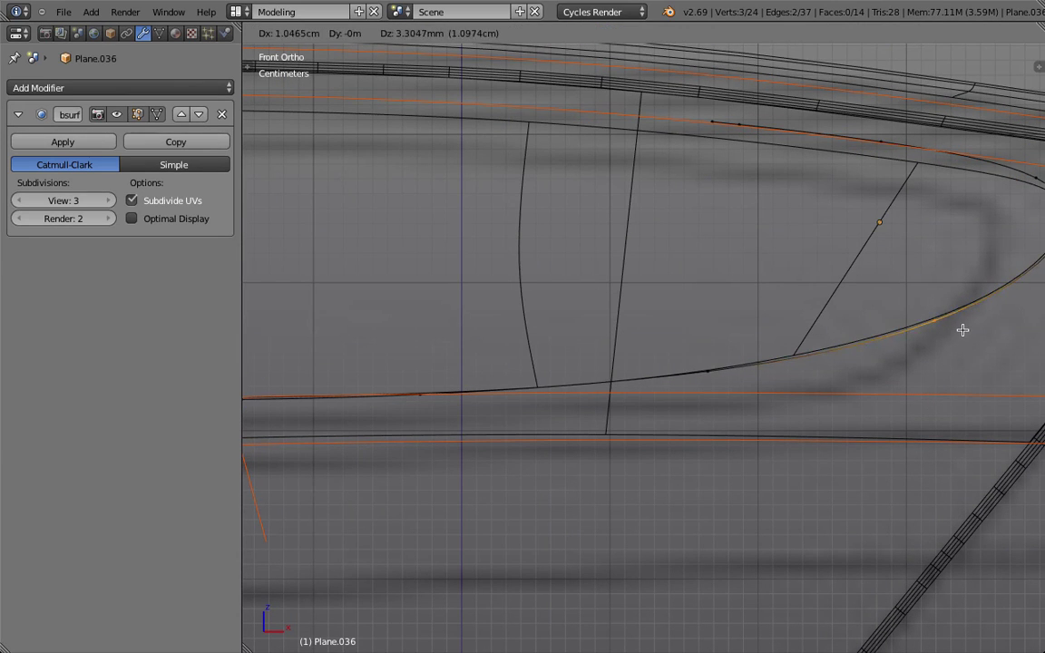
click(966, 324)
shift+middle_drag(982, 324, 882, 310)
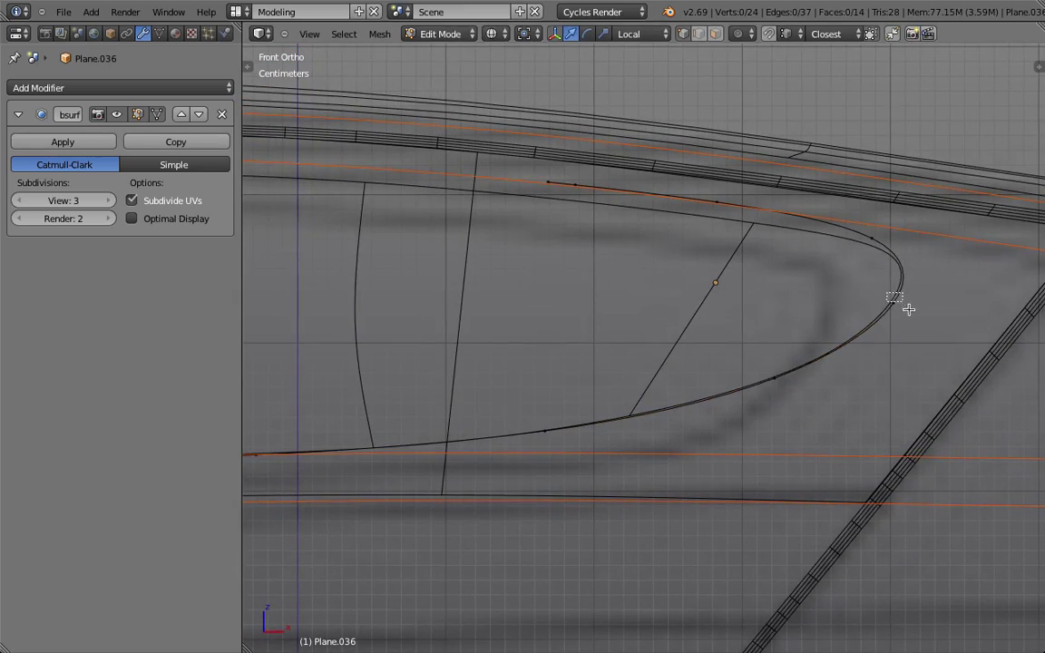
drag(909, 309, 915, 313)
scroll(913, 313, down, 7)
key(Tab)
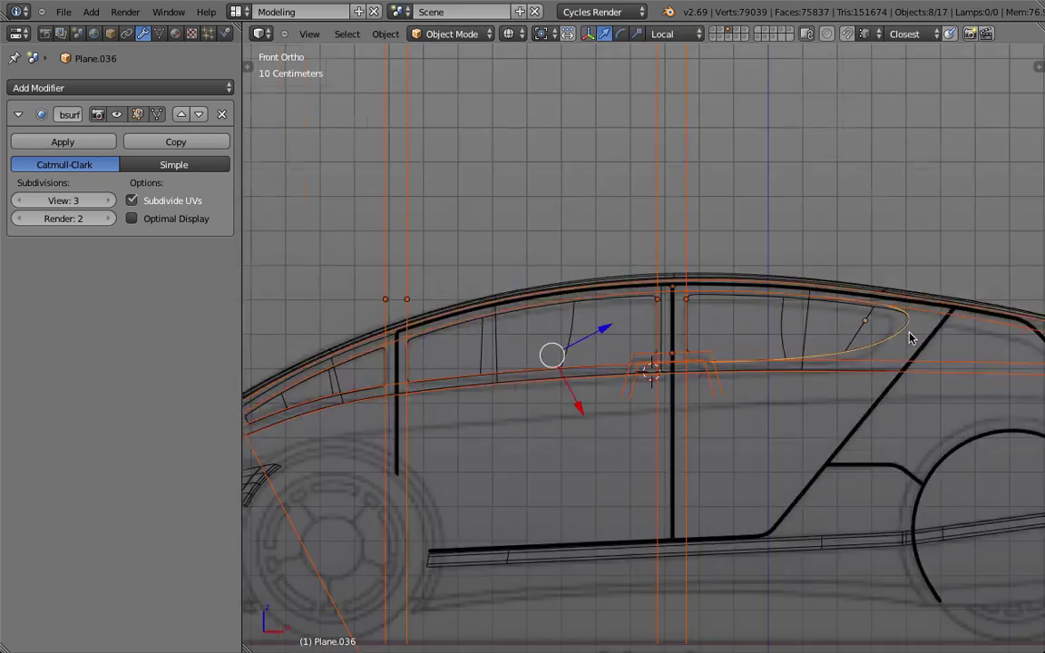
Examine the helper surfaces around the car from an angled view in both shaded and wireframe display.
key(z)
mouse_move(910, 337)
middle_down()
mouse_move(888, 343)
mouse_move(880, 363)
mouse_move(897, 345)
mouse_move(889, 362)
mouse_move(893, 351)
mouse_move(693, 319)
mouse_move(695, 359)
mouse_move(714, 332)
middle_up()
key(z)
key(z)
key(z)
key(z)
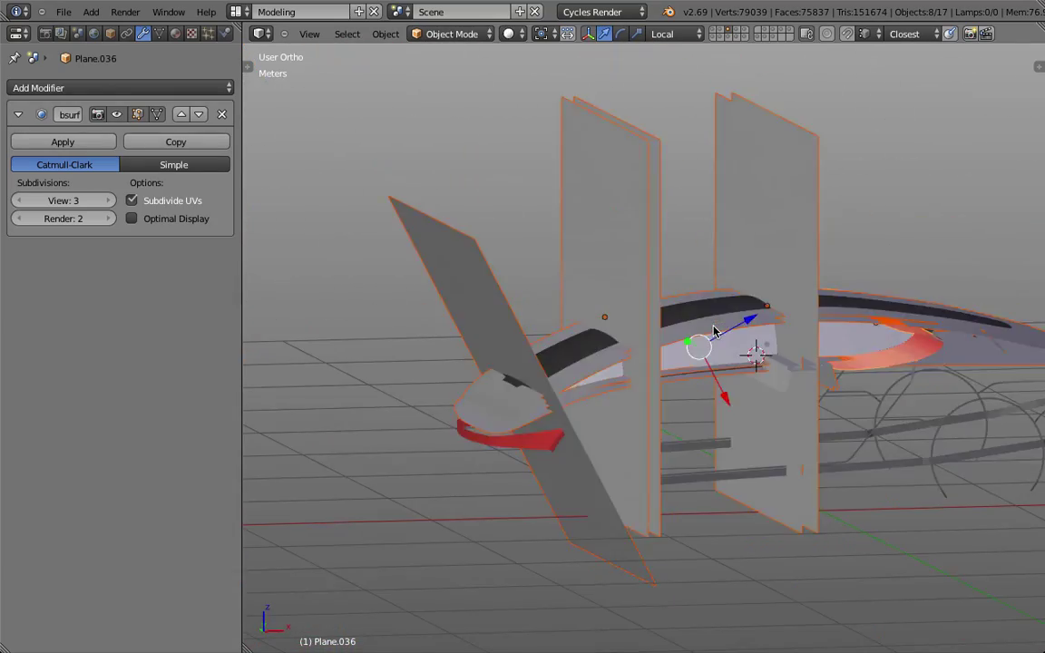
key(z)
key(z)
key(z)
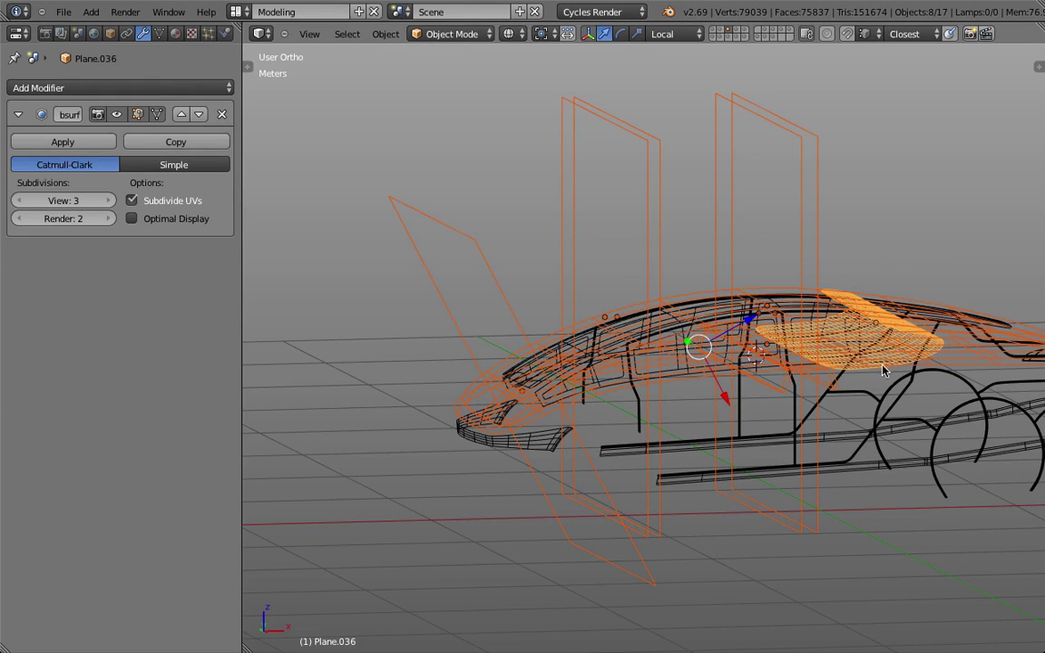
Select only the curved rear window surface and turn off its Subdivision Surface modifier in the viewport.
right_click(935, 354)
right_click(934, 354)
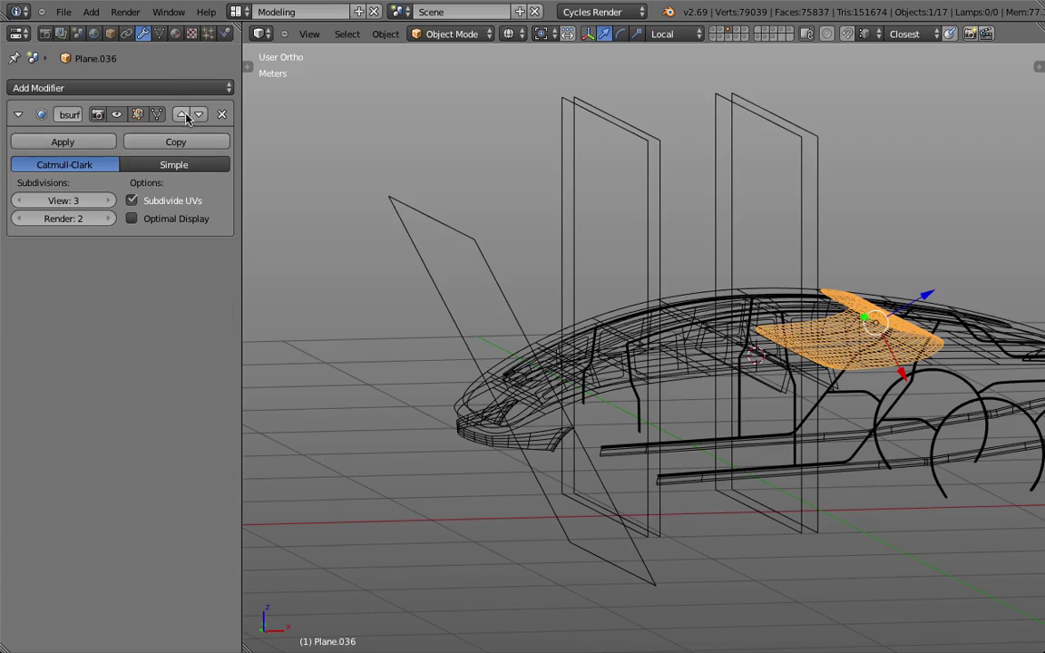
click(116, 115)
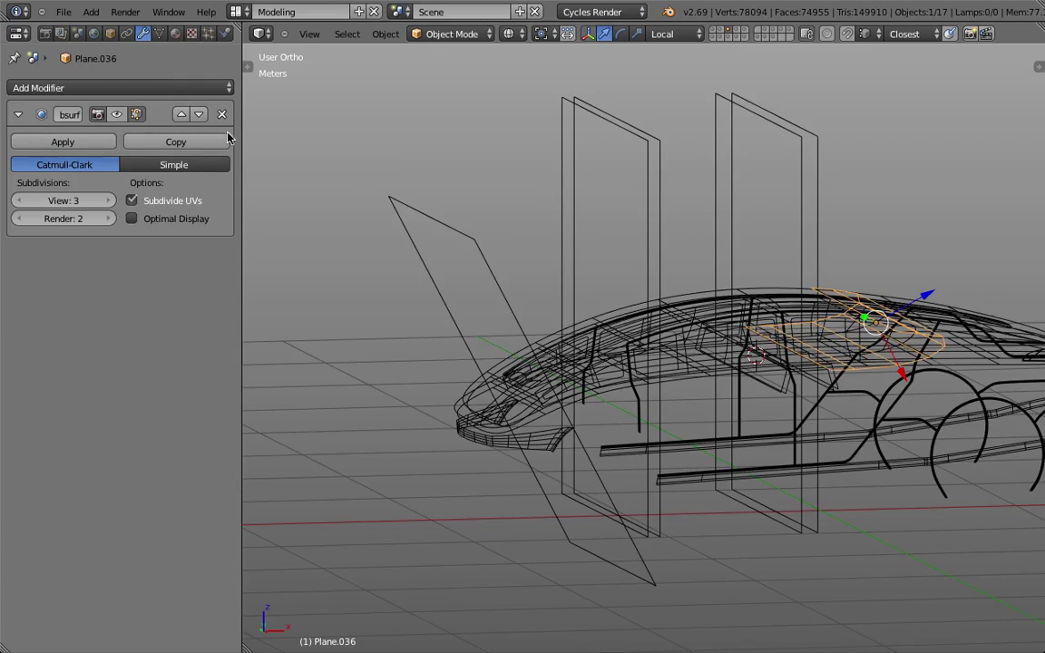
middle_drag(799, 359, 826, 223)
shift+right_click(825, 222)
shift+right_click(701, 142)
shift+right_click(629, 103)
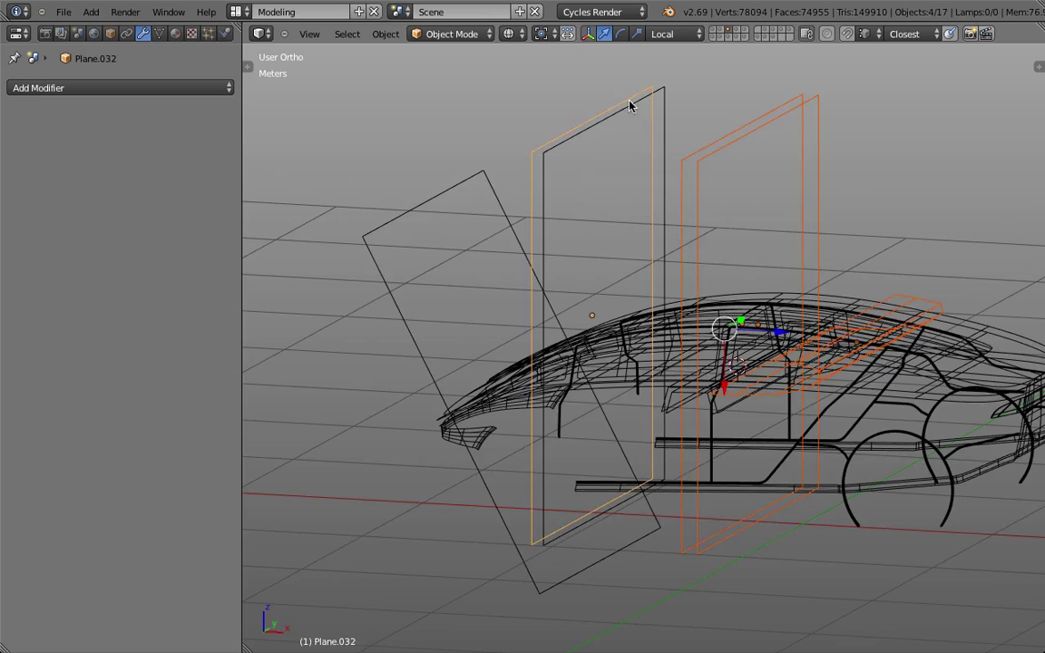
shift+right_click(682, 100)
shift+right_click(491, 201)
middle_drag(556, 235, 494, 376)
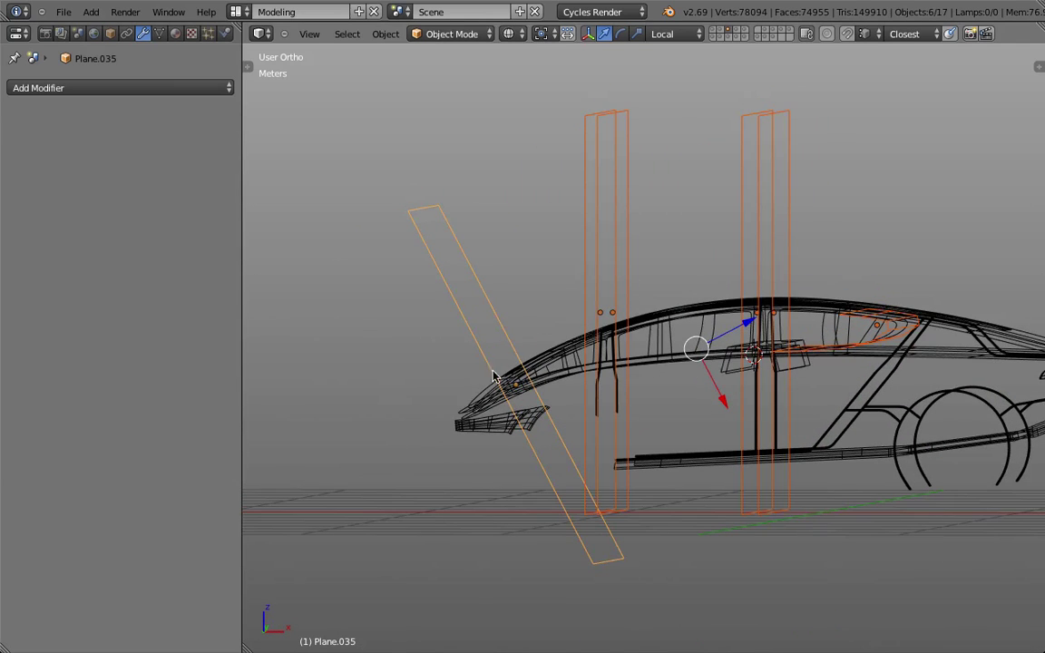
Turn off the viewport display of the car body strip's Subdivision Surface modifier and collapse its modifier settings.
right_click(457, 396)
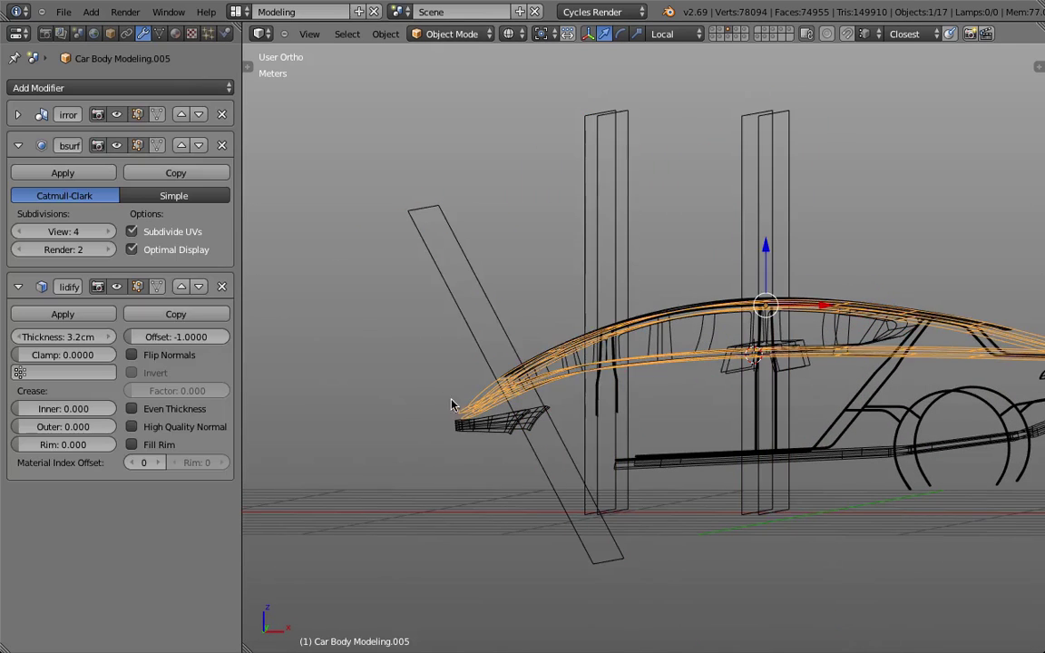
click(118, 146)
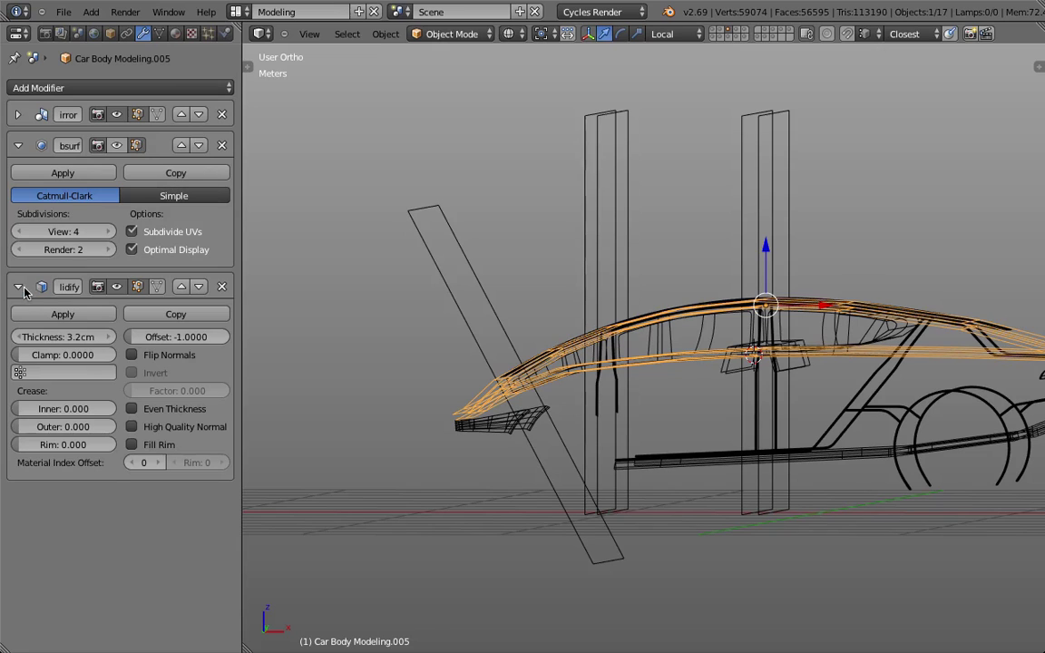
click(18, 287)
click(17, 145)
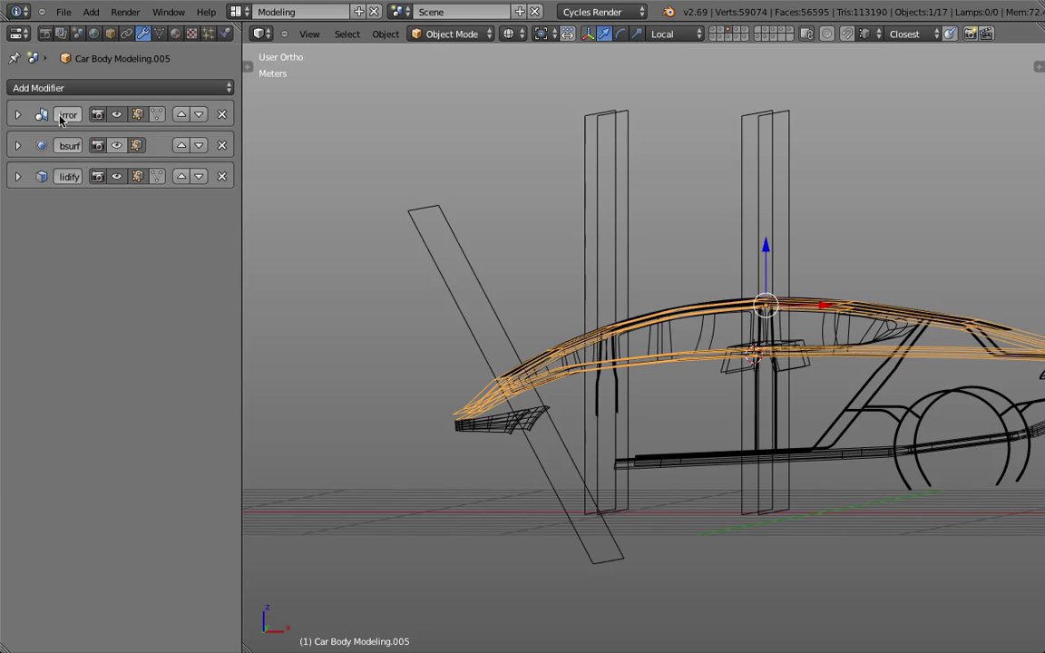
Add the slanted plane, the four vertical planes, the notch profile and the curved rear window surface to the car body strip's selection.
shift+right_click(464, 282)
shift+right_click(616, 220)
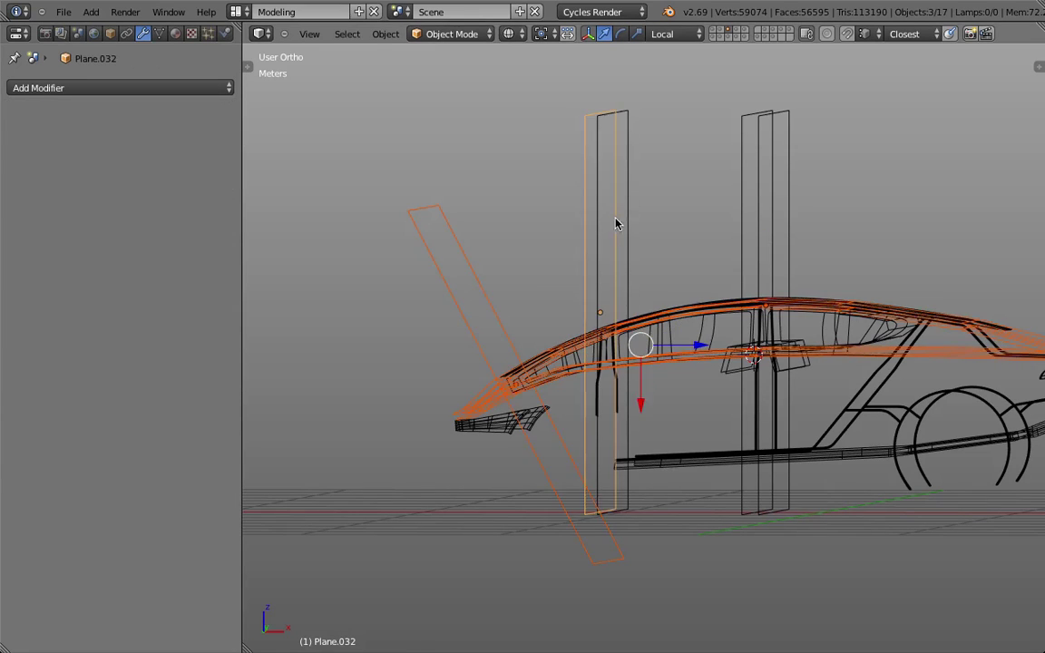
shift+right_click(630, 212)
shift+right_click(791, 189)
shift+right_click(765, 184)
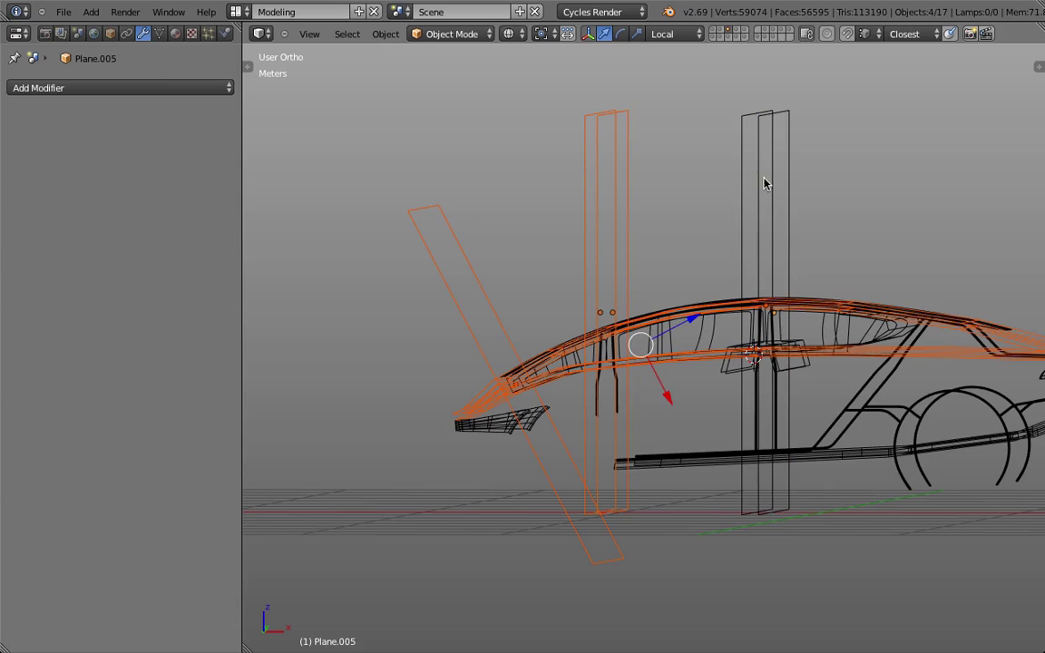
shift+right_click(798, 381)
shift+right_click(782, 384)
shift+right_click(744, 387)
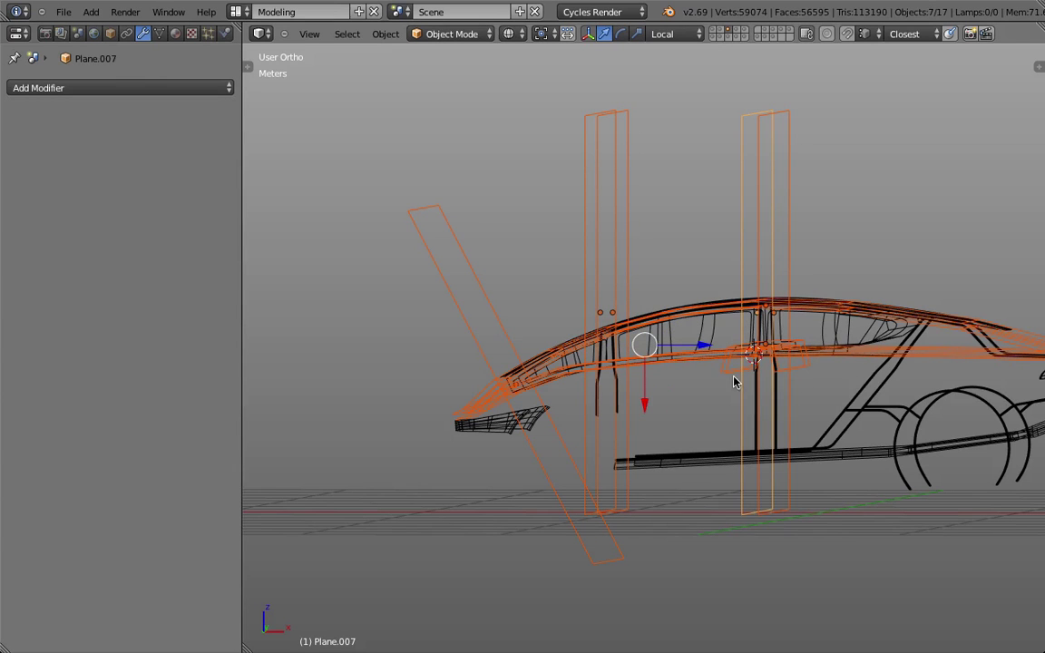
shift+right_click(900, 336)
middle_drag(899, 336, 914, 355)
key(ctrl+z)
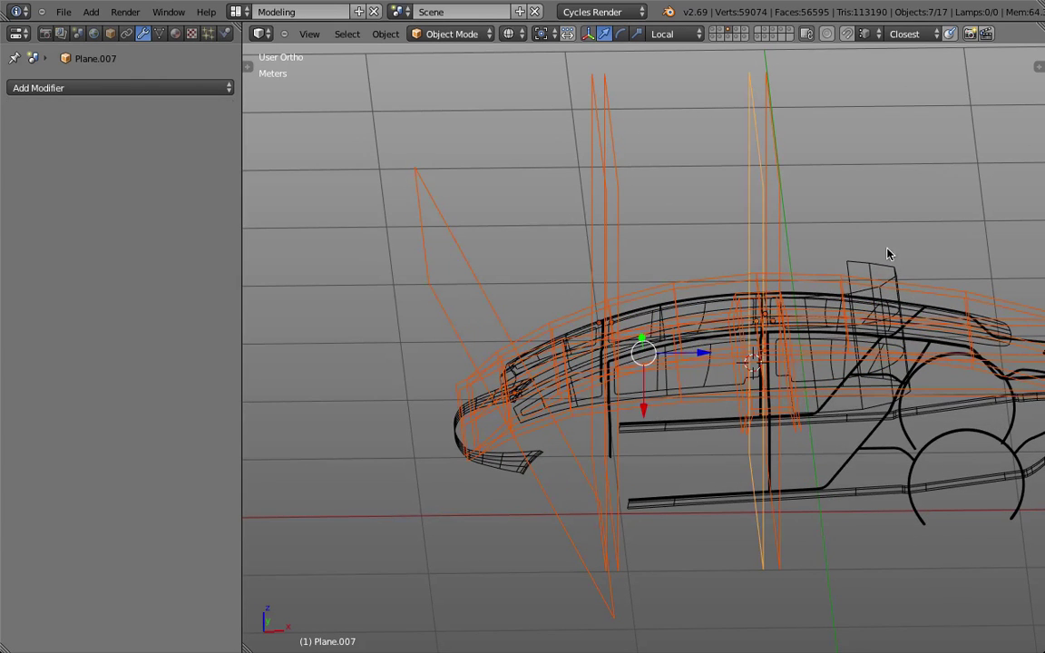
shift+right_click(889, 259)
mouse_move(910, 290)
middle_down()
mouse_move(906, 250)
mouse_move(889, 270)
mouse_move(838, 275)
mouse_move(886, 270)
mouse_move(911, 289)
mouse_move(908, 258)
mouse_move(915, 263)
middle_up()
key(z)
key(z)
Export the selected objects as an OBJ file named CD Redline Car v2 New Window.obj.
click(63, 11)
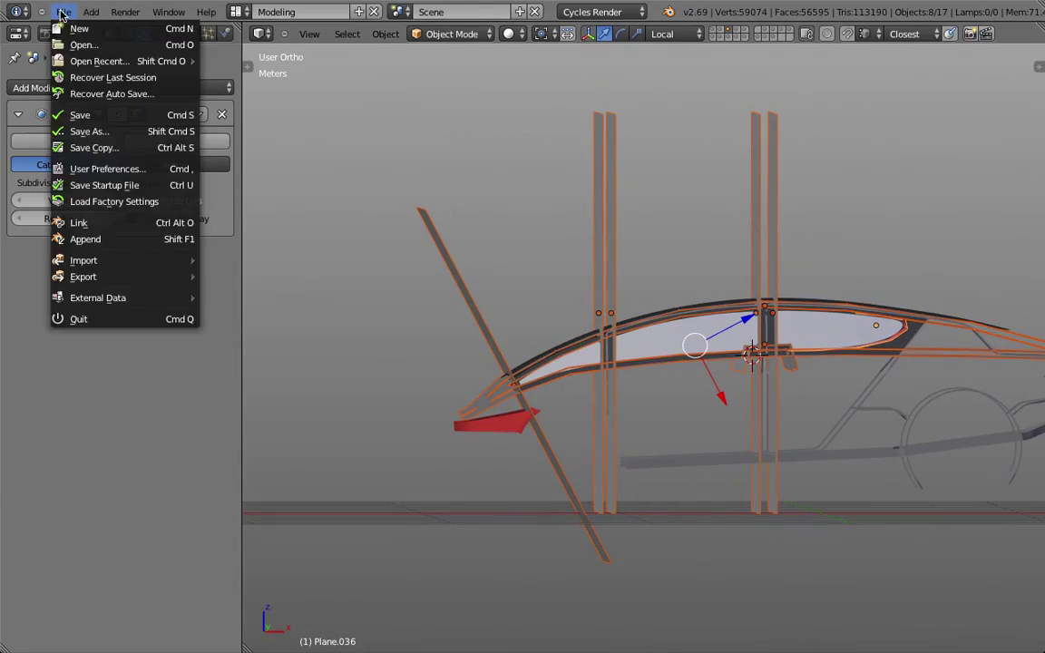
mouse_move(133, 278)
click(251, 375)
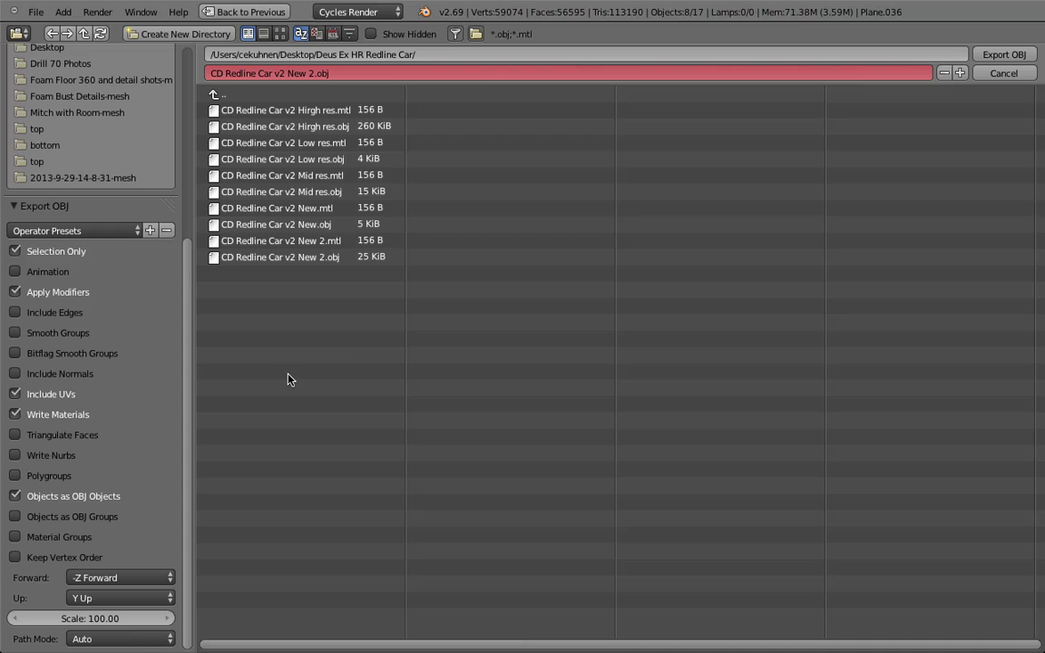
click(532, 74)
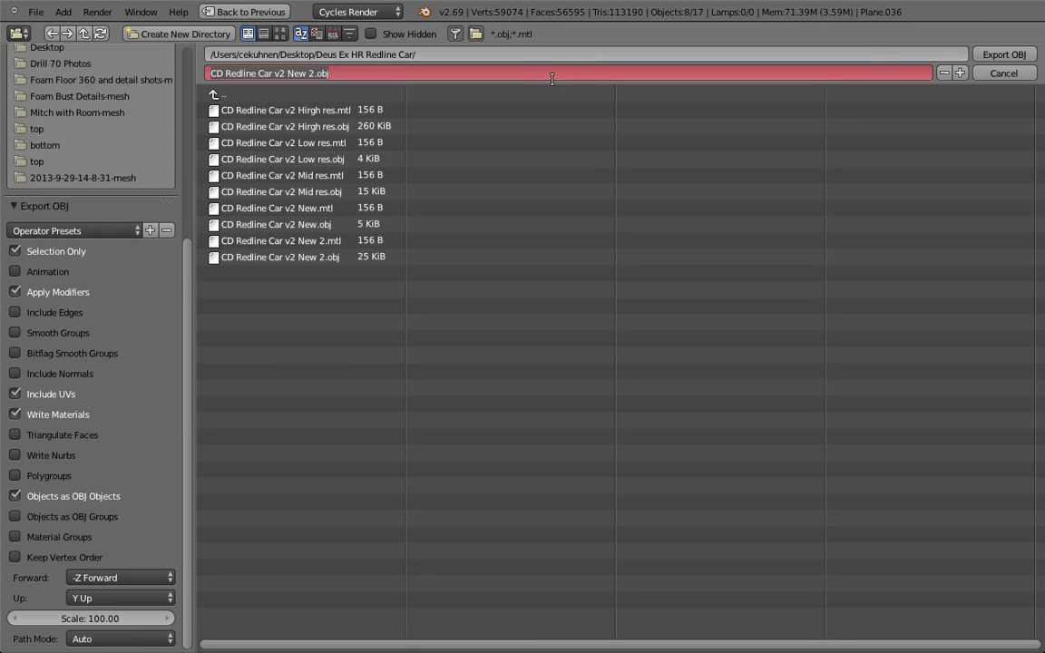
key(Right)
key(Left)
key(Left)
key(Left)
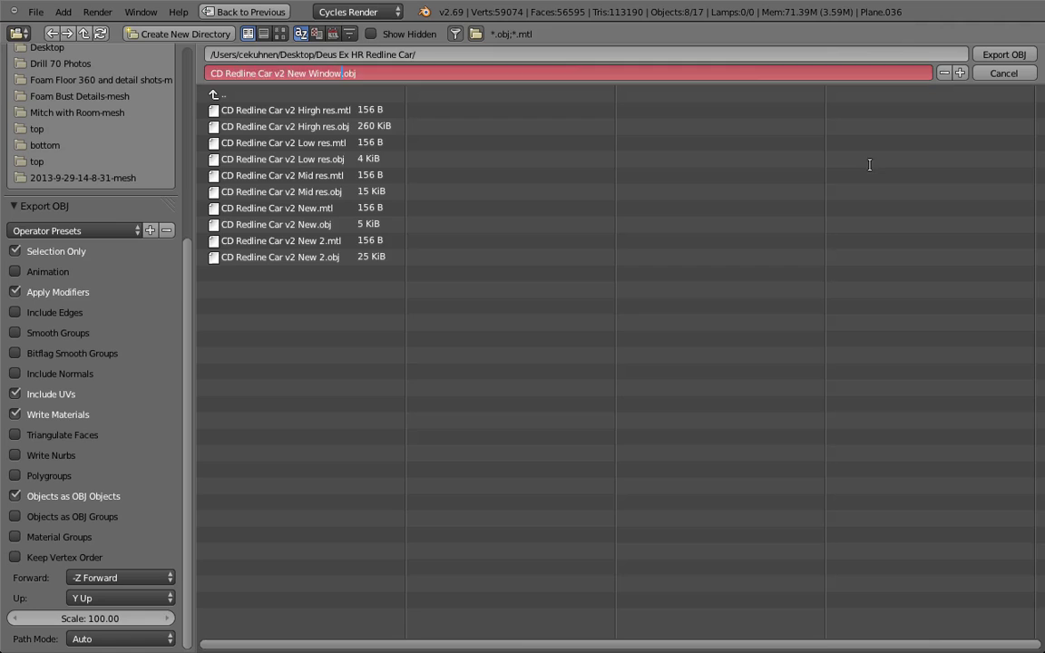
key(Return)
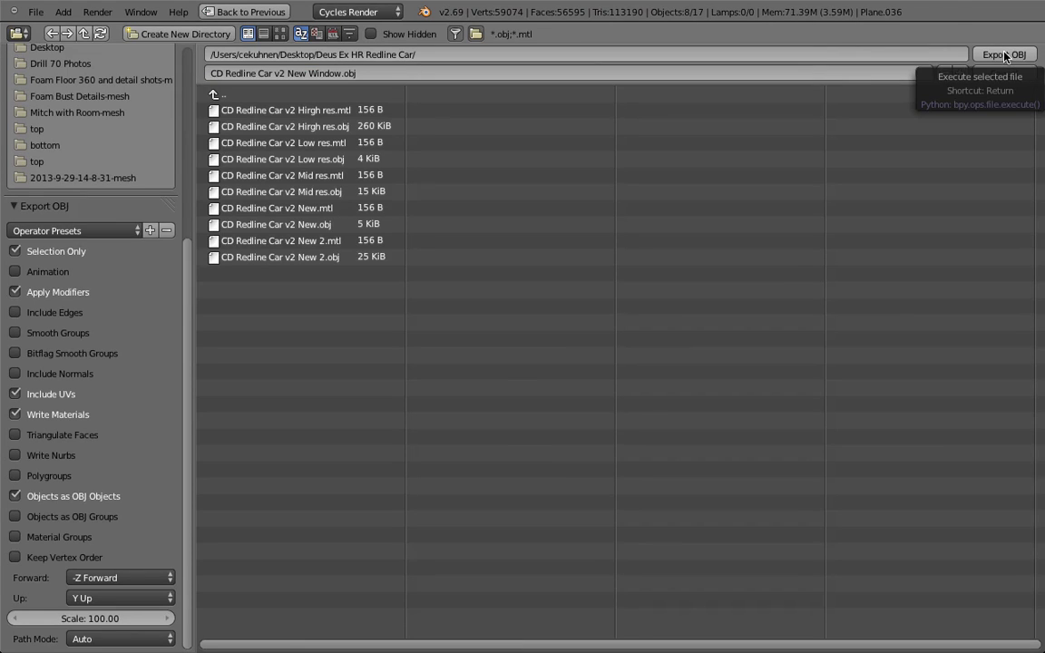
click(1005, 57)
Switch to Fusion 360 and change from the Patch to the Sculpt workspace.
key(super+Tab)
key(super+Tab)
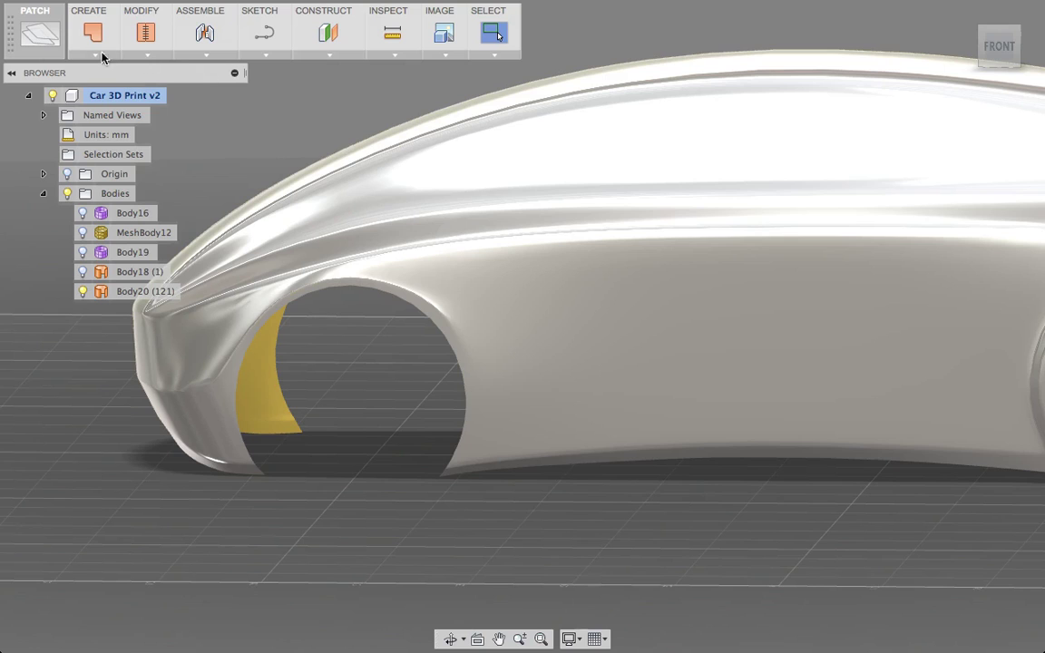
click(40, 34)
click(40, 36)
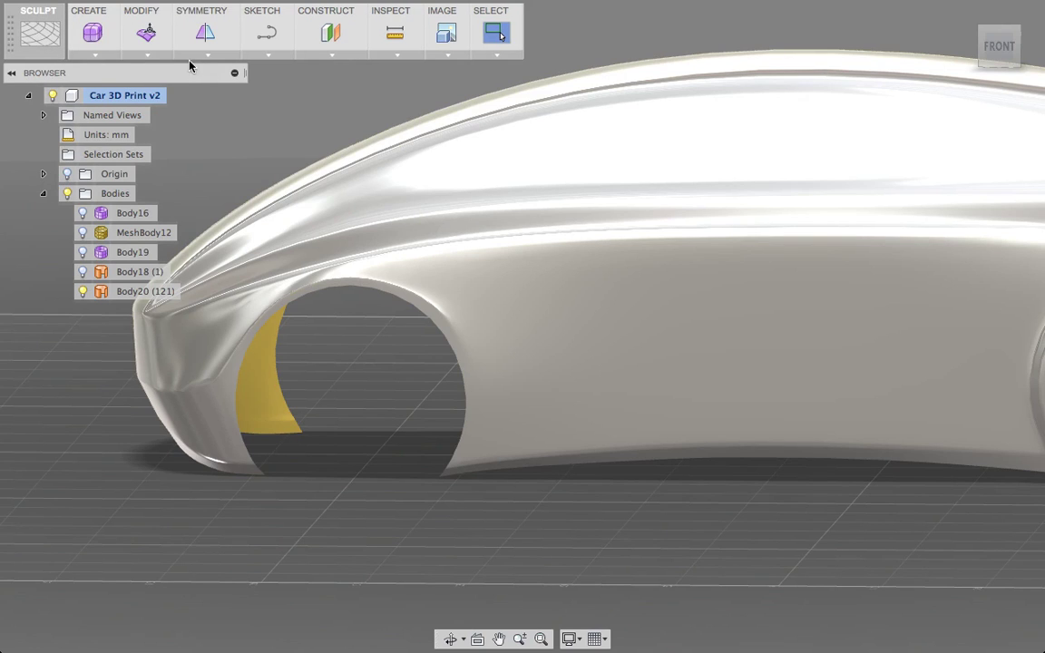
Insert the mesh CD Redline Car v2 New Window.obj from the Deus Ex HR Redline Car folder on the desktop.
click(139, 54)
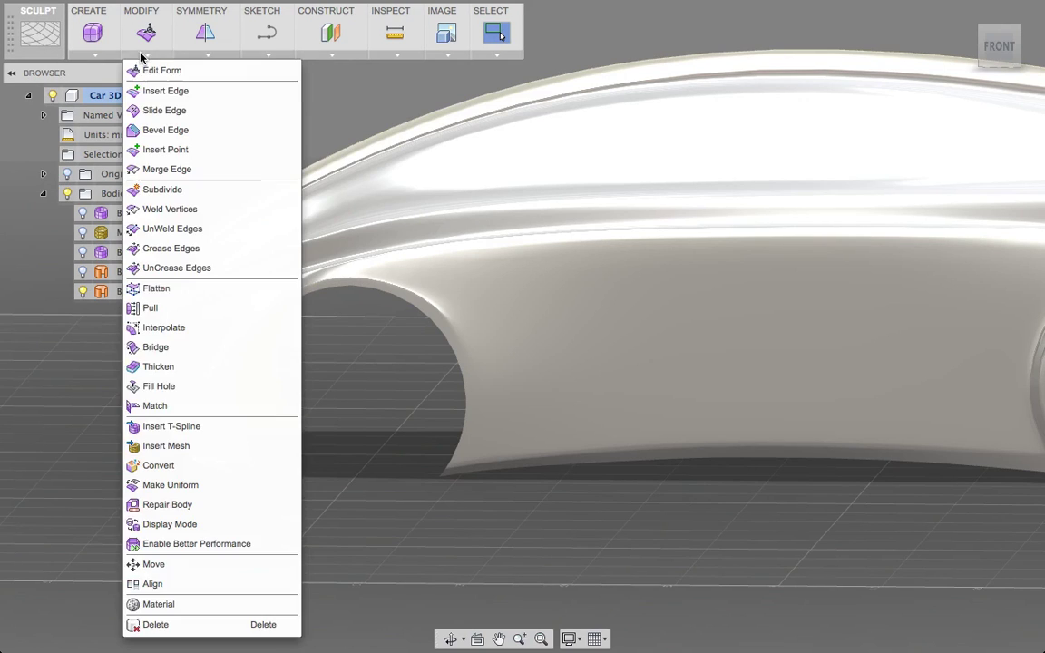
click(176, 449)
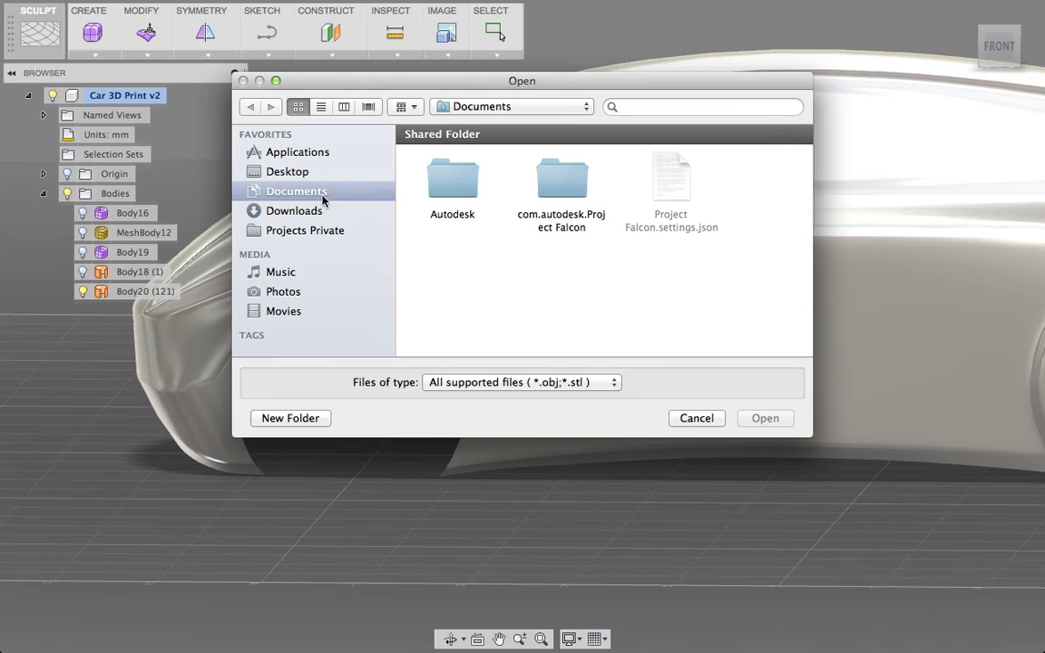
click(273, 168)
double_click(566, 178)
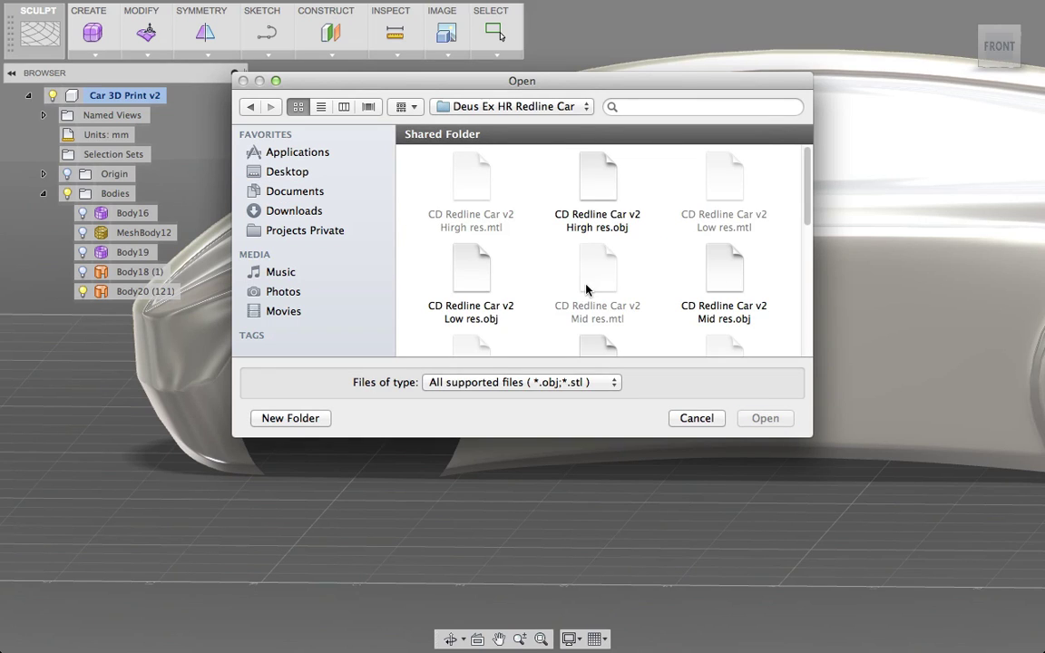
scroll(634, 289, down, 10)
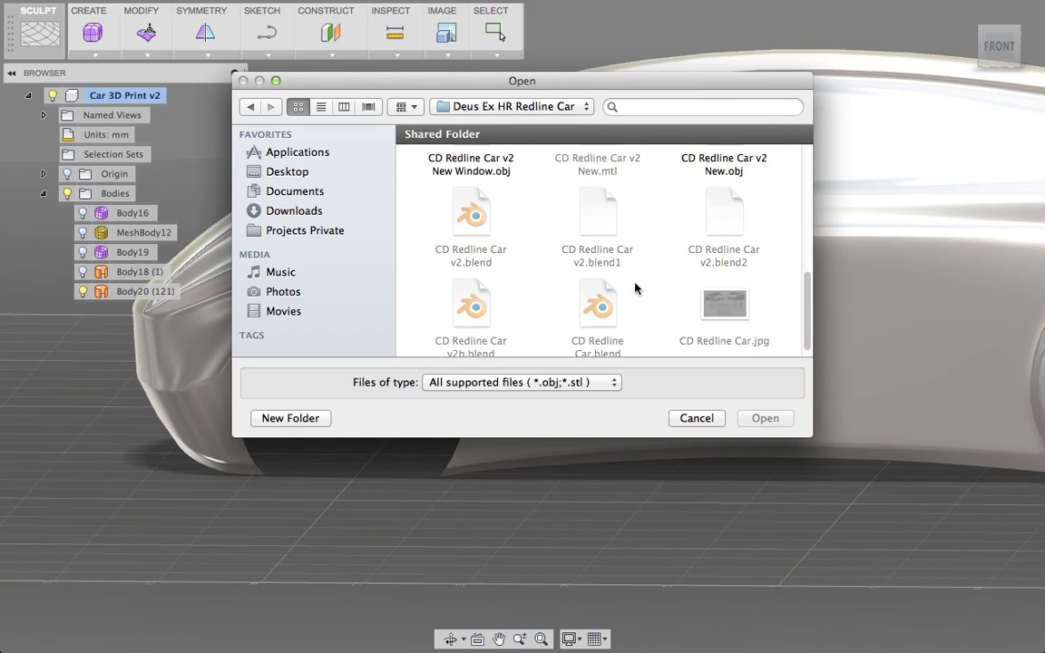
double_click(475, 175)
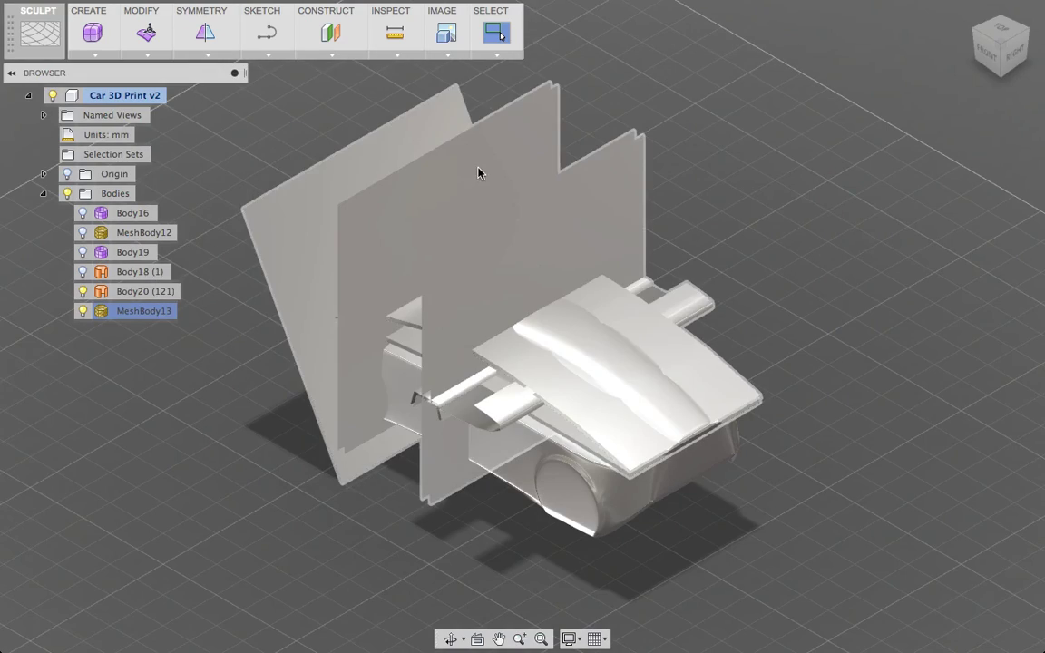
Hide the car body Body20, and highlight Body18 and Body20 in turn to compare them with the imported mesh.
shift+middle_drag(373, 576, 545, 553)
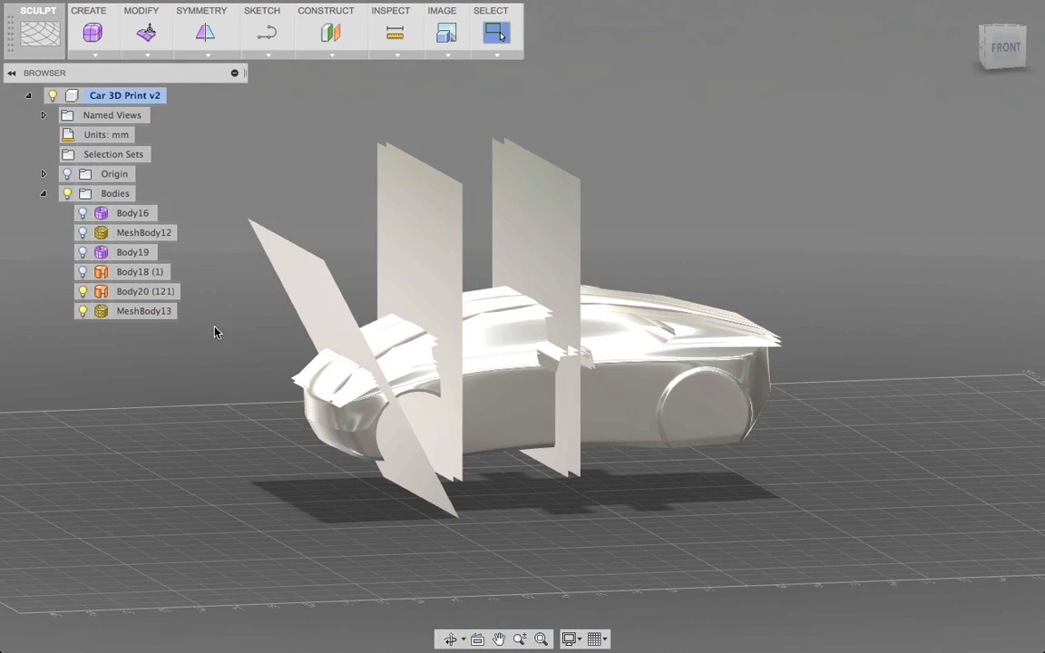
click(83, 291)
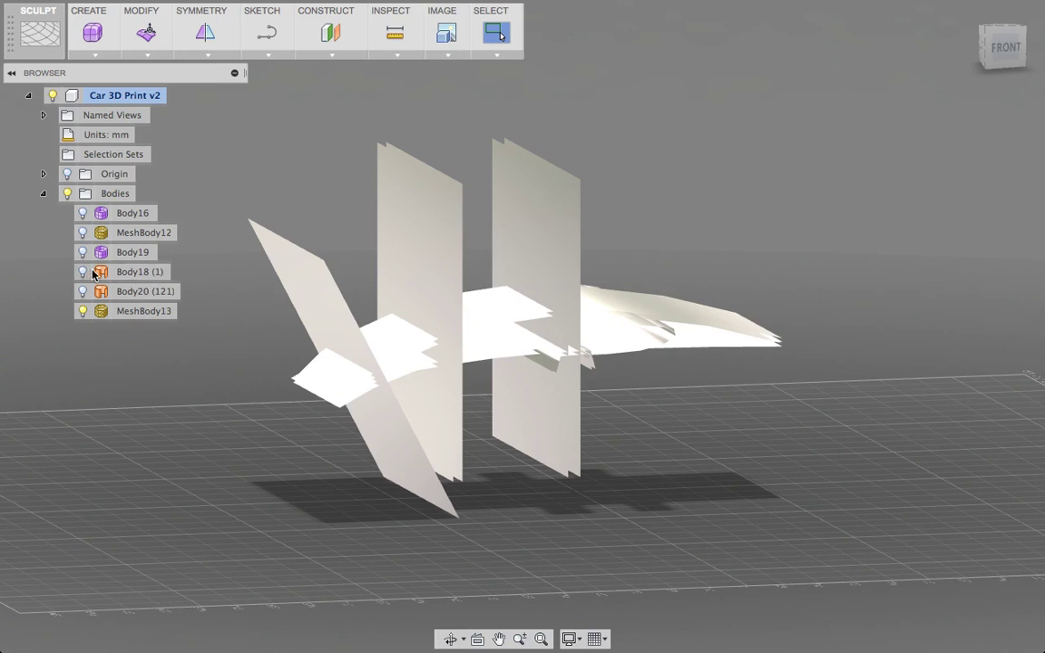
click(121, 272)
click(134, 291)
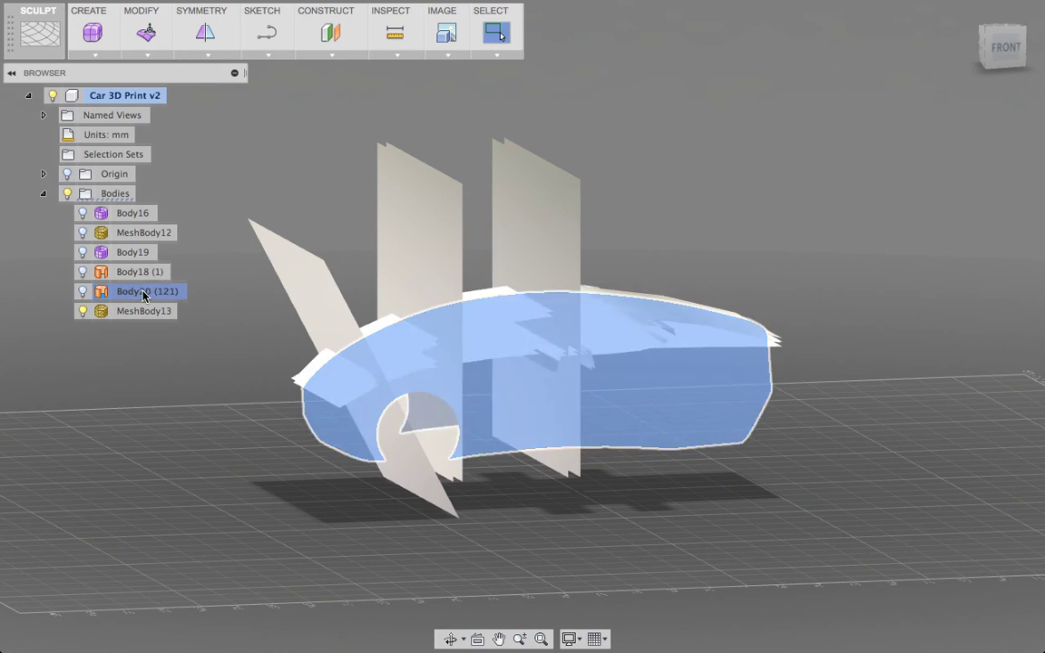
Rename Body20 as Car and delete Body16, MeshBody12, Body19 and Body18.
double_click(134, 291)
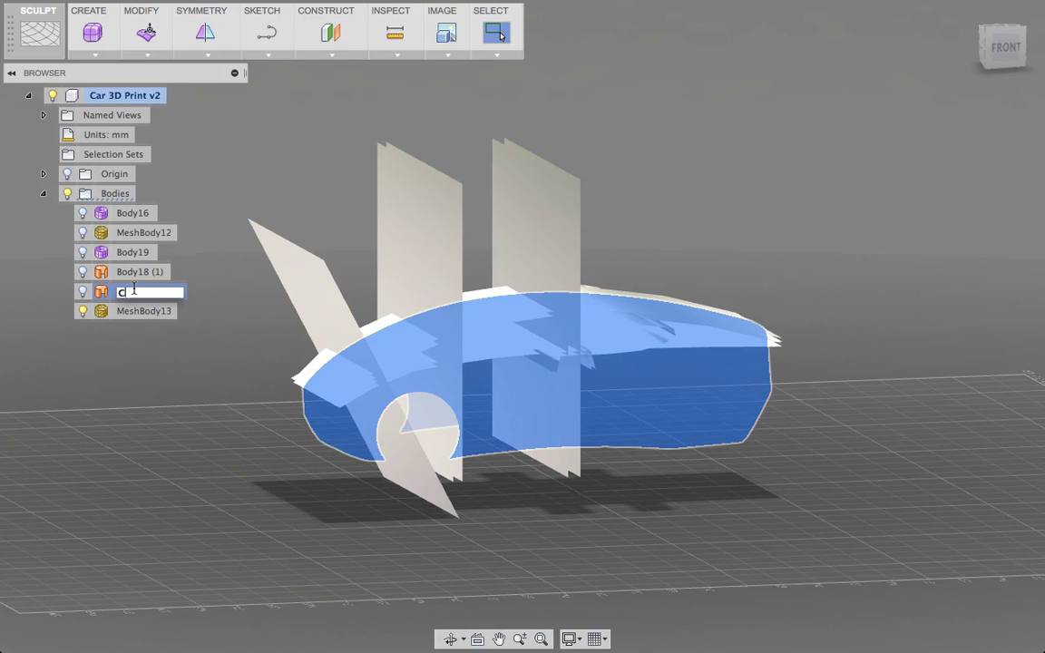
key(Return)
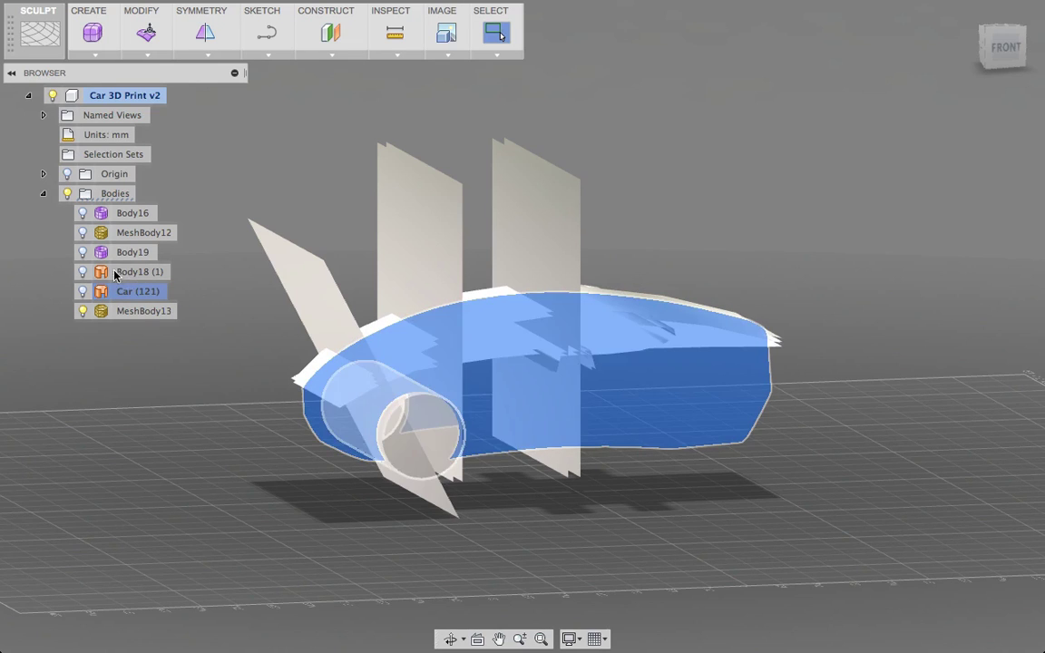
click(128, 273)
shift+click(133, 214)
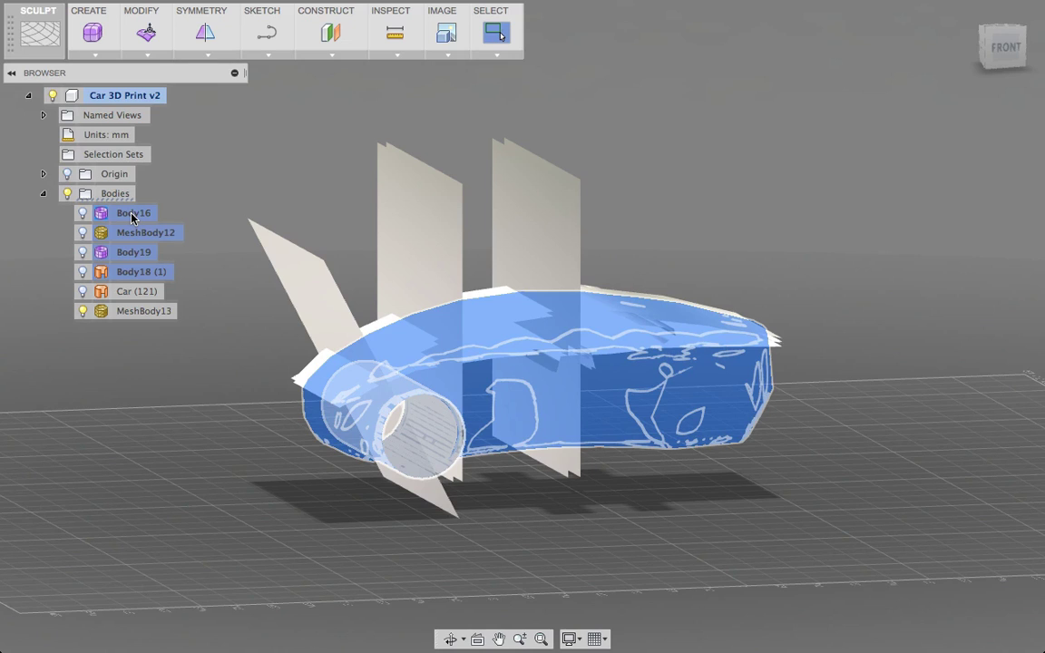
key(Delete)
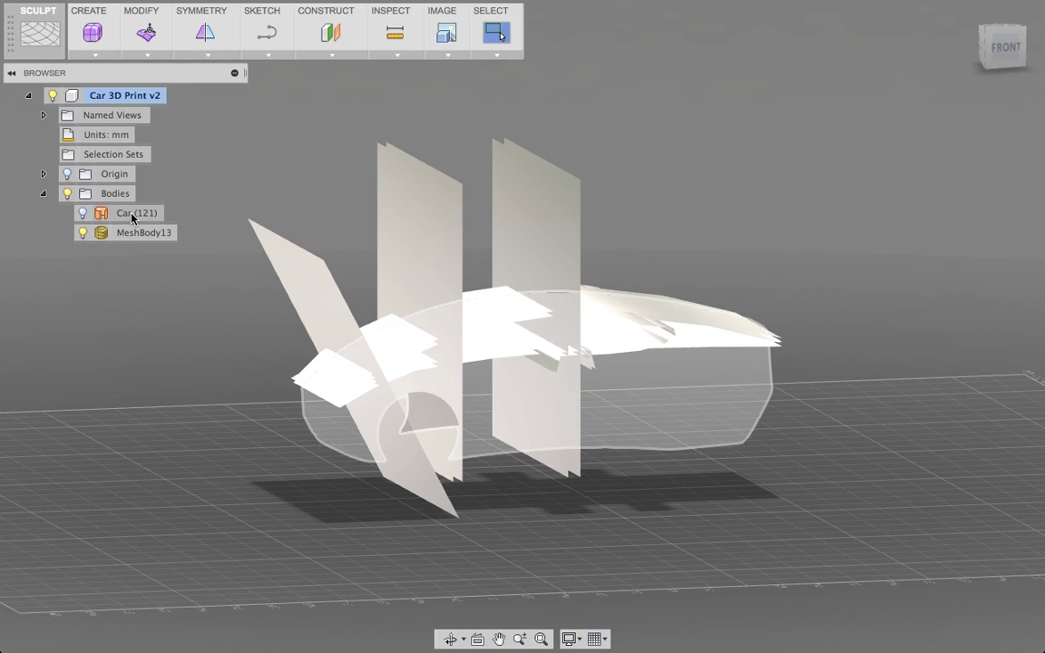
click(132, 214)
key(Escape)
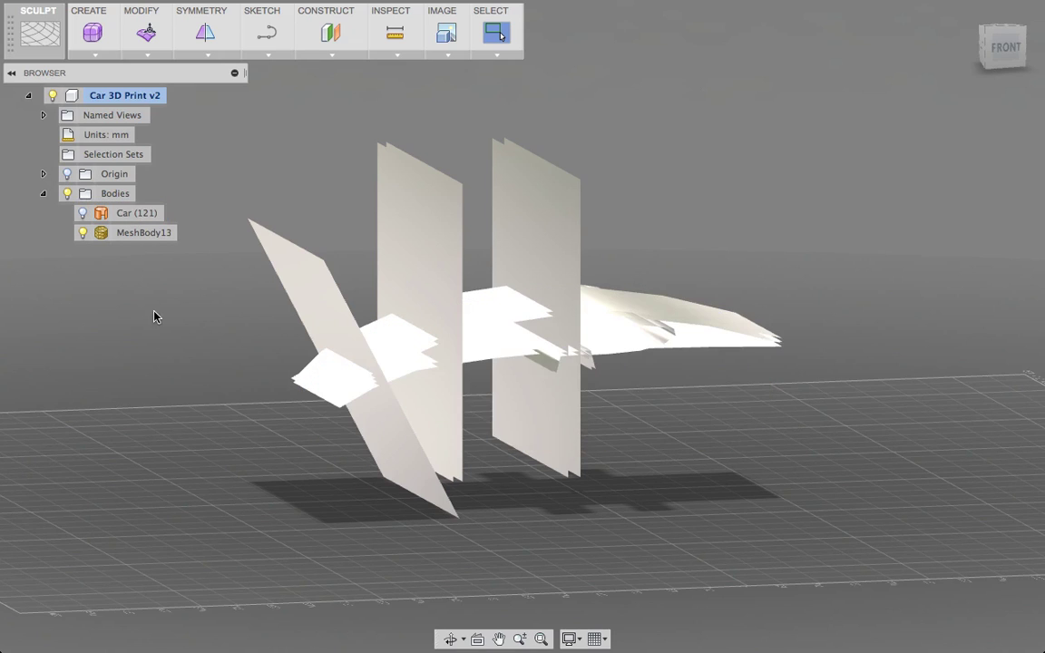
Convert the imported mesh MeshBody13 into T-Spline bodies.
click(133, 234)
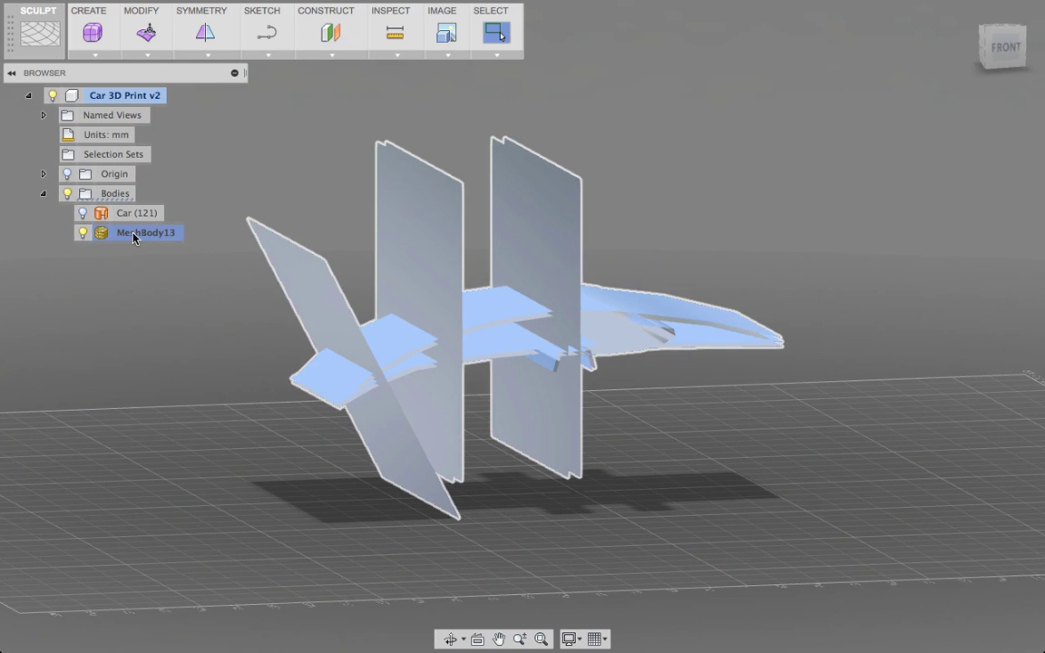
right_click(133, 236)
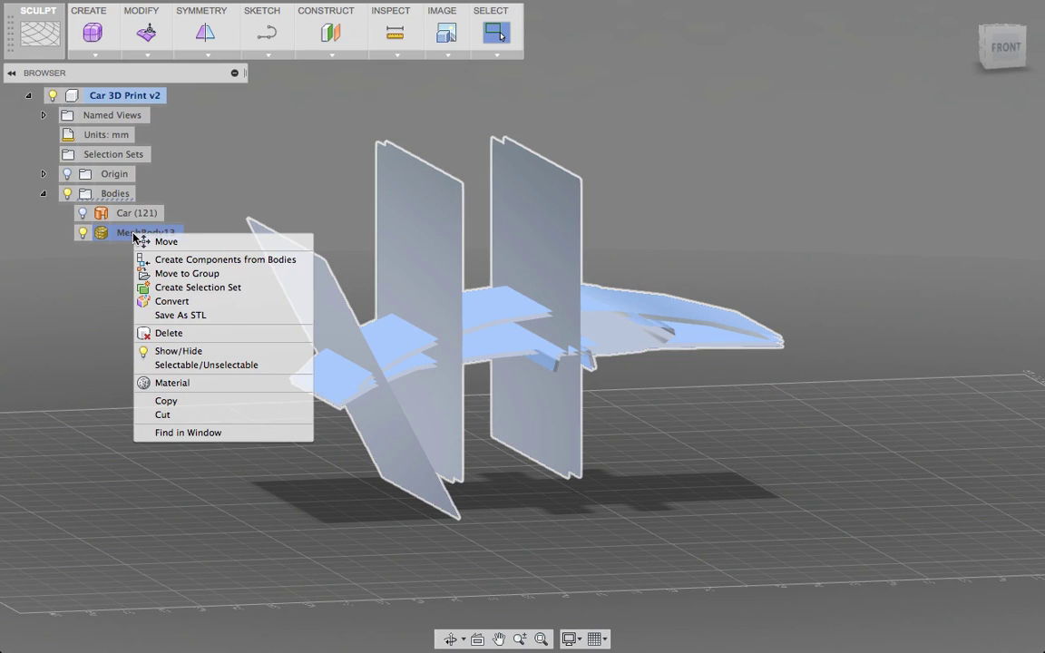
click(170, 301)
click(956, 239)
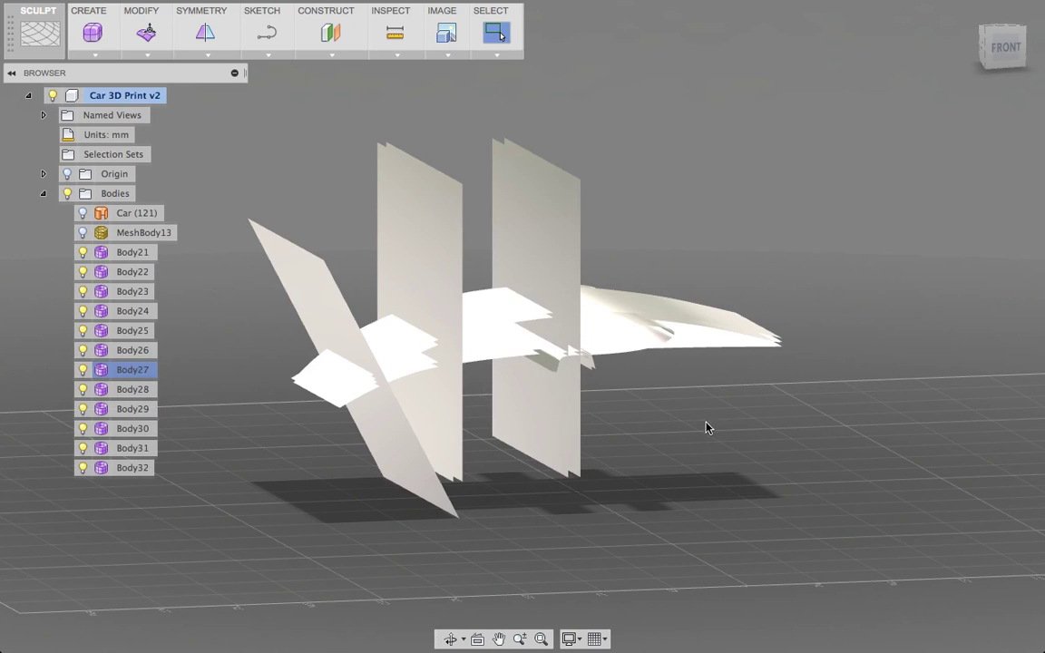
Examine the converted window surfaces from the front and at an angle, focusing on the small arched strips near the middle.
shift+middle_drag(728, 427, 567, 362)
scroll(564, 355, up, 5)
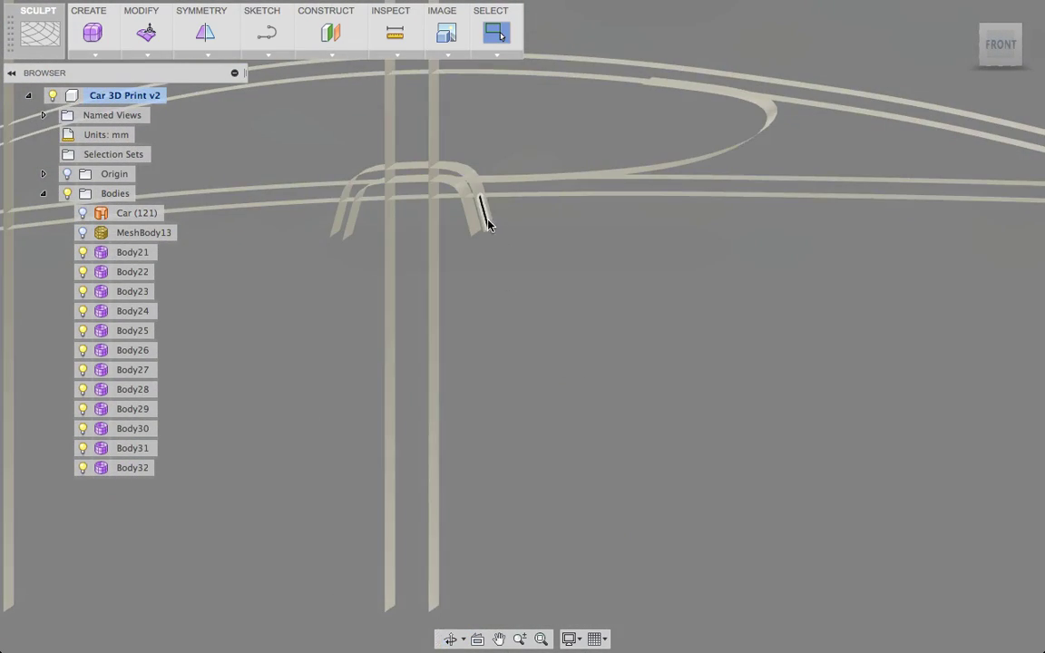
scroll(501, 321, up, 2)
scroll(499, 341, down, 5)
mouse_move(499, 341)
shift+middle_down()
mouse_move(511, 345)
mouse_move(502, 353)
shift+middle_up()
scroll(500, 353, down, 5)
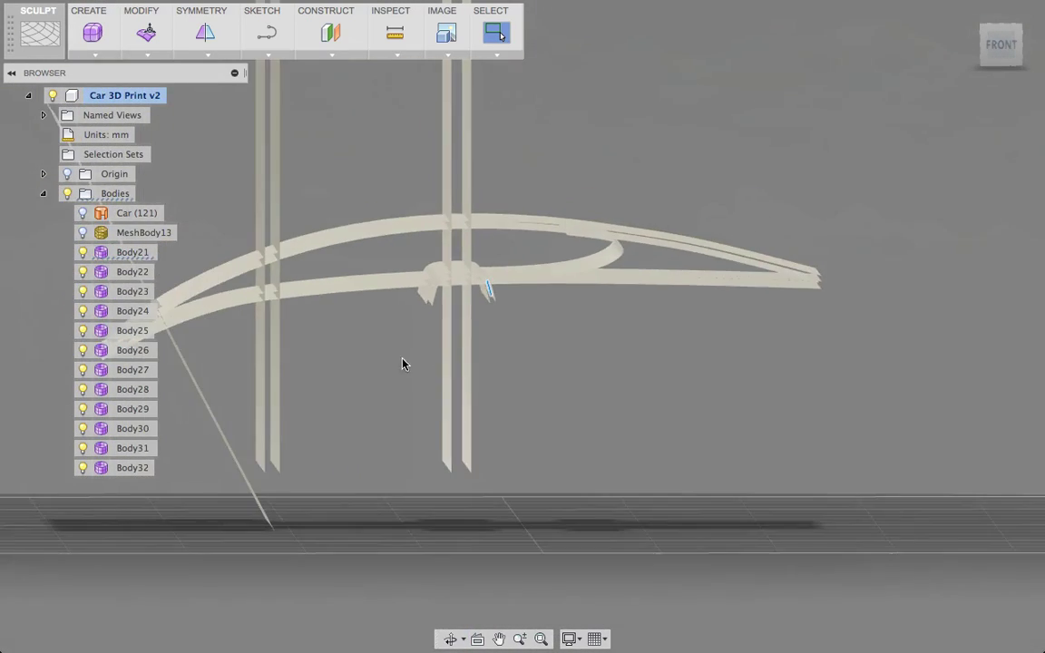
shift+middle_drag(402, 357, 530, 369)
key(Escape)
click(494, 293)
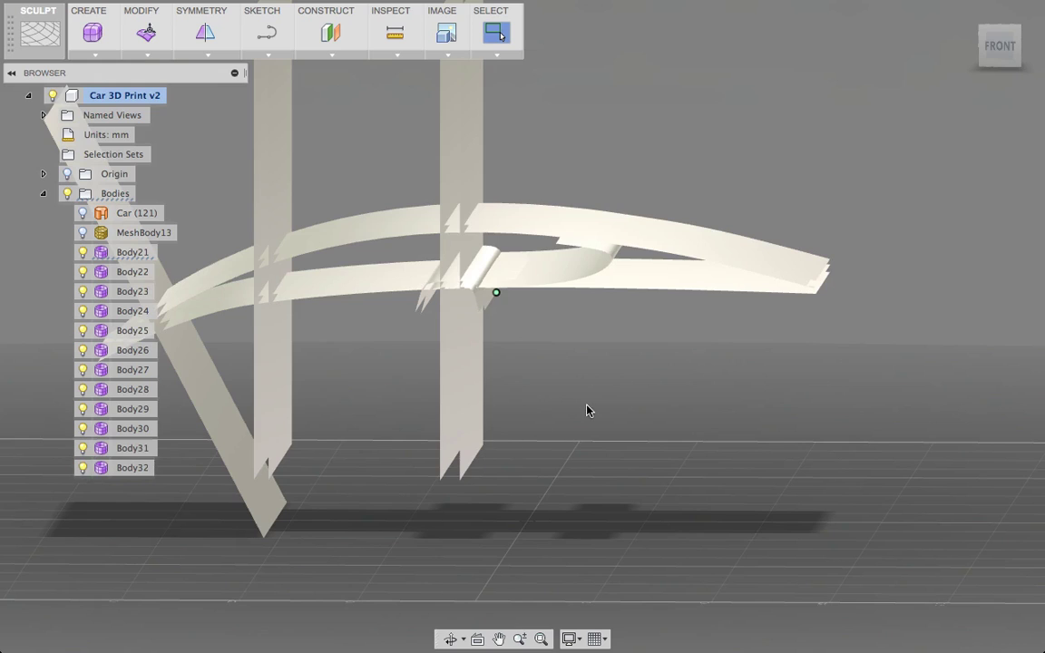
shift+middle_drag(588, 411, 511, 368)
scroll(511, 369, up, 3)
Set the visual style to shaded with hidden edges so the surfaces' edges are drawn.
click(570, 639)
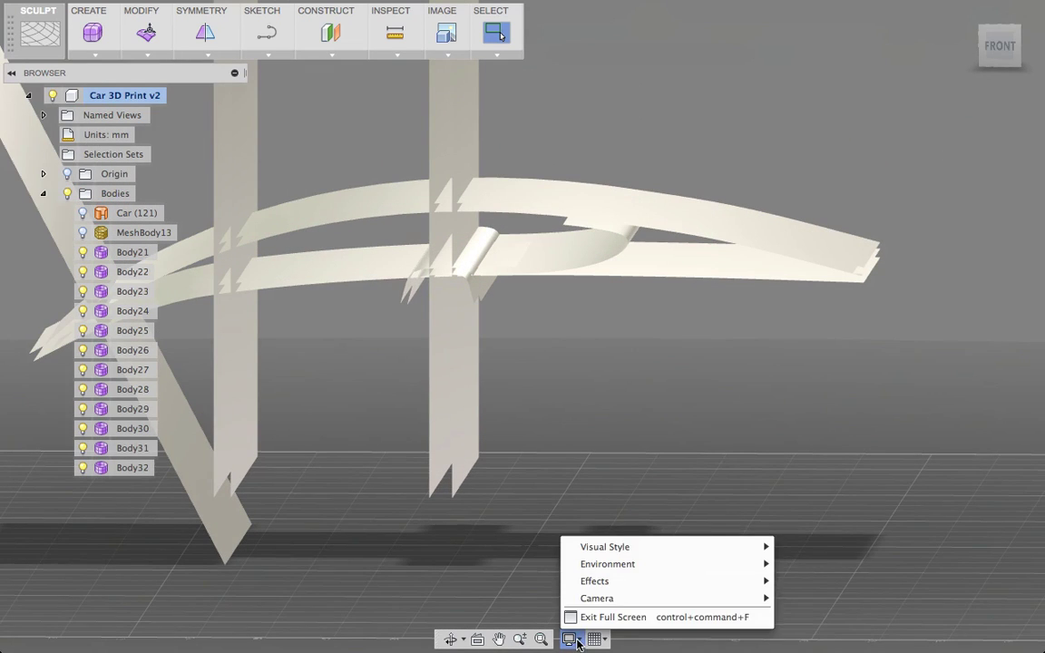
mouse_move(593, 549)
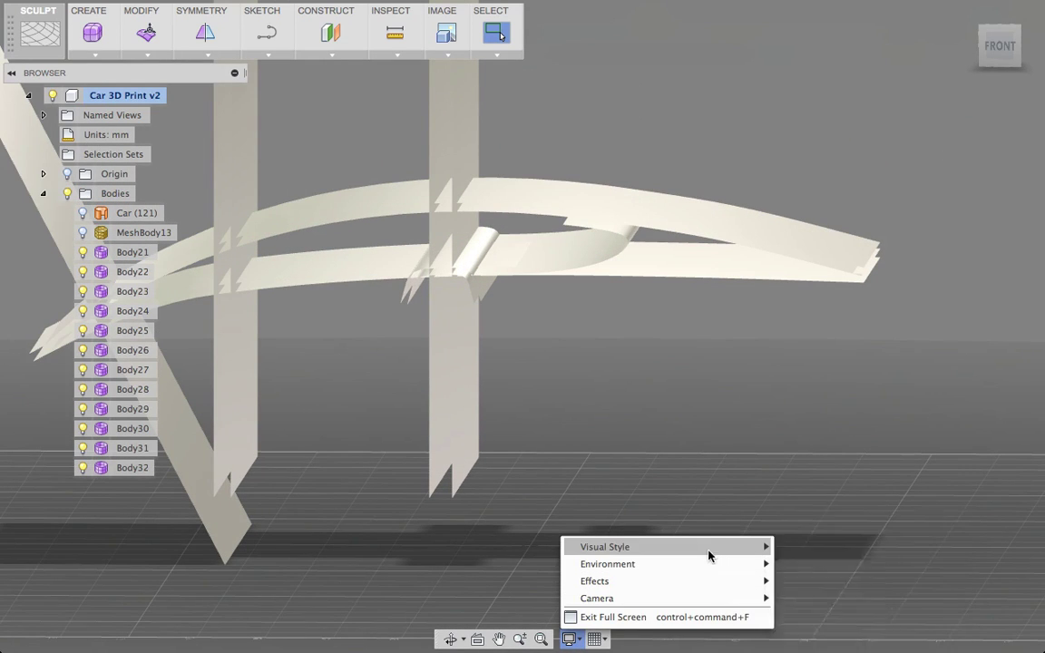
click(788, 565)
scroll(515, 352, down, 3)
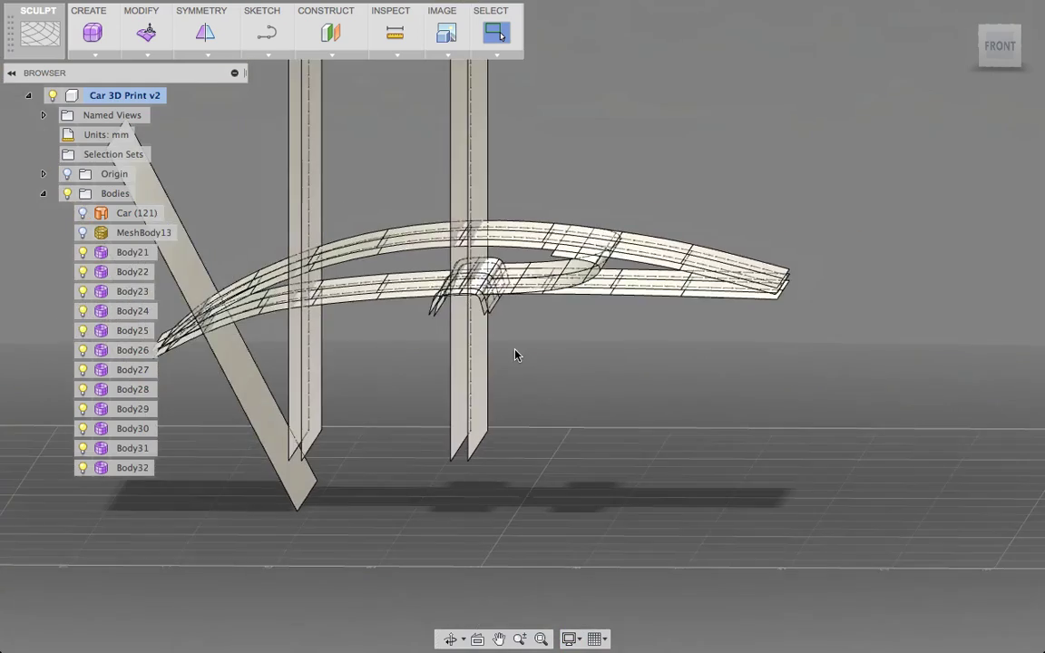
Hide Body21 and Body22, the two arched strips near the middle of the window surfaces.
scroll(515, 353, up, 5)
mouse_move(504, 373)
shift+middle_down()
mouse_move(503, 356)
mouse_move(514, 357)
mouse_move(508, 367)
shift+middle_up()
click(487, 222)
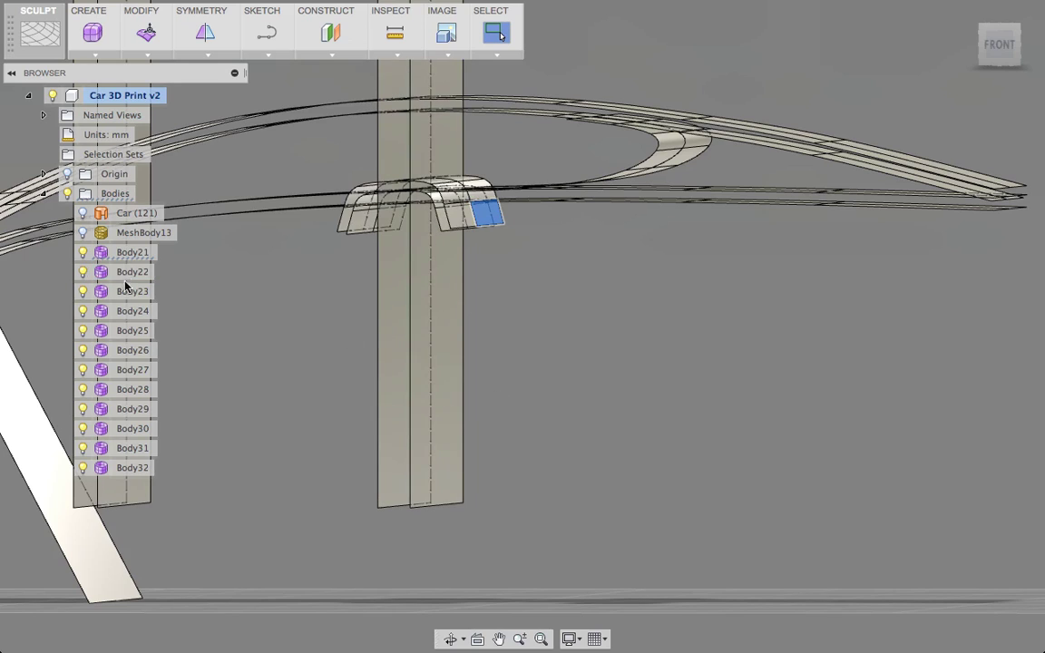
click(81, 254)
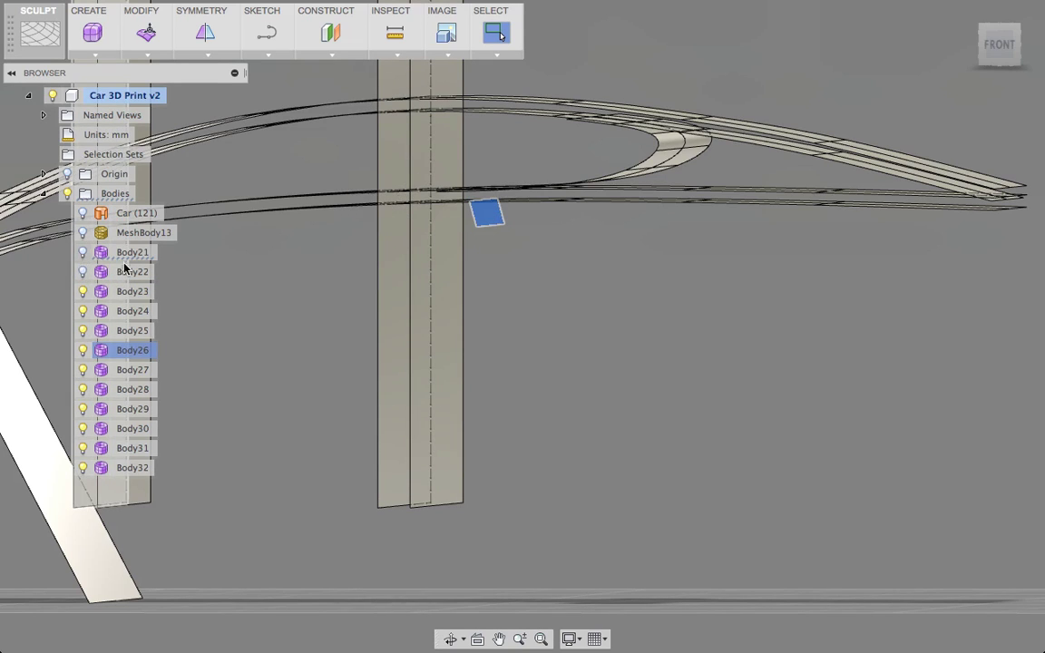
shift+middle_drag(318, 299, 572, 378)
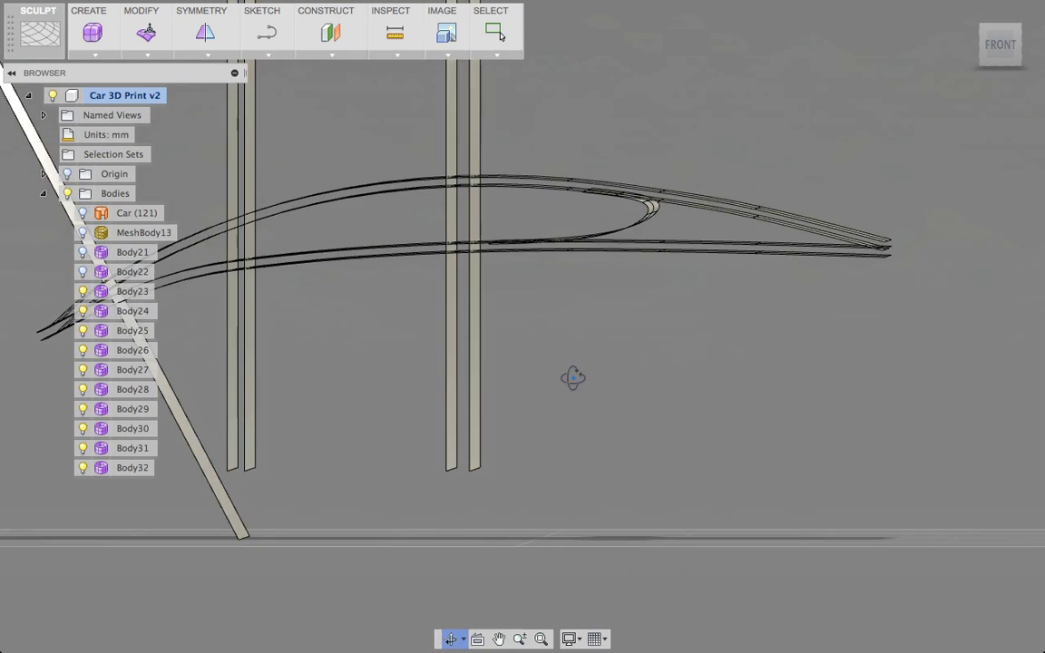
Identify and hide the outermost upper and lower curved window surfaces, Body29 and Body30.
key(Escape)
click(884, 238)
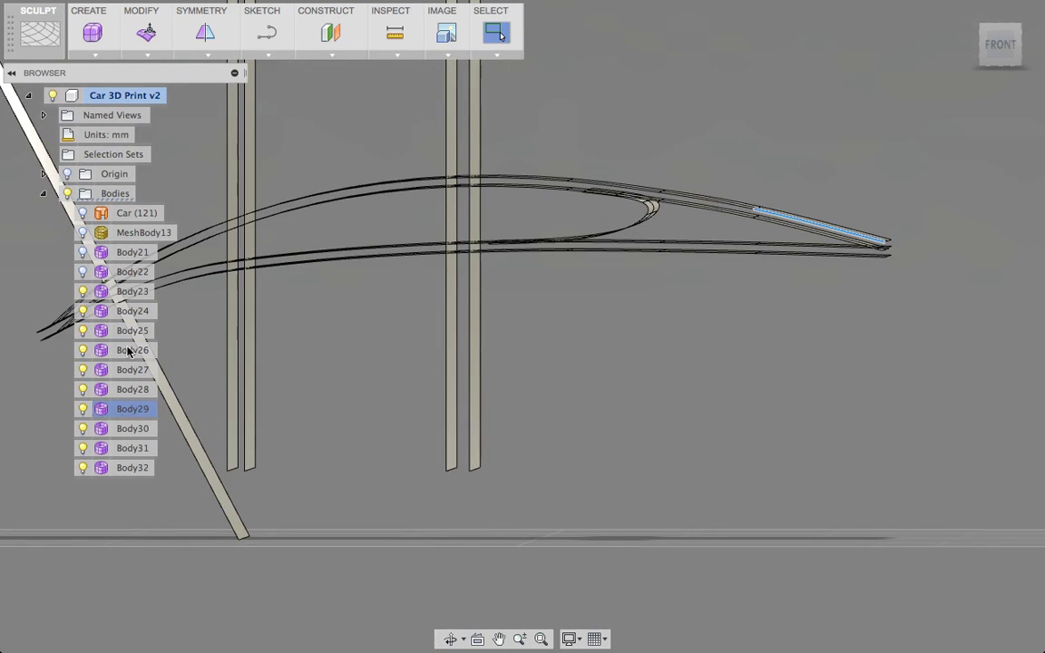
click(84, 409)
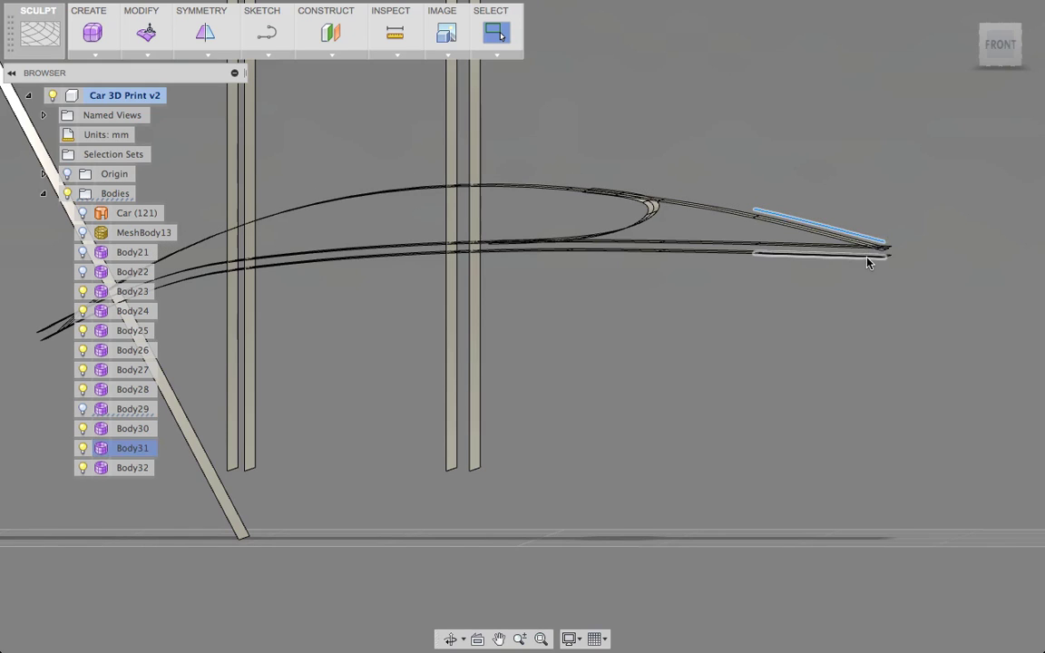
click(867, 259)
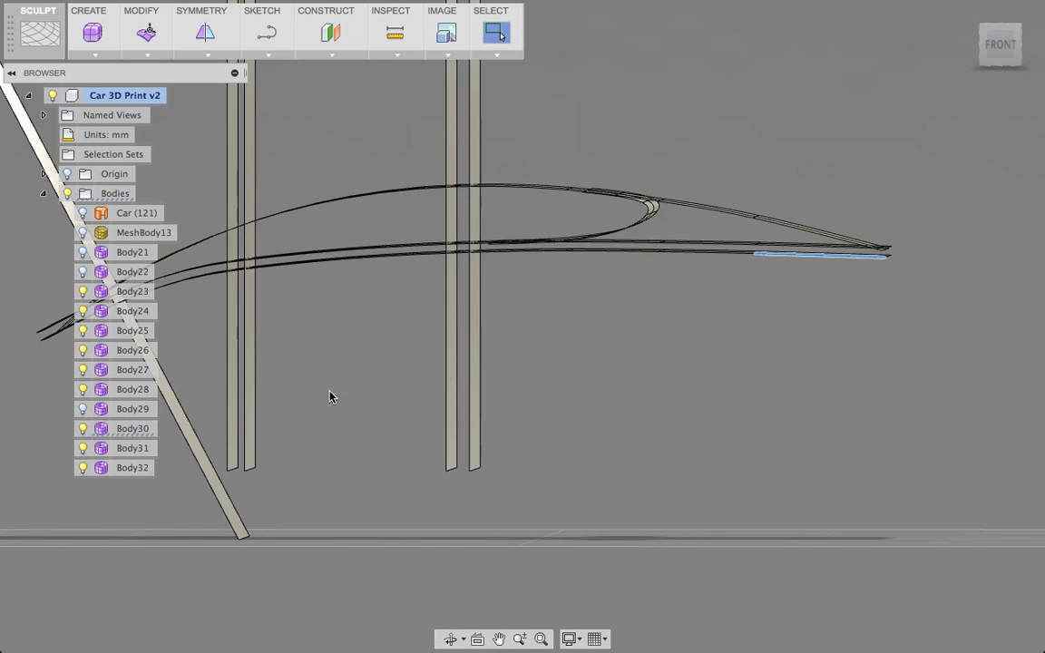
click(83, 429)
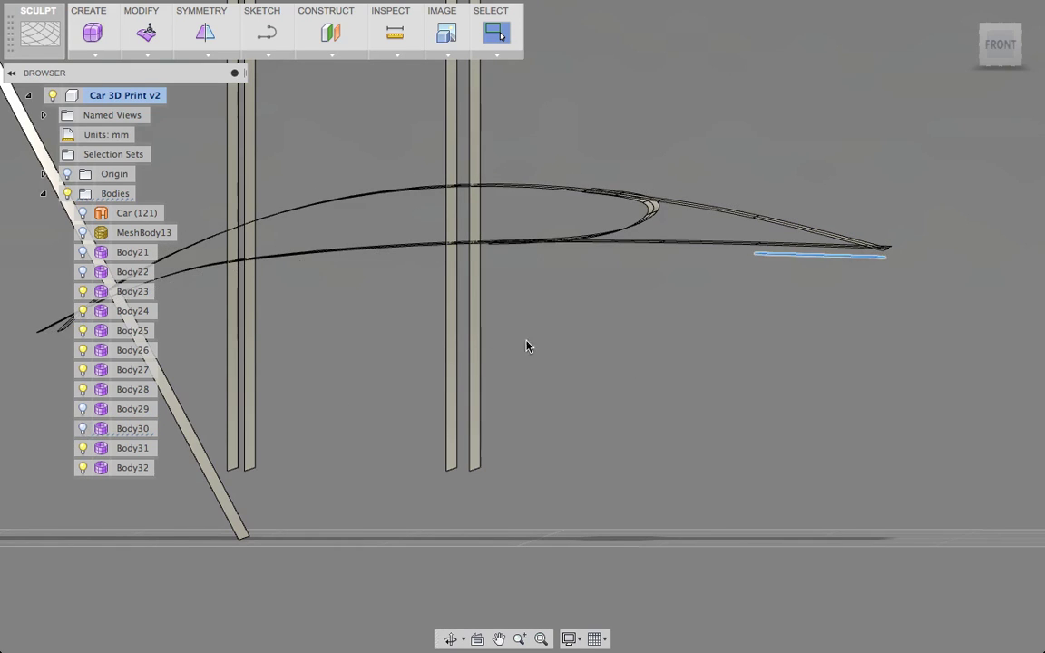
From the front view, toggle the Car body's visibility to compare it with the remaining window surfaces.
scroll(600, 332, down, 4)
click(675, 364)
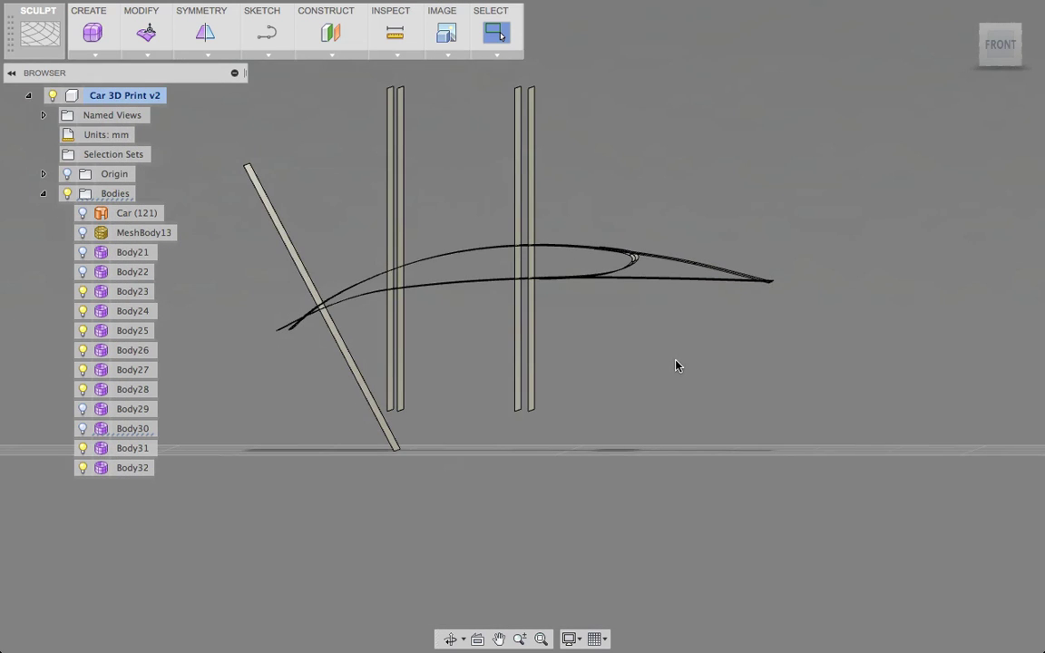
click(989, 59)
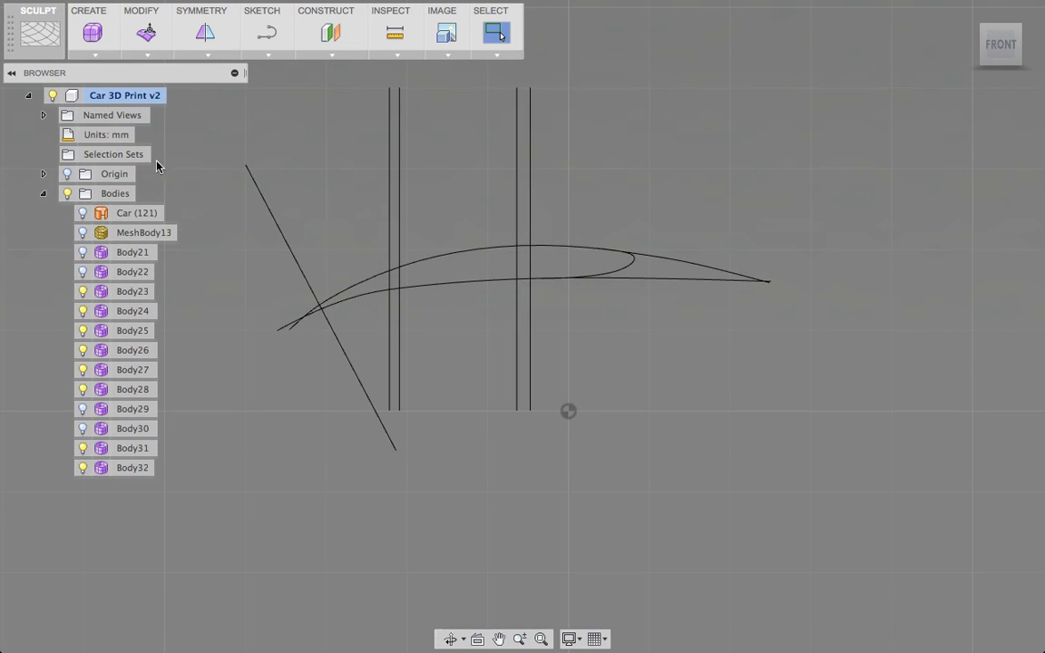
click(82, 213)
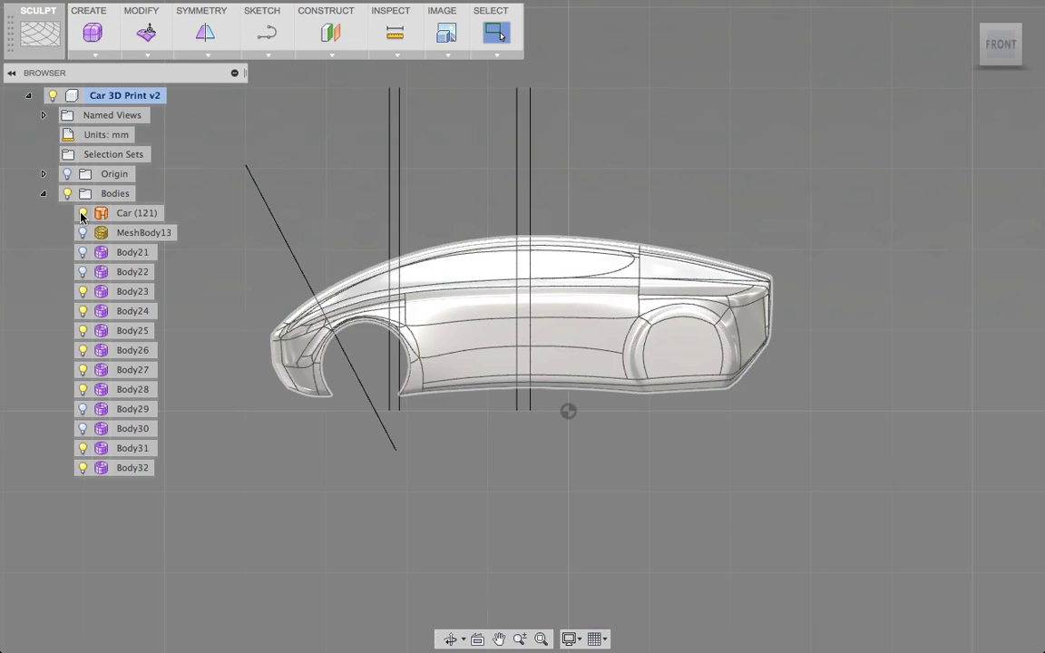
click(82, 214)
click(82, 213)
click(82, 213)
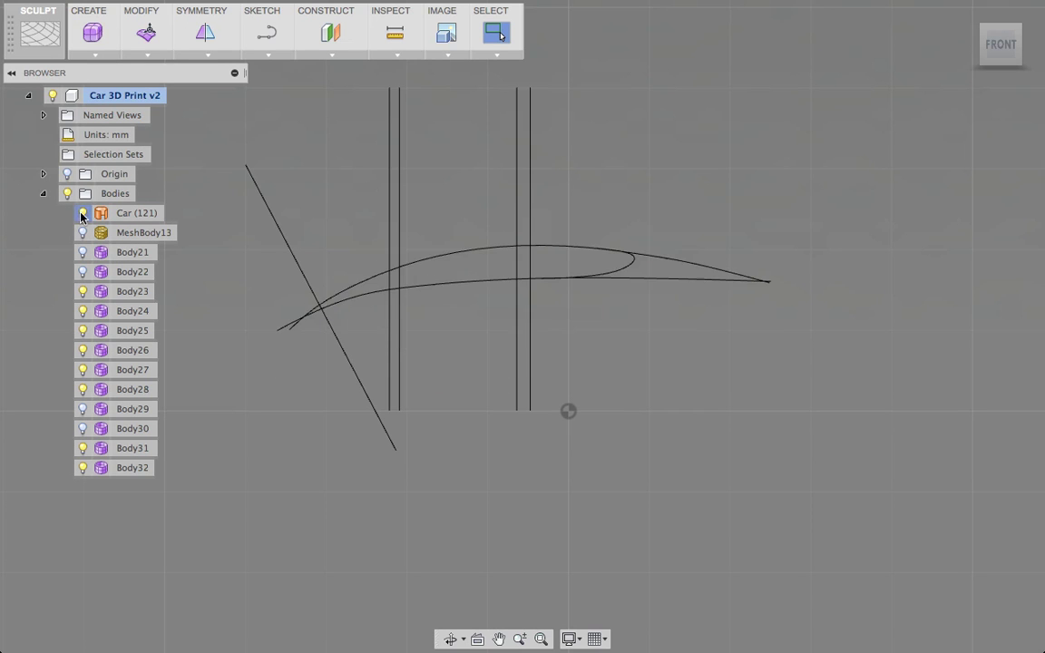
scroll(641, 224, down, 1)
scroll(640, 223, up, 5)
scroll(581, 227, down, 5)
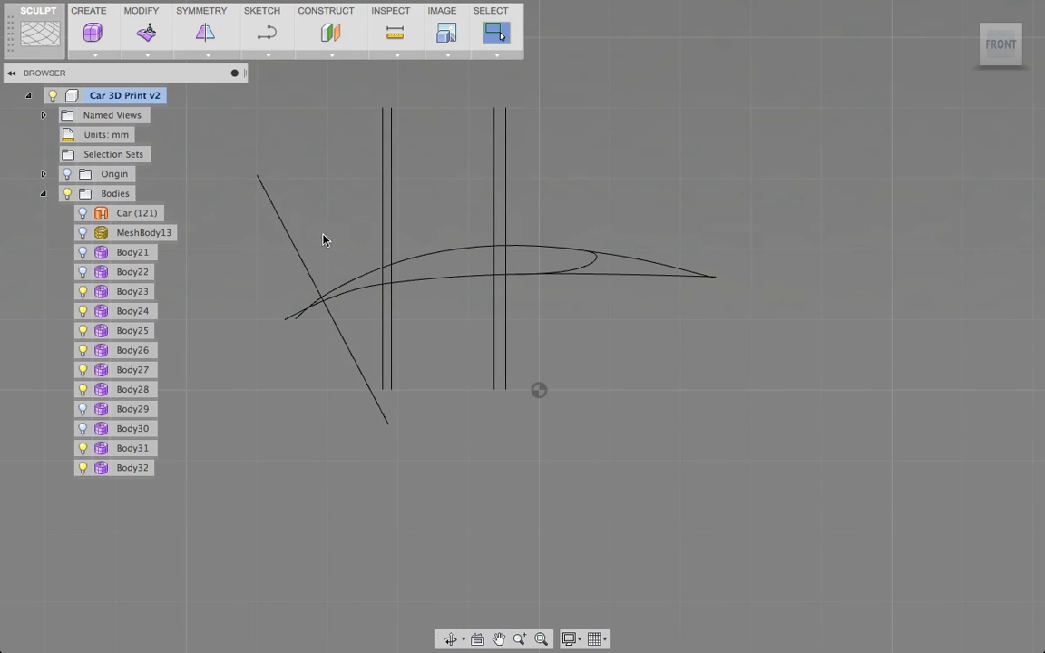
mouse_move(236, 109)
mouse_down()
mouse_move(826, 494)
mouse_move(831, 510)
mouse_up()
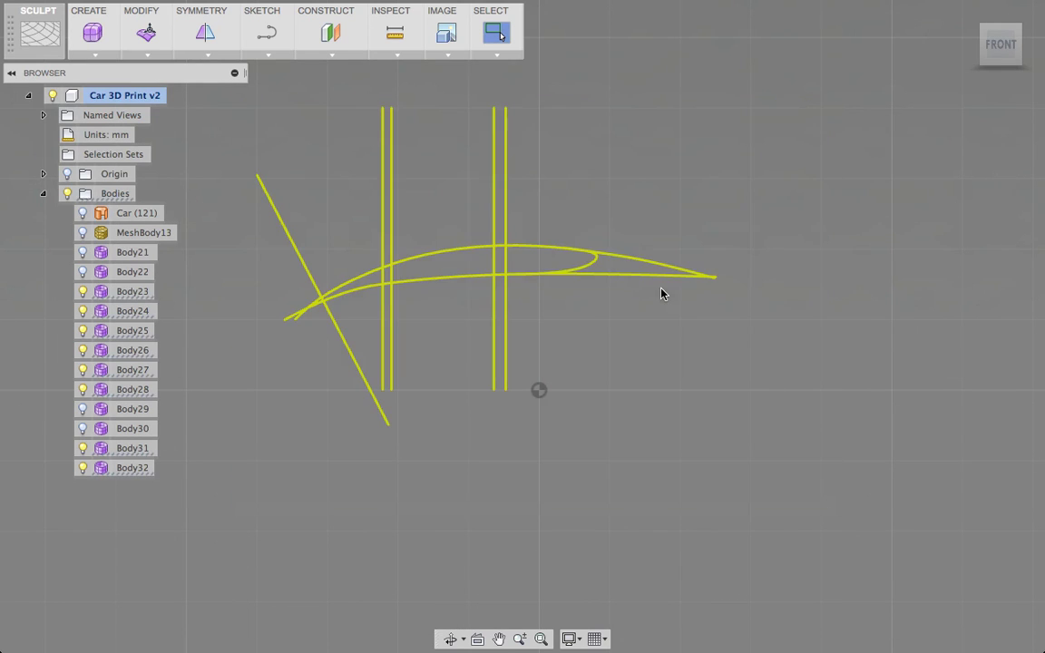
click(411, 285)
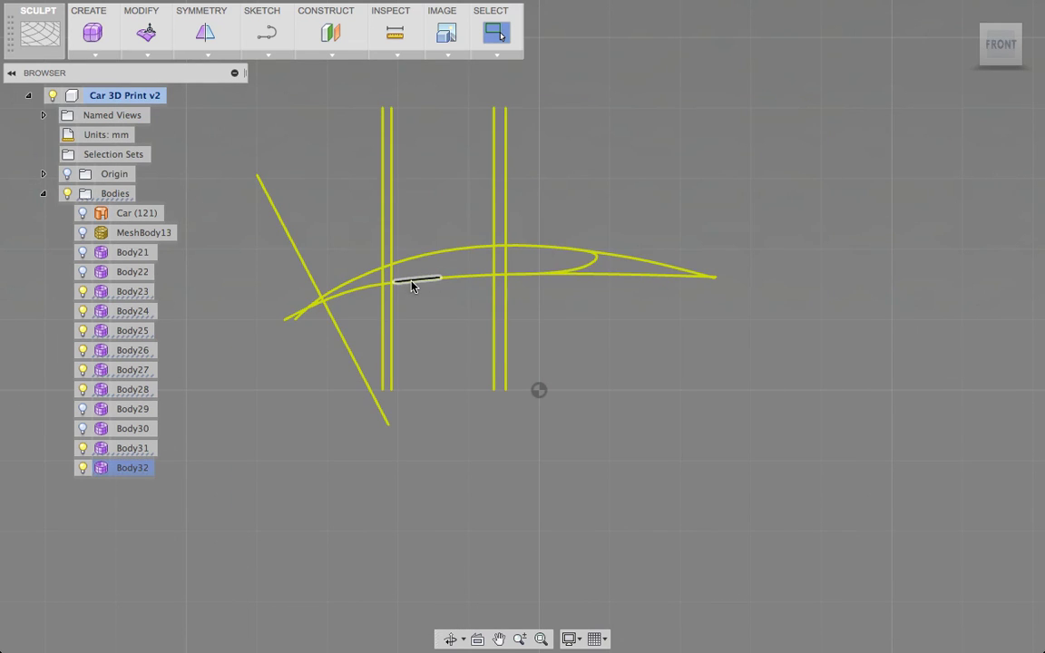
right_click(411, 285)
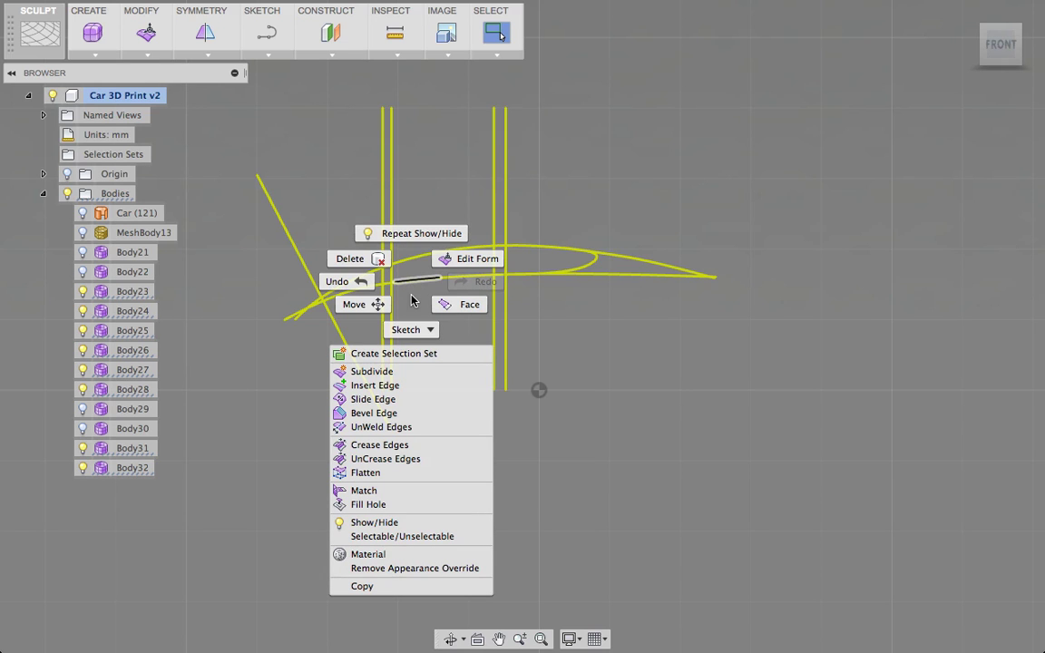
click(544, 267)
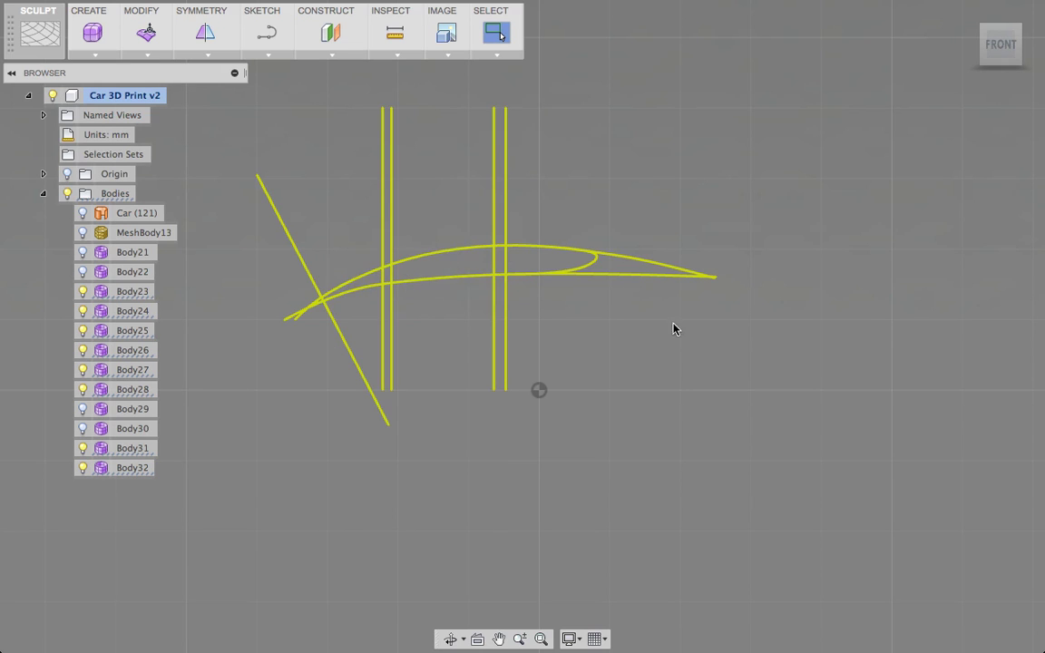
shift+middle_drag(712, 312, 665, 339)
right_click(662, 283)
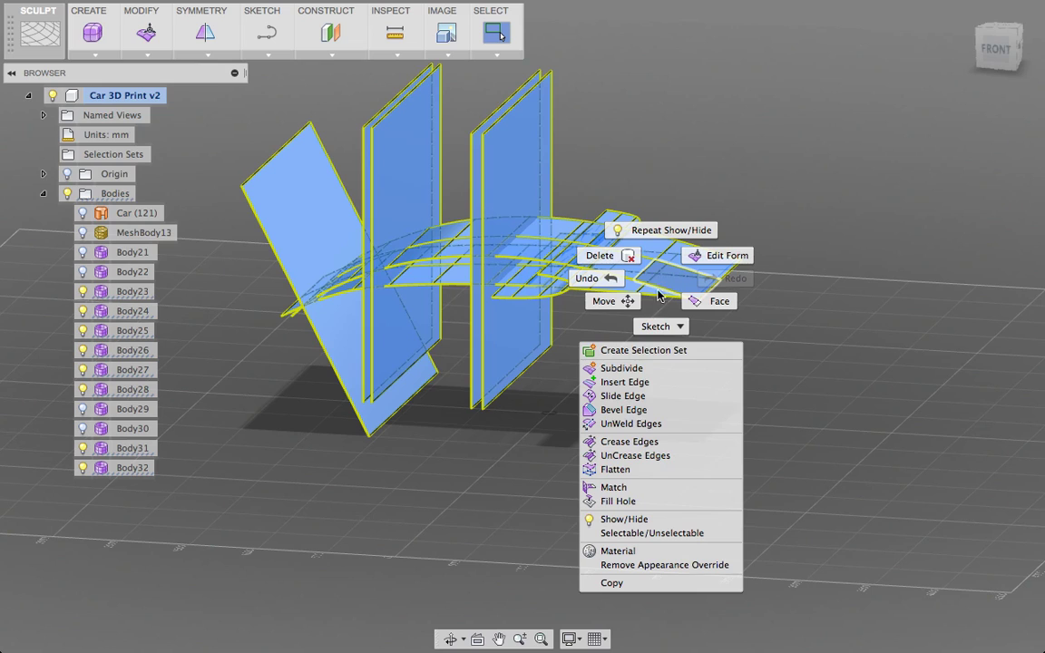
click(290, 486)
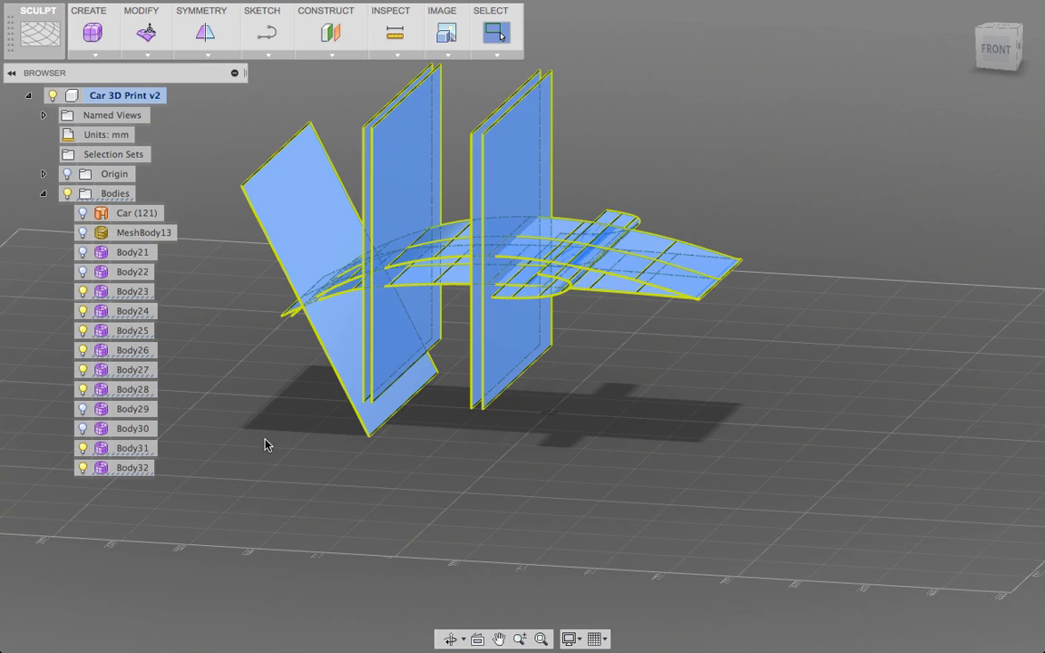
Convert the T-Spline surface Body32 into a BRep surface with the New Body operation.
right_click(132, 470)
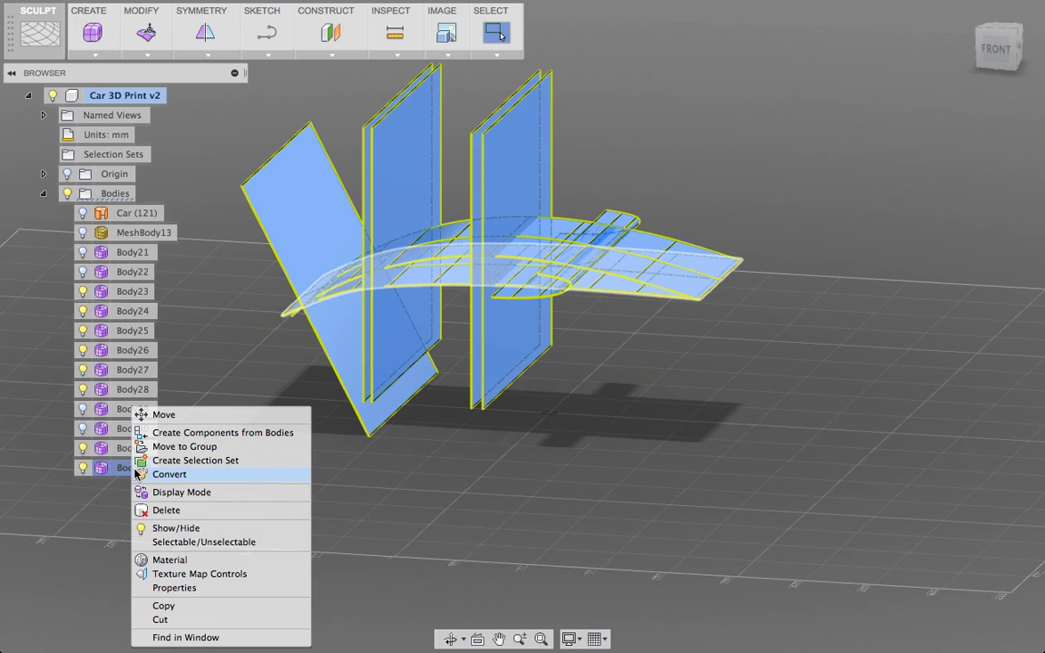
click(136, 474)
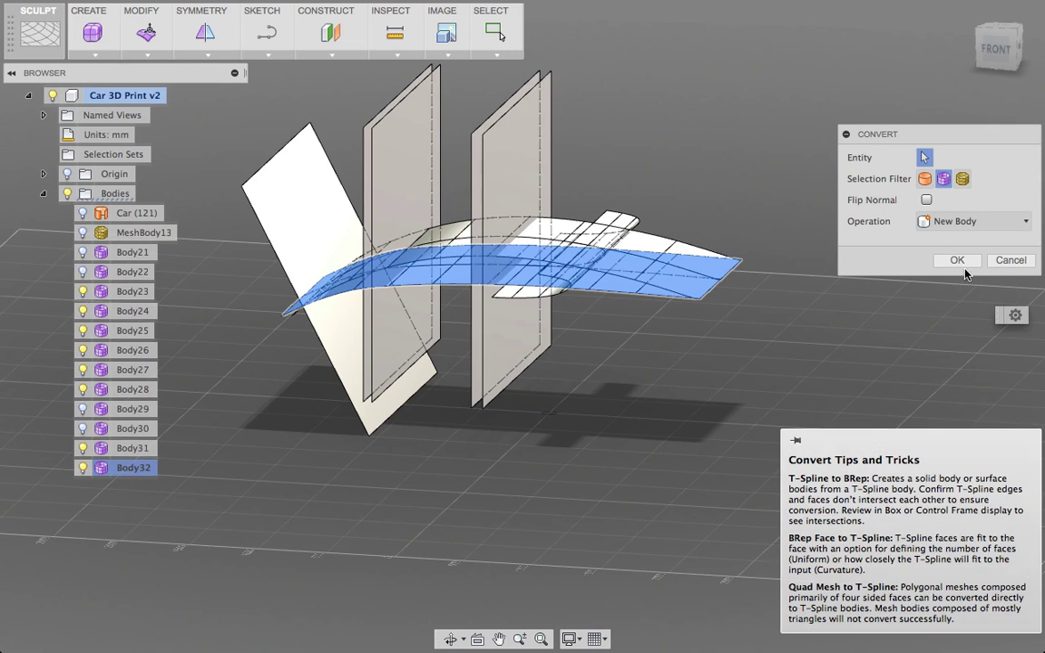
click(959, 260)
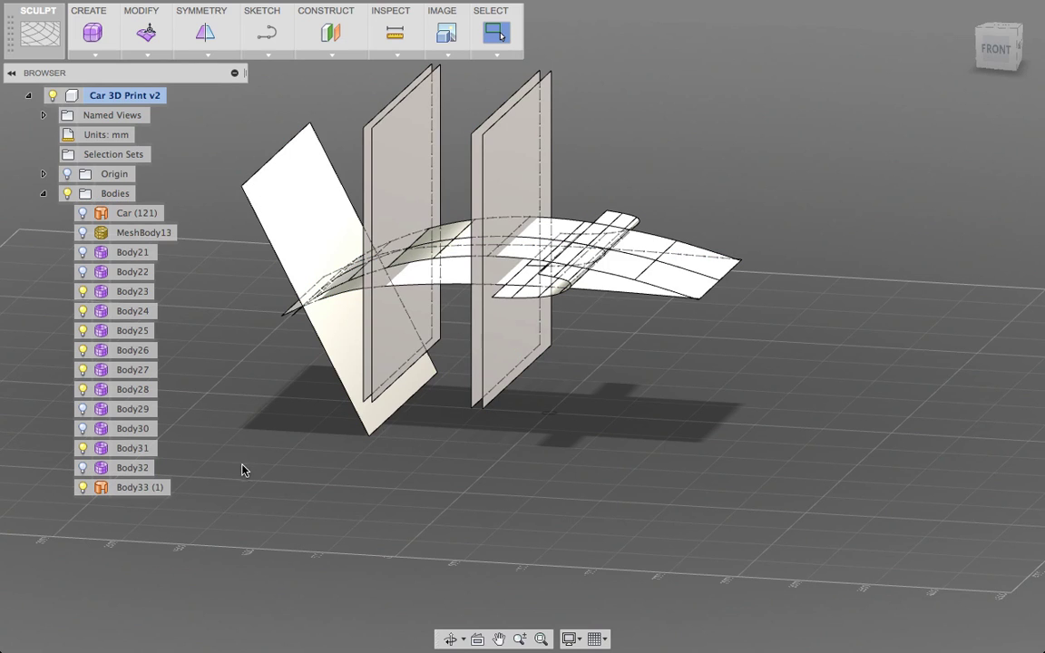
Convert the T-Spline surface Body31 into a BRep surface with the New Body operation.
right_click(141, 448)
click(163, 476)
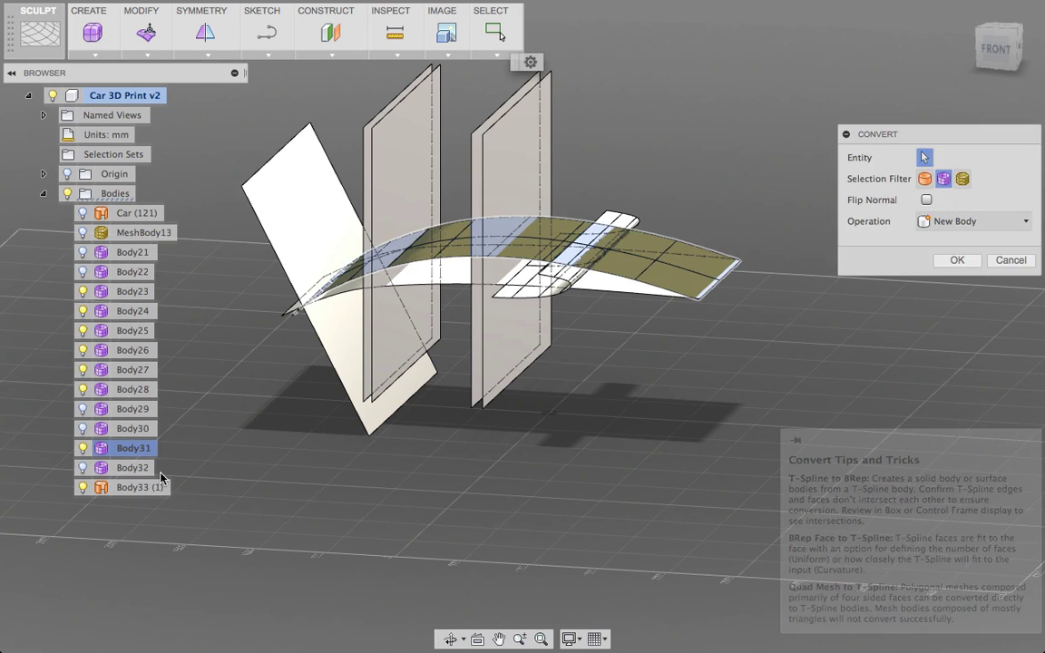
key(Return)
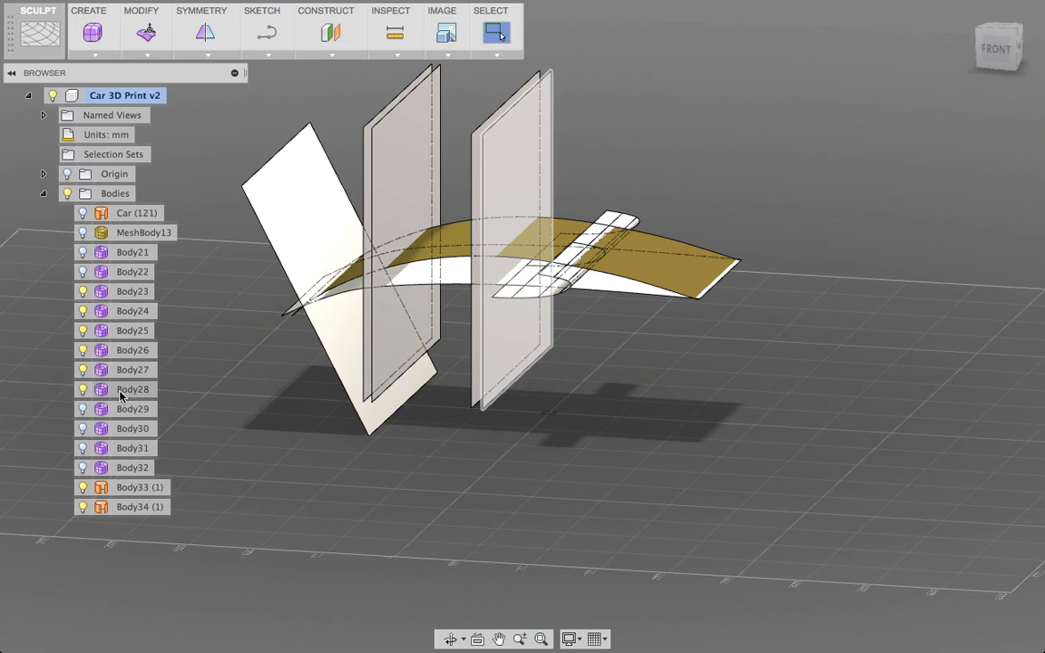
Convert the six T-Spline surfaces Body23 through Body28 together into BRep surfaces with the New Body operation.
click(120, 391)
shift+click(134, 291)
right_click(134, 291)
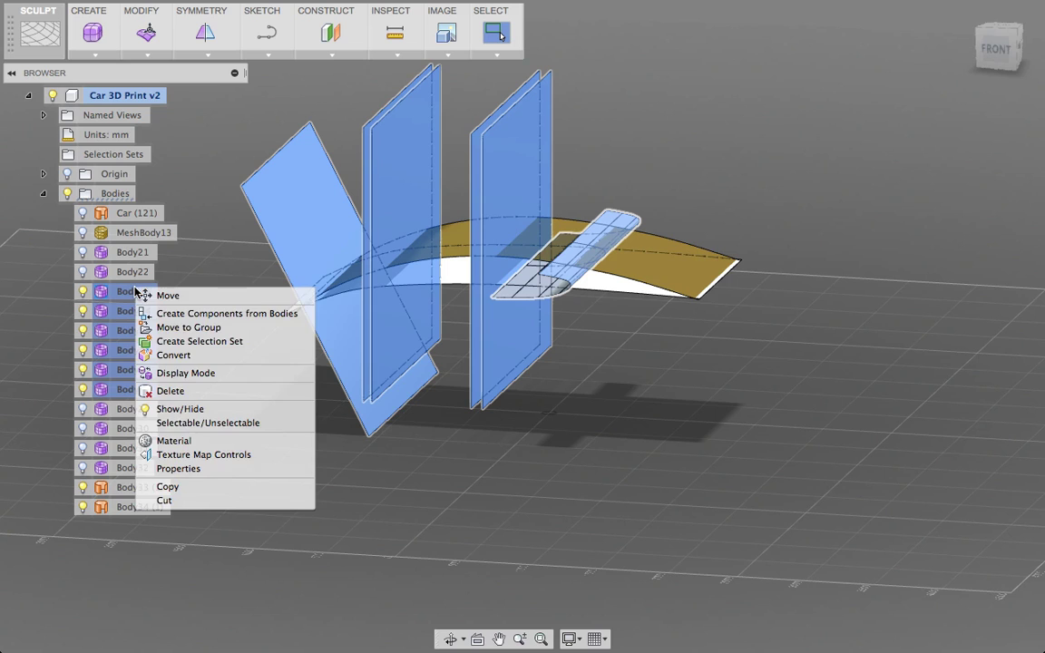
click(173, 355)
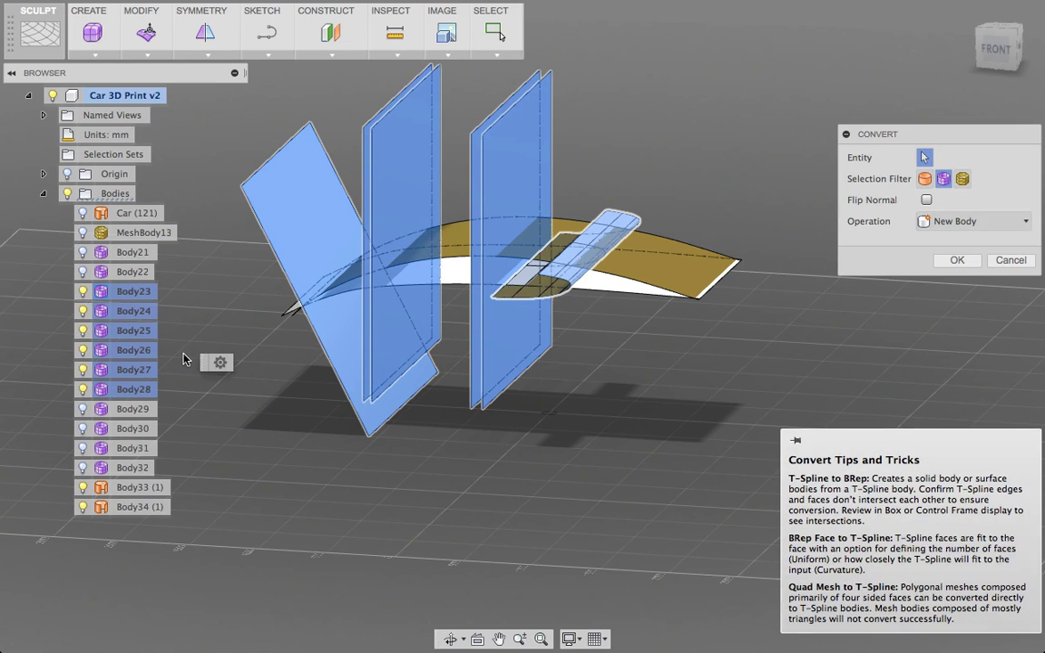
key(Return)
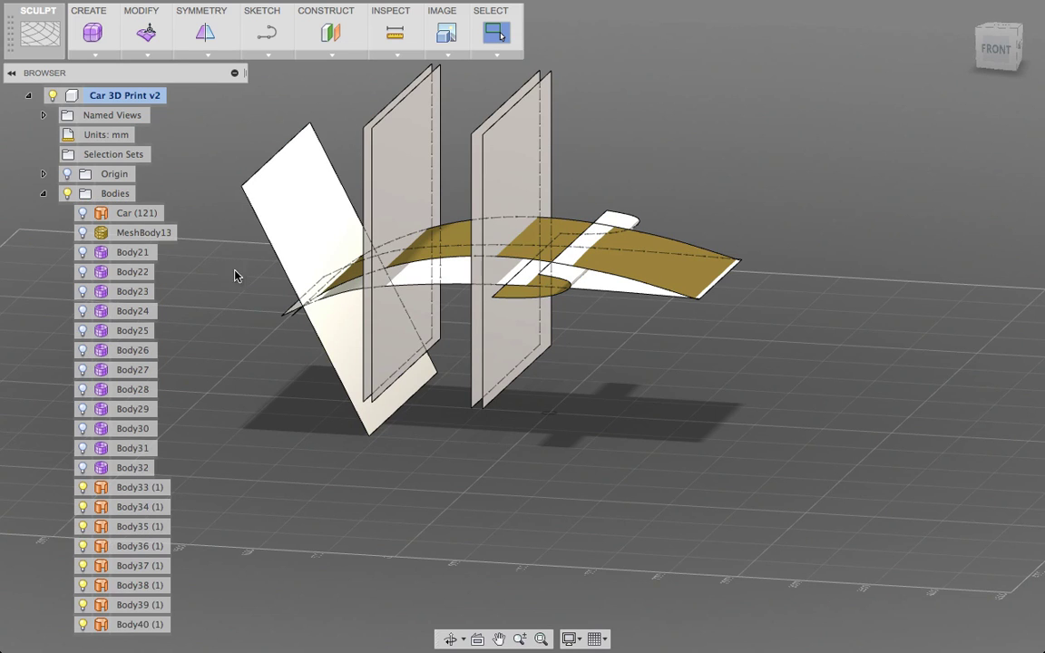
Delete the hidden T-Spline bodies Body23 through Body32, keeping Body21 and Body22.
click(127, 254)
shift+click(136, 468)
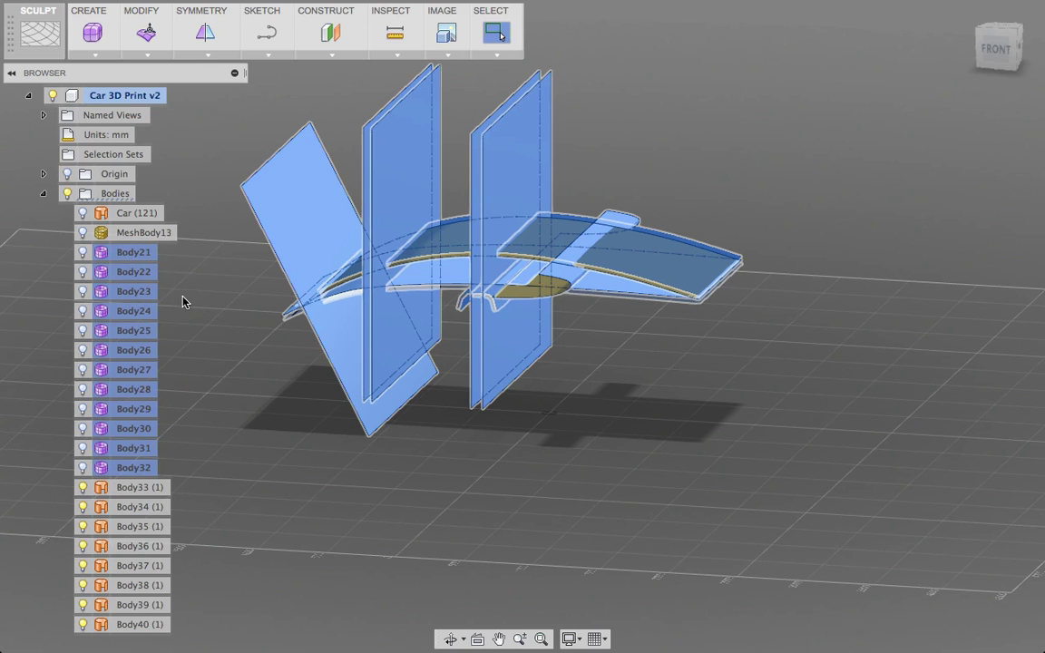
drag(128, 292, 163, 306)
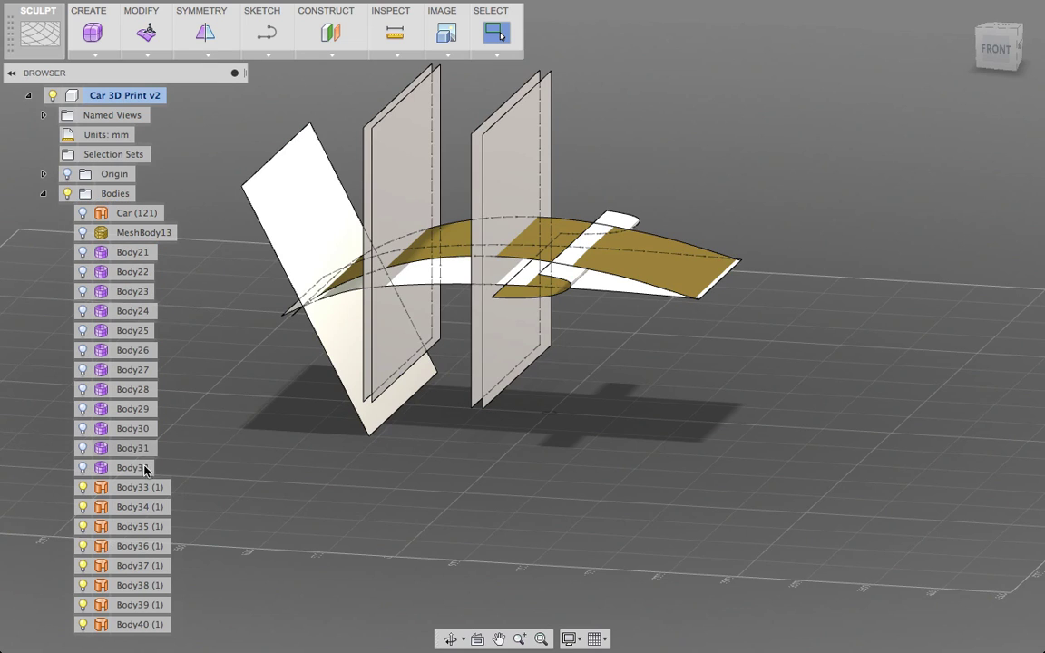
click(134, 289)
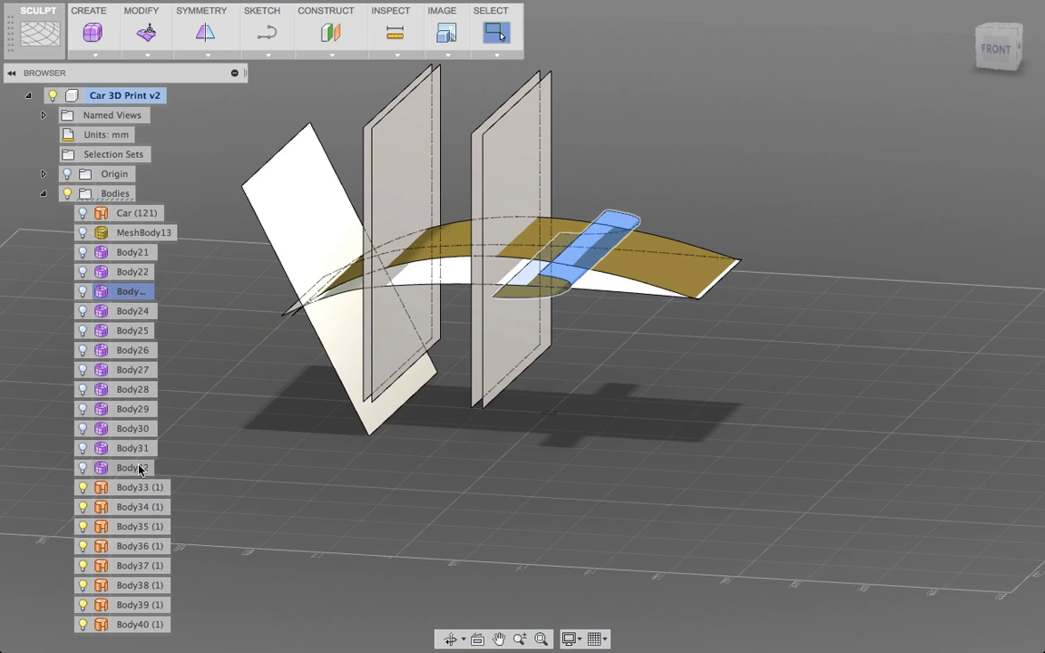
shift+click(139, 468)
key(Delete)
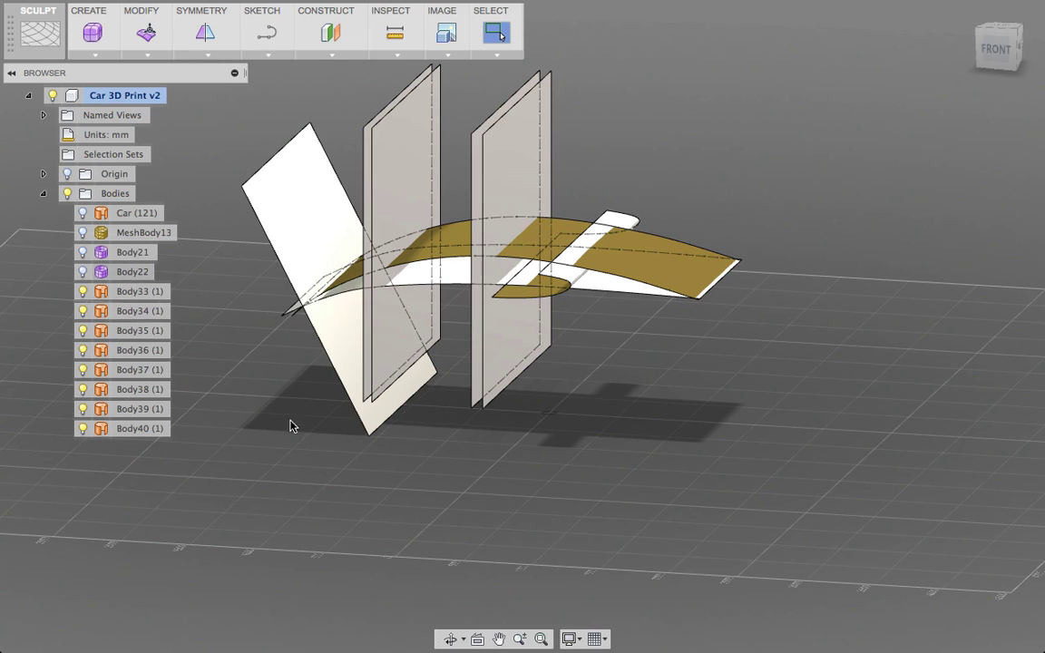
Compare the converted BRep surfaces with the Car body from the front view by toggling the car's visibility.
click(997, 49)
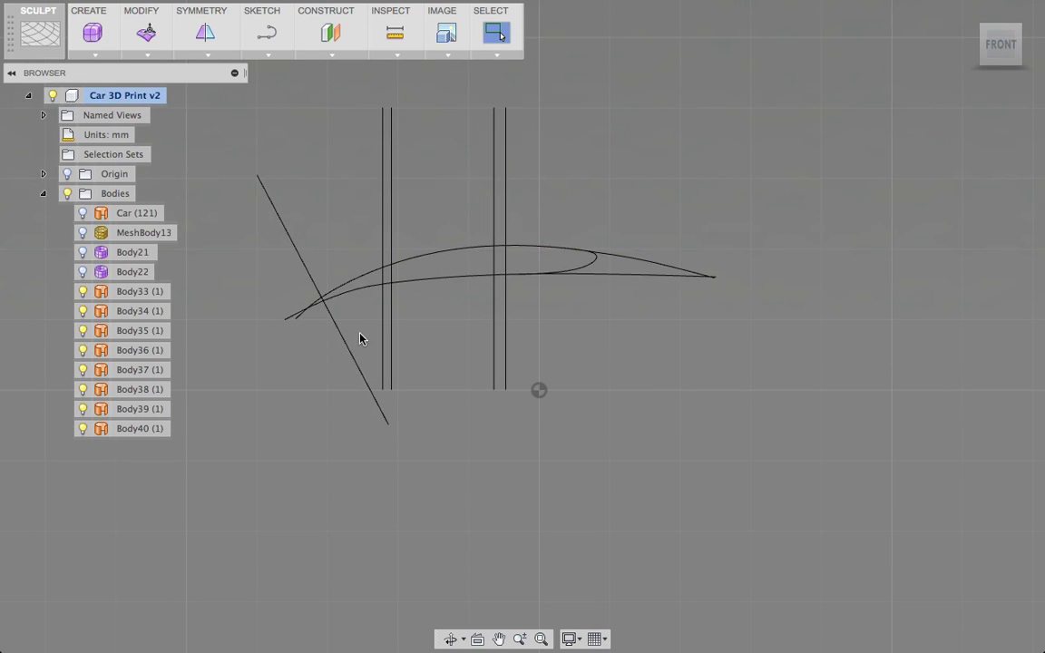
click(82, 214)
click(83, 213)
click(83, 213)
click(83, 213)
In the Patch workspace, trim the ends of curved surfaces Body33 and Body34 that extend beyond the slanted surface Body40.
scroll(338, 269, down, 1)
scroll(338, 269, up, 5)
shift+middle_drag(338, 270, 334, 283)
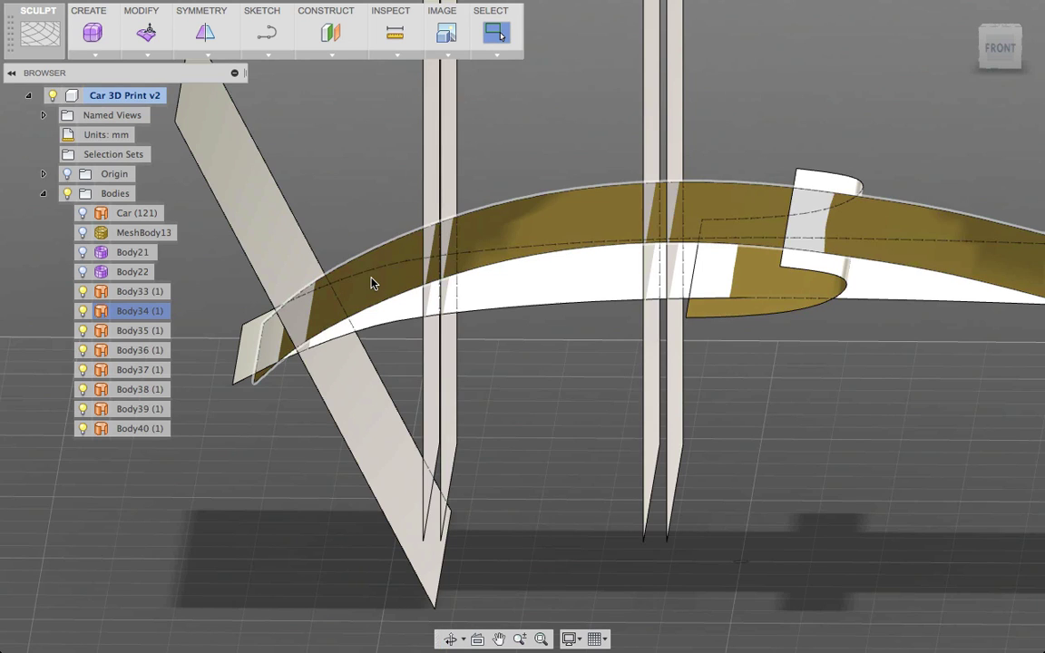
click(274, 206)
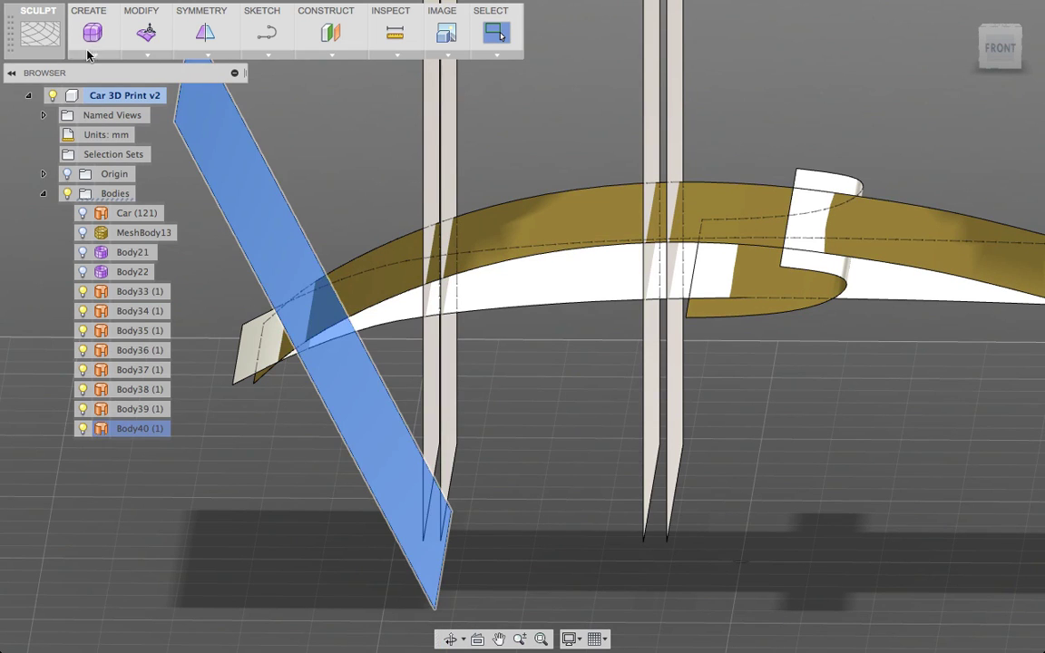
click(51, 41)
click(33, 154)
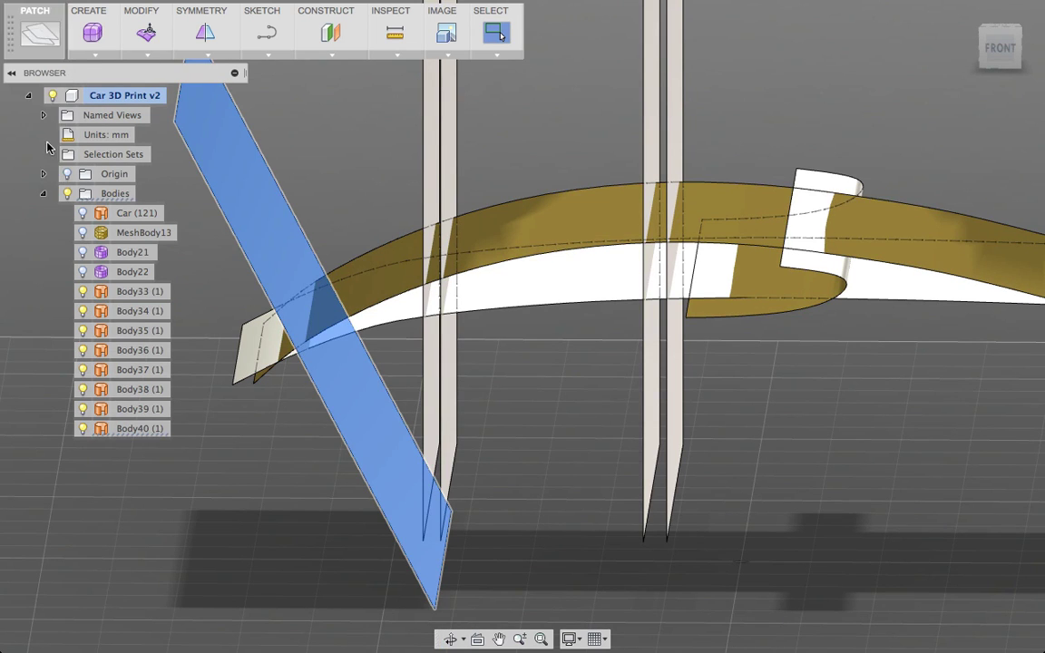
click(145, 56)
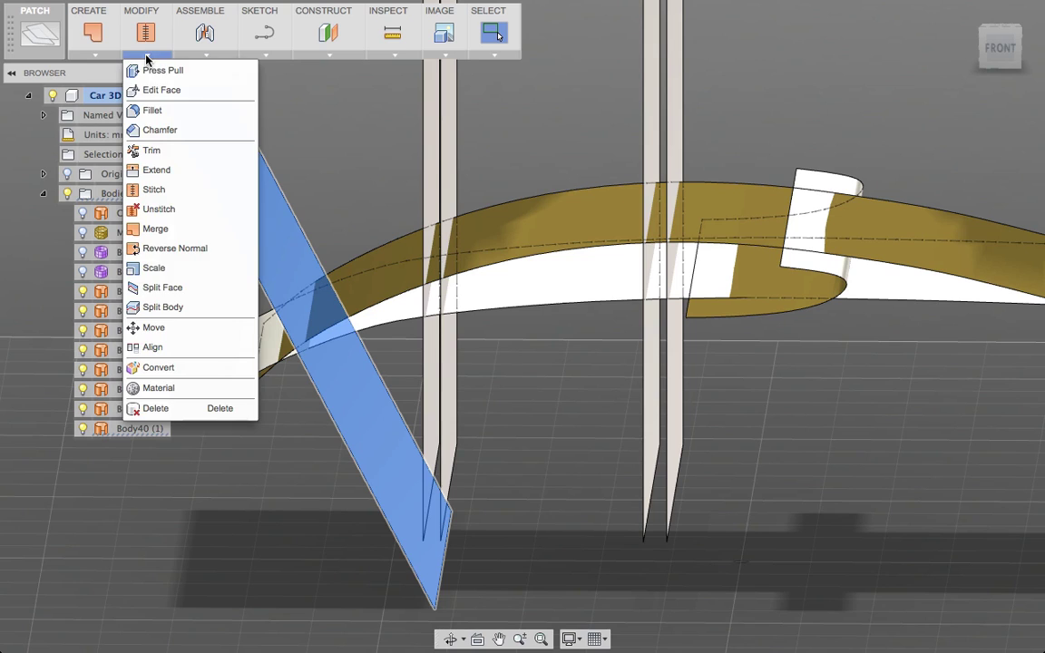
click(156, 150)
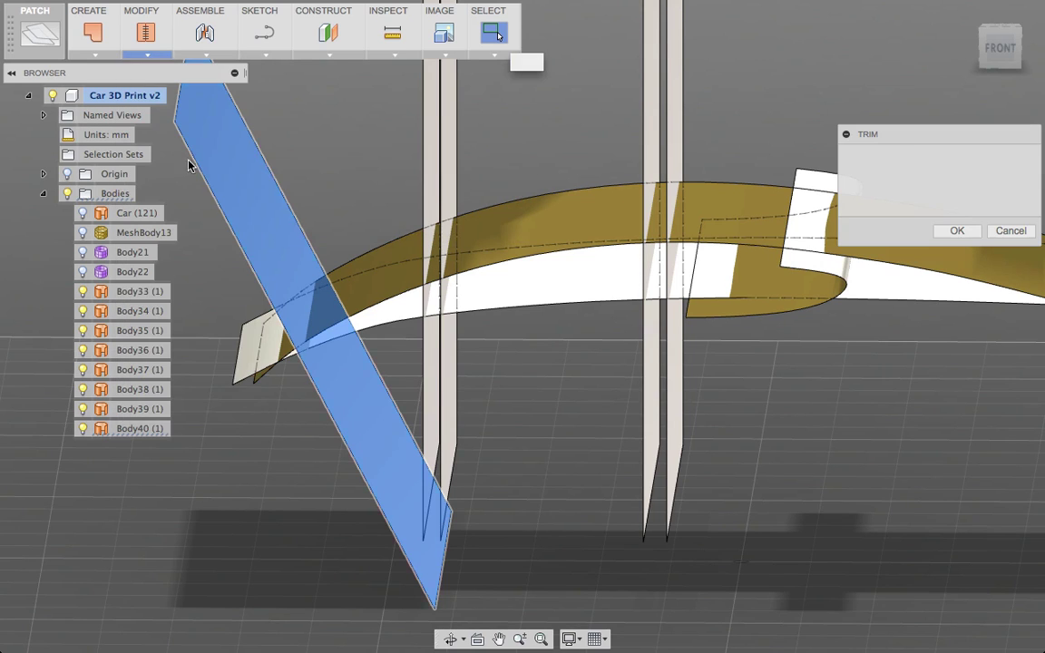
click(259, 381)
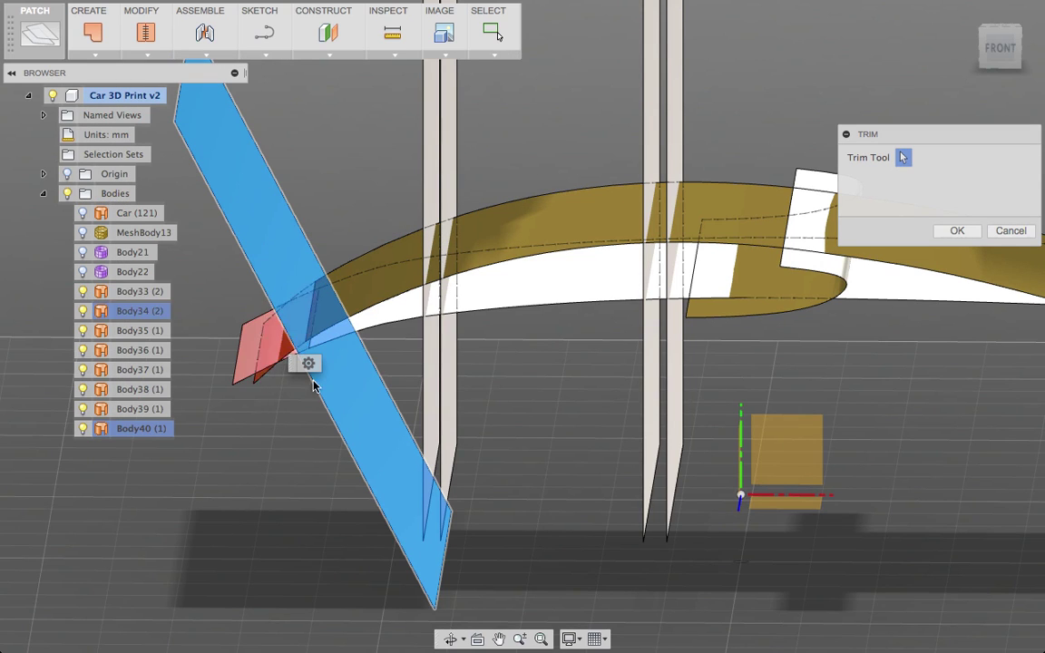
click(957, 231)
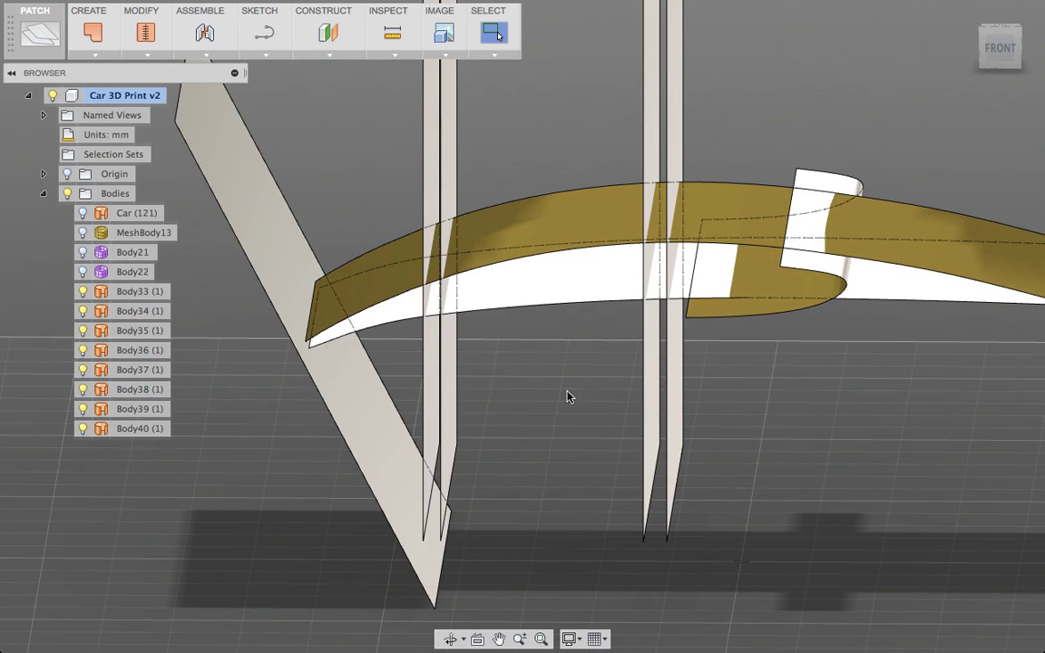
shift+middle_drag(841, 420, 587, 382)
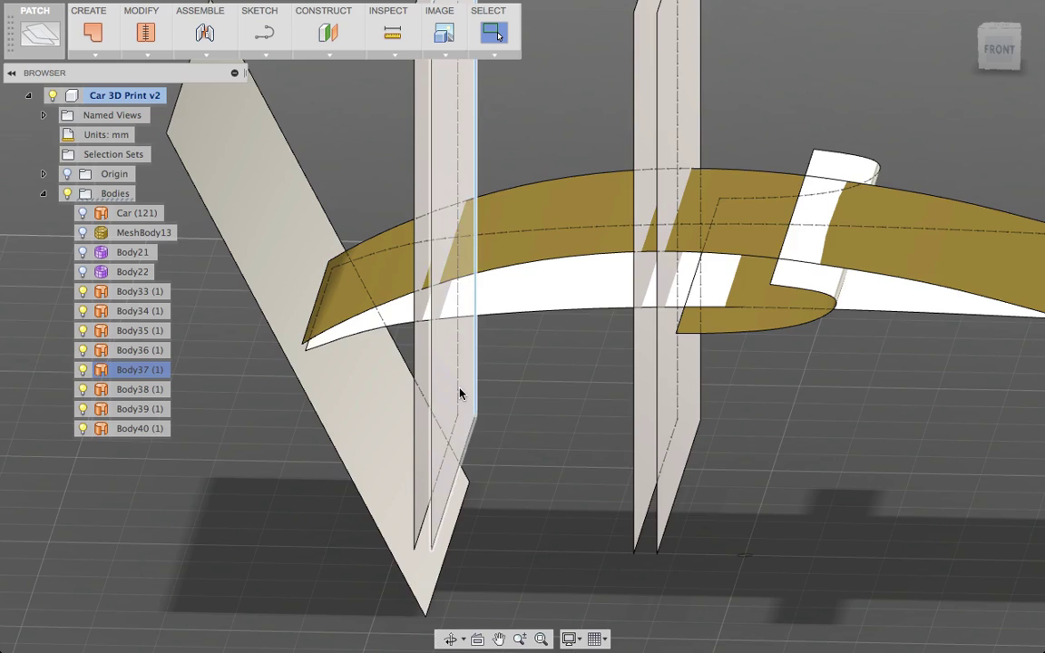
shift+middle_drag(459, 392, 431, 268)
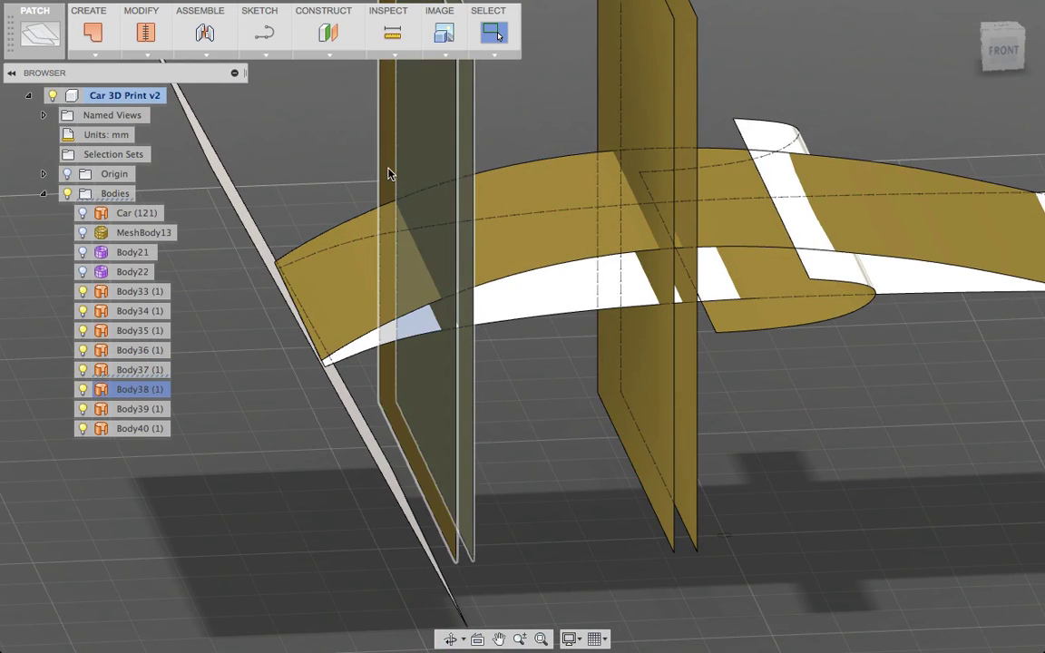
shift+middle_drag(559, 443, 547, 419)
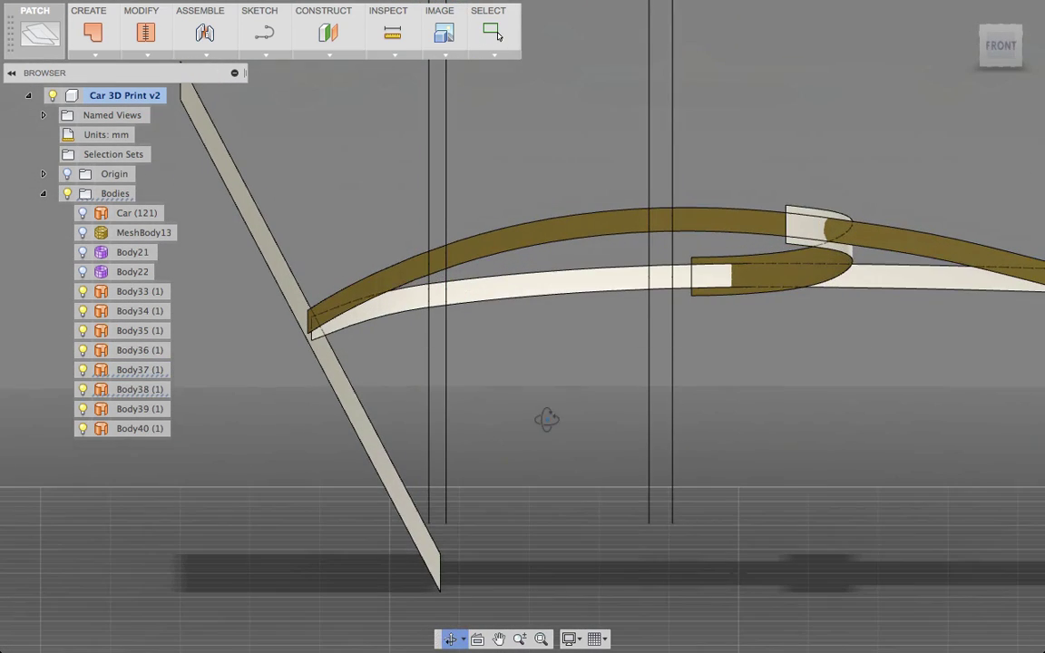
click(147, 52)
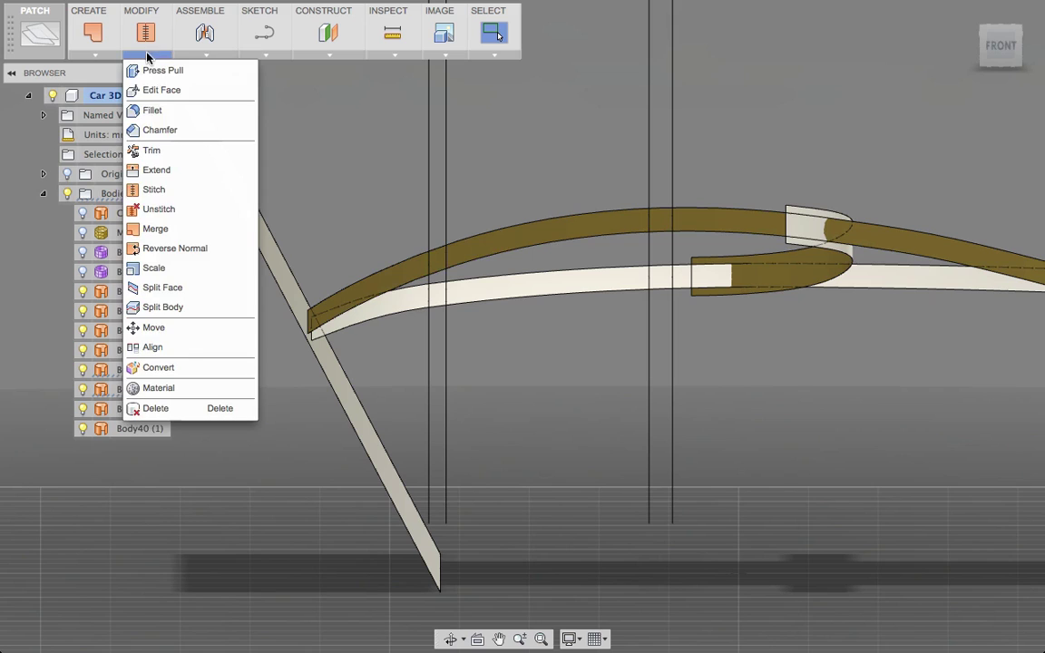
click(172, 151)
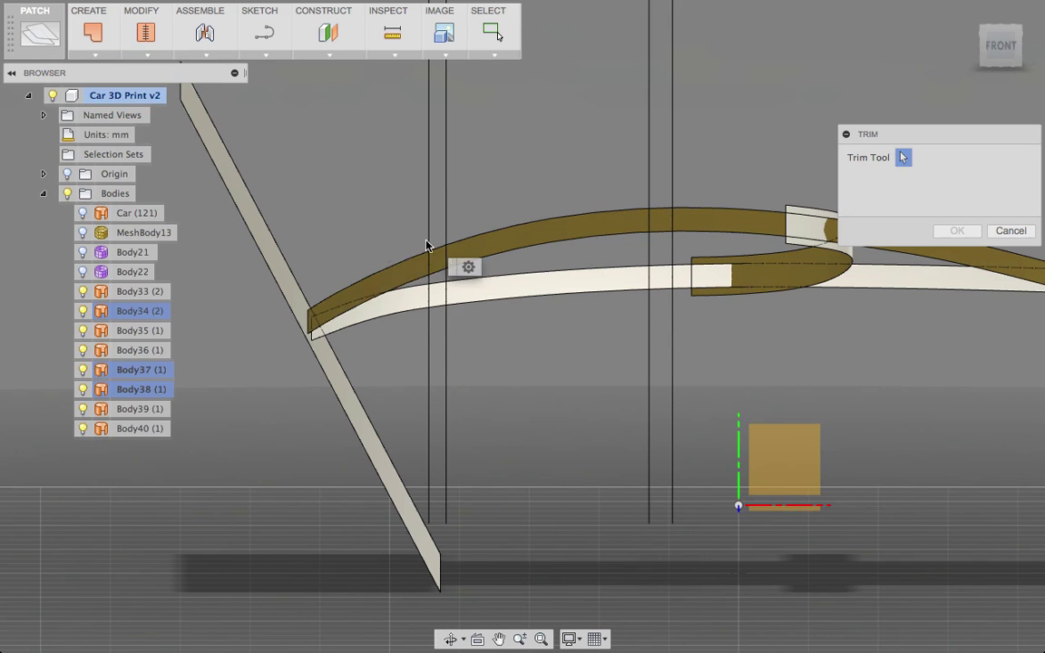
click(1014, 233)
shift+middle_drag(513, 182, 469, 187)
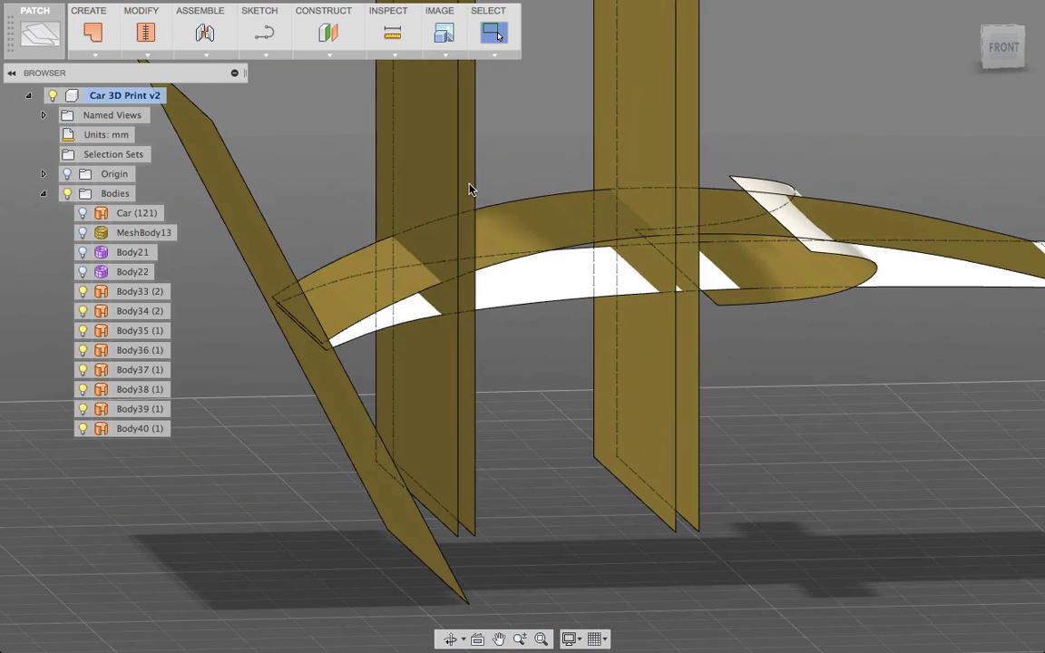
click(150, 54)
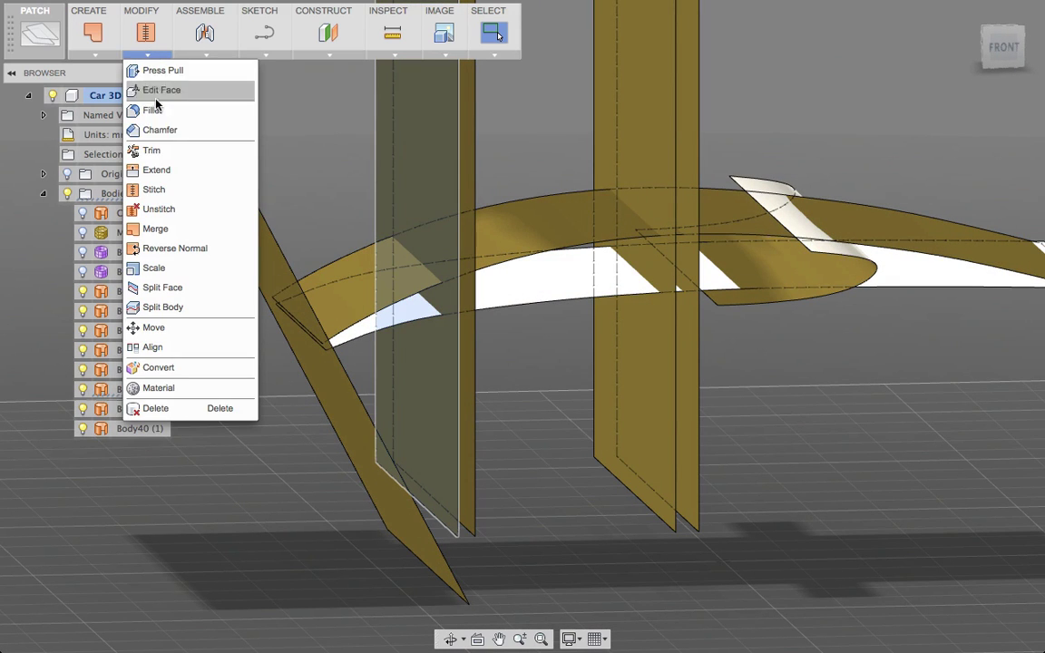
click(164, 154)
shift+middle_drag(562, 294, 551, 299)
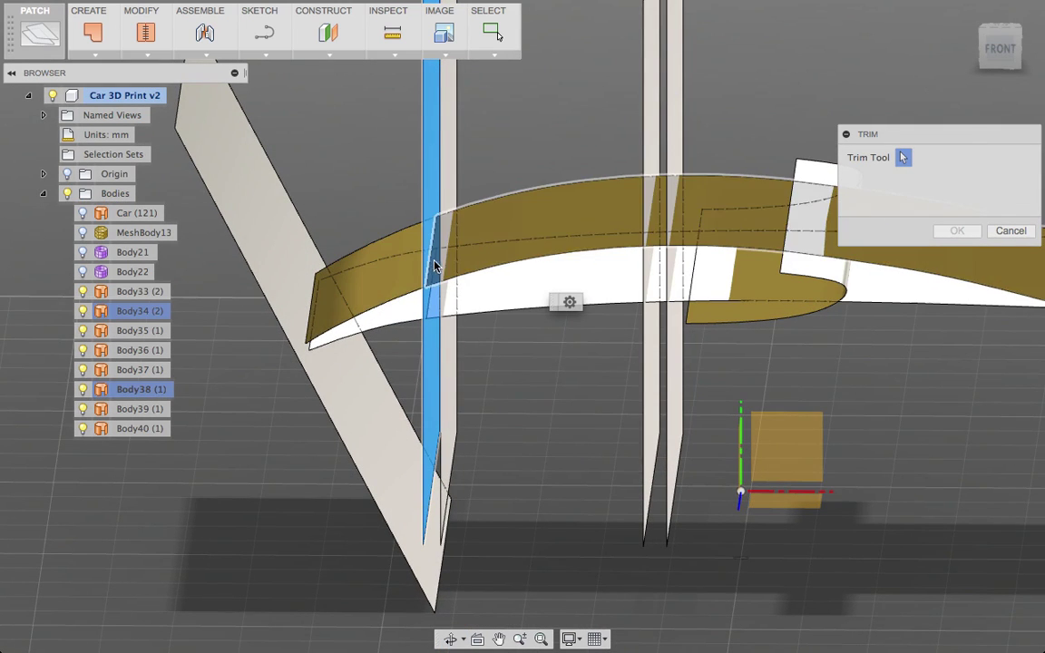
click(998, 232)
shift+middle_drag(610, 357, 560, 369)
scroll(560, 368, down, 3)
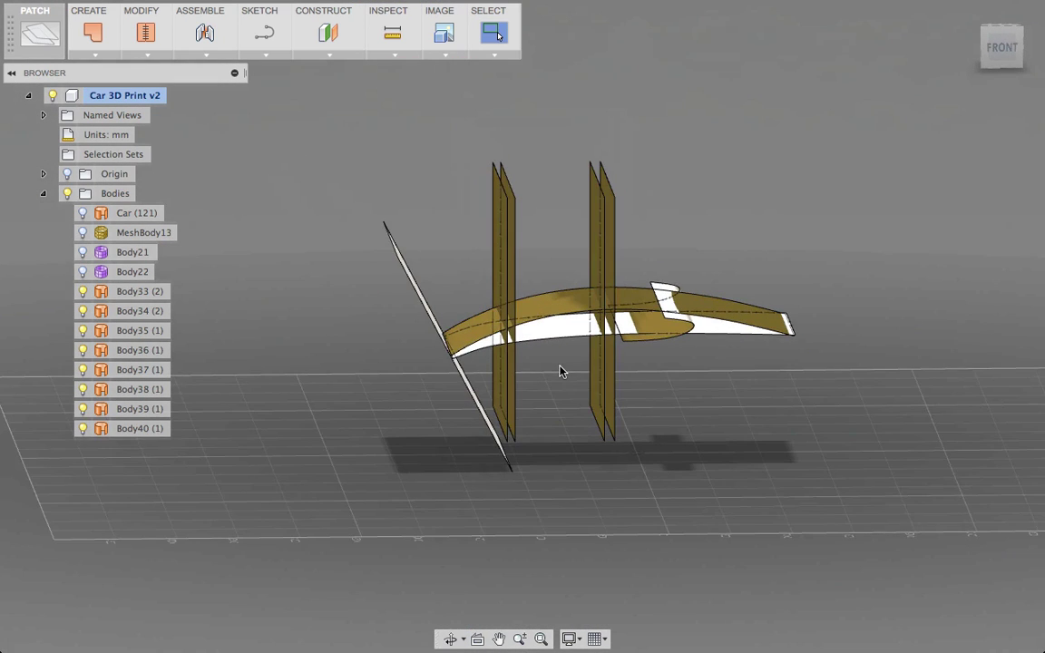
click(146, 36)
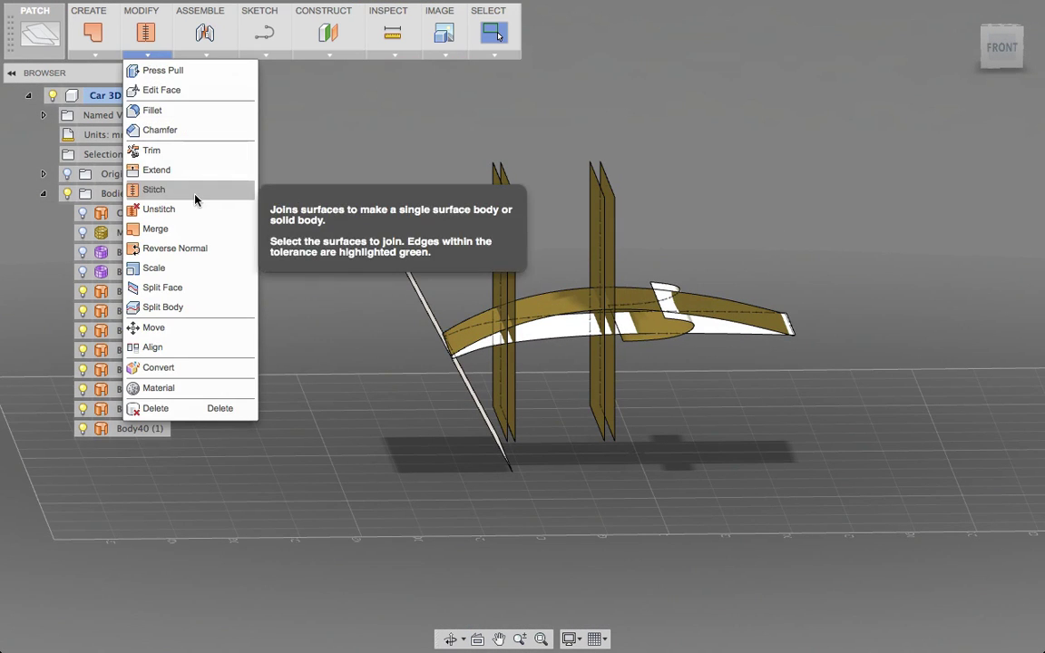
click(90, 57)
click(90, 58)
click(91, 55)
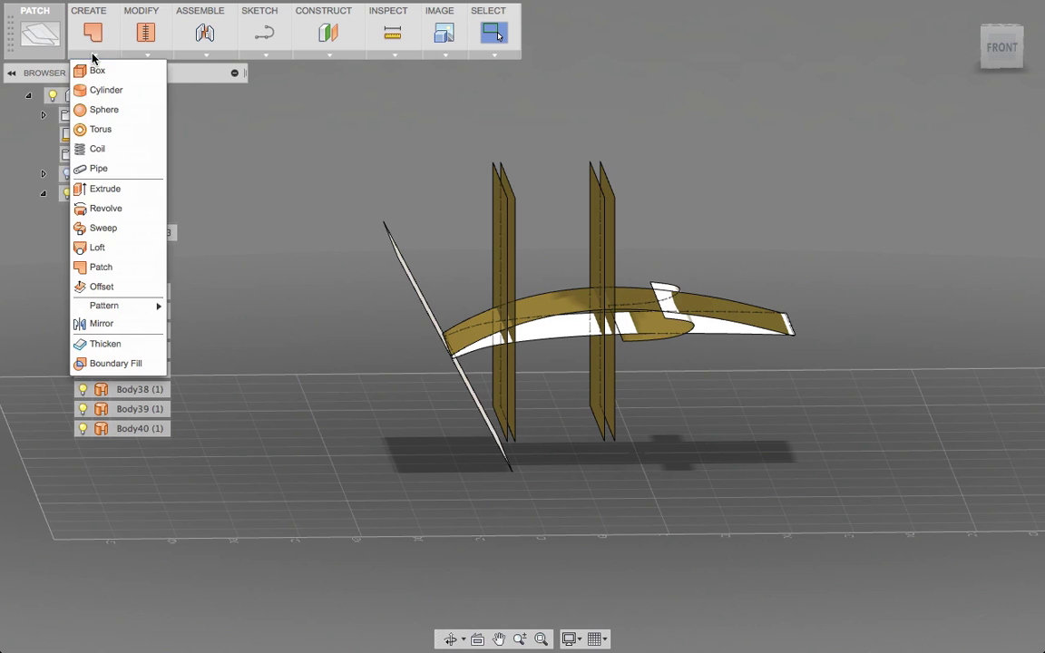
click(136, 248)
scroll(426, 222, up, 5)
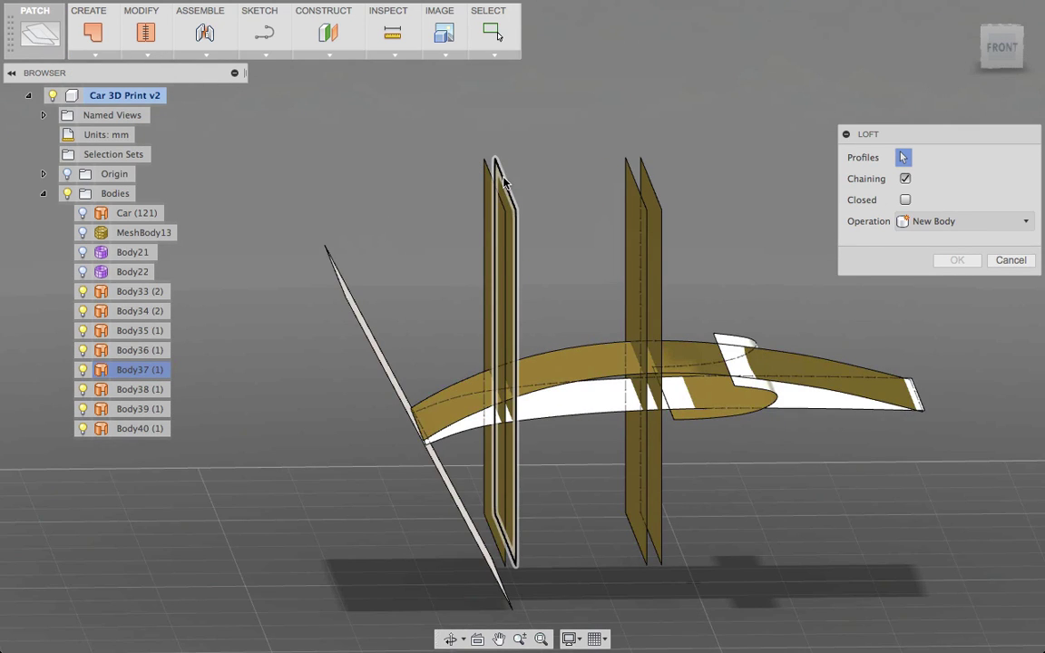
click(1011, 259)
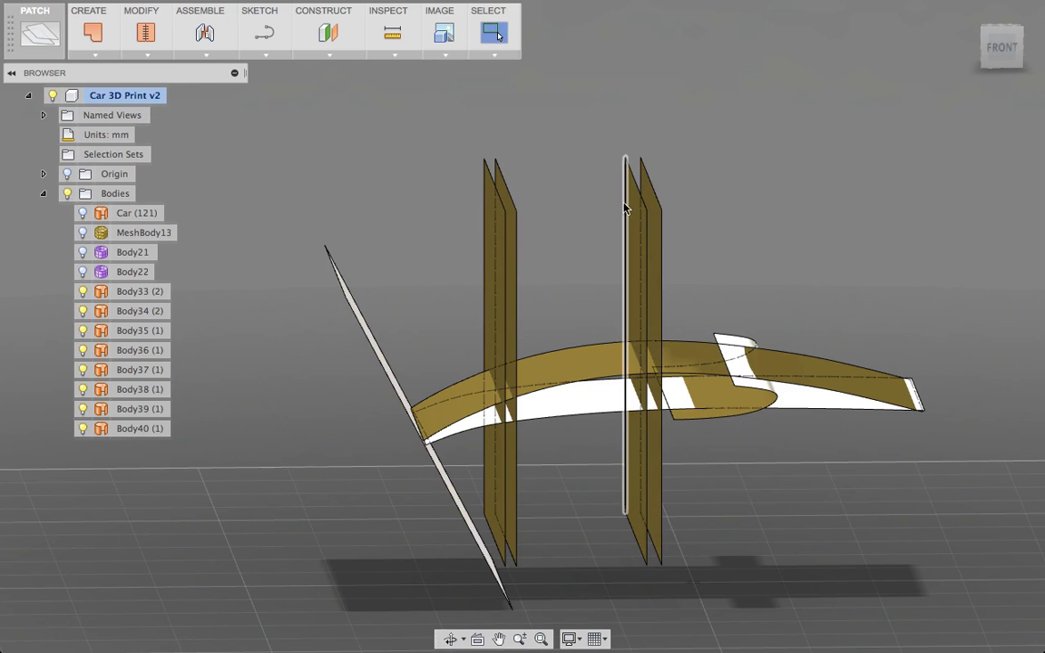
Loft a new surface body between the upper edges of vertical surfaces Body37 and Body38, with chaining turned off.
shift+middle_drag(624, 209, 500, 168)
click(96, 55)
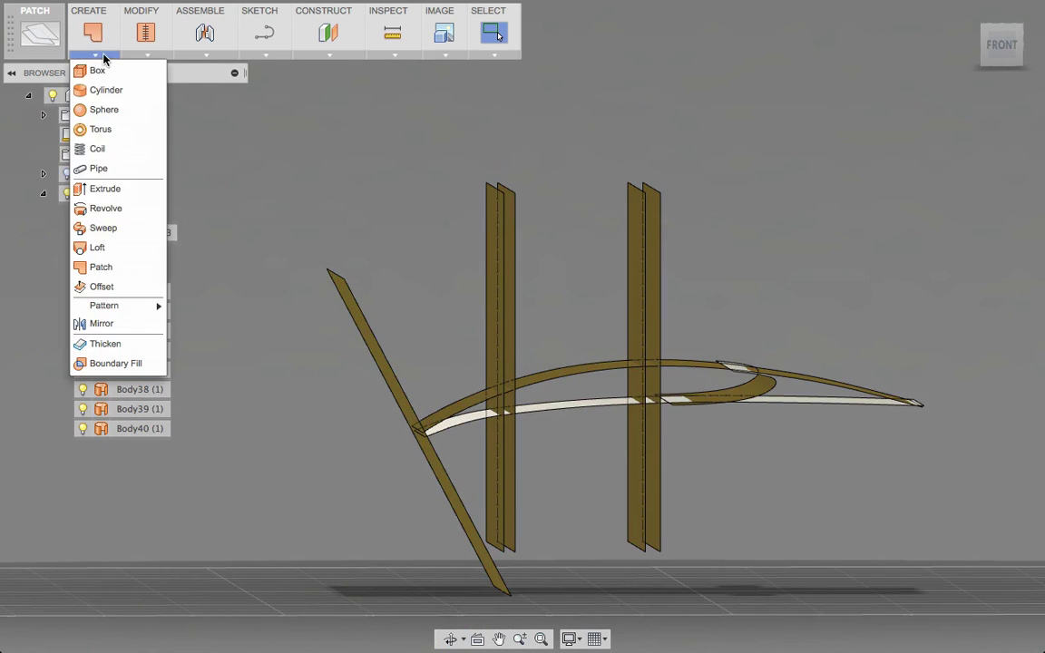
click(122, 247)
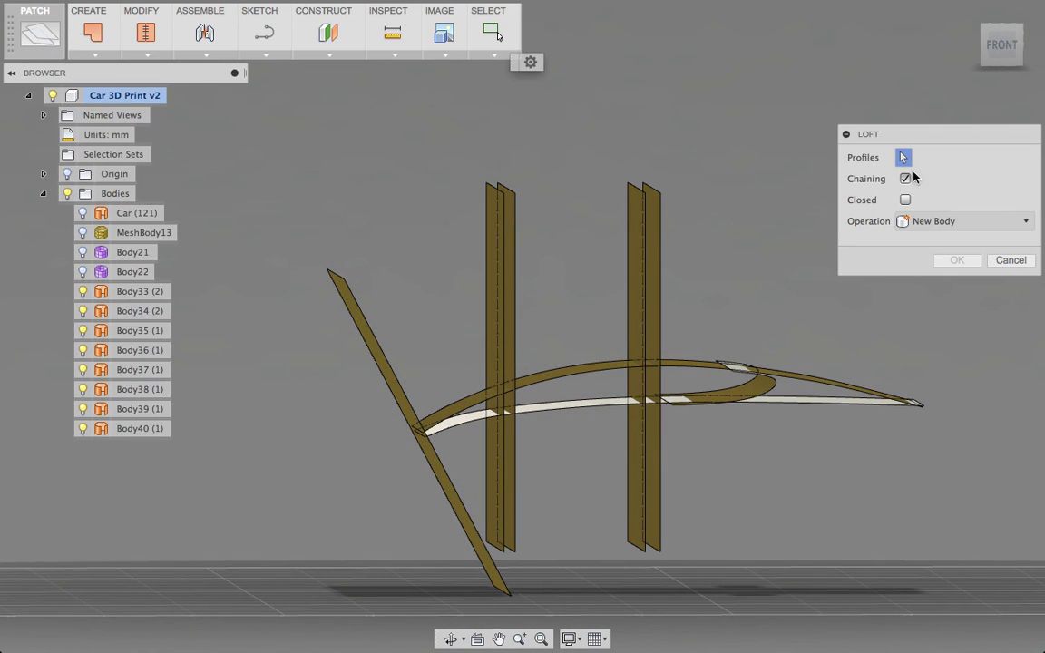
shift+middle_drag(603, 145, 508, 171)
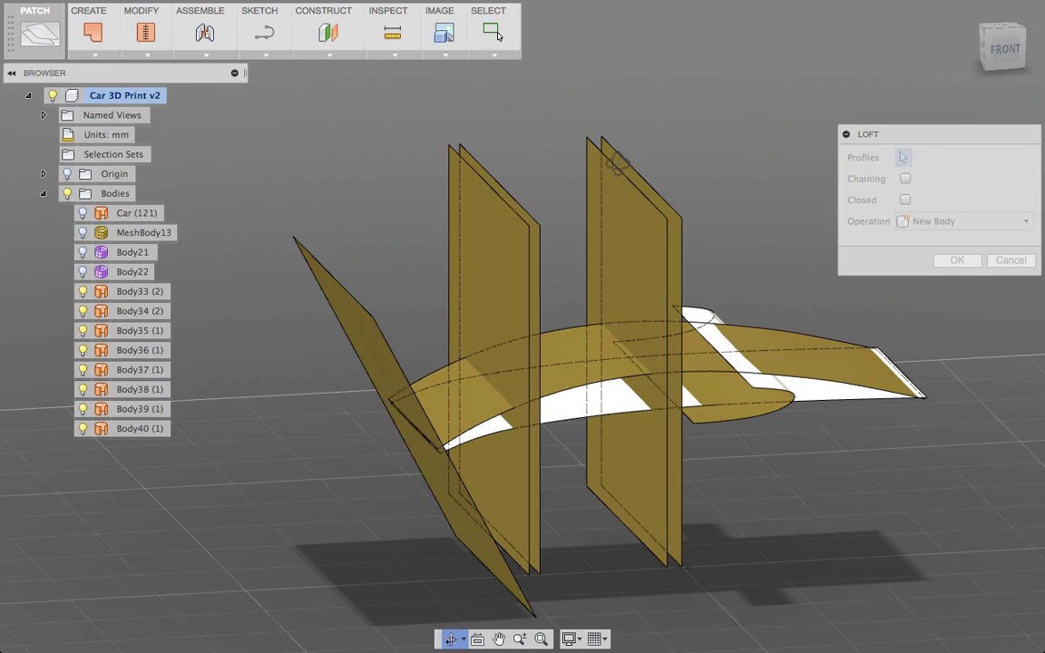
click(498, 161)
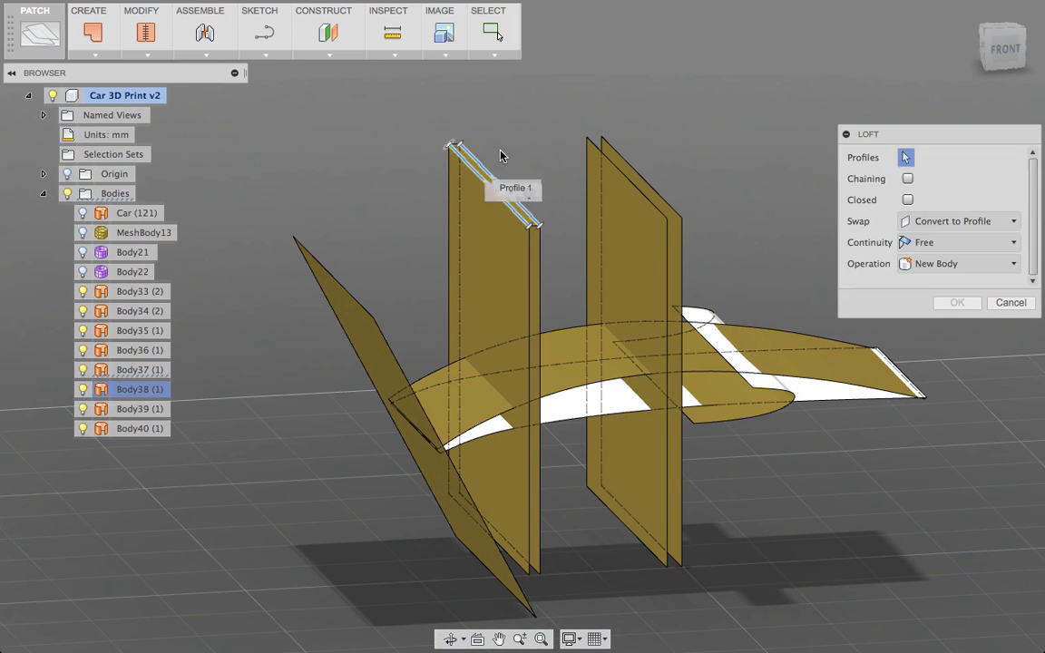
key(Return)
Loft a new surface body between the upper edges of vertical surfaces Body35 and Body39, with chaining turned off.
click(134, 52)
click(94, 54)
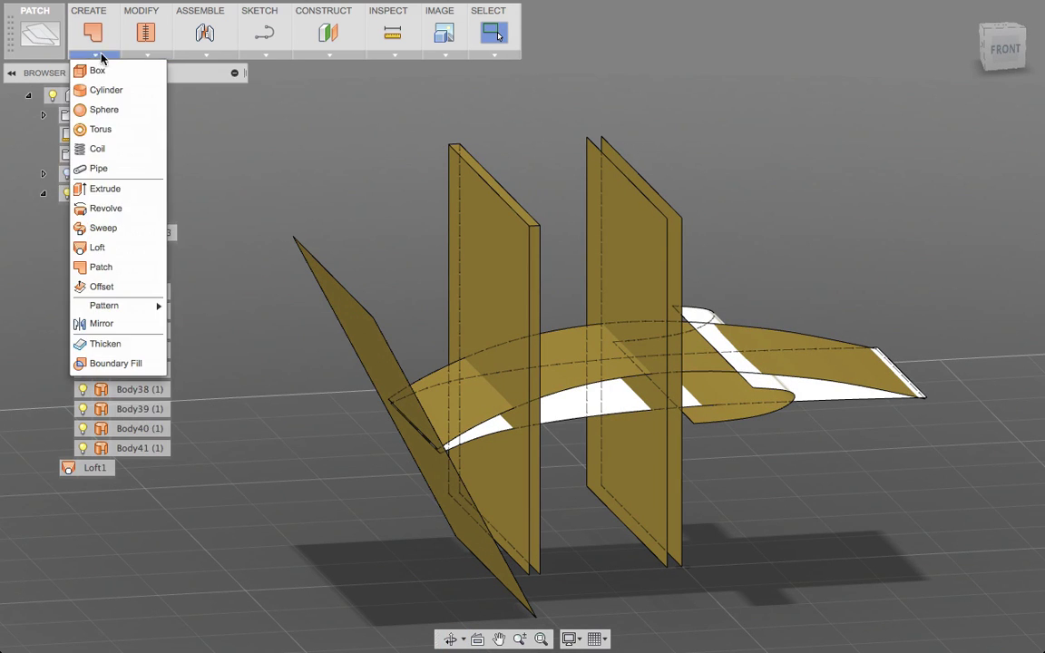
click(98, 248)
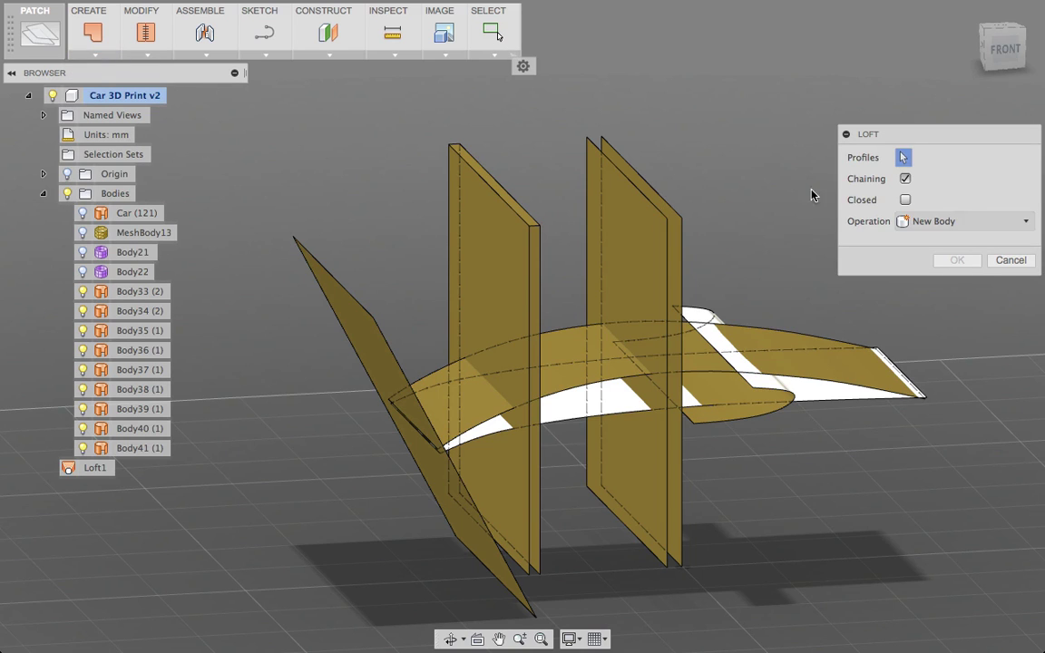
click(635, 173)
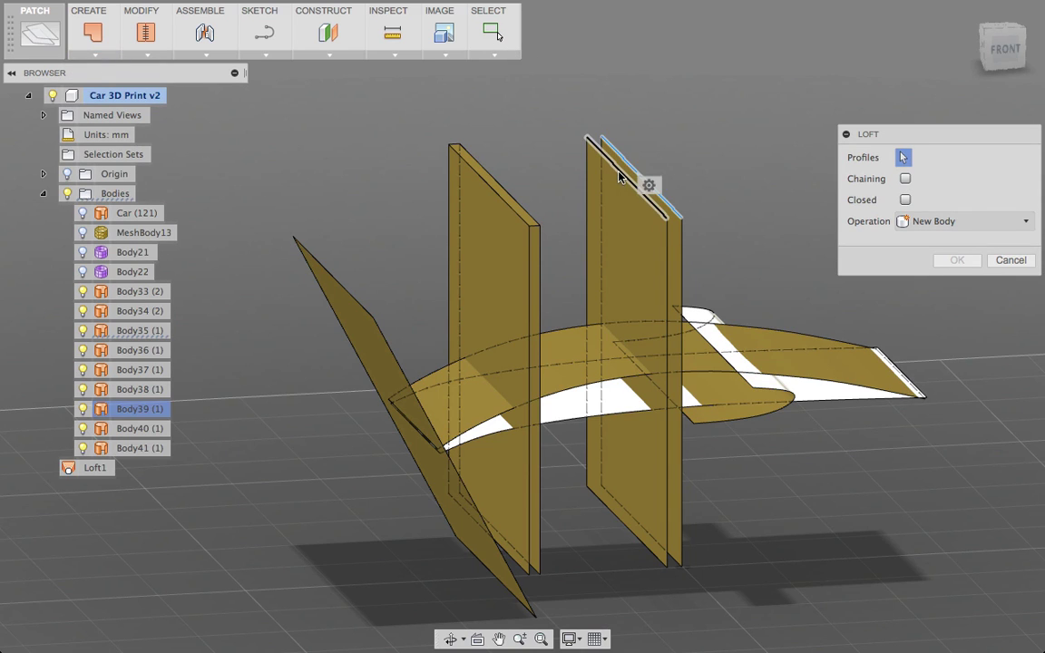
key(Return)
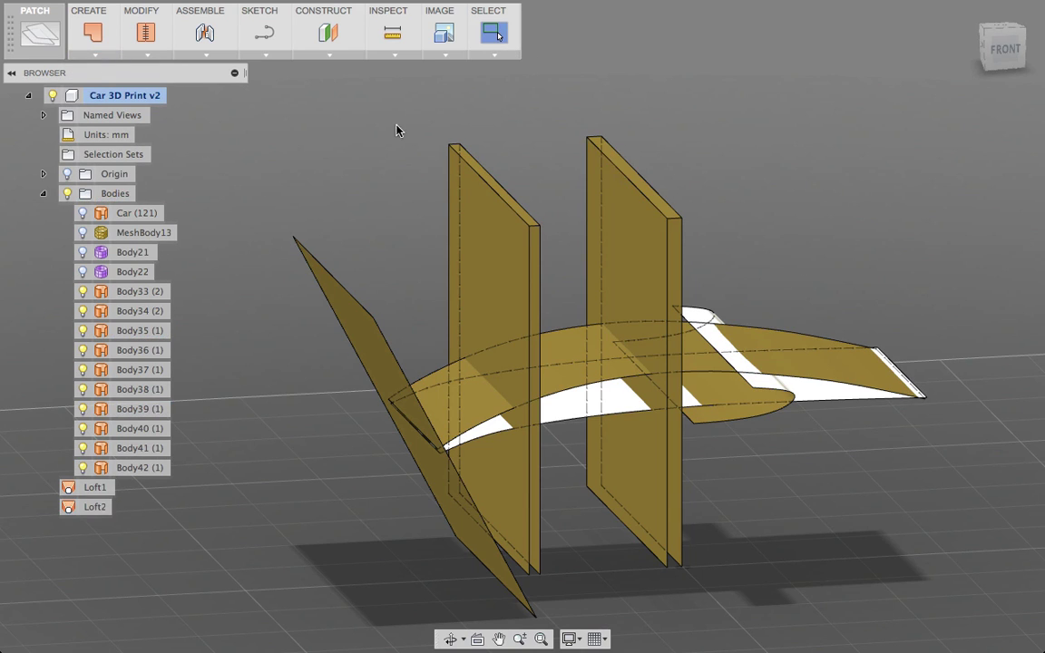
Stitch vertical surfaces Body37 and Body38 with their connecting loft Body41, using a 0.01 mm tolerance.
drag(401, 118, 569, 272)
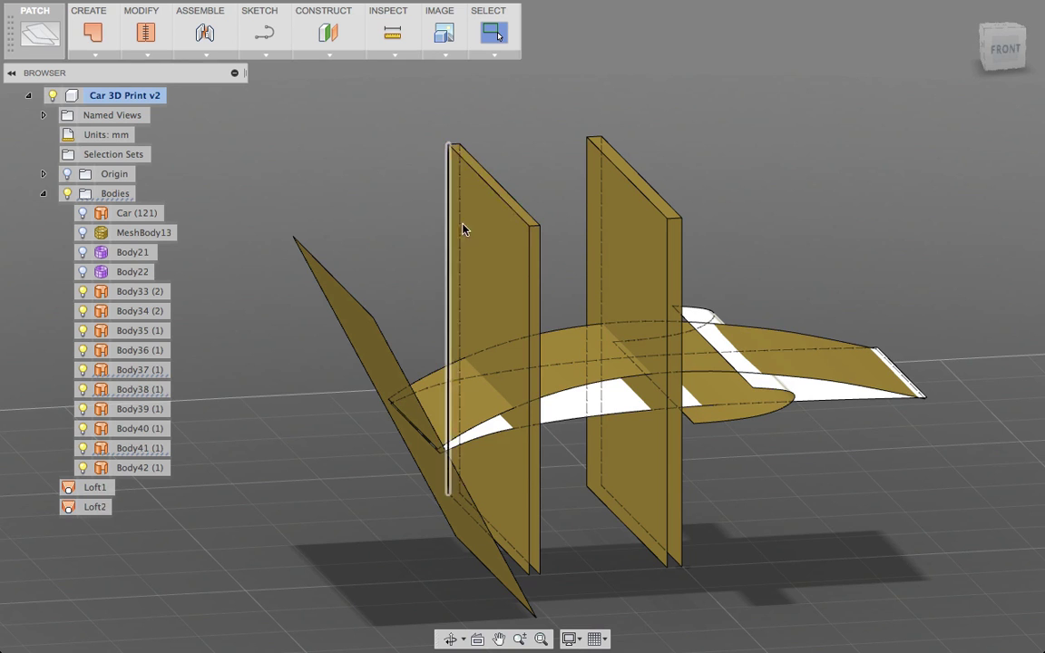
click(507, 228)
shift+middle_drag(555, 203, 519, 214)
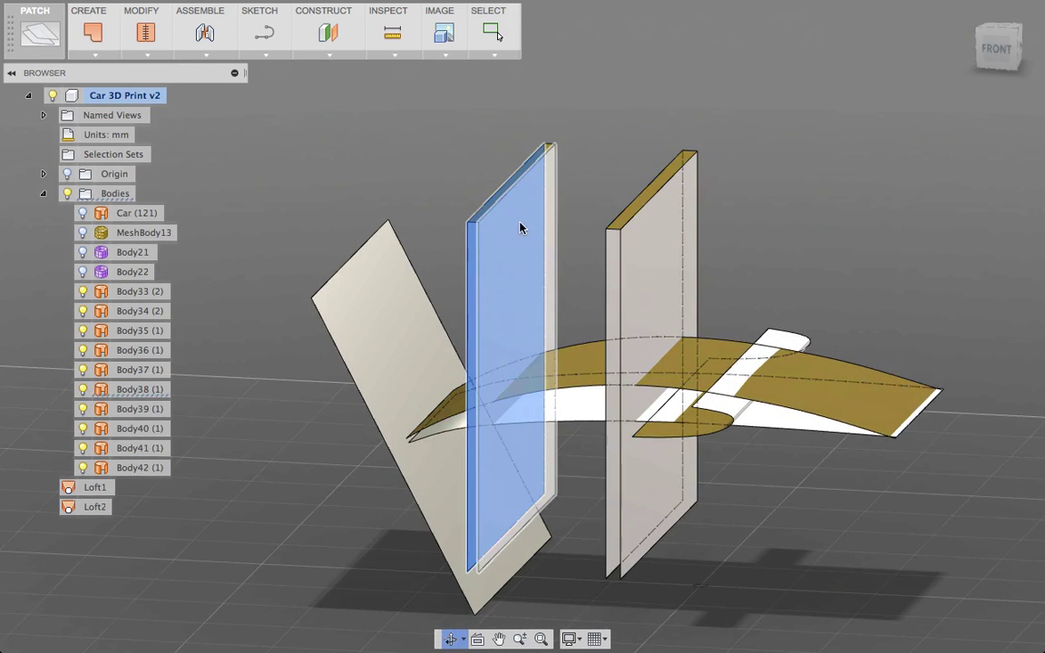
shift+click(539, 212)
shift+middle_drag(548, 155, 581, 173)
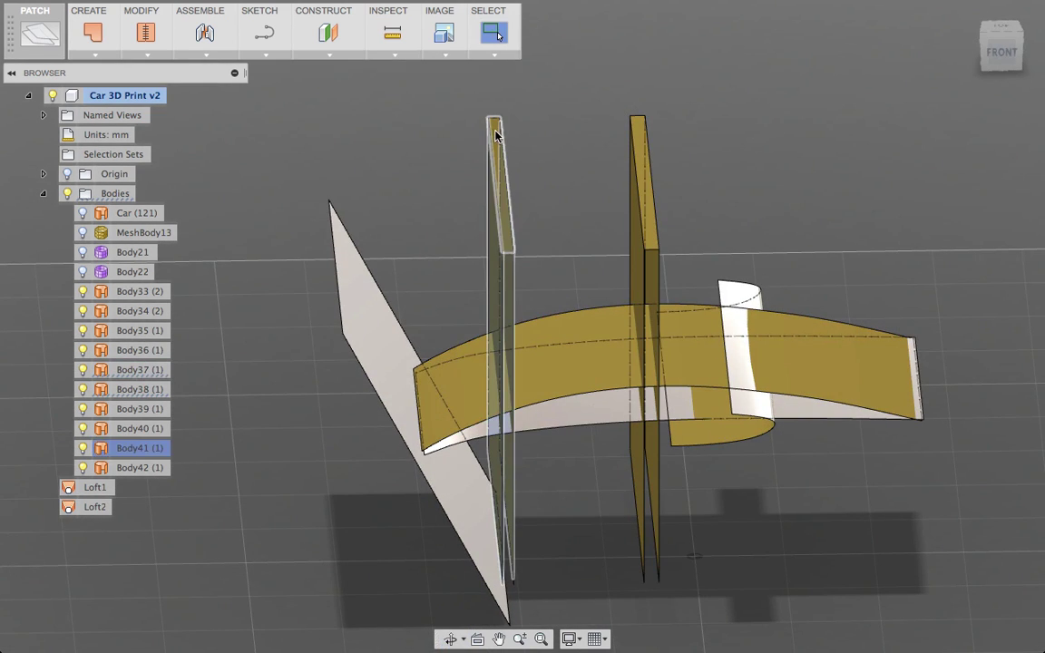
click(145, 32)
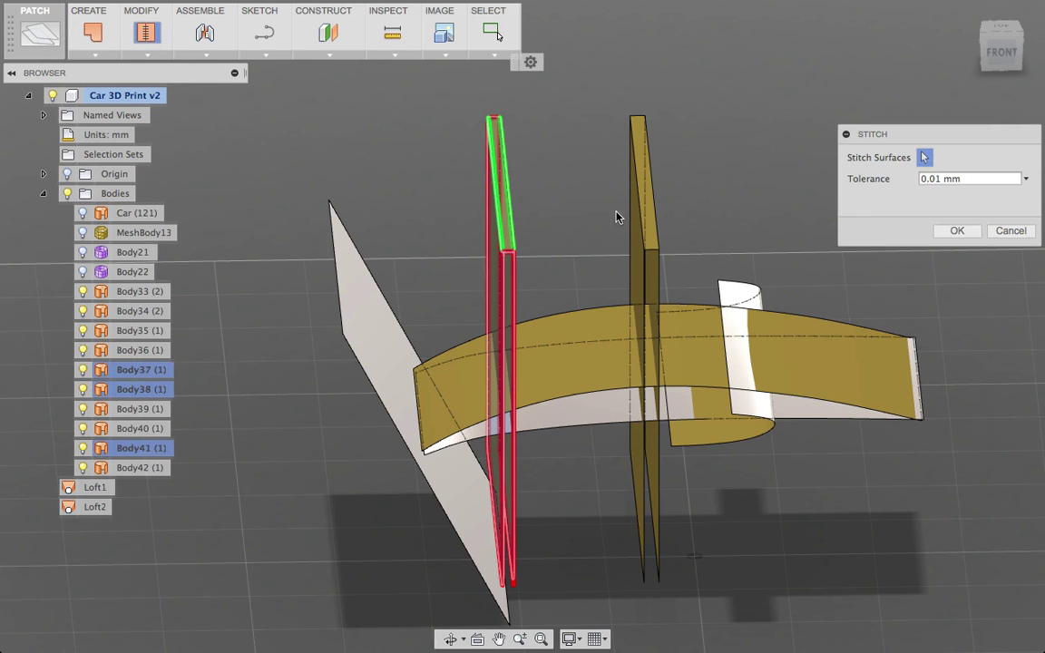
click(956, 231)
Stitch vertical surfaces Body35 and Body39 with their connecting loft Body42 into one surface body.
shift+middle_drag(781, 180, 674, 217)
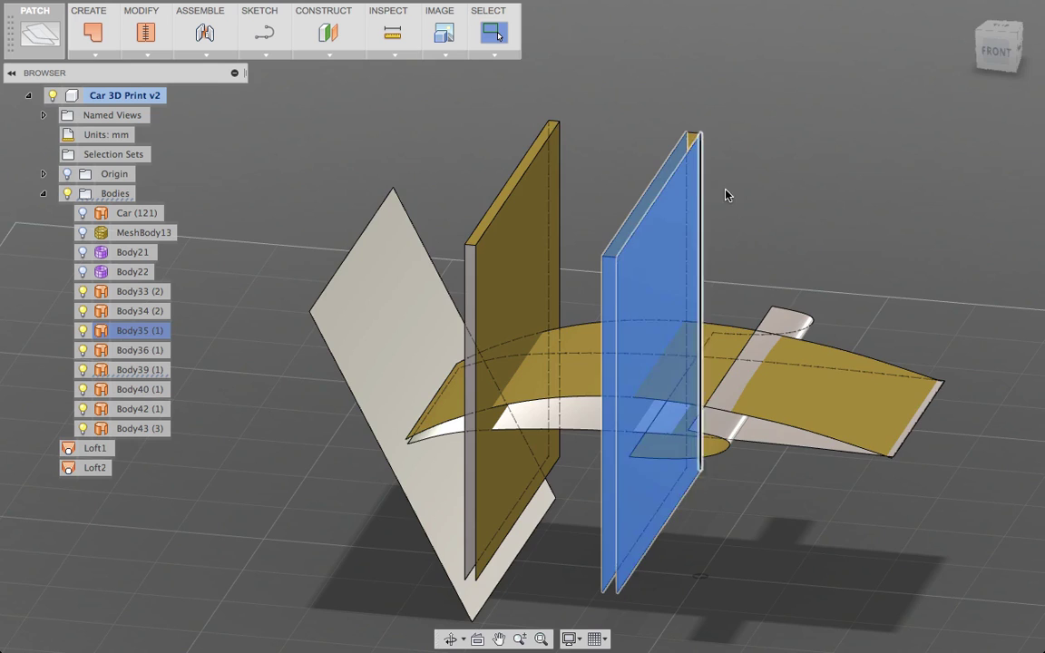
shift+middle_drag(726, 193, 654, 135)
click(652, 134)
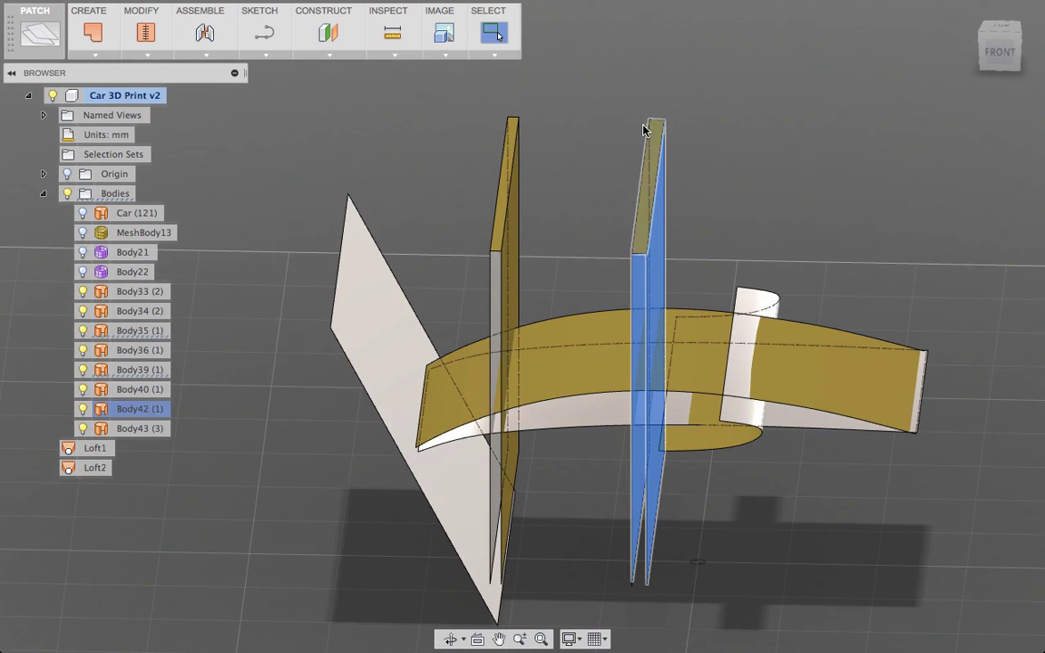
click(145, 33)
click(958, 231)
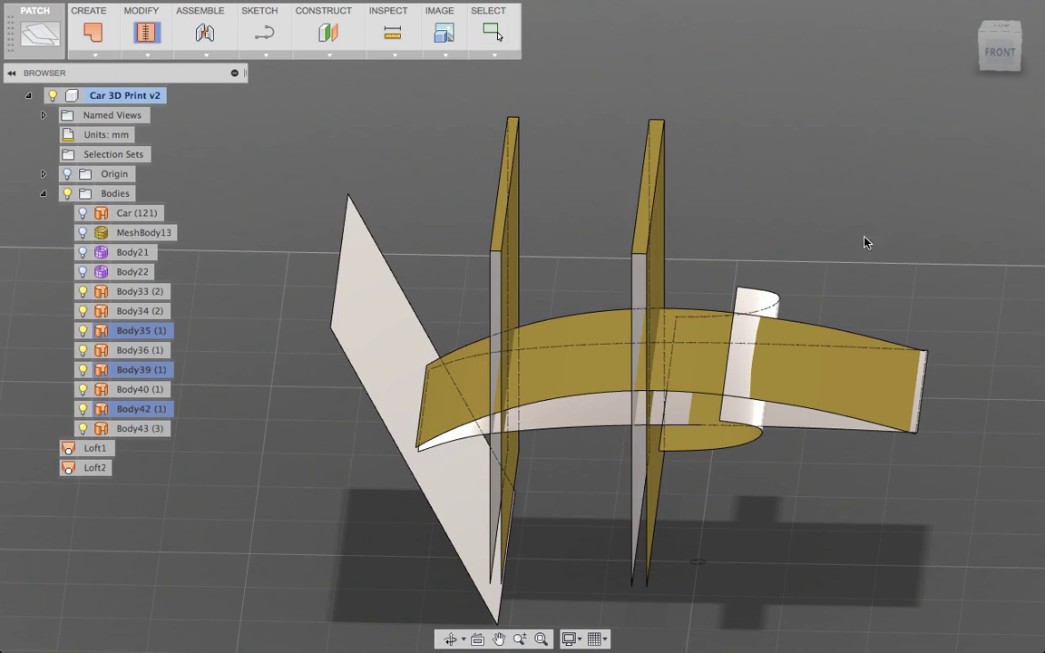
Trim curved surfaces Body33 and Body34 with stitched Body43, removing the strips that lie between its two walls.
shift+middle_drag(862, 240, 754, 163)
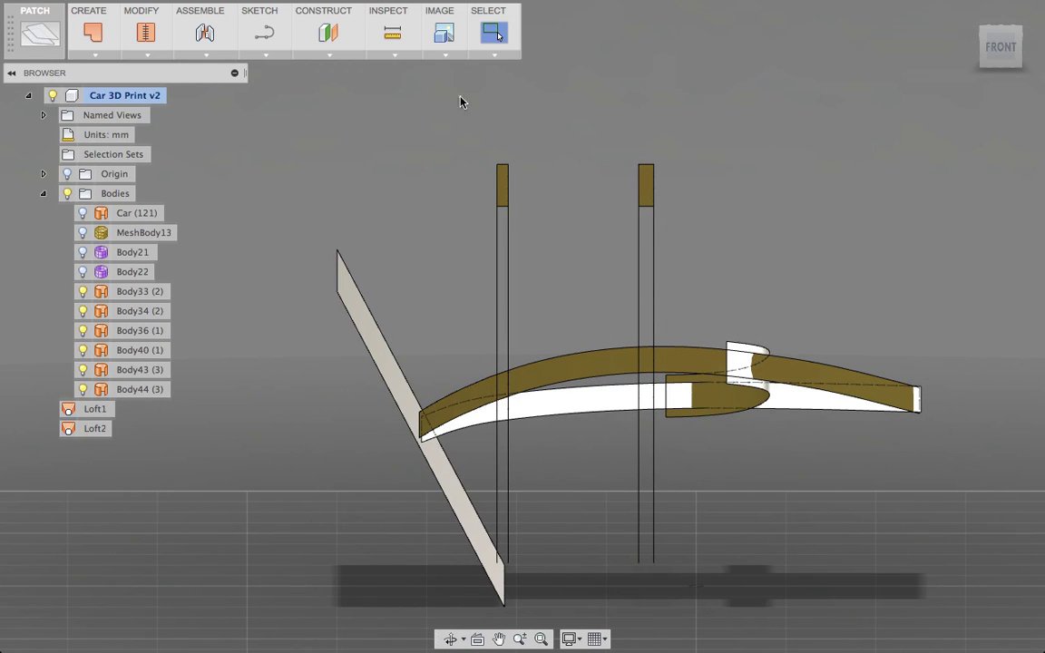
click(156, 53)
click(159, 149)
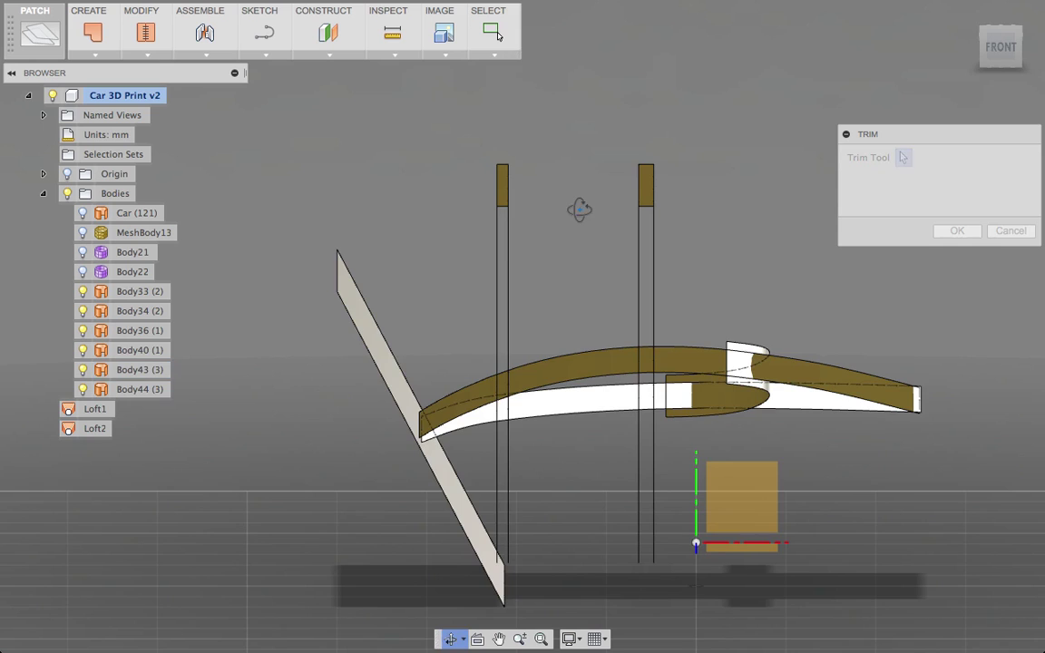
shift+middle_drag(579, 210, 493, 234)
click(492, 233)
shift+middle_drag(738, 158, 721, 147)
scroll(564, 354, down, 1)
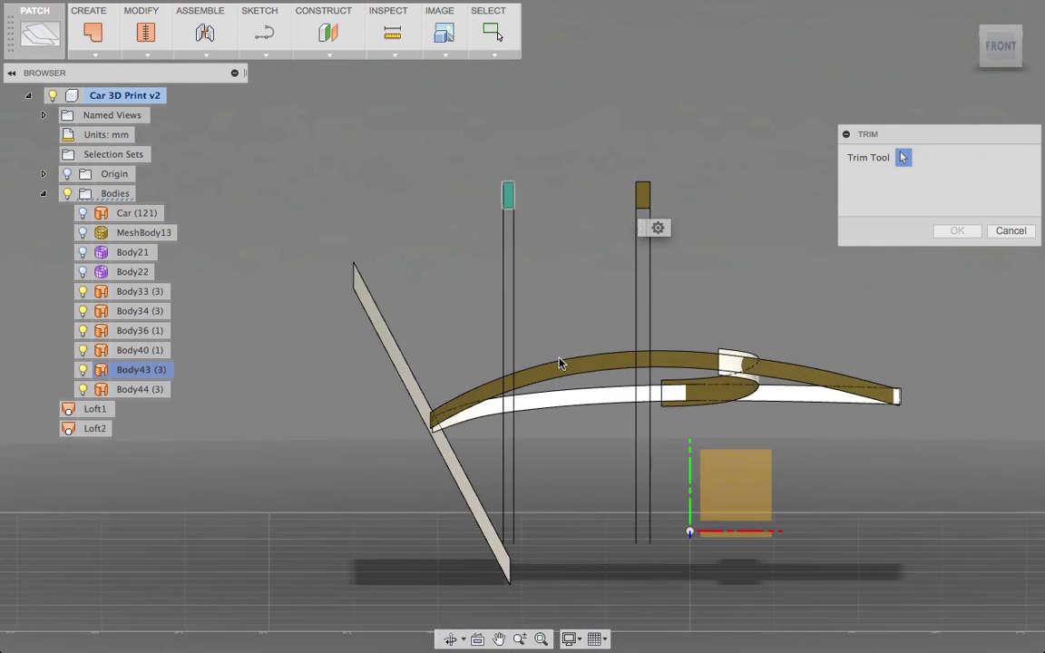
scroll(559, 364, up, 2)
click(481, 428)
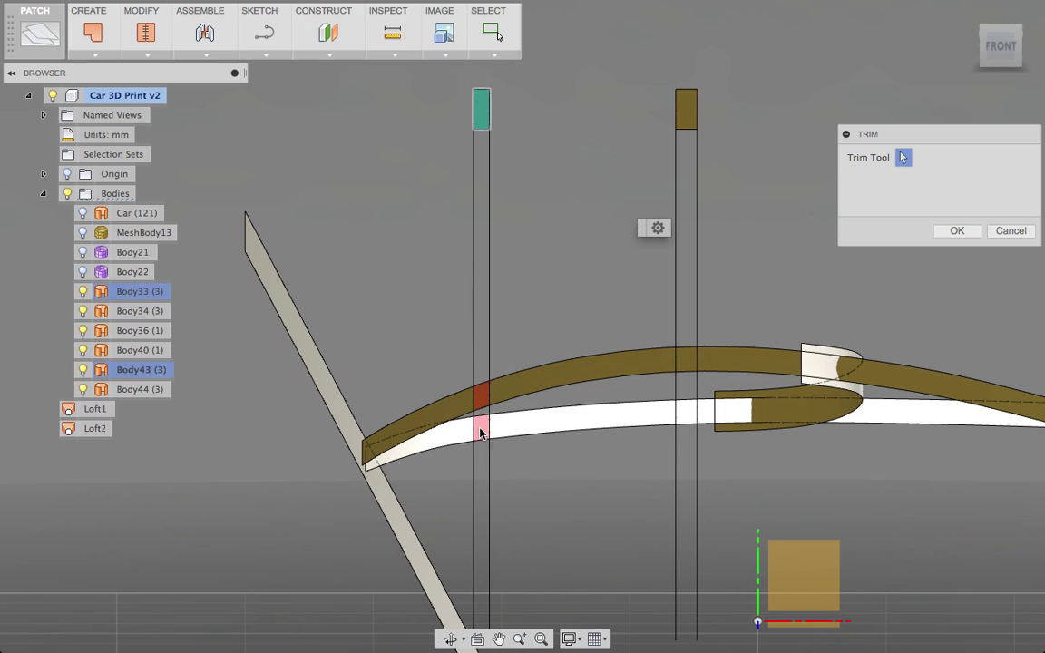
key(Return)
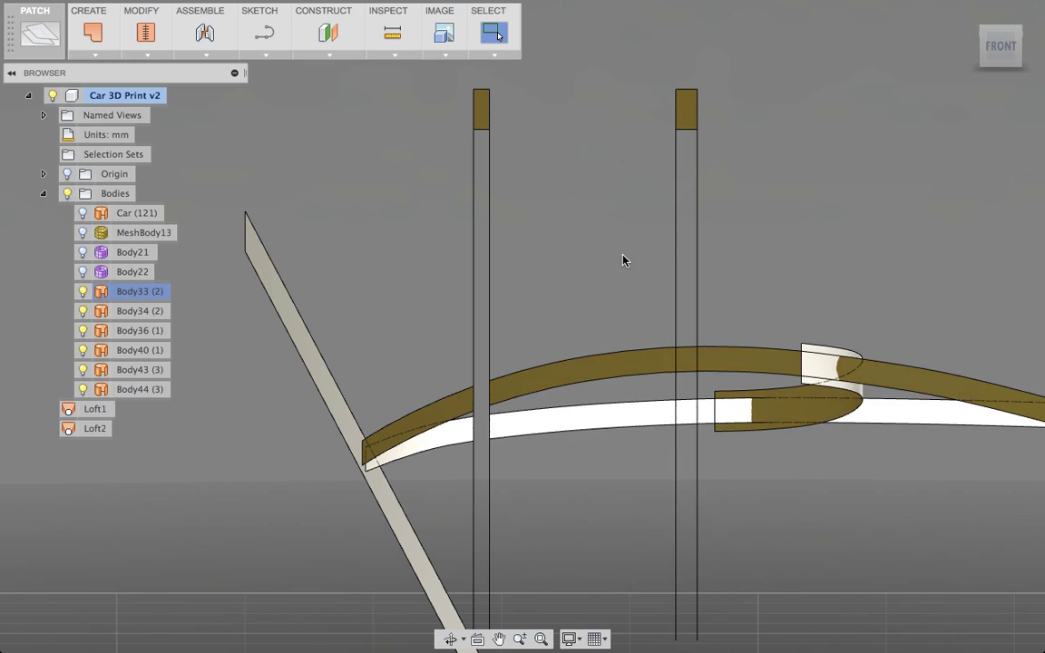
Trim curved surfaces Body33 and Body34 with stitched Body44, removing the strips between its two walls.
right_click(634, 195)
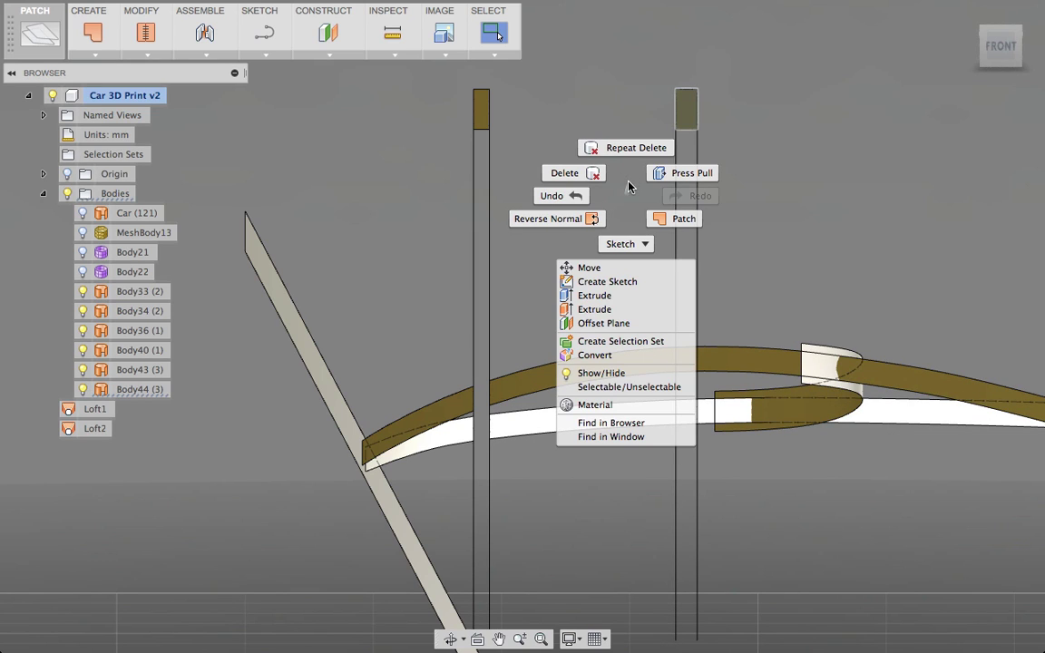
click(577, 173)
click(147, 54)
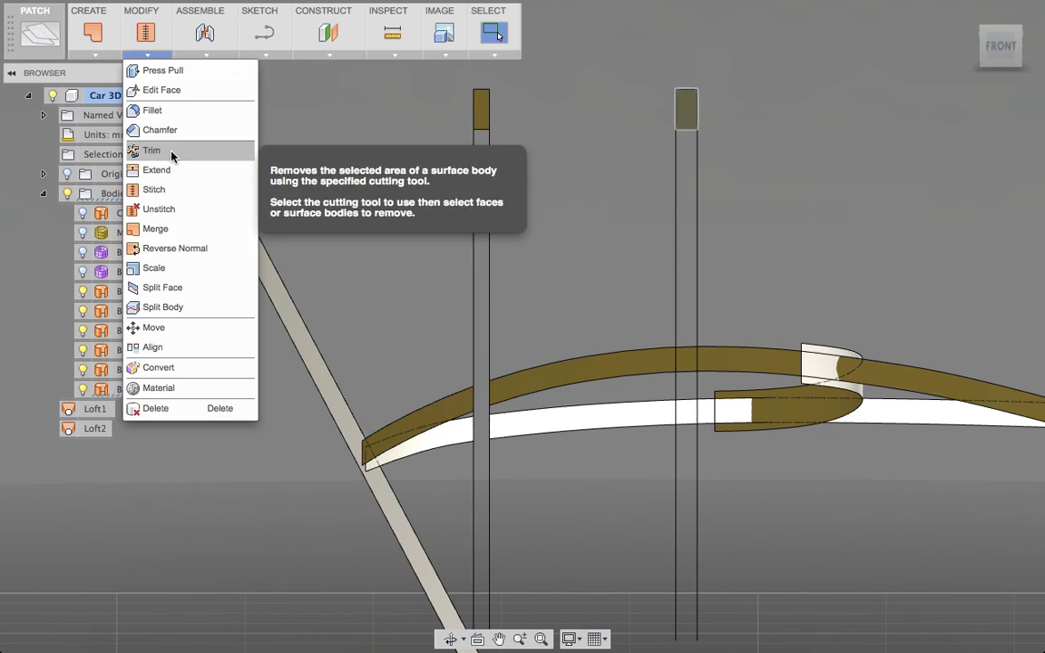
click(150, 149)
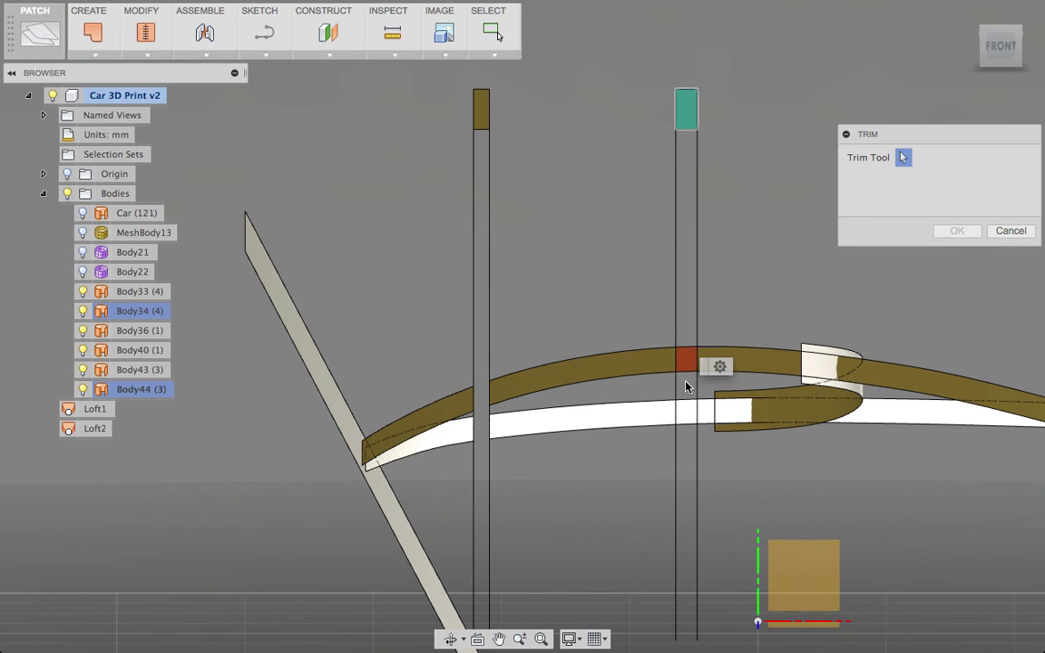
click(688, 411)
click(958, 231)
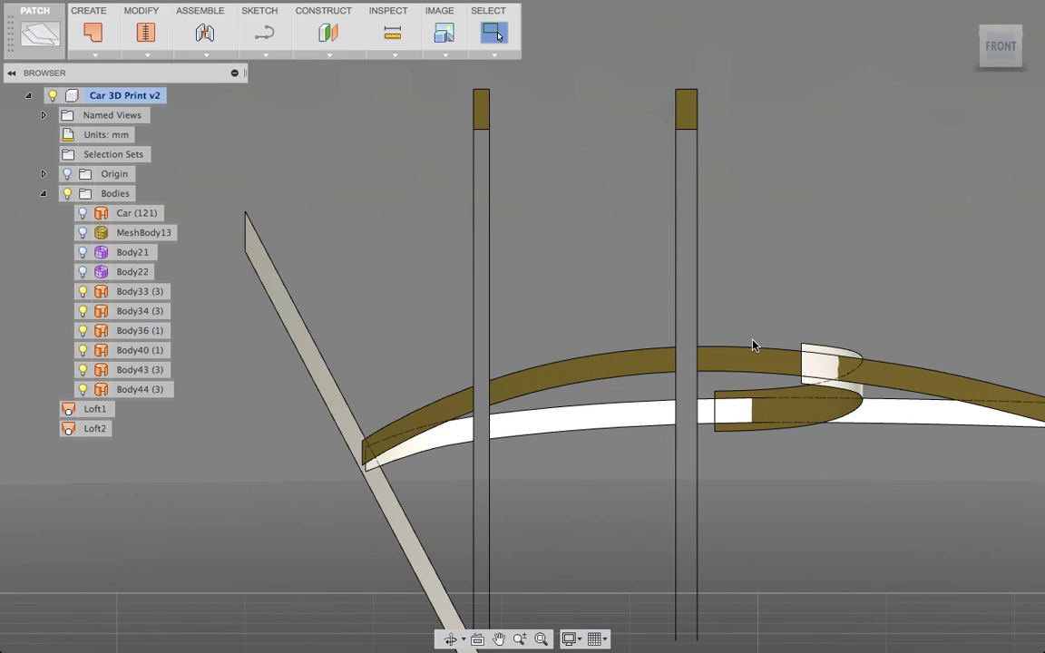
Trim the tail ends of Body33 and Body34 that extend beyond the U-shaped surface Body36.
shift+middle_drag(869, 285, 871, 303)
click(832, 407)
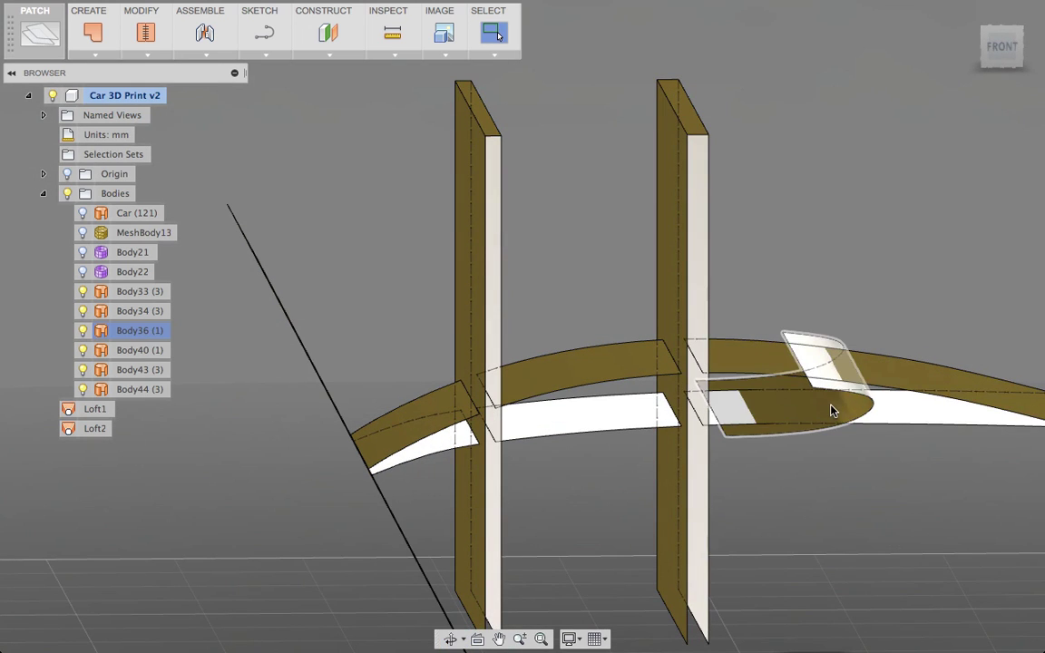
click(145, 36)
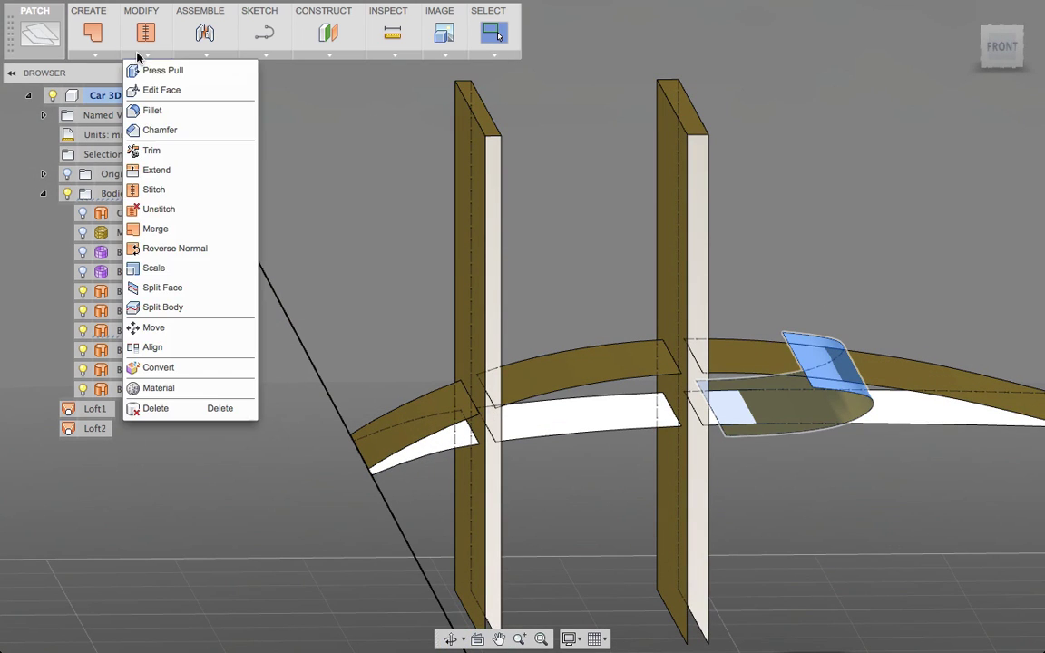
click(152, 149)
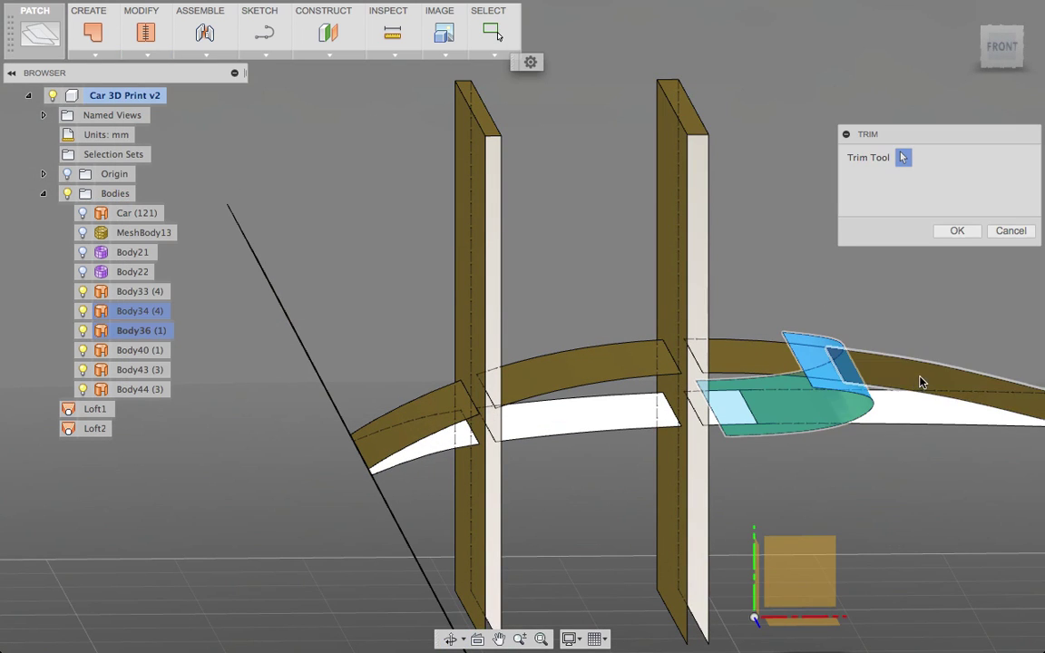
click(957, 230)
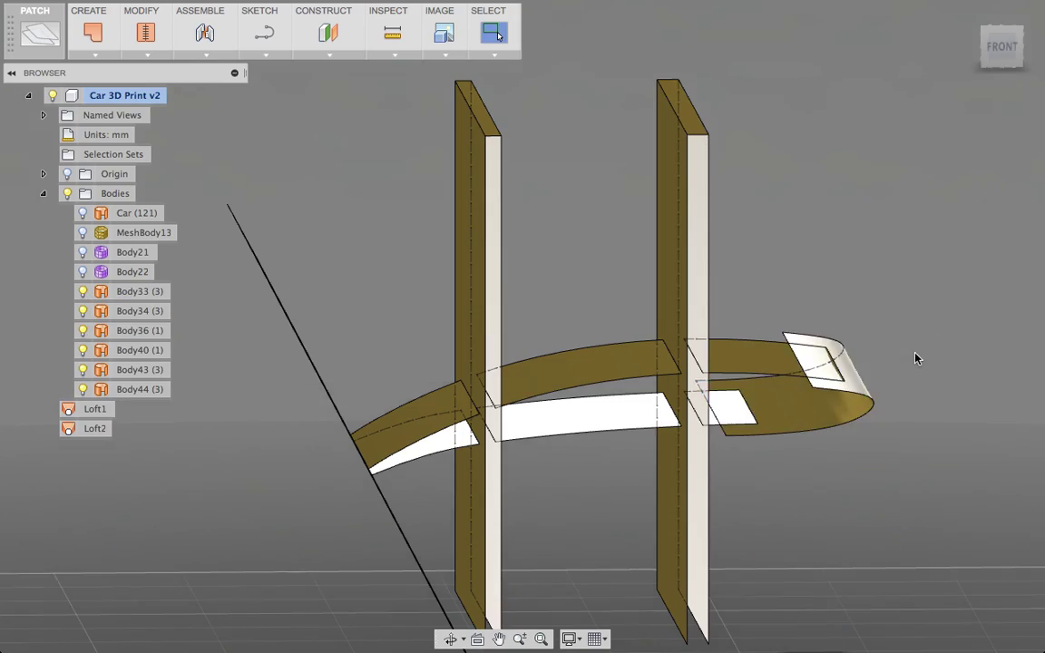
Delete the slanted cutting surface Body40.
mouse_move(914, 356)
shift+middle_down()
mouse_move(906, 339)
mouse_move(880, 365)
mouse_move(926, 355)
mouse_move(910, 338)
mouse_move(878, 397)
mouse_move(931, 380)
mouse_move(666, 385)
mouse_move(894, 355)
mouse_move(927, 377)
mouse_move(903, 345)
shift+middle_up()
key(Escape)
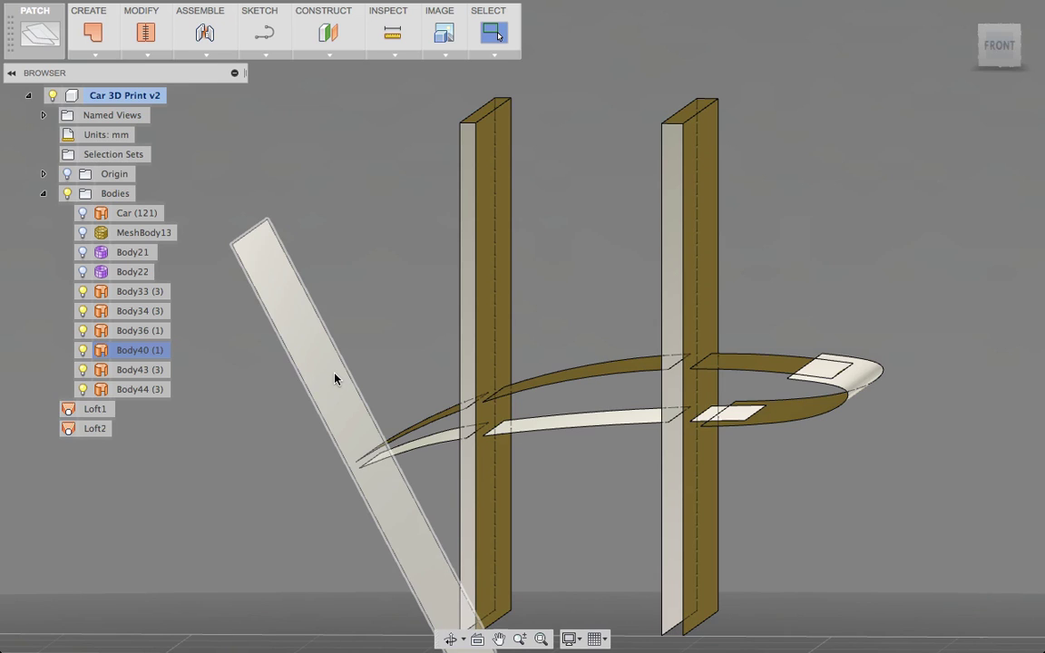
click(335, 379)
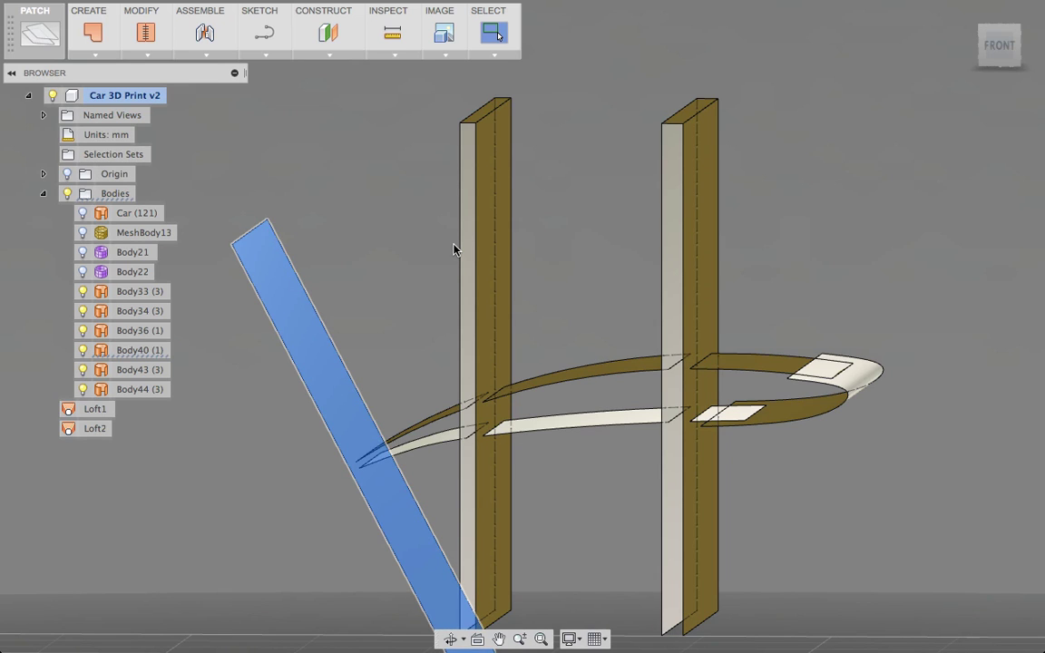
key(Delete)
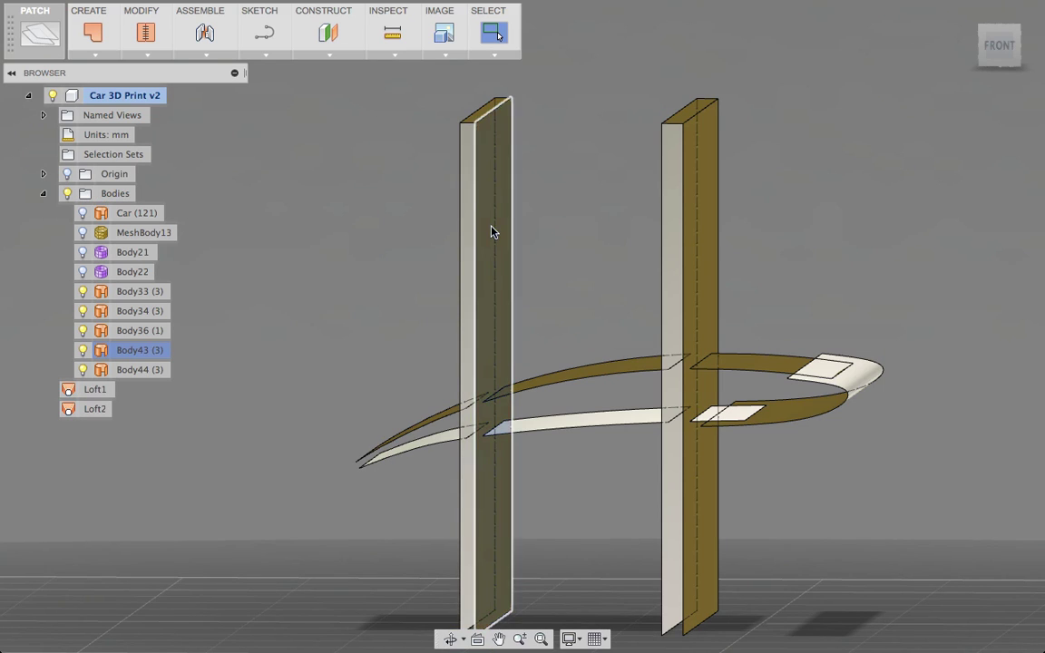
Delete all faces of the two upright stitched cutting bodies, Body43 and Body44.
click(476, 228)
key(Delete)
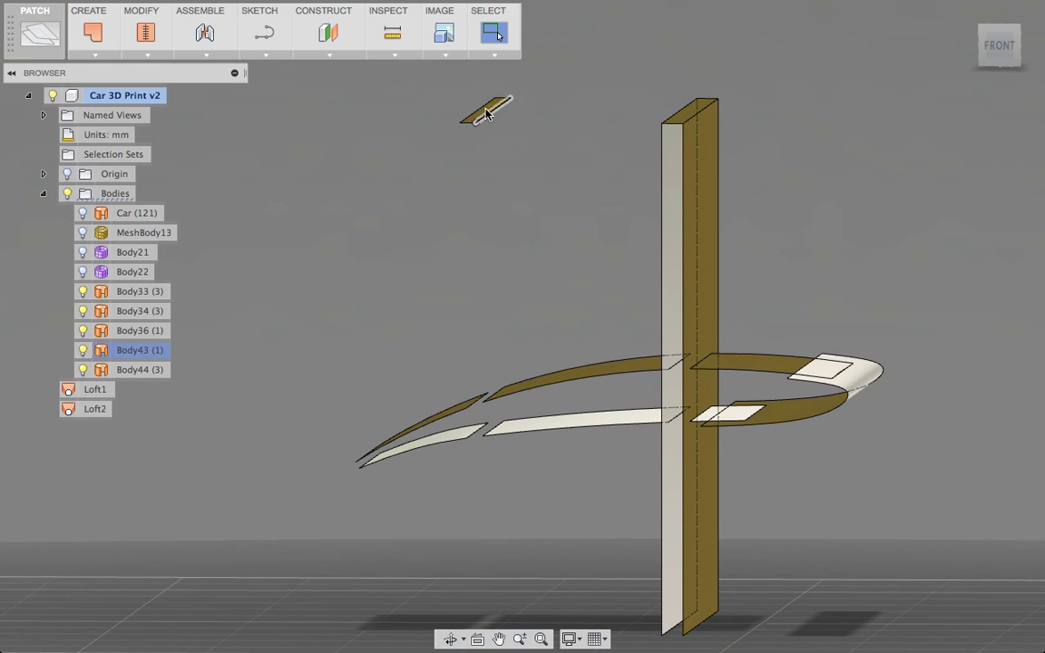
key(Delete)
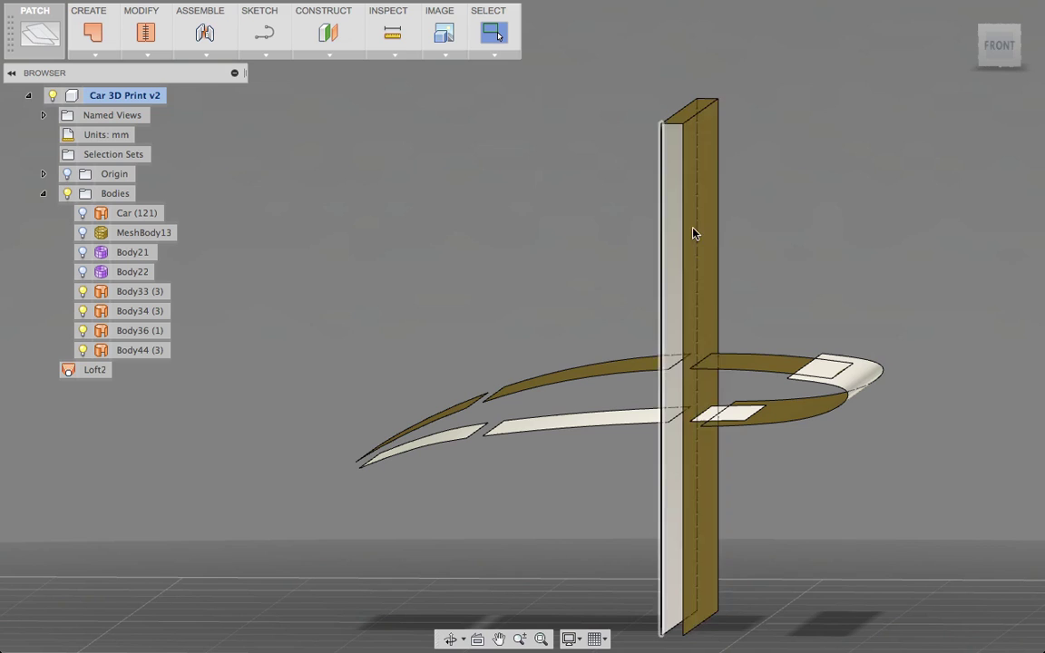
click(692, 213)
key(Delete)
click(684, 207)
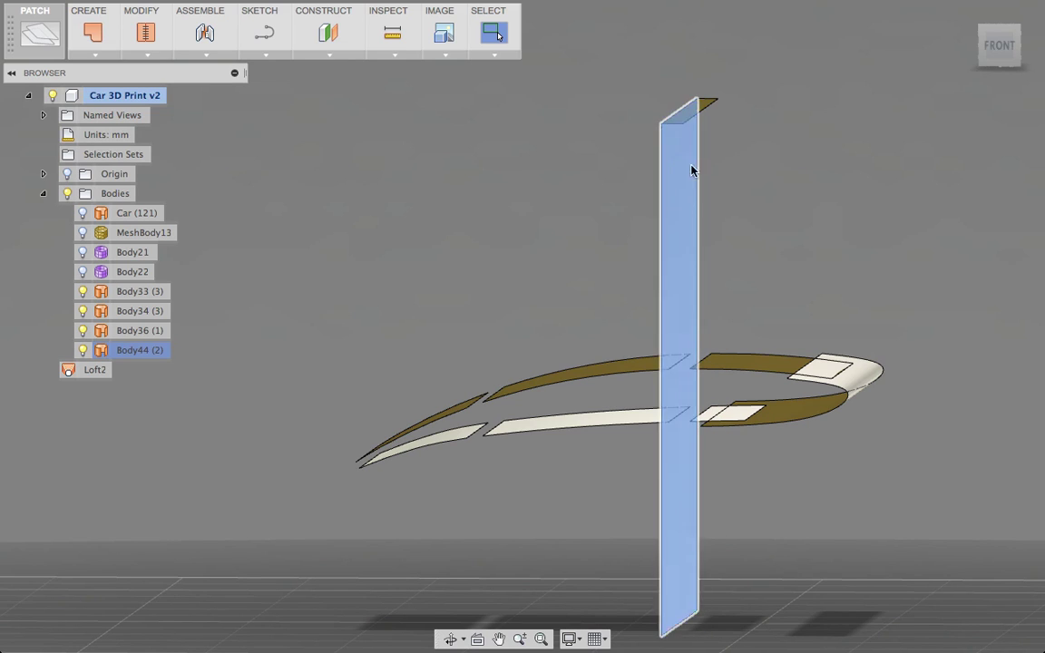
key(Delete)
key(Delete)
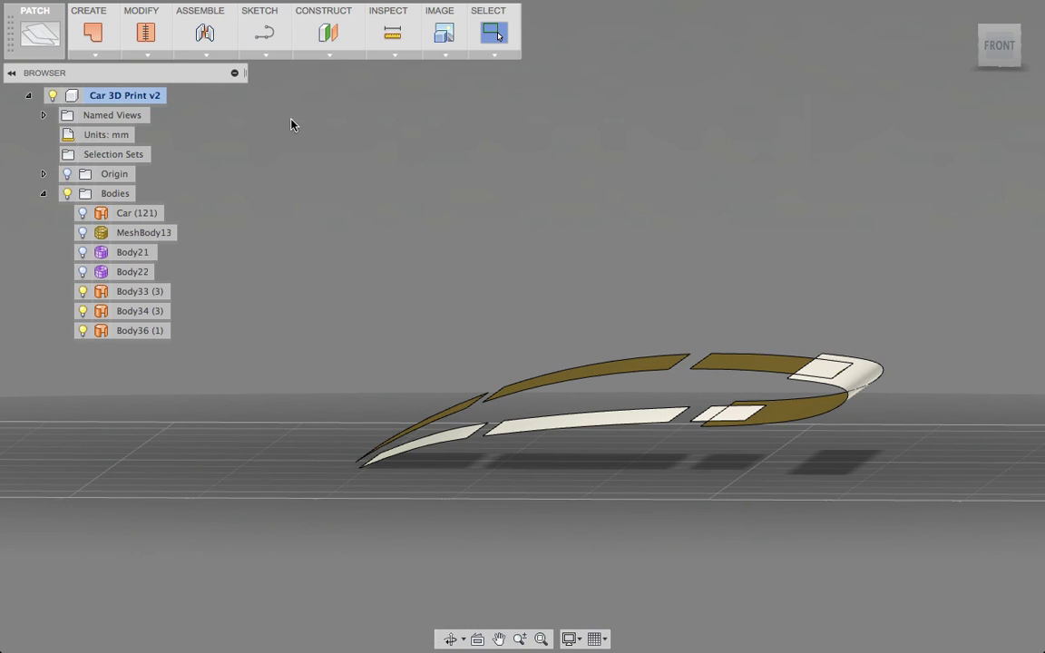
Loft a new surface between the upper and lower edges at the middle segment's front end, with chaining off.
click(98, 54)
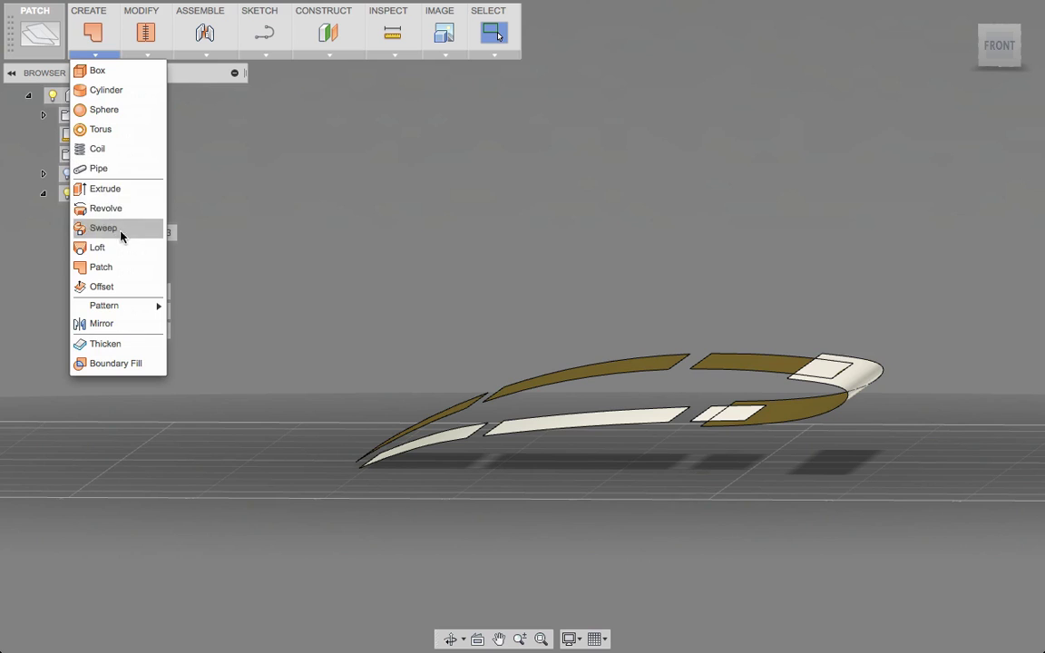
click(94, 245)
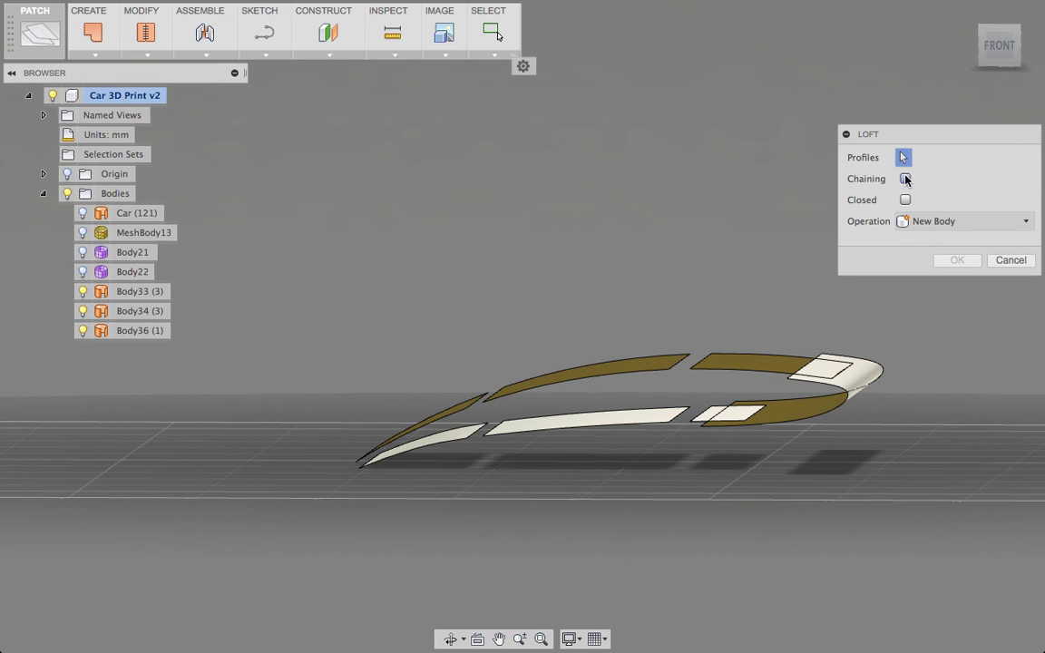
scroll(513, 356, up, 5)
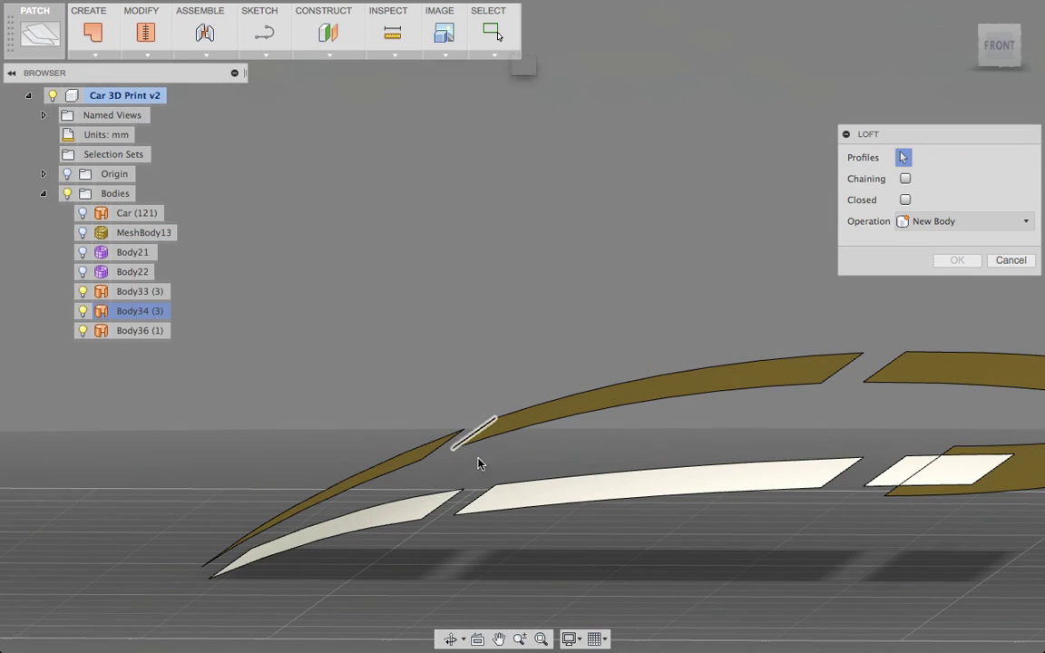
click(474, 500)
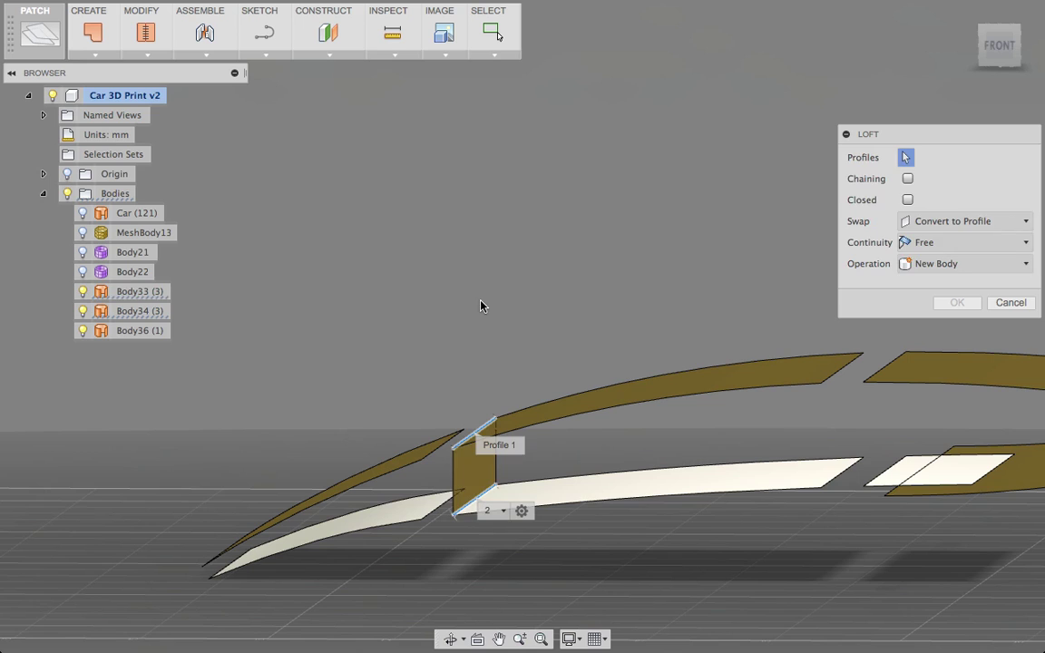
key(Return)
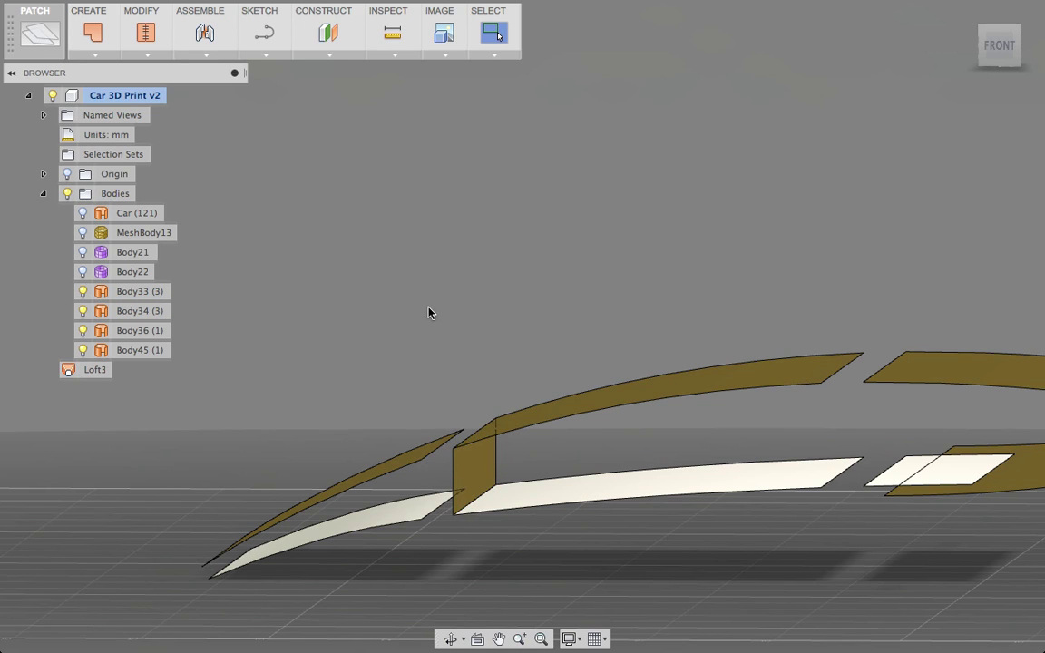
Loft a new surface between the upper and lower edges at the front segment's rear end, with chaining off.
right_click(430, 308)
click(435, 280)
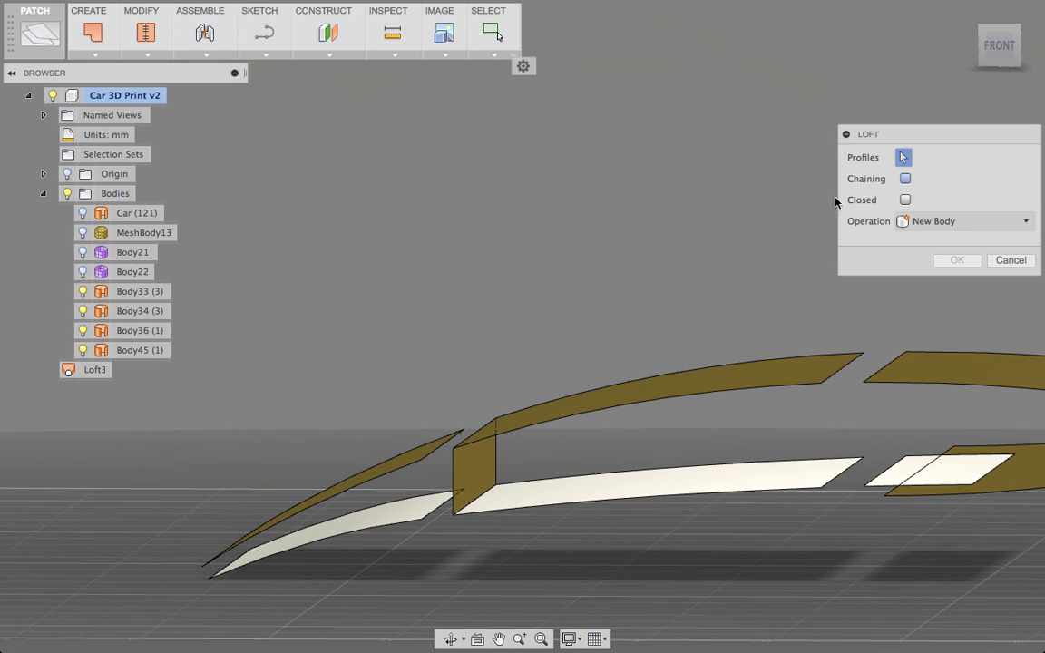
click(441, 504)
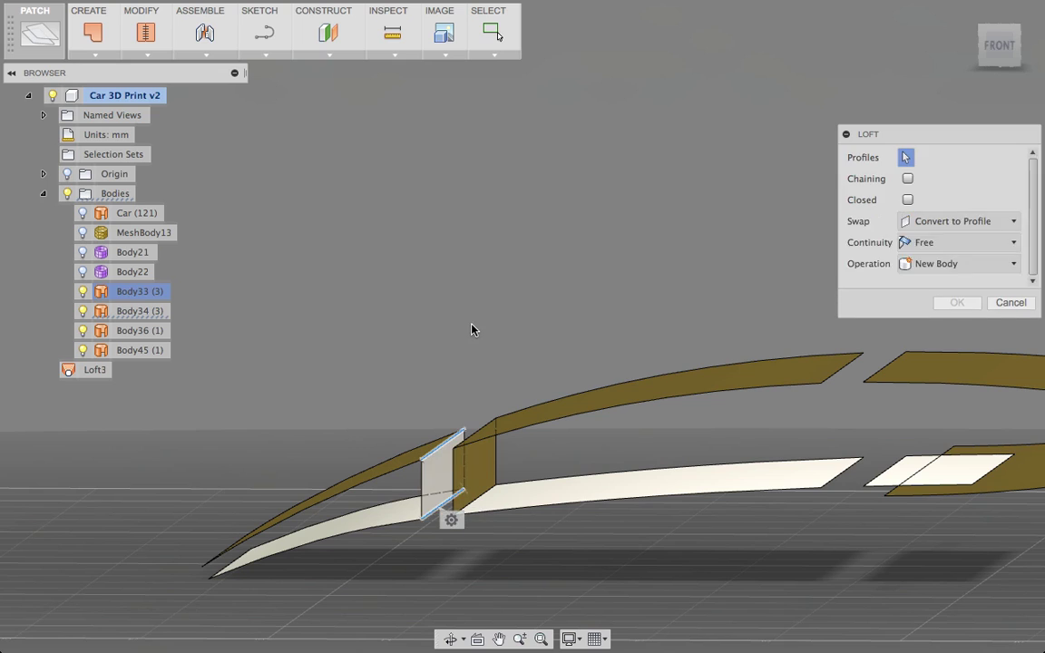
key(Return)
Close the front segment's narrow tip by lofting a new surface between its upper and lower end edges.
right_click(494, 223)
click(497, 168)
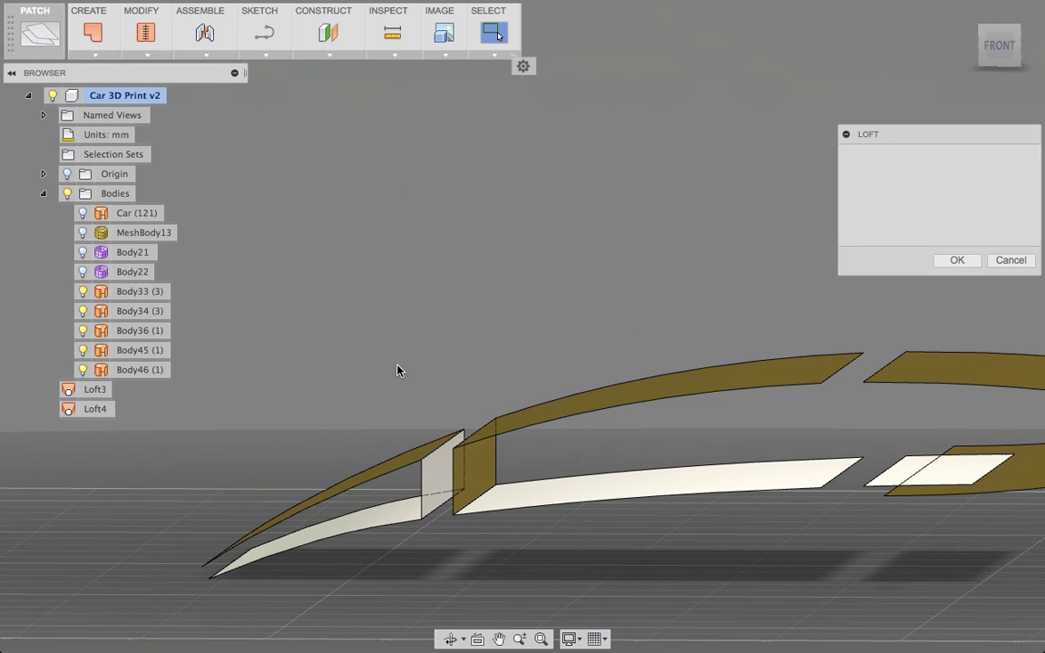
click(226, 561)
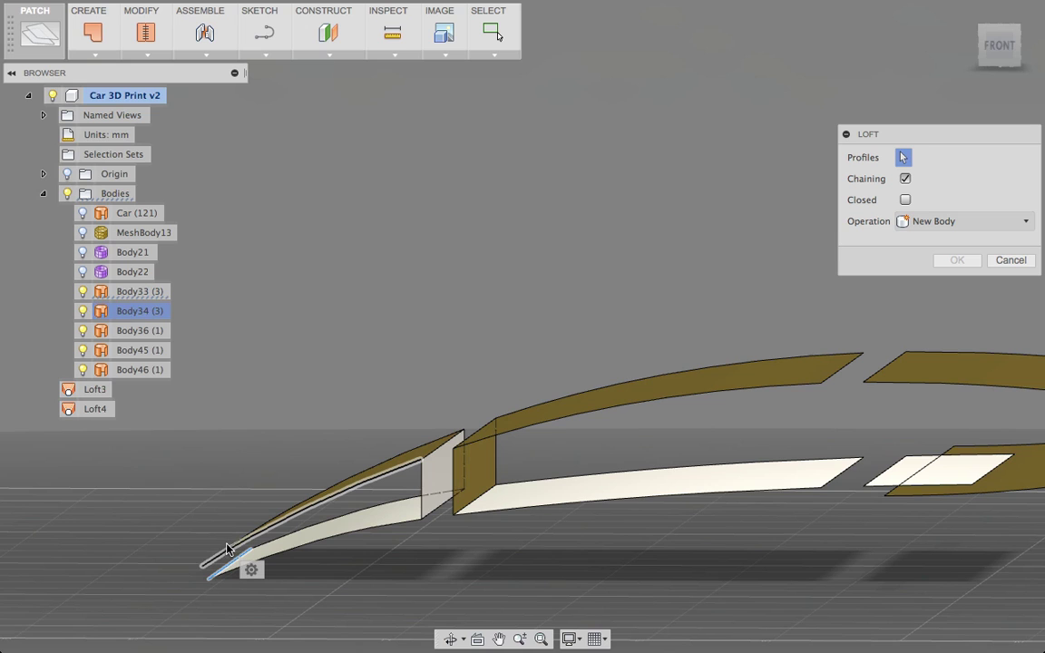
click(233, 549)
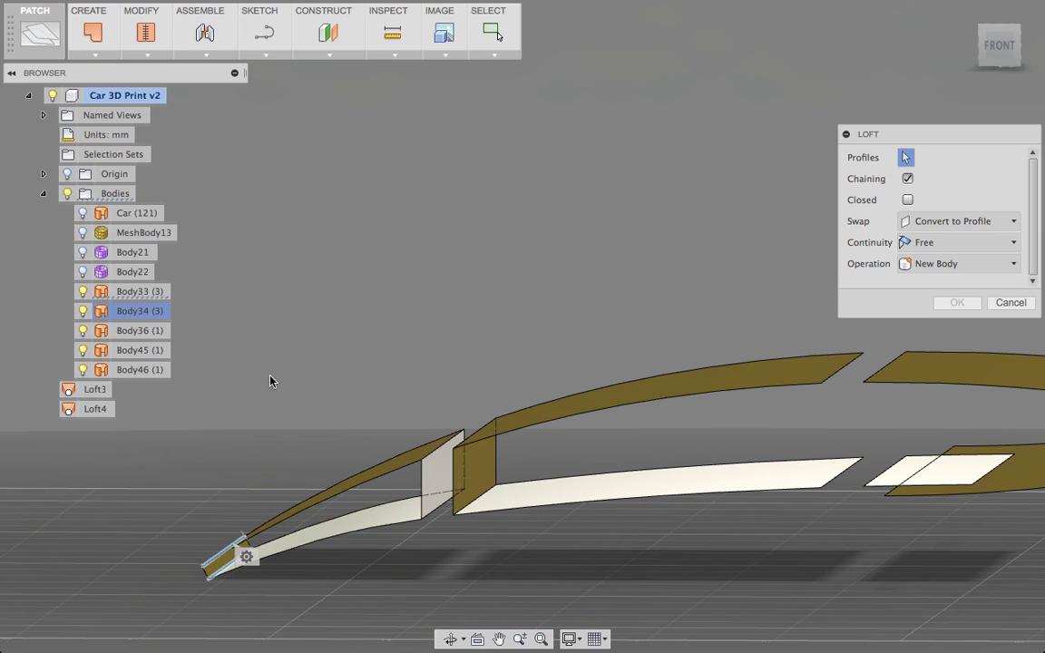
key(Return)
scroll(339, 375, up, 3)
scroll(667, 363, down, 4)
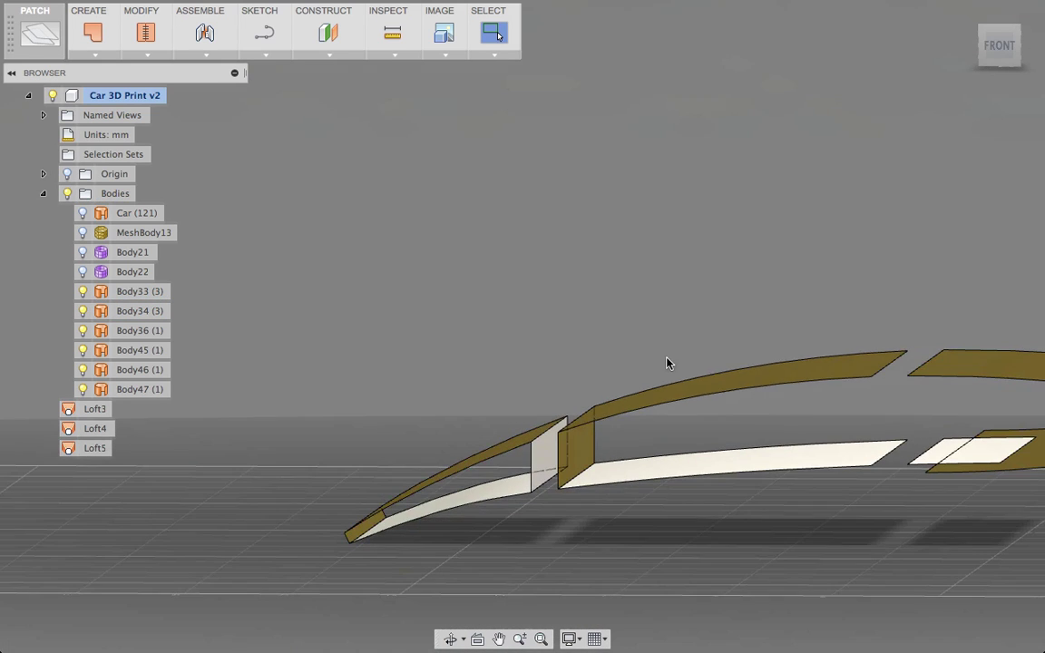
Loft a new surface between the upper and lower edges at the middle segment's rear end.
right_click(743, 247)
click(742, 201)
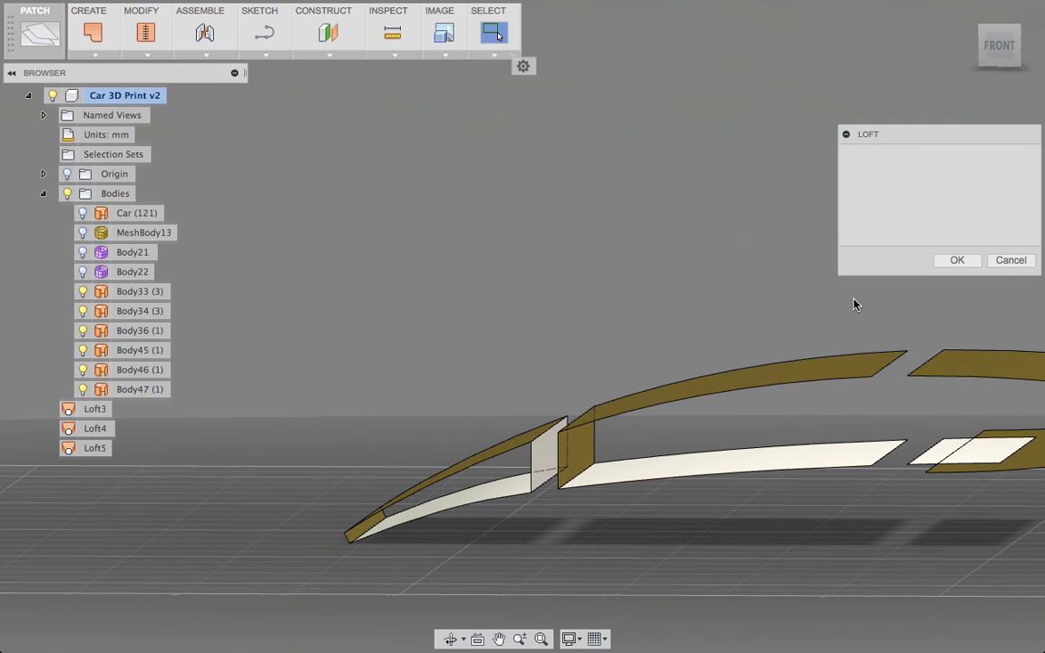
click(896, 452)
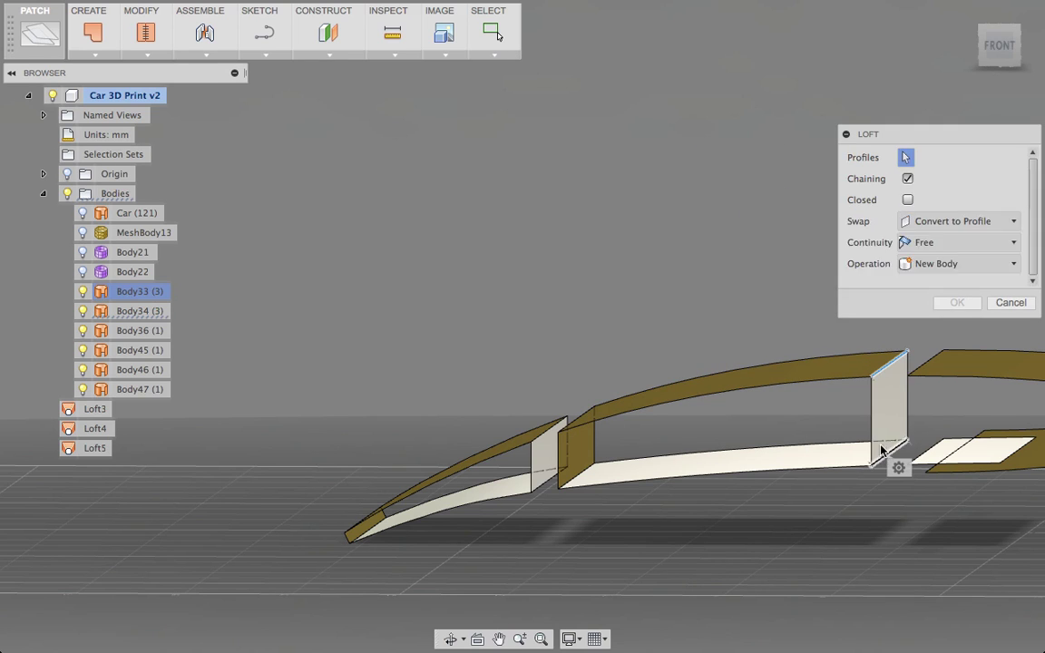
key(Return)
Loft a new surface between the upper and lower edges at the rear segment's front end.
right_click(702, 253)
click(710, 206)
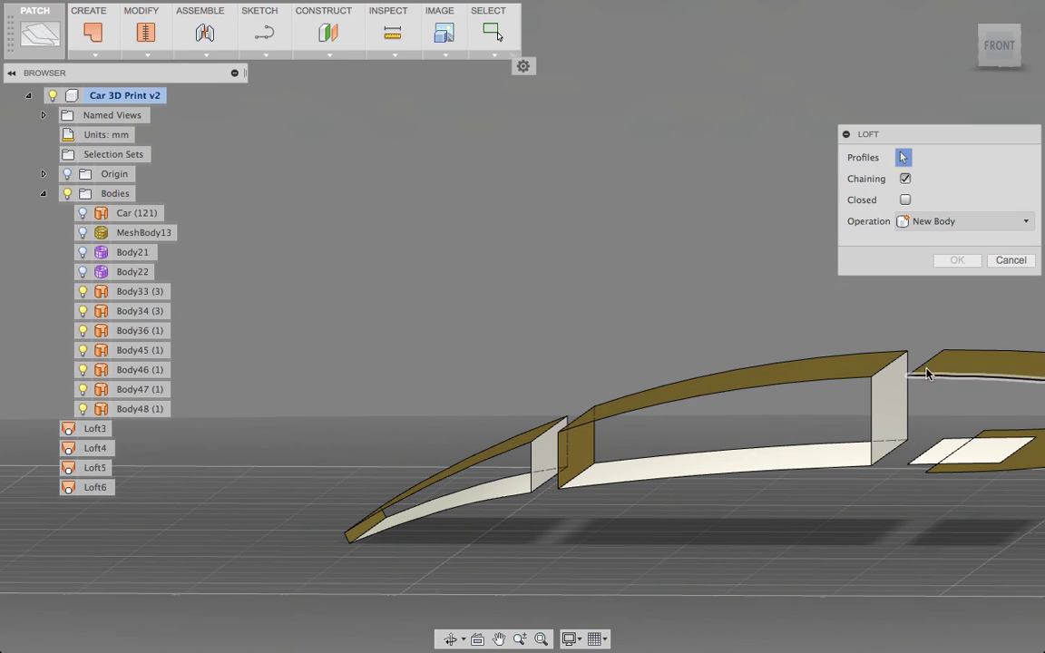
click(921, 453)
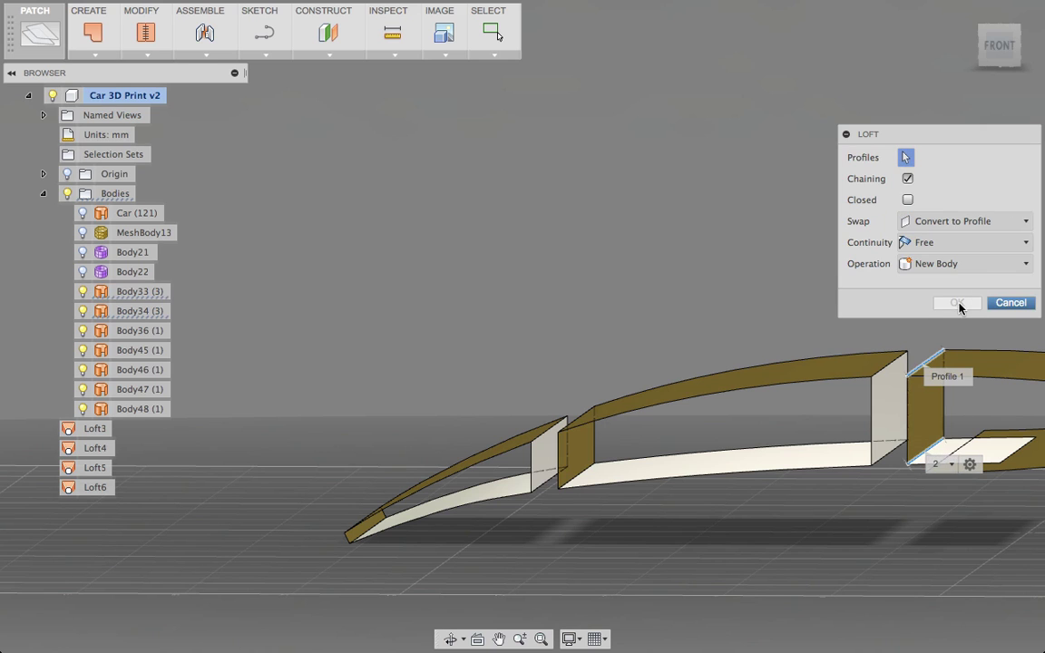
key(Return)
Stitch curved surfaces Body33 and Body34 together with the rear segment's lofted end Body49, using a 0.01 mm tolerance.
shift+middle_drag(583, 217, 630, 273)
shift+middle_drag(734, 555, 770, 445)
click(769, 442)
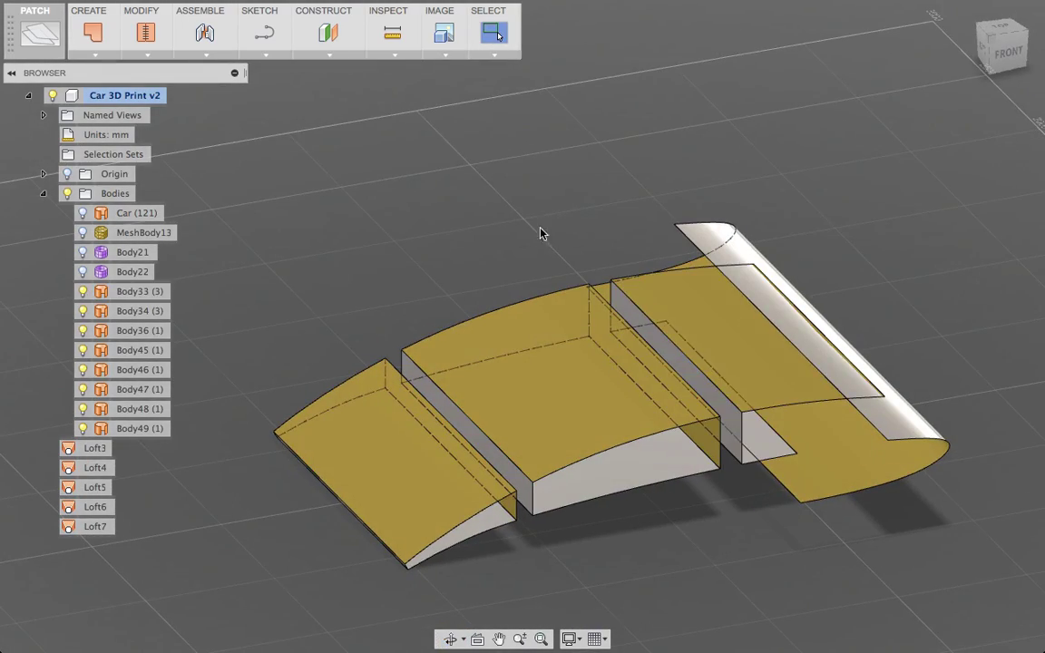
click(742, 437)
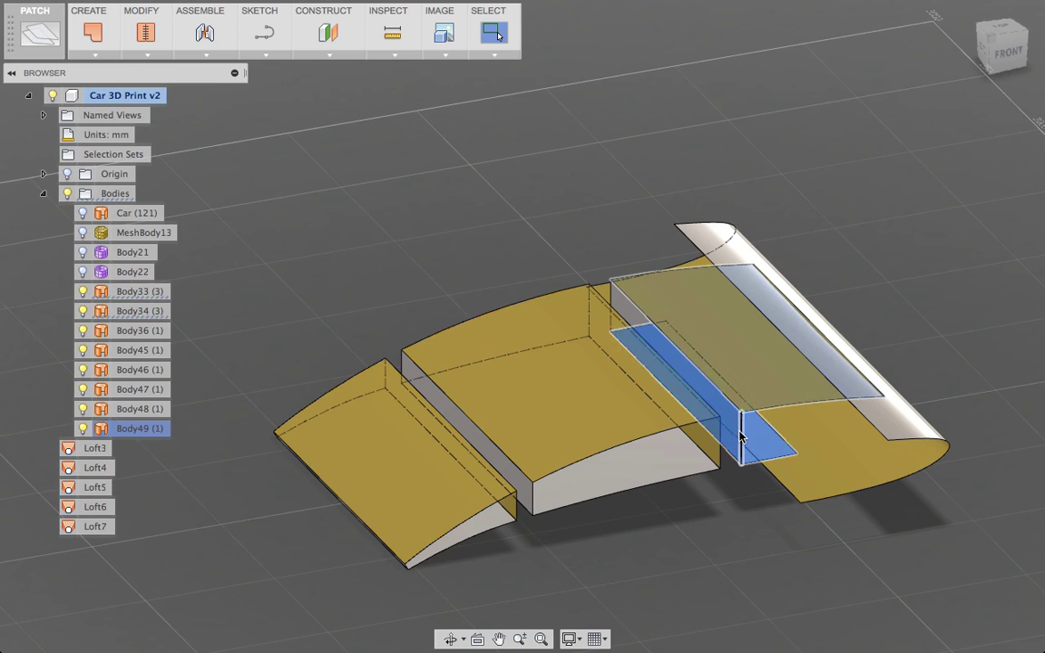
click(733, 430)
click(148, 56)
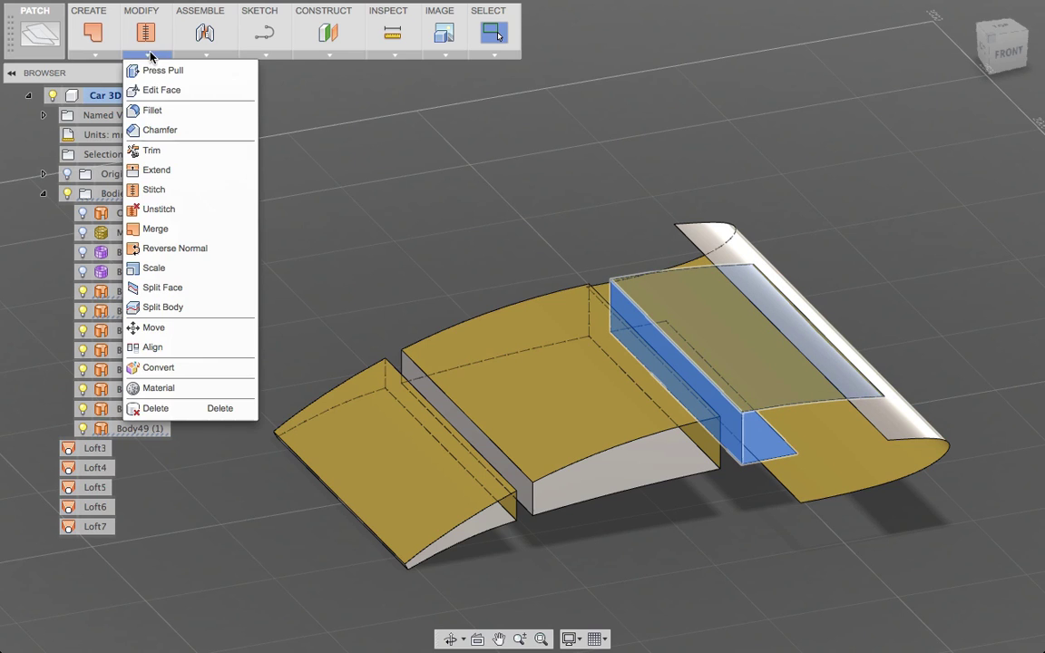
click(151, 188)
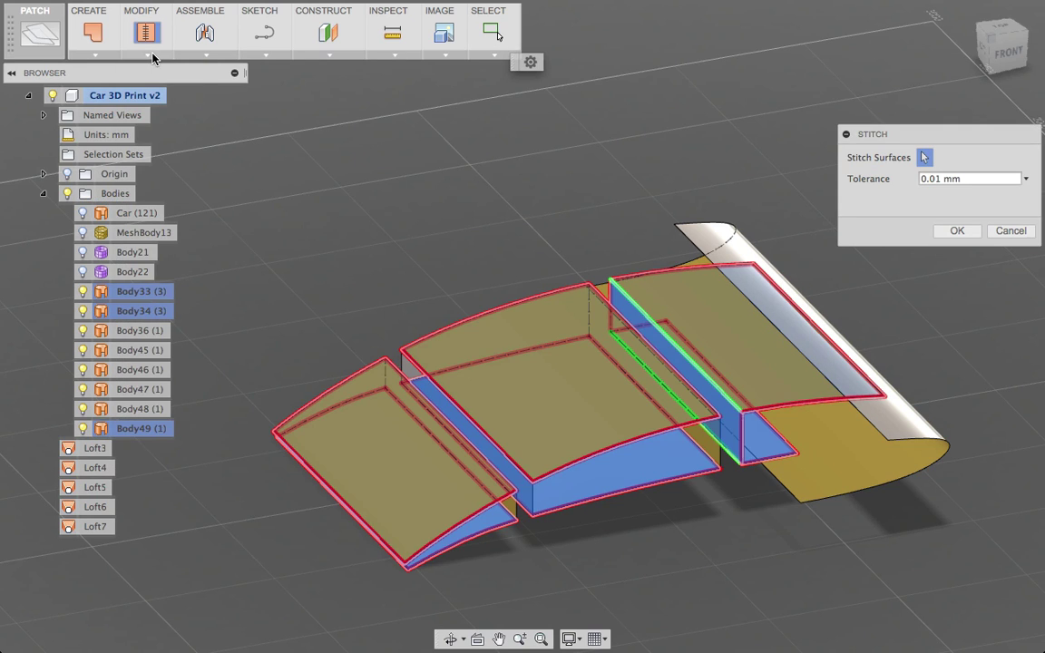
click(955, 231)
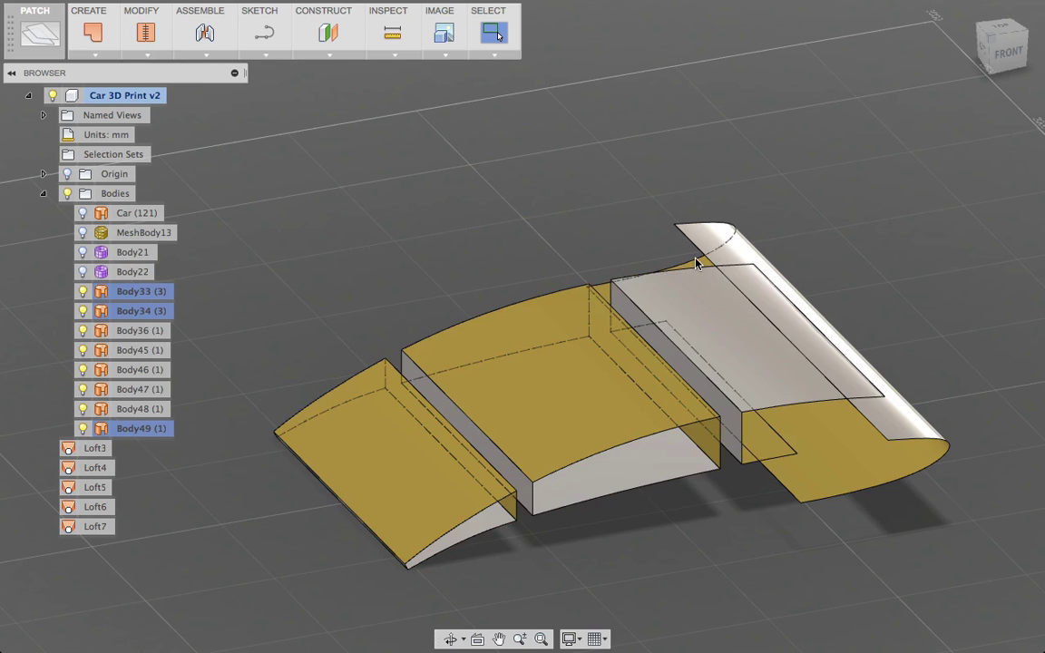
shift+middle_drag(503, 187, 533, 181)
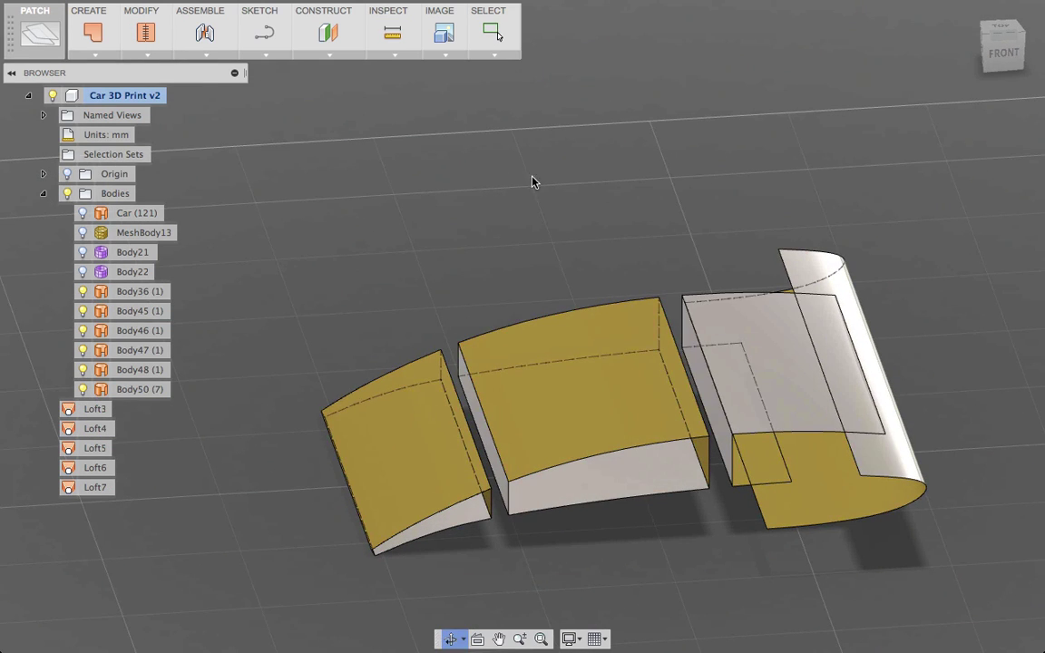
click(147, 52)
click(168, 156)
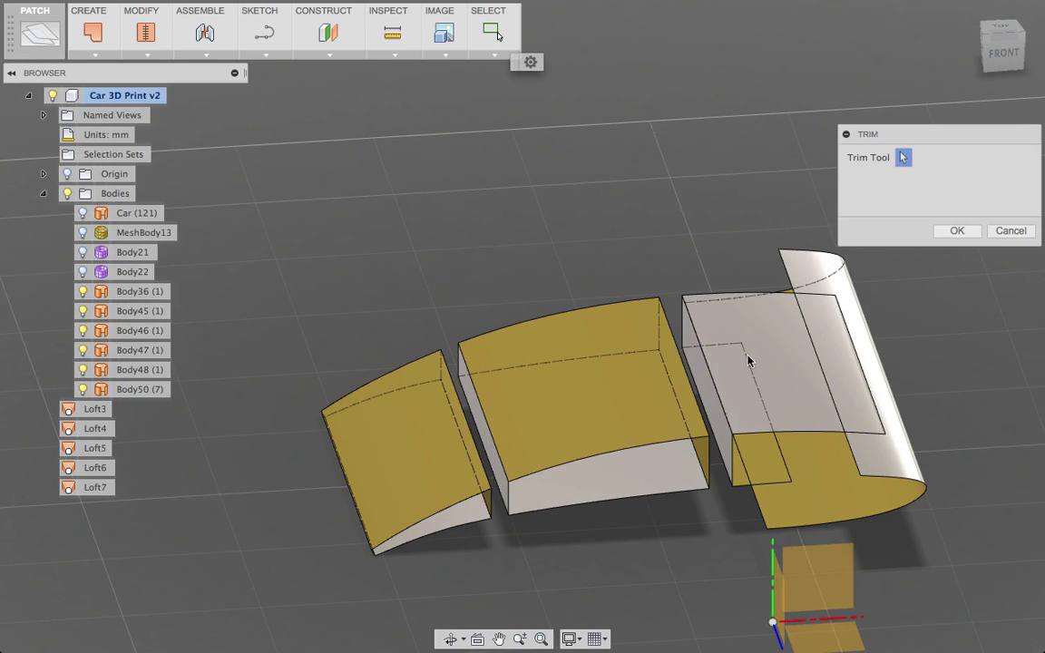
click(797, 376)
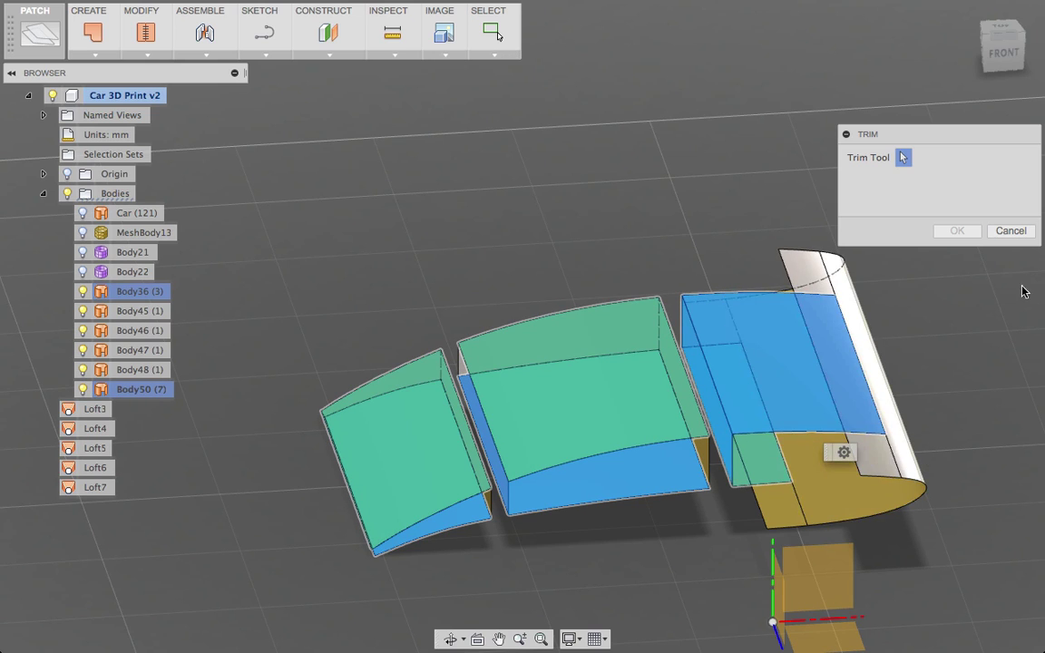
click(1011, 231)
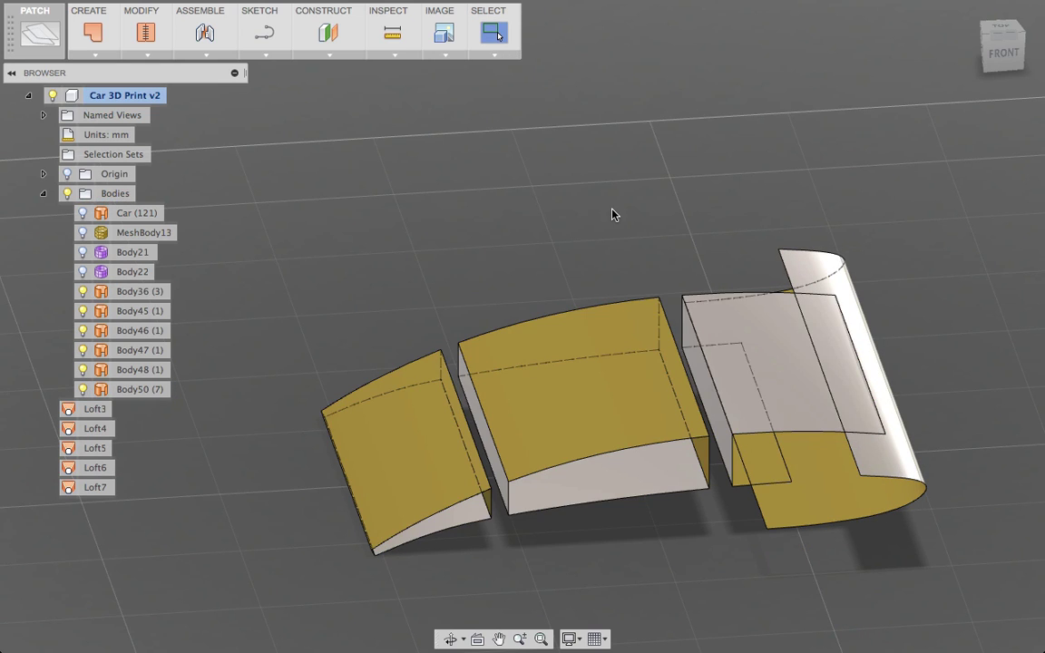
Switch to Blender and add a mesh cube in the wireframe top view of the car.
key(super+Tab)
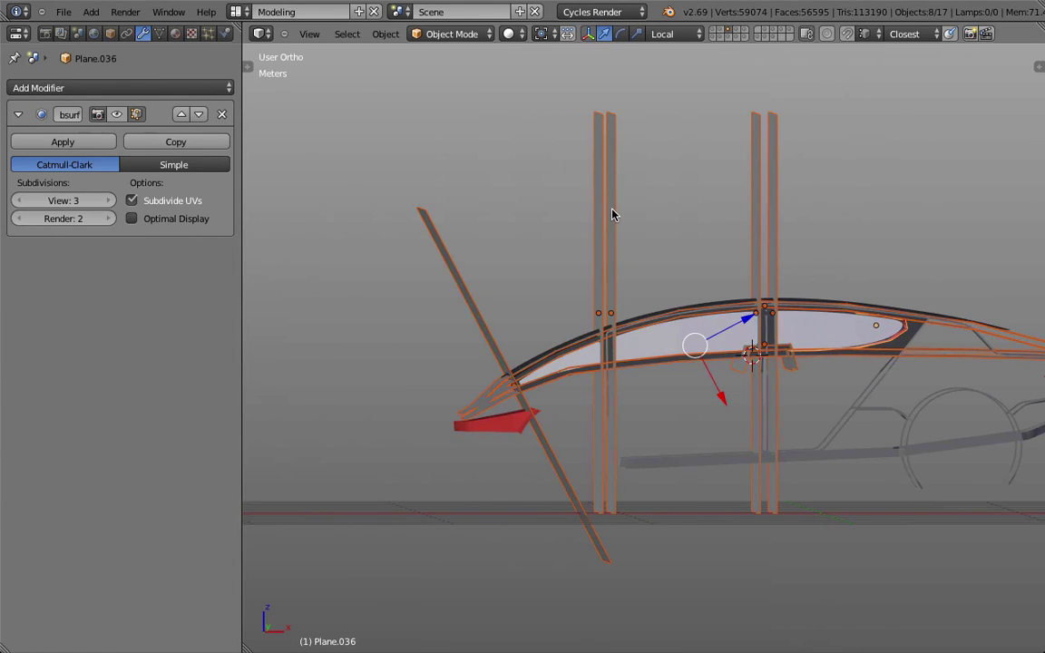
key(KP_7)
scroll(612, 215, down, 3)
scroll(613, 215, up, 3)
key(z)
scroll(610, 215, down, 2)
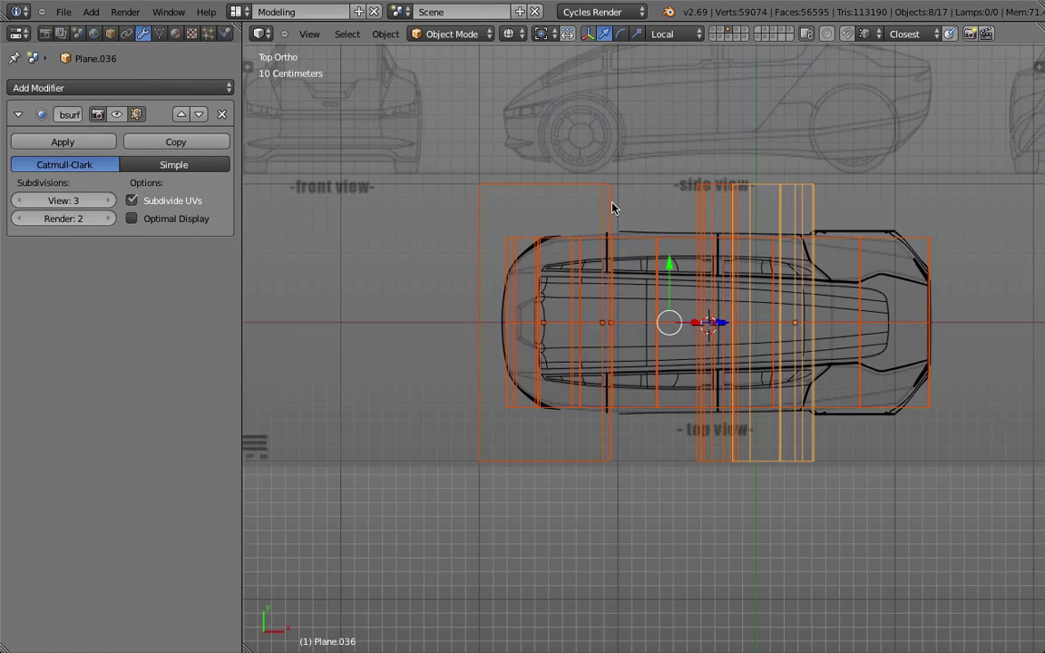
key(shift+a)
mouse_move(266, 187)
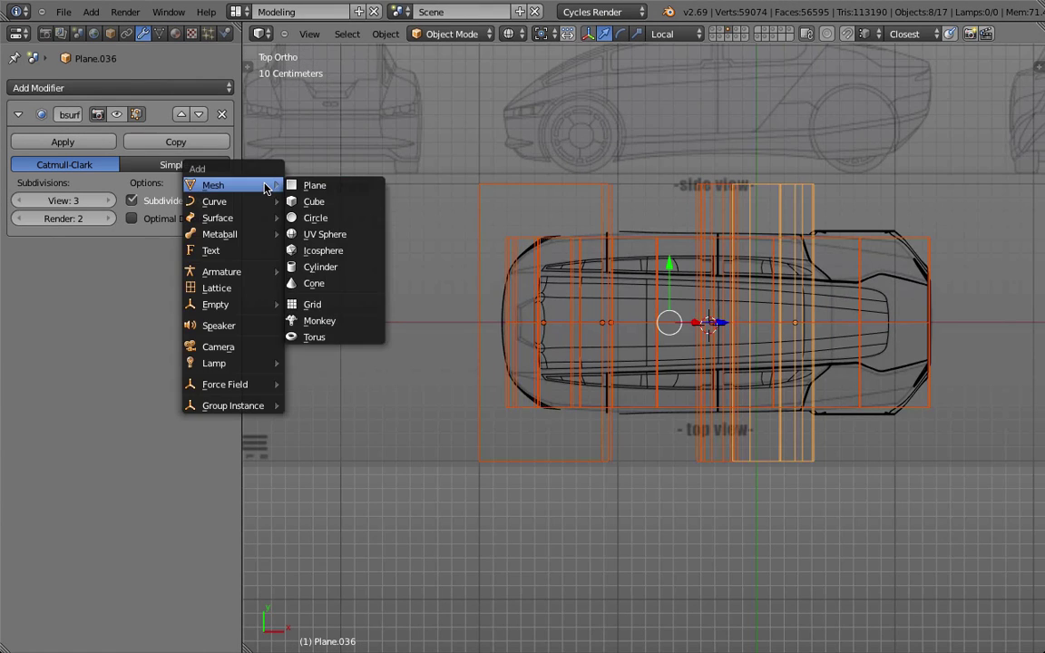
click(324, 202)
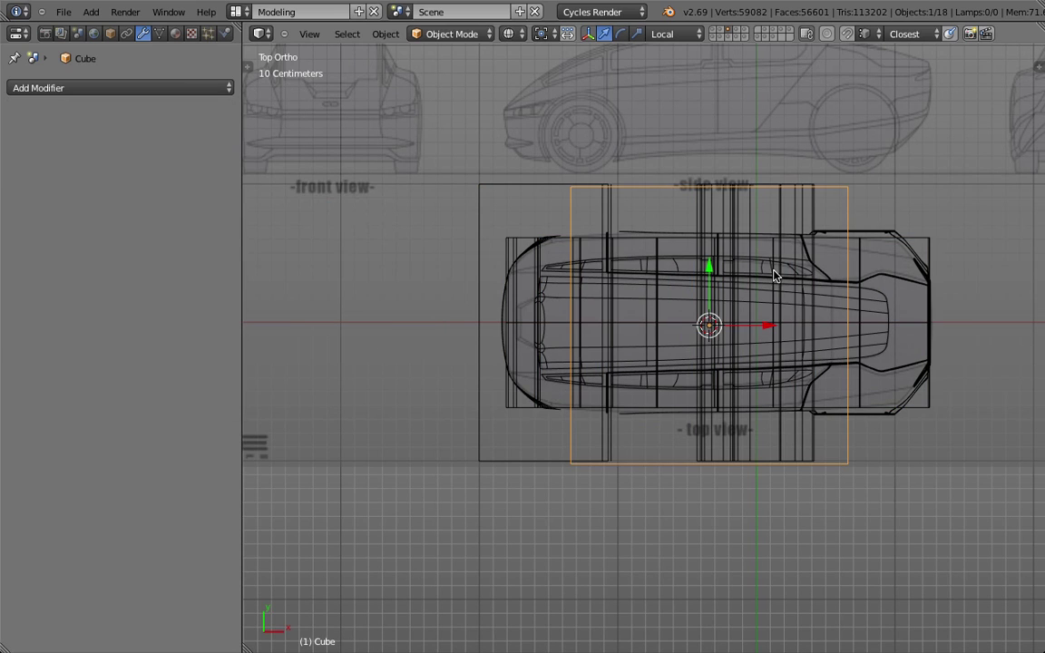
In Edit Mode, scale the cube uniformly by about 0.57 and stretch it by about 3.02 along X past both car ends.
key(Tab)
key(s)
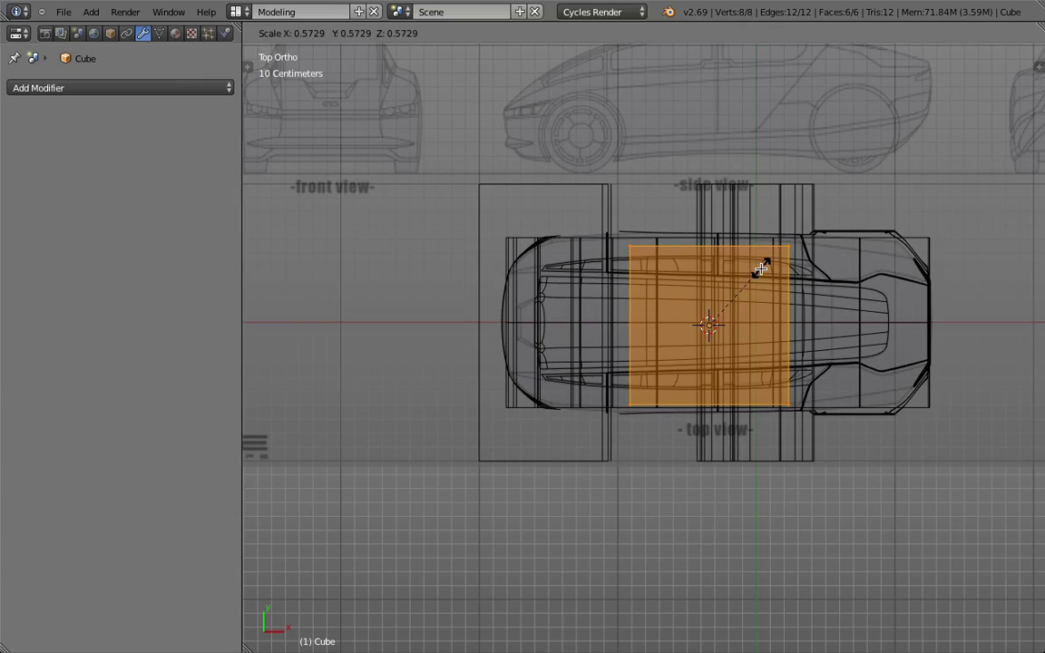
click(761, 269)
key(s)
key(x)
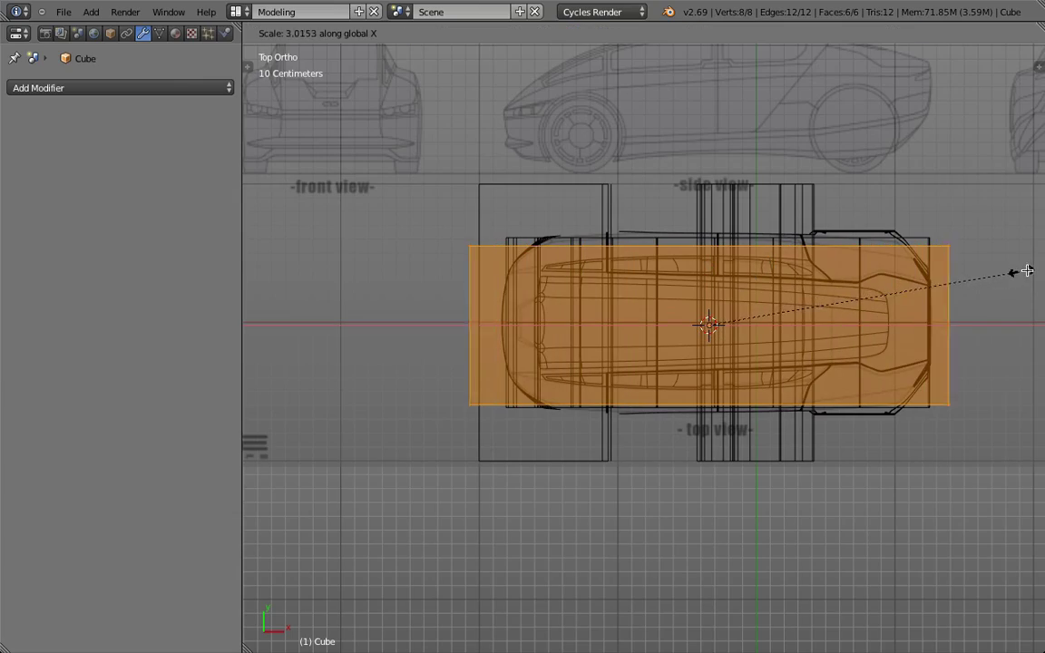
click(1027, 270)
Scale the cube mesh along global Z by about 2.48 in solid shading.
mouse_move(1027, 270)
middle_down()
mouse_move(875, 282)
mouse_move(822, 187)
mouse_move(763, 182)
mouse_move(858, 210)
mouse_move(941, 151)
mouse_move(810, 236)
middle_up()
key(z)
key(s)
key(z)
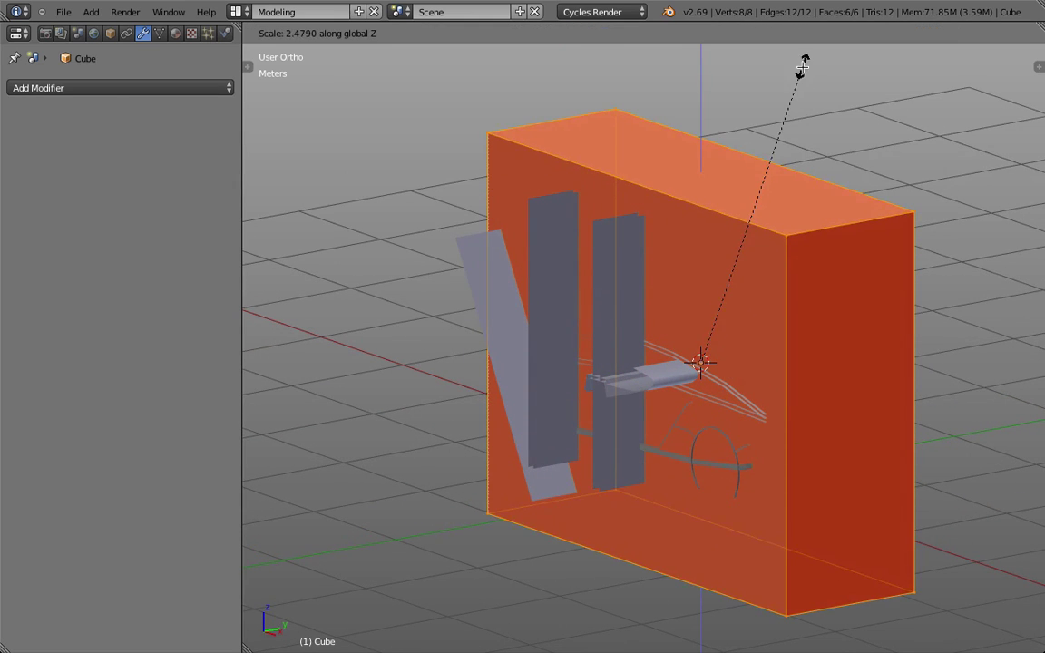
click(803, 66)
Delete the cube's top and bottom faces and switch back to Fusion 360.
middle_drag(725, 217, 721, 216)
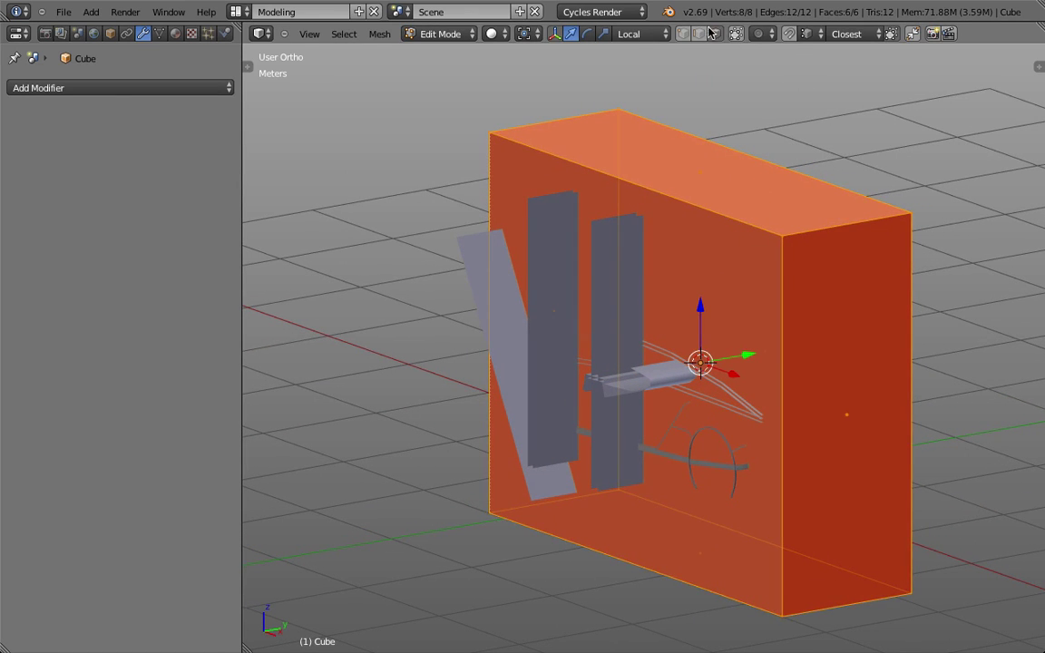
click(695, 175)
middle_drag(695, 175, 678, 434)
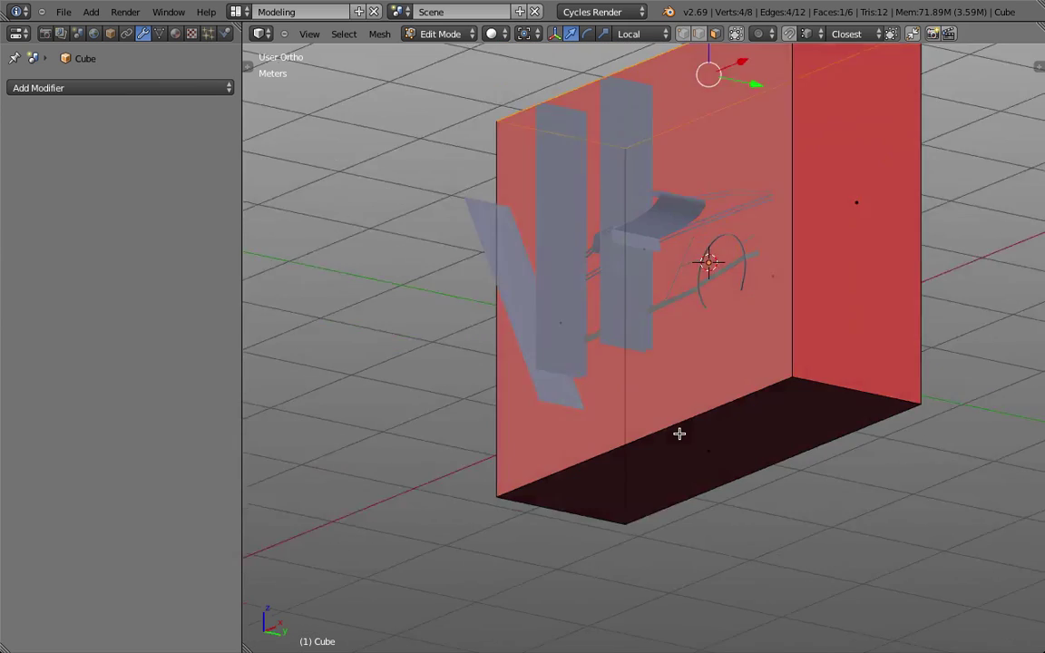
shift+click(678, 450)
key(x)
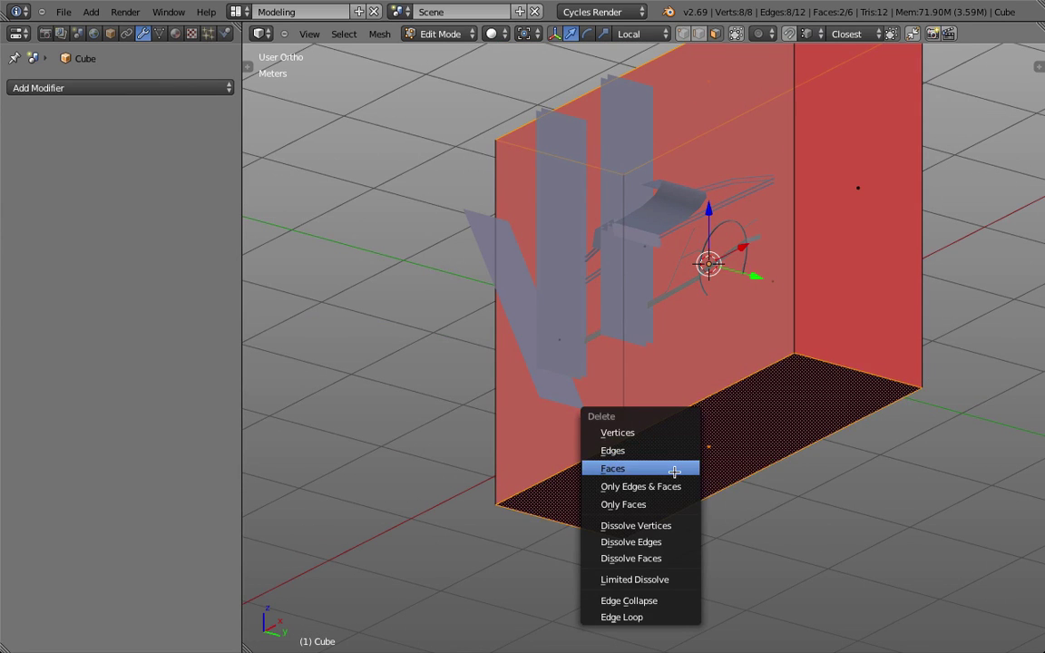
click(674, 469)
key(super+Tab)
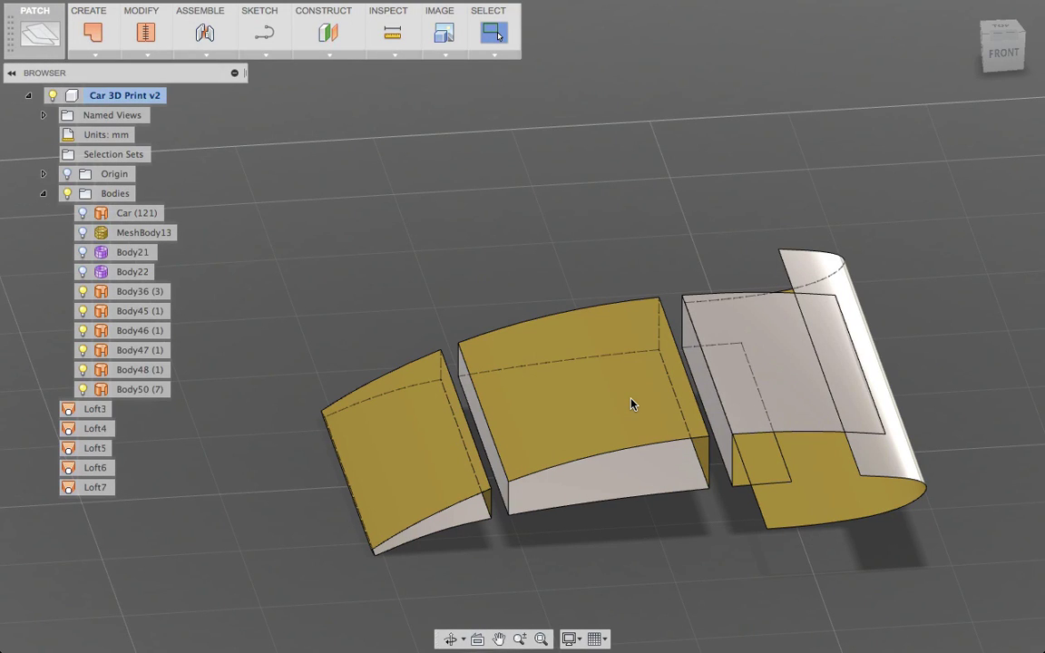
click(995, 30)
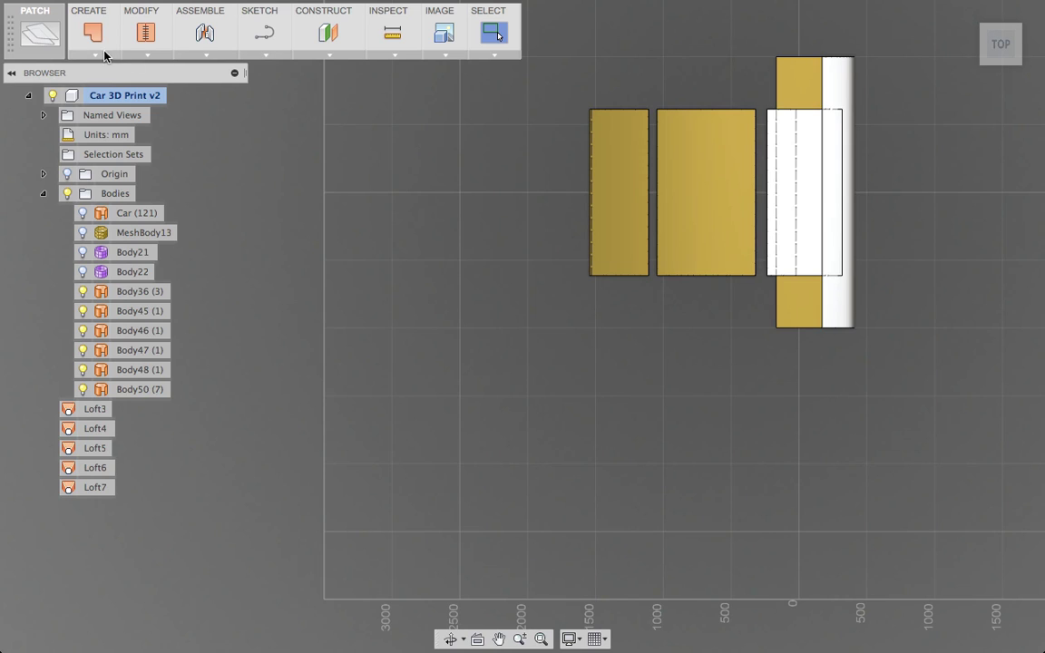
click(94, 55)
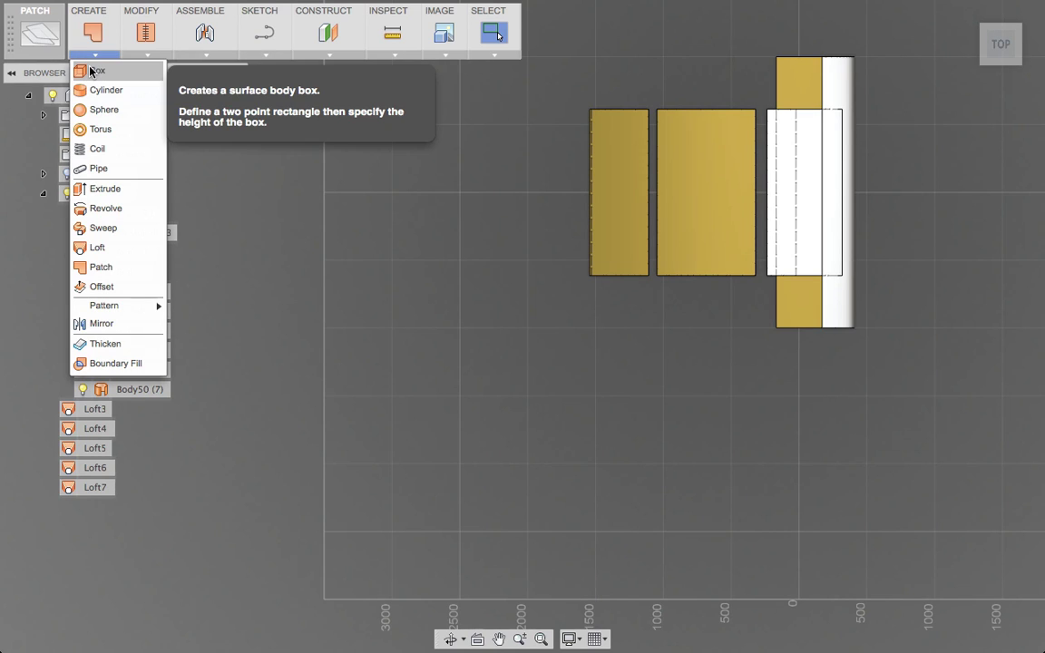
click(209, 121)
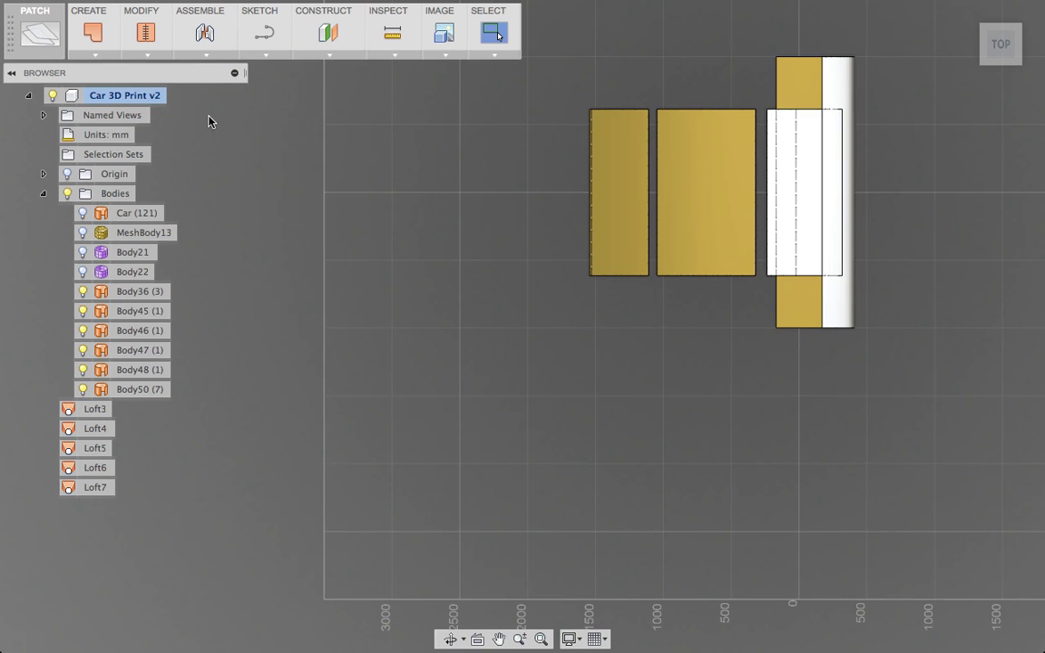
key(super+Tab)
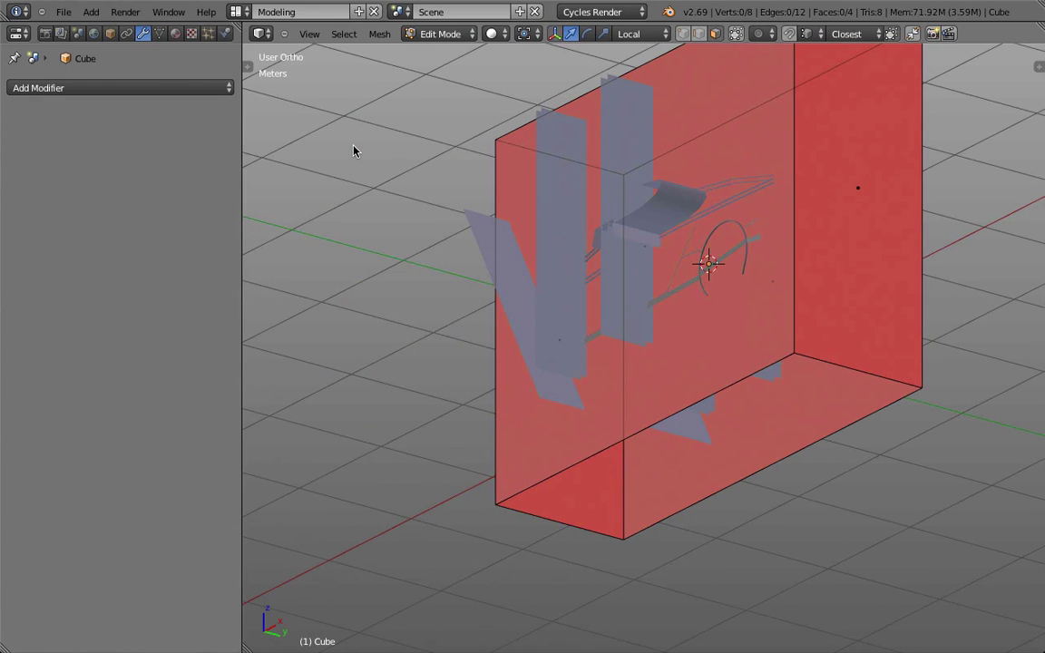
middle_drag(967, 235, 742, 293)
key(super+Tab)
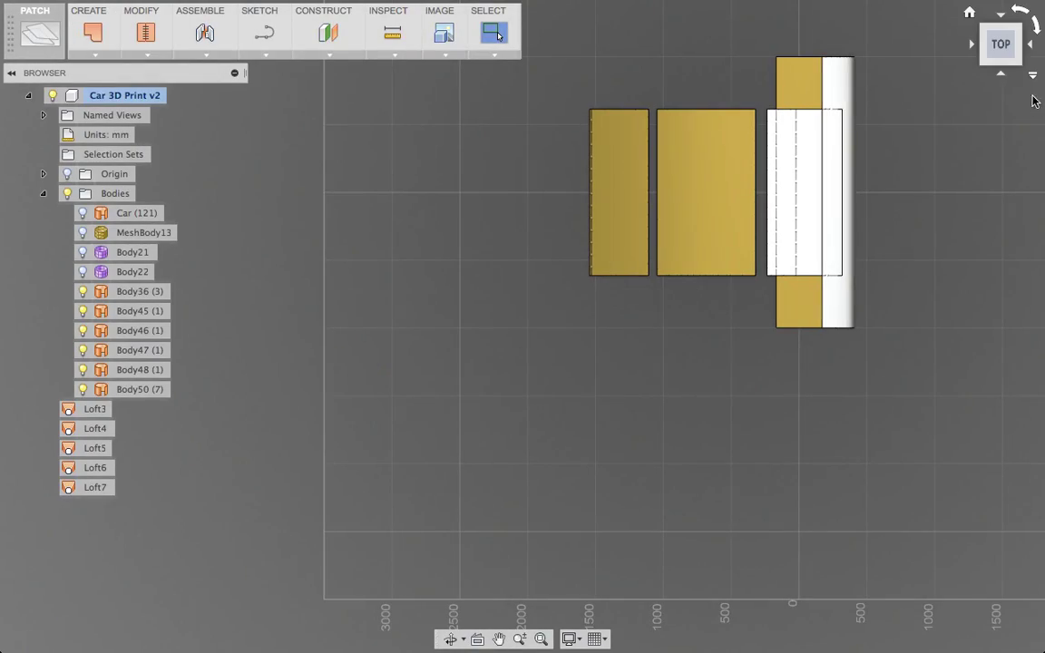
click(1002, 65)
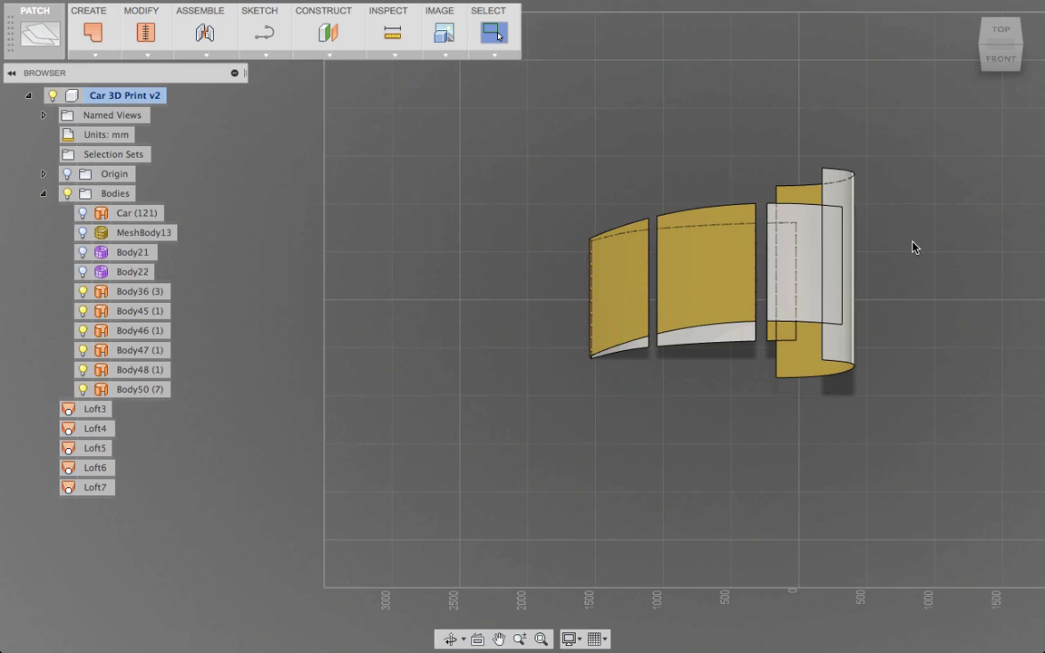
Switch to Blender and scale the whole cube mesh down along global Z until its upper edge sits just above the car roof.
key(super+Tab)
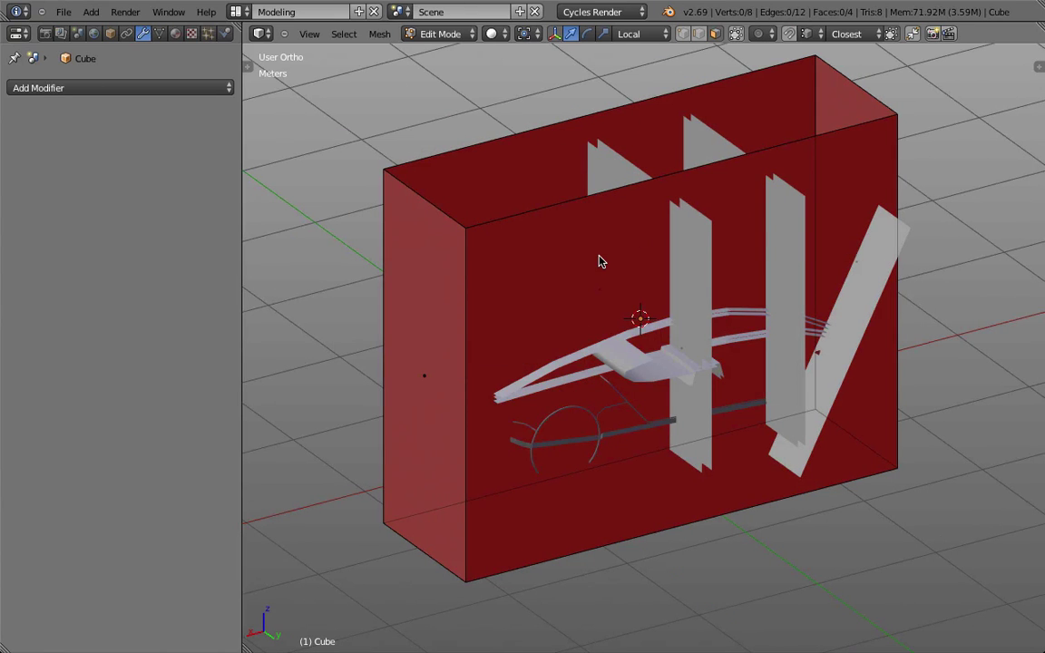
key(a)
key(s)
key(z)
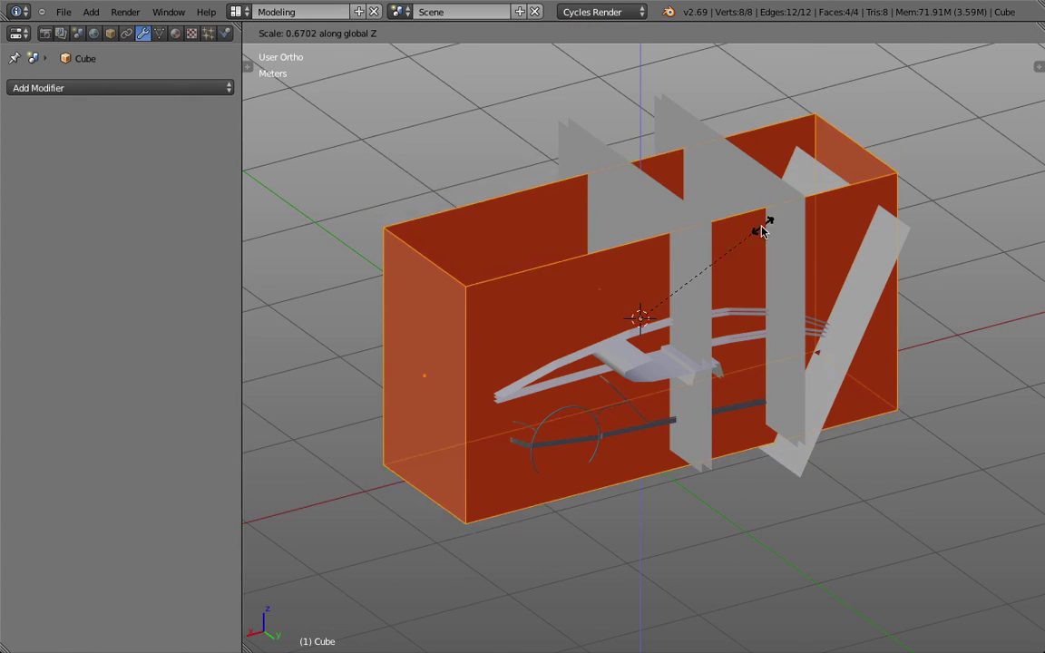
click(717, 276)
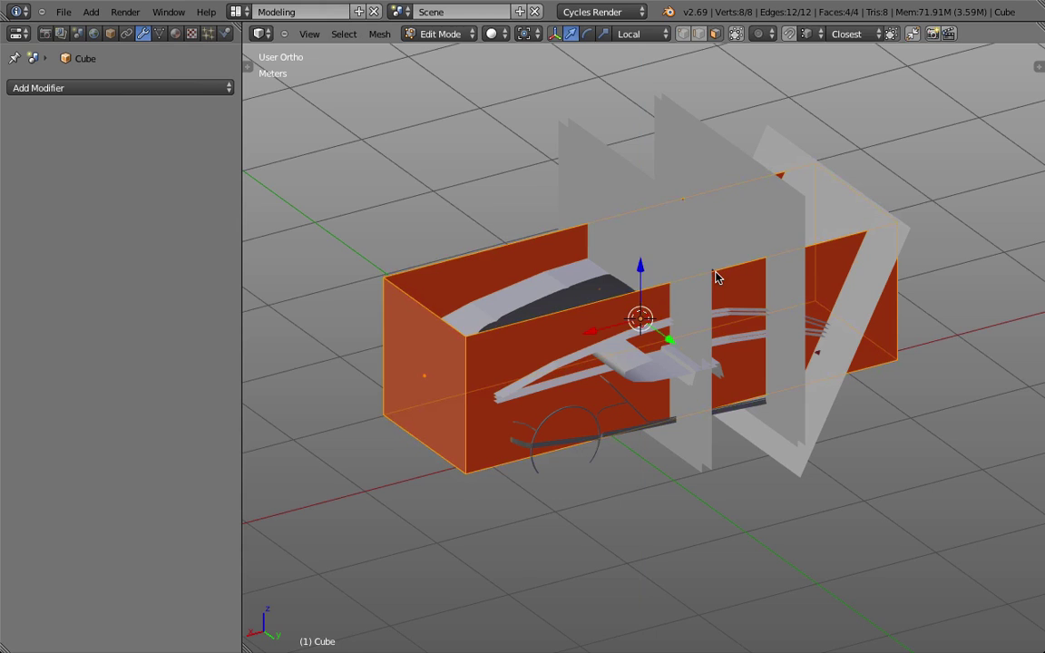
key(KP_1)
key(z)
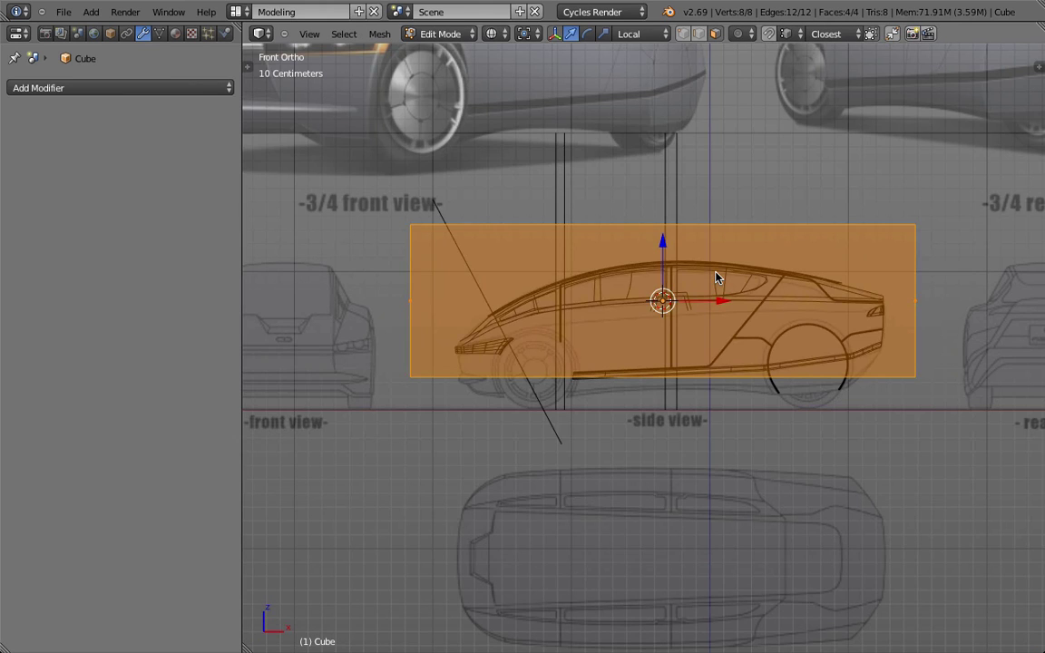
Delete the cube's two end faces so only the long side walls remain, and return to Object Mode.
key(KP_7)
key(z)
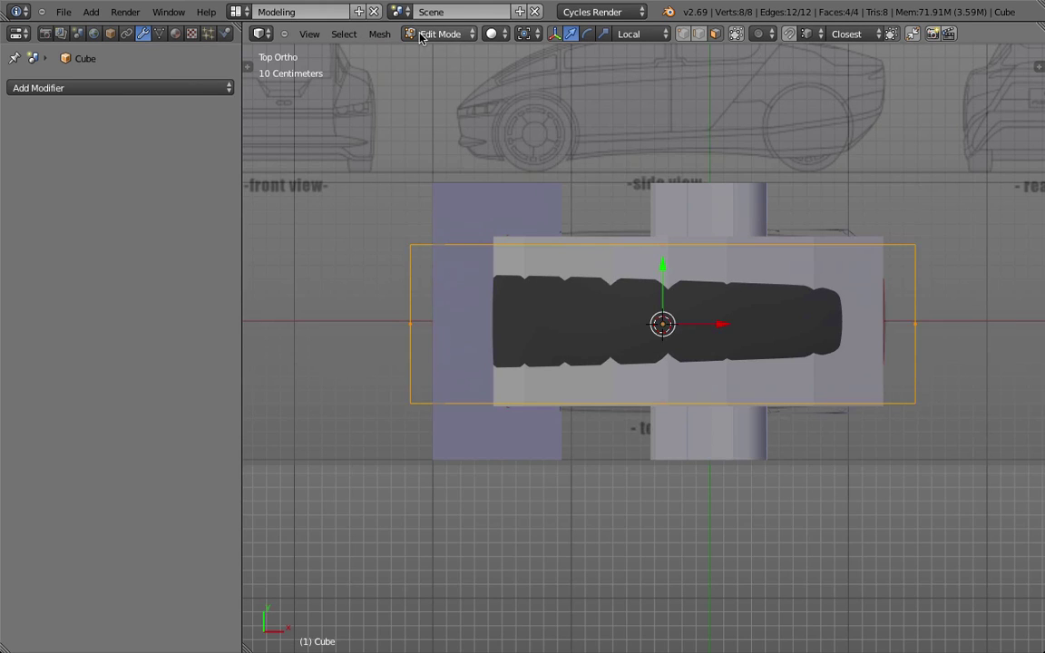
shift+middle_drag(475, 366, 513, 342)
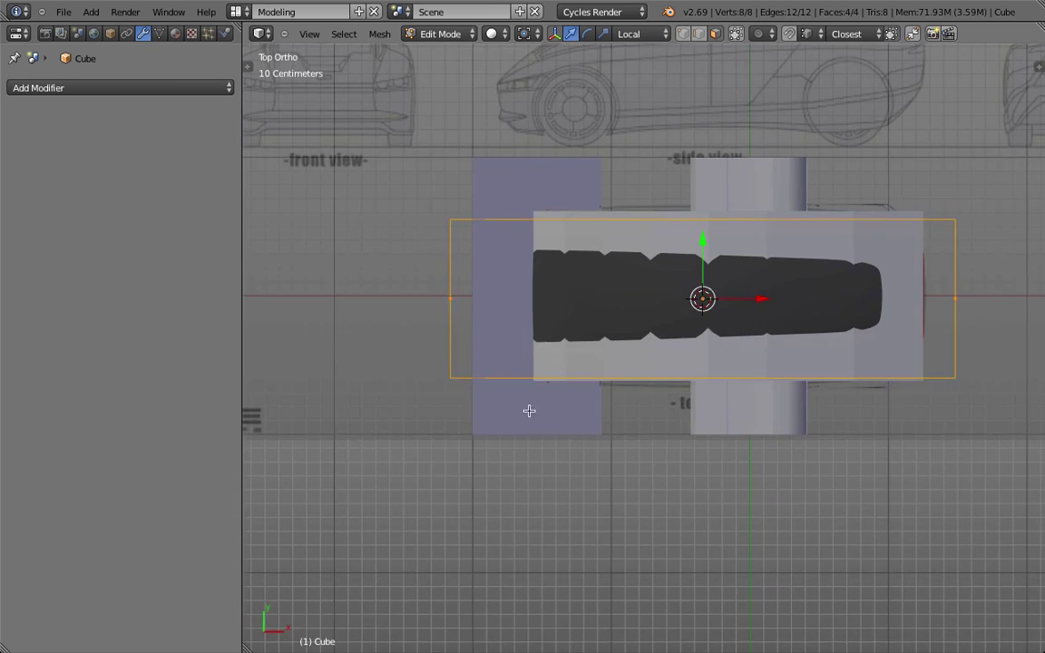
middle_drag(529, 411, 670, 293)
right_click(442, 387)
shift+middle_drag(780, 371, 601, 390)
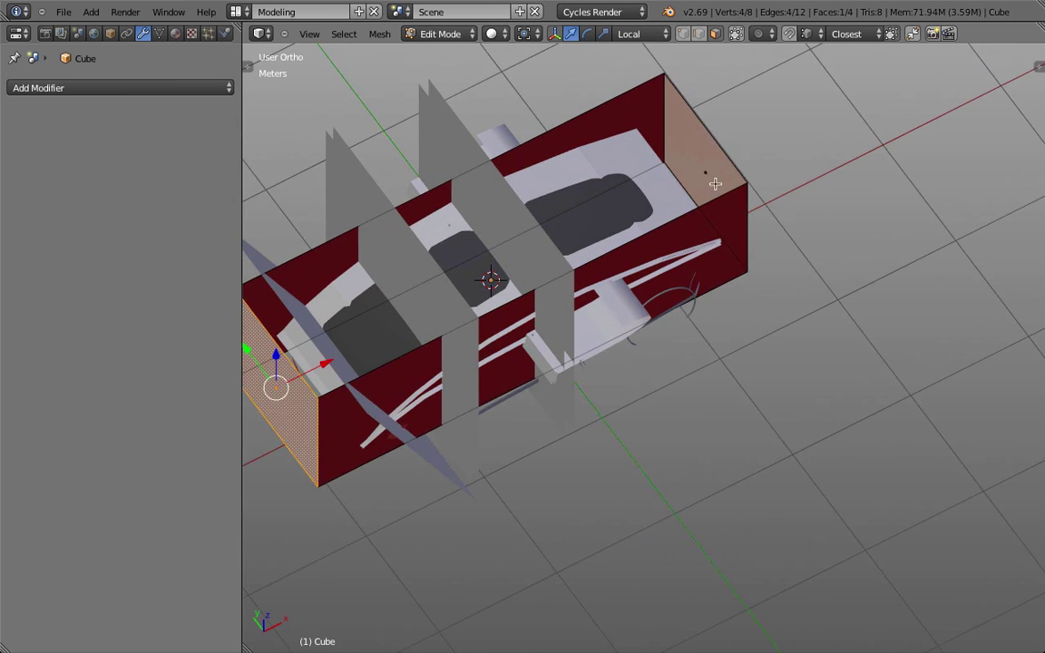
shift+right_click(715, 185)
key(x)
click(807, 137)
key(Tab)
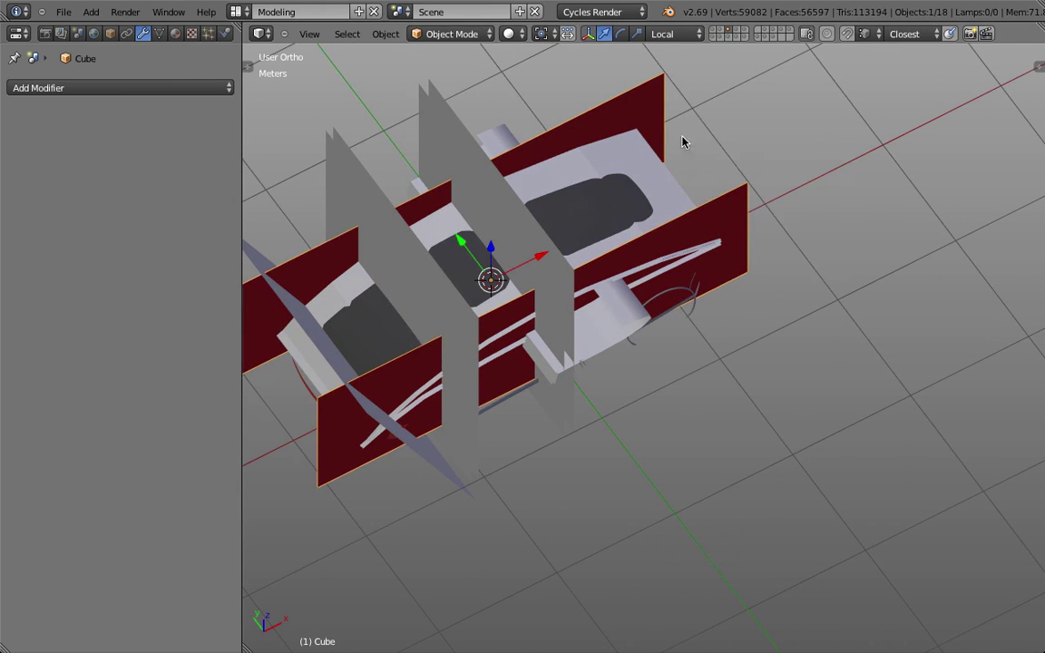
Export the selected side walls as Wavefront OBJ, overwriting CD Redline Car v2 New Window.obj.
click(64, 11)
mouse_move(192, 277)
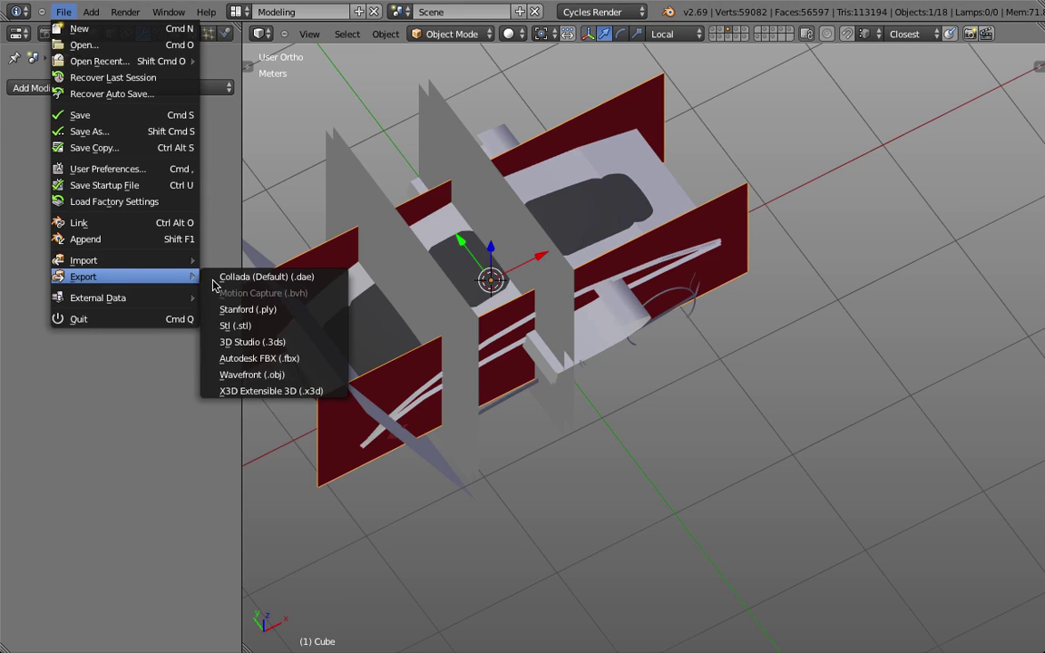
click(283, 374)
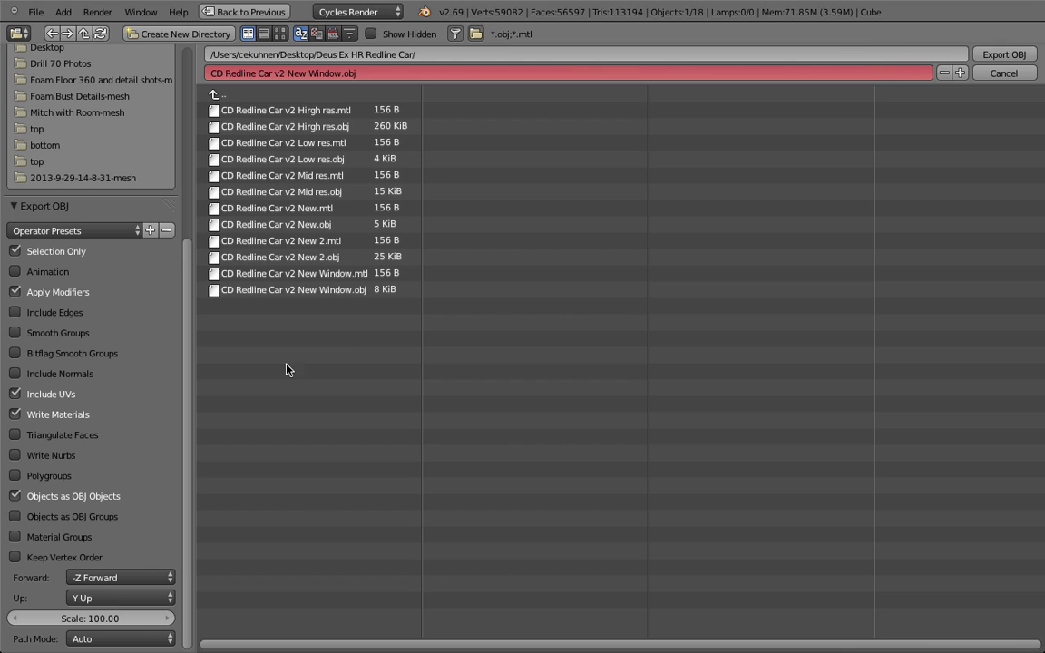
click(996, 56)
Switch to Fusion 360 and insert the exported side-wall OBJ mesh from the Deus Ex HR Redline Car folder in the Sculpt workspace.
key(super+Tab)
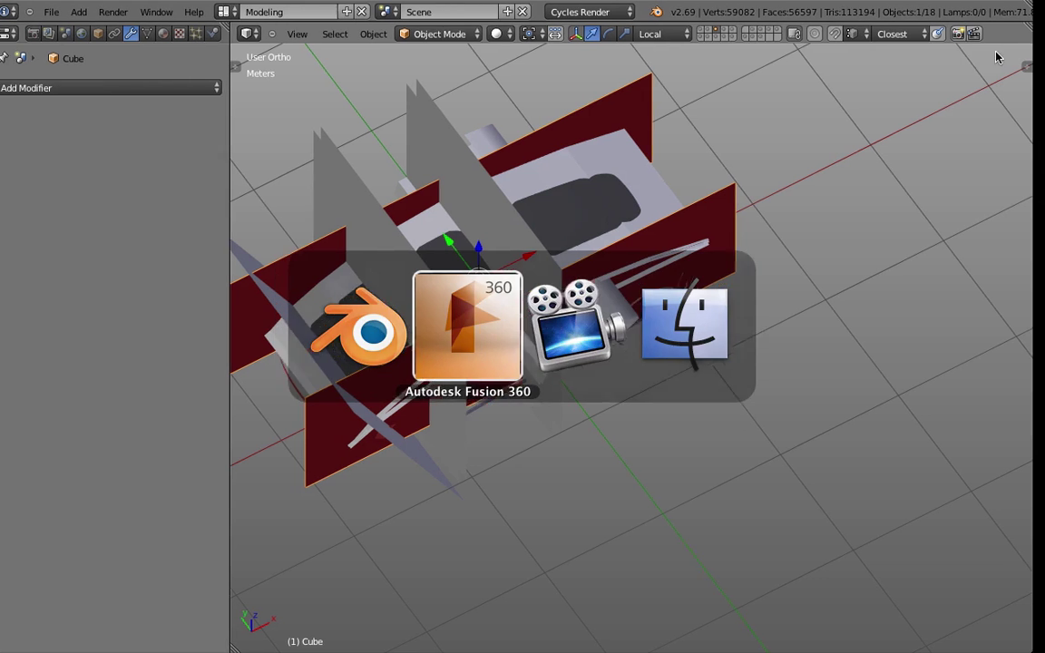
click(45, 52)
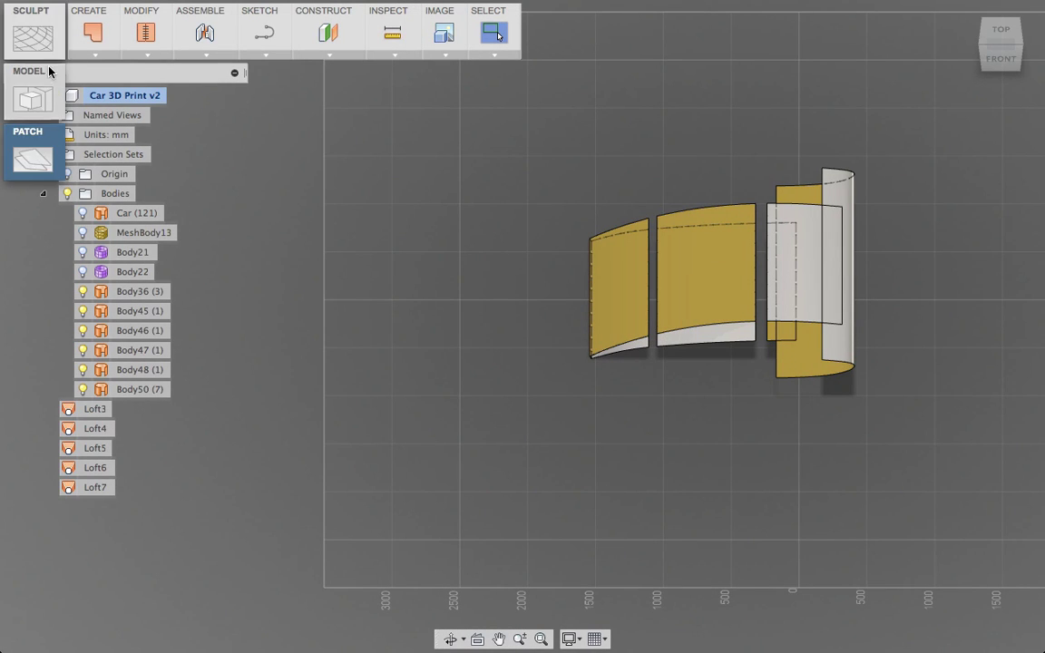
click(41, 32)
click(146, 37)
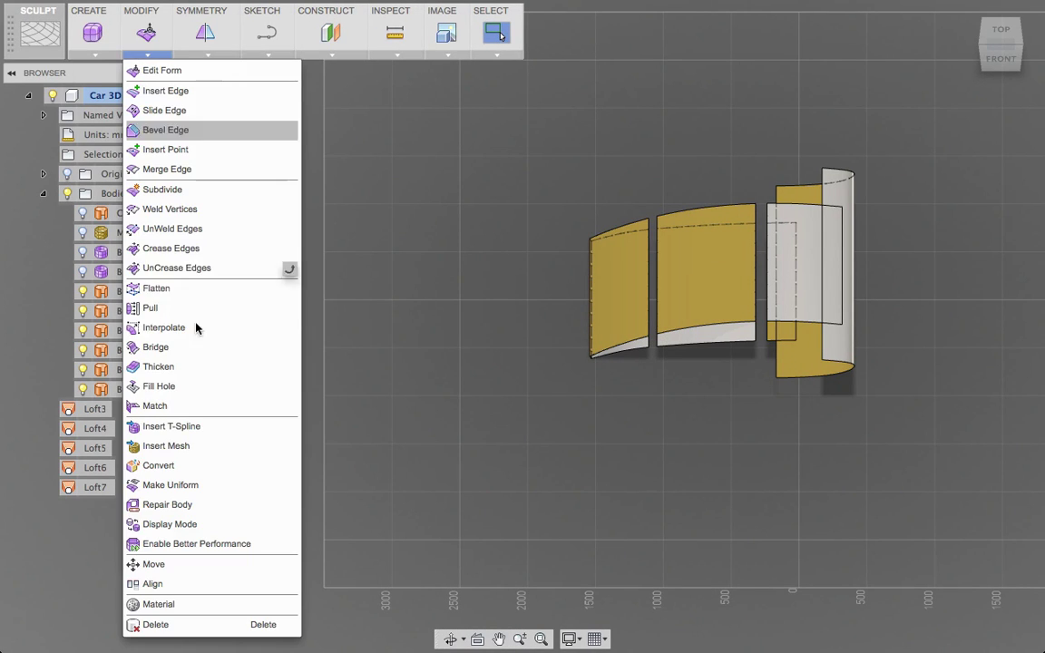
click(166, 446)
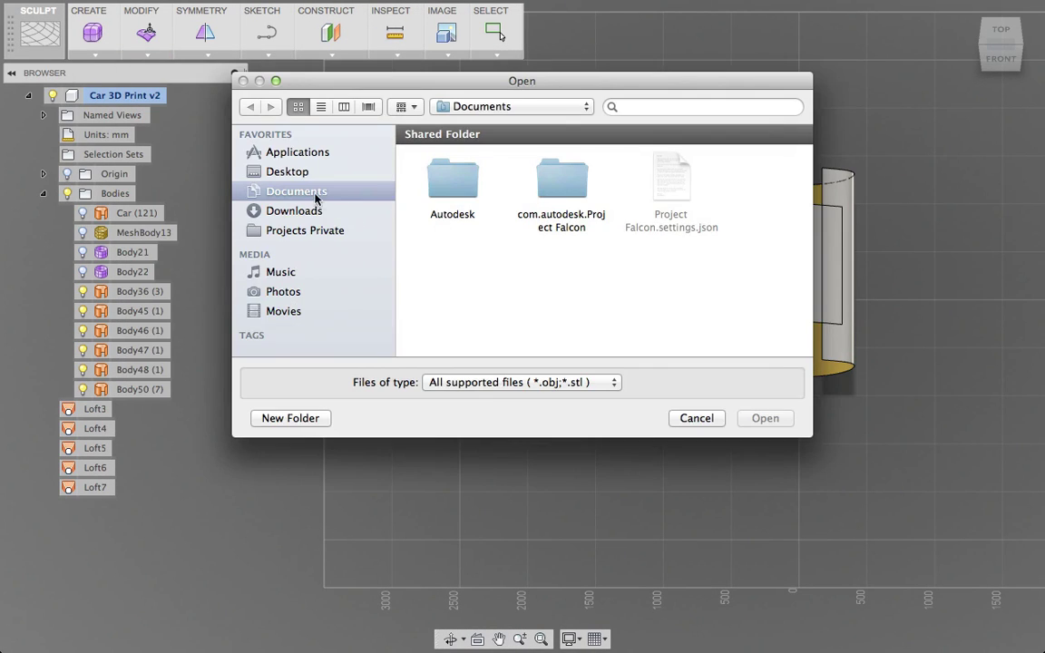
click(288, 172)
double_click(562, 182)
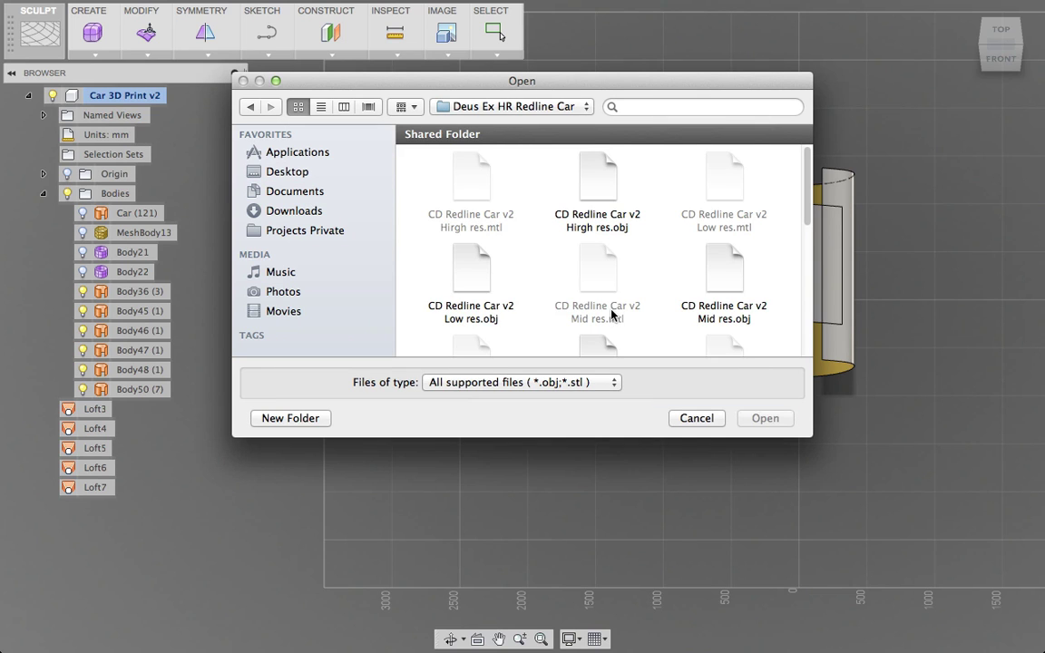
scroll(527, 304, down, 5)
double_click(472, 161)
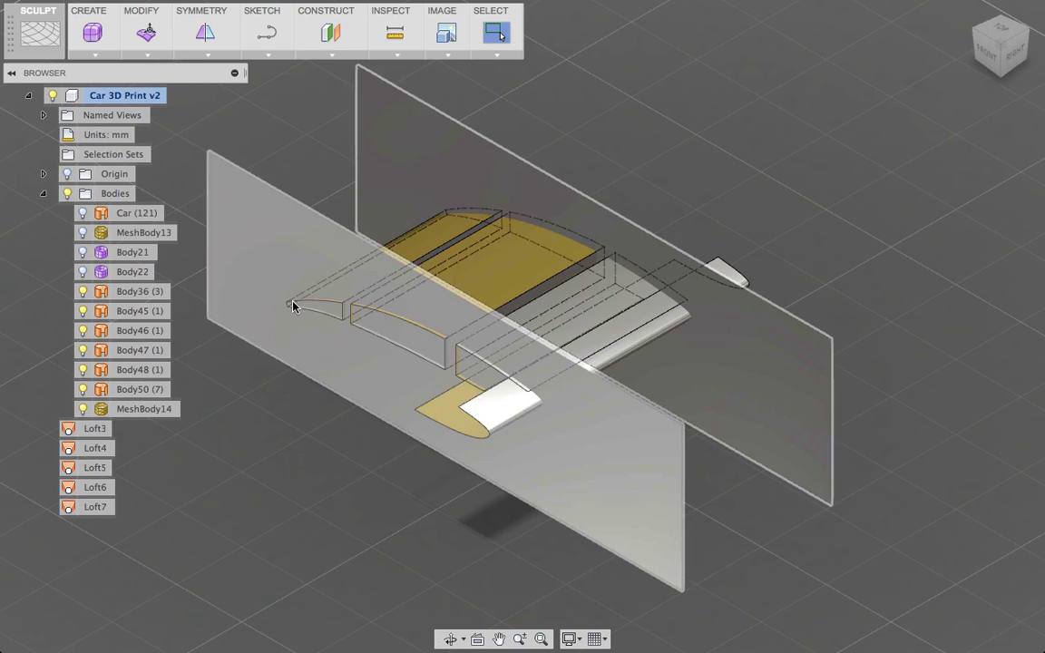
Convert the inserted side-wall mesh to T-Spline geometry with the New Body operation.
click(622, 471)
right_click(623, 470)
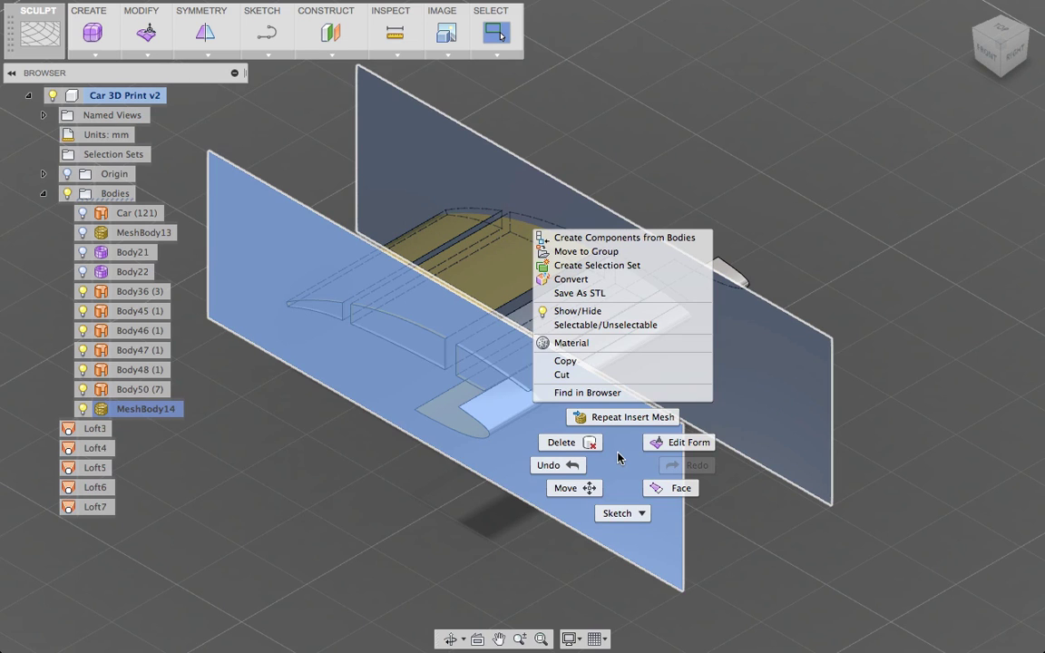
click(585, 280)
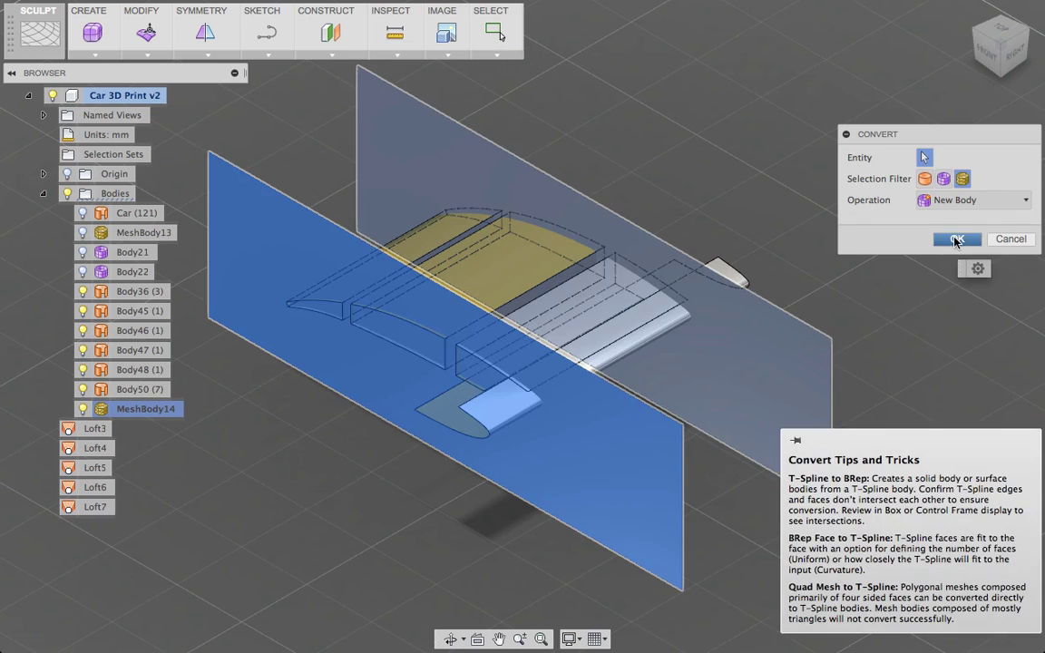
click(958, 240)
right_click(605, 473)
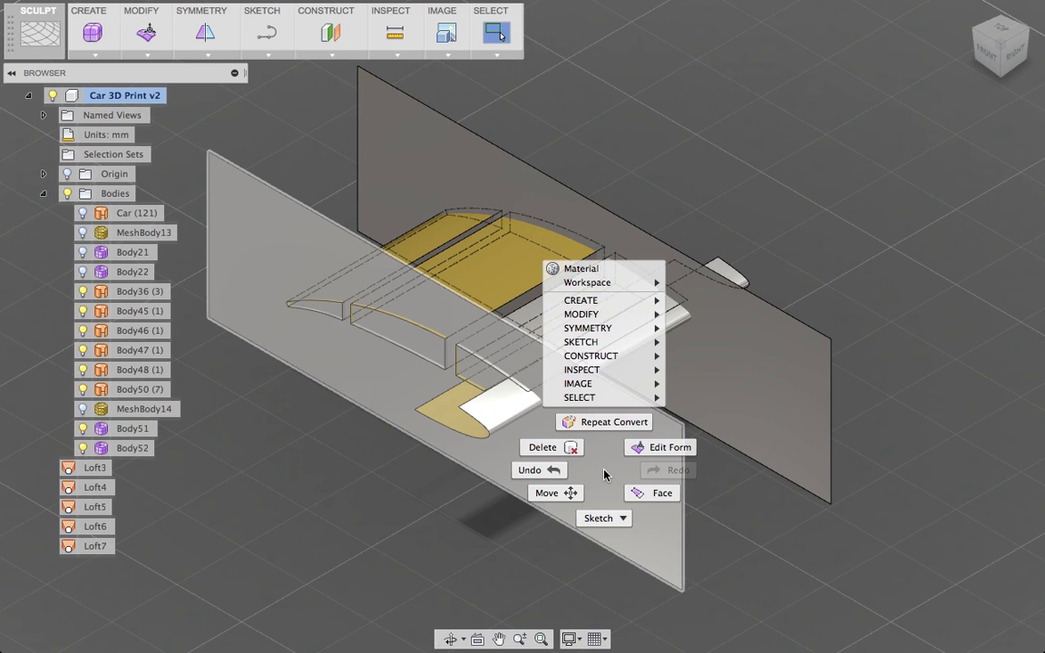
click(605, 473)
click(606, 471)
shift+click(767, 401)
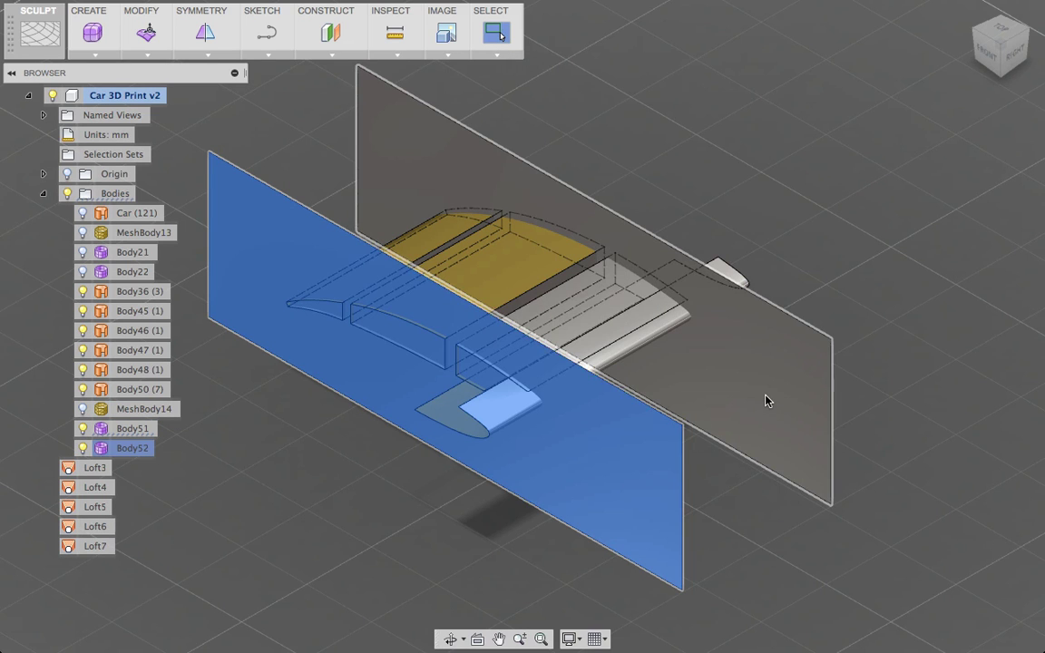
right_click(767, 400)
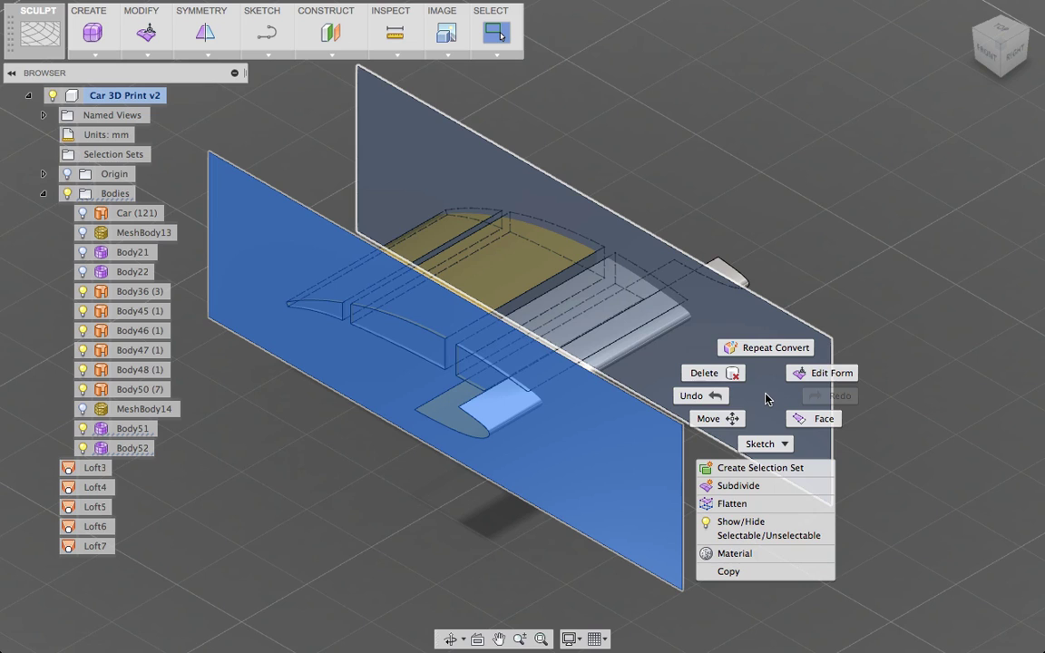
click(761, 398)
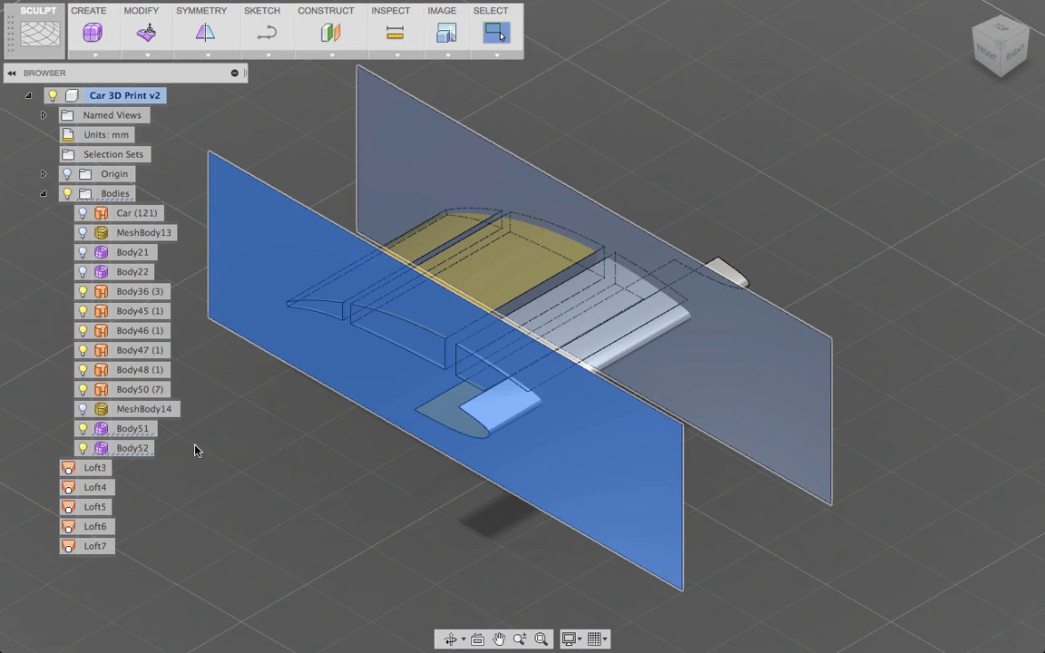
Convert the two T-Spline side walls, Body51 and Body52, into BRep surface bodies.
click(133, 434)
shift+click(145, 451)
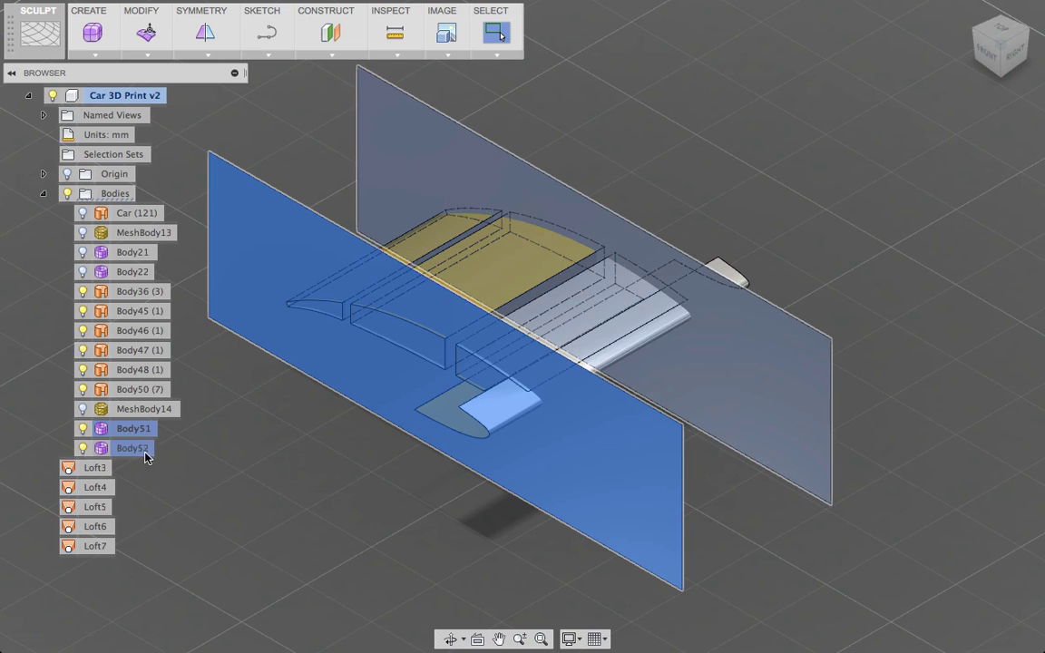
right_click(136, 455)
click(174, 493)
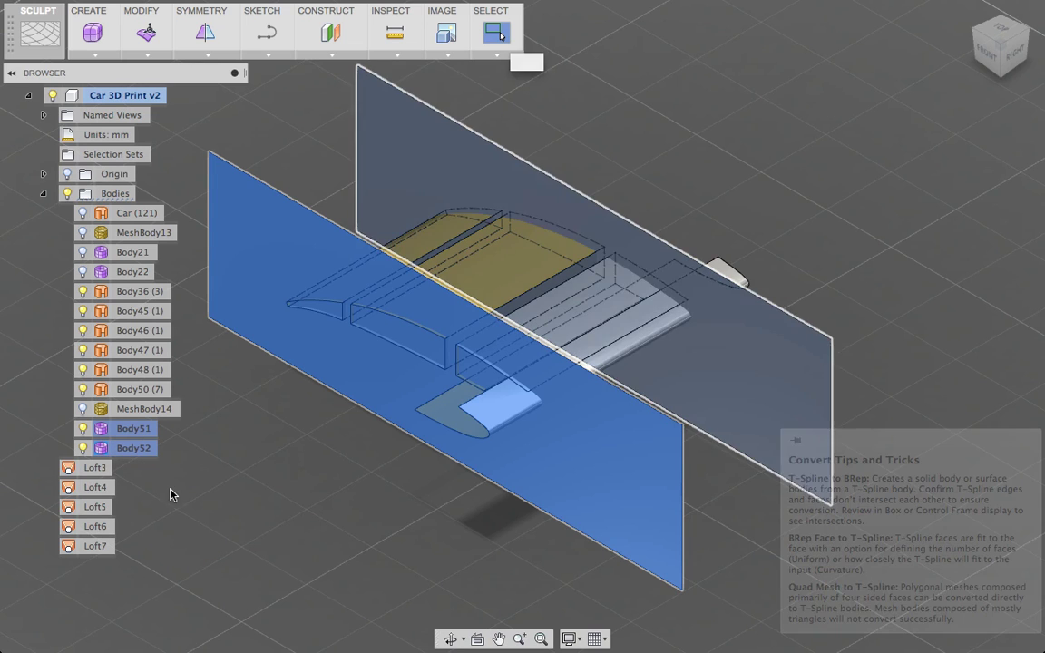
key(Return)
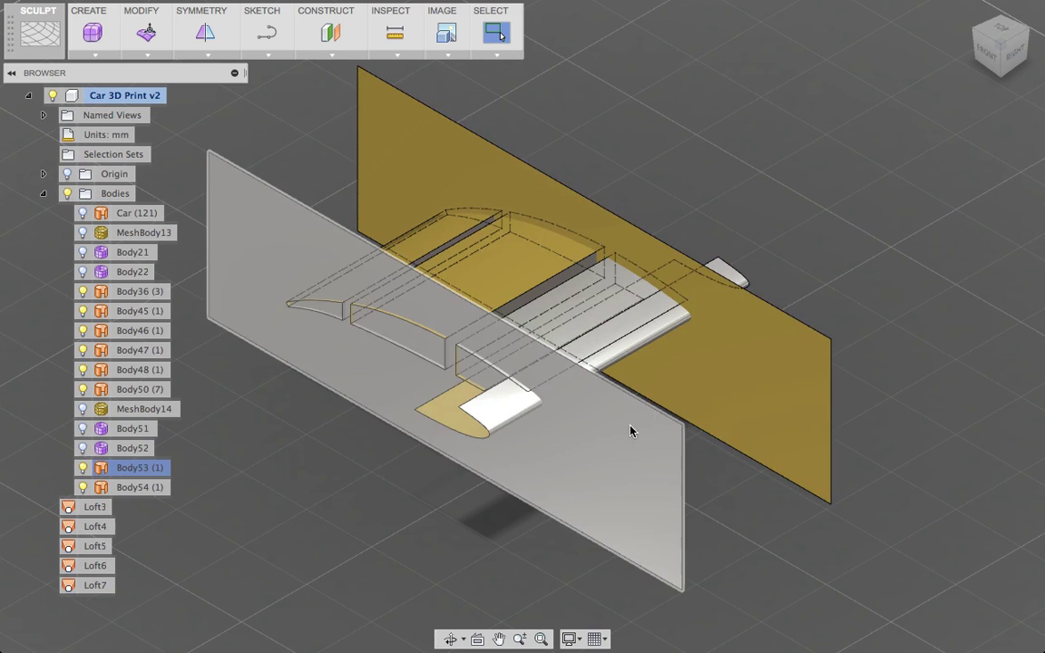
Switch to the Patch workspace and trim away the window and lower surfaces that extend beyond side wall Body53.
click(621, 471)
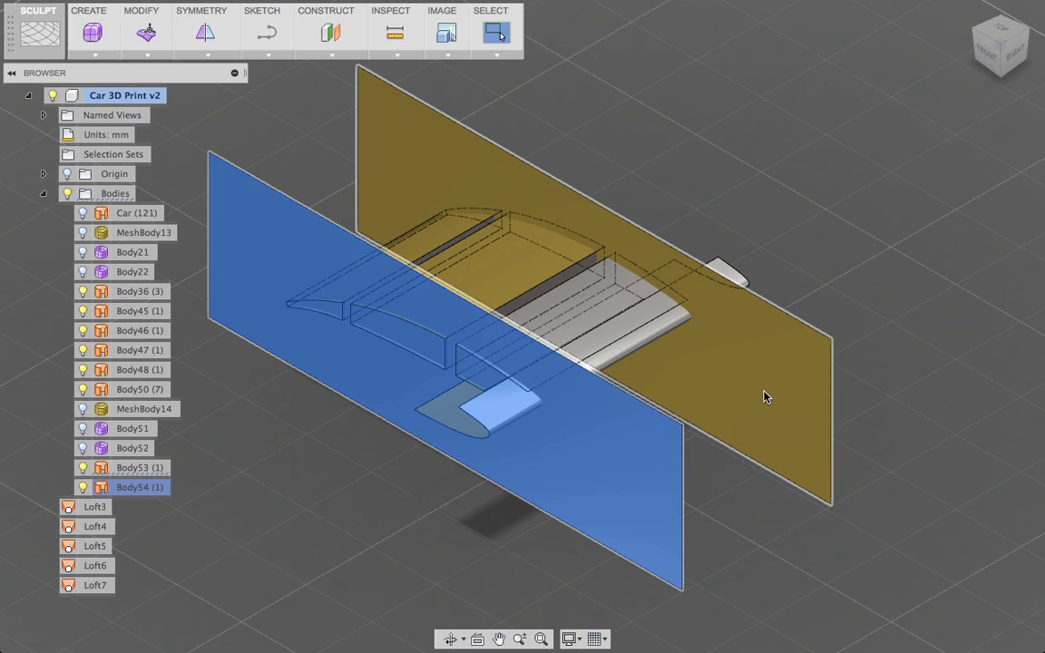
shift+middle_drag(803, 177, 748, 161)
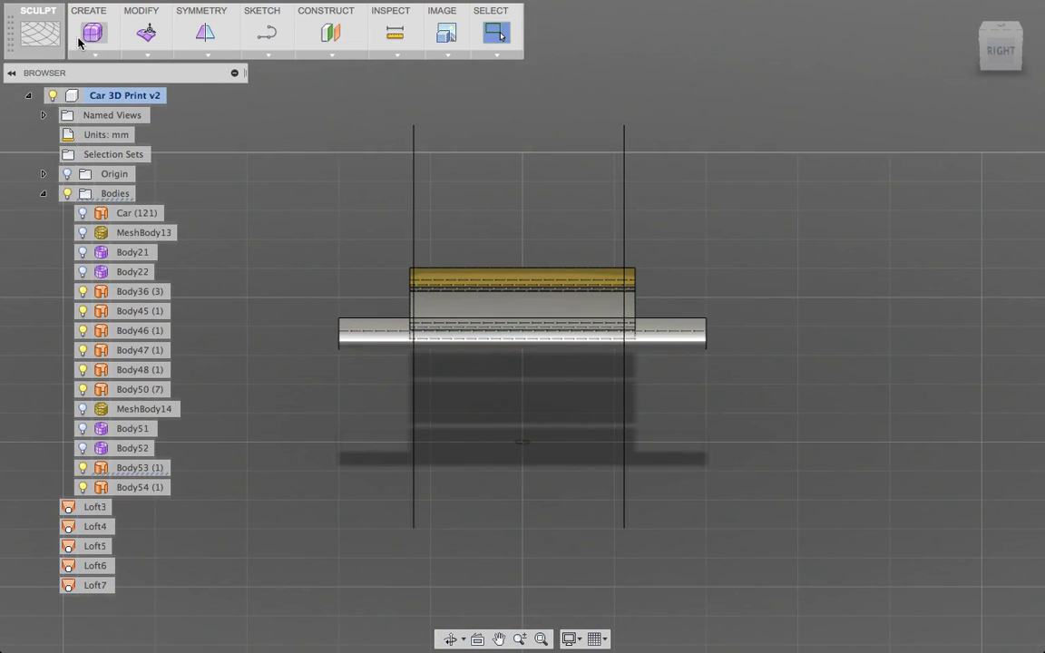
click(48, 34)
click(45, 151)
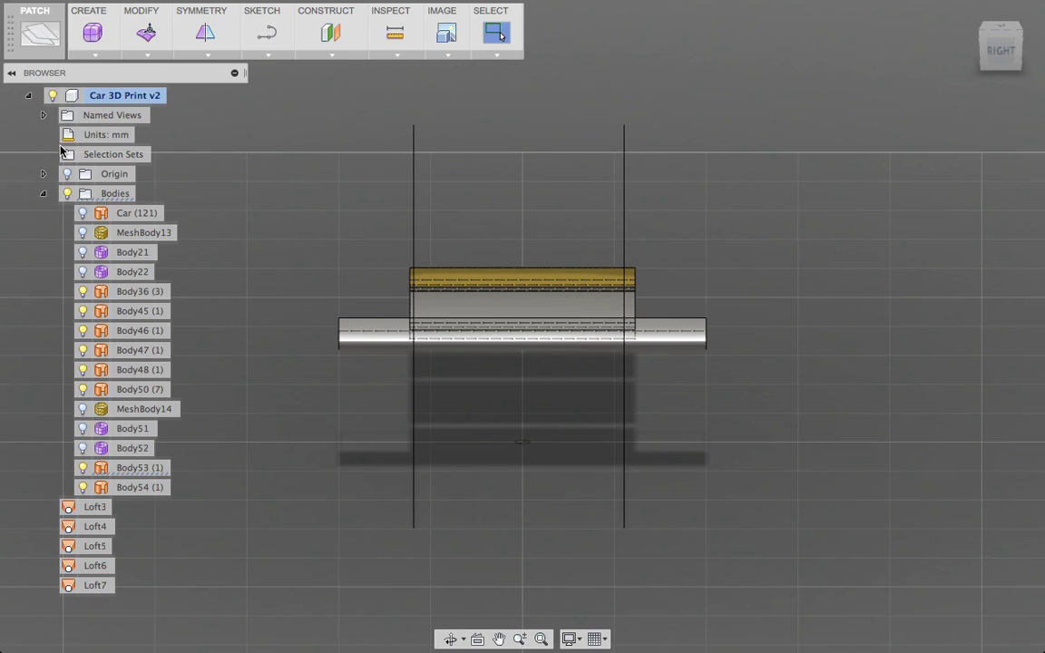
click(141, 56)
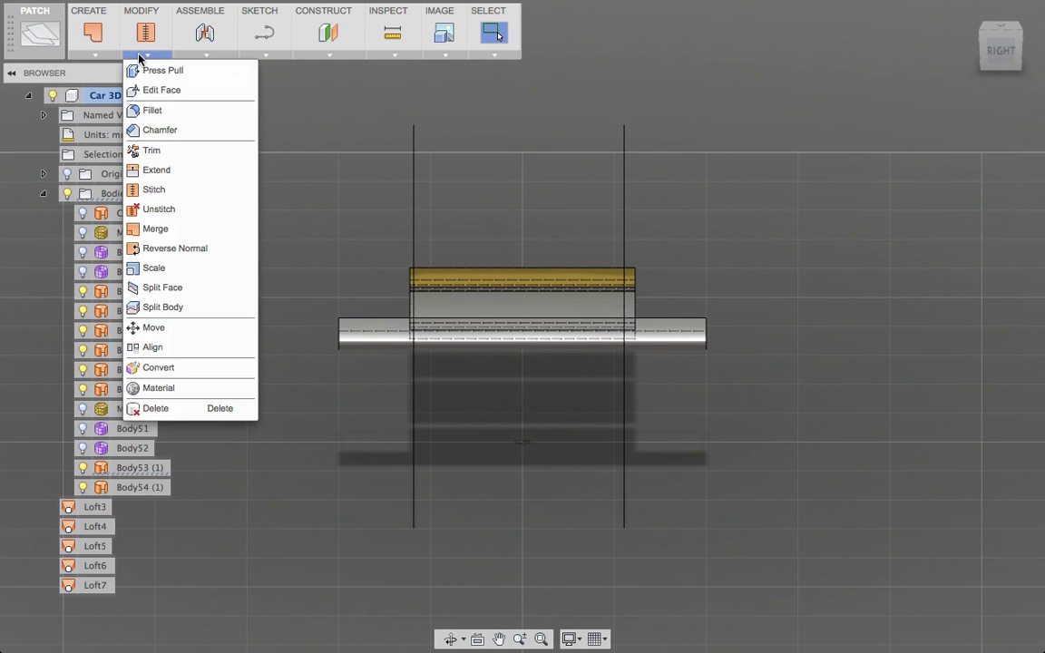
click(161, 148)
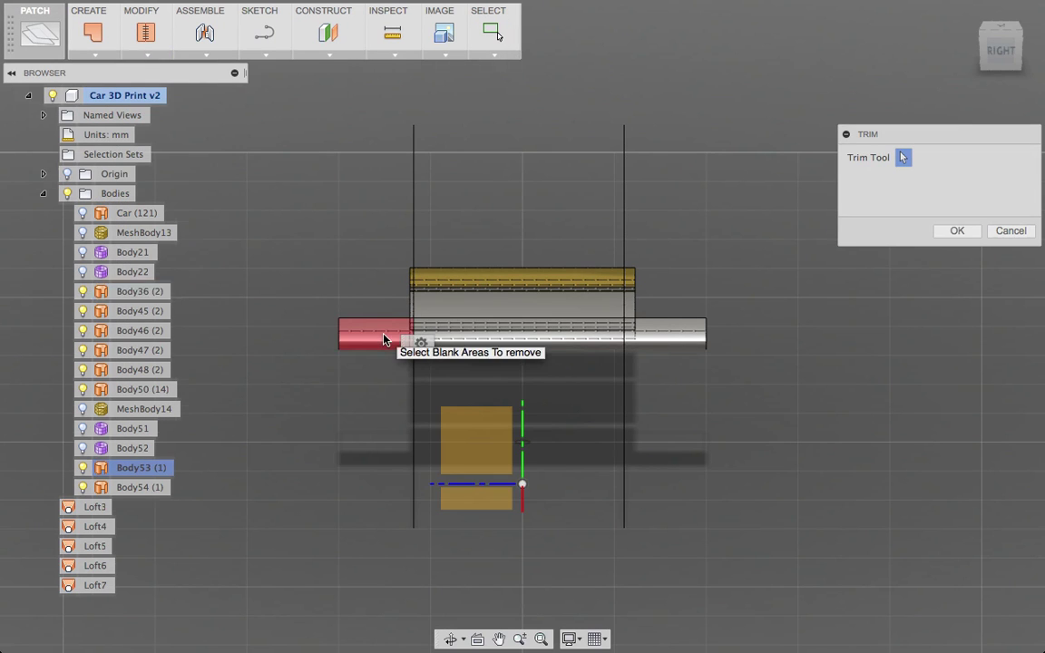
scroll(384, 338, up, 5)
scroll(404, 299, up, 3)
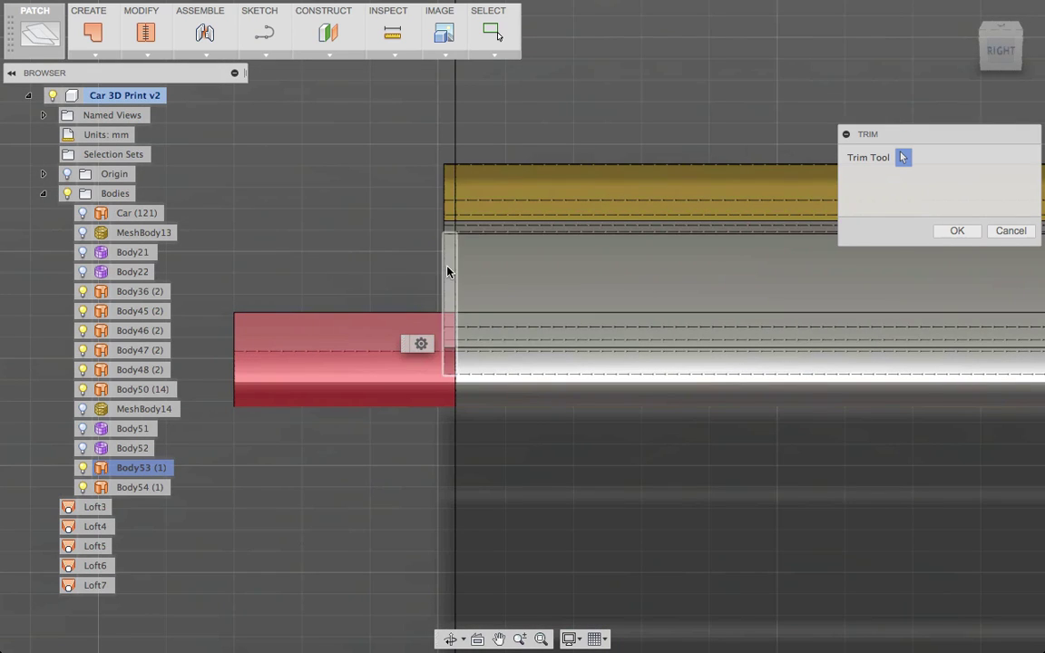
key(Return)
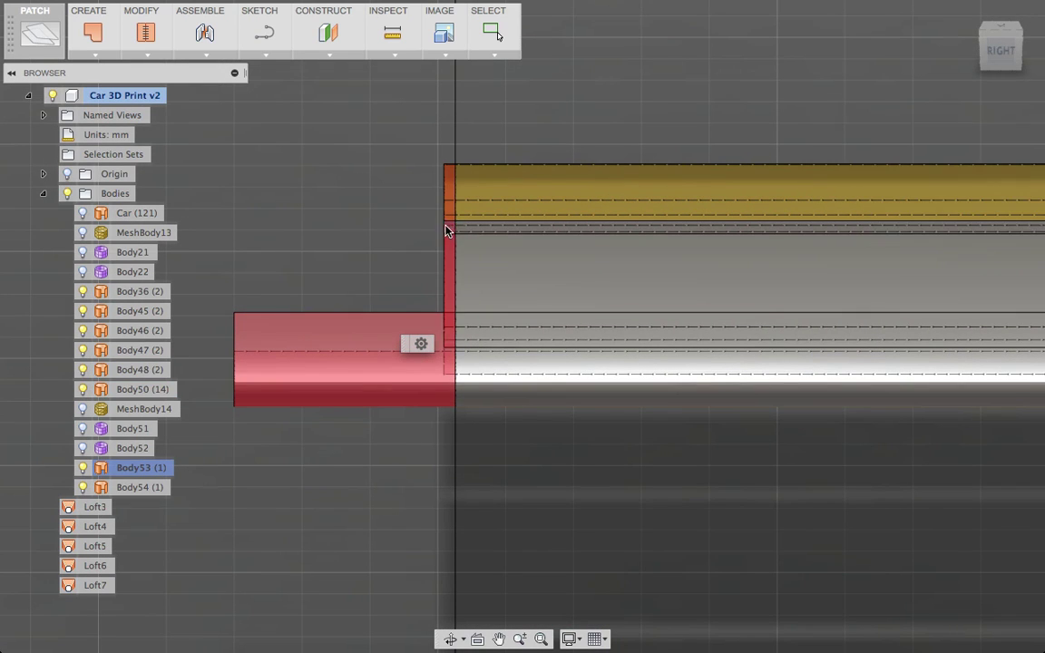
Trim the remaining Body50 and window strips outside side wall Body53, using the wall as the trim tool.
click(456, 156)
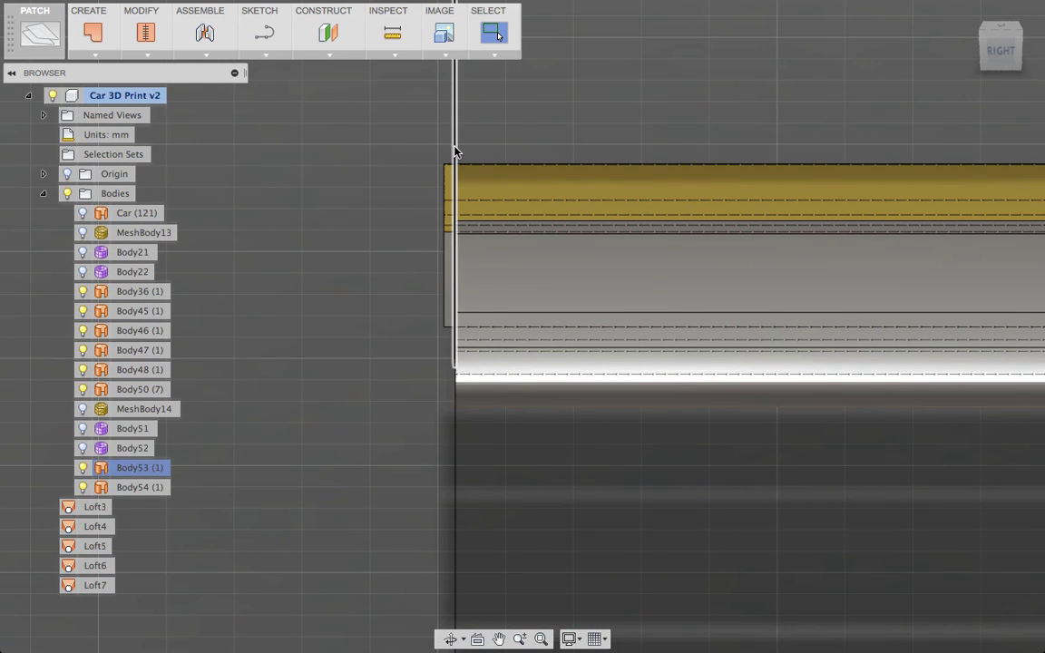
shift+middle_drag(317, 400, 413, 443)
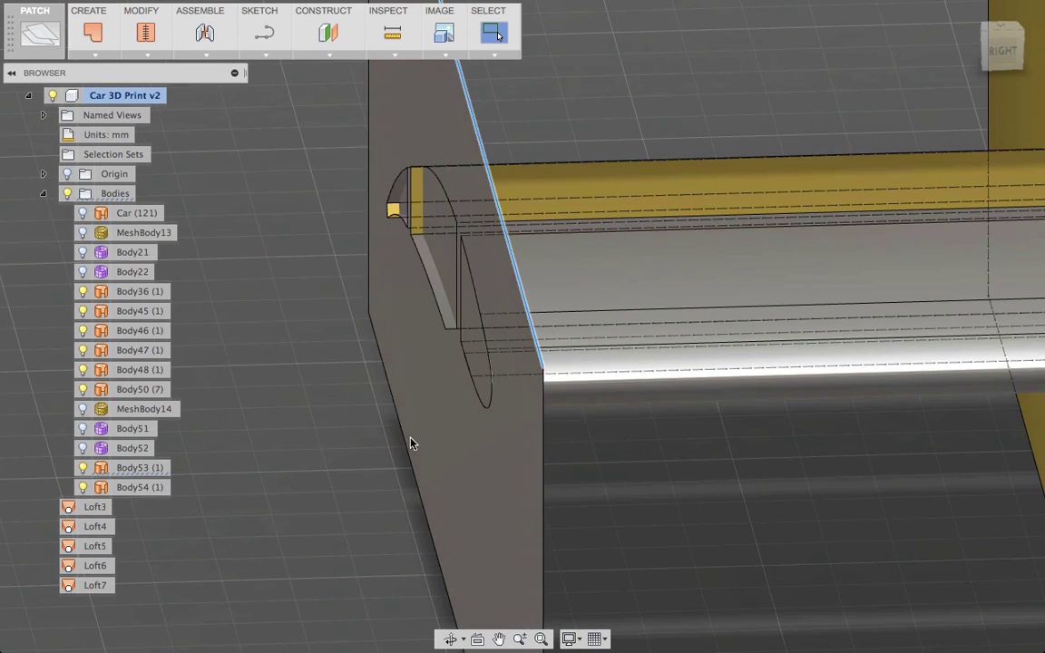
click(413, 443)
right_click(332, 416)
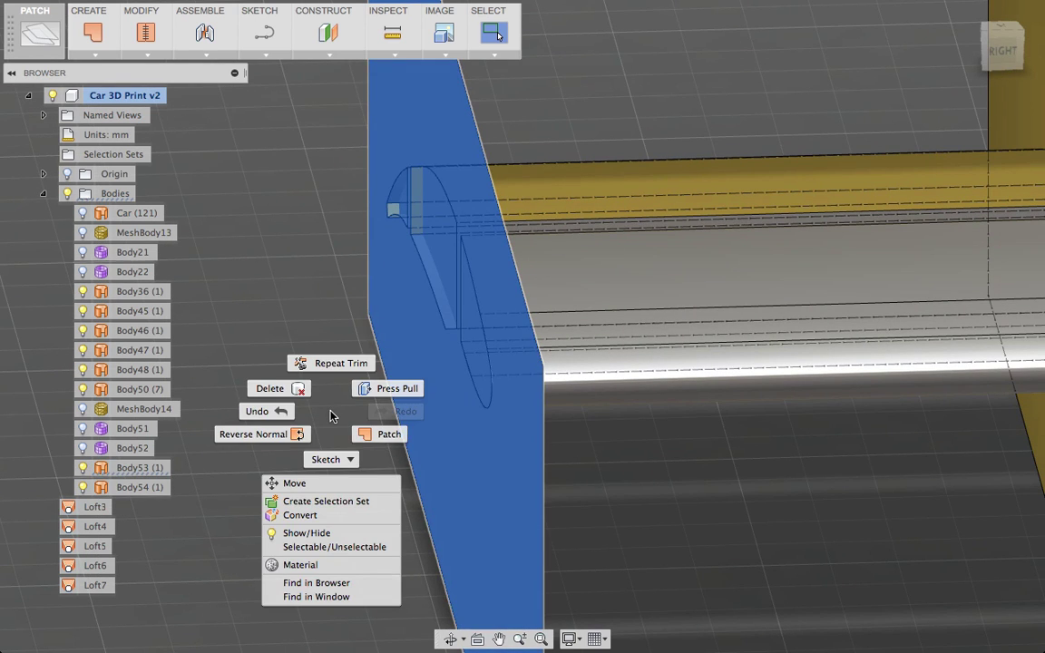
click(337, 363)
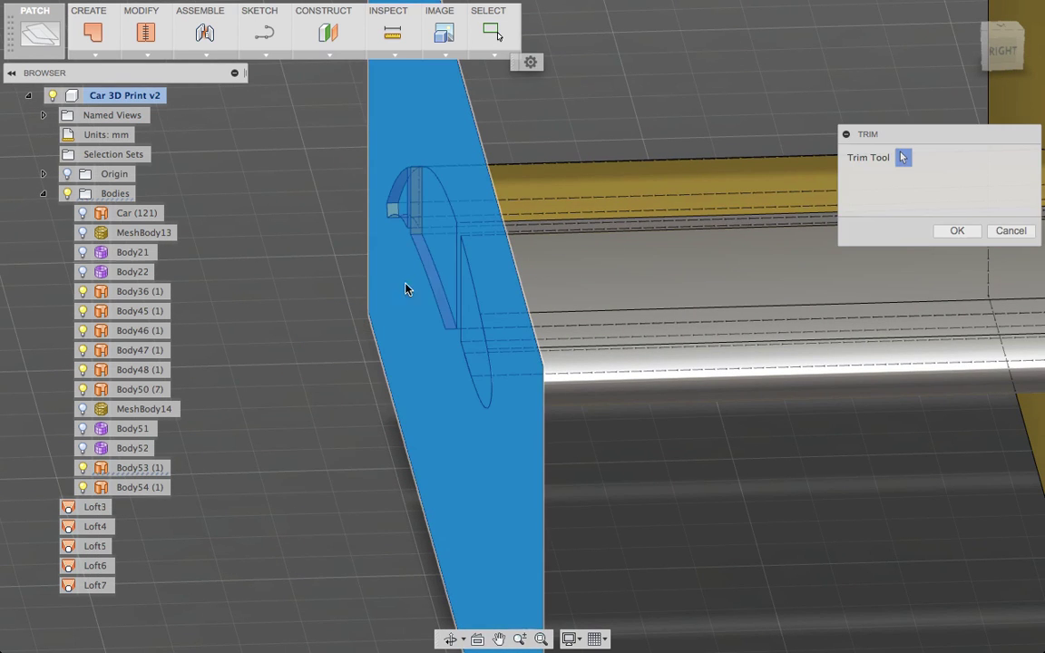
click(397, 196)
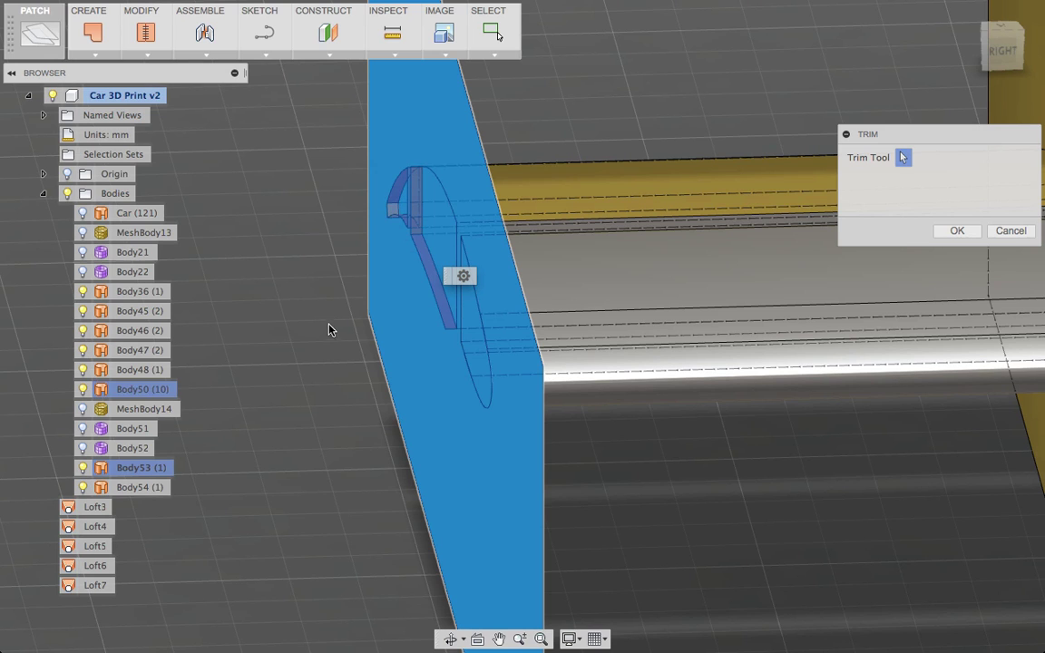
key(Return)
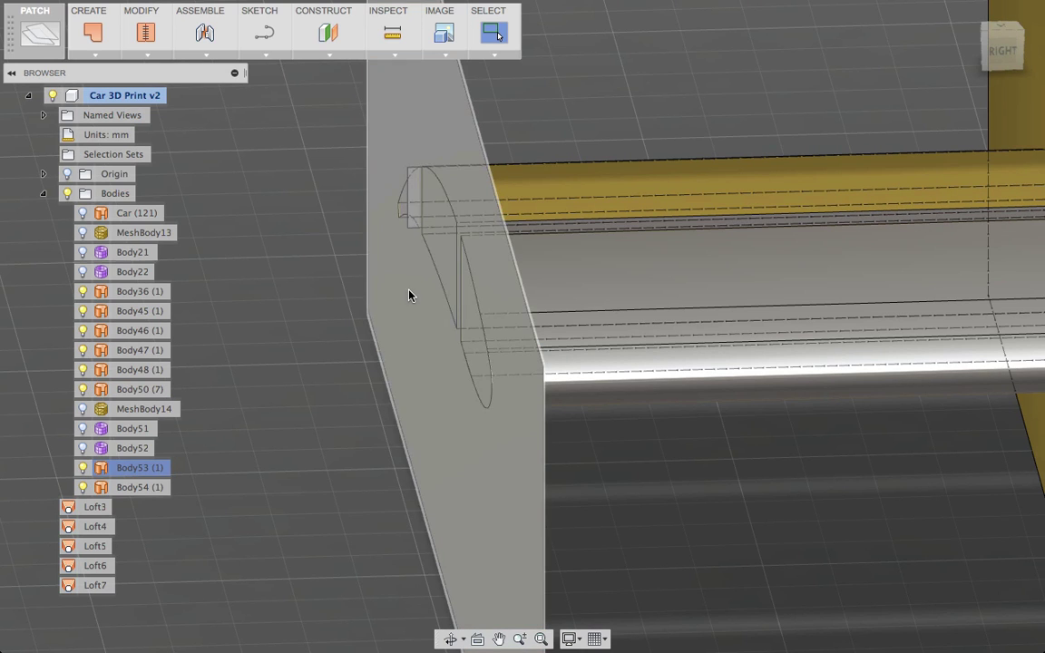
Trim the last leftover piece outside side wall Body53, and delete the wall.
click(408, 295)
right_click(408, 295)
click(413, 242)
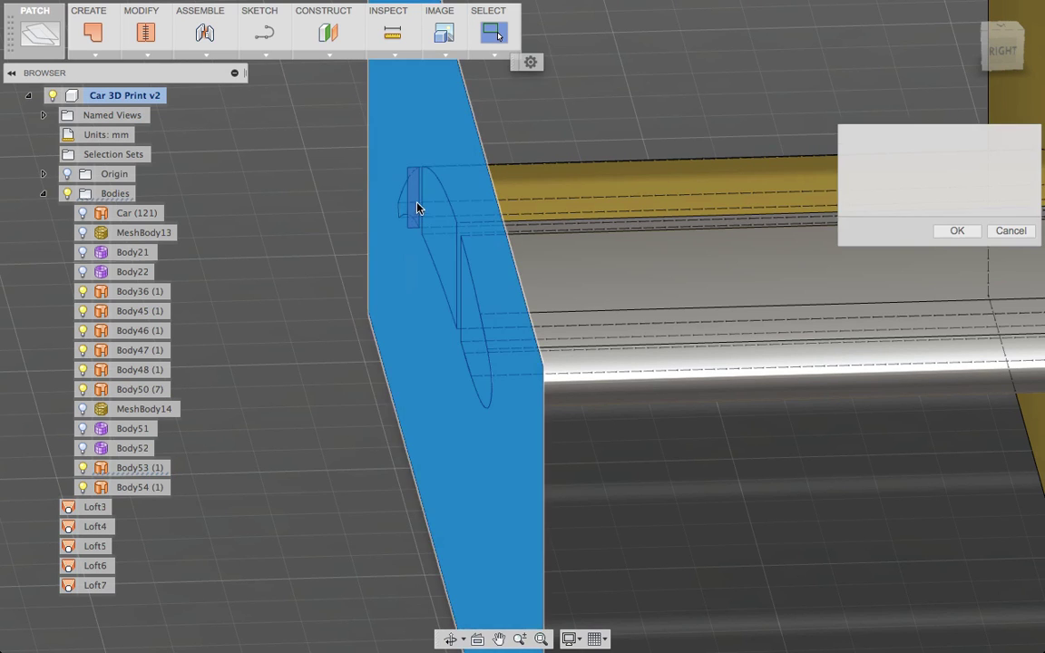
click(413, 203)
key(Return)
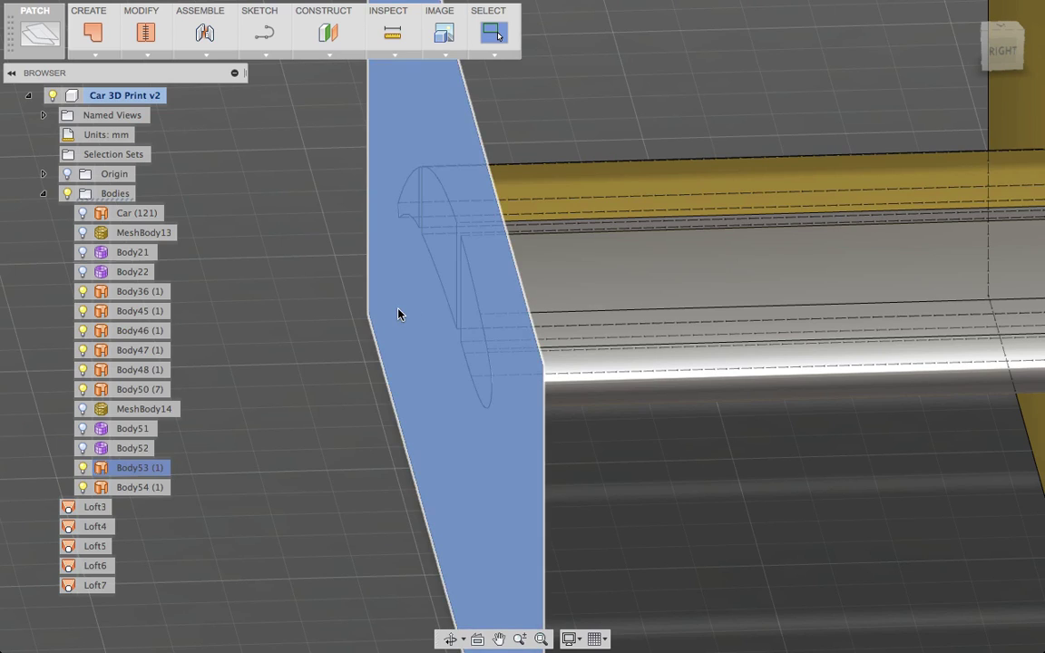
key(Delete)
Trim all window segment surfaces that extend beyond the opposite side wall, Body54, and delete that wall.
click(670, 383)
shift+middle_drag(669, 383, 703, 390)
click(534, 389)
scroll(533, 388, down, 2)
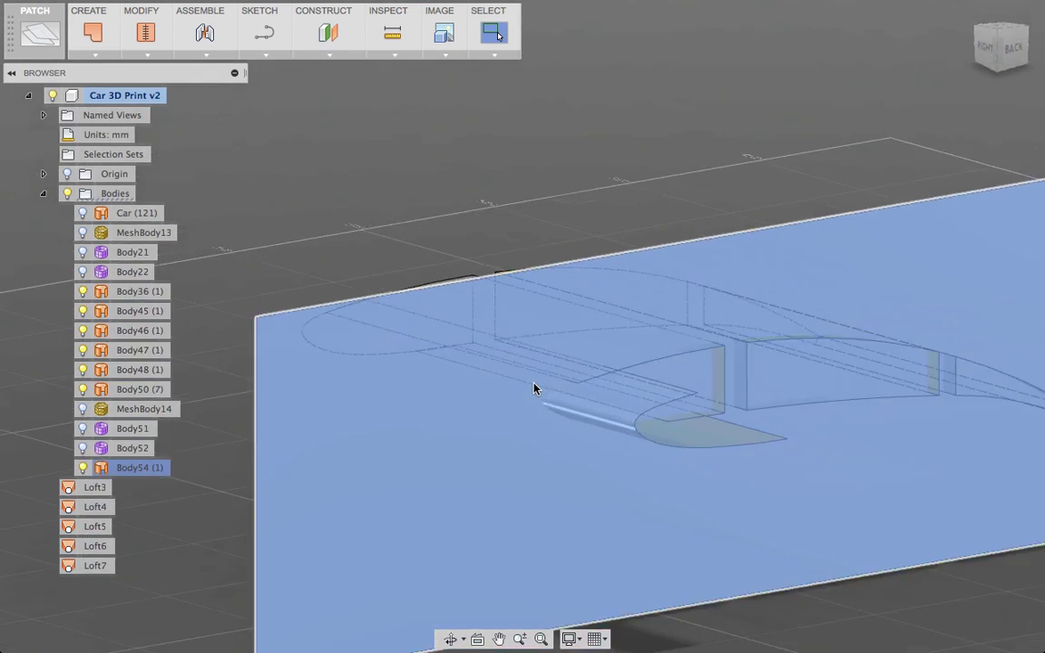
shift+middle_drag(535, 389, 771, 401)
right_click(801, 430)
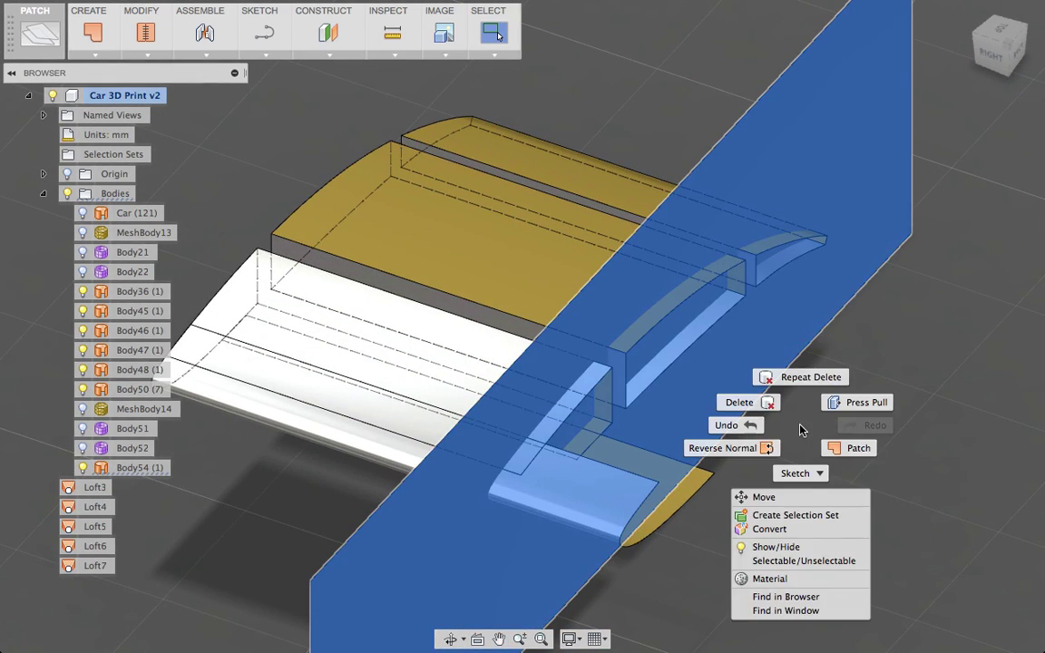
key(Escape)
right_click(800, 426)
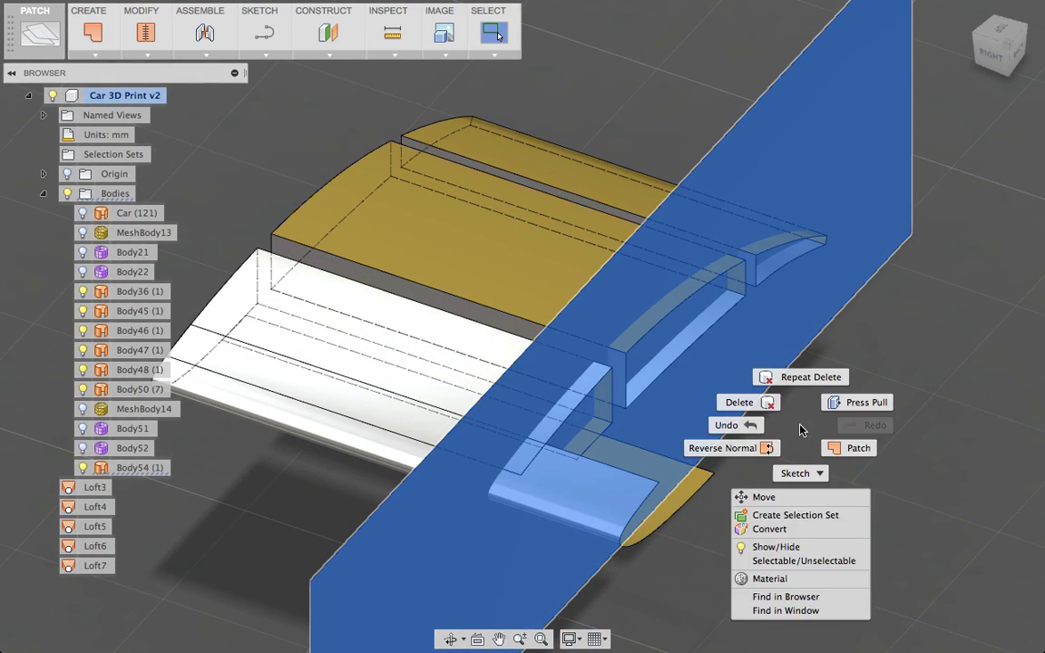
click(134, 58)
click(145, 56)
click(152, 147)
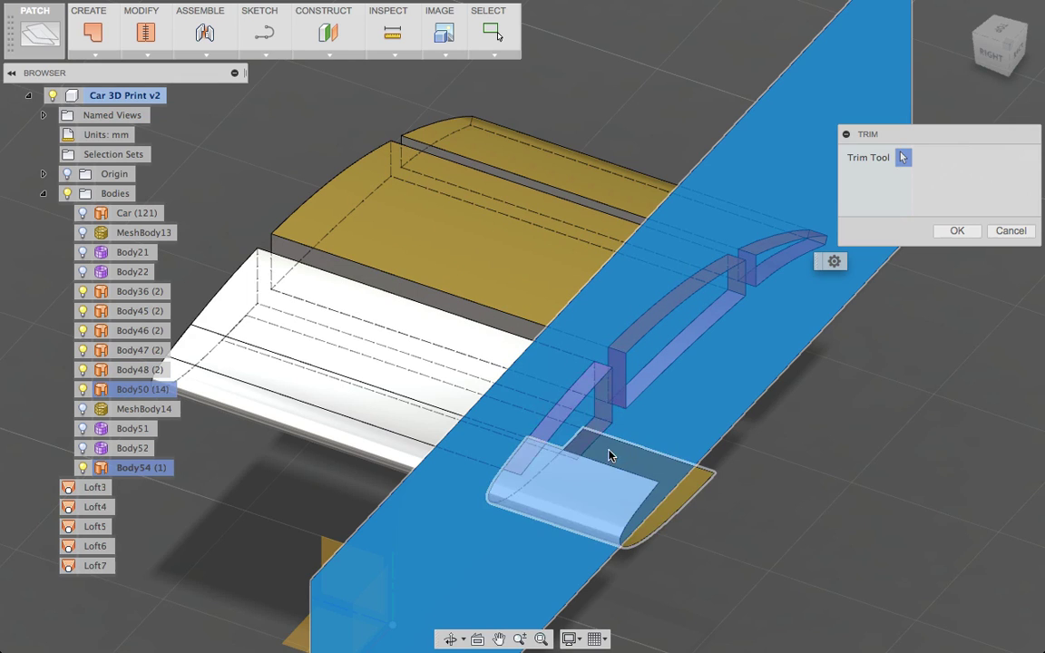
click(955, 233)
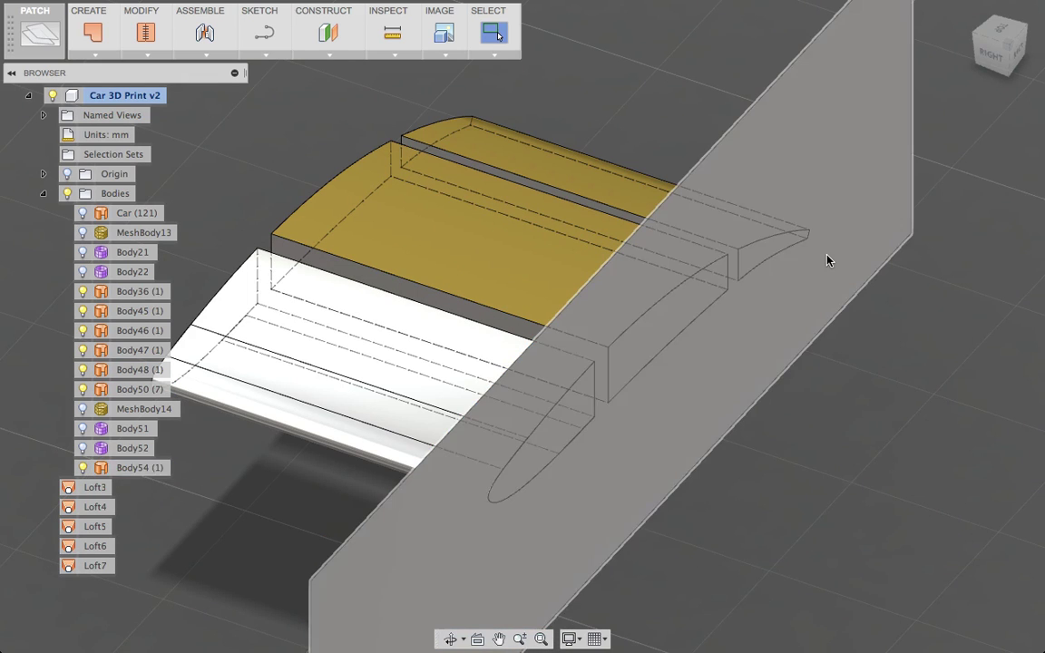
key(Delete)
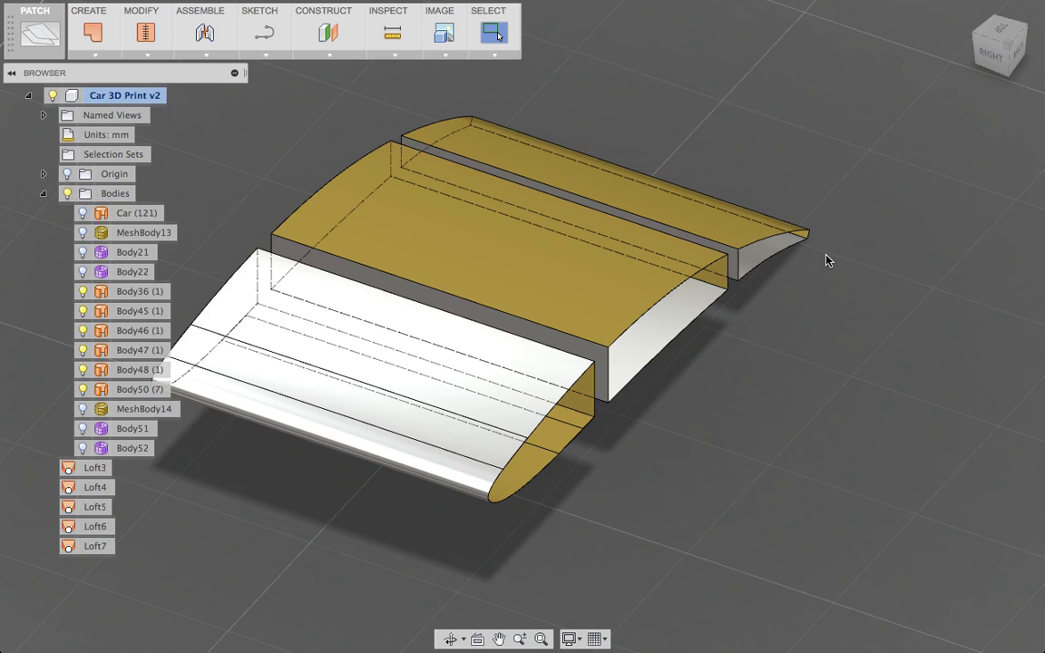
Unstitch Body50, the rounded end section, into separate surfaces with chain selection enabled.
shift+middle_drag(401, 285, 606, 368)
click(671, 391)
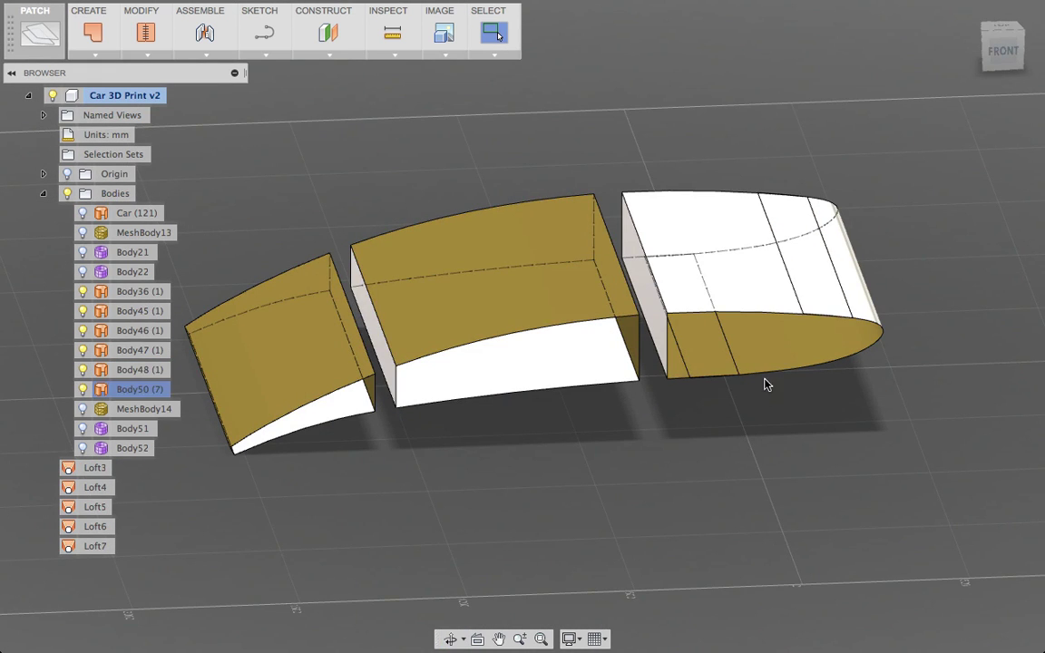
scroll(851, 363, down, 2)
scroll(851, 363, up, 4)
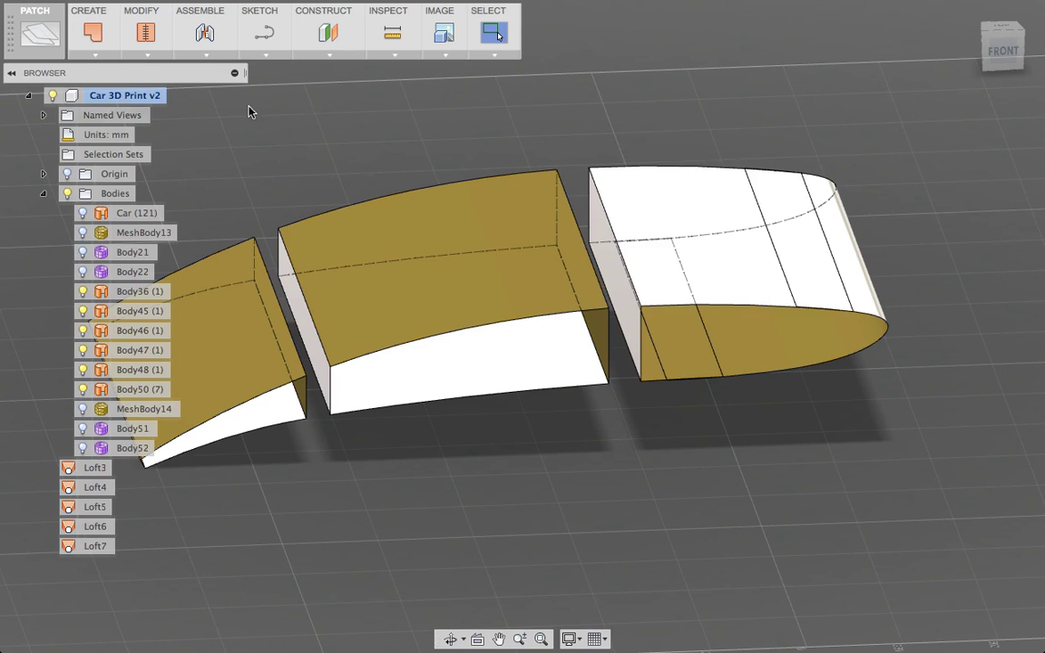
click(707, 201)
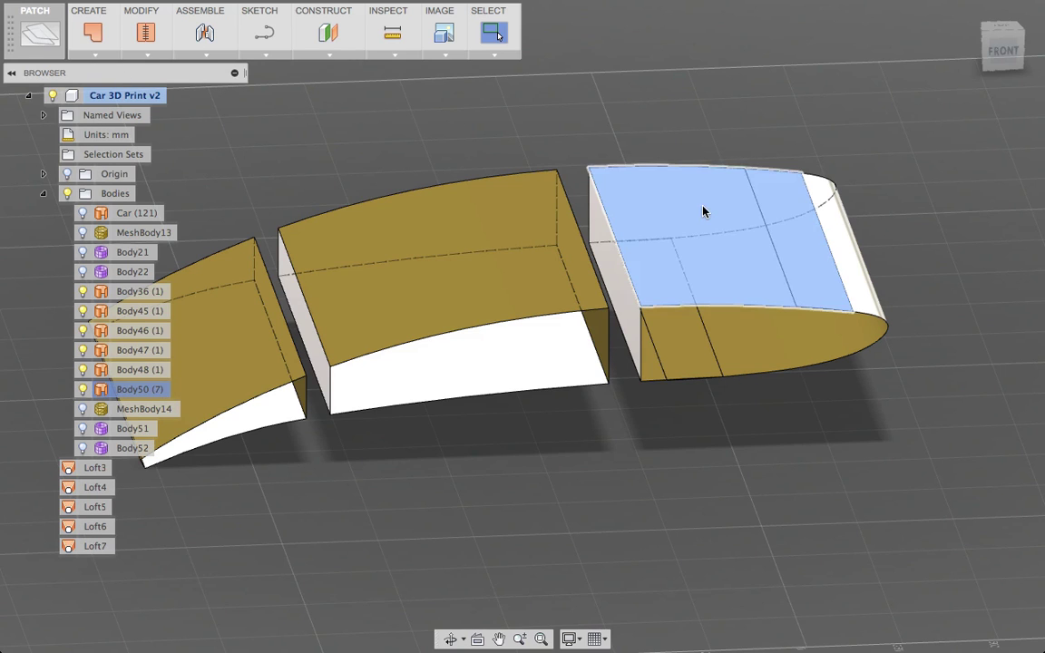
click(124, 391)
click(672, 483)
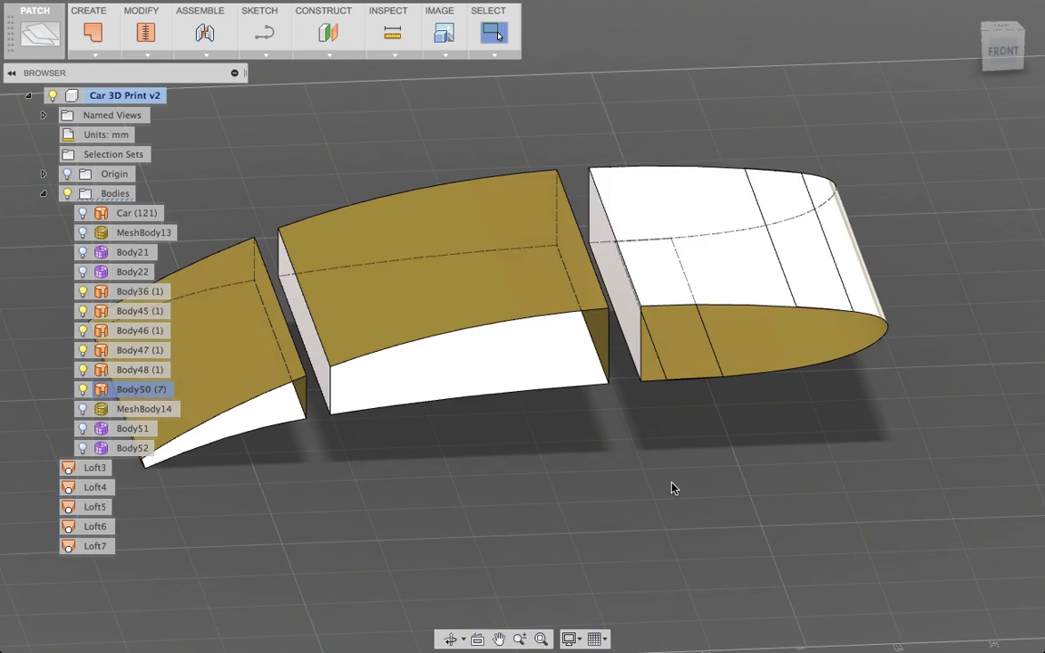
click(680, 194)
right_click(682, 200)
key(Escape)
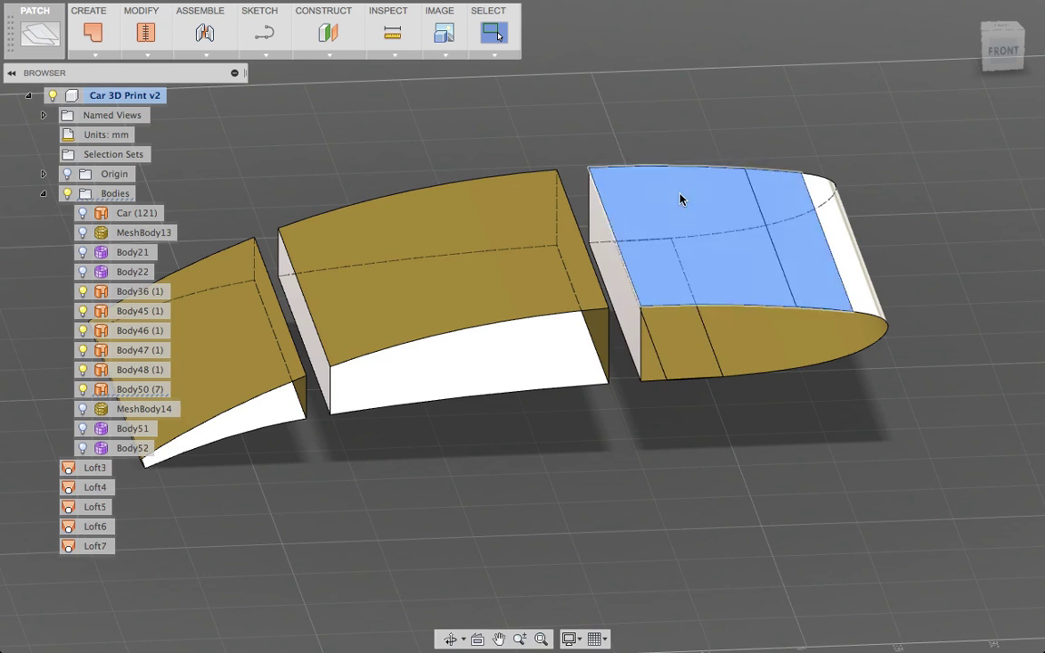
click(145, 48)
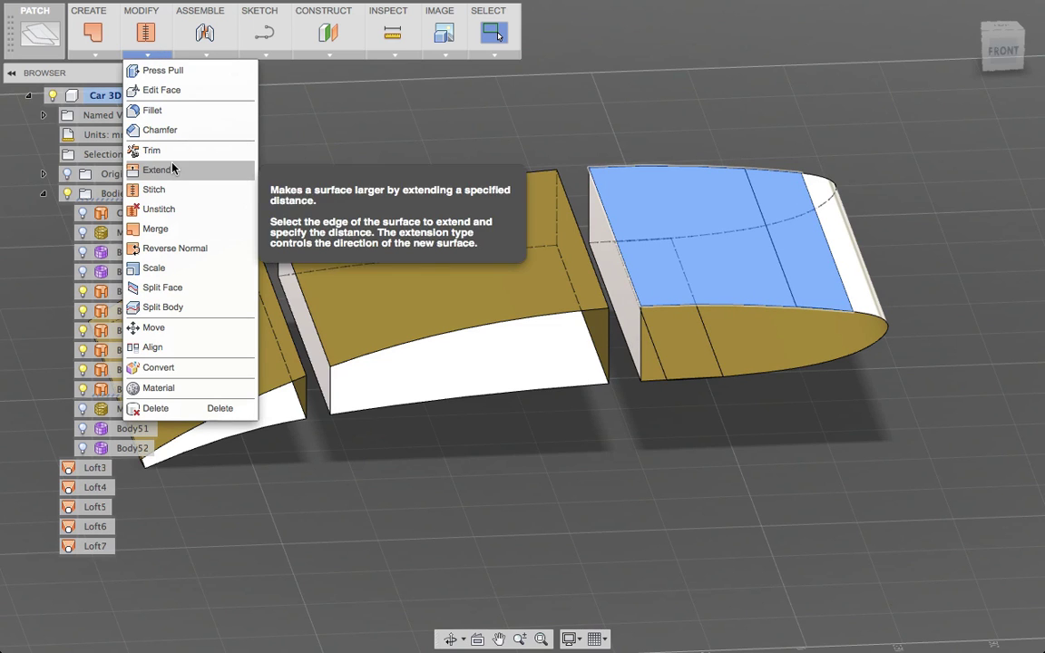
click(176, 211)
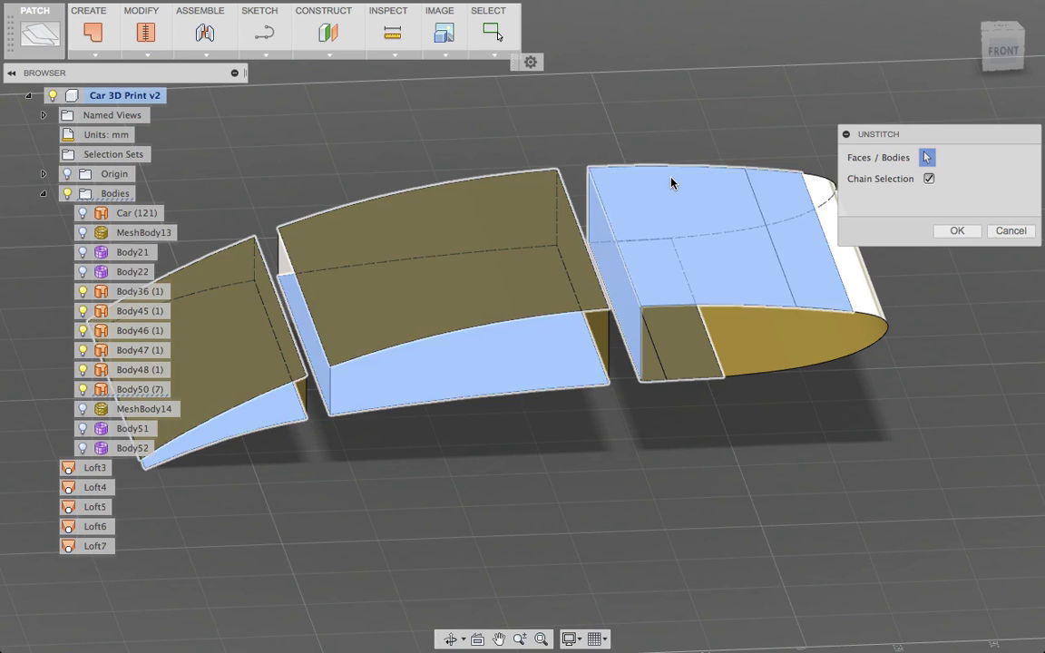
click(672, 184)
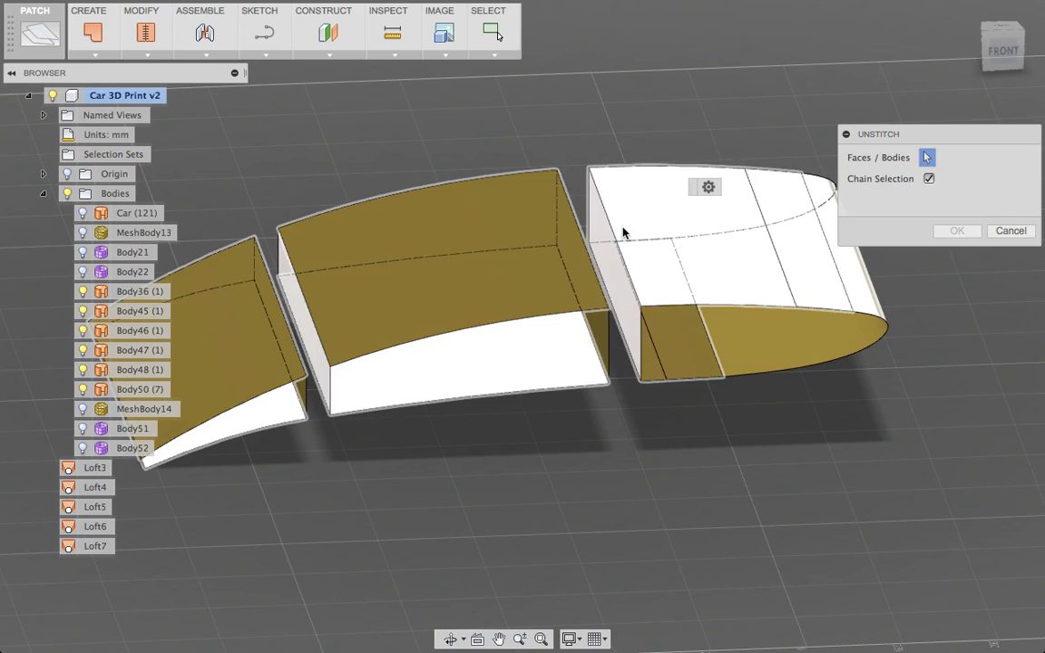
click(680, 216)
click(958, 230)
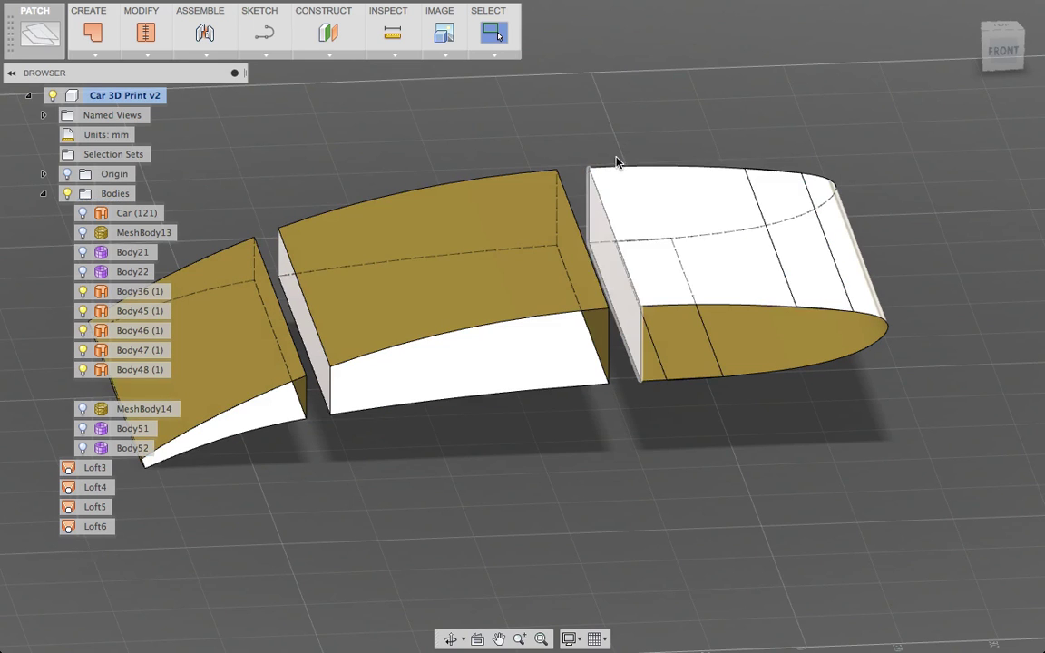
Trim the overlapping surface on the underside of the rounded end section, using Body60 as the trim tool.
click(647, 204)
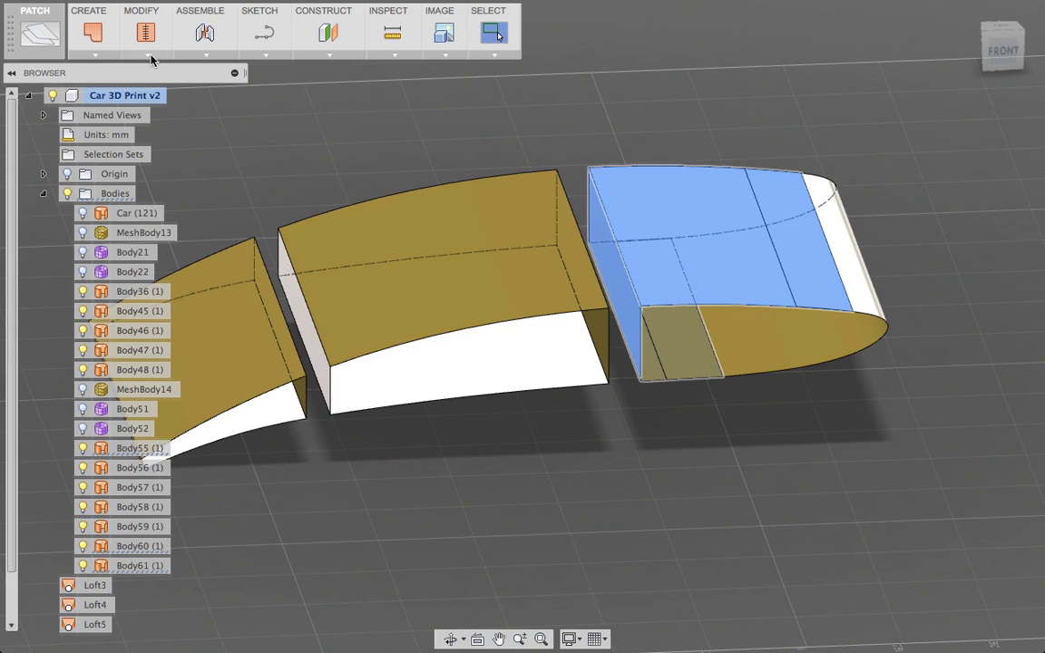
click(858, 144)
shift+middle_drag(858, 145, 840, 113)
click(497, 34)
click(131, 45)
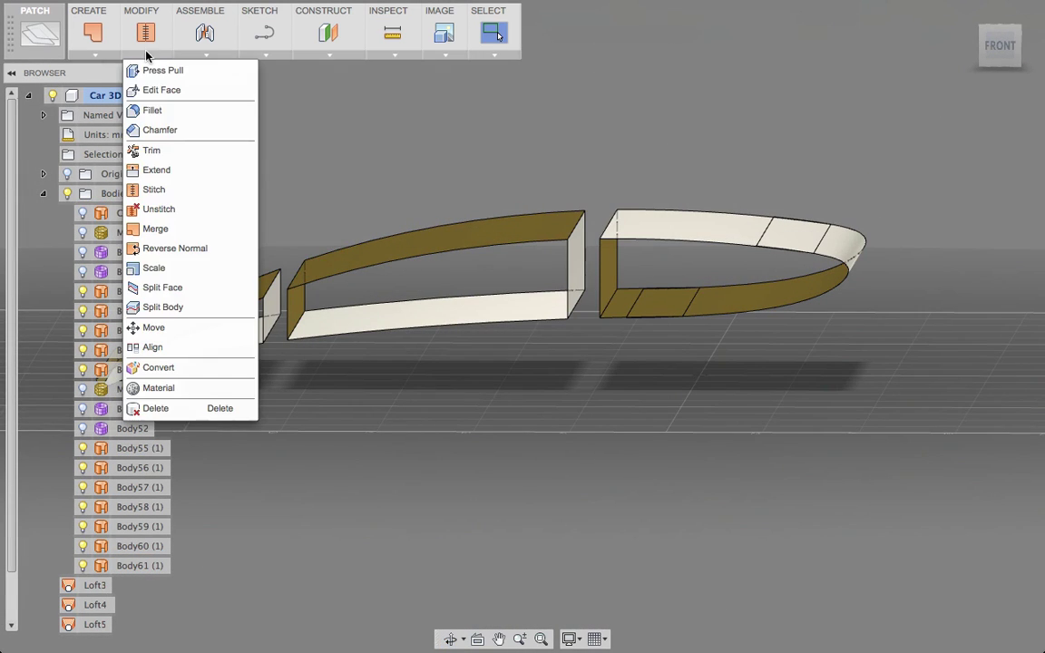
click(155, 151)
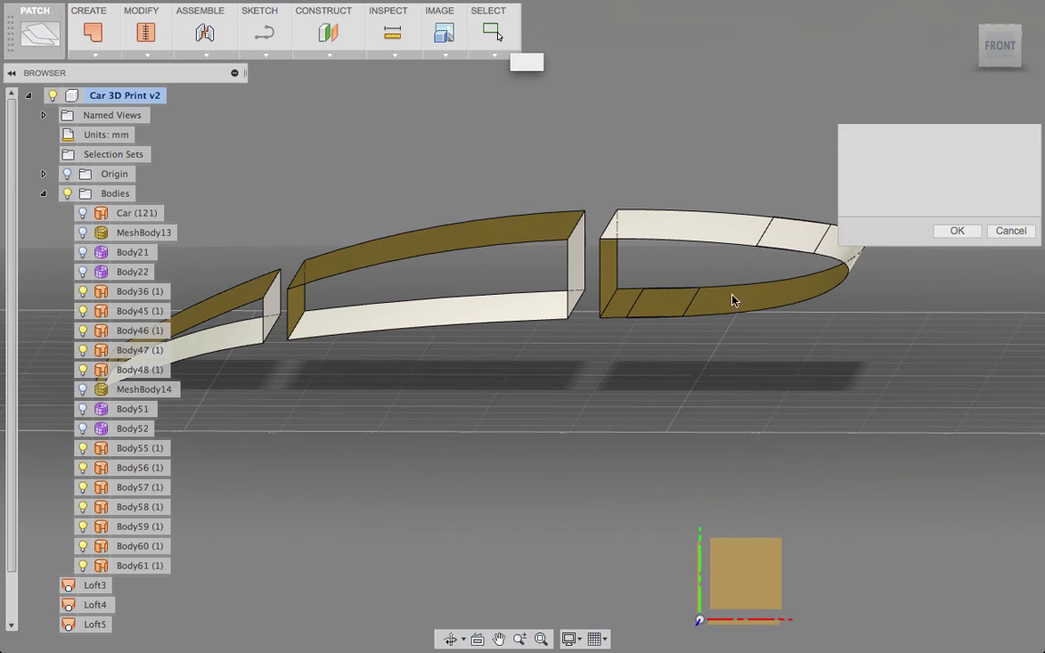
click(626, 308)
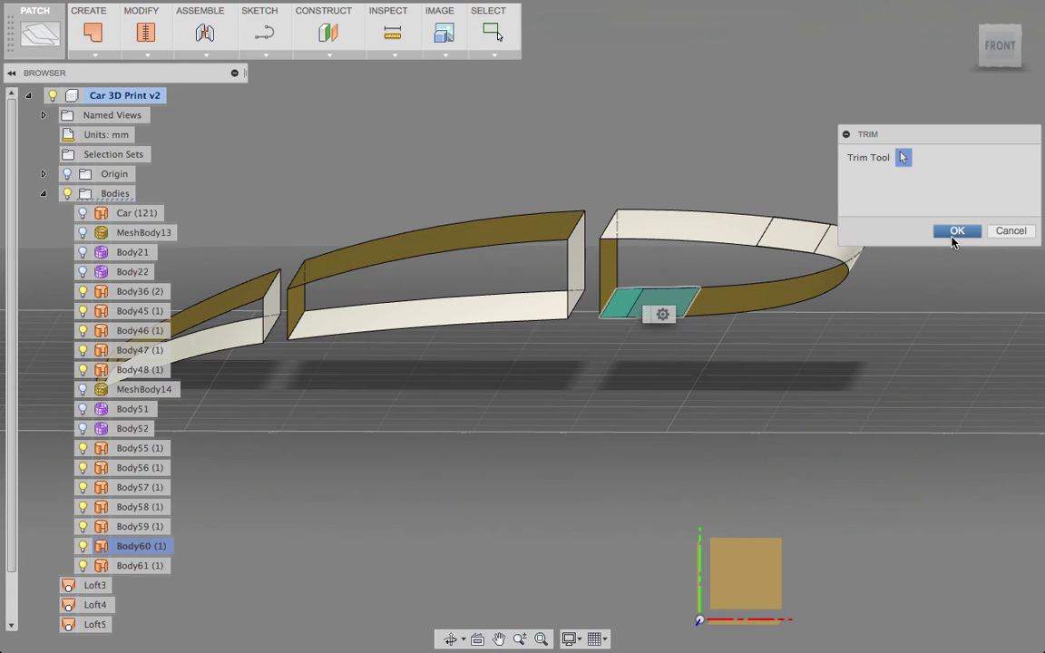
key(Return)
Trim the overlapping strip on the upper side of the rounded end section, using Body55 as the trim tool.
mouse_move(747, 346)
shift+middle_down()
mouse_move(746, 328)
mouse_move(737, 348)
shift+middle_up()
click(738, 232)
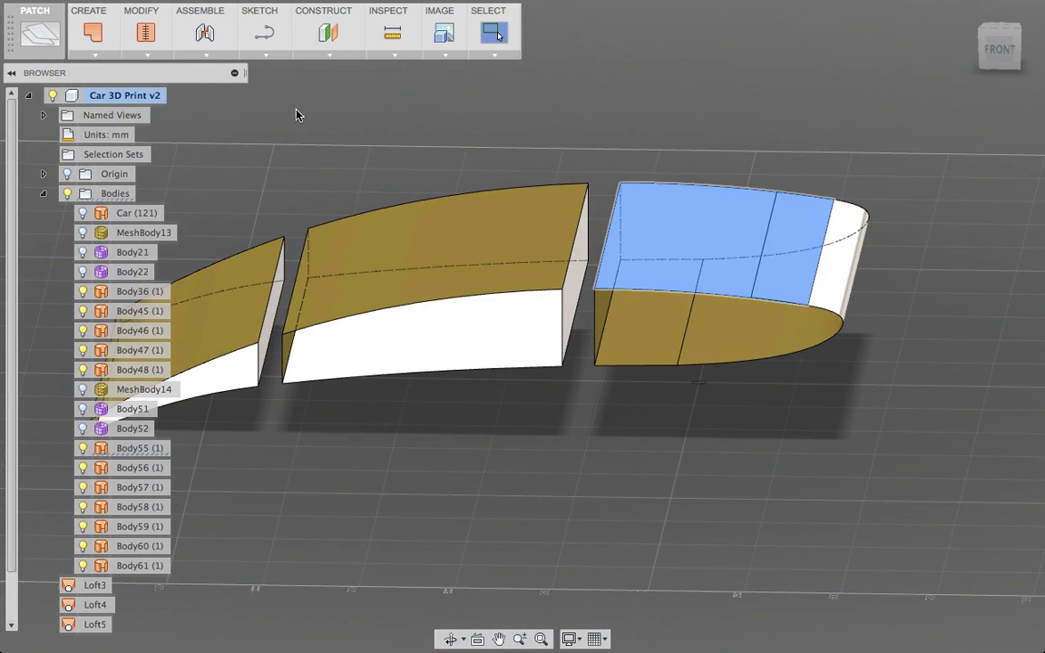
click(140, 59)
click(155, 147)
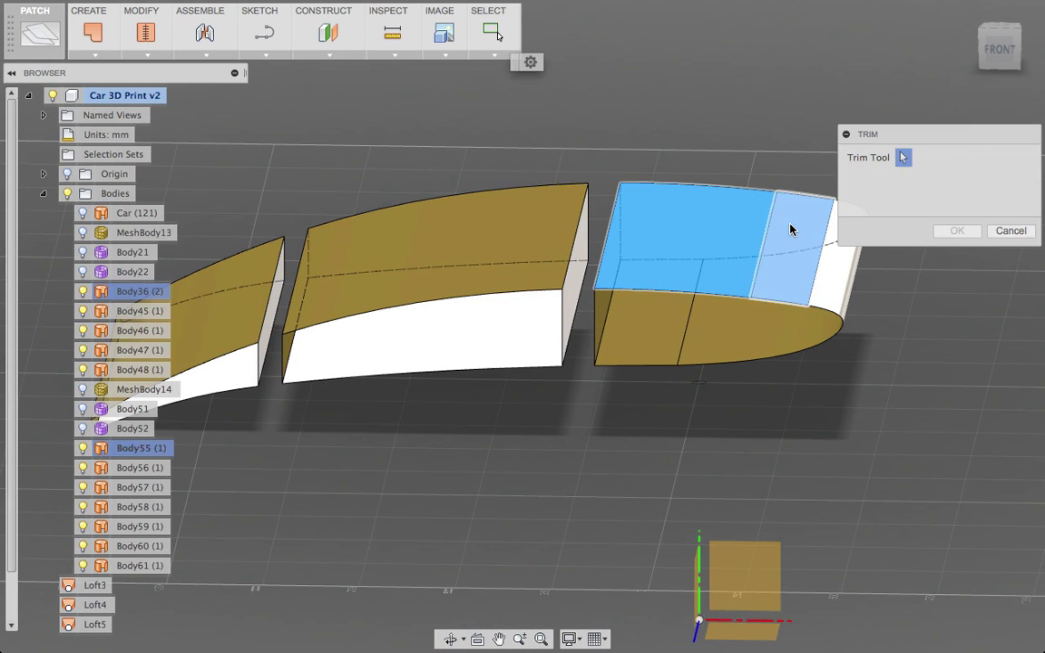
click(813, 229)
click(963, 234)
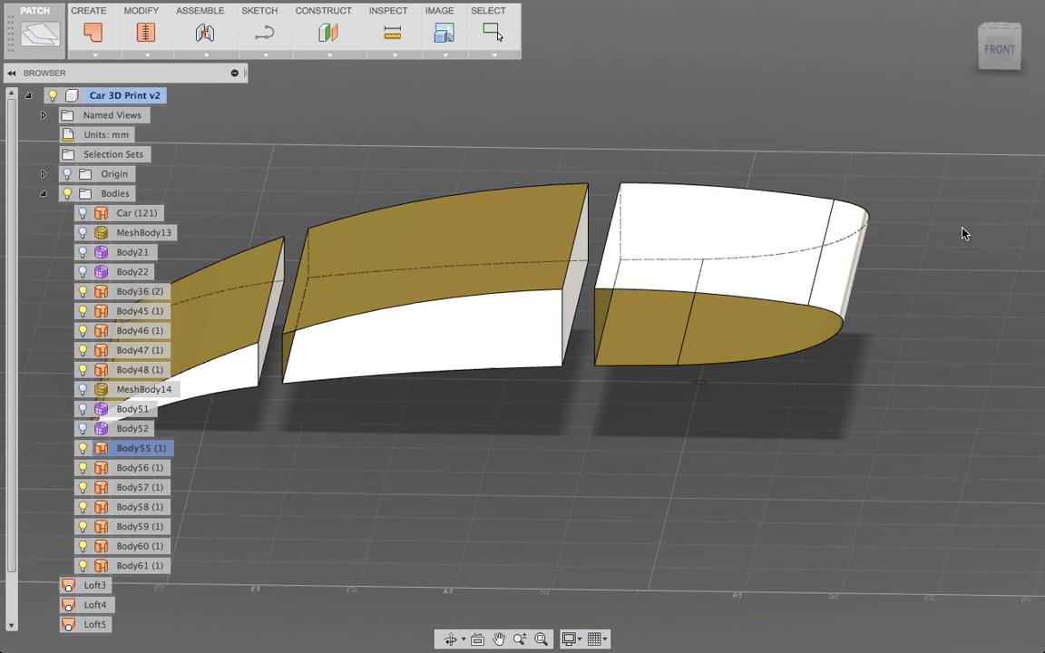
Stitch the four surfaces of the rounded end section into one body with a 0.01 mm tolerance.
shift+middle_drag(891, 329, 896, 308)
drag(902, 186, 592, 356)
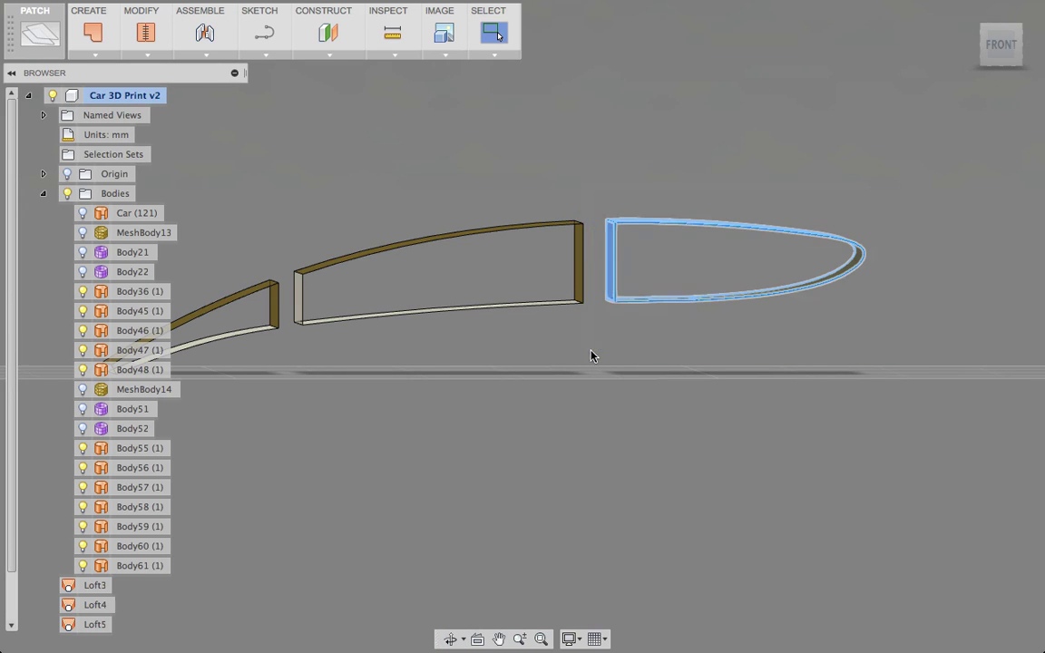
click(145, 35)
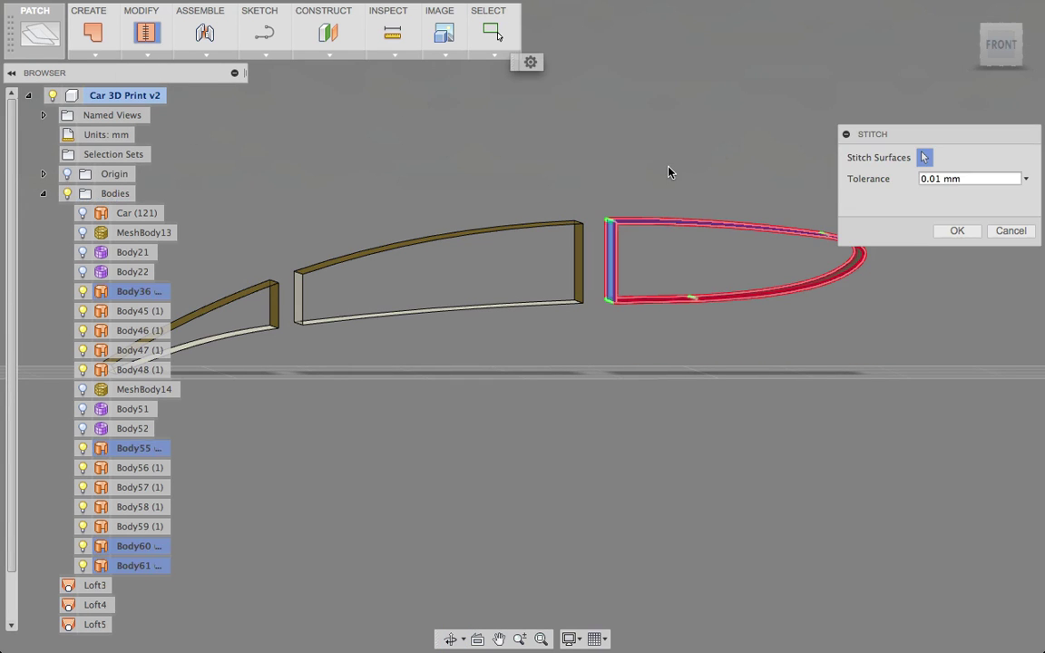
click(953, 229)
Fillet the seam edge on the upper side of the rounded end section, near its nose.
shift+middle_drag(915, 256, 890, 227)
click(149, 56)
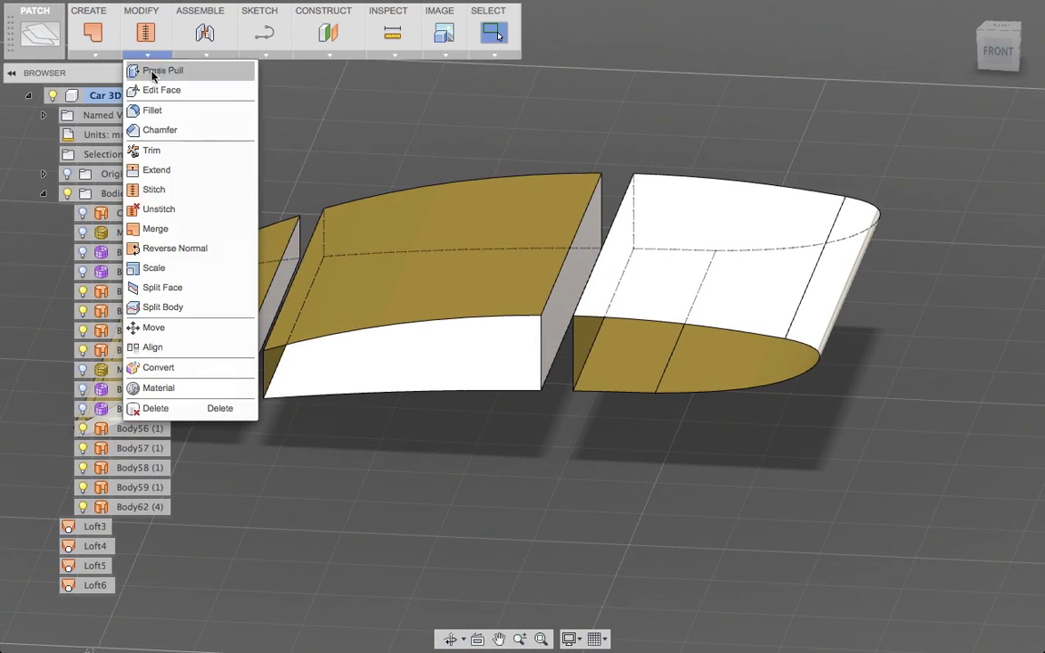
click(152, 106)
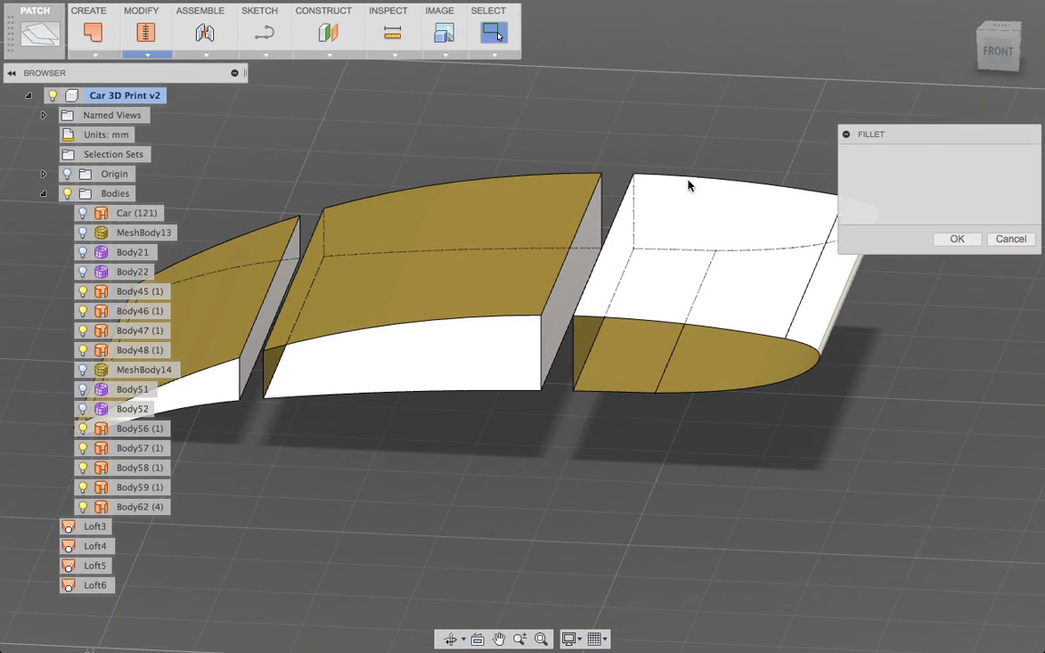
click(831, 233)
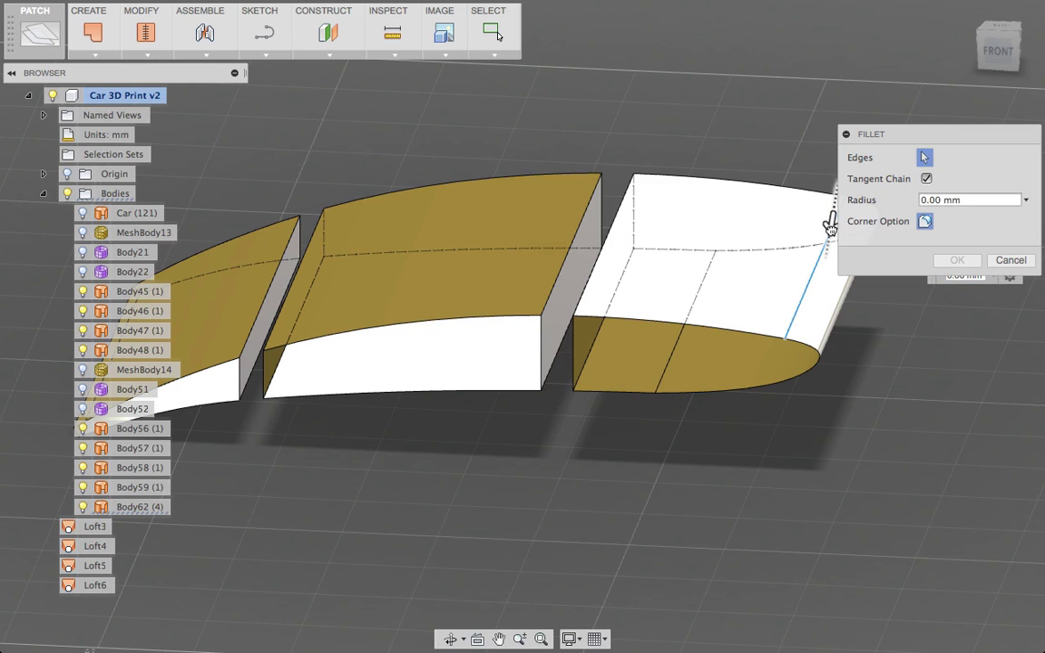
text(25)
key(Return)
drag(831, 233, 823, 385)
click(957, 262)
Fillet the seam edge on the underside of the rounded end section with an 800 mm radius.
shift+middle_drag(944, 300, 878, 288)
scroll(902, 287, down, 2)
scroll(901, 288, up, 8)
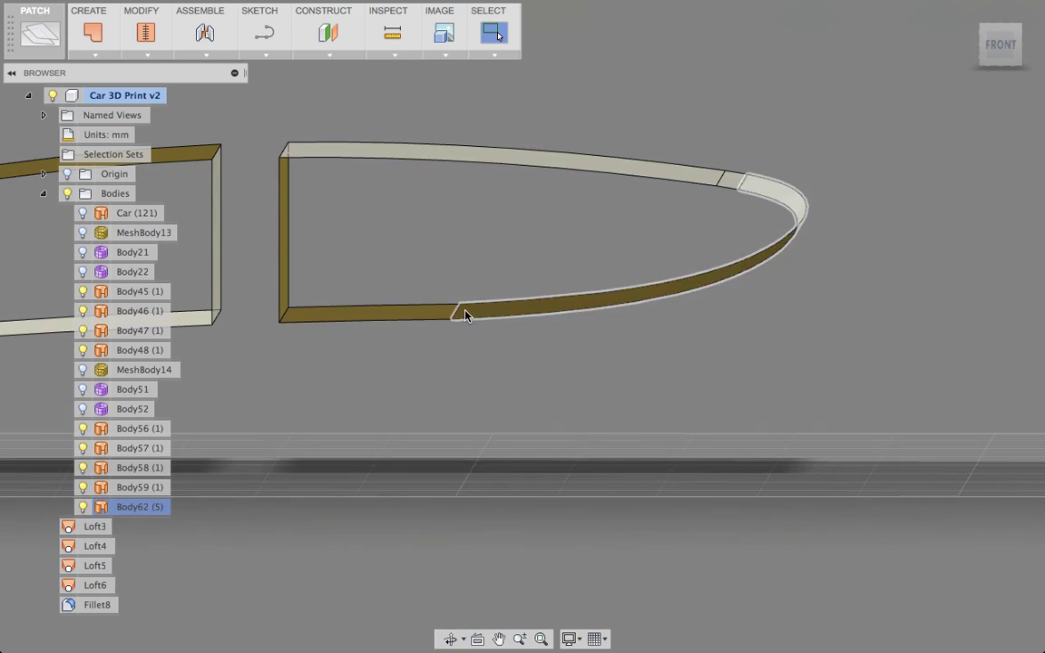
click(147, 55)
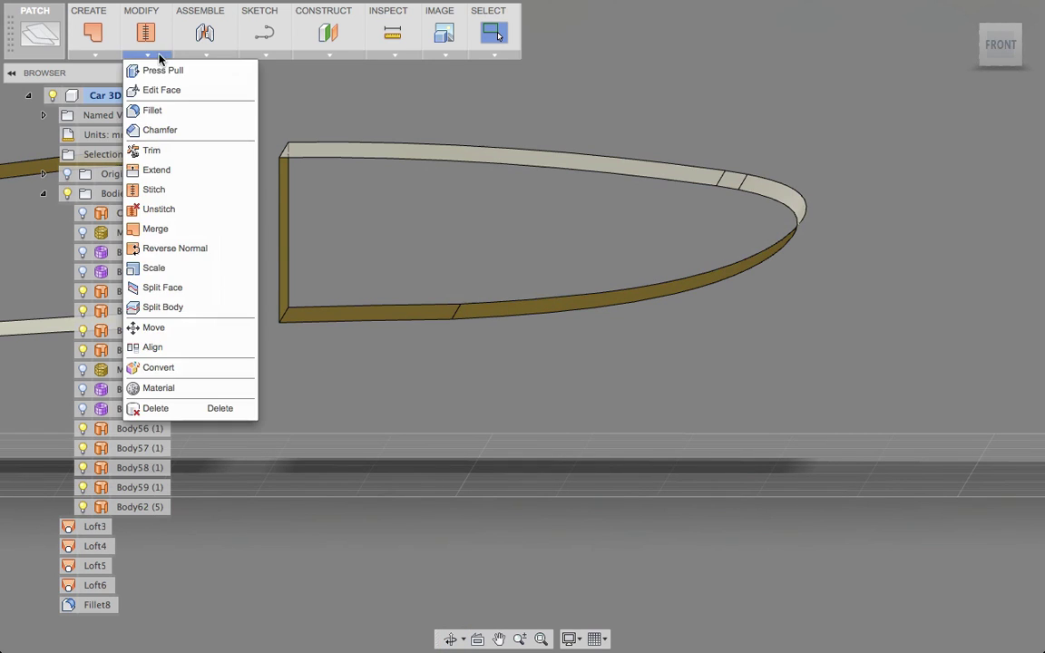
click(150, 109)
click(492, 309)
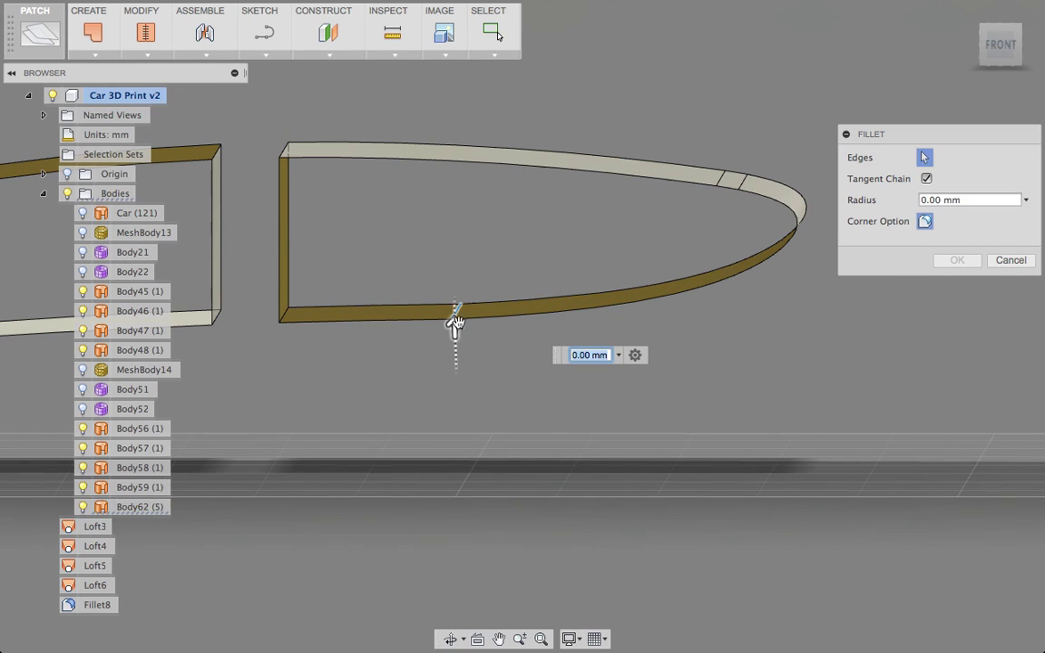
drag(457, 325, 479, 4)
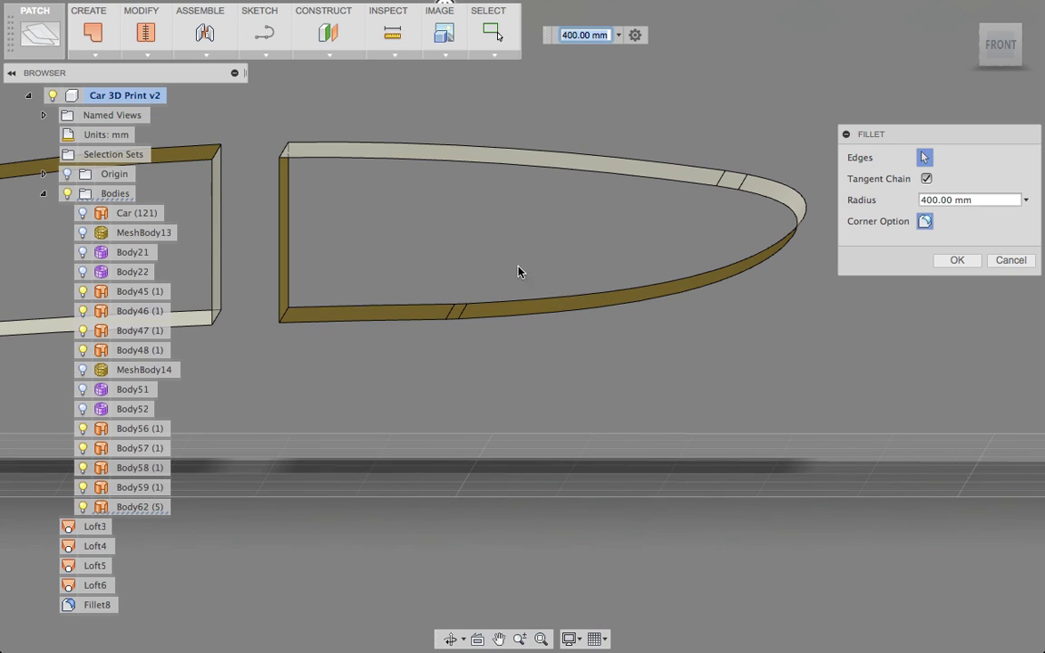
click(922, 200)
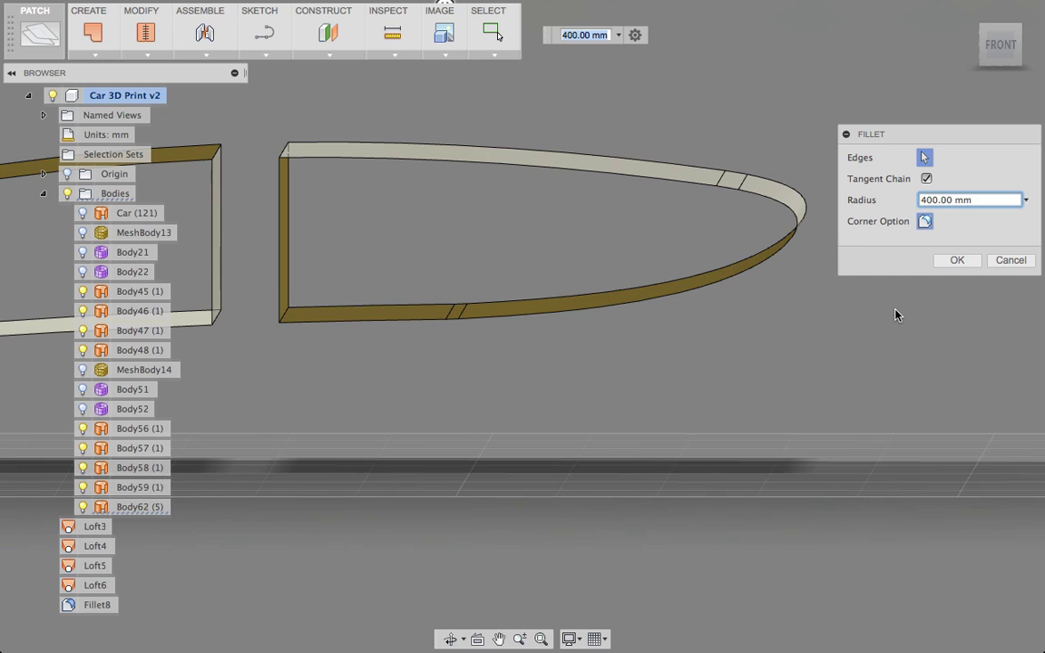
key(Delete)
text(8)
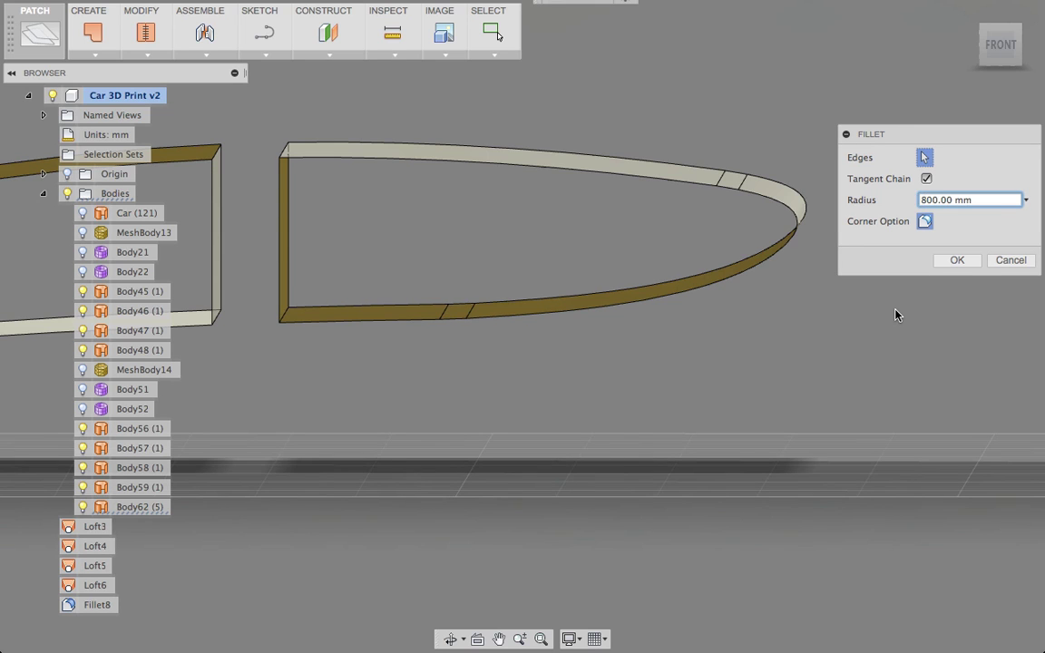
click(956, 261)
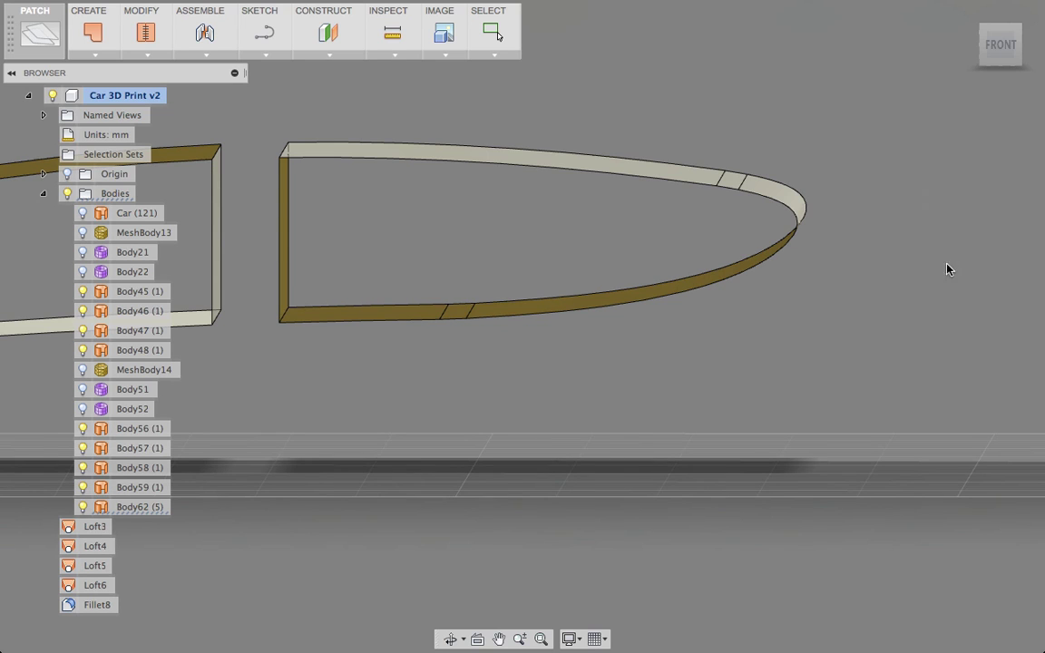
Stitch all visible surfaces of the three sections into a single body with a 0.01 mm tolerance.
shift+middle_drag(639, 390, 641, 392)
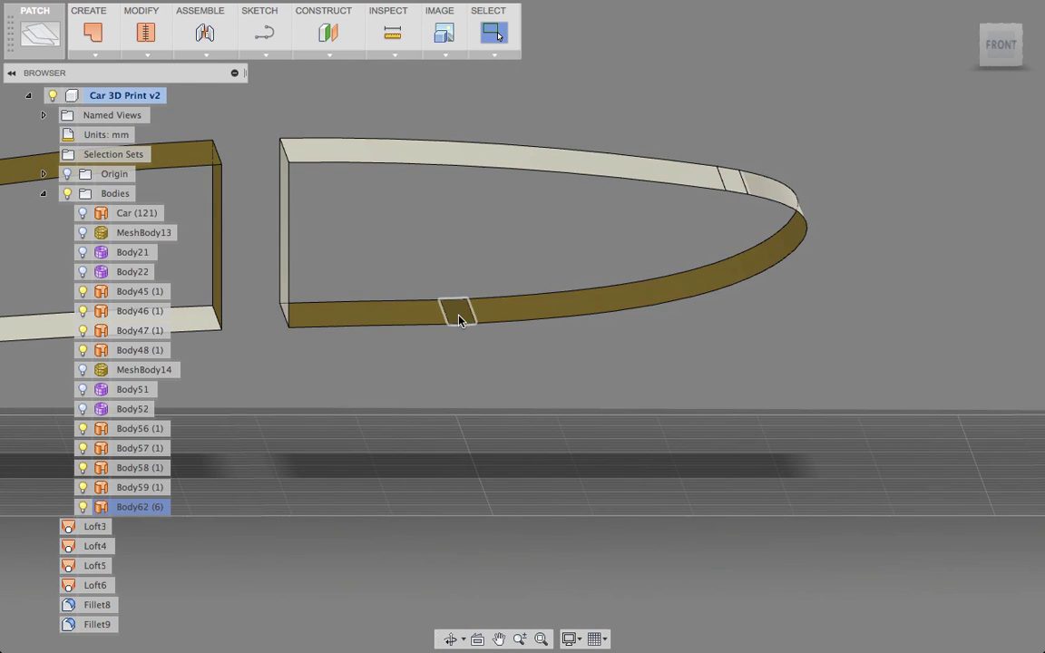
scroll(340, 258, up, 2)
scroll(340, 259, down, 4)
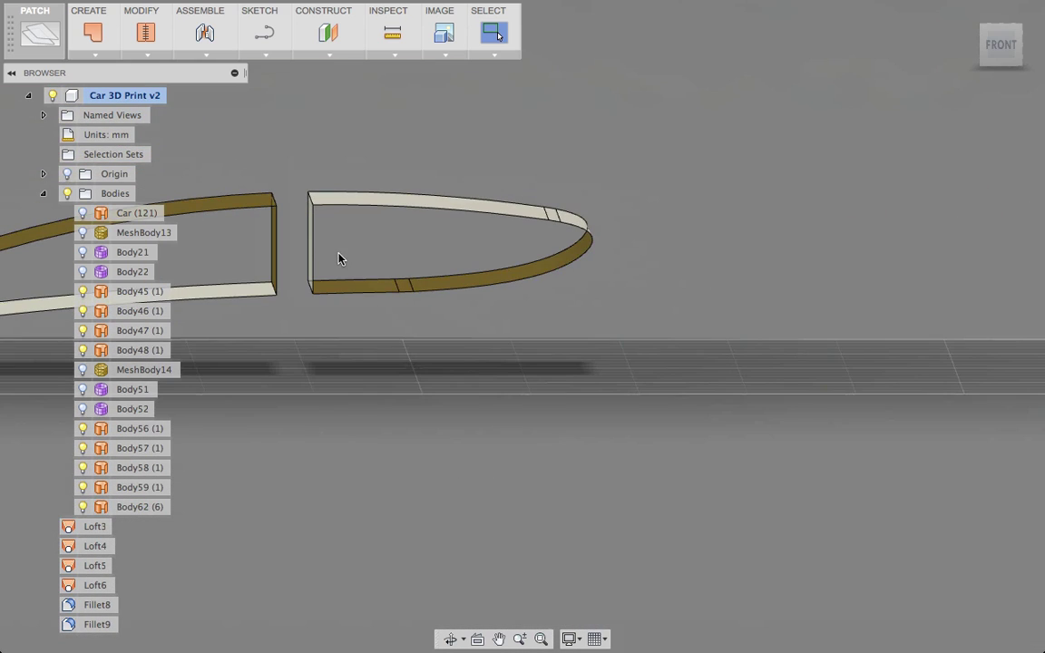
shift+middle_drag(339, 244, 429, 228)
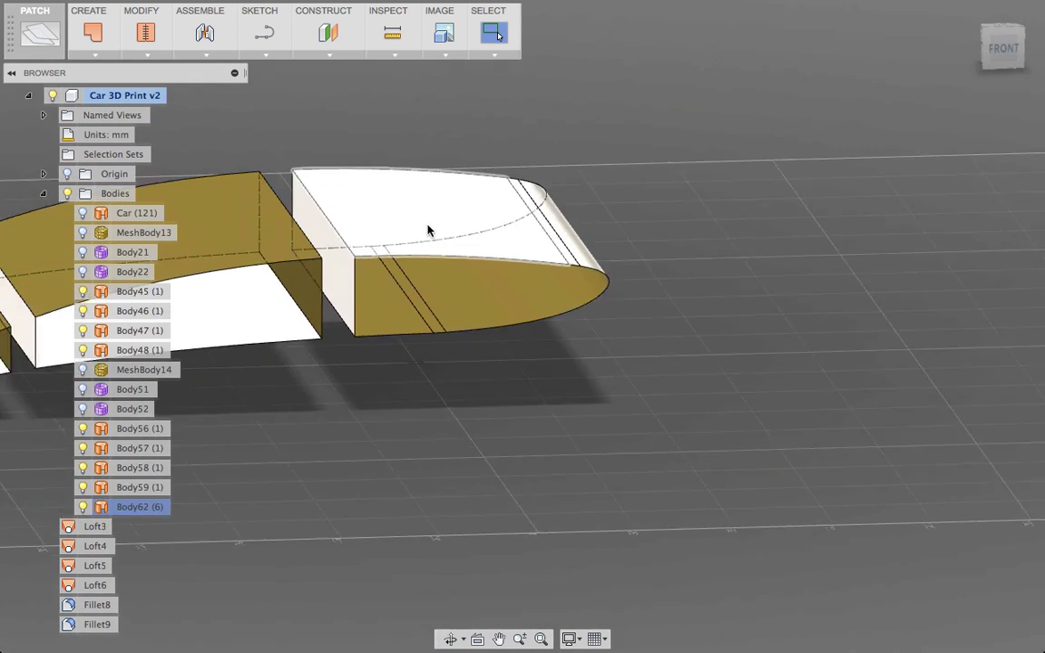
scroll(431, 222, down, 3)
drag(525, 106, 170, 299)
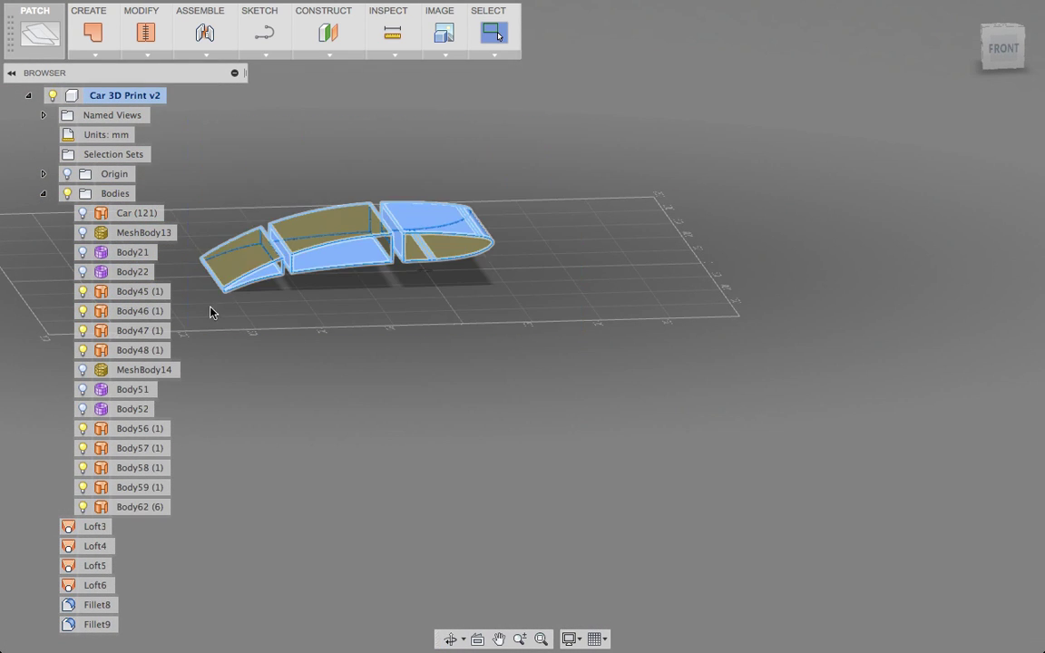
click(146, 44)
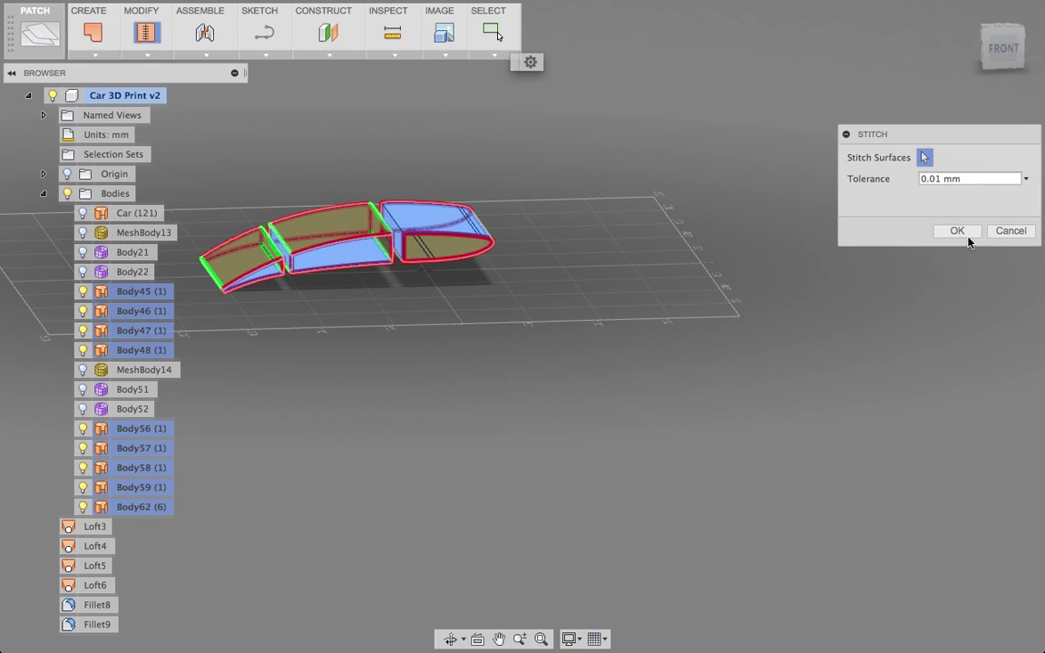
click(902, 228)
Set the view to the front and show Body21 and Body22 together with the stitched sections.
shift+middle_drag(481, 315, 667, 479)
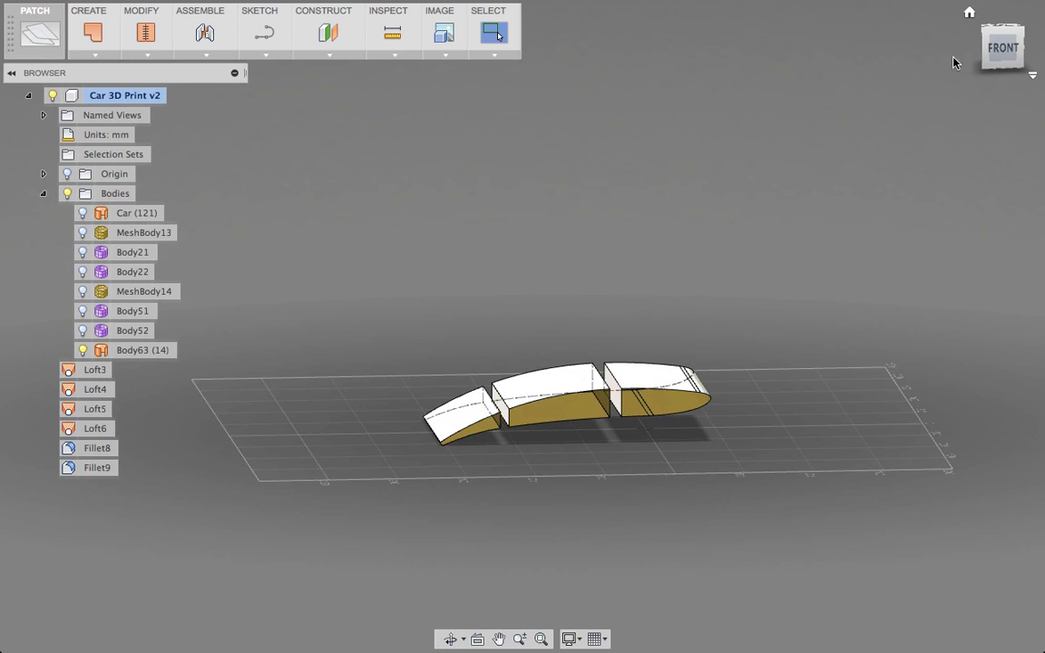
click(999, 47)
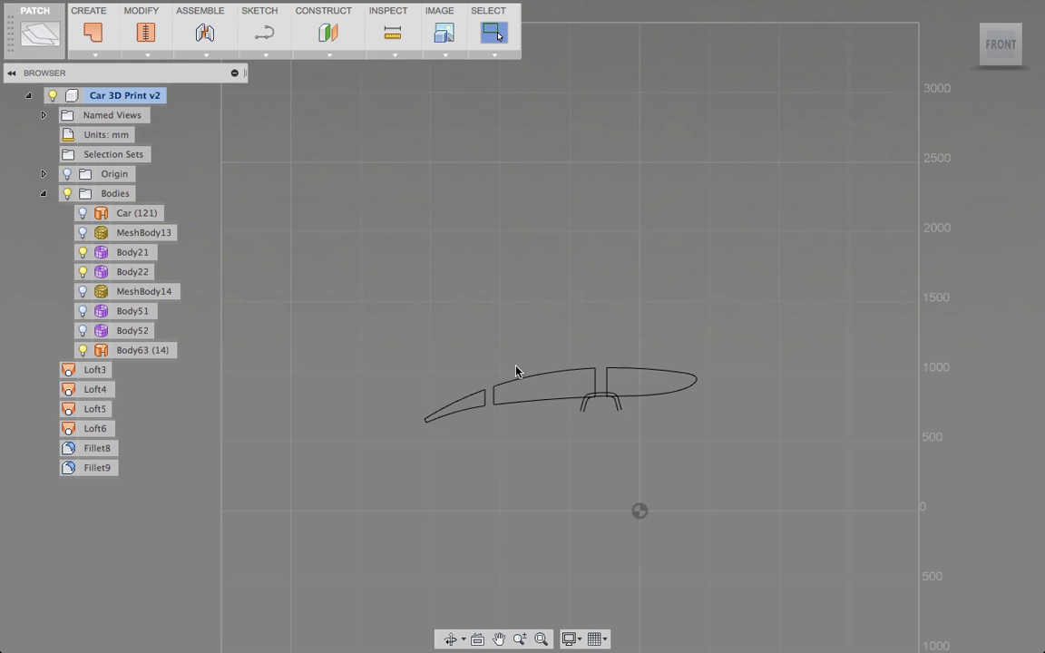
Convert the T-spline bodies Body21 and Body22, the outer and inner arch surfaces, into new surface bodies.
scroll(545, 373, up, 5)
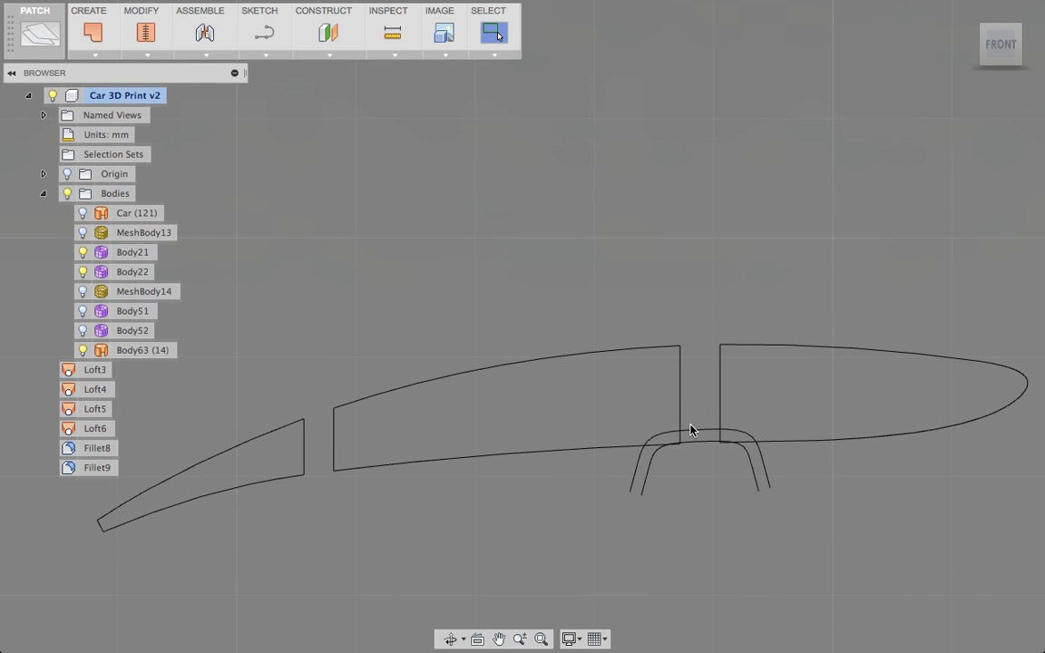
mouse_move(663, 301)
shift+middle_down()
mouse_move(655, 296)
mouse_move(658, 312)
shift+middle_up()
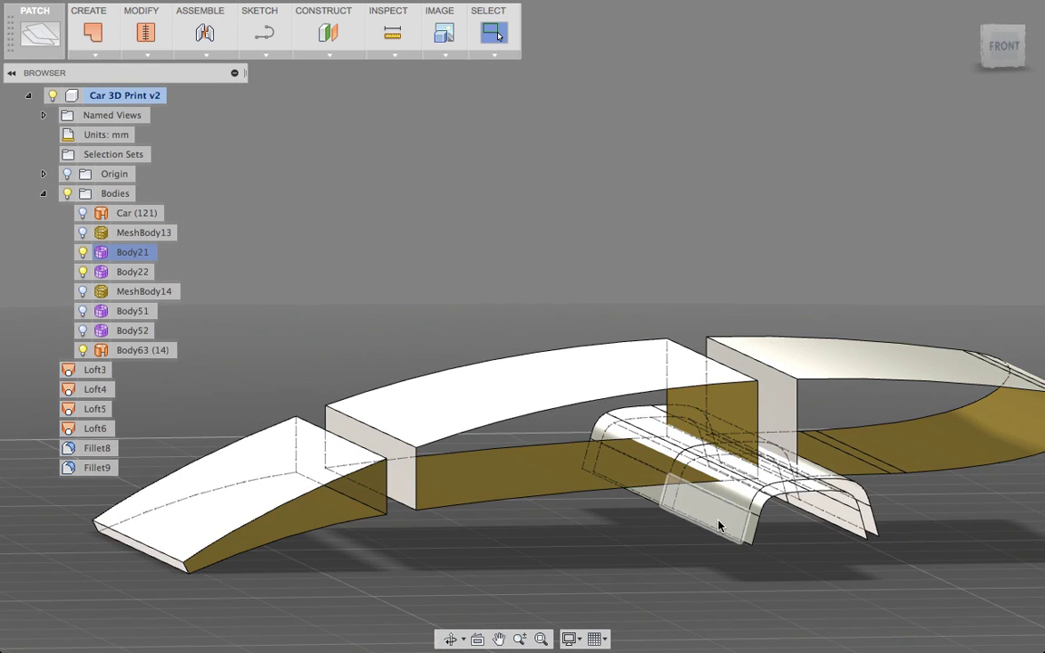
click(132, 253)
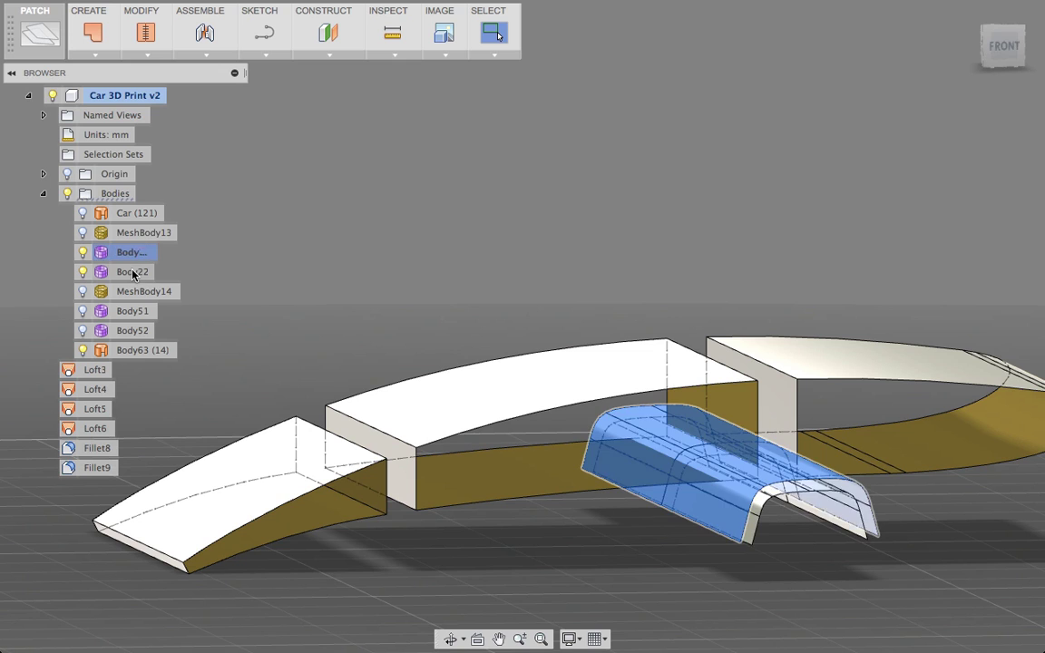
shift+click(132, 272)
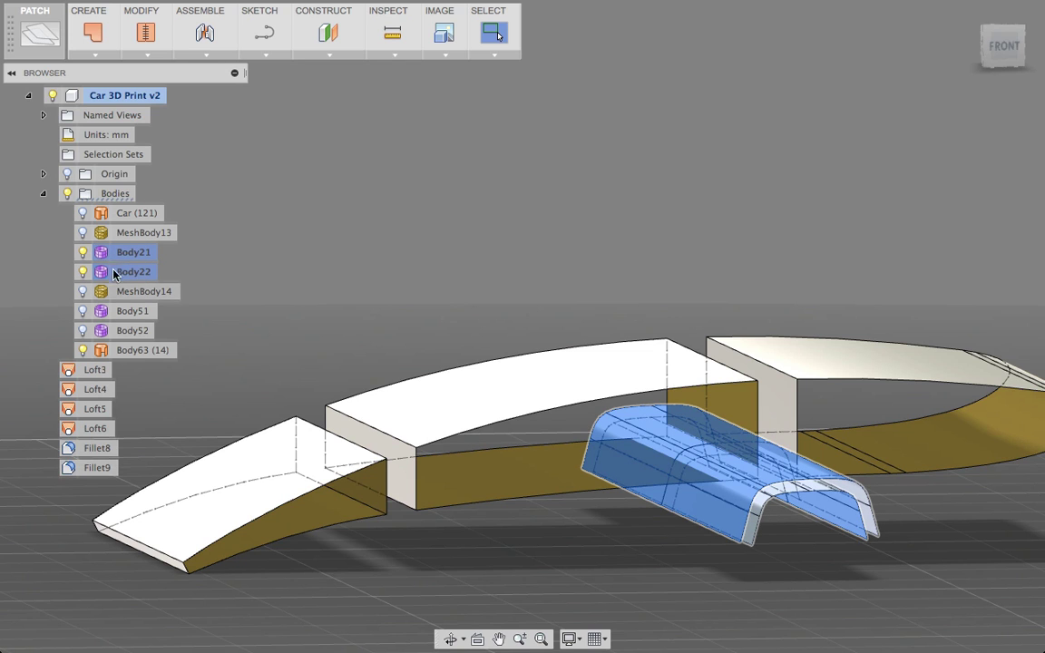
right_click(130, 276)
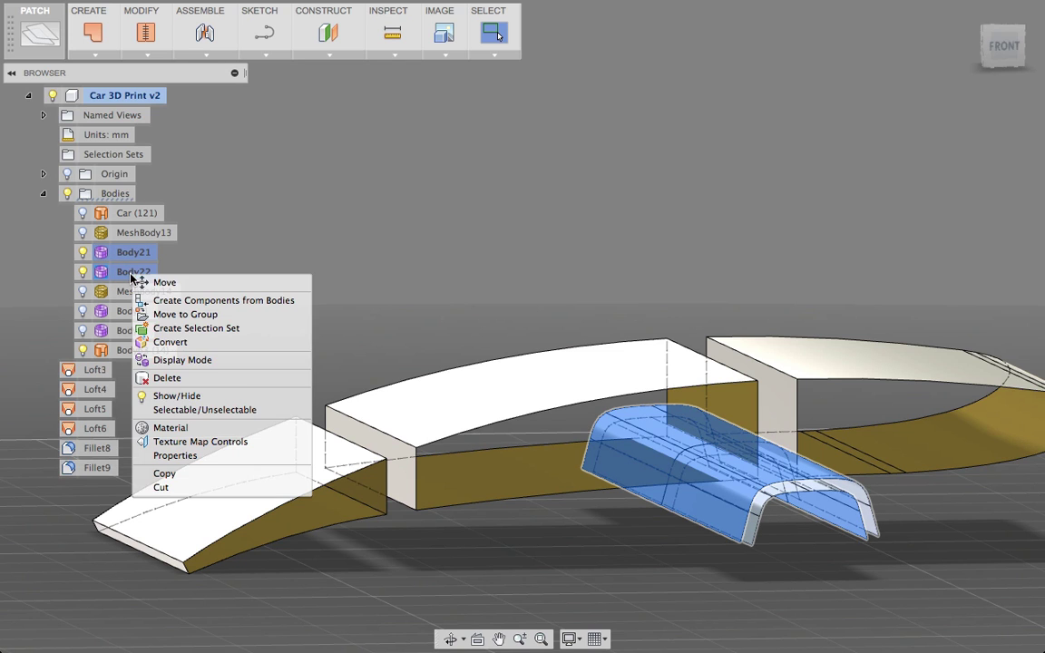
click(162, 344)
click(947, 258)
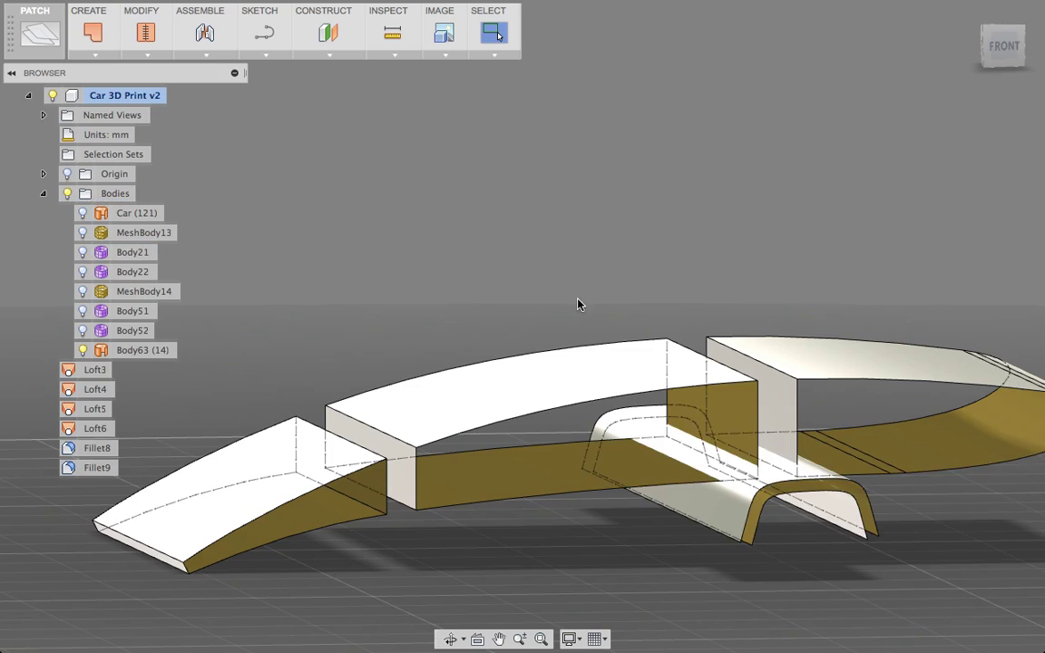
Trim away the portions of the stitched sections inside the arch, using the outer arch surface as the trim tool.
shift+middle_drag(844, 581, 769, 560)
click(760, 554)
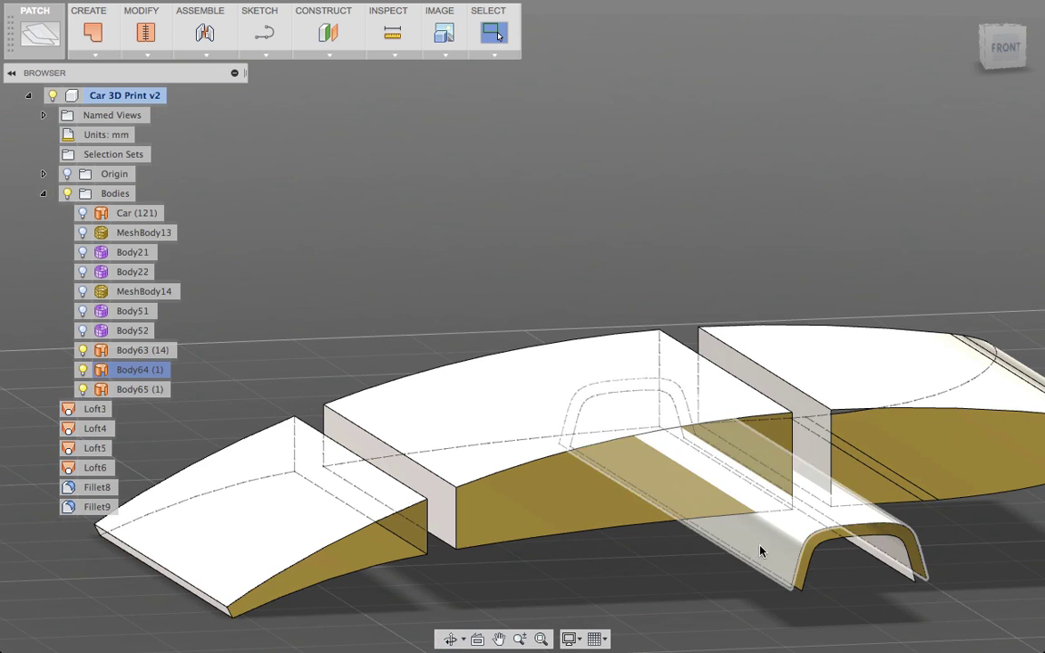
click(745, 534)
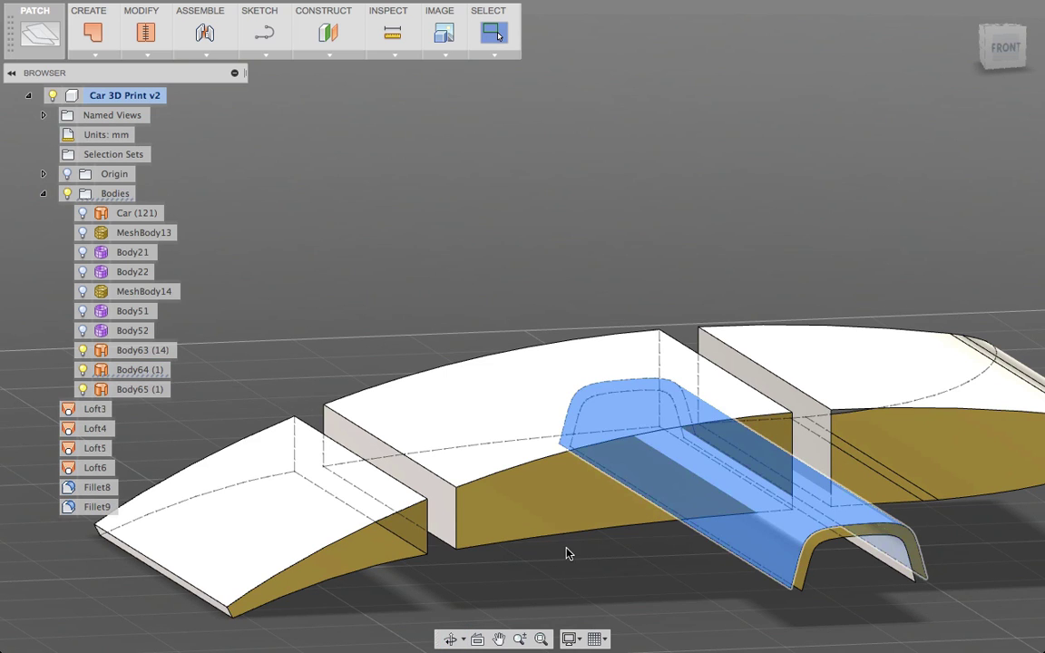
click(161, 47)
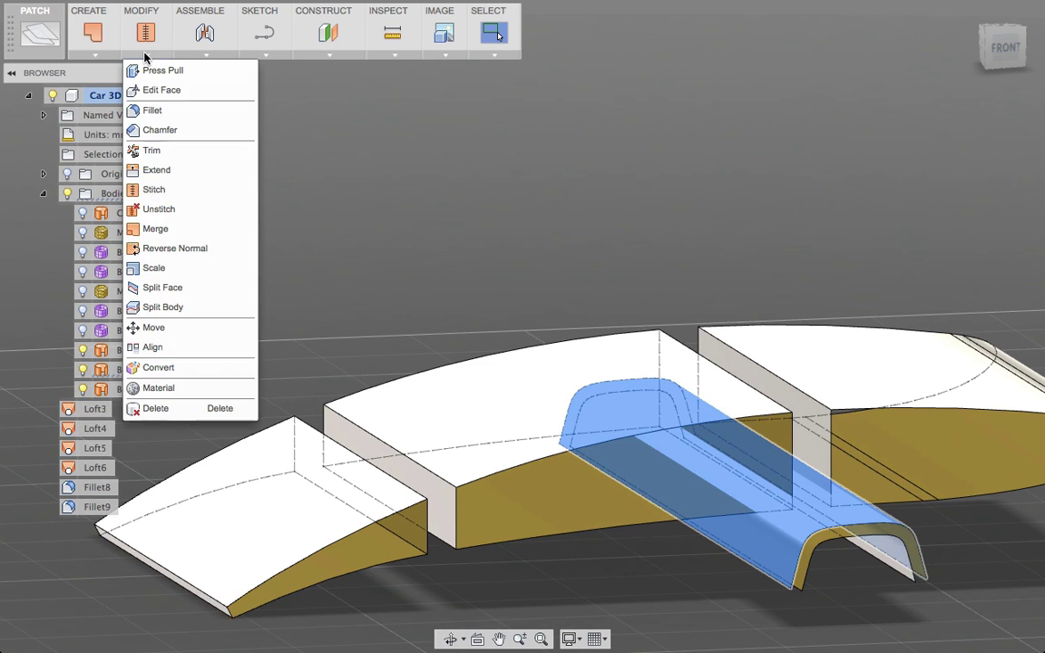
click(148, 149)
click(766, 503)
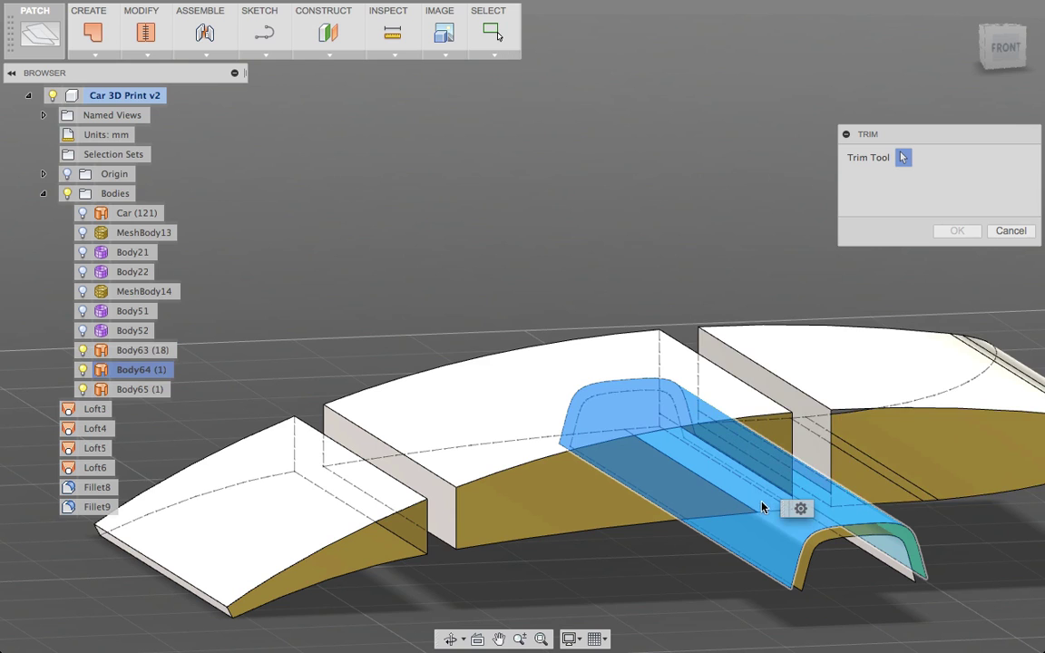
shift+middle_drag(877, 493, 856, 466)
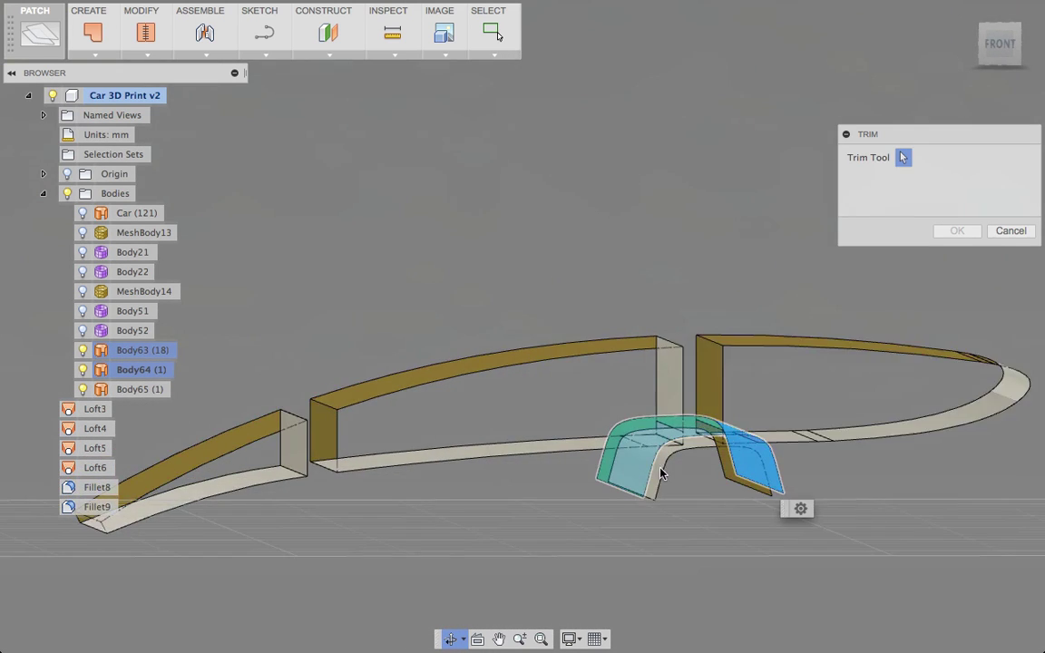
scroll(667, 472, down, 3)
scroll(687, 475, up, 6)
scroll(665, 463, up, 1)
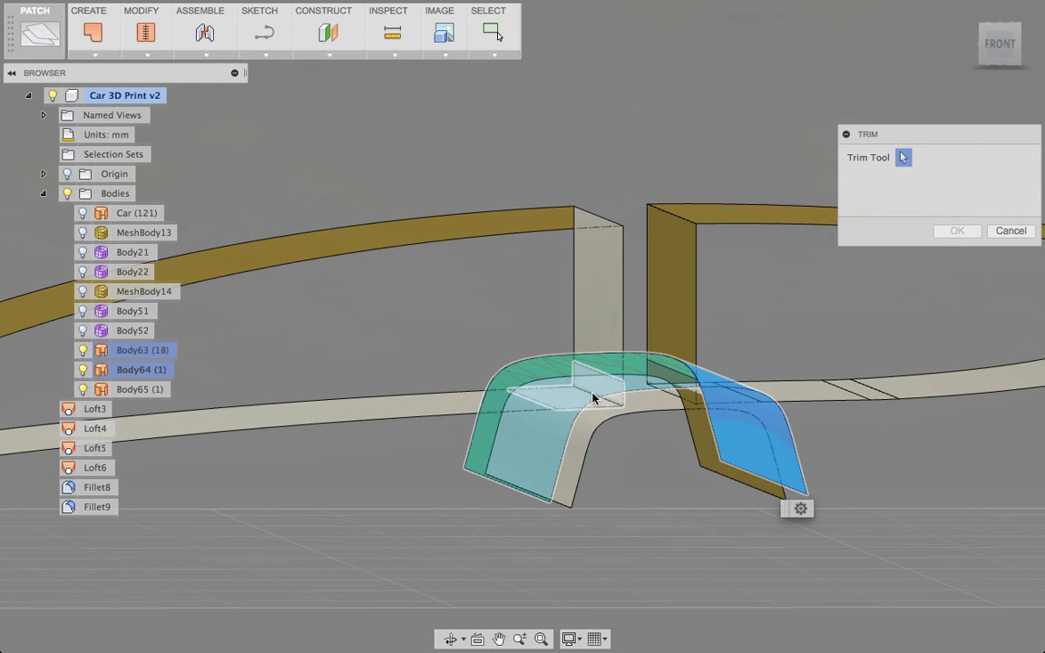
click(592, 396)
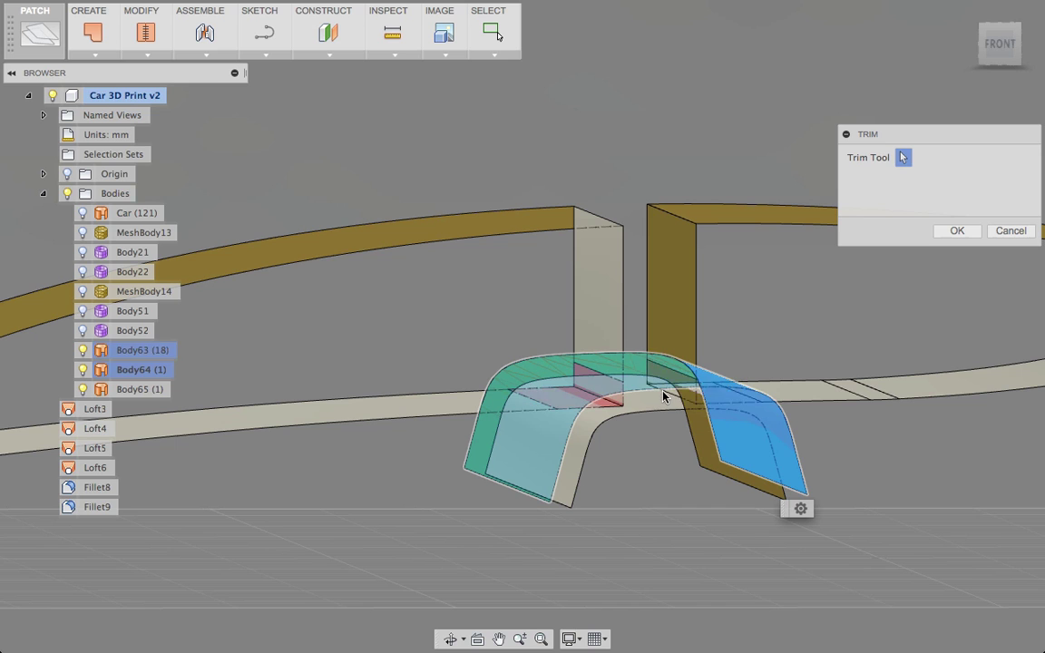
key(Return)
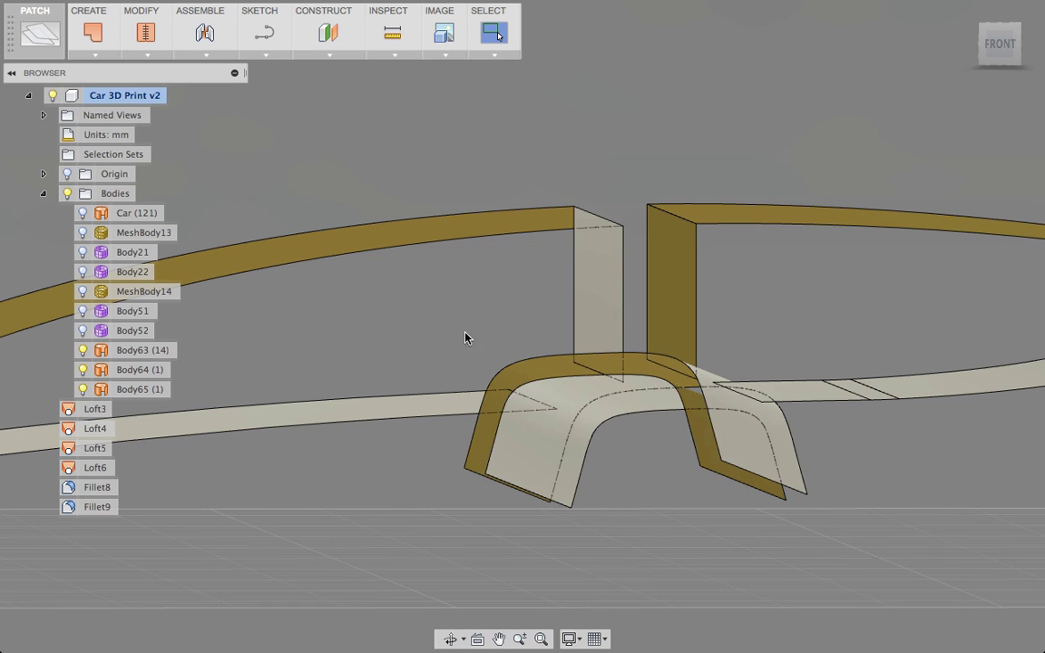
Try an unchained loft between the trimmed edges of the middle section's end wall and underside, and undo it.
shift+middle_drag(479, 330, 467, 299)
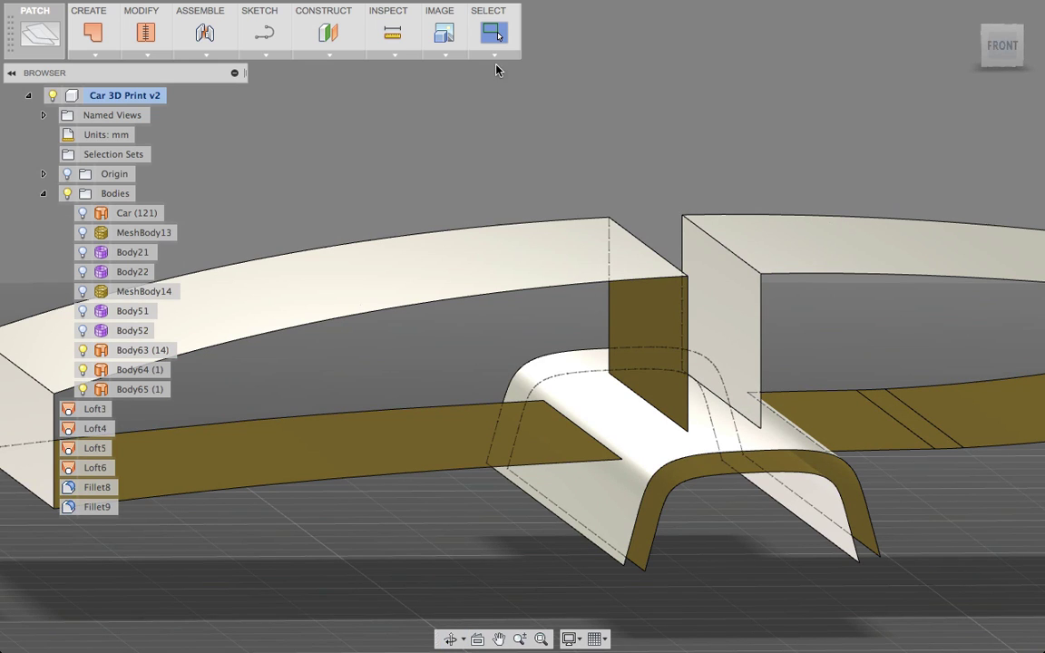
click(96, 56)
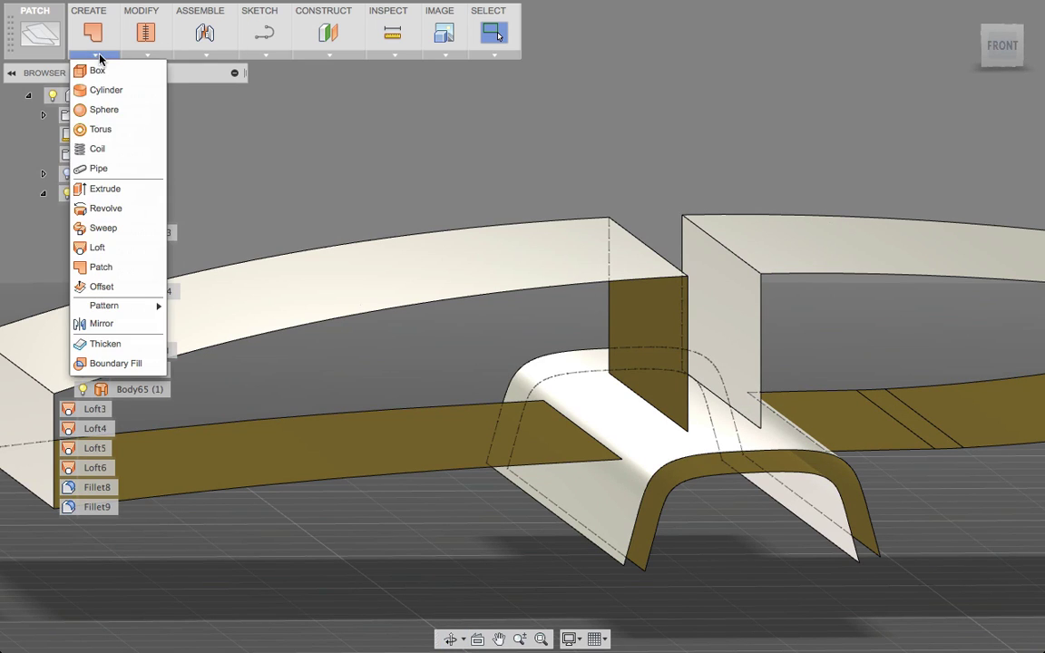
click(120, 243)
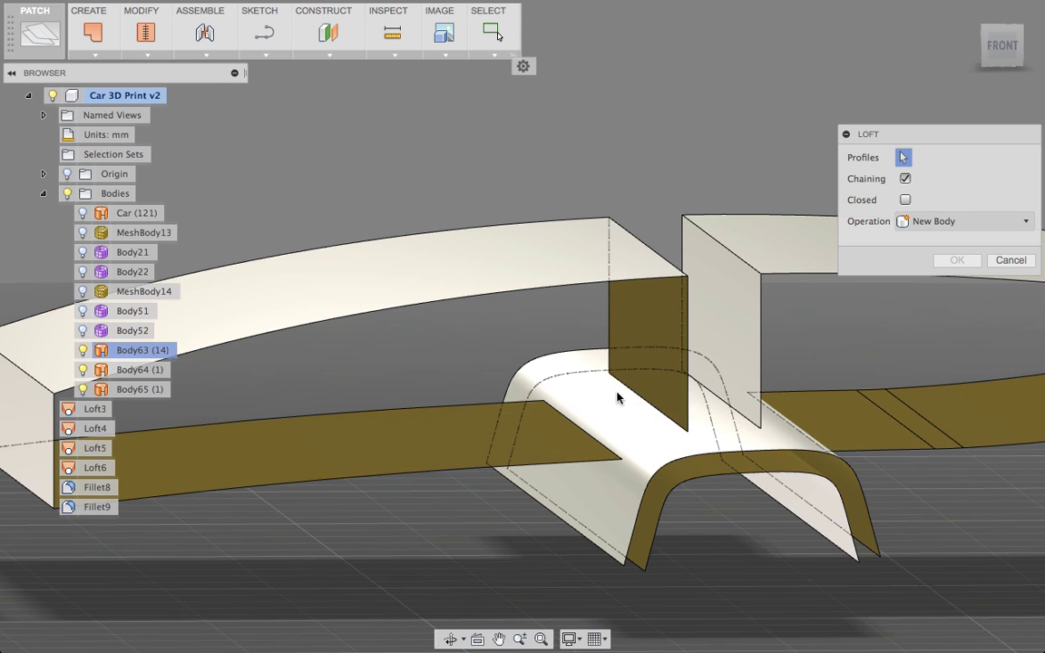
click(905, 178)
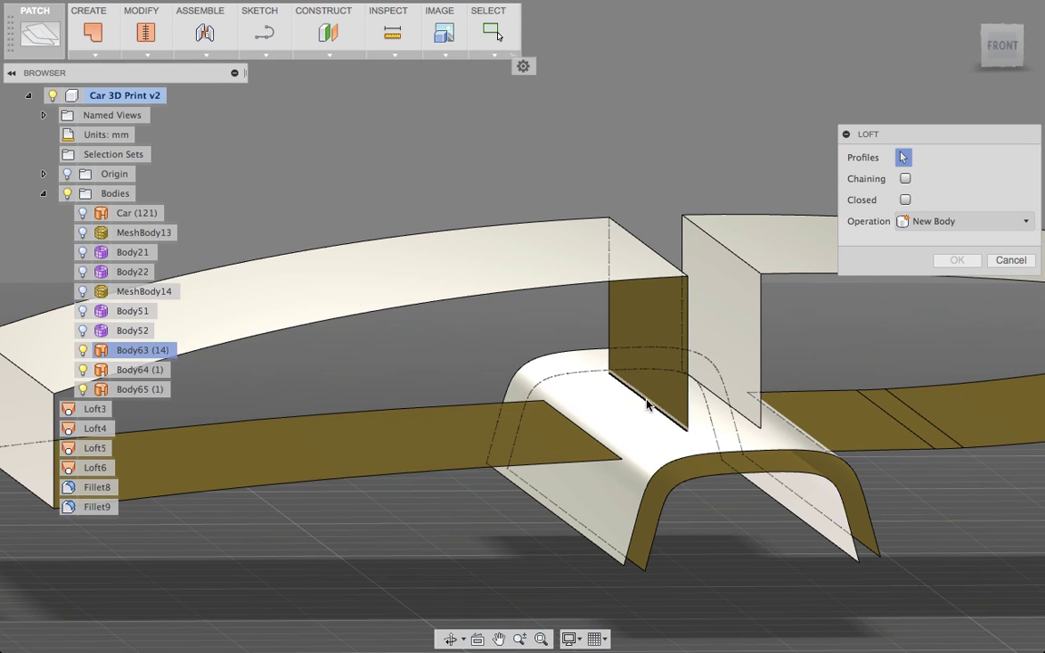
click(562, 420)
key(Return)
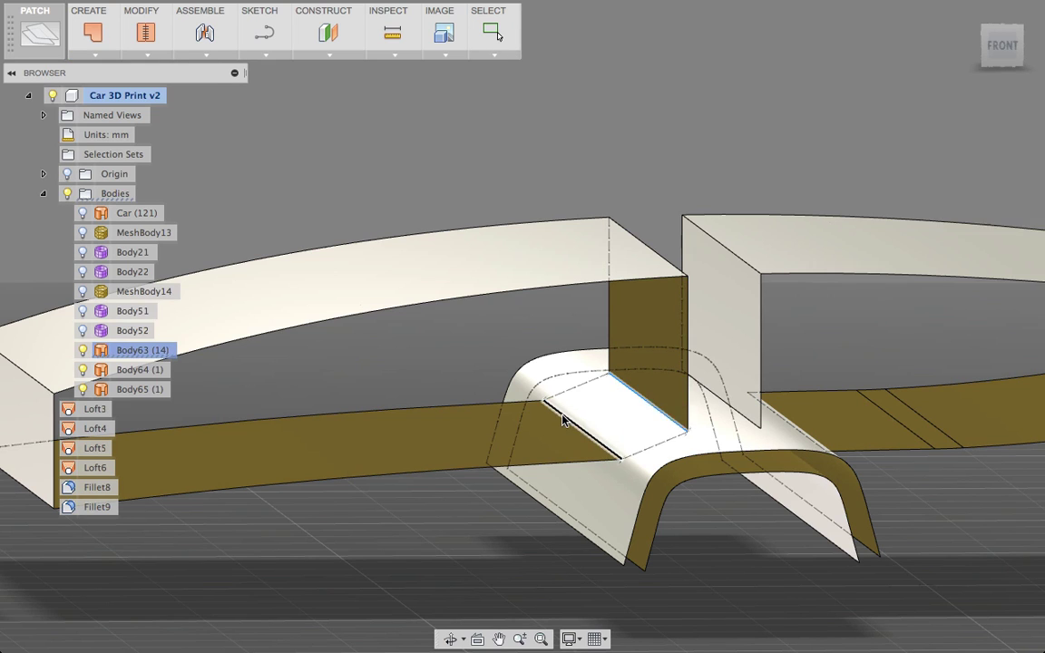
mouse_move(742, 513)
shift+middle_down()
mouse_move(727, 511)
mouse_move(735, 517)
shift+middle_up()
click(649, 440)
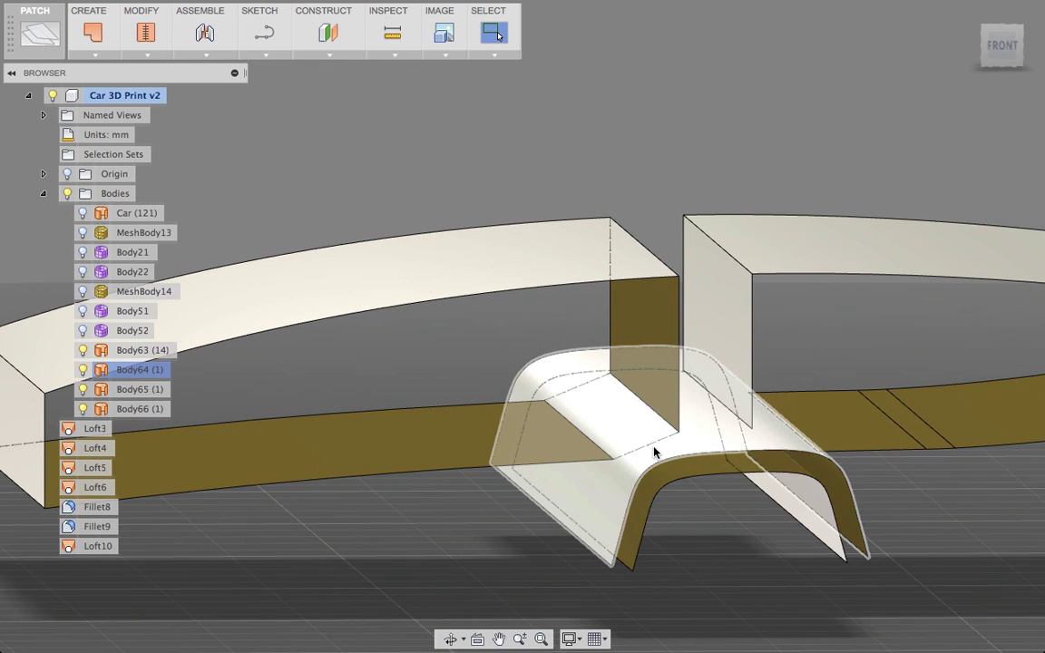
key(super+z)
Show the side planes Body51 and Body52 and convert both into new surface bodies.
scroll(396, 241, up, 3)
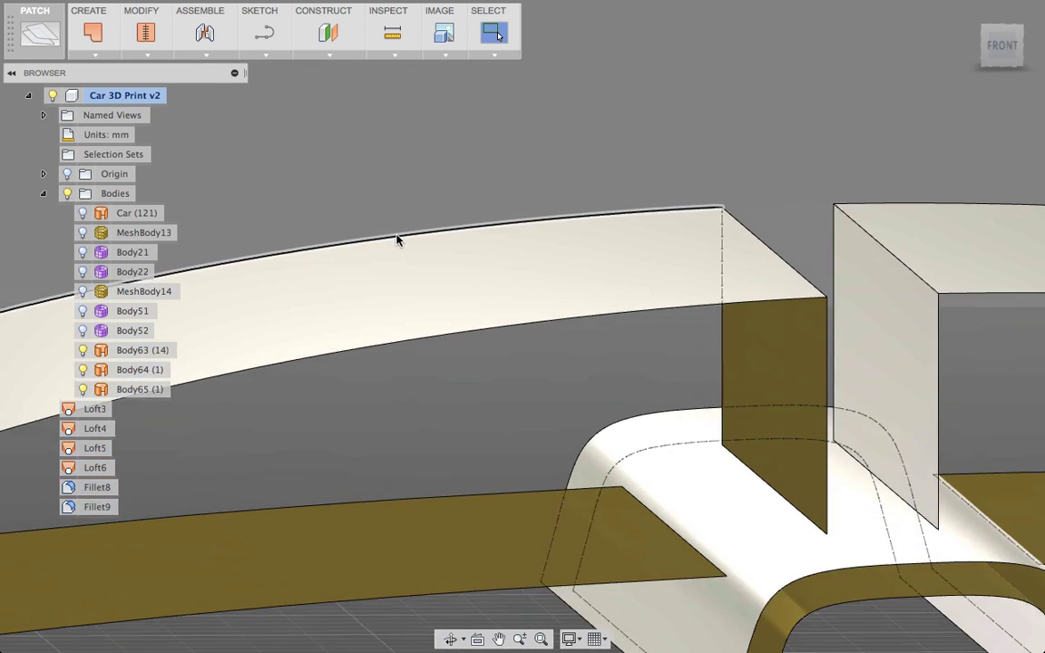
scroll(397, 238, down, 4)
scroll(396, 241, down, 3)
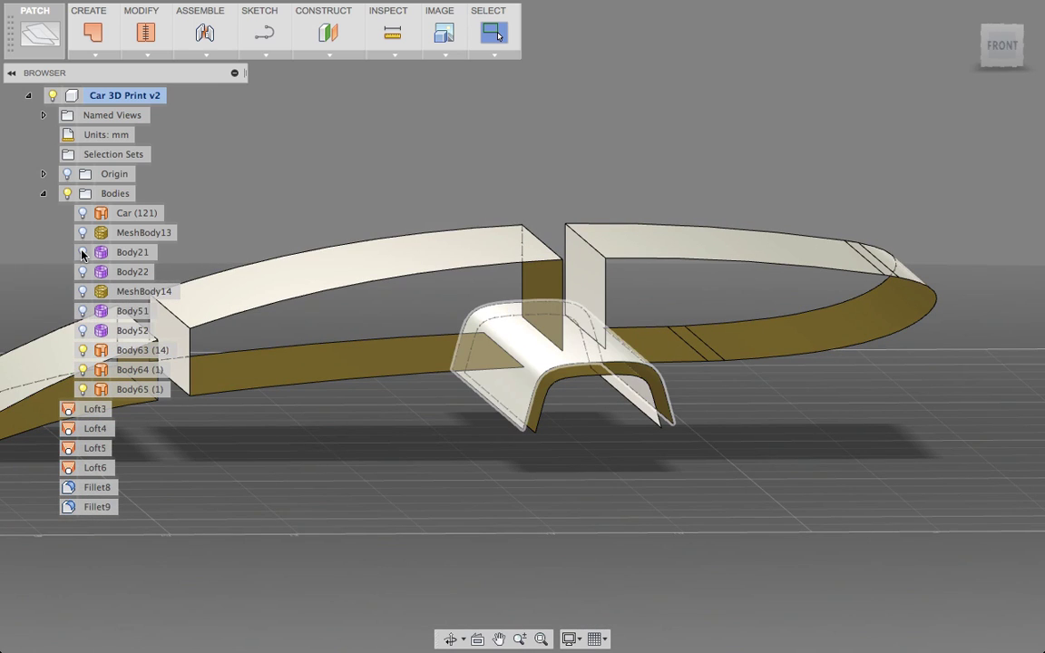
click(83, 312)
click(83, 311)
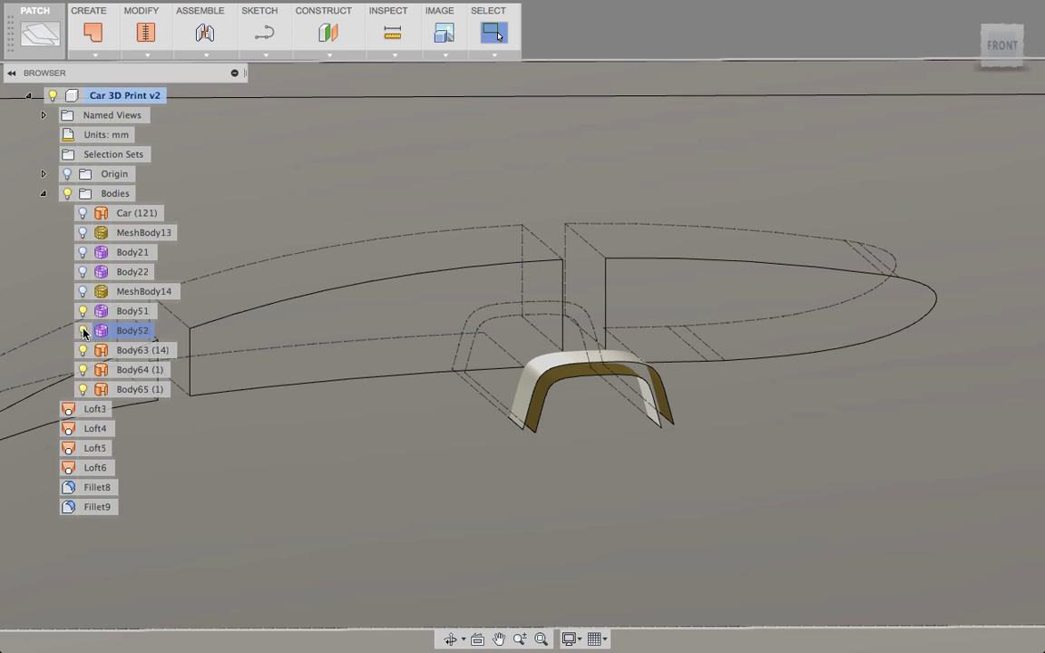
click(82, 312)
click(128, 311)
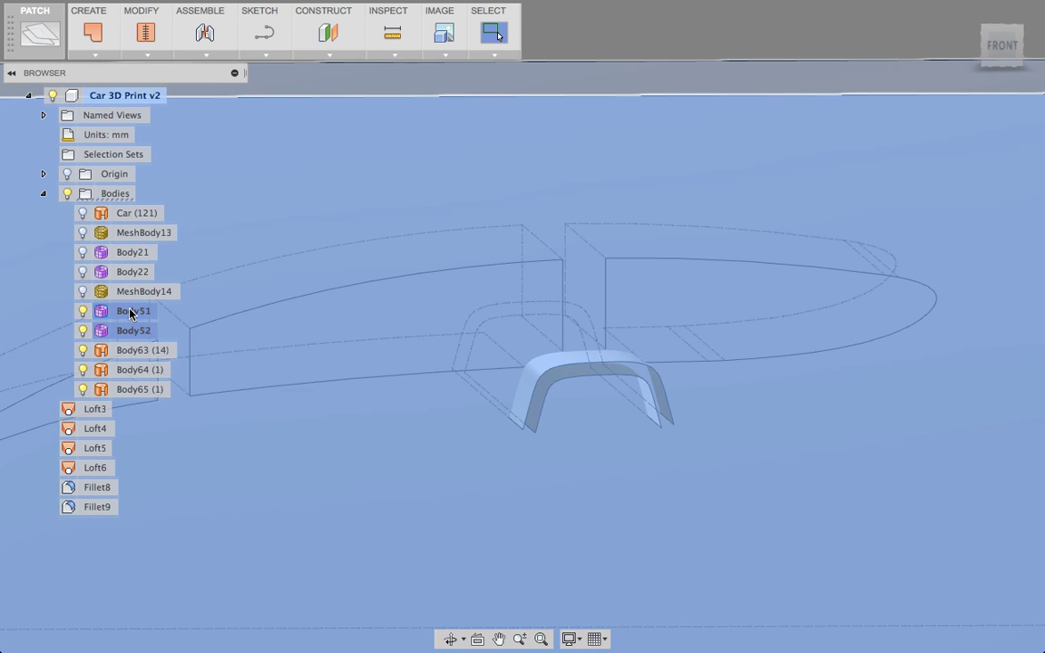
right_click(131, 311)
click(183, 379)
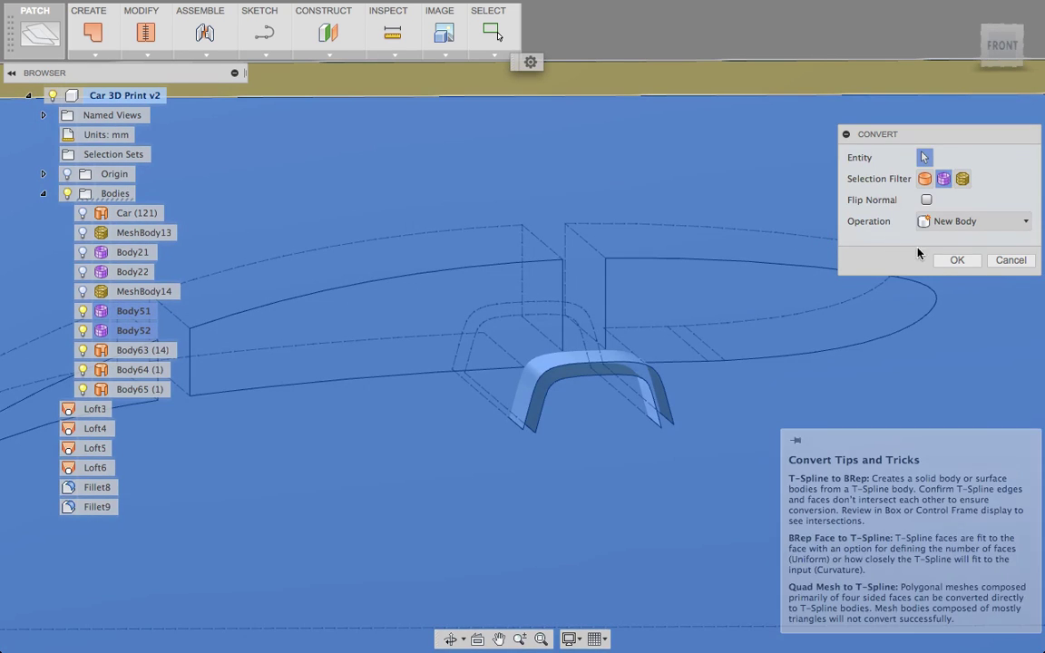
click(895, 258)
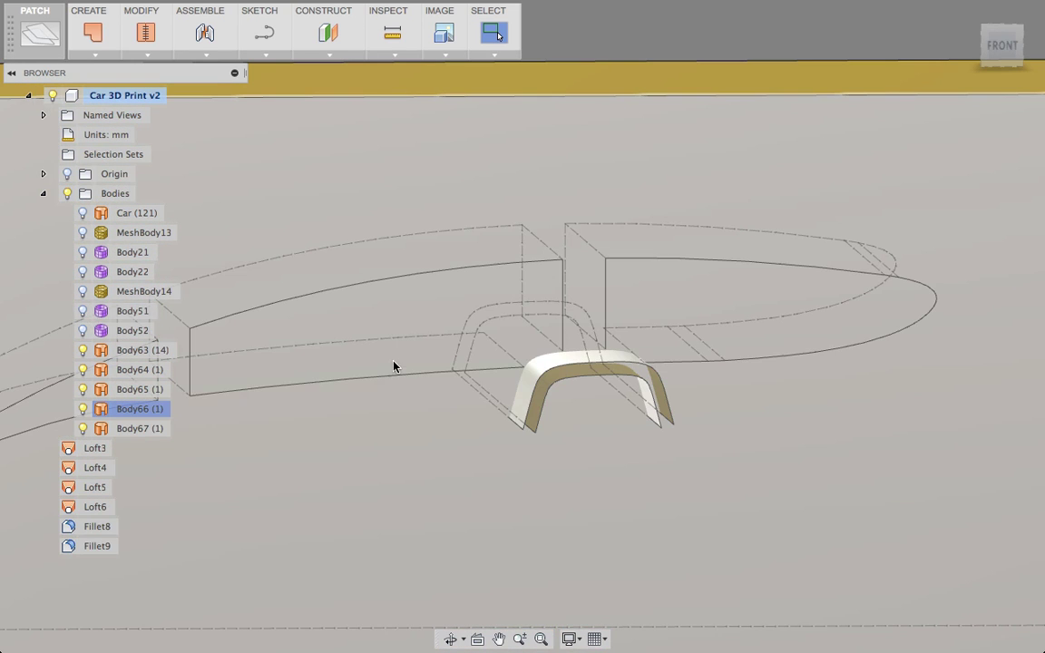
Trim off the end of the outer arch surface that protrudes beyond the front side plane, using that plane as the tool.
scroll(784, 299, down, 8)
shift+middle_drag(390, 408, 671, 494)
click(949, 271)
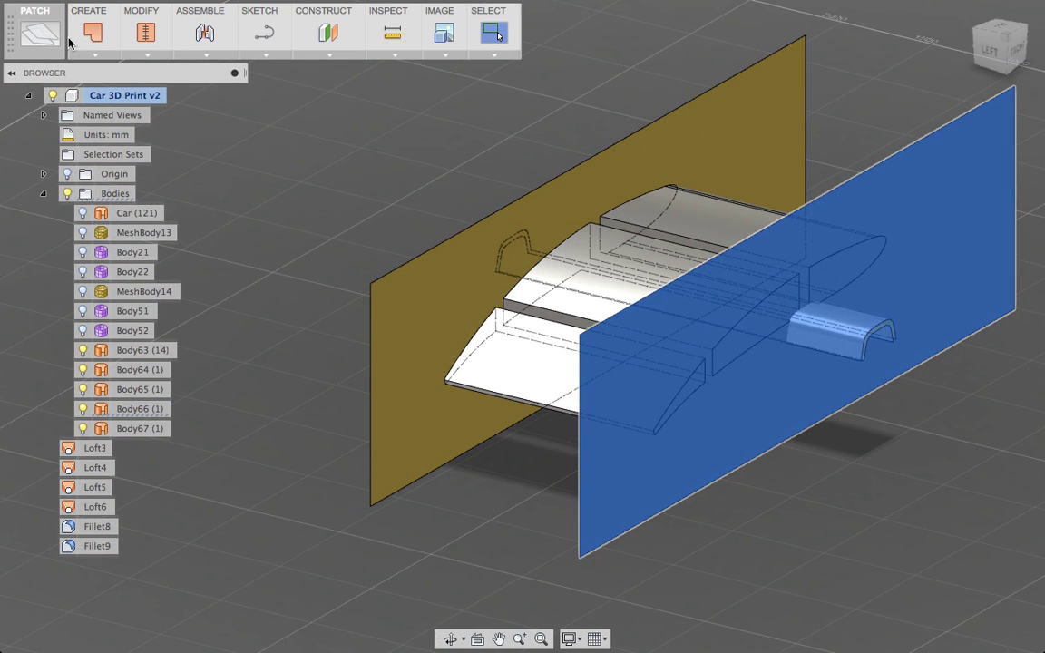
click(141, 56)
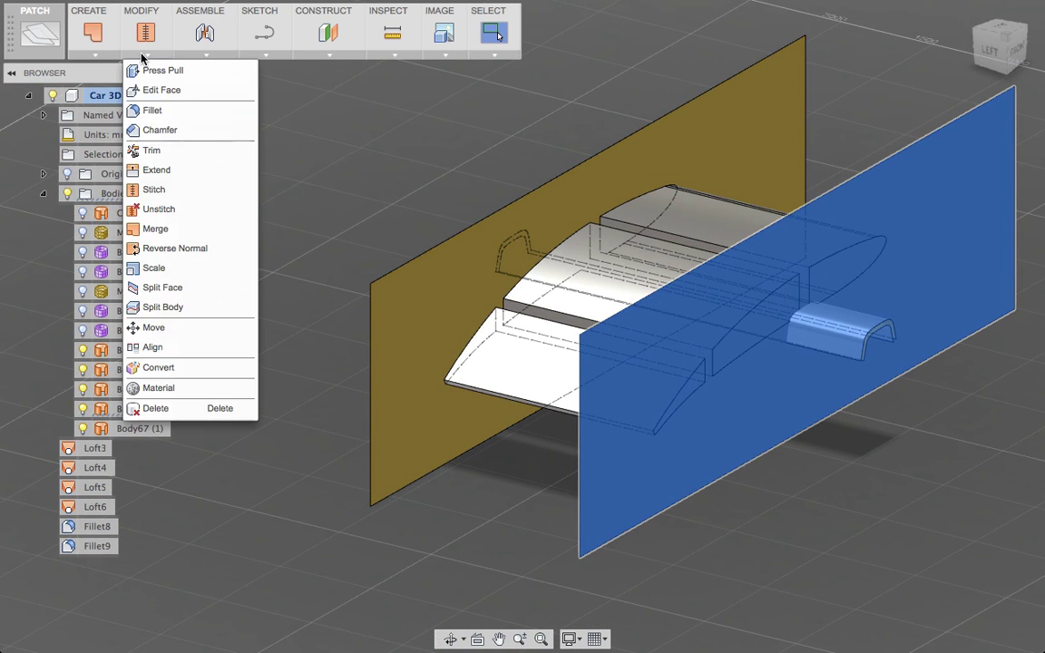
click(156, 150)
click(856, 340)
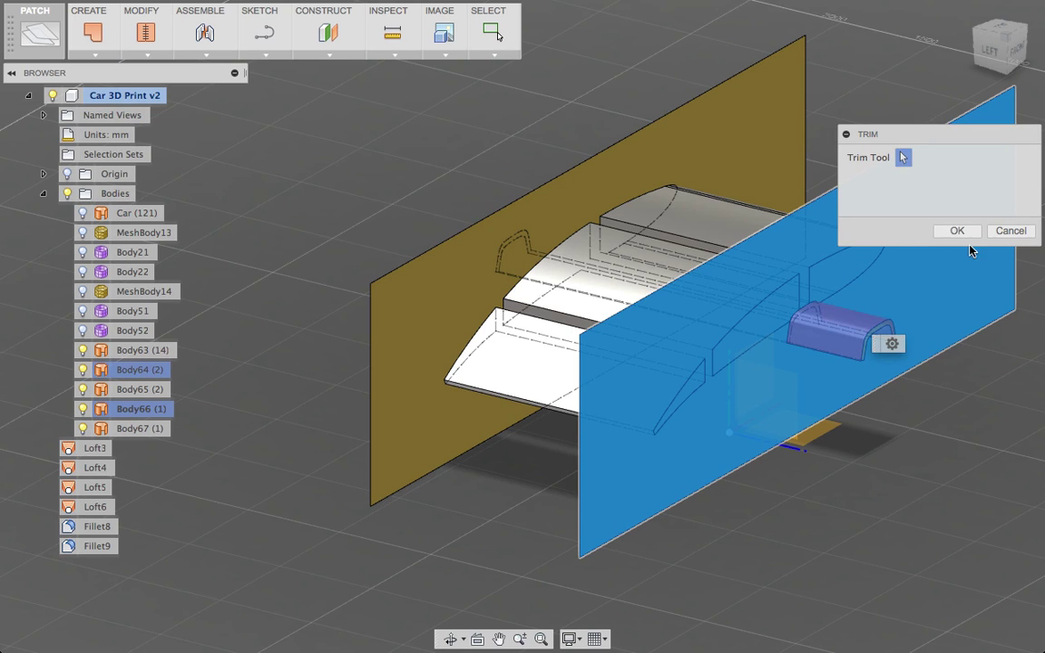
click(960, 233)
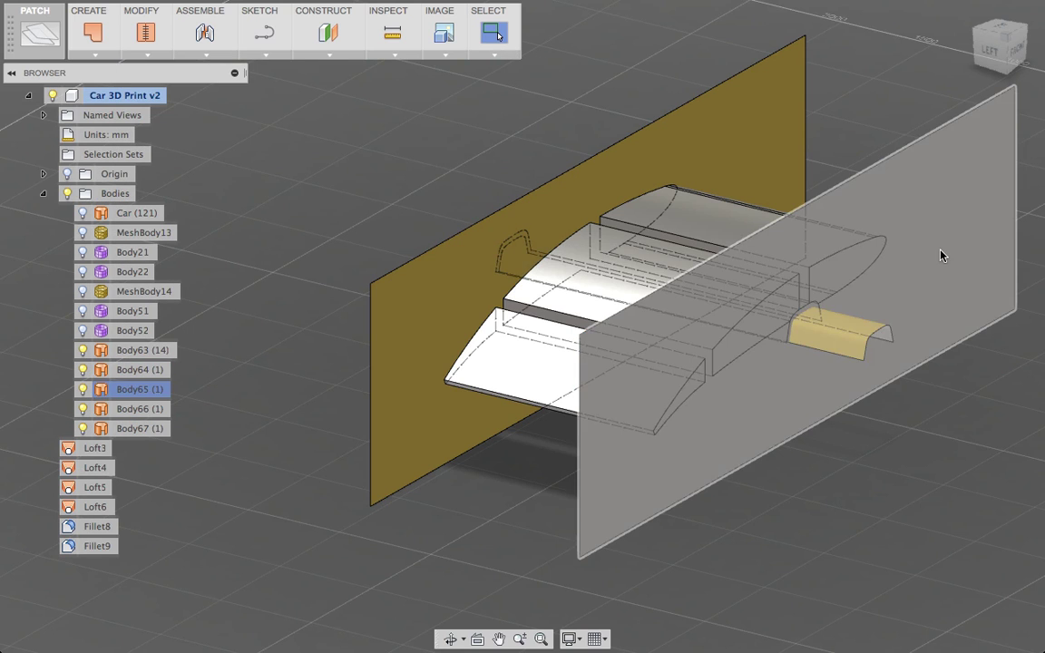
Repeat the trim with the front side plane to remove the protruding end of the inner arch surface.
right_click(930, 291)
click(948, 235)
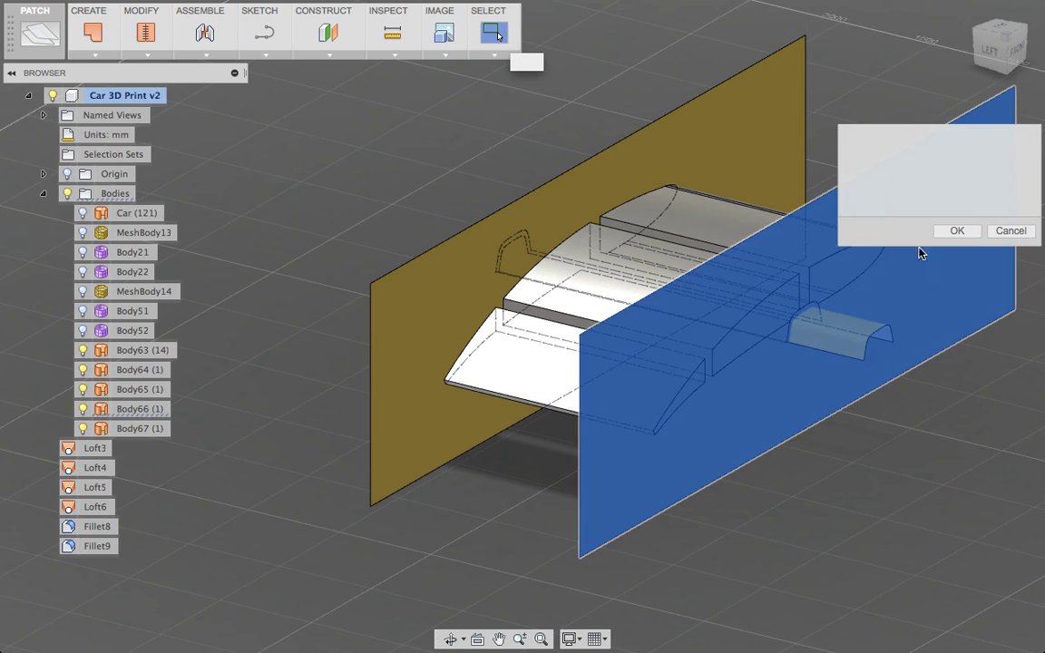
click(857, 336)
click(964, 234)
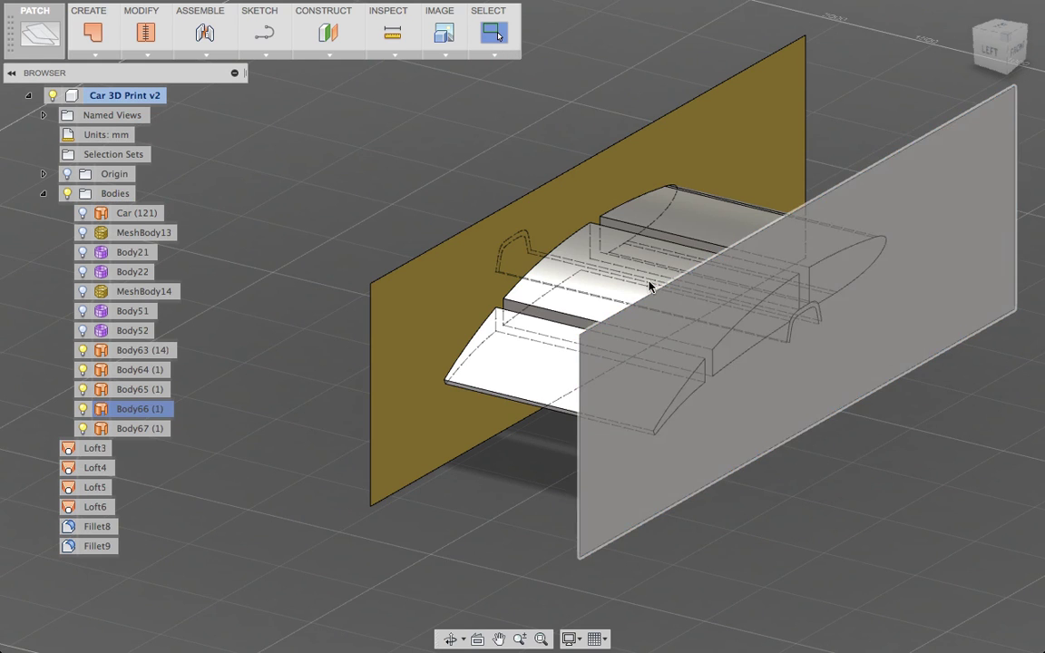
Trim off the end of the outer arch surface beyond the rear side plane, using that plane as the tool.
shift+middle_drag(650, 286, 533, 211)
right_click(463, 342)
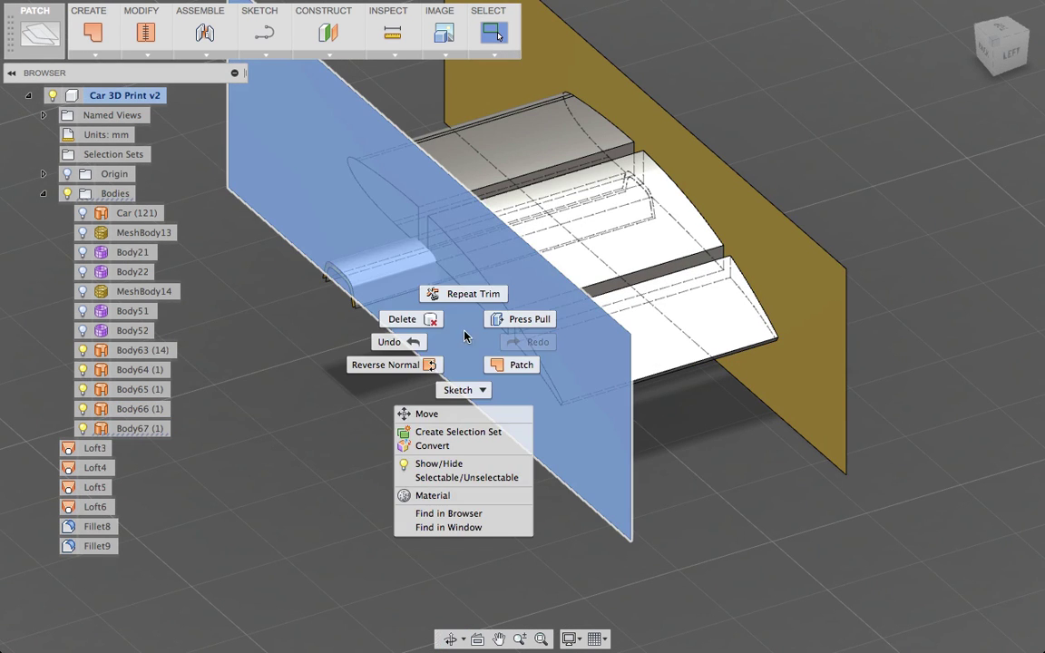
click(464, 301)
click(392, 282)
key(Return)
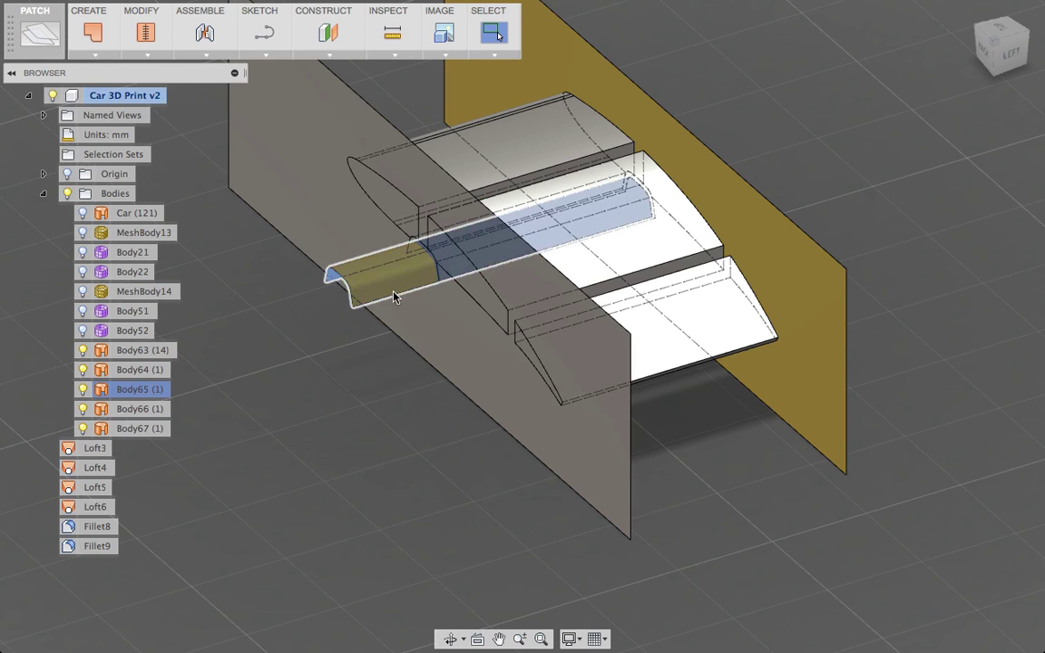
Trim off the end of the inner arch surface beyond the rear side plane, using that plane as the tool.
click(433, 324)
right_click(433, 324)
click(434, 272)
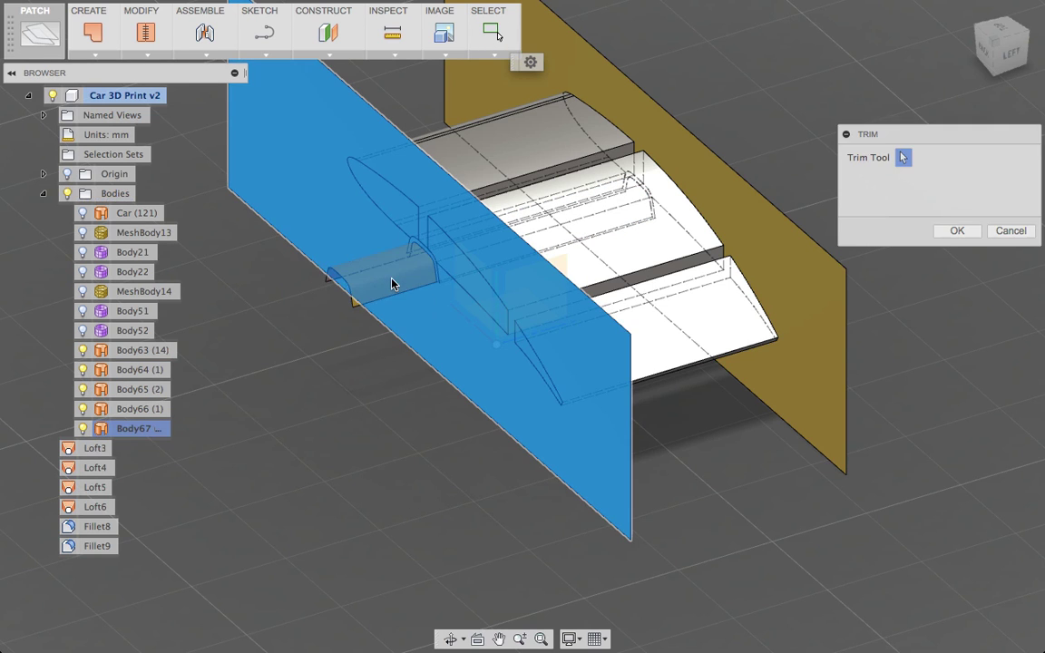
click(379, 298)
key(Return)
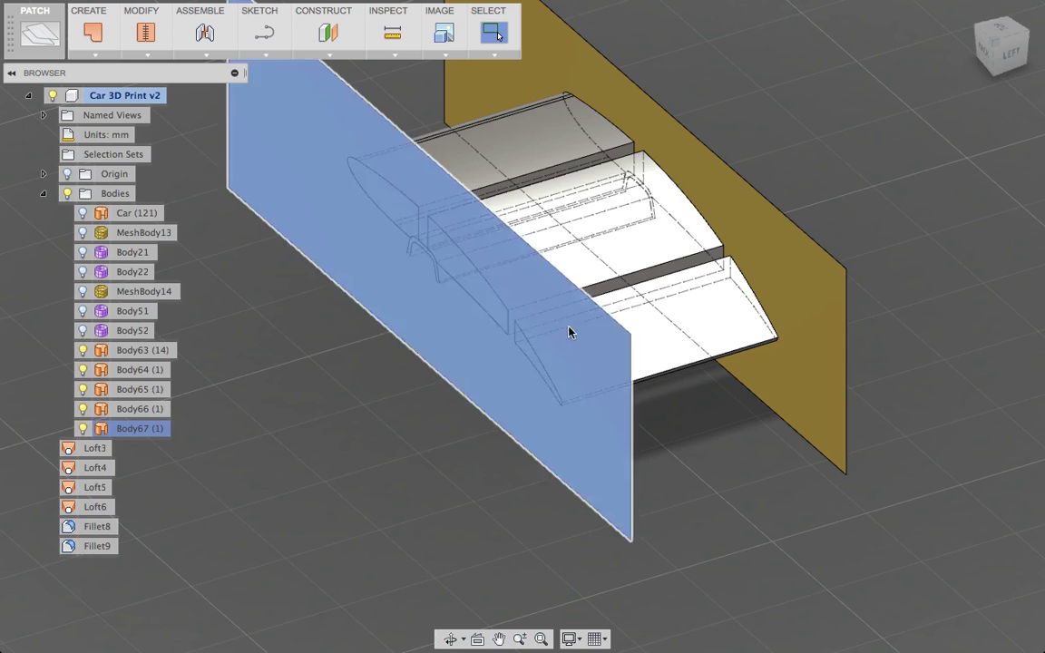
Delete both side plane surface bodies.
click(568, 331)
shift+click(820, 378)
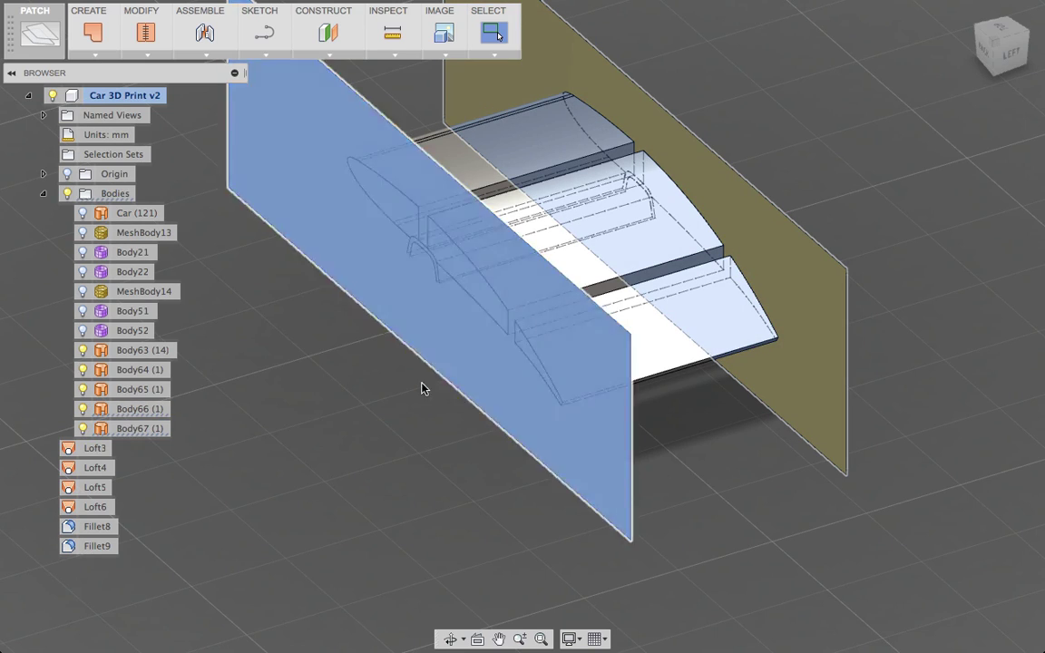
key(Delete)
shift+middle_drag(871, 428, 580, 399)
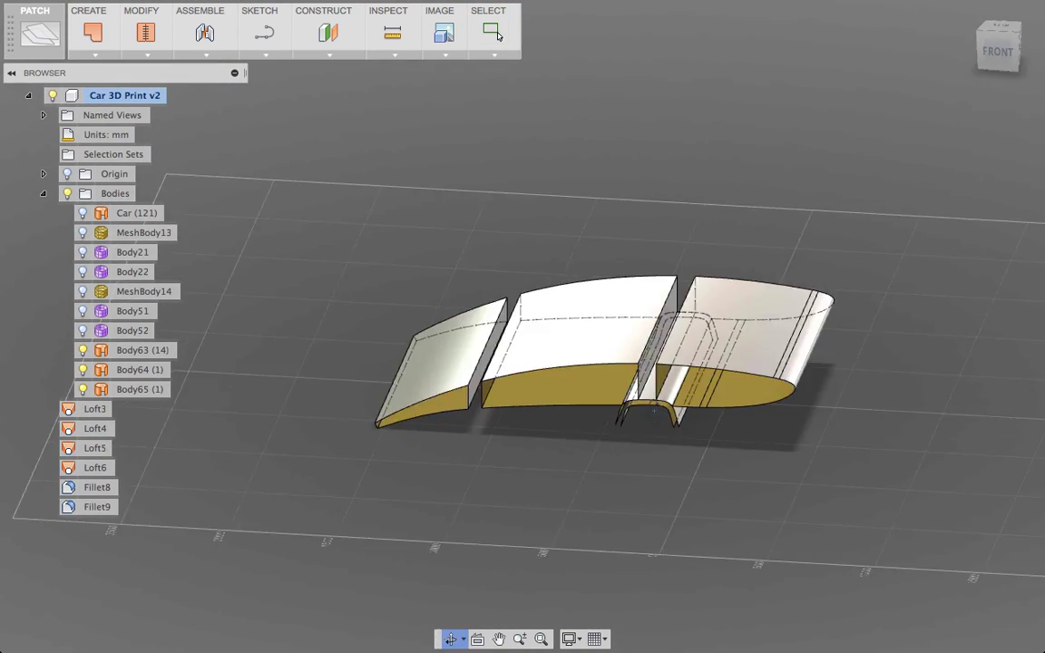
scroll(723, 453, down, 4)
scroll(723, 453, up, 5)
middle_drag(667, 411, 629, 318)
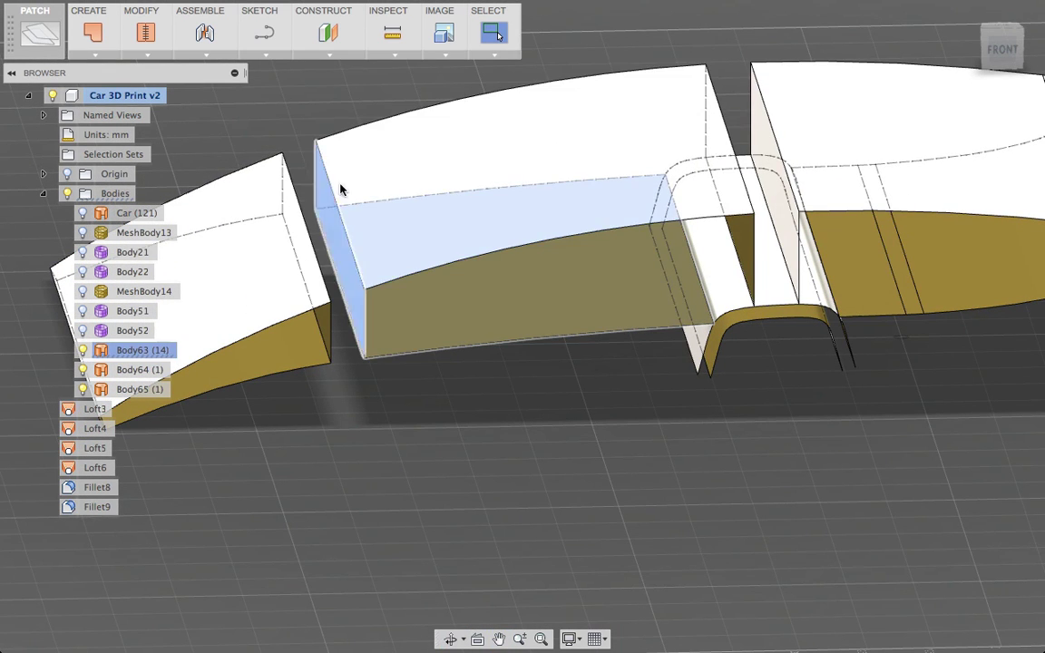
click(477, 182)
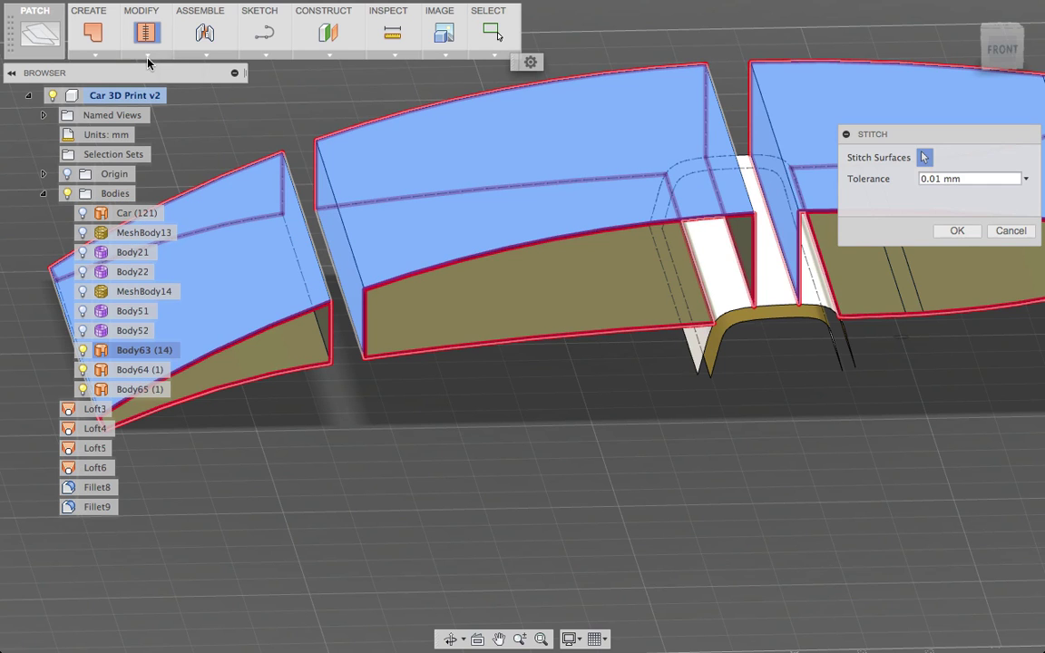
click(145, 56)
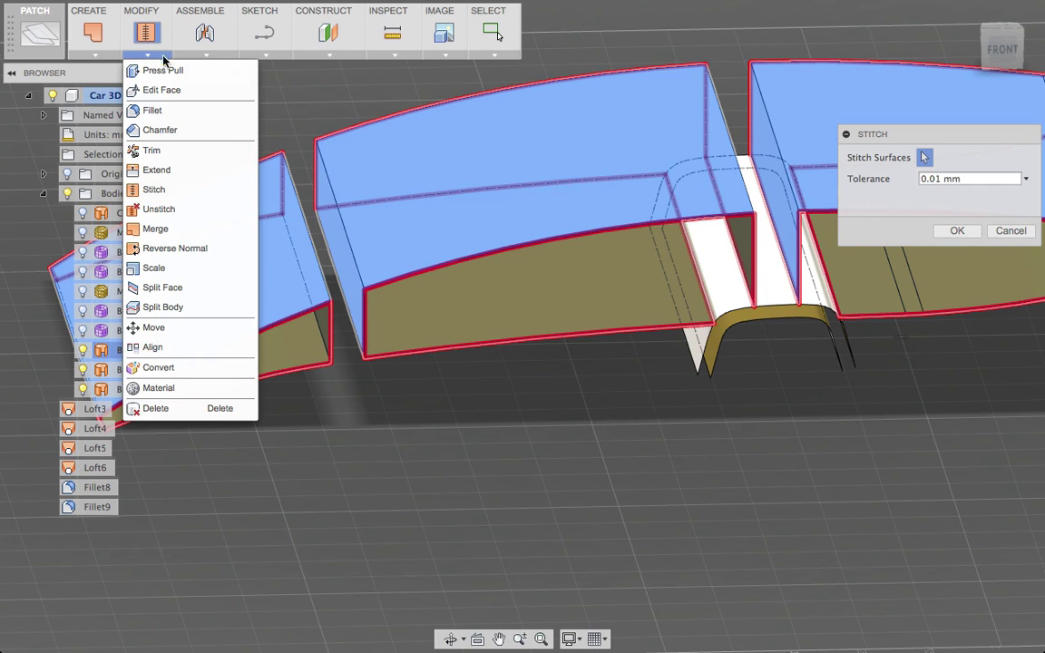
click(956, 230)
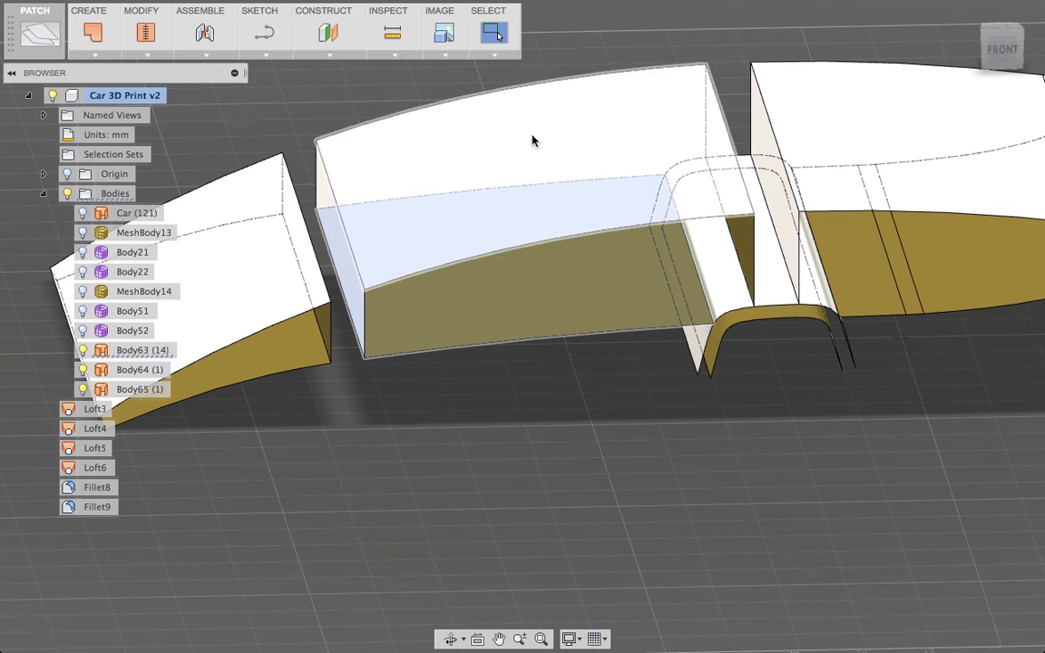
Trim the outer arch surface with the window sections as the tool, removing both legs and the strip between the two larger sections.
click(147, 54)
click(195, 153)
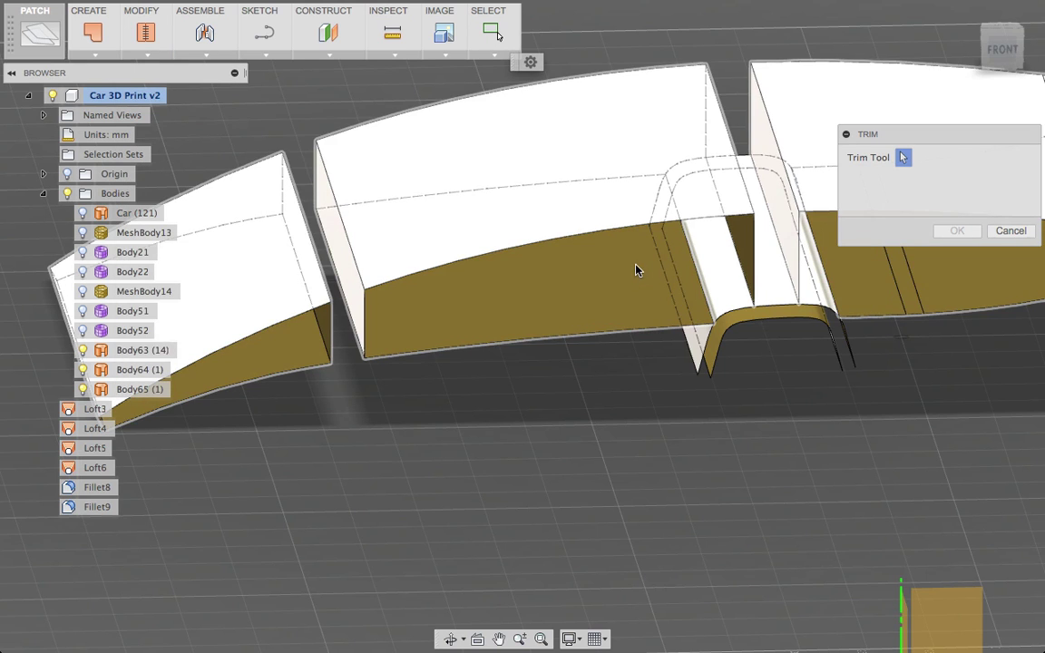
click(638, 268)
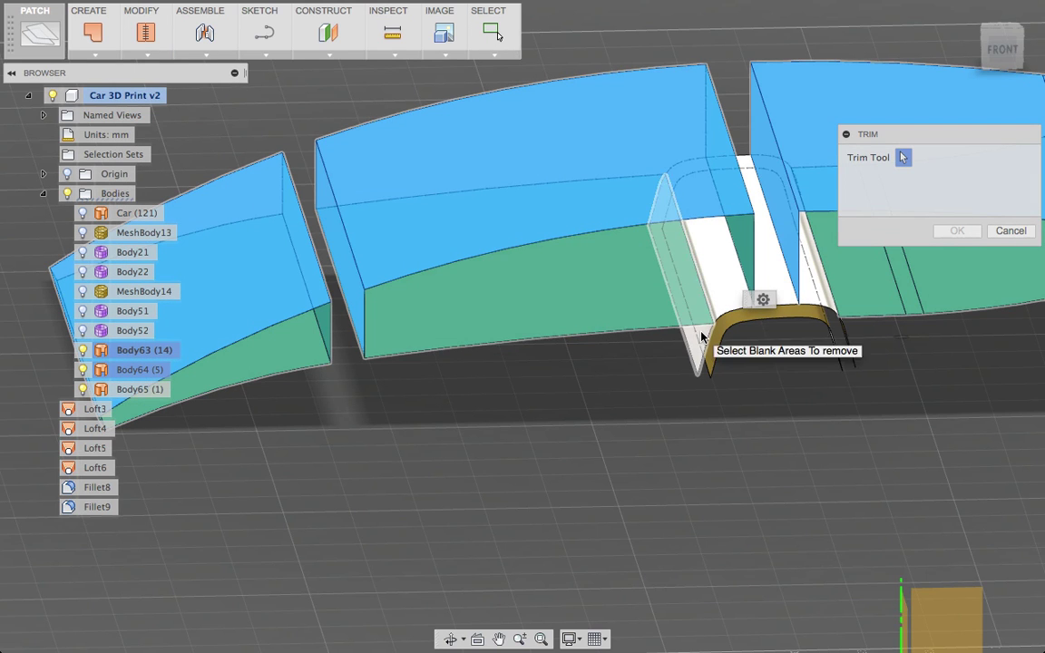
click(702, 337)
click(769, 292)
shift+middle_drag(825, 331, 742, 200)
click(672, 267)
click(959, 230)
Stitch the two remaining outer arch pieces to the window section surfaces.
click(767, 204)
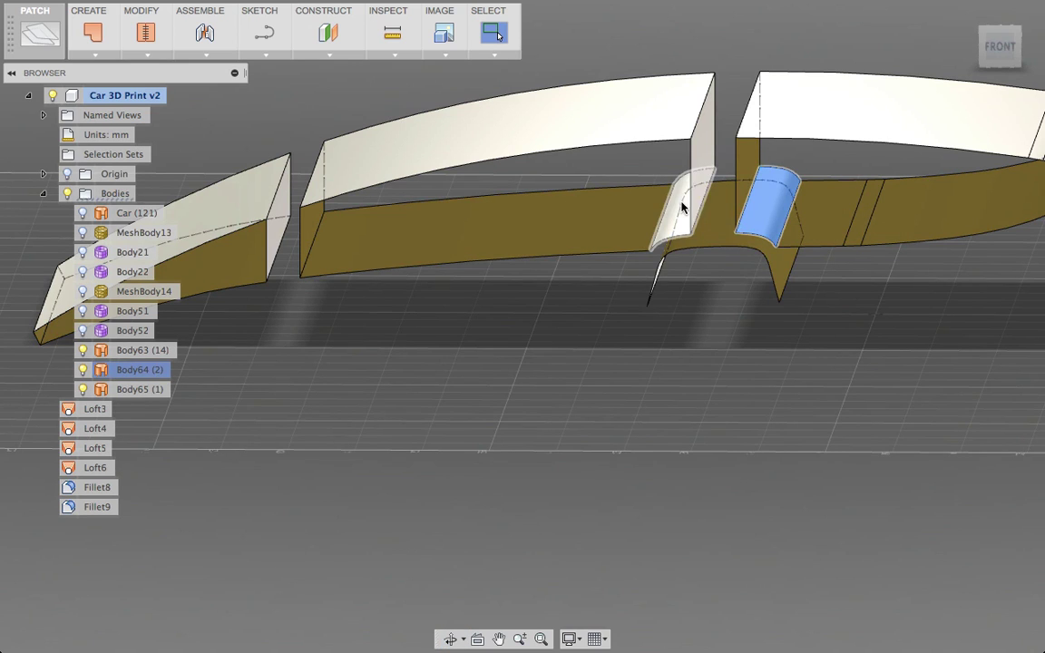
shift+click(682, 207)
click(136, 34)
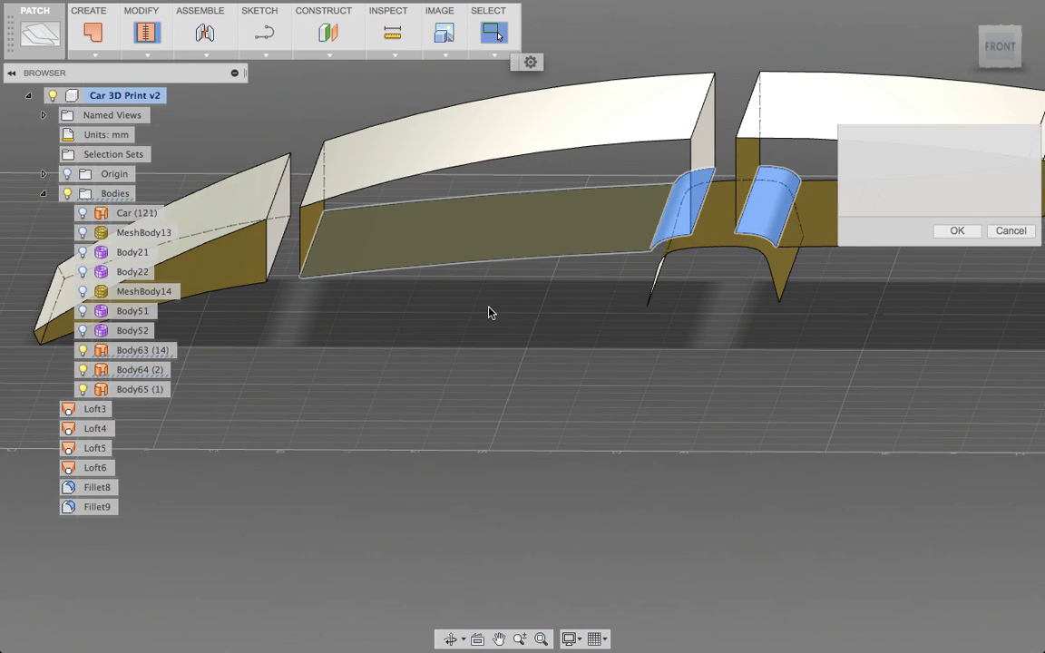
click(954, 231)
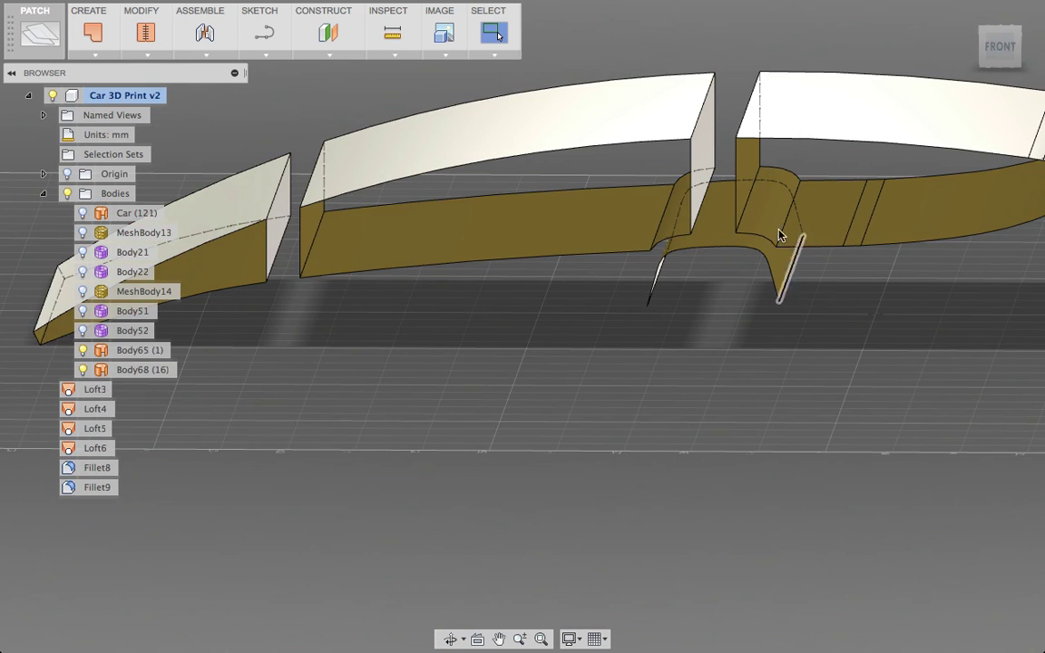
Start a fillet on the ten corner edges at the gaps between the window sections, including those around the arch notches.
shift+middle_drag(495, 210, 621, 297)
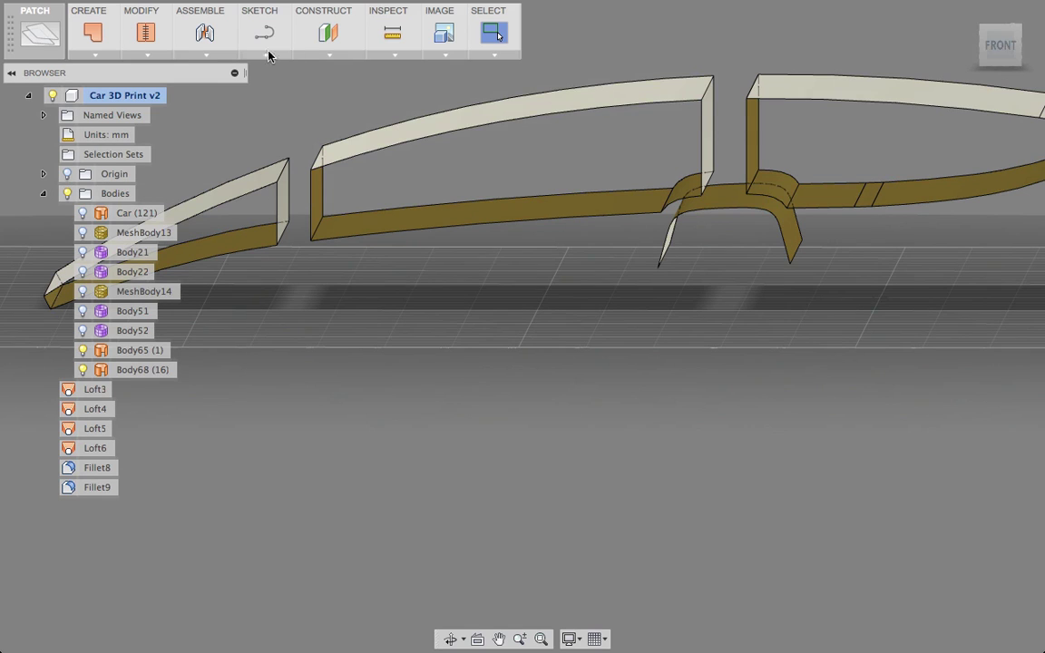
click(158, 57)
click(159, 109)
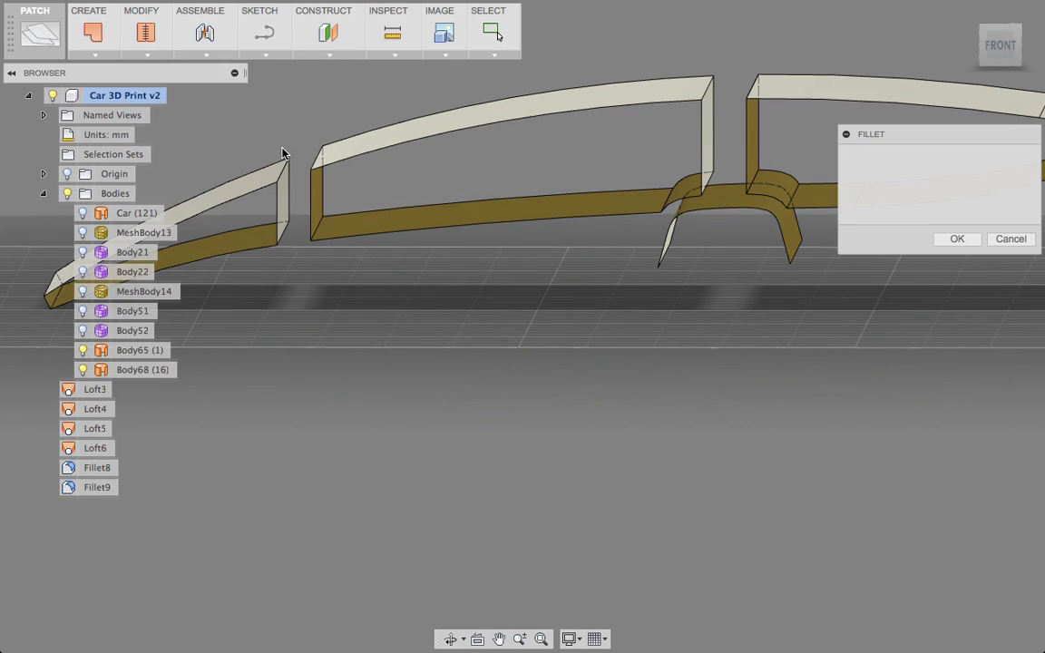
click(282, 171)
click(284, 231)
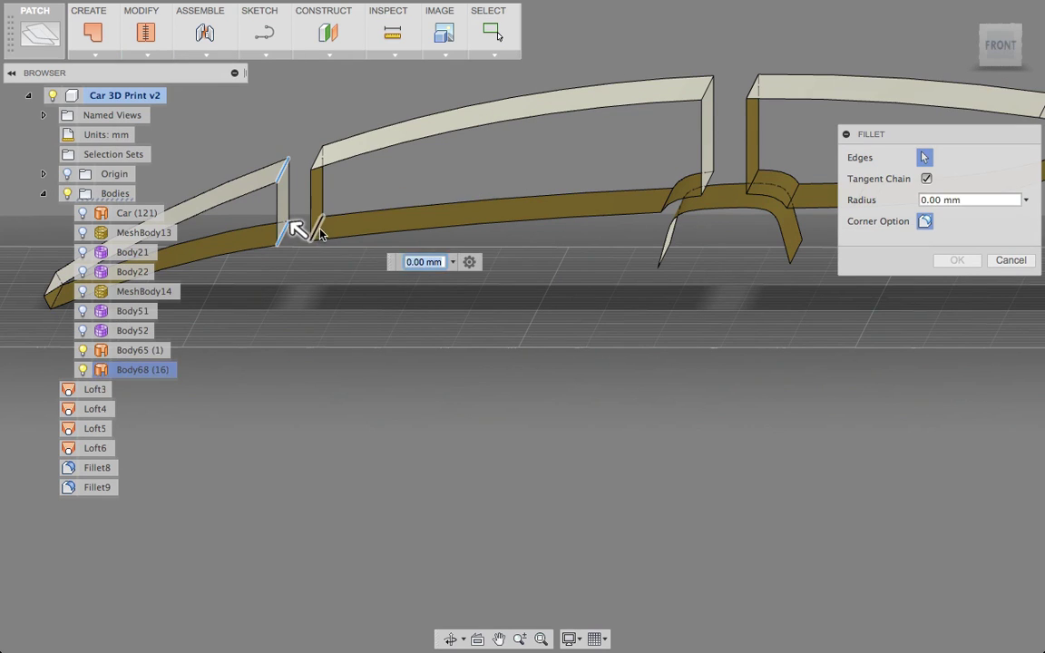
click(318, 225)
click(313, 162)
click(668, 197)
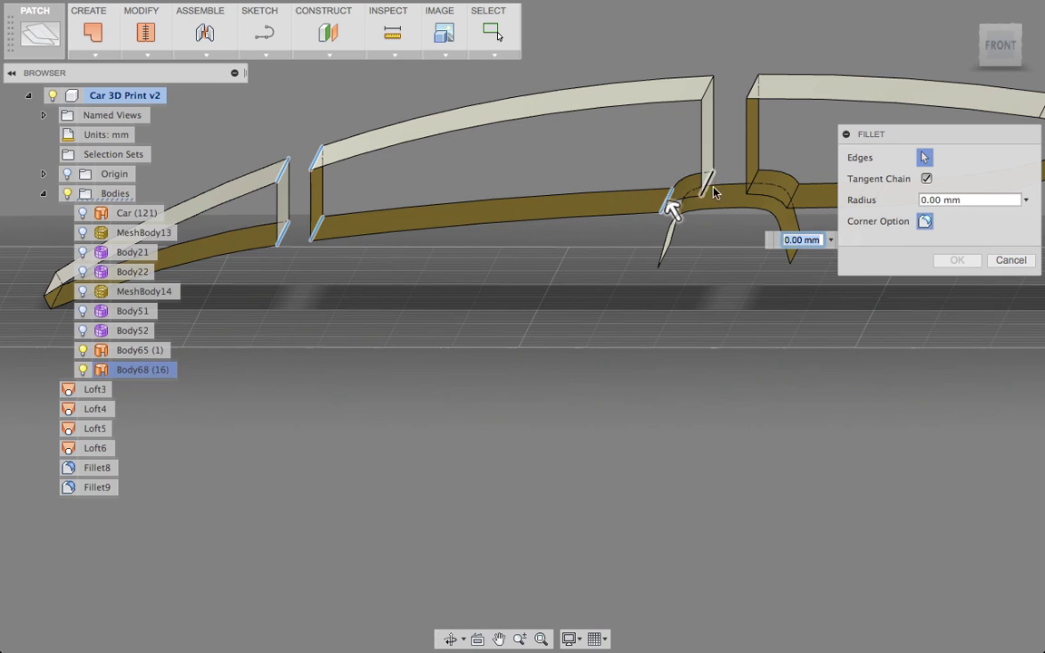
click(708, 181)
click(751, 184)
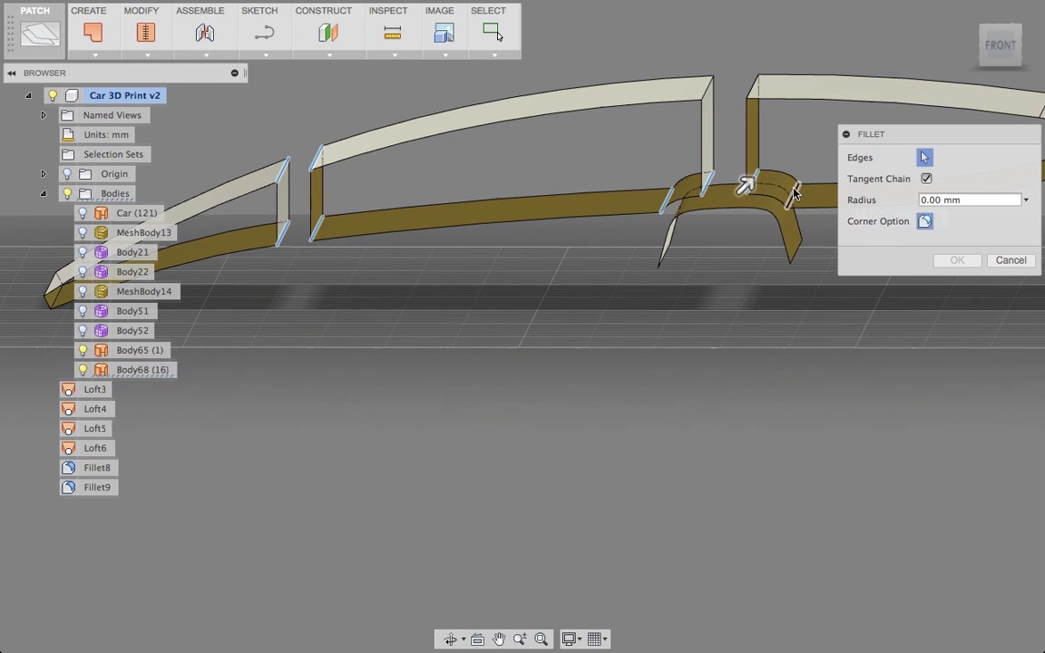
click(796, 192)
click(753, 88)
click(709, 90)
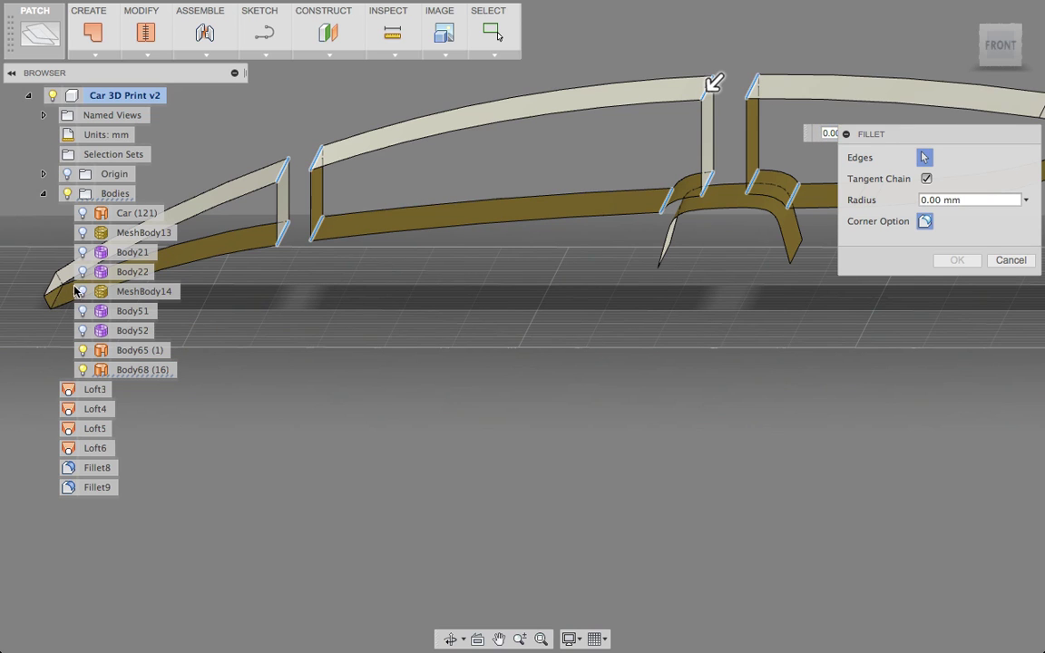
Add the edges at the narrow tip of the smallest window section to the fillet selection.
scroll(424, 308, down, 5)
scroll(322, 299, up, 8)
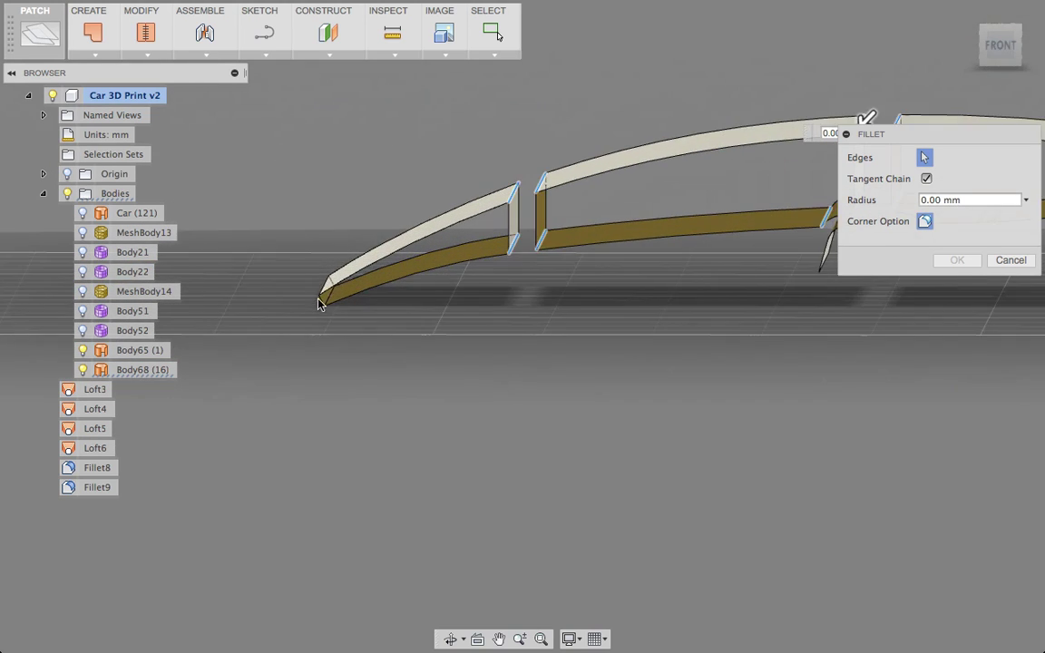
click(326, 303)
scroll(623, 366, down, 3)
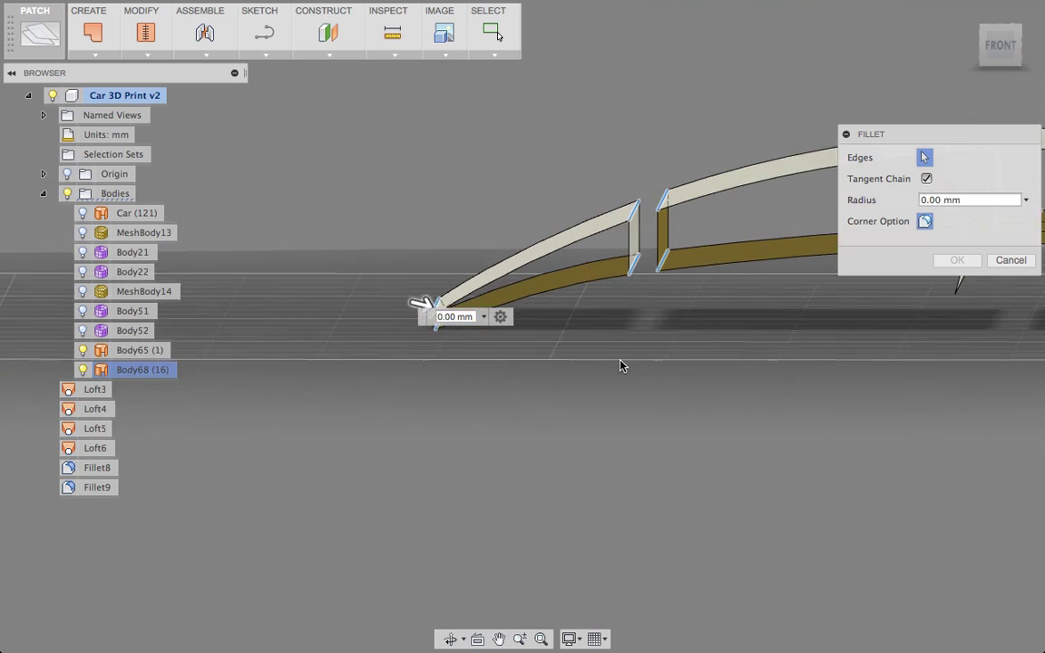
middle_drag(889, 392, 746, 478)
scroll(747, 479, down, 3)
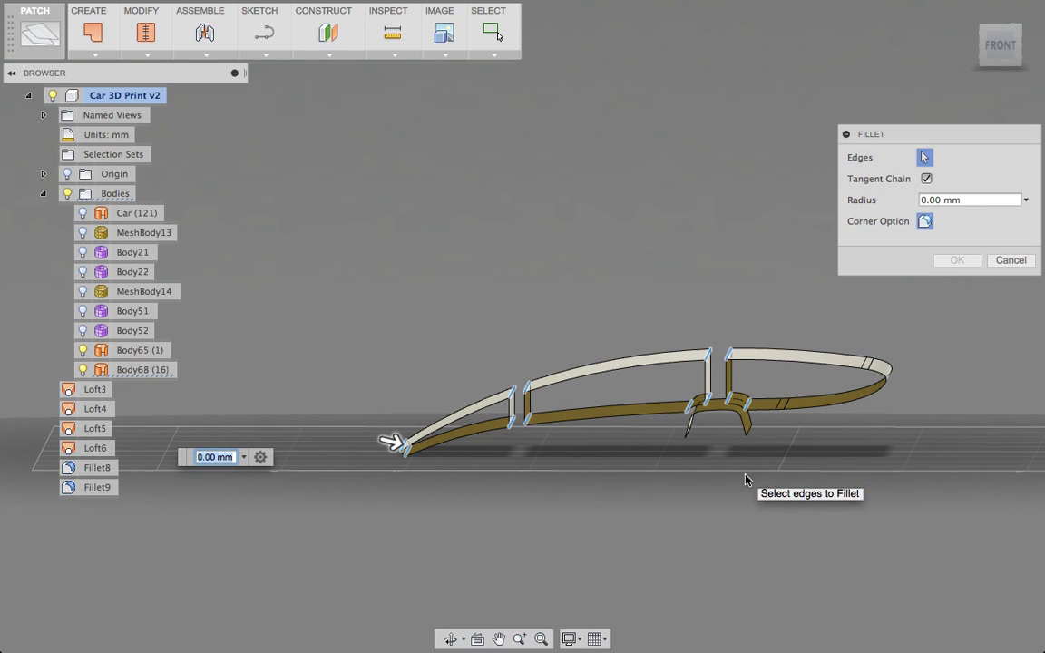
scroll(399, 425, down, 3)
scroll(417, 427, up, 5)
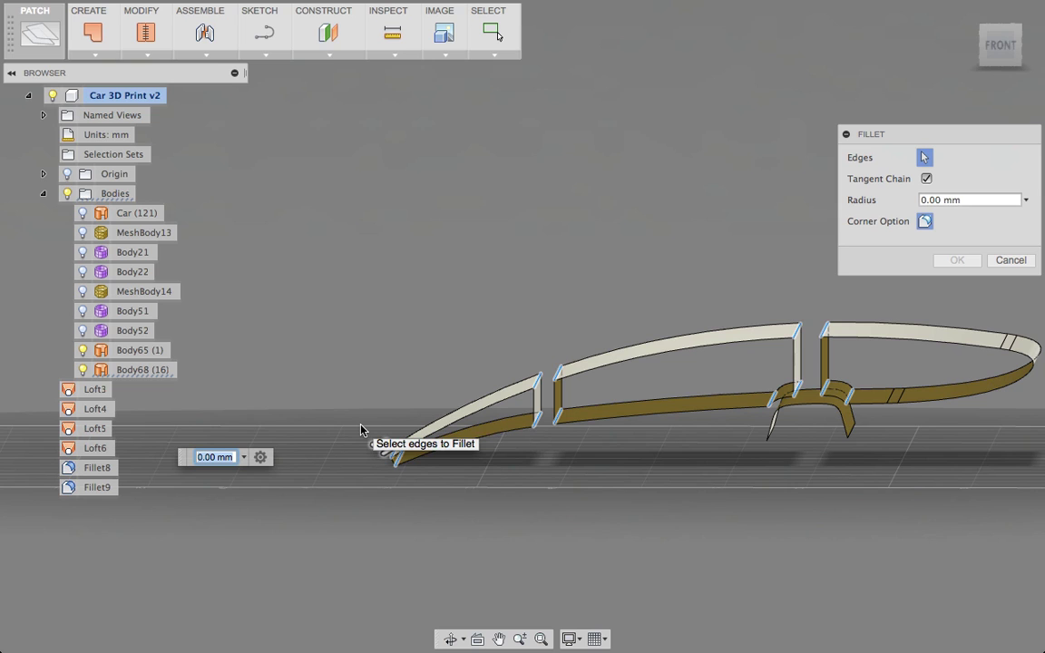
scroll(440, 447, up, 3)
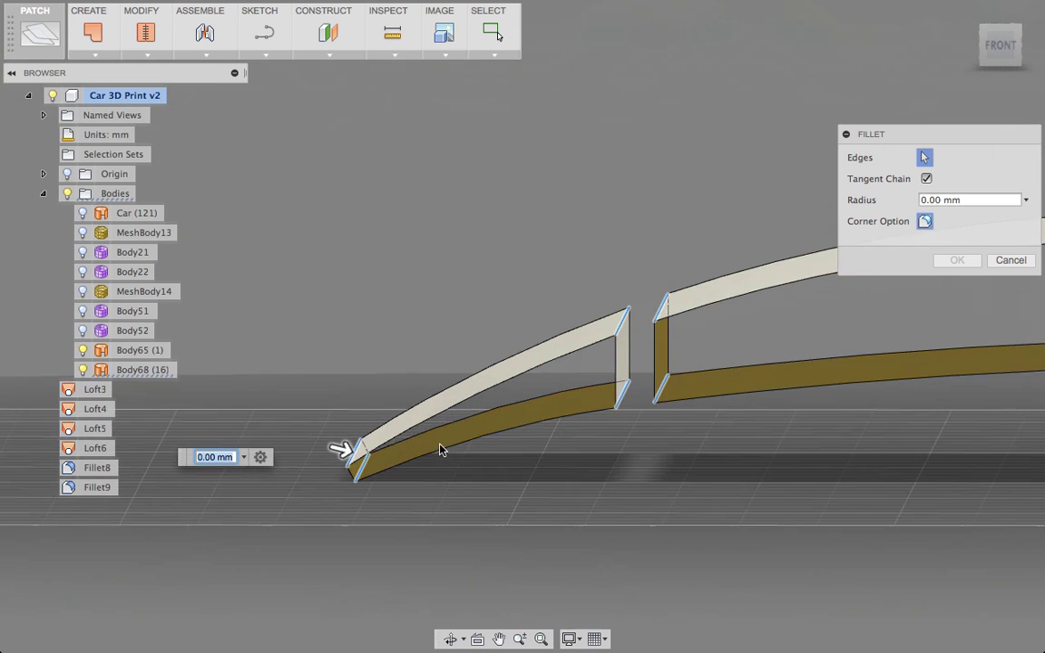
scroll(375, 441, up, 3)
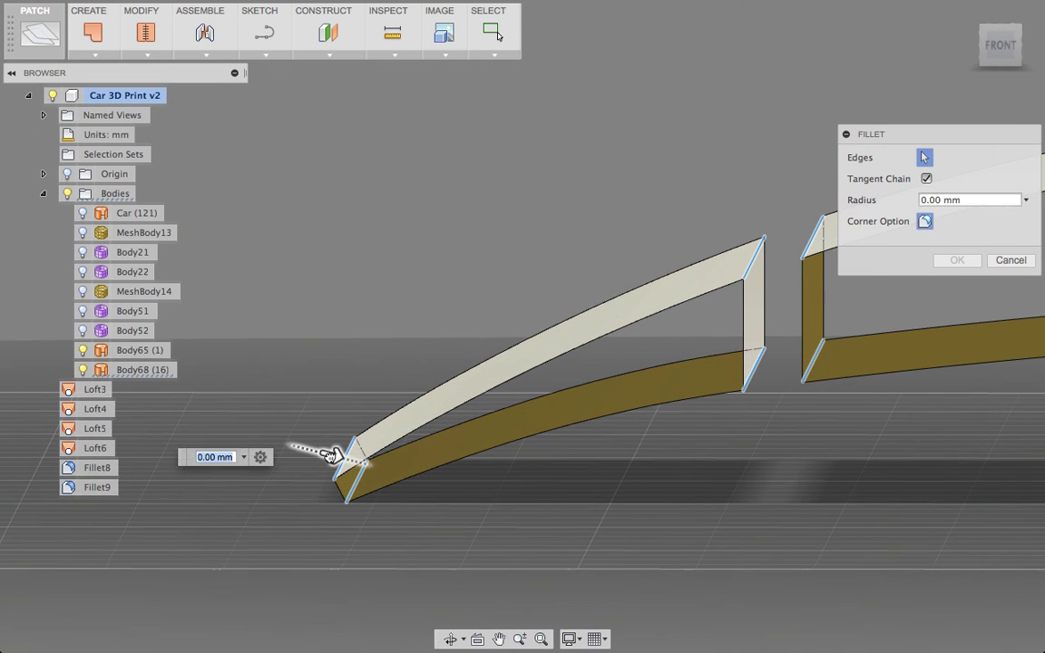
Set the fillet radius to 6 mm and apply it to the selected edges.
drag(332, 454, 336, 454)
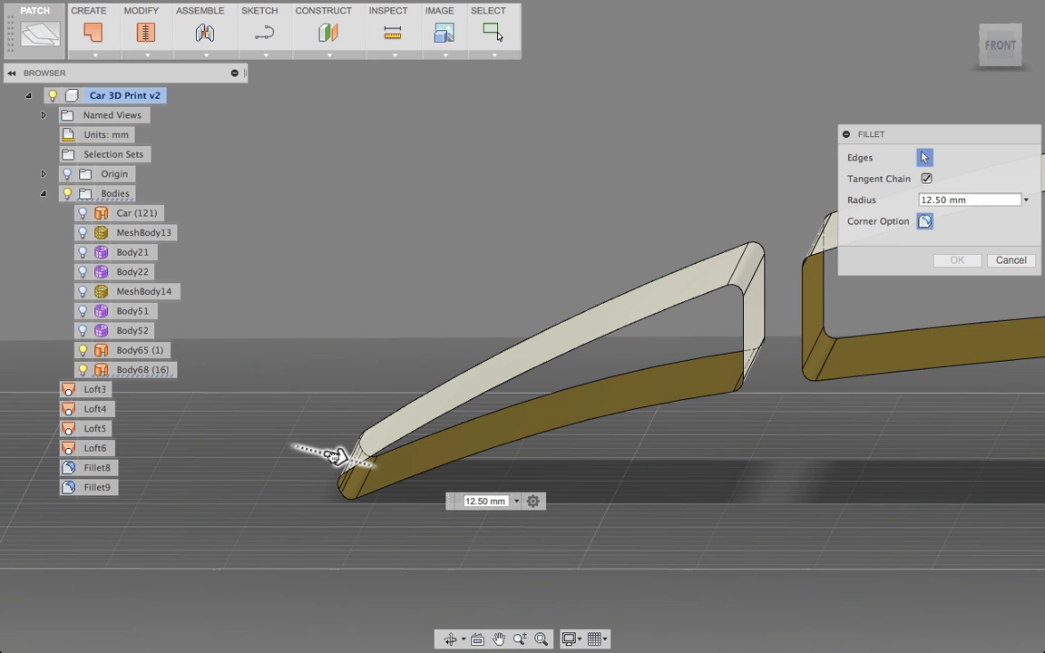
drag(334, 455, 335, 455)
double_click(949, 199)
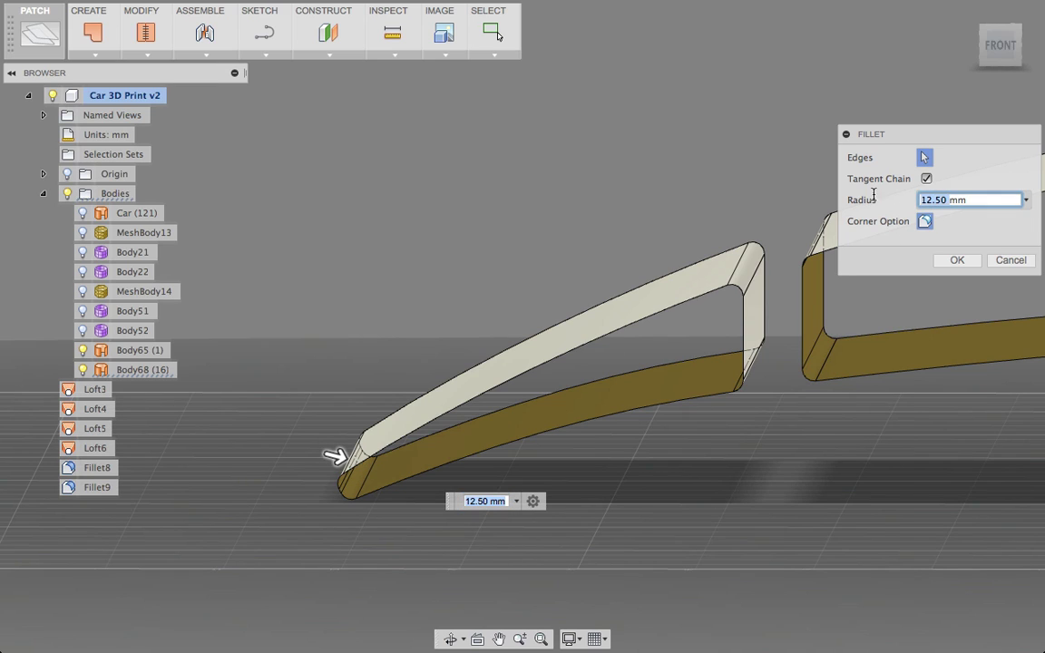
text(6)
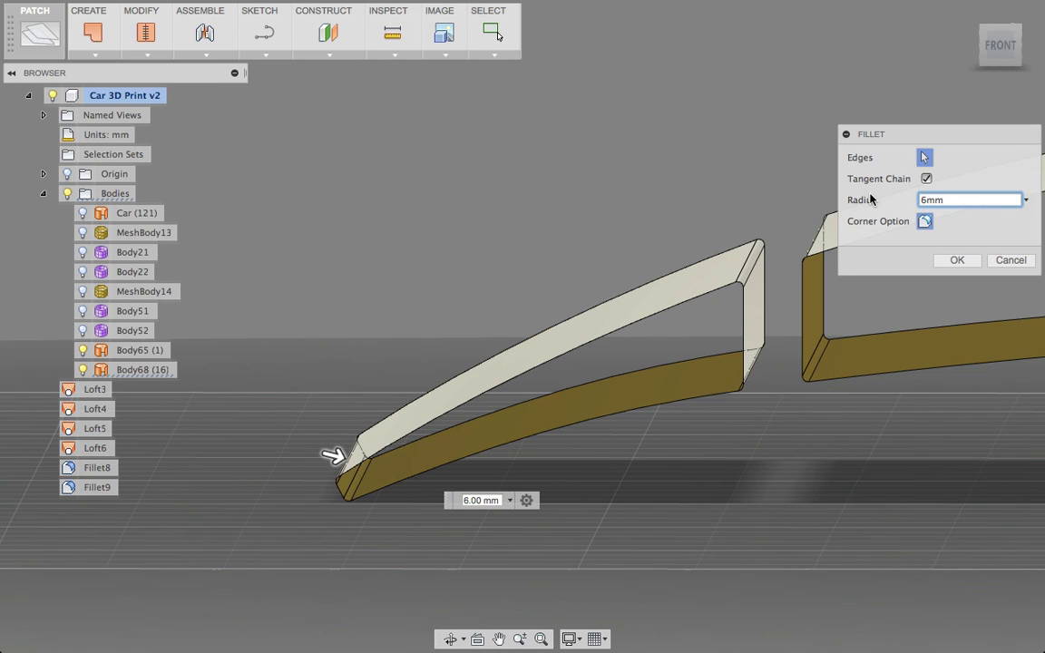
click(958, 260)
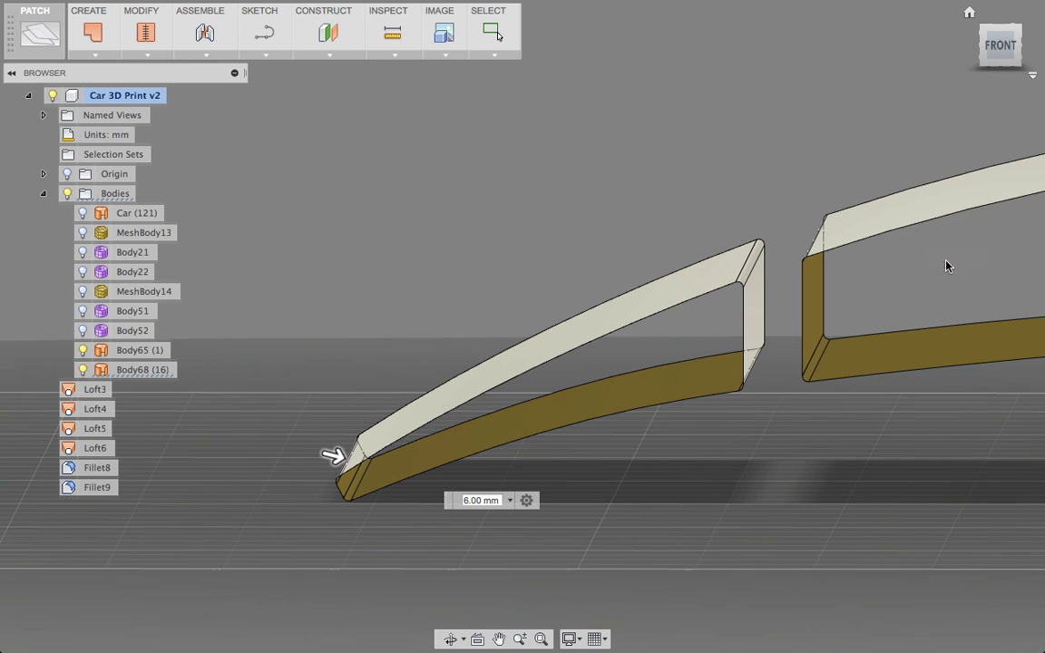
Examine the filleted window section profiles and the inner arch in the straight front view.
scroll(879, 432, up, 2)
scroll(887, 451, down, 3)
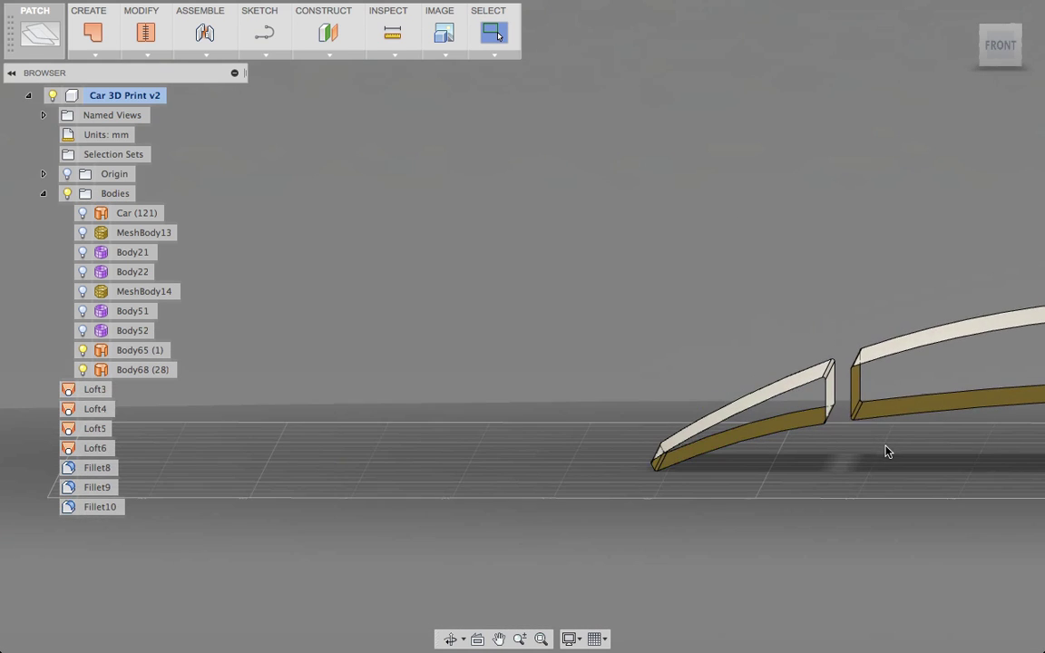
click(1006, 51)
middle_drag(938, 424, 506, 401)
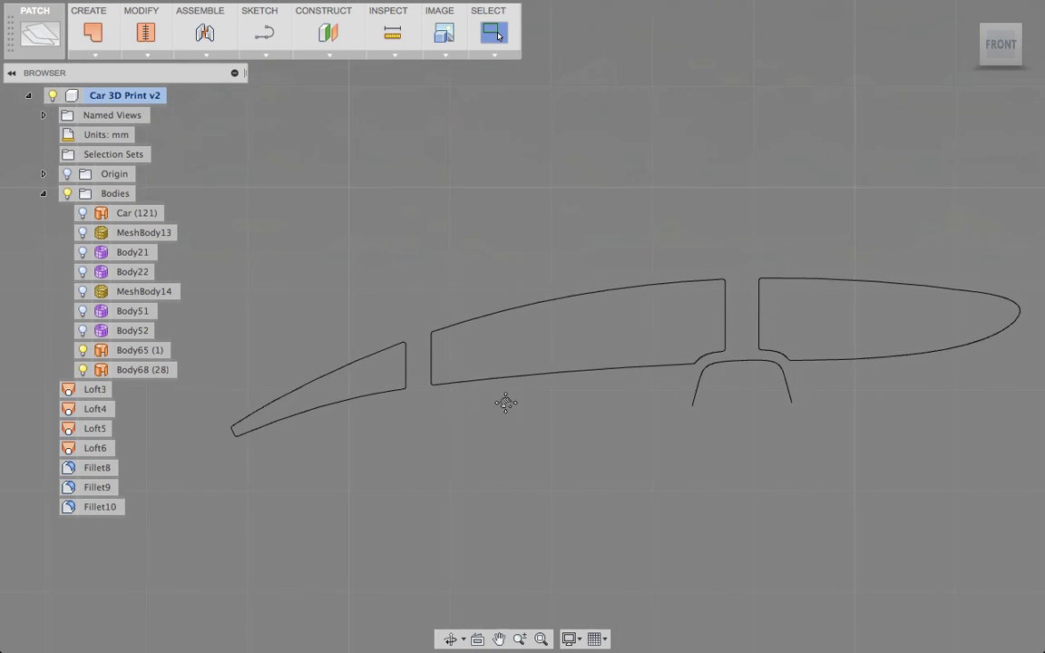
scroll(766, 340, down, 1)
scroll(767, 339, down, 2)
scroll(742, 308, up, 2)
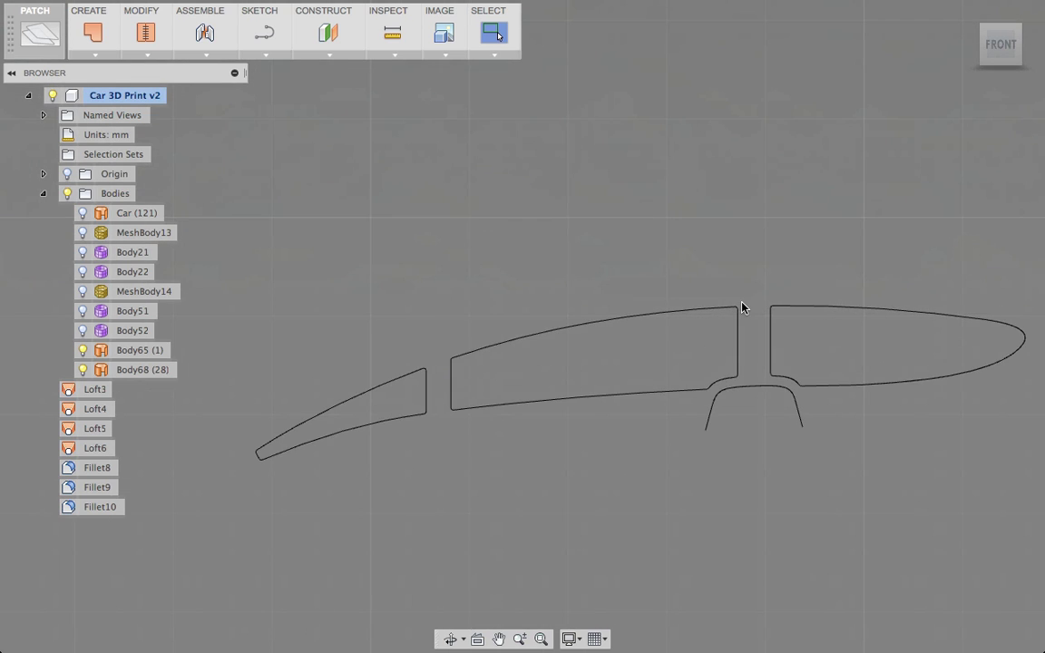
Show the Car body together with the window sections and view where they intersect from the back.
shift+middle_drag(635, 239, 610, 197)
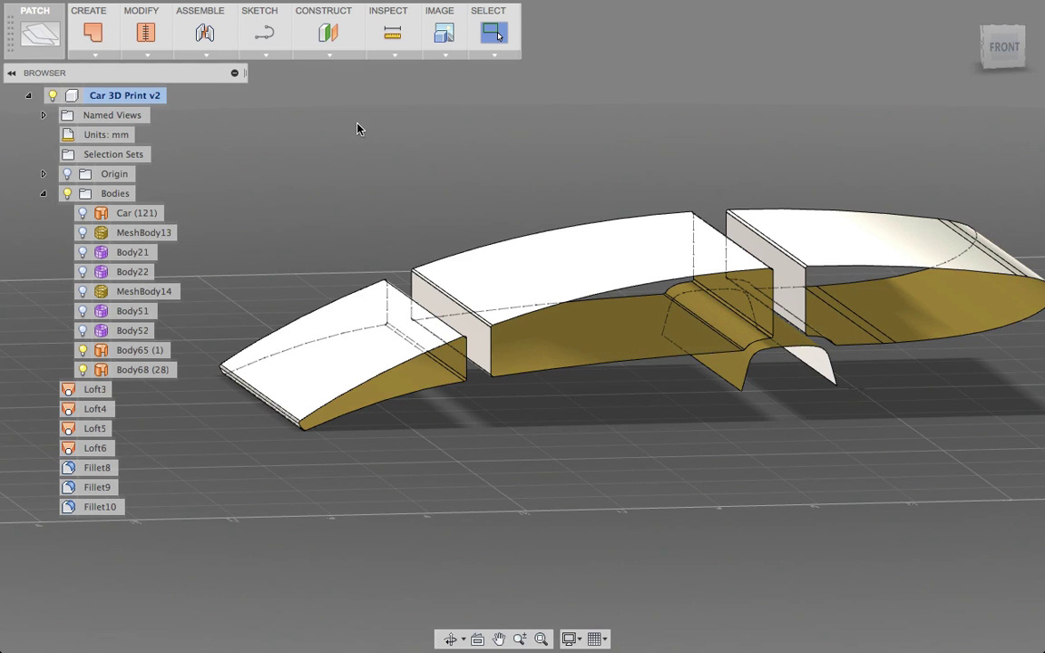
click(82, 212)
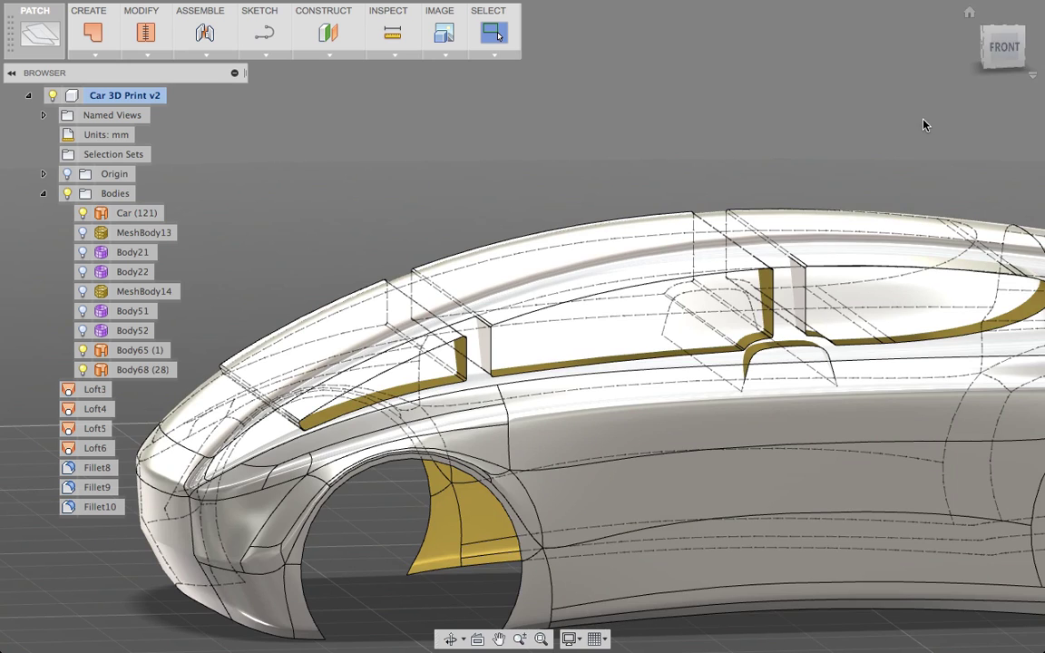
shift+middle_drag(360, 207, 496, 192)
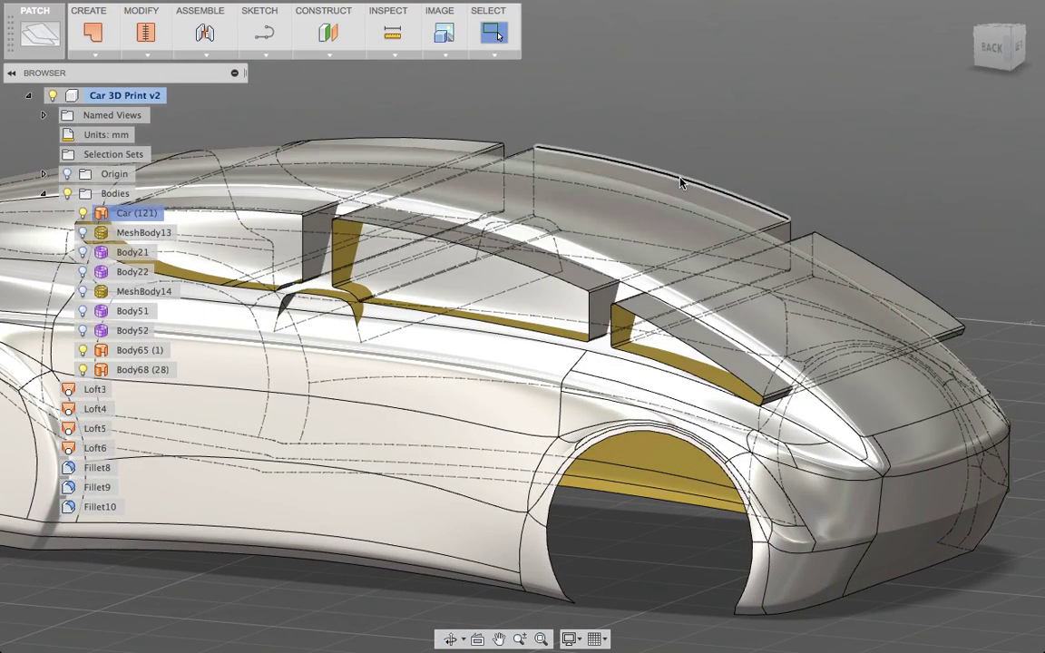
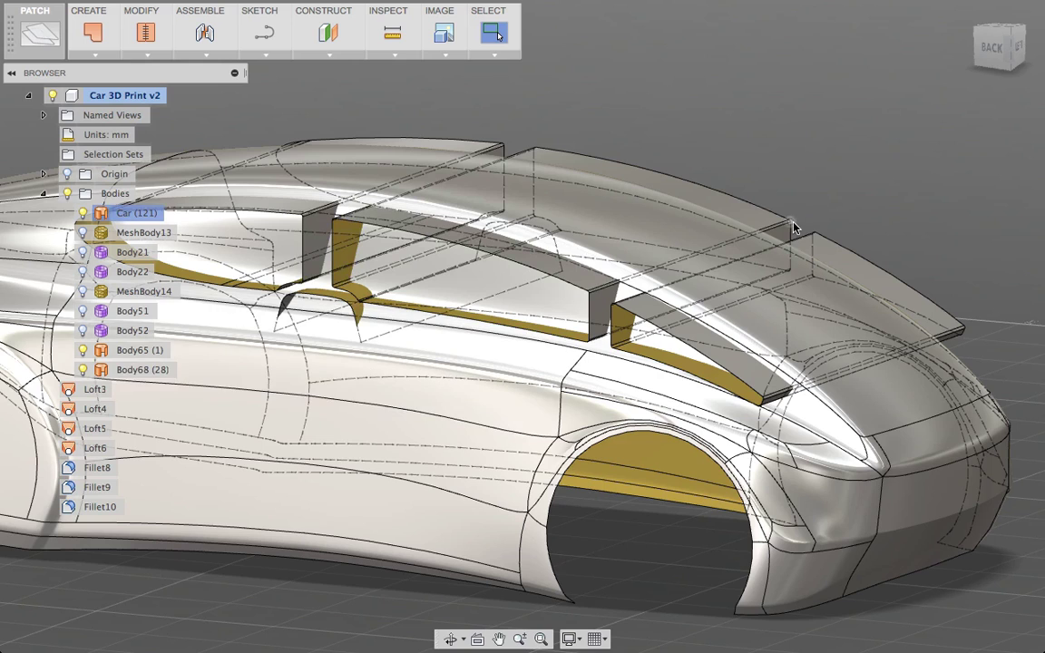
View the car straight from the back, then switch to Blender and display the source car model as a side-on wireframe.
click(993, 48)
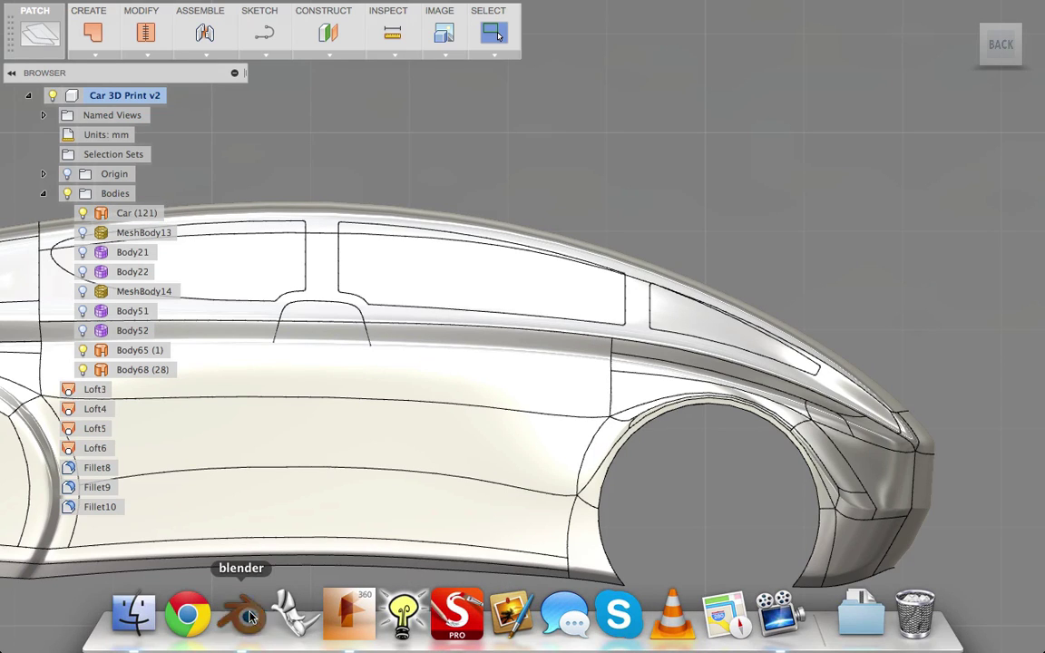
click(288, 614)
key(KP_1)
key(z)
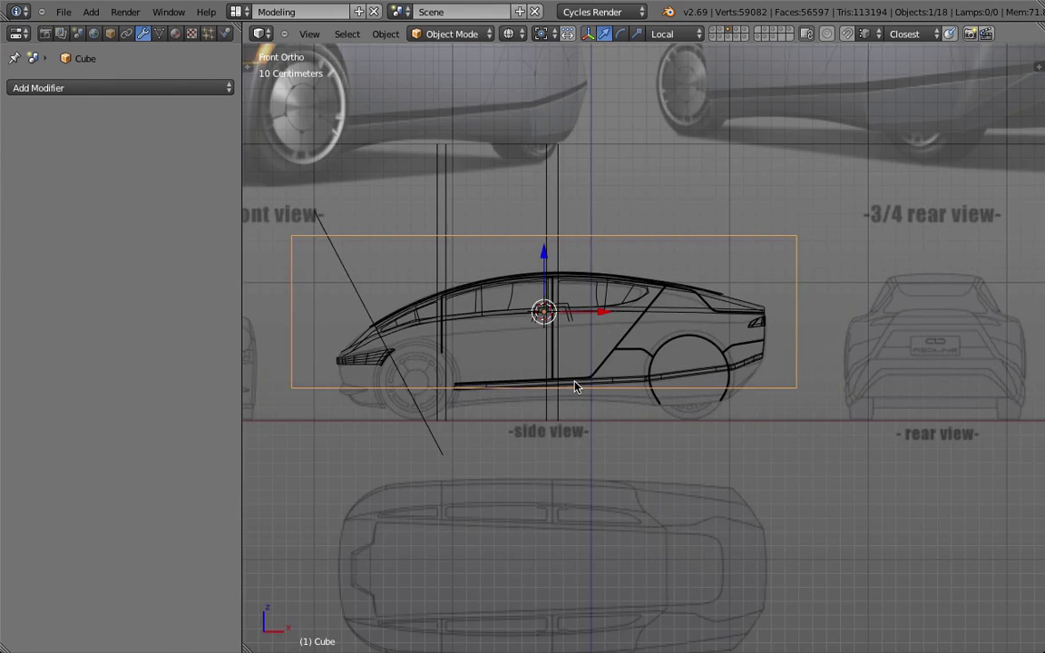
scroll(455, 280, up, 3)
scroll(445, 286, down, 1)
middle_drag(444, 285, 381, 359)
scroll(373, 367, up, 3)
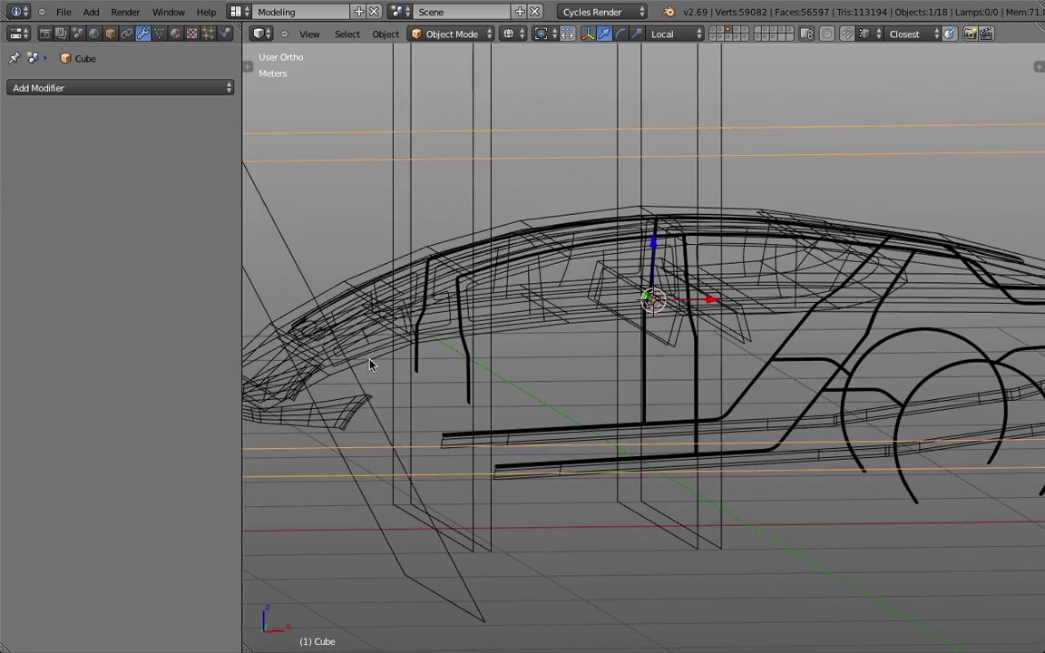
Examine the body shell and window surface outlines against the side-view blueprint, from the nose to the rear.
right_click(373, 367)
key(KP_1)
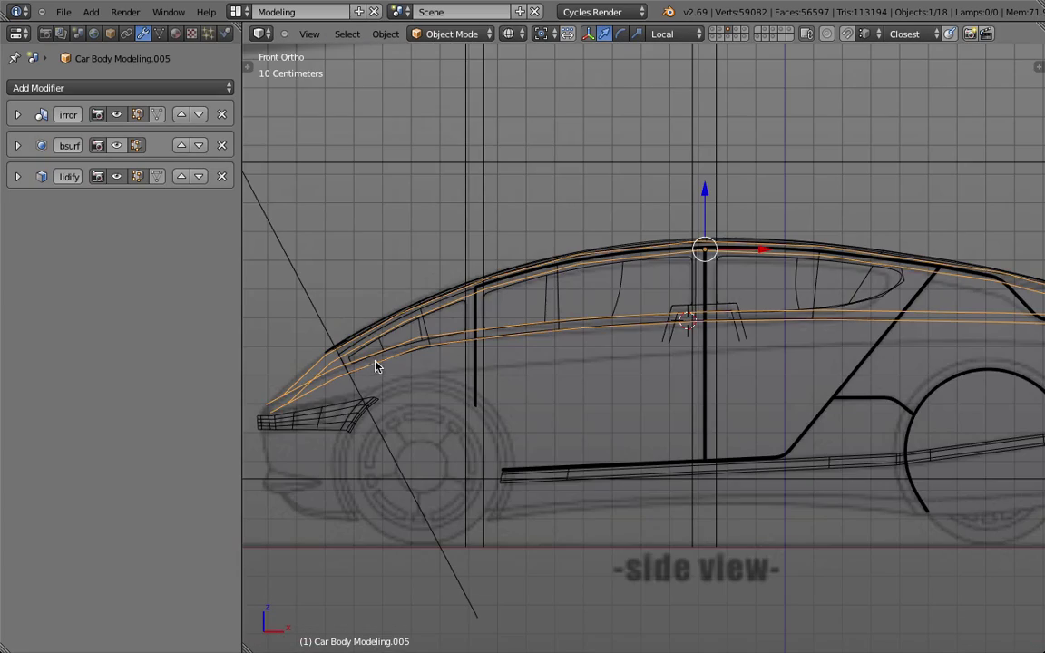
scroll(378, 366, up, 5)
scroll(344, 354, down, 3)
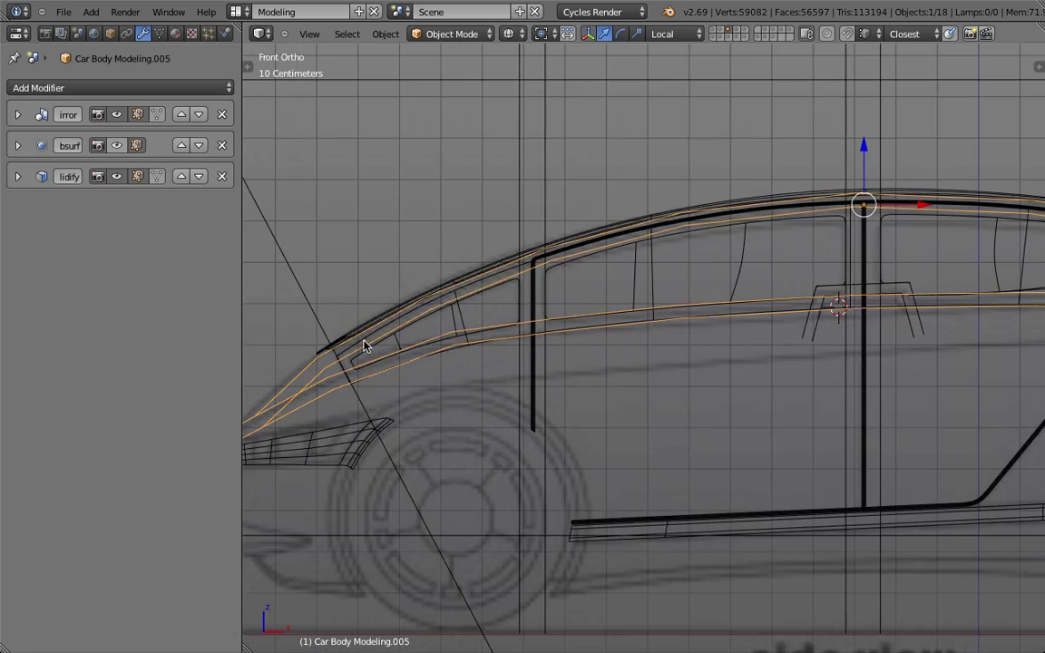
right_click(392, 352)
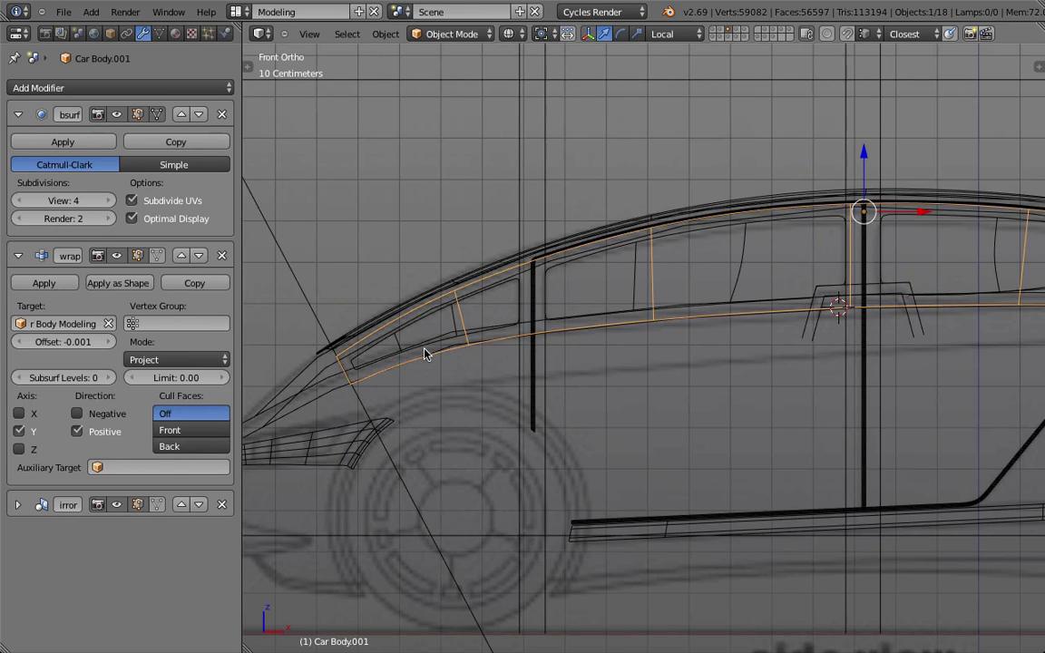
scroll(700, 410, down, 5)
scroll(700, 410, up, 4)
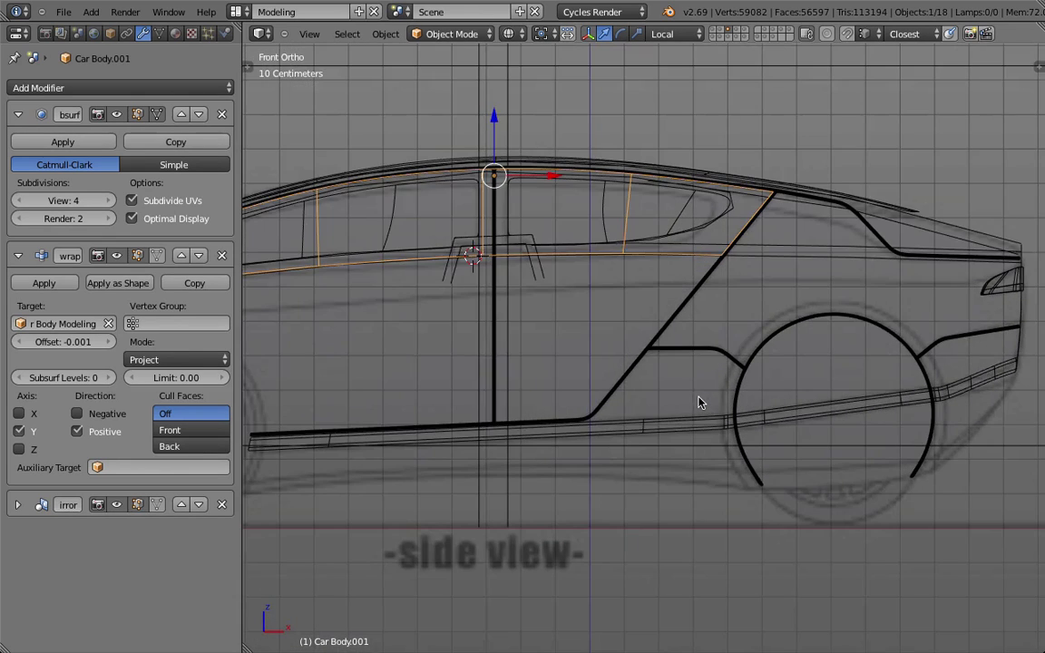
scroll(703, 189, down, 4)
key(z)
key(z)
scroll(600, 213, up, 3)
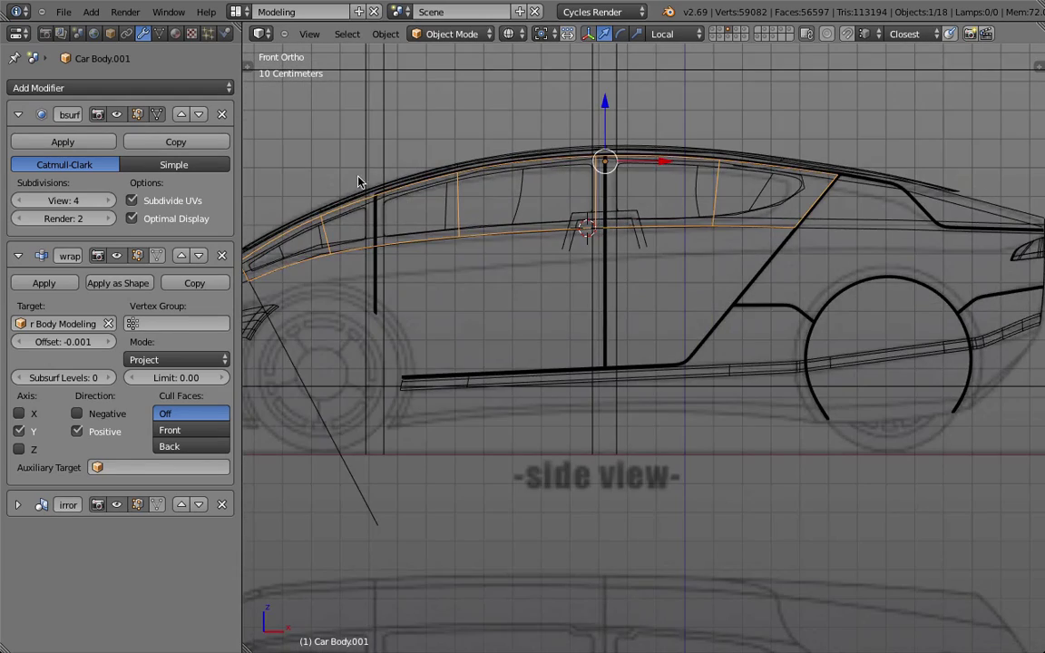
scroll(360, 181, down, 4)
Duplicate the slanted cutting plane at the front of the car and rotate the copy to lean the opposite way.
right_click(367, 334)
shift+middle_drag(367, 333, 537, 414)
key(KP_1)
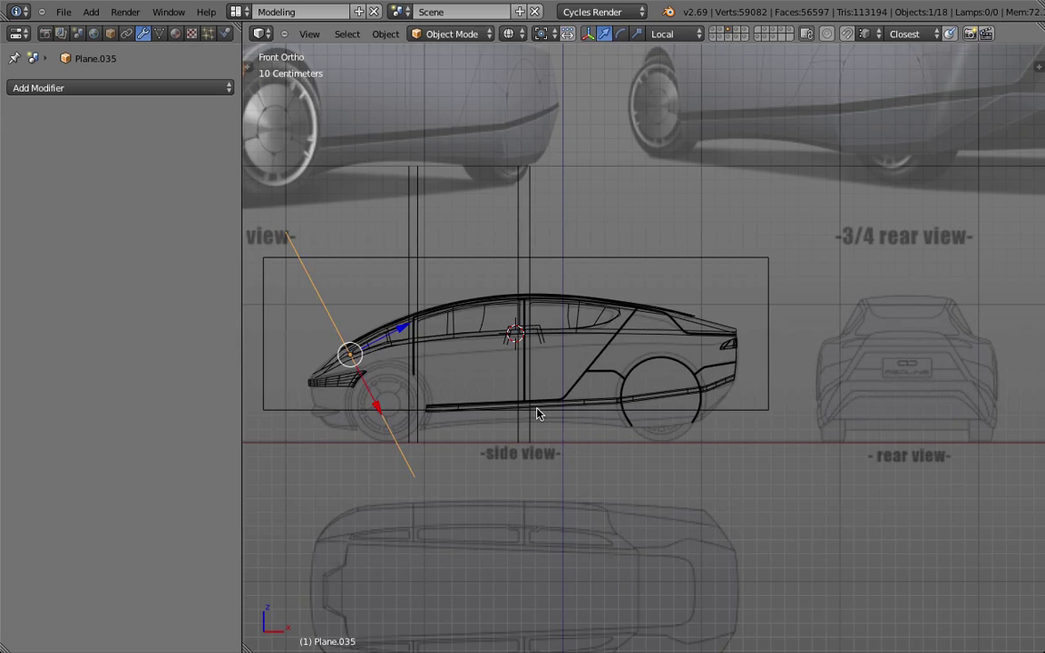
key(shift+d)
right_click(537, 414)
key(r)
click(439, 441)
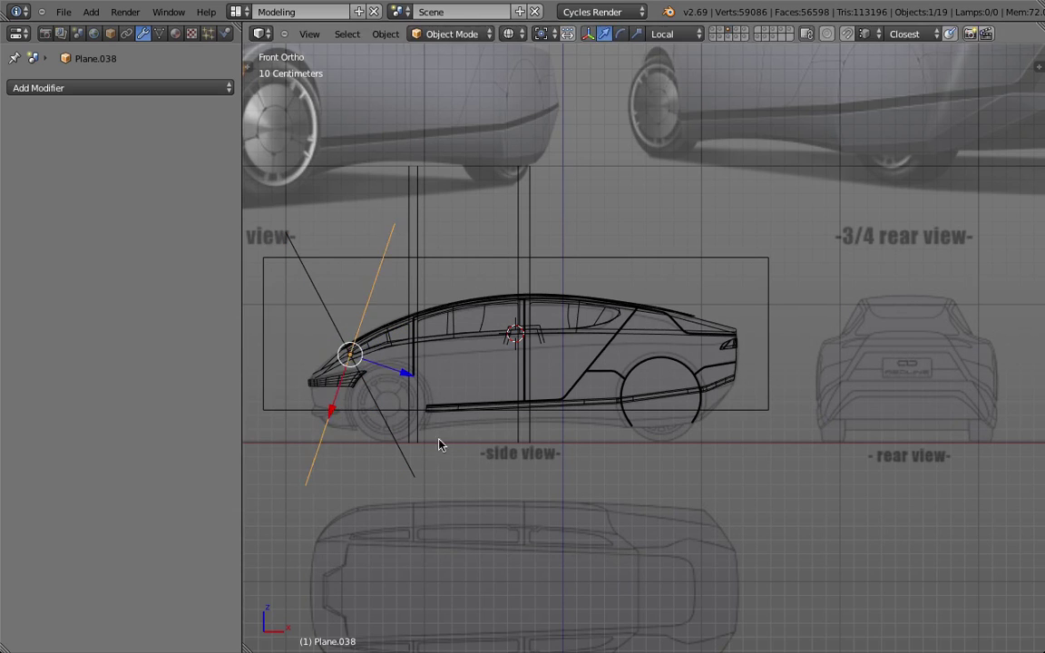
Move the duplicated plane to the rear window area and rotate it to match the slanted rear door line.
key(g)
click(710, 408)
scroll(715, 296, up, 6)
key(r)
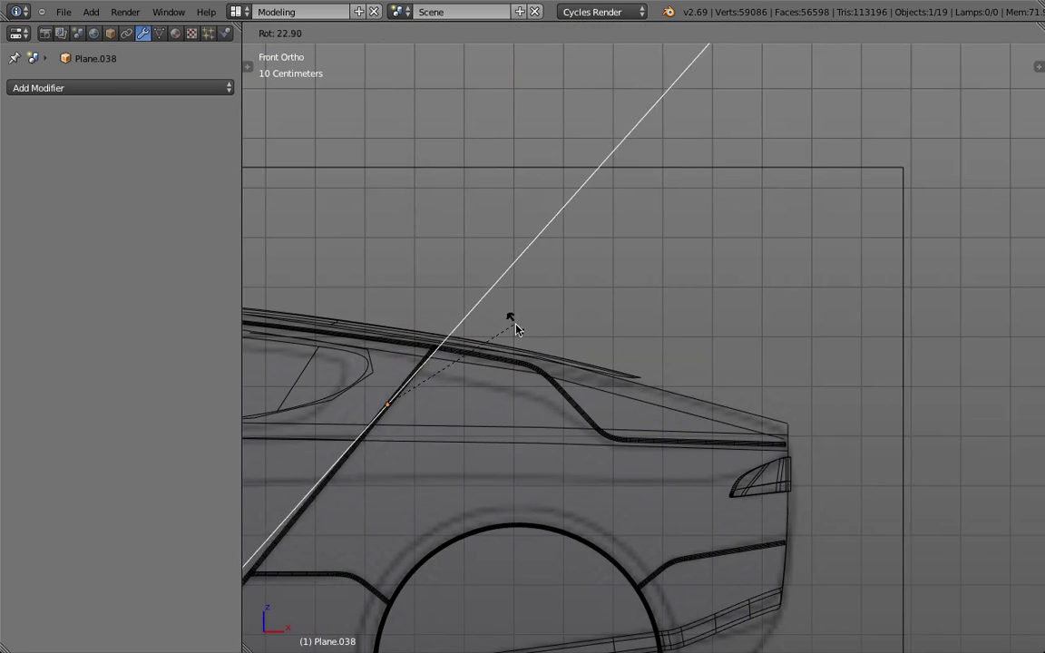
click(511, 315)
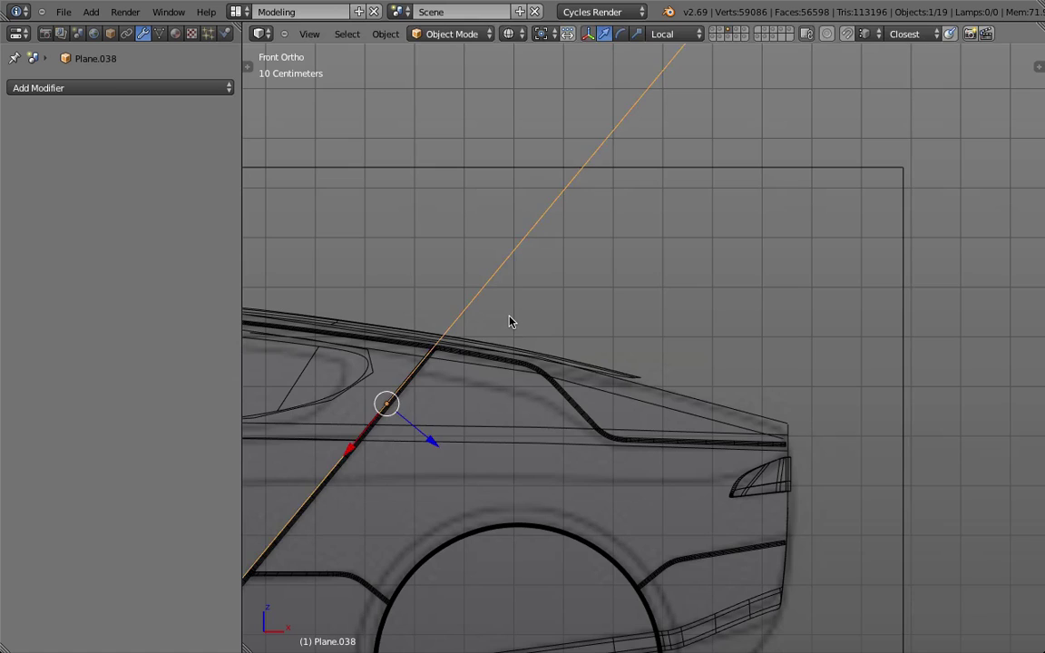
scroll(490, 315, down, 5)
shift+middle_drag(275, 423, 513, 392)
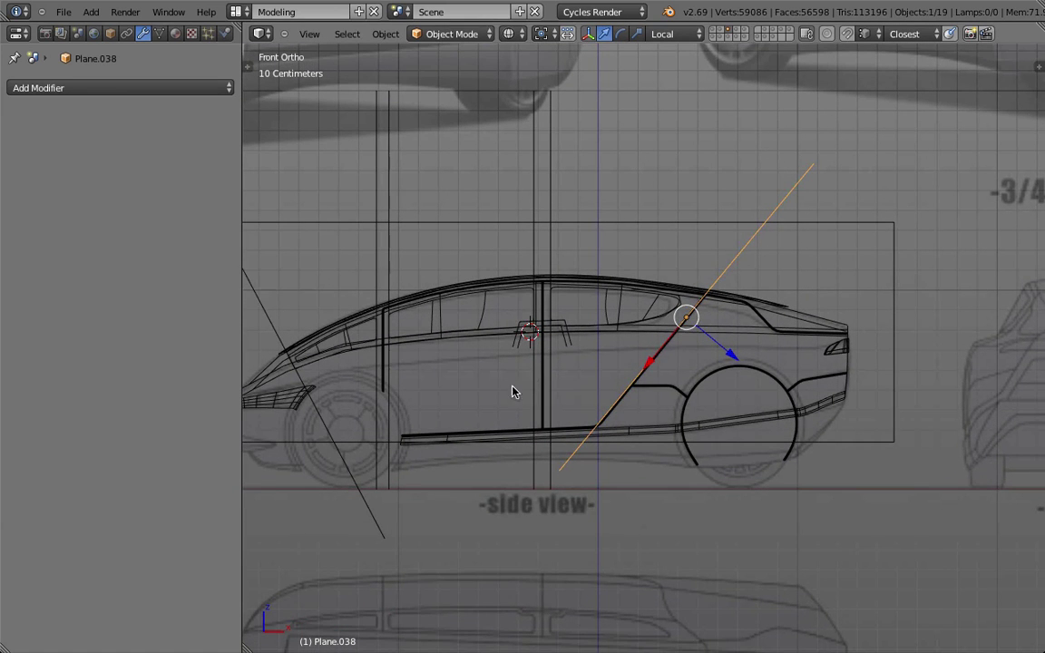
Select the Car Body Modeling.005 shell and turn on the viewport display of its Subdivision Surface modifier.
shift+right_click(382, 526)
scroll(346, 368, up, 4)
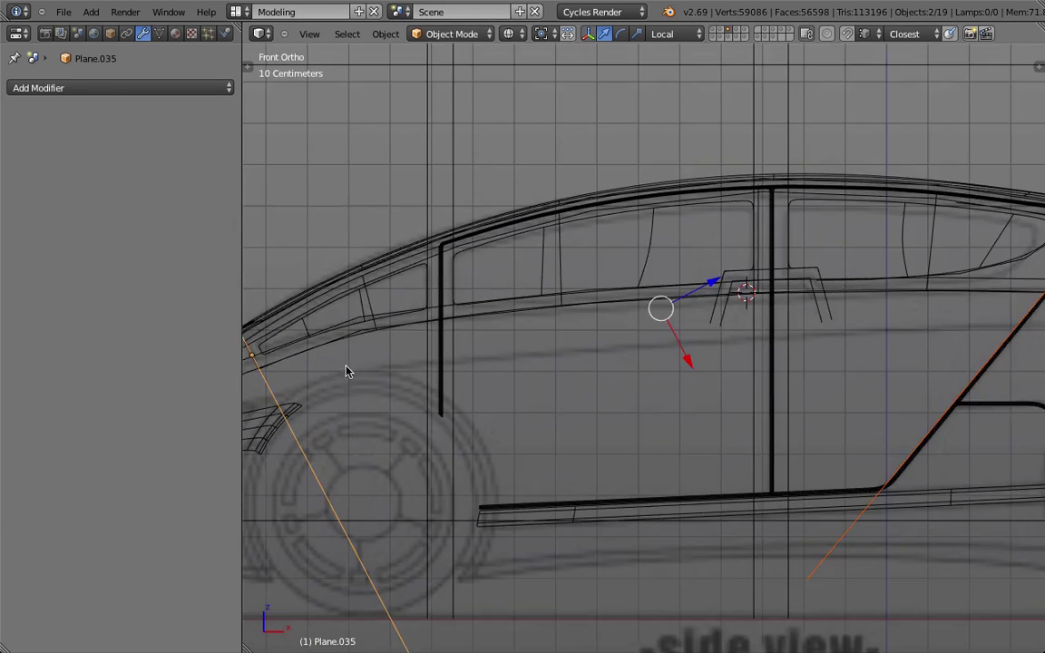
shift+middle_drag(346, 368, 620, 357)
right_click(498, 347)
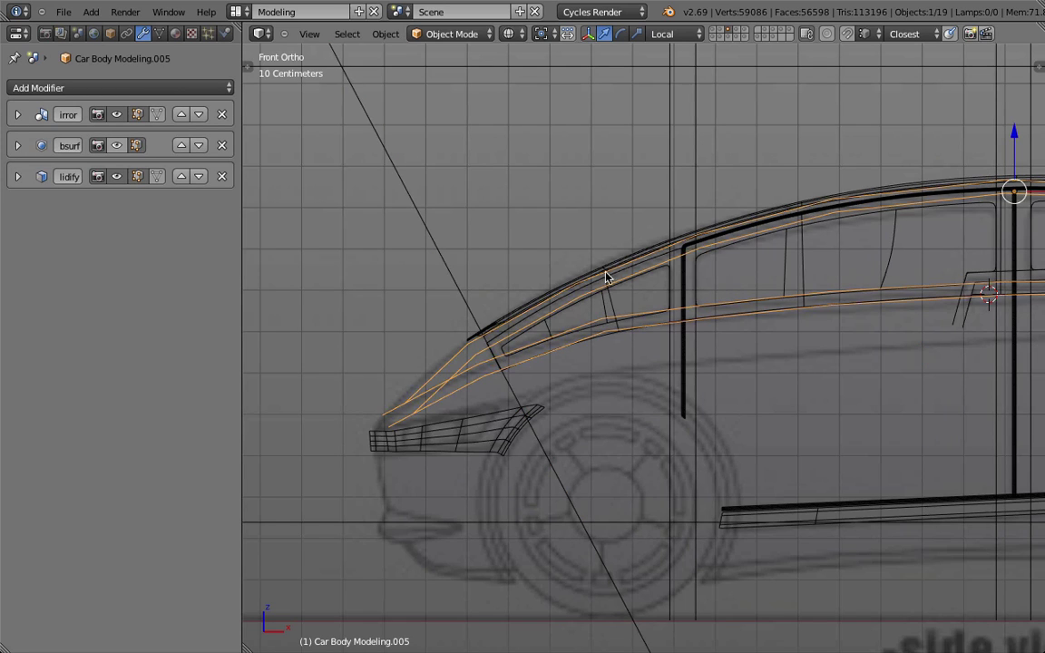
click(118, 146)
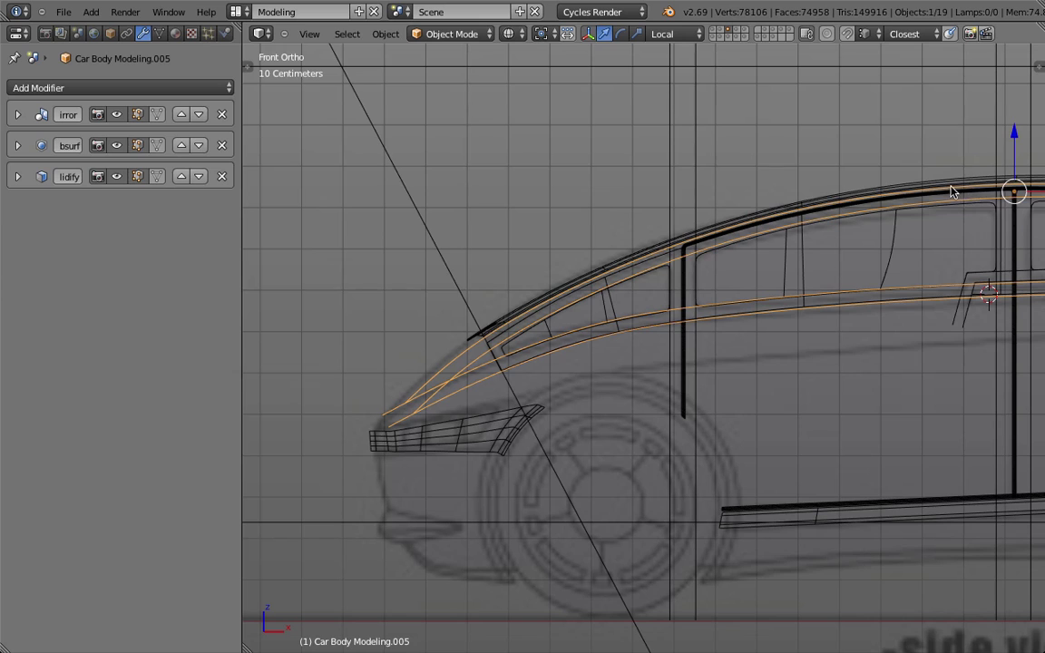
shift+middle_drag(952, 191, 888, 199)
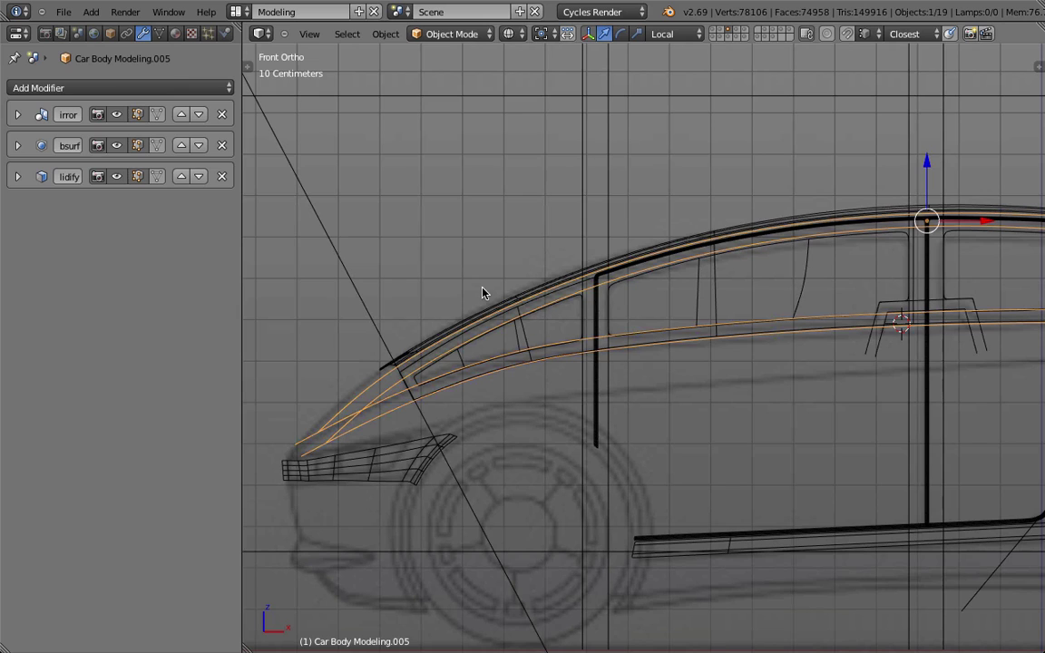
Duplicate the body shell in place and delete the lower side band of faces from the copy.
key(shift+d)
right_click(560, 281)
key(Tab)
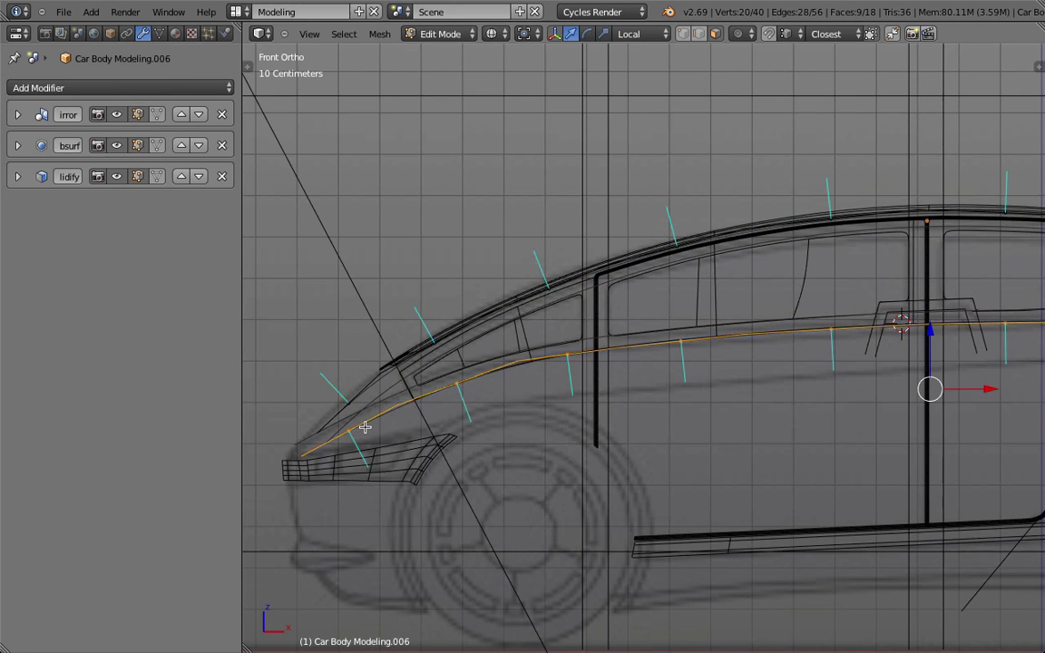
key(x)
click(356, 392)
key(Tab)
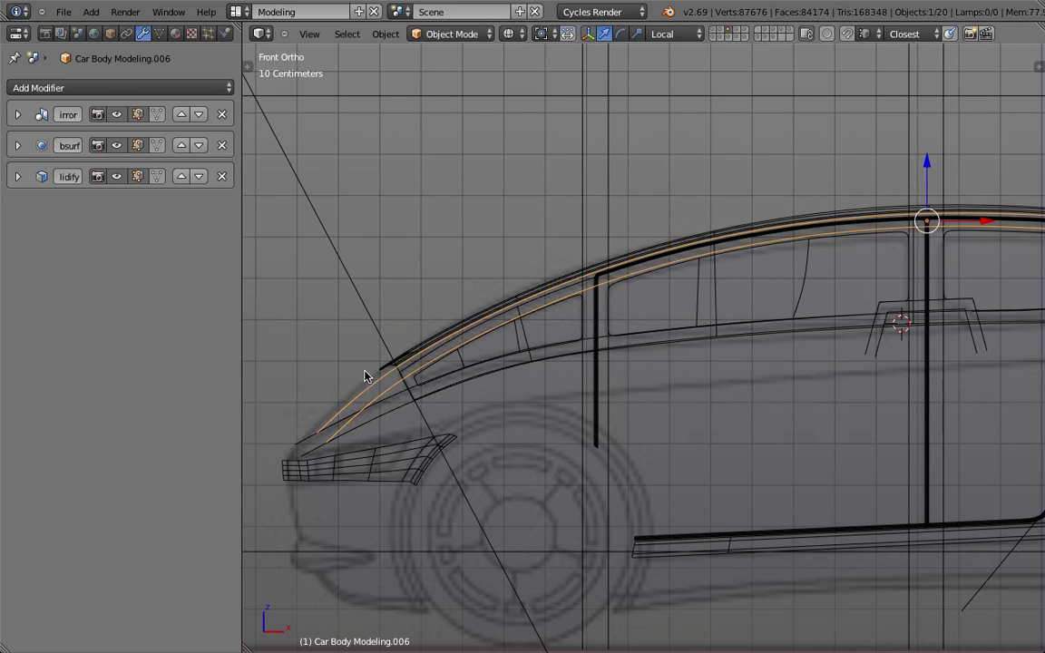
Set the Solidify thickness of the duplicated roof shell to 1.2 cm.
click(17, 177)
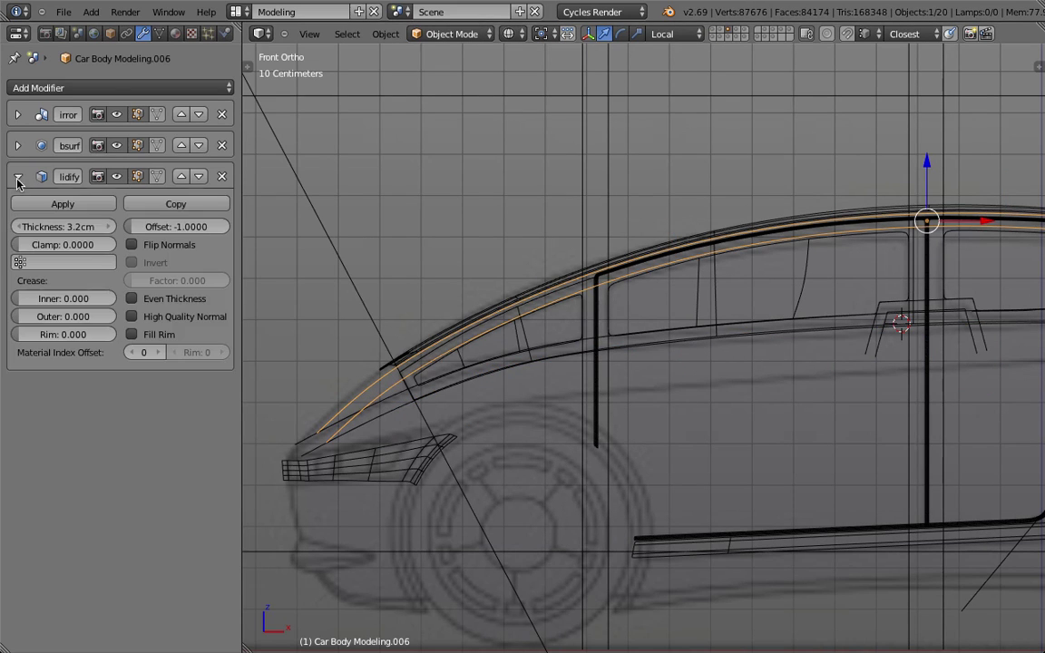
drag(62, 226, 43, 226)
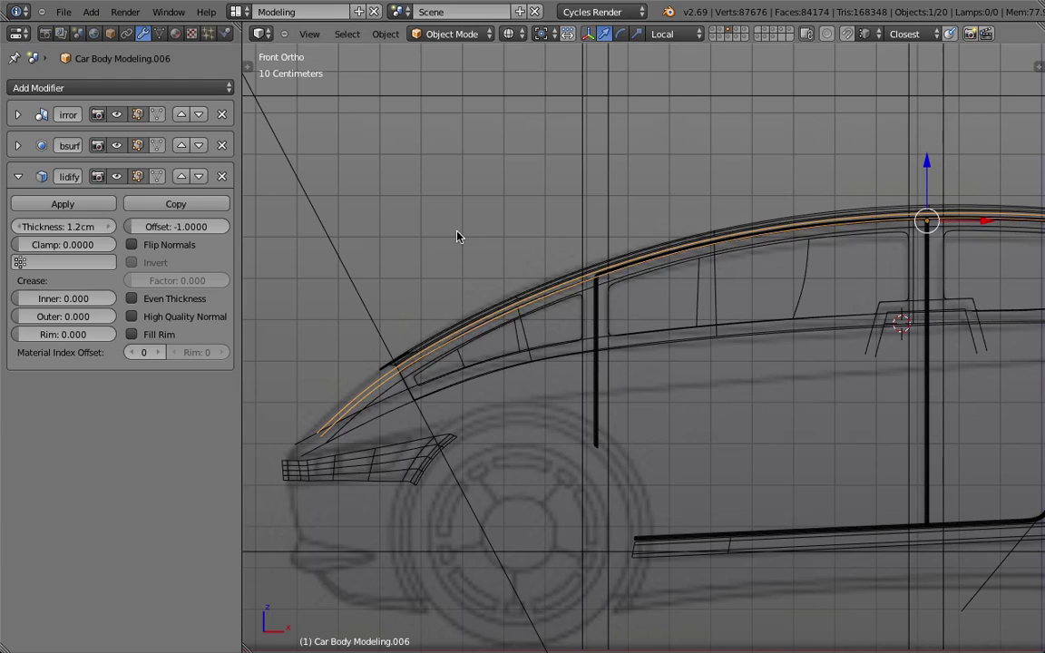
scroll(458, 236, down, 4)
scroll(737, 252, up, 2)
scroll(739, 252, down, 3)
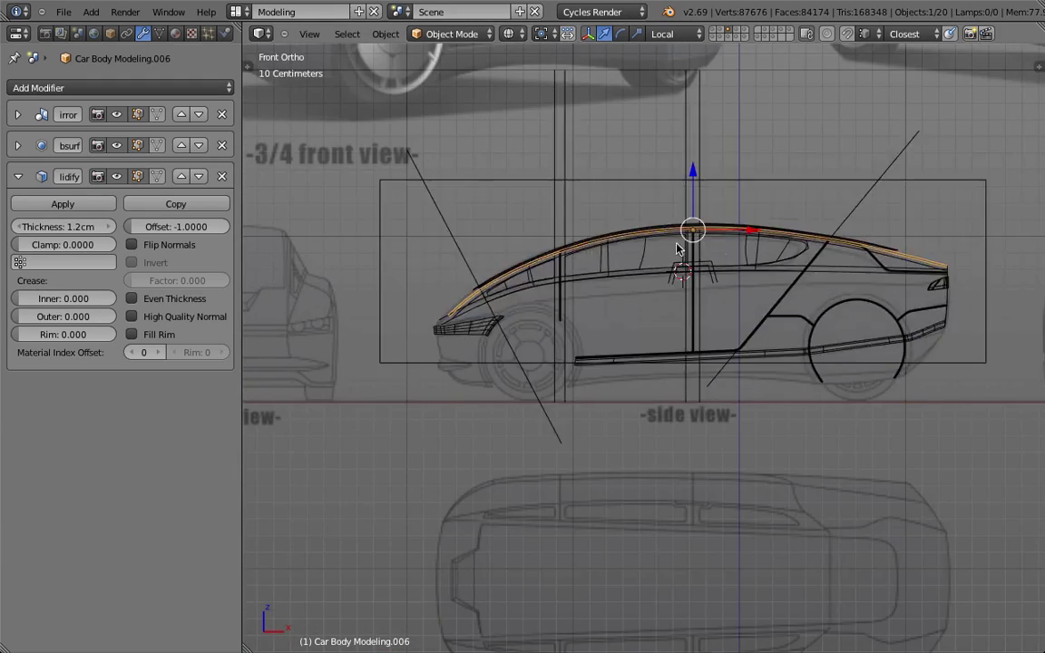
Turn off the roof shell's Subdivision Surface display and select the shell together with the slanted rear plane.
middle_drag(798, 254, 818, 291)
middle_drag(836, 233, 601, 194)
shift+right_click(846, 118)
key(z)
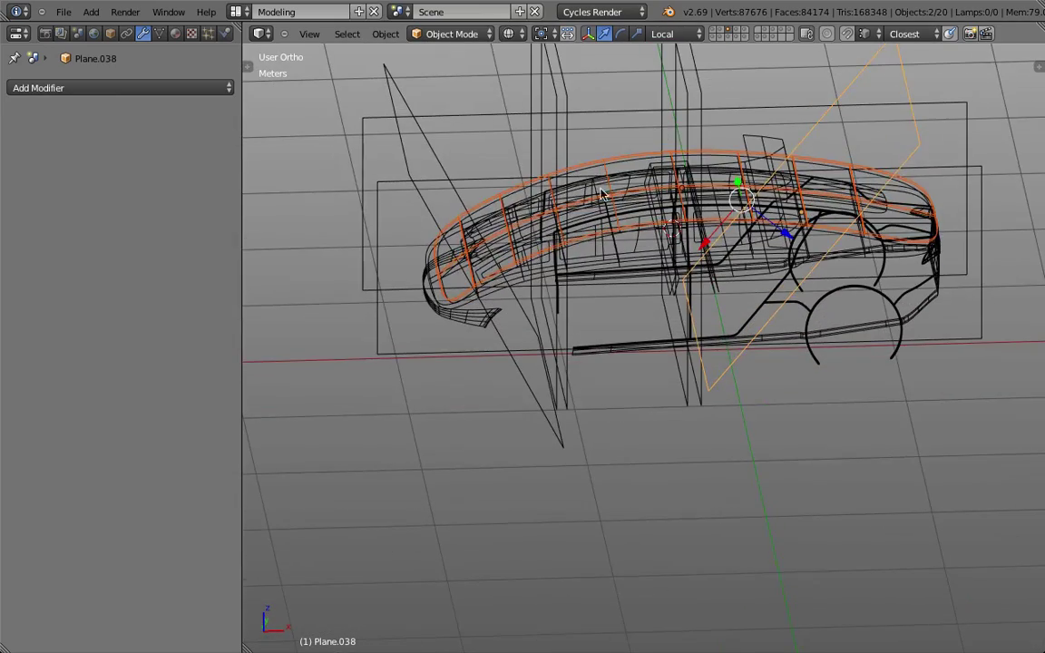
right_click(480, 201)
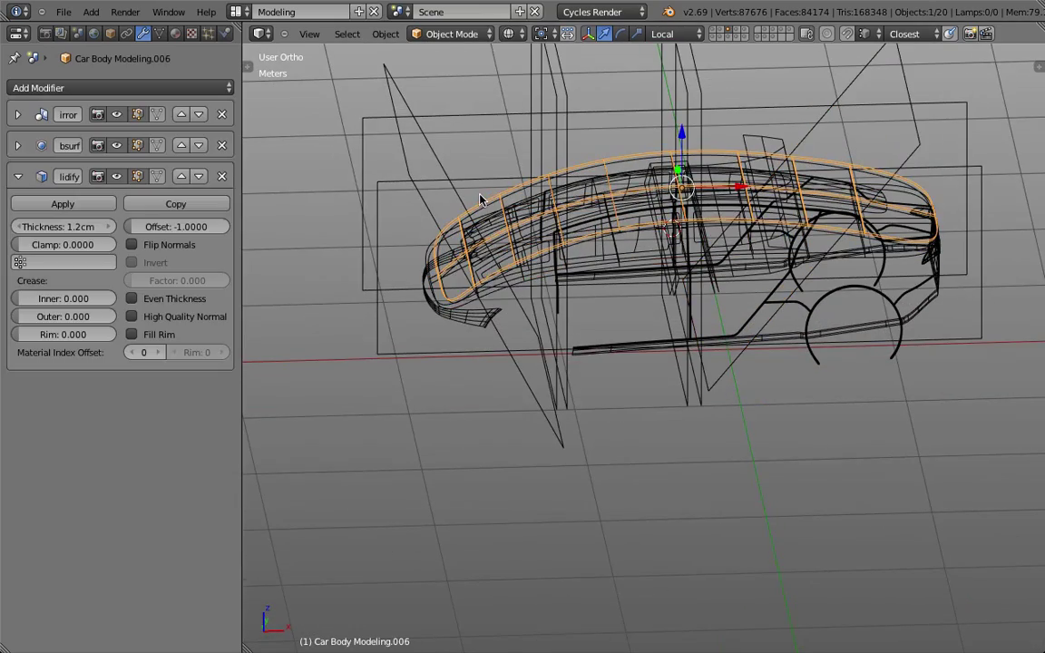
click(115, 146)
shift+right_click(857, 74)
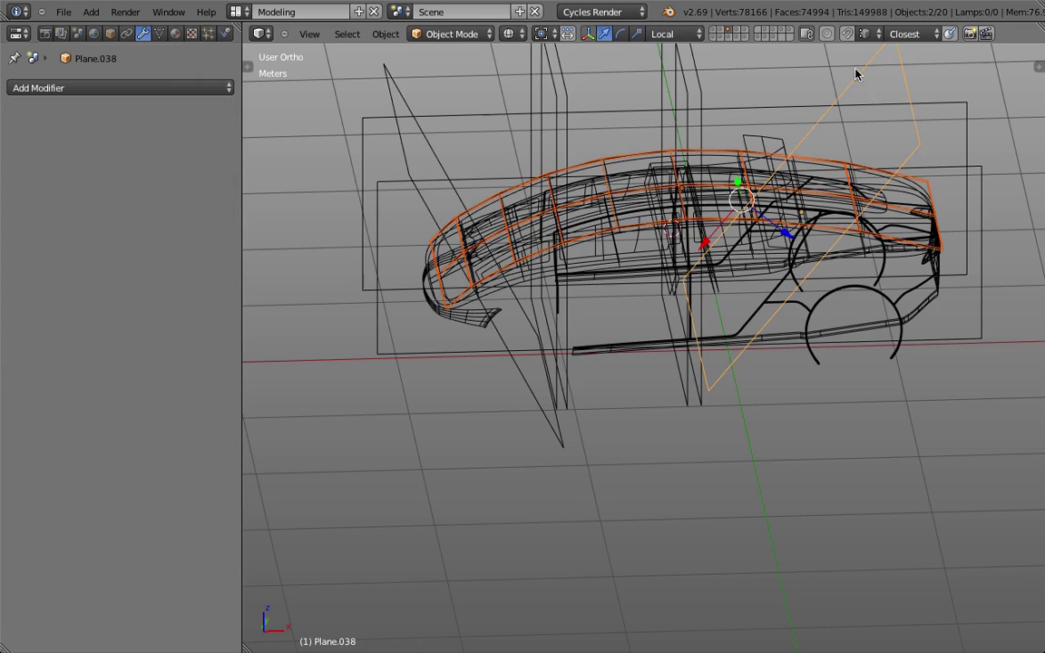
Export the selected roof shell and rear plane as OBJ, overwriting CD Redline Car v2 New Window.obj.
click(64, 12)
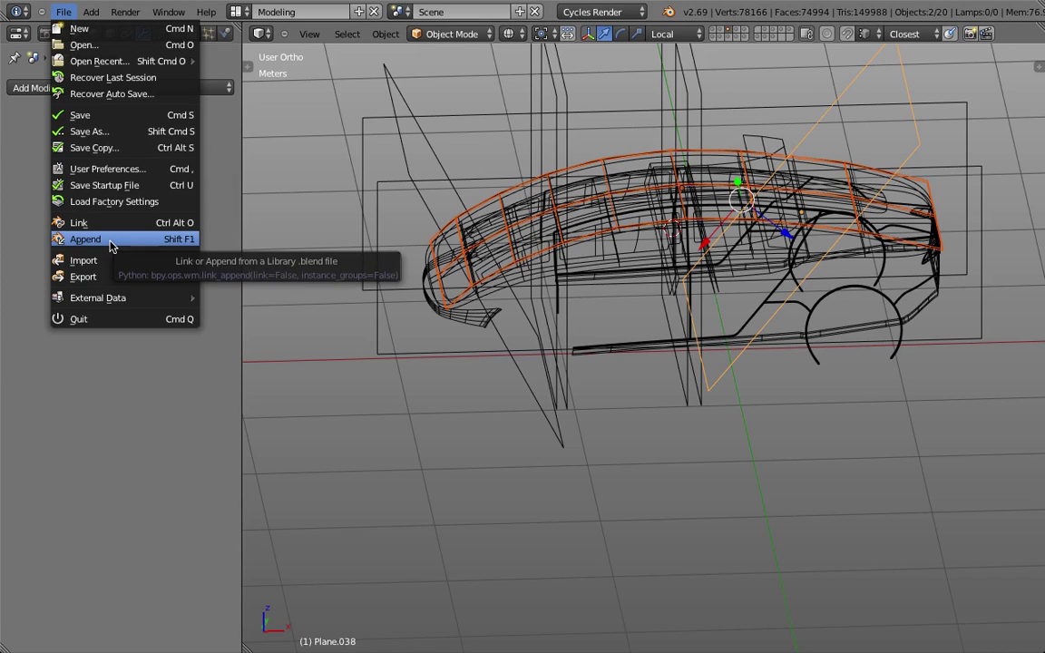
mouse_move(109, 280)
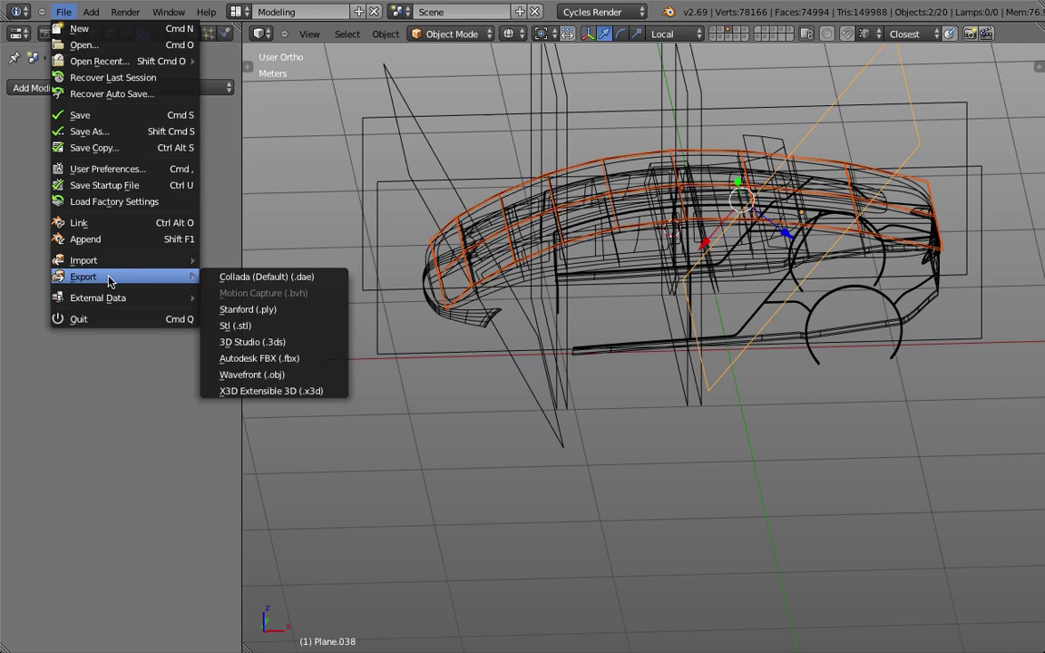
click(251, 375)
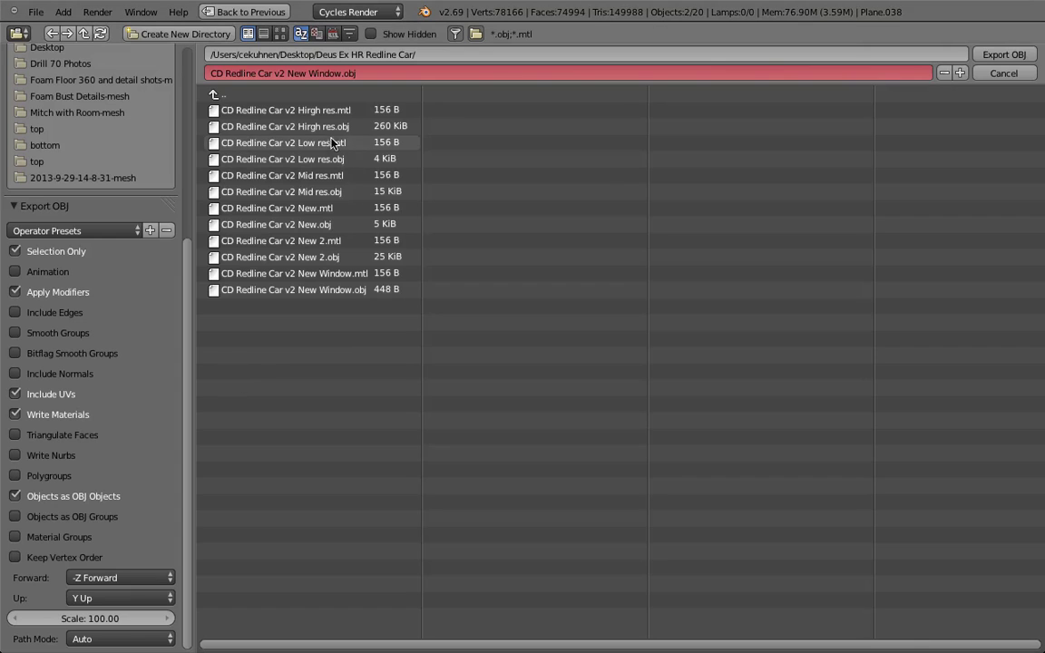
click(998, 56)
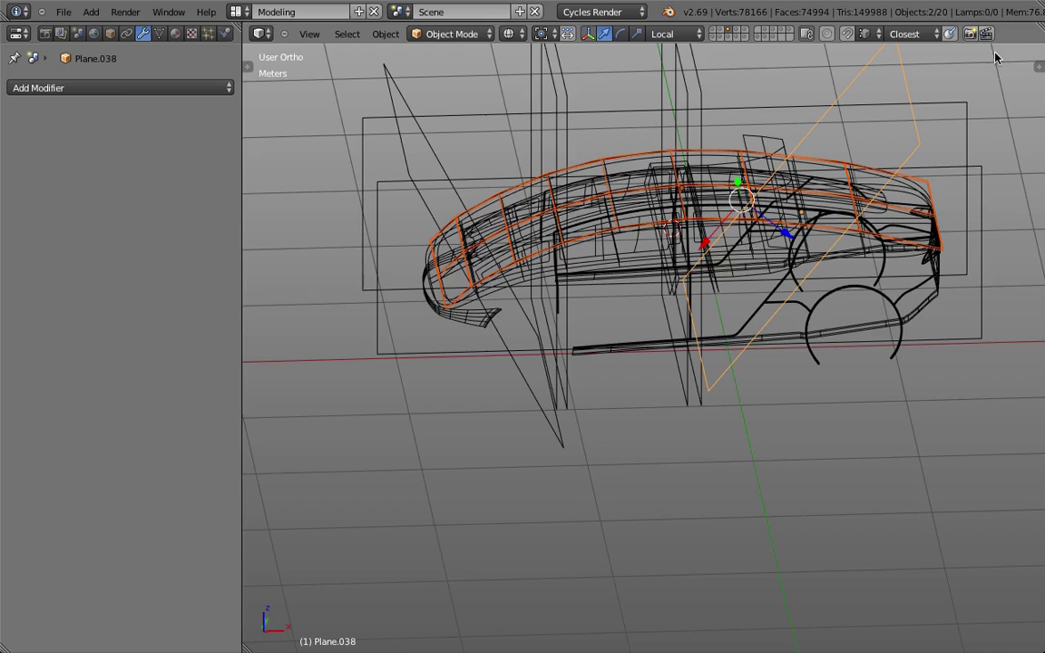
Switch to Fusion 360 and change the car model from the Patch workspace to the Sculpt workspace.
click(345, 613)
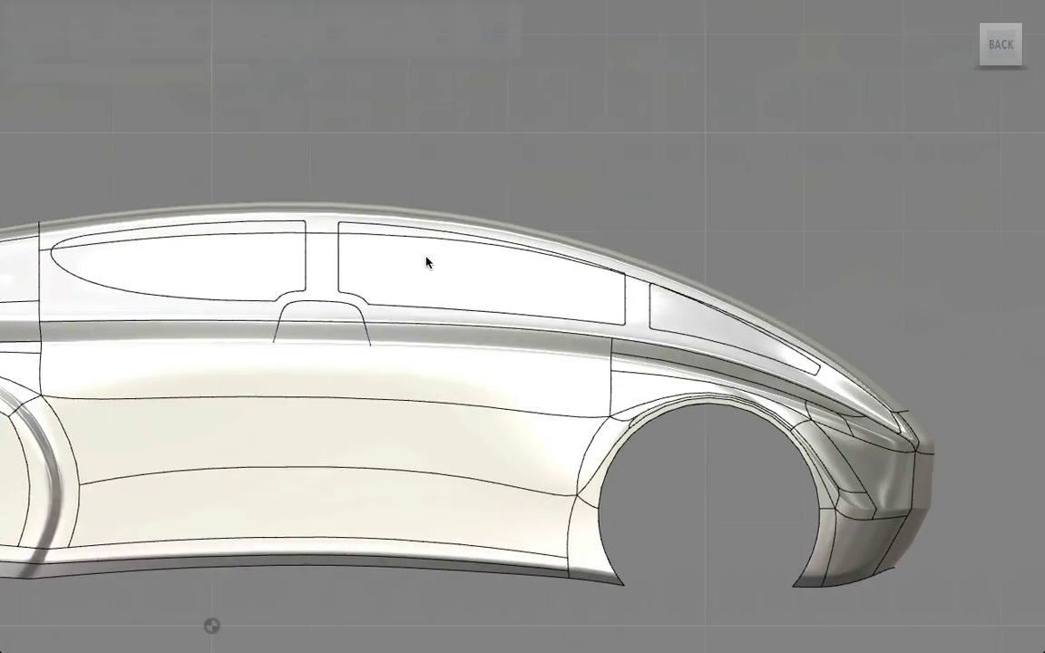
scroll(356, 214, up, 3)
scroll(438, 247, down, 6)
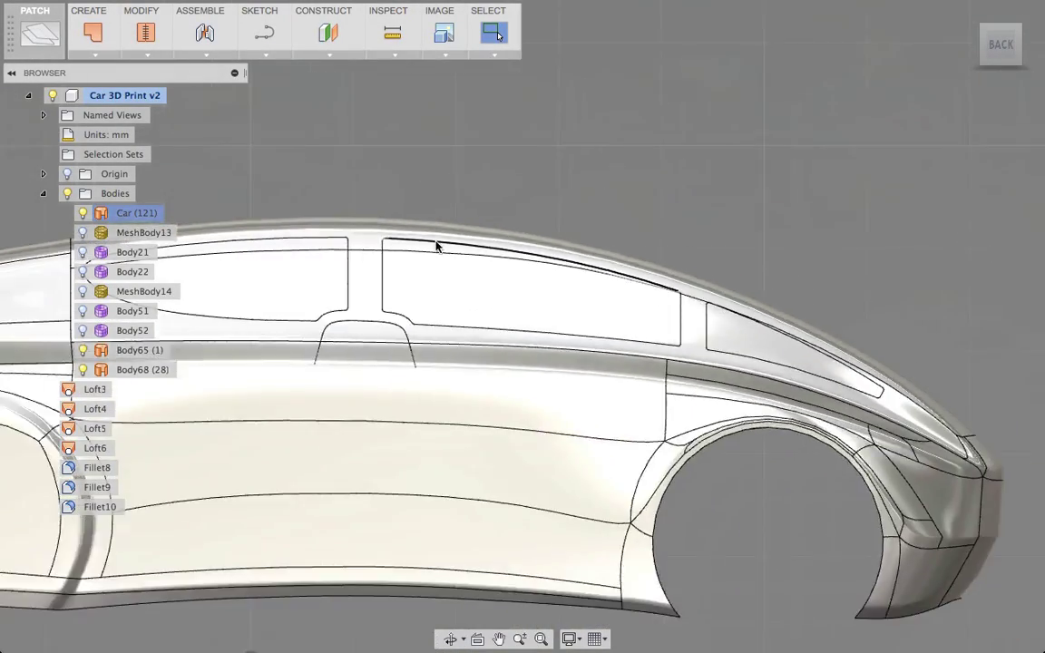
shift+middle_drag(792, 258, 676, 268)
click(36, 32)
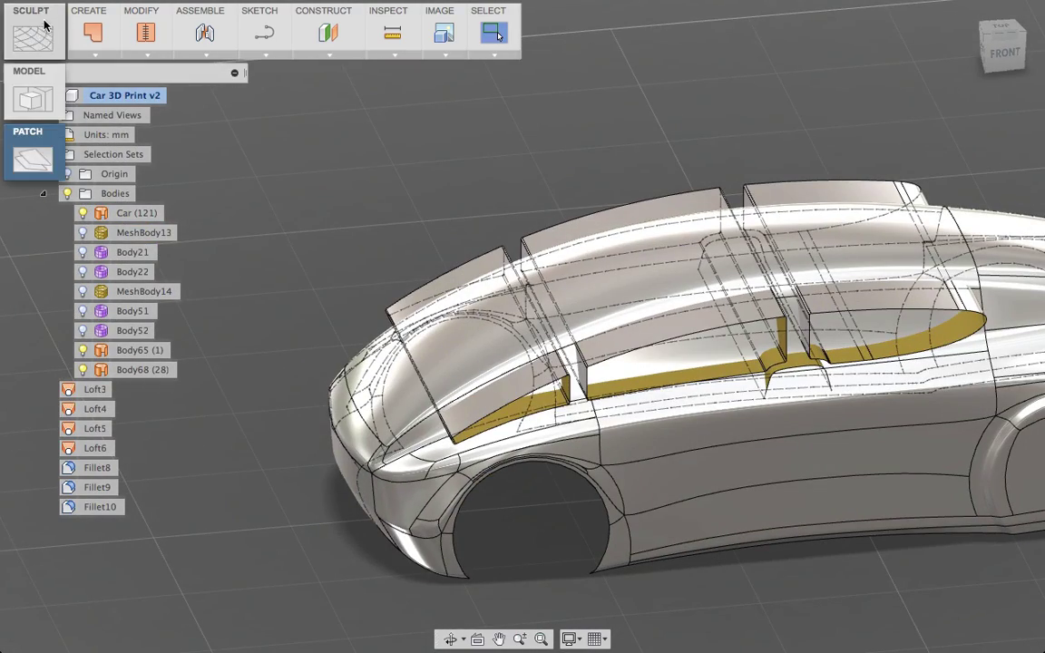
click(36, 31)
Insert the mesh CD Redline Car v2 New Window.obj from the Deus Ex HR Redline Car folder.
click(148, 56)
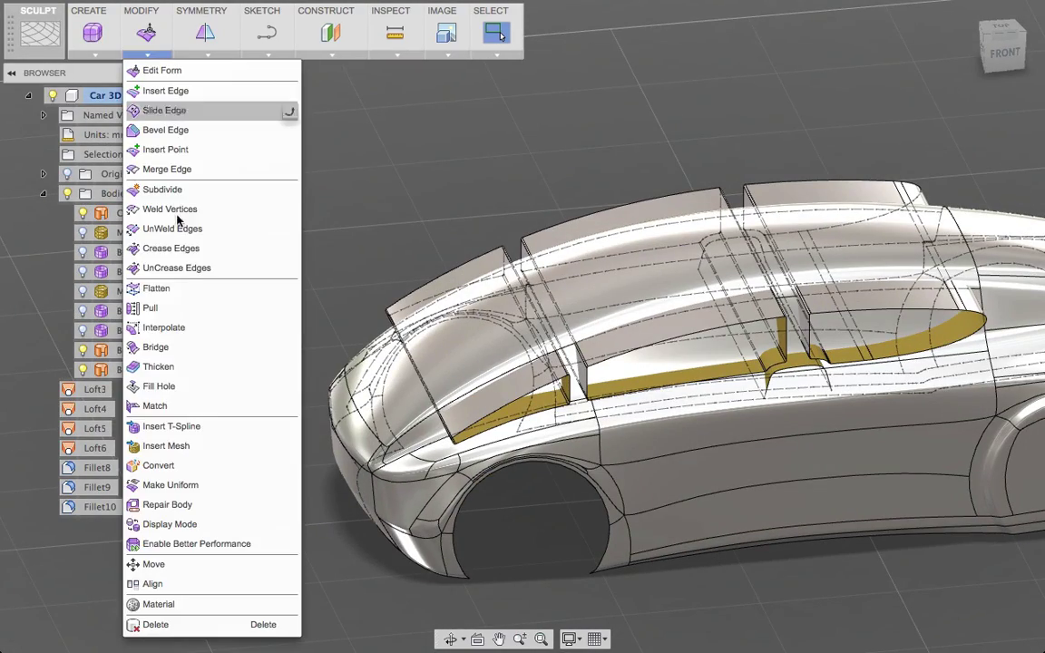
click(193, 446)
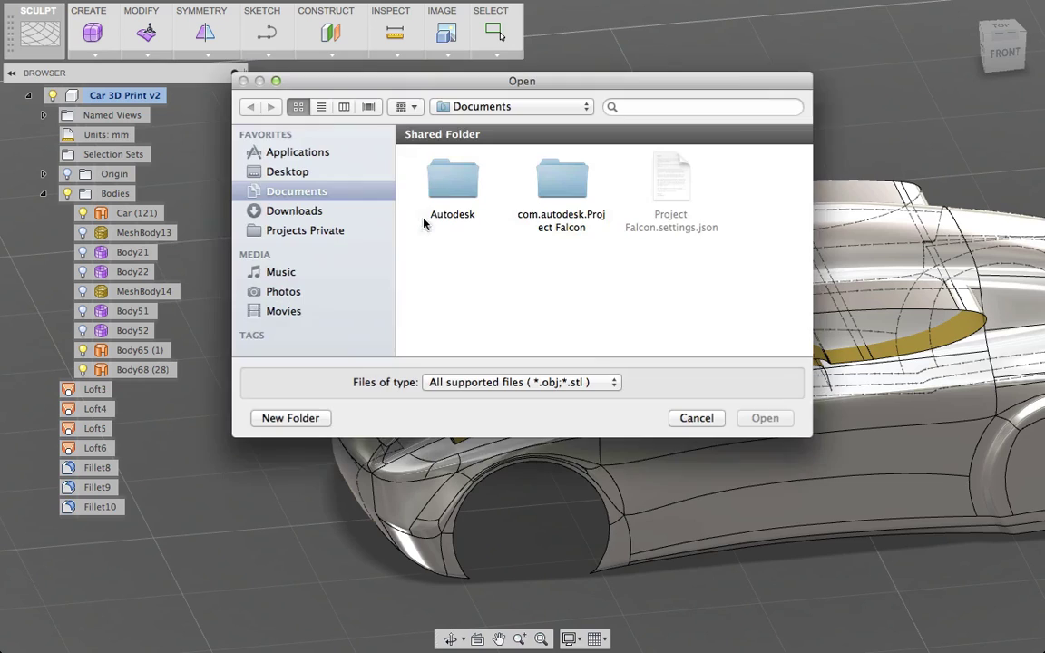
click(292, 173)
double_click(561, 179)
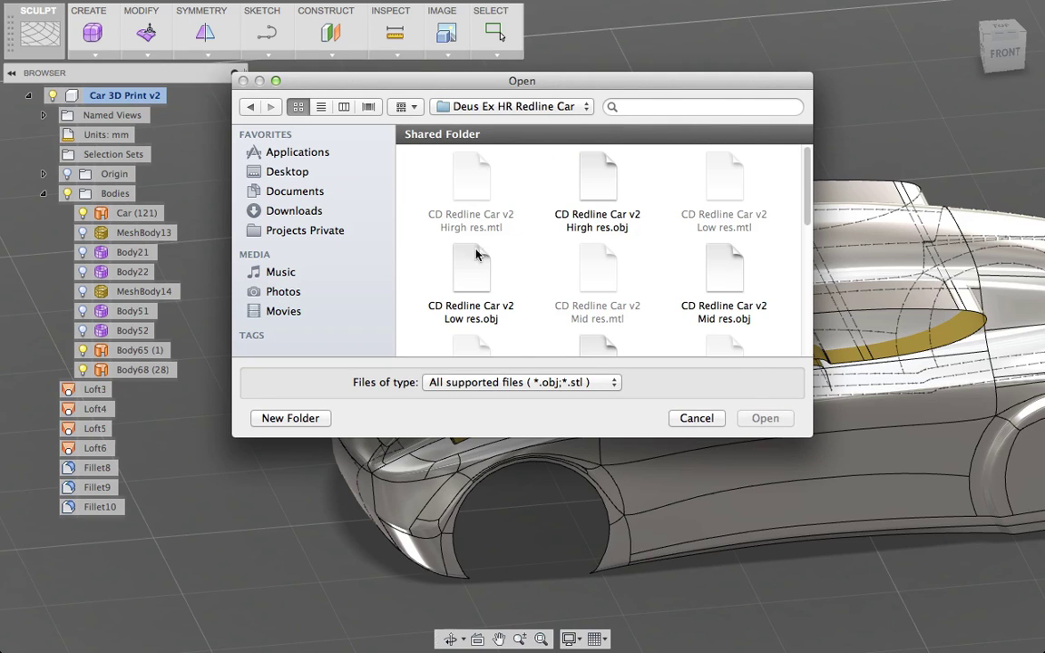
scroll(545, 258, down, 5)
scroll(531, 241, up, 4)
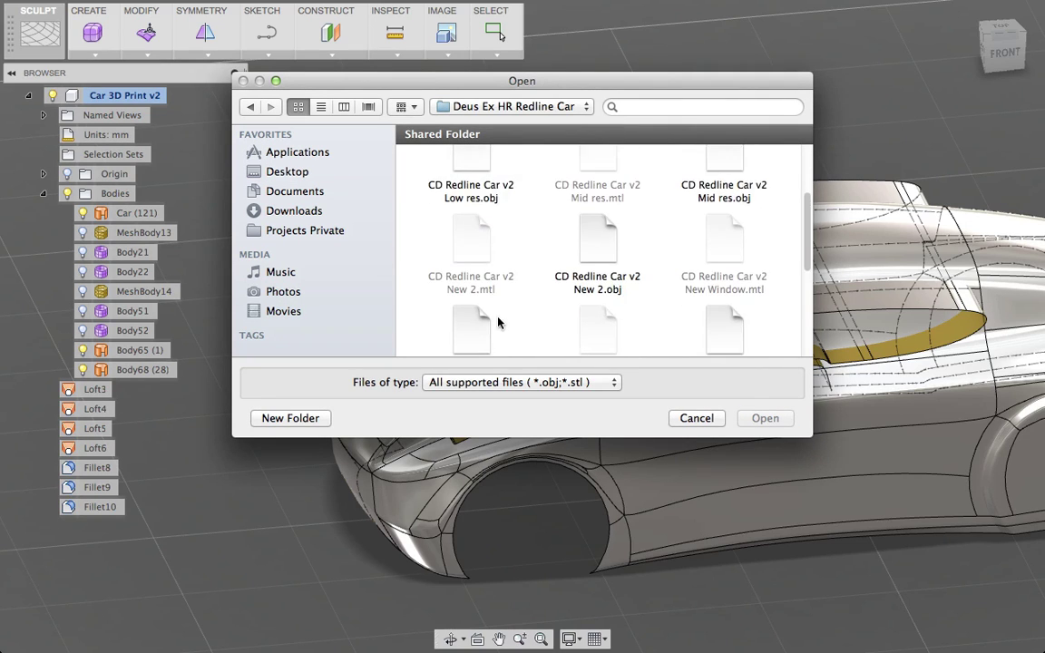
scroll(508, 299, down, 3)
scroll(503, 313, down, 2)
click(470, 177)
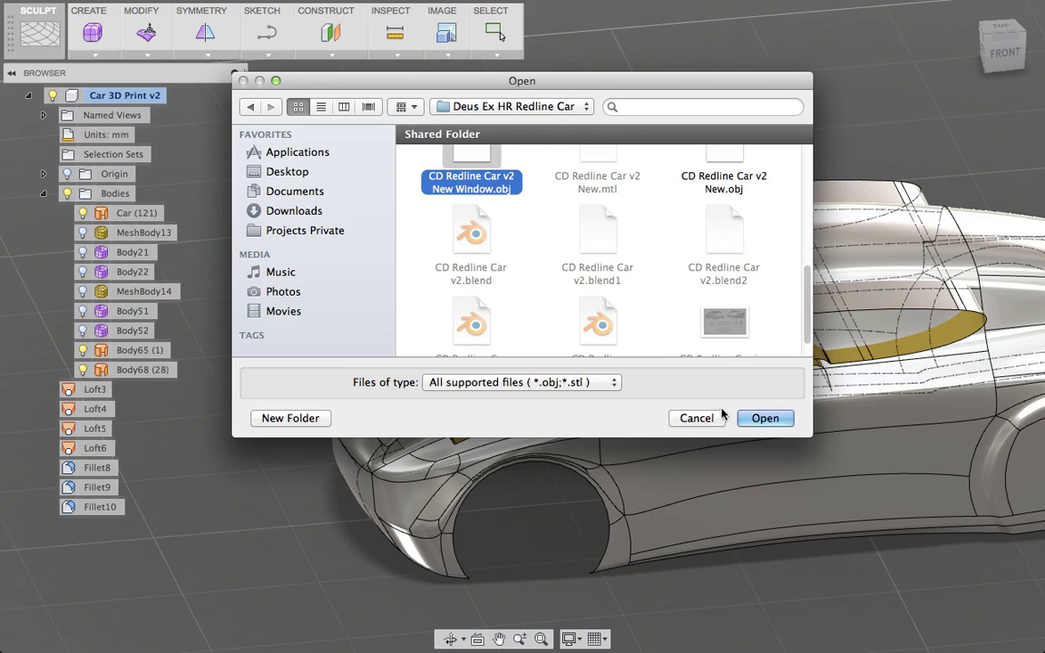
click(767, 419)
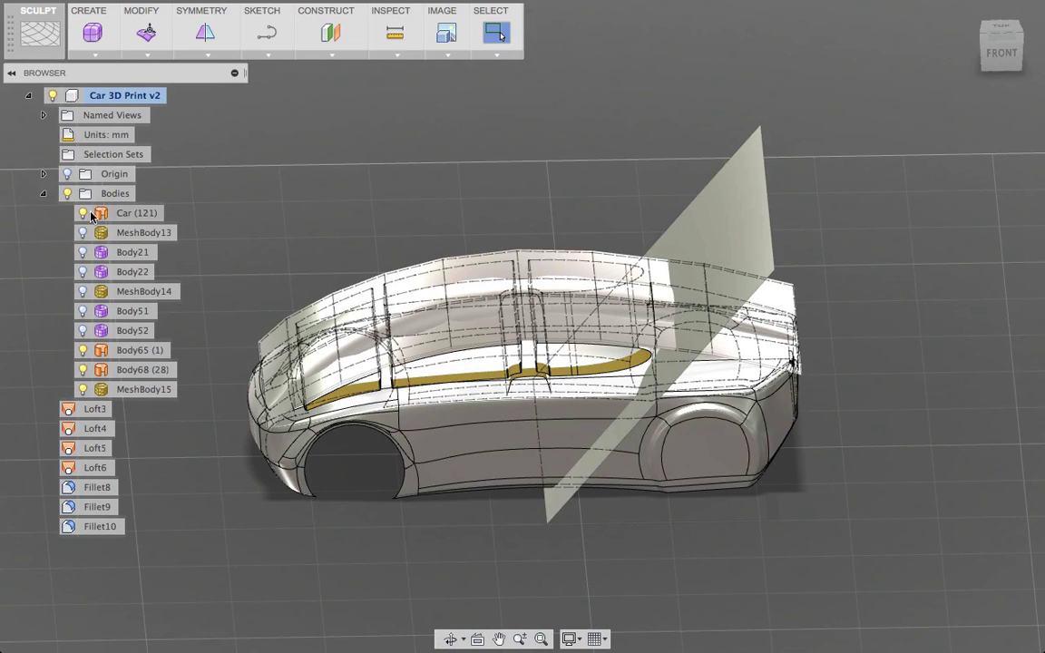
Hide the Car, Body65 and Body68 bodies to isolate the imported mesh.
click(88, 213)
click(82, 350)
click(83, 370)
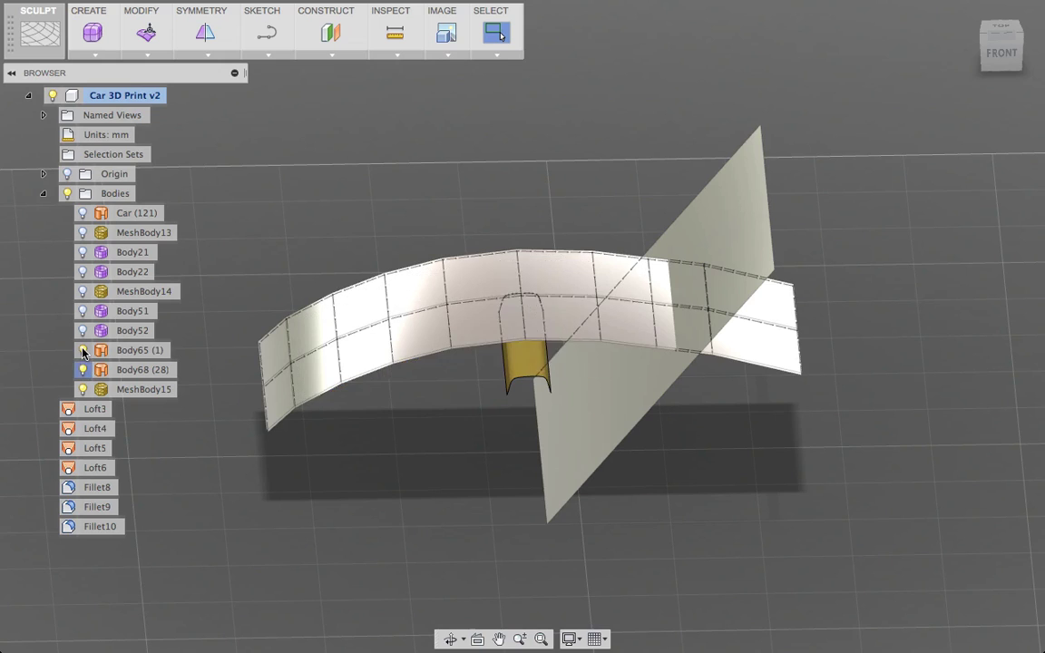
shift+middle_drag(413, 478, 477, 463)
Convert the imported mesh of the roof shell and slanted rear plane to T-Spline bodies.
click(708, 211)
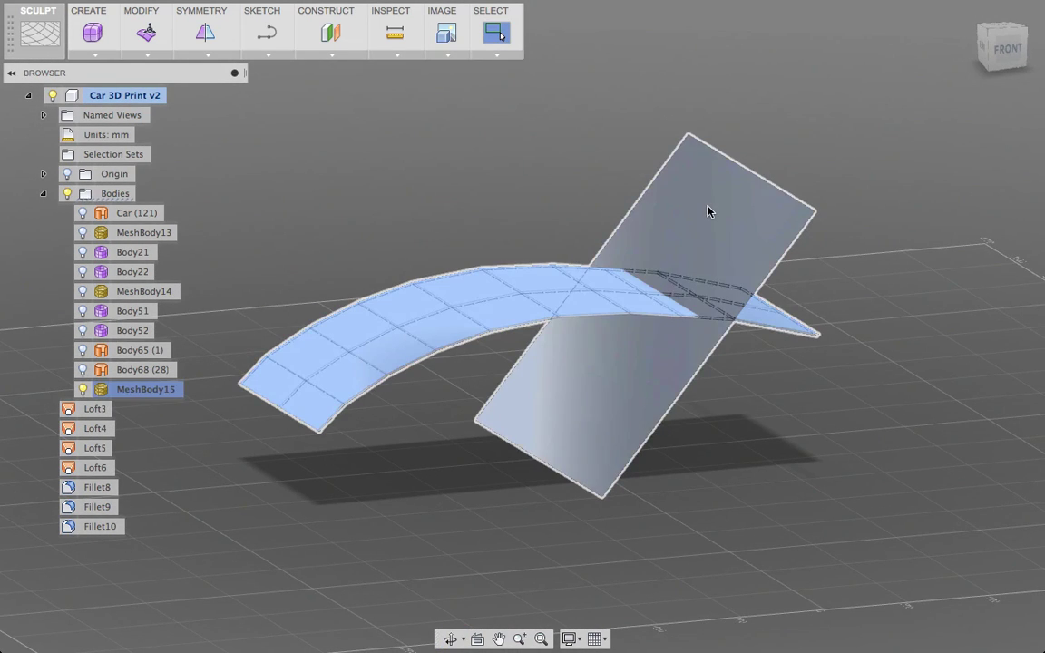
right_click(708, 208)
click(665, 320)
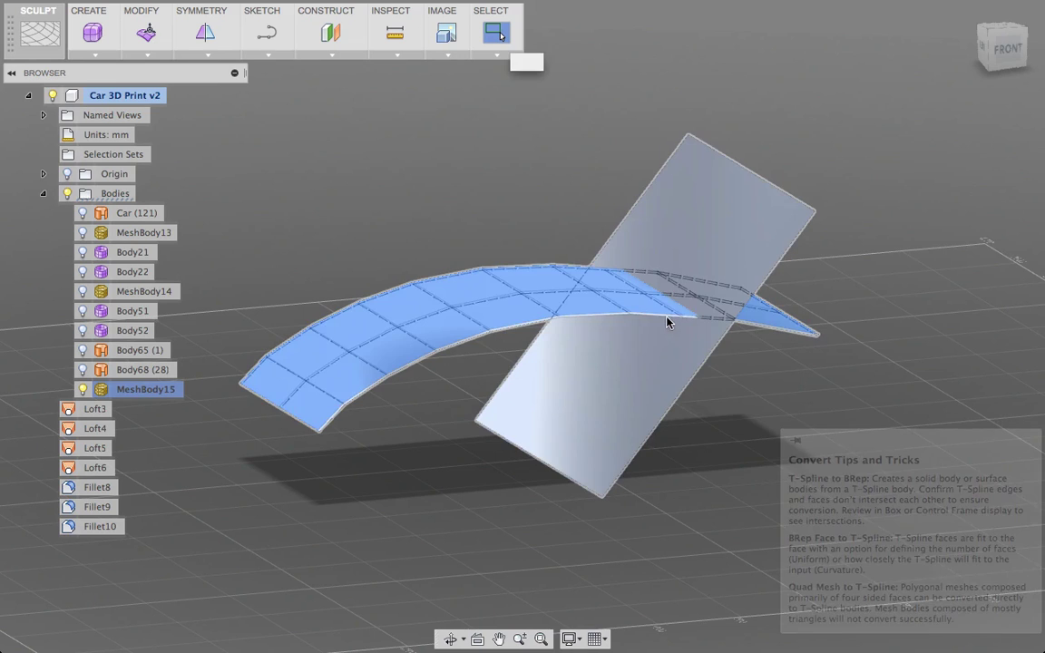
click(949, 239)
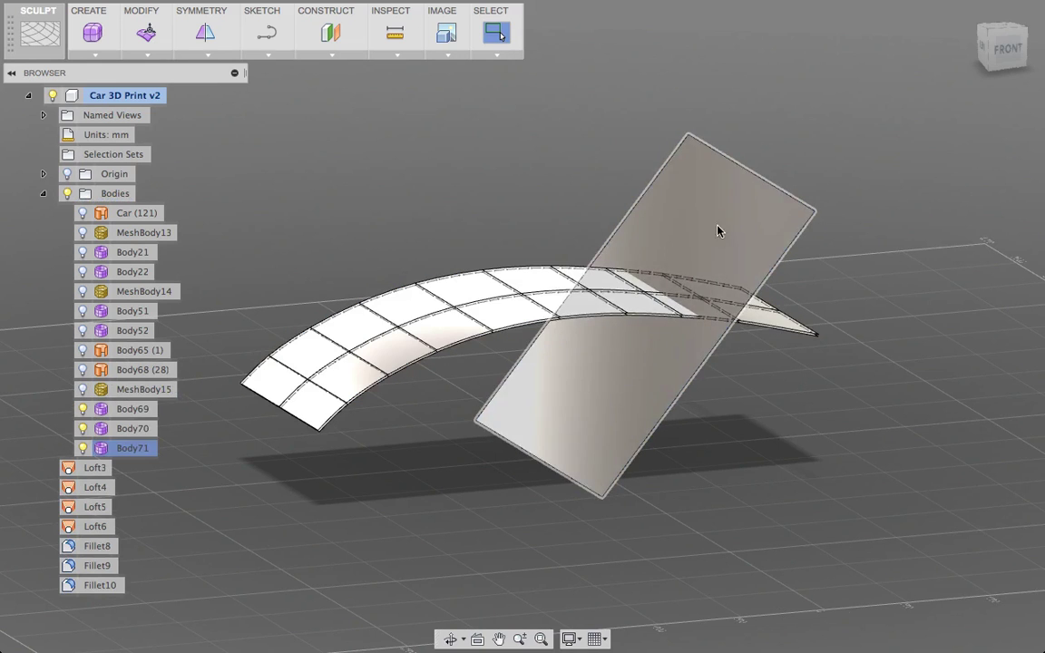
drag(840, 87, 229, 554)
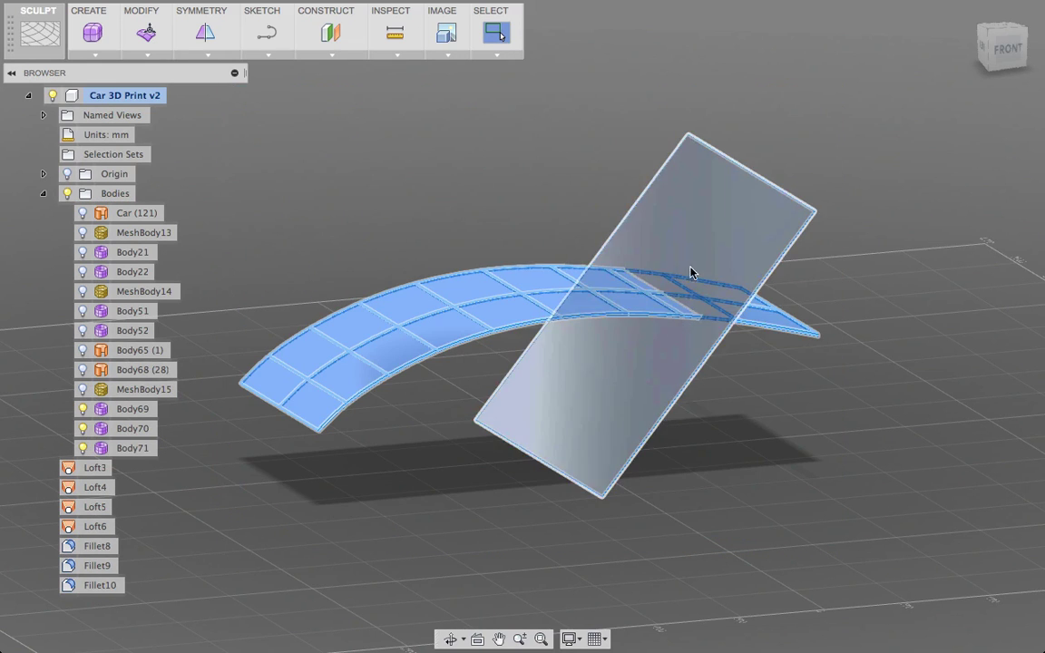
right_click(699, 240)
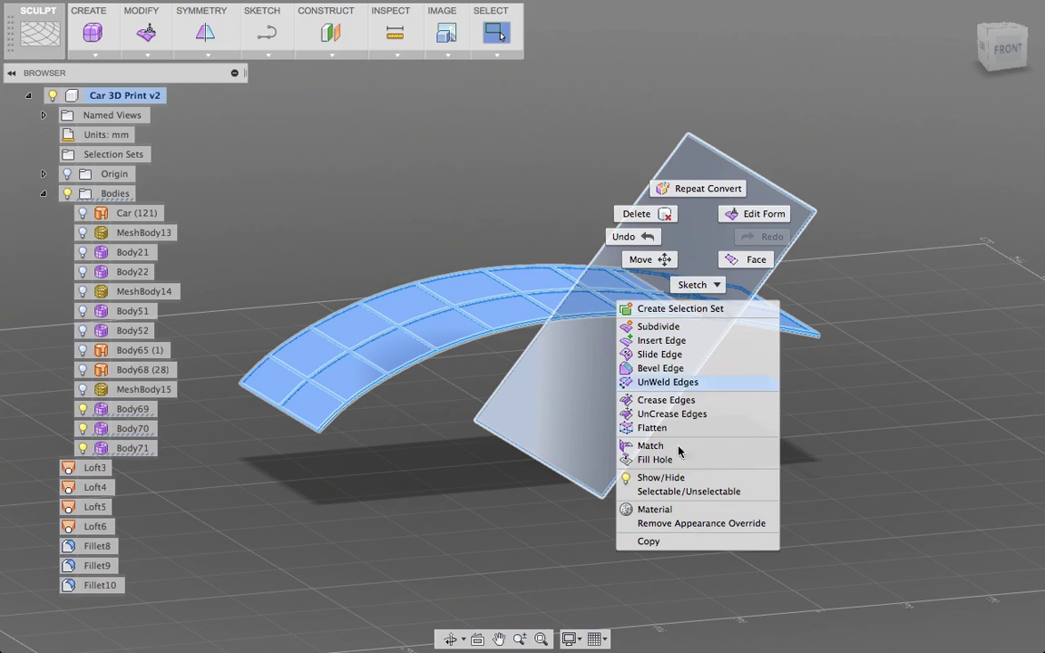
click(408, 192)
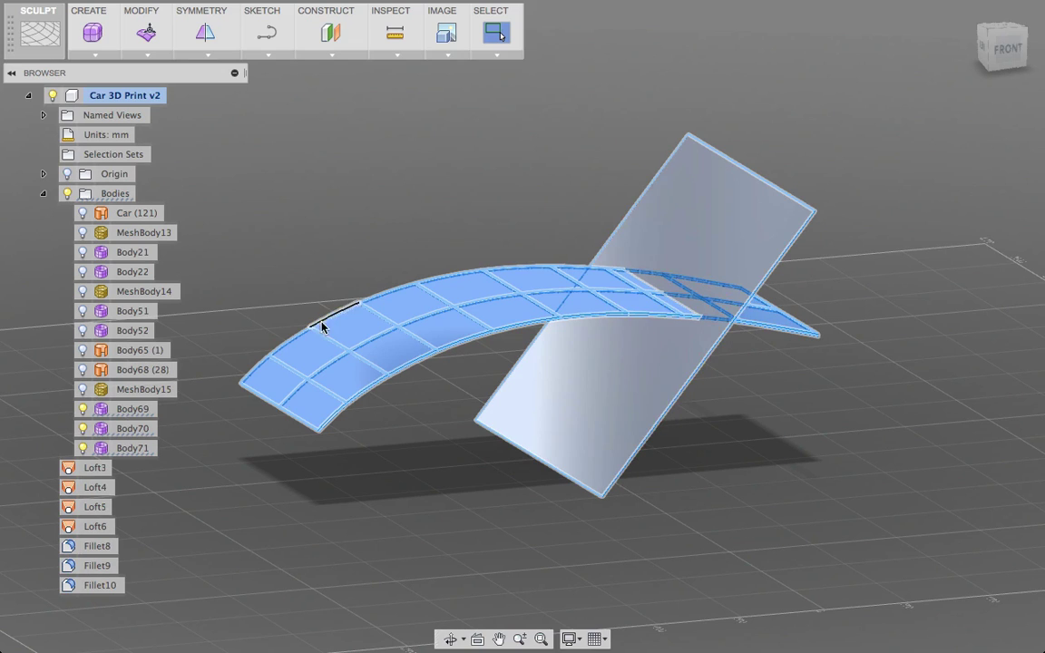
click(131, 410)
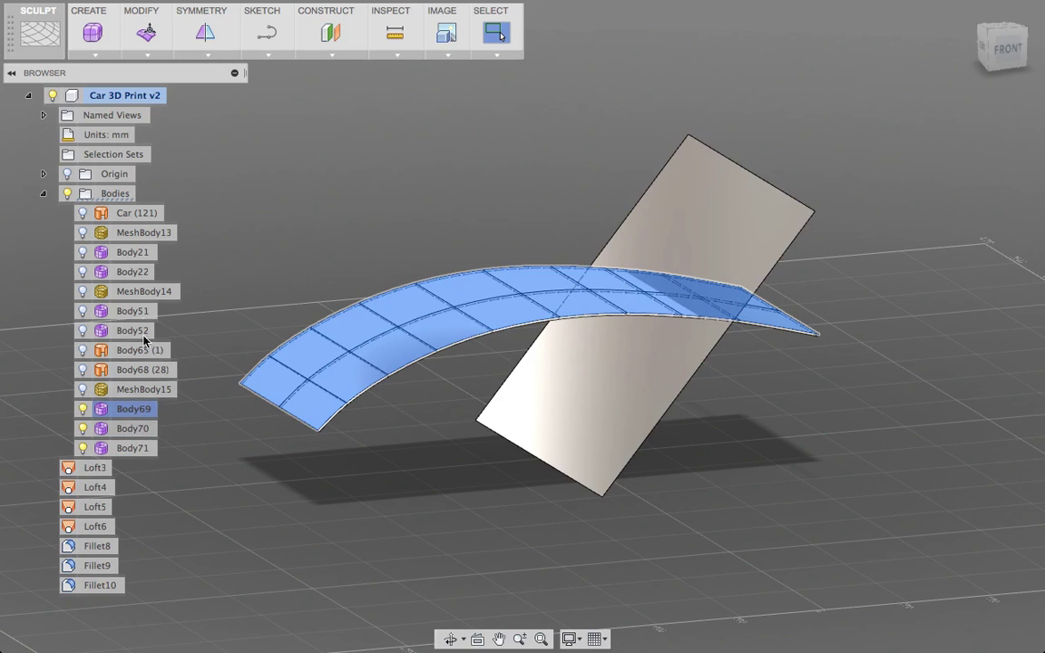
Show Body51 and Body52 and reorder the browser so they sit directly above Body71, Body69 and Body70.
click(134, 330)
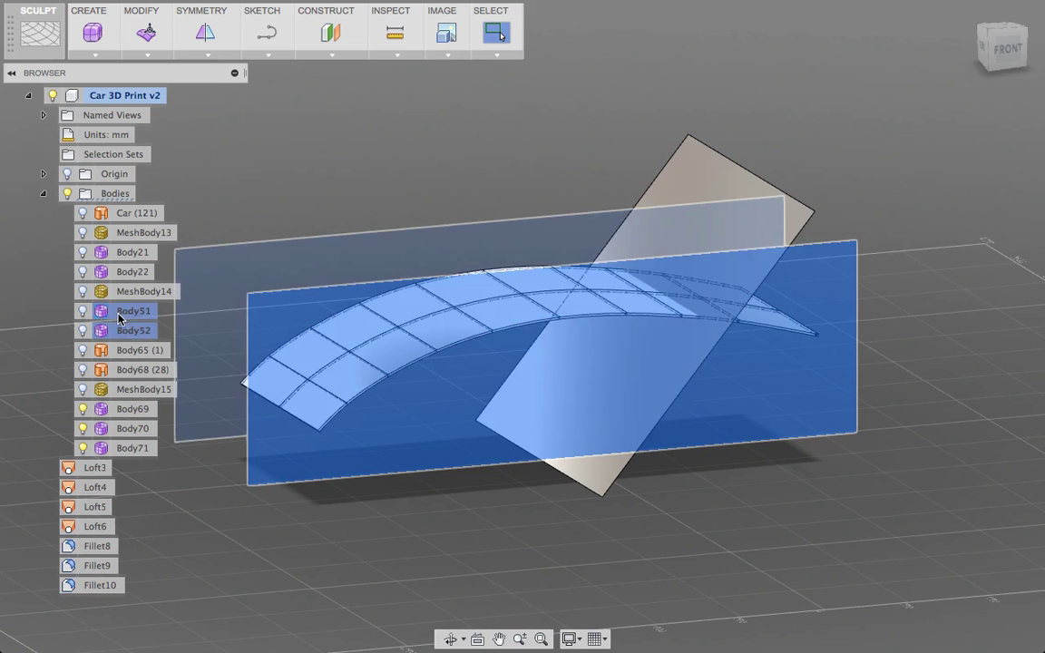
shift+click(120, 313)
drag(118, 313, 132, 390)
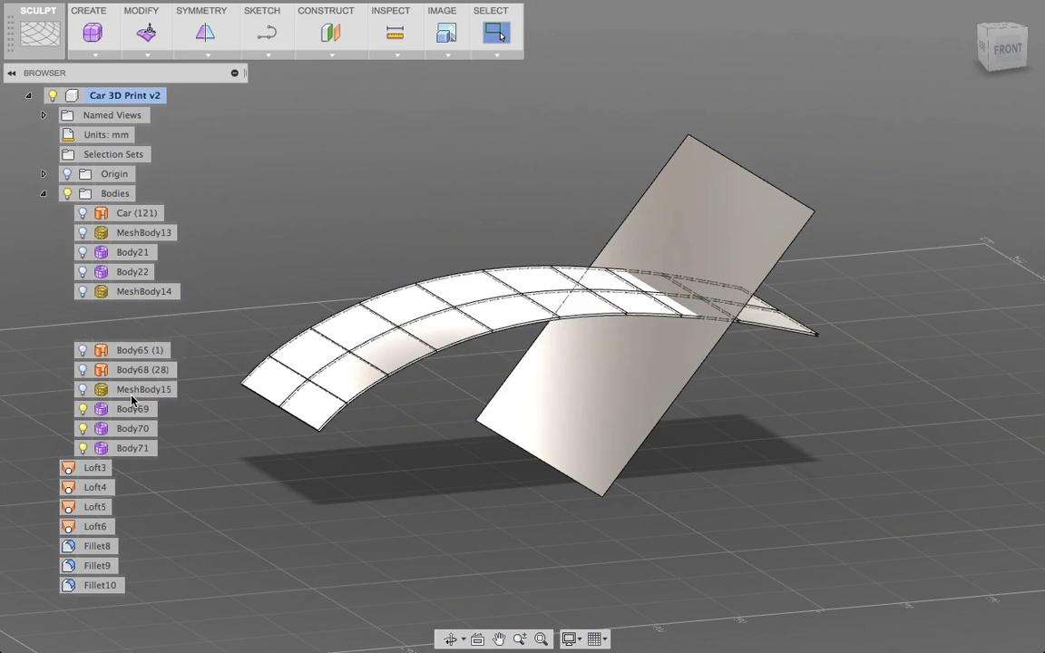
click(82, 369)
click(83, 390)
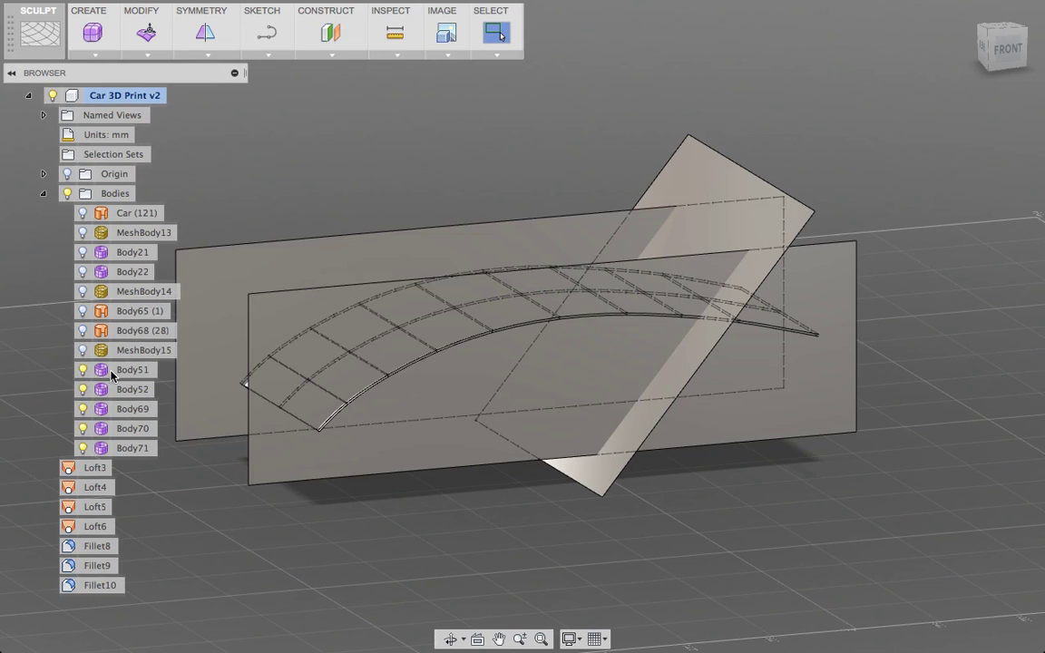
click(127, 370)
drag(135, 447, 133, 404)
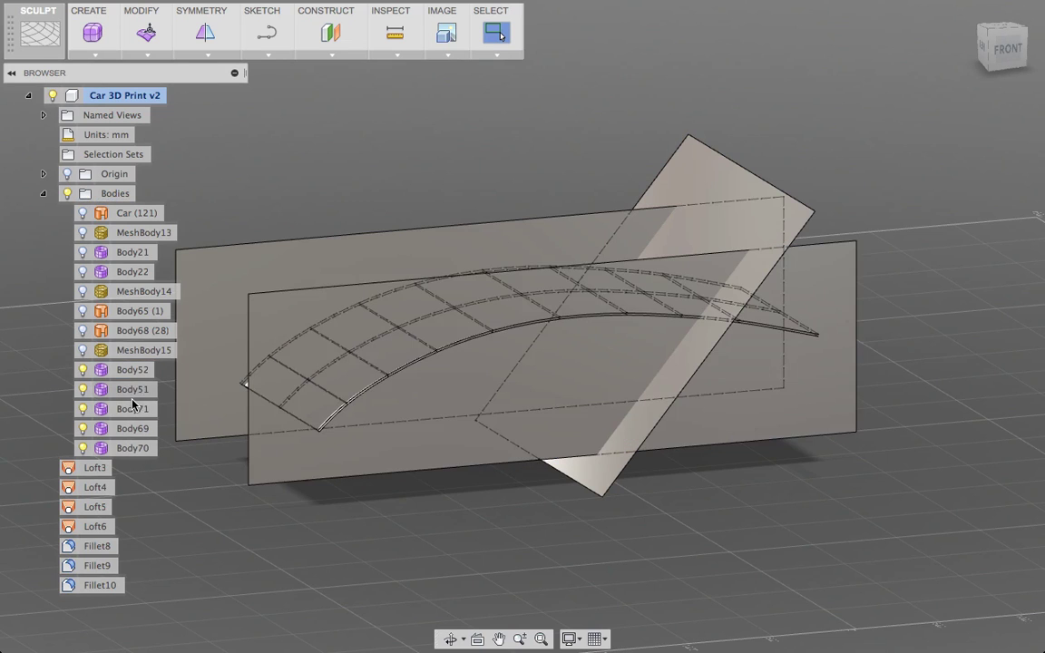
Convert the T-Spline bodies Body52, Body51, Body71, Body69 and Body70 to BRep surfaces.
click(129, 375)
shift+click(133, 448)
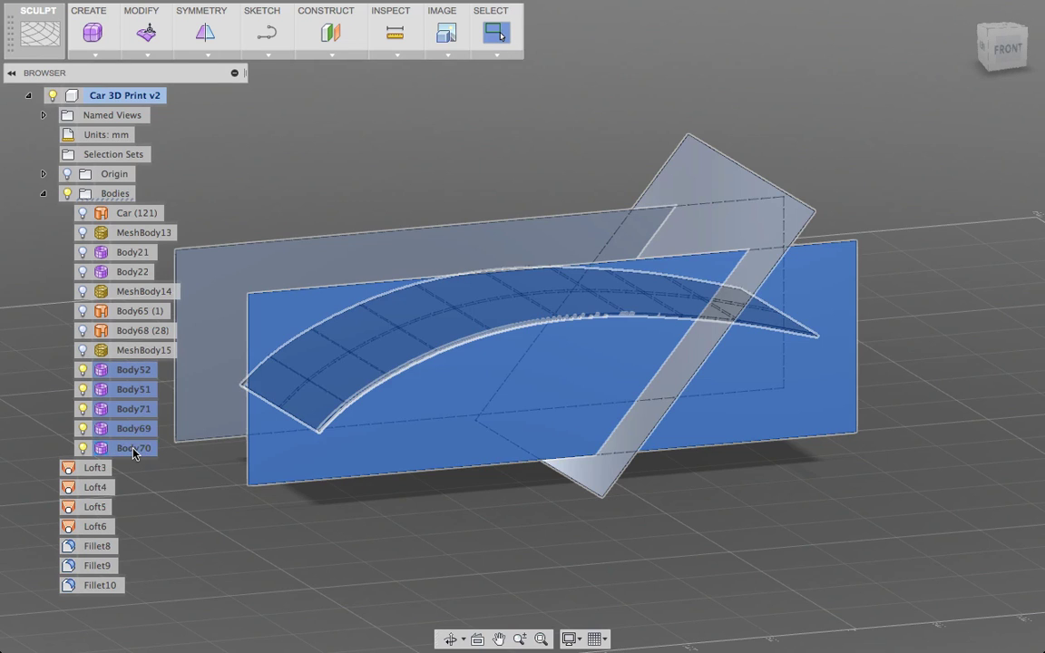
right_click(135, 452)
click(156, 494)
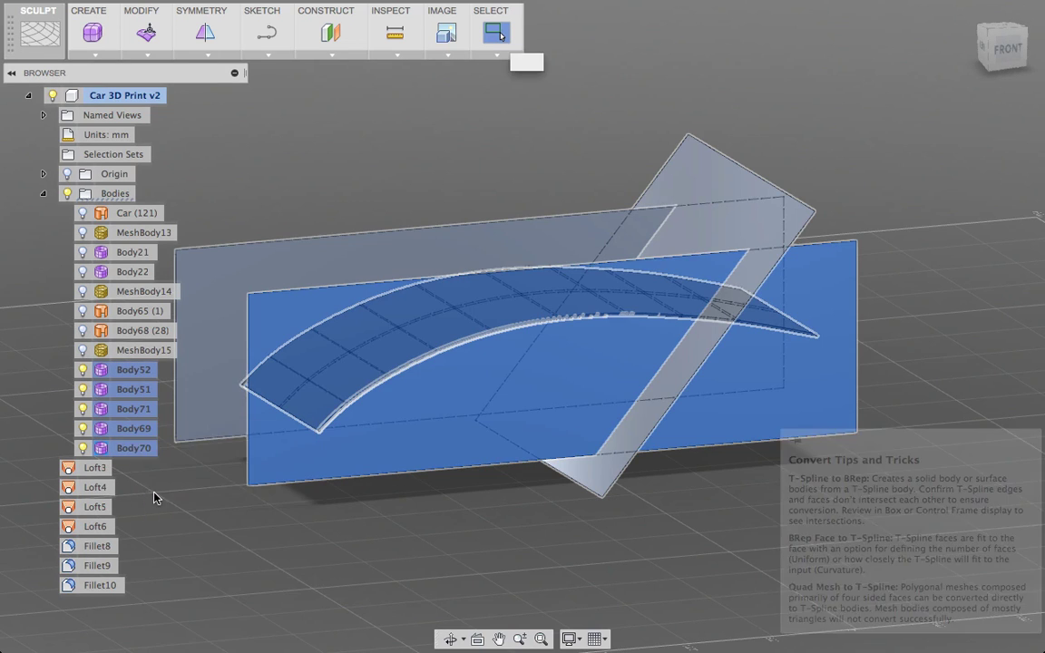
key(Return)
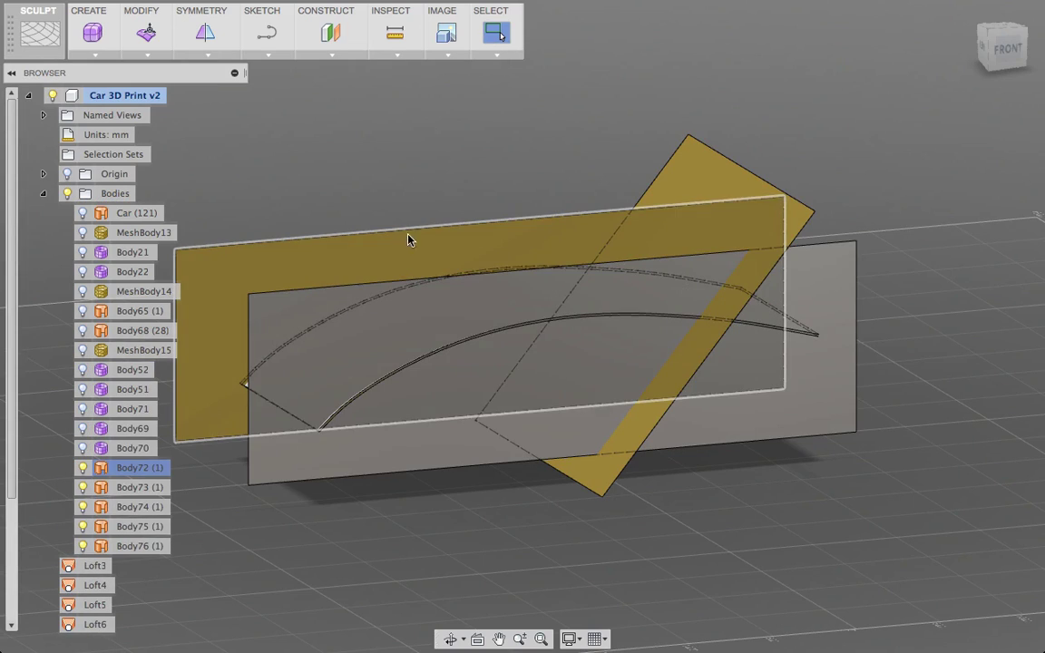
Change to the Patch workspace and add the Trim command to the toolbar.
shift+middle_drag(420, 160, 457, 508)
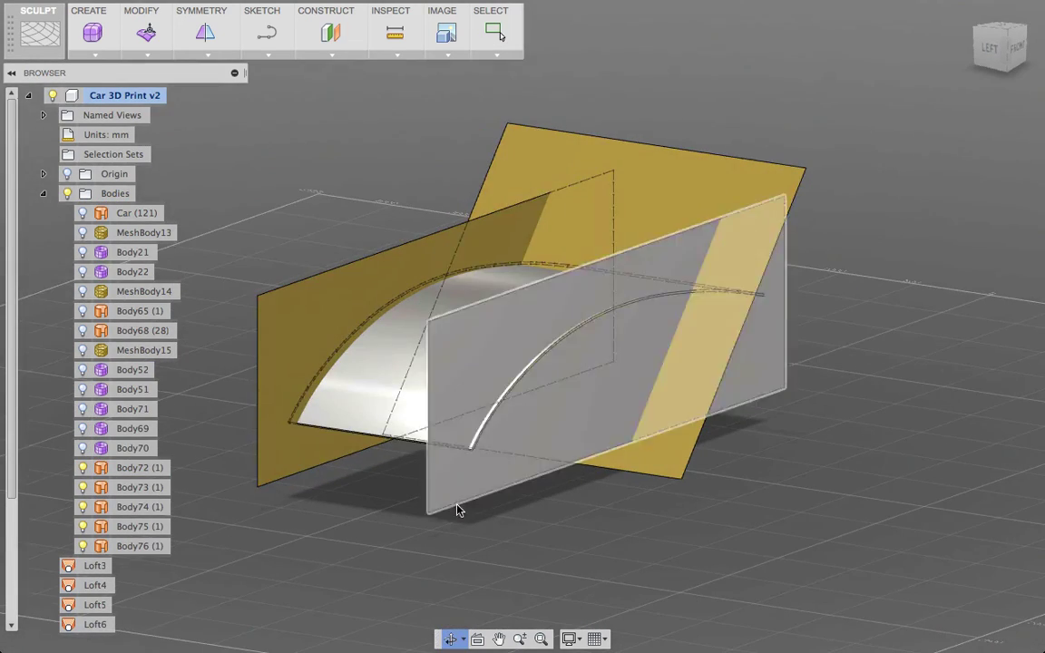
click(474, 490)
click(52, 38)
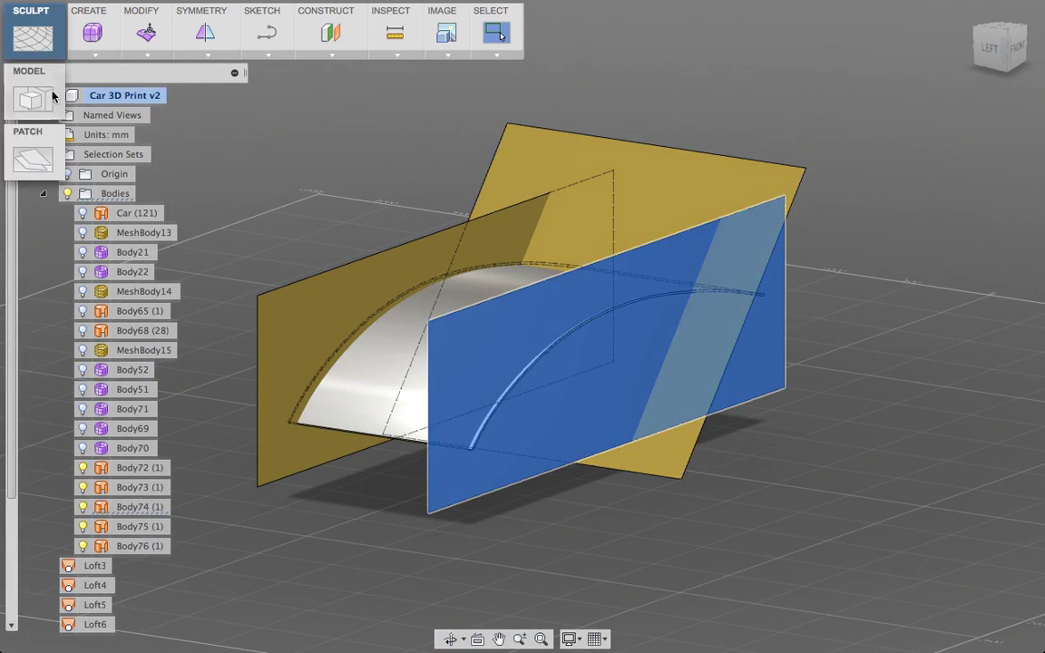
click(34, 154)
click(145, 57)
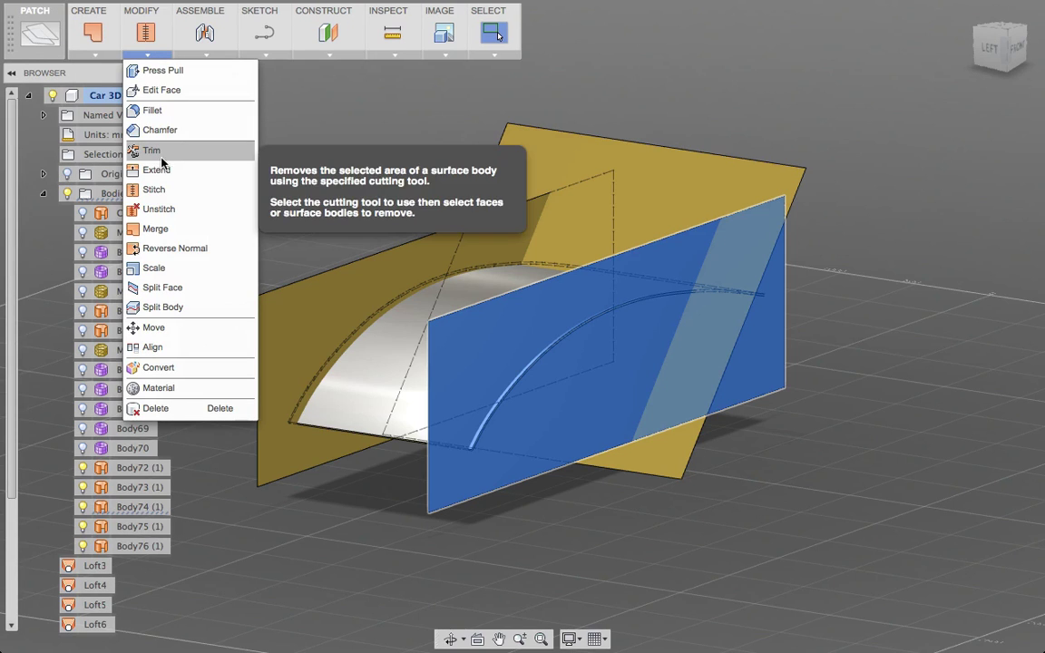
click(126, 46)
click(127, 49)
click(142, 57)
click(142, 55)
click(248, 155)
Trim off the part of the slanted rear plane that extends outside the side plane Body74, using Body74 as the trim tool.
click(169, 32)
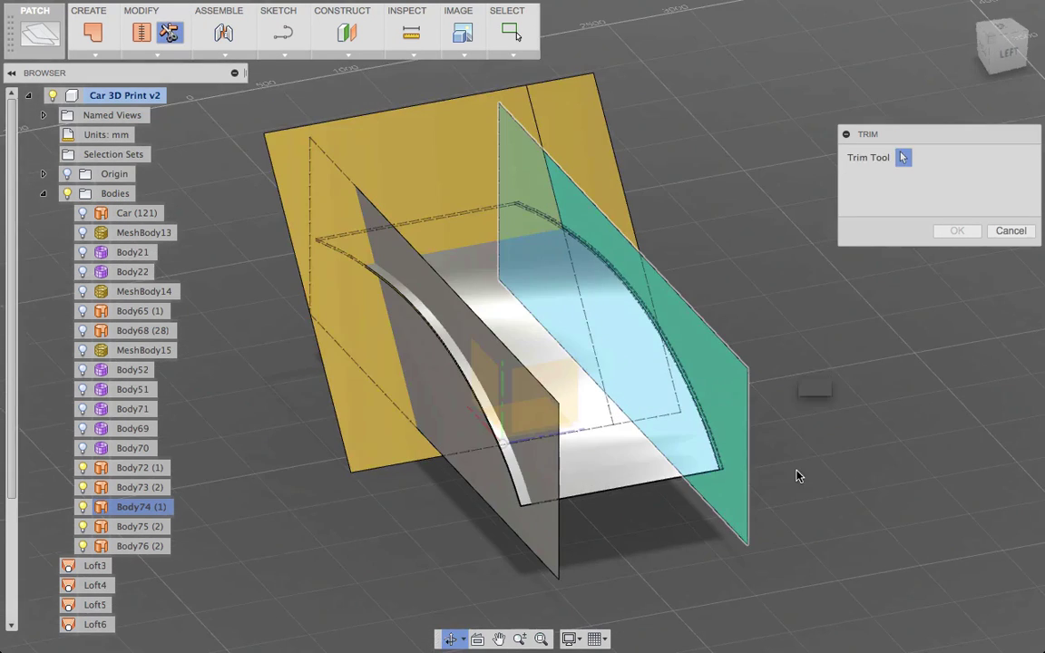
shift+middle_drag(798, 474, 775, 458)
click(680, 299)
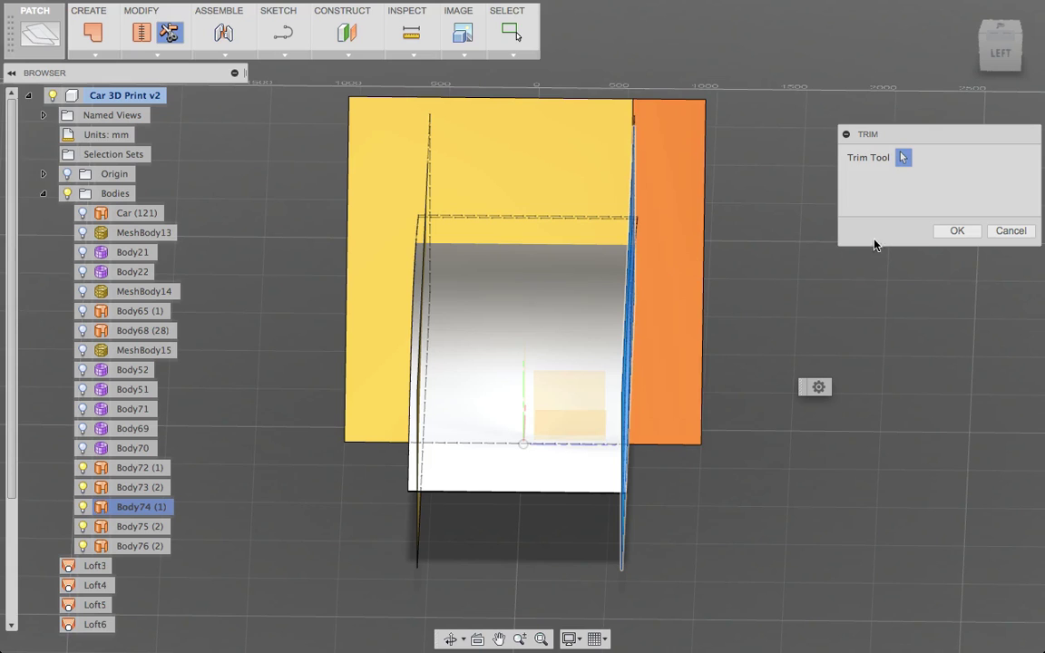
scroll(737, 257, down, 3)
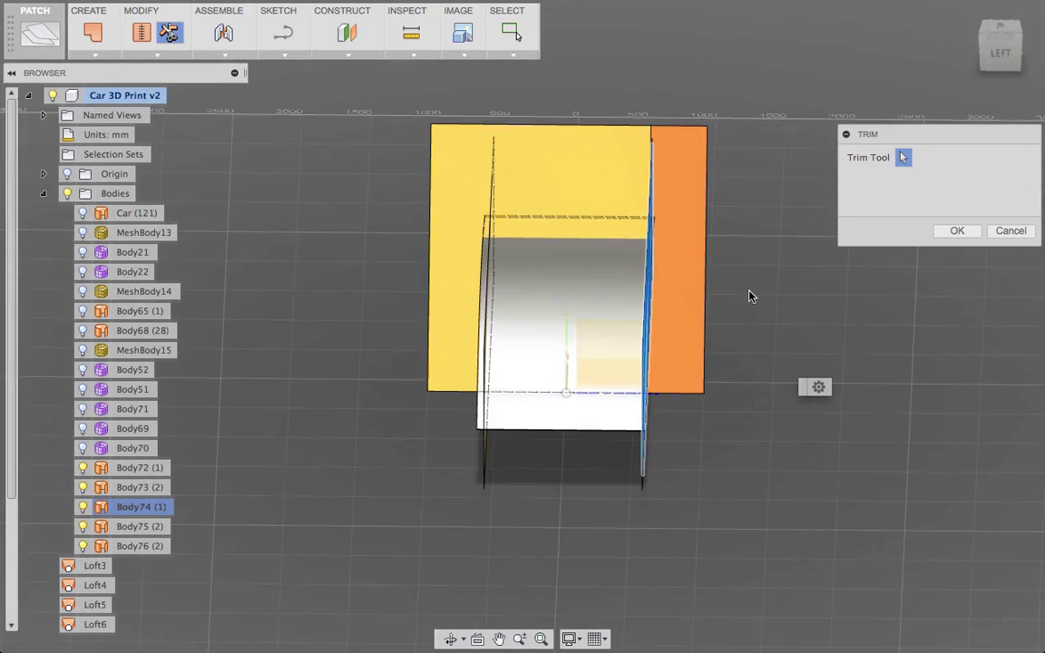
shift+middle_drag(750, 295, 702, 298)
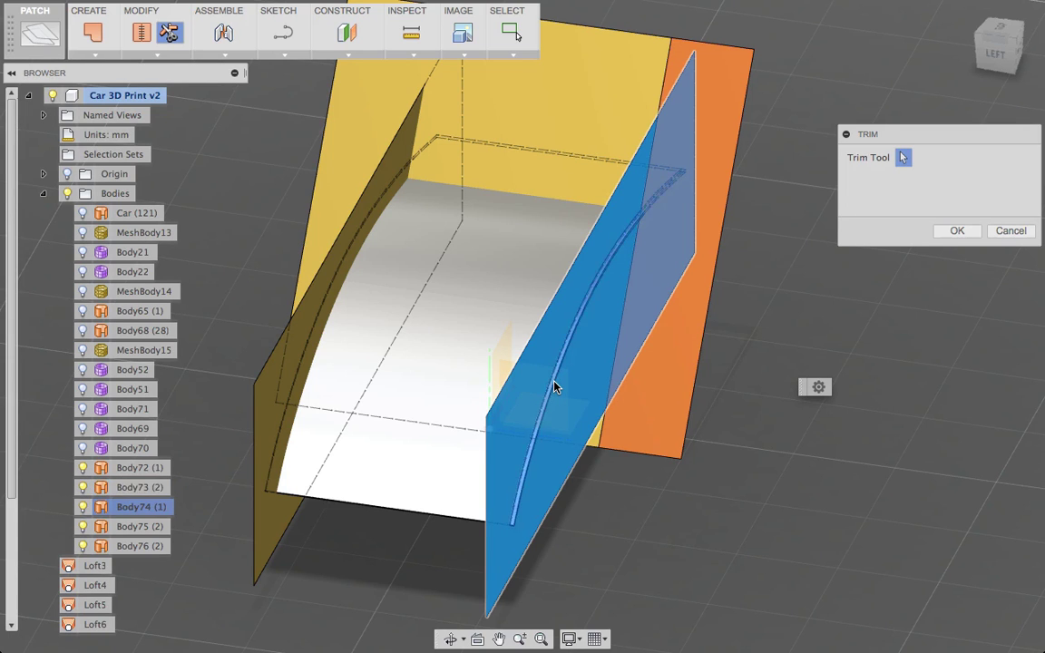
click(970, 235)
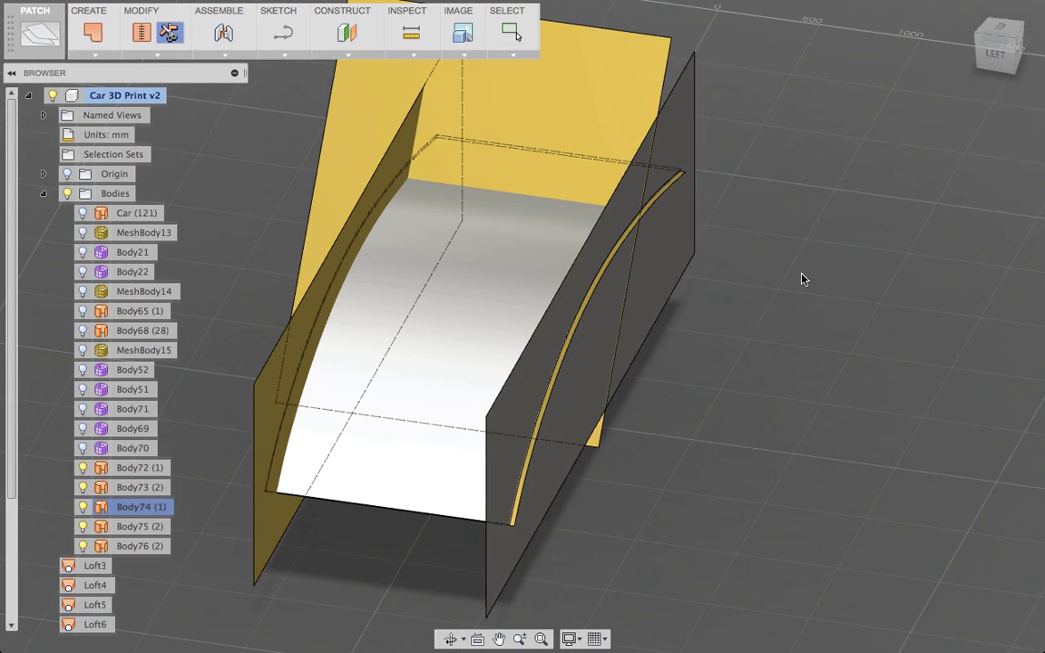
Trim off the remaining narrow strip of the roof shell outside the same side plane, again using Body74 as the trim tool.
click(677, 238)
right_click(772, 272)
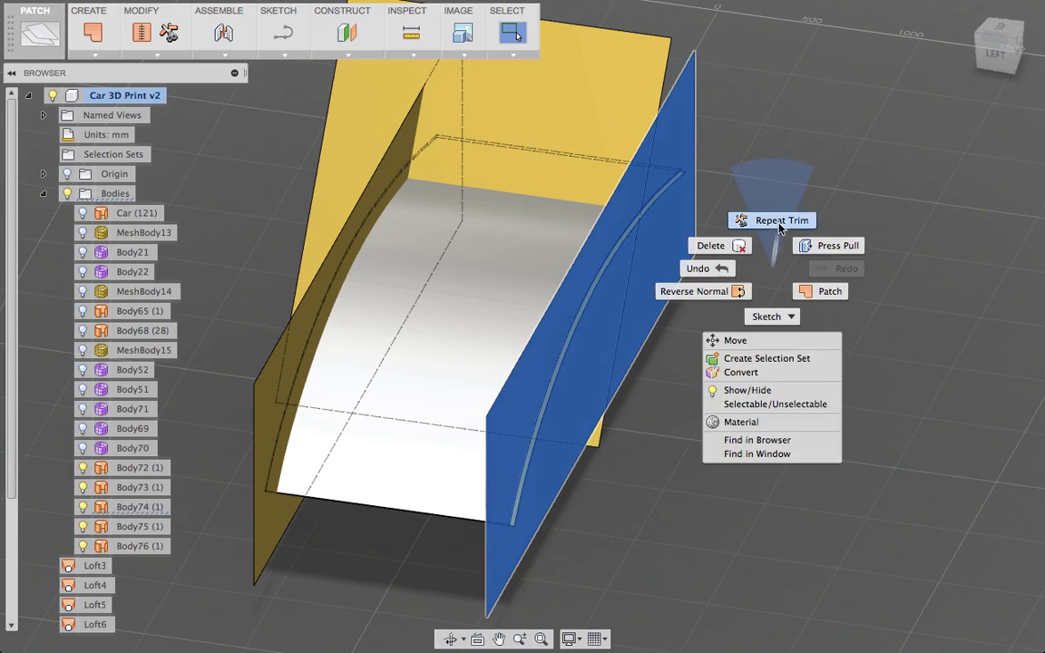
click(769, 216)
click(587, 303)
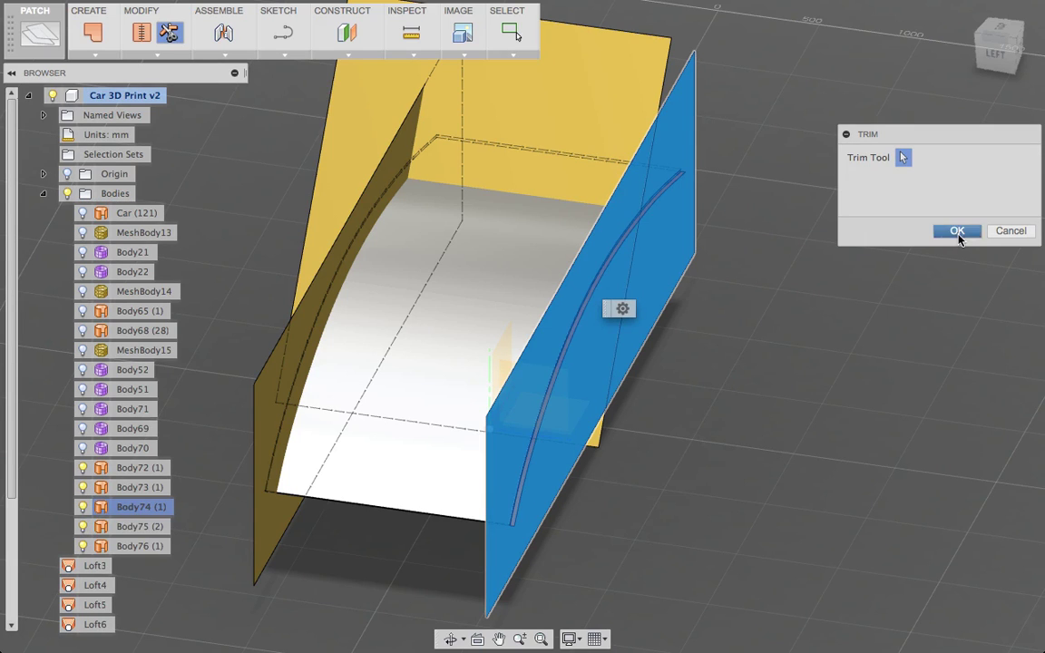
click(957, 230)
click(671, 243)
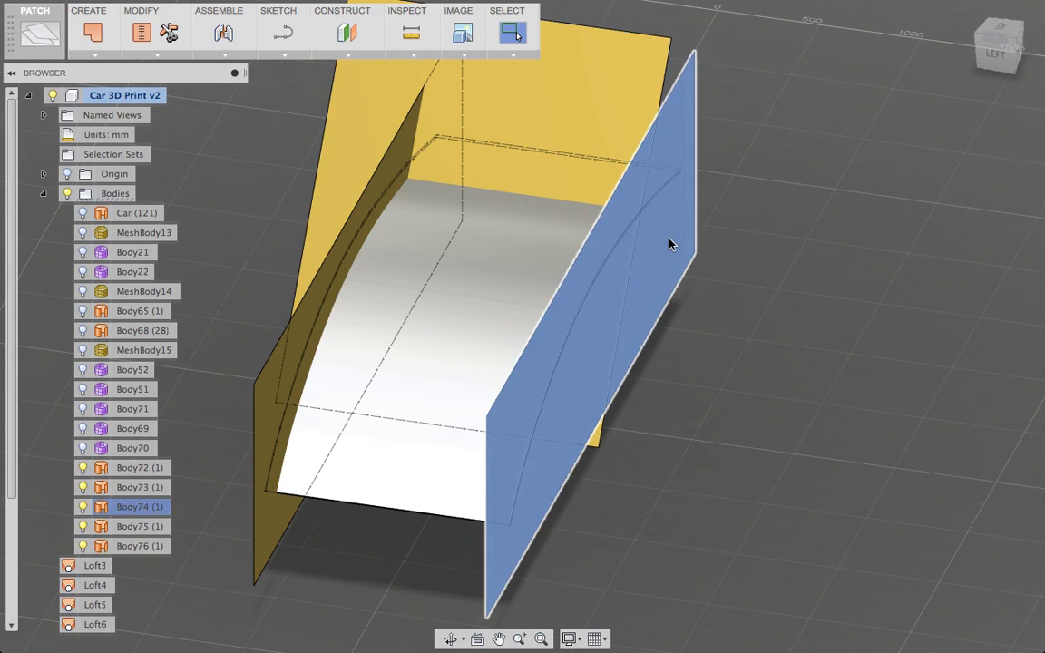
Delete the side plane Body74 that served as the trim tool.
key(Delete)
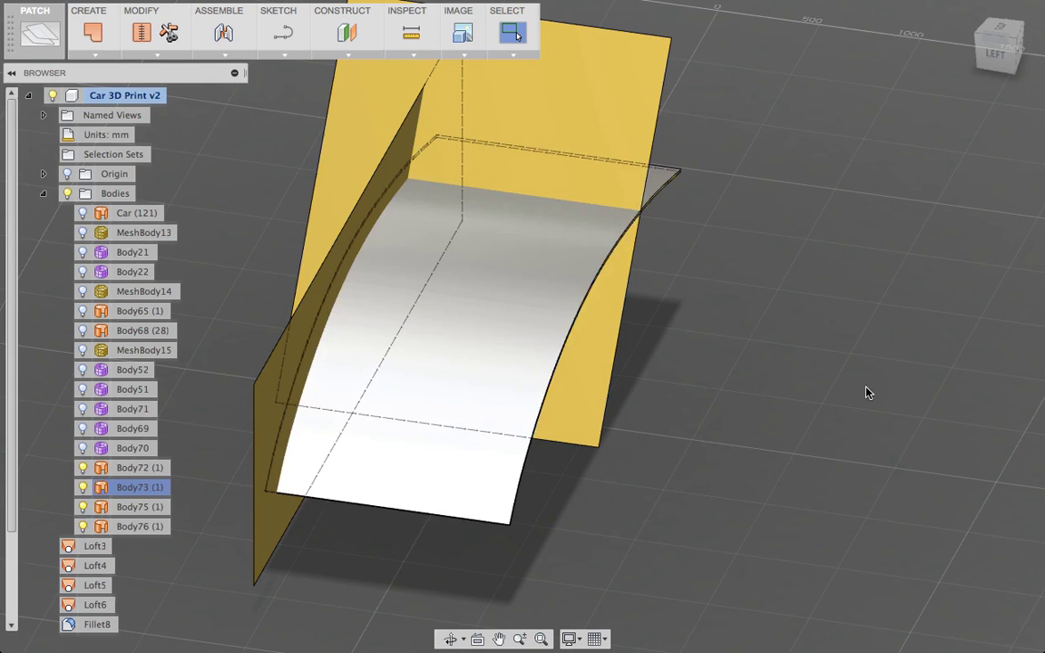
shift+middle_drag(703, 365, 782, 356)
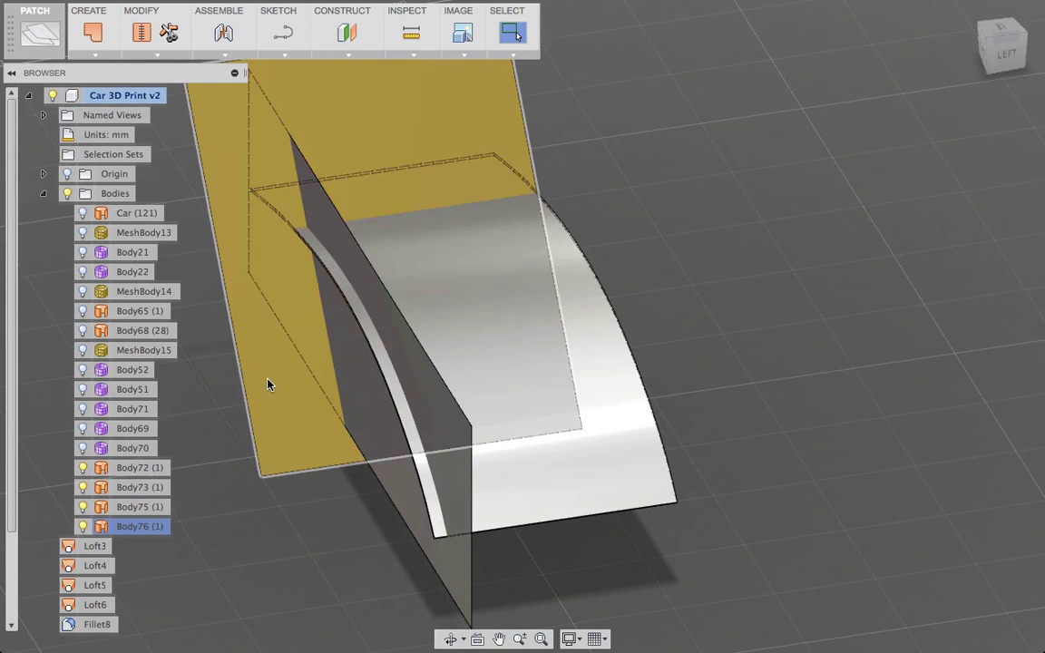
click(268, 381)
click(168, 33)
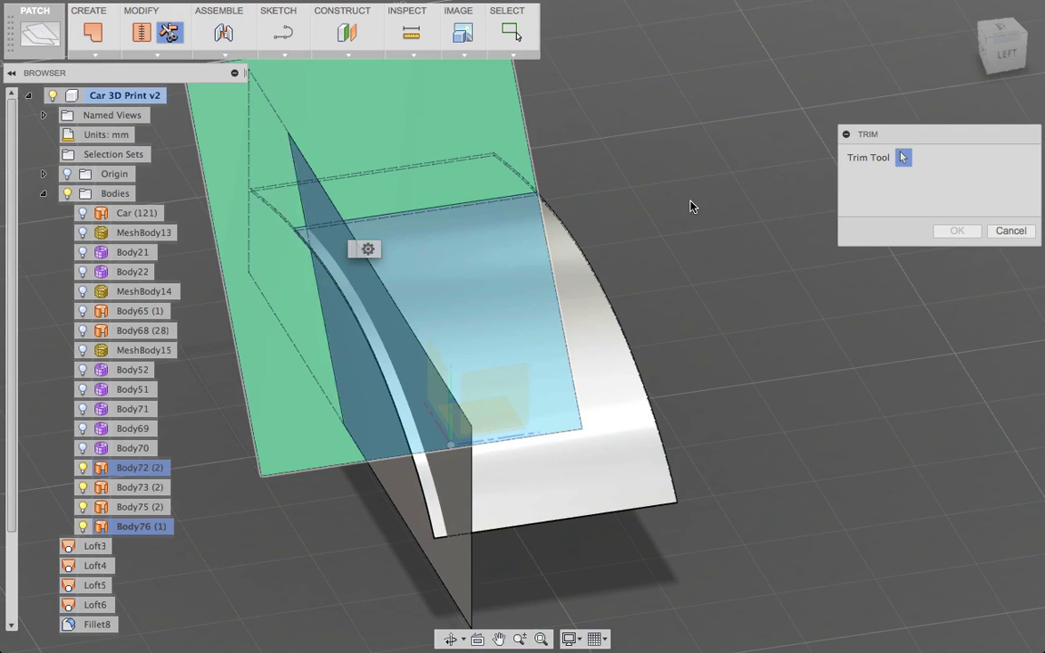
key(Escape)
click(385, 331)
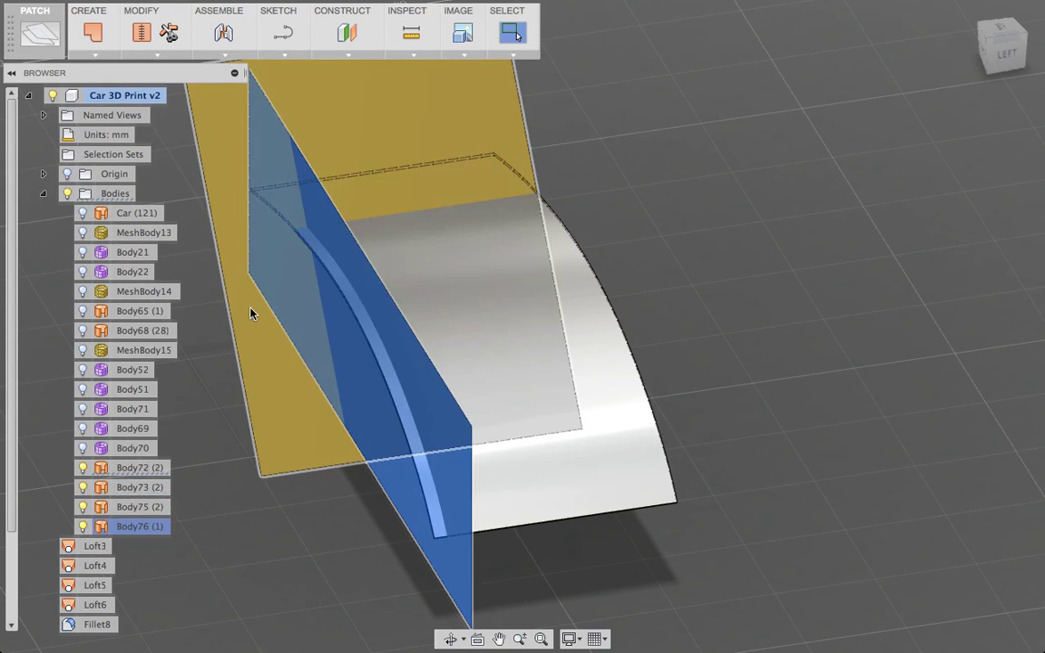
click(251, 308)
click(353, 303)
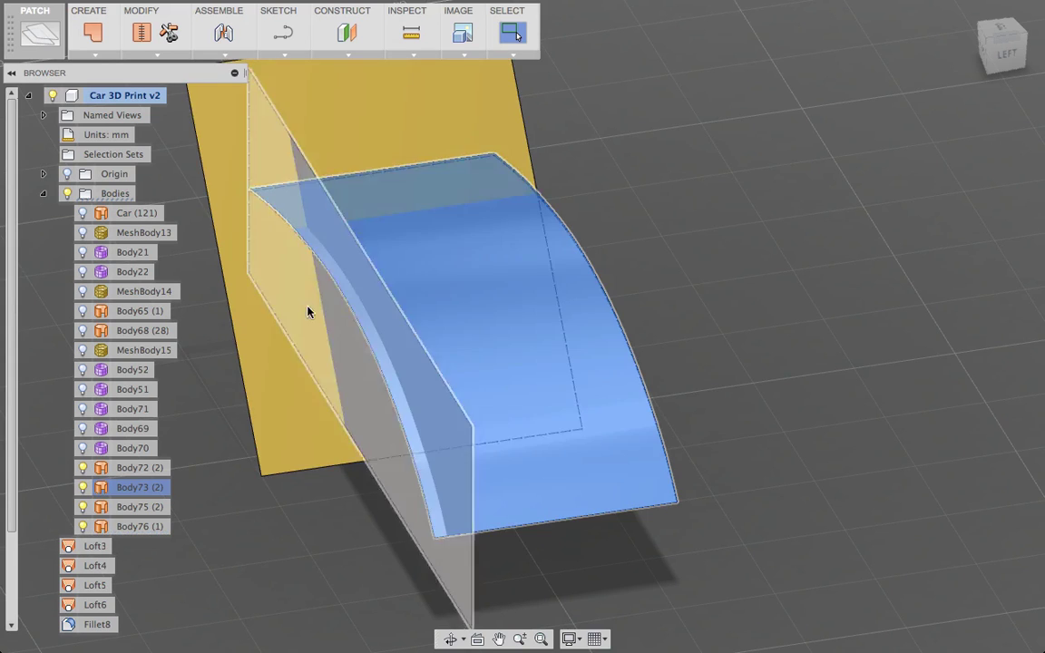
click(592, 260)
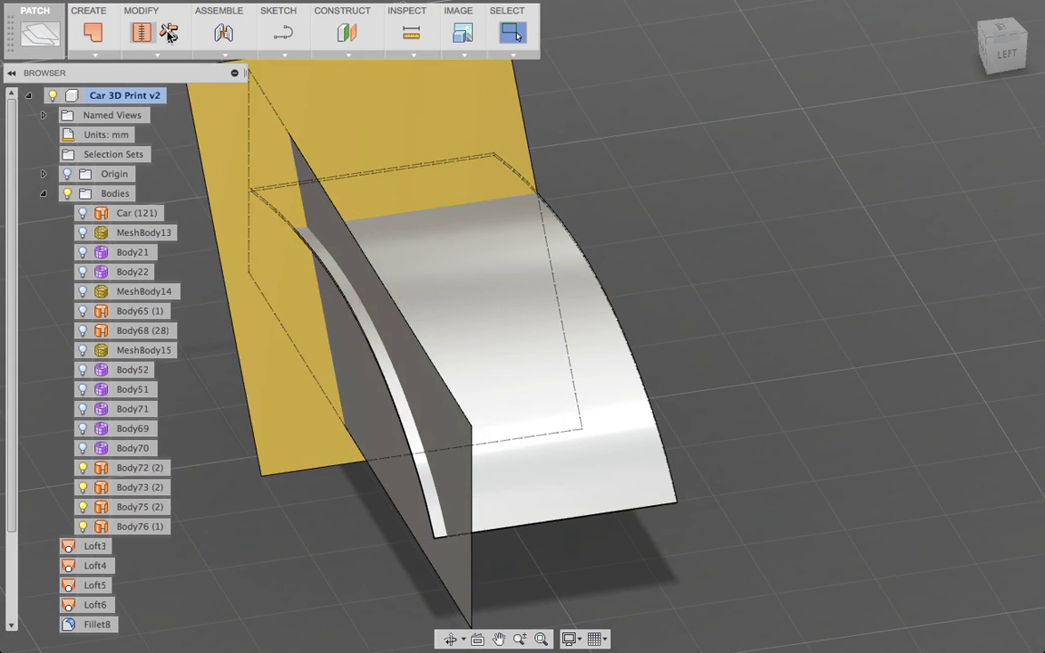
Trim off the slanted plane and roof shell parts outside the side plane Body72, using it as the trim tool, and delete Body72.
click(169, 33)
click(358, 306)
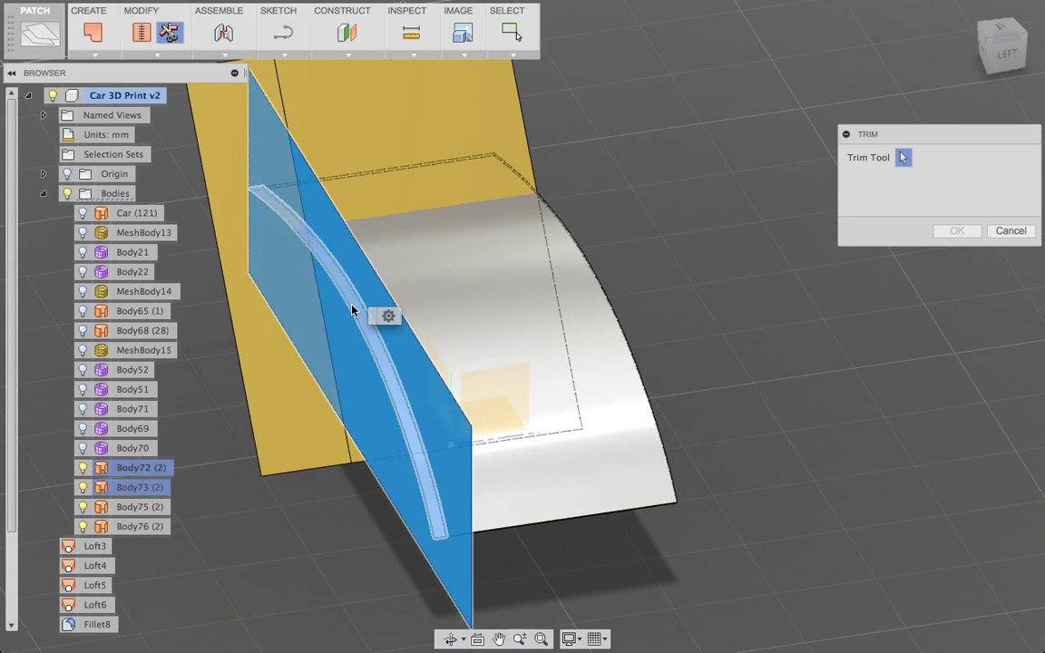
click(290, 376)
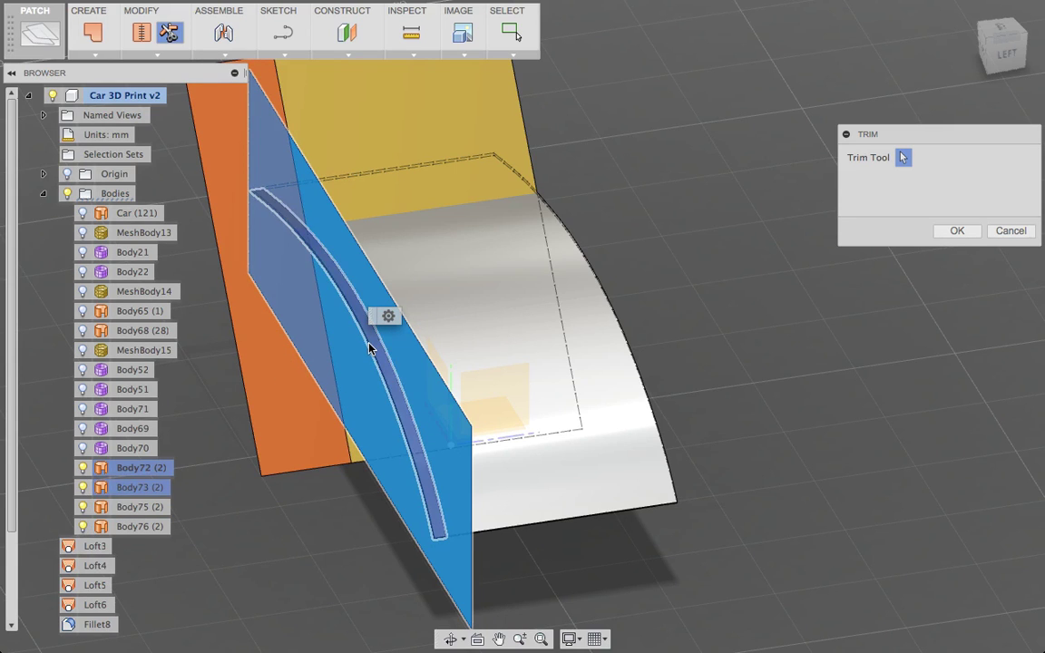
click(957, 230)
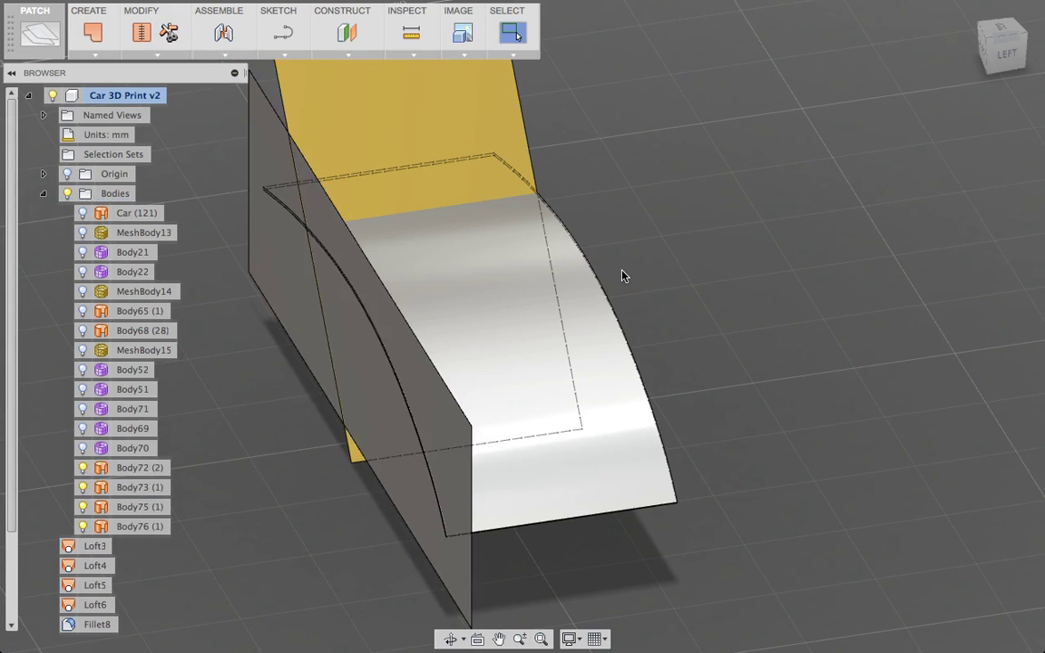
click(270, 273)
key(Delete)
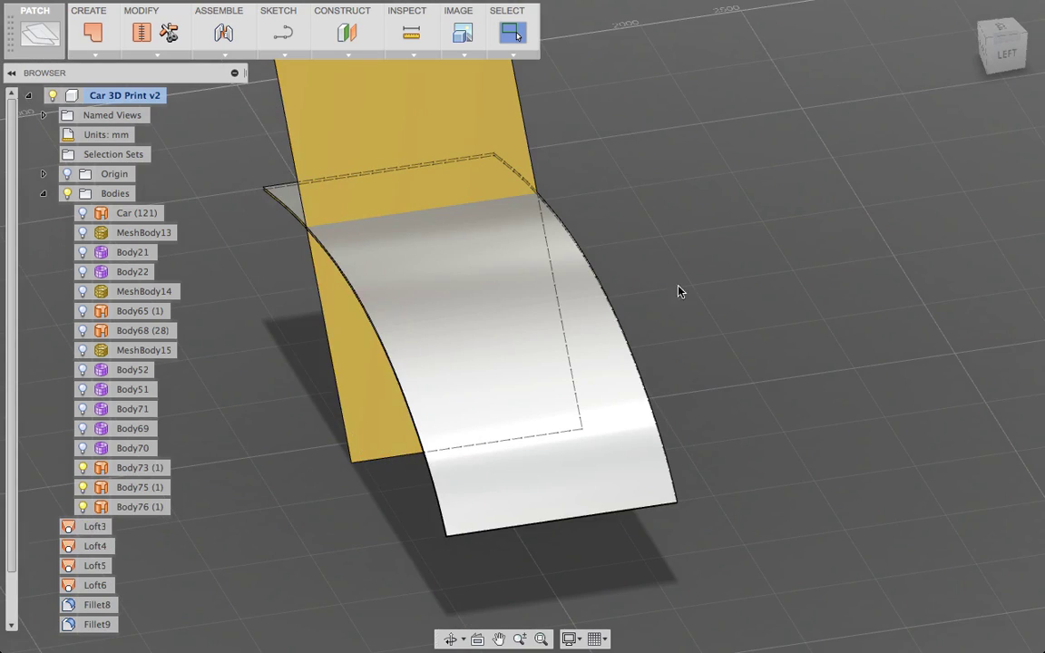
Delete the roof surface Body73.
shift+middle_drag(749, 282, 604, 242)
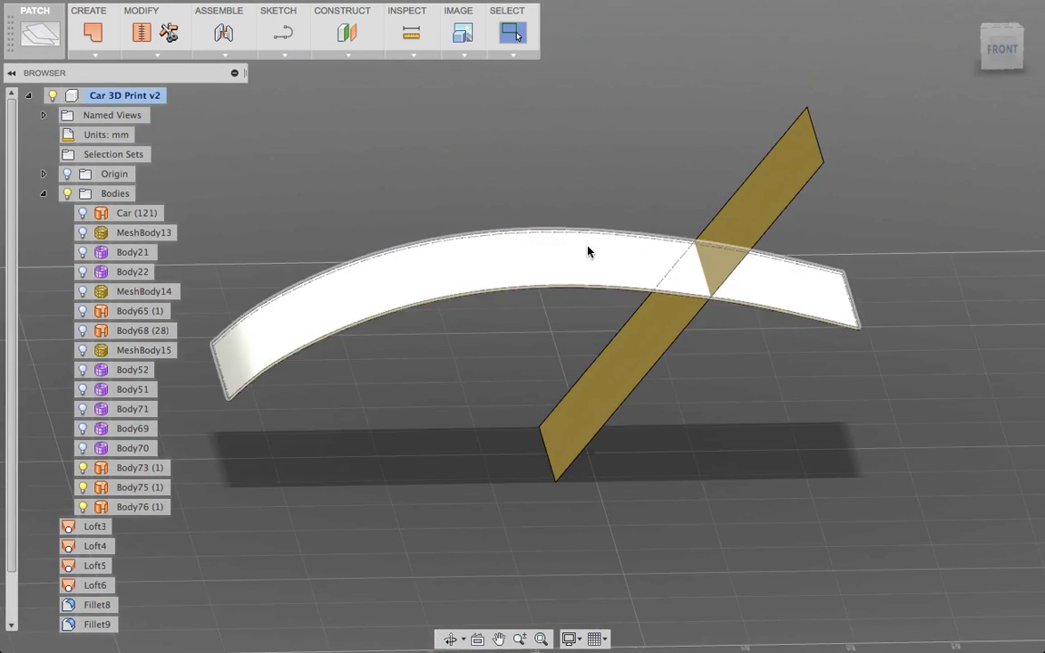
click(588, 251)
key(Delete)
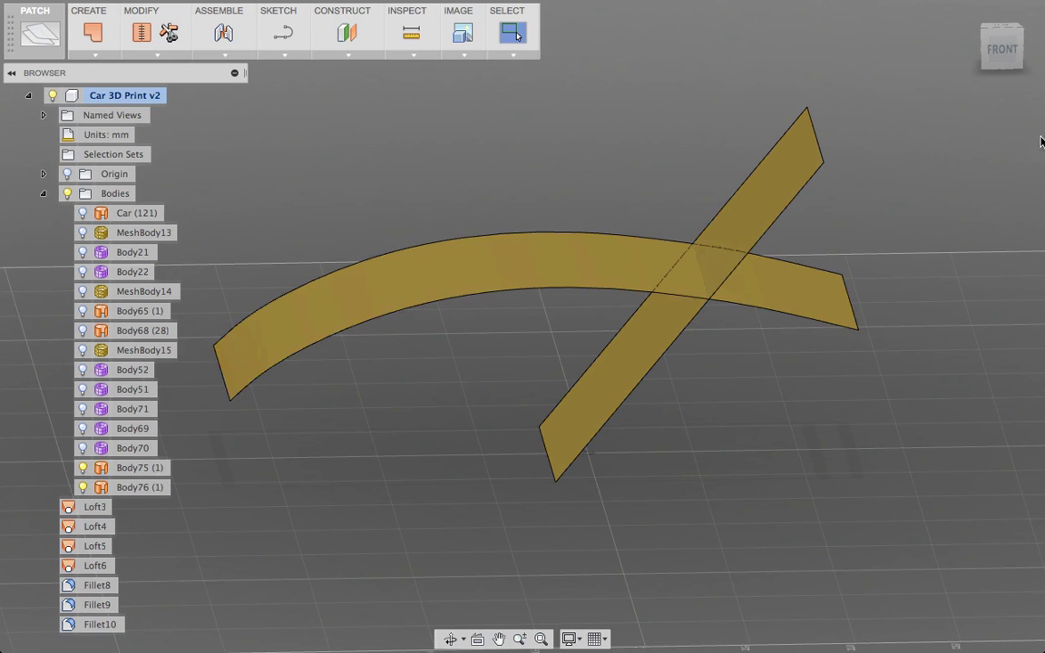
View the surfaces straight from the front and show Body68 and Body65 together with them.
click(1003, 58)
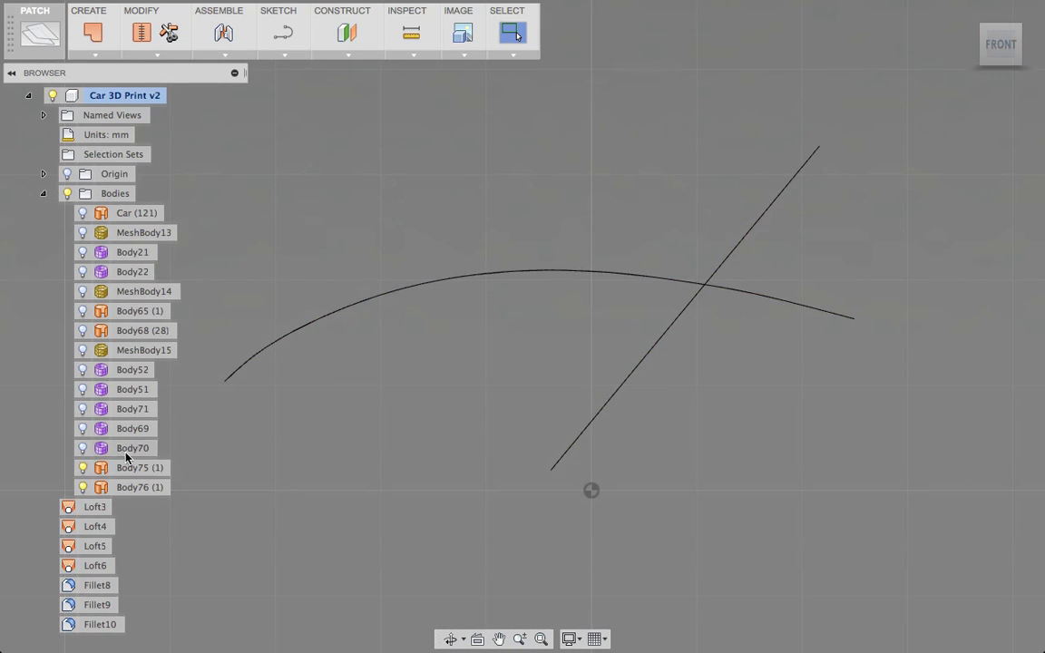
click(83, 214)
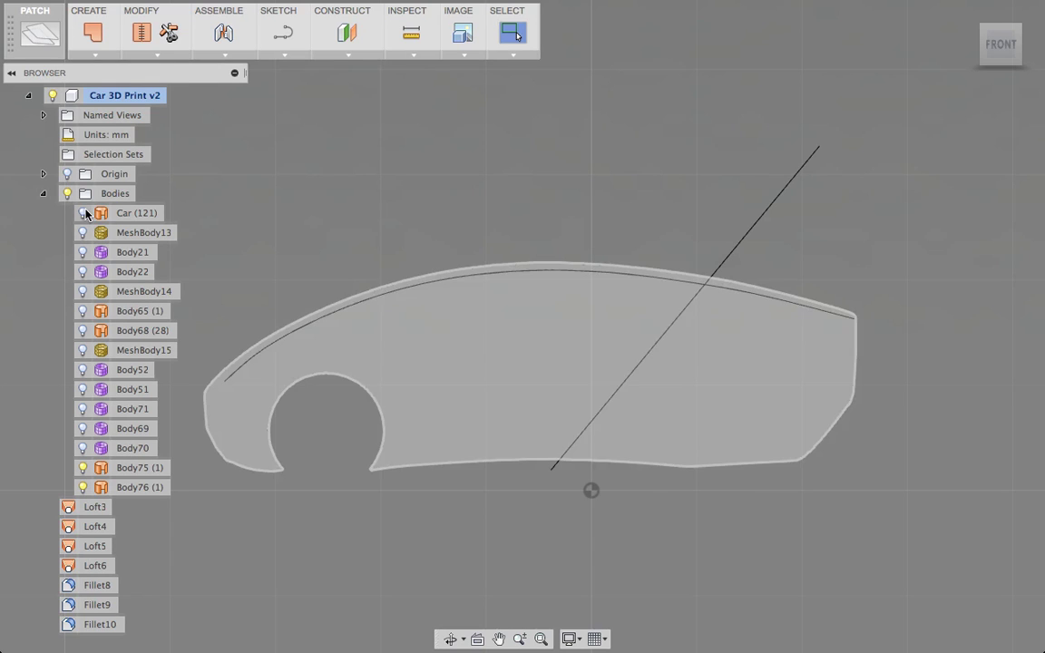
click(83, 214)
click(83, 332)
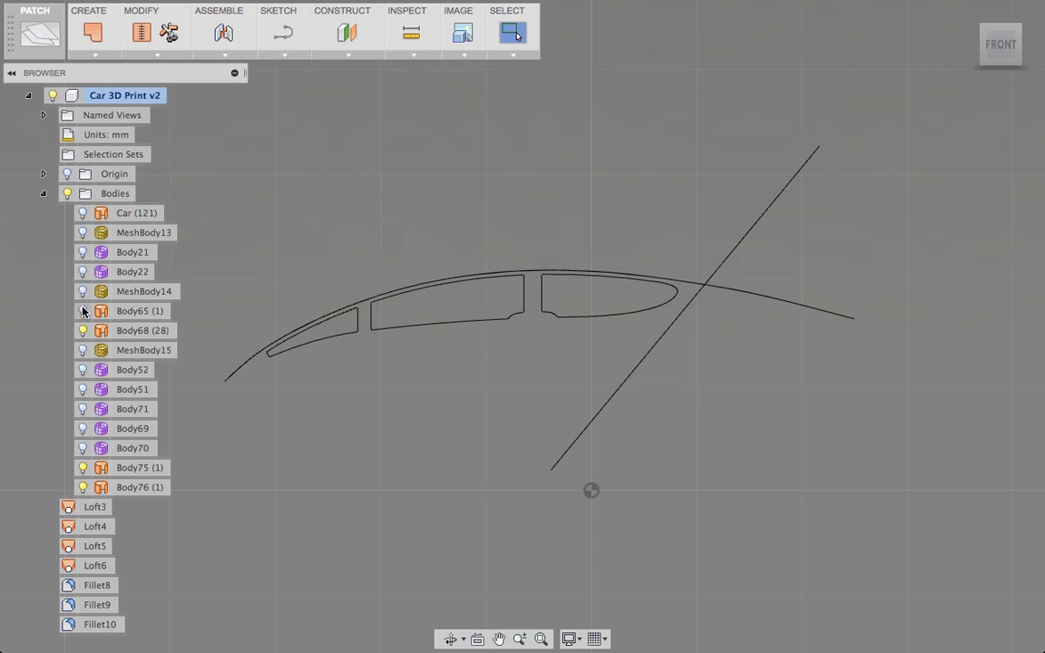
click(82, 311)
Delete the hidden bodies MeshBody13, MeshBody14 and MeshBody15 and the T-Spline bodies Body21, Body22, Body51, Body52, Body69, Body70 and Body71.
click(132, 352)
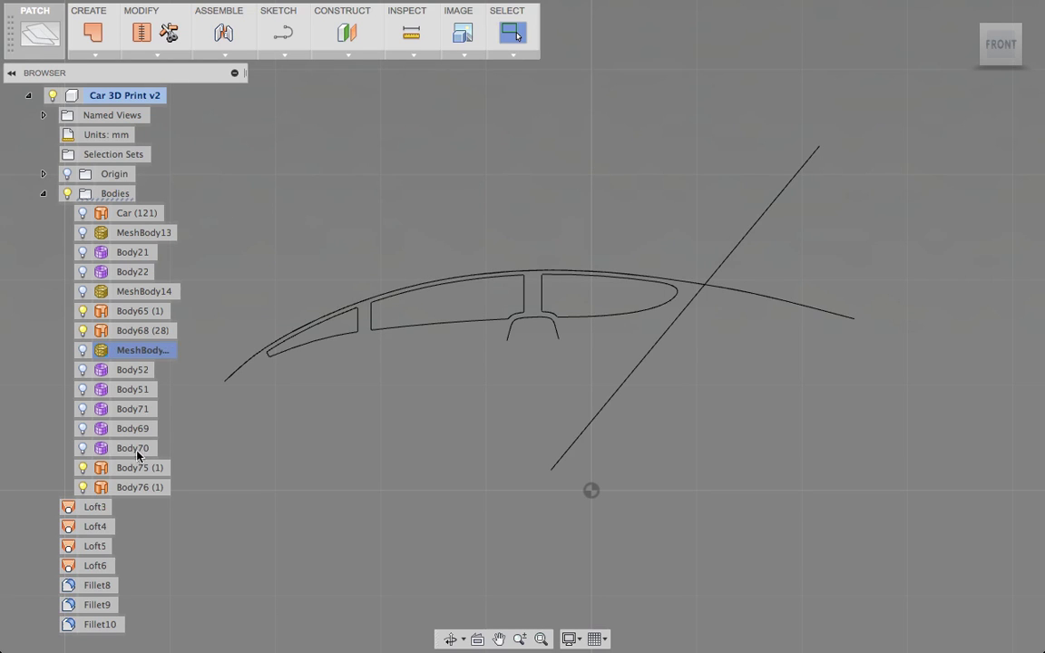
shift+click(134, 448)
key(Delete)
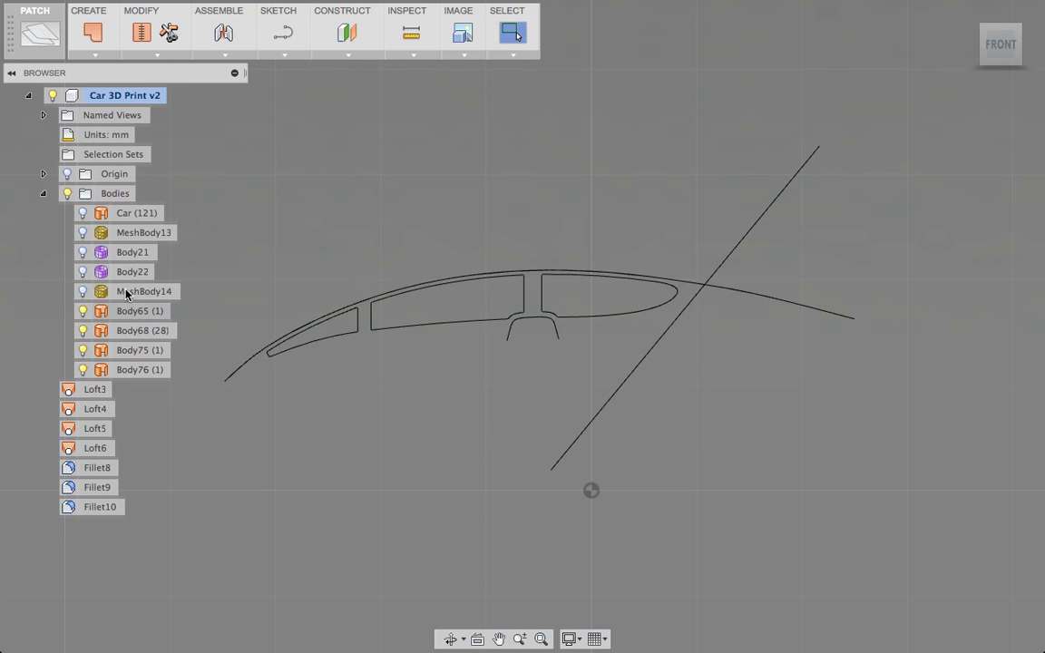
click(127, 291)
shift+click(126, 237)
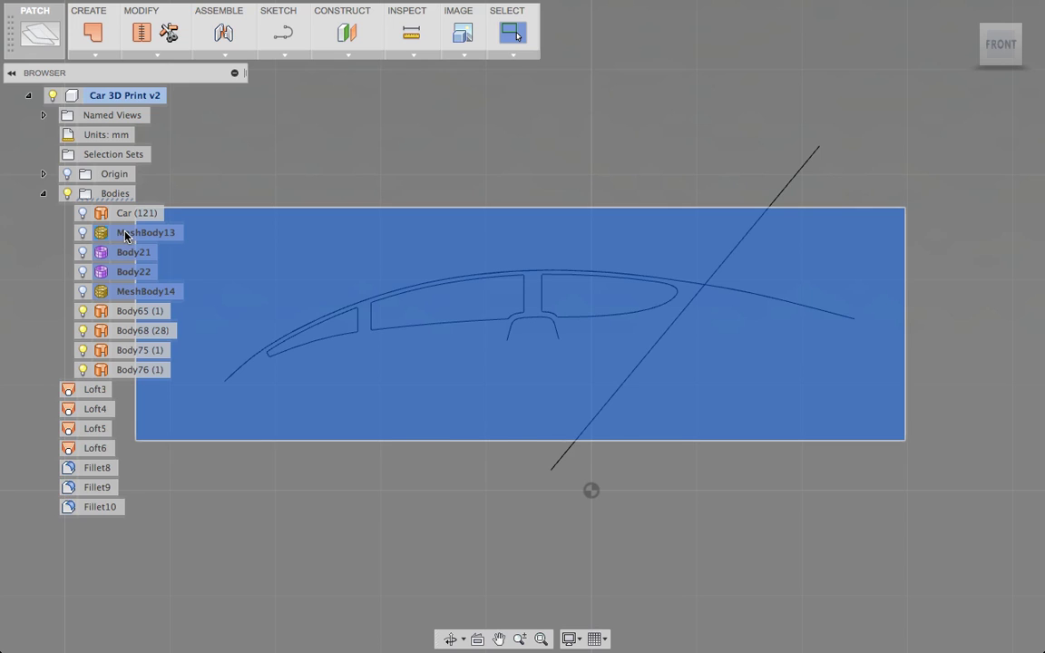
key(Delete)
shift+middle_drag(244, 216, 317, 204)
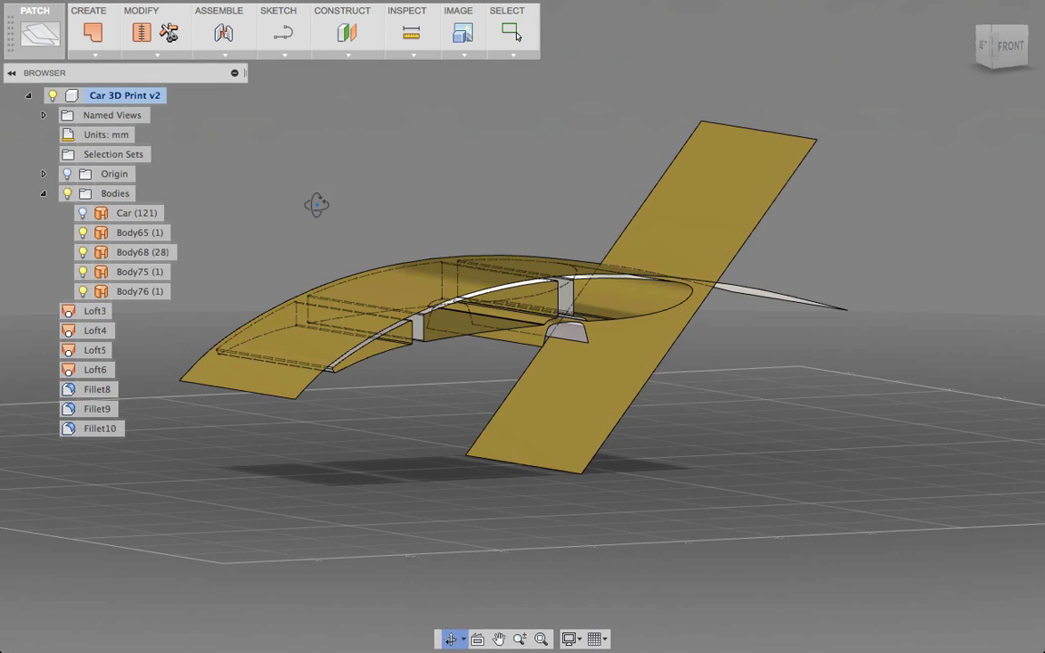
Switch to Blender and select the roof shell together with the long vertical planes on both sides of the car.
mouse_move(472, 649)
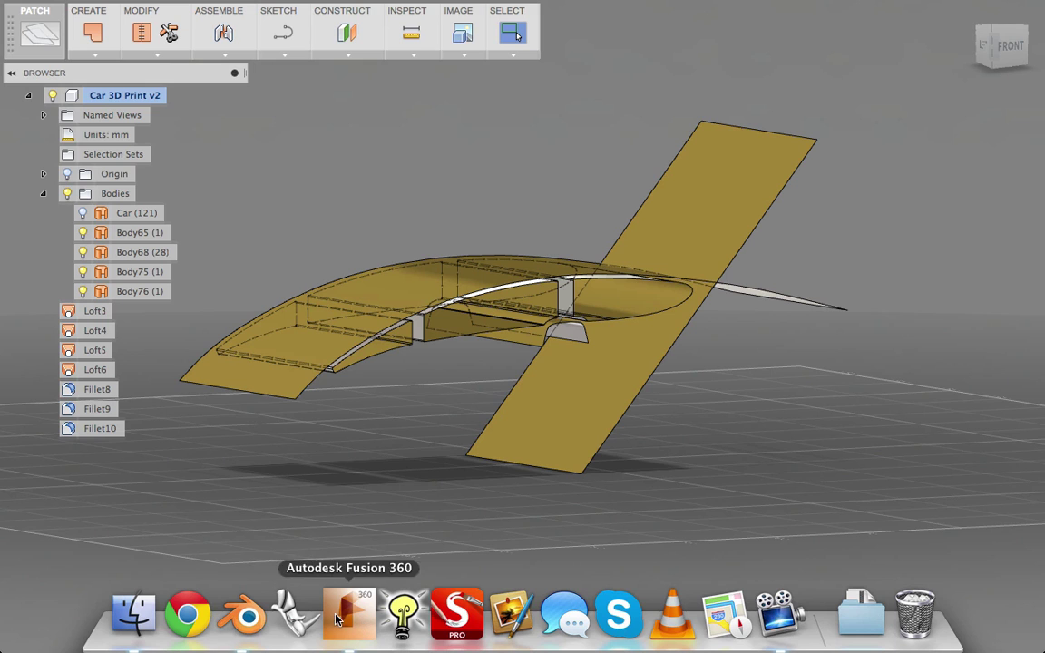
click(254, 622)
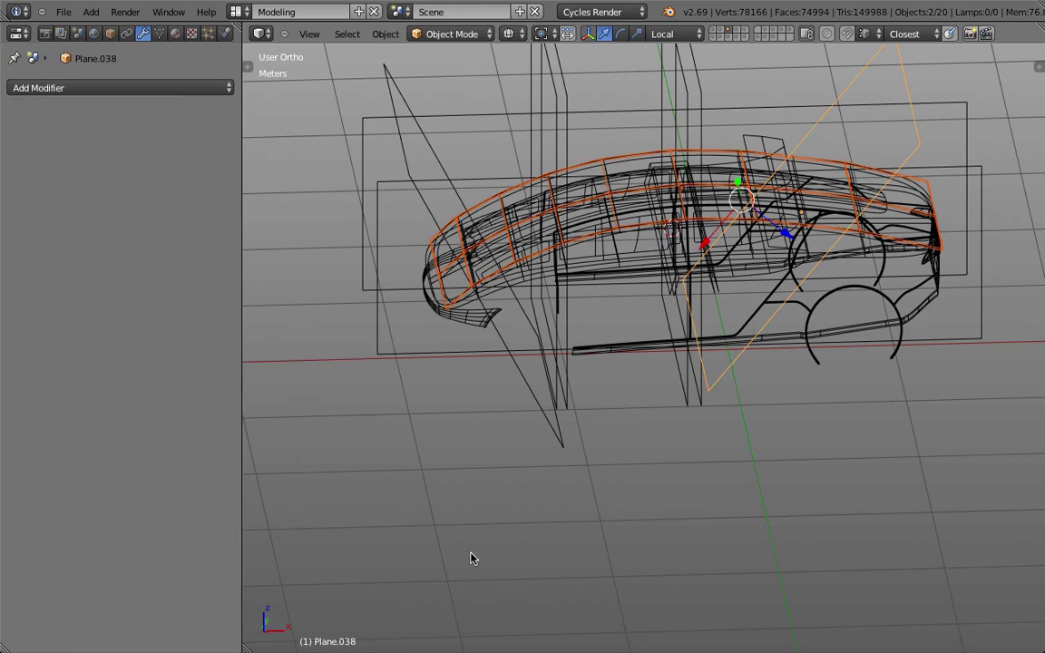
right_click(379, 305)
key(a)
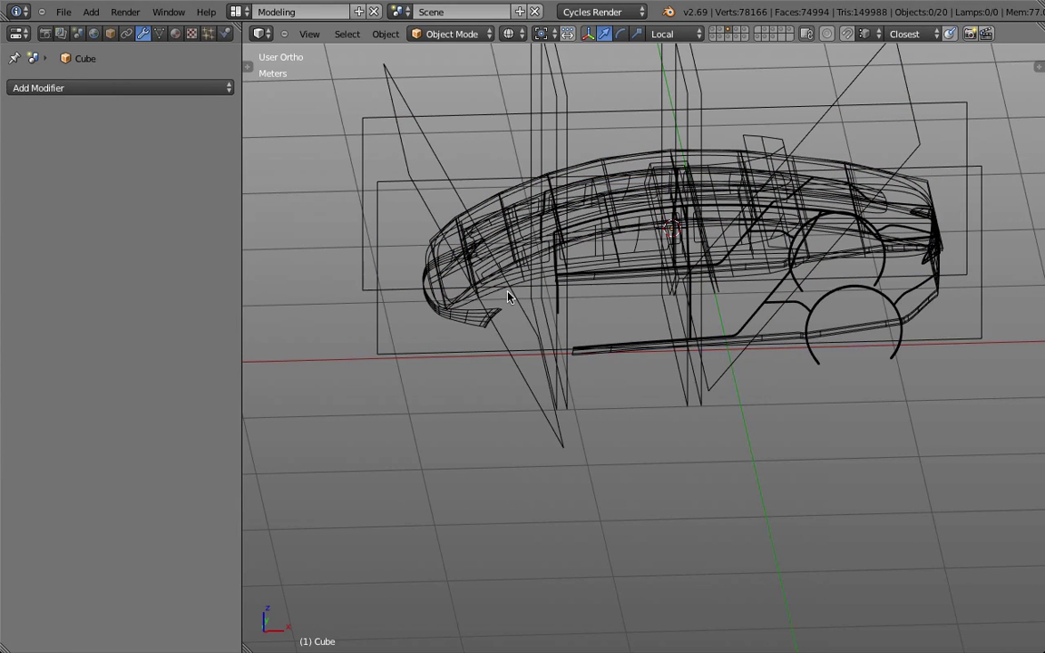
right_click(503, 290)
middle_drag(503, 293, 409, 367)
shift+right_click(384, 364)
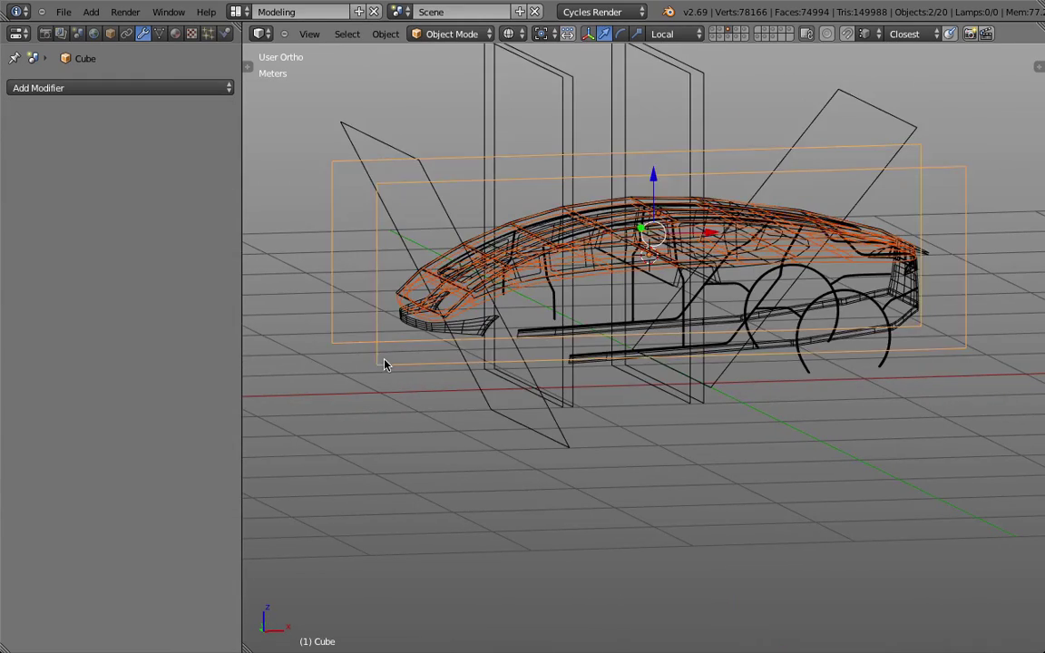
shift+right_click(337, 344)
shift+right_click(337, 344)
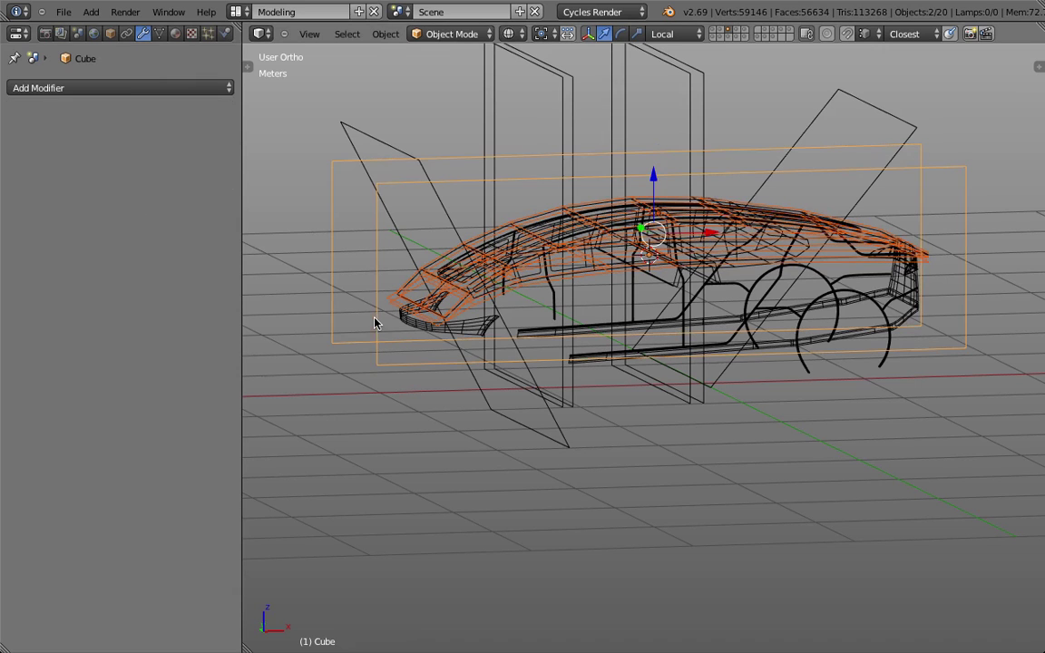
Export the selected roof shell and side planes as a Wavefront OBJ file.
click(63, 13)
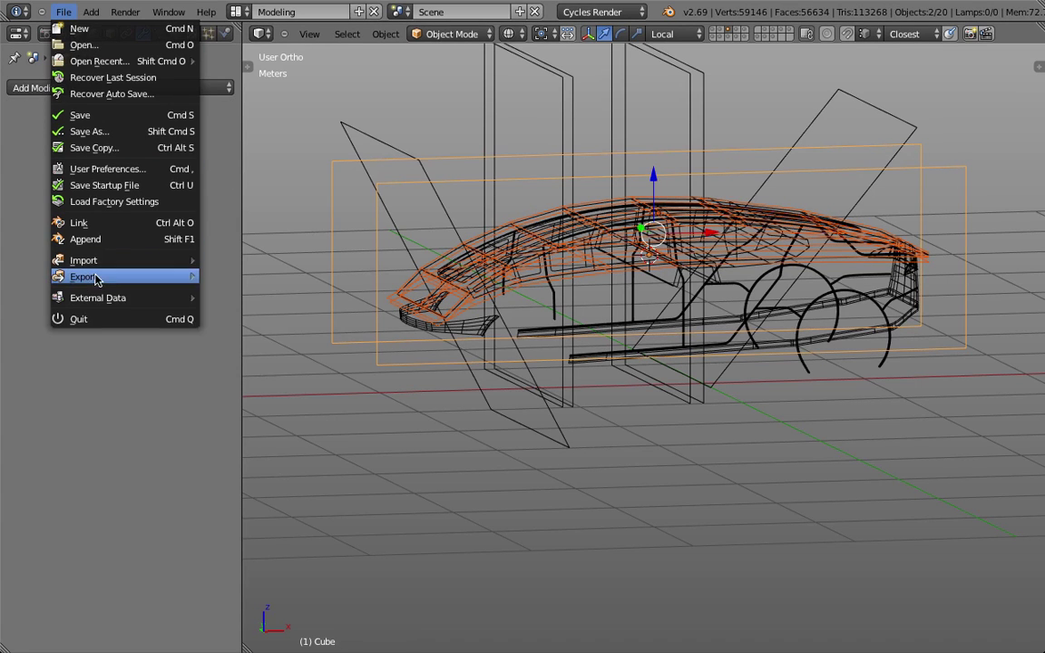
mouse_move(86, 272)
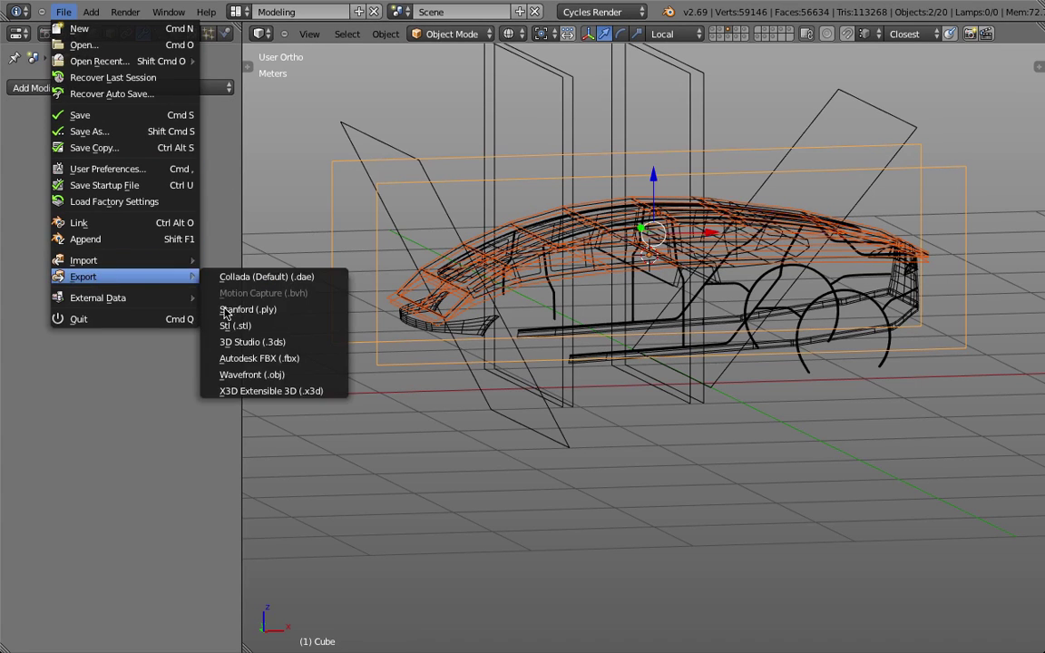
click(288, 376)
click(1002, 55)
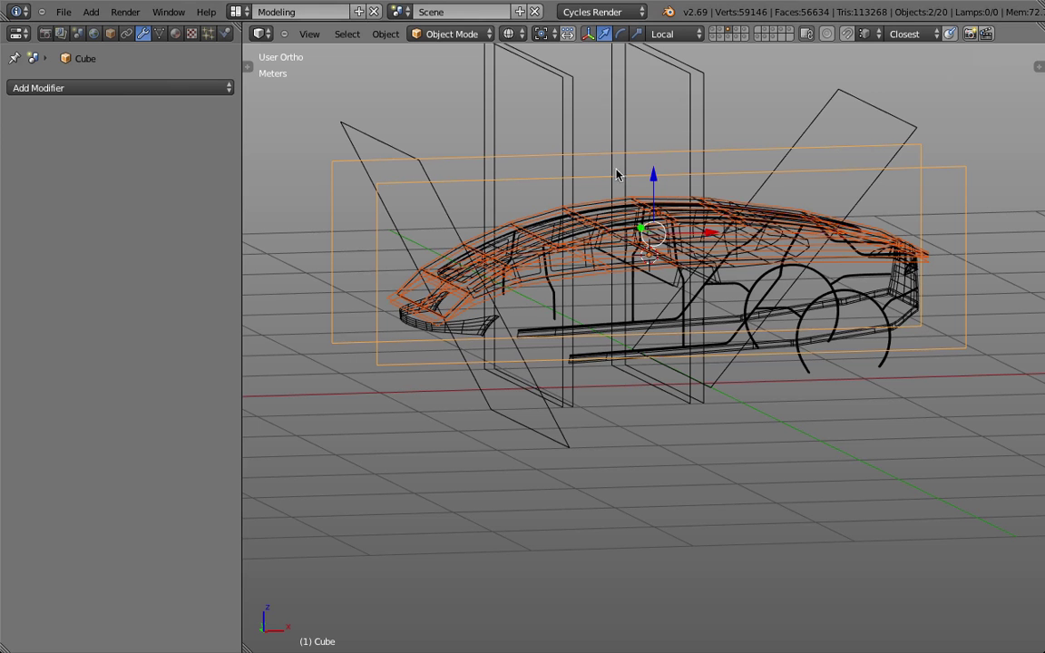
Switch to Fusion 360 and change to the Sculpt workspace.
mouse_move(350, 635)
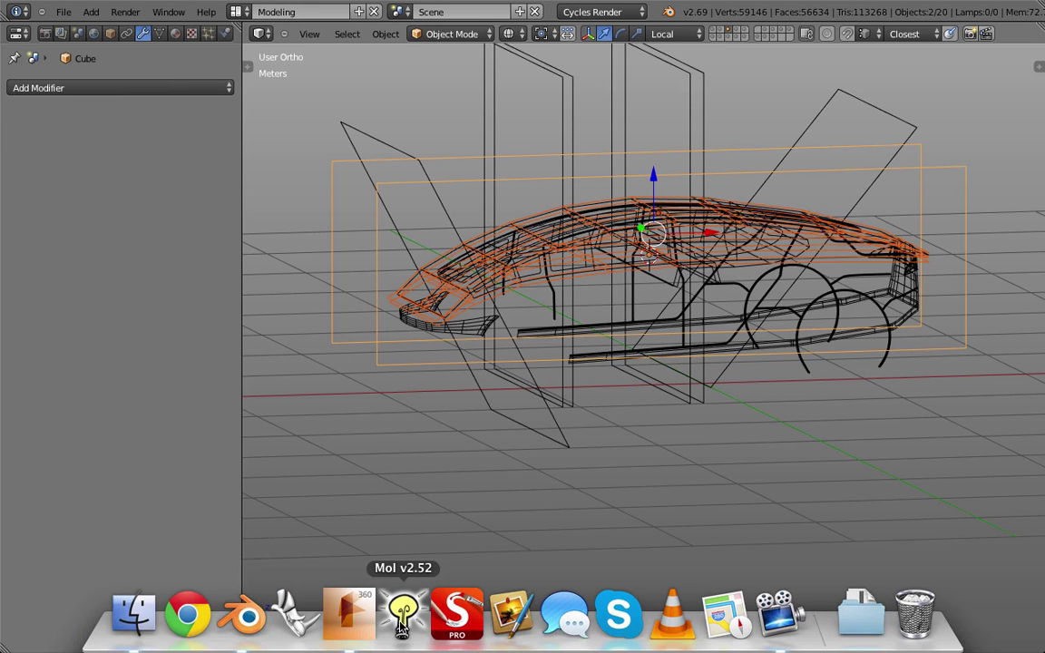
click(349, 615)
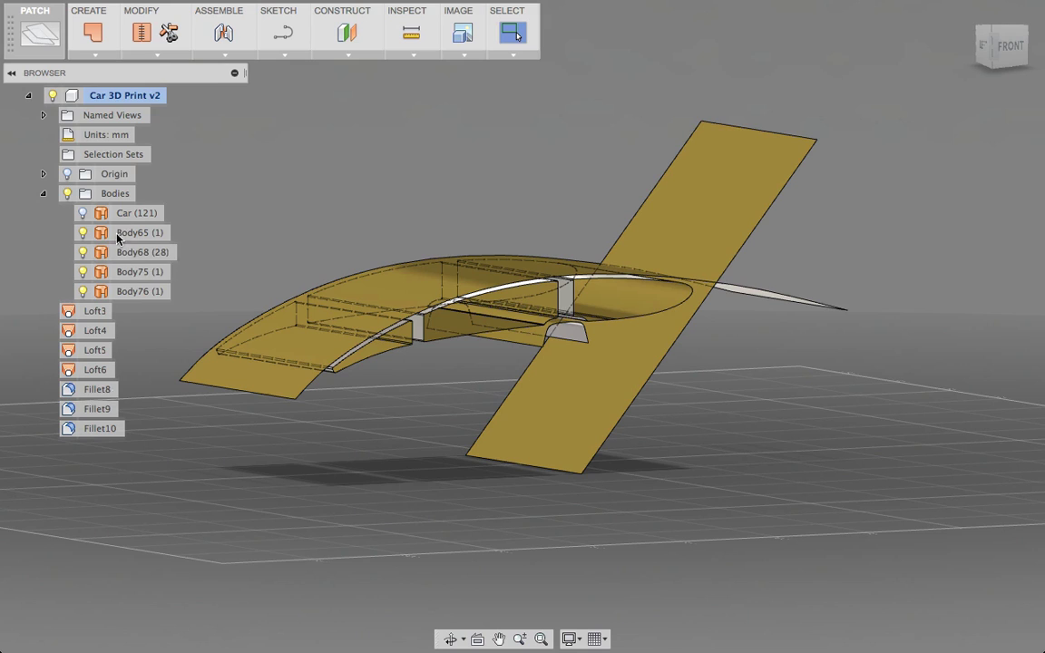
click(56, 41)
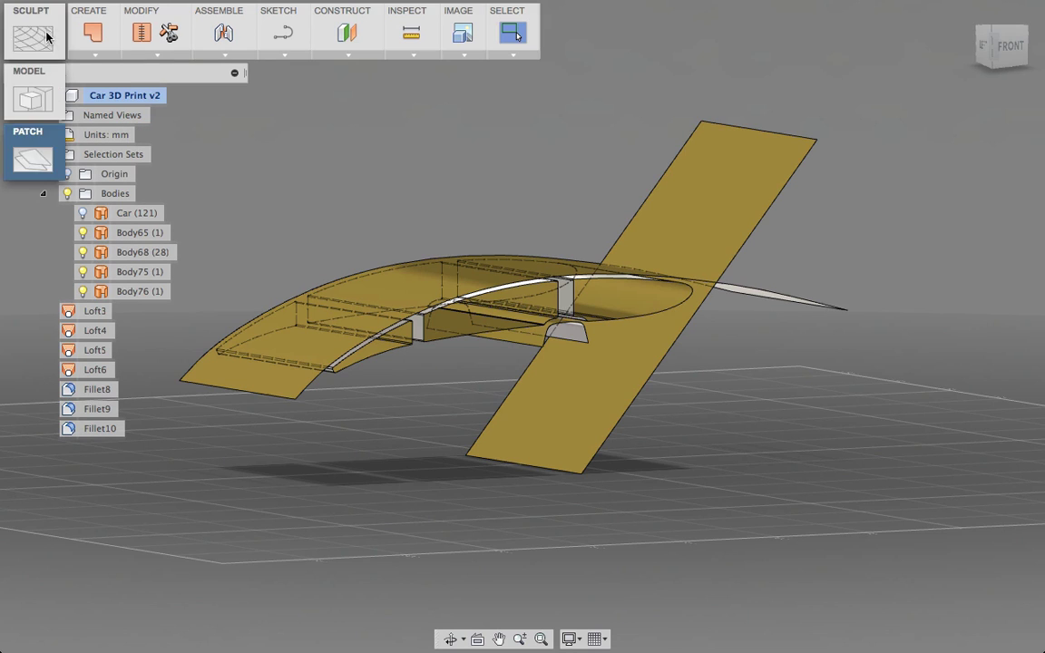
click(36, 33)
Insert the mesh file CD Redline Car v2 New Window.obj from the Deus Ex HR Redline Car folder on the Desktop.
click(148, 53)
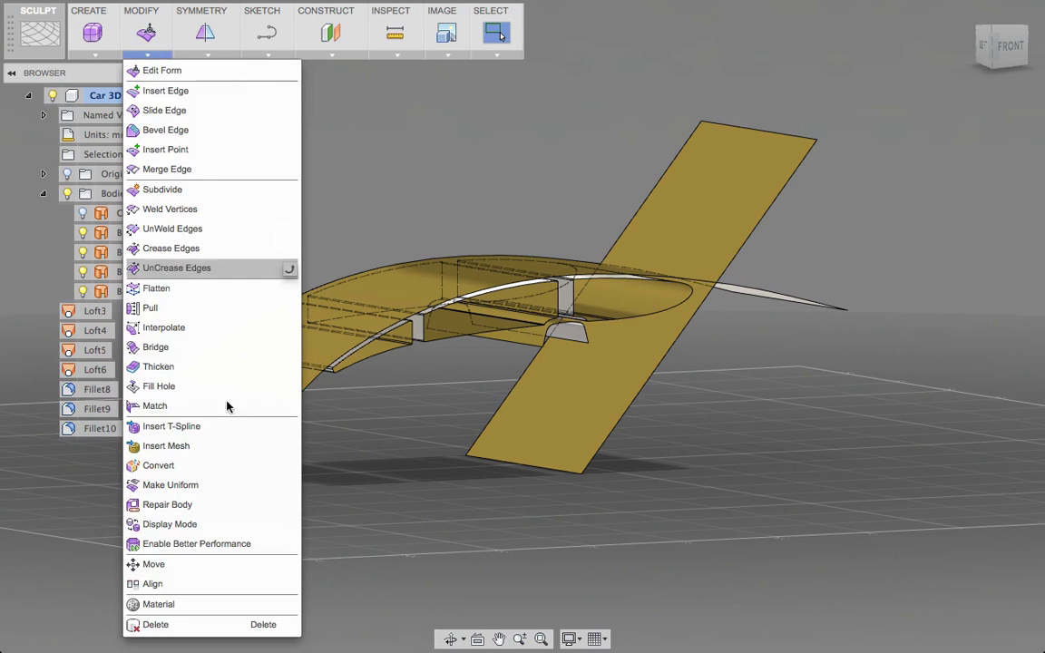
click(207, 444)
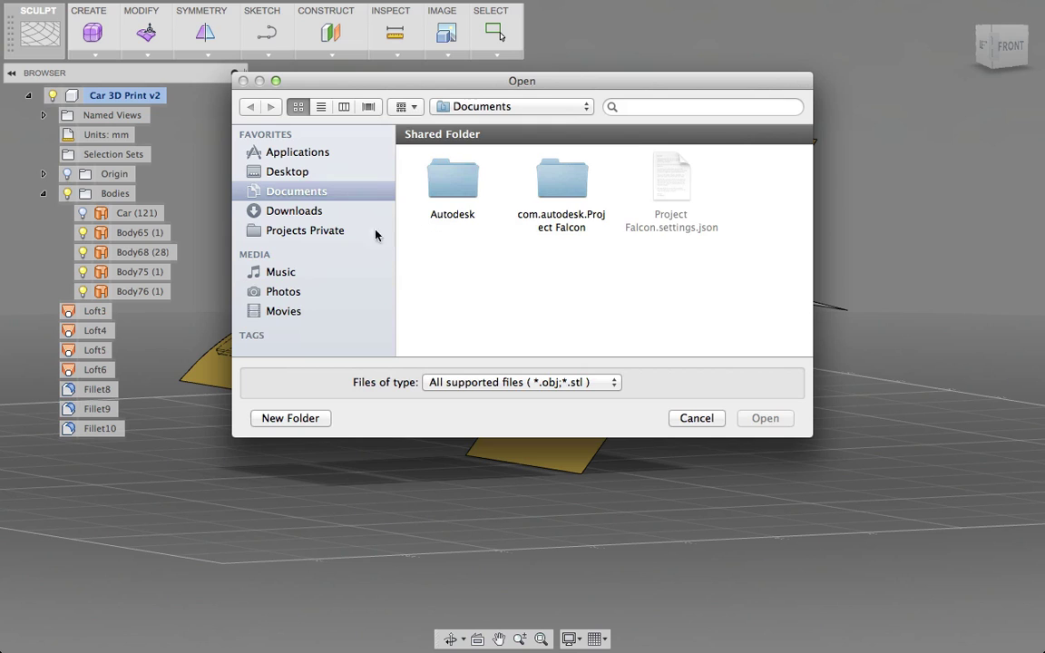
click(287, 171)
double_click(555, 186)
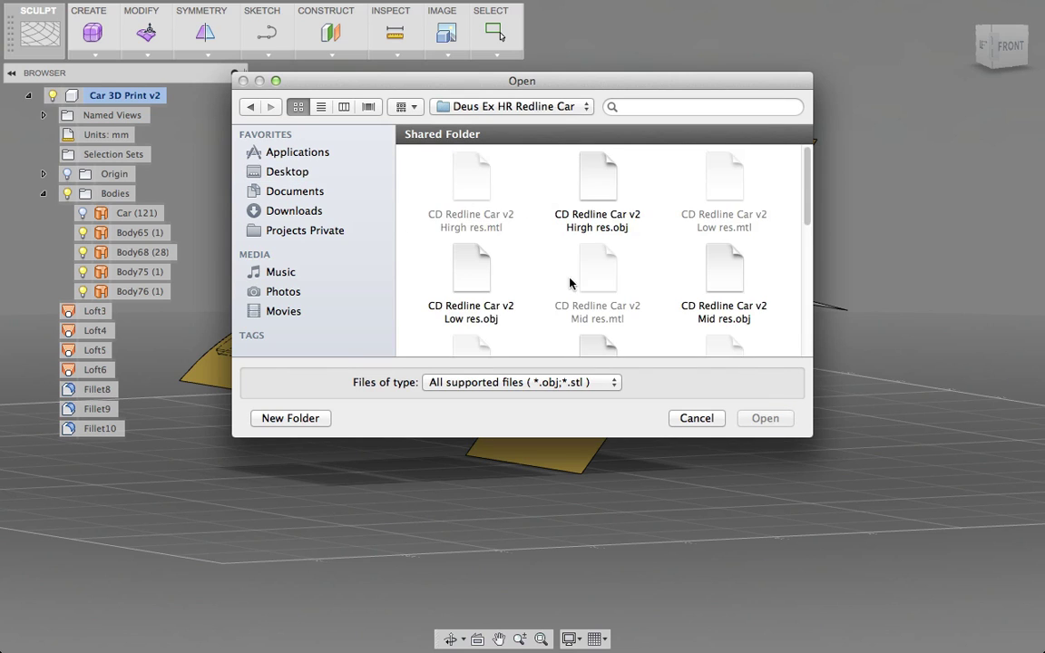
scroll(570, 284, down, 5)
click(470, 163)
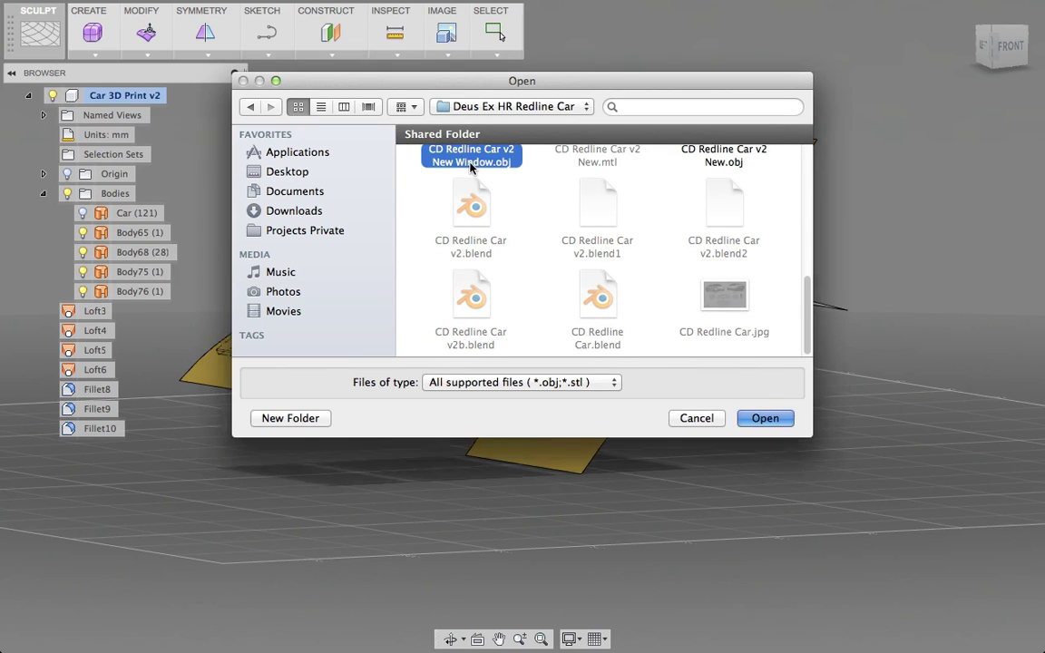
double_click(471, 164)
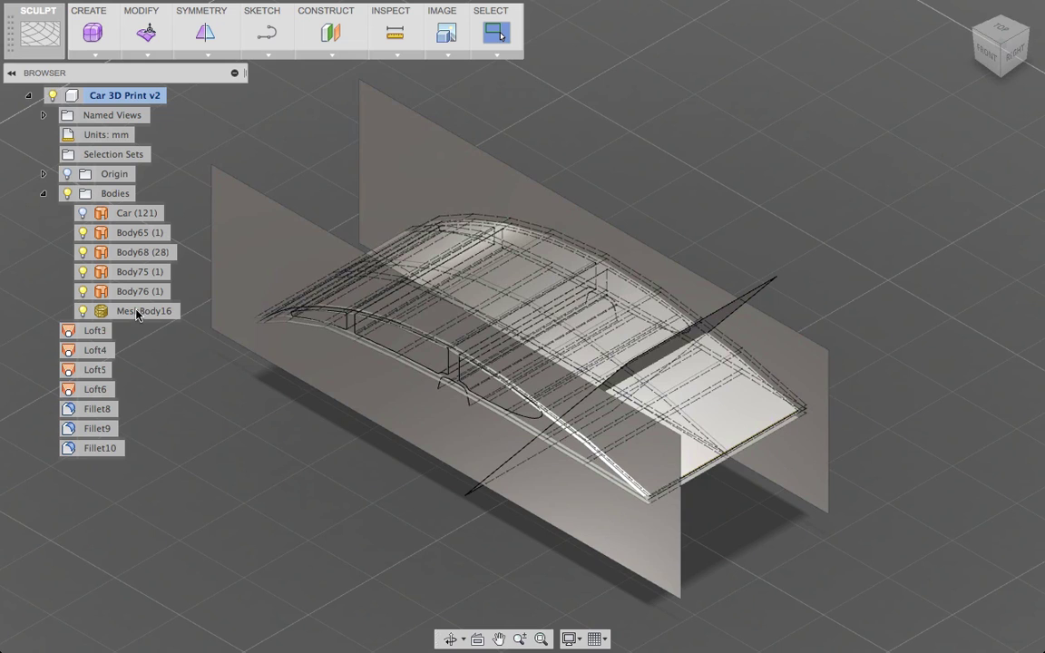
Convert the imported mesh MeshBody16 to T-Spline bodies as new bodies and delete the source mesh.
click(138, 313)
right_click(140, 315)
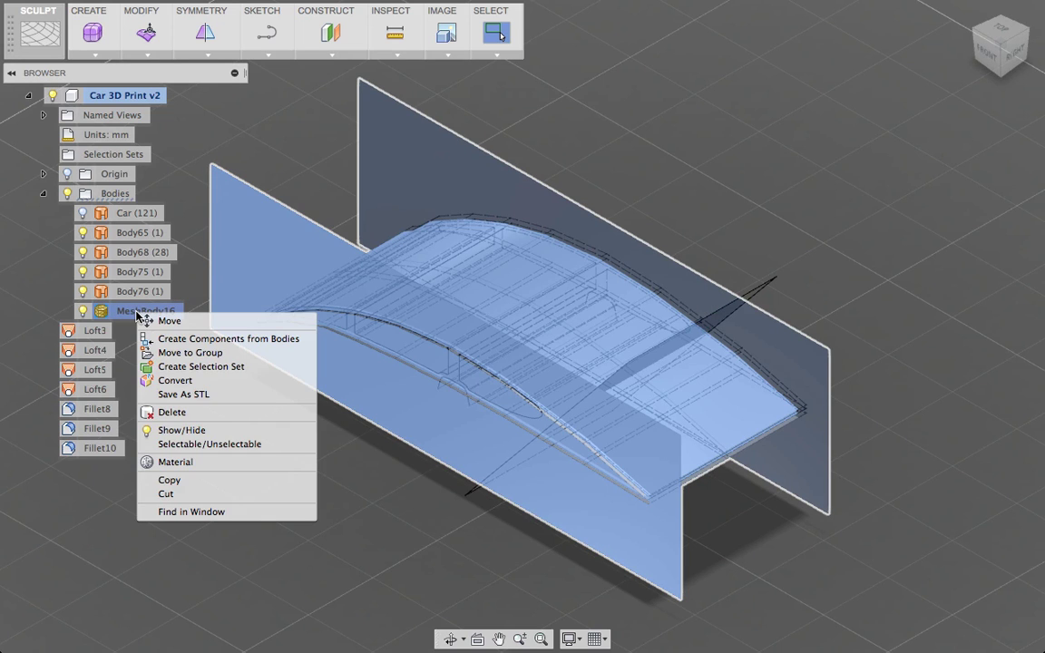
click(172, 381)
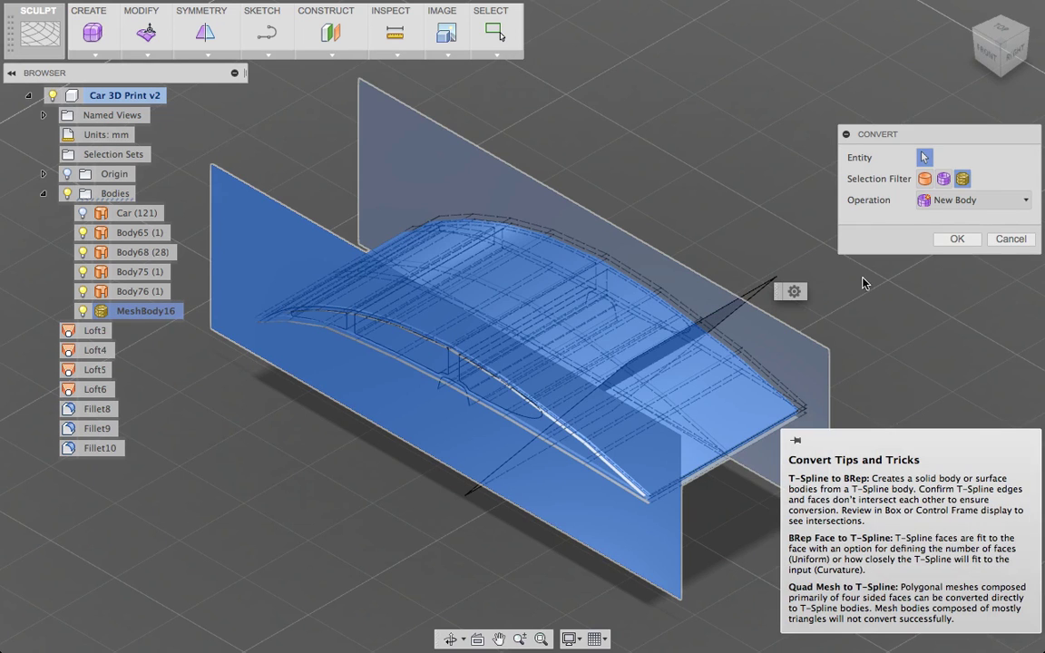
click(951, 239)
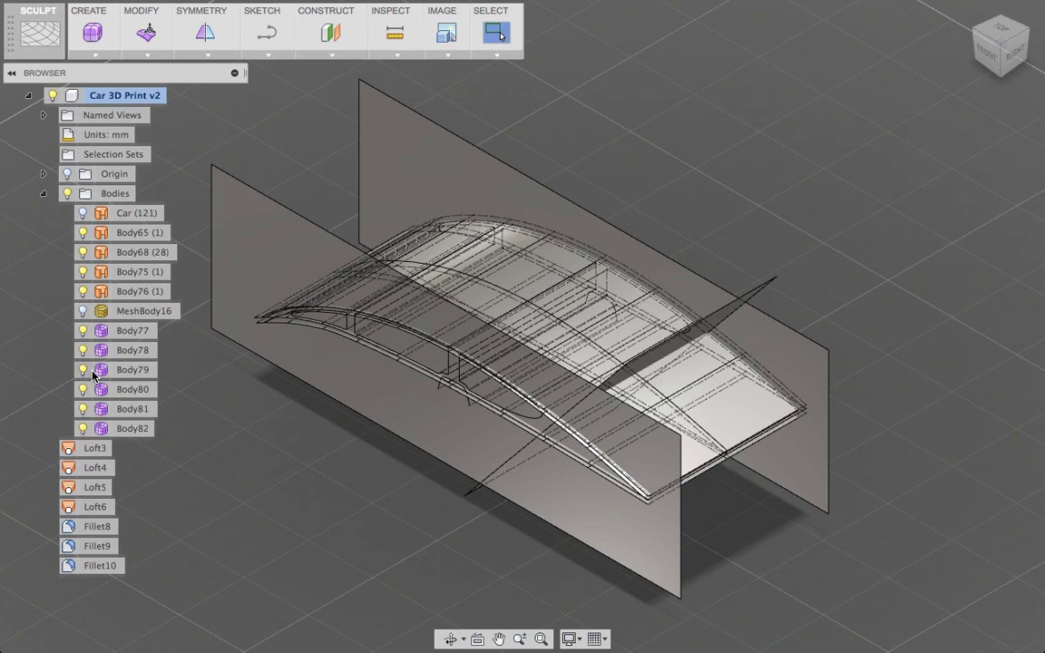
click(128, 314)
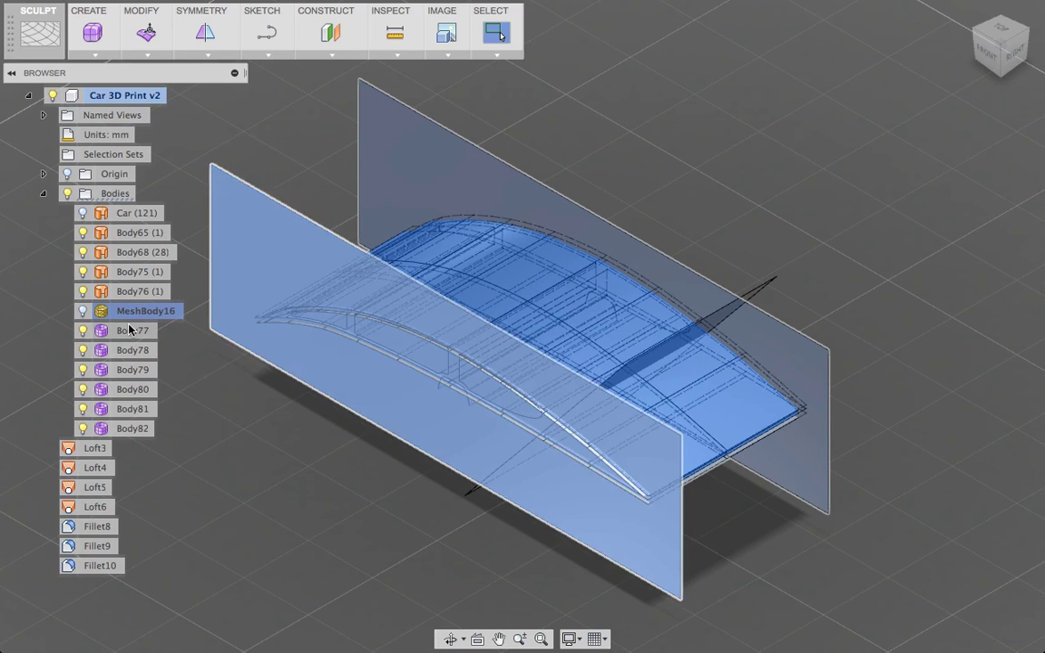
key(Delete)
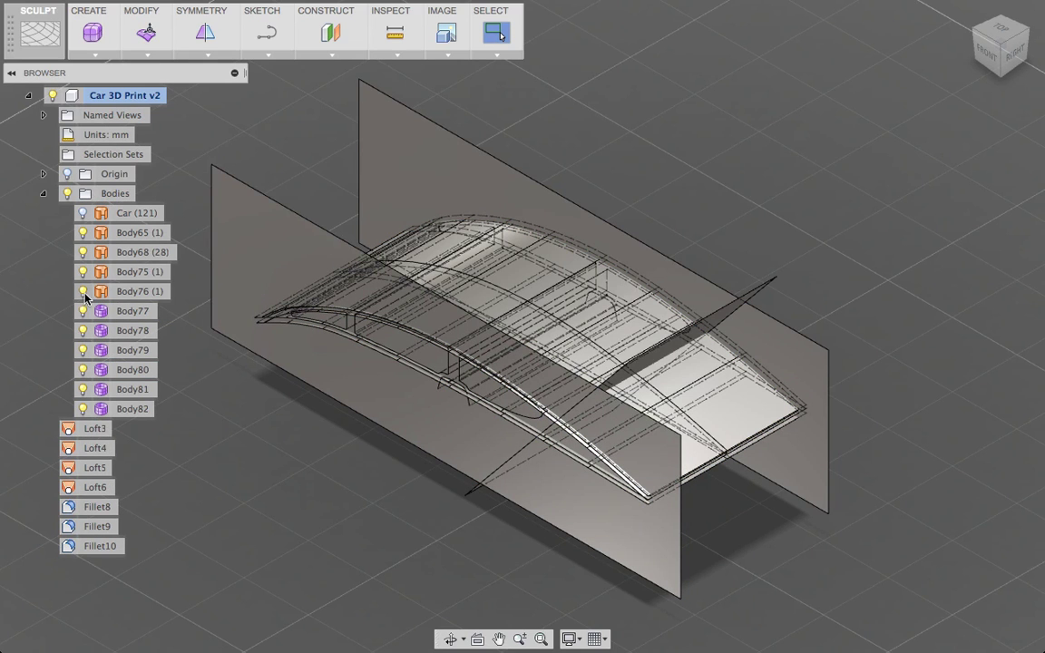
Hide the existing surface bodies Body65, Body68, Body75 and Body76.
click(83, 232)
click(83, 252)
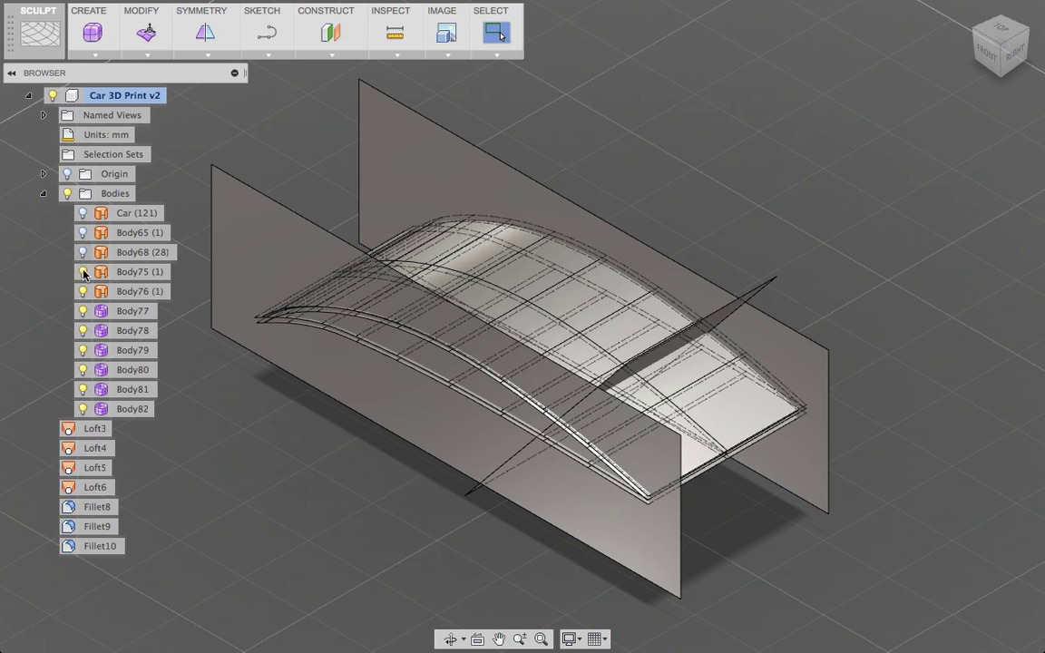
click(83, 271)
click(82, 291)
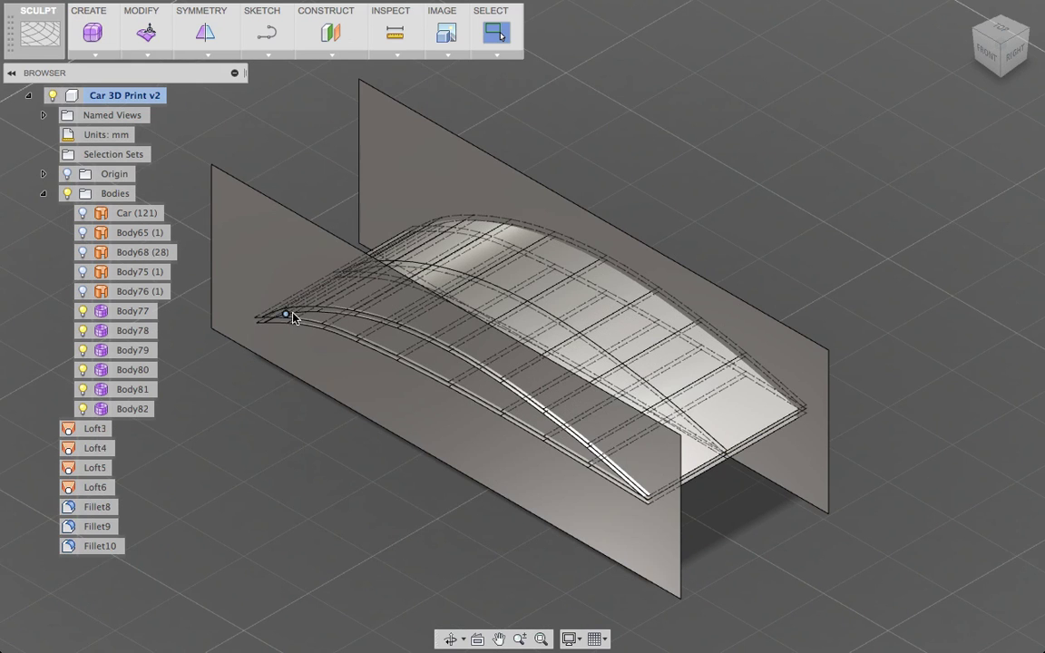
Convert the six T-Spline bodies Body77 to Body82 into surface bodies using the New Body operation.
click(134, 409)
shift+click(132, 313)
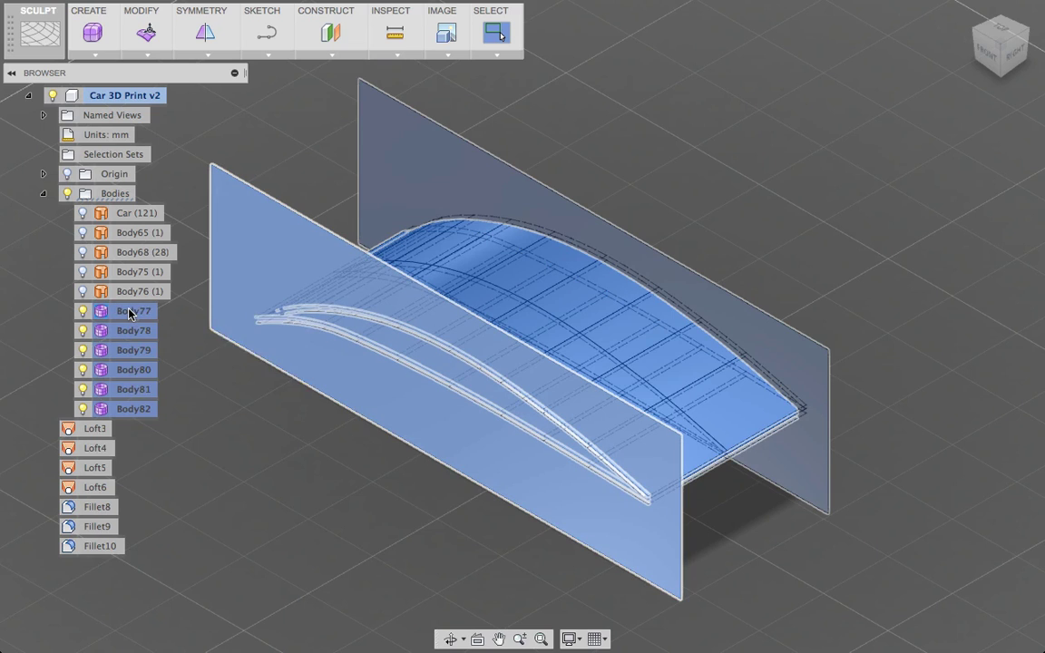
right_click(133, 313)
click(163, 377)
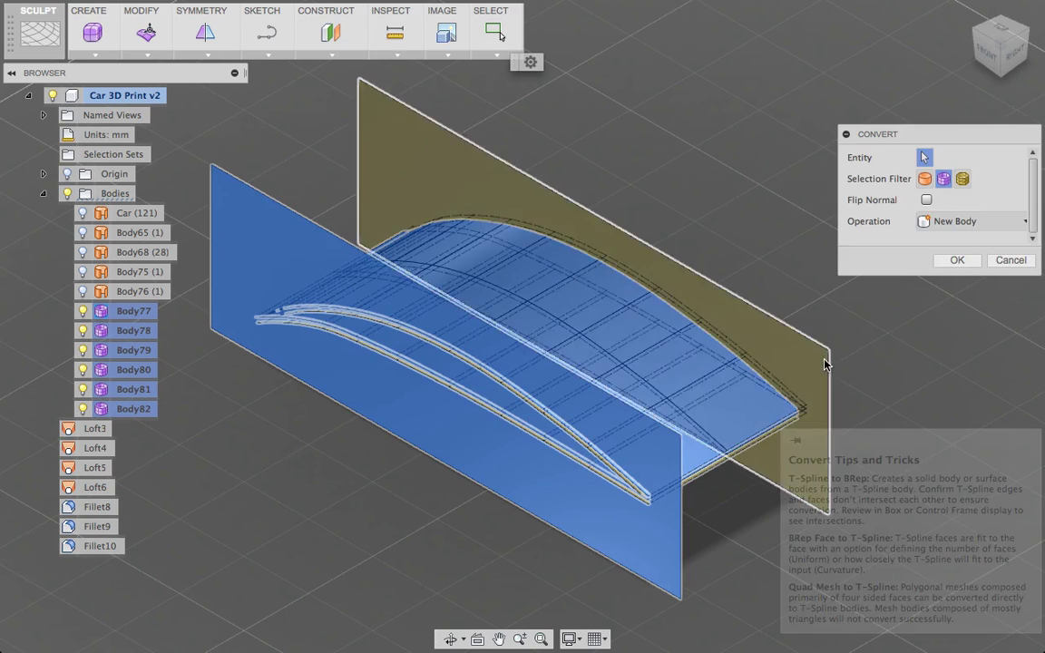
click(956, 263)
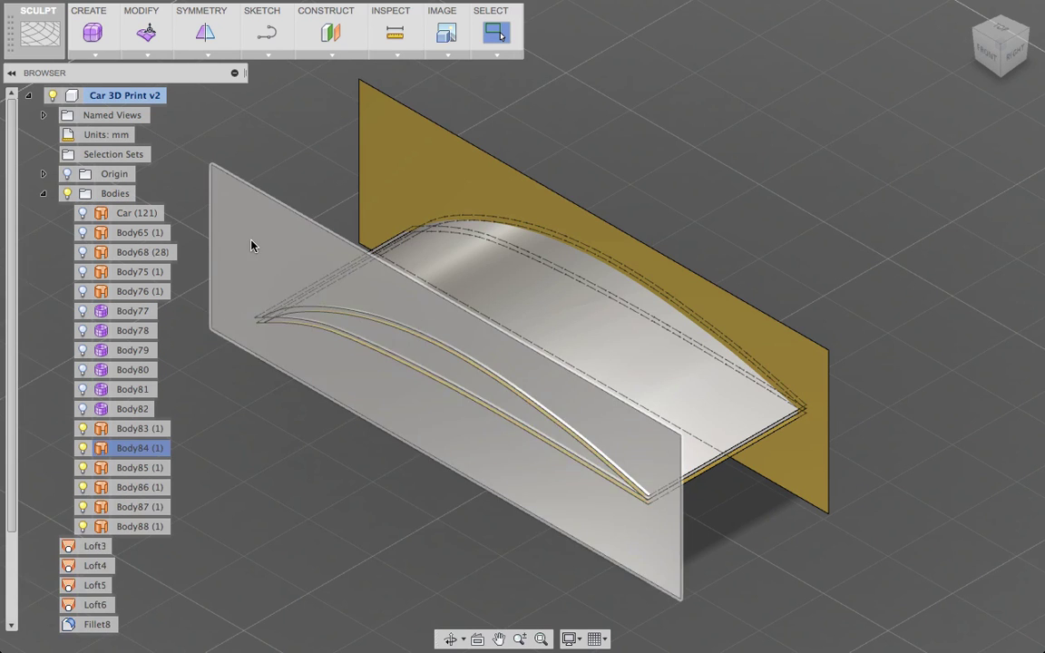
Delete the three upper shell surfaces Body88, Body87 and Body83, keeping only the lowest shell and the two side planes.
click(44, 32)
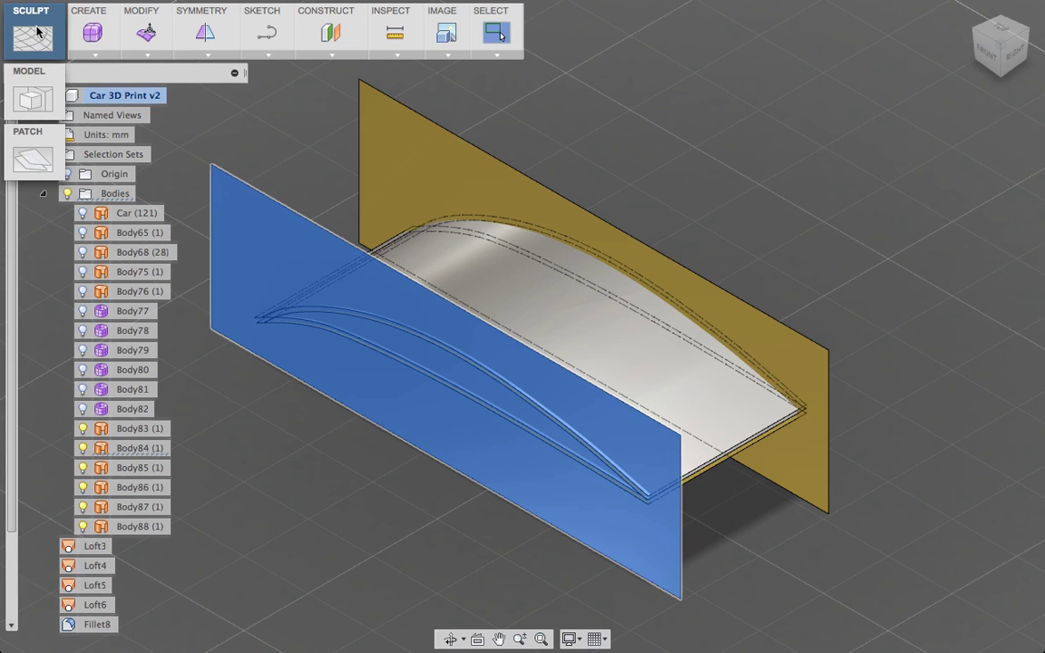
click(547, 308)
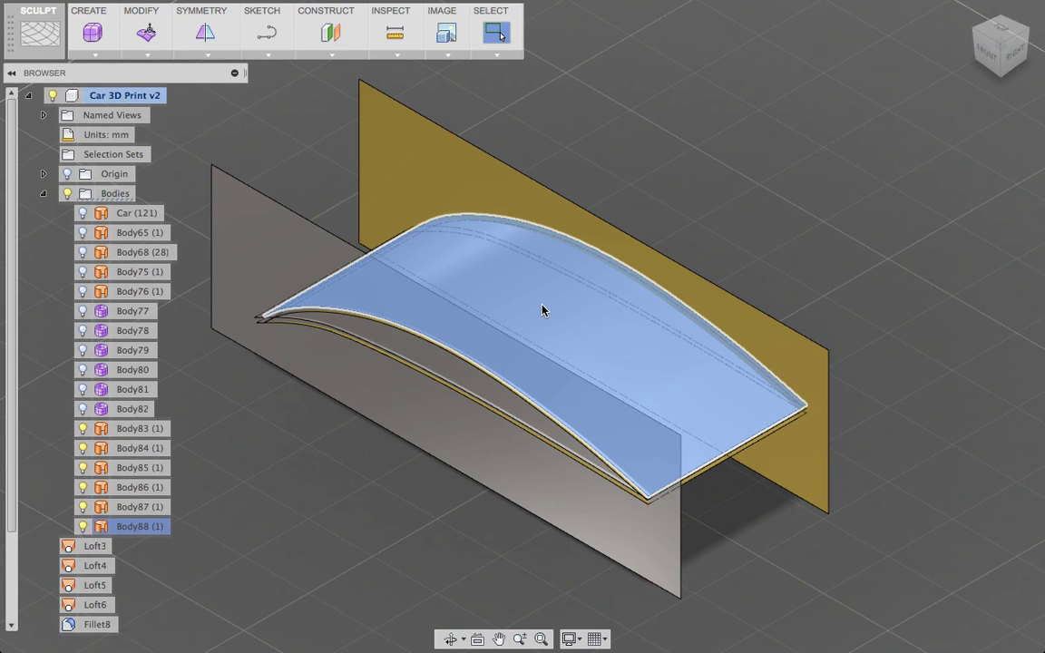
key(Delete)
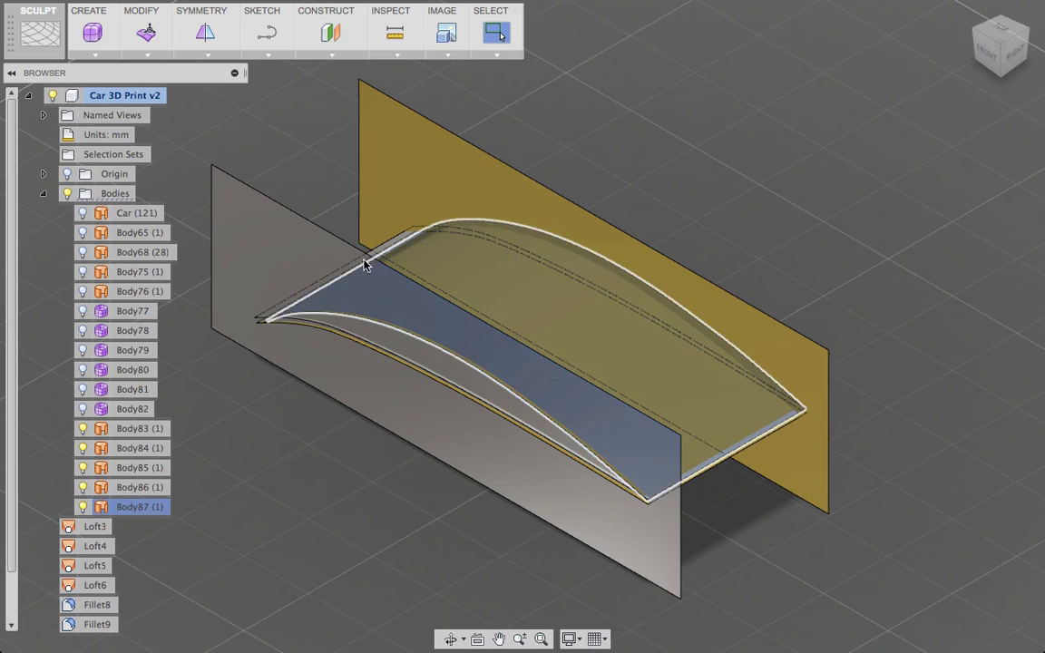
click(362, 263)
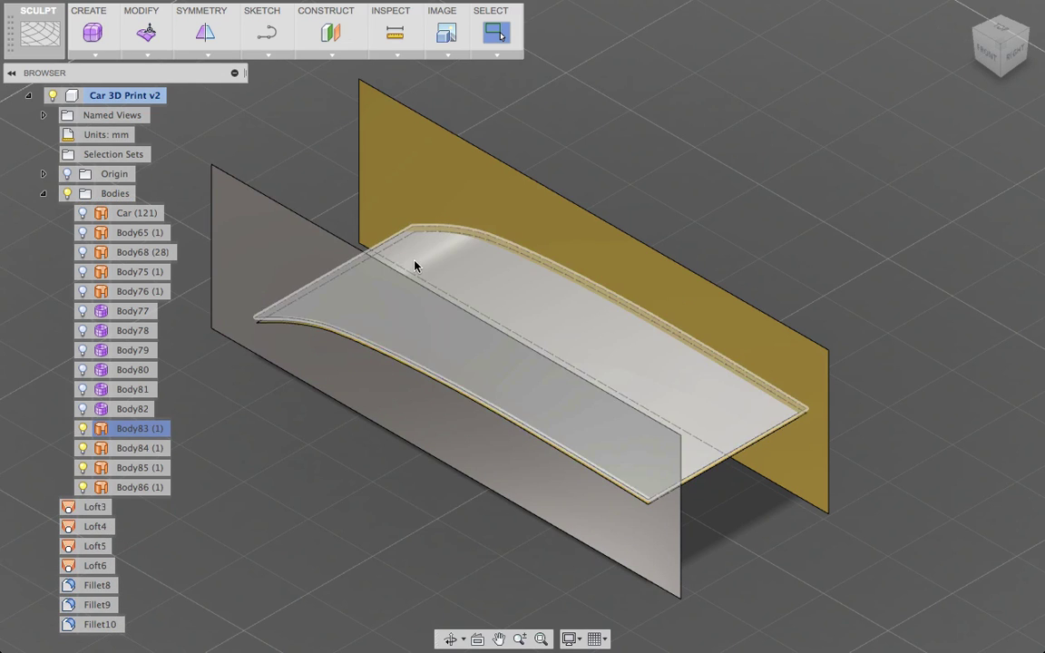
click(420, 264)
key(Delete)
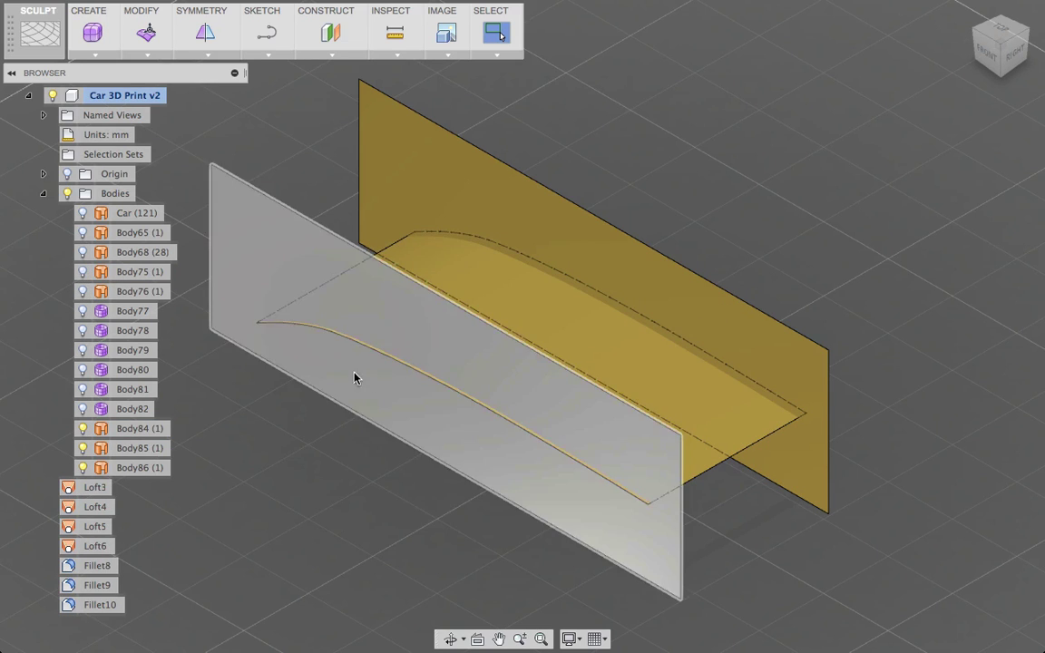
In the Patch workspace, trim off the shell strip outside the front-facing side plane Body84.
click(355, 378)
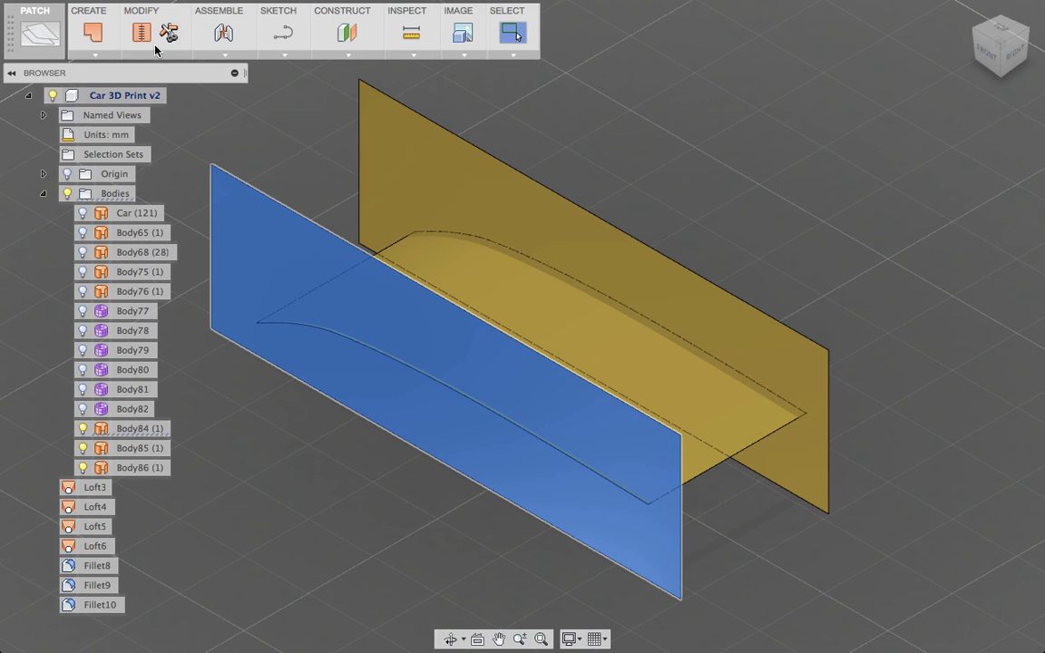
click(170, 36)
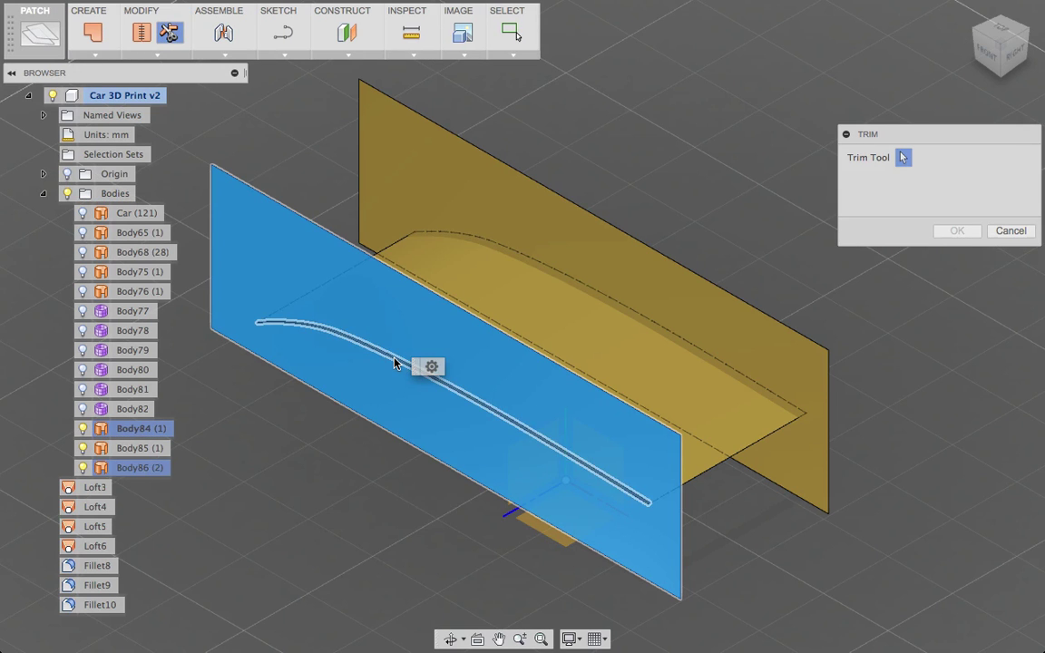
click(396, 365)
click(812, 451)
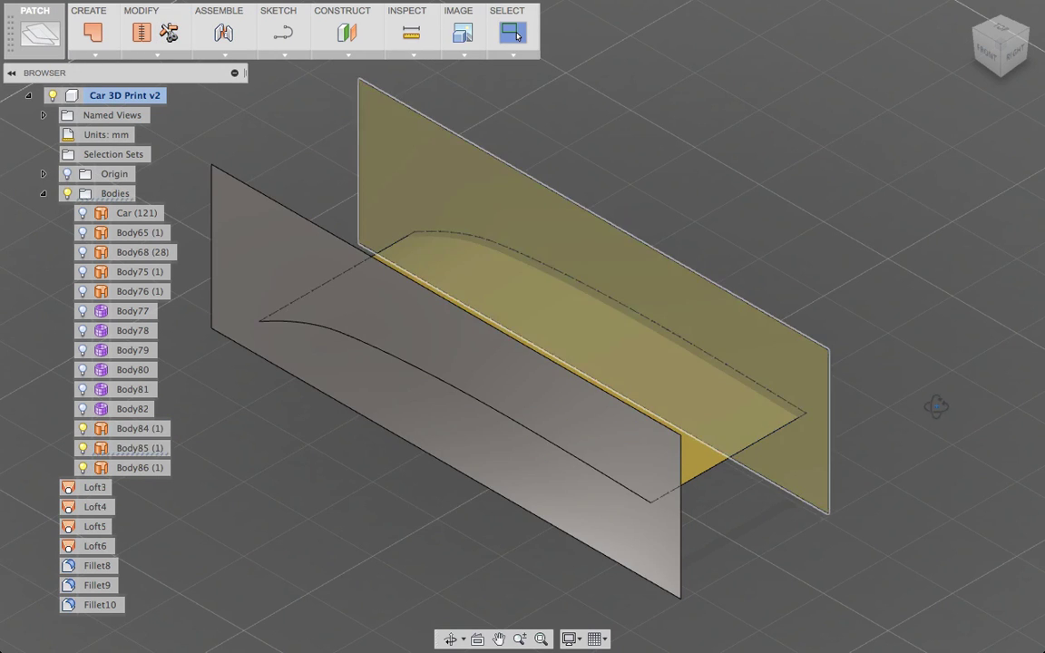
Trim off the shell strip outside the opposite side plane Body85.
shift+middle_drag(938, 406, 851, 412)
right_click(844, 409)
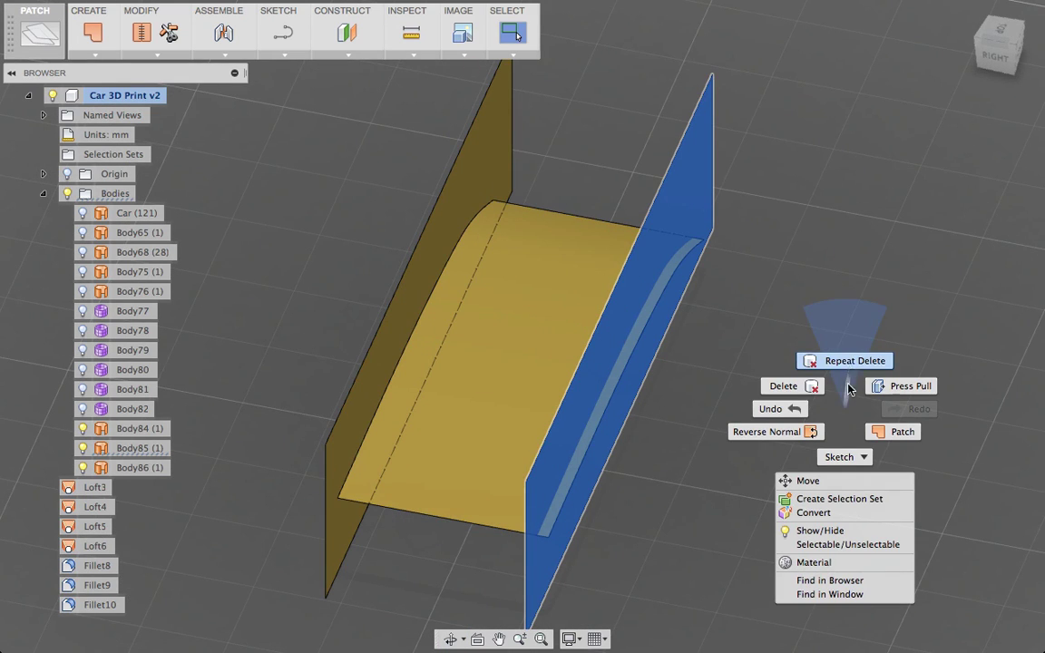
click(849, 399)
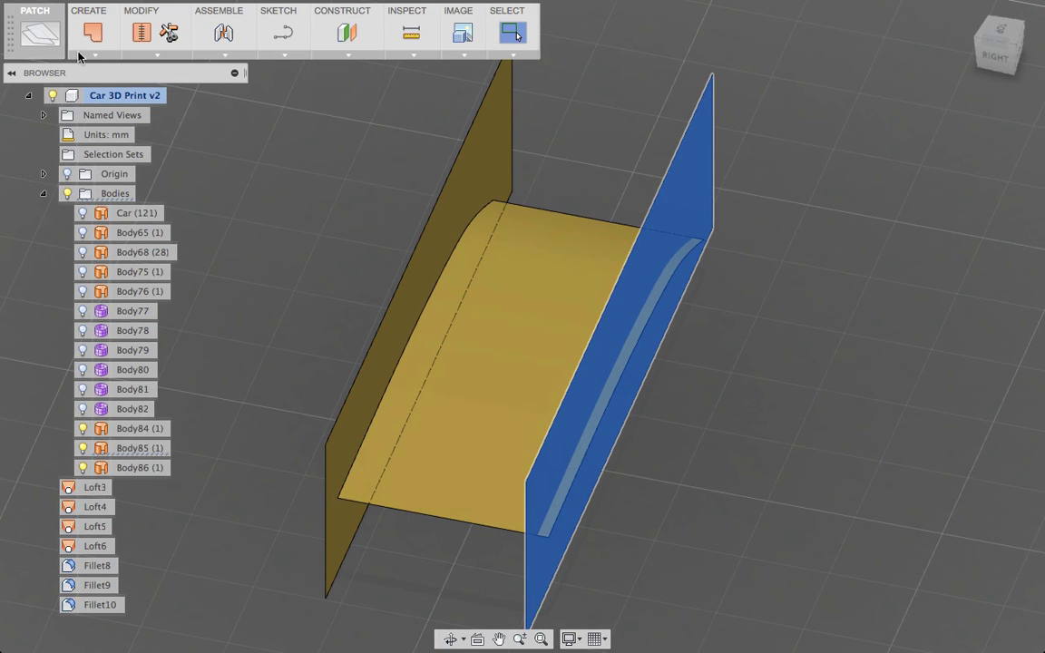
click(676, 281)
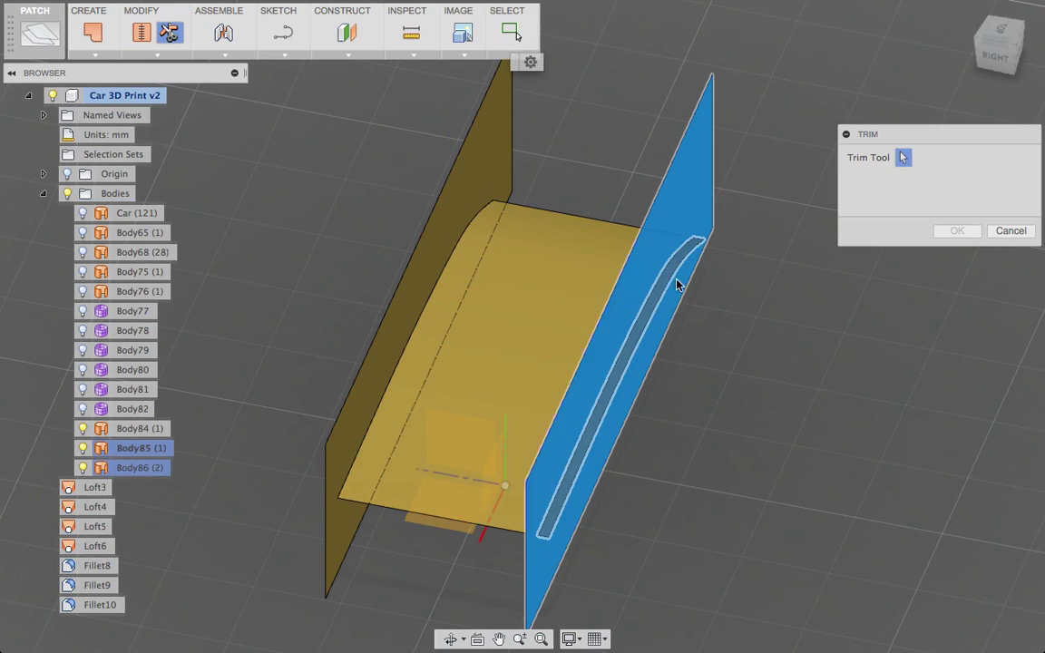
click(955, 231)
Delete both vertical side planes so that only the trimmed shell surface is left.
click(669, 189)
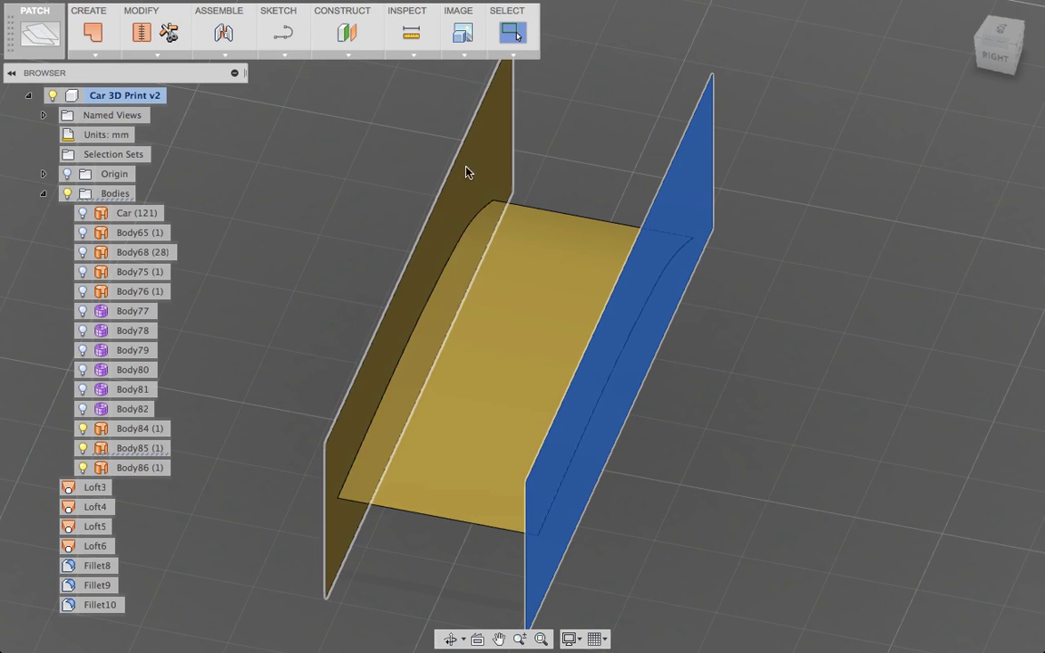
shift+click(482, 135)
key(Delete)
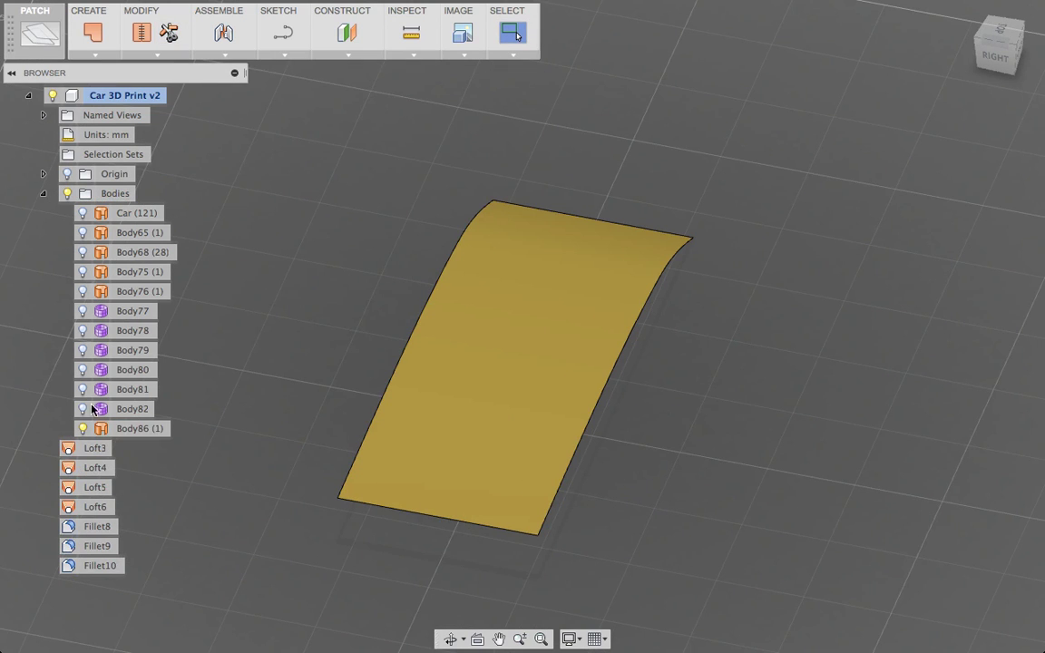
Move Body86 directly below Body76 in the browser and show Body65, Body68, Body75 and Body76, leaving the Car body hidden.
click(138, 430)
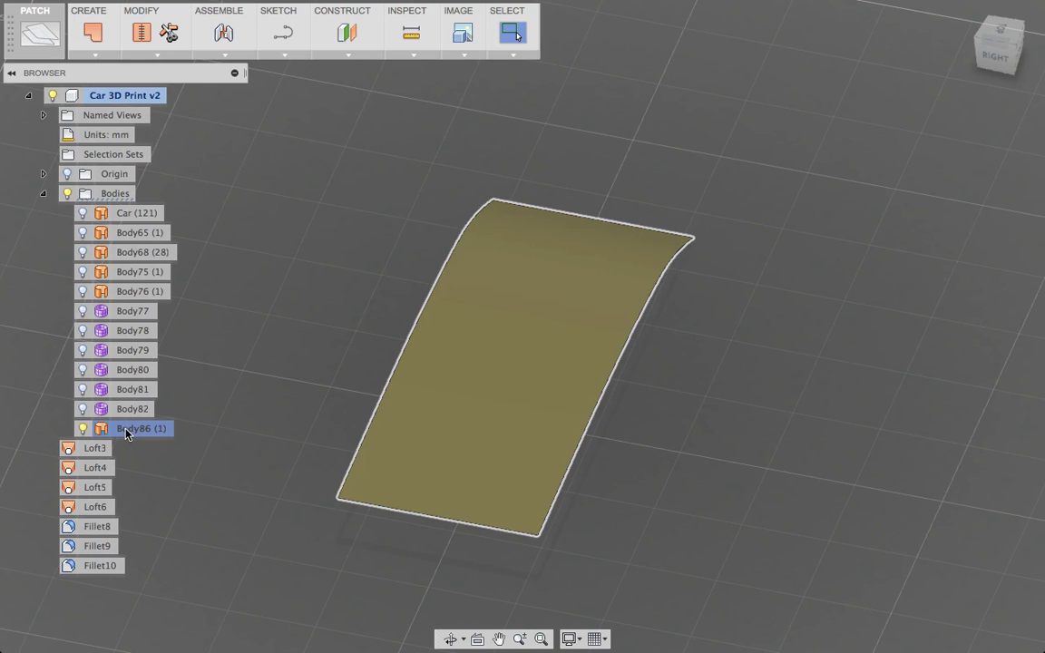
drag(127, 424, 87, 296)
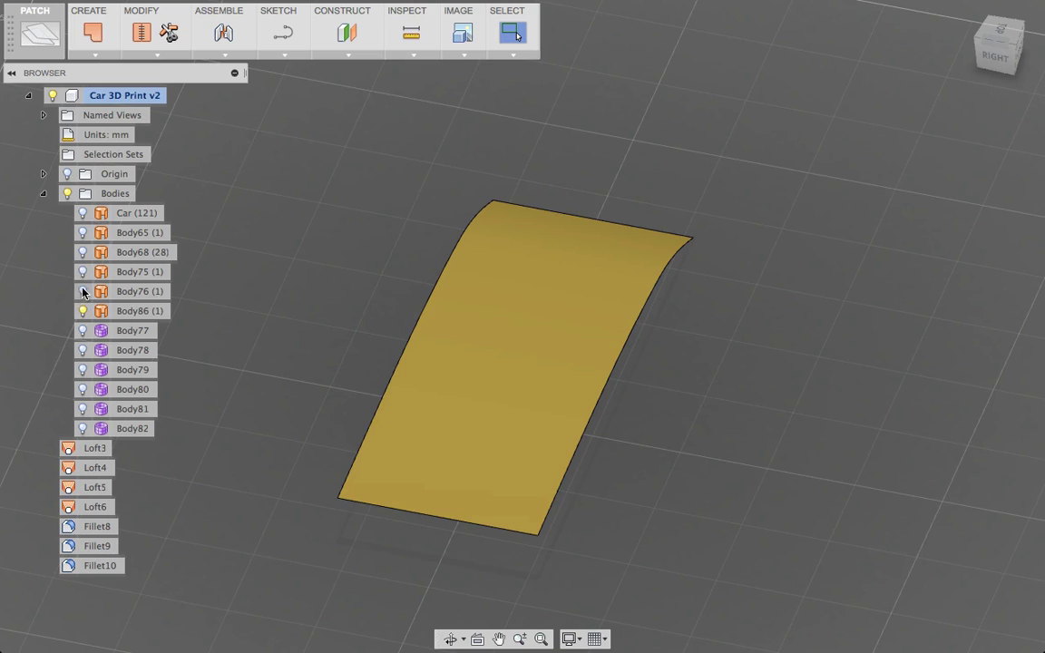
click(82, 291)
click(83, 271)
shift+middle_drag(736, 465, 888, 411)
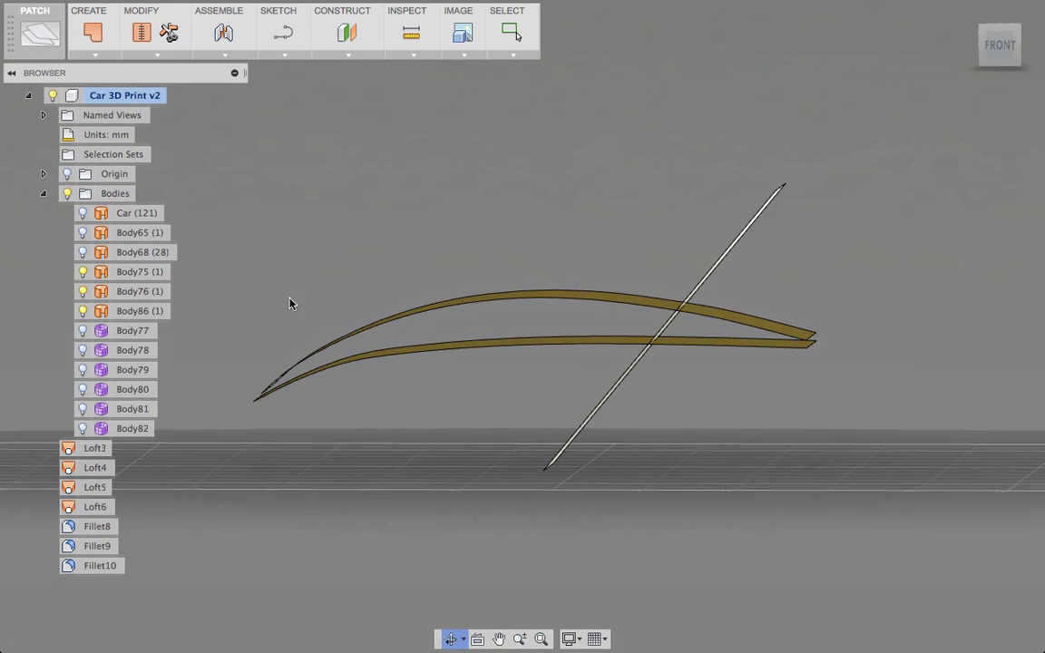
click(82, 253)
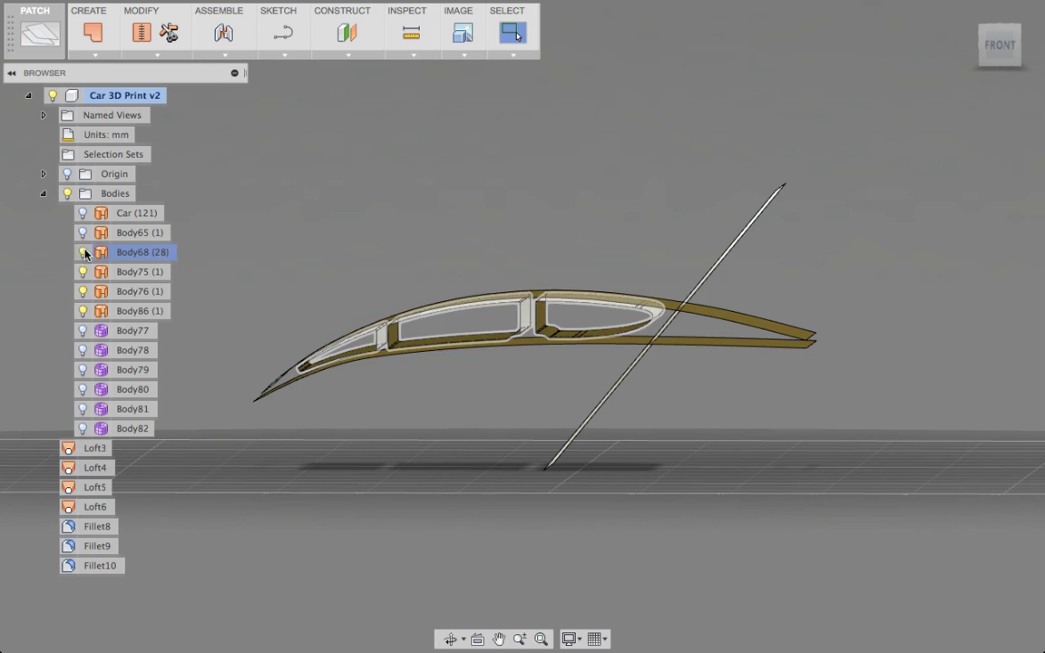
click(82, 234)
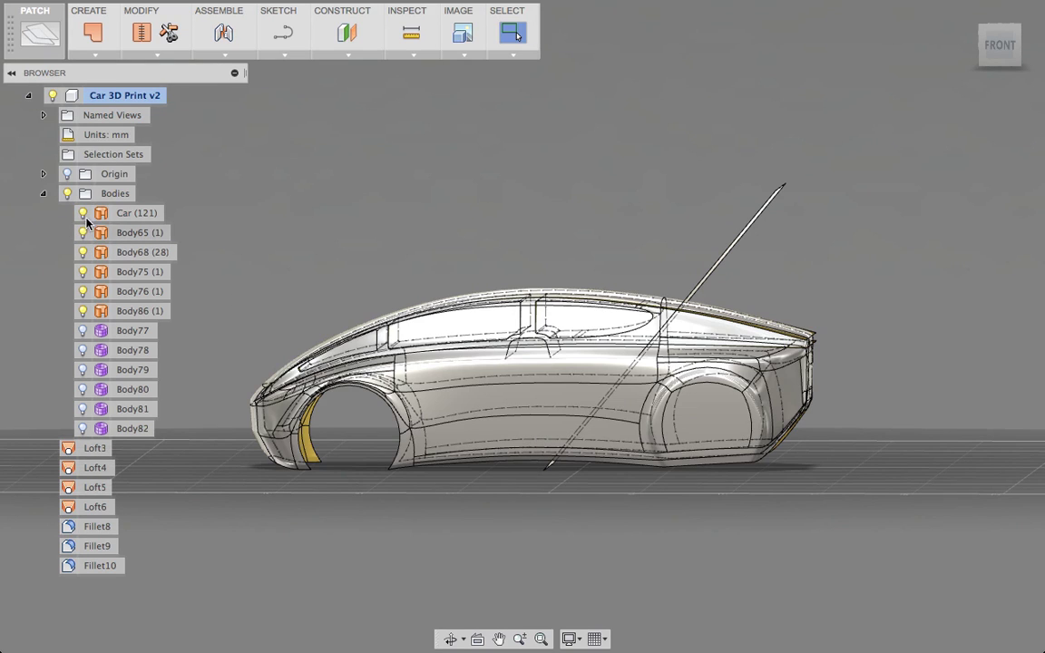
click(83, 213)
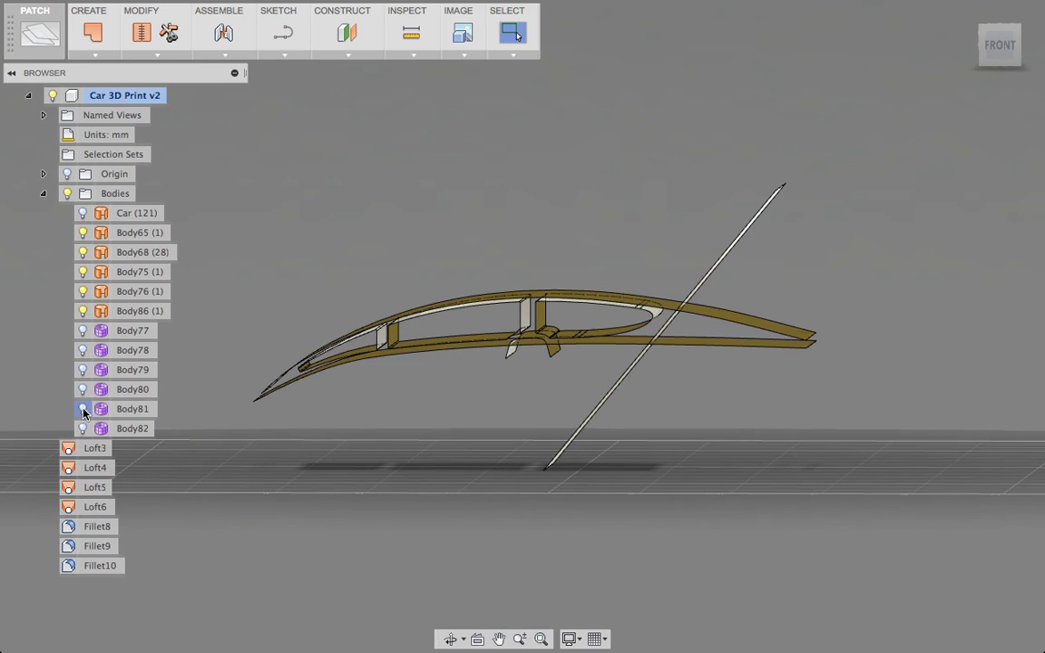
Delete the leftover hidden T-Spline bodies Body77 to Body82.
click(113, 331)
shift+click(134, 428)
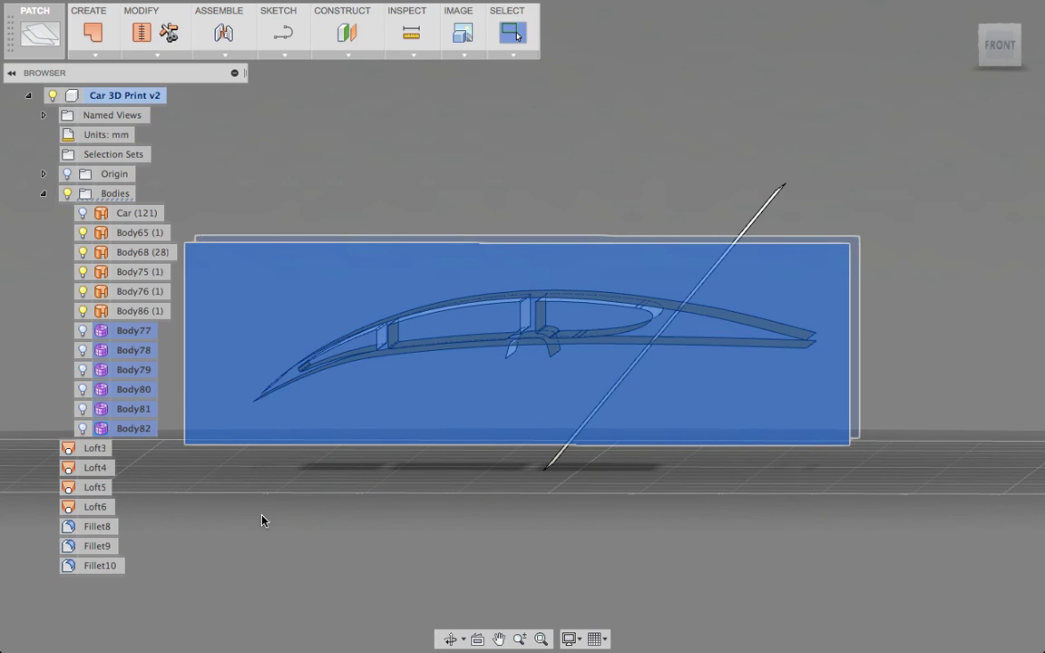
key(Delete)
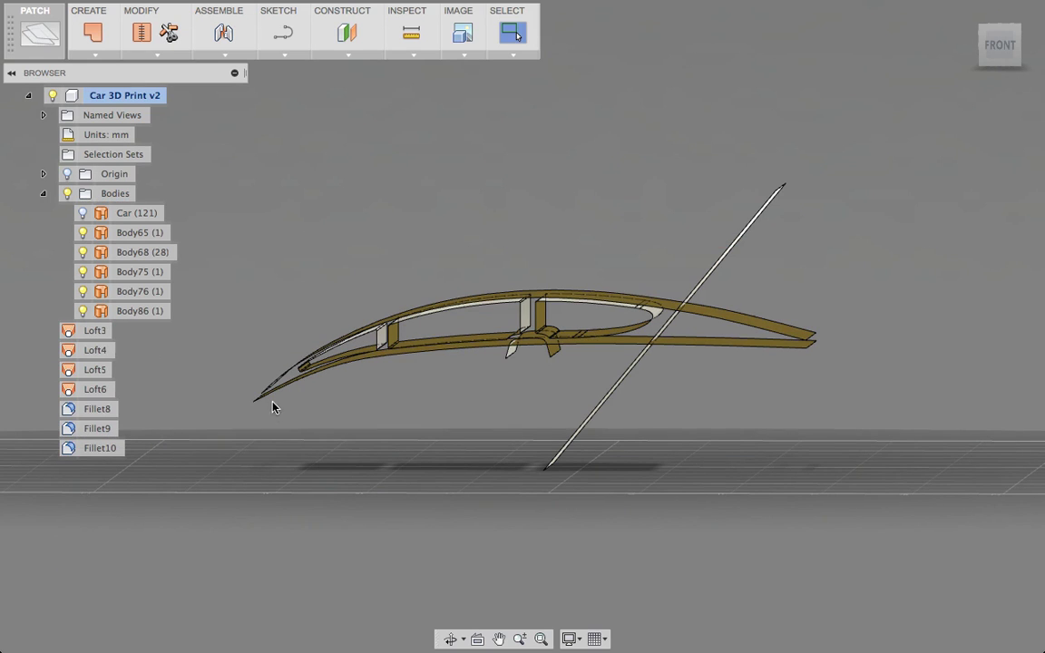
Switch to Blender, export only the slanted front plane over CD Redline Car v2 New Window.obj, and return to Fusion 360.
key(super+Tab)
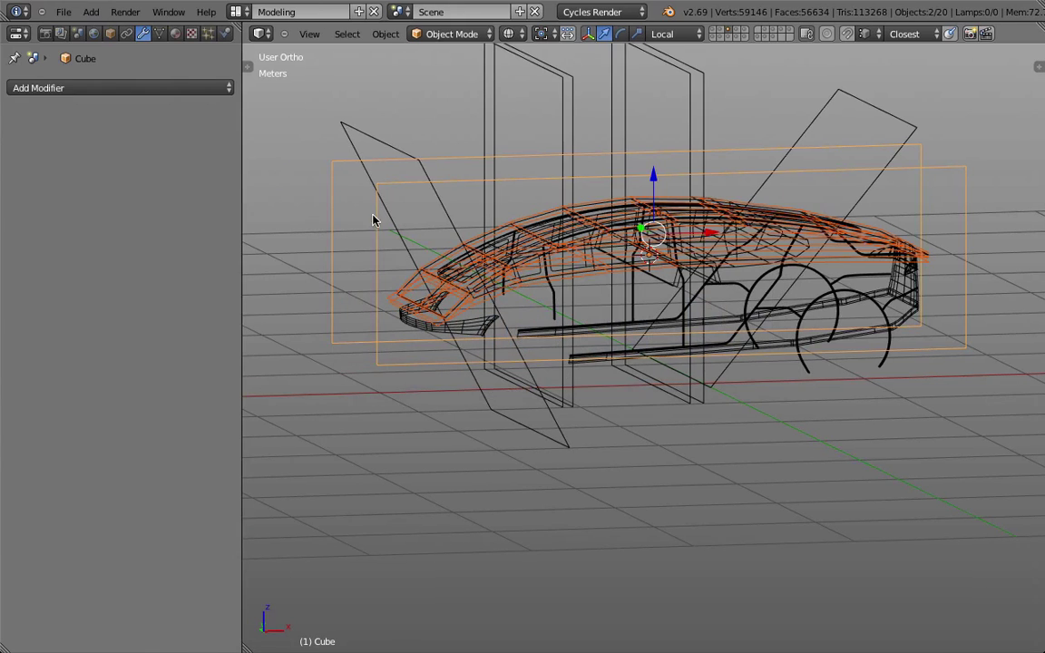
right_click(387, 156)
click(64, 12)
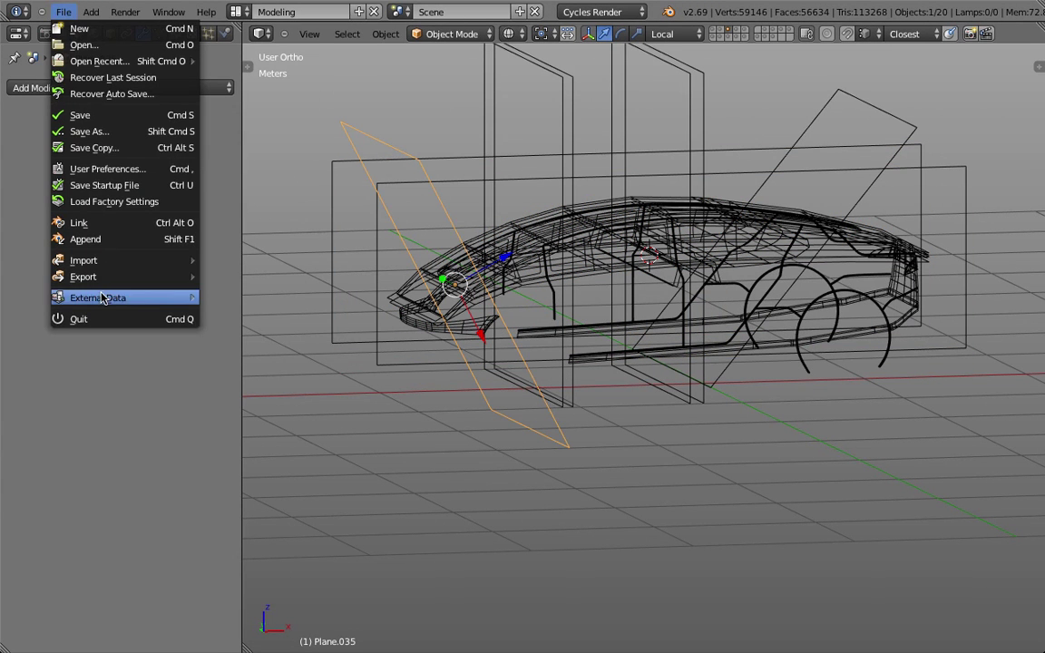
mouse_move(101, 282)
click(272, 373)
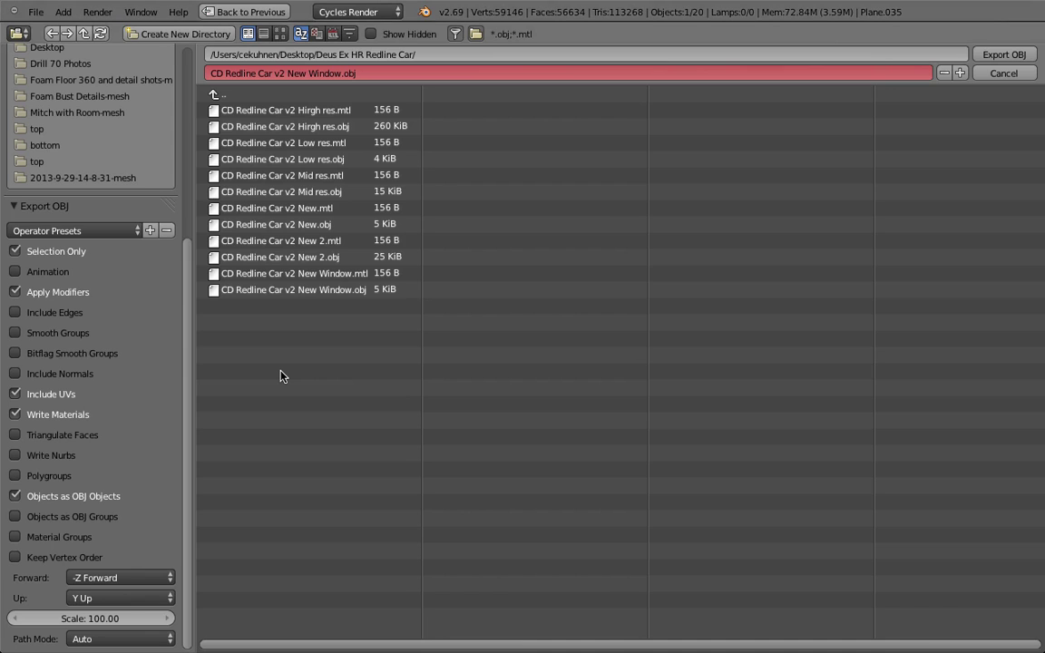
key(Return)
key(super+Tab)
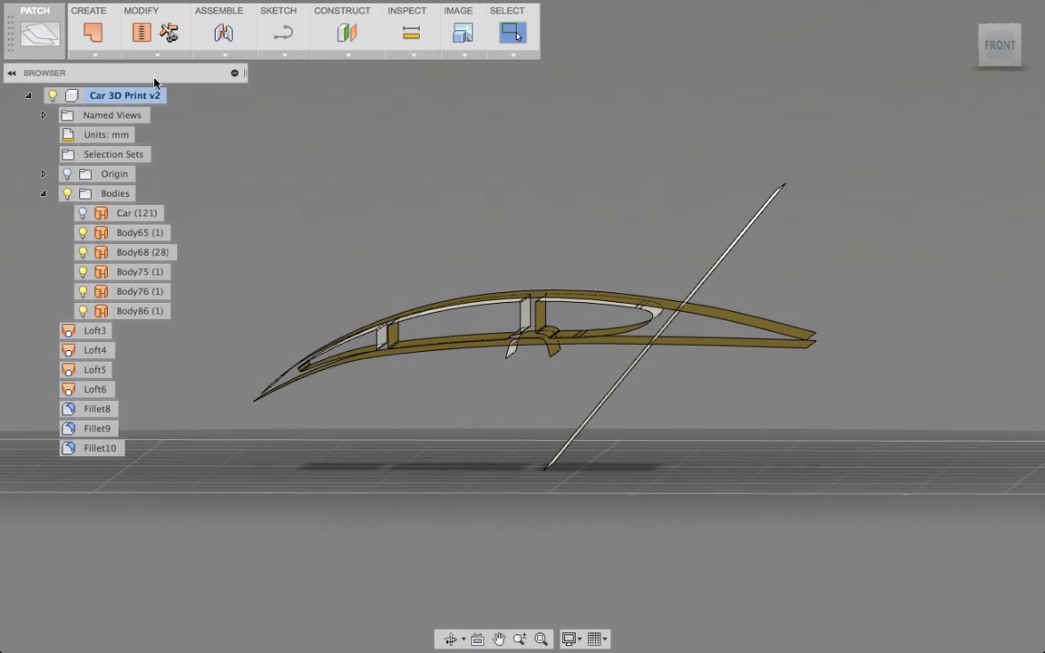
Insert CD Redline Car v2 New Window.obj from the Deus Ex HR Redline Car desktop folder as a mesh and select it.
click(29, 39)
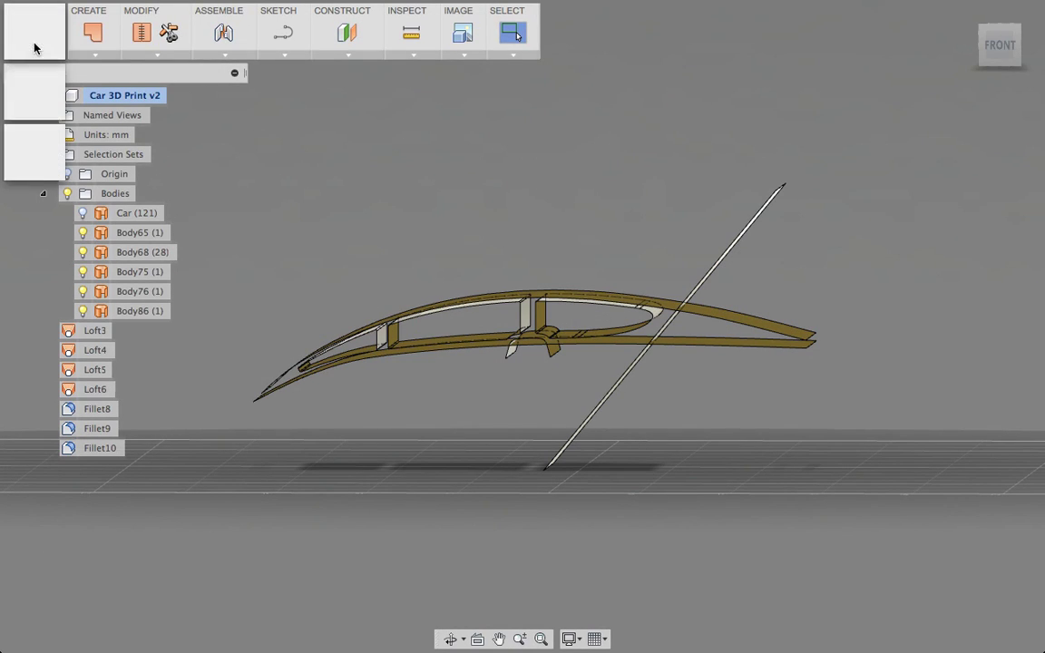
click(35, 46)
click(161, 54)
click(185, 444)
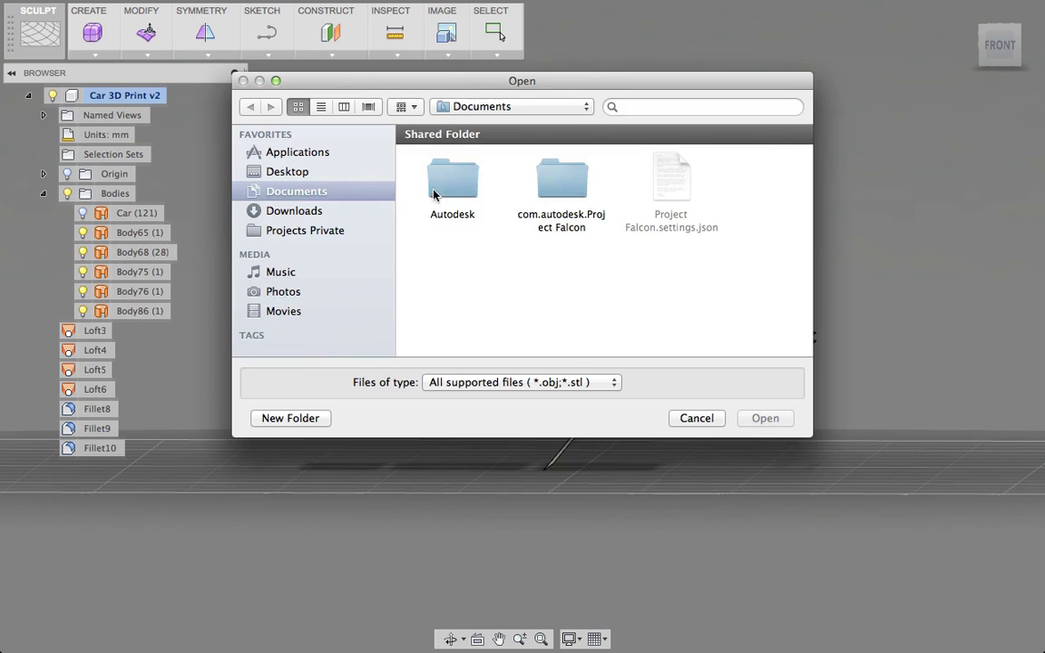
click(308, 173)
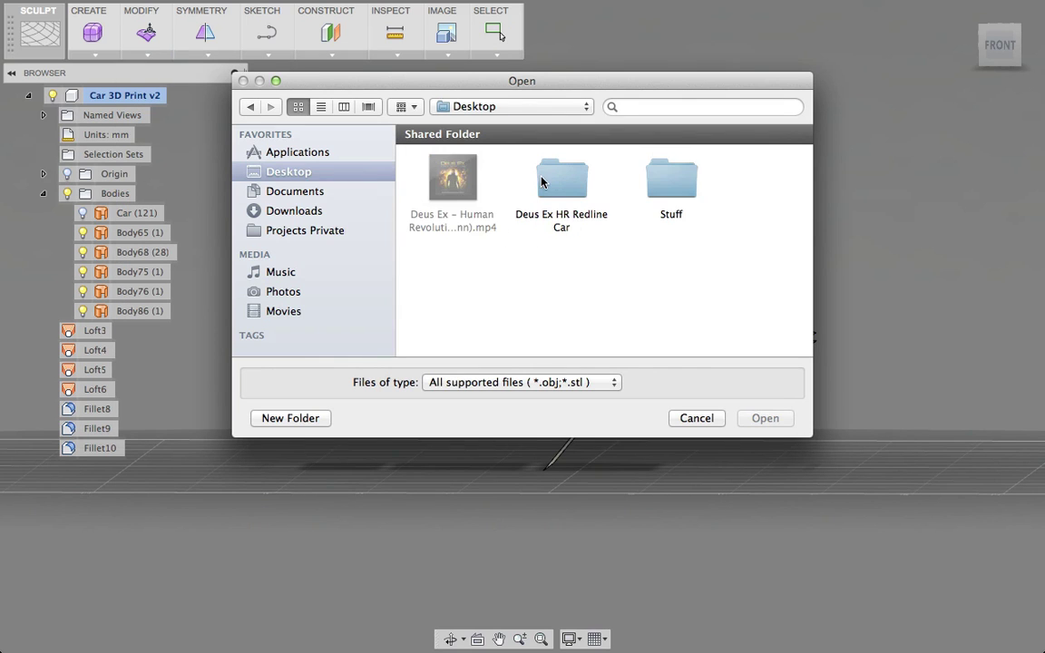
double_click(542, 183)
scroll(508, 303, down, 5)
click(471, 165)
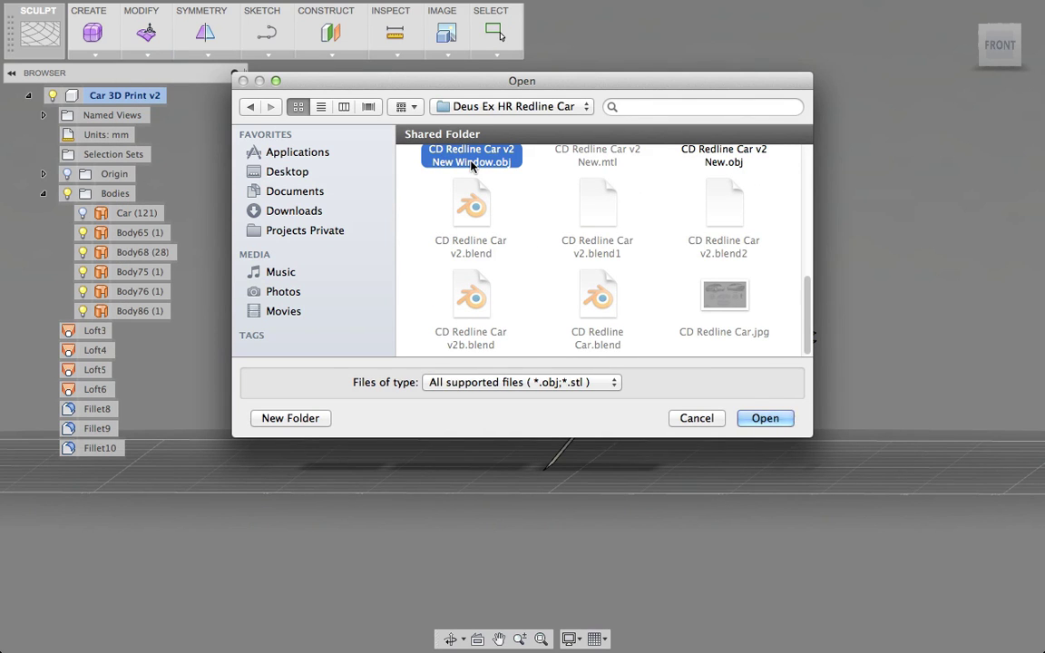
double_click(471, 165)
click(336, 394)
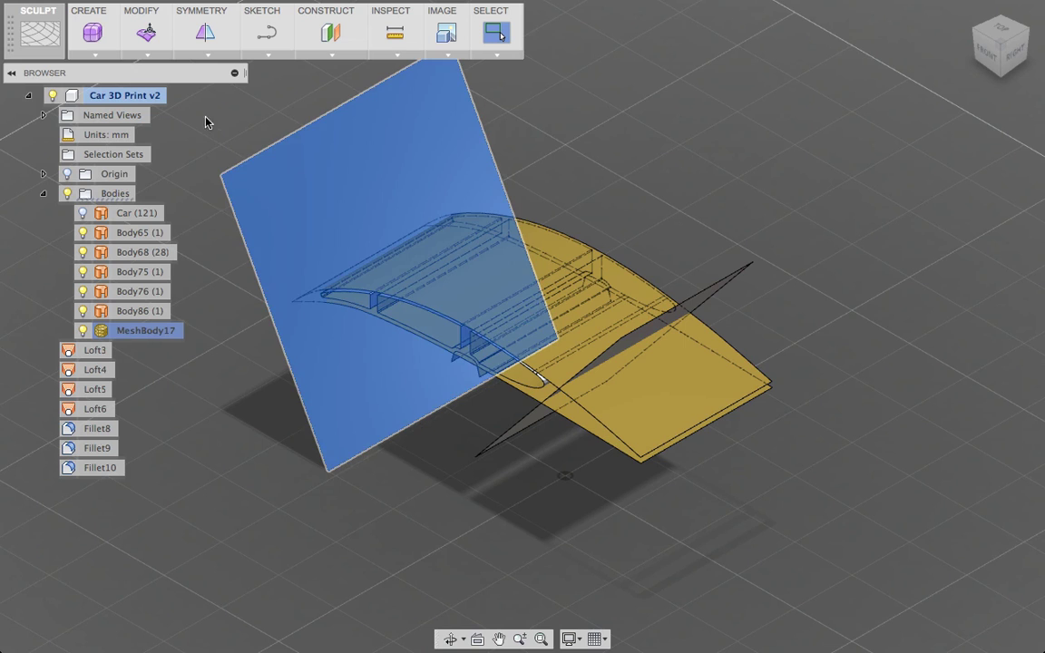
click(148, 56)
click(185, 441)
key(Escape)
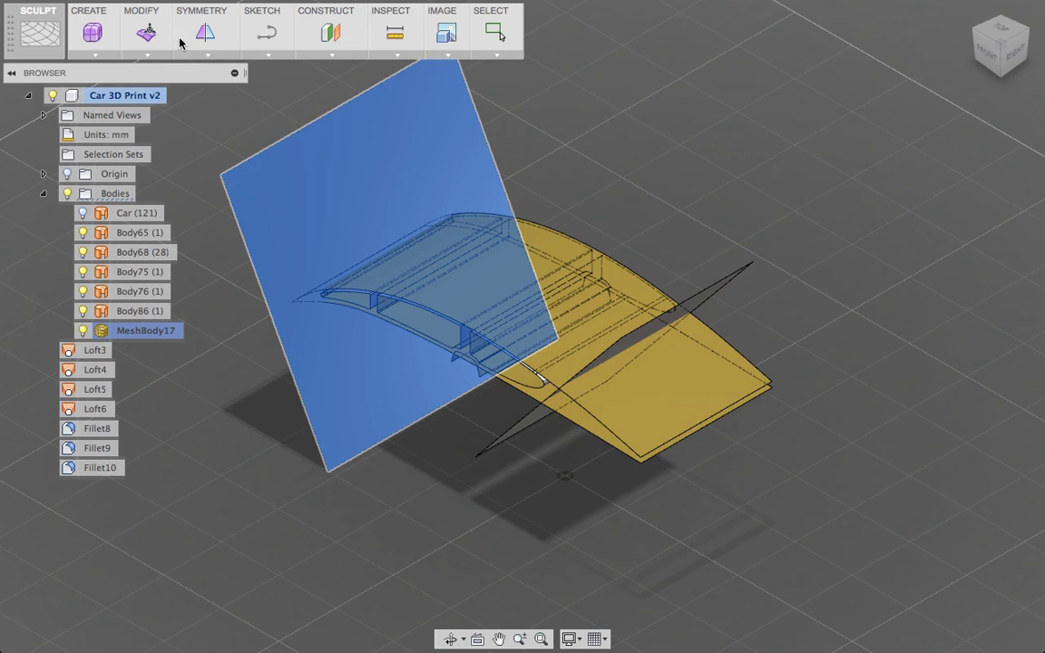
Convert the imported plane mesh to a T-Spline and that T-Spline to a surface, and return to the Patch workspace.
click(148, 57)
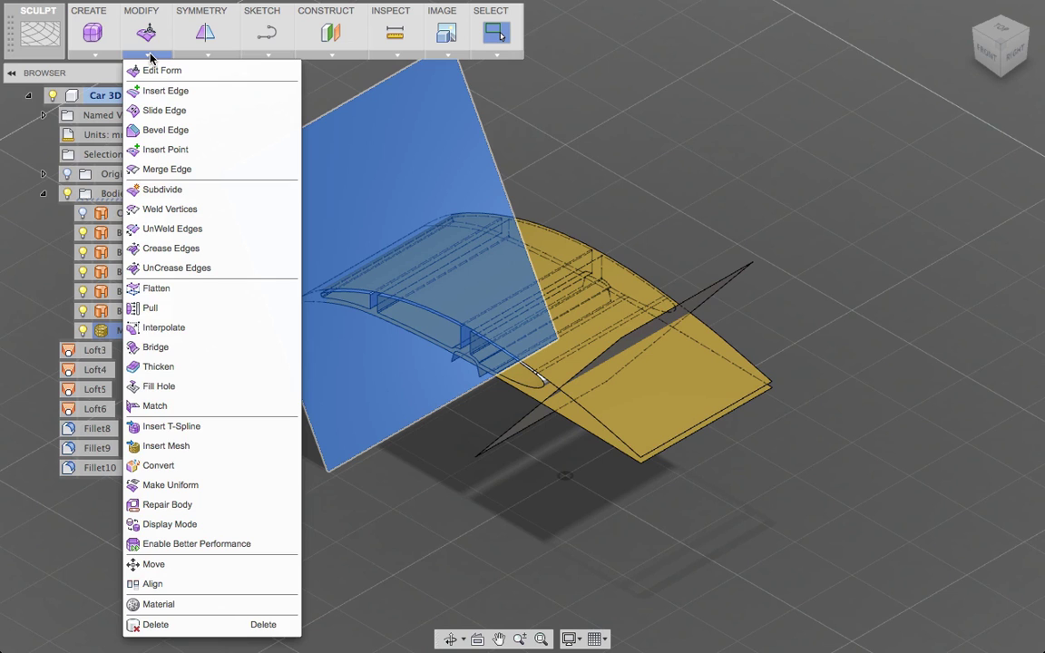
click(193, 462)
click(958, 238)
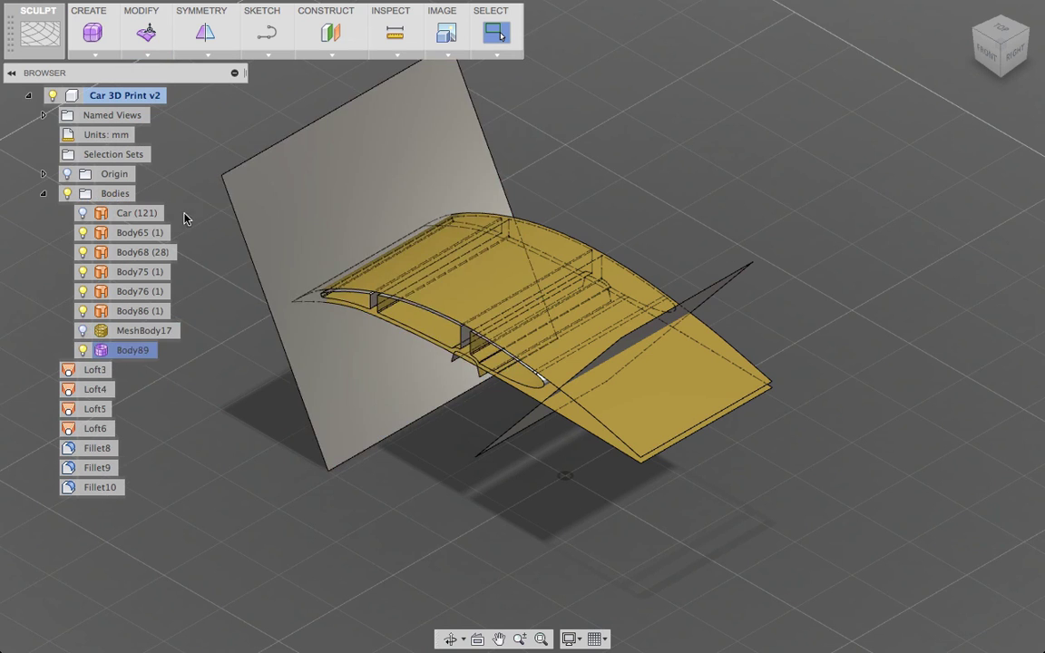
click(147, 54)
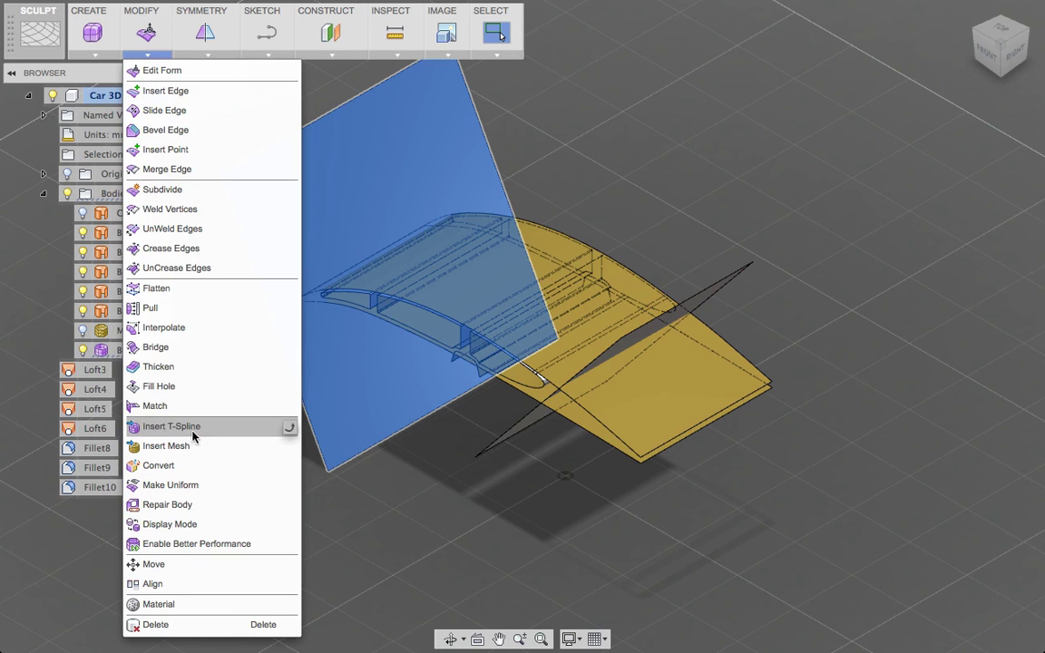
click(195, 462)
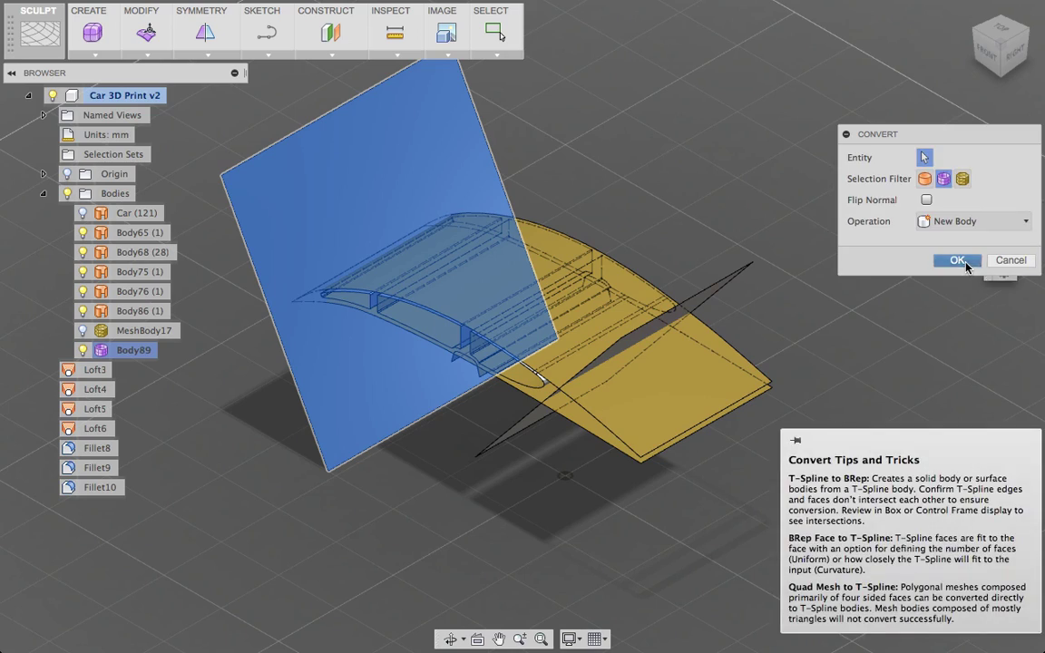
click(956, 259)
shift+middle_drag(293, 495, 363, 460)
click(392, 443)
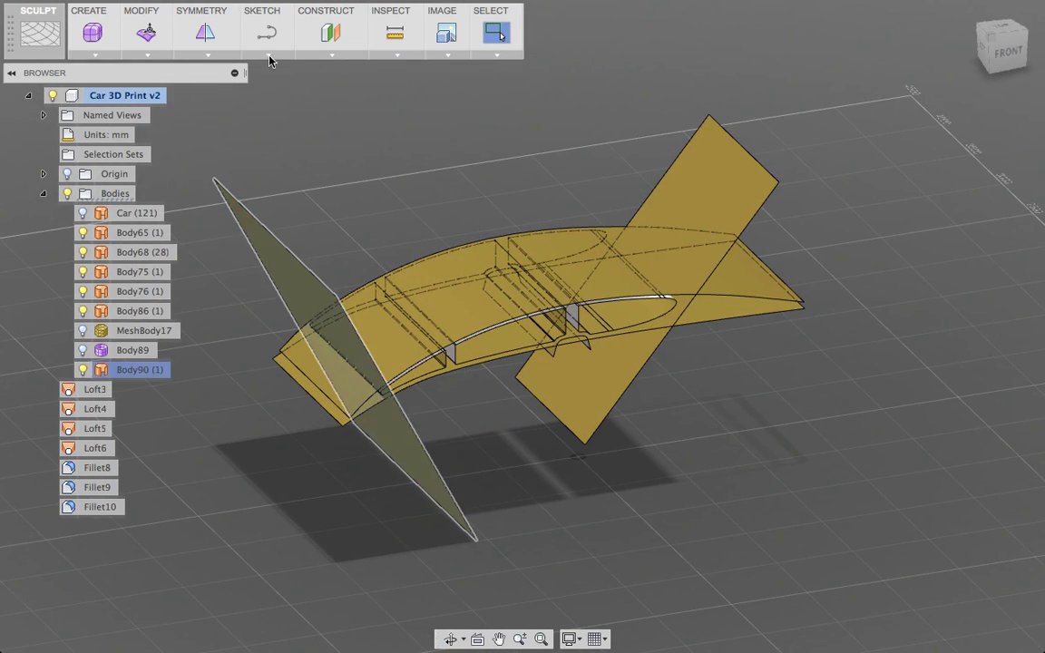
click(38, 32)
click(40, 138)
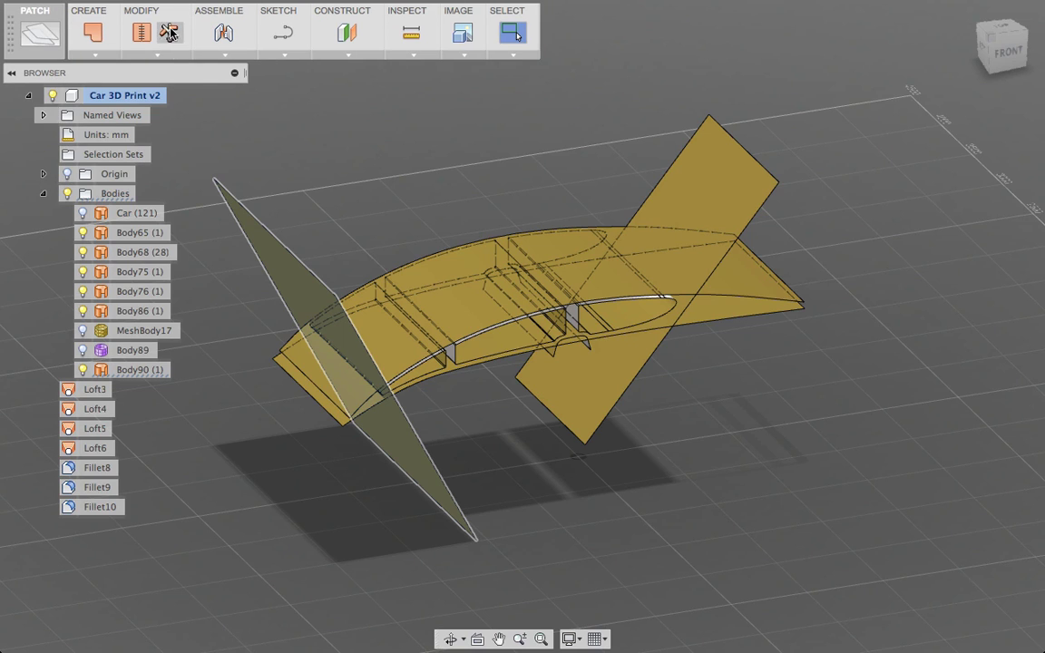
Trim the front ends of the shell surfaces Body75 and Body86 with the slanted front plane Body90.
click(308, 370)
click(292, 444)
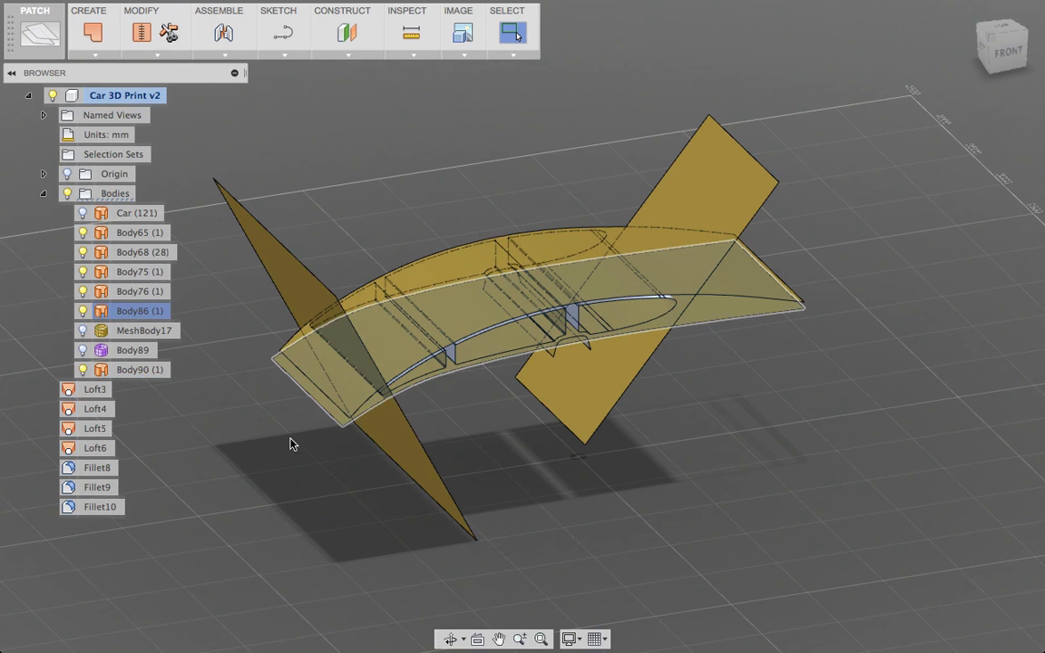
click(395, 436)
click(373, 450)
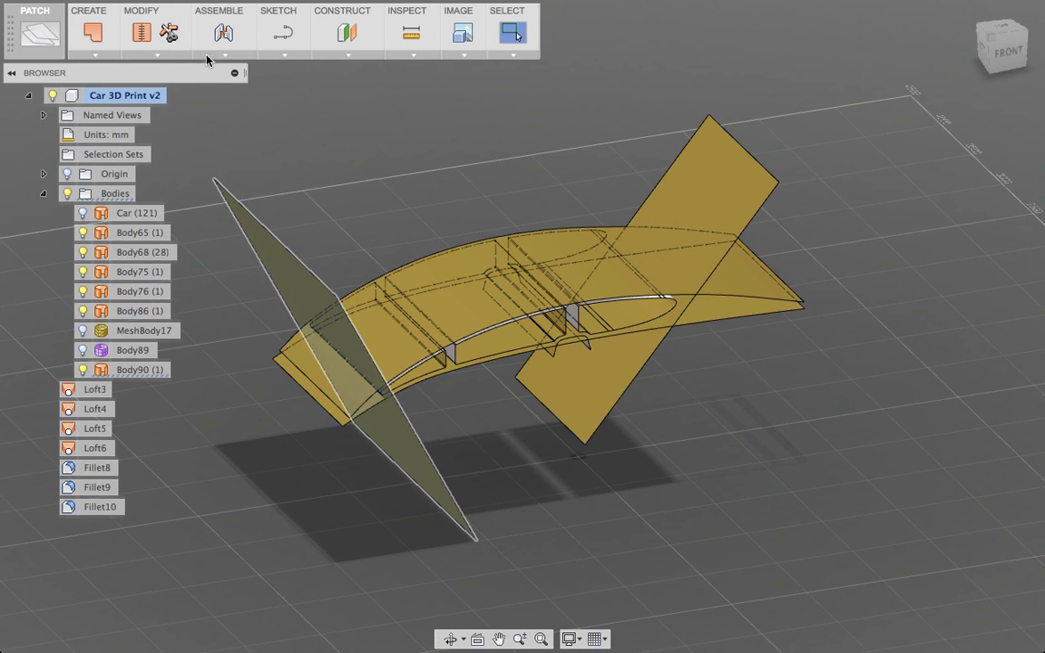
click(169, 32)
click(322, 361)
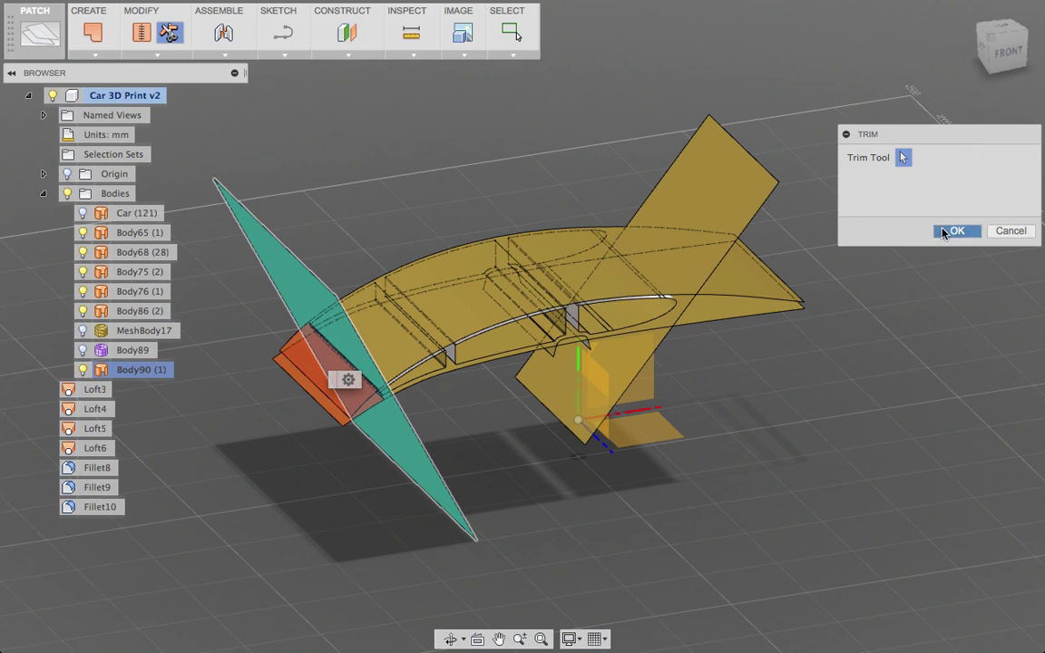
click(945, 233)
Check the trimmed front ends against the window frame from the front, and undo the trim.
shift+middle_drag(777, 399, 714, 401)
click(394, 396)
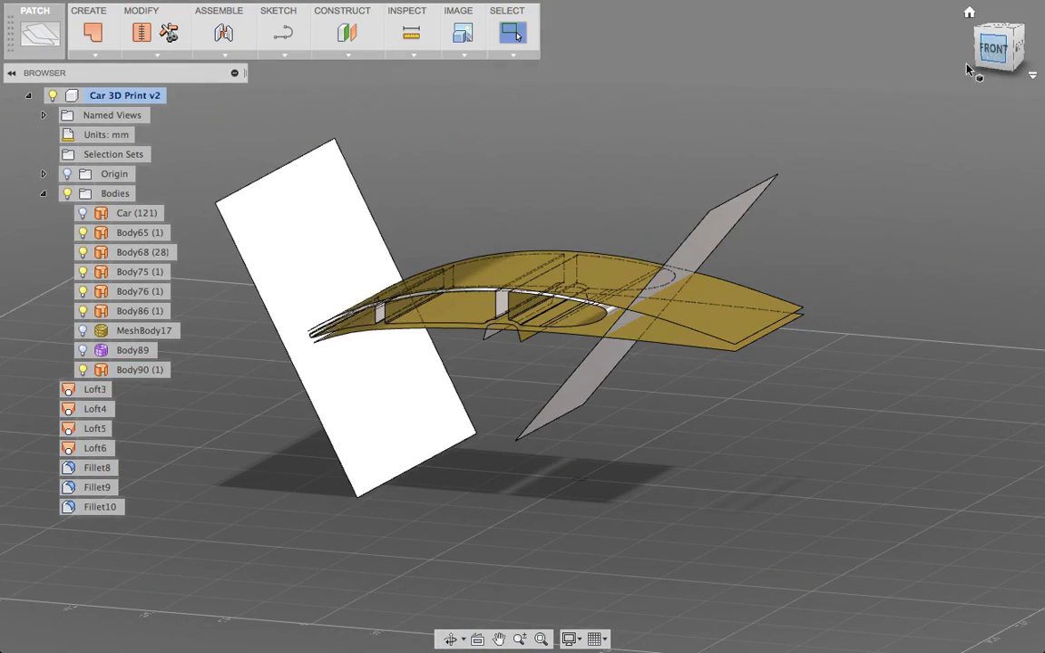
click(997, 47)
scroll(350, 259, up, 5)
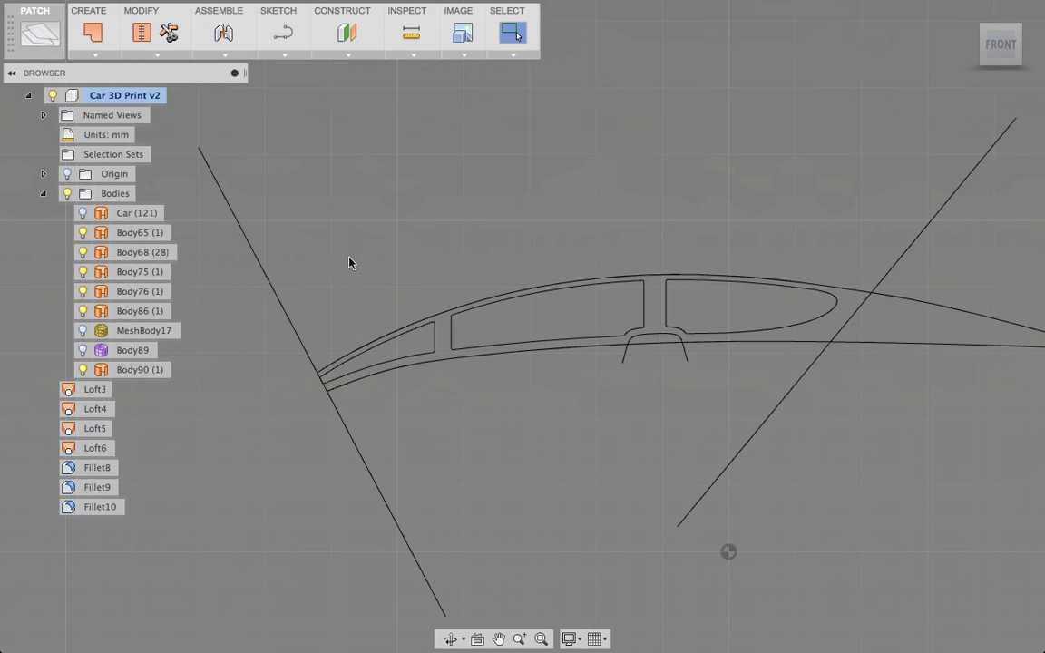
shift+middle_drag(397, 441, 362, 443)
click(360, 448)
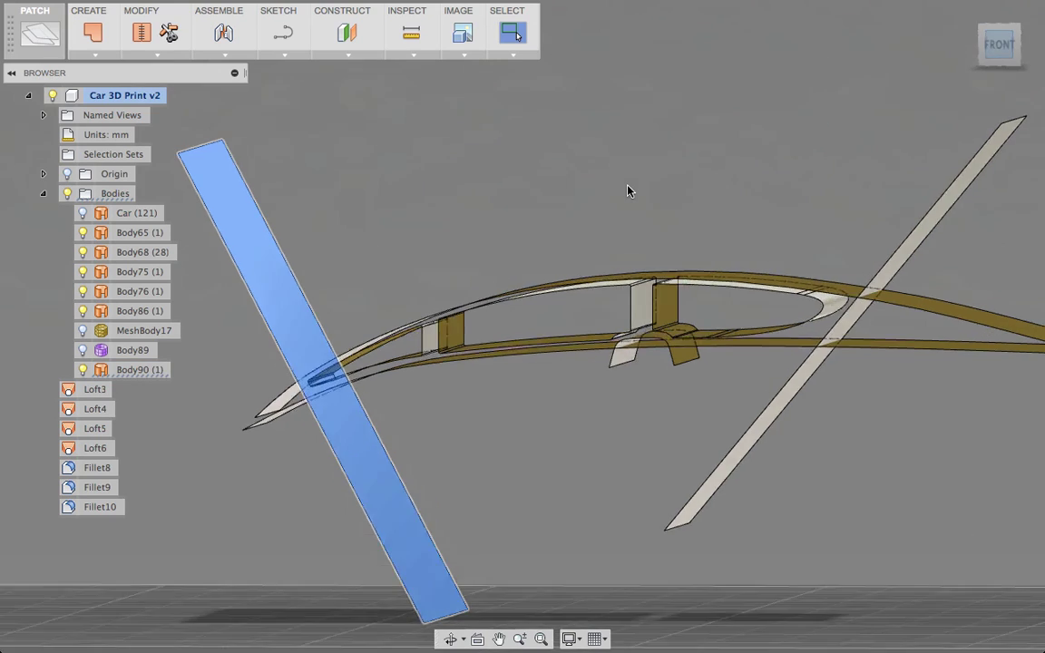
Switch to Blender, examine where the slanted plane crosses the car's front in the wireframe front view, and return to Fusion 360.
key(super+Tab)
key(KP_1)
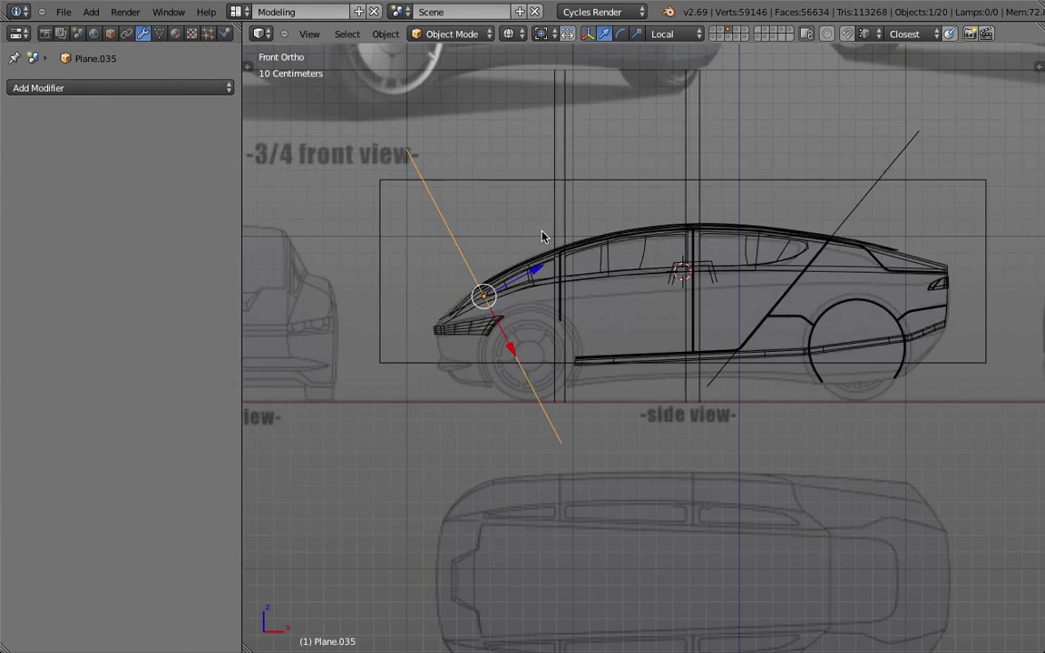
key(z)
key(z)
scroll(536, 234, up, 5)
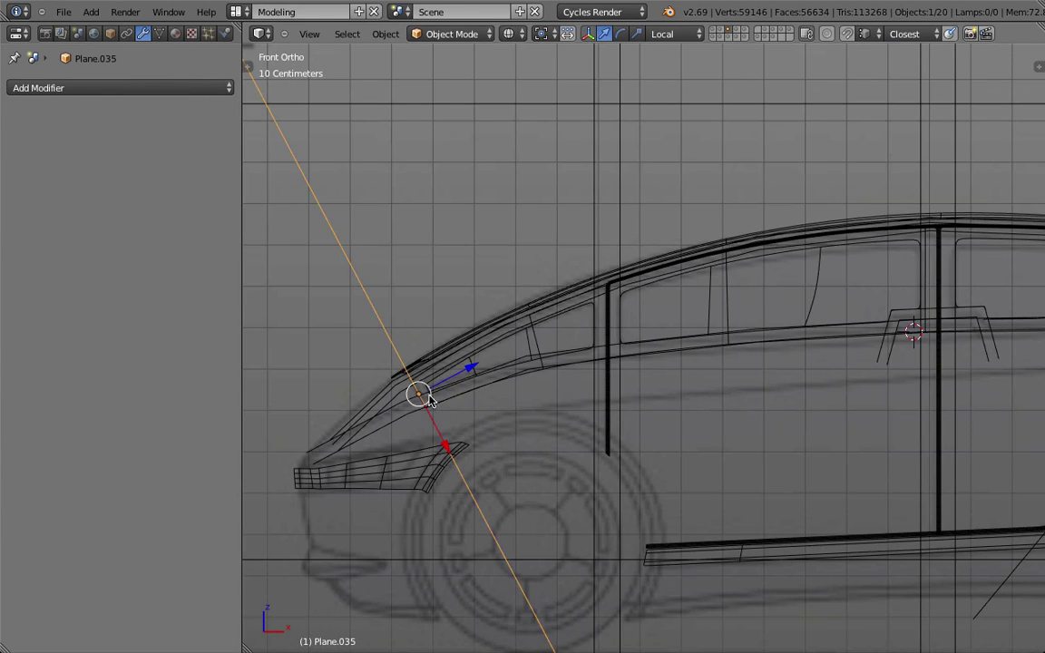
scroll(428, 399, down, 5)
scroll(432, 366, up, 9)
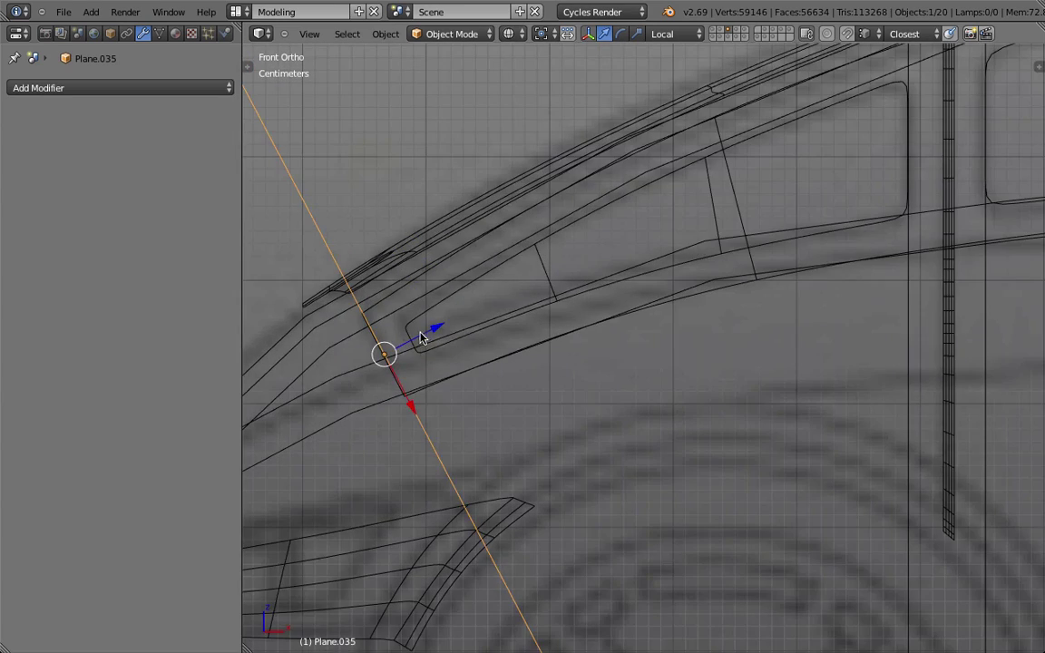
scroll(420, 338, down, 5)
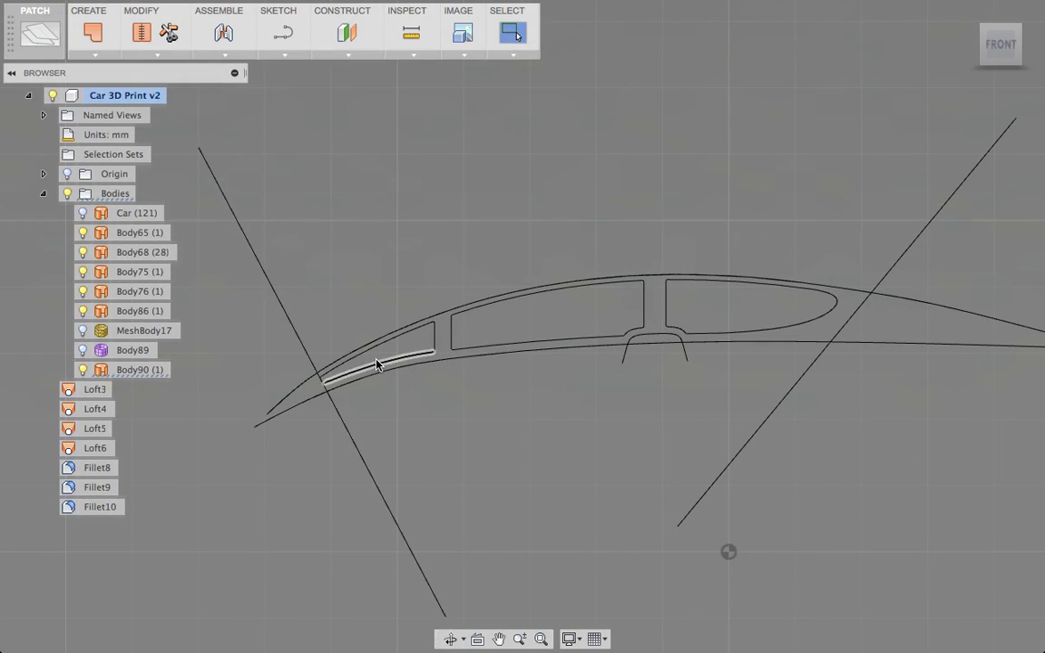
Duplicate the slanted front plane Body90 and move the copy -60.944 mm in X and 11.081 mm in Y.
click(347, 432)
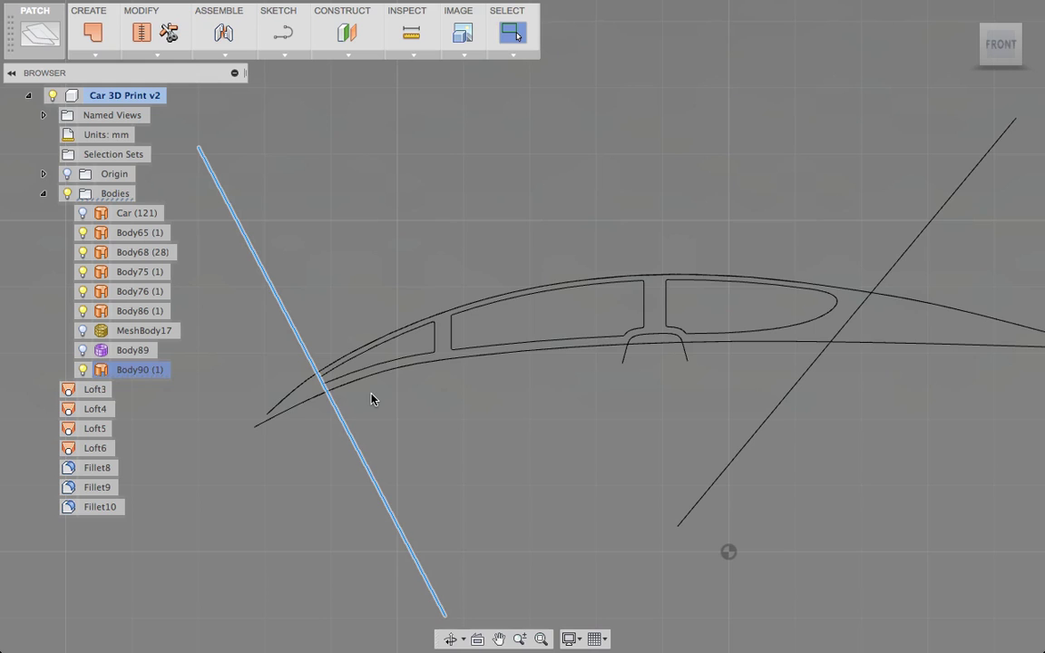
mouse_move(344, 215)
shift+middle_down()
mouse_move(285, 256)
mouse_move(254, 259)
shift+middle_up()
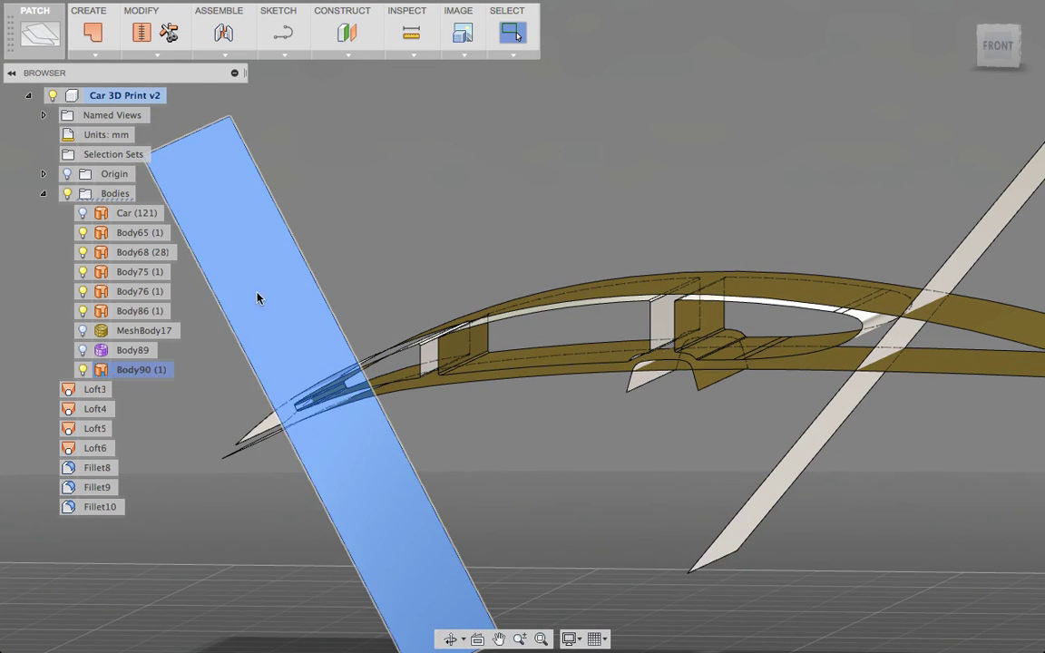
click(285, 290)
key(ctrl+c)
key(ctrl+v)
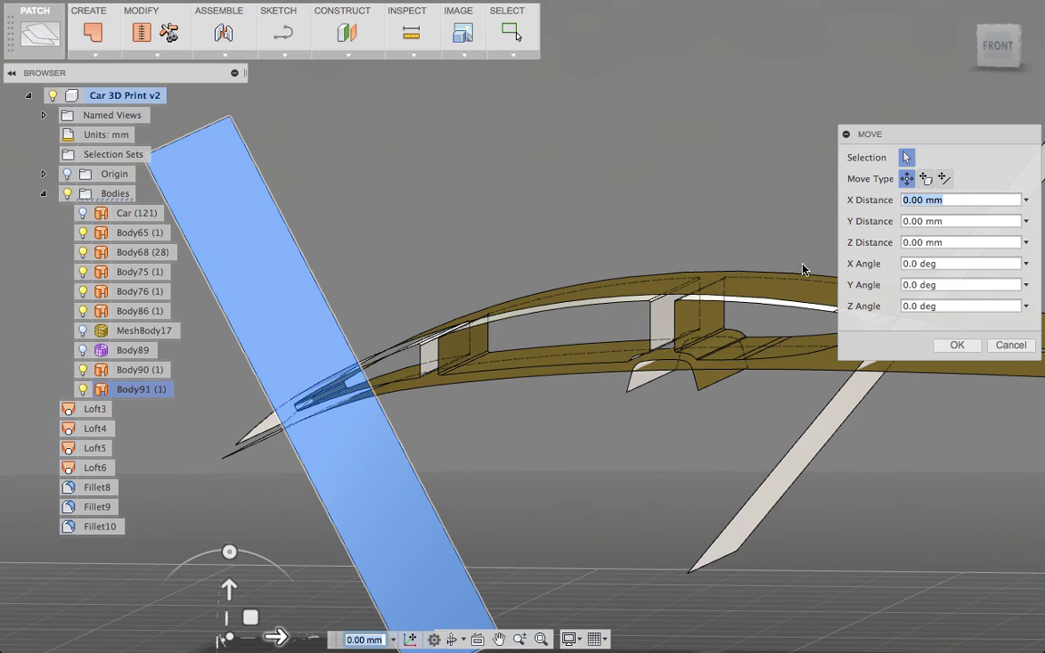
click(994, 48)
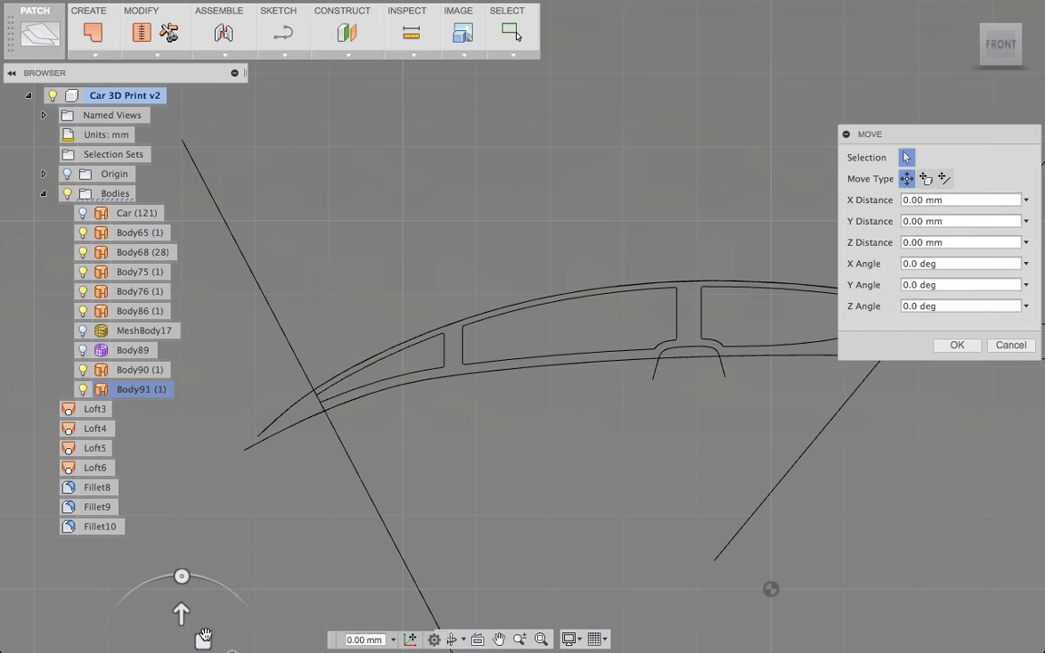
mouse_move(205, 635)
mouse_down()
mouse_move(178, 634)
mouse_move(185, 641)
mouse_up()
shift+middle_drag(388, 481, 453, 446)
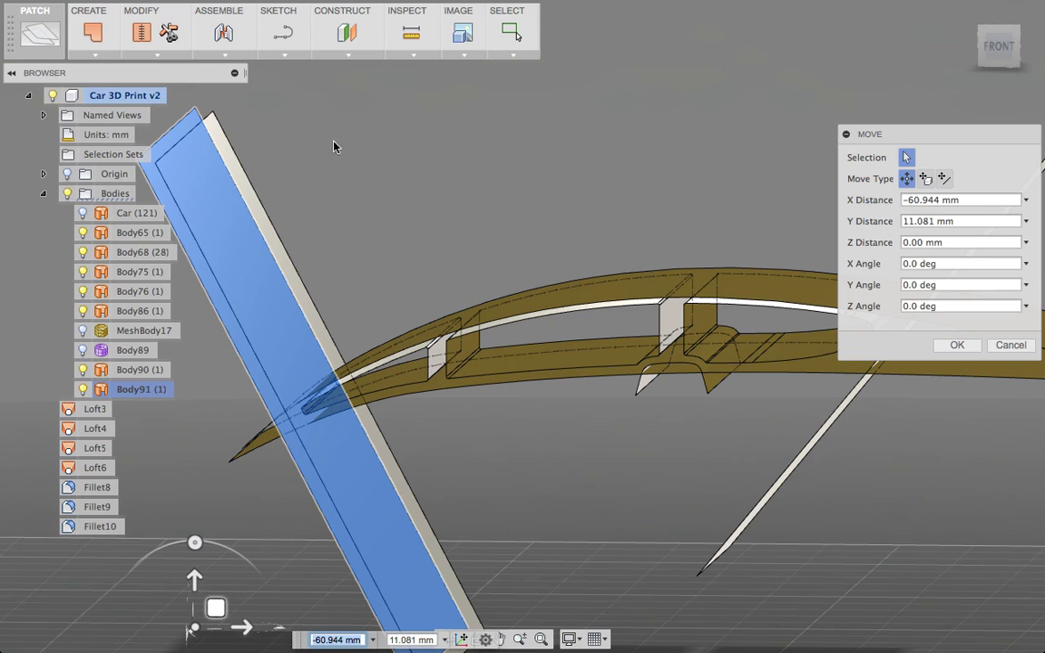
click(954, 345)
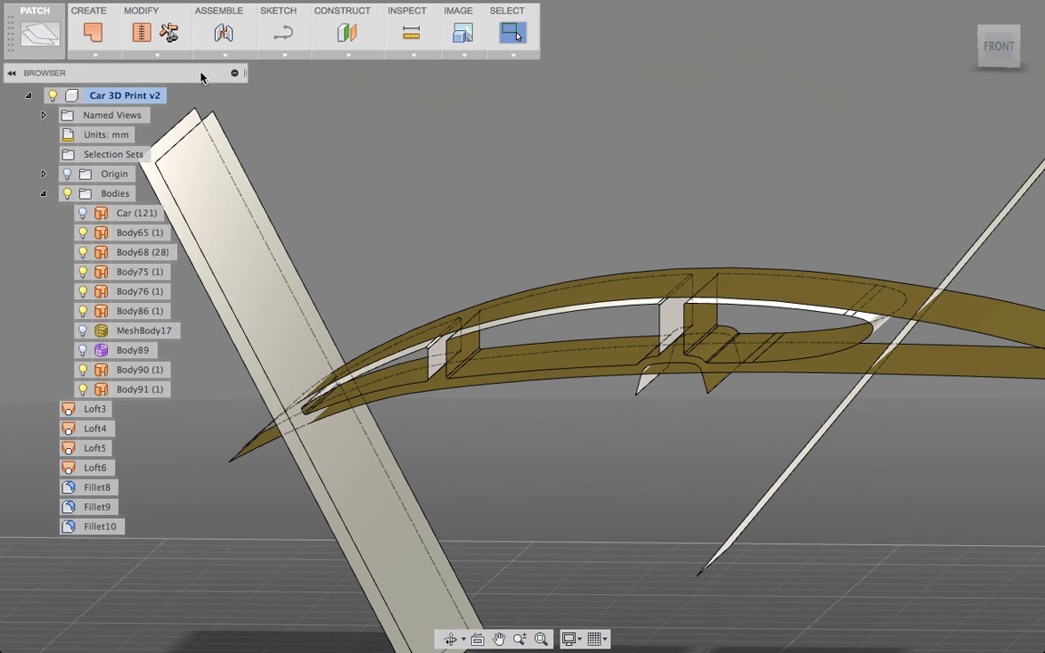
Trim the front ends of Body75 and Body86 with the forward plane copy Body91, and delete both slanted front planes.
click(170, 34)
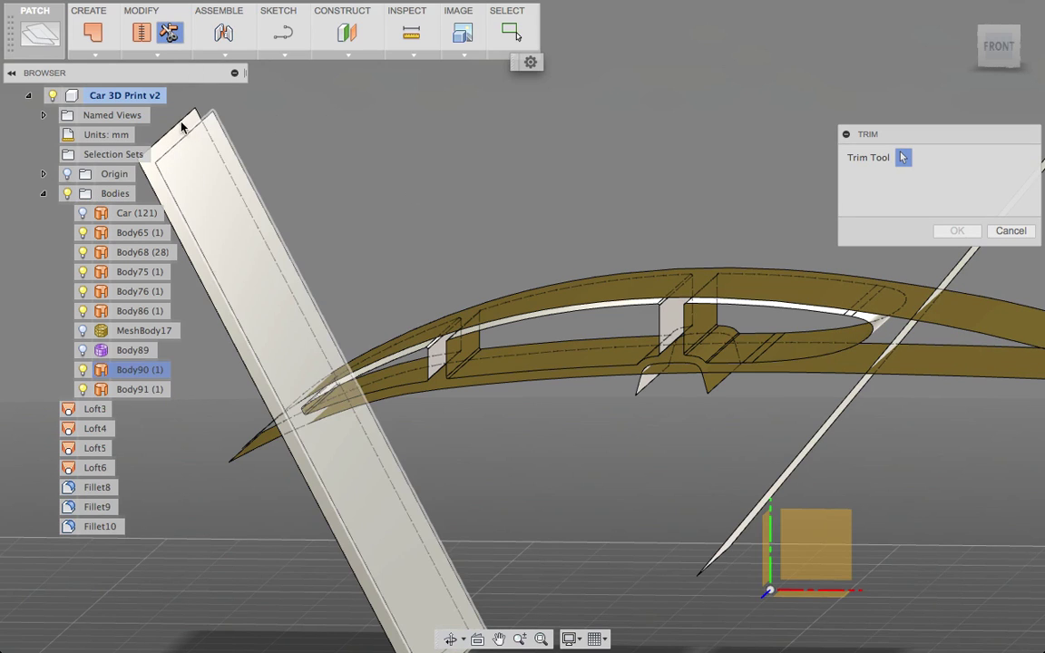
click(172, 125)
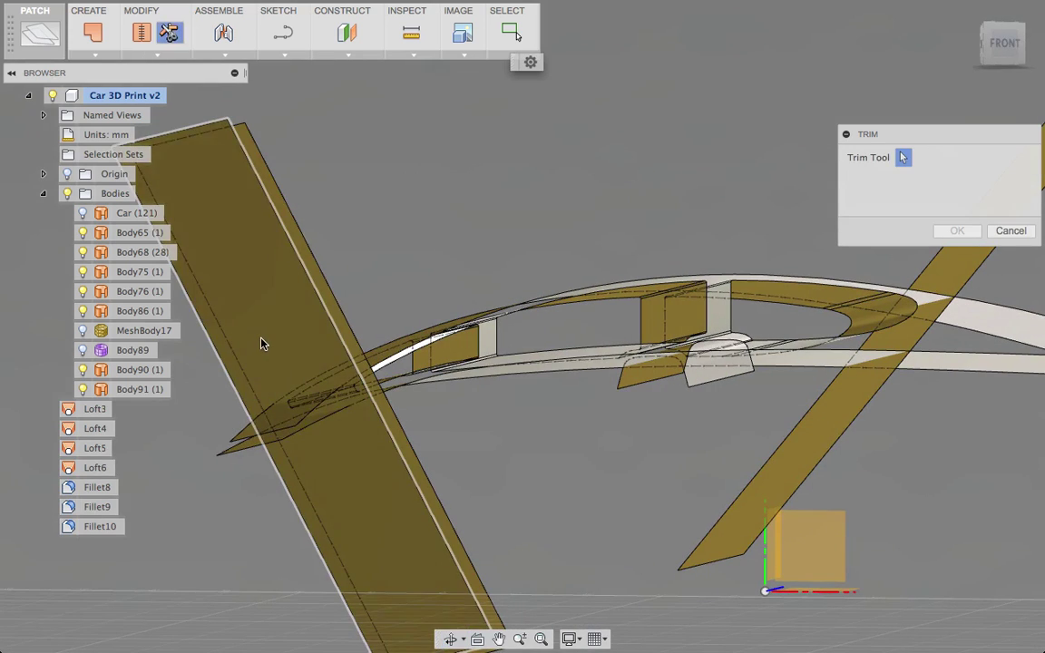
click(256, 444)
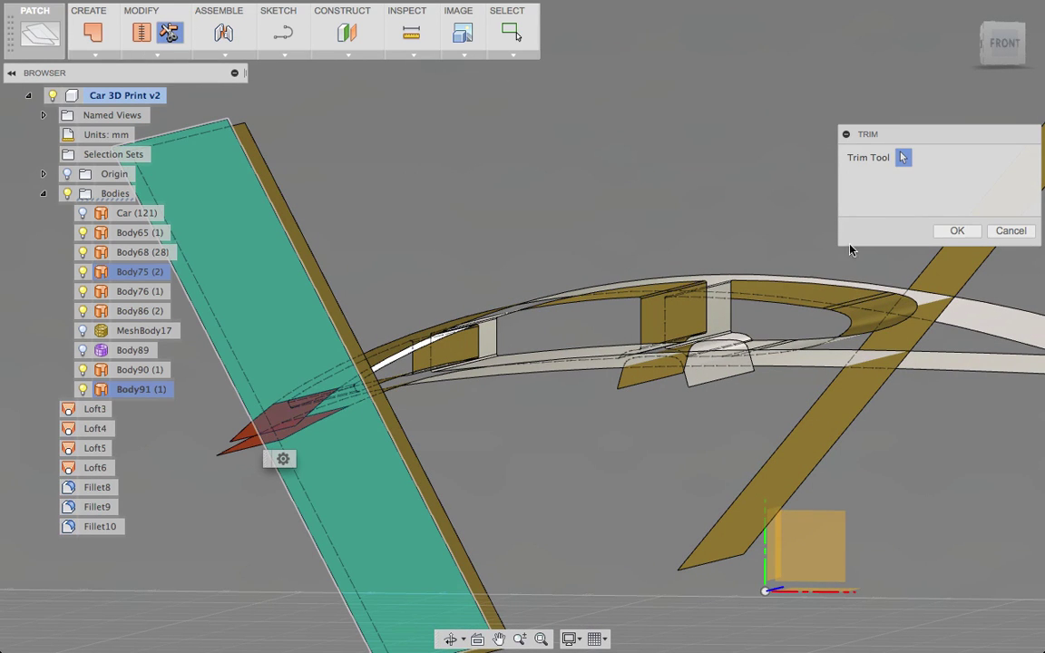
click(944, 234)
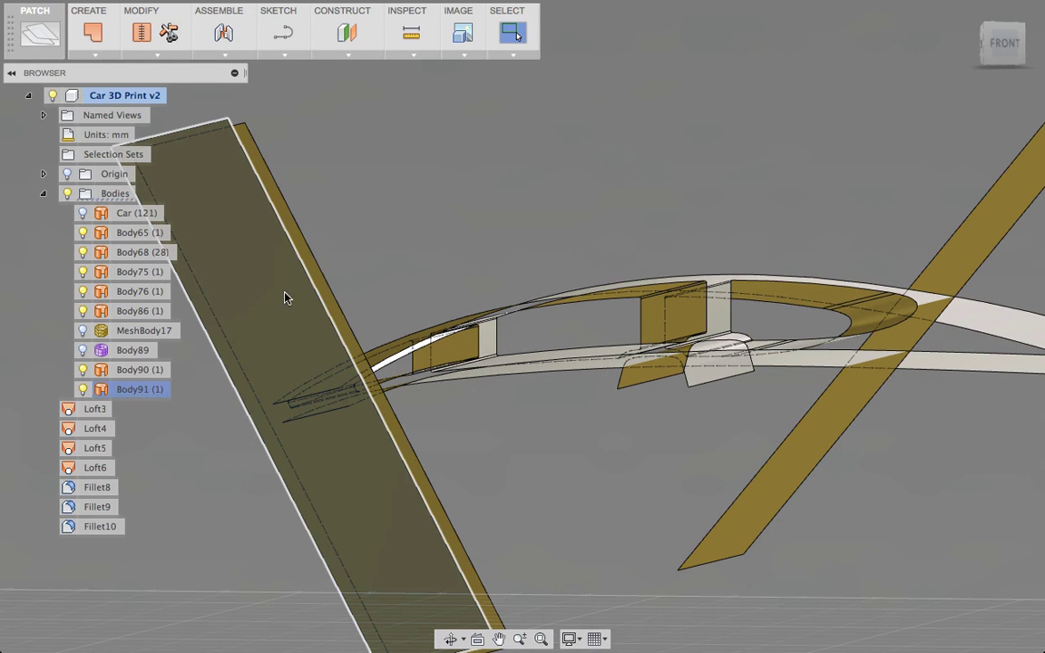
key(Delete)
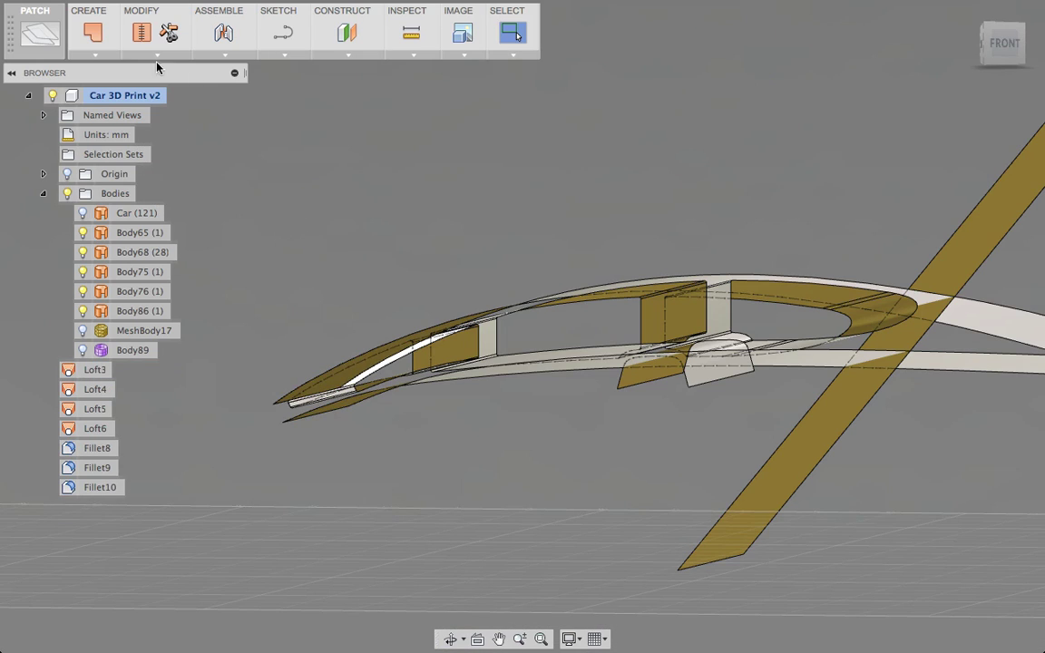
Loft a surface between the front end edges of Body75 and Body86 as a new body.
click(95, 55)
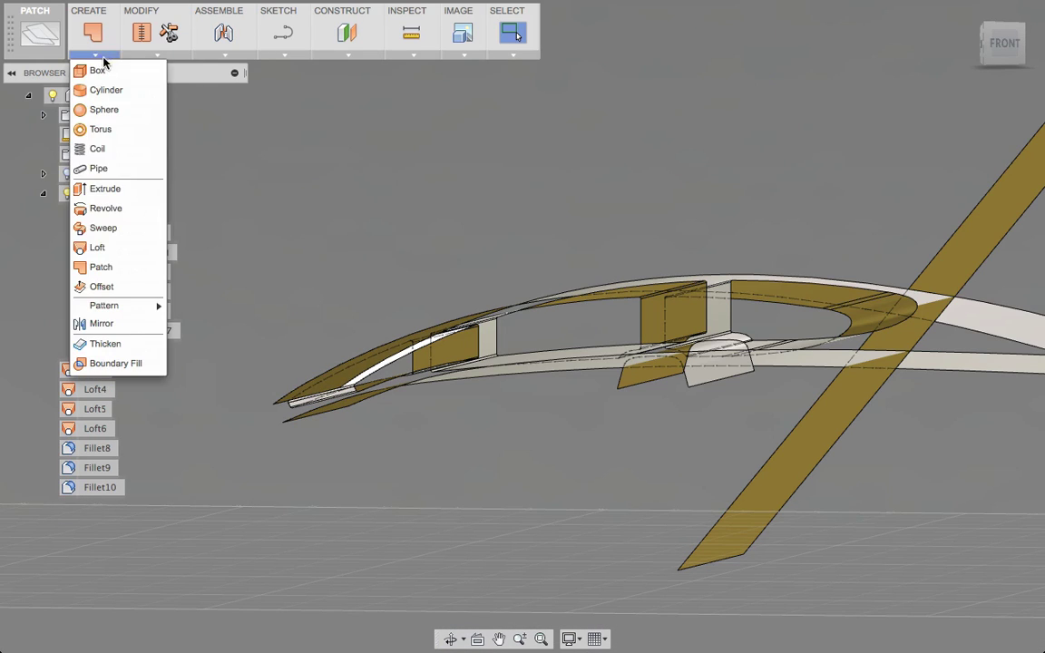
click(91, 243)
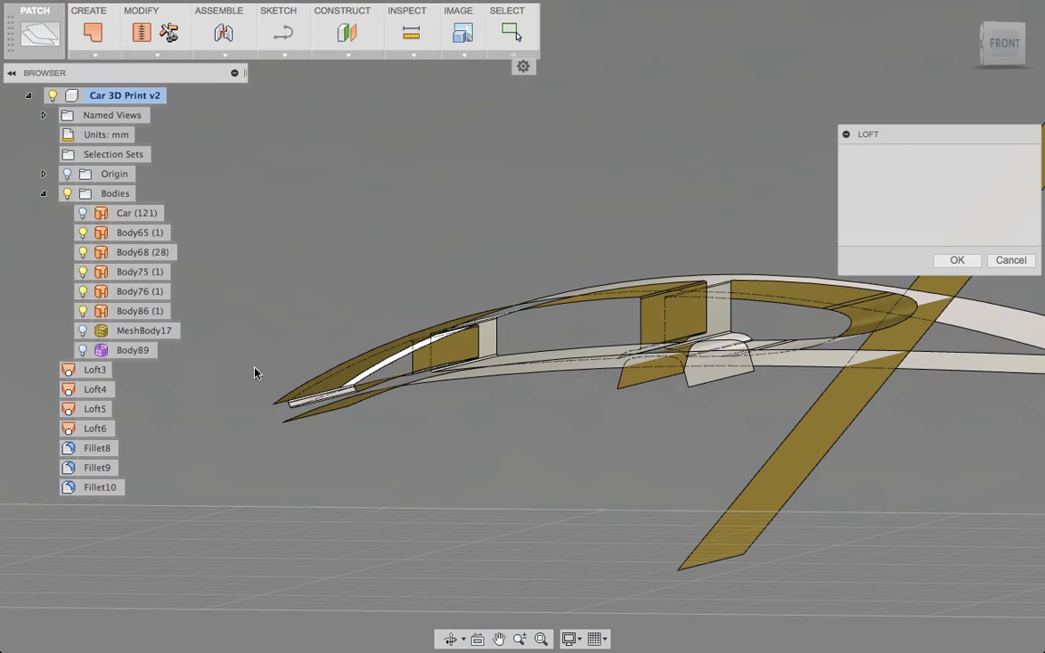
click(302, 423)
key(Return)
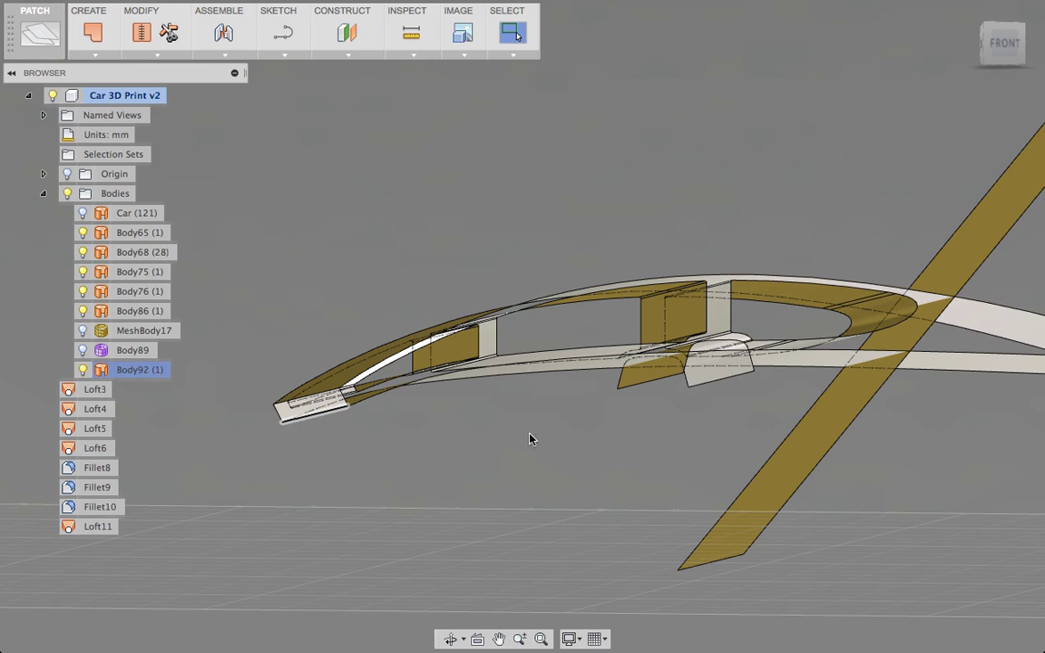
Trim the rear ends of Body75 and Body86 with the slanted plane Body76, and delete that plane.
shift+middle_drag(871, 439, 966, 484)
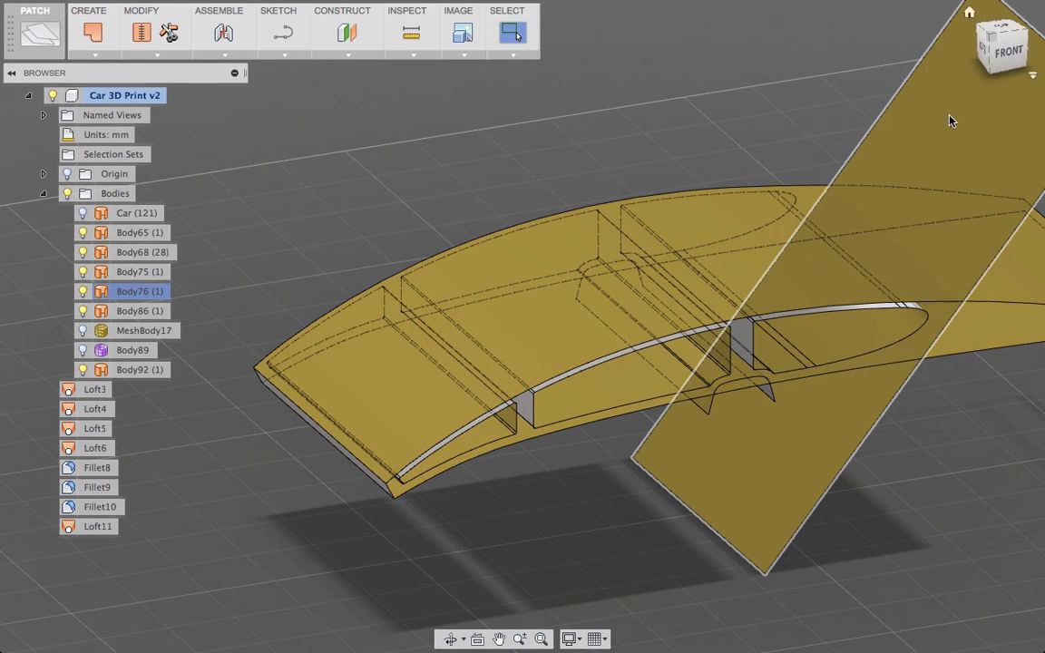
click(948, 117)
click(169, 32)
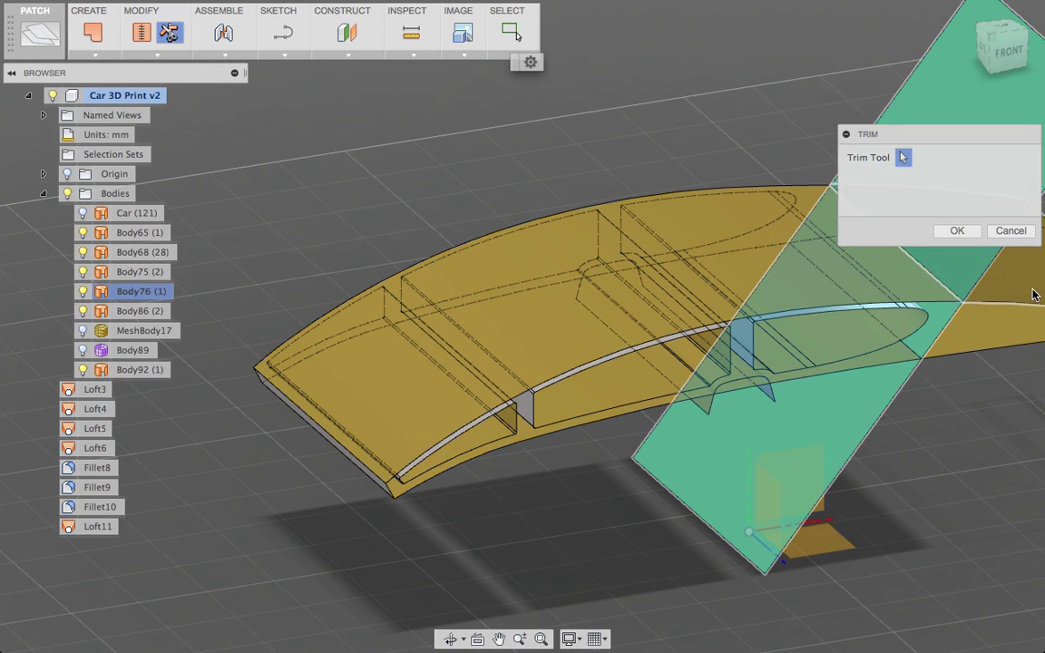
click(1005, 329)
click(958, 230)
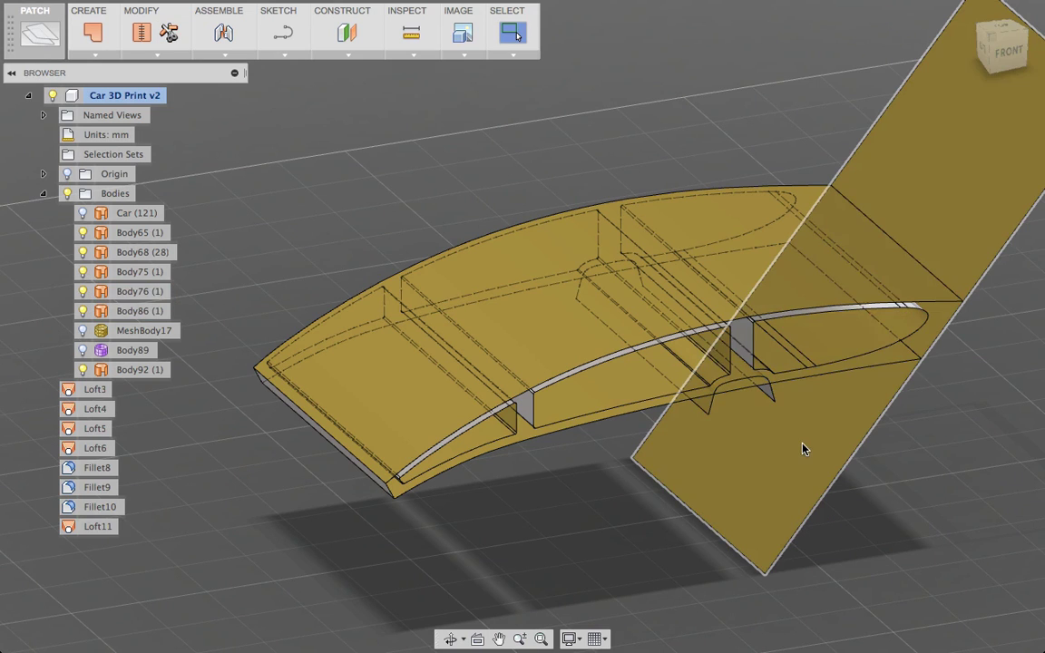
click(795, 451)
key(Delete)
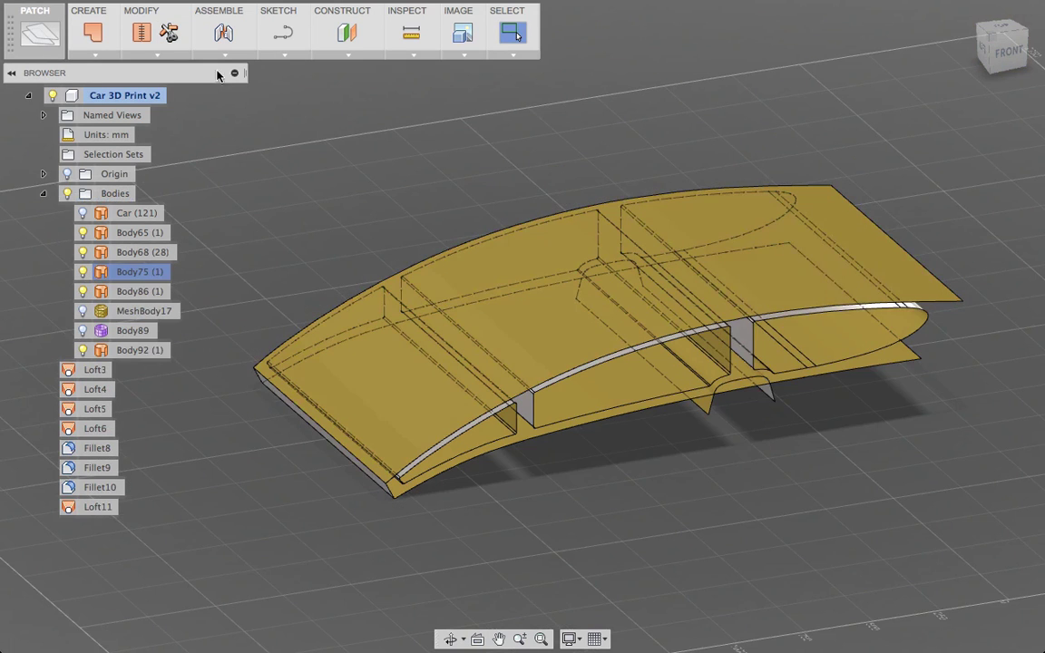
Loft a surface between the trimmed rear edges of Body75 and Body86 as a new body with free continuity.
click(91, 44)
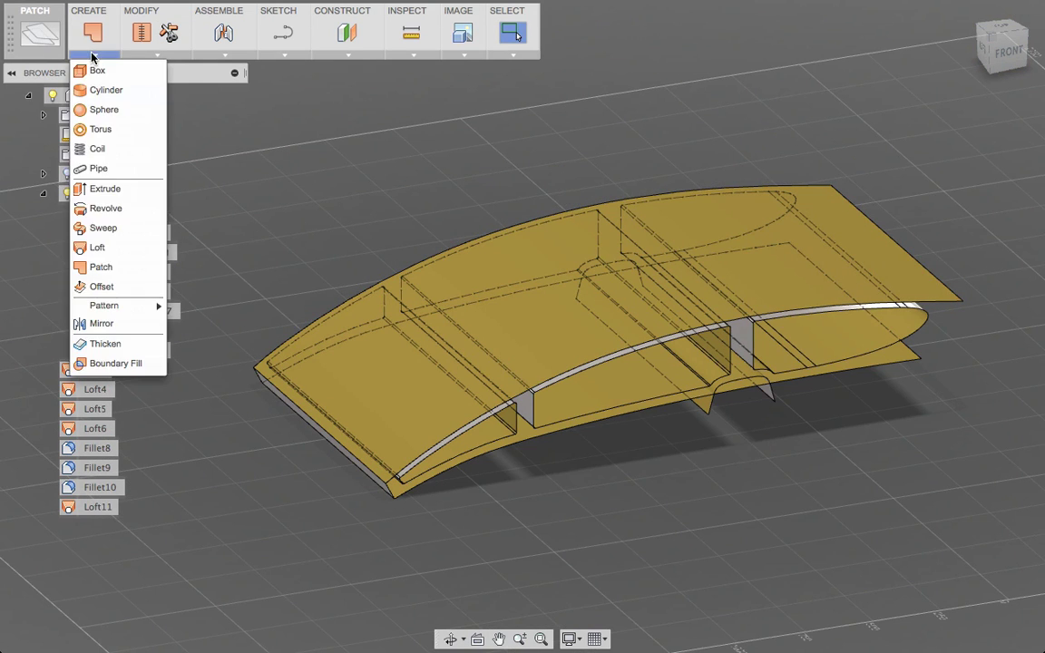
click(102, 248)
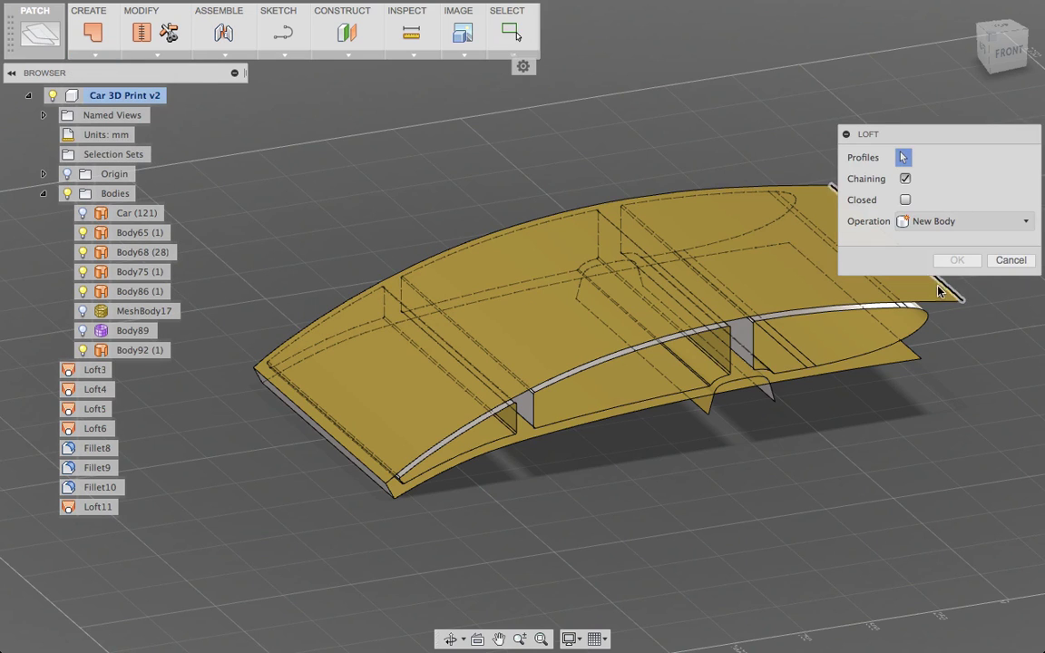
click(915, 346)
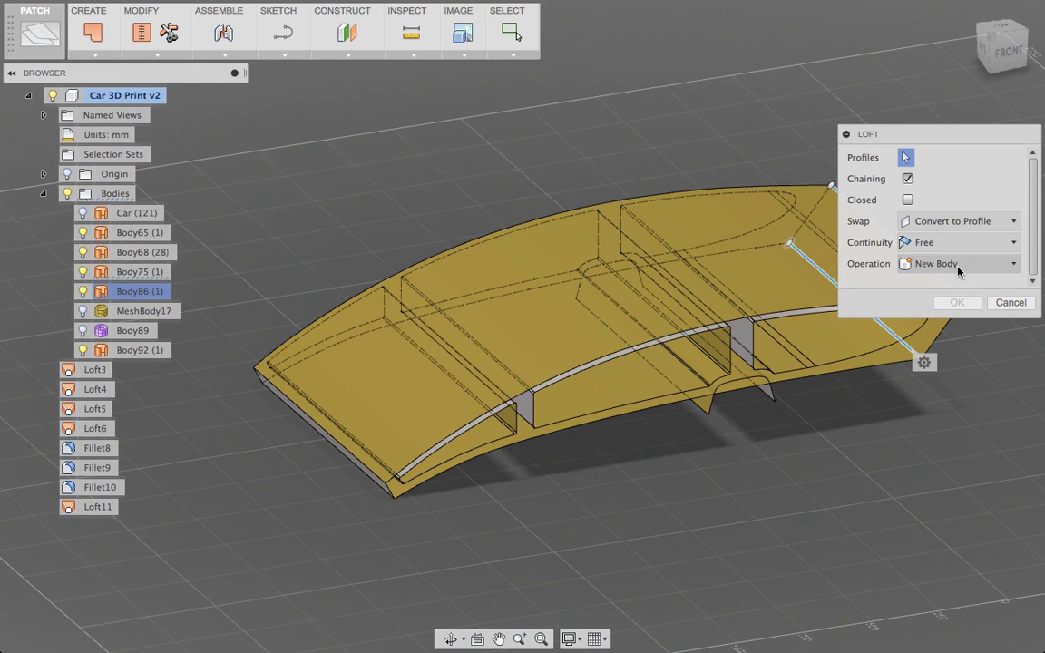
click(958, 304)
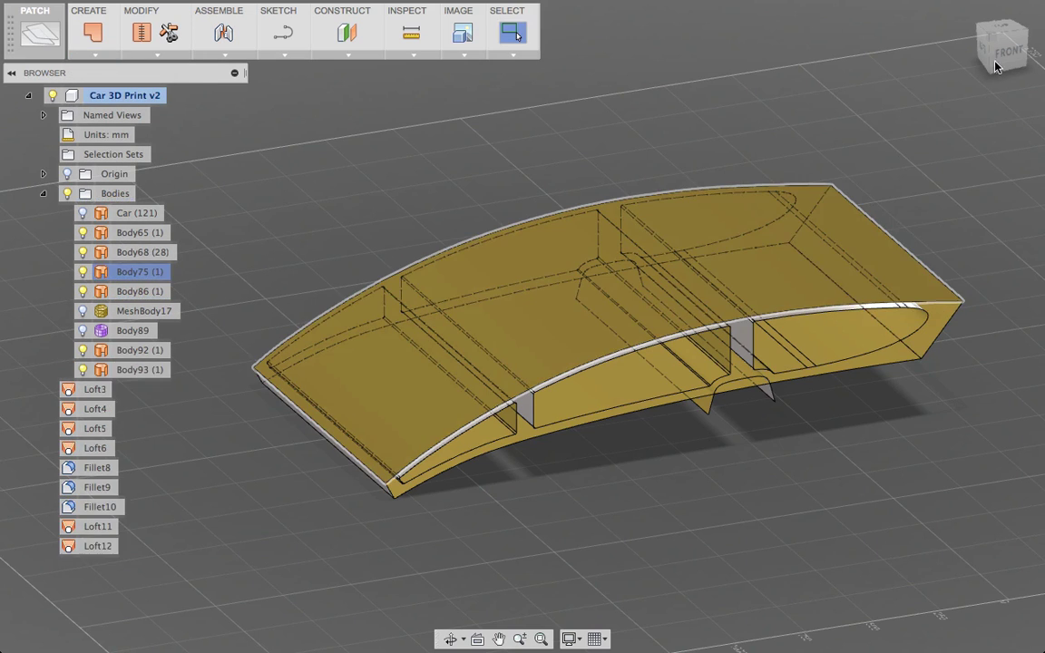
Examine the closed shell profile from the front, briefly showing the Car, Body89 and MeshBody17 bodies for comparison.
click(1009, 53)
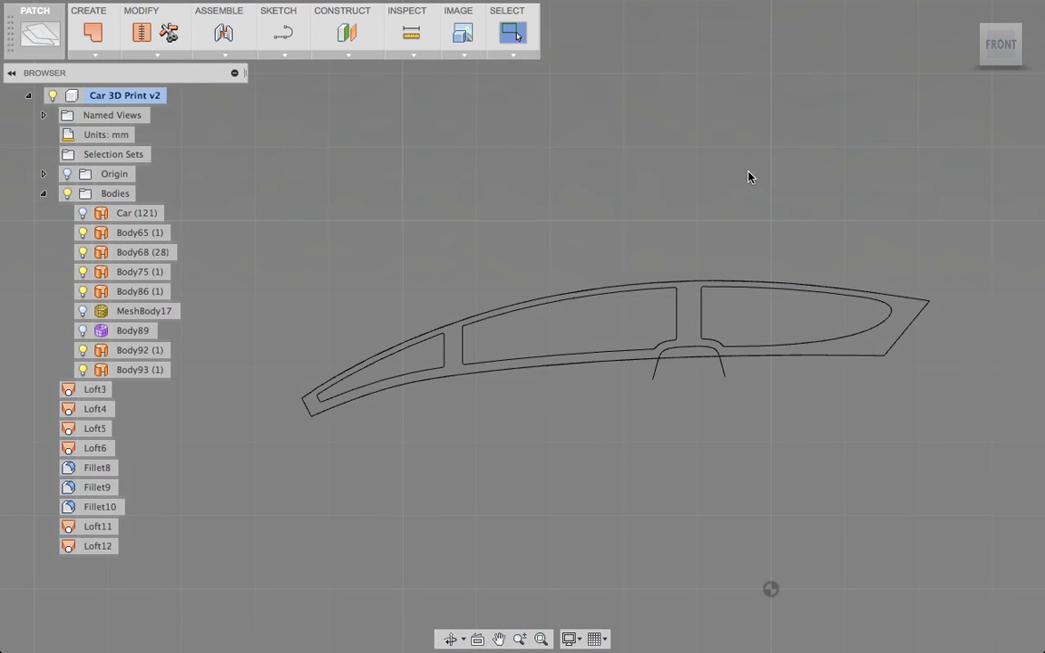
click(82, 213)
click(83, 213)
click(82, 330)
click(83, 331)
click(82, 313)
click(82, 313)
Trim away the strip of the lower shell Body86 enclosed by the arched channel surface Body65.
shift+middle_drag(491, 260, 493, 268)
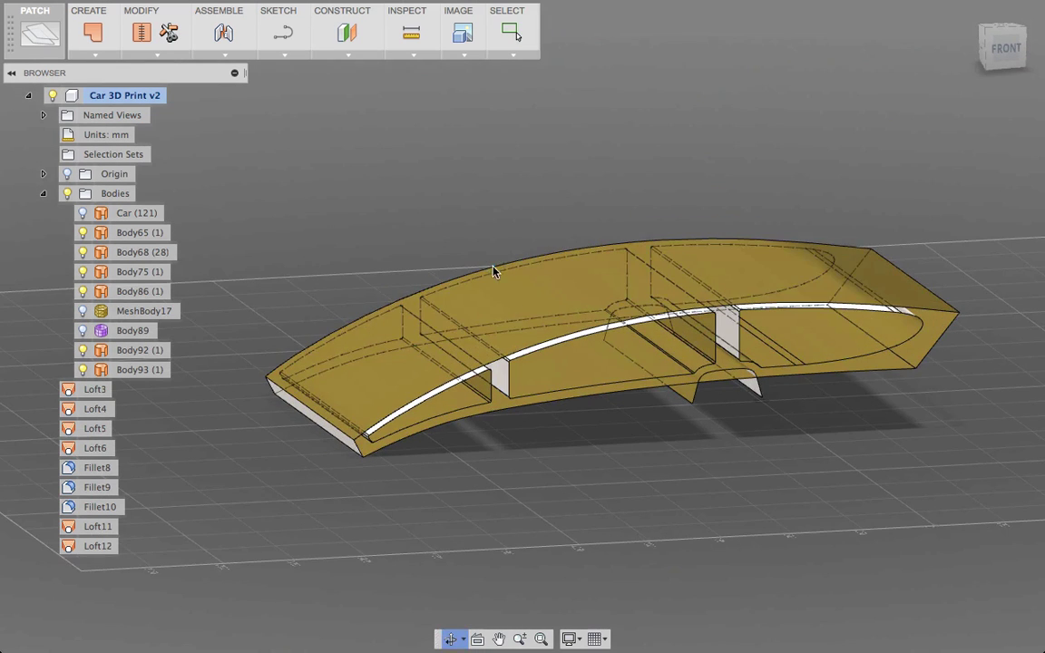
scroll(820, 438, down, 3)
scroll(806, 430, up, 6)
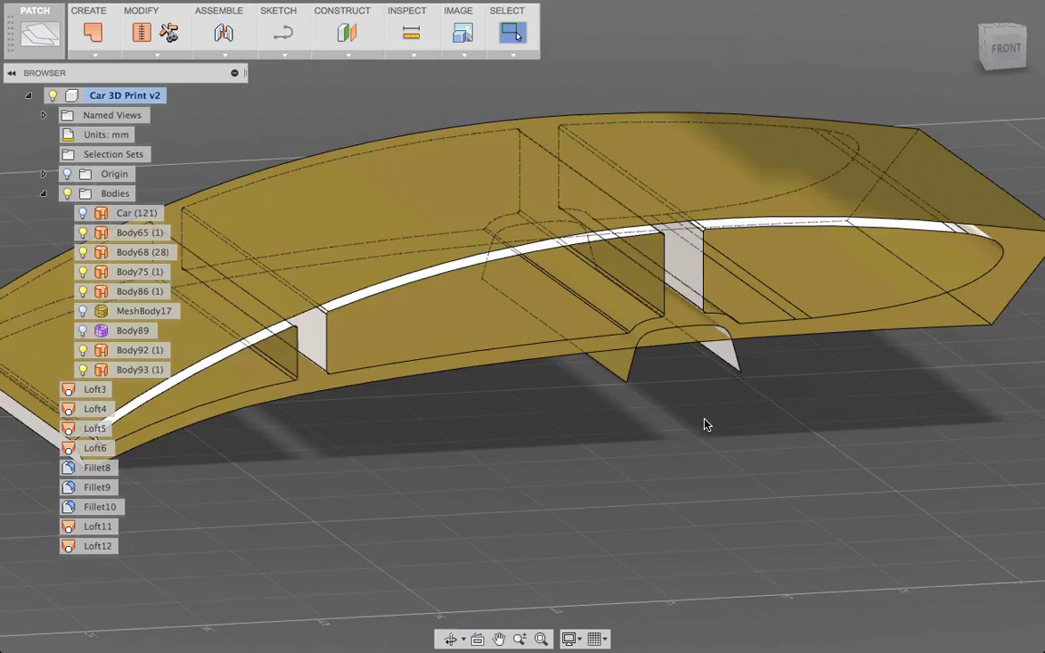
shift+middle_drag(705, 421, 665, 403)
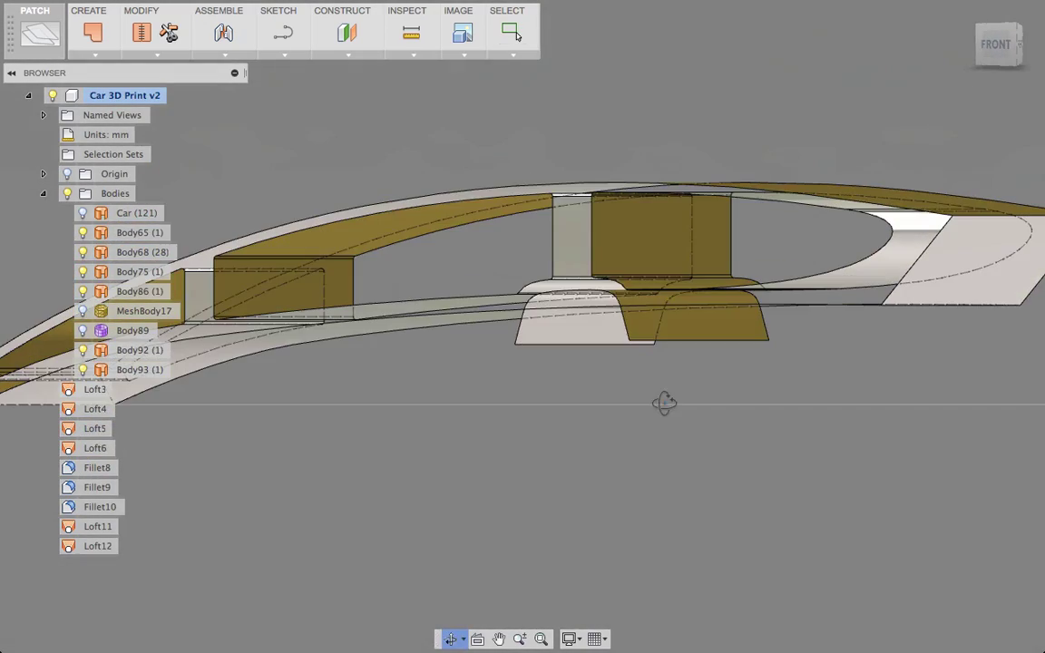
click(575, 329)
click(171, 37)
shift+middle_drag(609, 349, 612, 315)
click(611, 264)
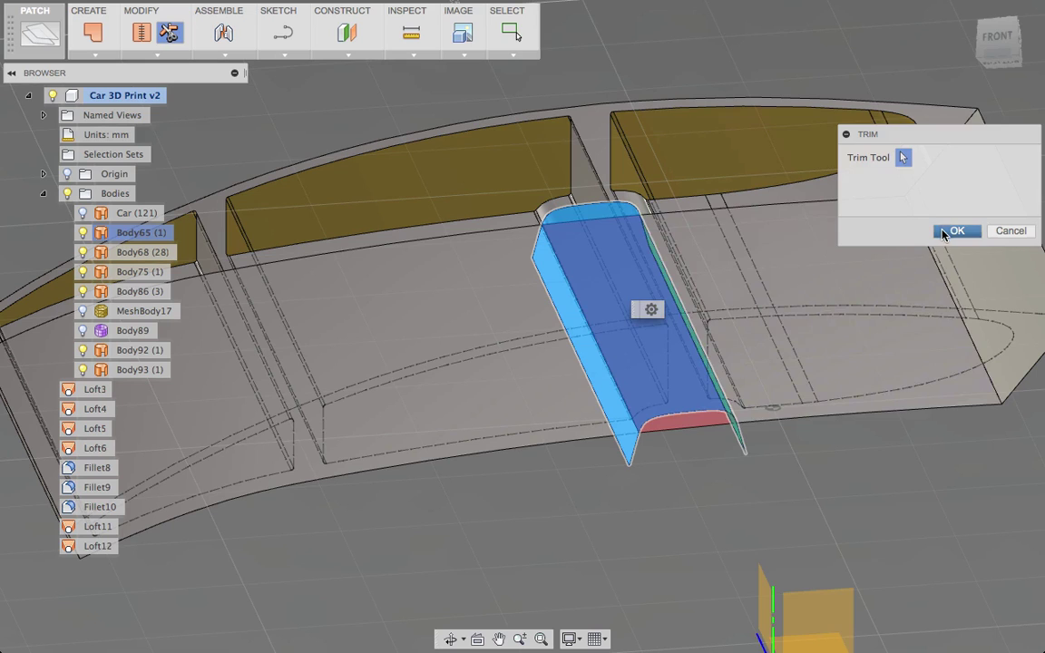
click(957, 231)
Trim off both flanks of the arched channel Body65 that project below the lower shell, using Body86 as the trim tool.
shift+middle_drag(728, 182, 742, 215)
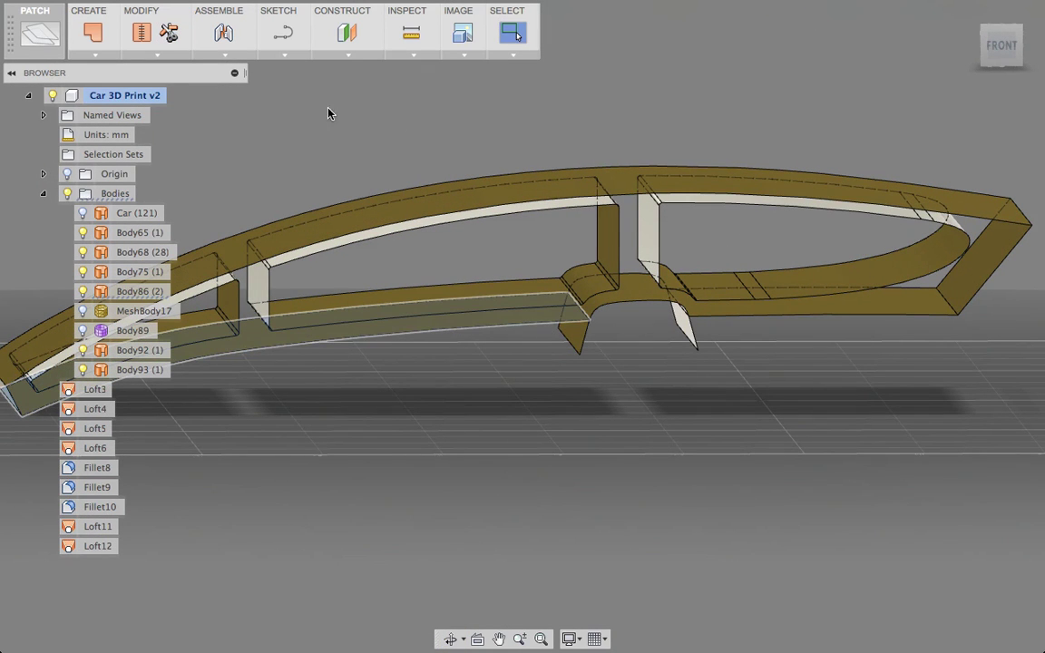
click(168, 43)
click(562, 330)
click(571, 334)
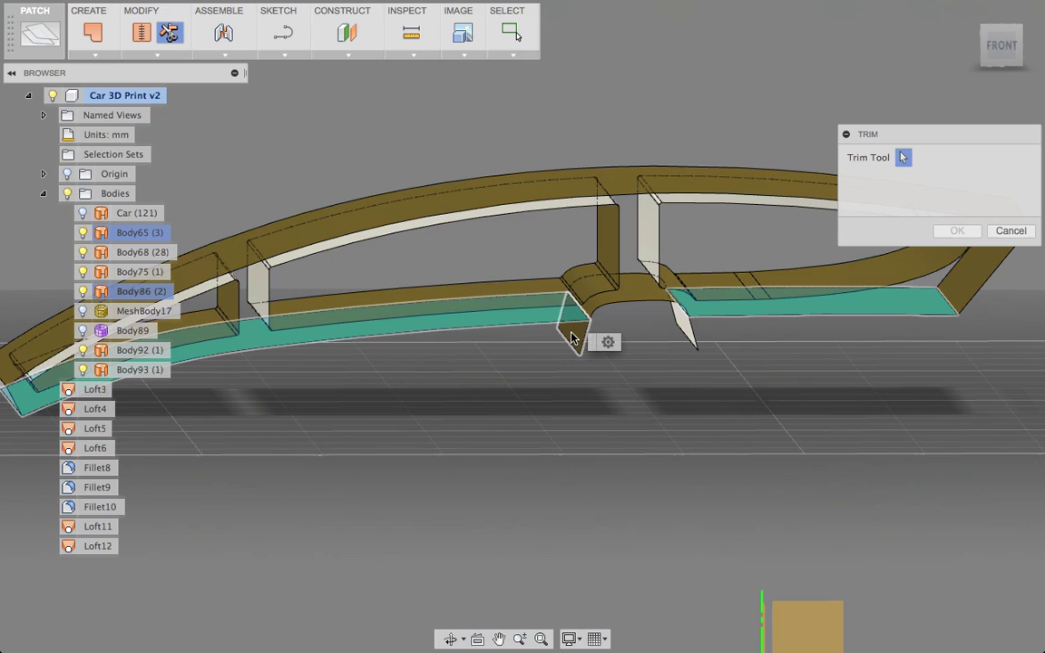
click(680, 313)
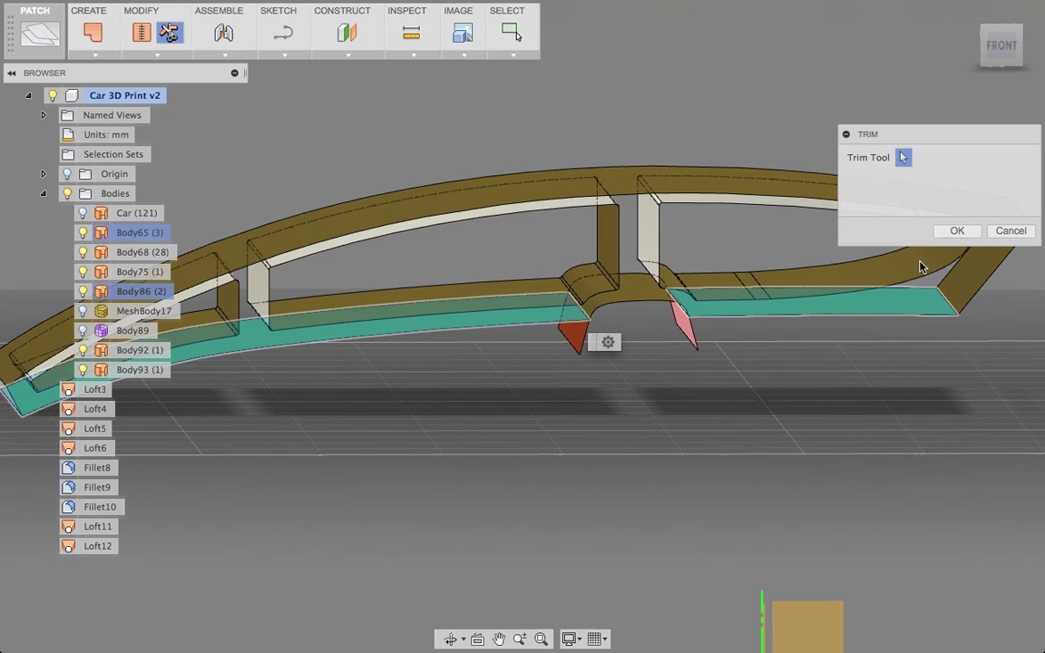
click(967, 232)
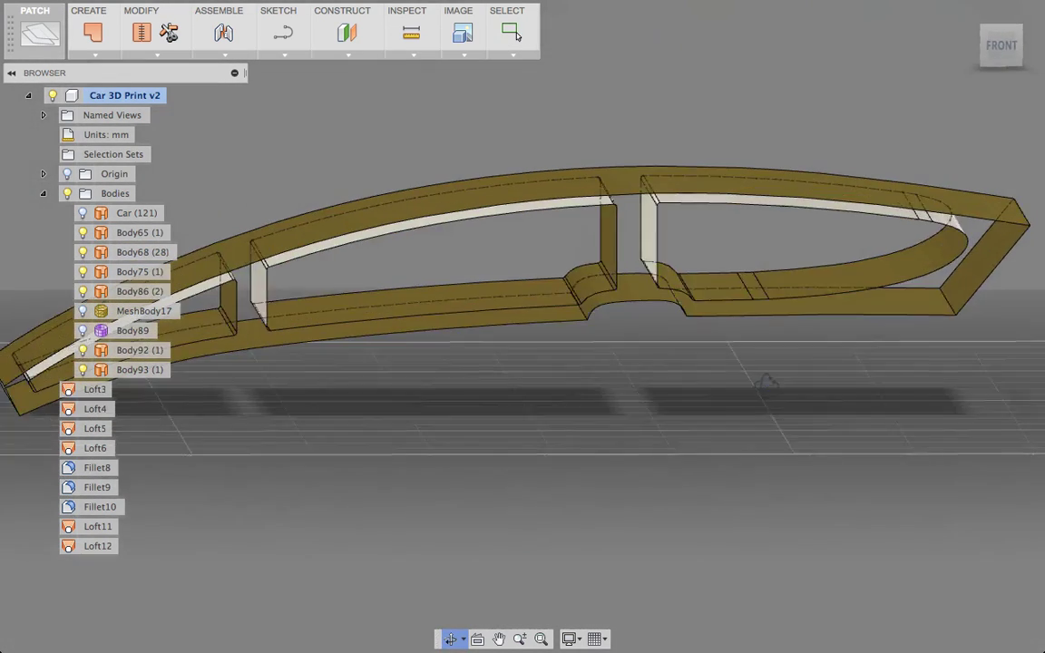
Stitch the arched channel, both lower shell parts, the upper shell and the two end lofts together with a 0.01 mm tolerance.
shift+middle_drag(767, 382, 819, 357)
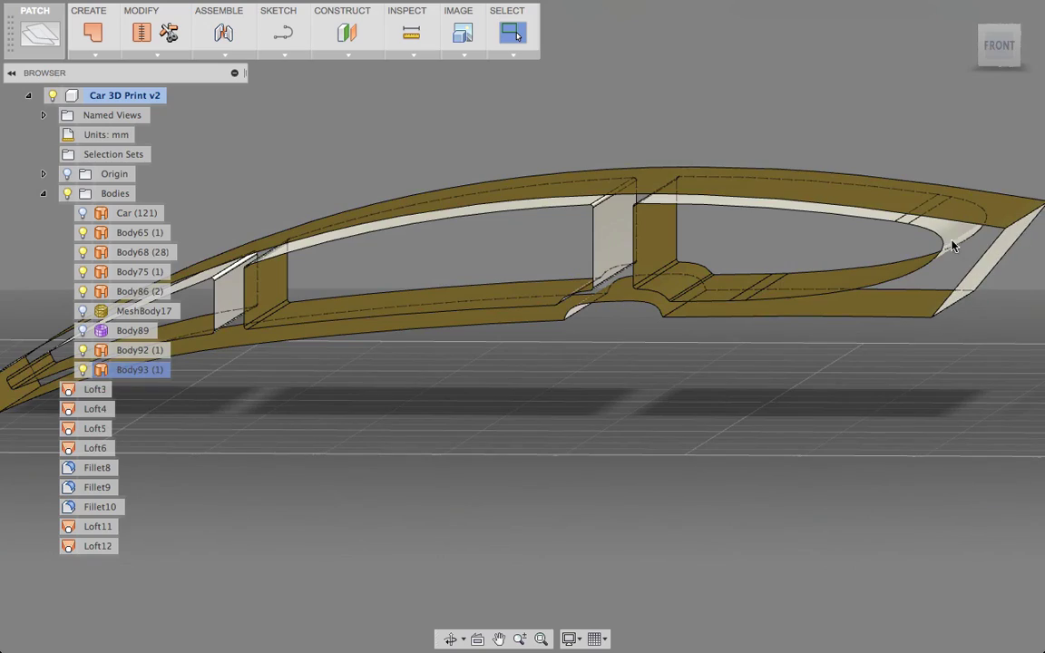
scroll(608, 379, down, 4)
scroll(609, 377, up, 5)
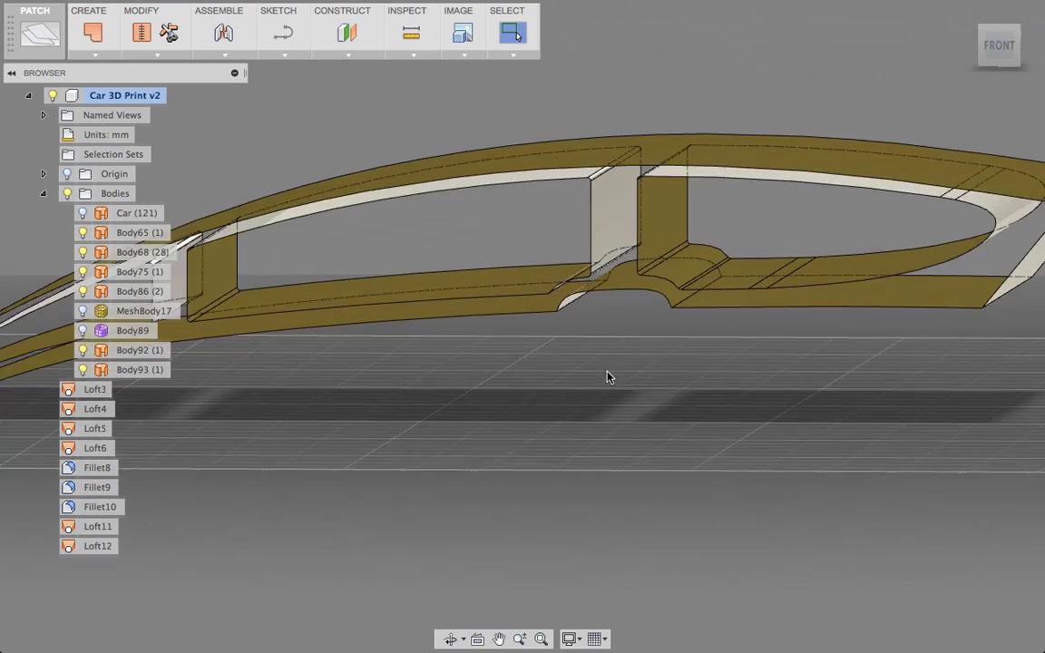
shift+middle_drag(609, 375, 600, 351)
click(549, 229)
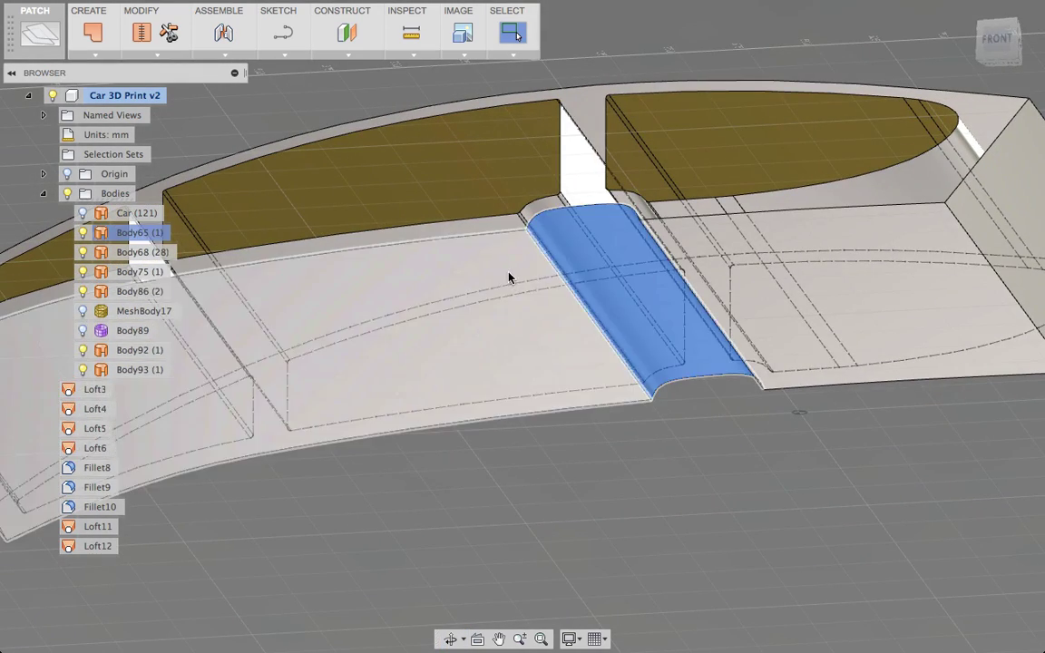
shift+click(508, 275)
shift+click(811, 252)
shift+click(1003, 174)
shift+click(963, 138)
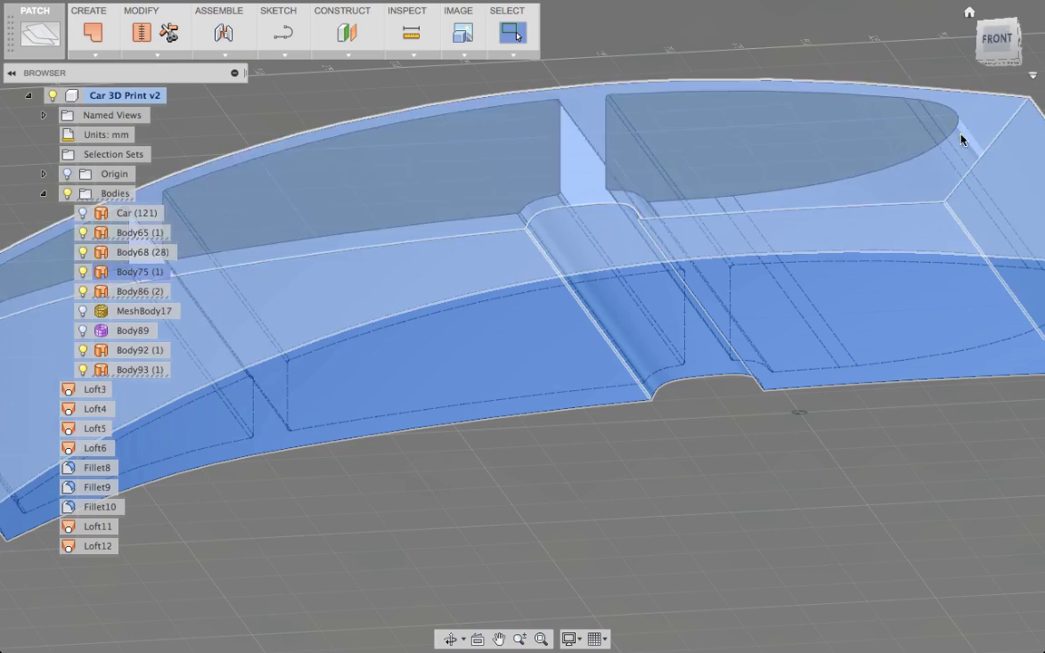
scroll(604, 399, up, 3)
scroll(450, 453, down, 5)
shift+middle_drag(397, 497, 472, 479)
shift+click(390, 461)
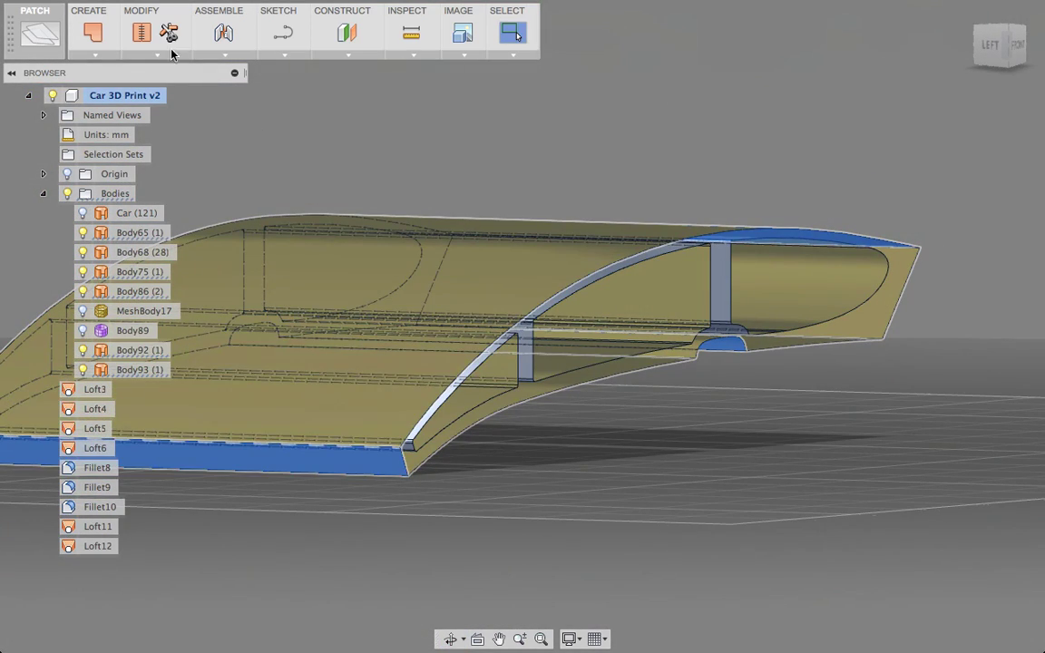
click(143, 34)
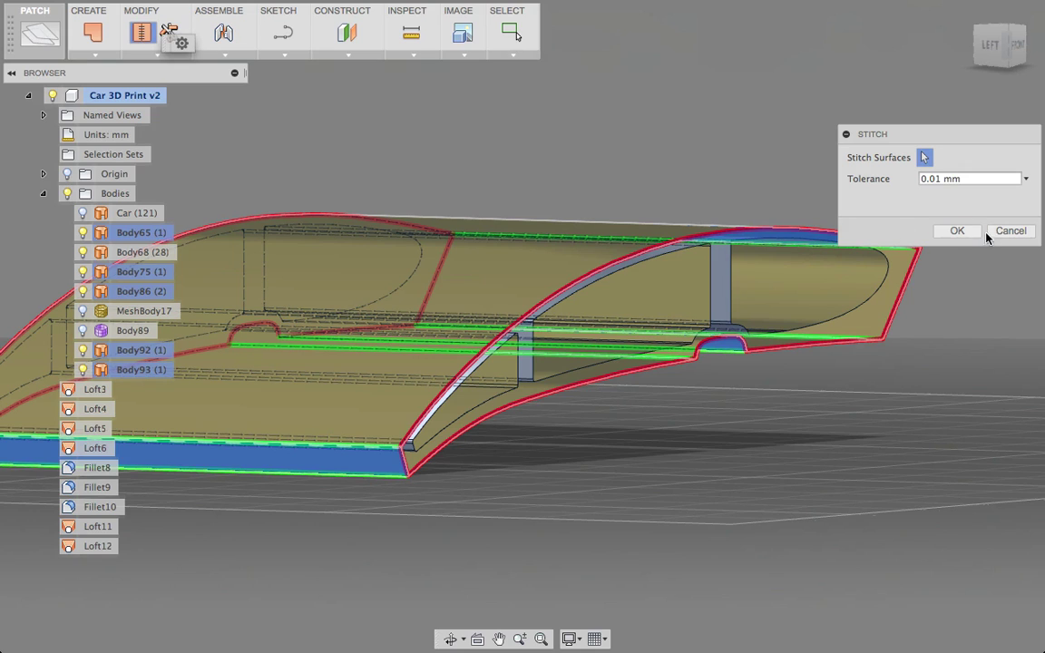
click(958, 233)
Fillet the upper and lower edges of both shell ends and the two bottom channel edges of Body94 with a 6 mm radius.
click(154, 55)
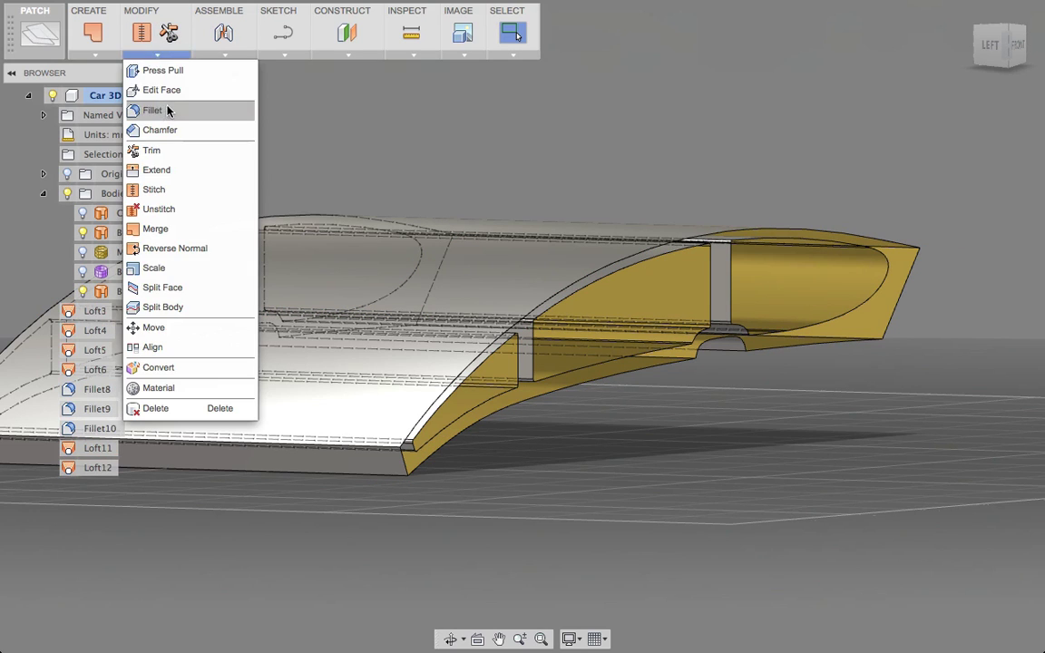
click(168, 110)
click(366, 473)
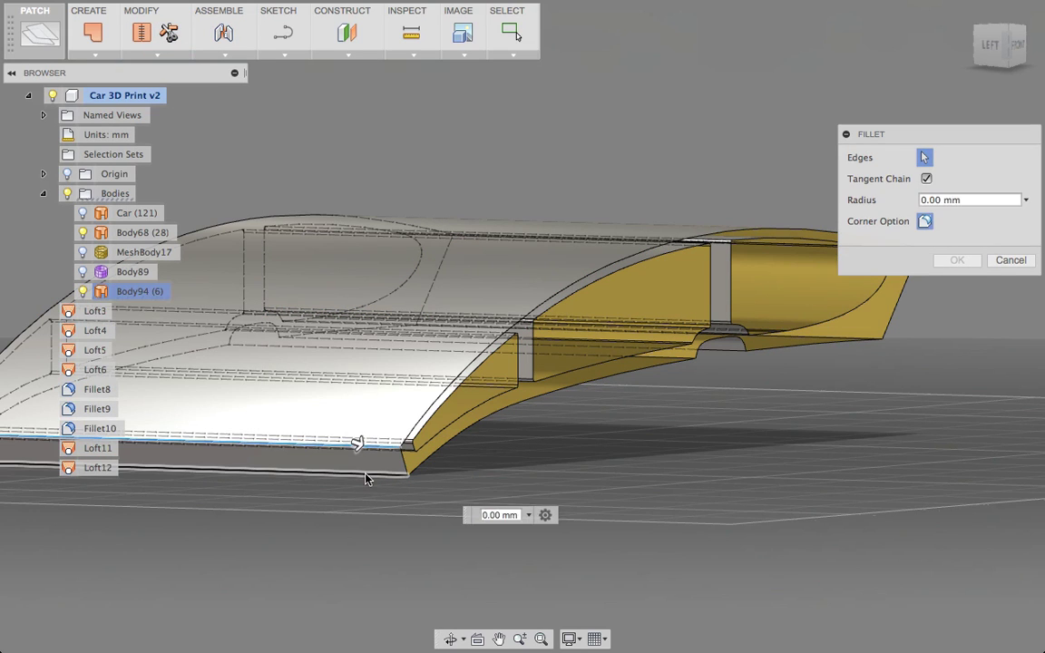
scroll(736, 368, down, 2)
scroll(736, 368, up, 4)
scroll(699, 367, up, 2)
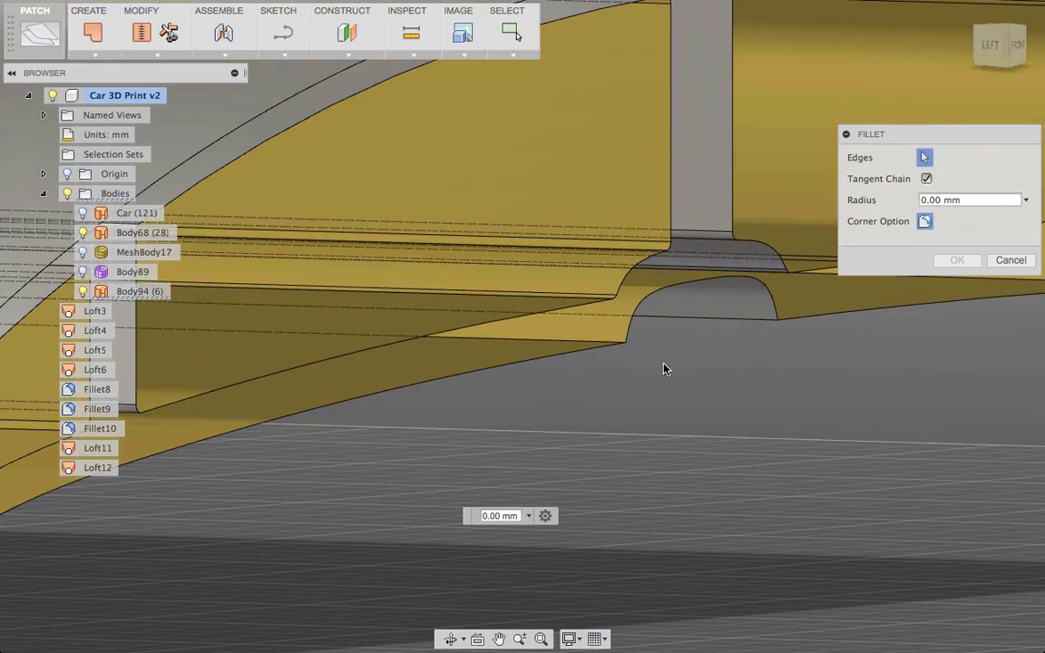
click(599, 349)
scroll(762, 377, up, 1)
scroll(816, 390, down, 2)
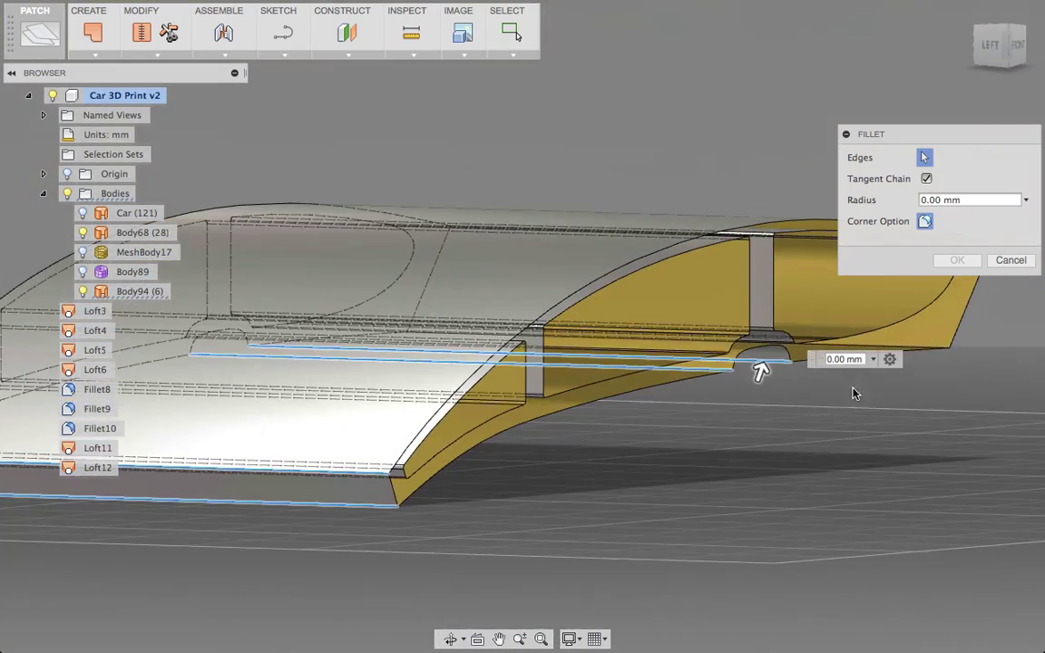
shift+middle_drag(916, 357, 778, 407)
click(778, 406)
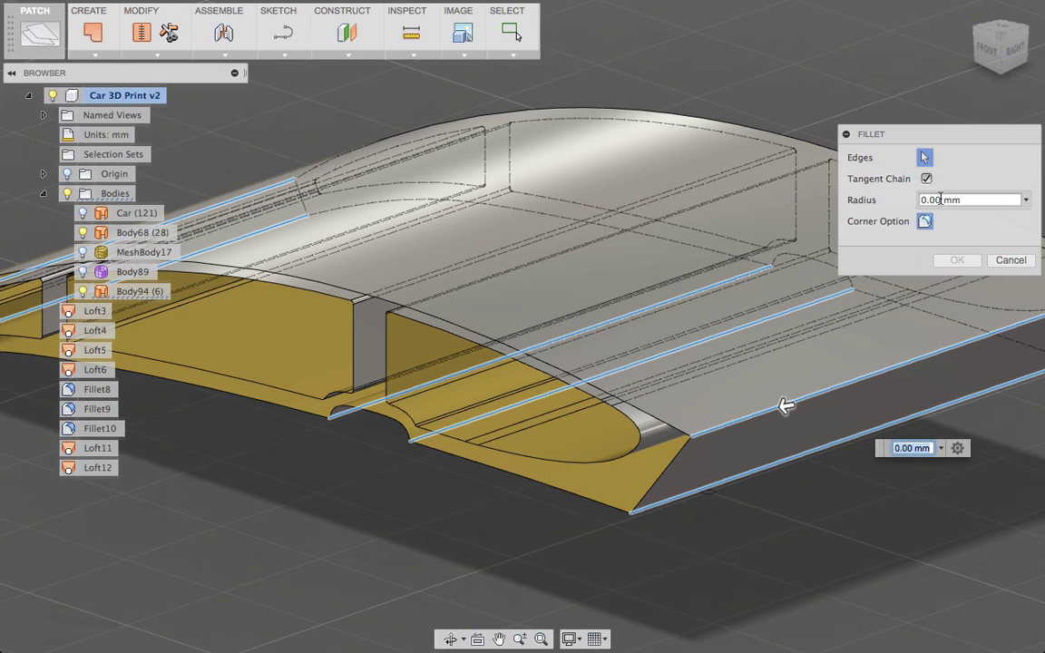
click(941, 199)
text(3)
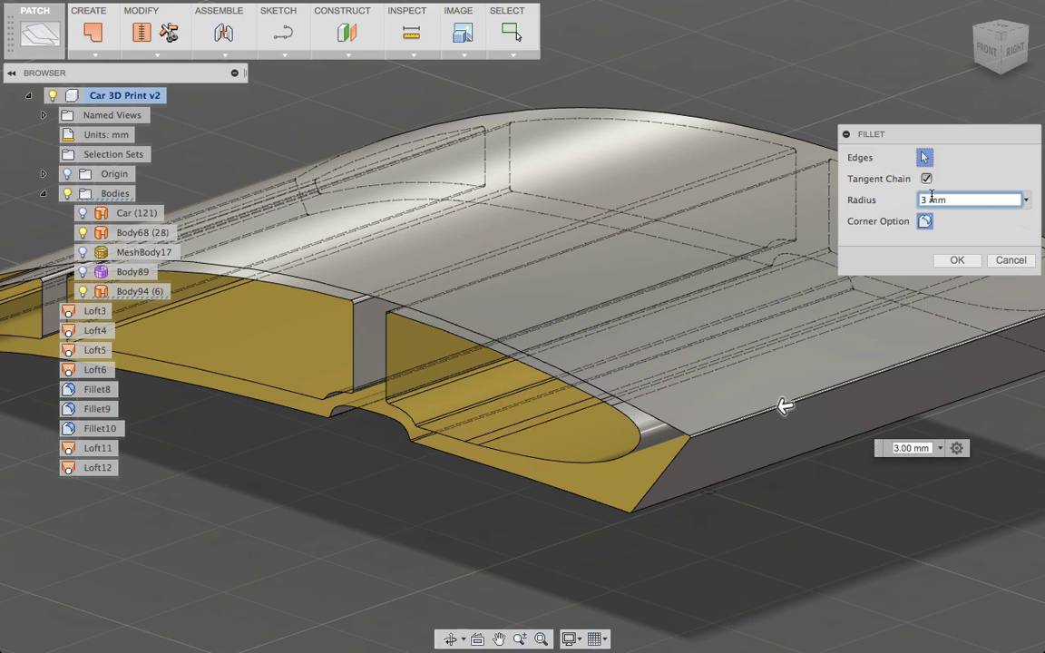
key(BackSpace)
text(6)
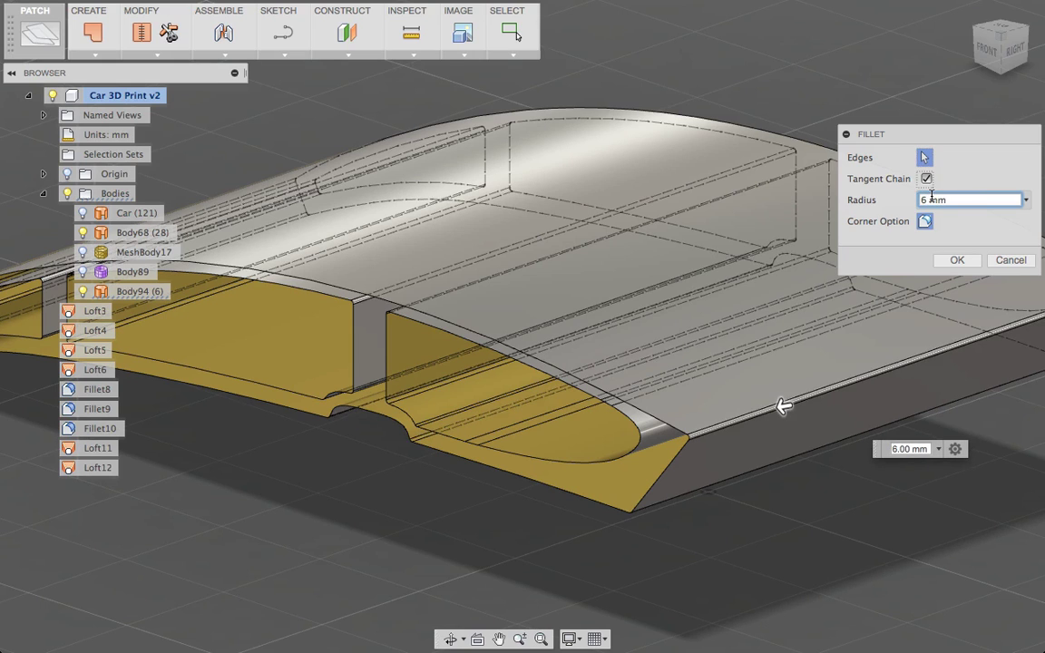
click(958, 260)
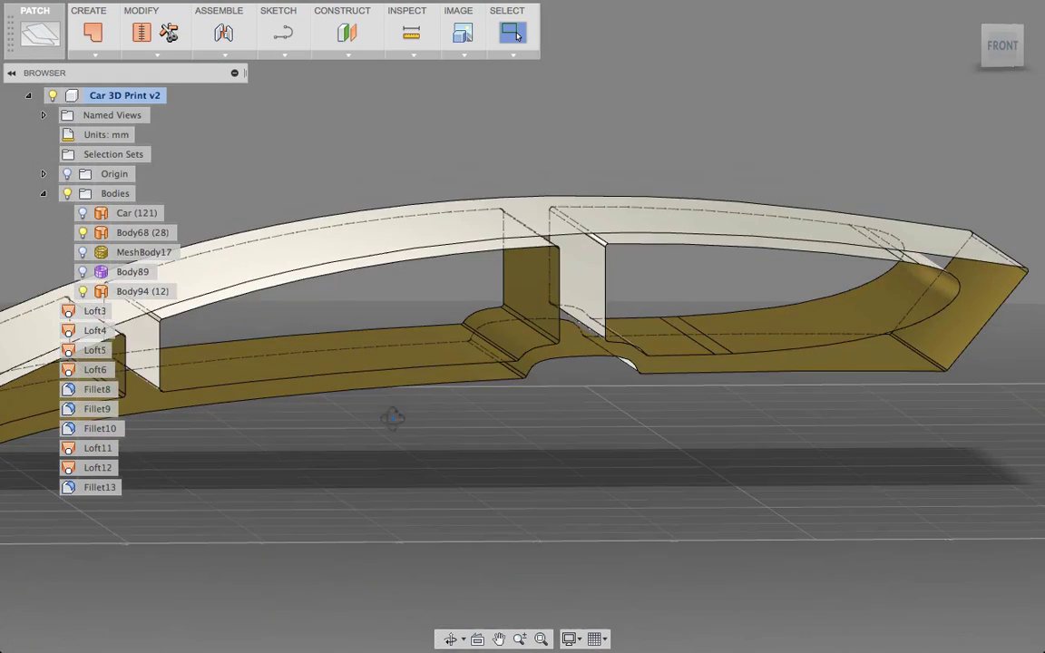
scroll(559, 441, down, 5)
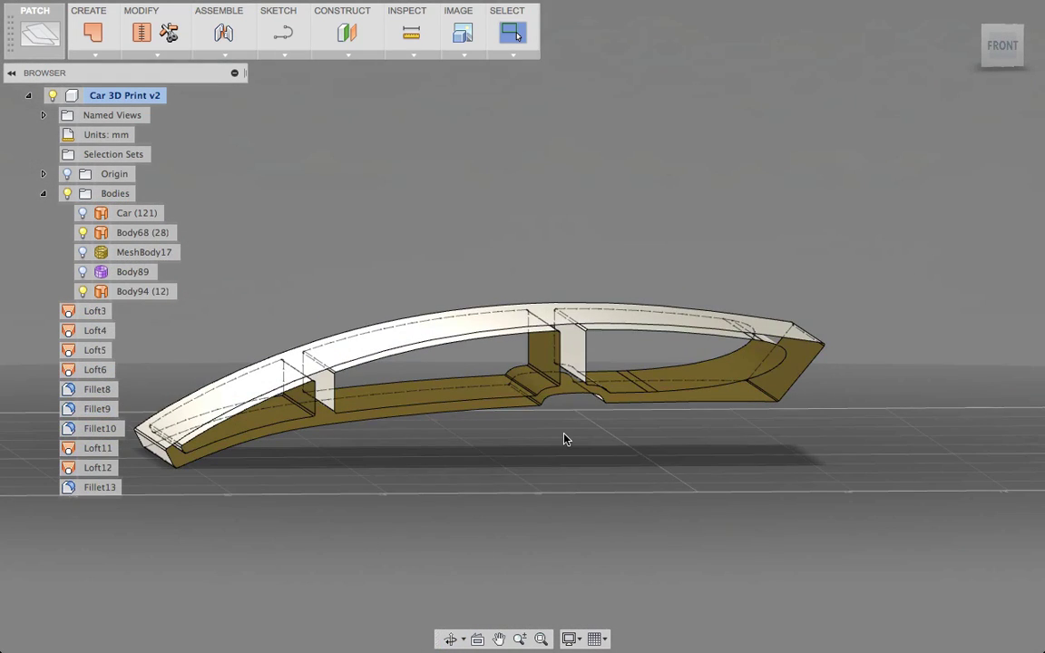
click(1004, 47)
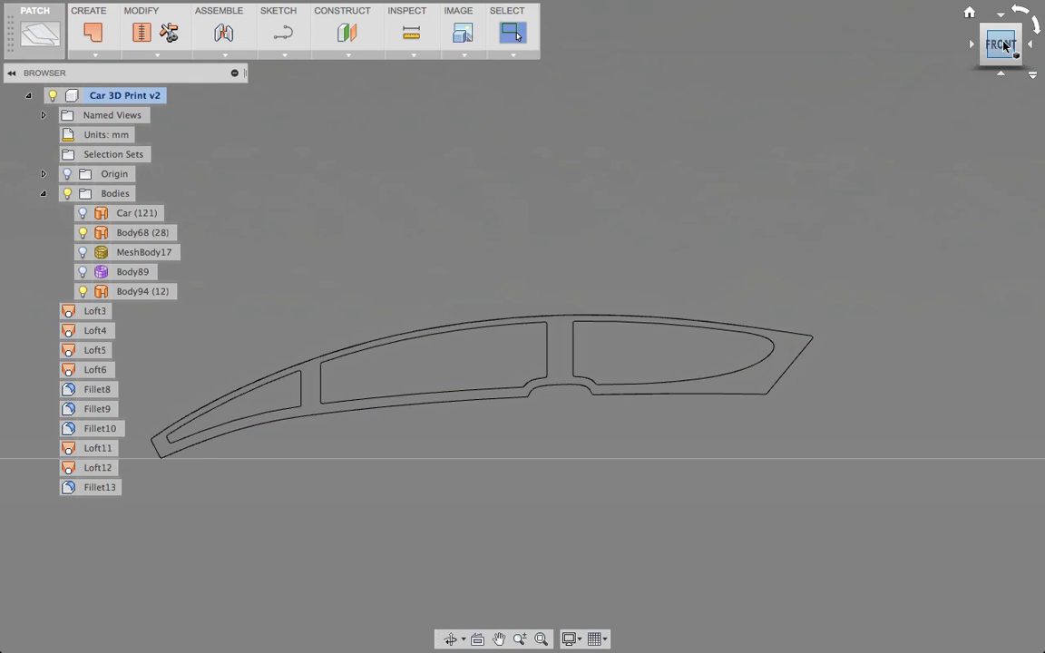
click(171, 430)
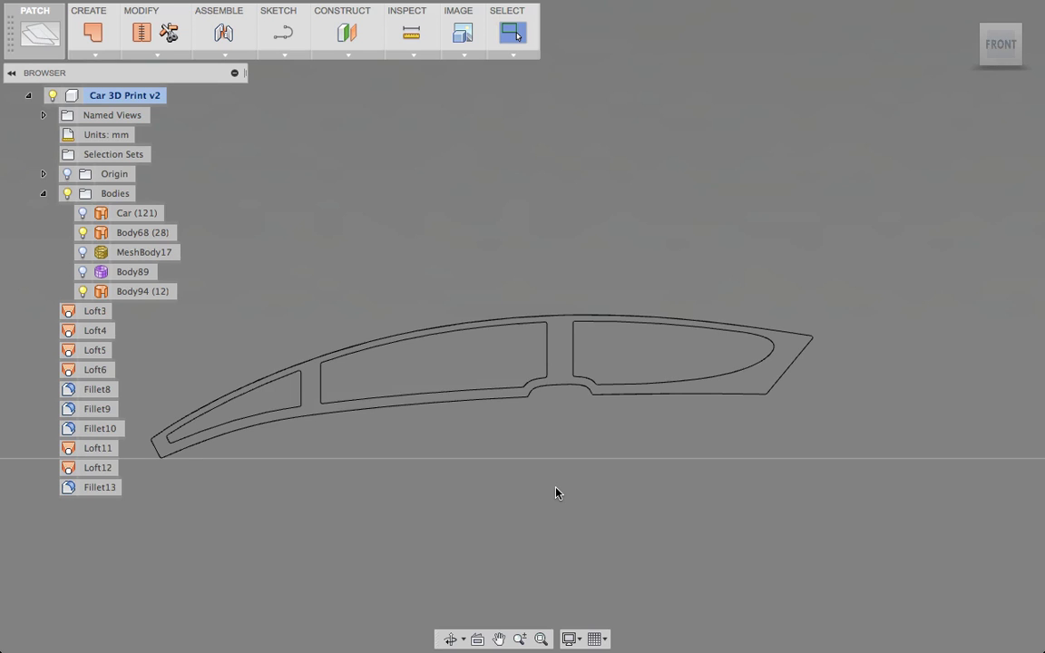
shift+middle_drag(396, 254, 429, 290)
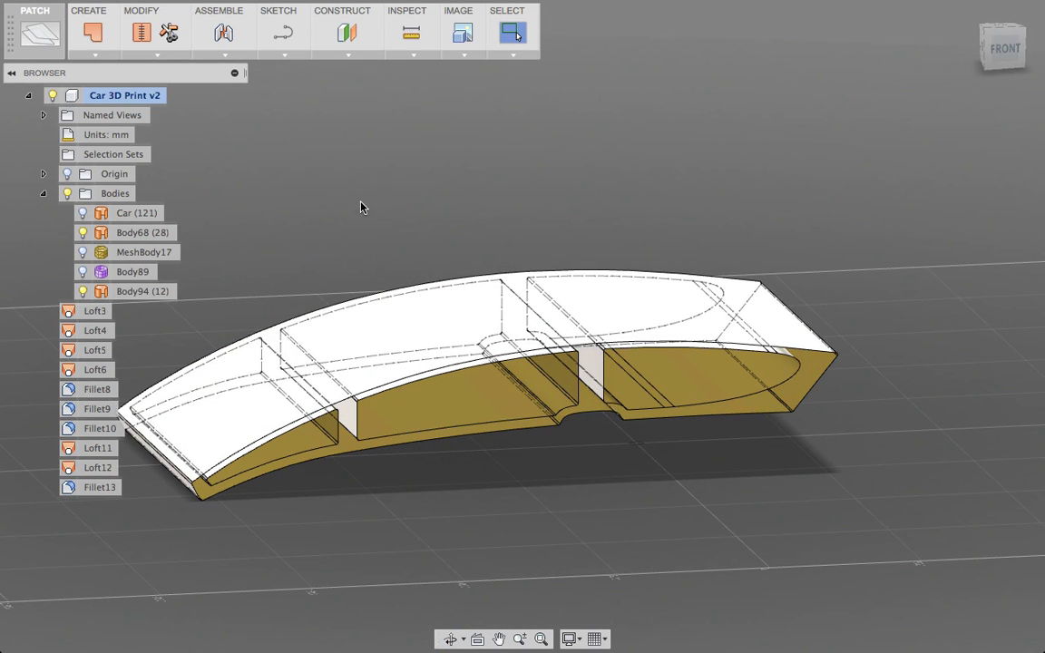
click(82, 213)
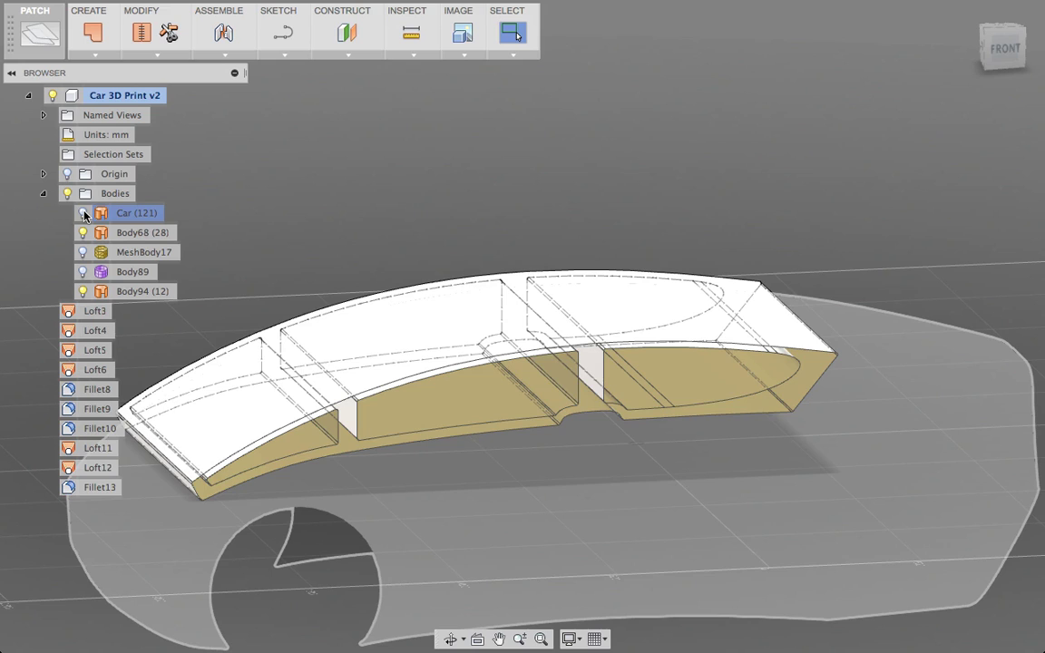
click(83, 213)
Delete the leftover bodies MeshBody17 and Body89.
click(141, 252)
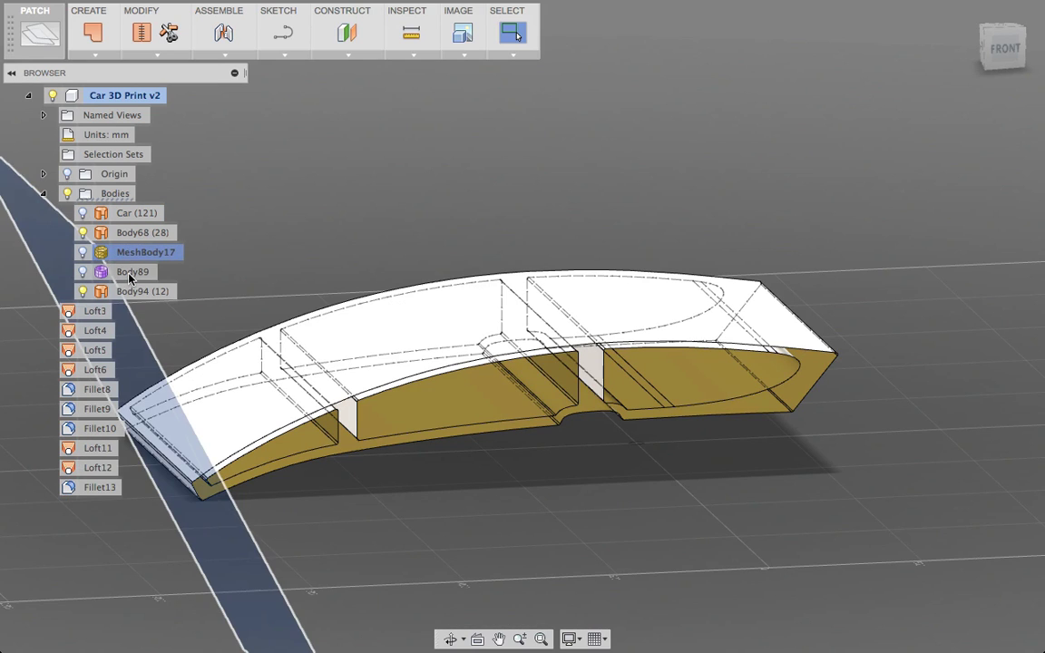
shift+click(130, 272)
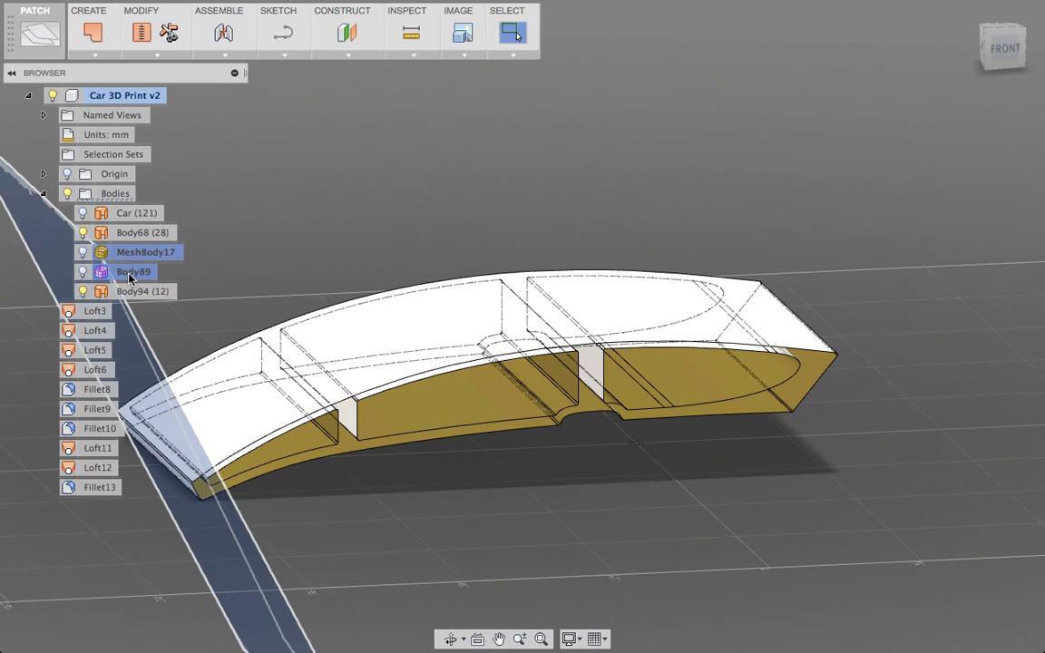
key(Delete)
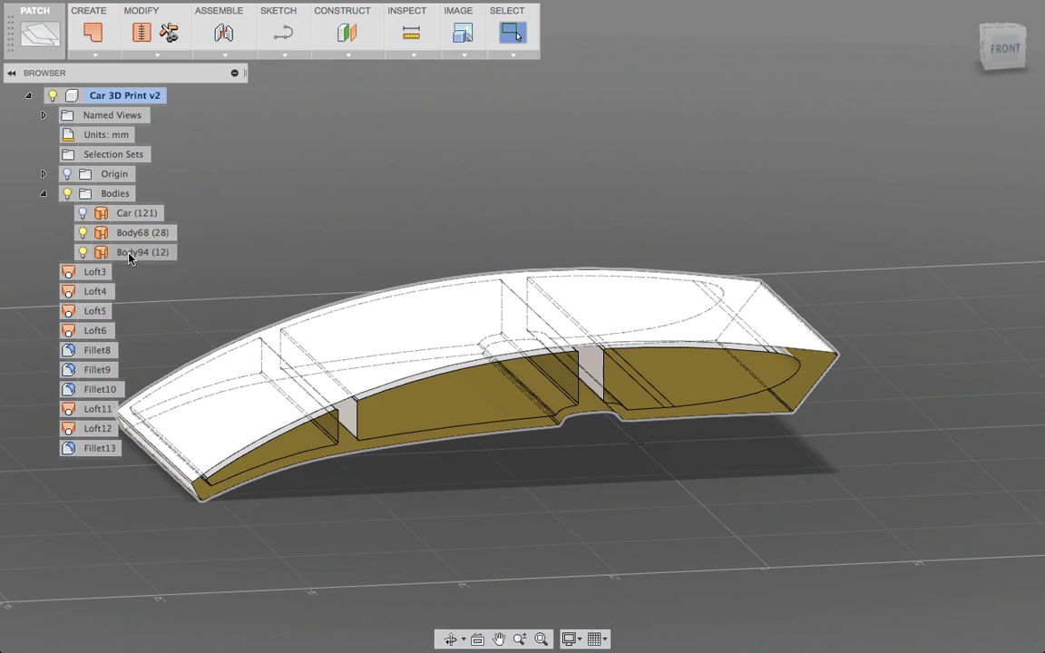
Hide Body68 and show the Car body together with Body94.
click(83, 252)
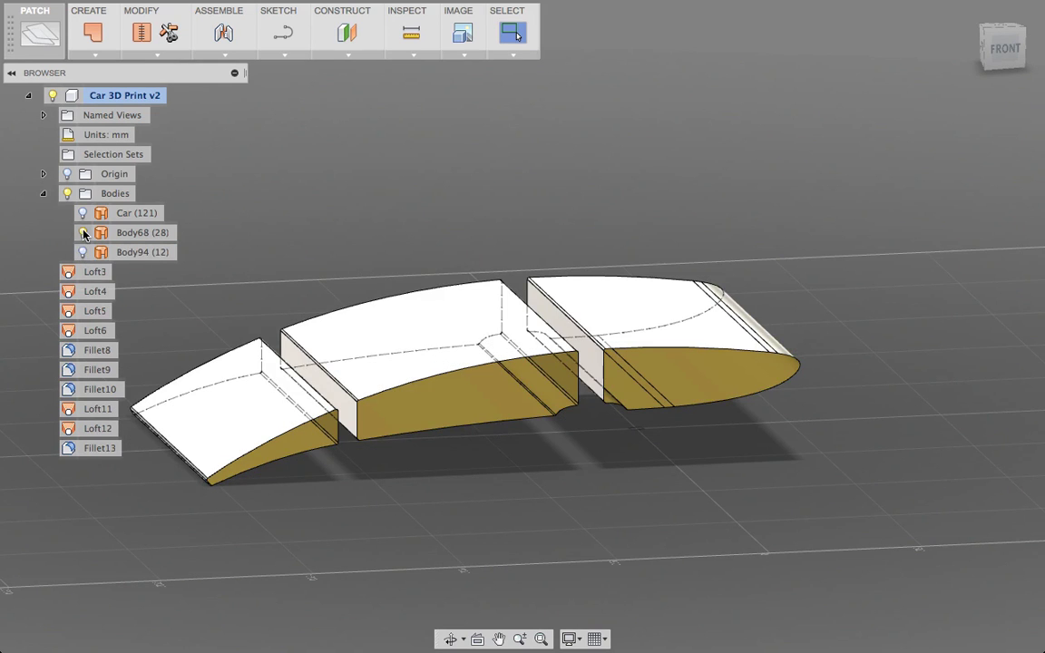
click(83, 234)
click(82, 252)
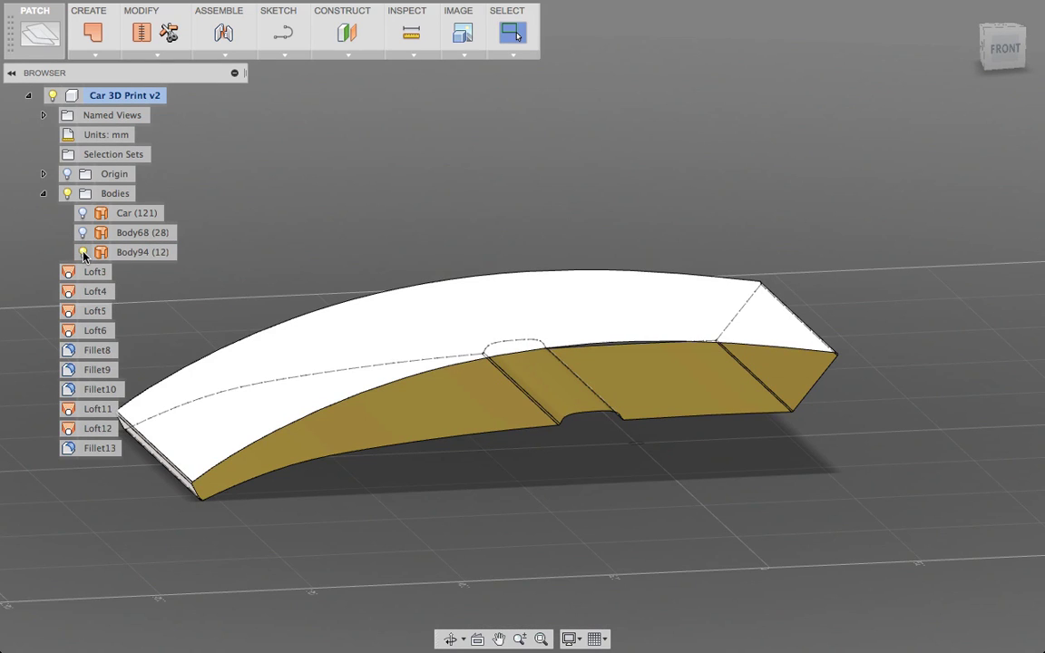
click(83, 252)
click(82, 232)
click(83, 213)
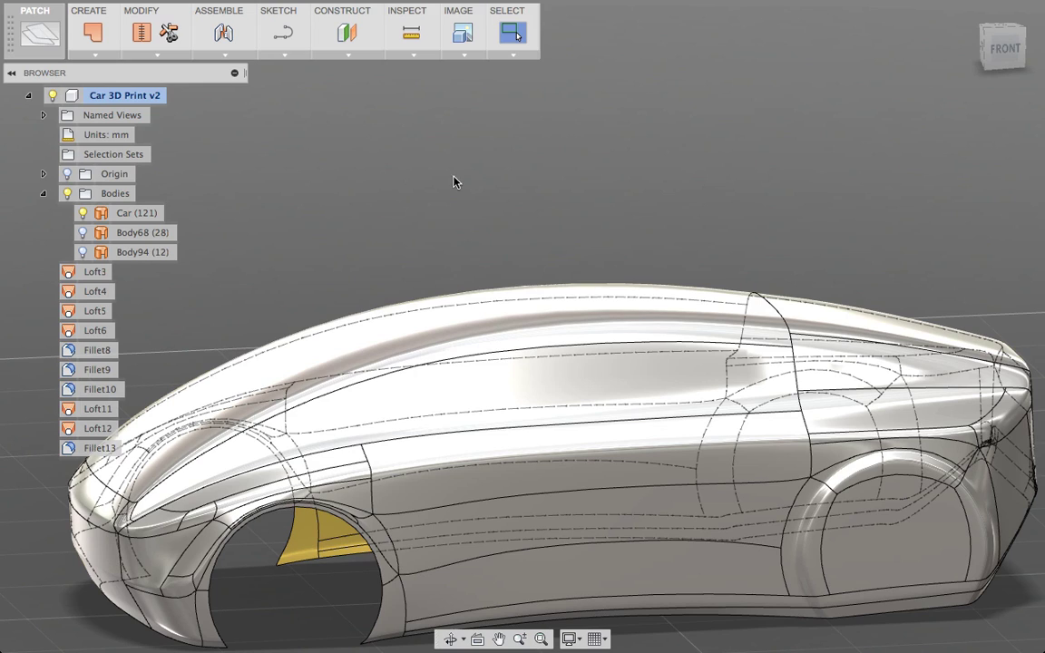
click(176, 60)
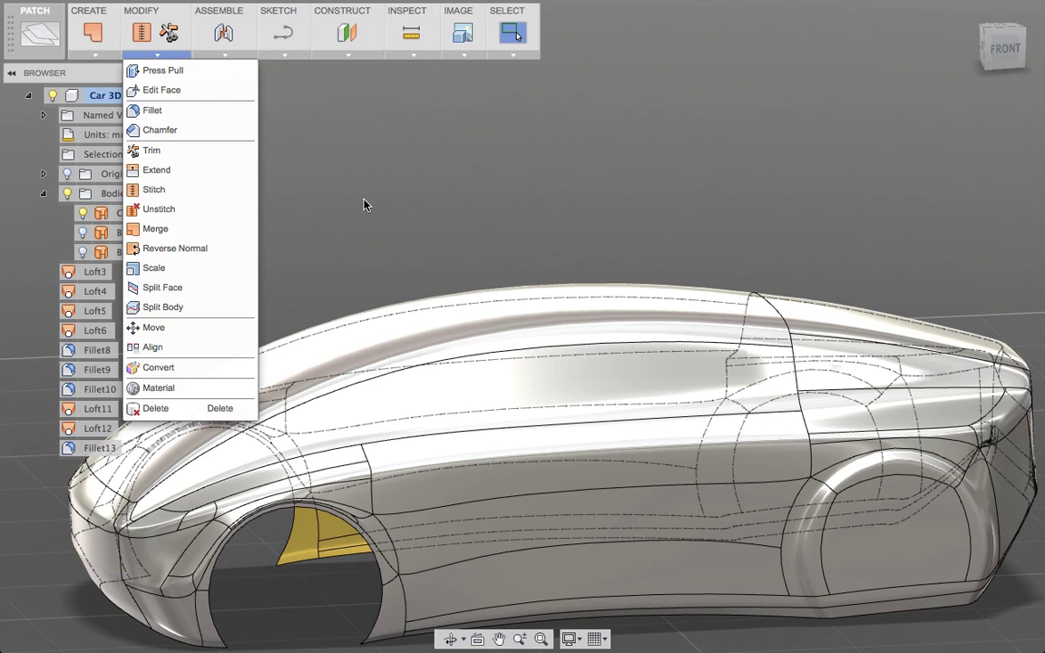
click(480, 195)
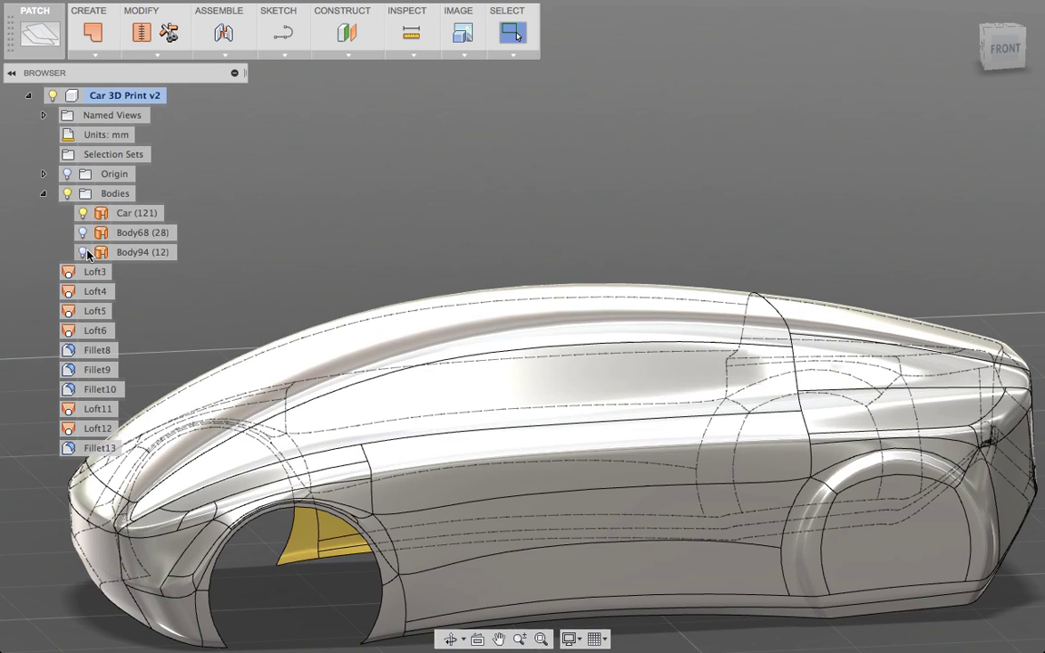
click(83, 252)
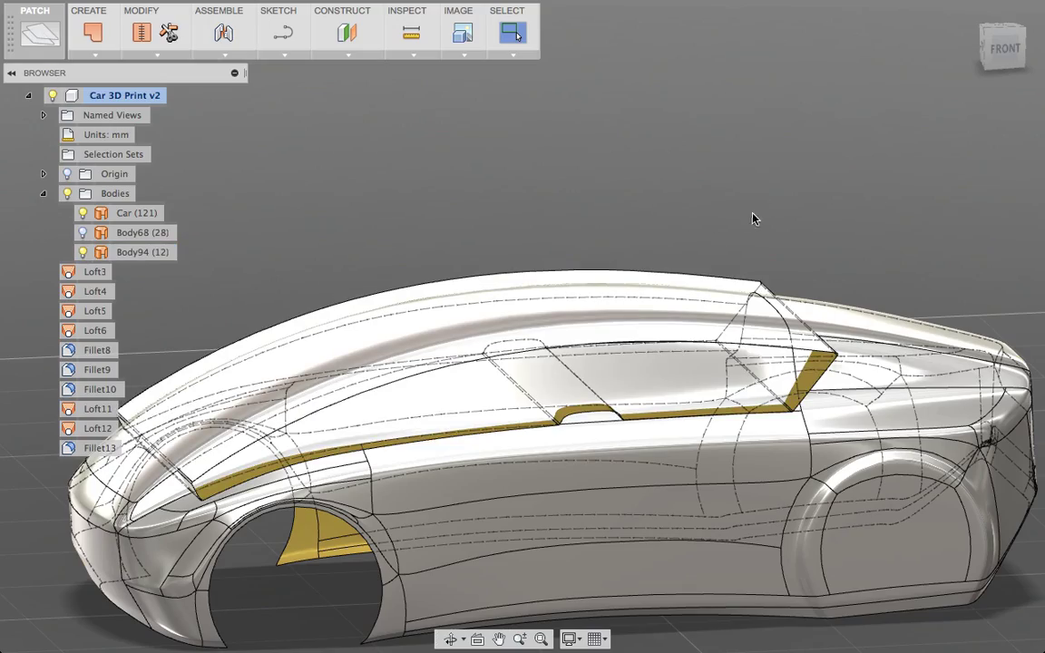
Select the Car's side window, rear quarter, beltline, roof rail and upper door faces as the faces for a Split Face.
shift+middle_drag(806, 208, 312, 212)
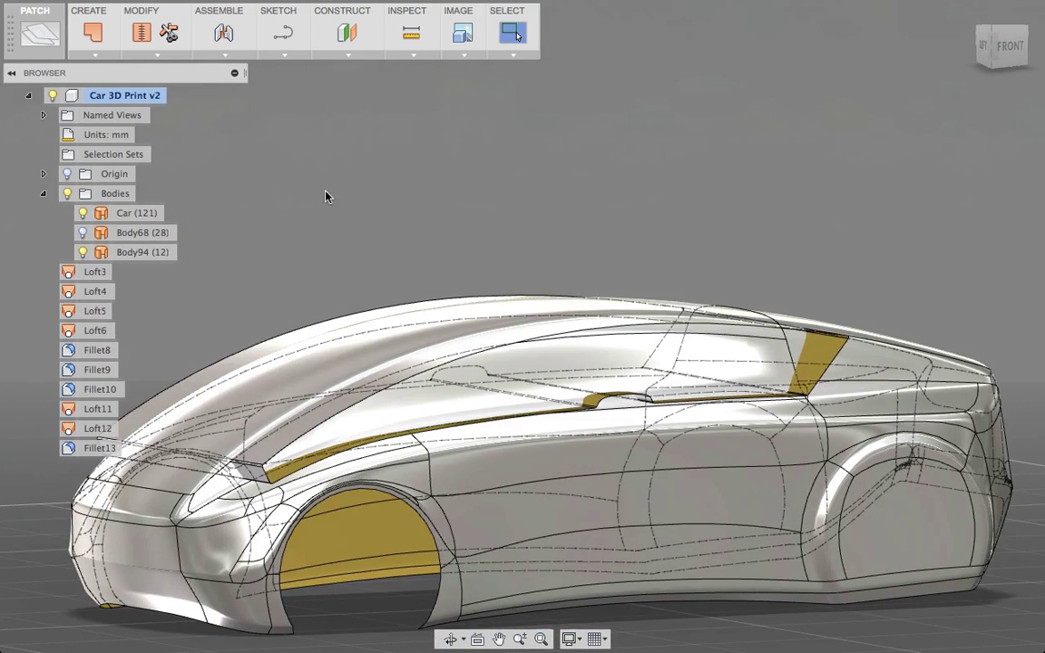
click(149, 57)
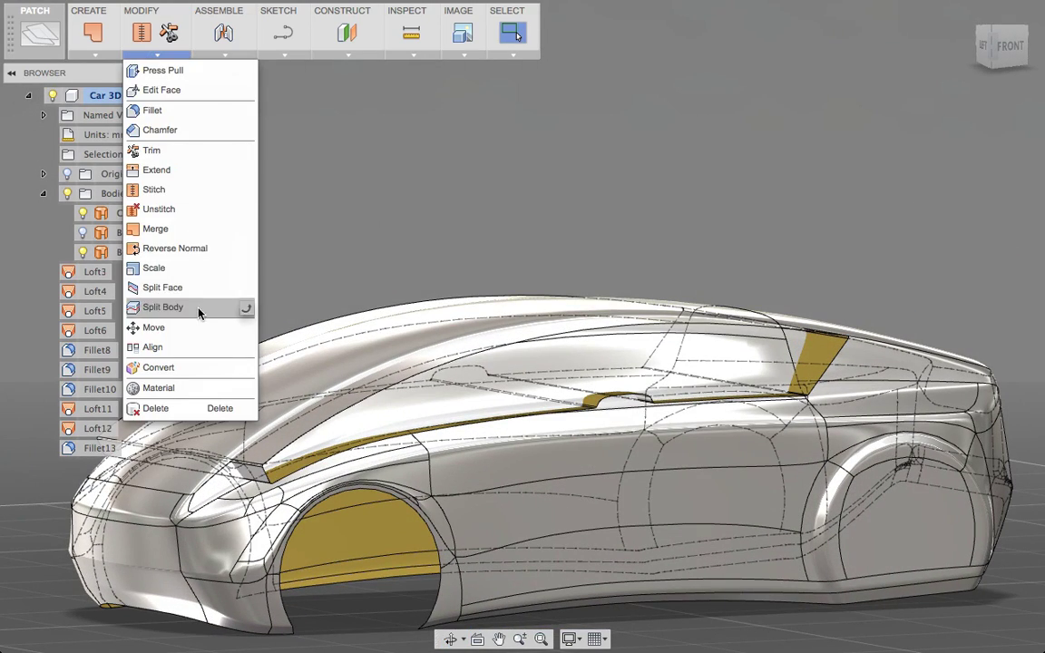
click(163, 287)
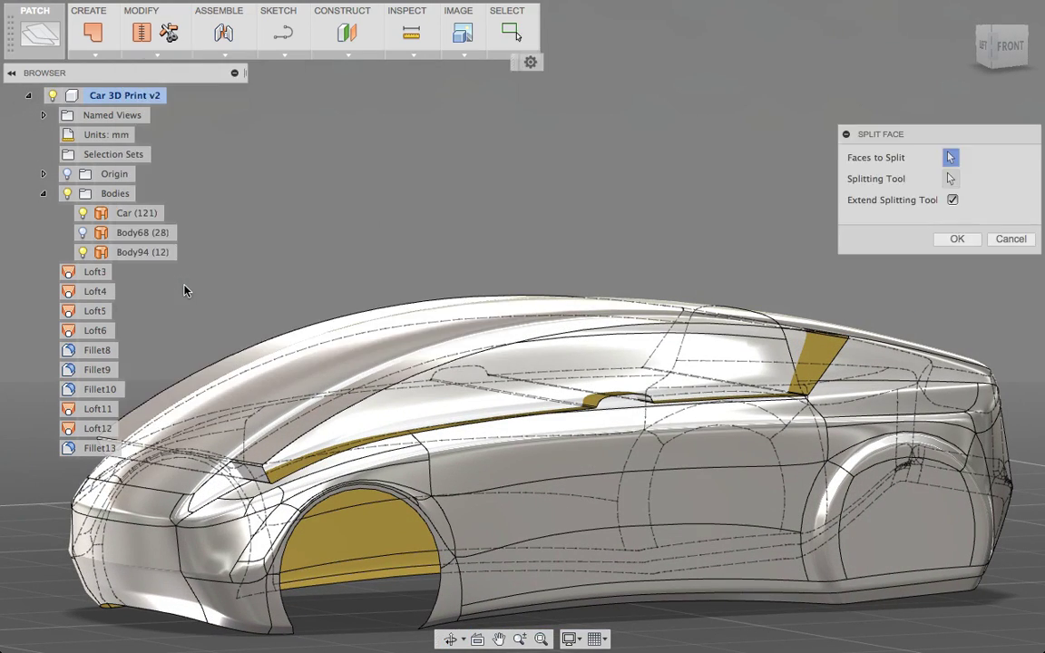
click(434, 401)
shift+middle_drag(596, 212, 500, 183)
click(838, 356)
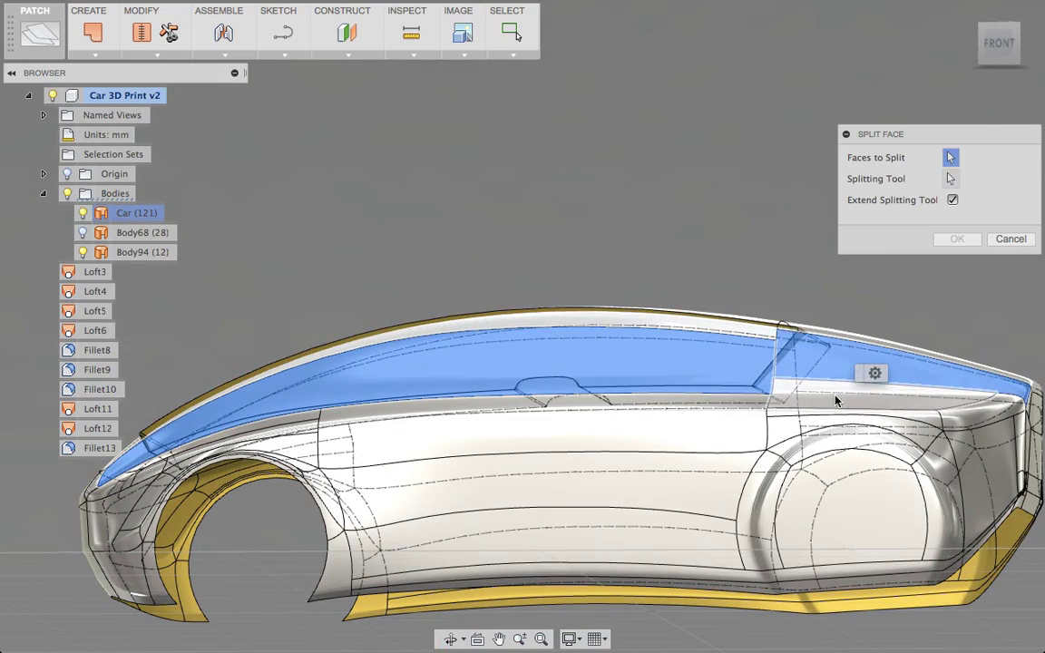
click(836, 396)
shift+middle_drag(738, 243, 697, 297)
click(721, 318)
click(714, 421)
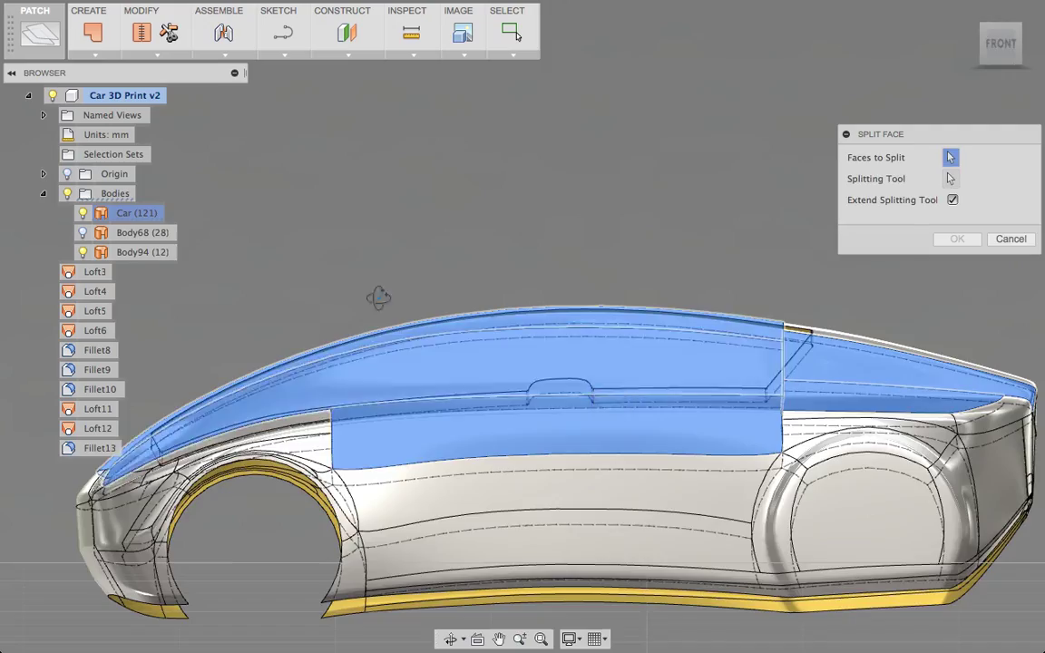
Try to split the car's roof, side window, door and rear faces with Body94, with Extend Splitting Tool turned off.
shift+middle_drag(715, 421, 386, 458)
scroll(386, 458, up, 3)
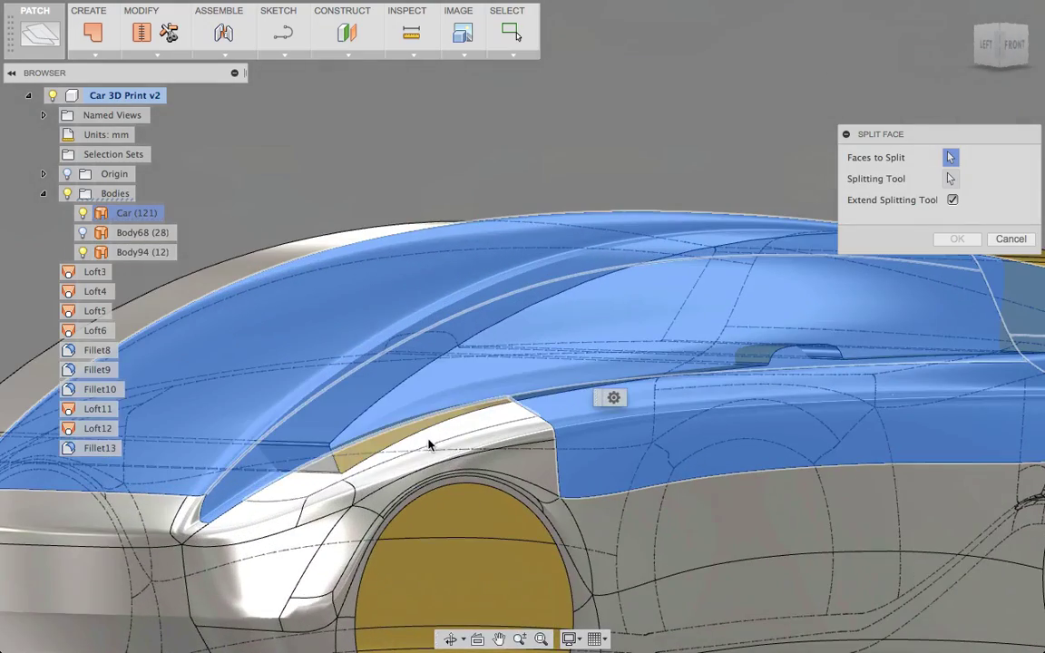
scroll(355, 303, down, 5)
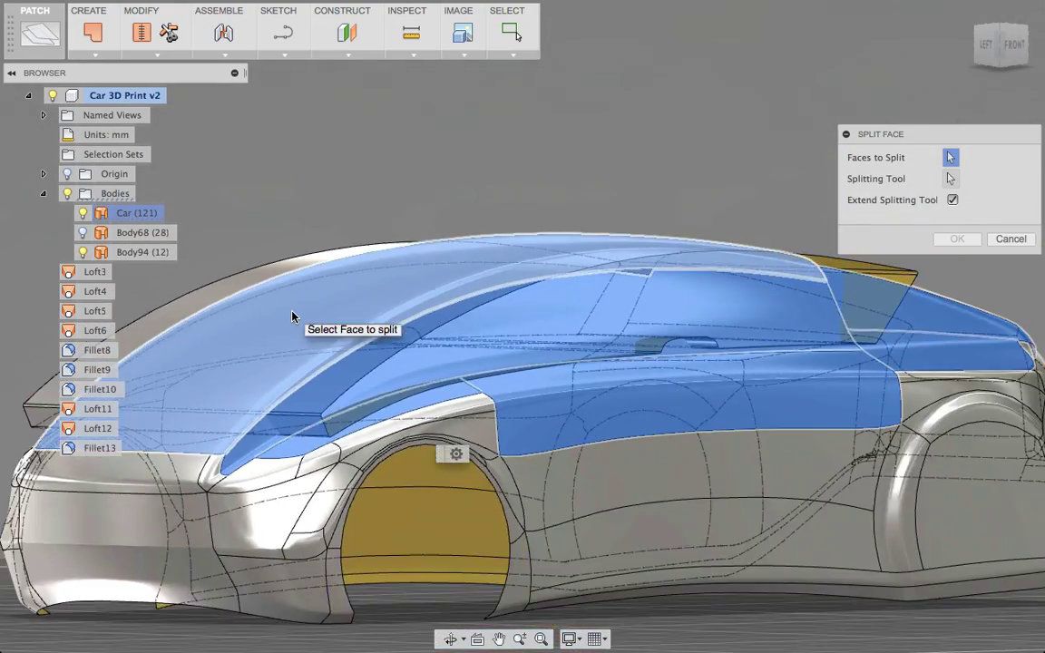
shift+middle_drag(294, 319, 538, 410)
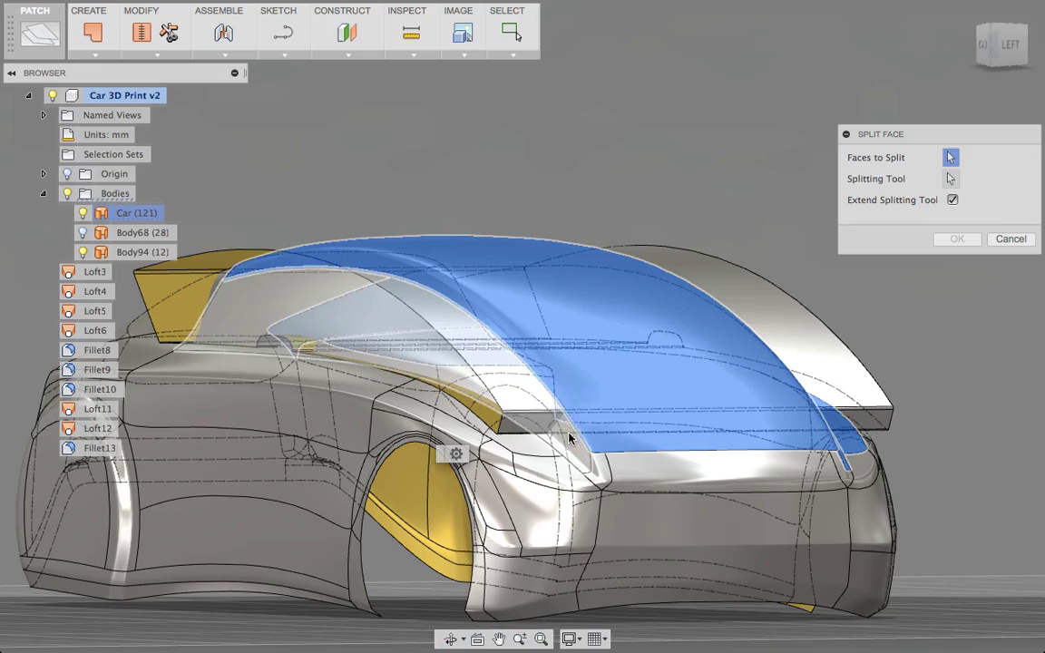
shift+middle_drag(298, 355, 296, 315)
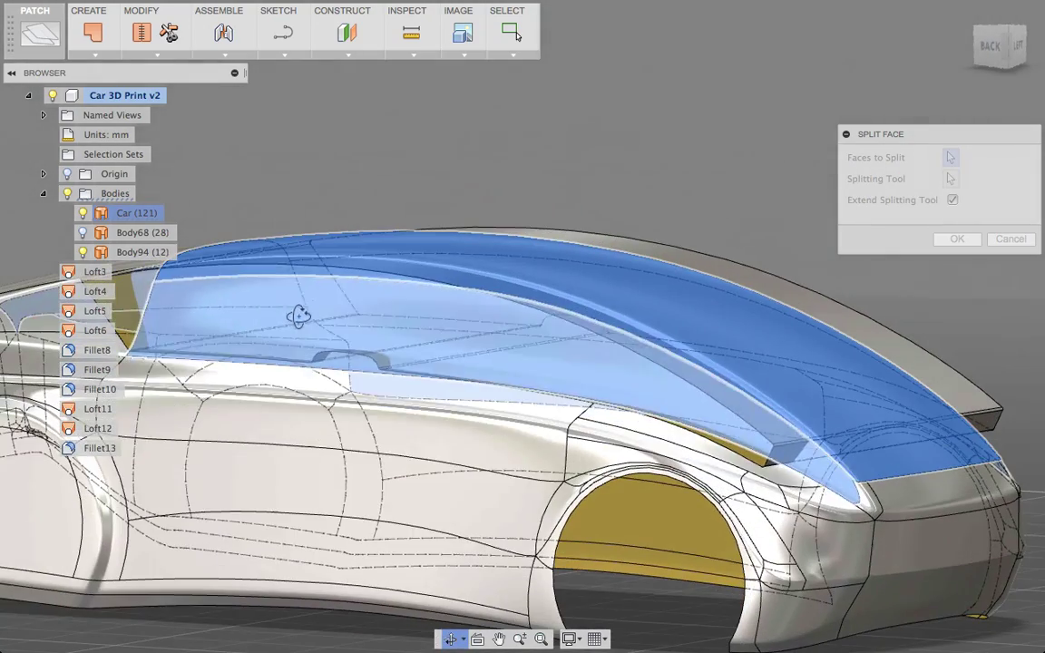
shift+middle_drag(457, 397, 502, 387)
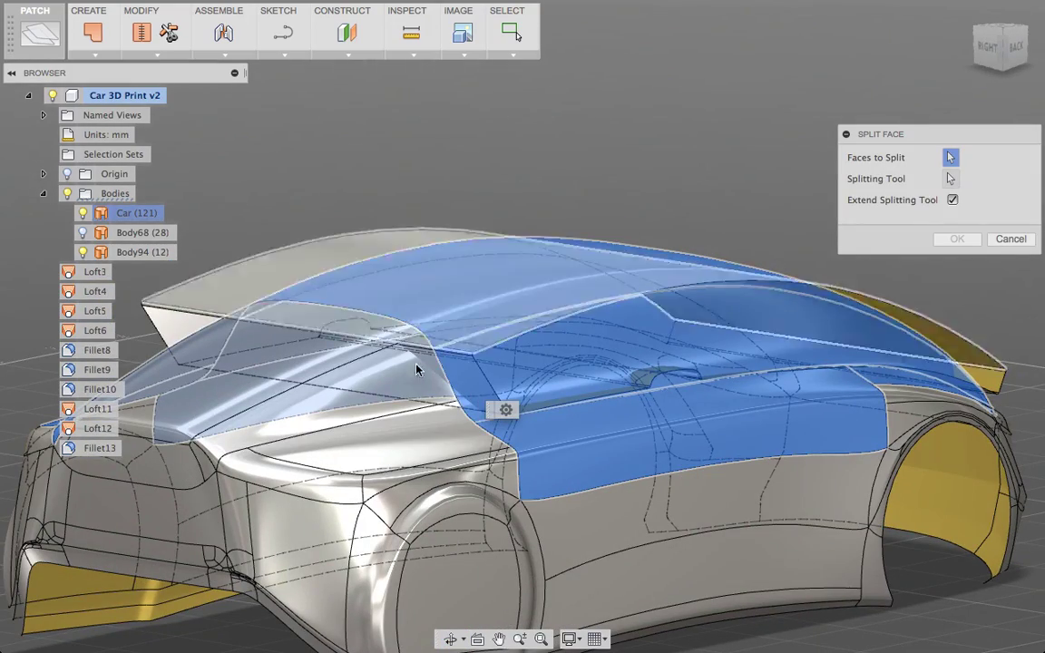
click(422, 430)
shift+middle_drag(350, 346, 678, 294)
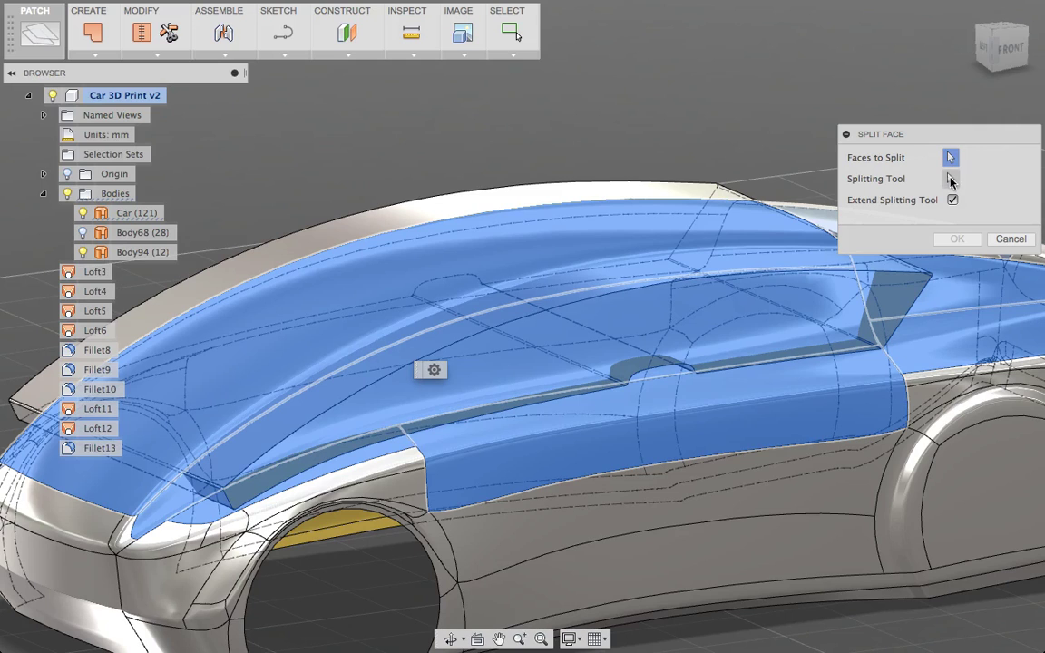
click(951, 179)
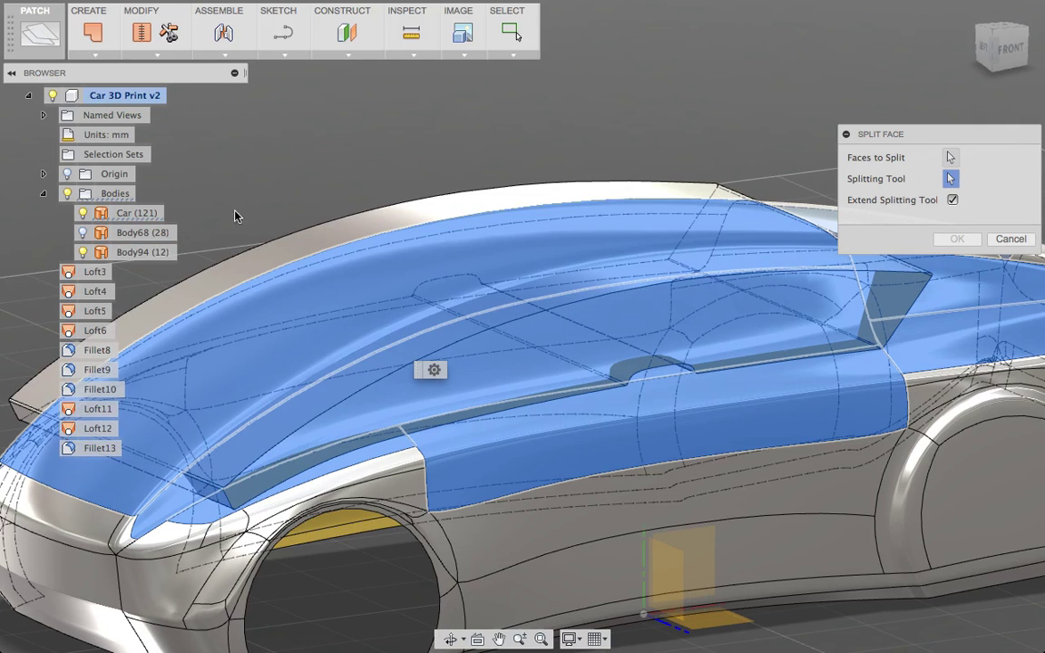
click(136, 259)
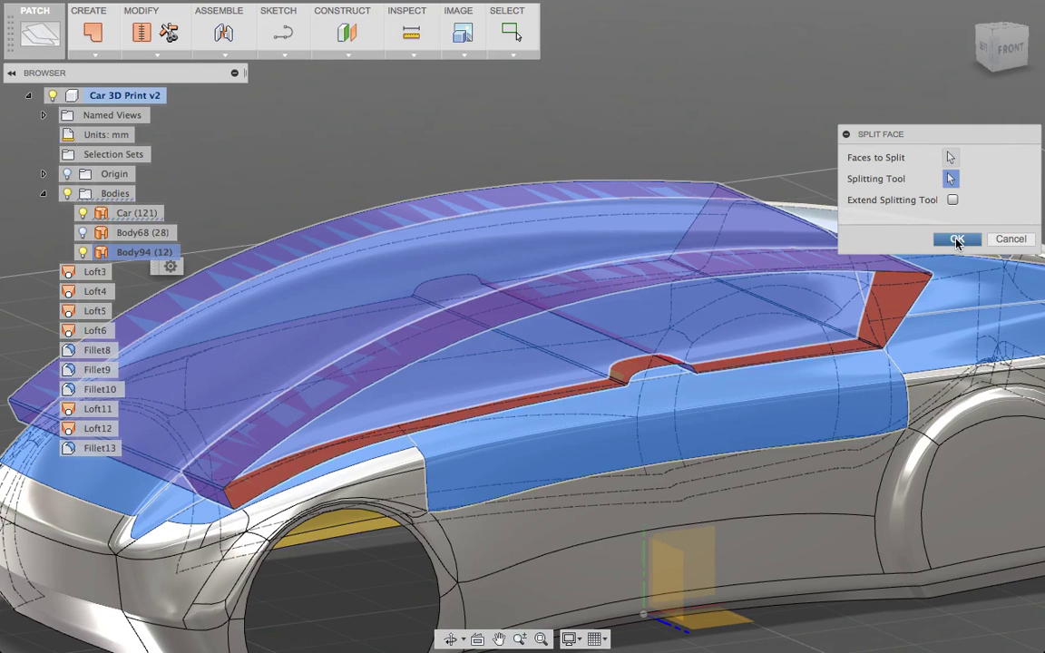
click(957, 239)
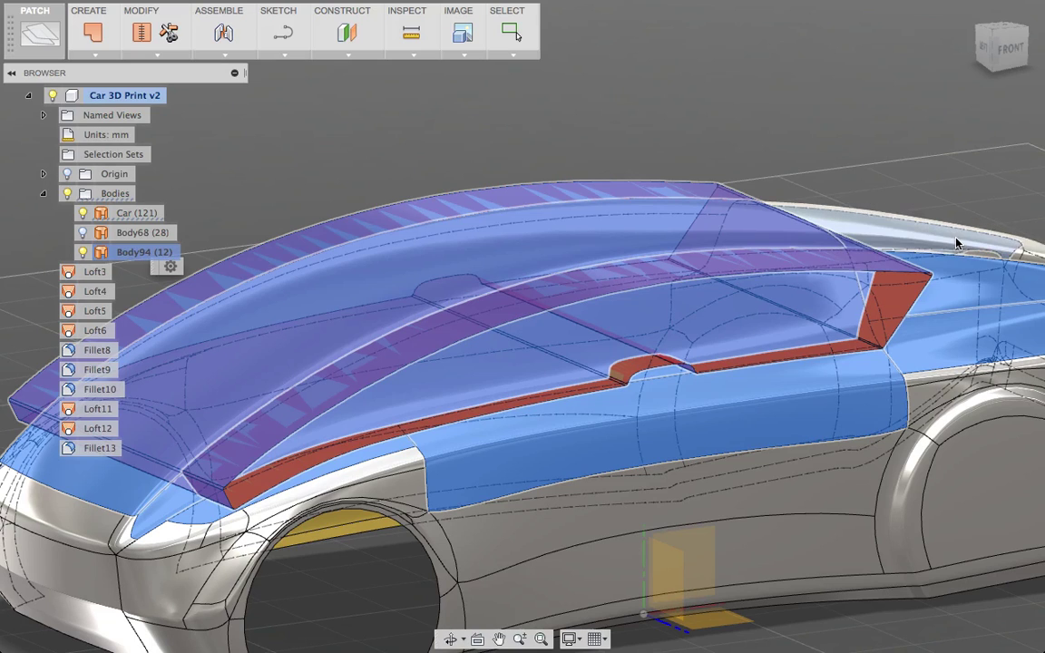
Hide Body94 and examine the split faces around the side windows on both sides of the car.
click(84, 253)
click(85, 253)
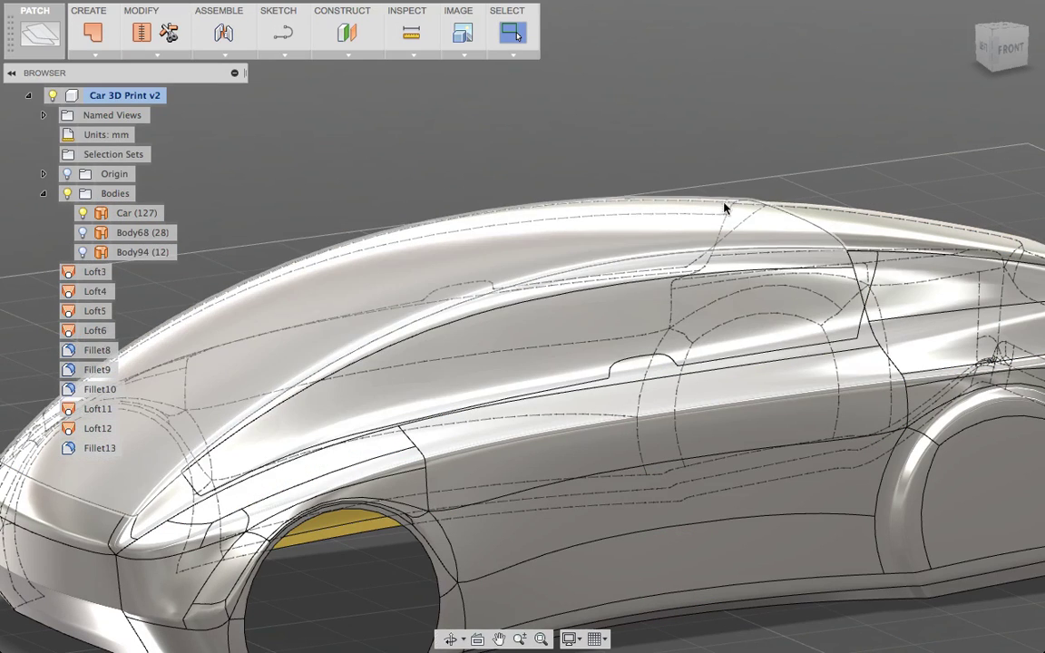
shift+middle_drag(726, 207, 230, 526)
click(529, 417)
click(230, 529)
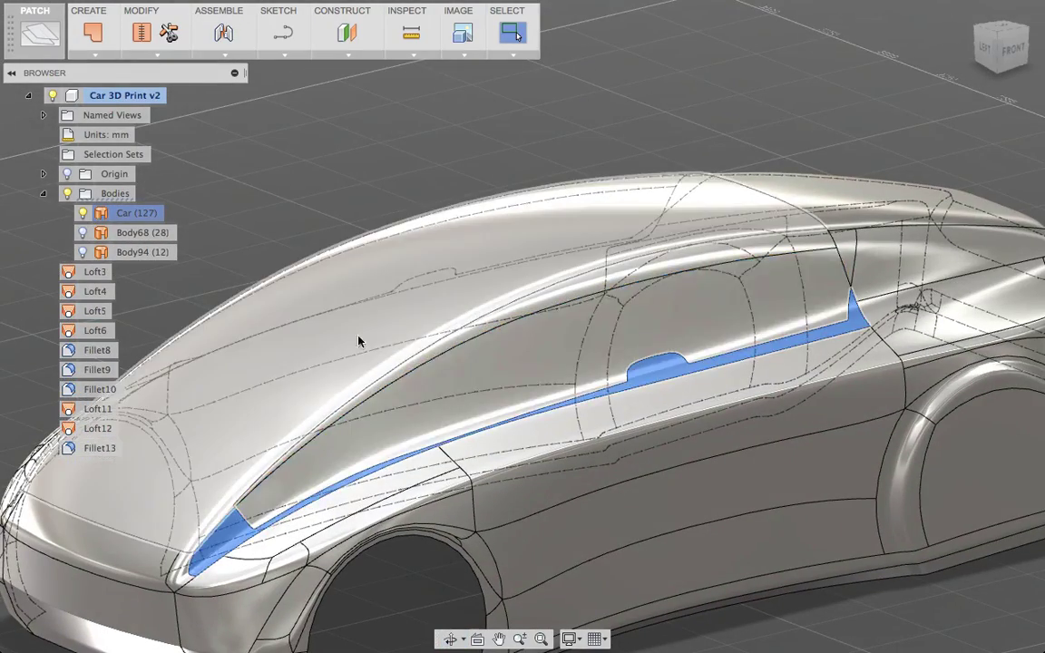
shift+middle_drag(349, 263, 667, 198)
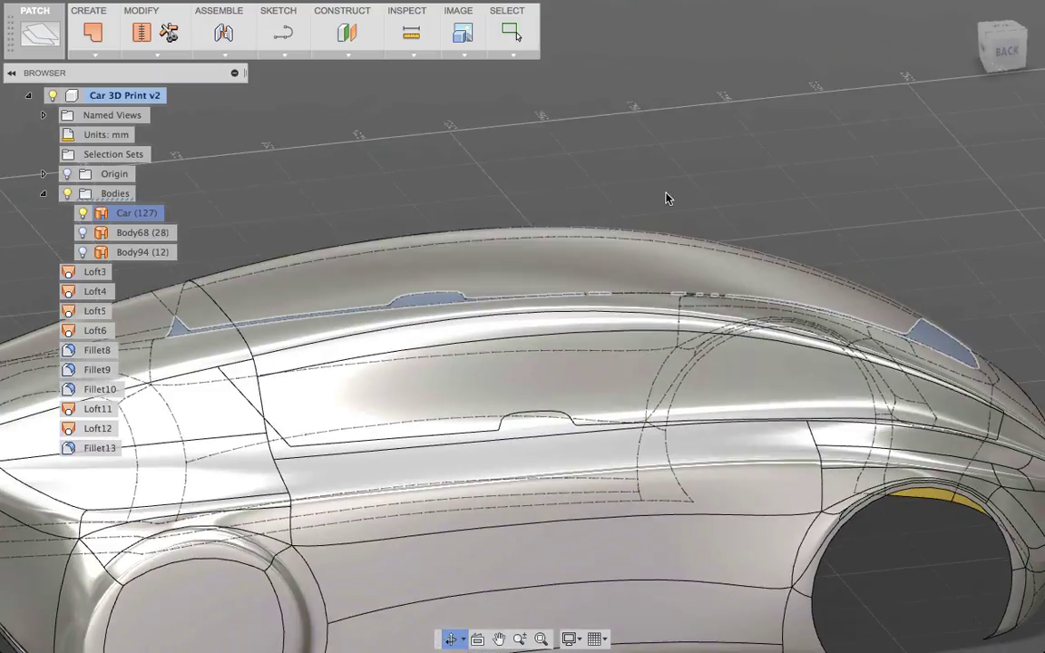
shift+middle_drag(785, 186, 712, 189)
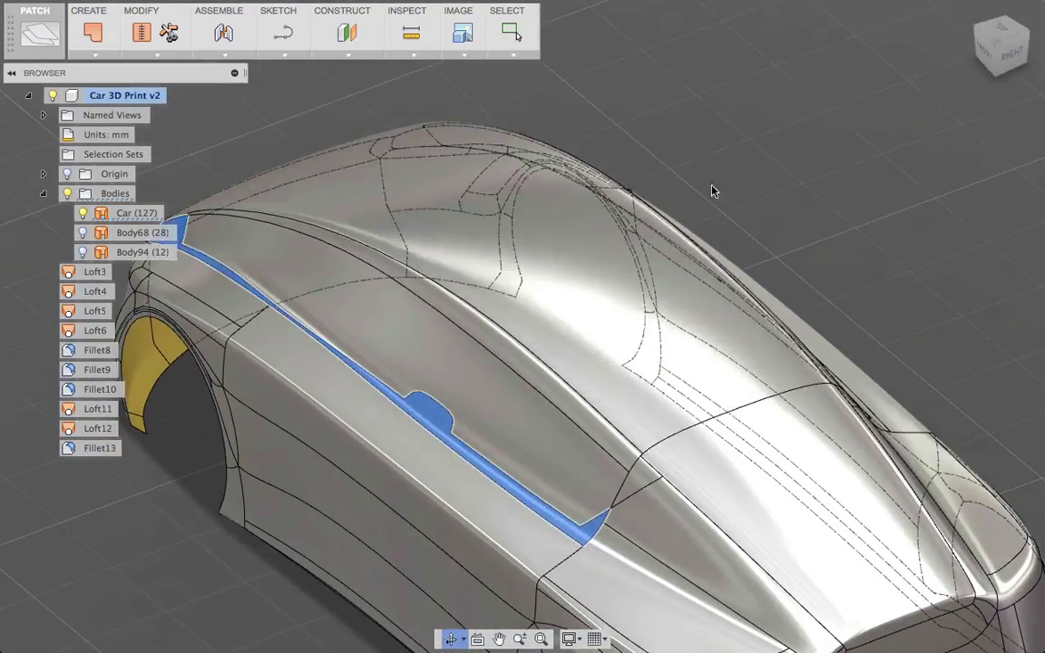
click(740, 175)
click(445, 385)
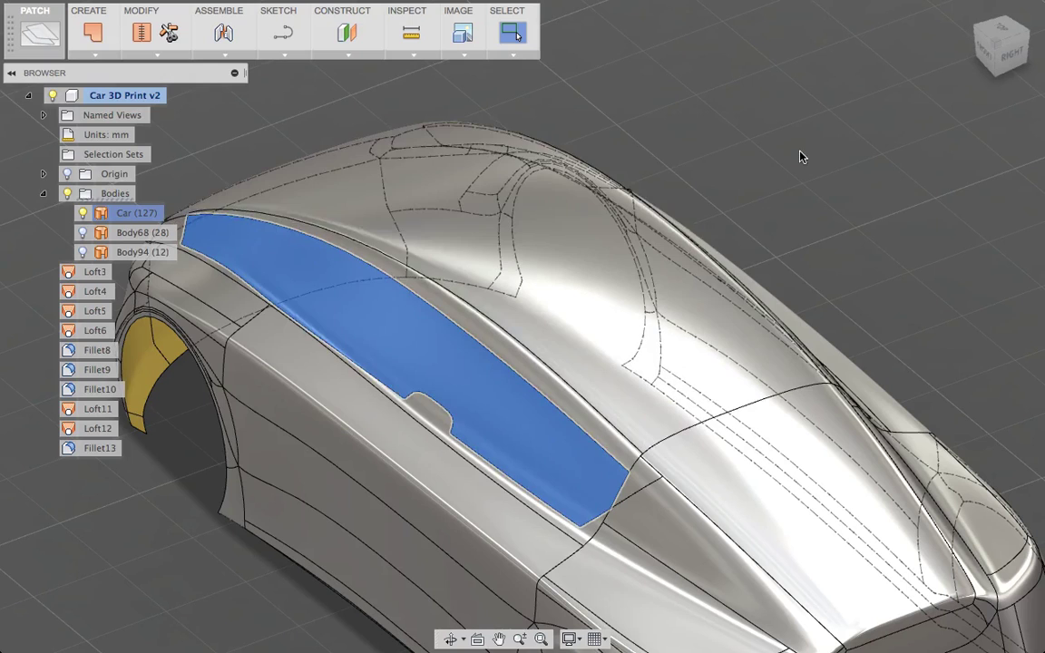
click(769, 169)
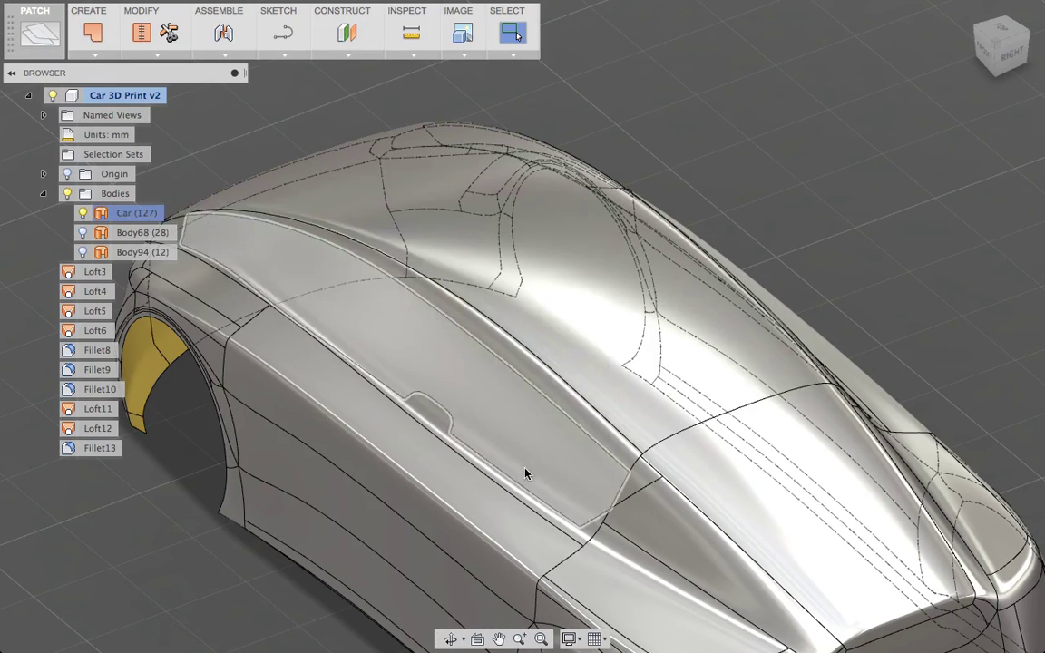
Undo the face split on the Car body and leave Body94 hidden.
key(super+z)
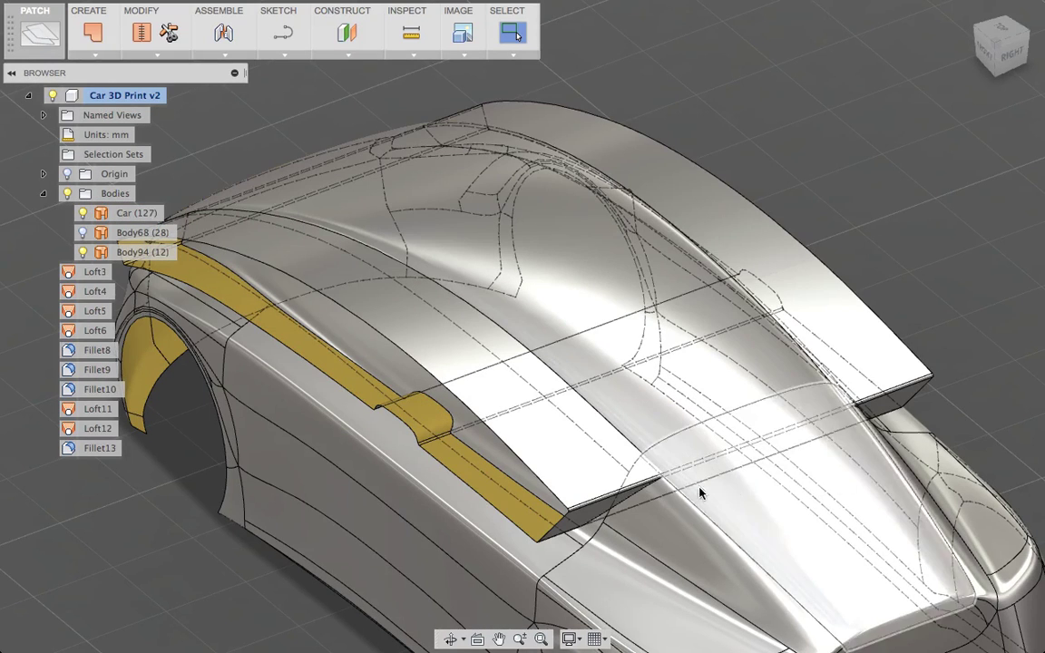
shift+middle_drag(728, 380, 629, 399)
scroll(629, 399, up, 3)
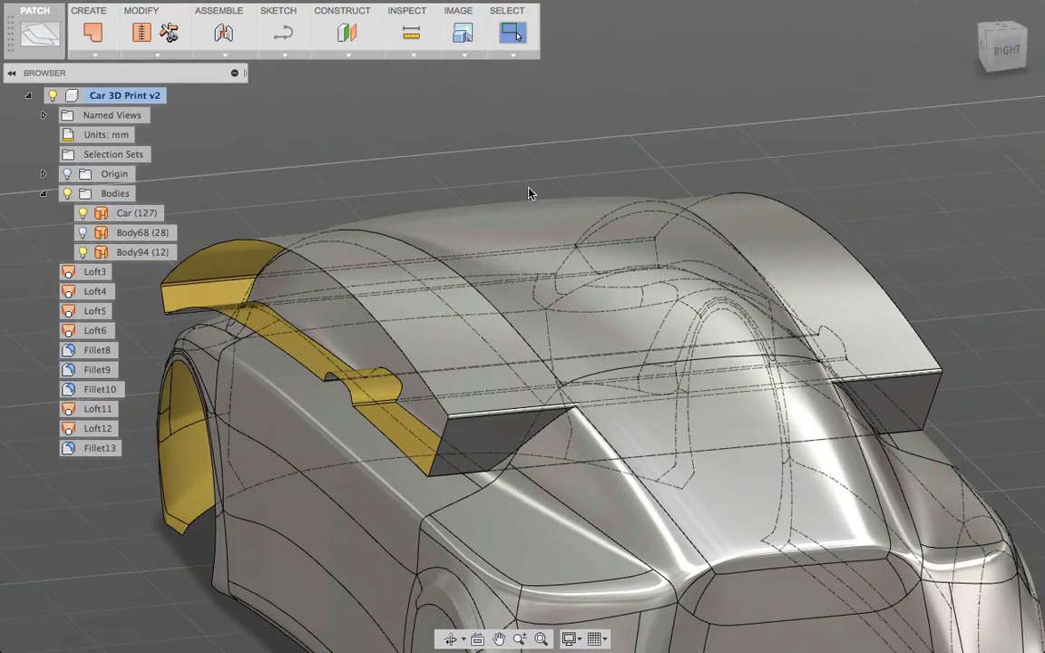
shift+middle_drag(445, 213, 498, 221)
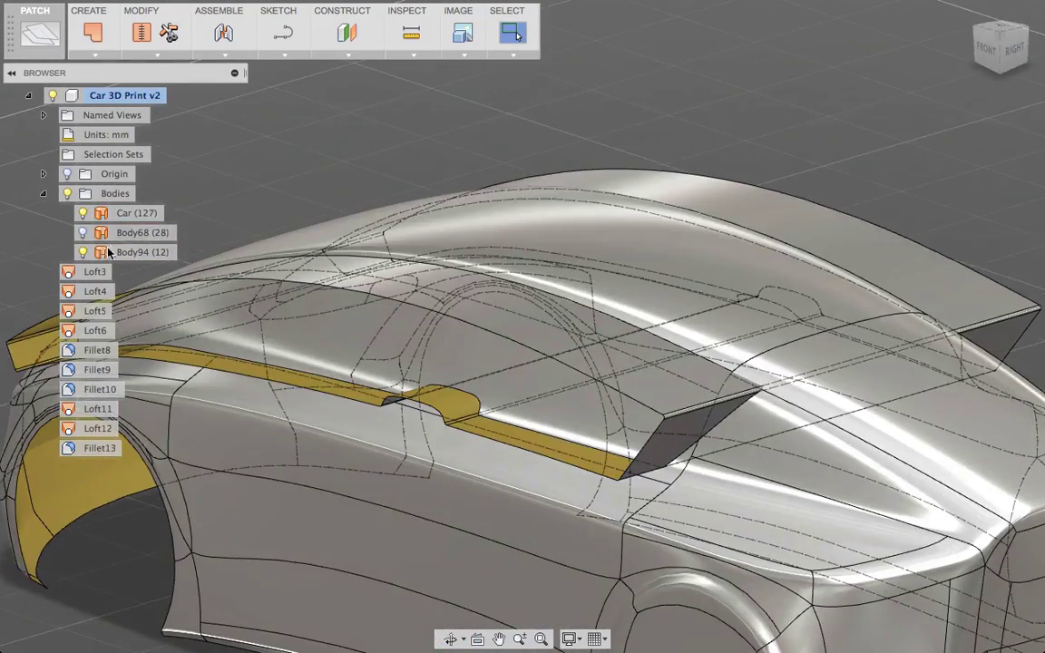
click(82, 253)
click(82, 253)
key(super+z)
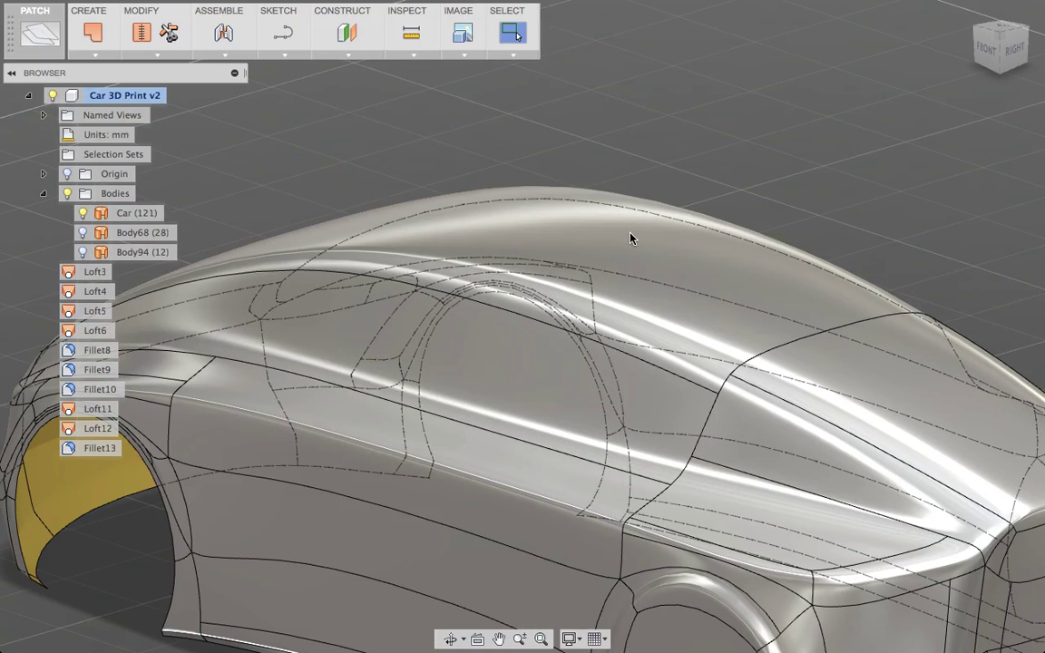
Start Split Face and select the roof, rear, side window, door and front fender faces along the first side of the car.
click(168, 54)
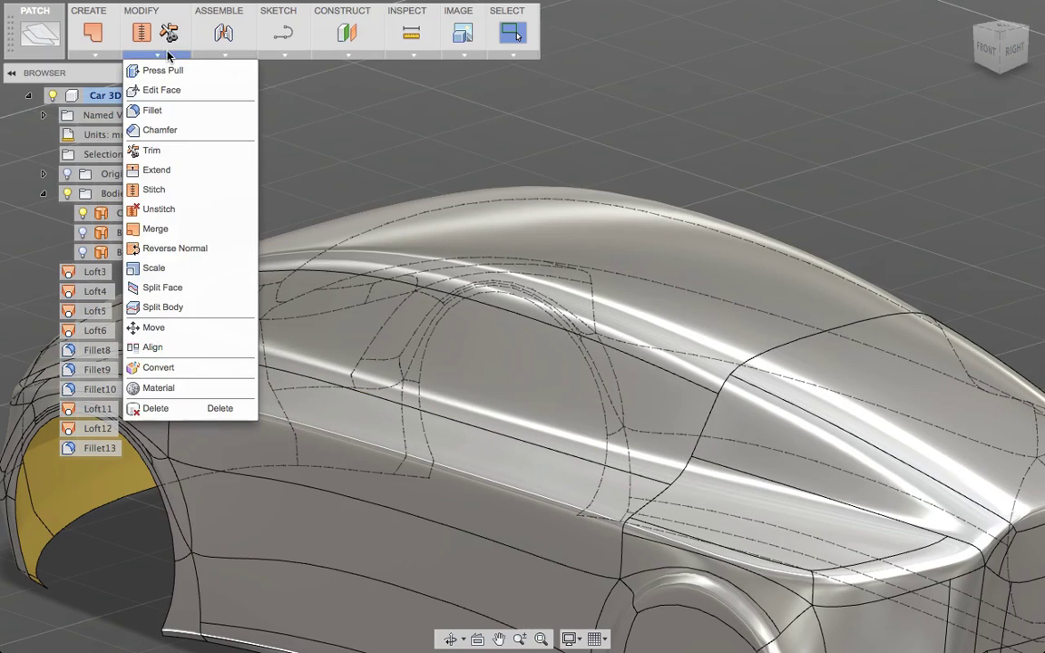
click(188, 289)
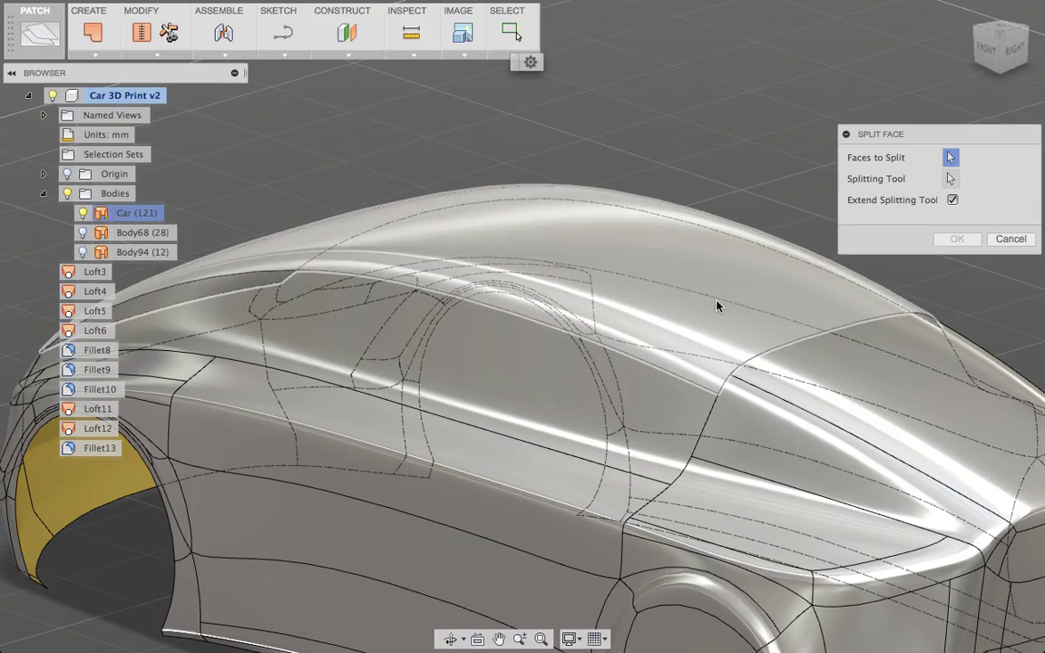
click(839, 372)
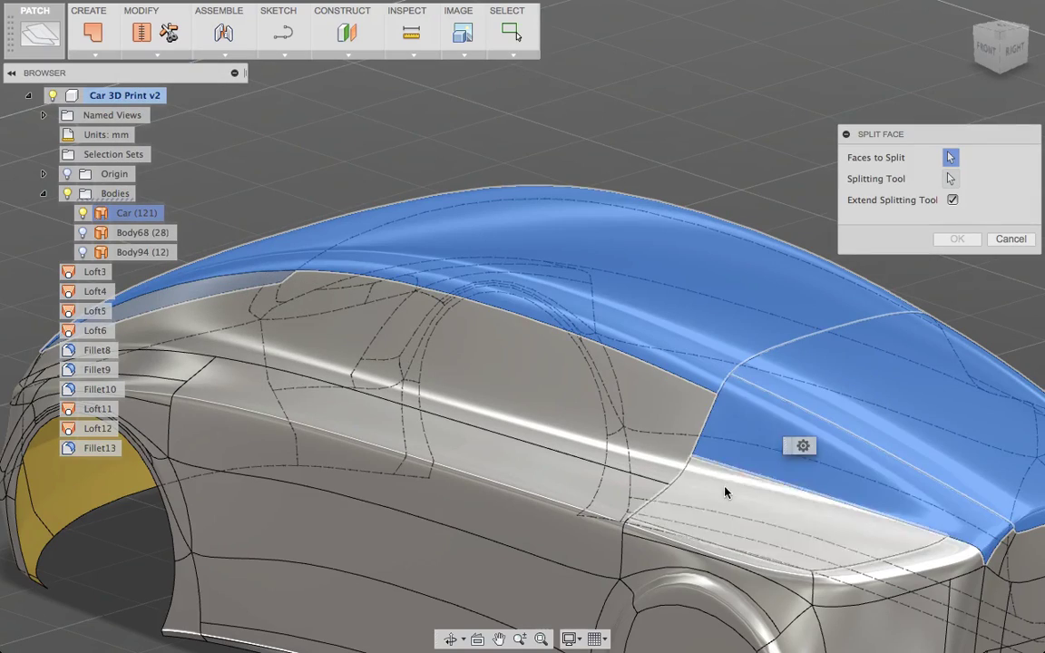
click(610, 491)
shift+middle_drag(646, 443, 544, 417)
click(544, 417)
click(322, 566)
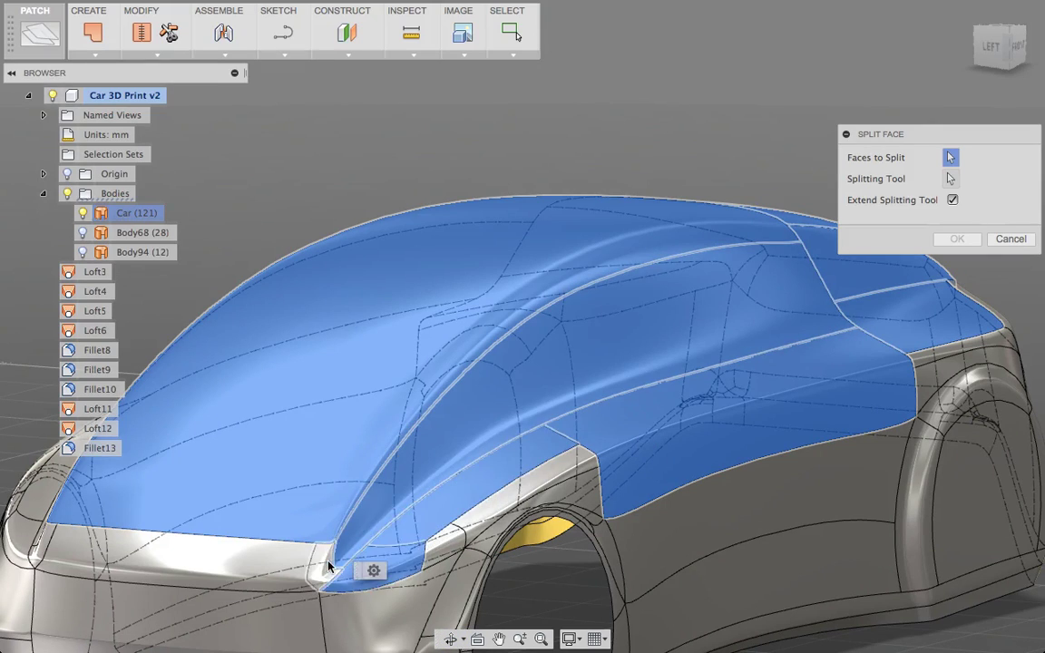
click(292, 566)
Add the matching side window, fender, door and rear quarter faces on the car's opposite side to the faces to split.
shift+middle_drag(292, 566, 604, 544)
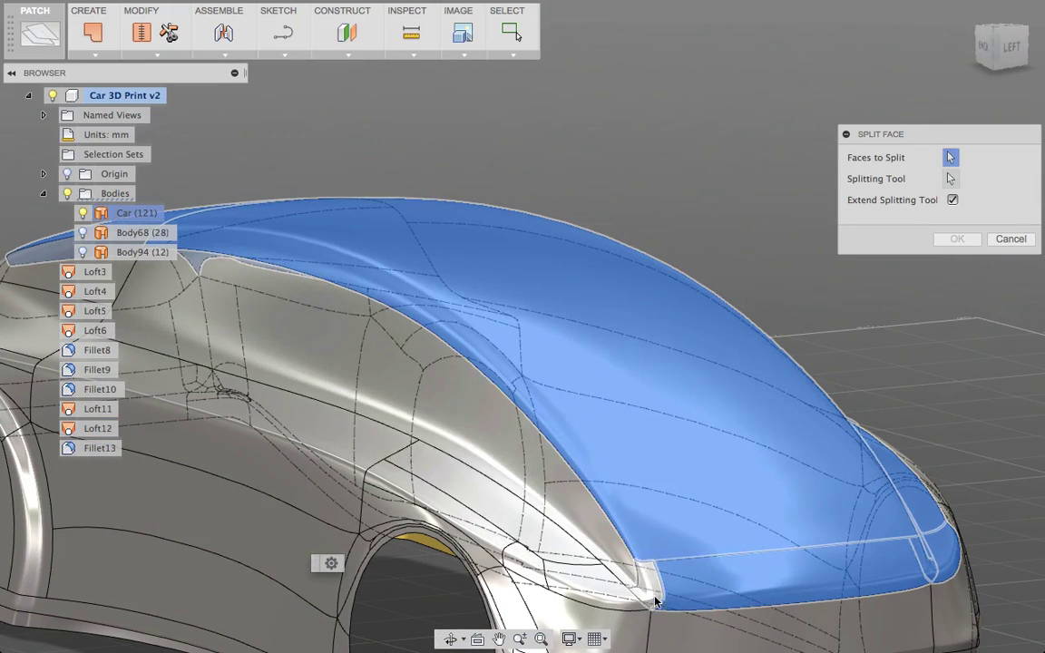
click(541, 482)
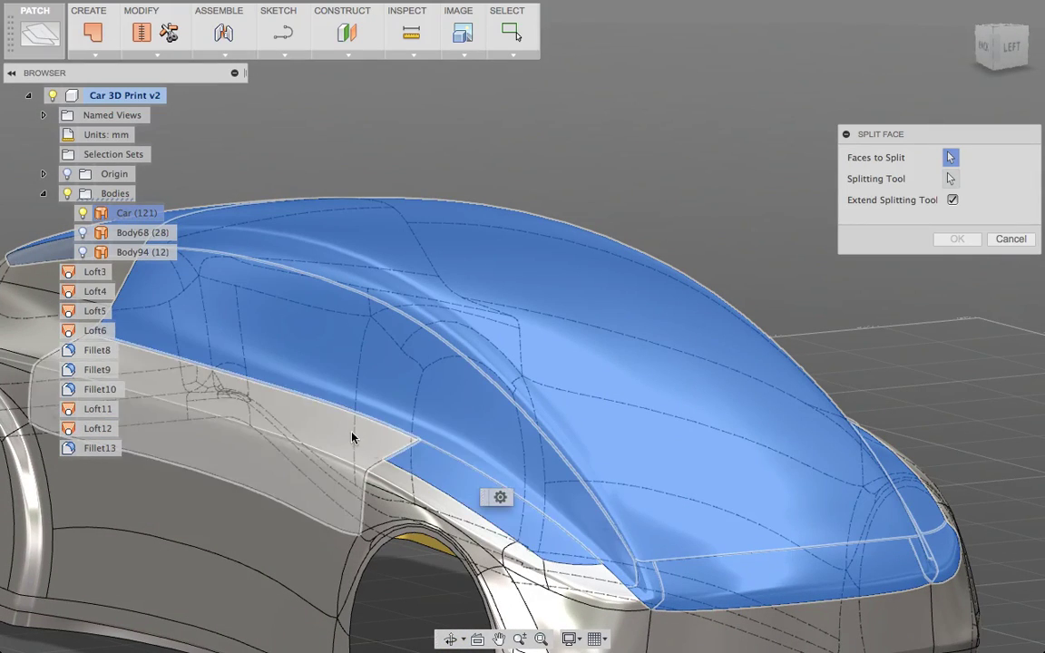
shift+middle_drag(325, 428, 373, 420)
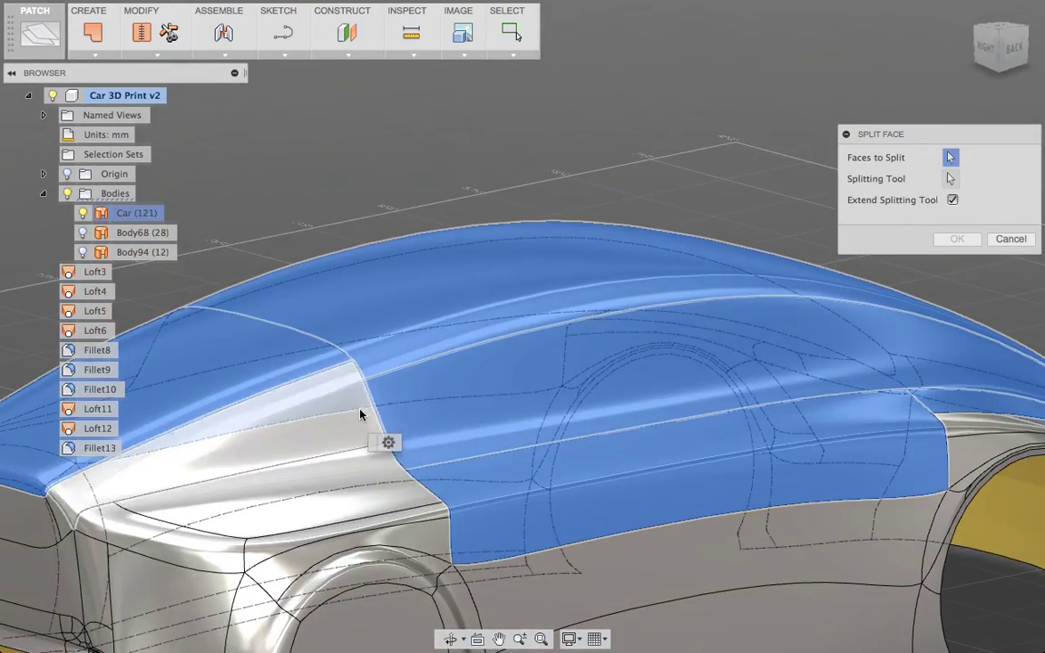
click(355, 483)
shift+middle_drag(389, 495, 563, 561)
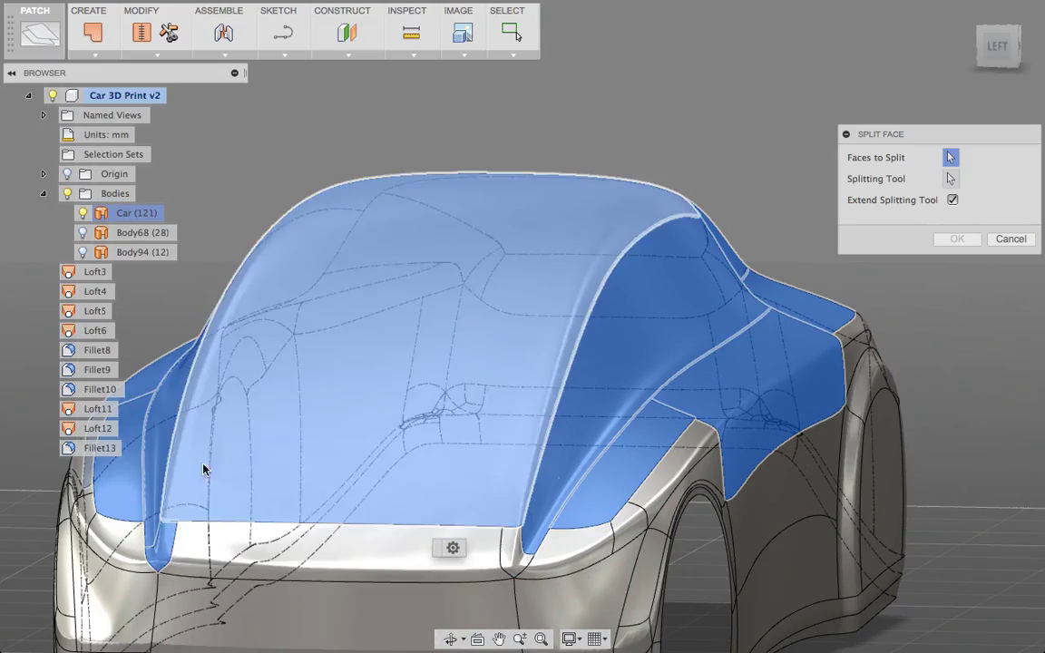
Split the selected faces using Body94 as the splitting tool, with Extend Splitting Tool turned off.
shift+middle_drag(713, 485, 656, 471)
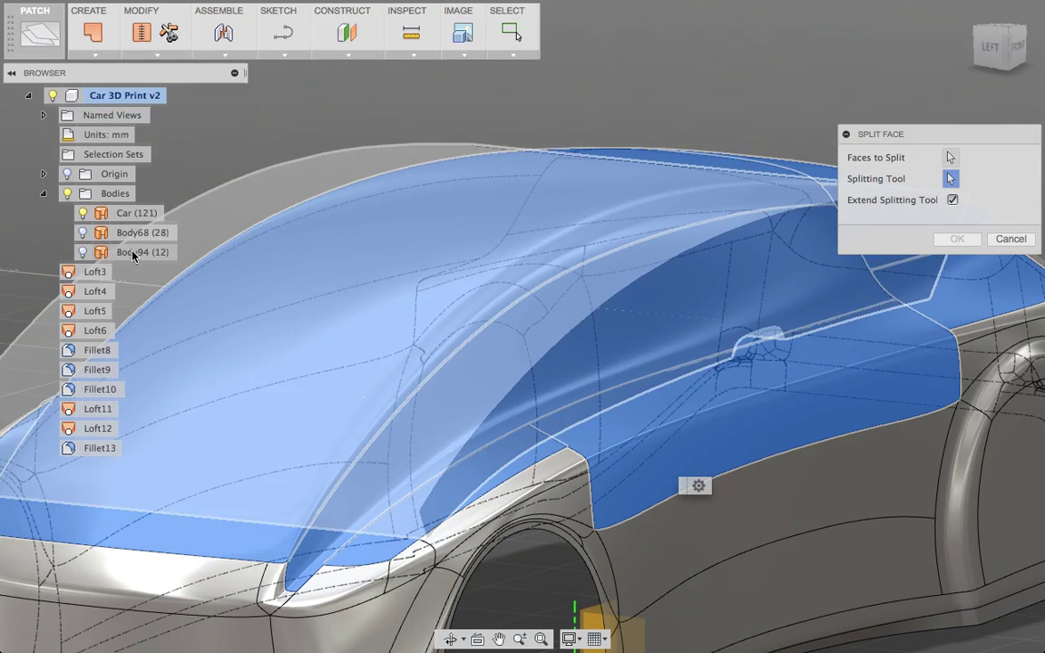
click(132, 256)
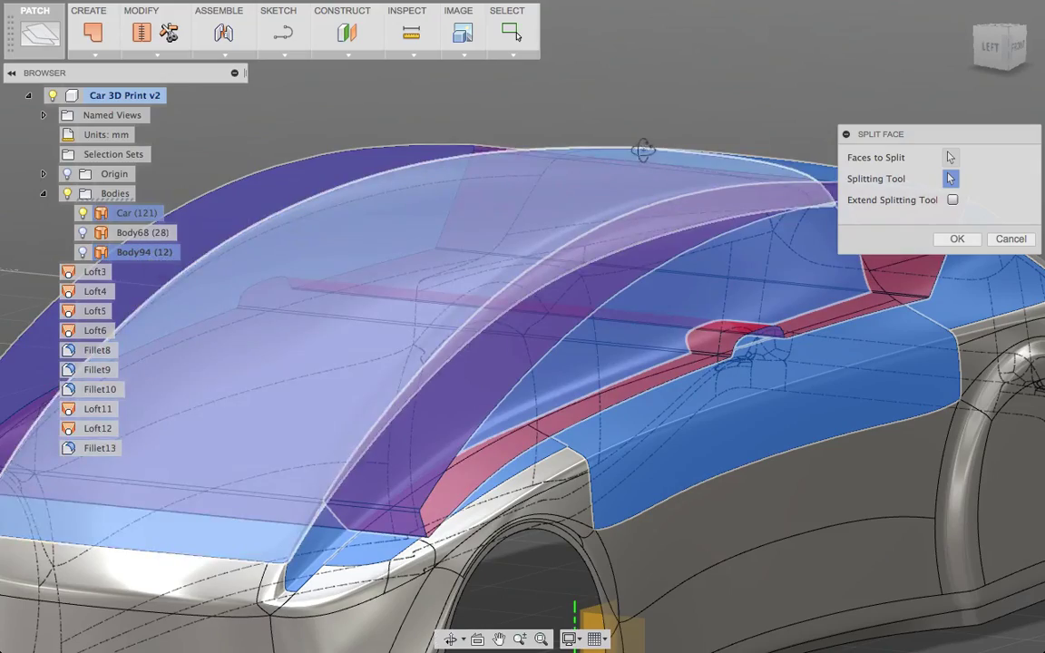
shift+middle_drag(644, 152, 474, 161)
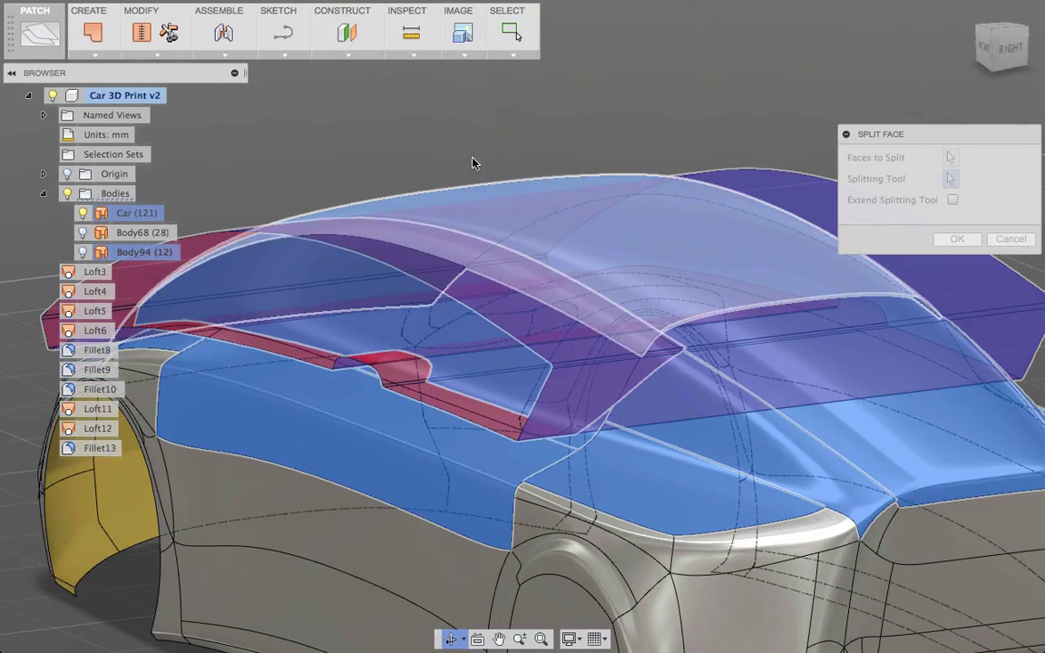
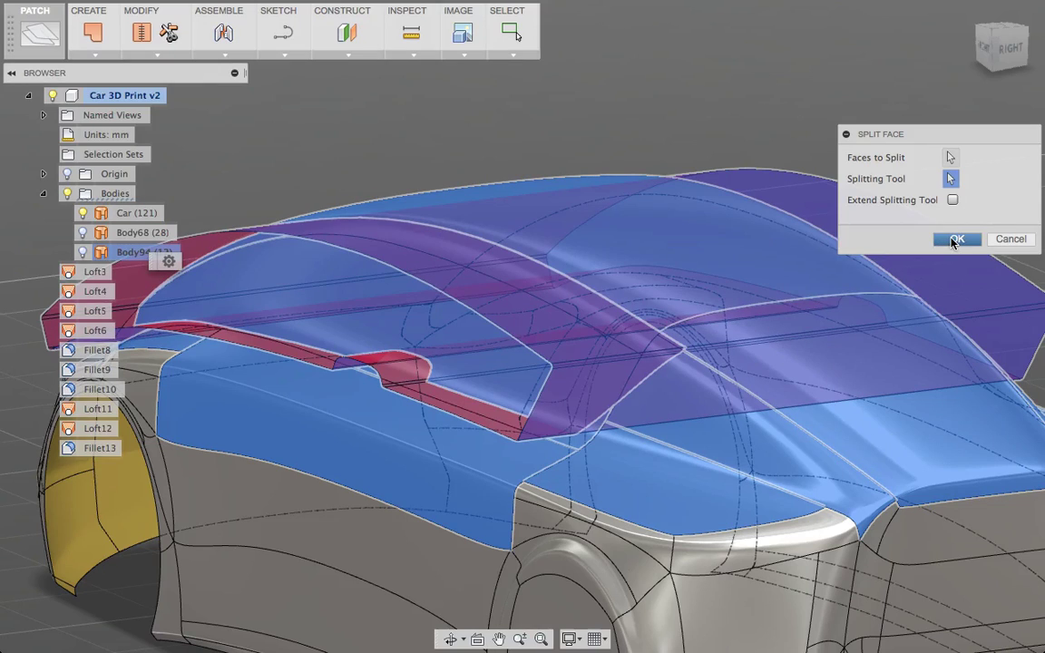
click(955, 241)
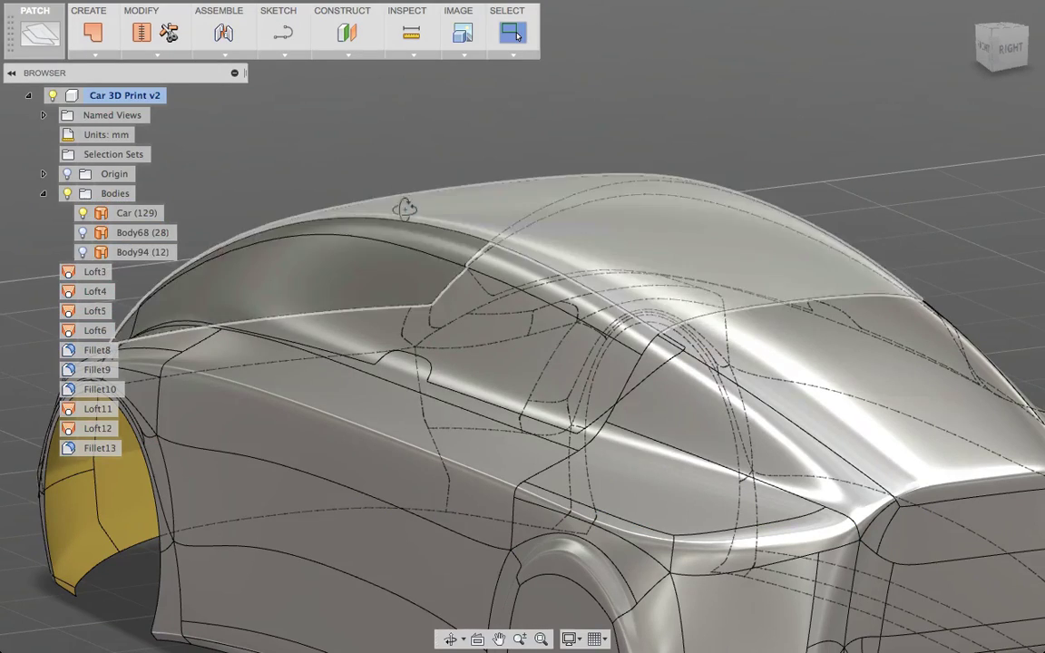
Unstitch the whole Car body into separate surfaces with Chain Selection on.
shift+middle_drag(403, 208, 875, 381)
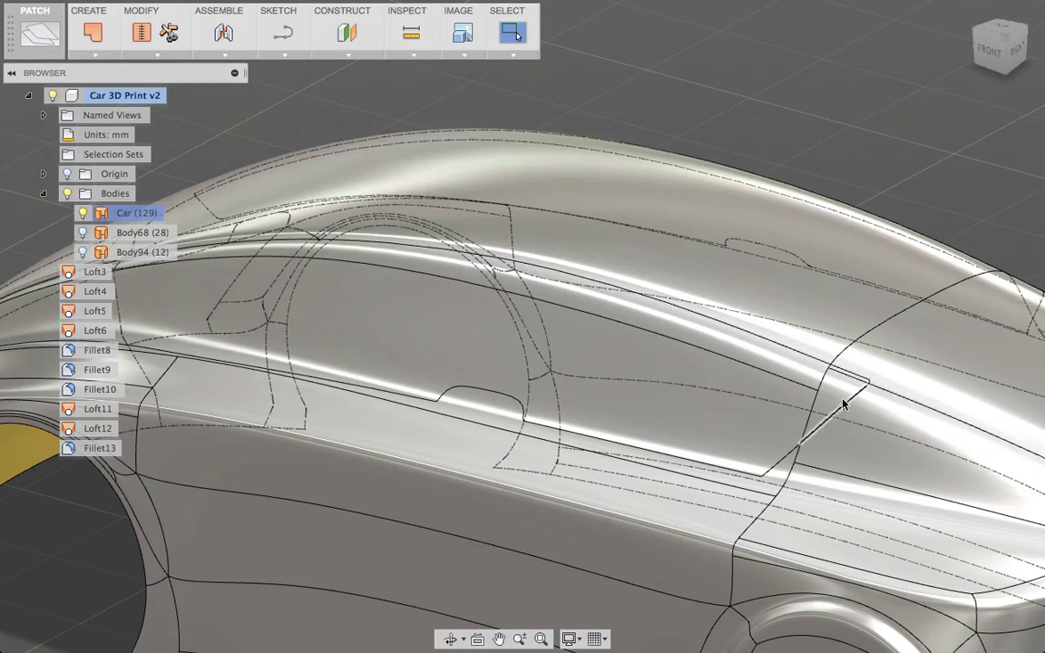
shift+middle_drag(448, 297, 576, 269)
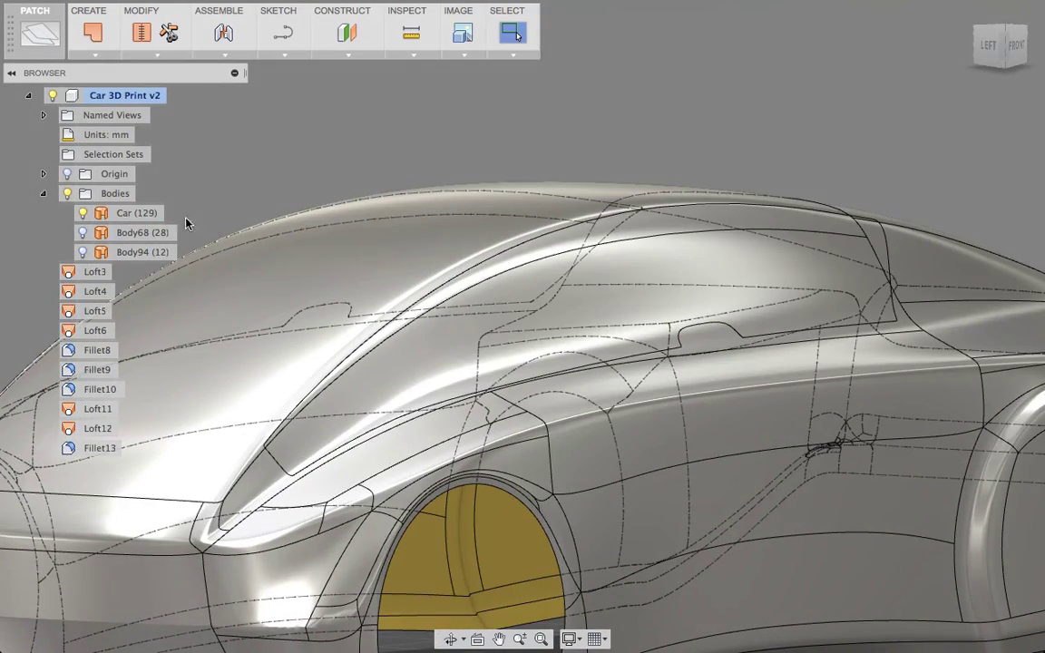
click(137, 213)
click(152, 57)
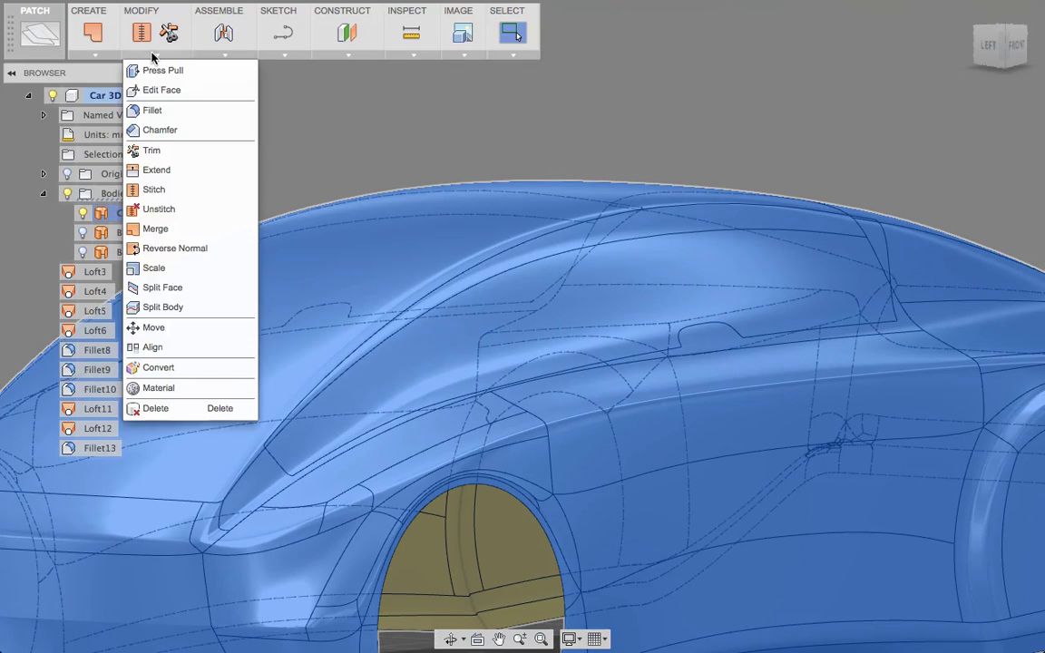
click(180, 211)
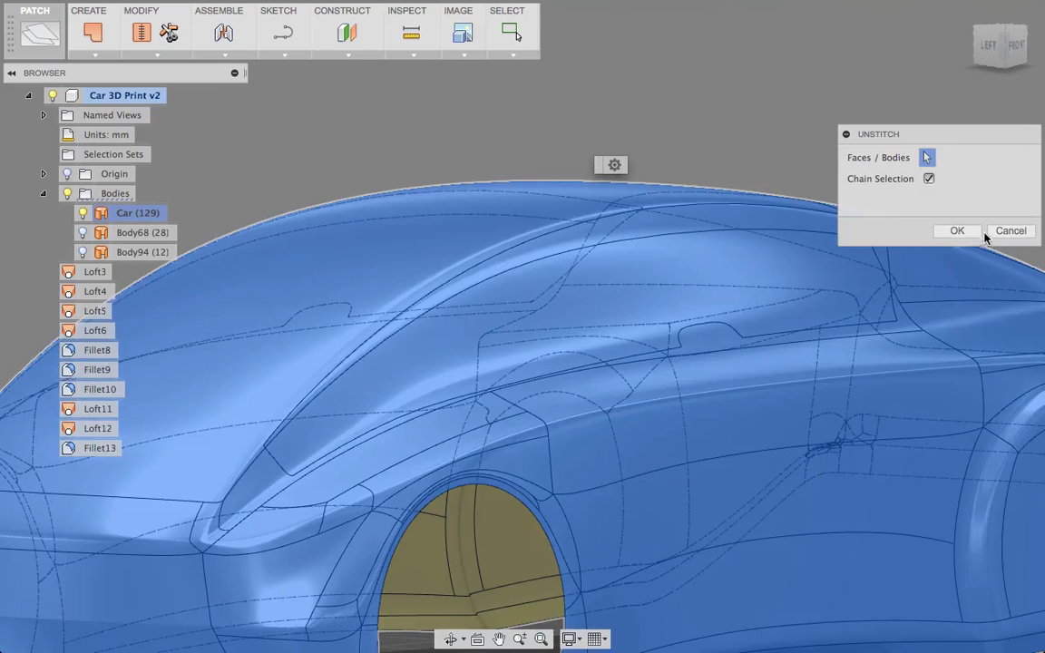
click(978, 231)
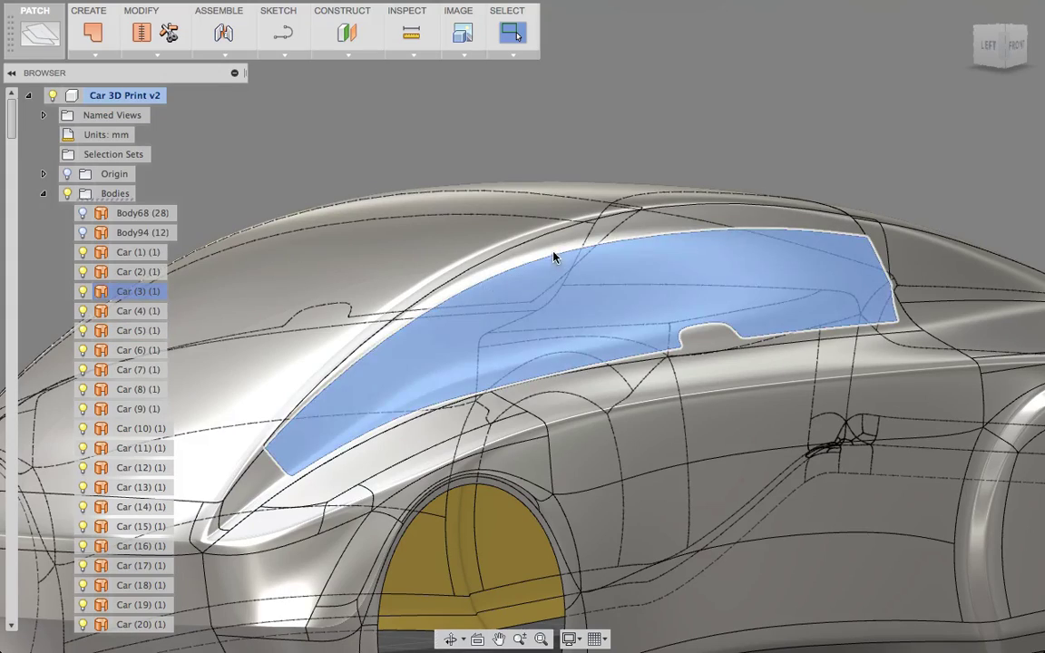
Select the side window faces on one side of the car, including the narrow sliver at the upper rear corner.
click(556, 250)
click(622, 234)
shift+middle_drag(758, 350, 680, 388)
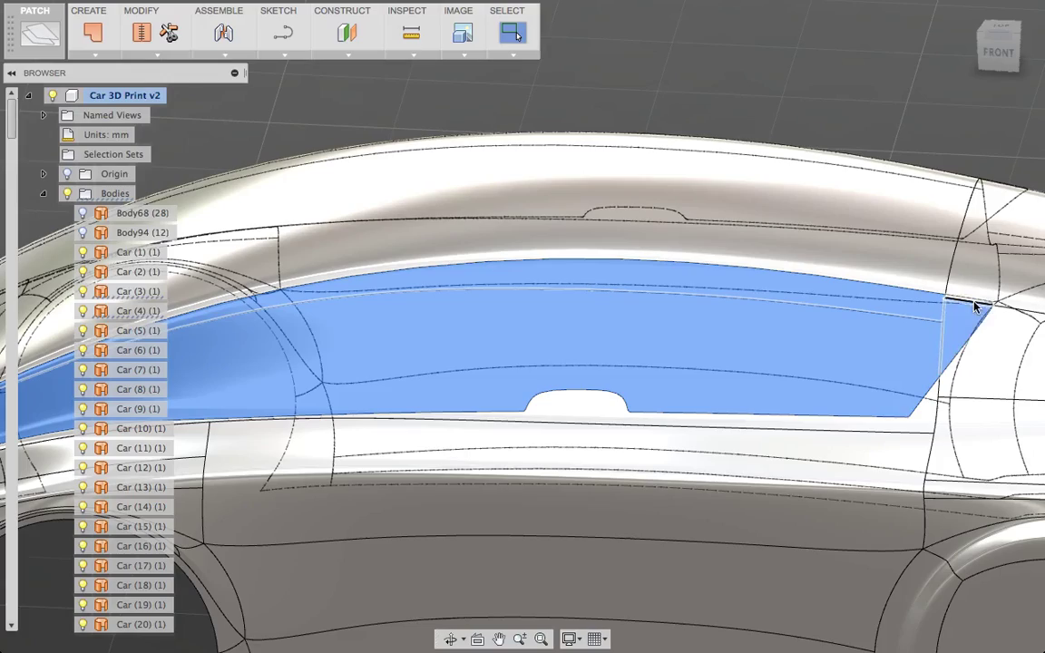
scroll(985, 316, down, 10)
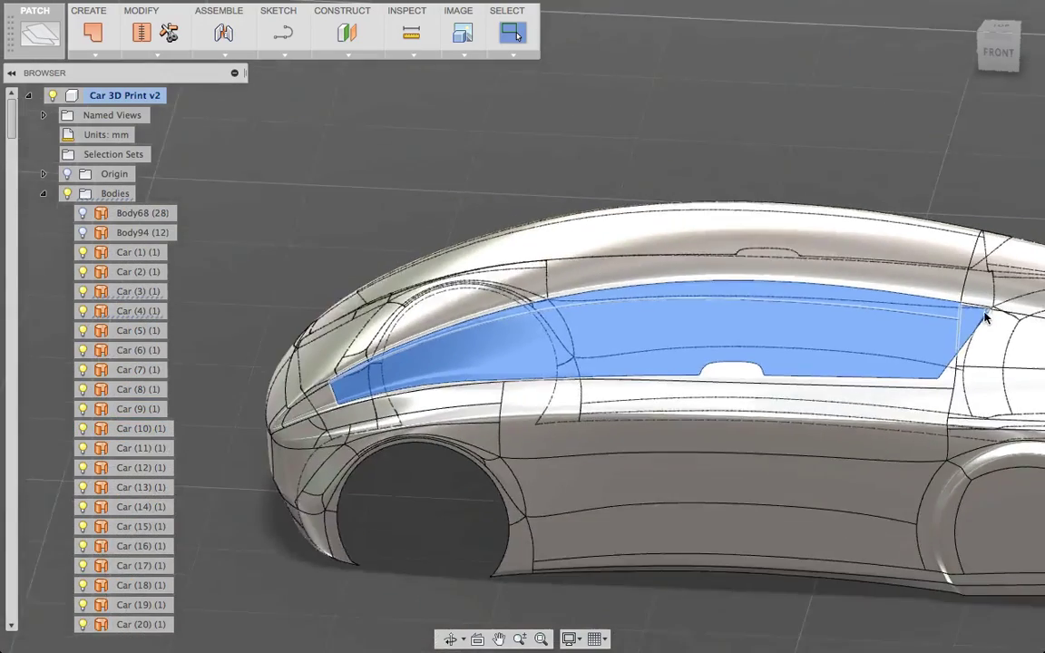
scroll(985, 316, up, 10)
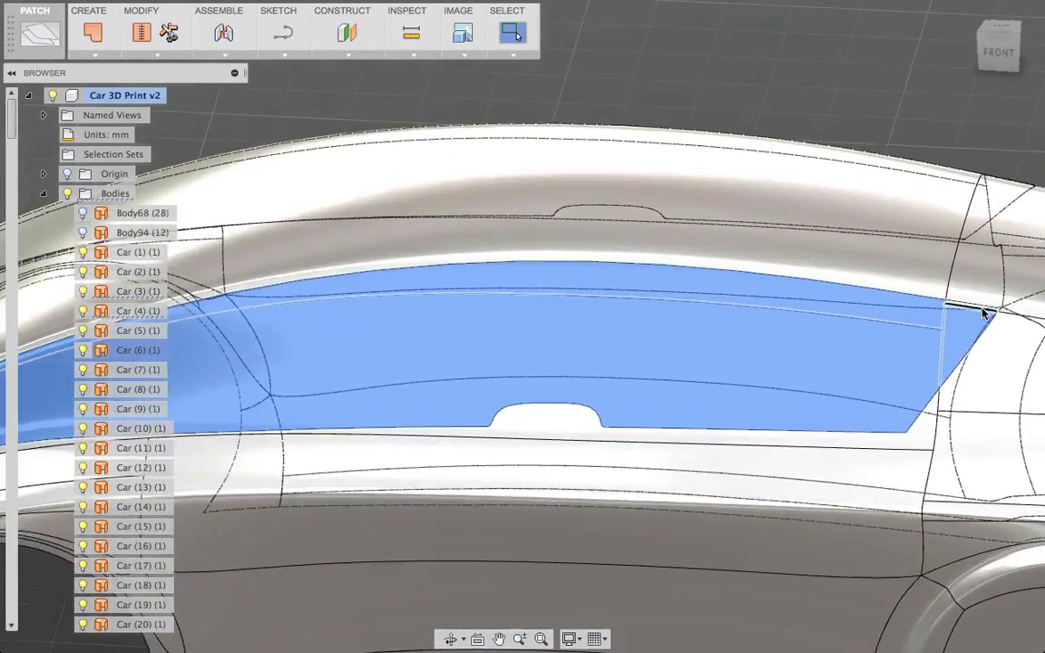
scroll(969, 308, up, 5)
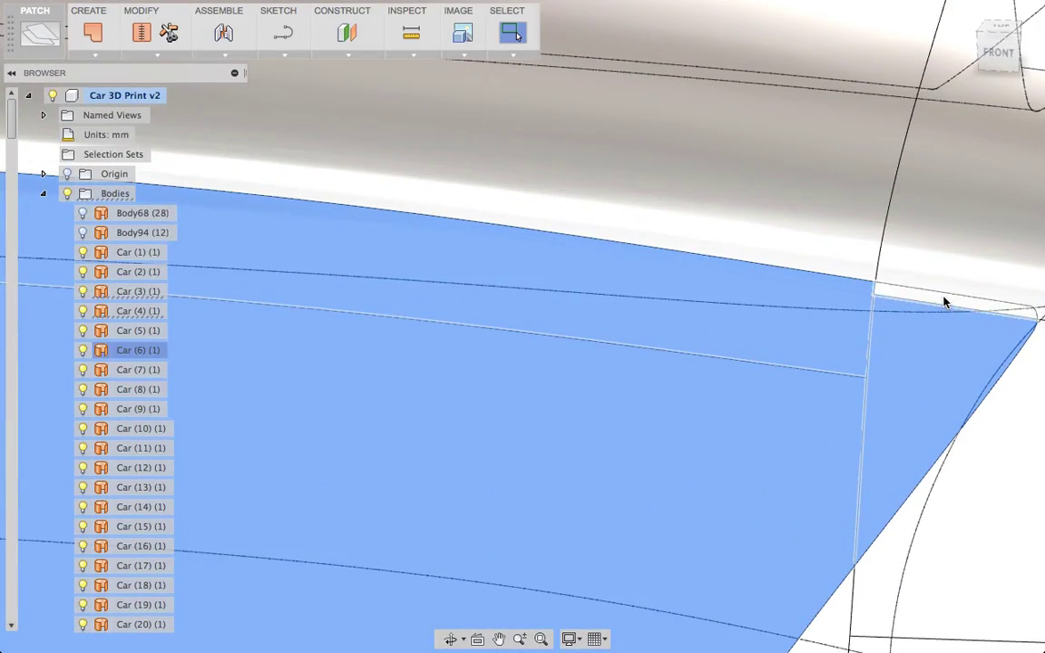
scroll(940, 322, down, 3)
scroll(940, 322, down, 8)
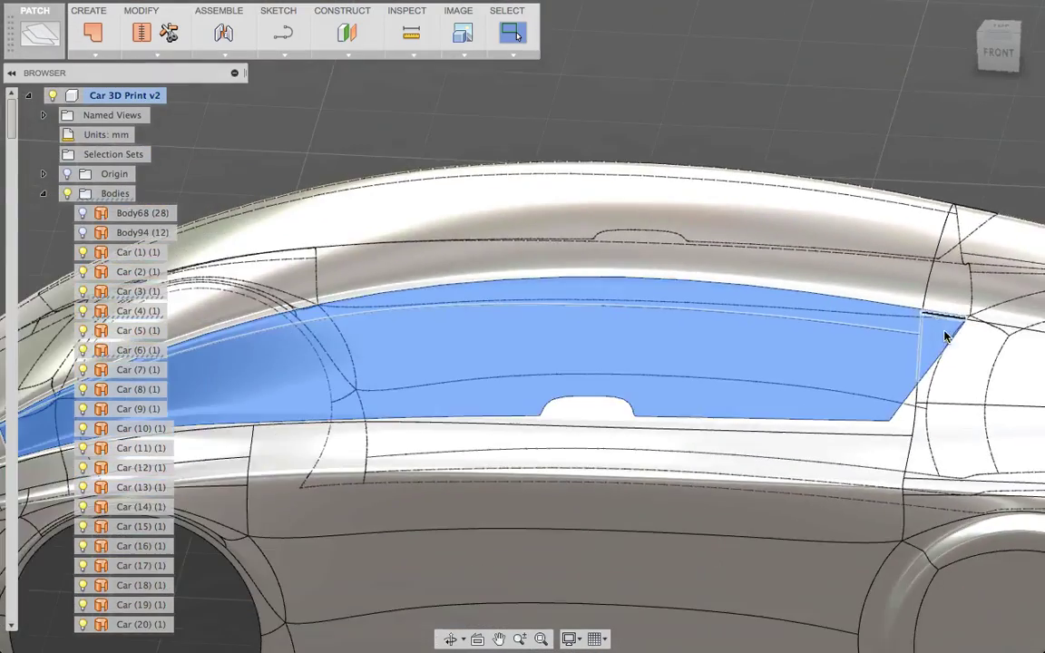
Add the opposite side's window faces to the selection and stitch all window faces together with a 0.01 mm tolerance.
shift+middle_drag(945, 333, 704, 294)
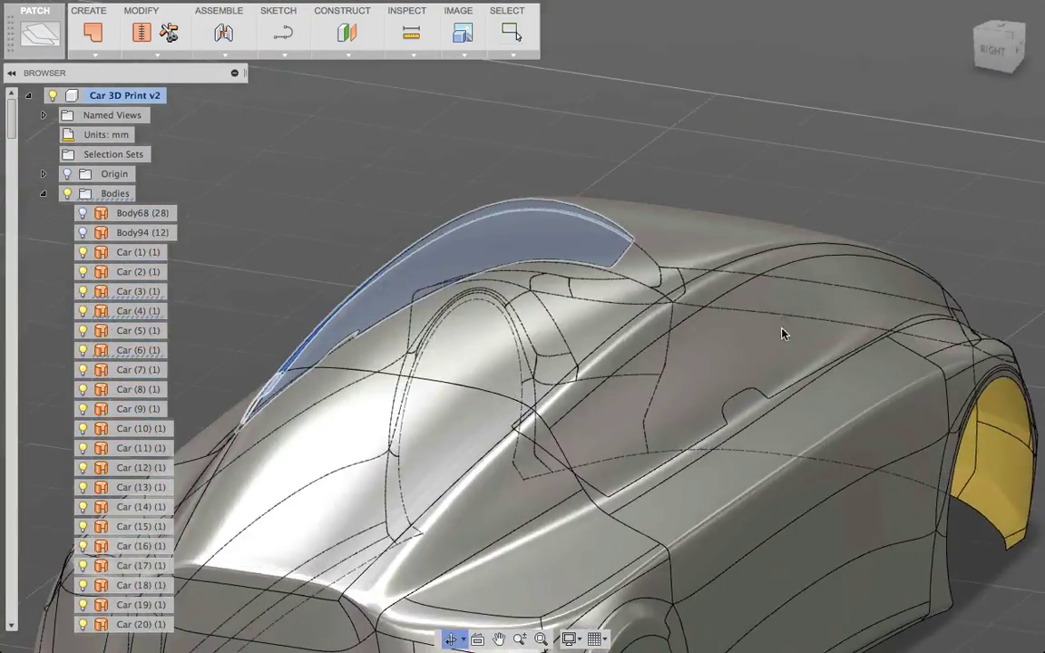
click(601, 416)
scroll(522, 449, up, 5)
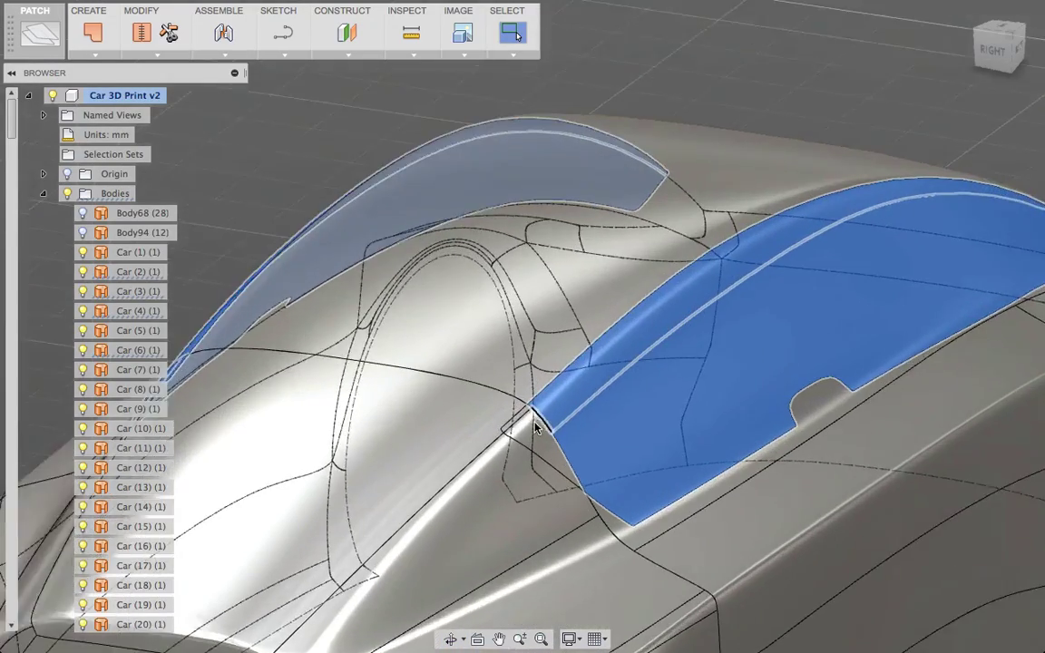
scroll(522, 448, up, 5)
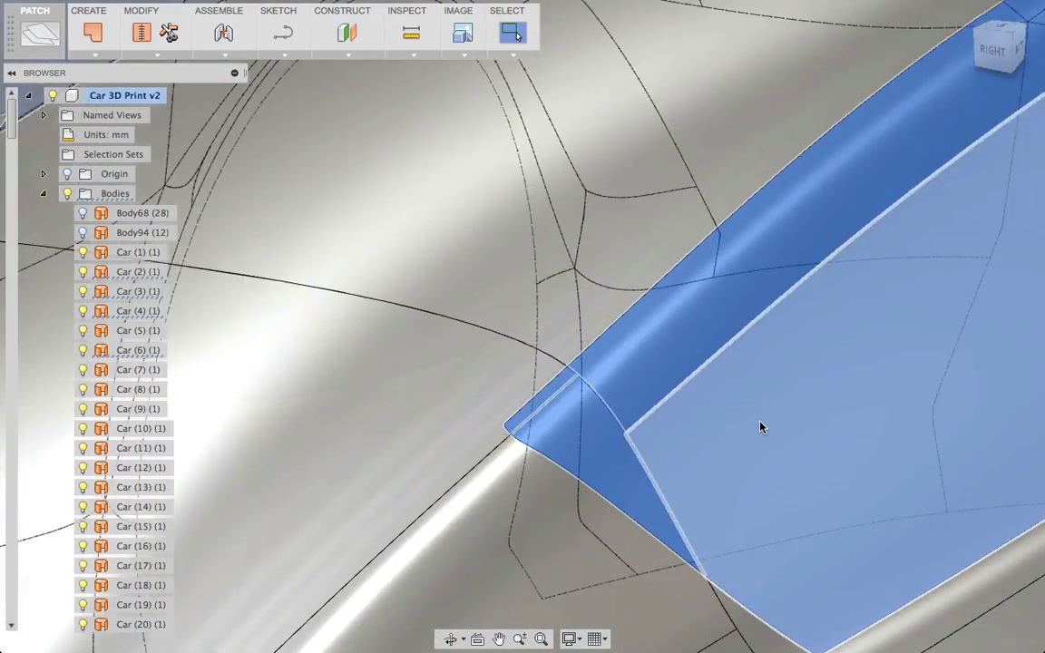
scroll(761, 427, down, 5)
shift+middle_drag(882, 412, 736, 384)
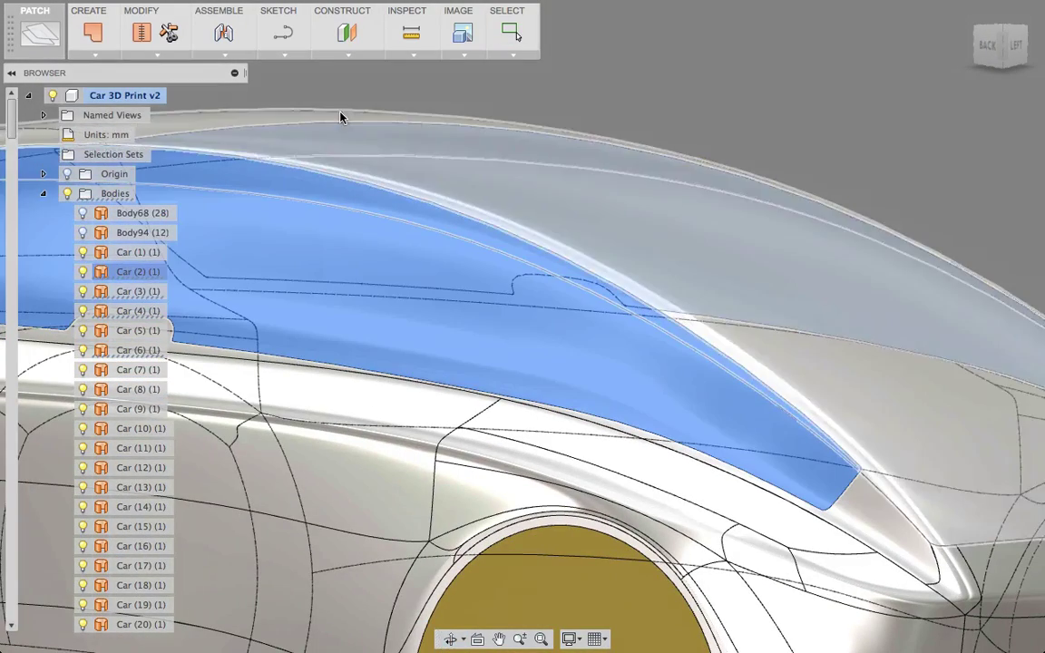
click(139, 34)
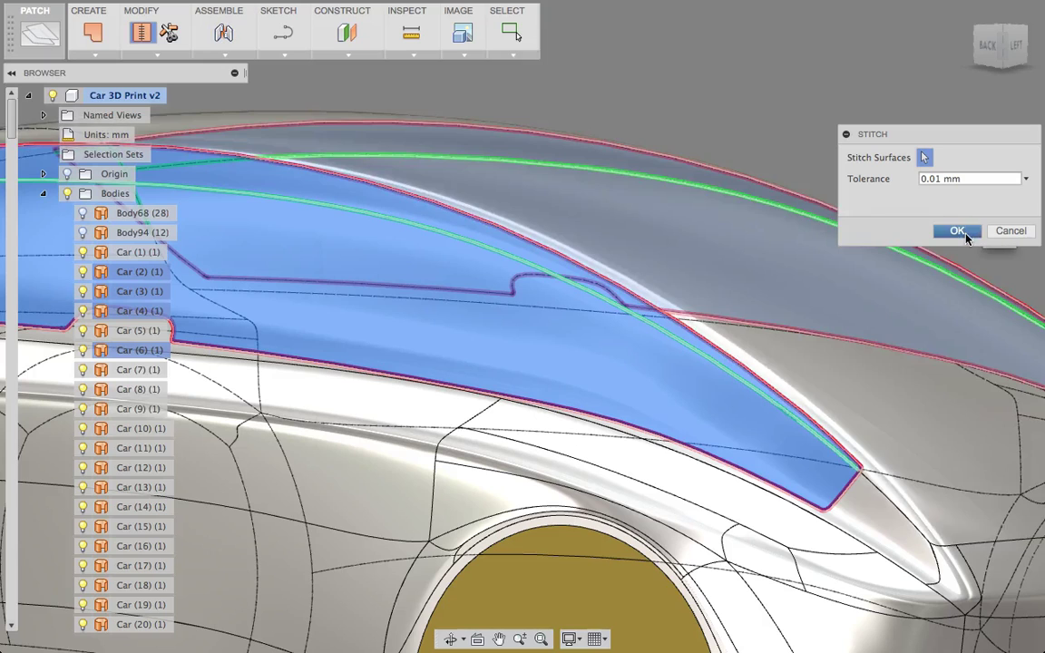
click(960, 232)
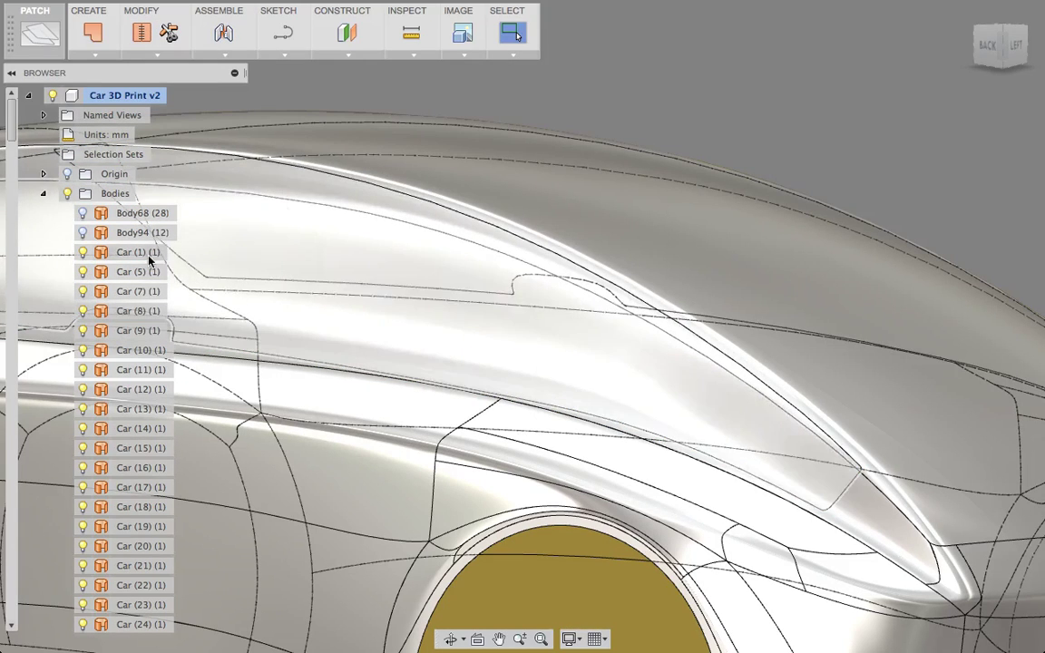
Hide the stitched side window body, Body224, to leave the window openings clear in the car shell.
drag(150, 259, 250, 322)
click(610, 325)
shift+middle_drag(762, 293, 665, 290)
click(614, 238)
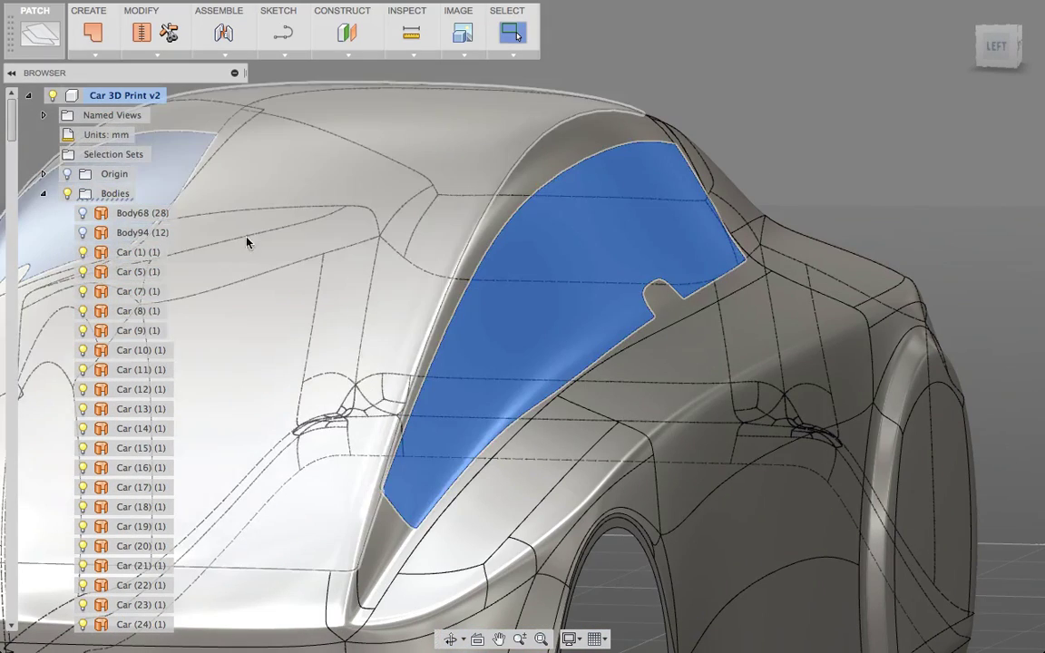
scroll(151, 379, down, 5)
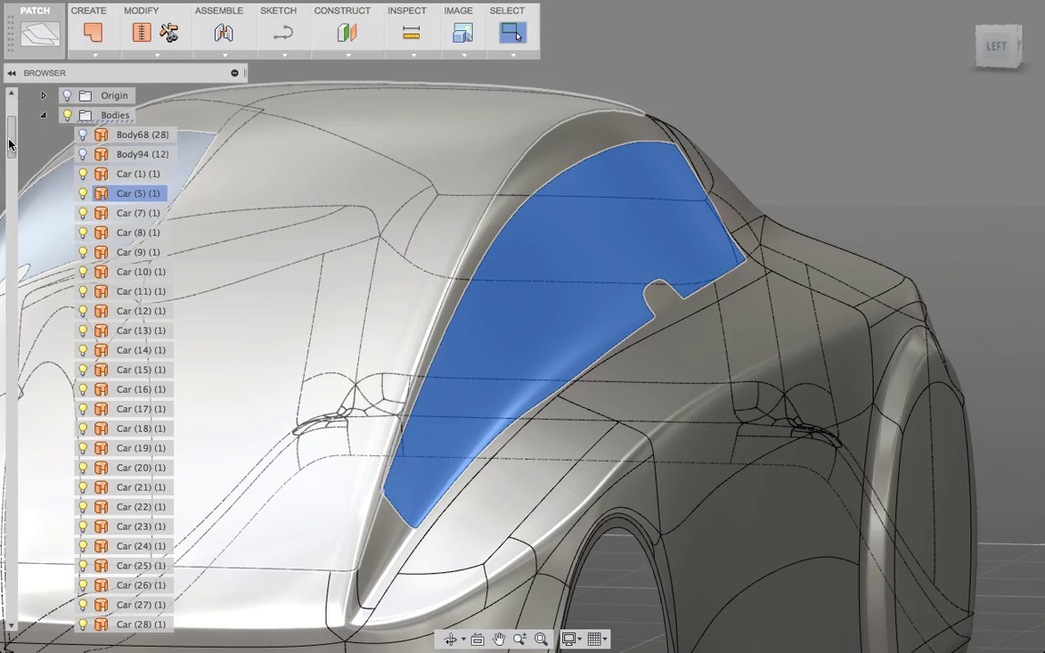
drag(12, 142, 23, 639)
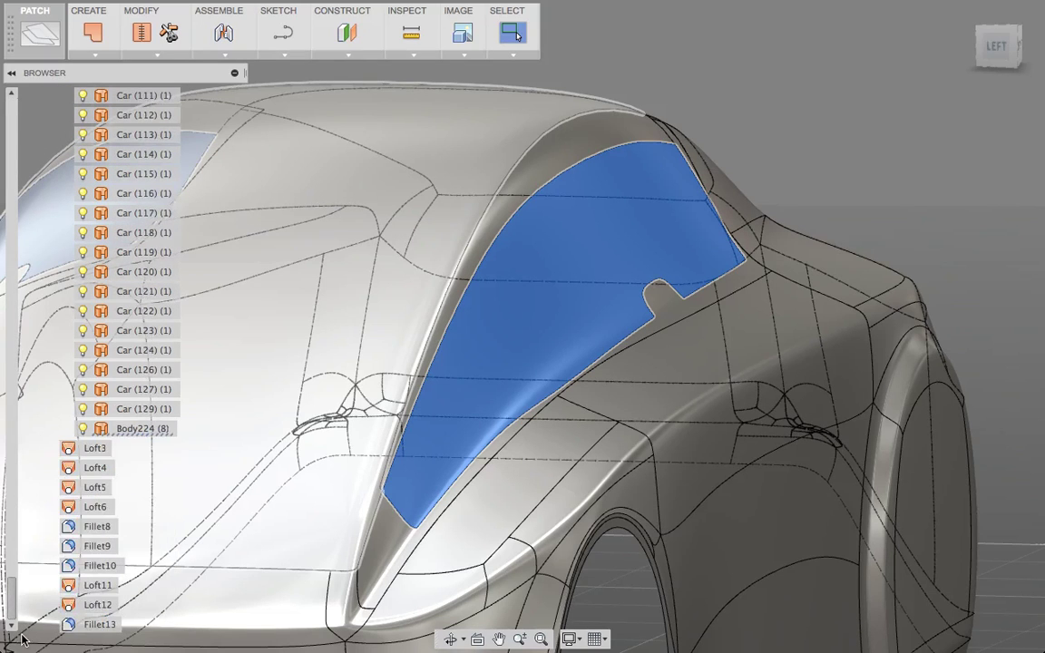
click(134, 429)
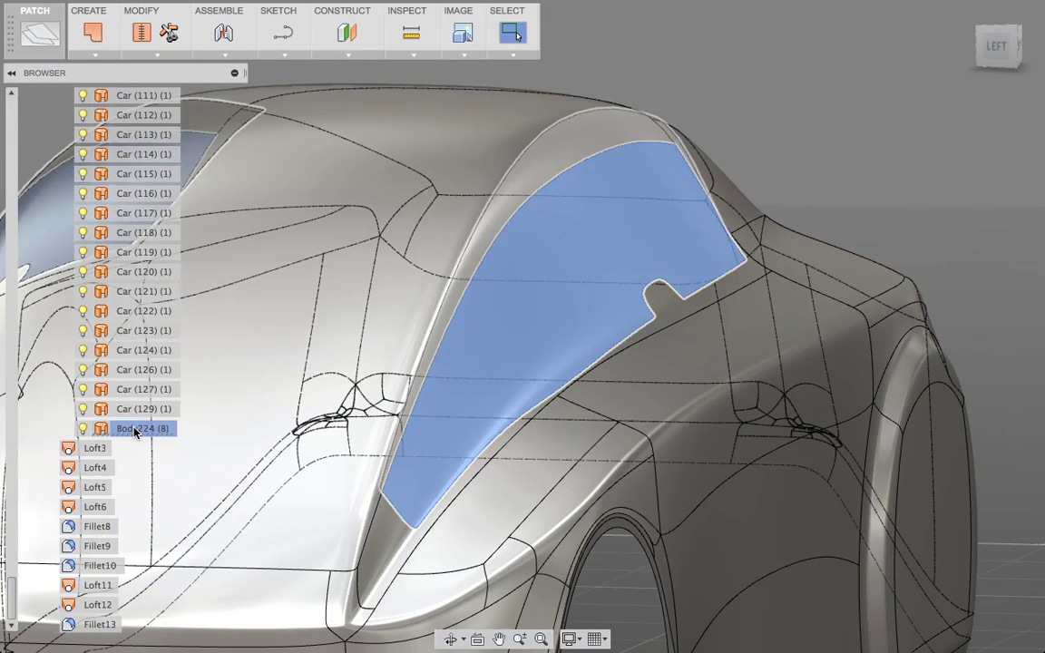
click(82, 430)
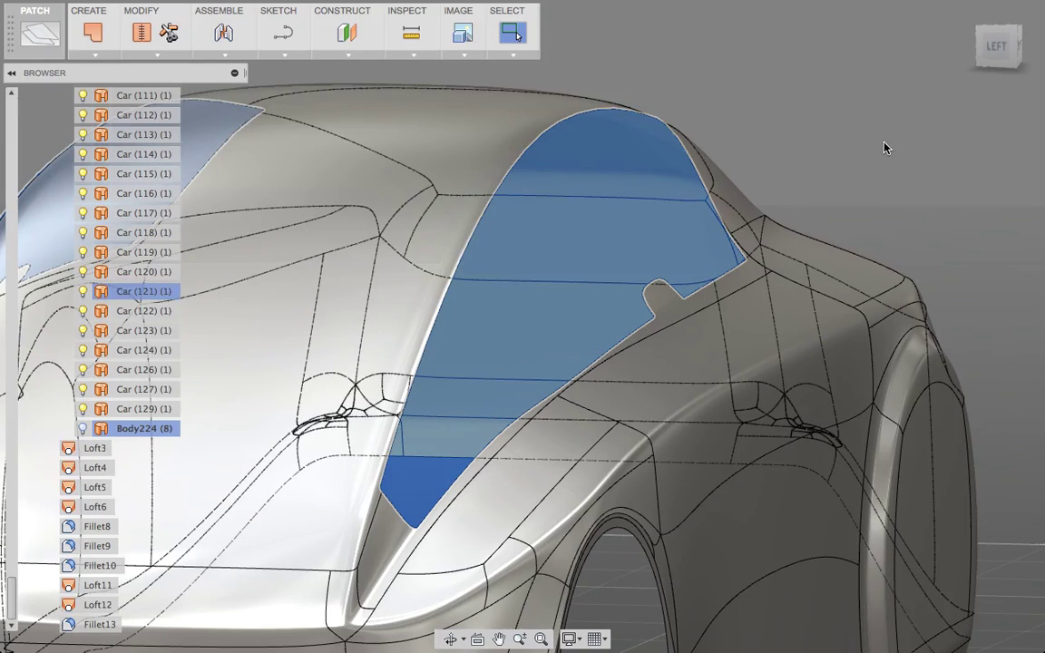
click(882, 154)
shift+middle_drag(903, 192, 390, 263)
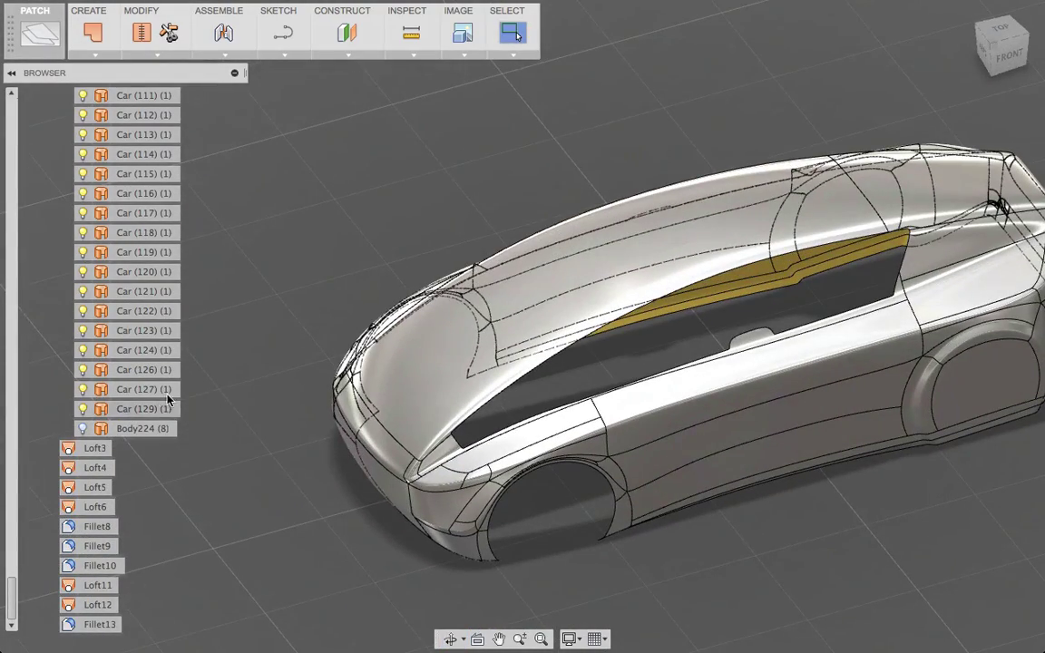
Stitch all remaining car surfaces, from Car (1) to Car (129), back into a single body.
scroll(166, 396, up, 5)
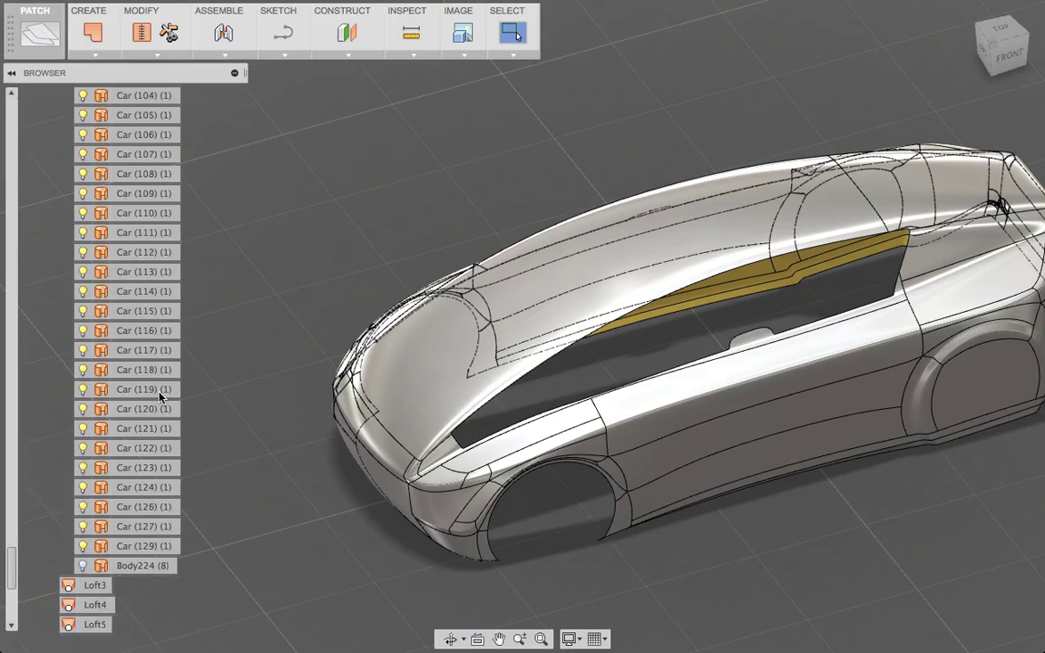
scroll(160, 397, up, 5)
drag(12, 529, 12, 109)
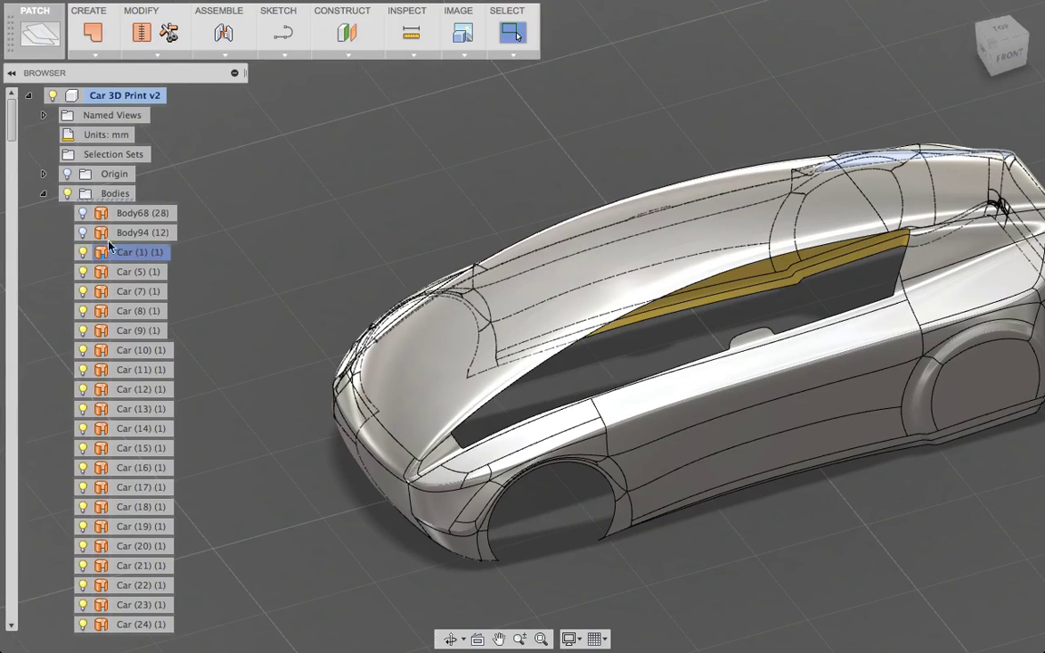
drag(15, 171, 49, 646)
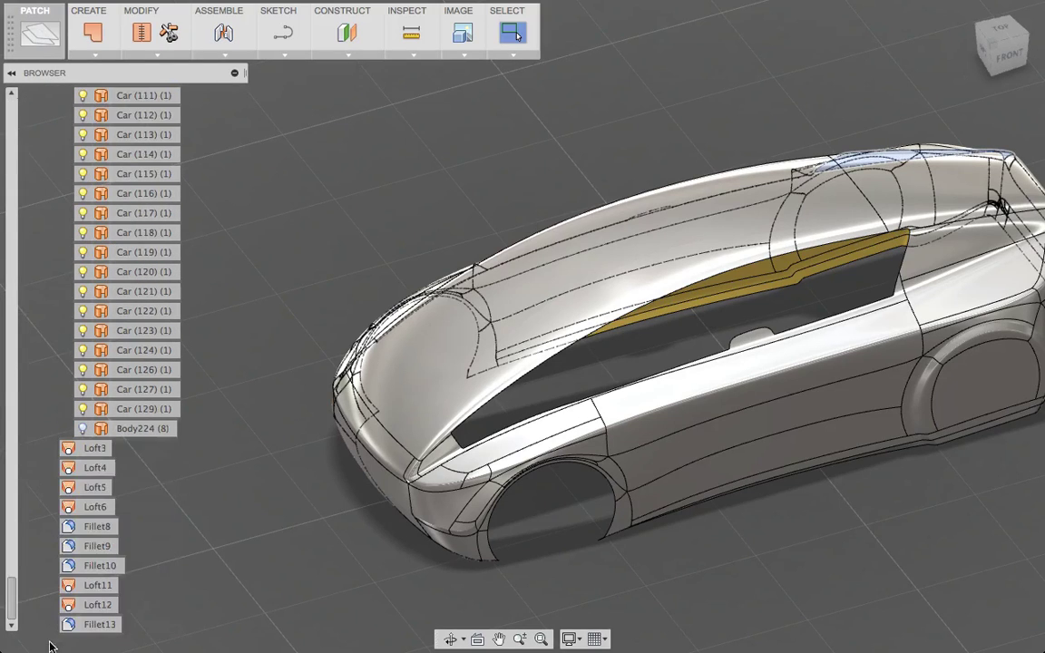
shift+click(141, 411)
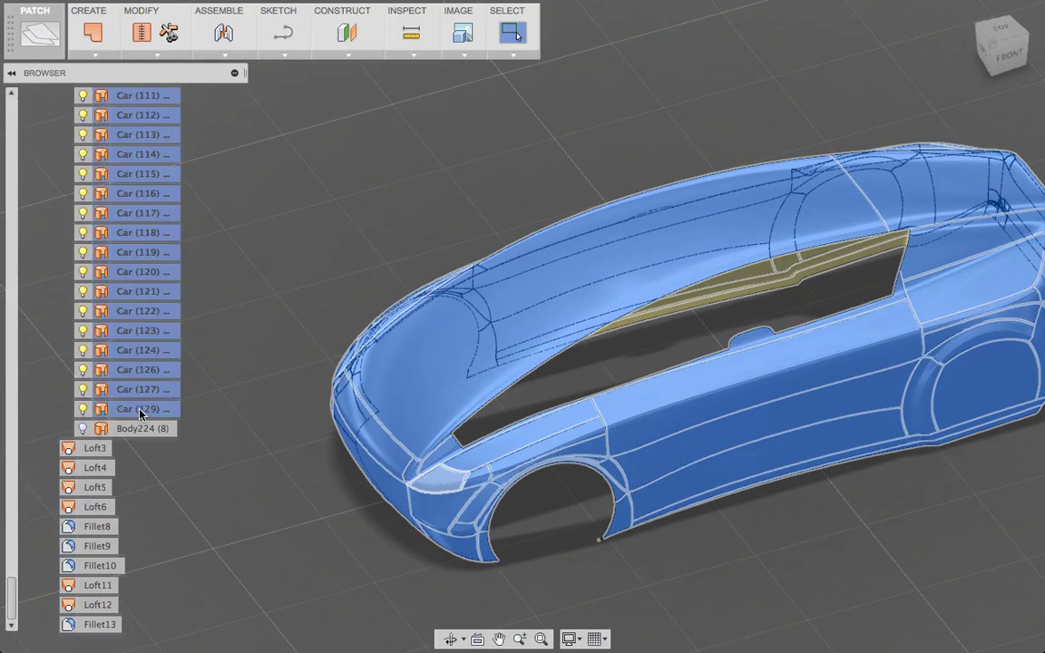
click(141, 33)
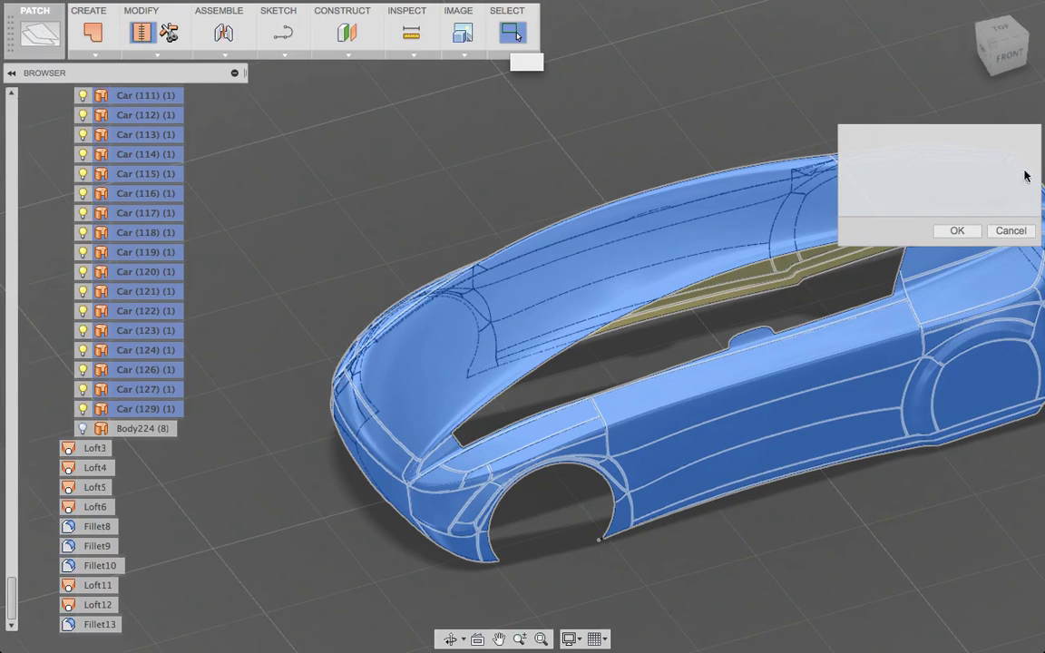
click(957, 231)
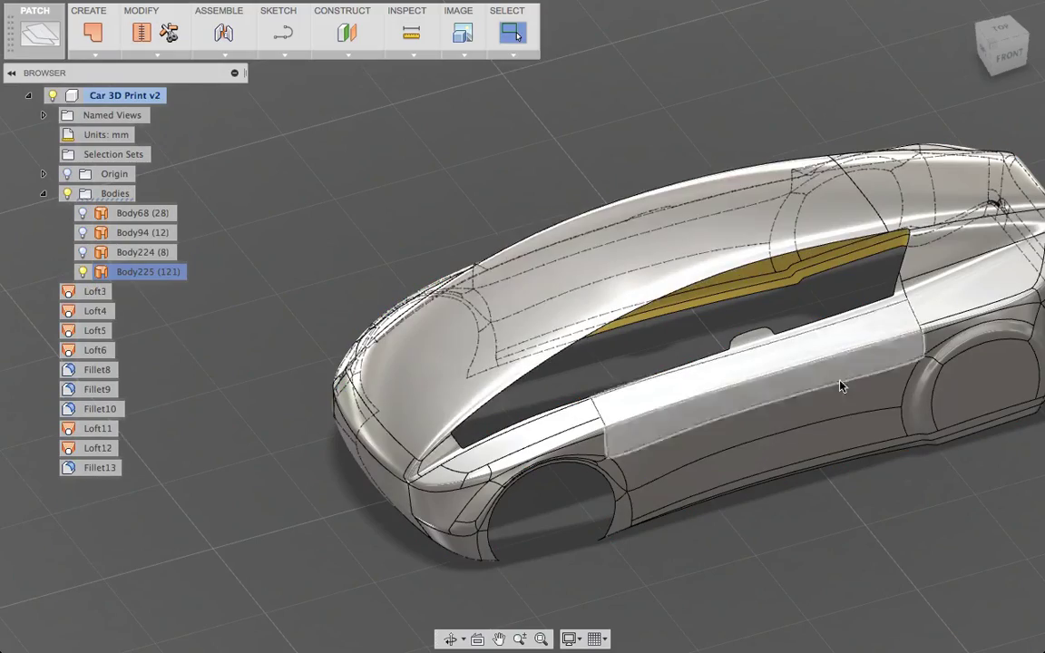
Hide the stitched car shell and show only the side window body together with Body68.
shift+middle_drag(871, 548, 908, 531)
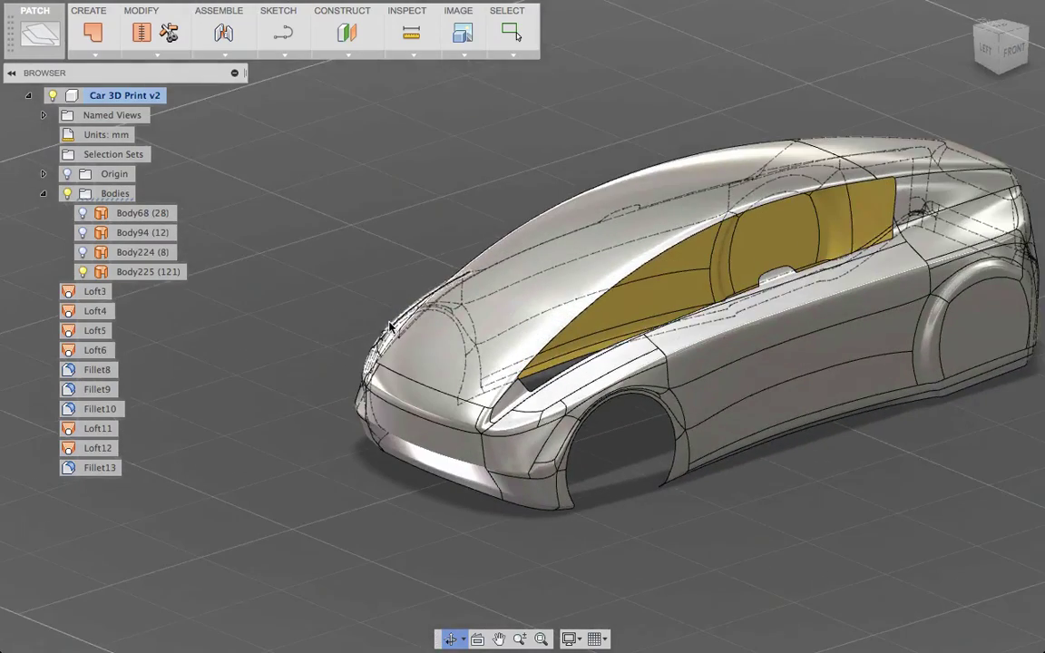
click(82, 272)
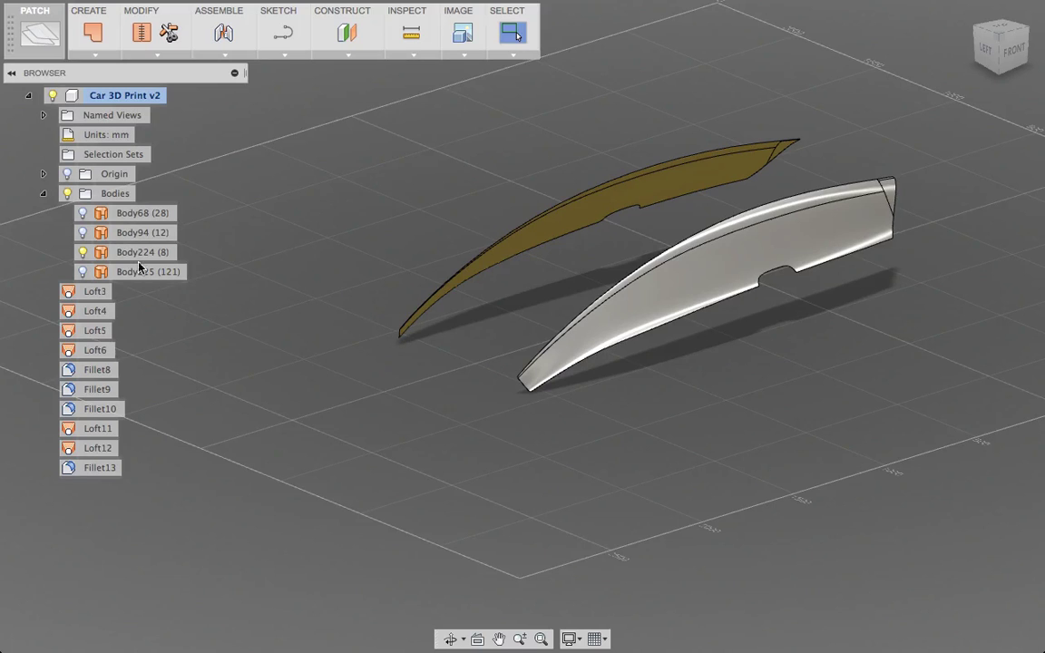
click(82, 232)
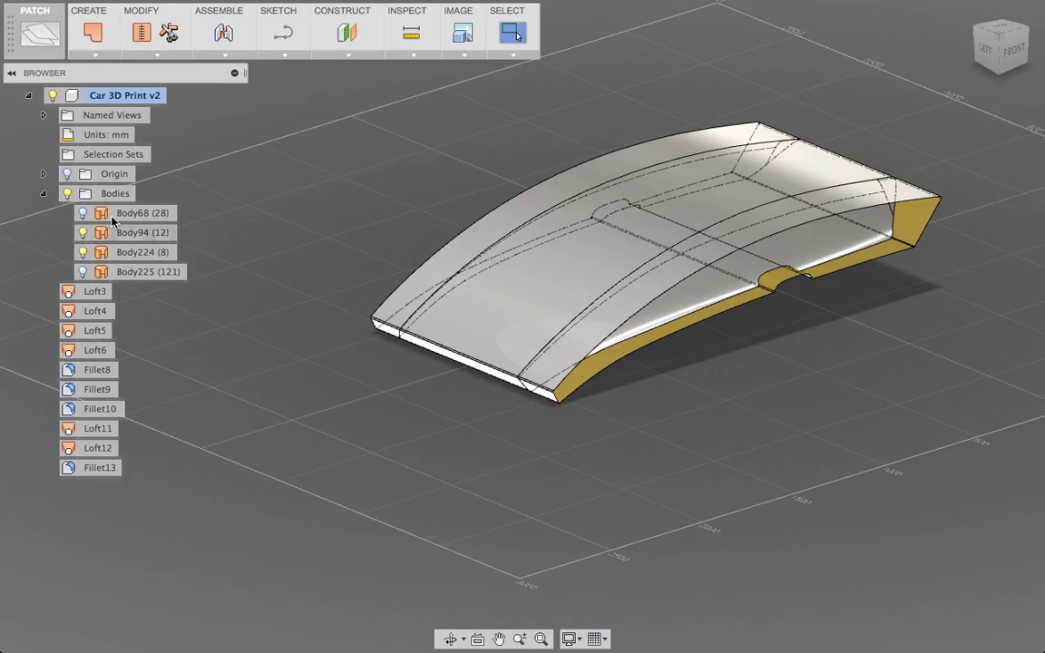
click(83, 232)
click(83, 213)
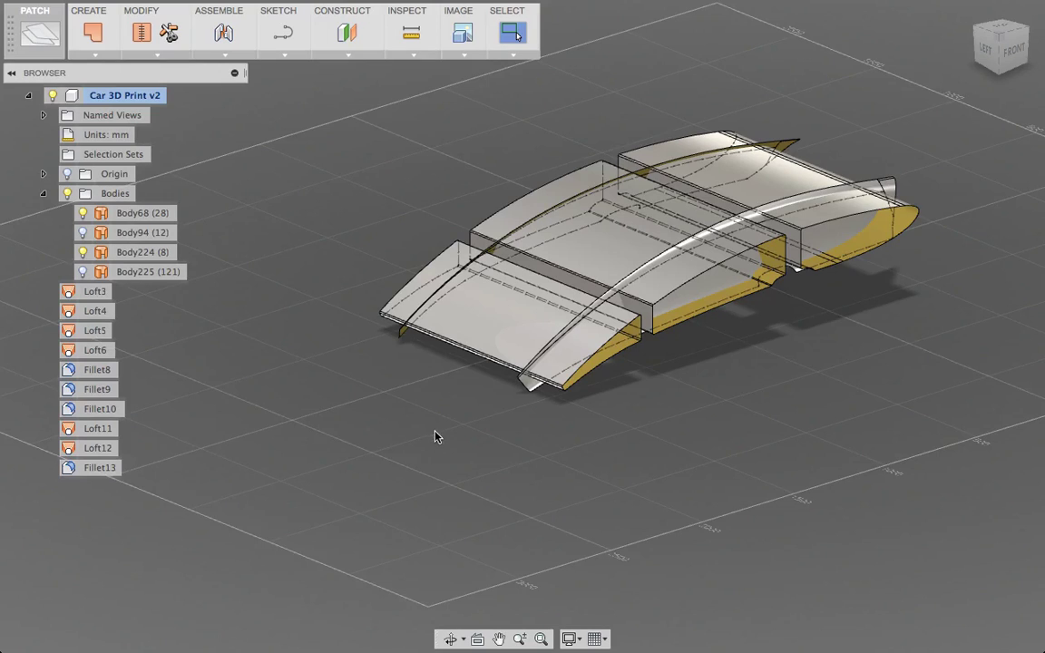
shift+middle_drag(777, 483, 429, 263)
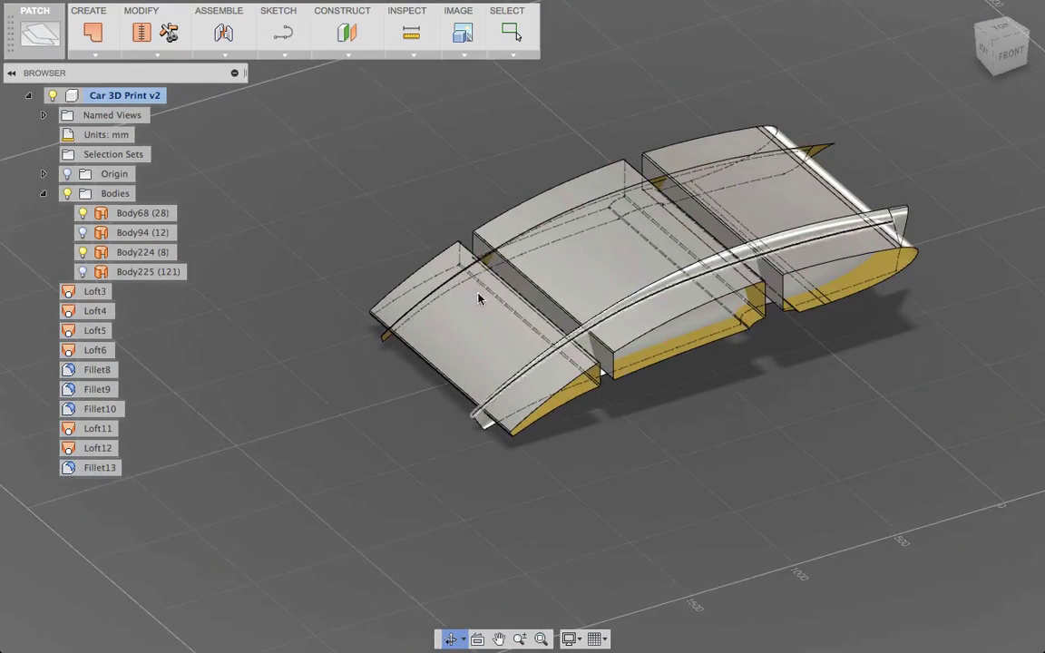
click(158, 52)
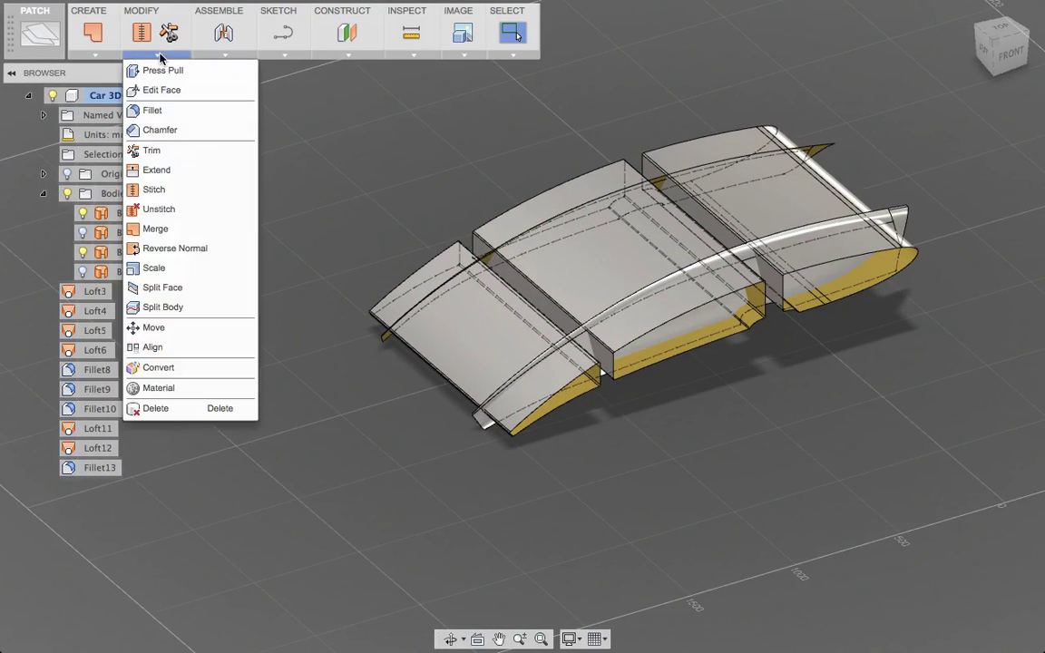
click(201, 298)
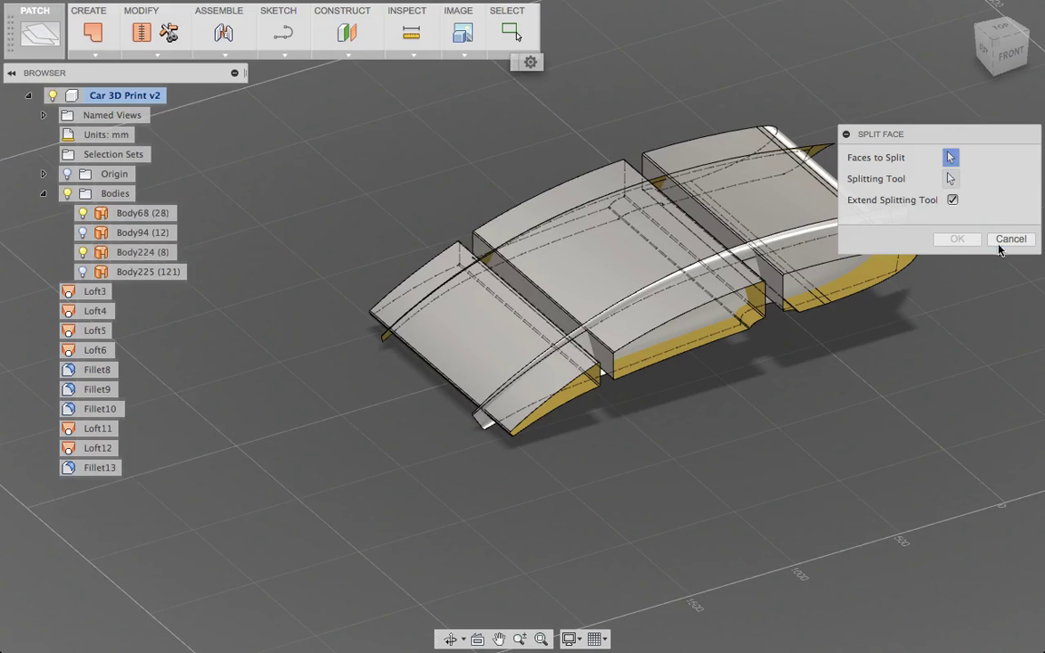
key(Escape)
click(135, 258)
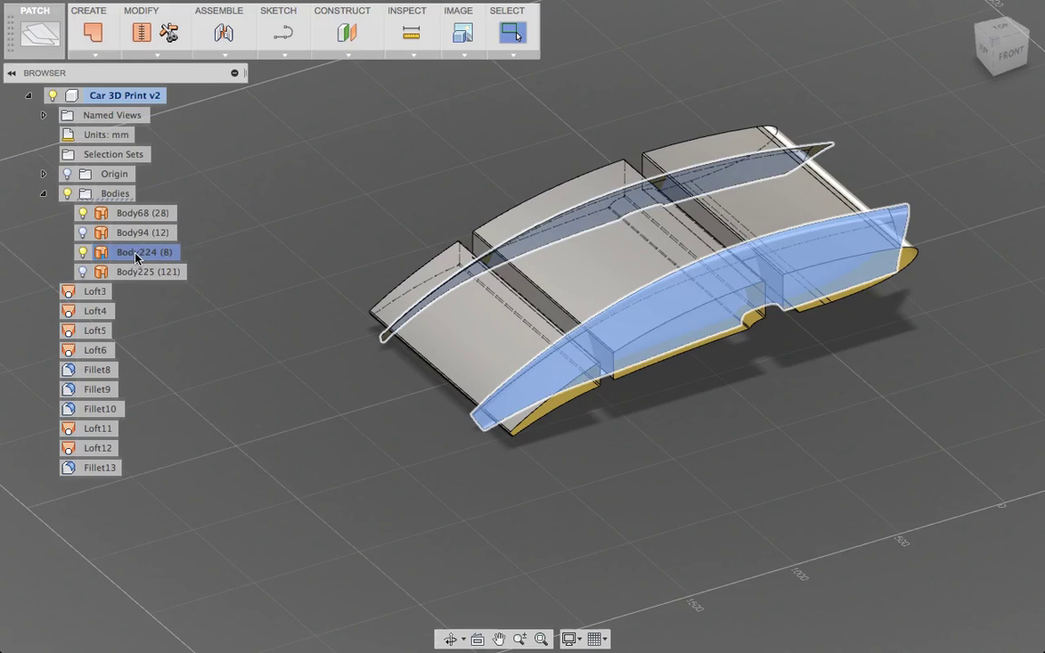
click(256, 212)
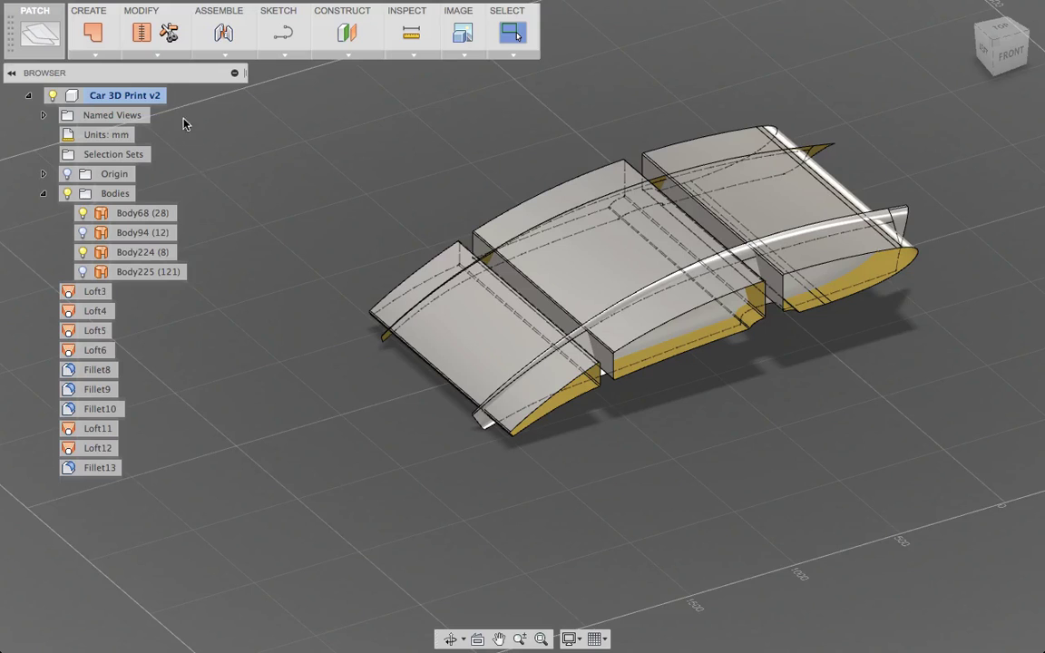
click(140, 215)
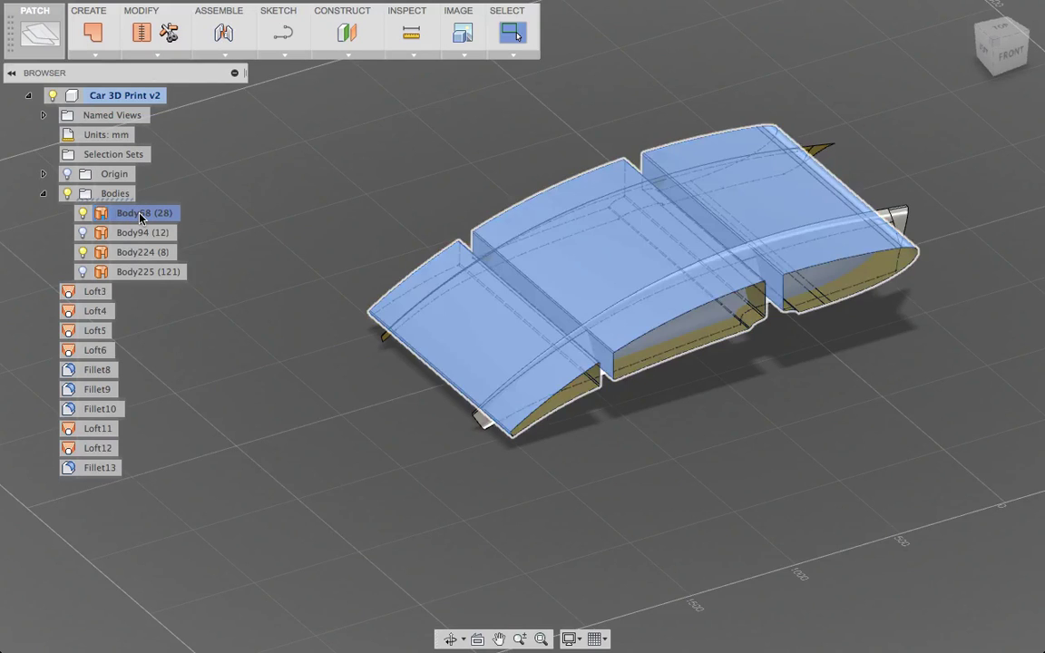
click(154, 54)
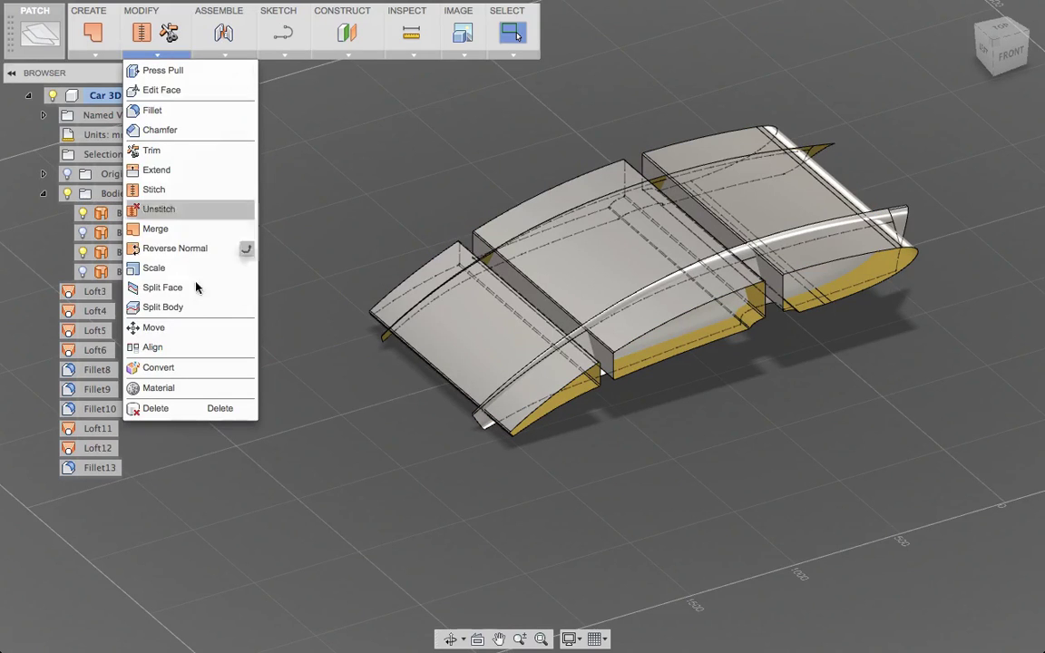
click(196, 288)
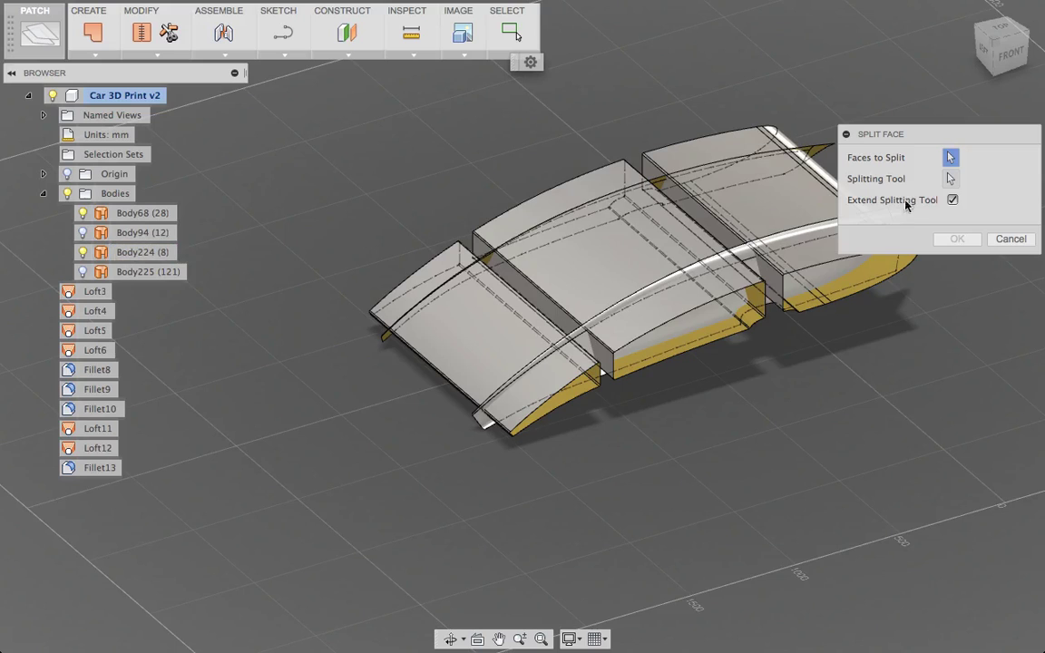
click(951, 179)
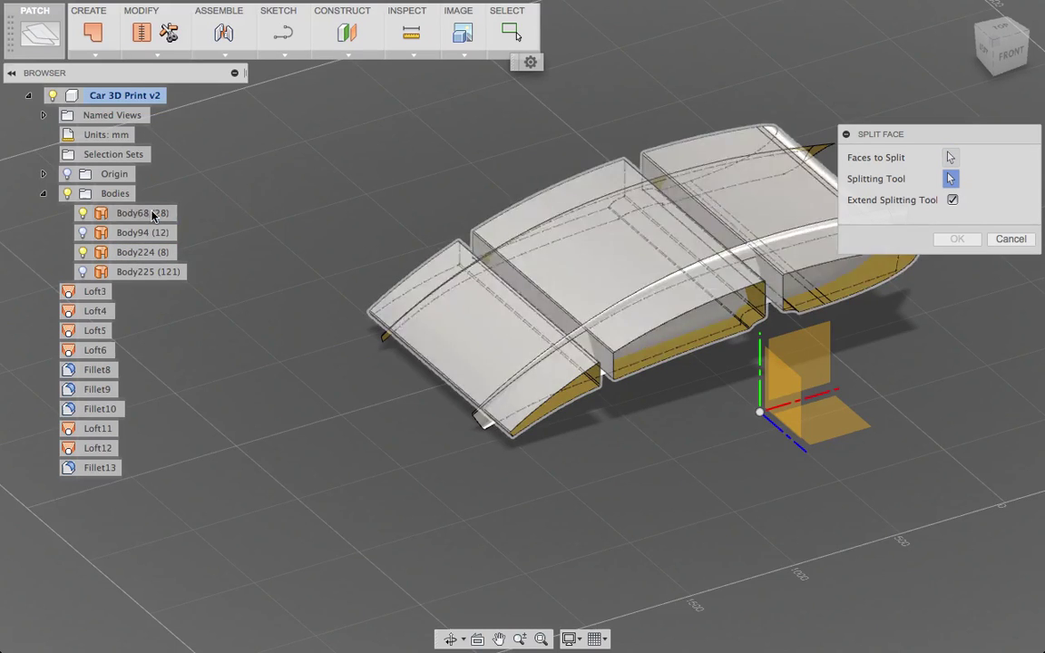
click(156, 214)
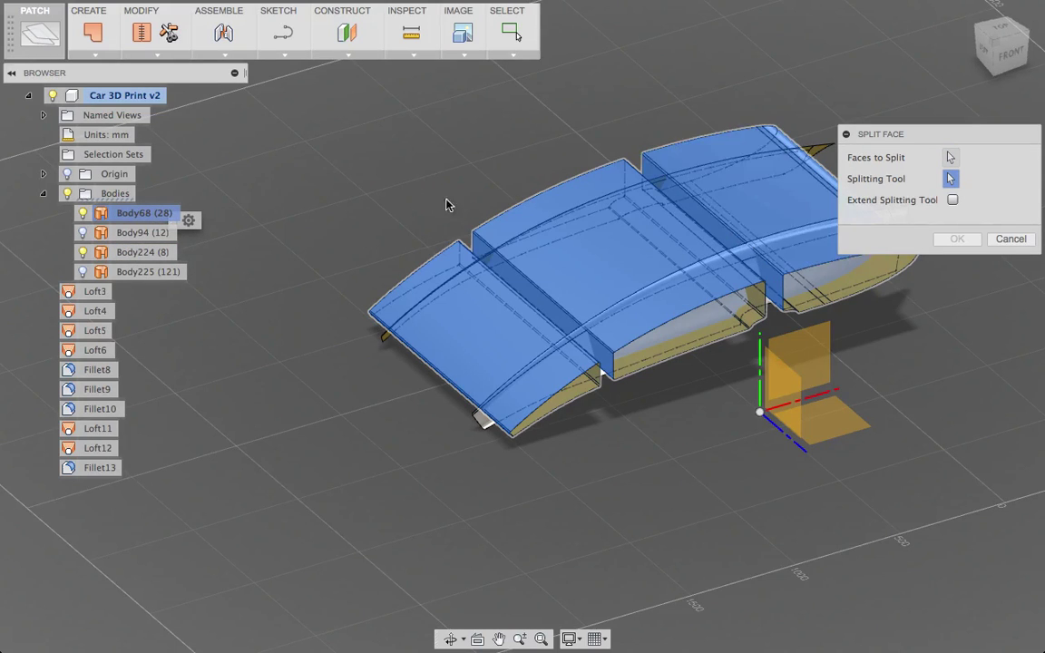
click(949, 157)
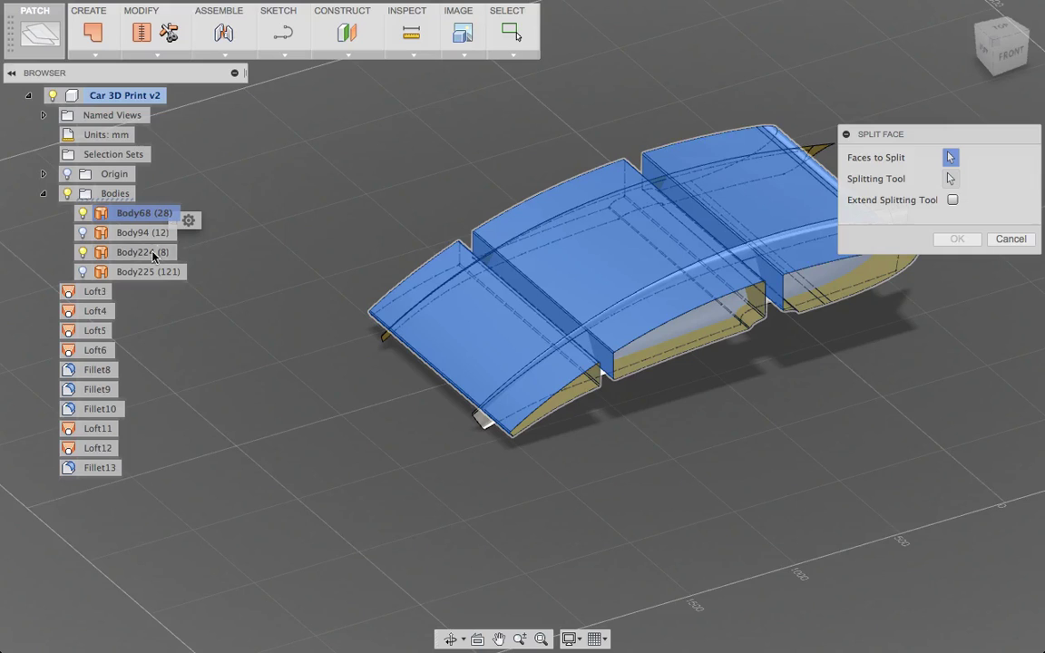
click(992, 241)
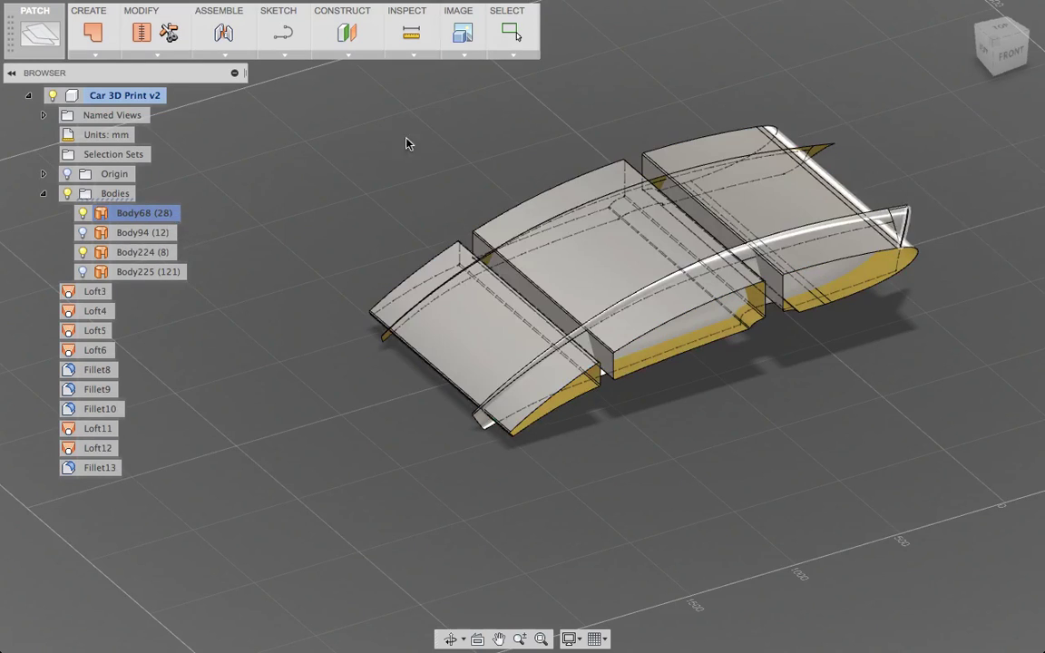
Start a Split Face operation and select all side window faces of Body224 on both sides as the faces to split.
click(164, 56)
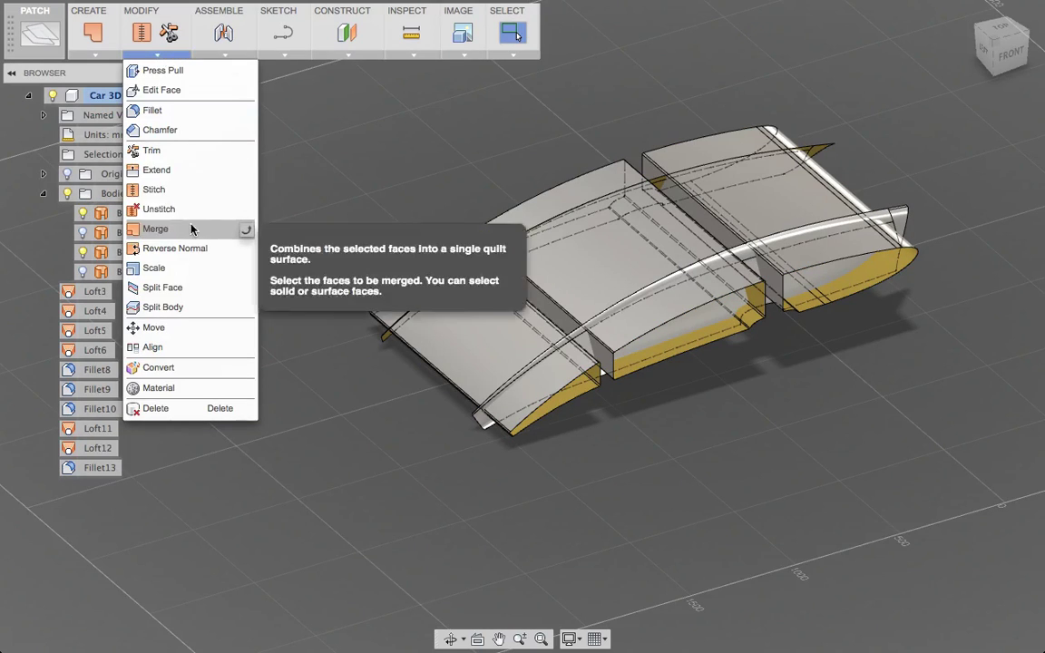
click(186, 288)
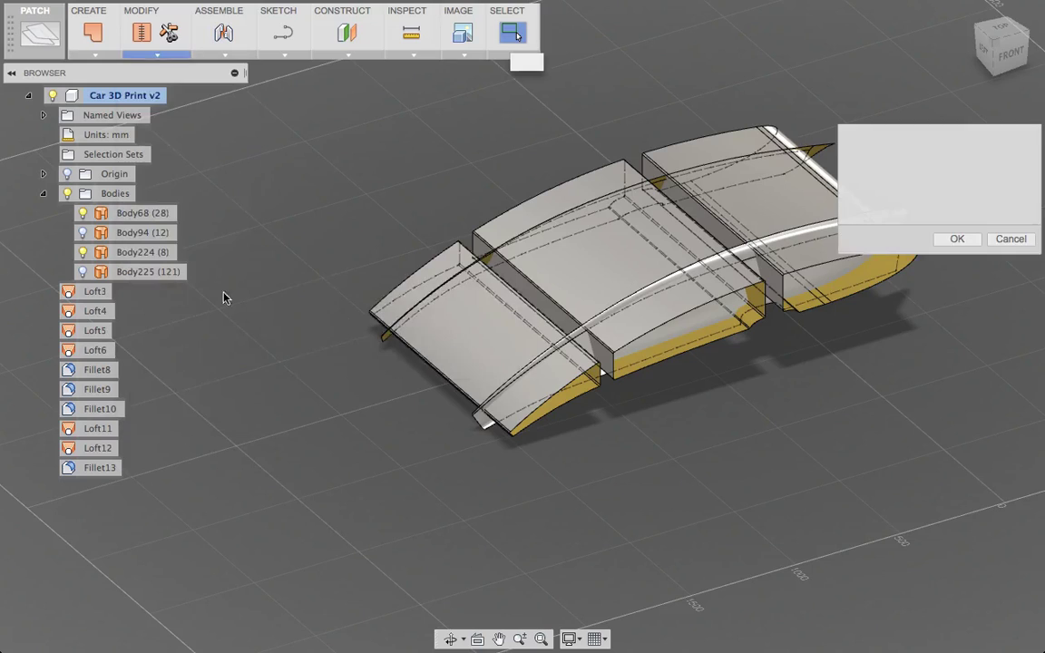
click(589, 347)
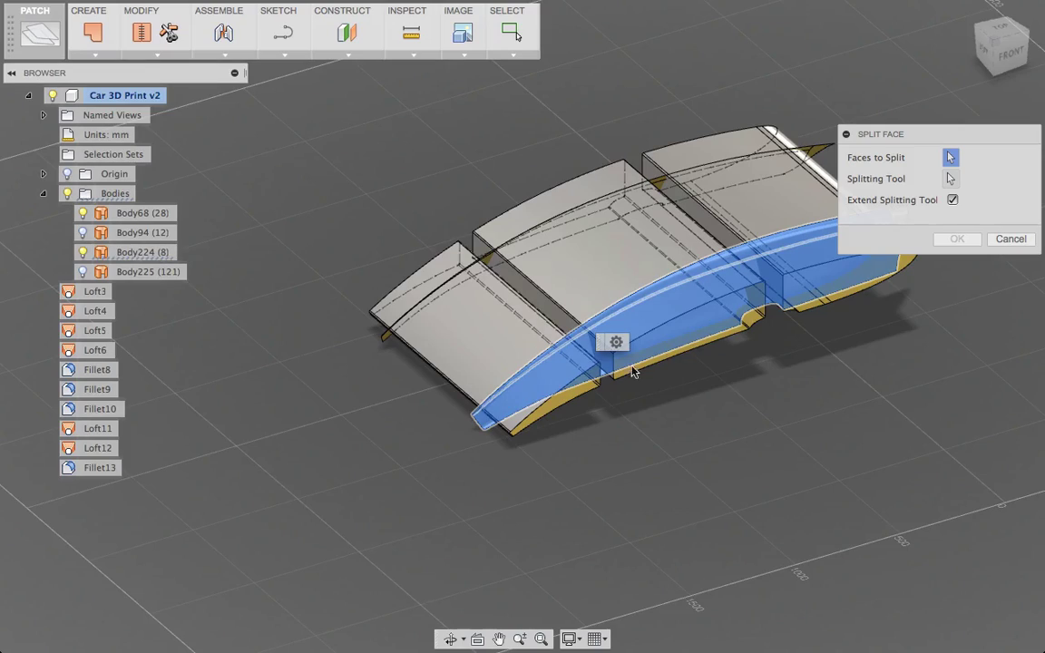
shift+middle_drag(803, 328, 751, 392)
scroll(749, 392, down, 2)
scroll(712, 388, up, 5)
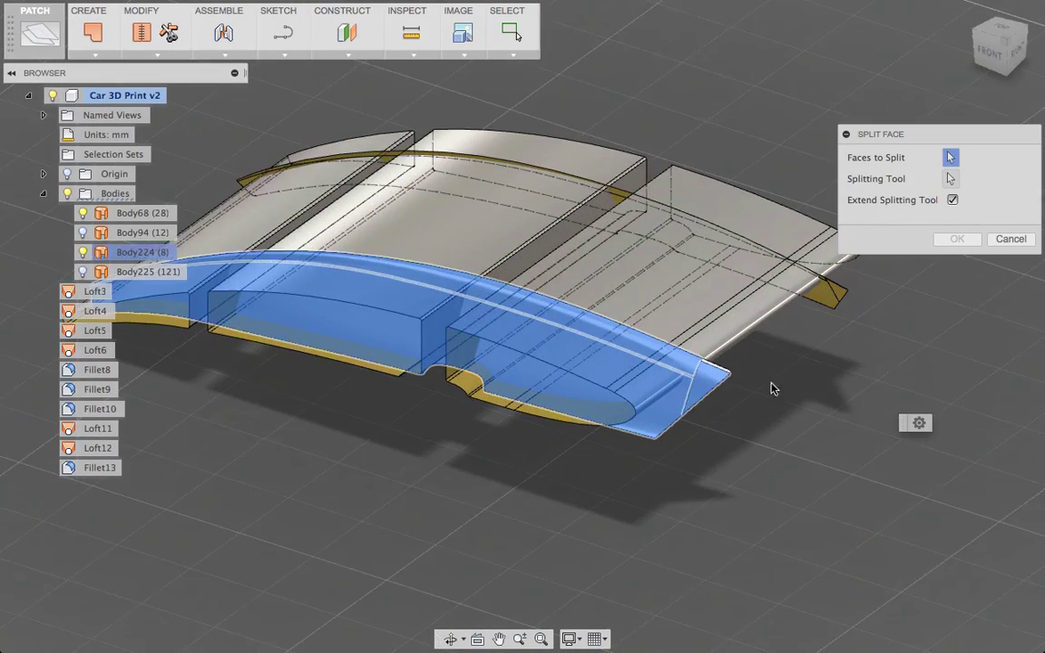
scroll(717, 381, up, 6)
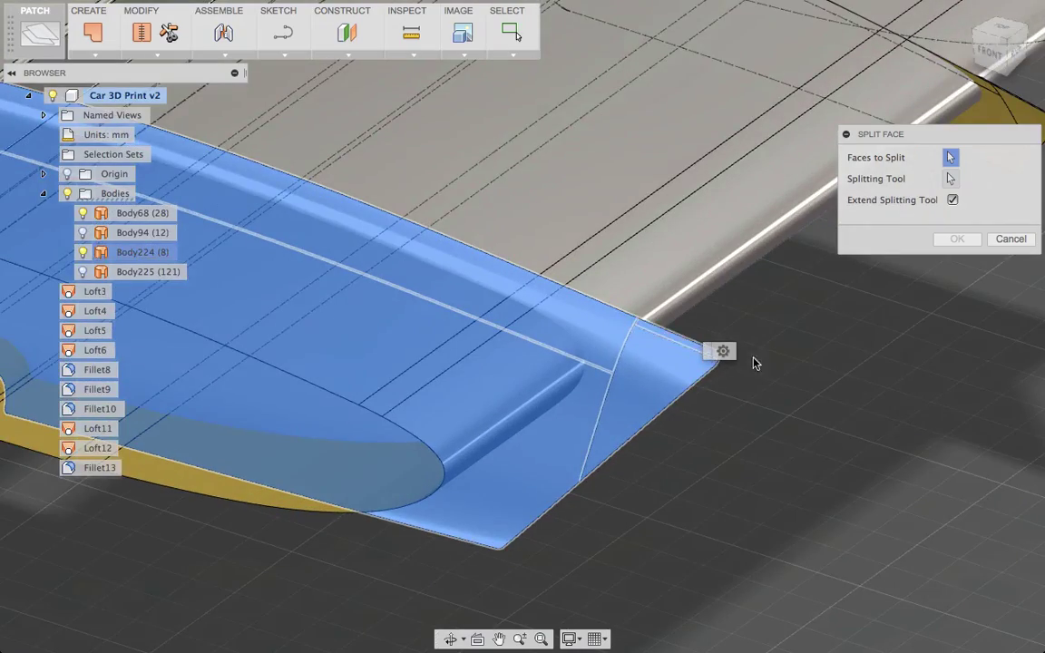
shift+middle_drag(753, 361, 765, 396)
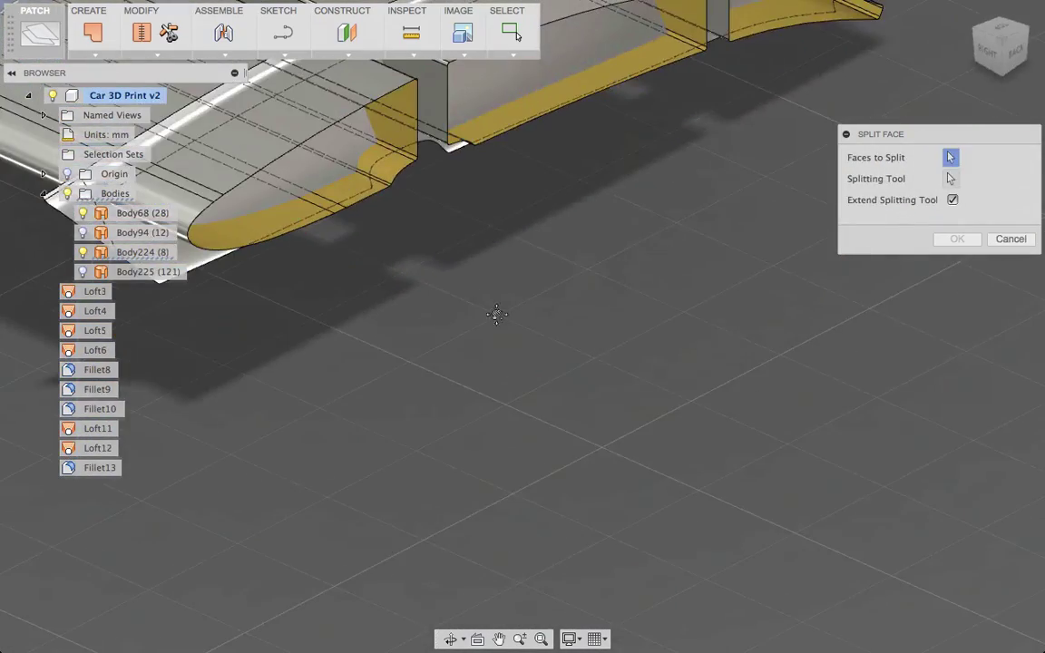
middle_drag(494, 315, 726, 438)
scroll(397, 366, down, 2)
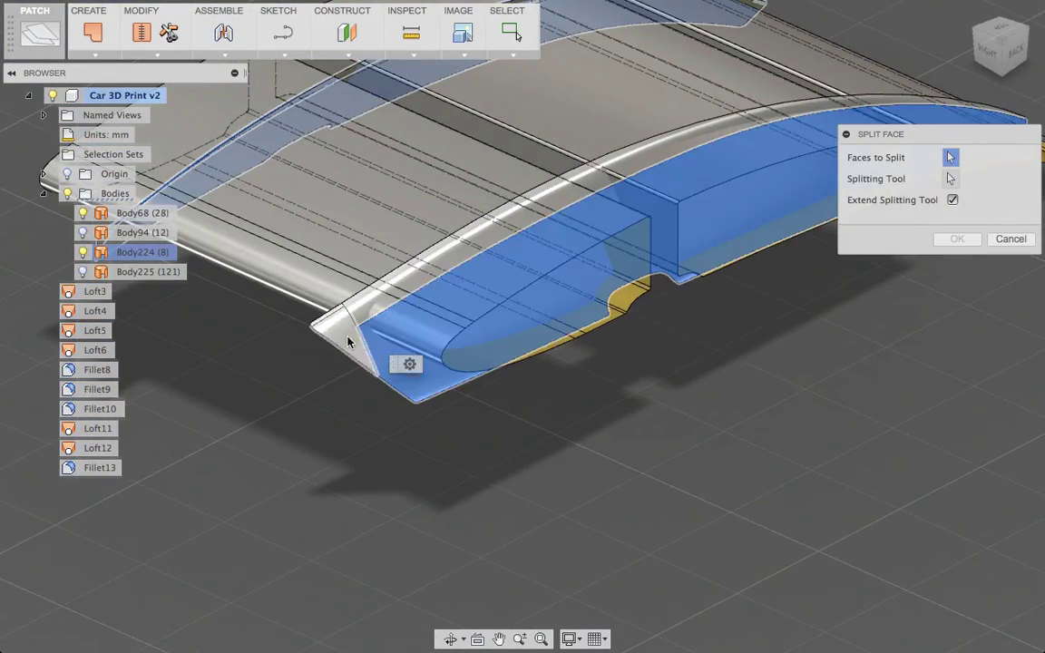
scroll(545, 405, up, 3)
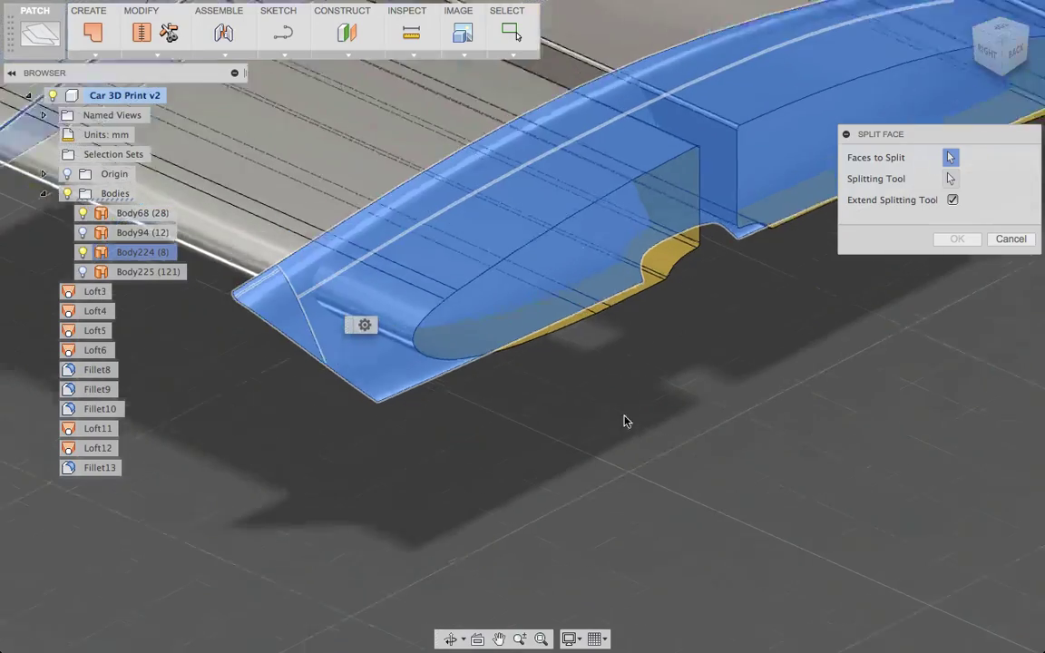
middle_drag(737, 411, 508, 495)
shift+middle_drag(807, 421, 662, 383)
Split the selected window faces using Body68 as the splitting tool, with Extend Splitting Tool turned off.
click(950, 179)
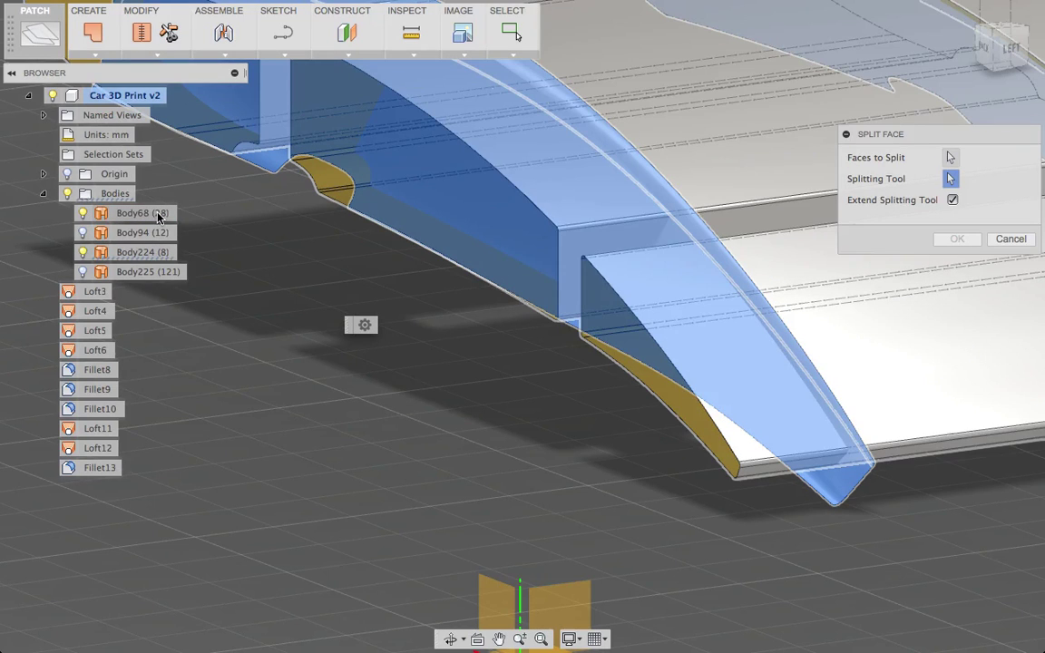
click(158, 214)
click(953, 200)
click(955, 239)
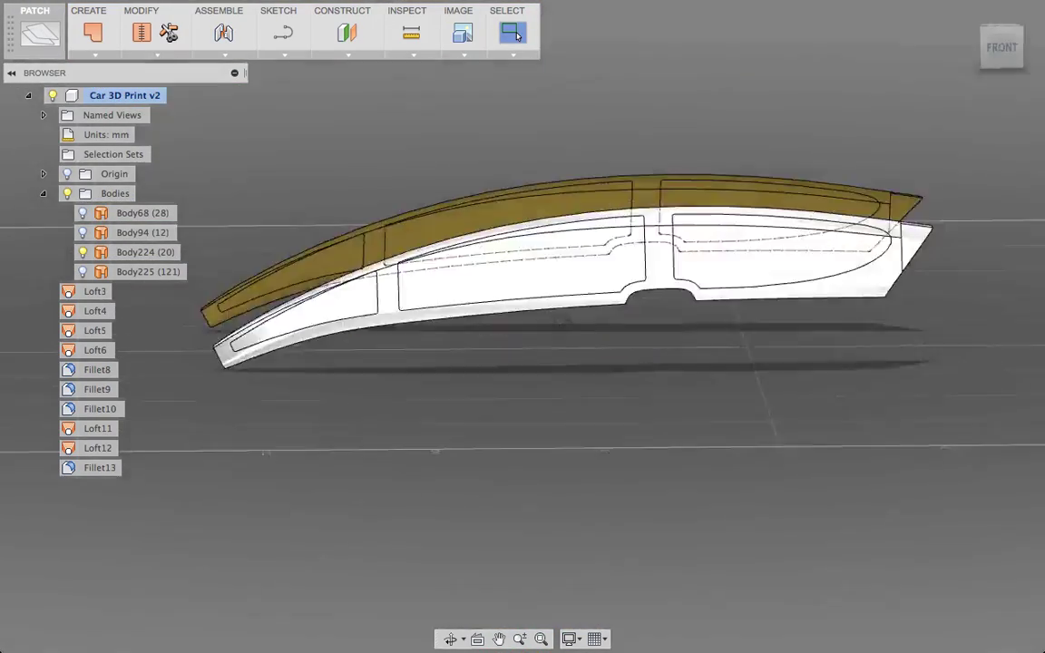
Unstitch the whole split side window body, Body224, into separate surfaces with Chain Selection enabled.
shift+middle_drag(565, 320, 591, 378)
click(593, 377)
scroll(508, 185, up, 2)
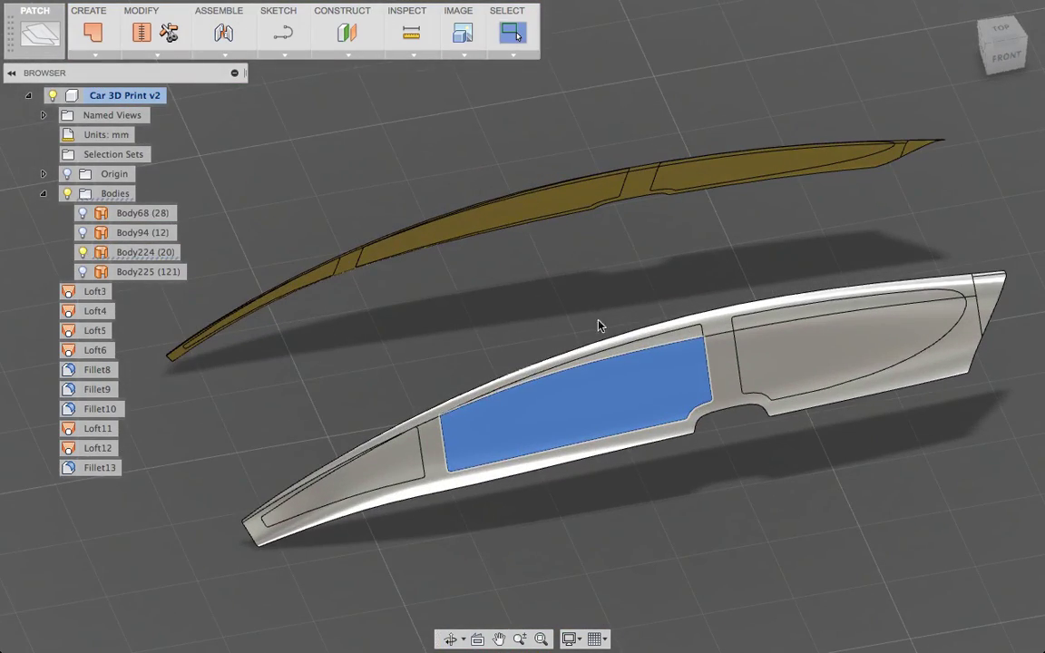
scroll(830, 365, down, 5)
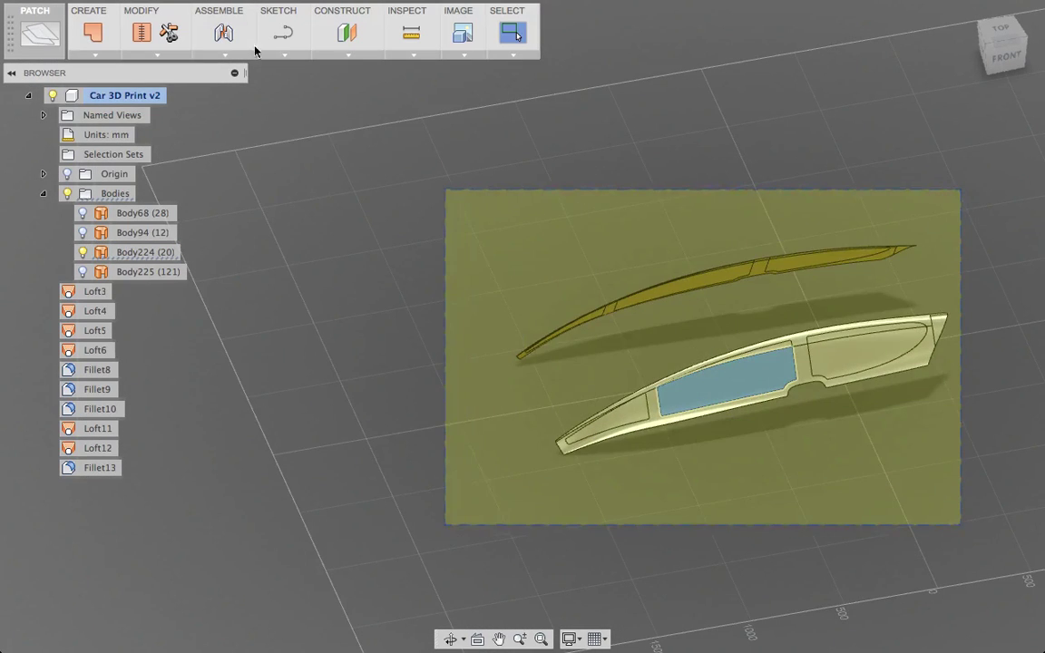
click(153, 54)
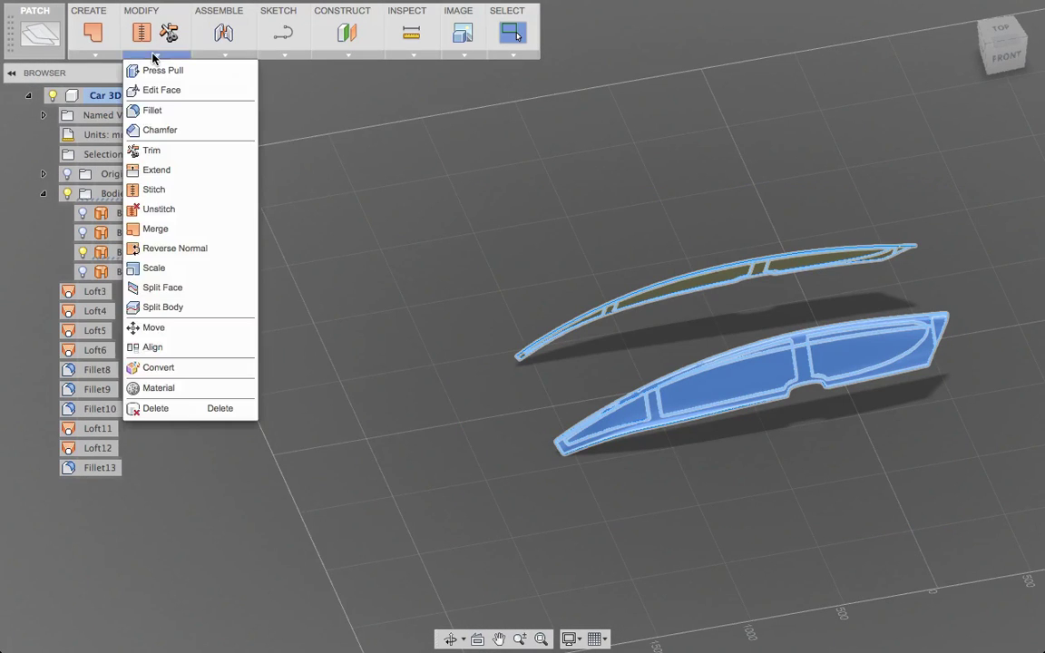
click(167, 207)
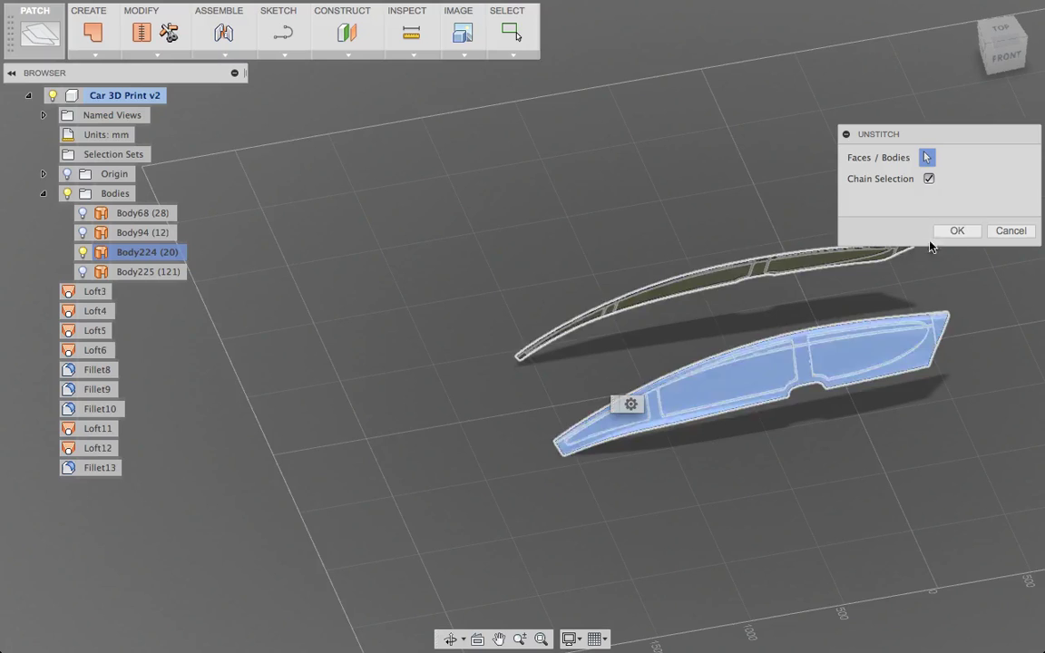
click(958, 232)
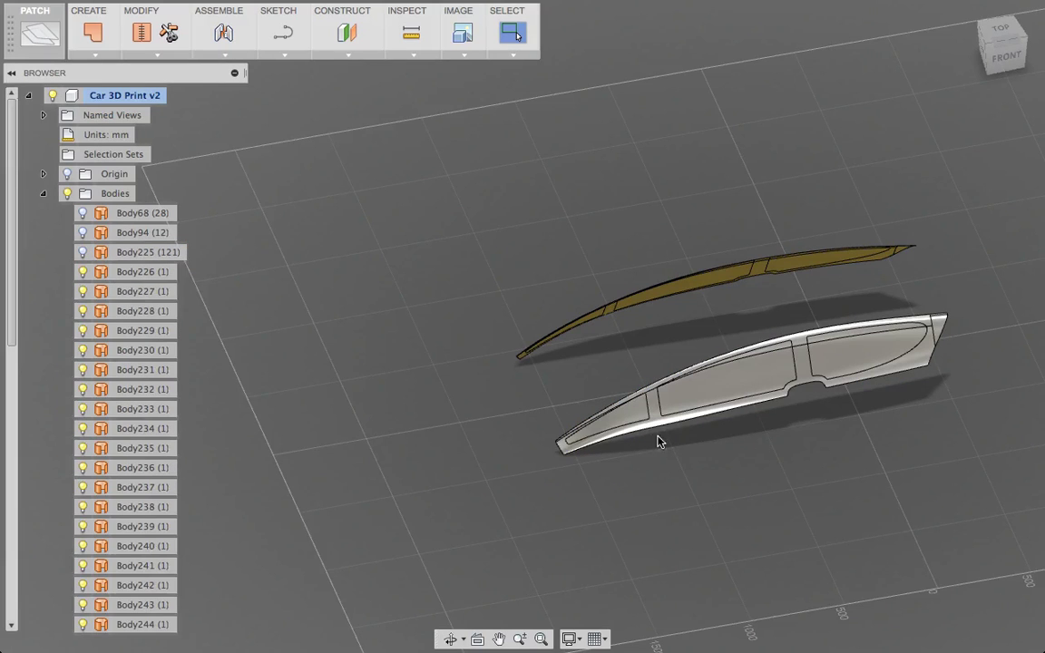
Select the front, middle and rear pane surfaces on one side, including the narrow strips along their upper edges.
click(610, 419)
scroll(692, 405, down, 2)
scroll(691, 405, up, 6)
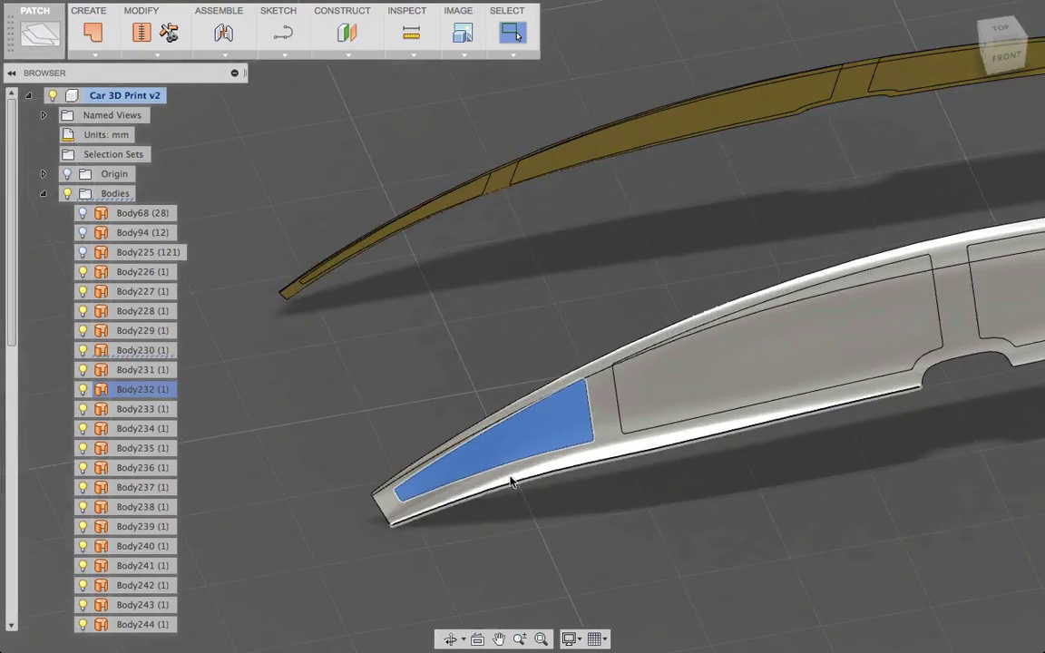
click(766, 367)
scroll(654, 367, up, 4)
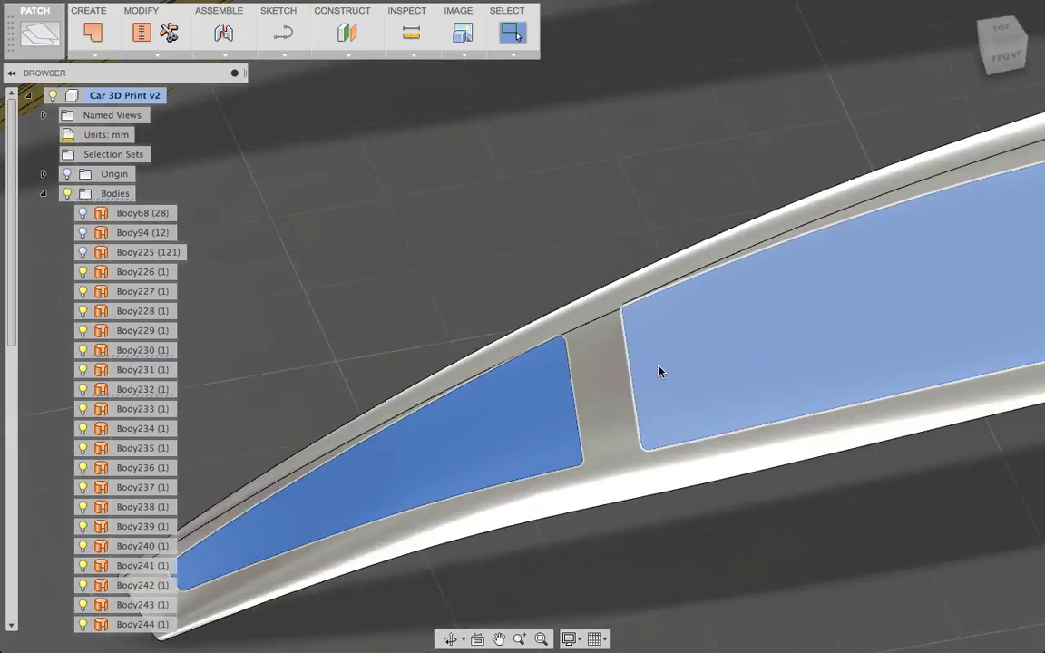
scroll(781, 271, down, 4)
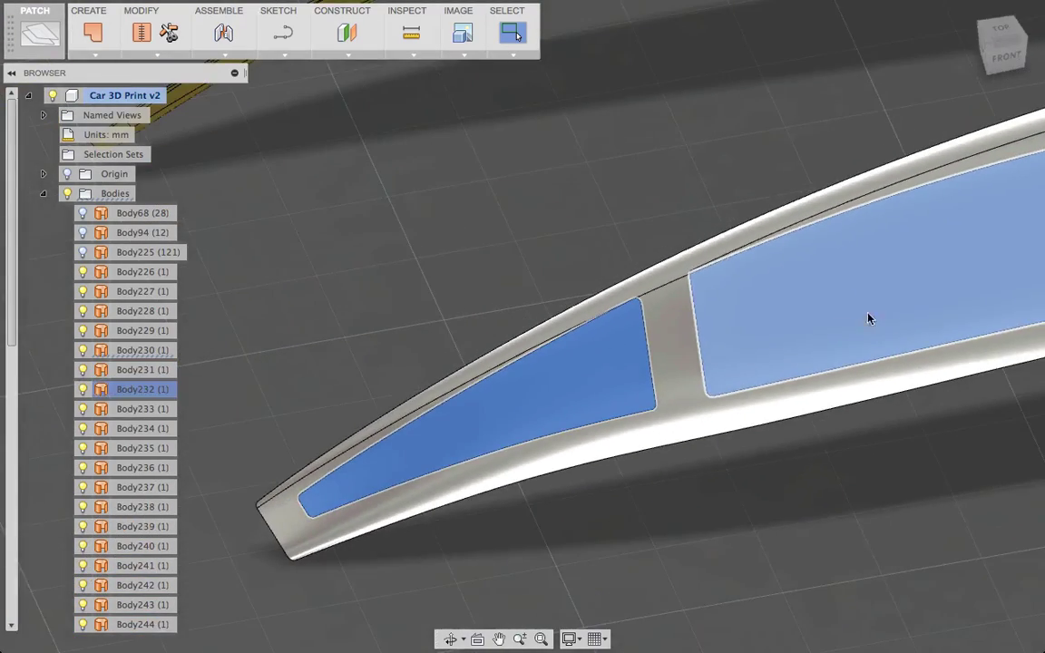
scroll(805, 361, up, 3)
middle_drag(804, 361, 588, 464)
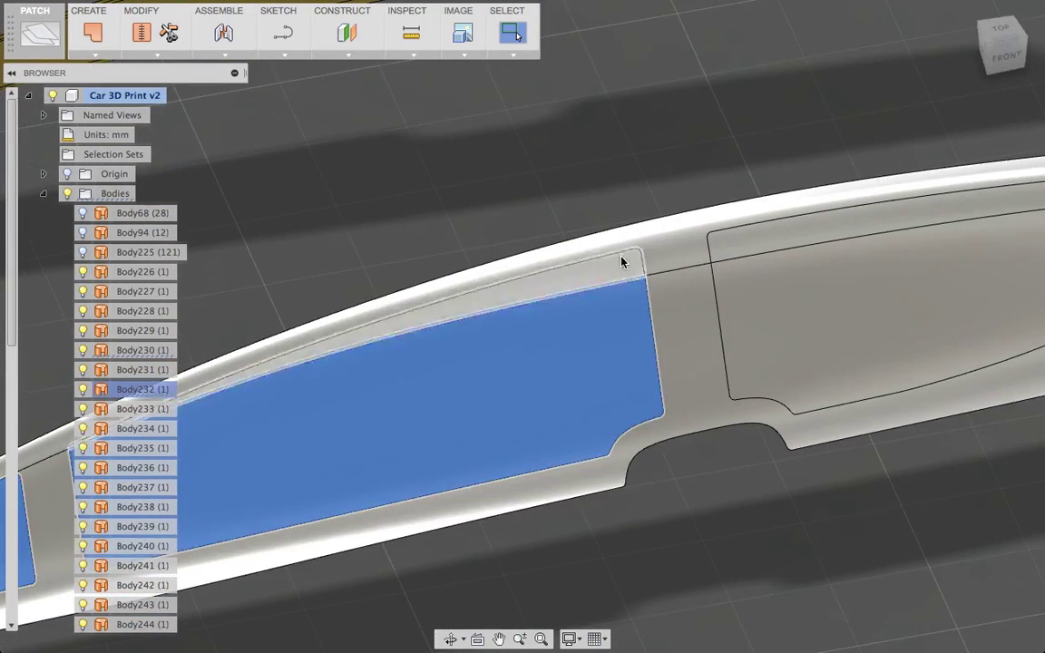
click(750, 312)
scroll(833, 397, up, 2)
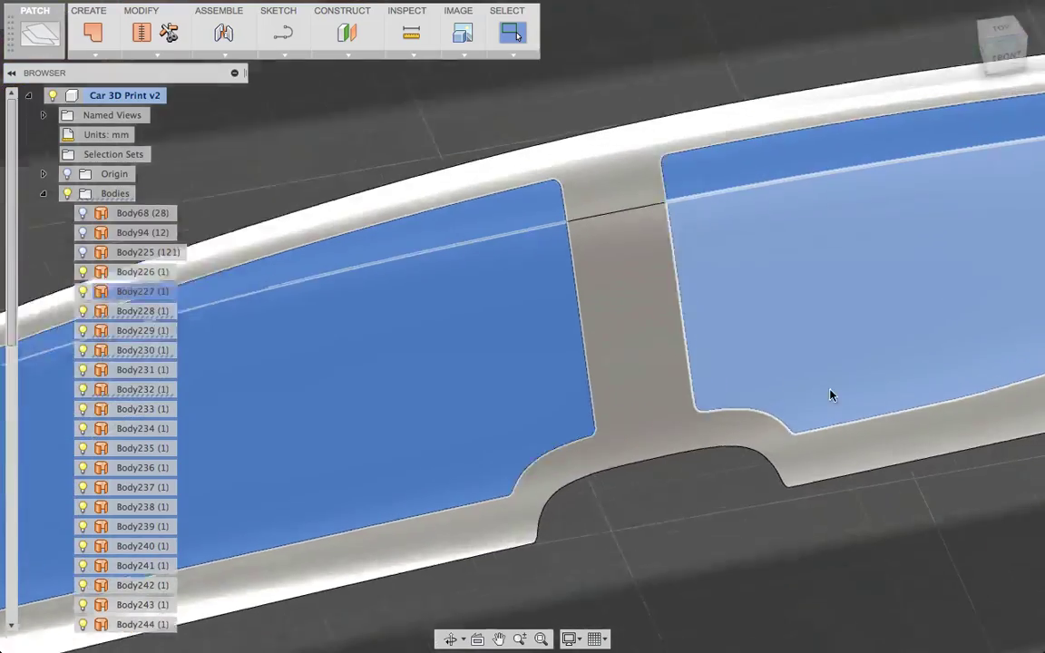
scroll(863, 385, down, 1)
middle_drag(863, 384, 639, 588)
scroll(612, 349, up, 2)
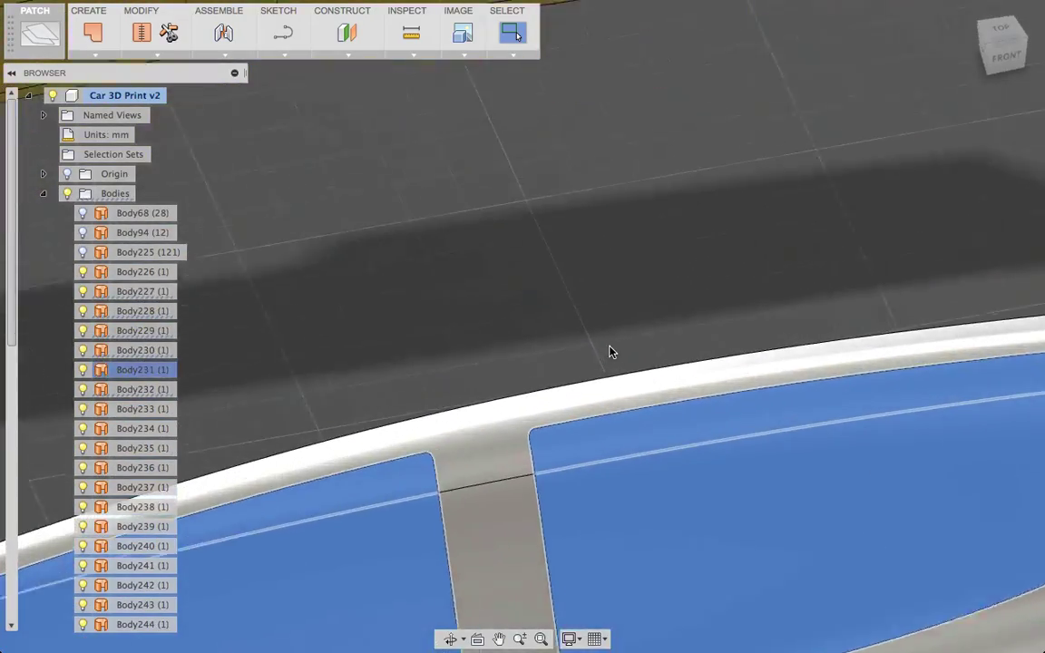
Extend the selection to the pane surfaces and upper strips on the opposite side and stitch all selected window panes into one body.
scroll(605, 348, down, 5)
shift+middle_drag(533, 337, 602, 346)
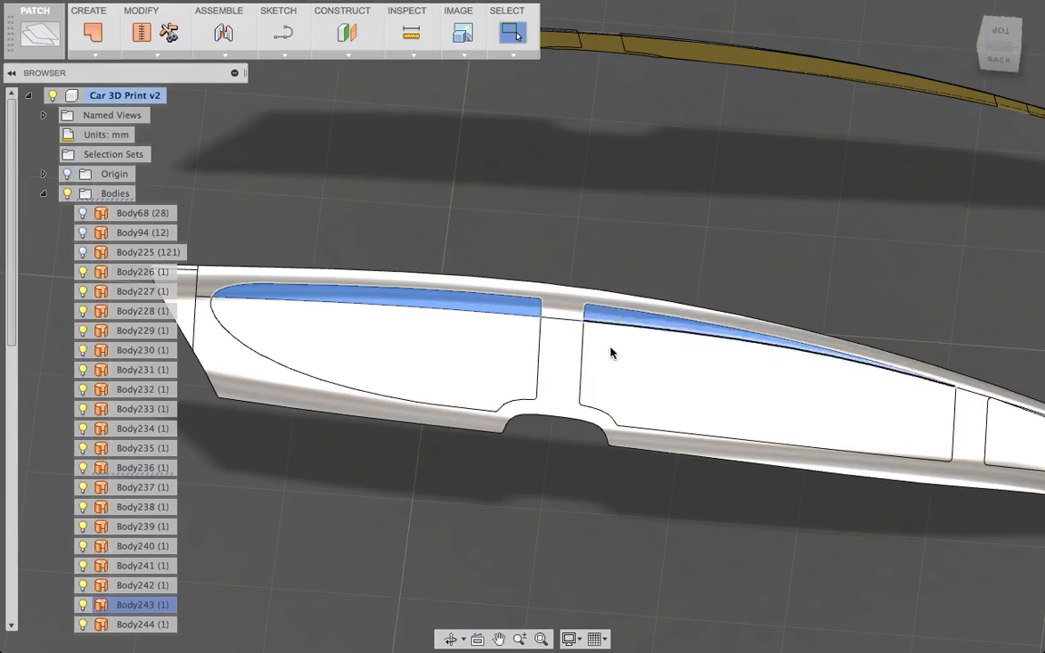
shift+middle_drag(991, 434, 748, 188)
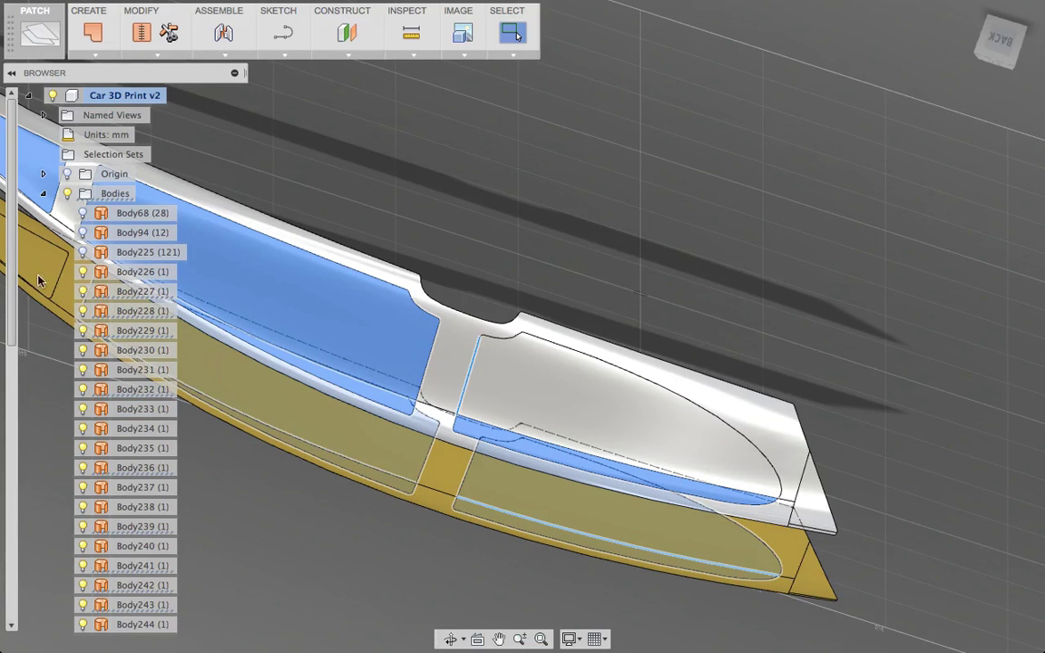
shift+middle_drag(444, 494, 626, 336)
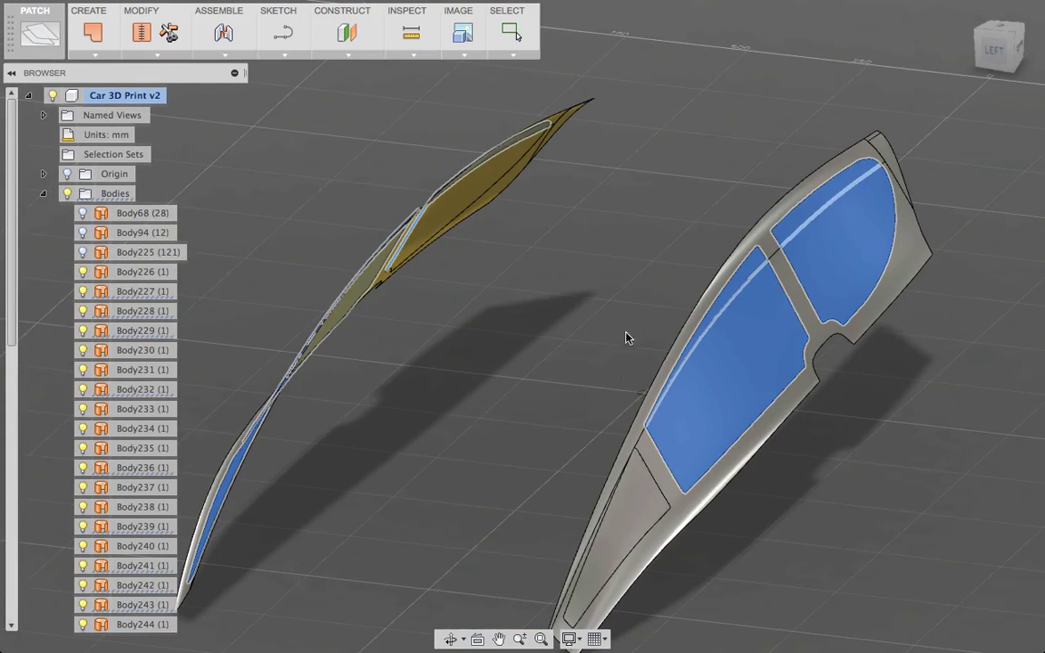
click(141, 32)
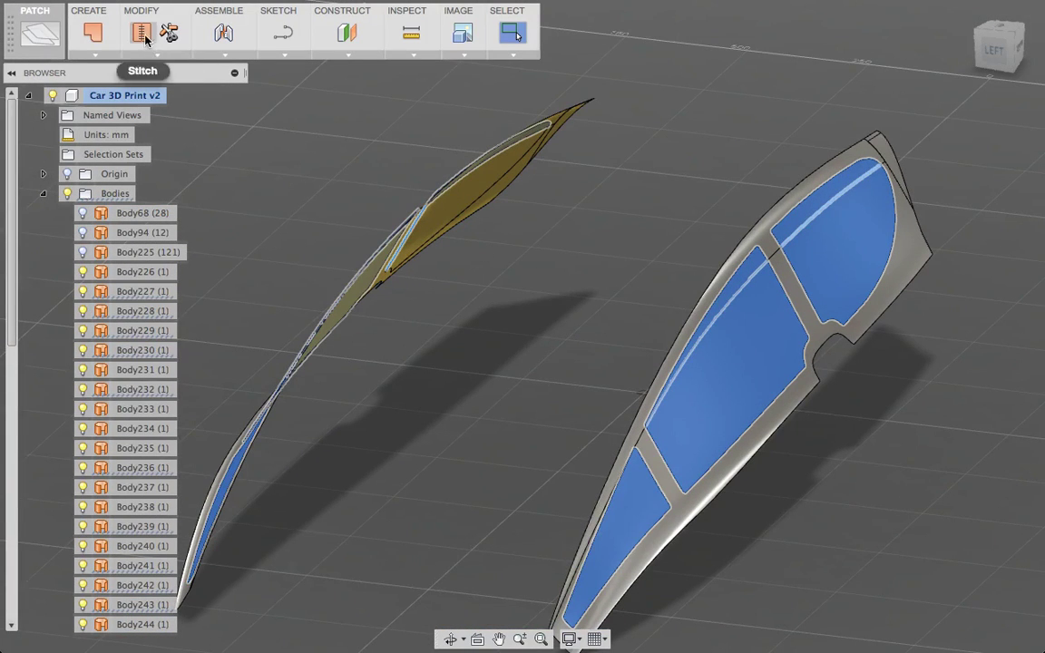
click(971, 230)
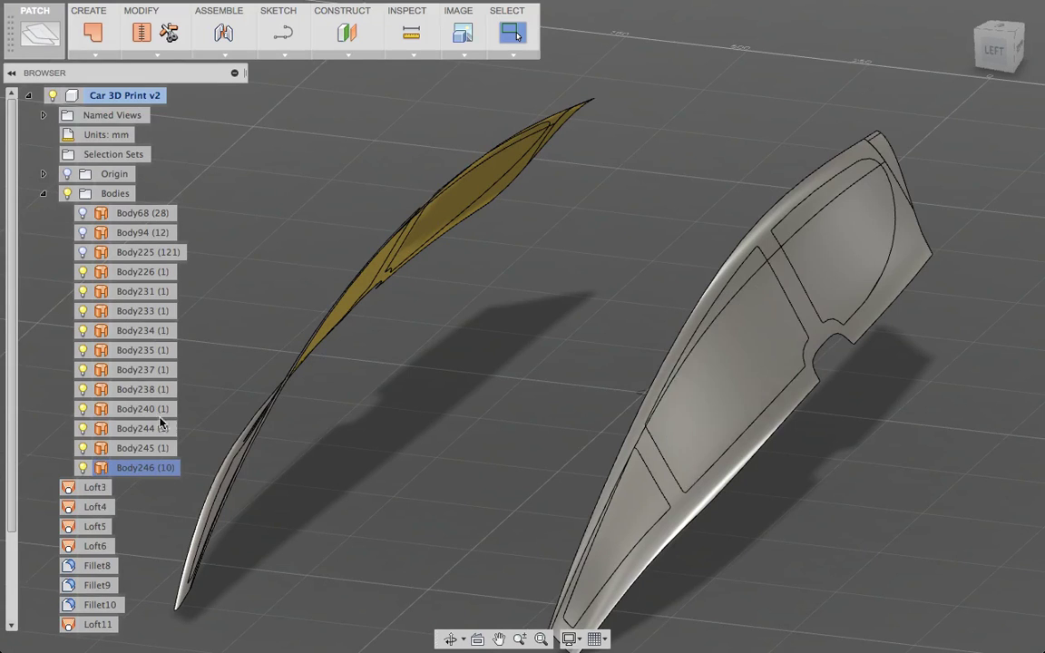
Hide the stitched body to check which window surfaces it contains, inspect the remaining ones from both sides, and show it again.
click(143, 467)
click(83, 468)
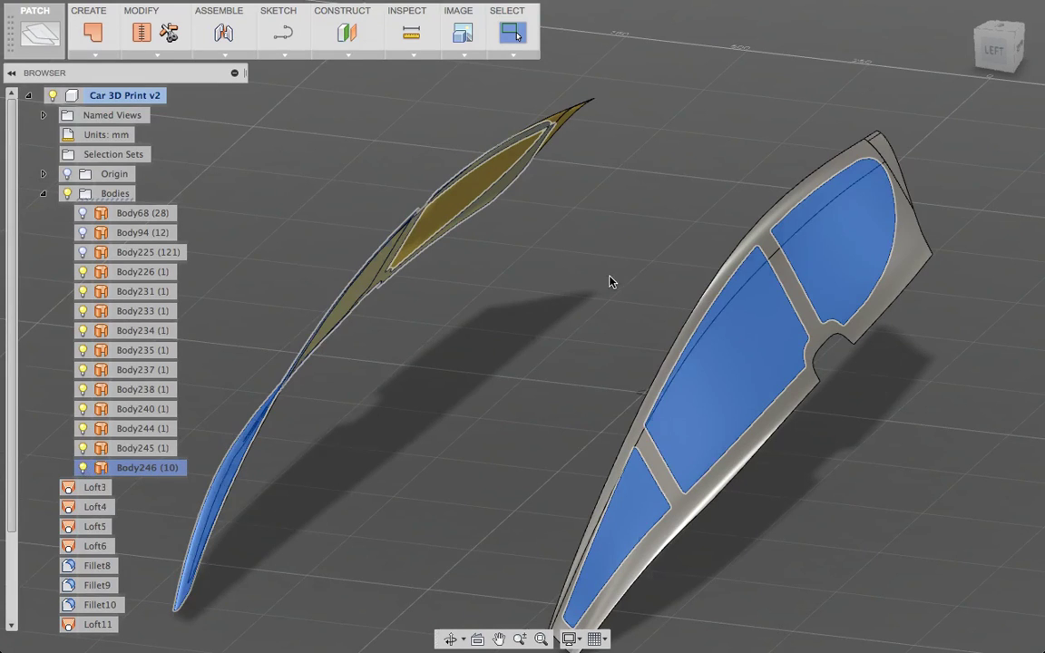
scroll(588, 307, down, 3)
click(572, 315)
scroll(573, 312, down, 3)
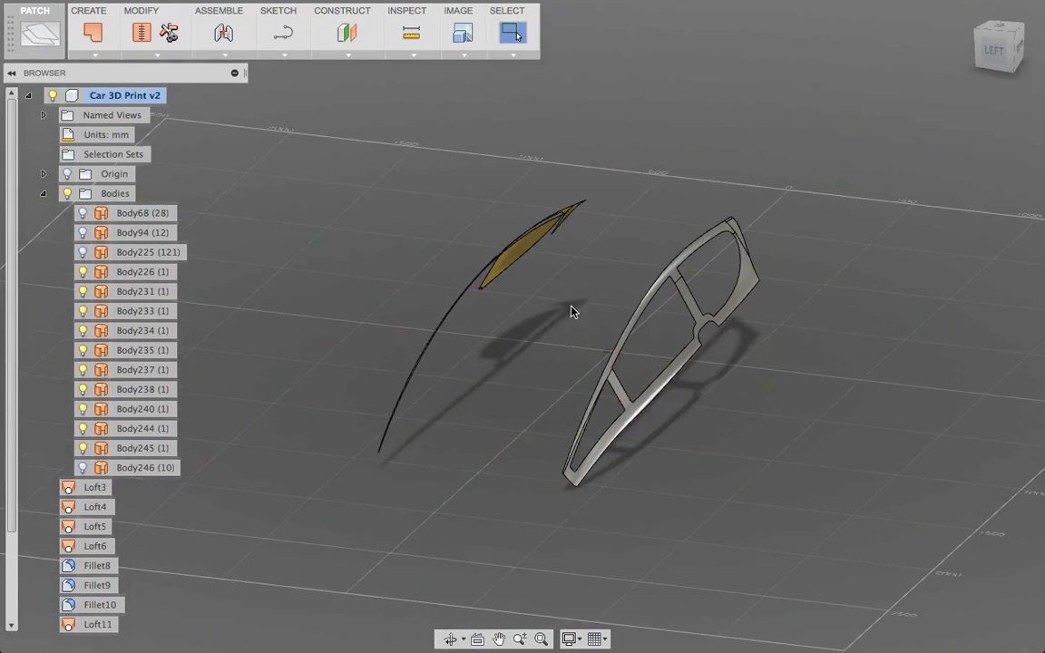
shift+middle_drag(420, 318, 524, 323)
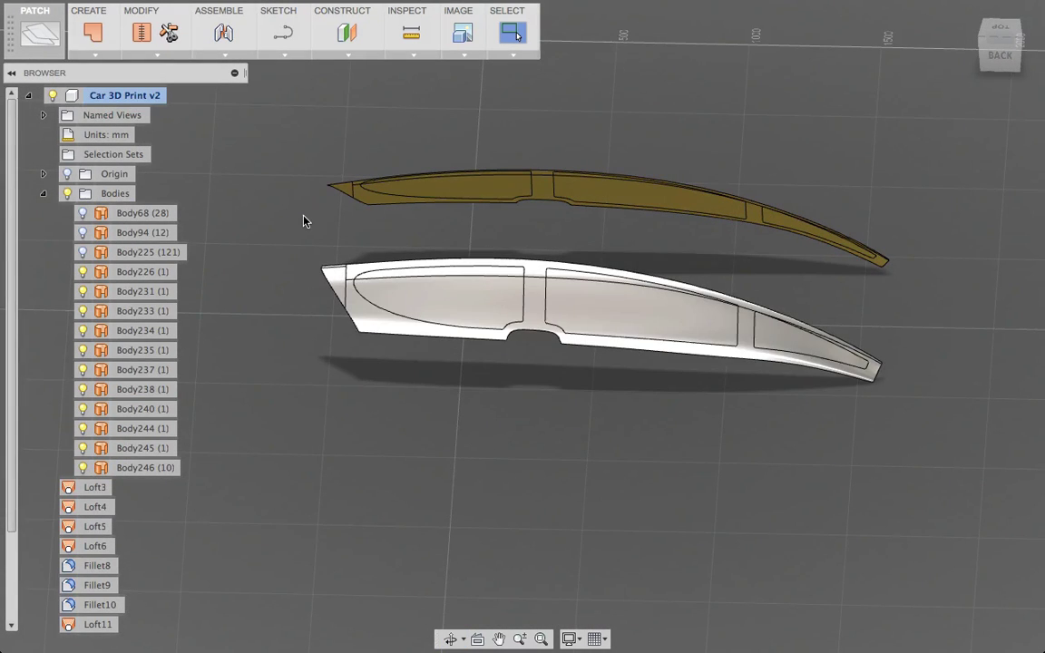
Try to stitch the pane surfaces of both sides, including the separate rear pane Body240, into one body.
click(433, 303)
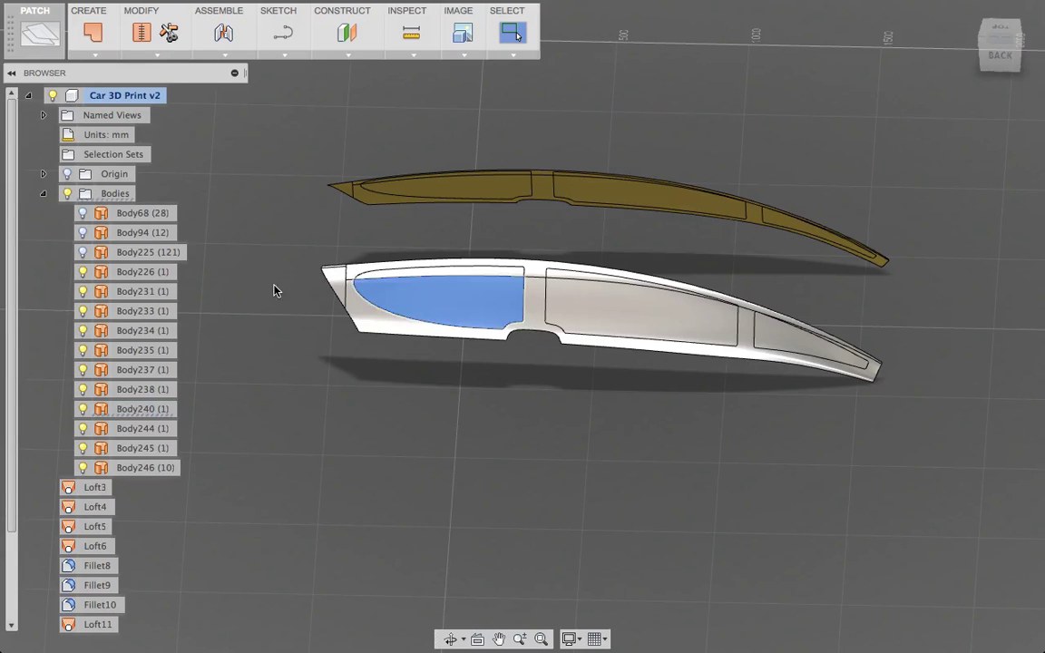
click(600, 313)
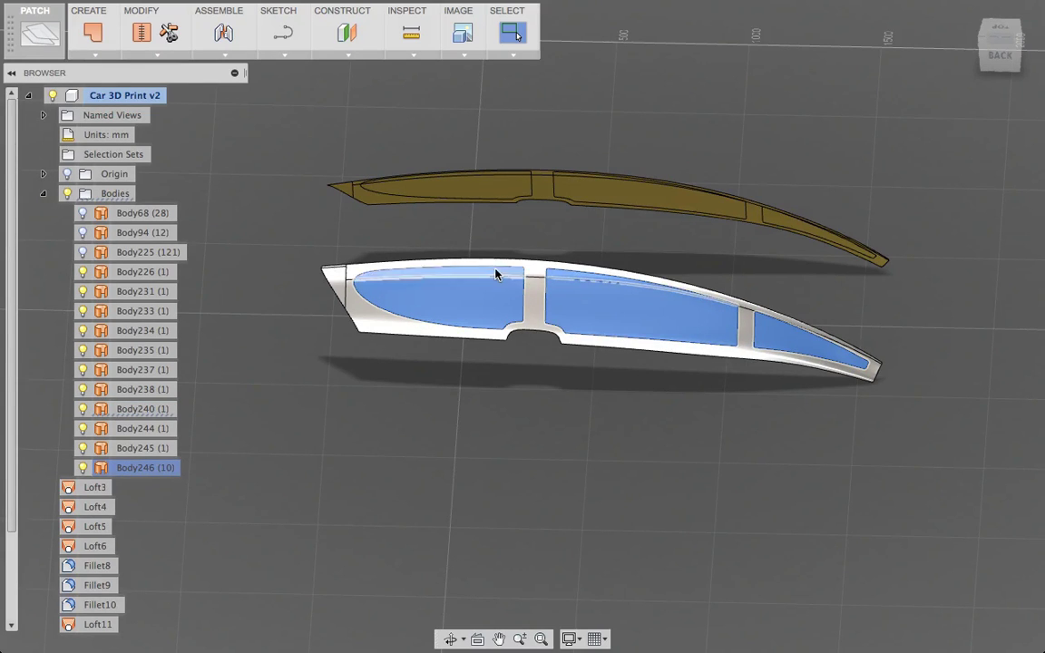
click(142, 33)
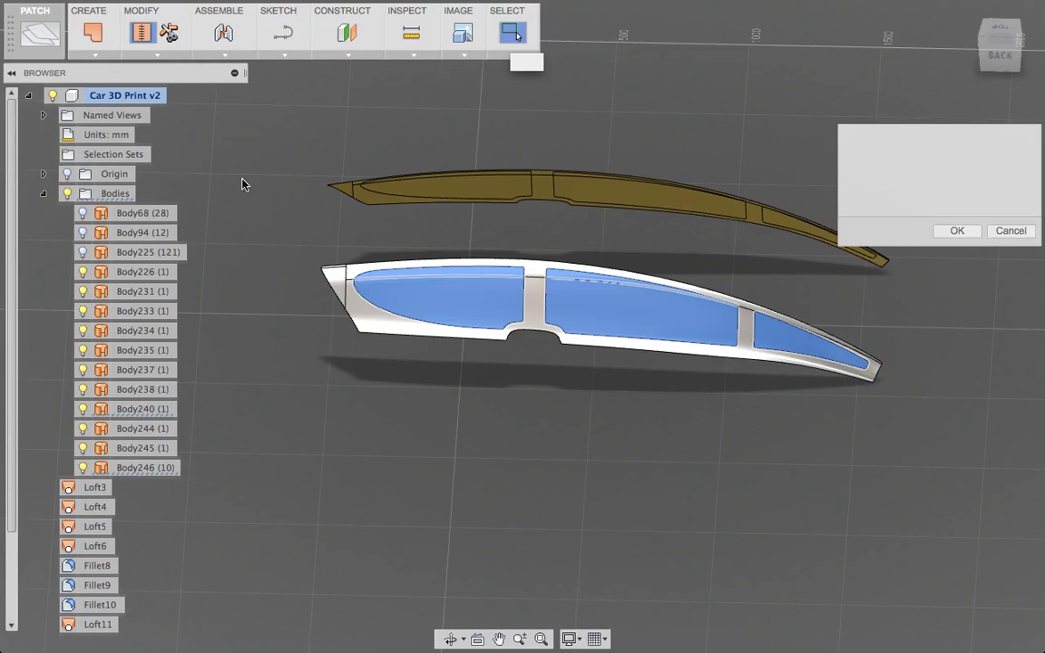
click(958, 230)
Try to unstitch all visible side window surfaces at once with Chain Selection enabled, and undo the operation.
drag(284, 123, 965, 478)
click(143, 57)
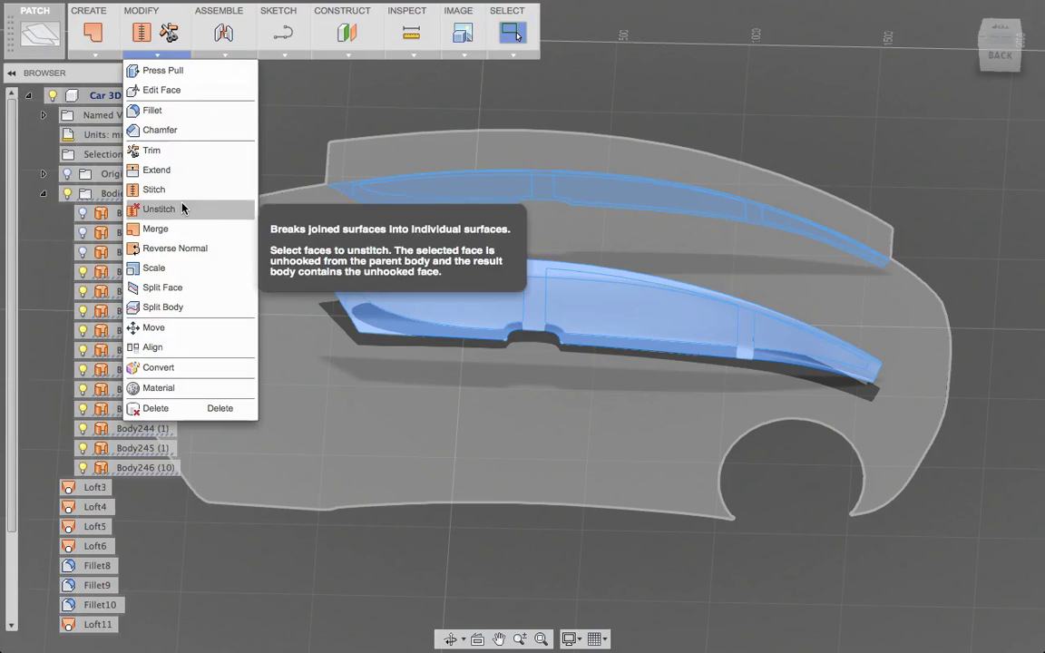
click(163, 204)
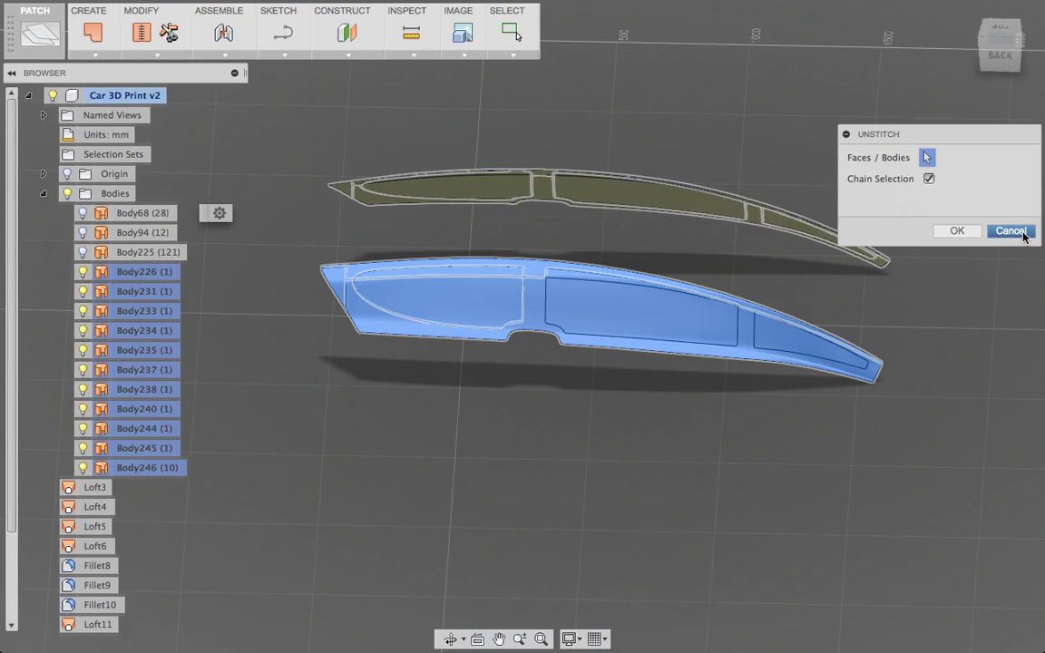
click(958, 232)
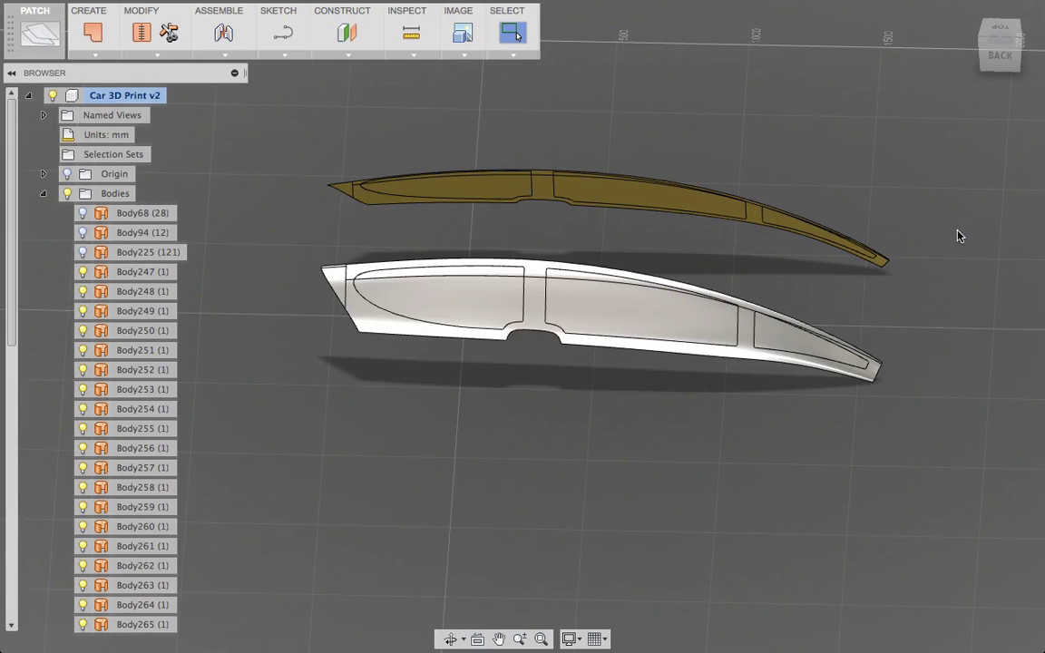
key(ctrl+z)
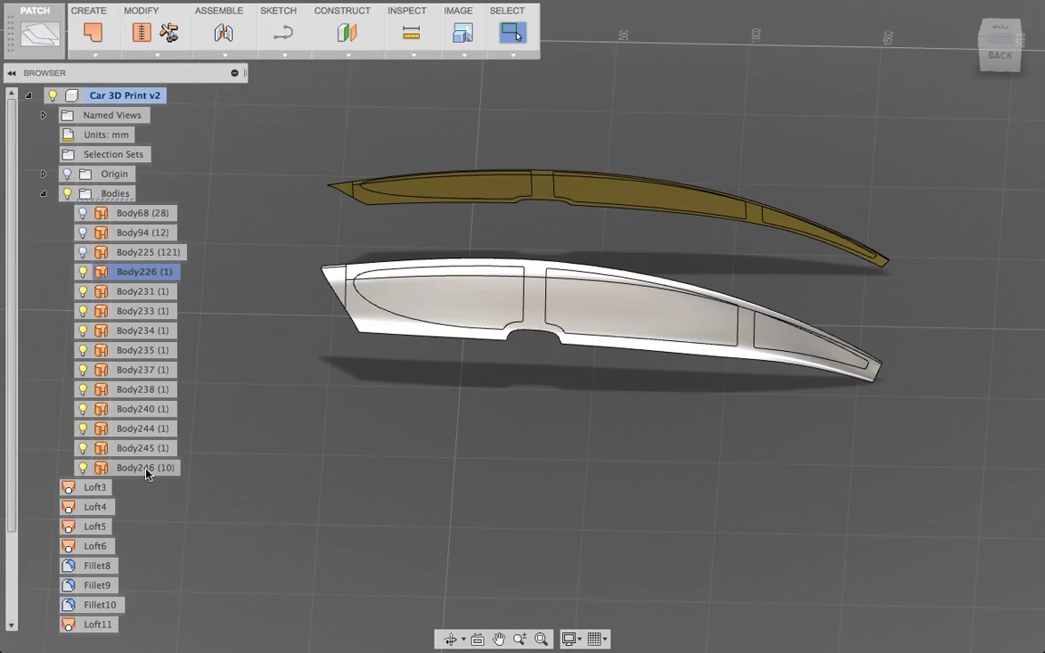
Unstitch only the stitched body Body246 into separate surfaces.
click(131, 468)
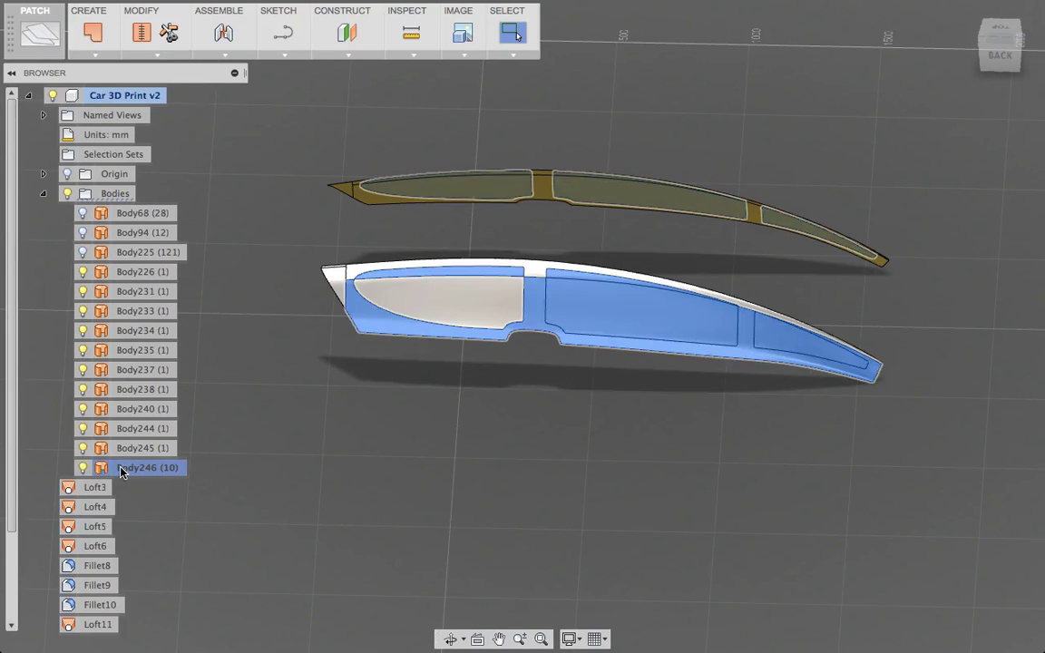
click(127, 50)
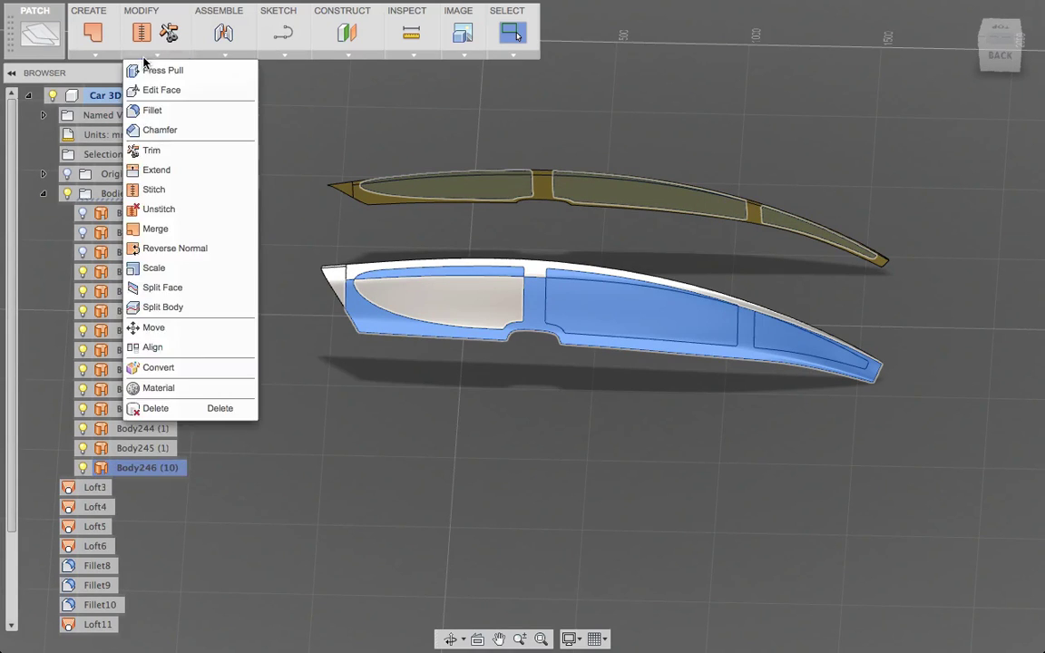
click(173, 203)
click(957, 230)
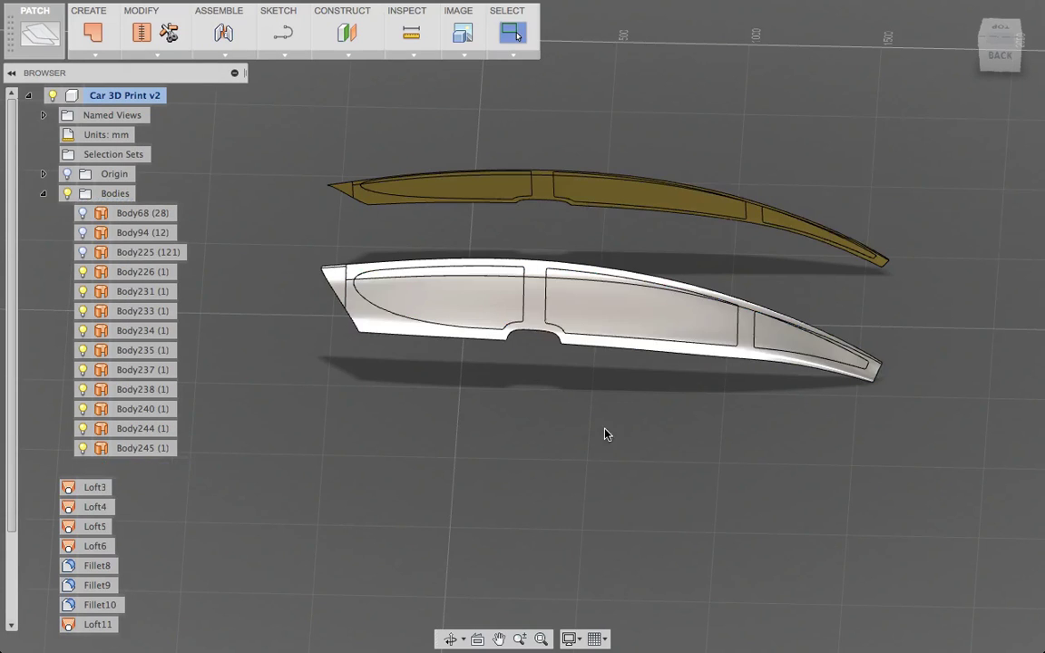
Select every front, middle and rear pane surface on both sides, including the upper strips, and stitch them into one body.
click(496, 275)
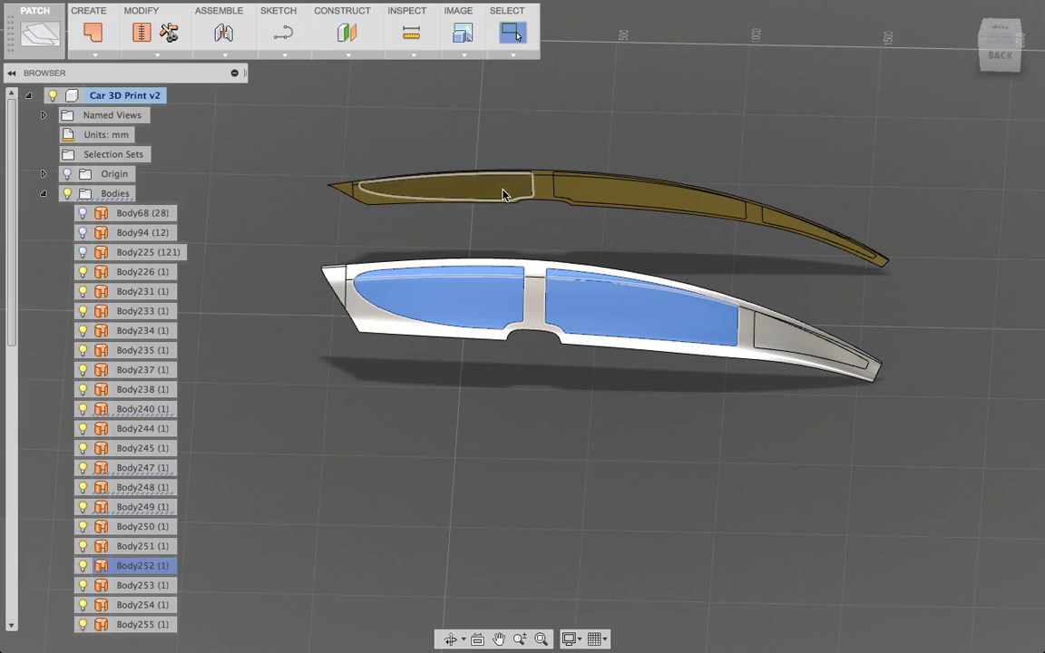
shift+click(768, 330)
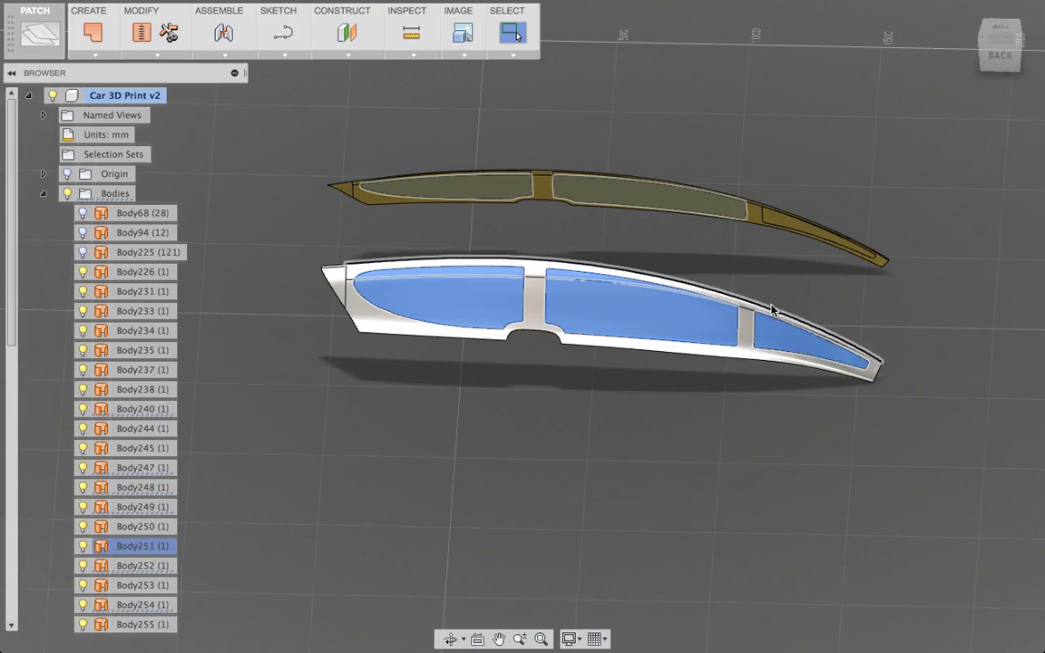
scroll(553, 204, down, 3)
scroll(604, 298, up, 3)
scroll(604, 298, up, 5)
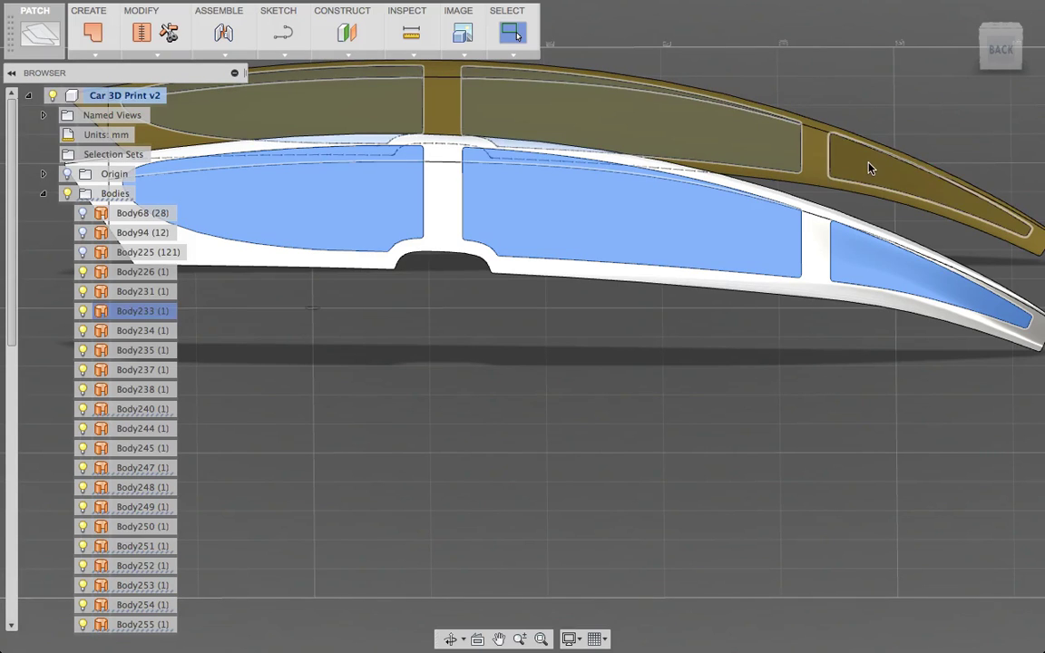
click(141, 33)
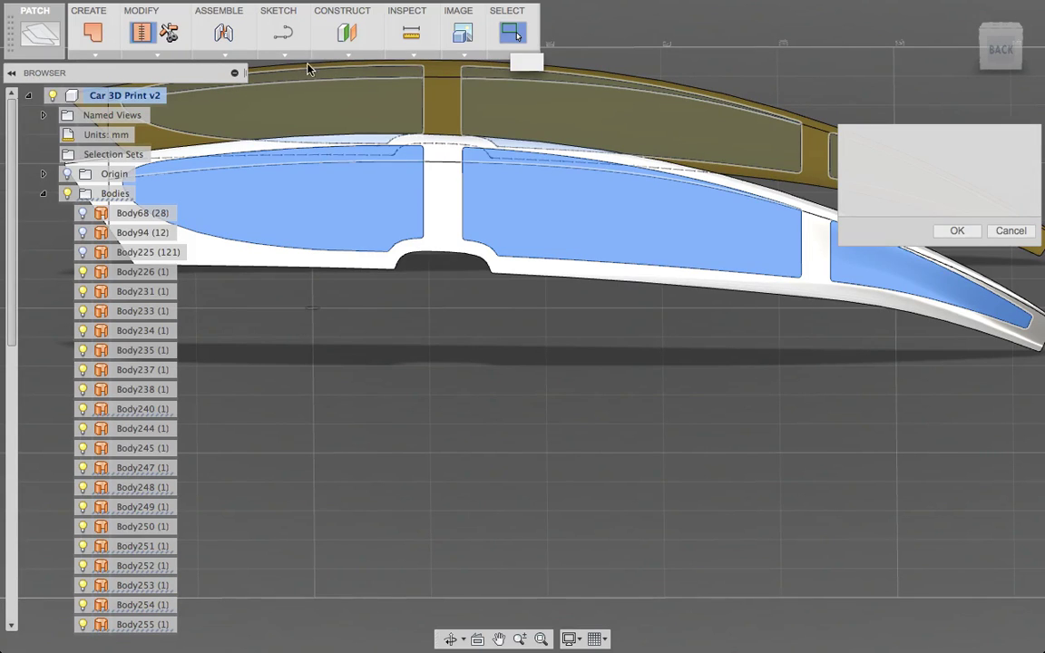
click(956, 231)
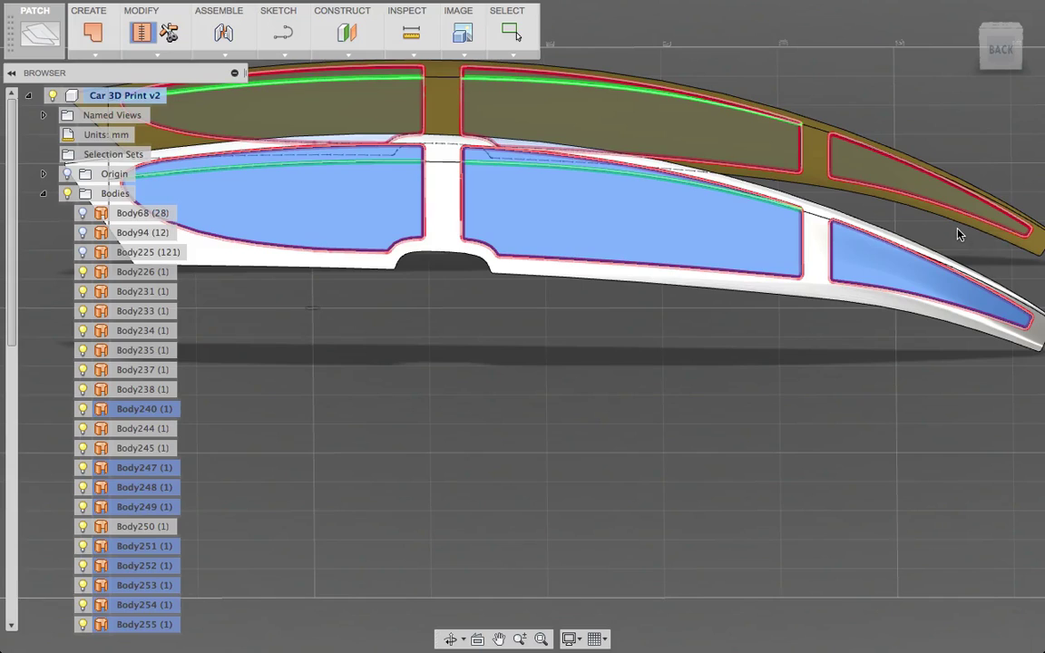
Hide the stitched pane body and stitch all remaining window frame surfaces on both sides into one body.
click(84, 468)
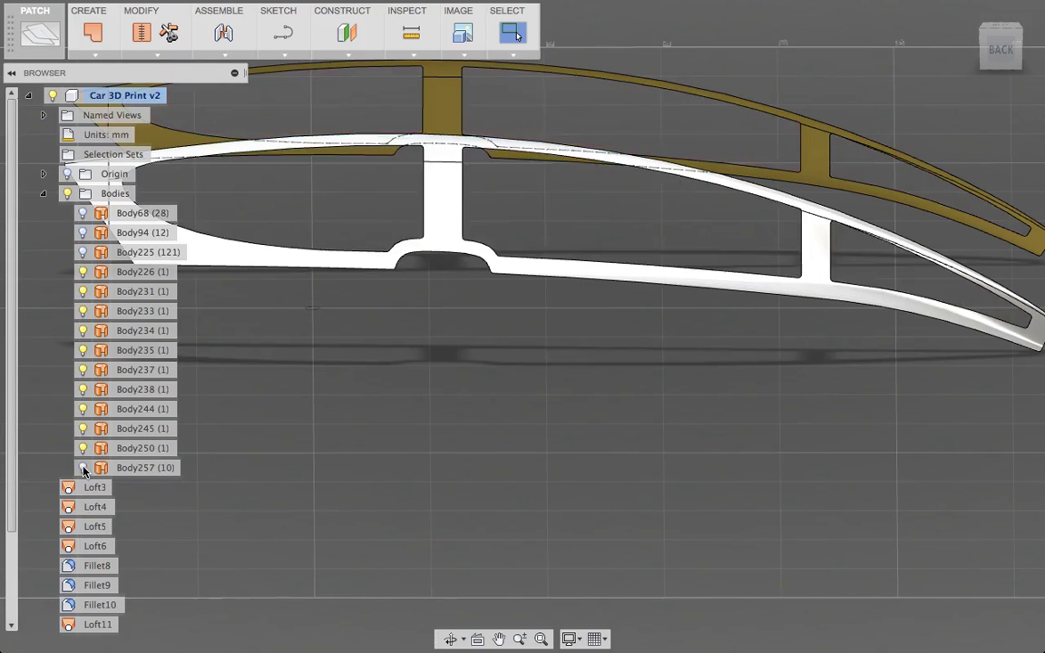
scroll(634, 335, down, 5)
shift+middle_drag(756, 392, 635, 345)
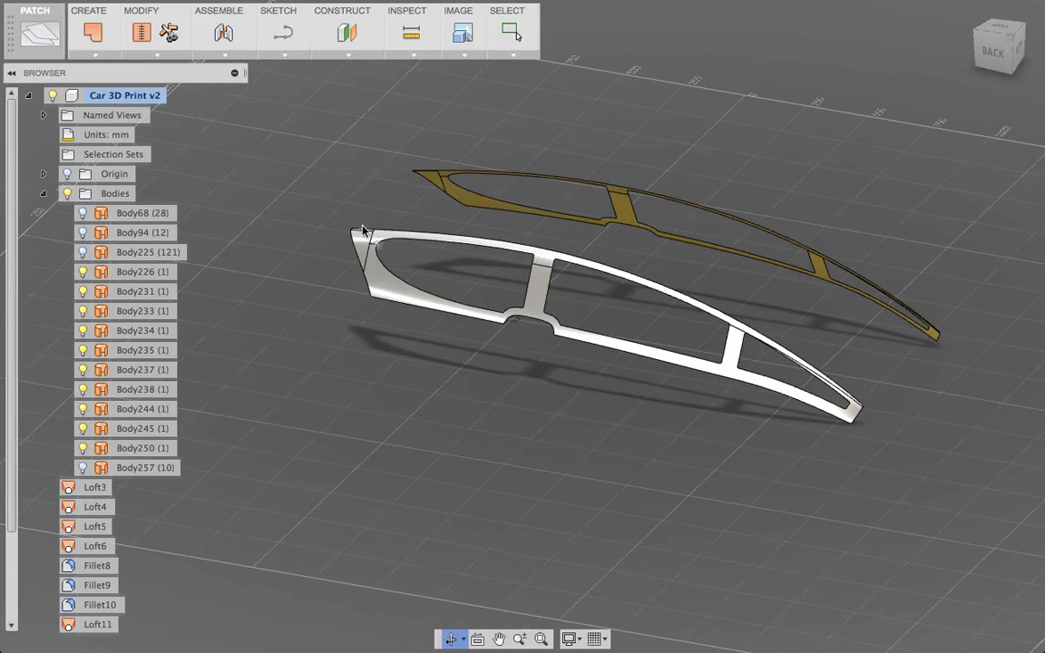
drag(318, 135, 1010, 502)
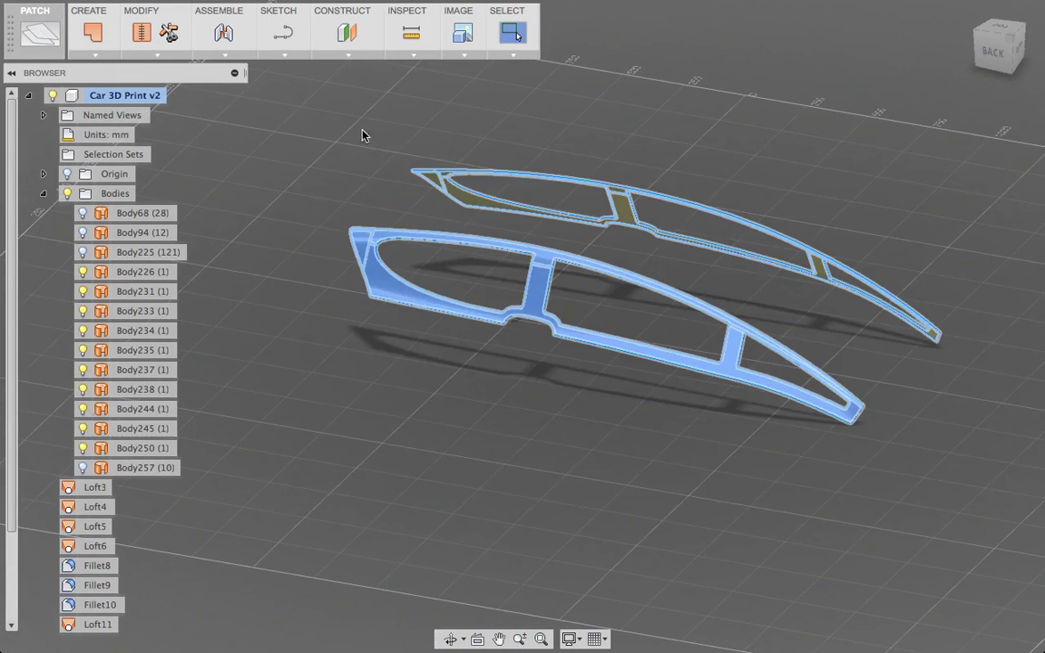
click(143, 34)
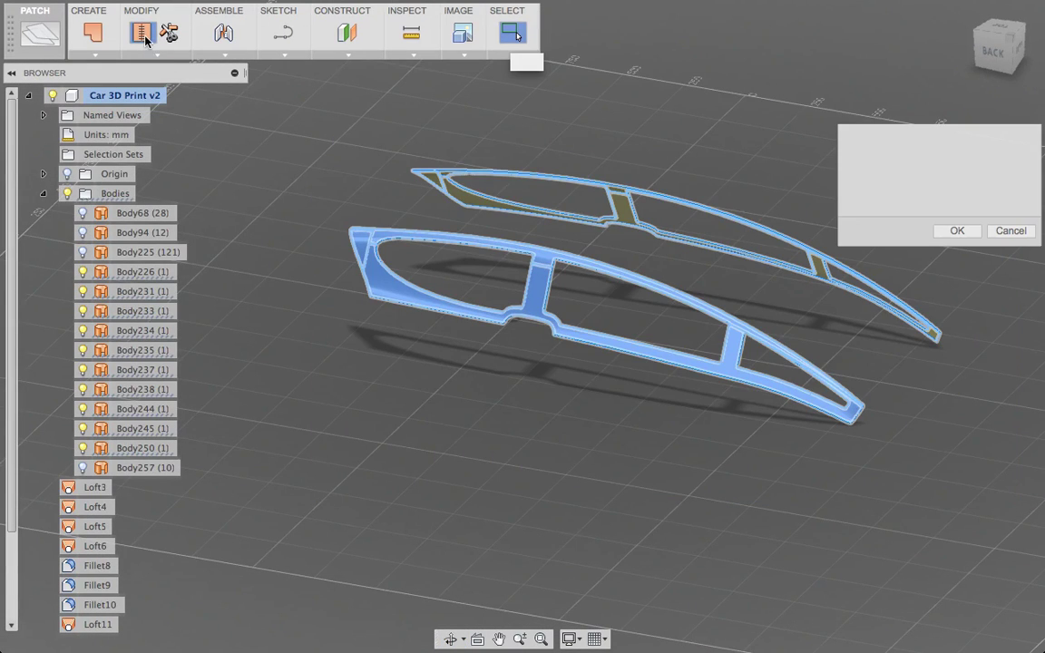
click(957, 230)
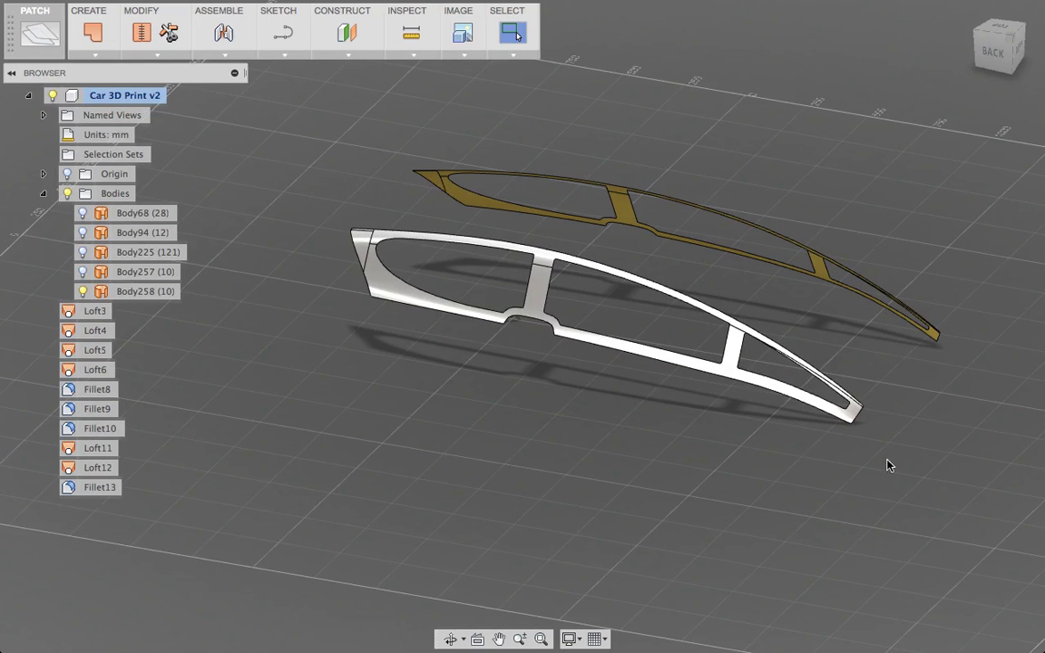
Show the stitched window pane body and the main car body, Body225, together with the window frames.
shift+middle_drag(889, 466, 133, 239)
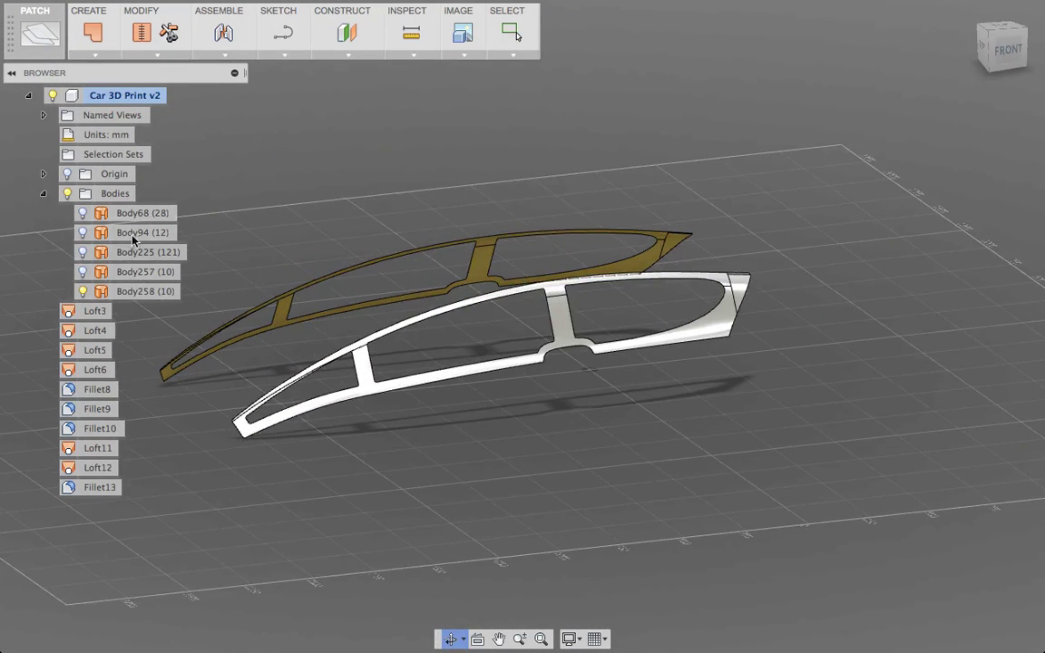
click(81, 273)
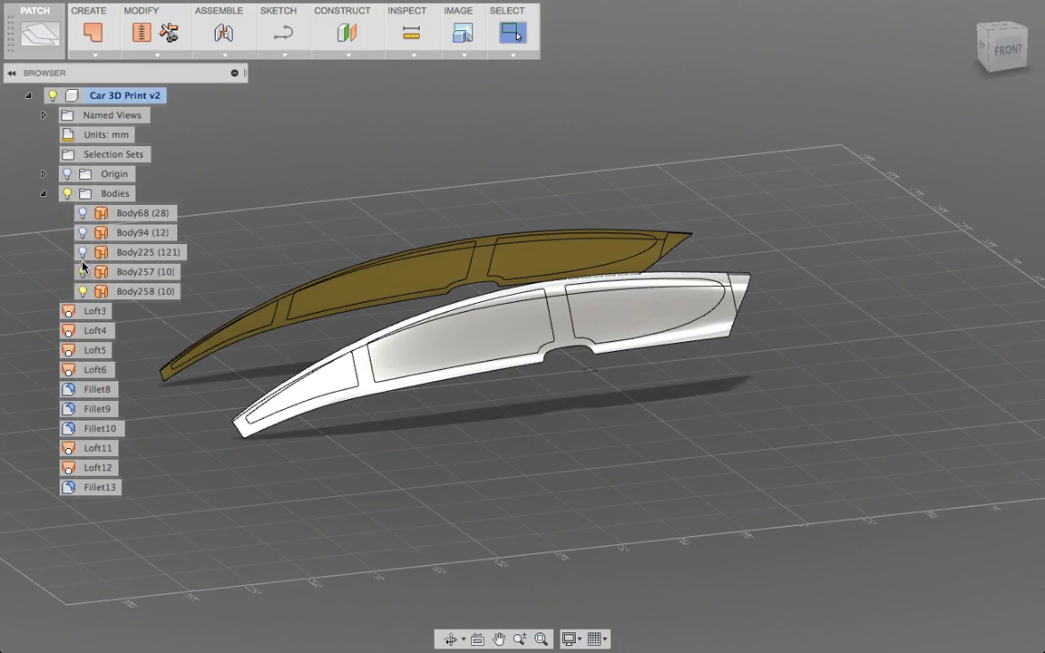
click(82, 252)
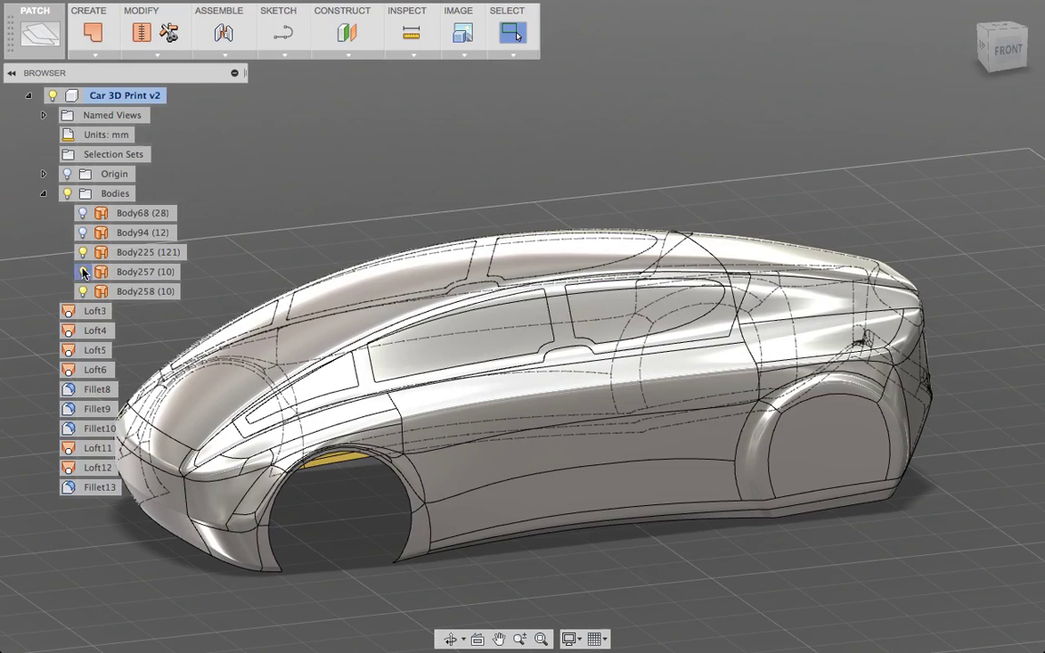
Toggle the visibility of the pane and frame bodies to check their separation on the car, leaving only the panes hidden.
click(82, 272)
click(83, 272)
click(83, 292)
shift+middle_drag(984, 392, 914, 352)
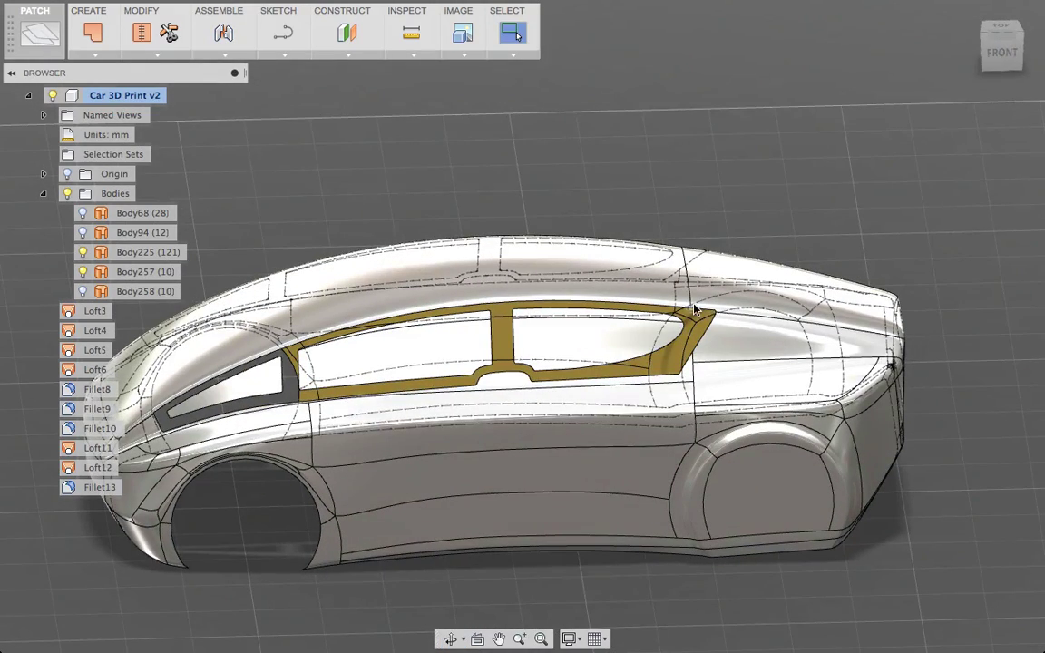
click(82, 293)
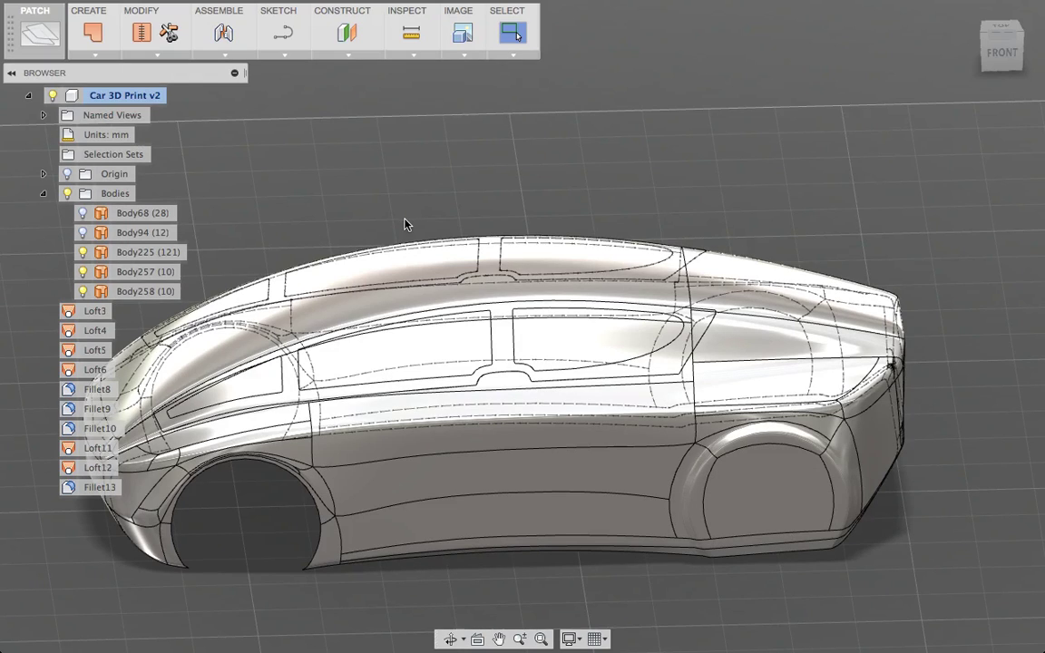
click(83, 271)
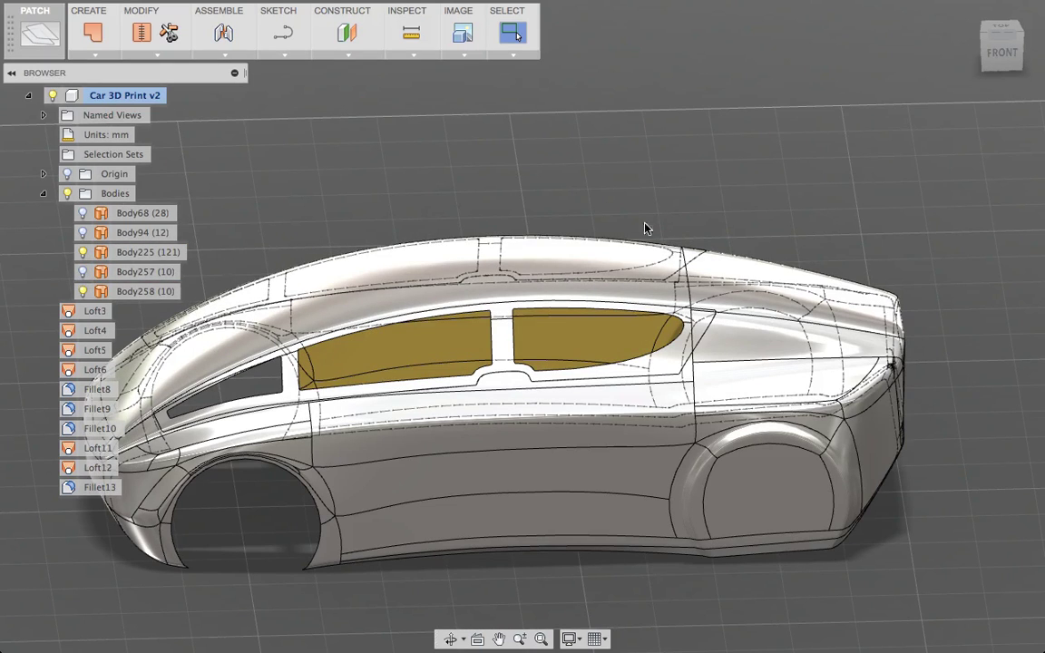
shift+middle_drag(628, 226, 622, 164)
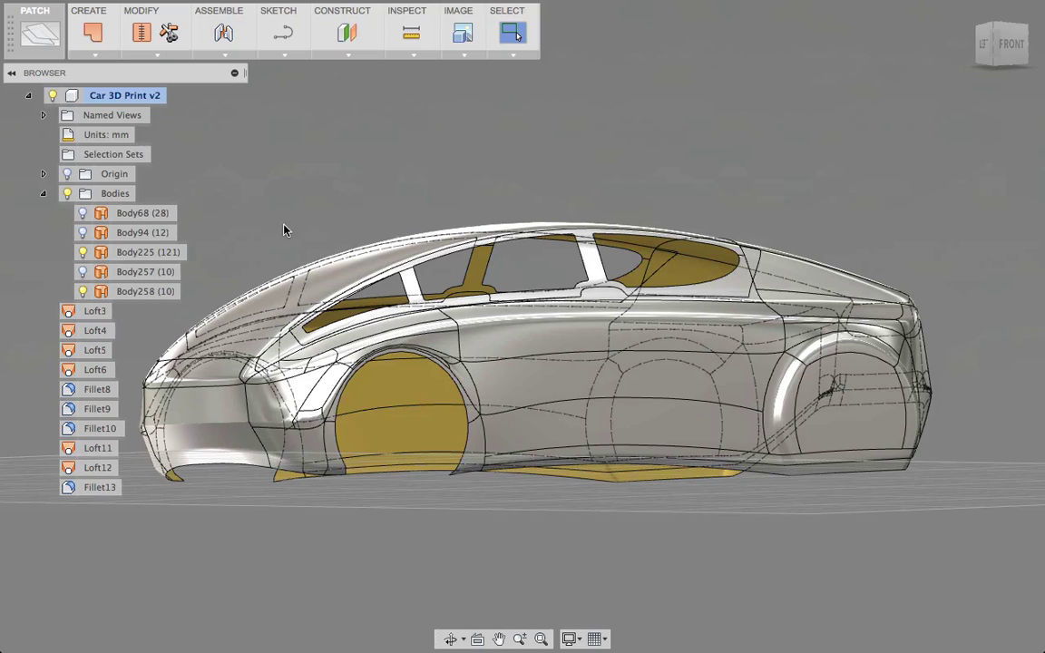
Isolate the window panes (Body257), the main car body (Body225) and the window frames (Body258) one after another to inspect each.
click(82, 291)
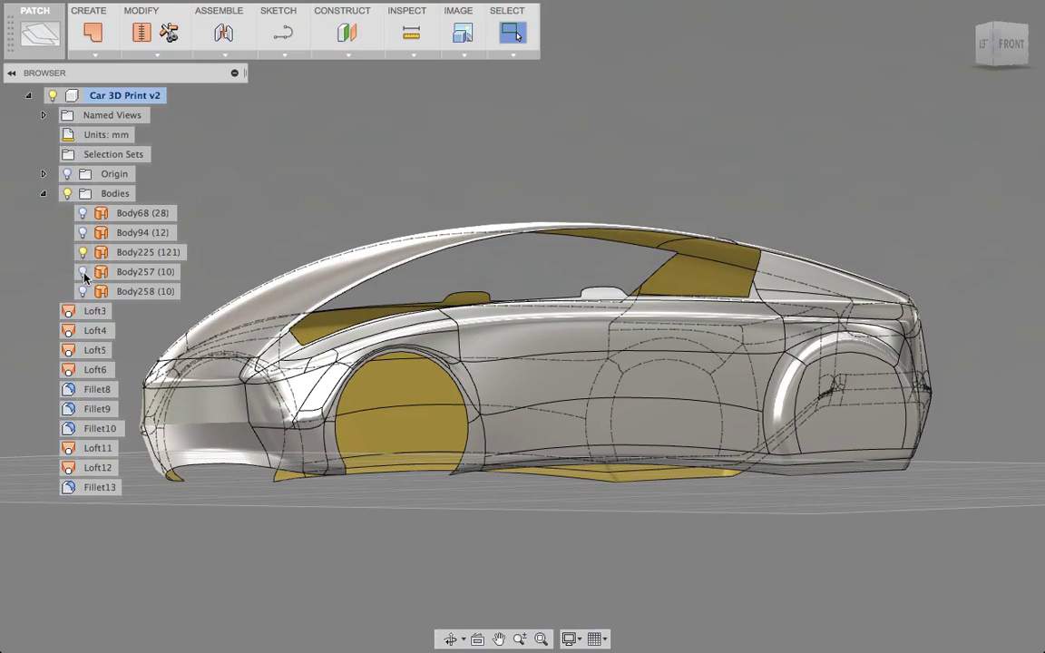
click(82, 253)
click(84, 273)
middle_drag(440, 164, 485, 187)
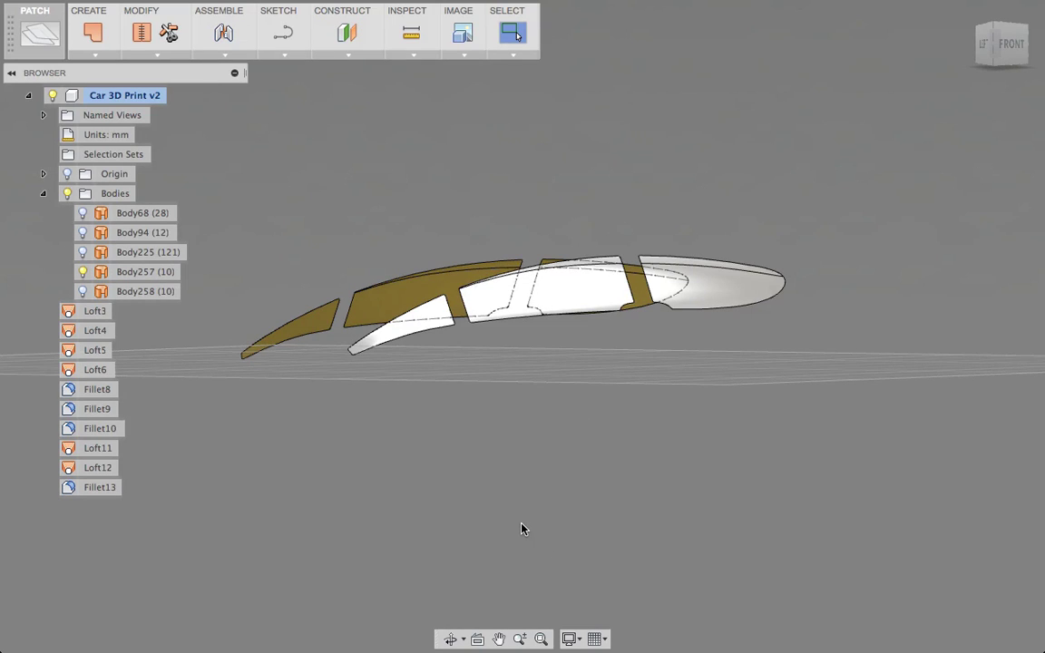
click(82, 272)
click(83, 253)
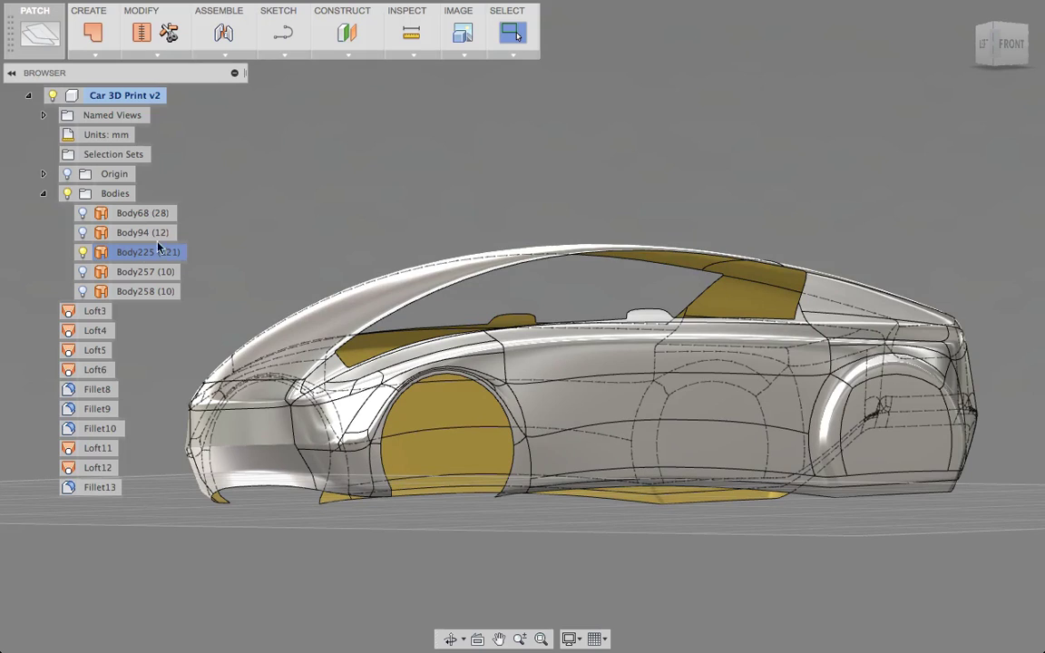
click(83, 252)
click(83, 291)
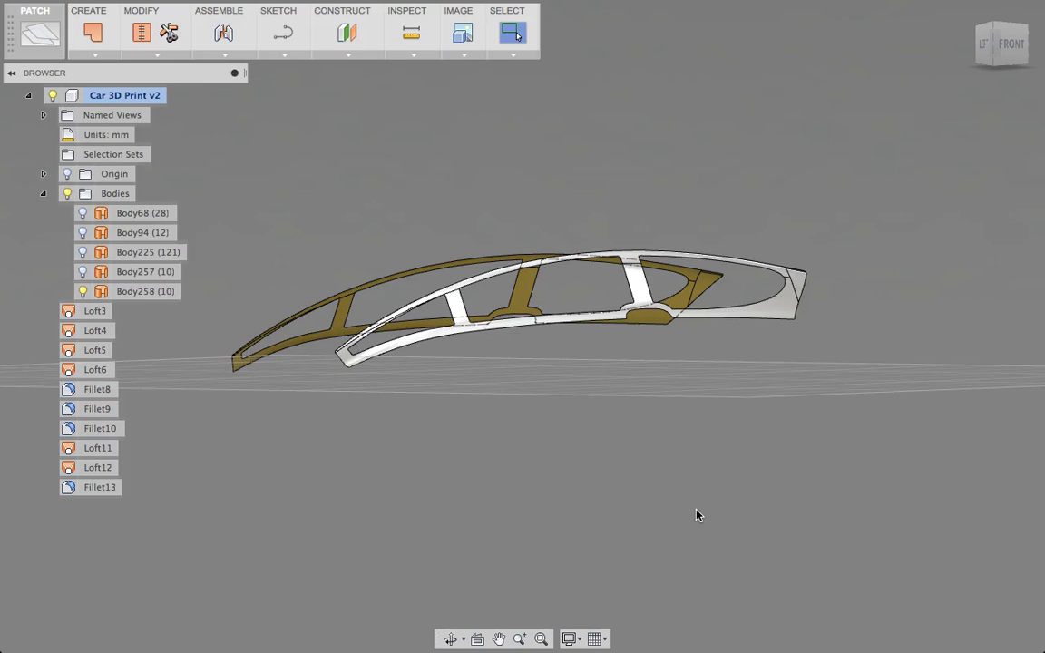
Show the main body, panes and frames together and examine the complete car from the front view and at an angle.
click(83, 253)
click(82, 253)
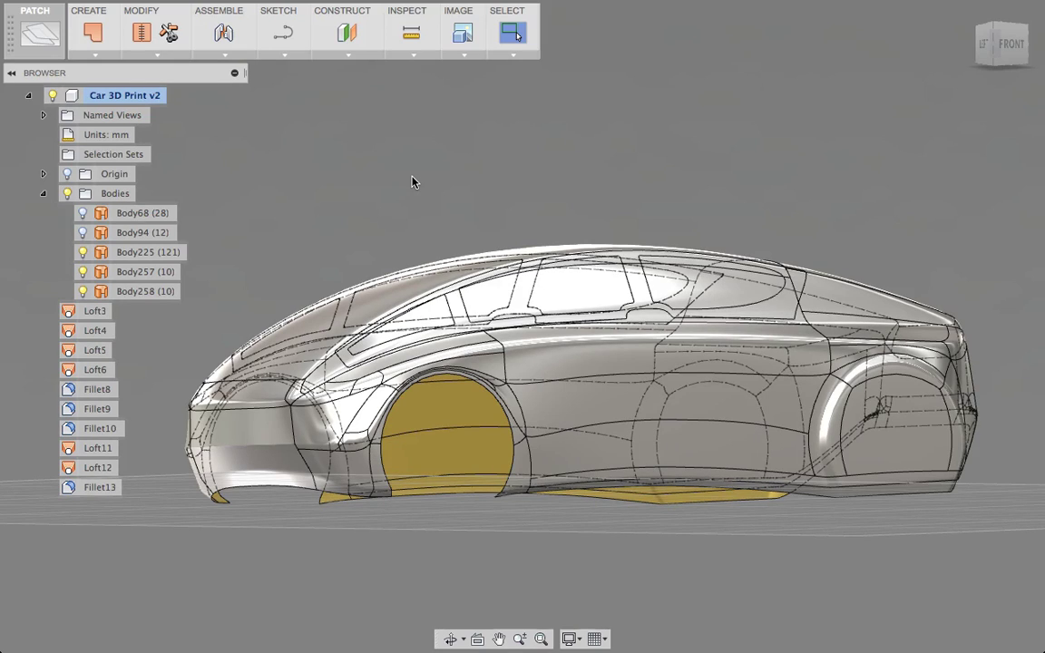
shift+middle_drag(894, 257, 679, 303)
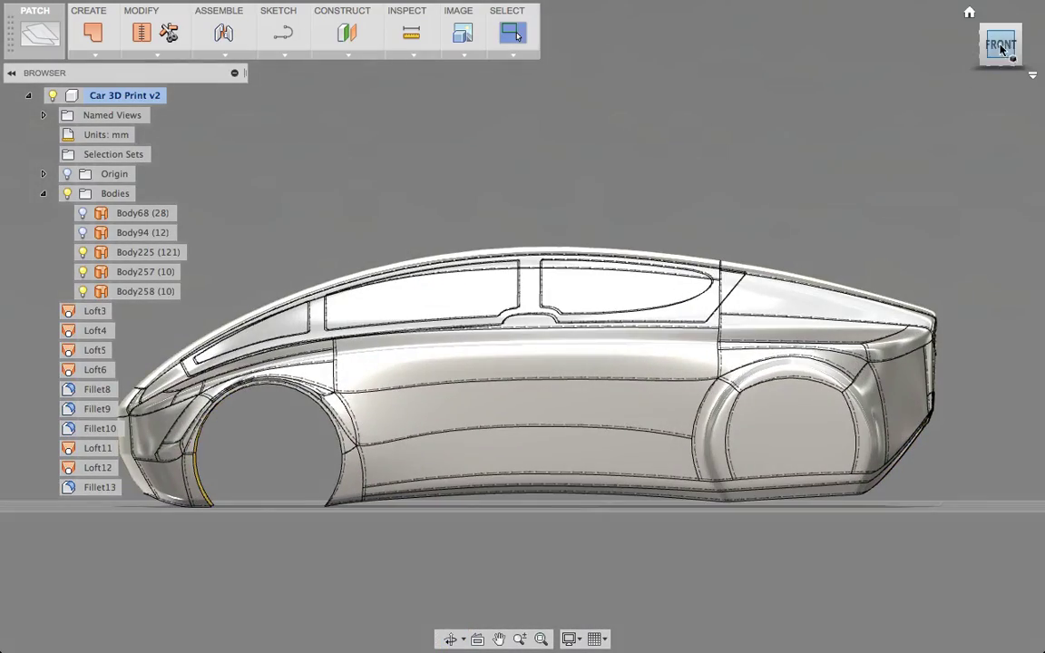
click(1003, 49)
scroll(735, 223, up, 3)
scroll(735, 223, down, 5)
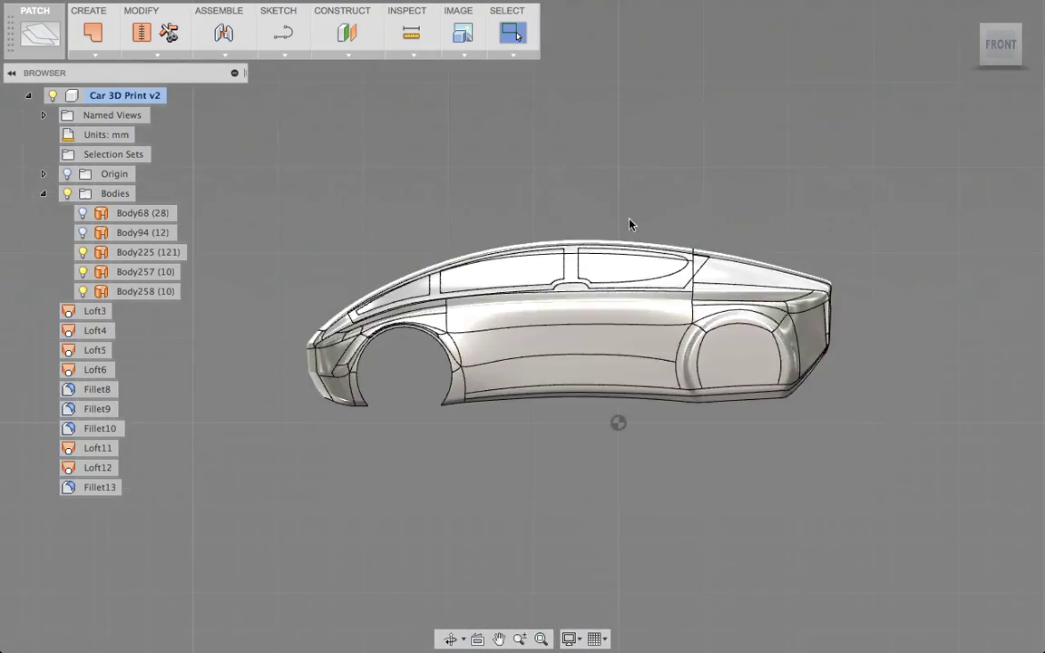
shift+middle_drag(628, 224, 663, 227)
click(998, 44)
Hide the window pane and window frame bodies so that only the main car body, Body225, is displayed.
click(83, 272)
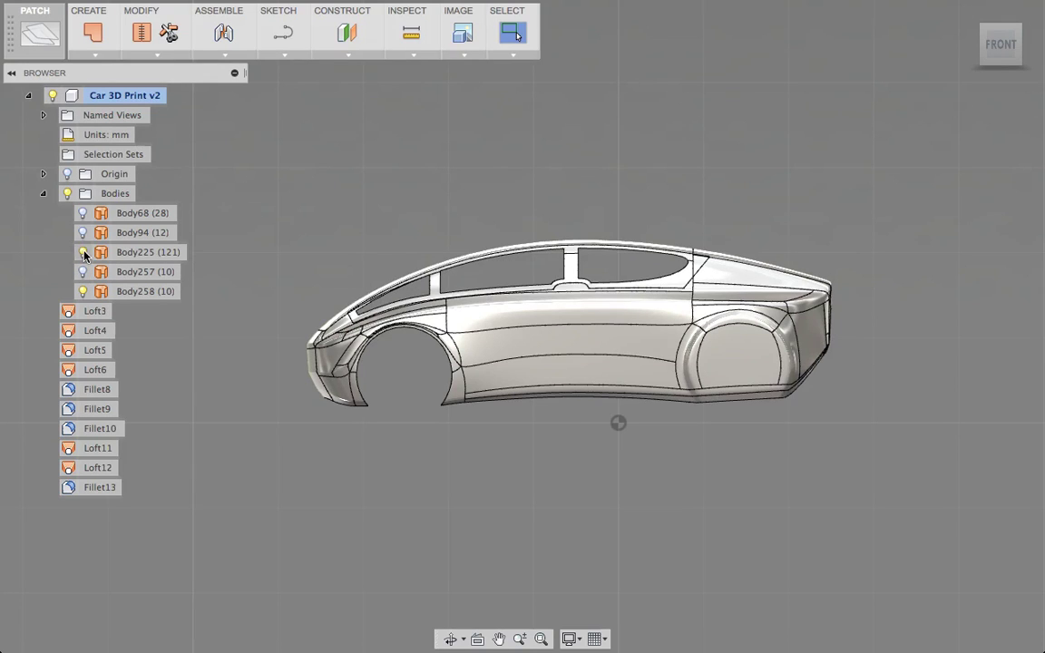
click(83, 252)
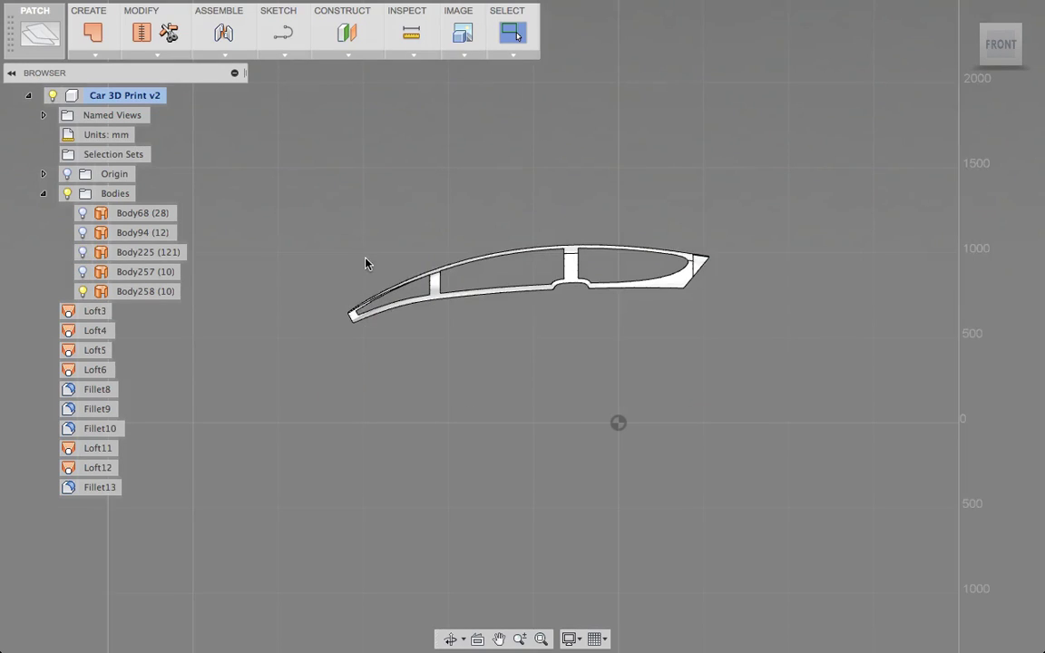
click(83, 291)
click(82, 252)
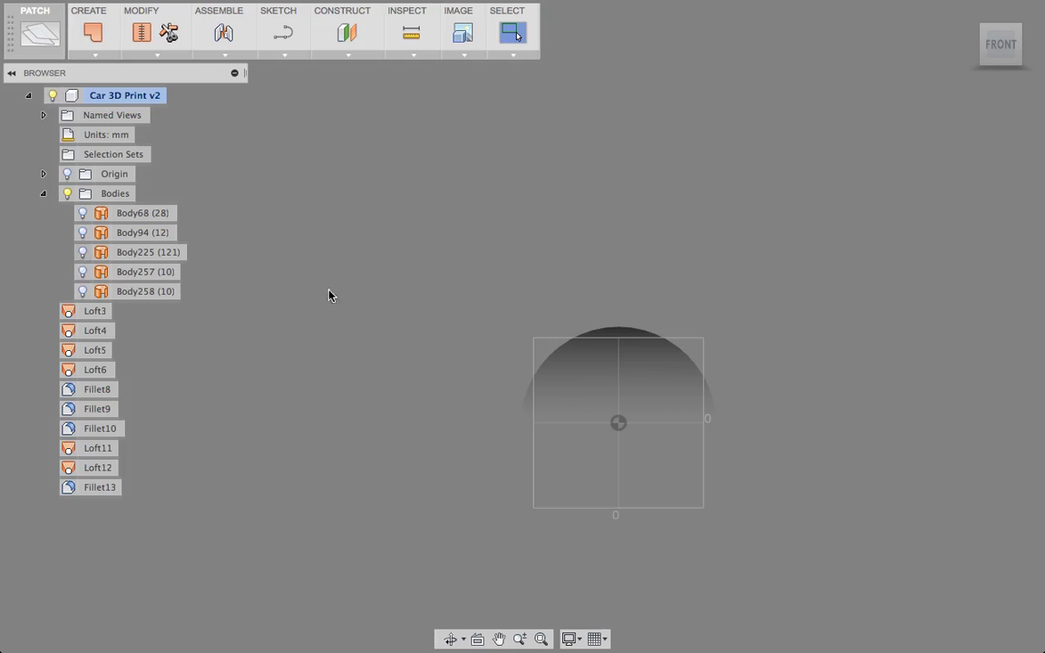
middle_drag(416, 222, 510, 213)
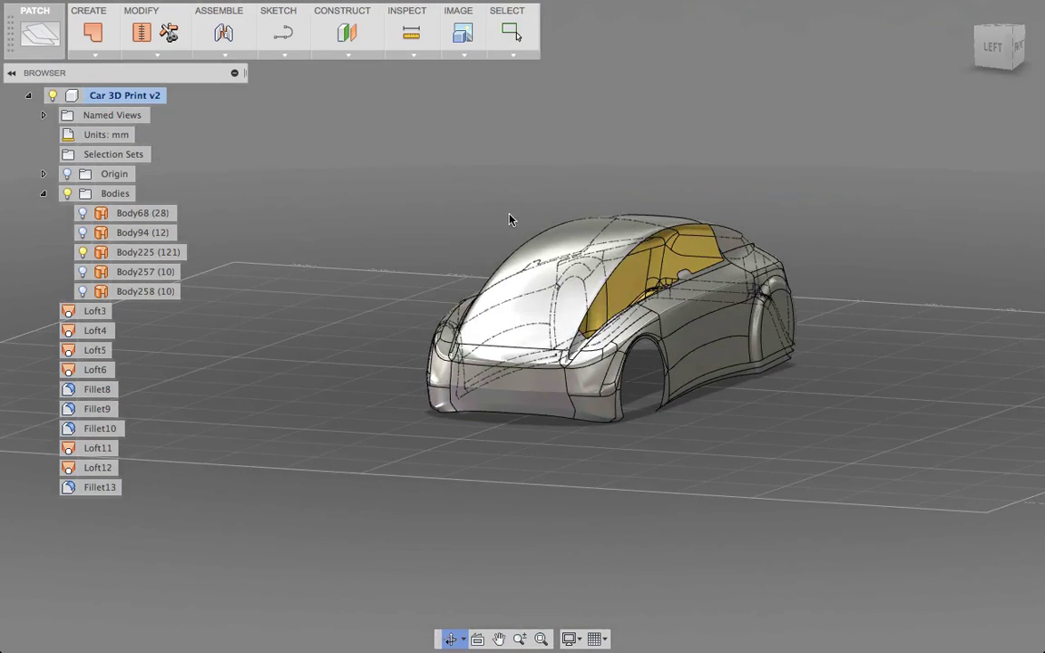
Set up a one-sided Thicken of the main car body, Body225, as a new body with a thickness of -6 mm.
click(154, 253)
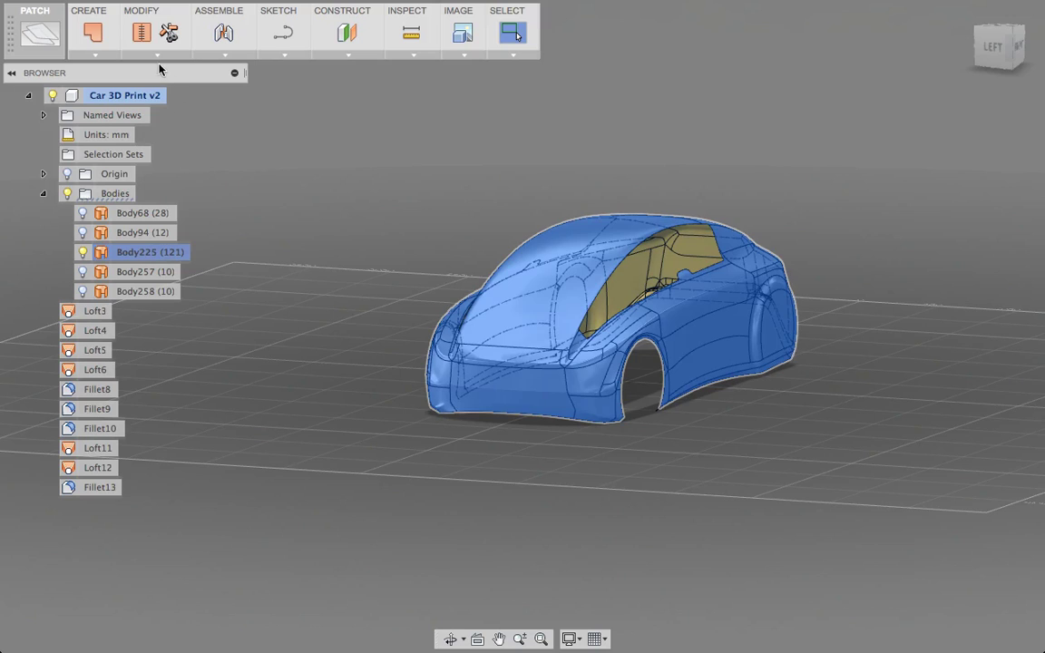
click(165, 57)
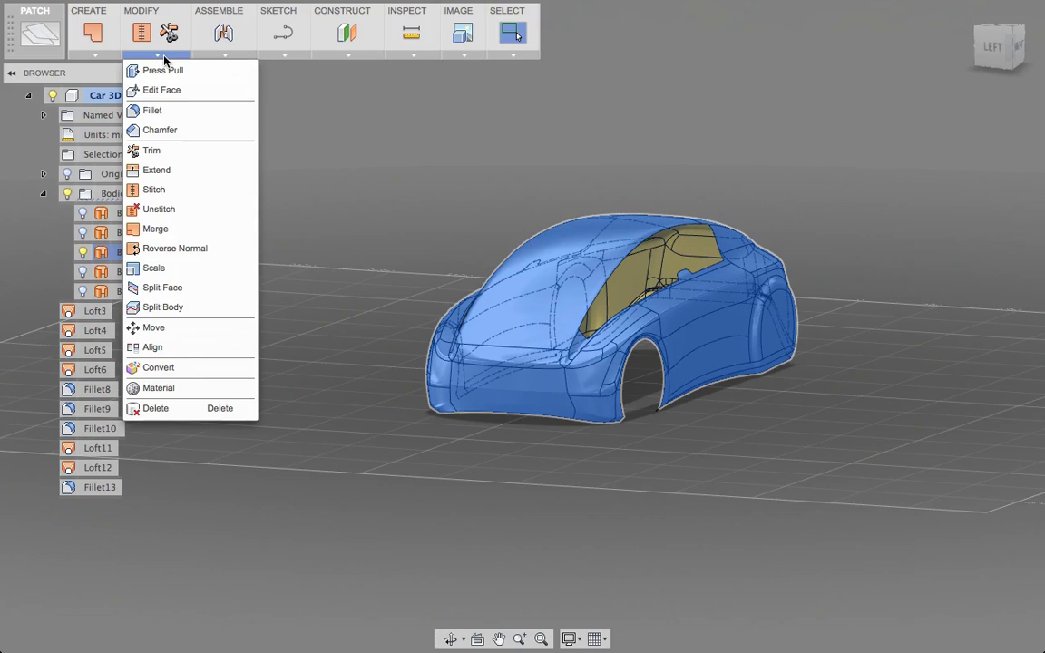
click(90, 56)
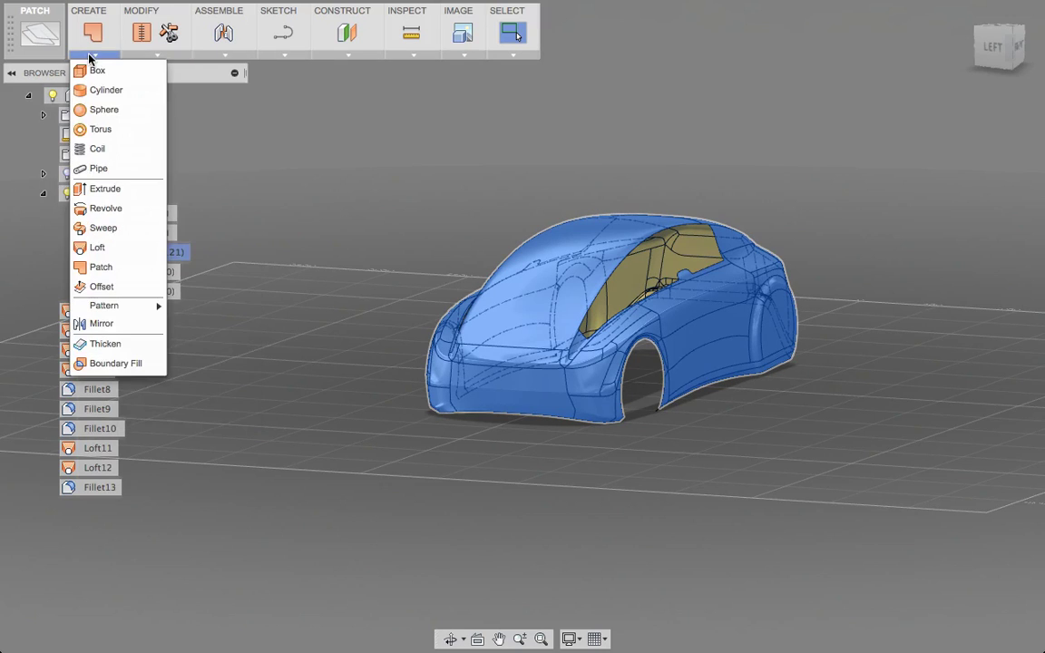
click(103, 344)
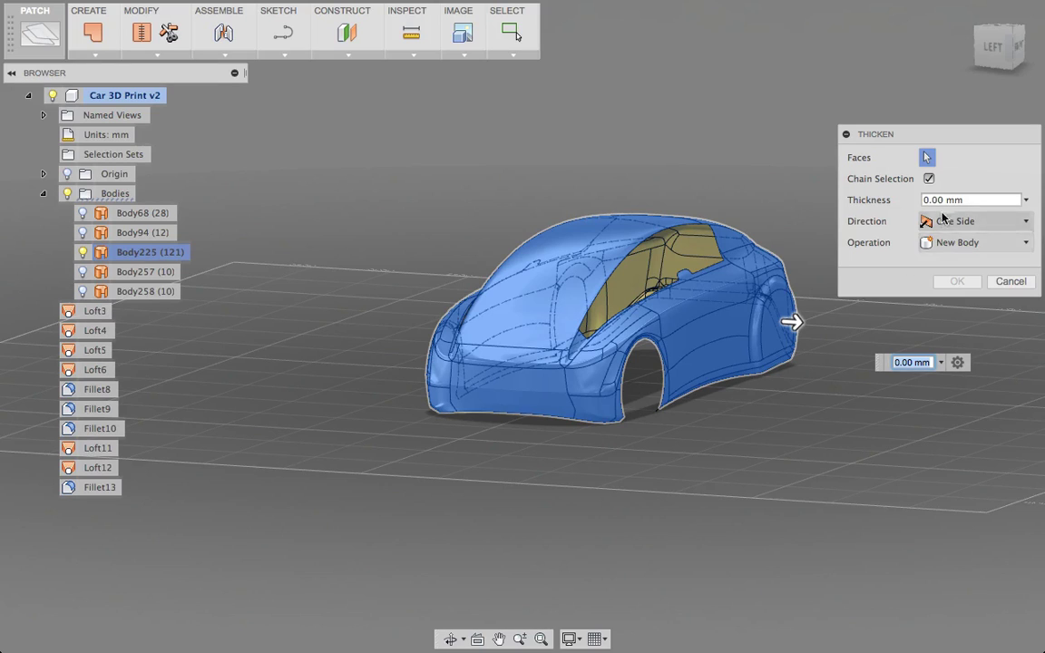
click(971, 223)
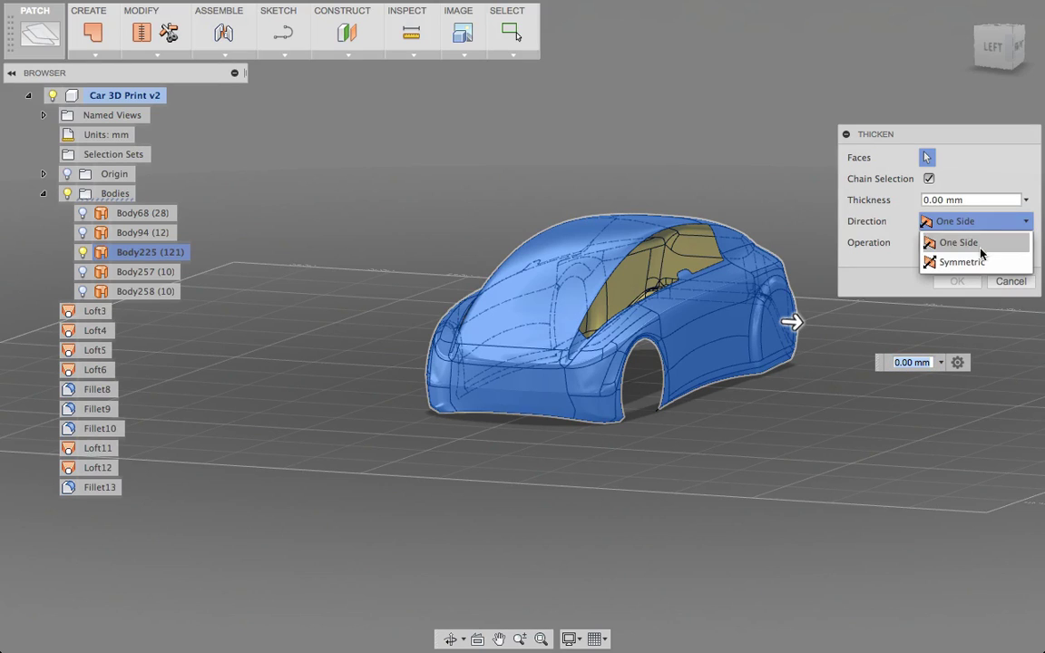
click(878, 306)
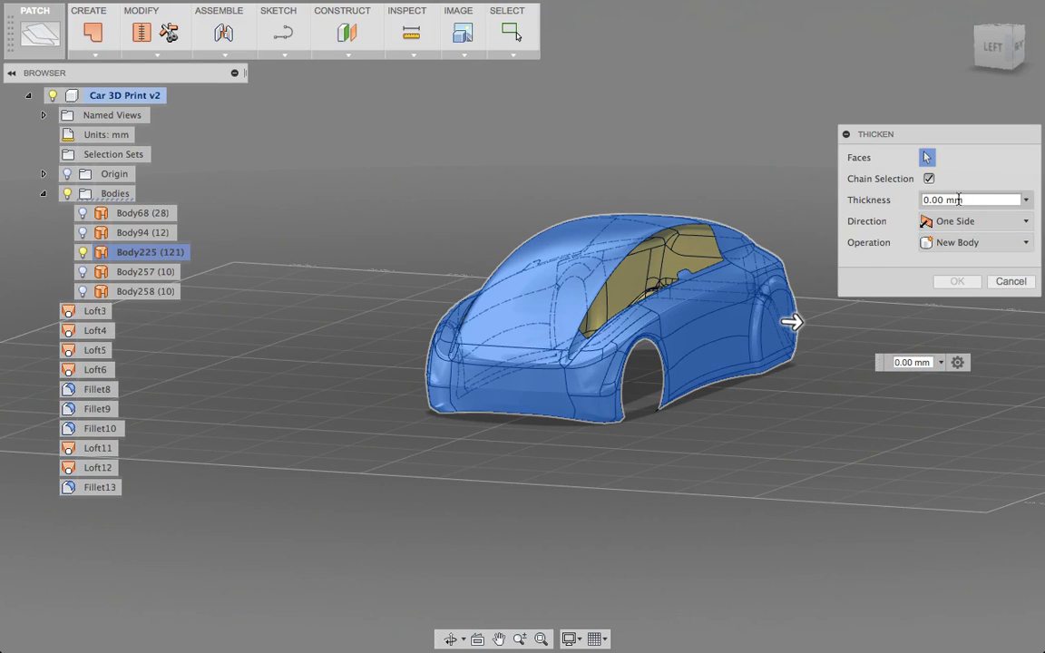
text(-6)
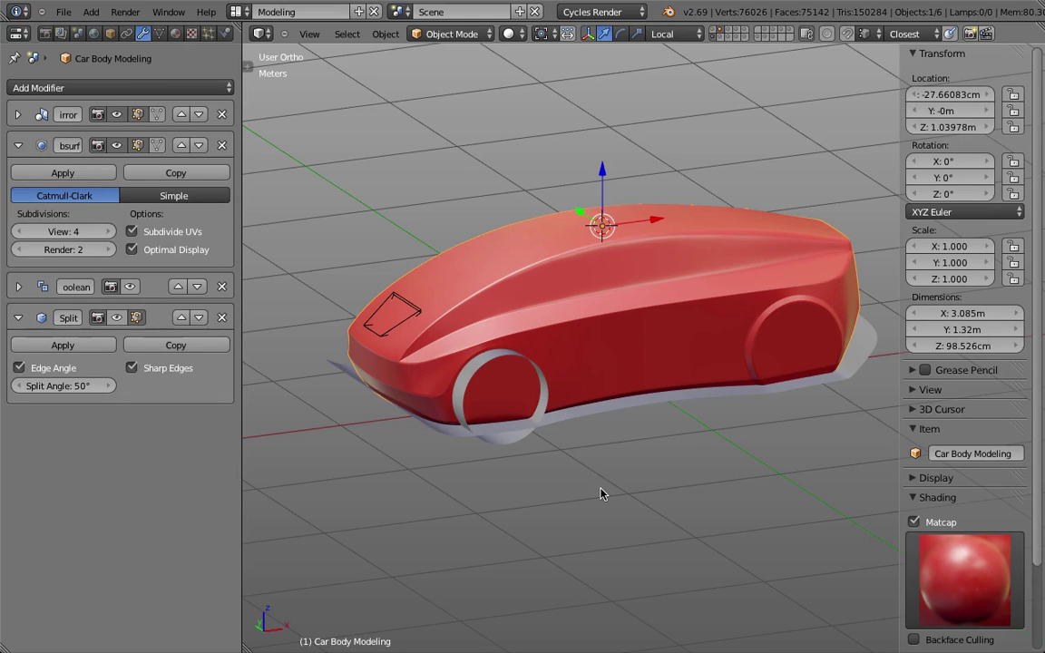
In the Blender car model, examine the body from the side and underneath in solid and wireframe, including the underbody surface and front wheel cylinder.
key(KP_1)
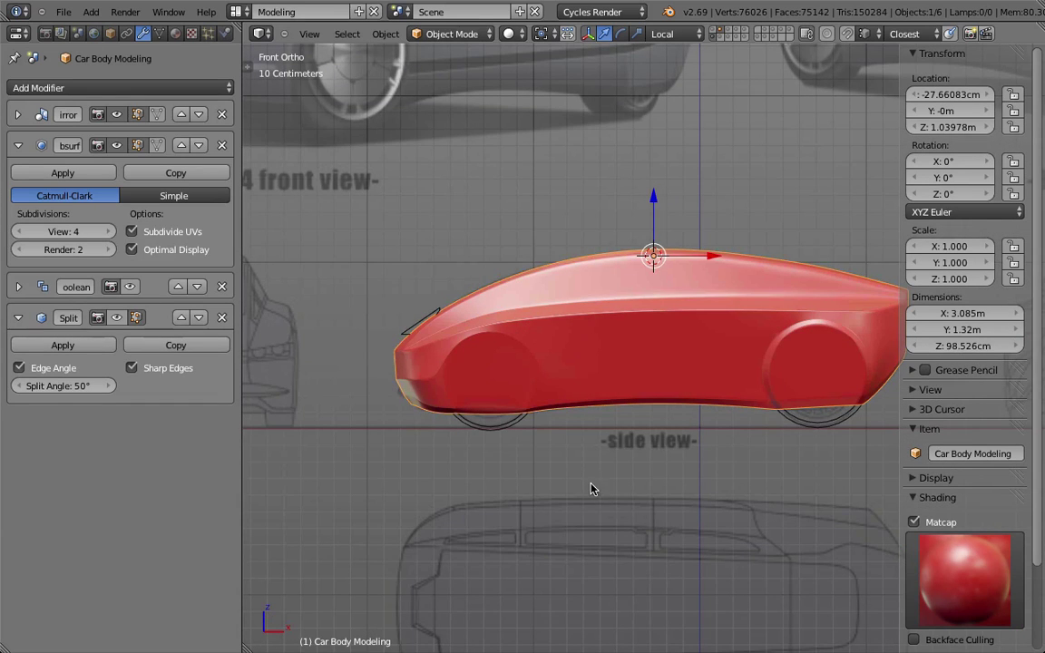
middle_drag(573, 536, 545, 475)
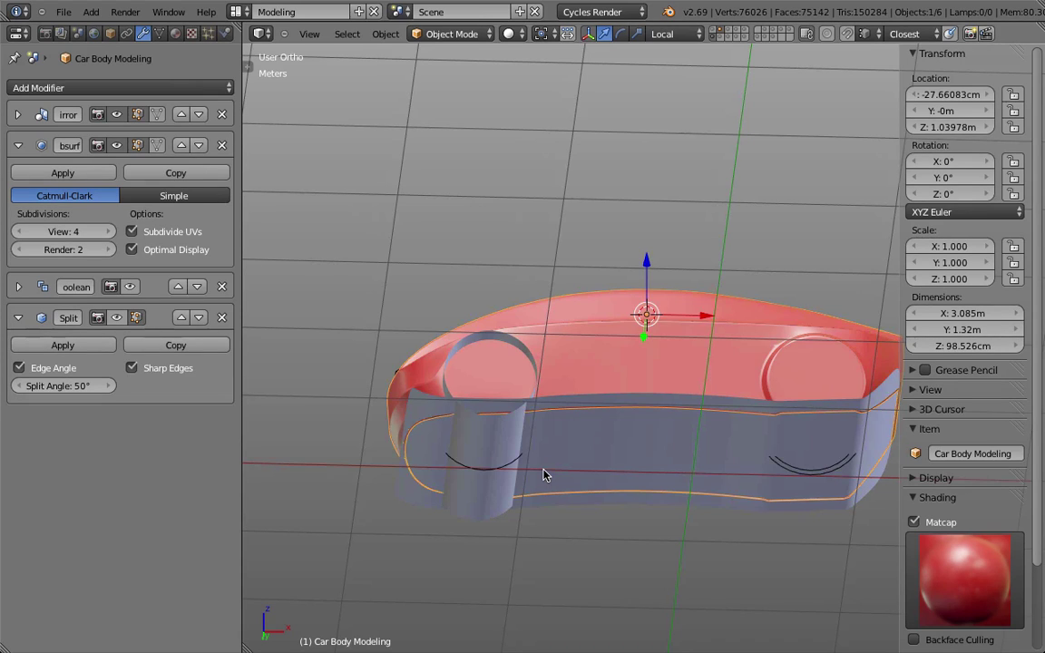
key(KP_1)
key(z)
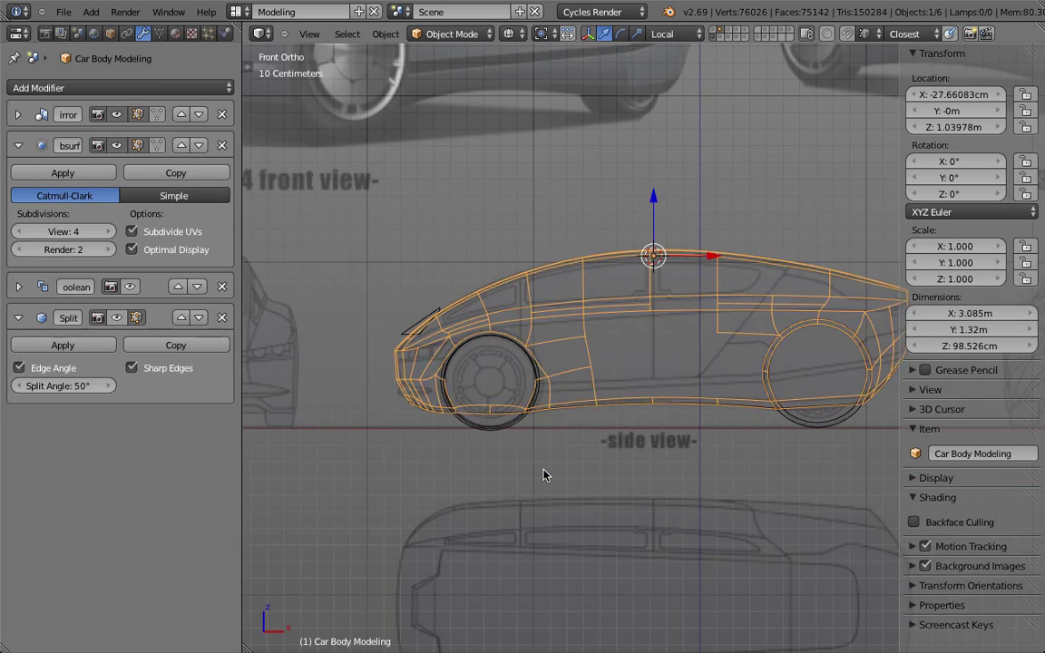
key(z)
mouse_move(547, 485)
middle_down()
mouse_move(550, 392)
mouse_move(572, 463)
mouse_move(551, 483)
mouse_move(548, 471)
middle_up()
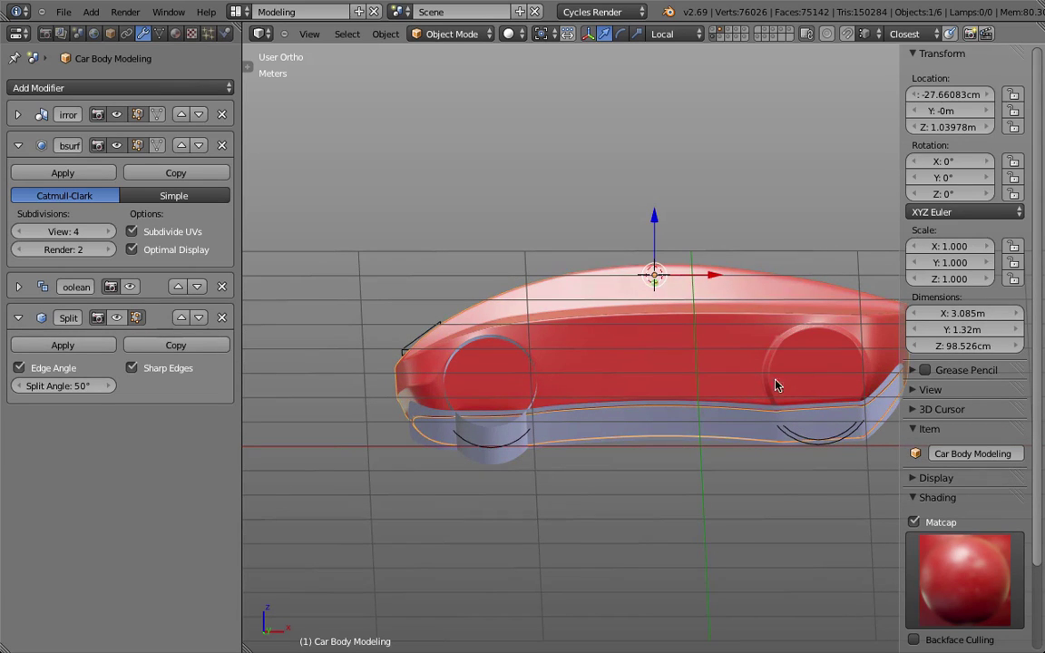
middle_drag(612, 442, 667, 433)
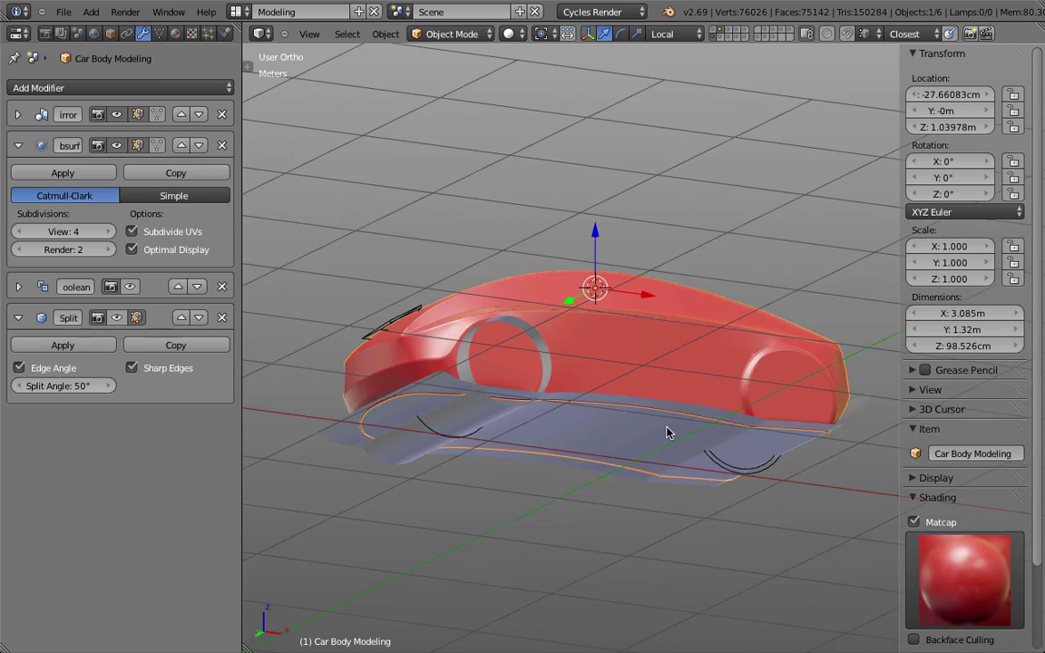
right_click(438, 387)
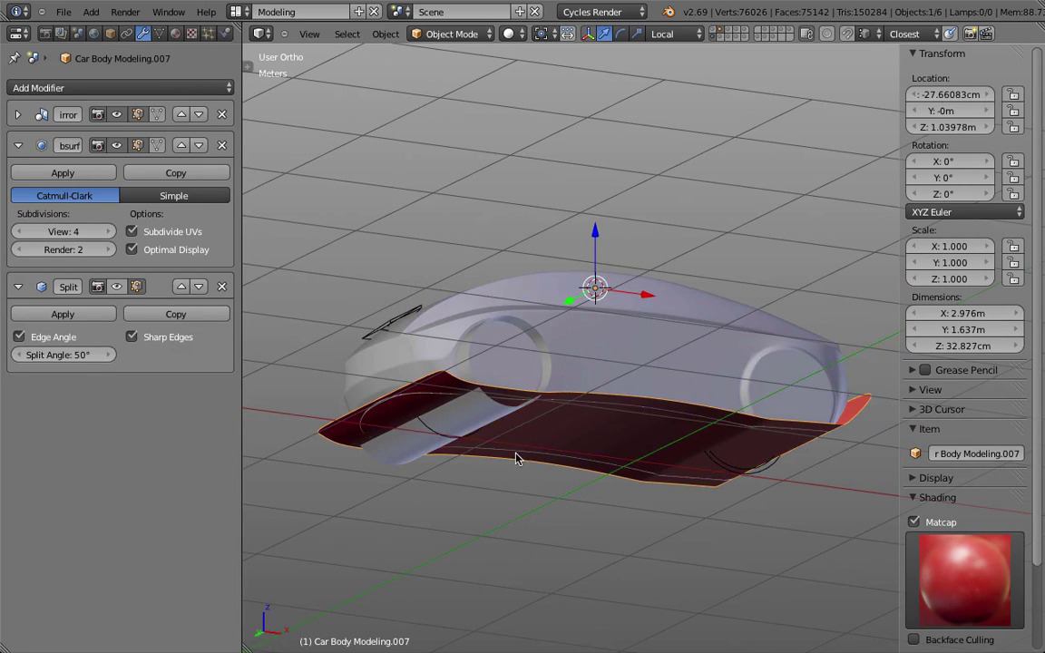
right_click(549, 367)
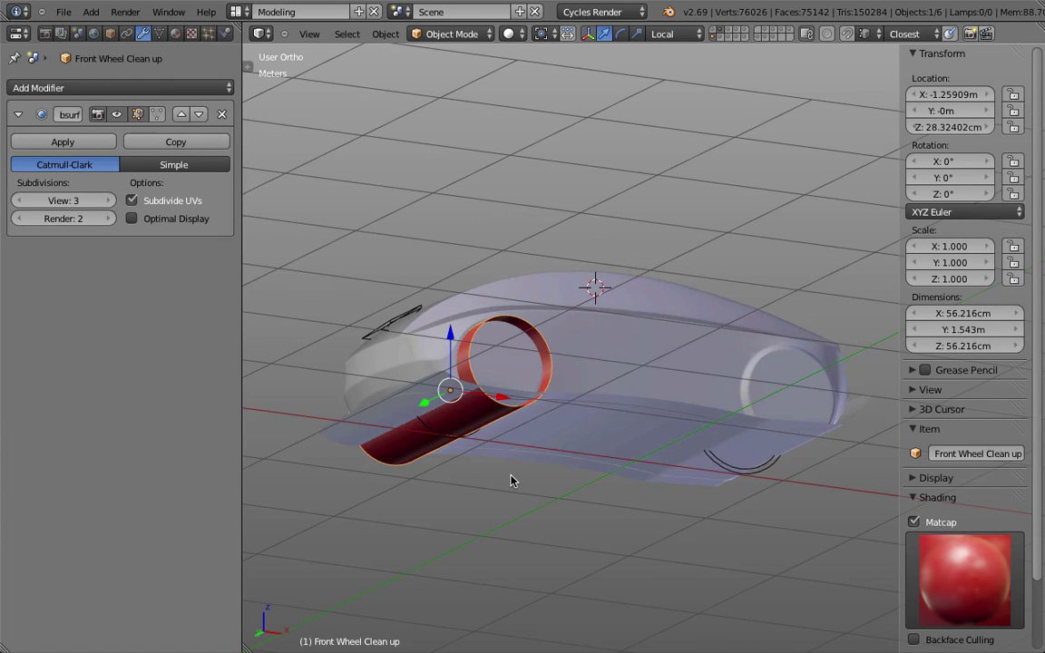
Switch to Fusion 360, change to the Patch workspace and pin the Trim command for quick access.
key(super+Tab)
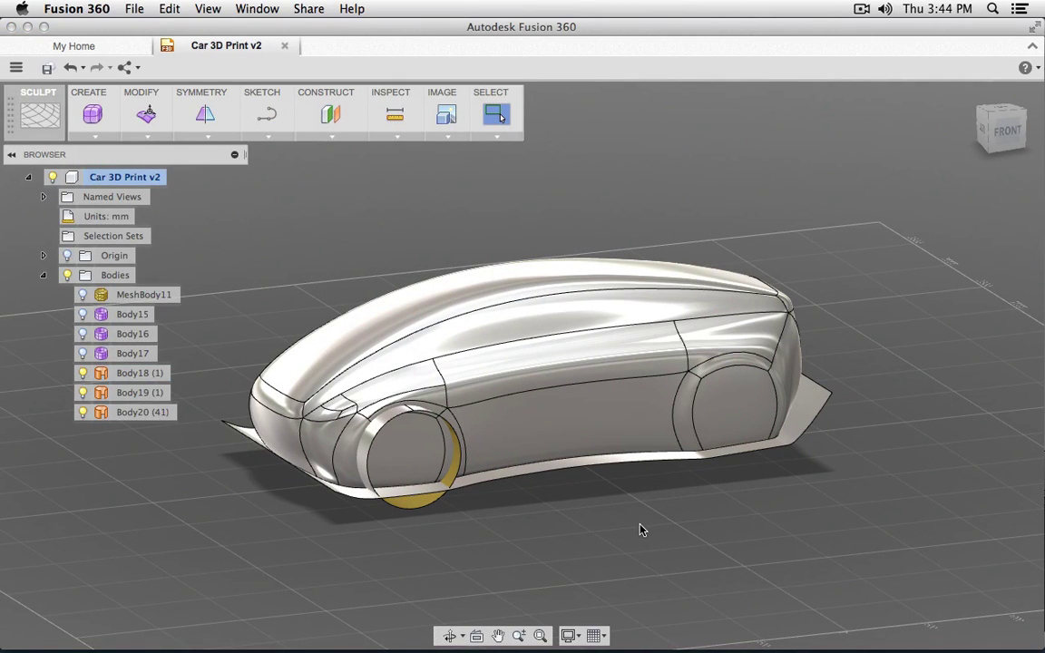
shift+middle_drag(618, 539, 567, 497)
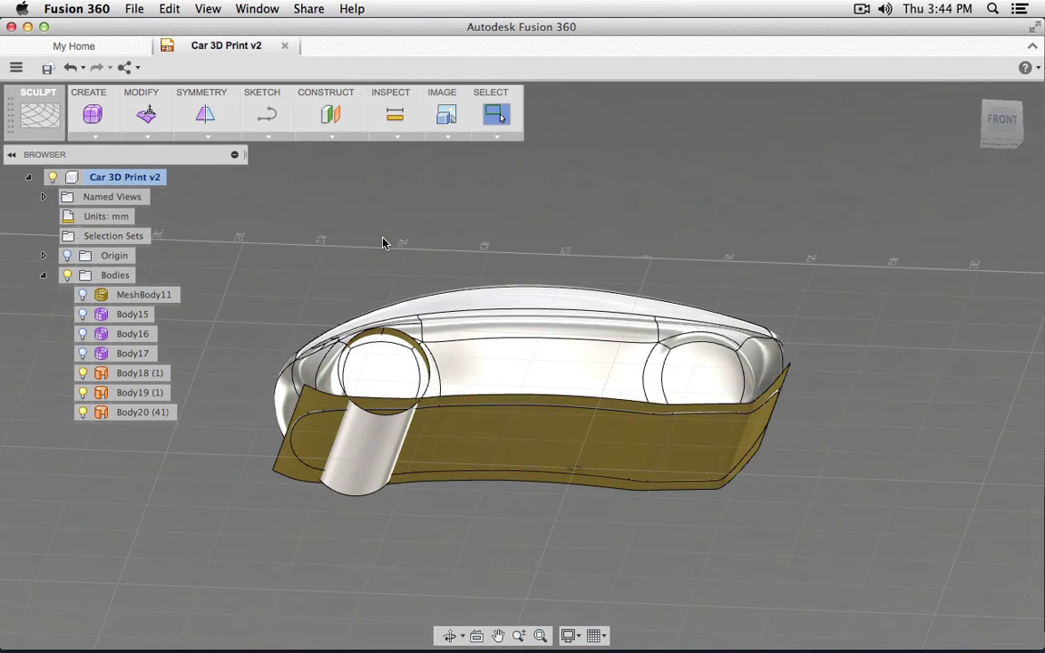
click(36, 114)
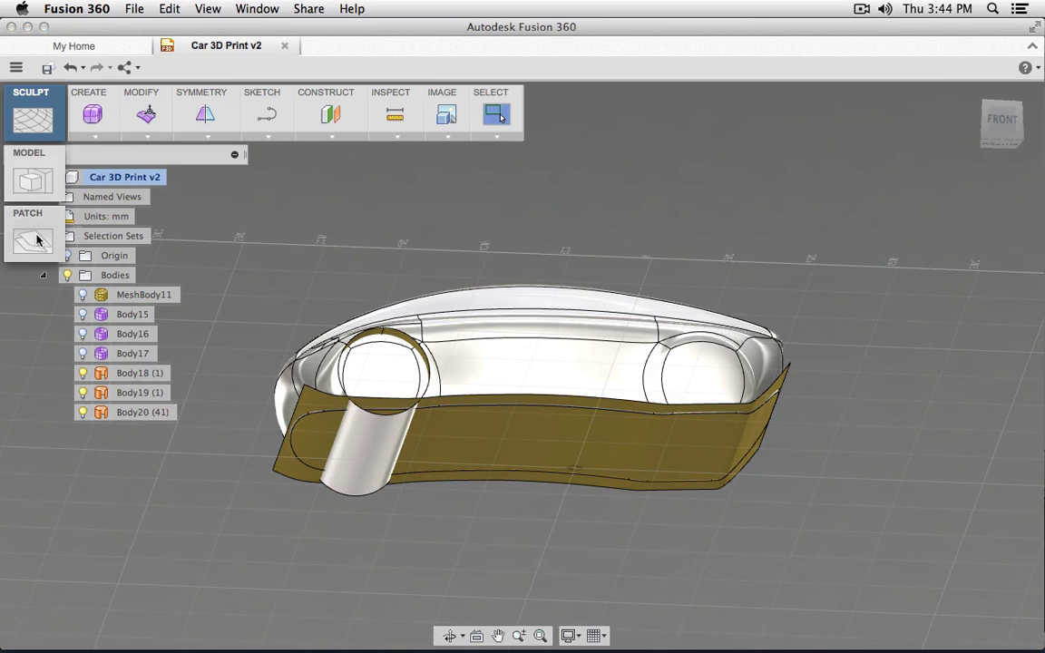
click(35, 218)
click(147, 137)
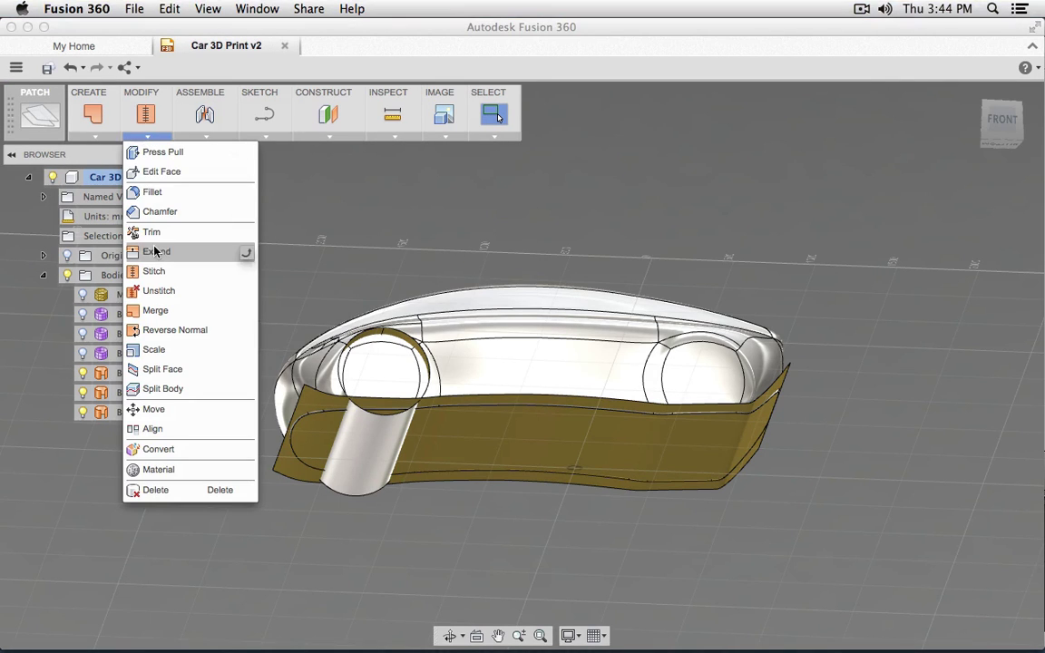
click(245, 233)
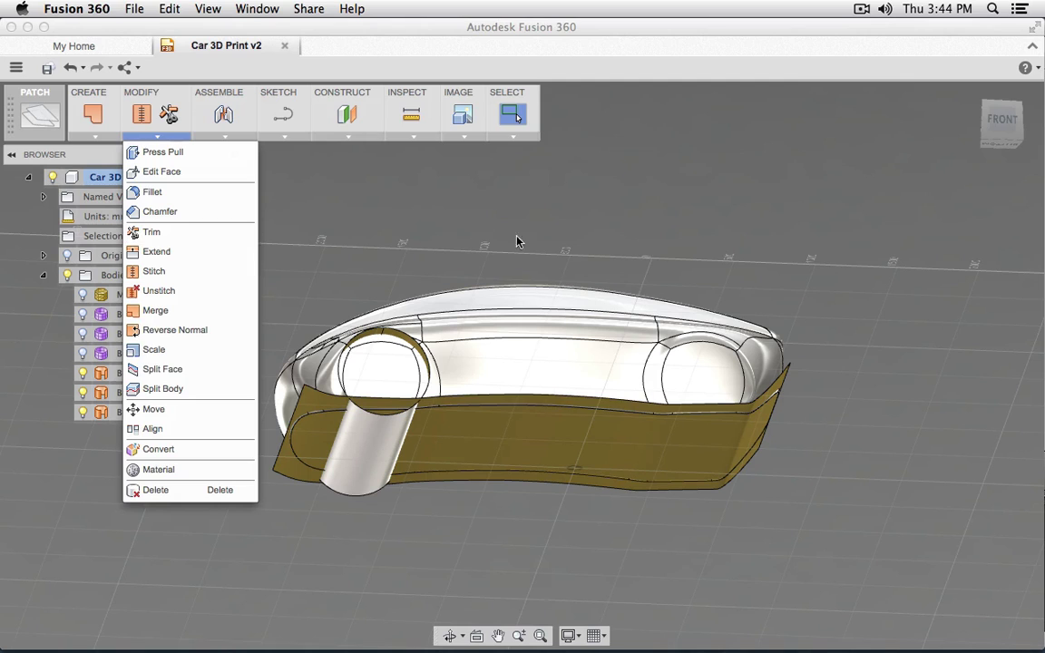
Trim the front wheel cylinder with the underbody surface, removing the cylinder portion that sticks out below the floor.
click(169, 114)
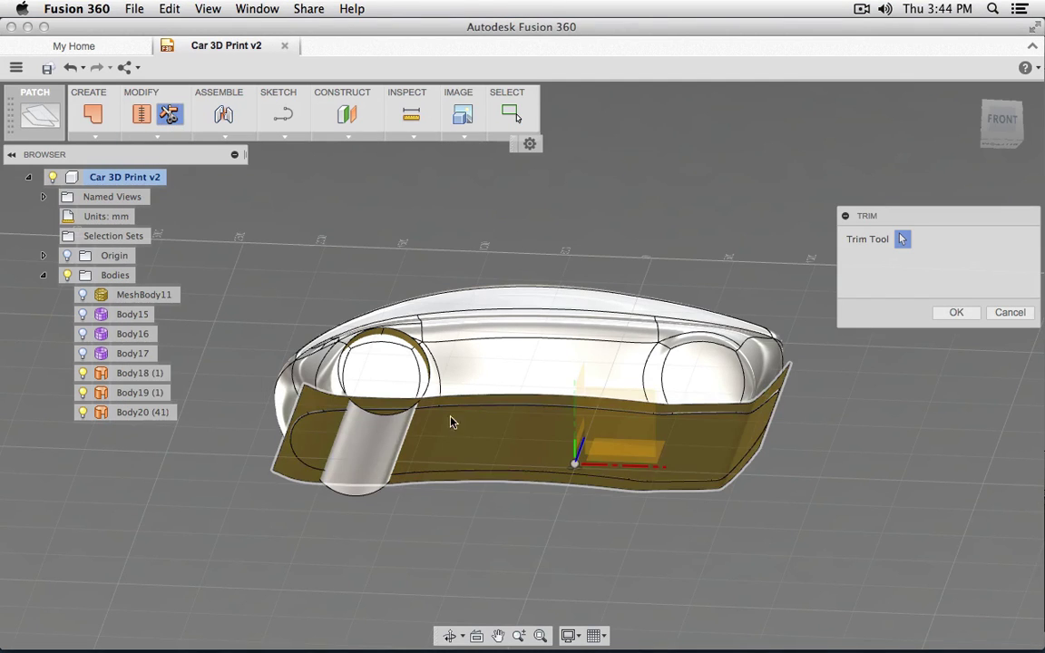
click(363, 443)
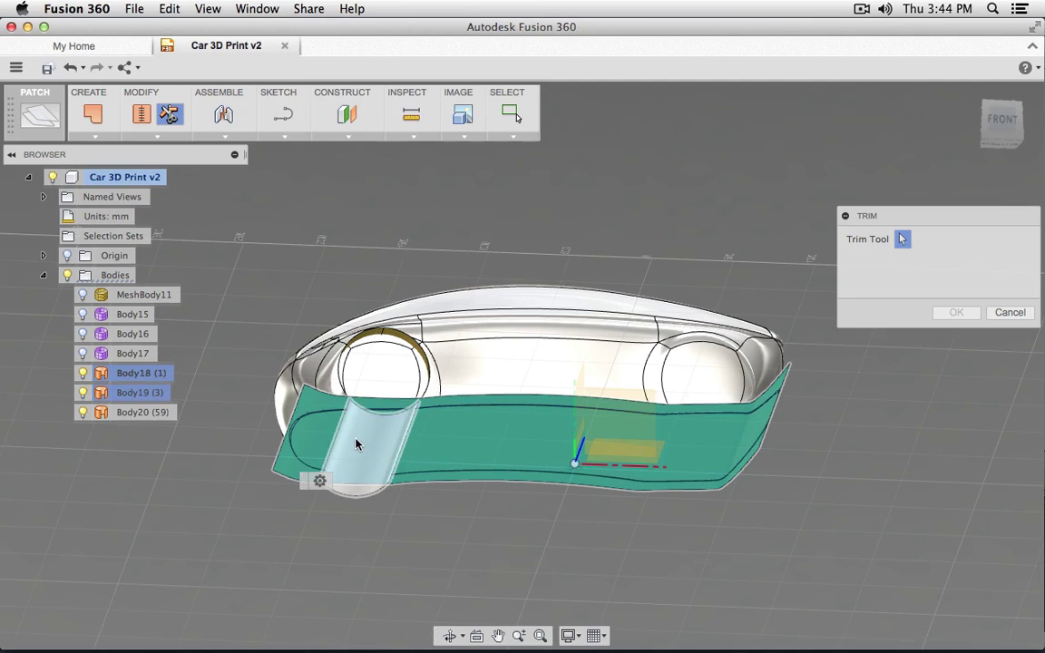
click(327, 406)
scroll(307, 429, down, 2)
scroll(299, 427, up, 8)
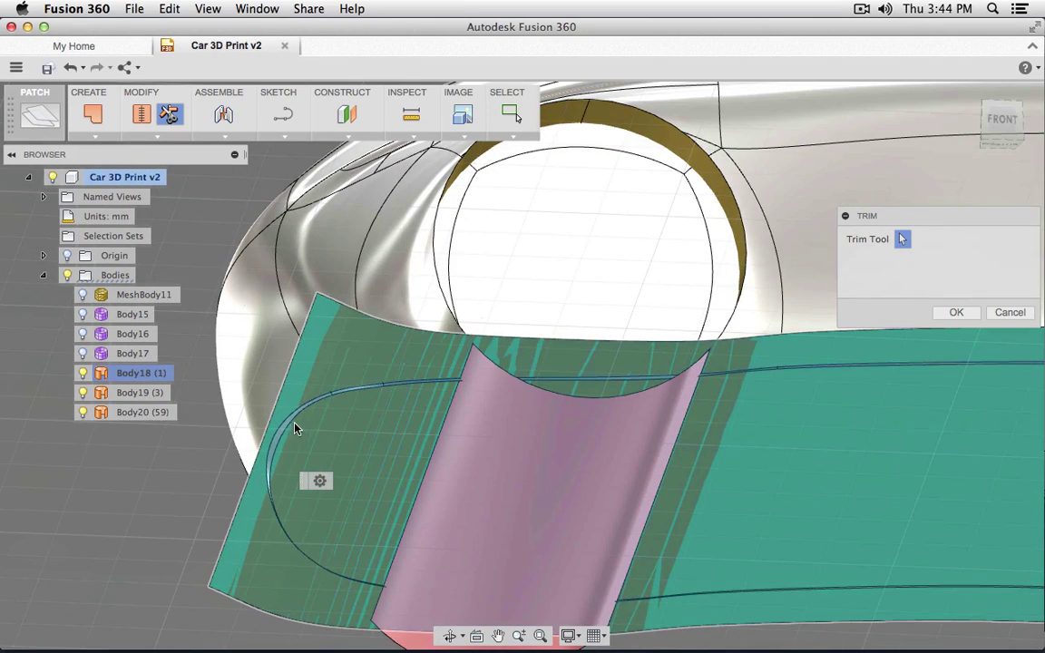
click(956, 312)
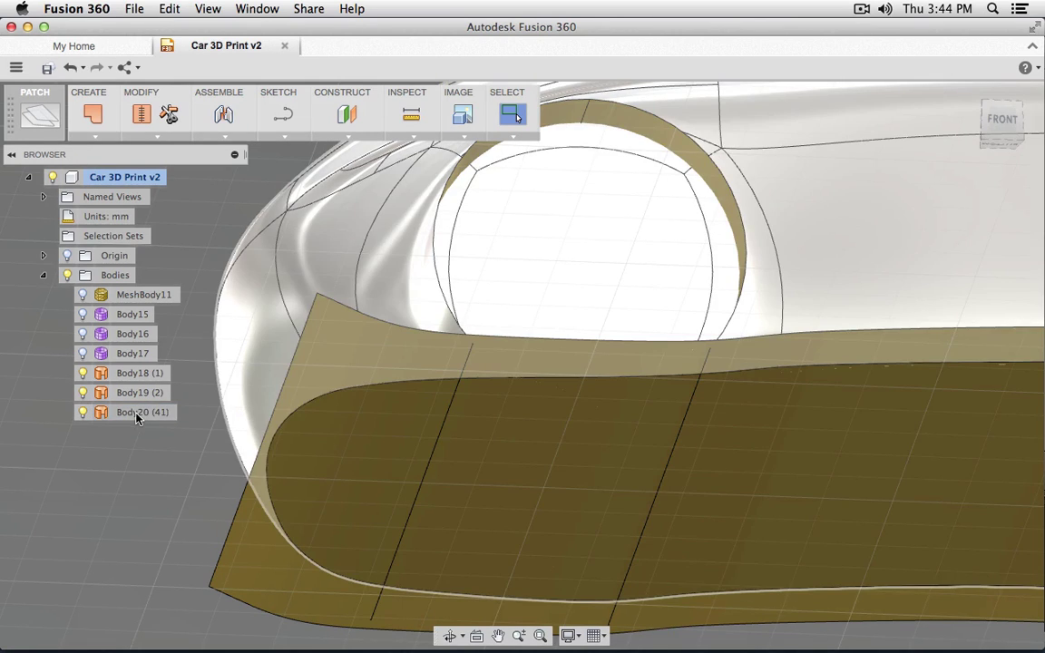
Trim the underbody surface with the car body, Body20, removing the floor area that extends beyond the body outline.
click(137, 412)
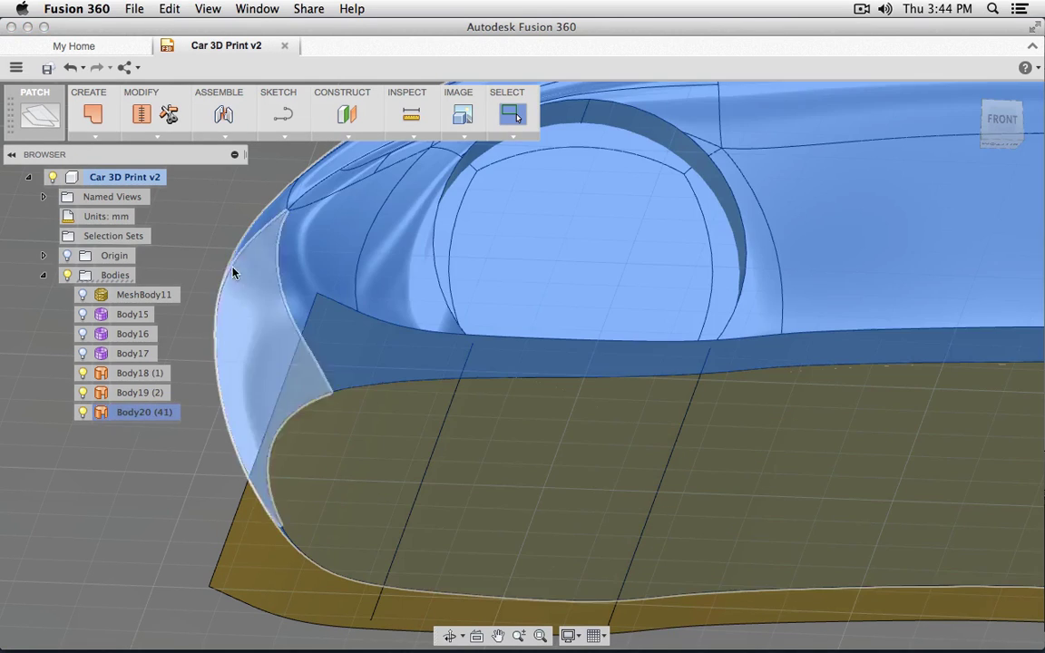
click(170, 116)
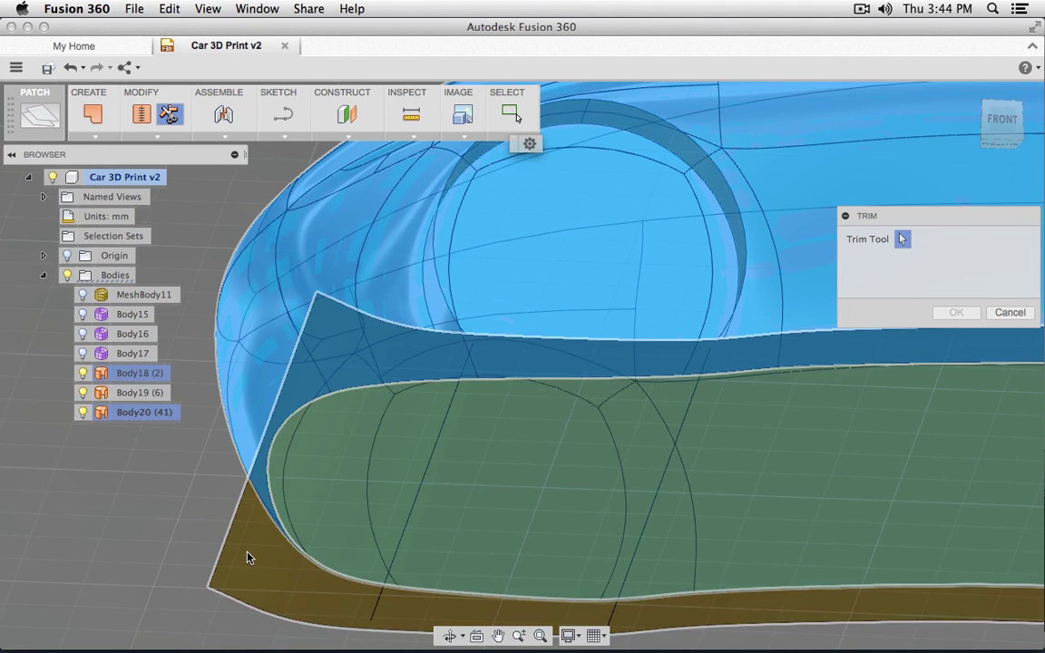
click(247, 553)
click(963, 311)
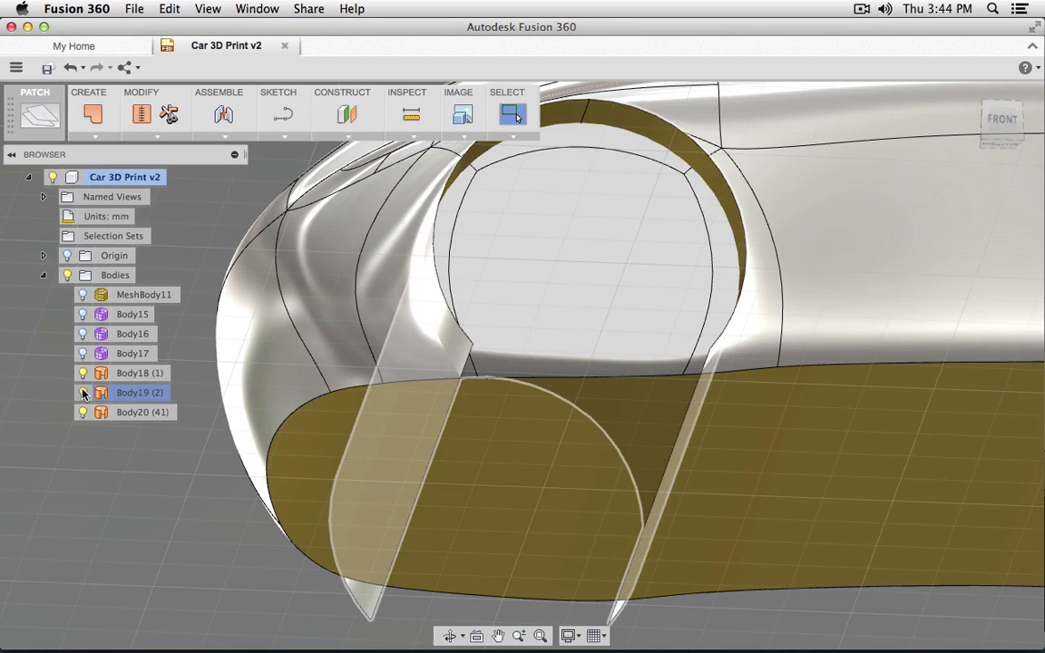
Stitch the underbody surface, Body18, and the car body, Body20, into a new body with a 0.01 mm tolerance.
click(132, 375)
drag(100, 373, 99, 431)
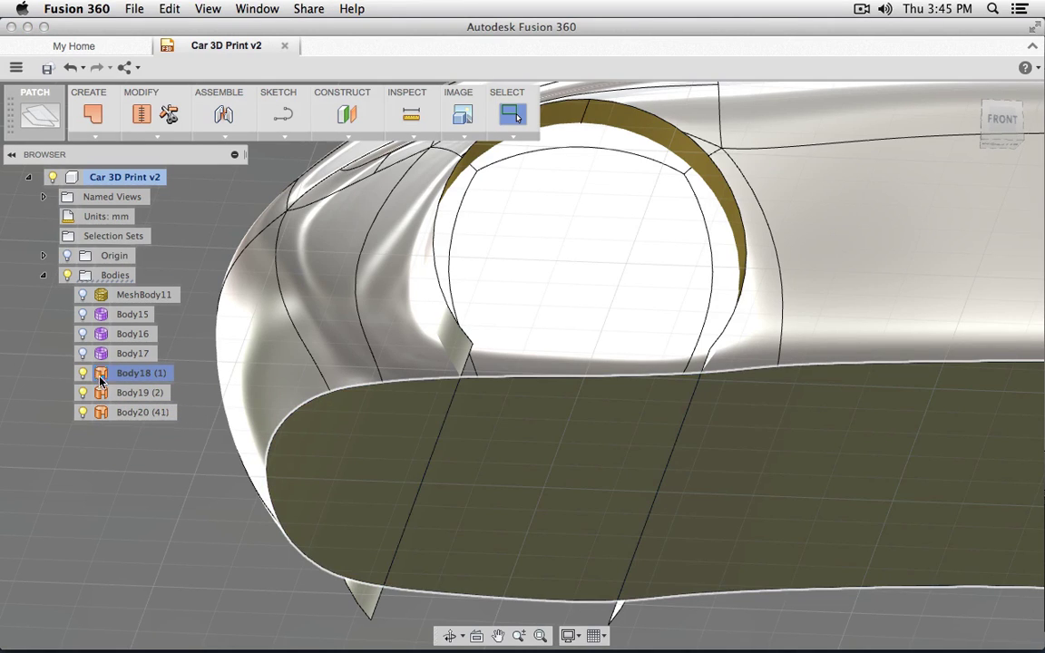
drag(100, 382, 140, 405)
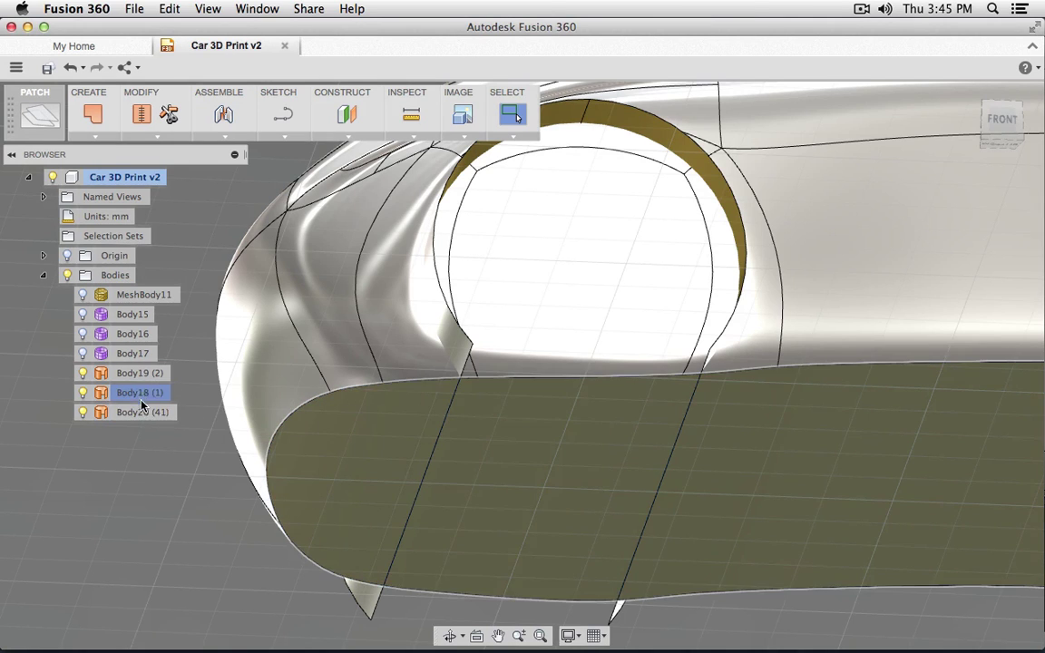
shift+click(140, 414)
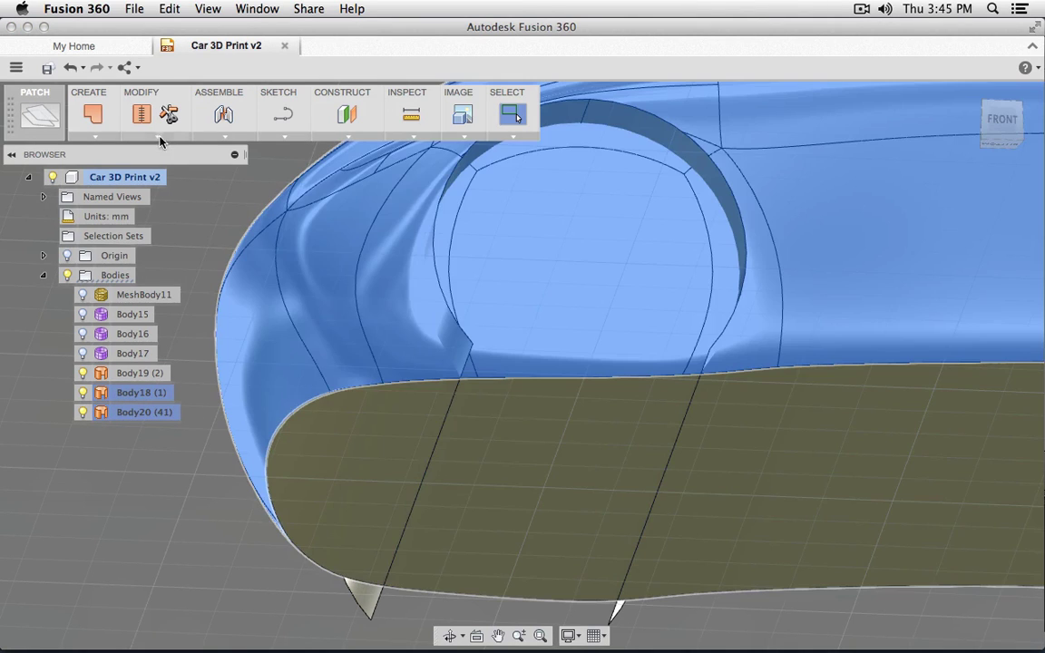
click(139, 112)
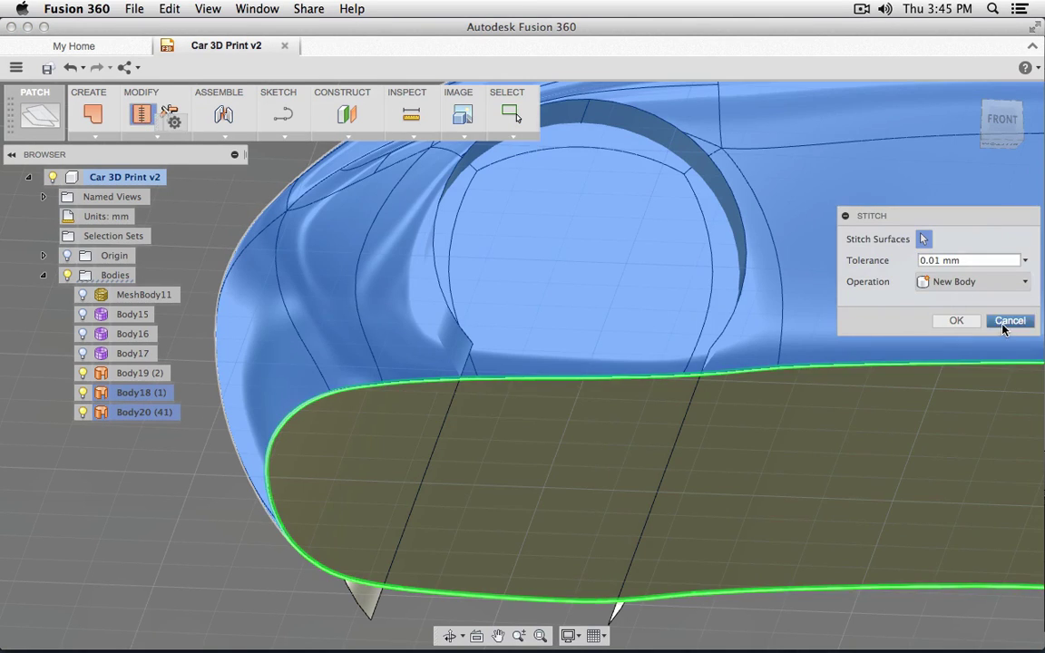
click(1006, 323)
Hide the front wheel cylinder, Body19, and switch to the Model workspace with the car's underside in view.
scroll(537, 355, down, 5)
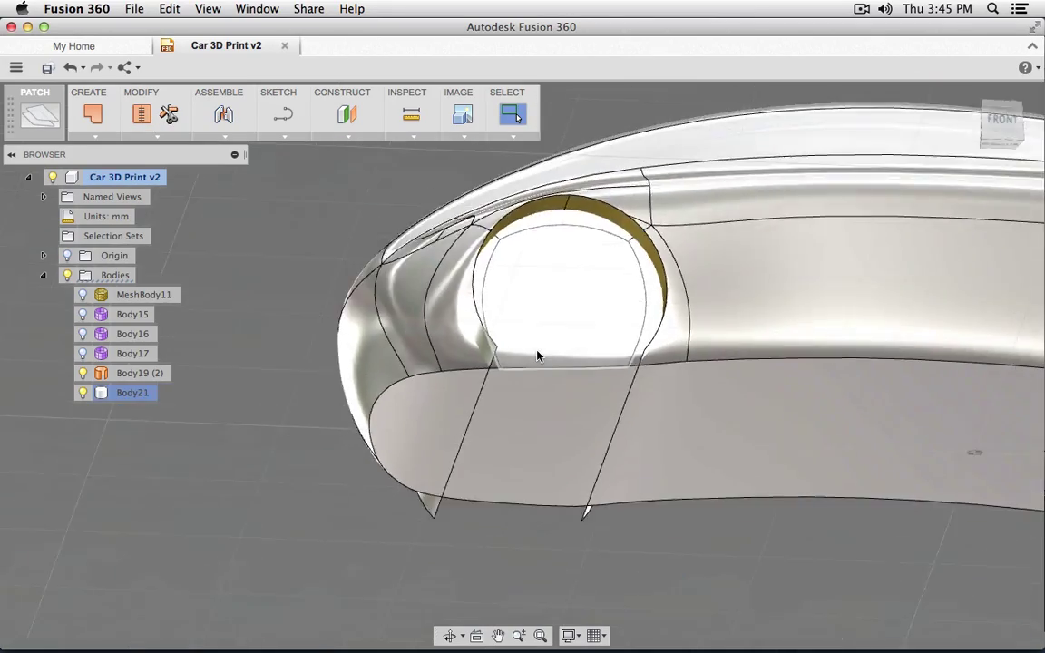
shift+middle_drag(544, 341, 493, 382)
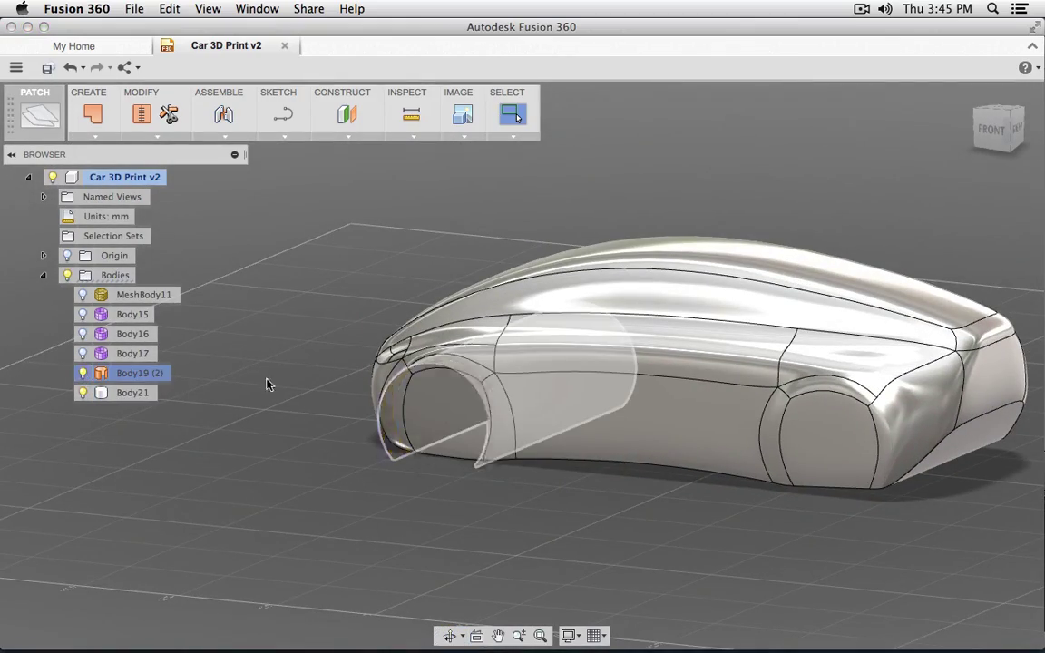
shift+middle_drag(535, 345, 563, 336)
shift+middle_drag(431, 314, 399, 205)
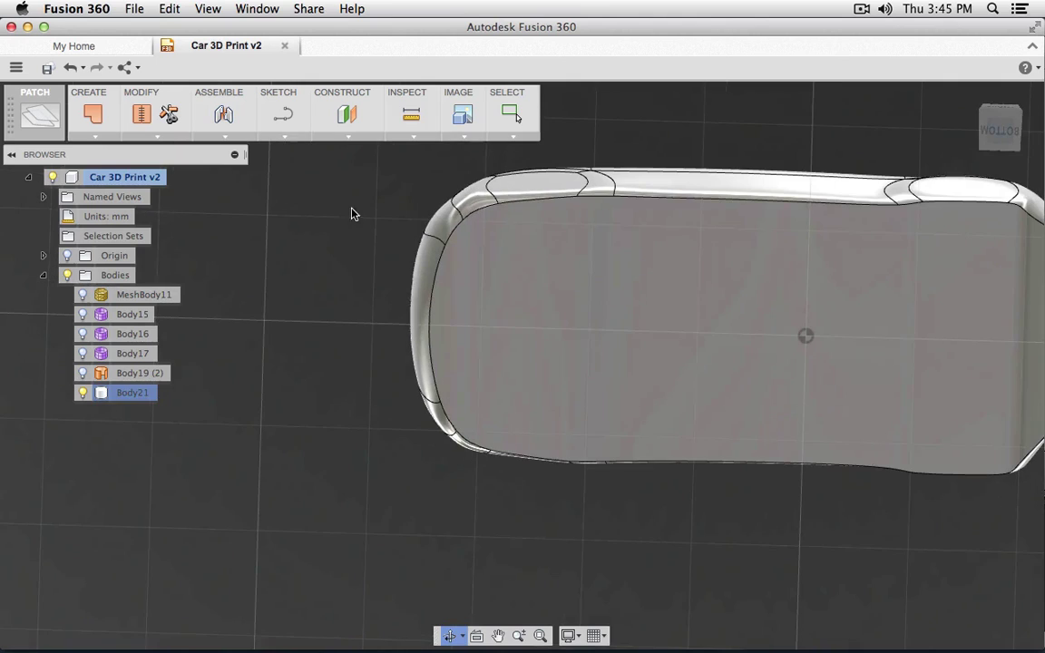
click(38, 128)
click(38, 166)
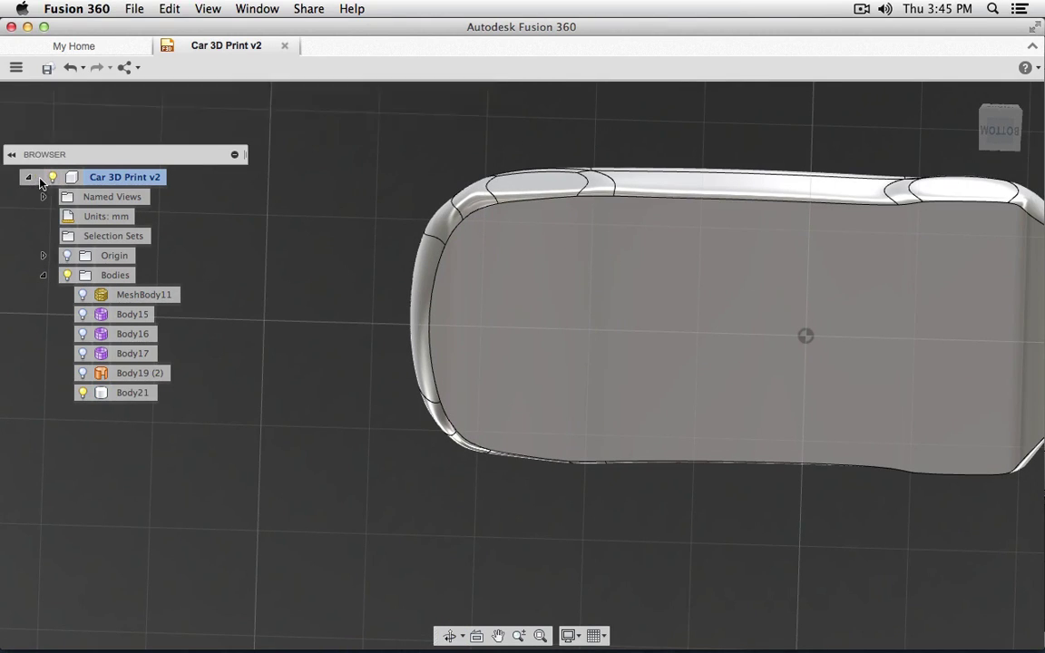
Shell the stitched car body by removing the underbody face, with an inside thickness of 10.507 mm.
click(145, 116)
click(166, 232)
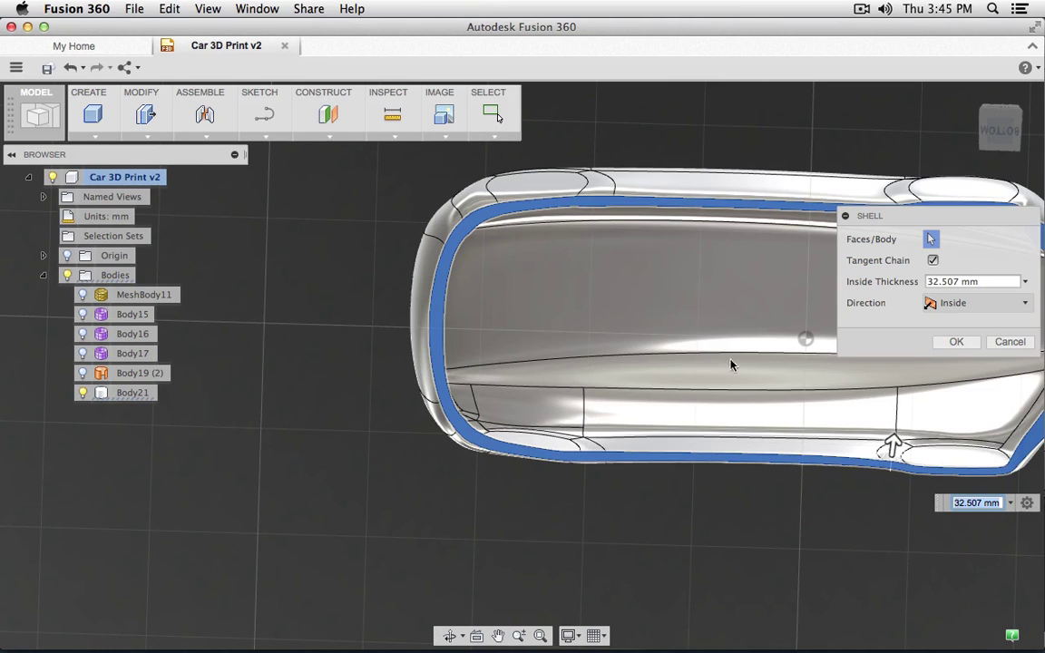
shift+middle_drag(703, 350, 713, 288)
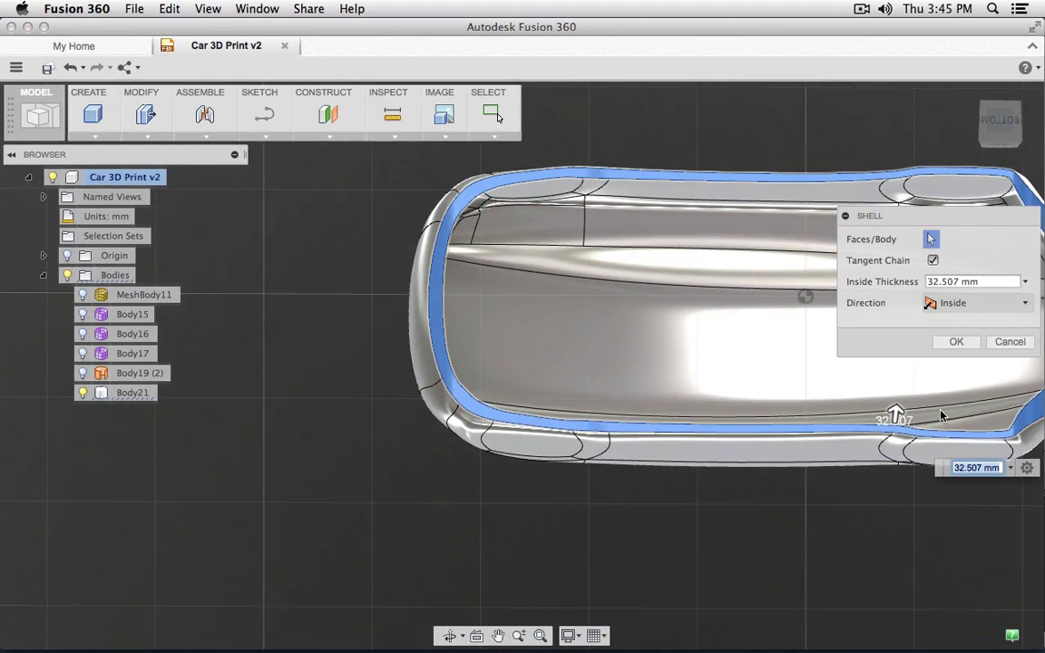
scroll(941, 415, up, 5)
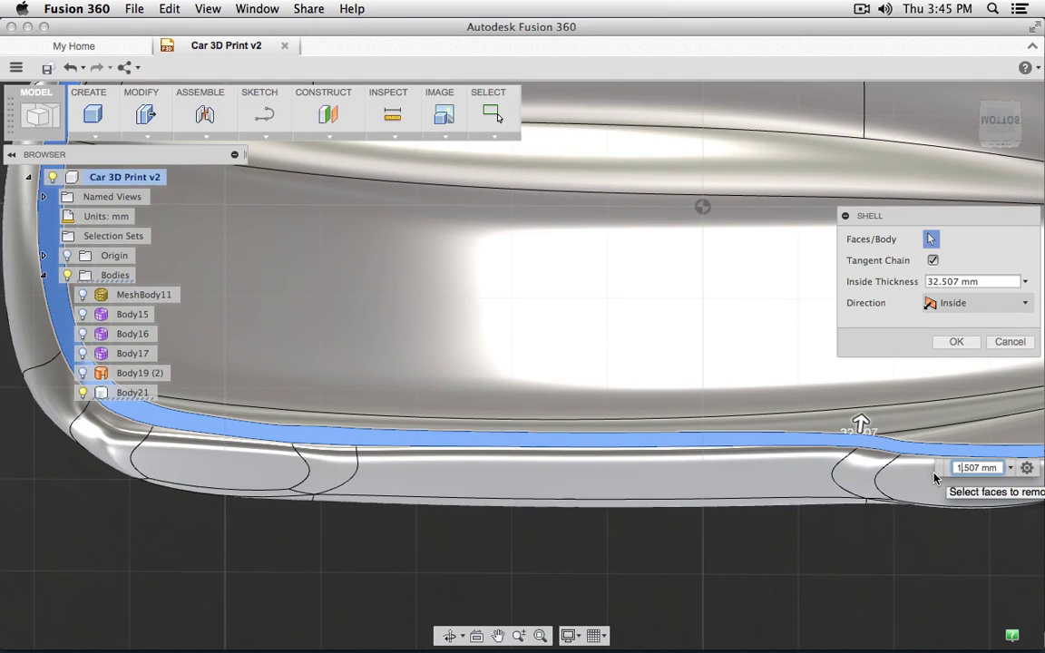
text(0)
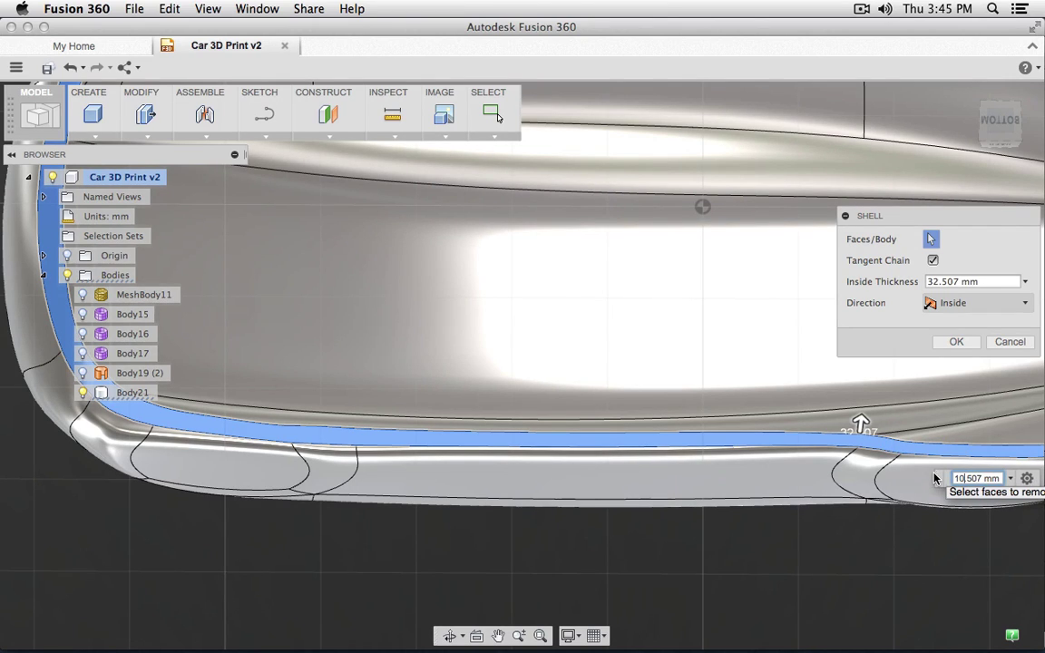
key(Return)
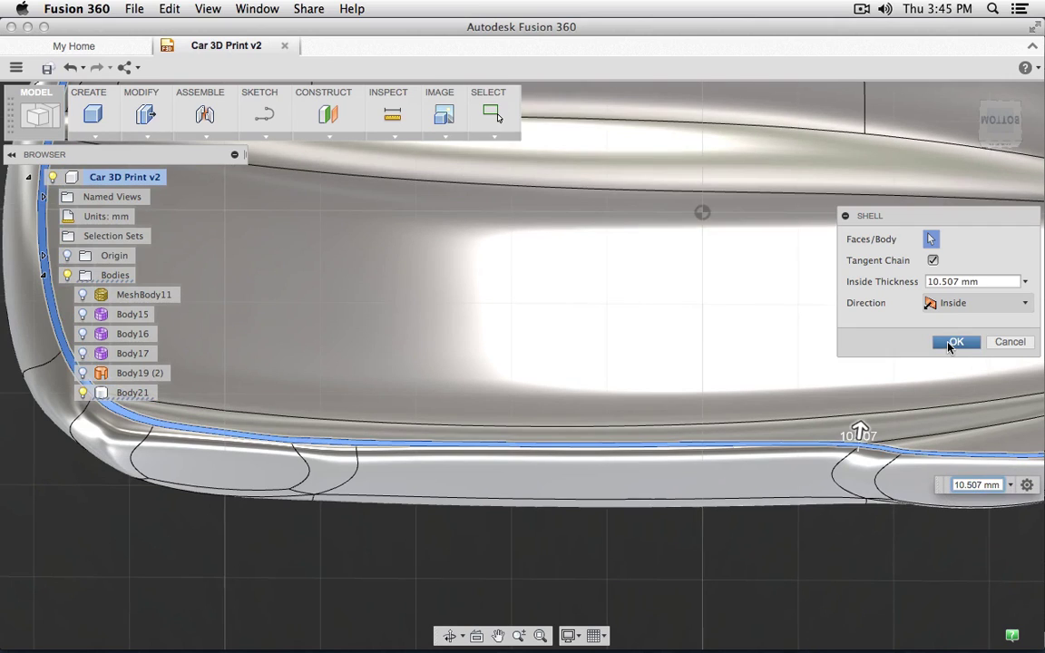
click(953, 342)
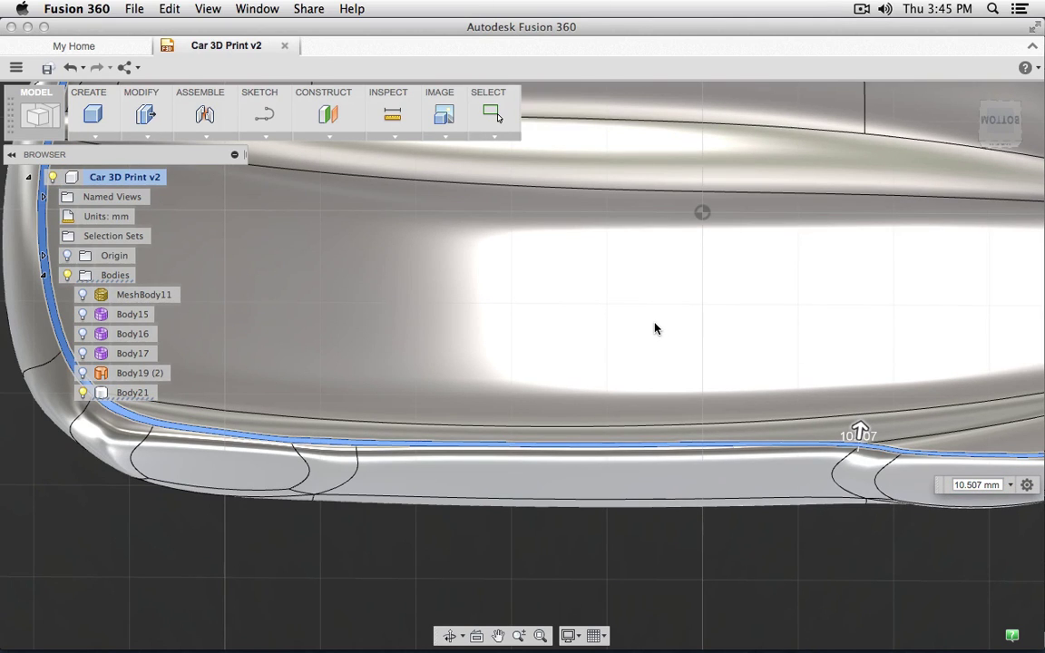
scroll(656, 328, down, 5)
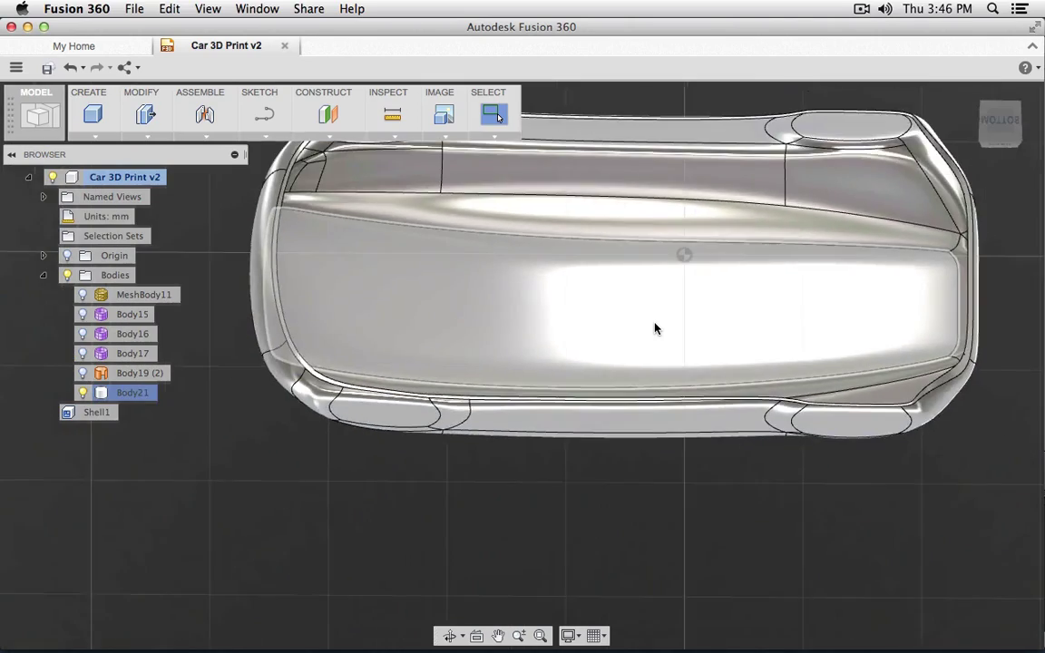
shift+middle_drag(656, 329, 645, 405)
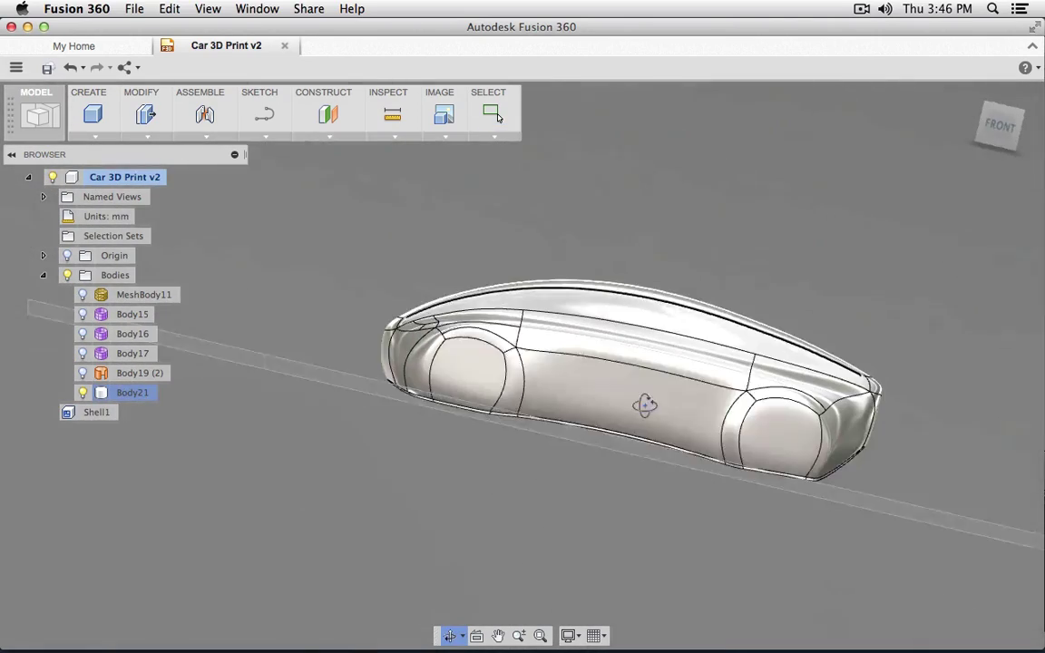
click(998, 125)
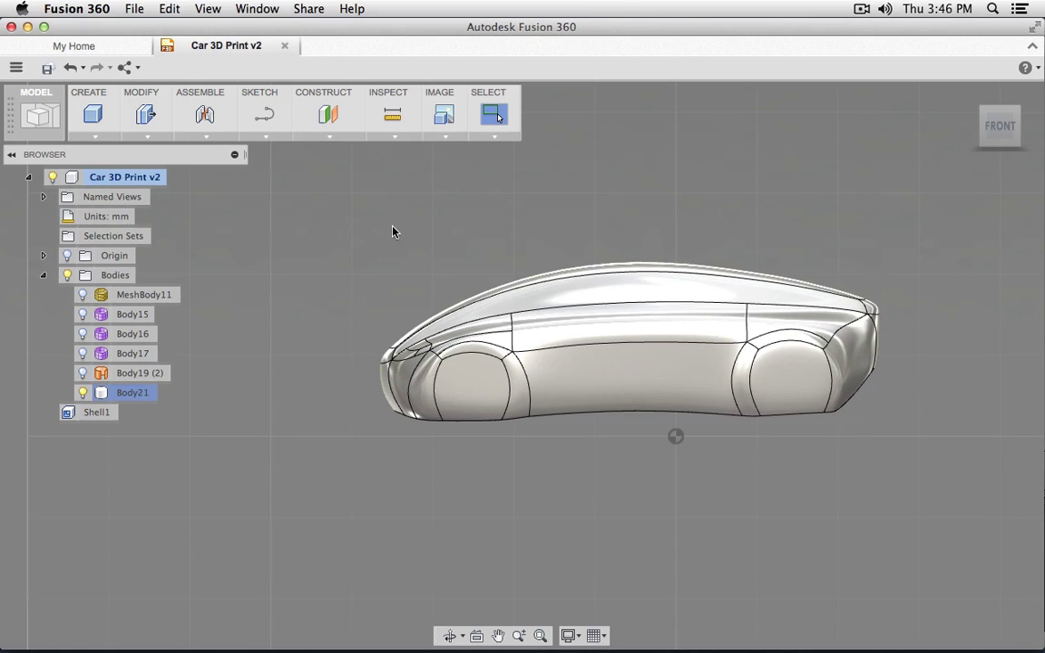
click(141, 136)
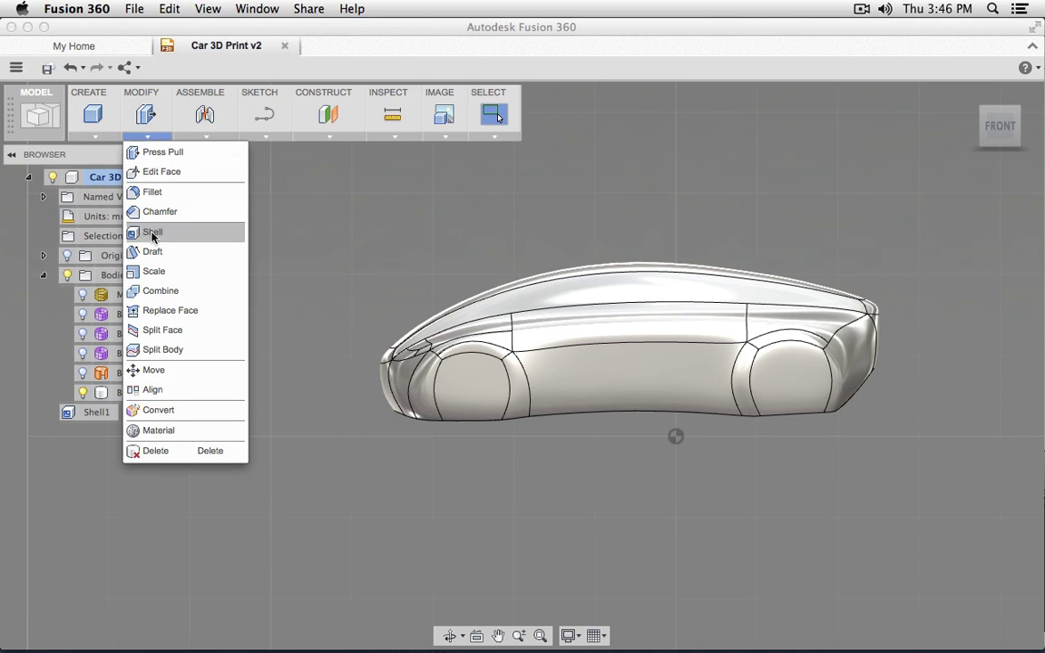
click(169, 289)
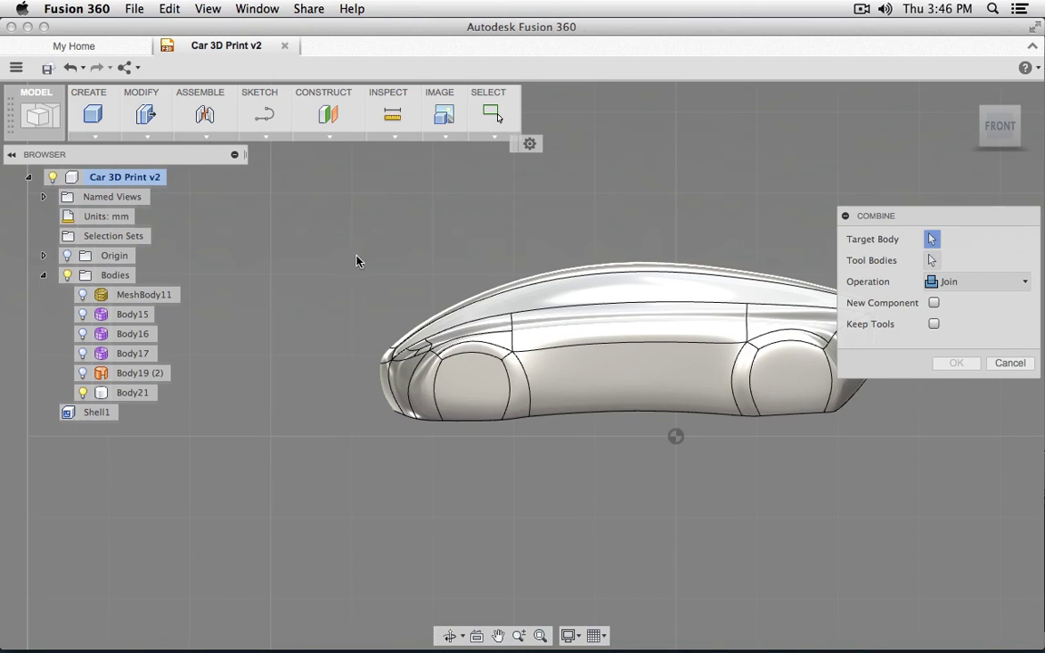
shift+middle_drag(357, 257, 899, 287)
click(952, 283)
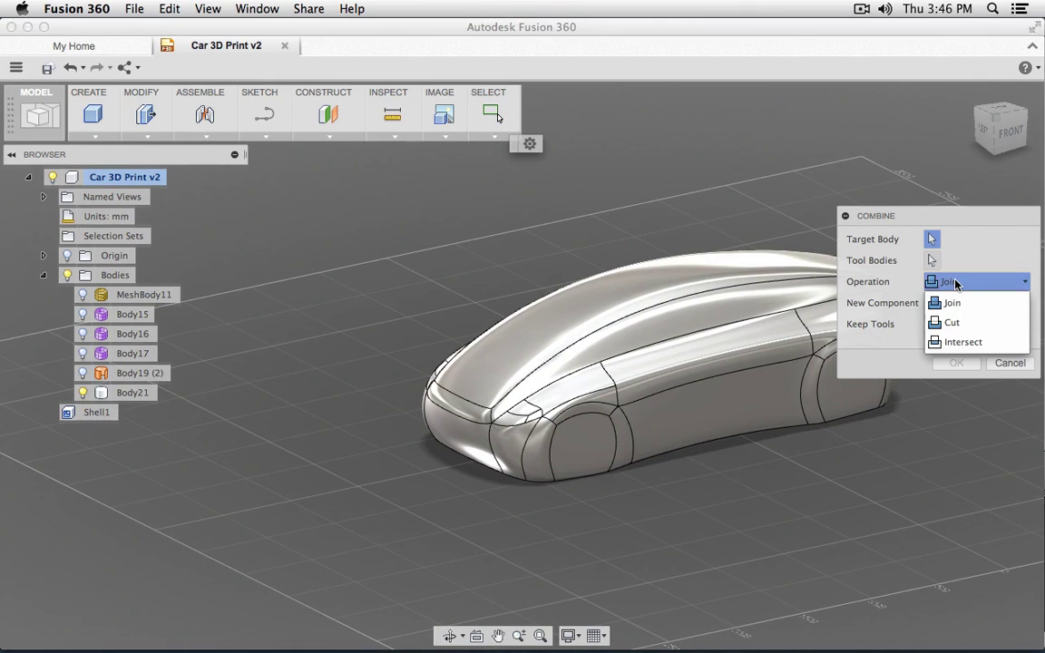
click(953, 322)
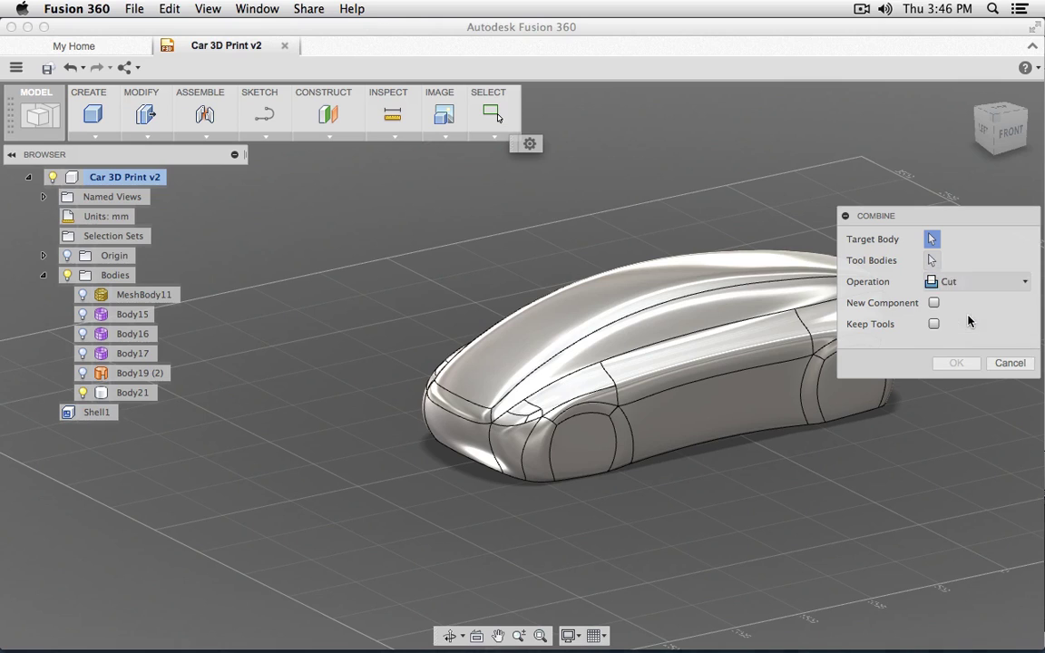
click(82, 373)
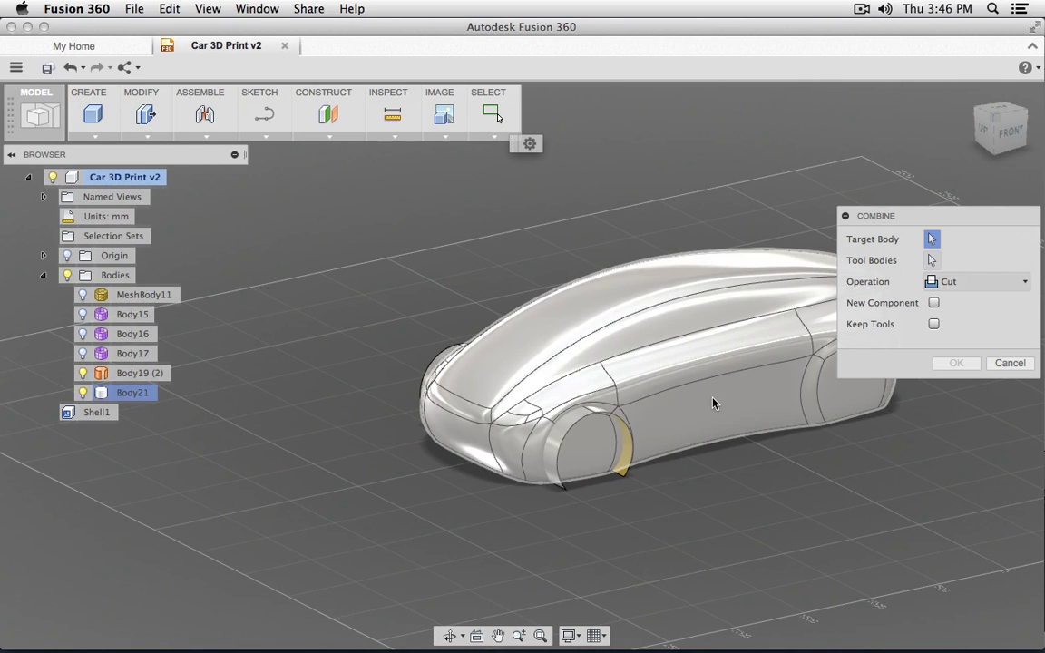
click(753, 419)
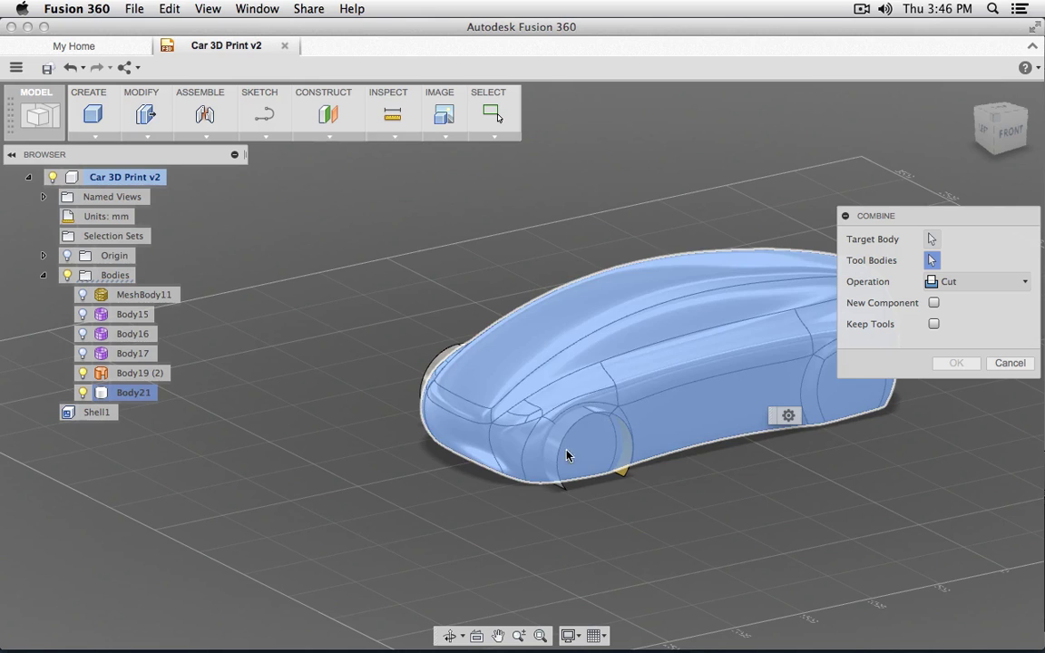
click(1032, 364)
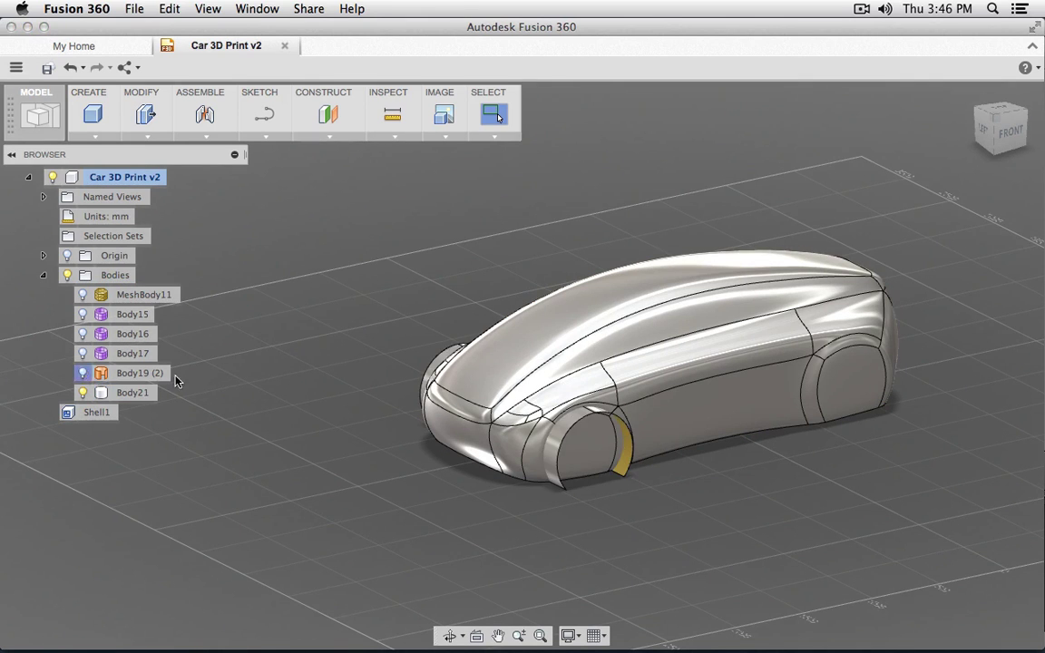
Keep the front wheel cylinder, Body19, shown and switch to the Patch workspace with the car's underside in view.
click(83, 372)
shift+middle_drag(372, 340, 400, 205)
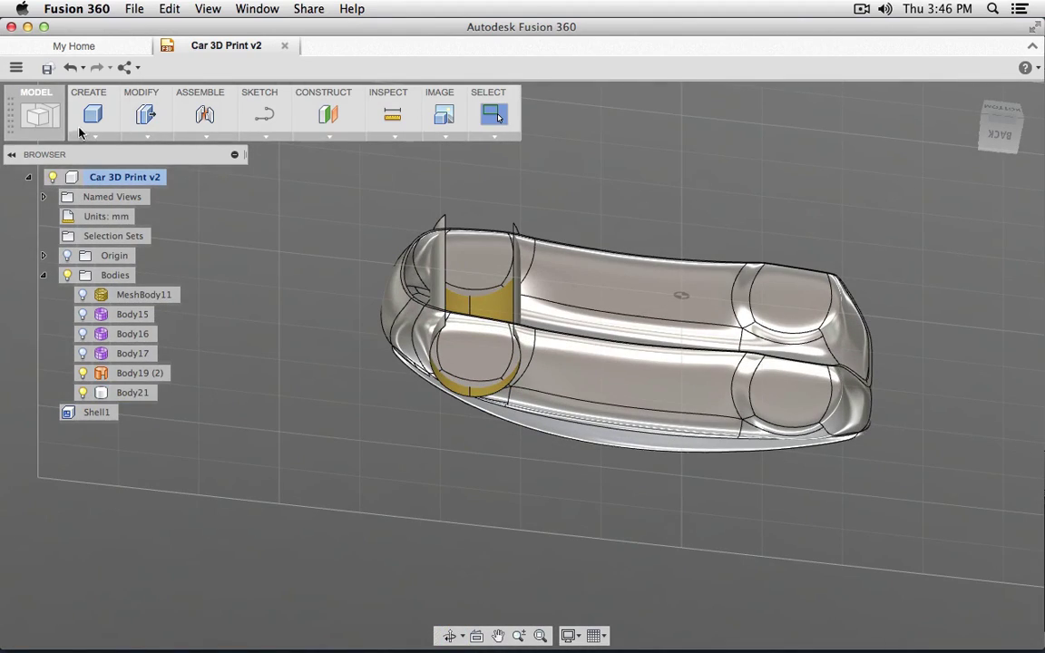
click(38, 114)
click(42, 231)
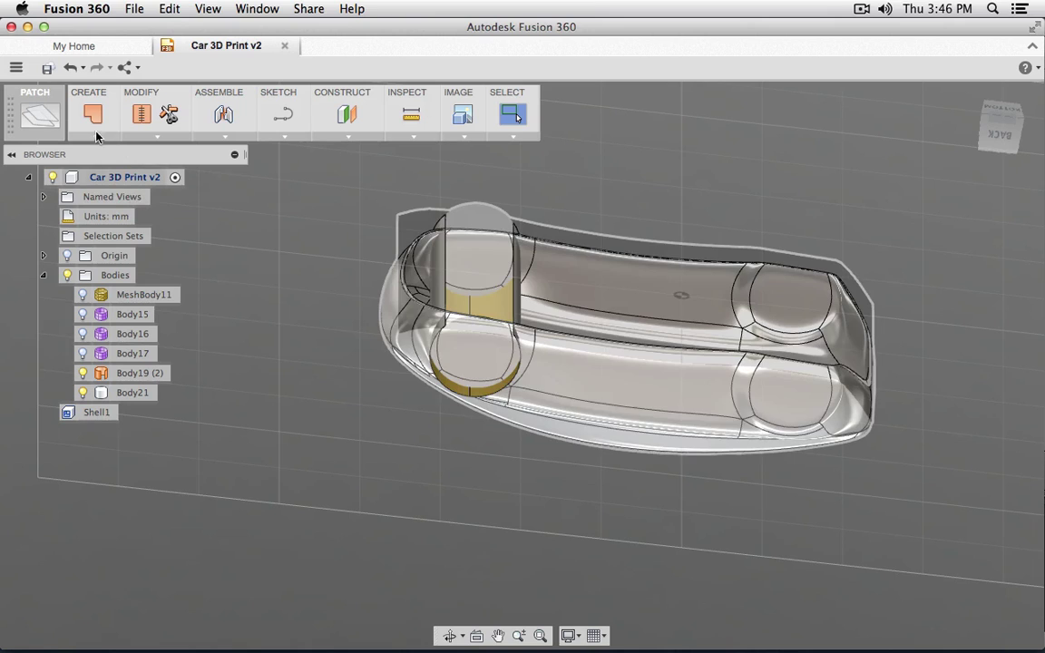
Loft a new surface body between the two straight open edges of the front wheel cylinder to close its flat side.
click(95, 135)
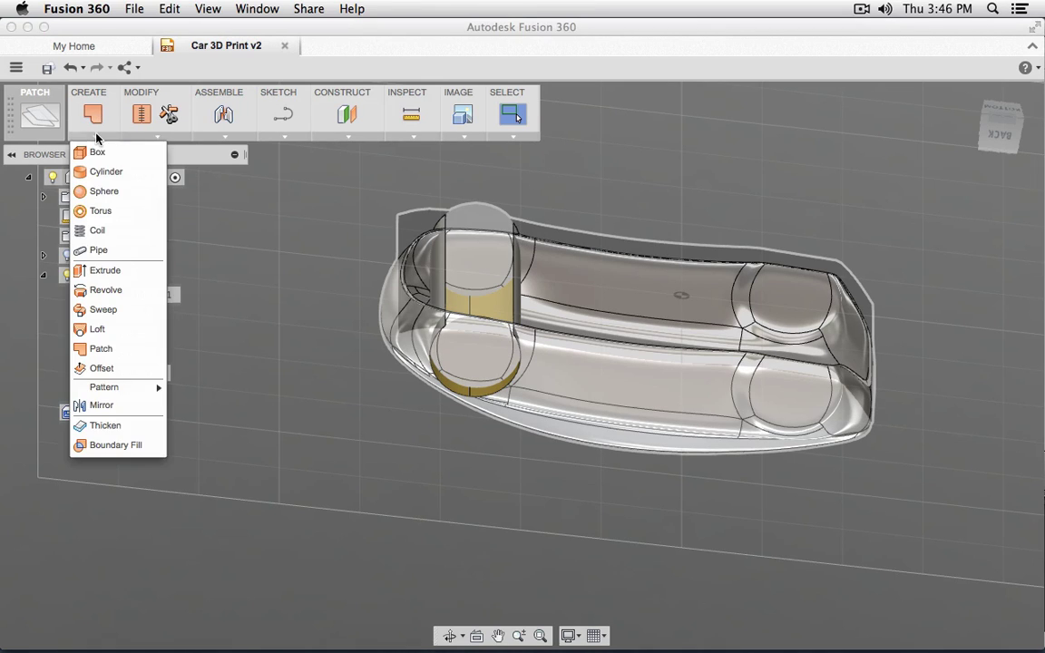
click(122, 349)
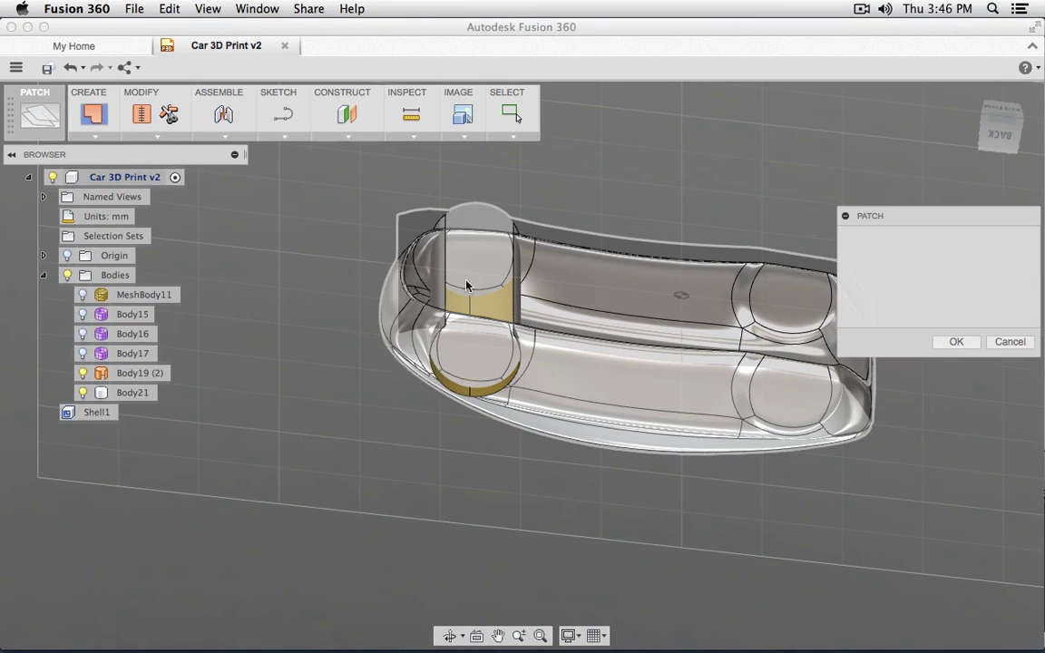
click(96, 135)
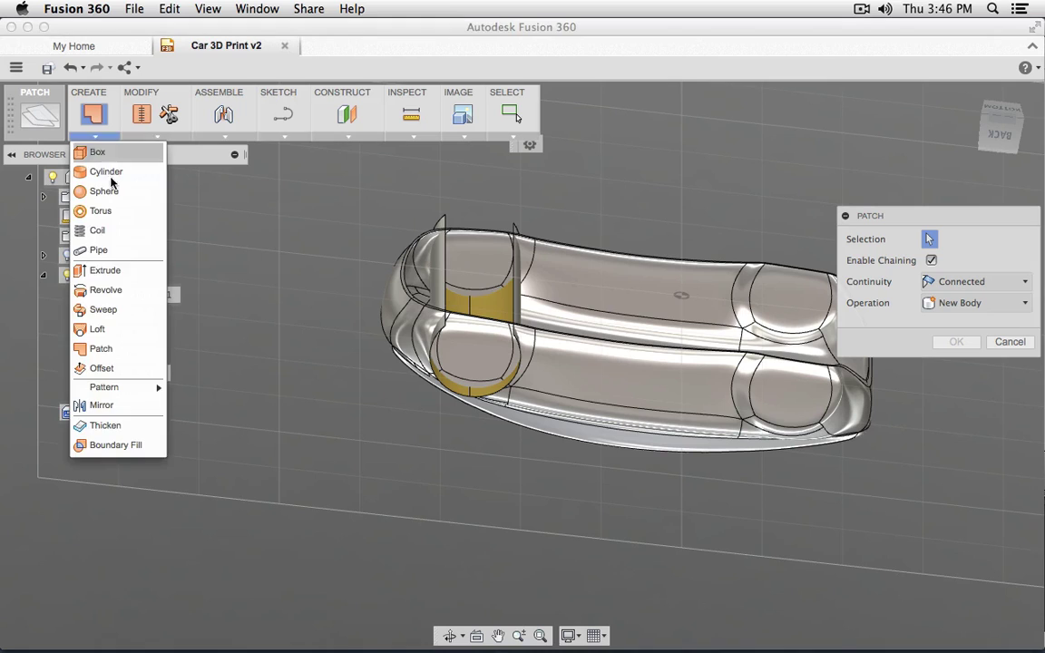
click(122, 329)
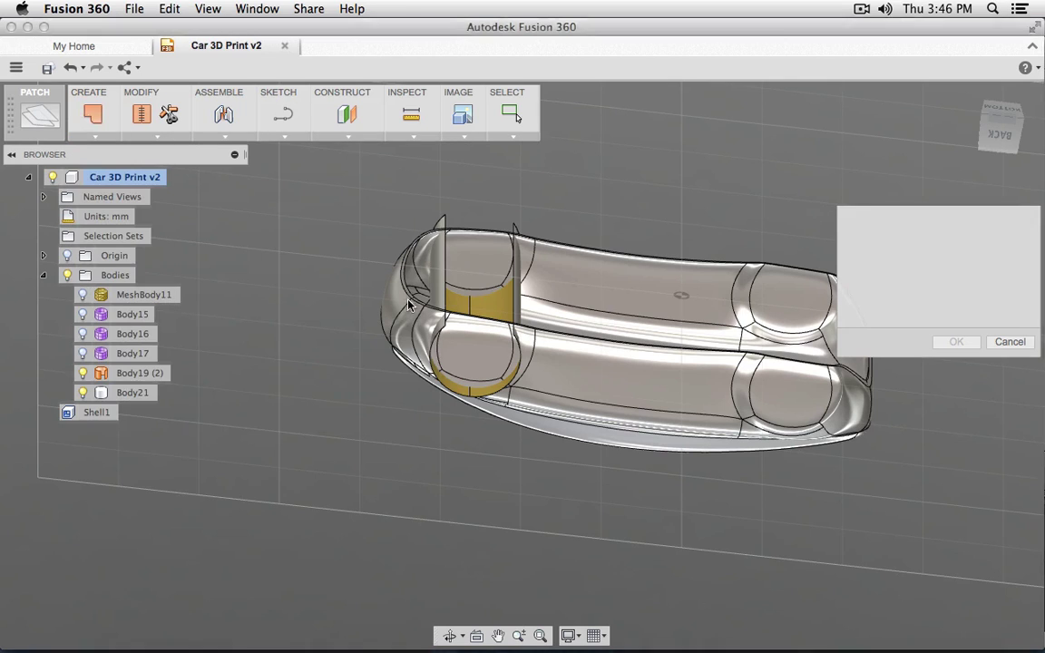
click(444, 258)
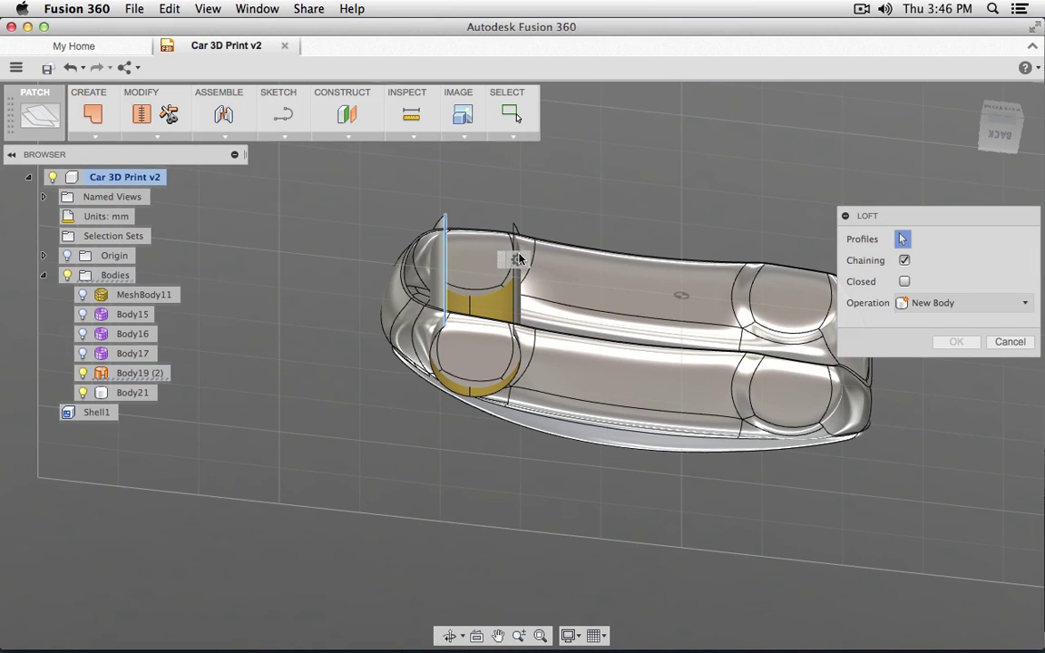
click(515, 311)
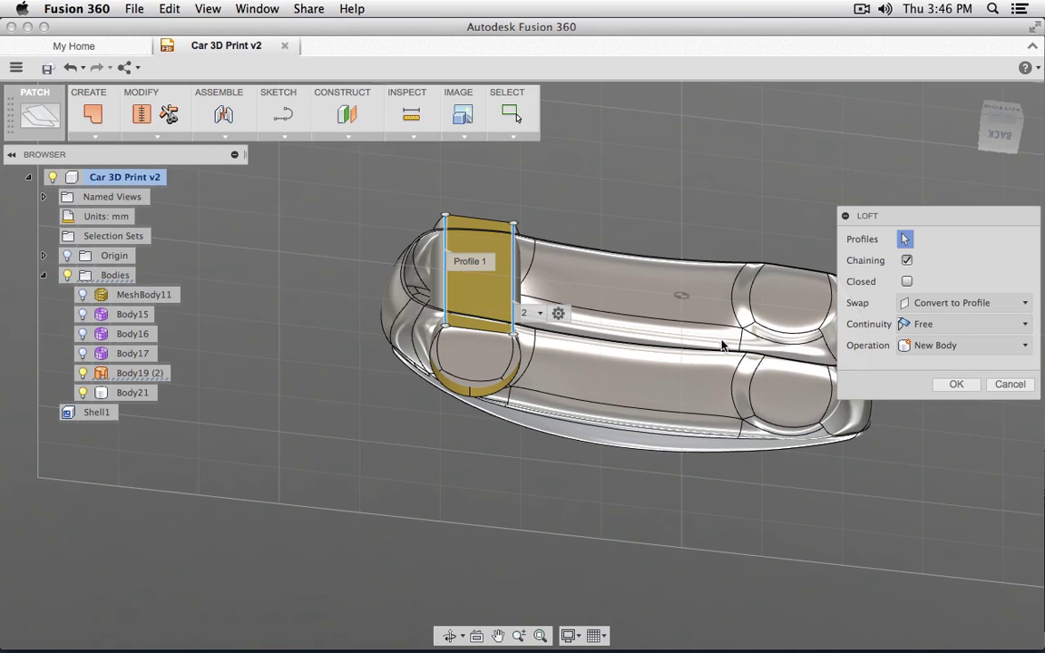
key(Return)
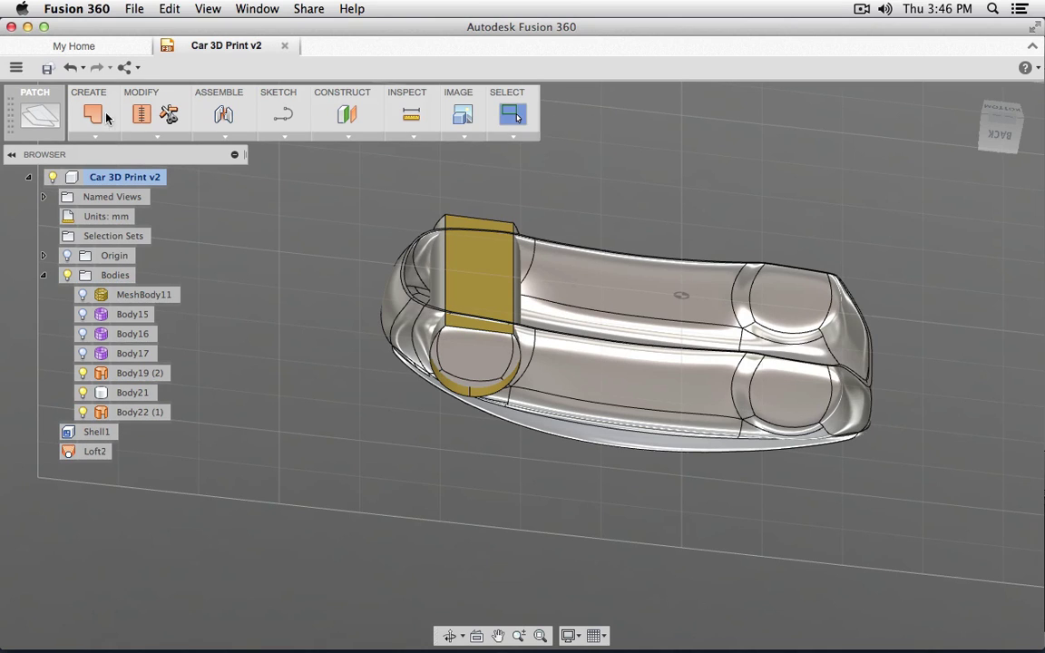
Patch the front wheel cylinder's open edge loop, and stitch this patch, the cylinder and the lofted surface into one body.
click(105, 119)
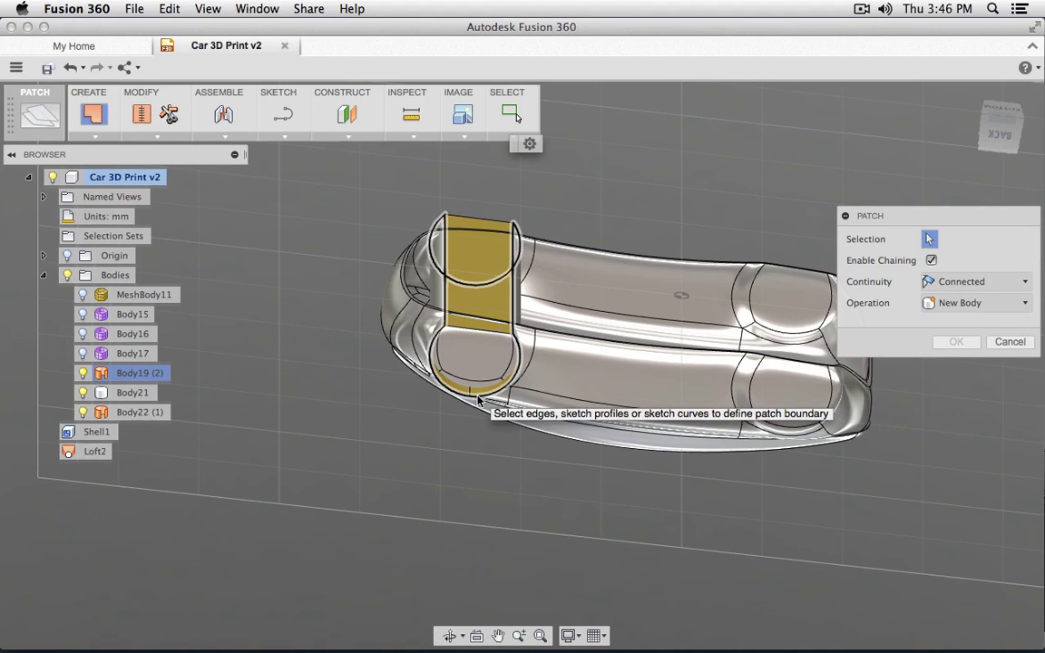
click(475, 396)
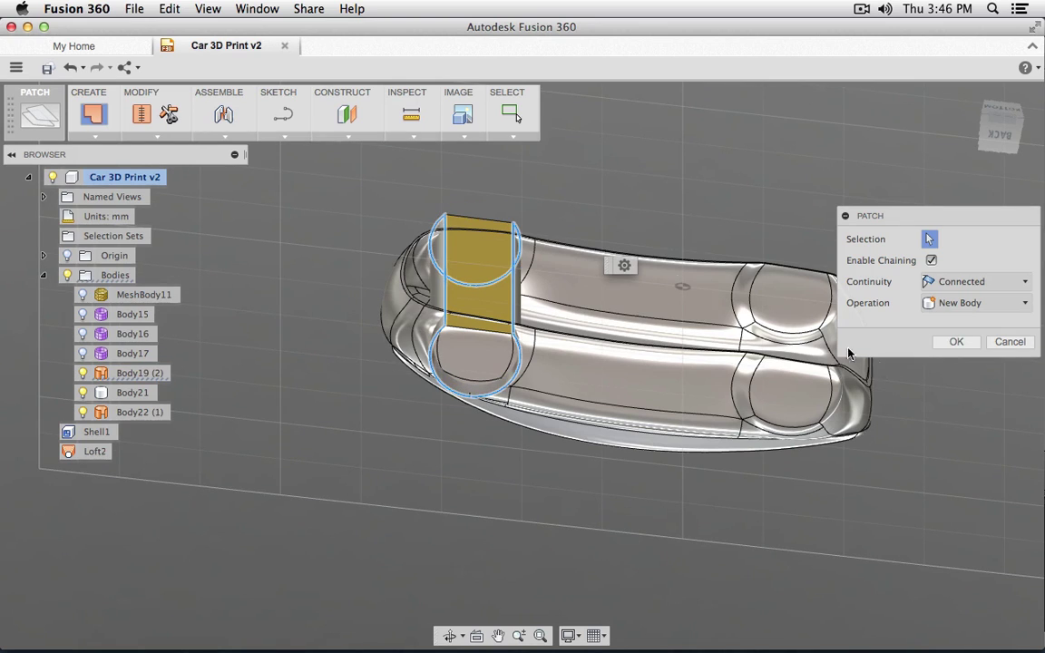
click(944, 345)
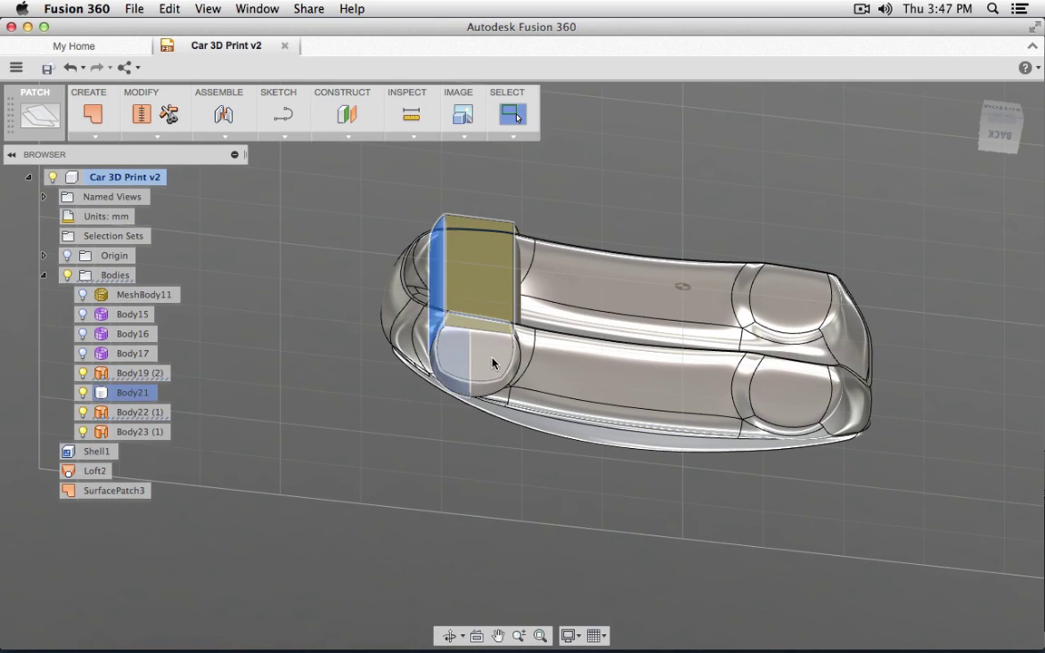
click(141, 114)
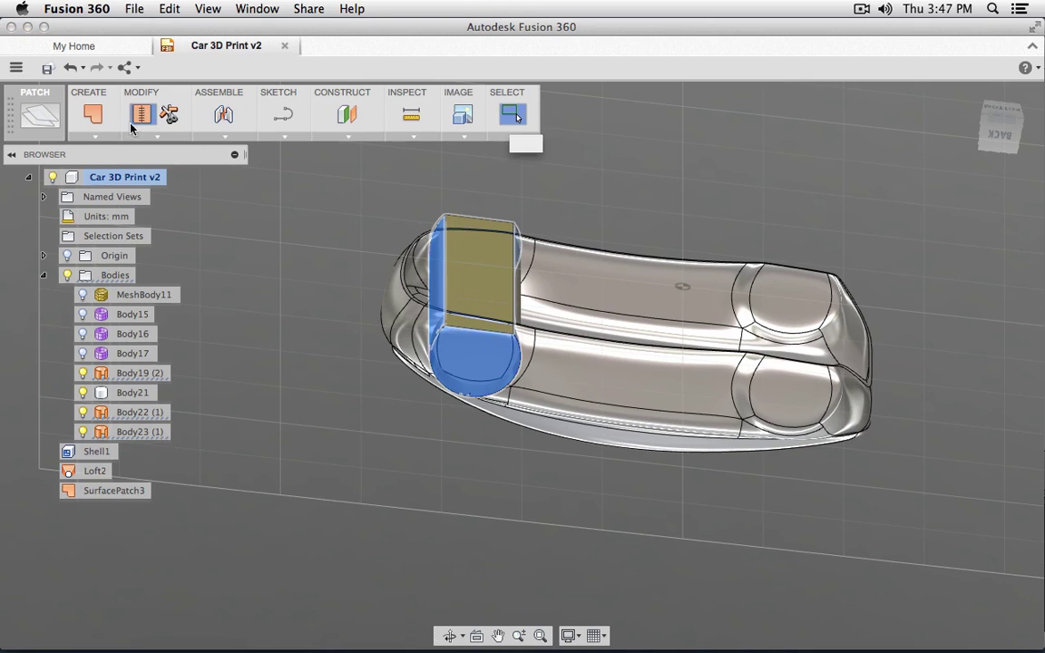
key(Return)
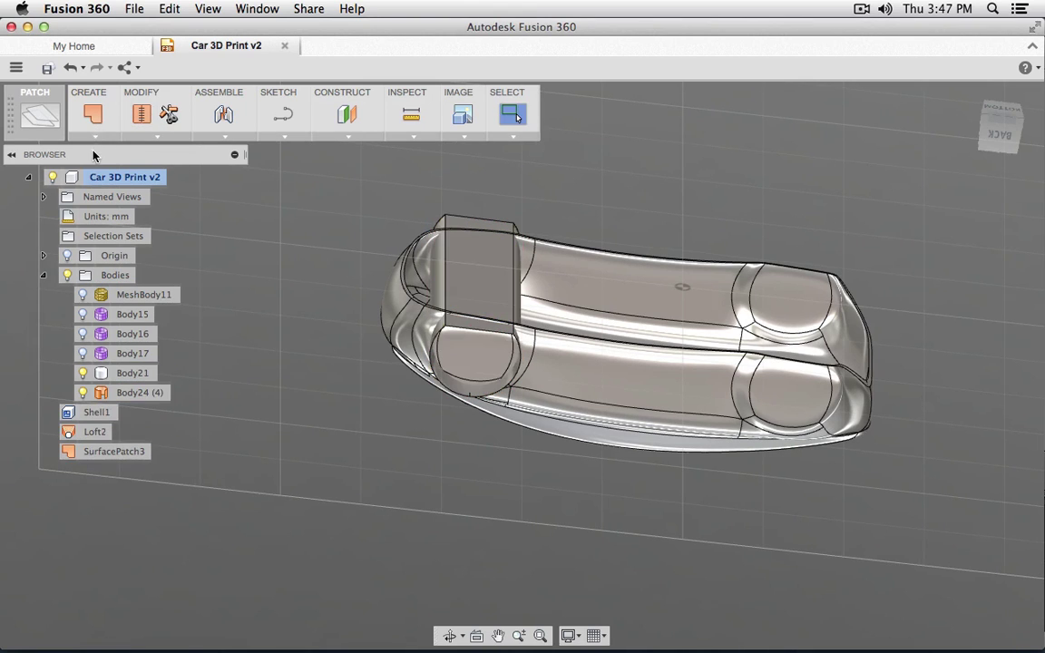
Patch both rounded end openings of the front wheel cylinder as new bodies with Connected continuity.
click(94, 114)
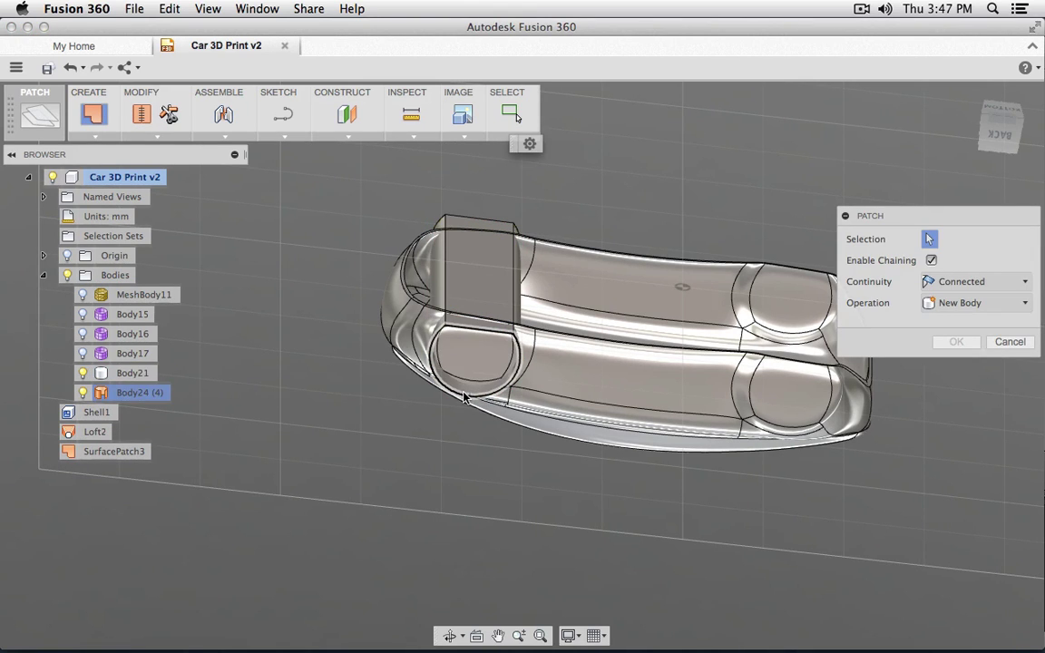
click(454, 349)
key(Return)
click(94, 114)
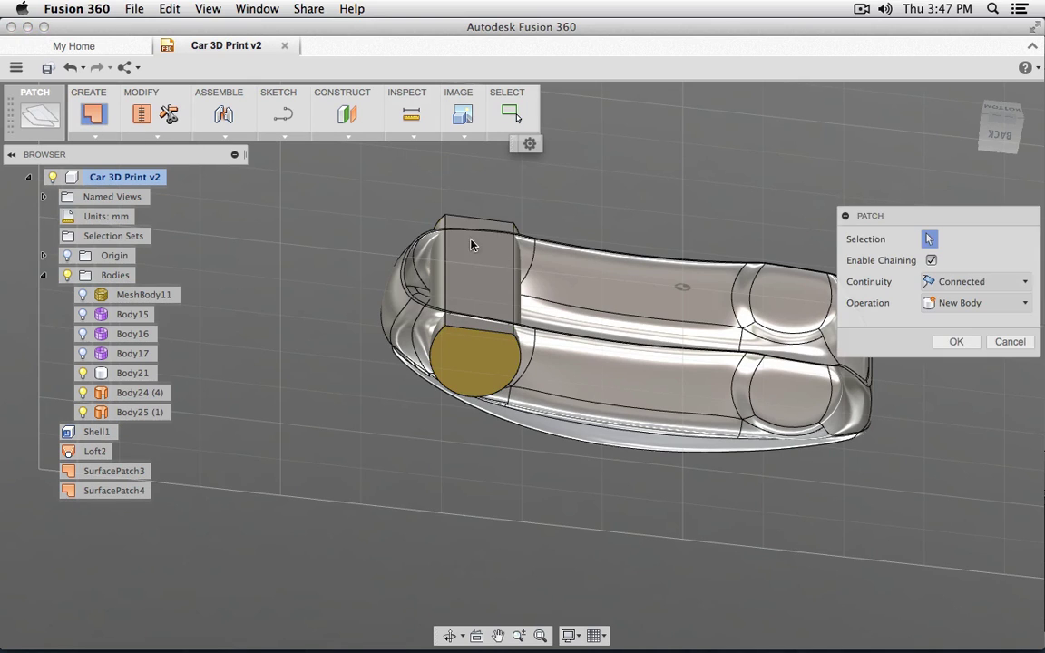
click(467, 222)
key(Return)
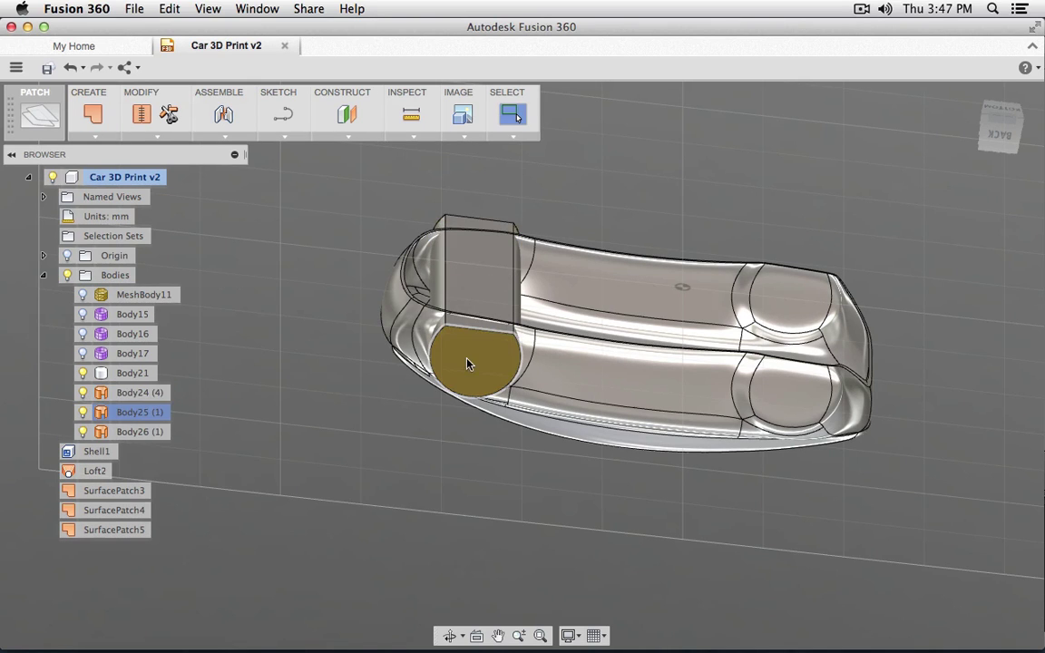
Stitch the wheel cylinder, Body24, with its end patches, Body25 and Body26, at a 0.01 mm tolerance.
click(478, 283)
shift+middle_drag(339, 294, 474, 427)
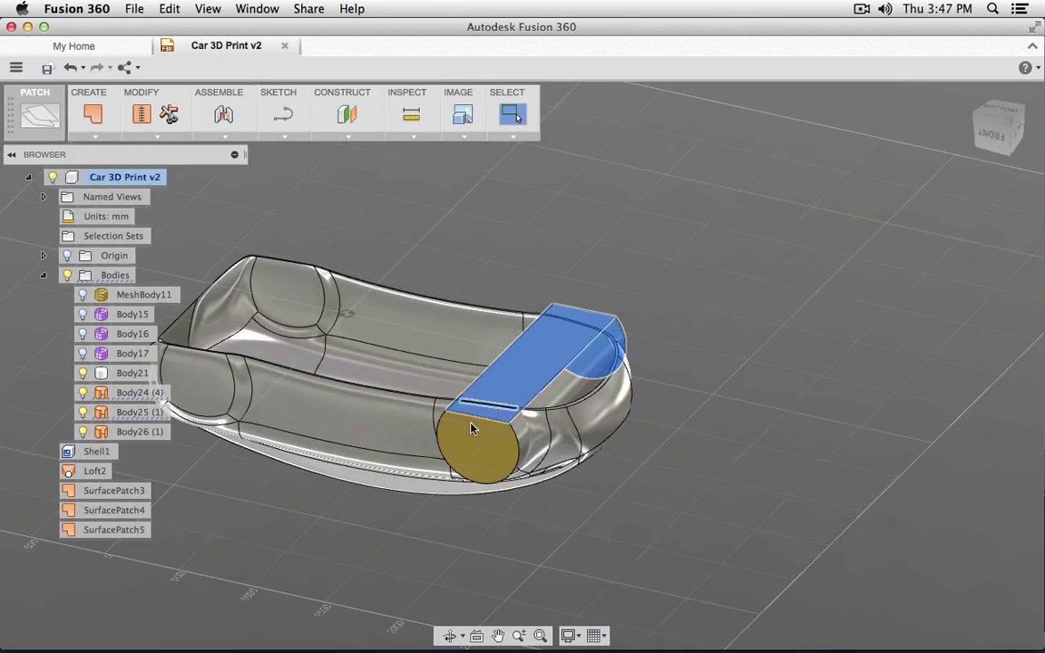
shift+middle_drag(506, 380, 644, 373)
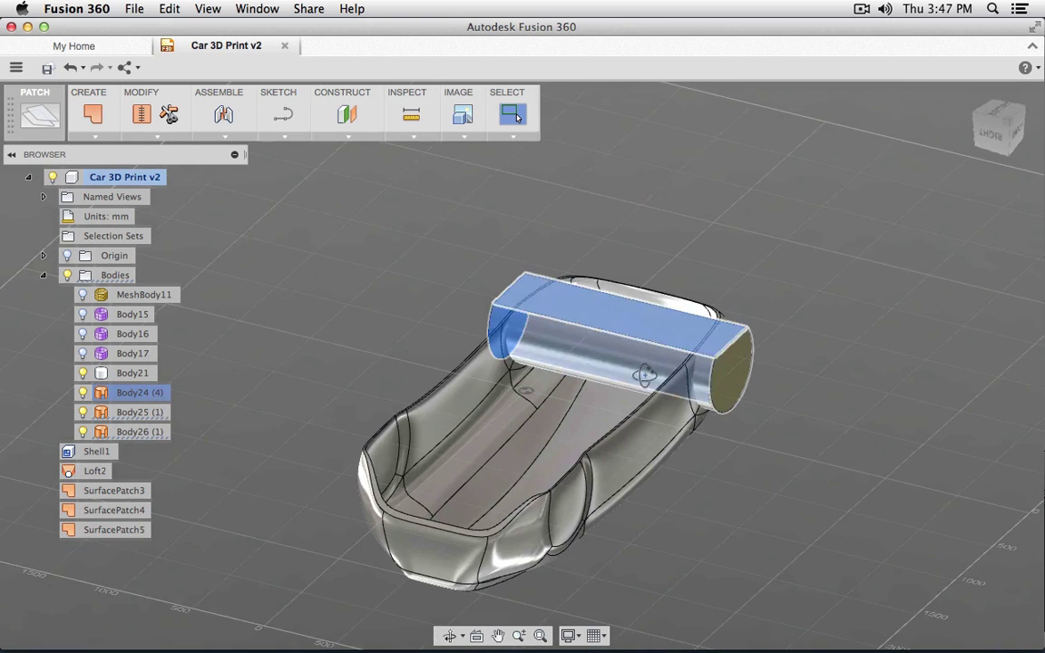
click(142, 113)
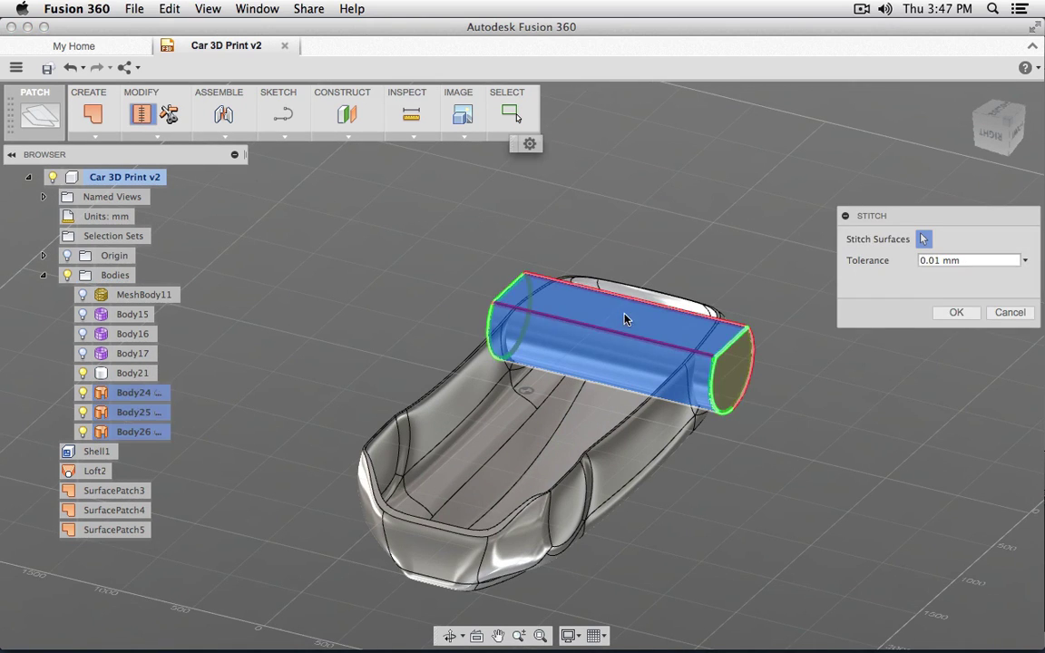
click(948, 312)
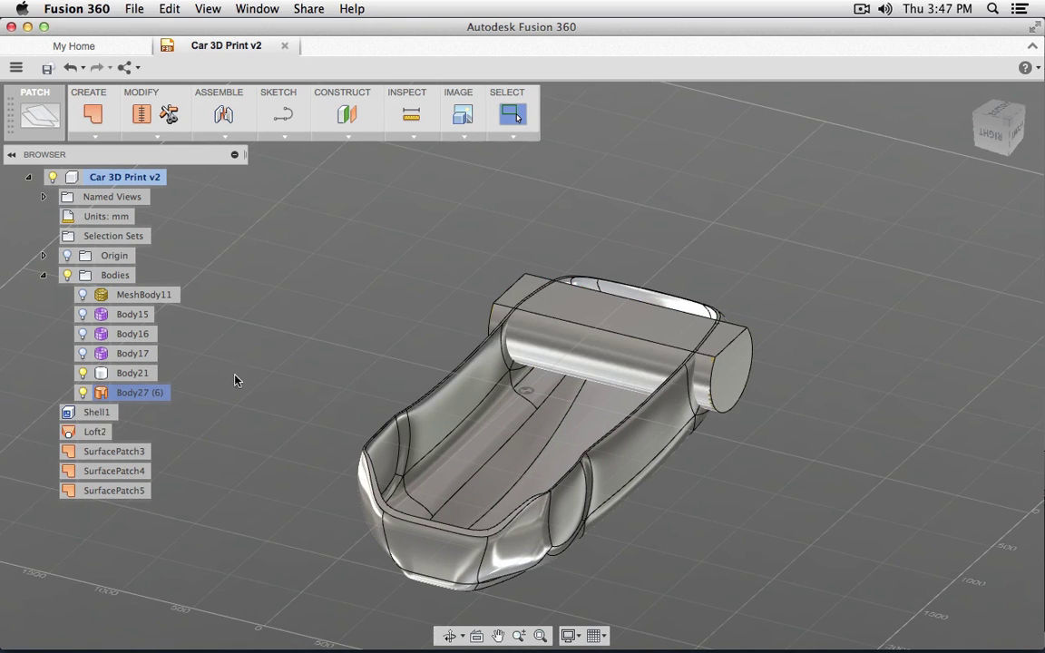
Examine the stitched wheel cylinder from several sides and close up for faulty or overlapping faces at its end.
shift+middle_drag(722, 402, 648, 269)
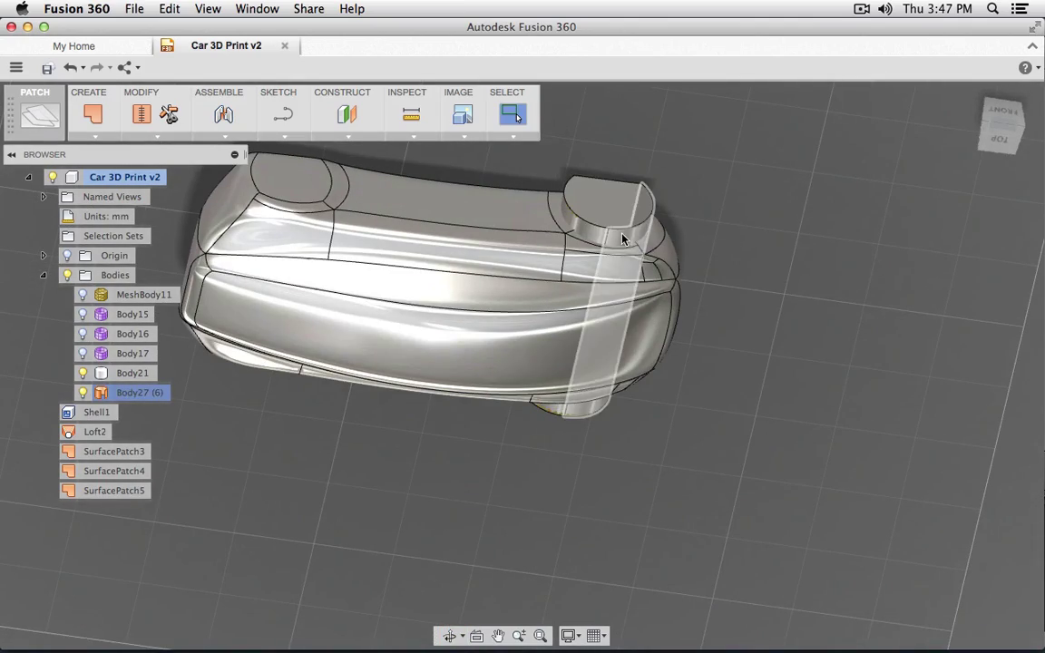
click(83, 395)
click(83, 395)
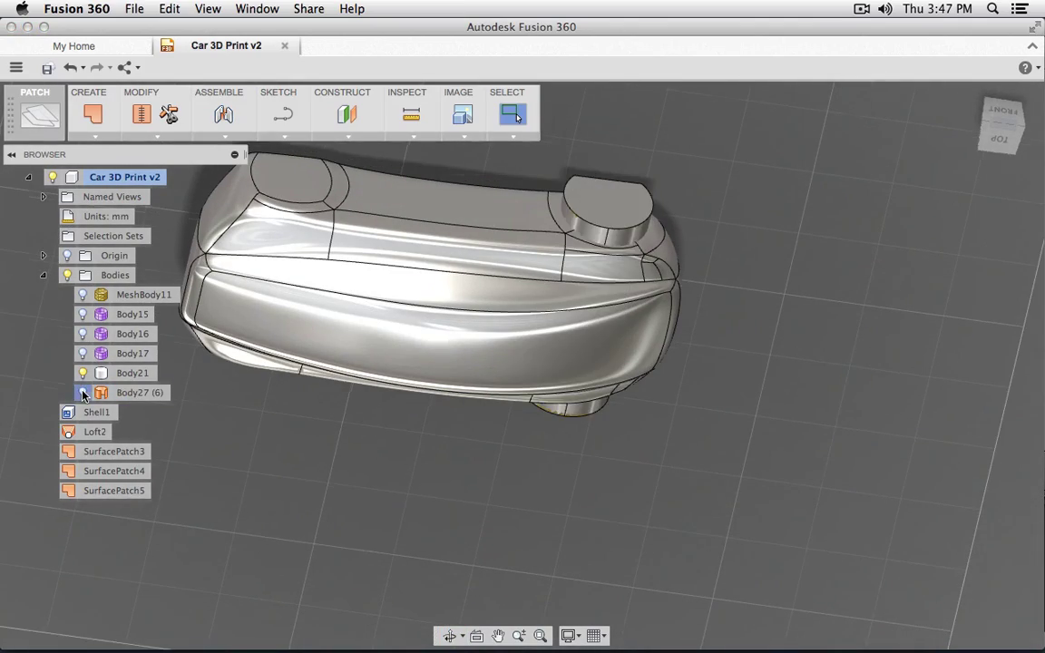
shift+middle_drag(651, 338, 645, 402)
shift+middle_drag(637, 521, 578, 327)
scroll(578, 328, down, 3)
scroll(574, 333, up, 4)
scroll(573, 333, up, 5)
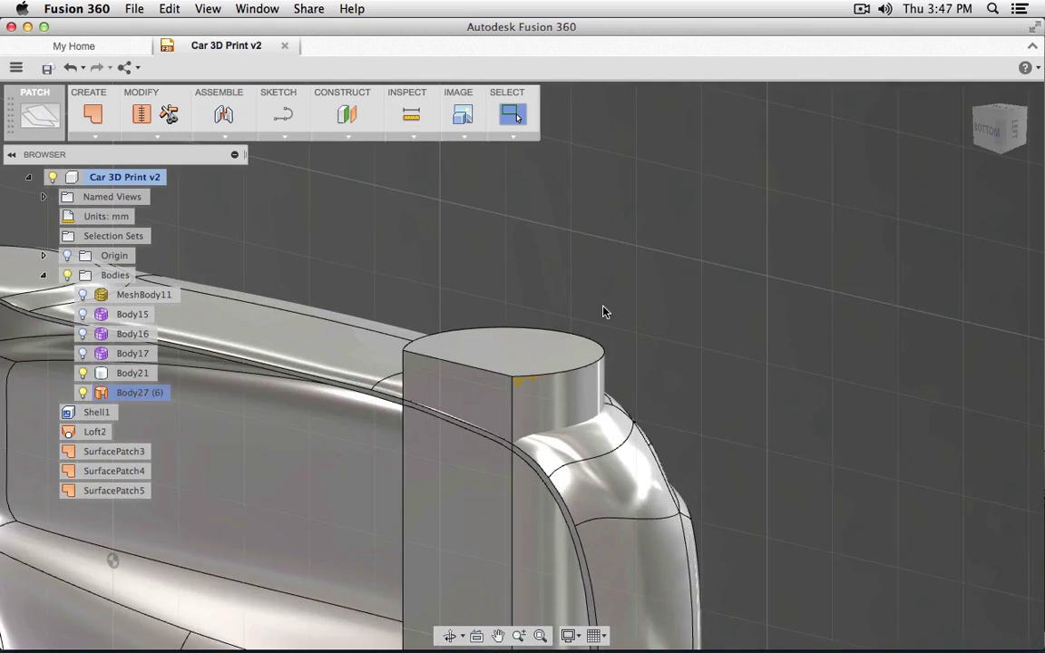
Hide the car body, Body21, and unstitch the wheel cylinder, Body27, into separate surfaces with chain selection on.
click(81, 390)
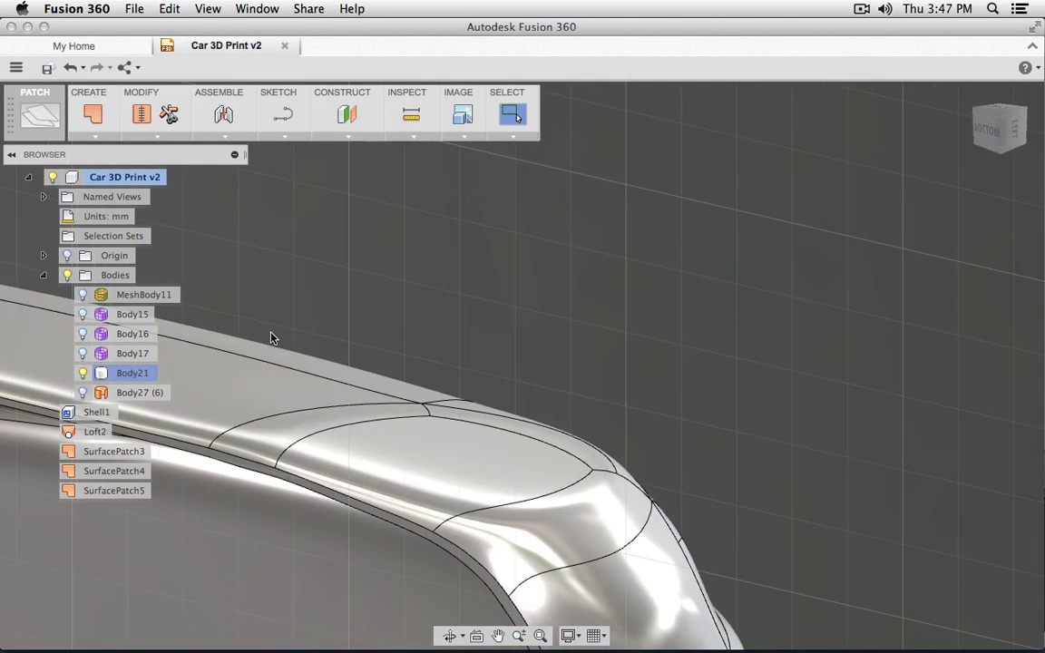
click(82, 393)
click(82, 374)
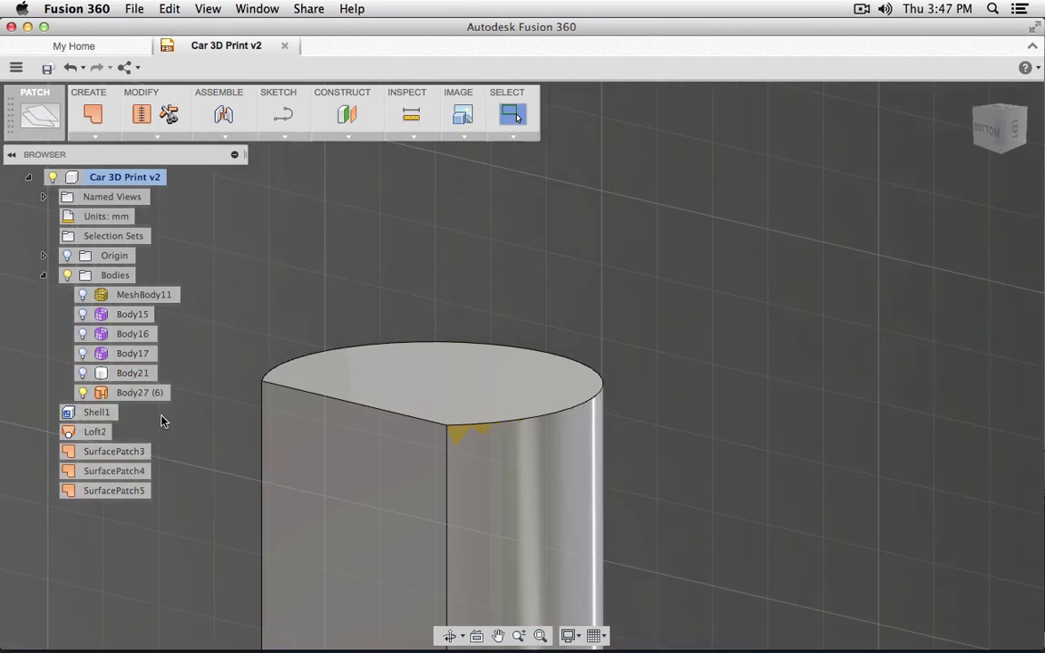
click(138, 393)
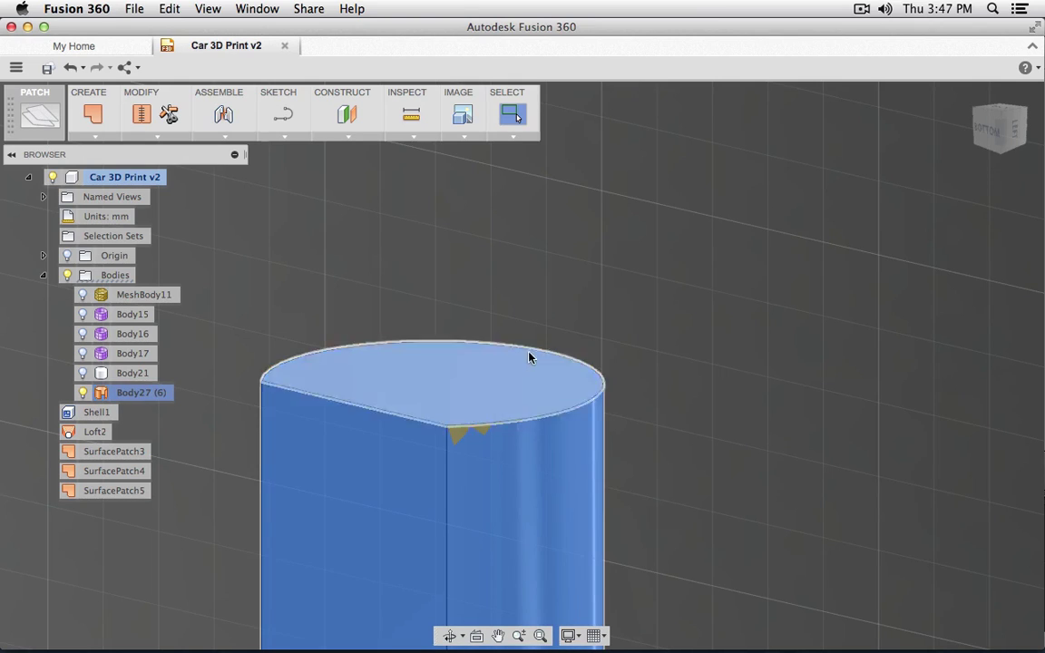
click(160, 138)
click(195, 292)
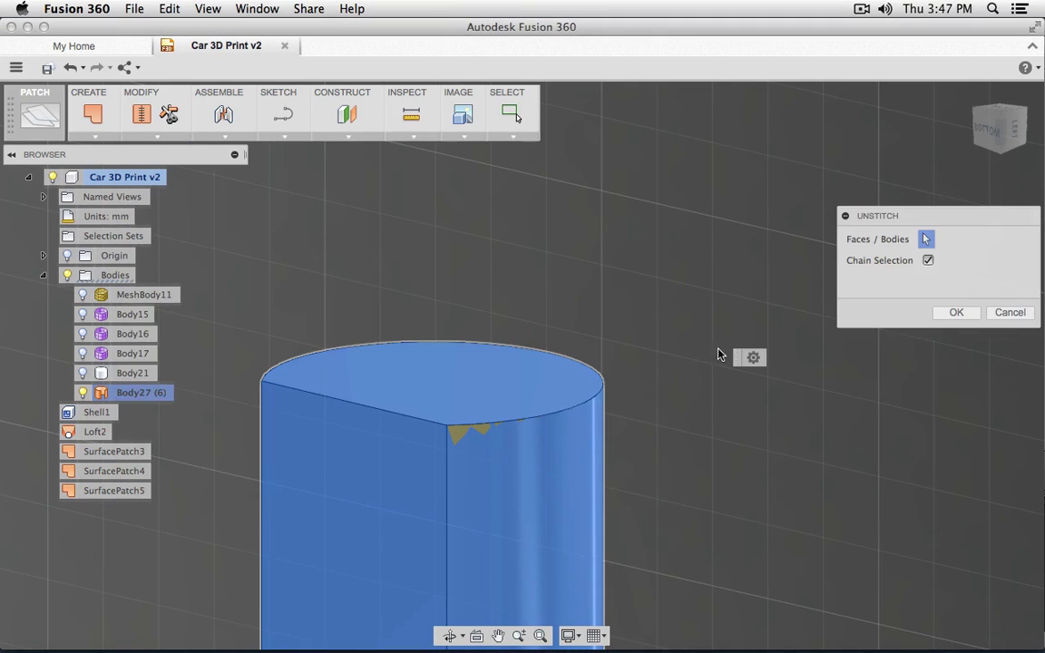
click(955, 313)
Delete the warped patch surface, Body33, inside the wheel cylinder, hiding the curved face, Body31, to reach it and showing it again.
scroll(622, 329, down, 3)
click(584, 399)
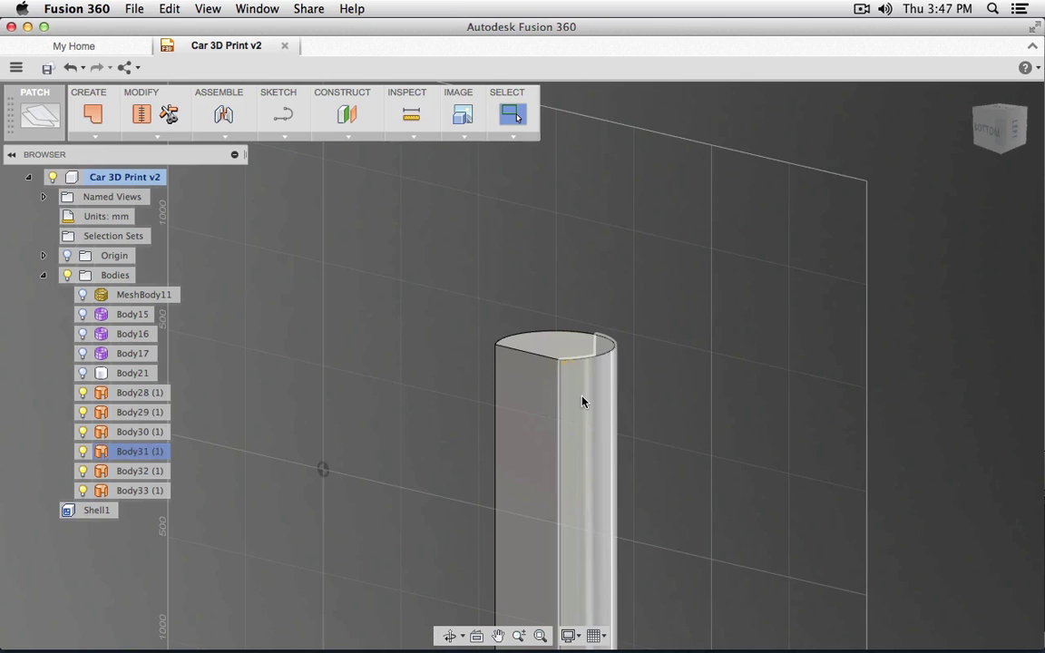
click(727, 412)
click(600, 393)
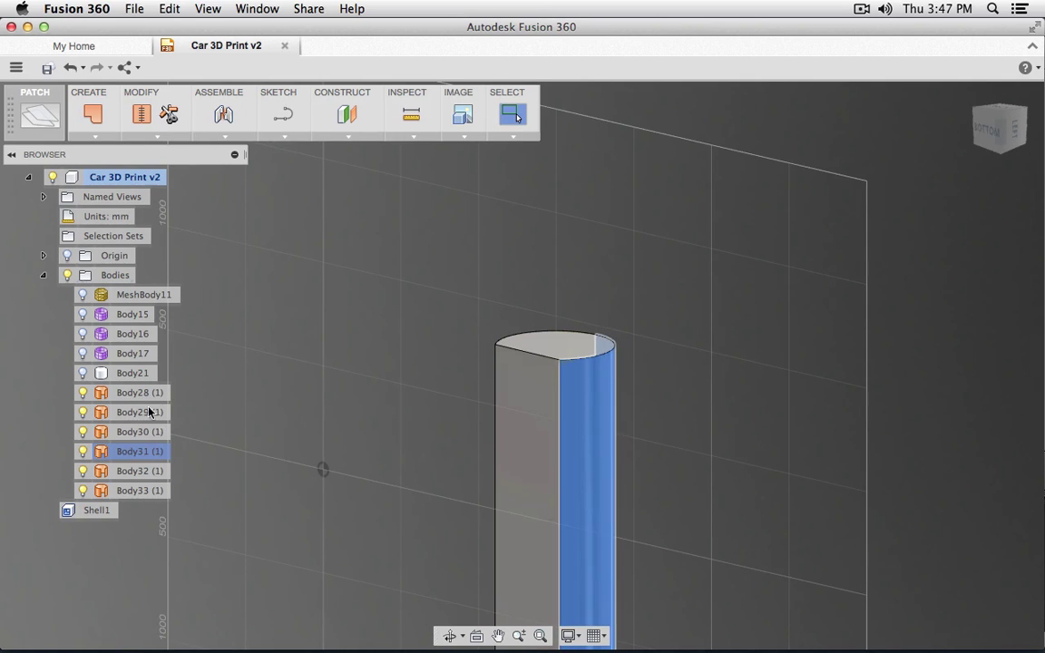
key(Delete)
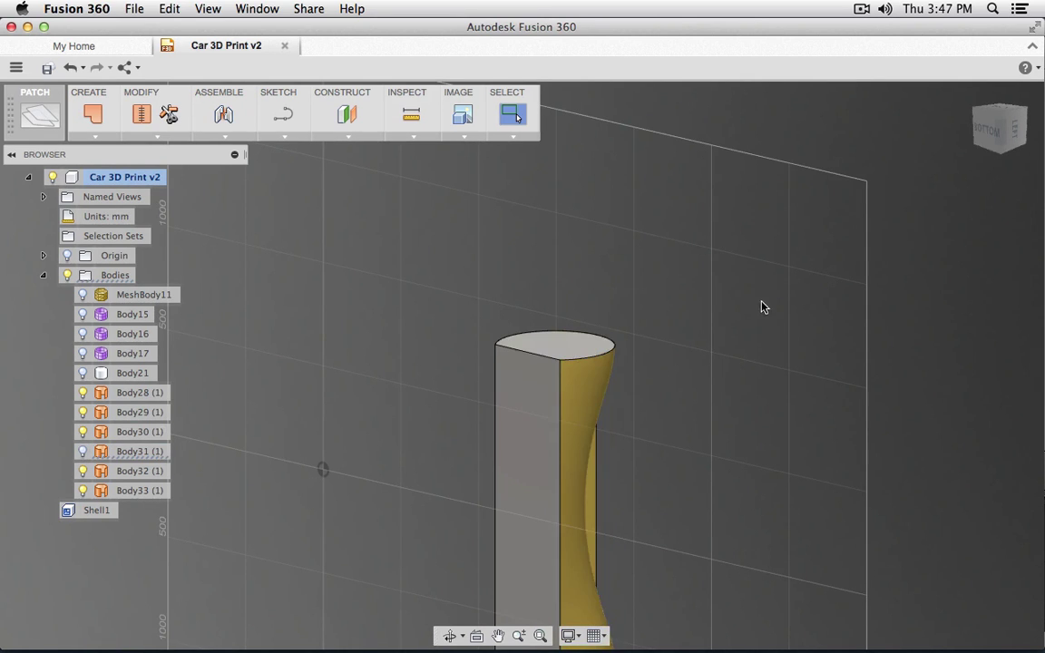
shift+middle_drag(763, 306, 600, 200)
click(454, 346)
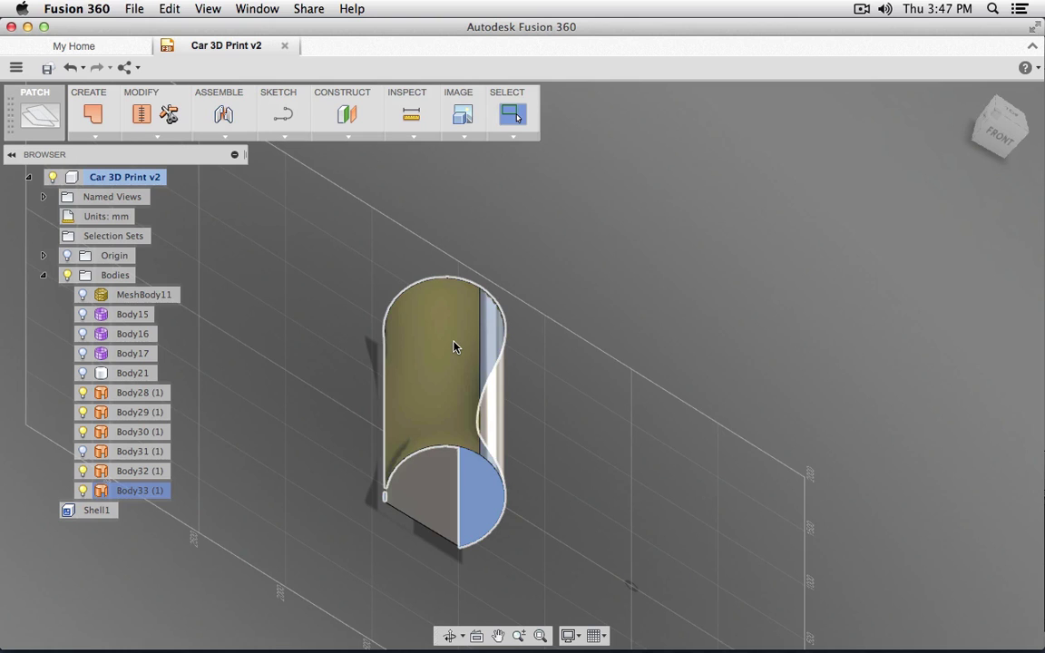
key(Delete)
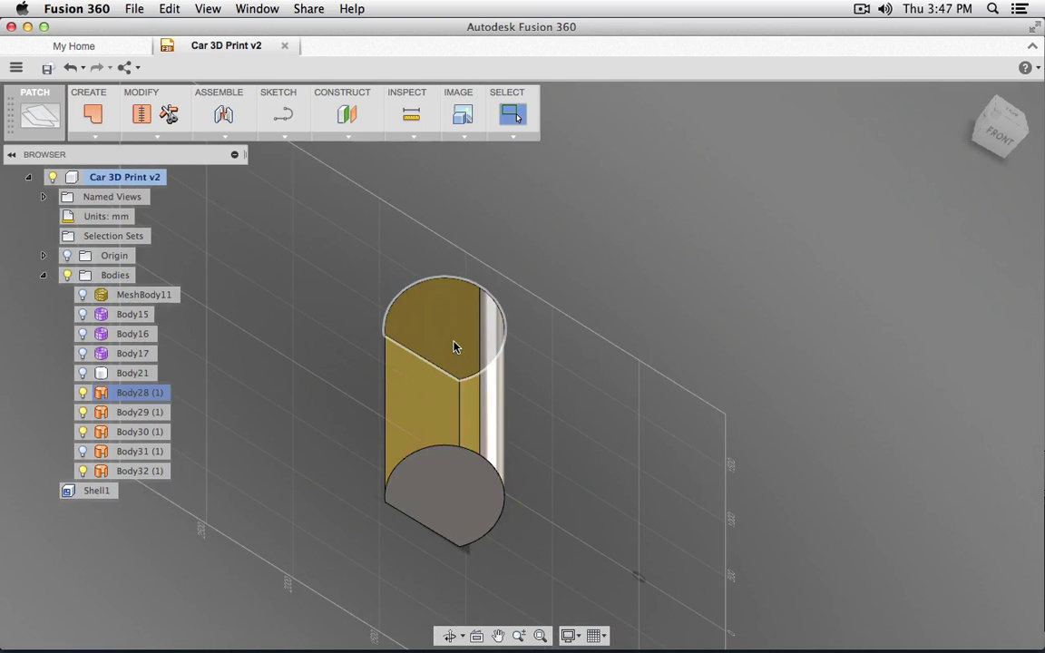
click(81, 450)
Stitch the five wheel cylinder surfaces, Body28 to Body32, into a new body with a 0.01 mm tolerance, and show the car body.
shift+middle_drag(353, 395, 623, 255)
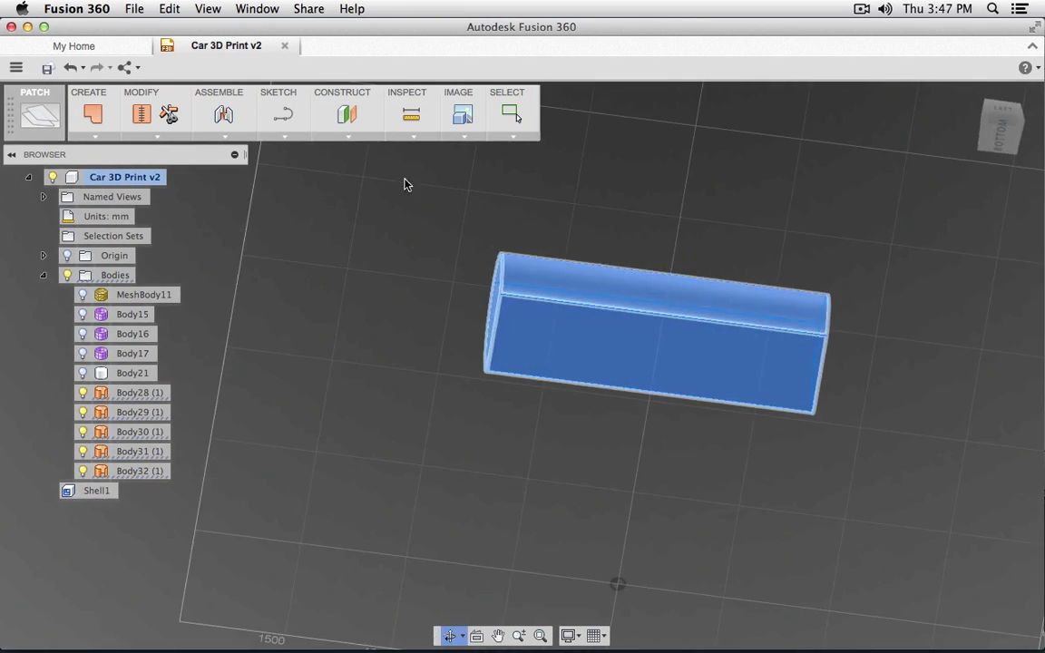
click(143, 115)
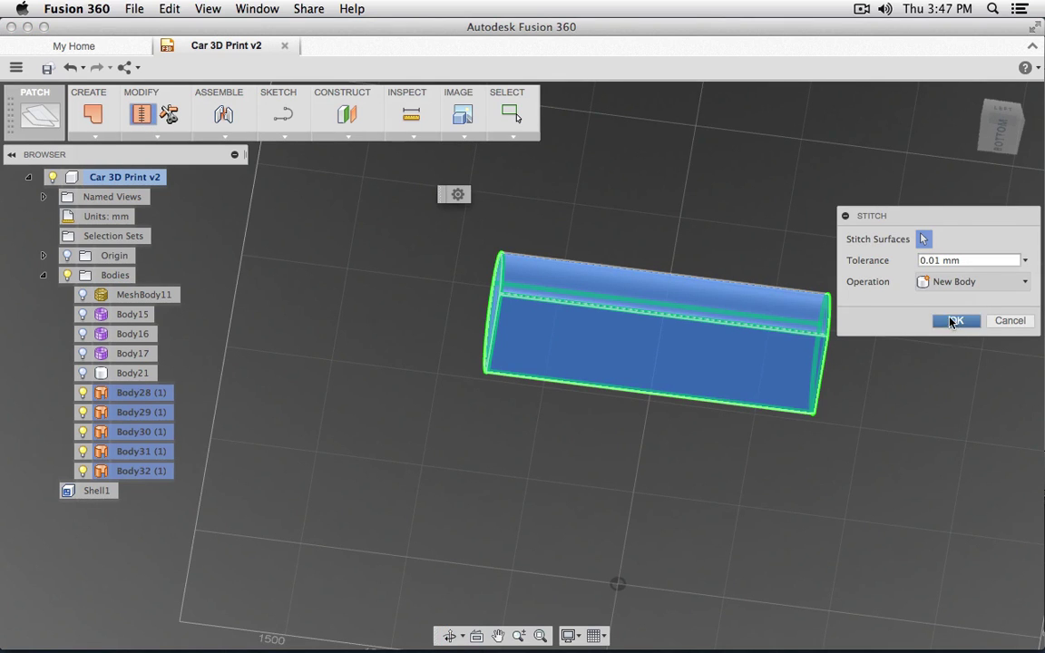
click(954, 321)
click(84, 375)
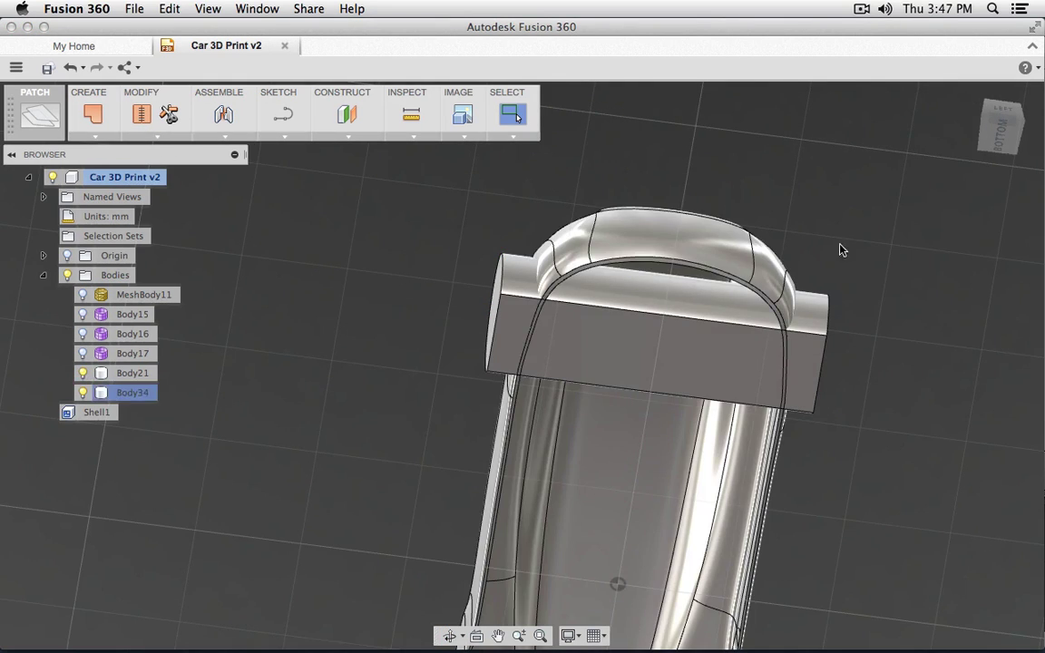
shift+middle_drag(840, 249, 861, 189)
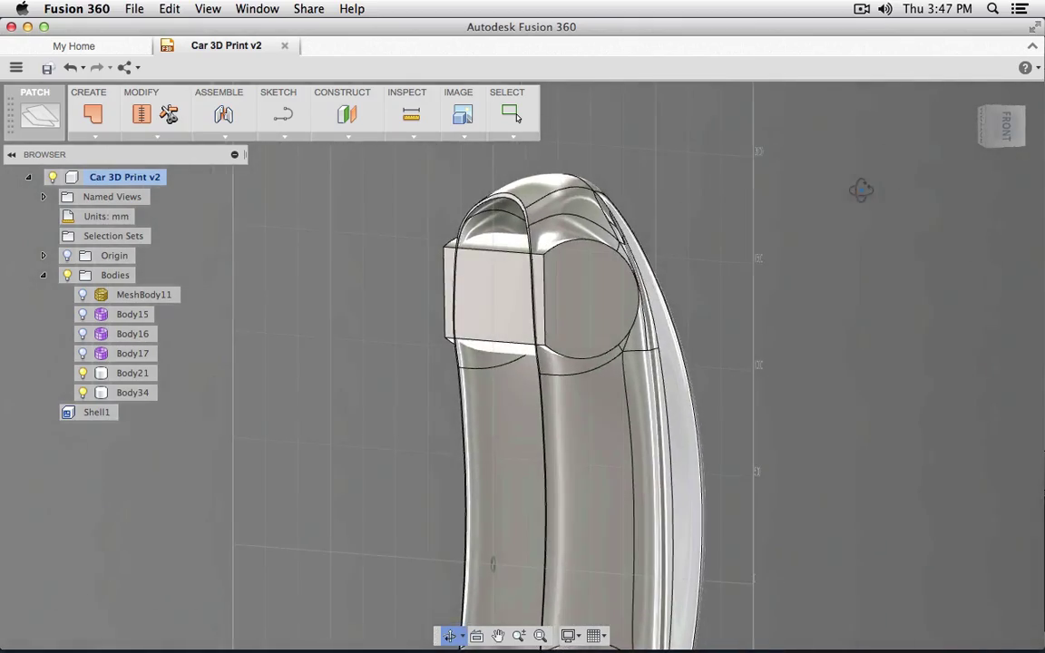
Examine how the stitched wheel cylinder, Body34, sits in the car body from an angle and from the upright back view.
scroll(667, 197, down, 3)
scroll(665, 197, up, 8)
shift+middle_drag(661, 220, 572, 292)
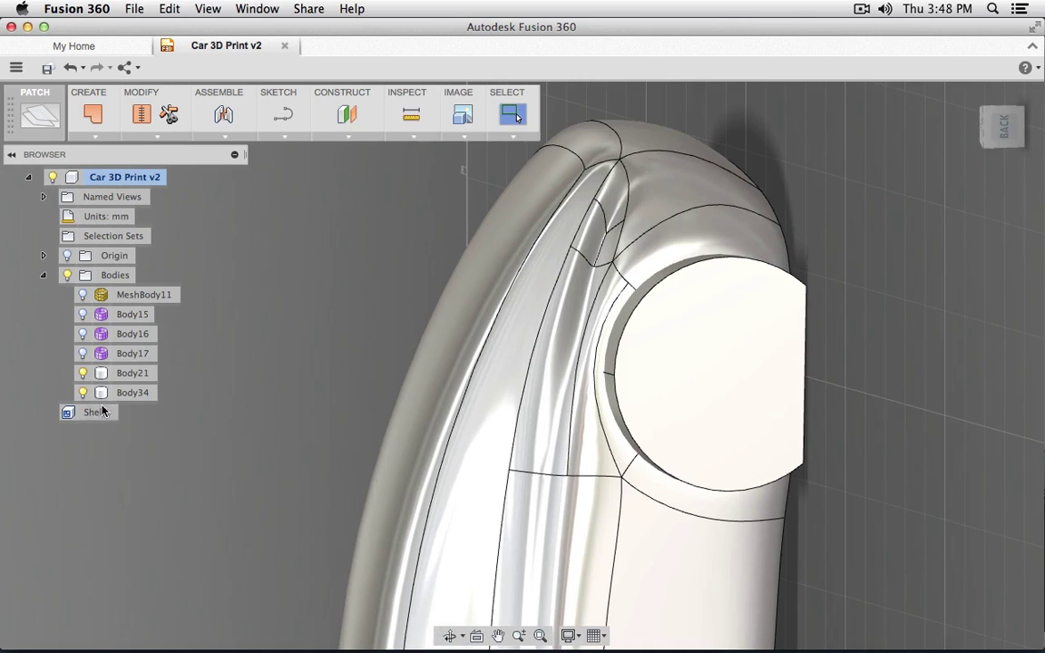
click(131, 393)
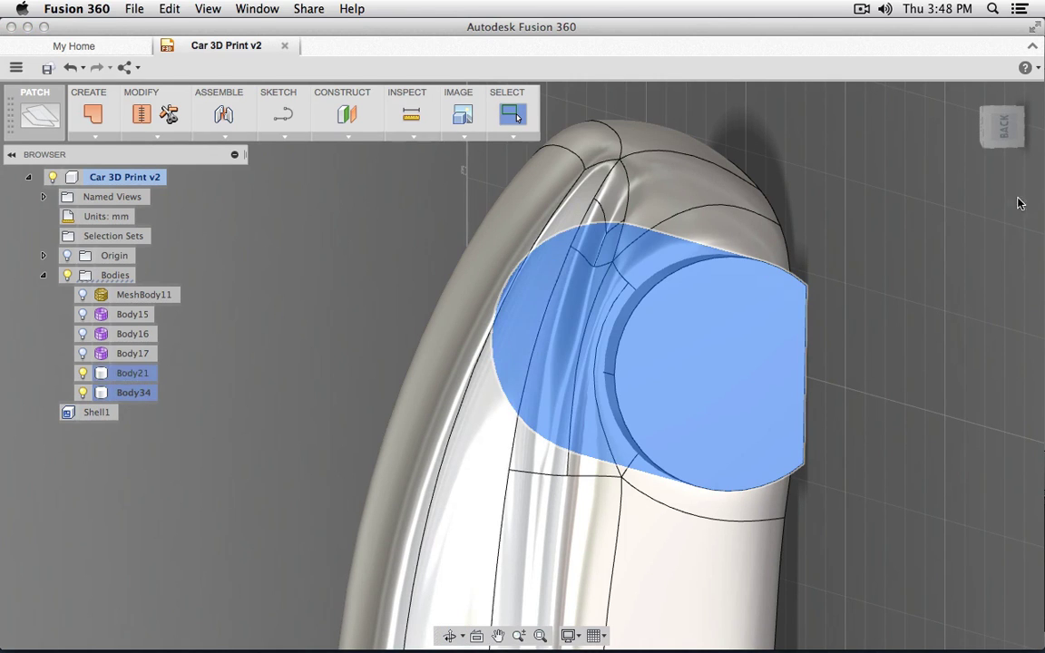
click(1003, 132)
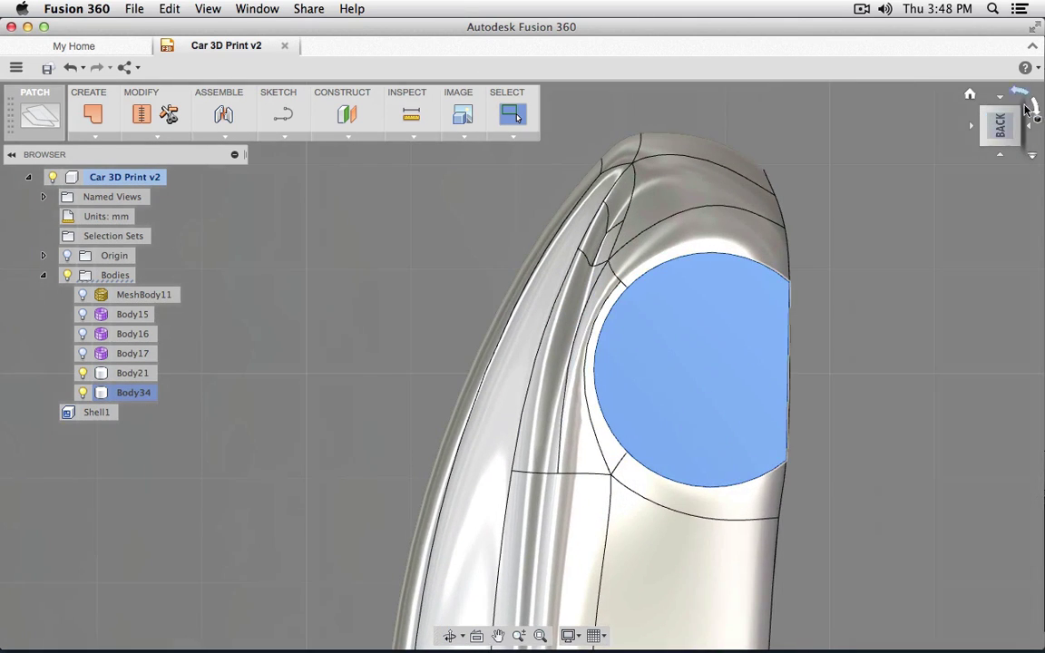
click(1034, 106)
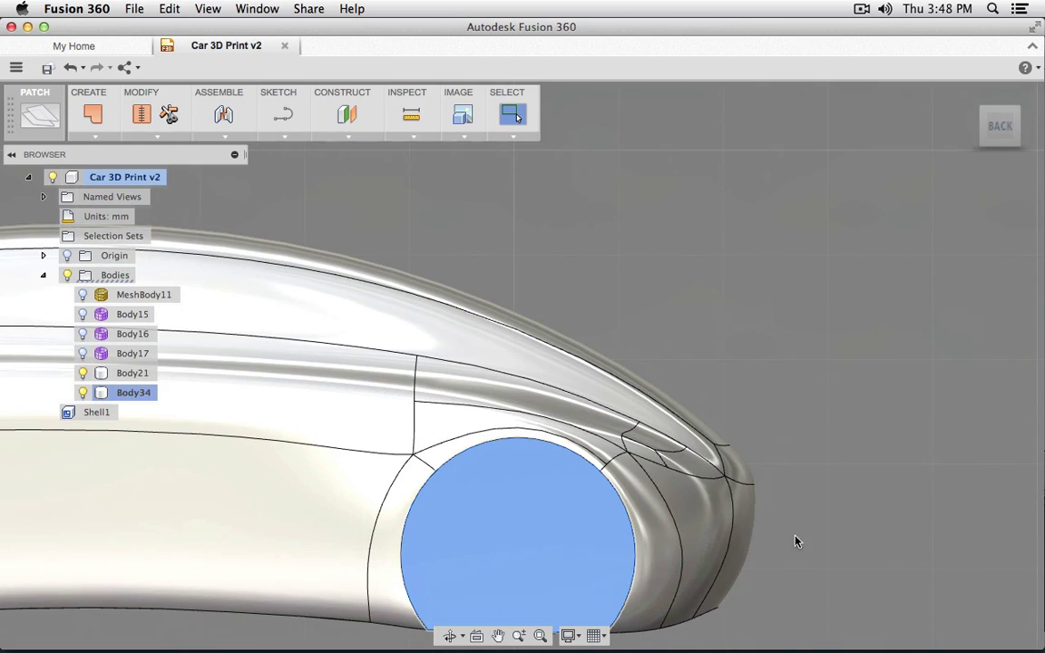
middle_drag(796, 542, 829, 362)
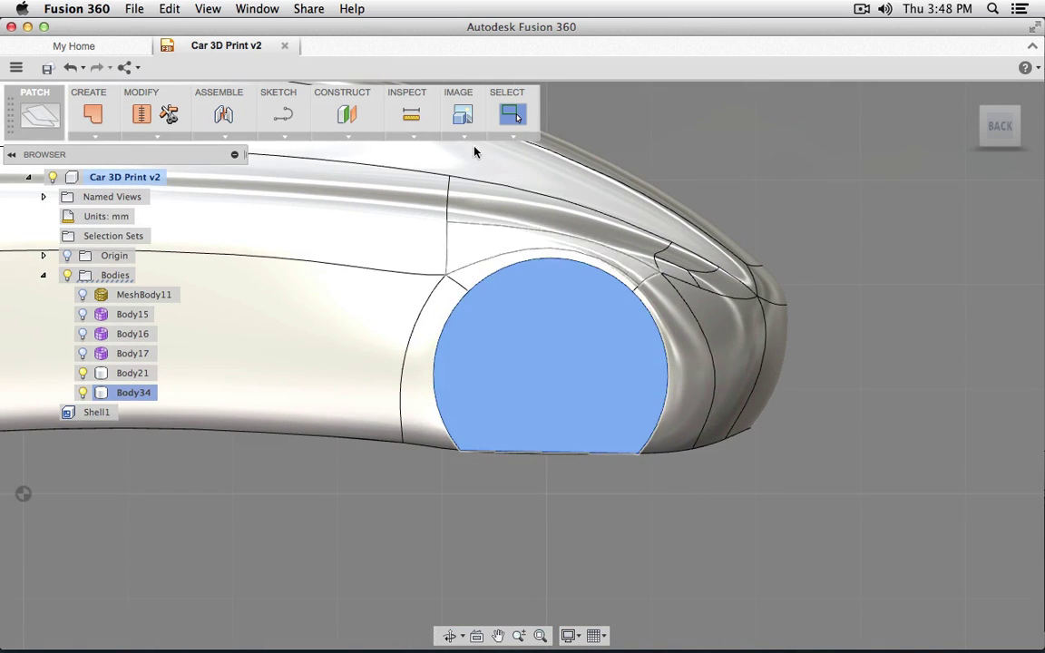
shift+middle_drag(406, 479, 390, 486)
Clear the selection of the wheel cylinder and switch to the Model workspace.
click(668, 536)
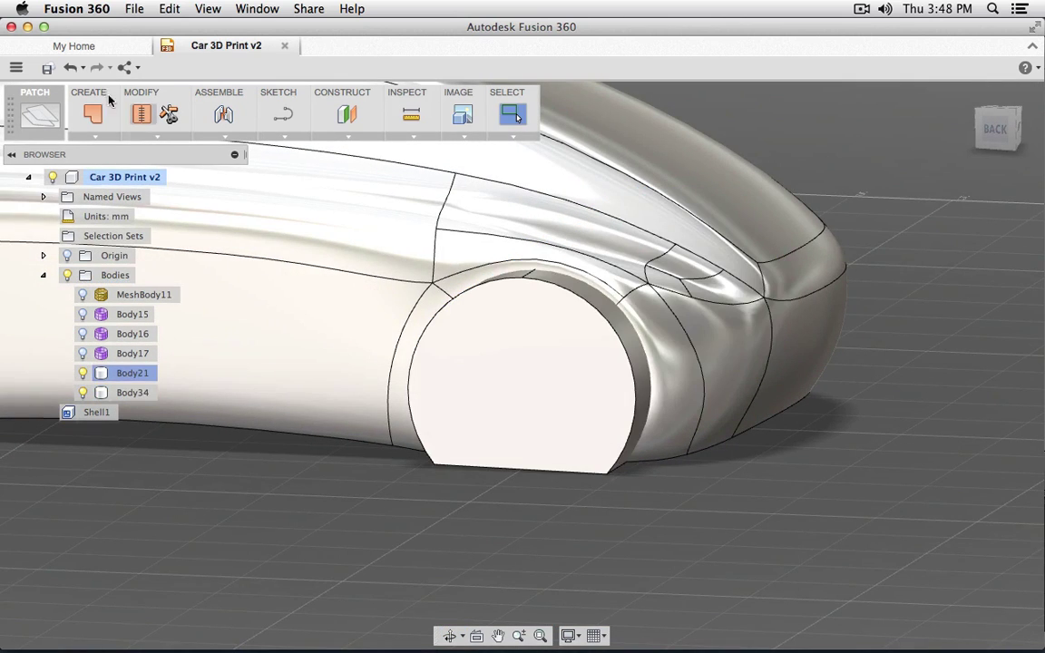
click(39, 110)
click(38, 174)
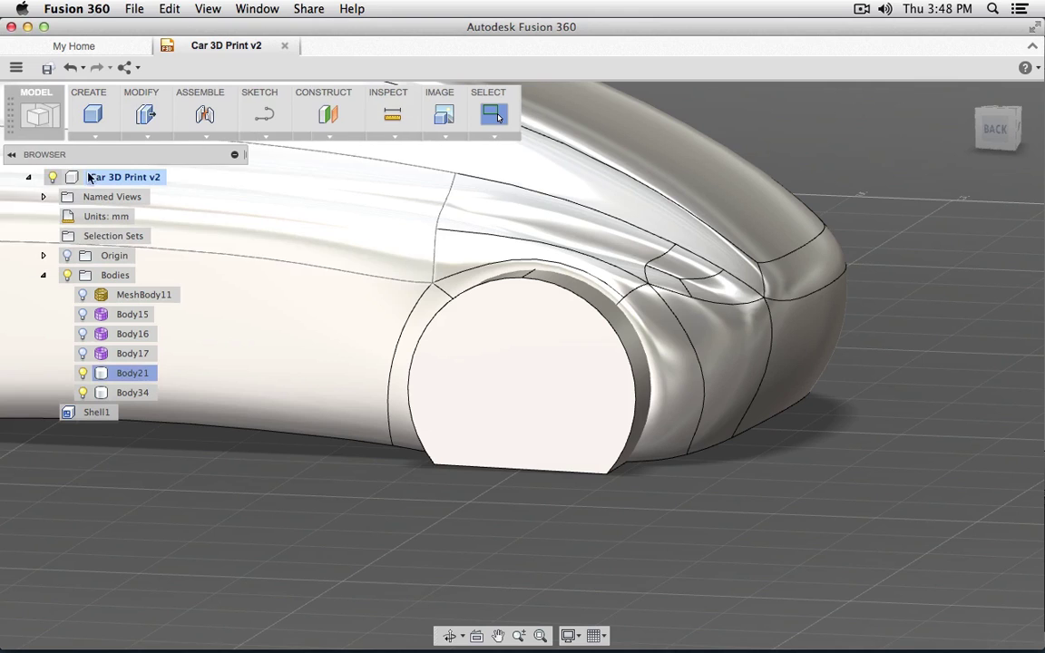
click(145, 136)
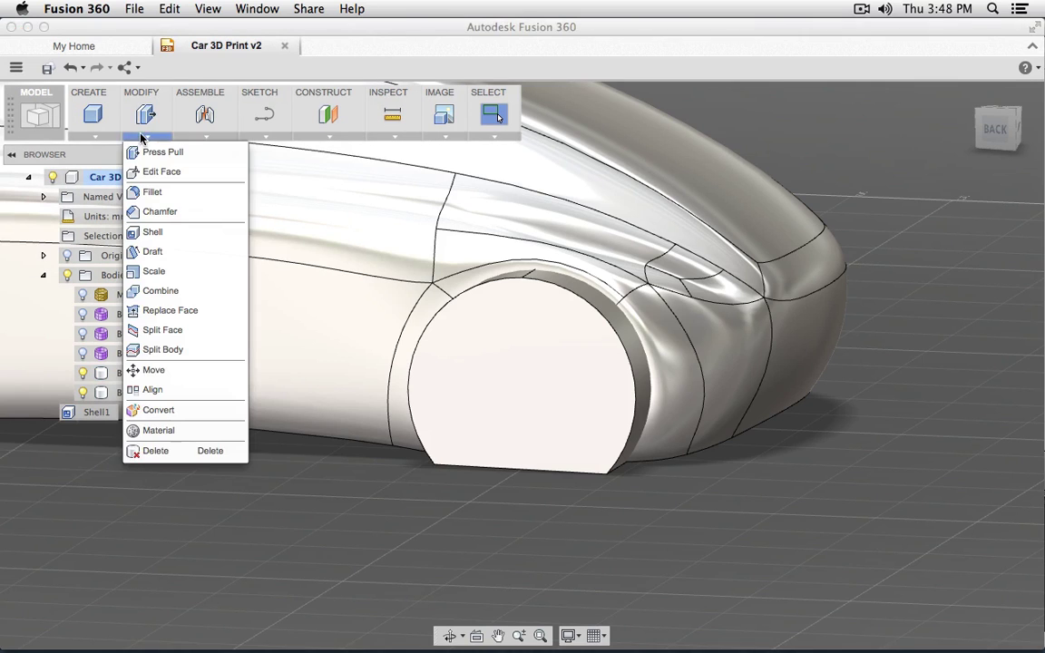
click(175, 291)
click(953, 281)
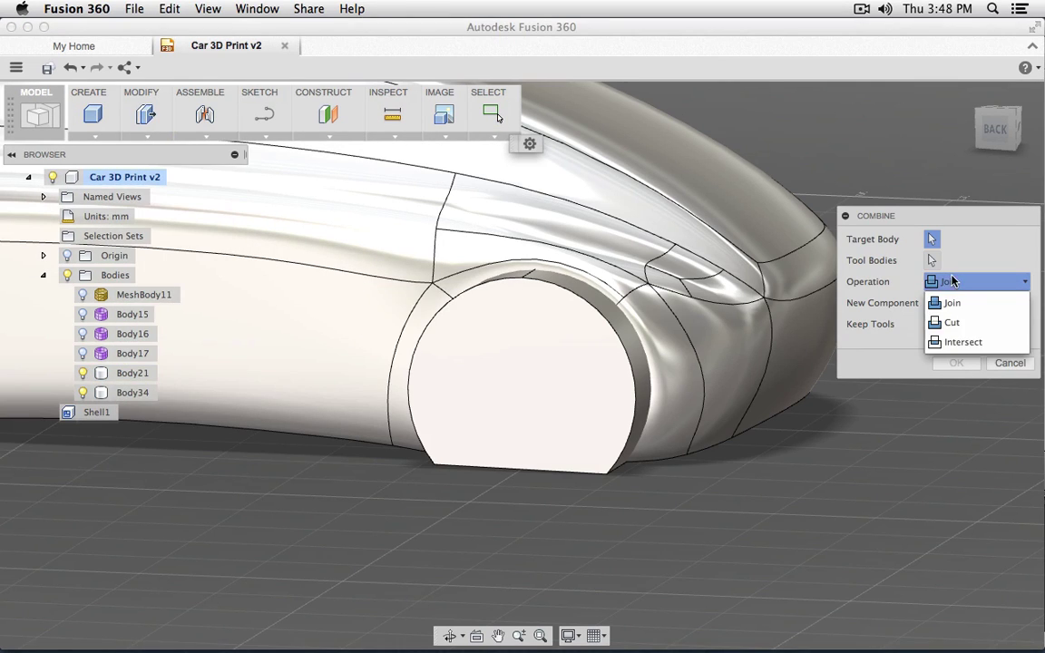
click(953, 323)
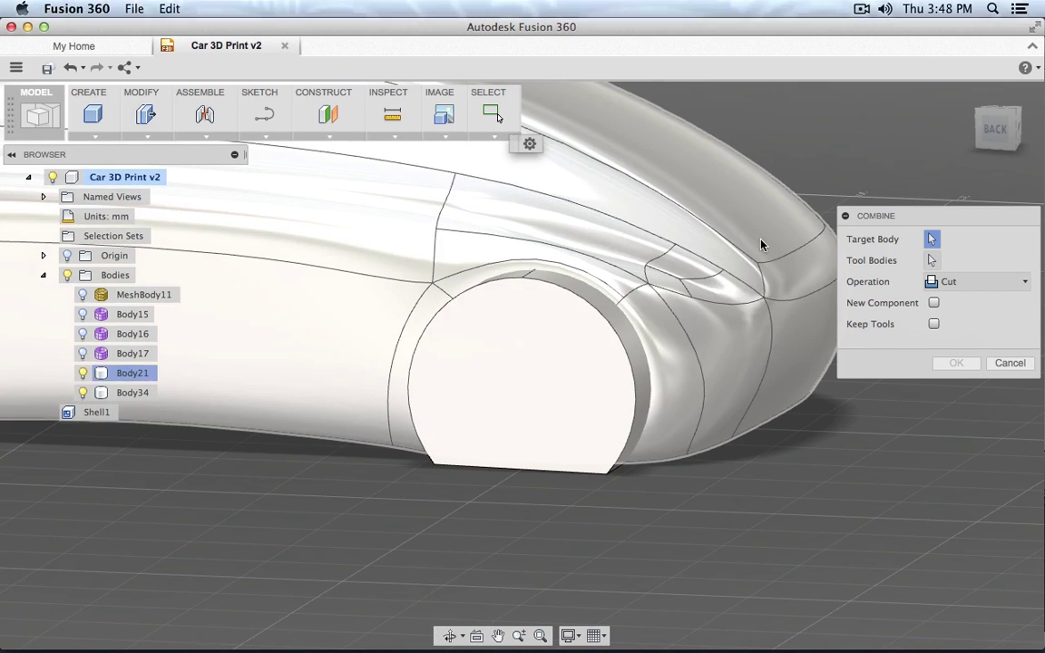
click(684, 215)
click(527, 460)
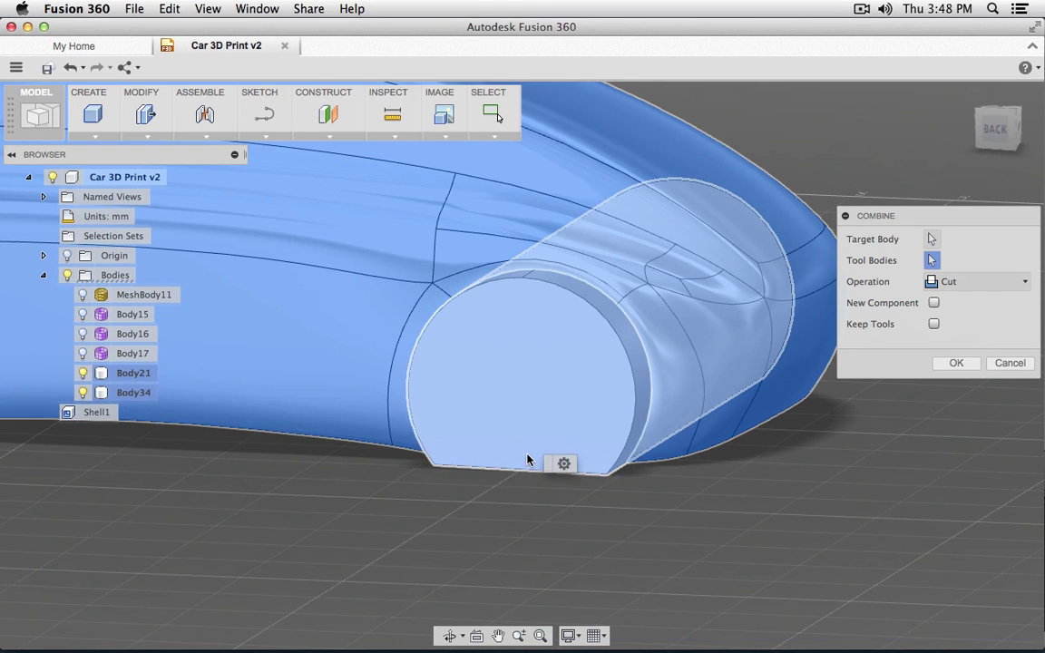
shift+middle_drag(967, 457, 762, 382)
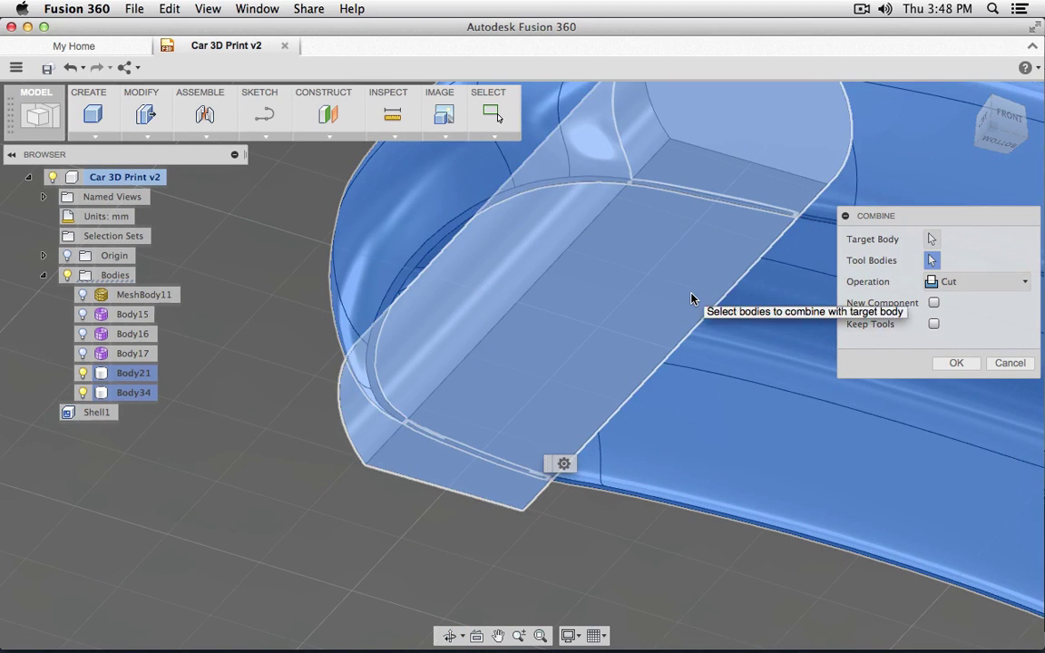
click(690, 298)
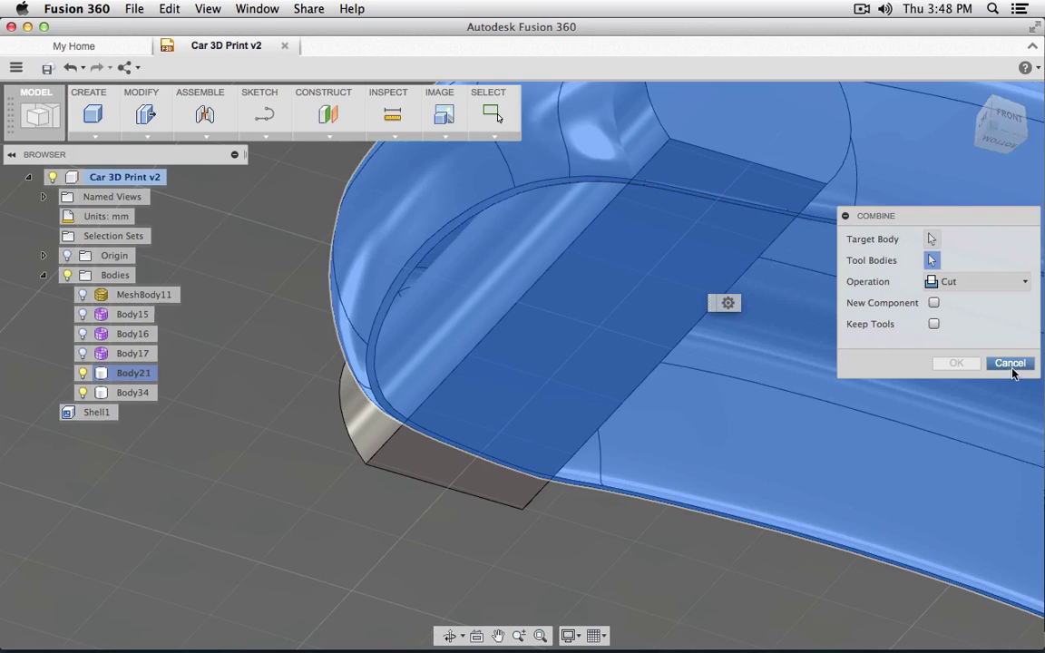
click(1010, 363)
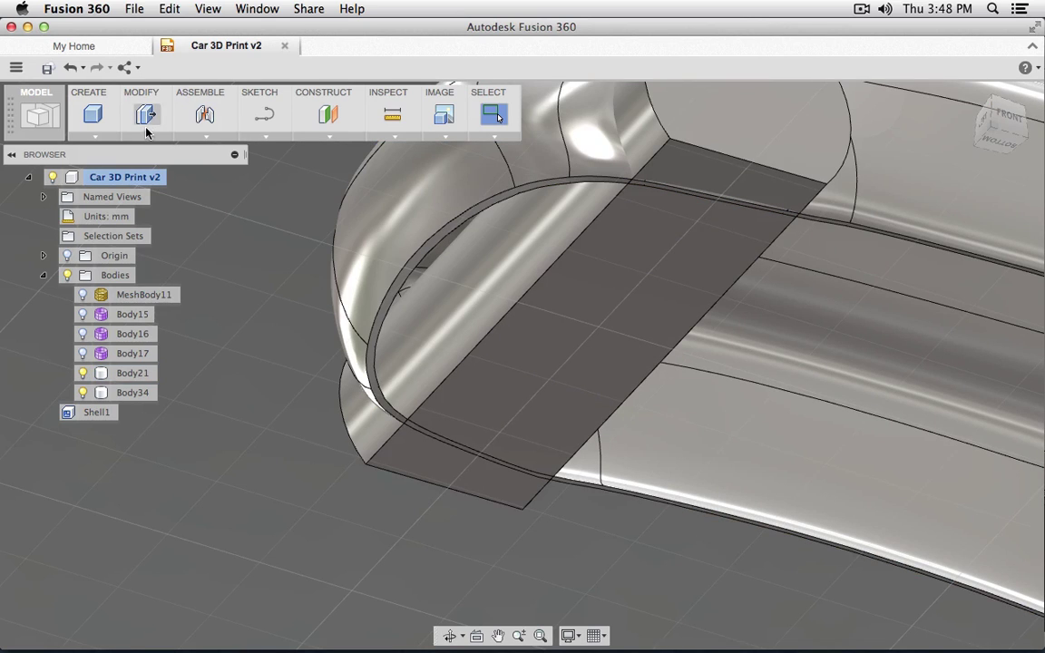
Try cutting the wheel cylinder, Body34, from the car body, Body21, with Combine, and undo the cut.
click(146, 135)
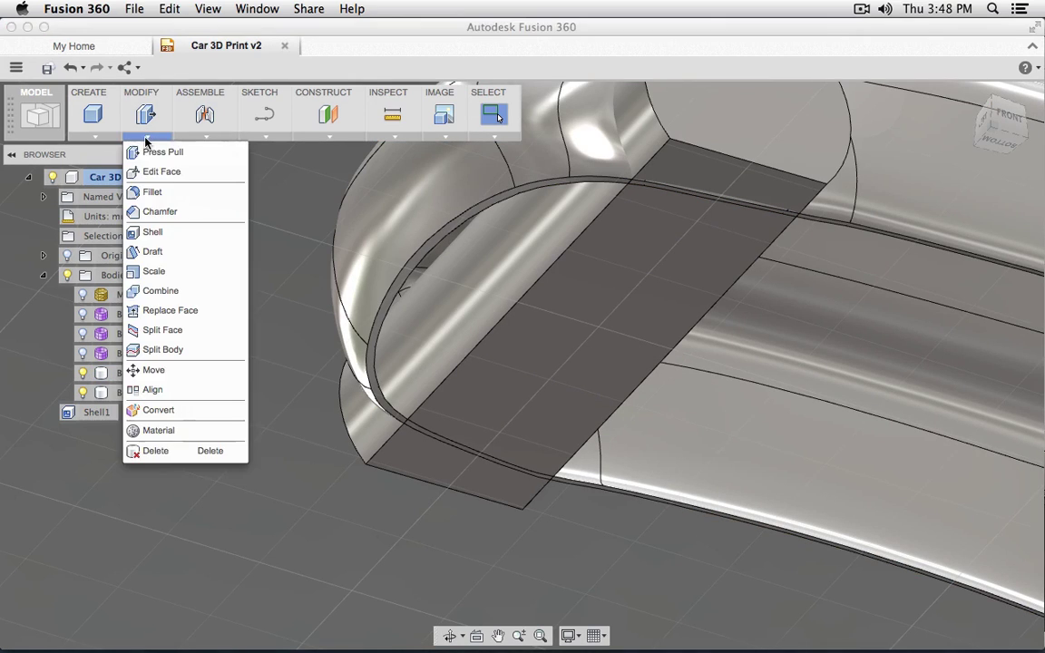
click(173, 290)
click(967, 283)
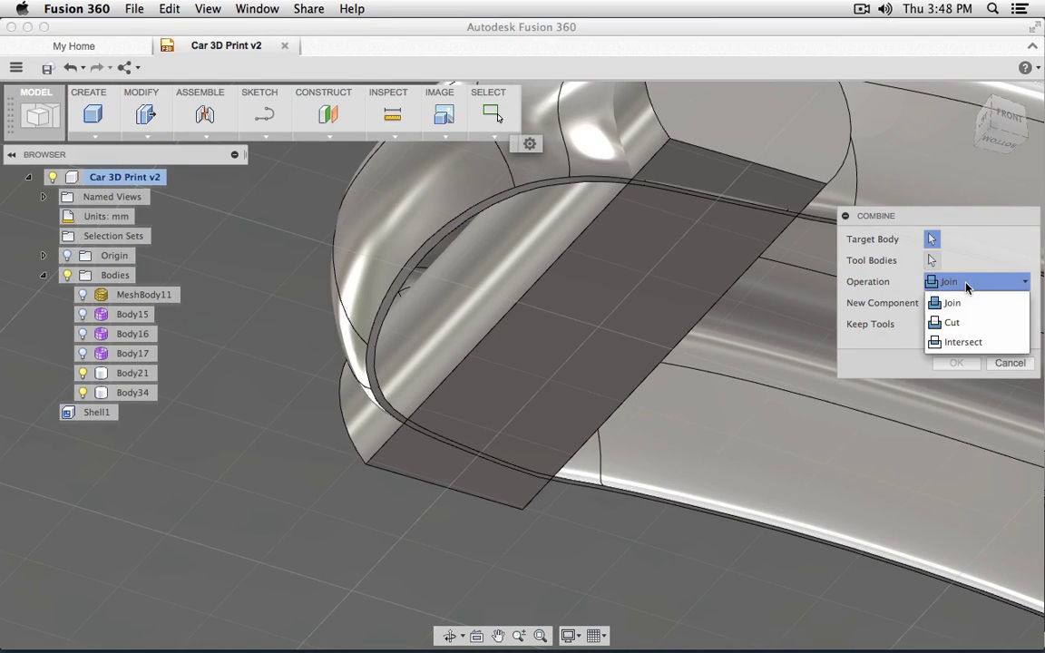
click(977, 323)
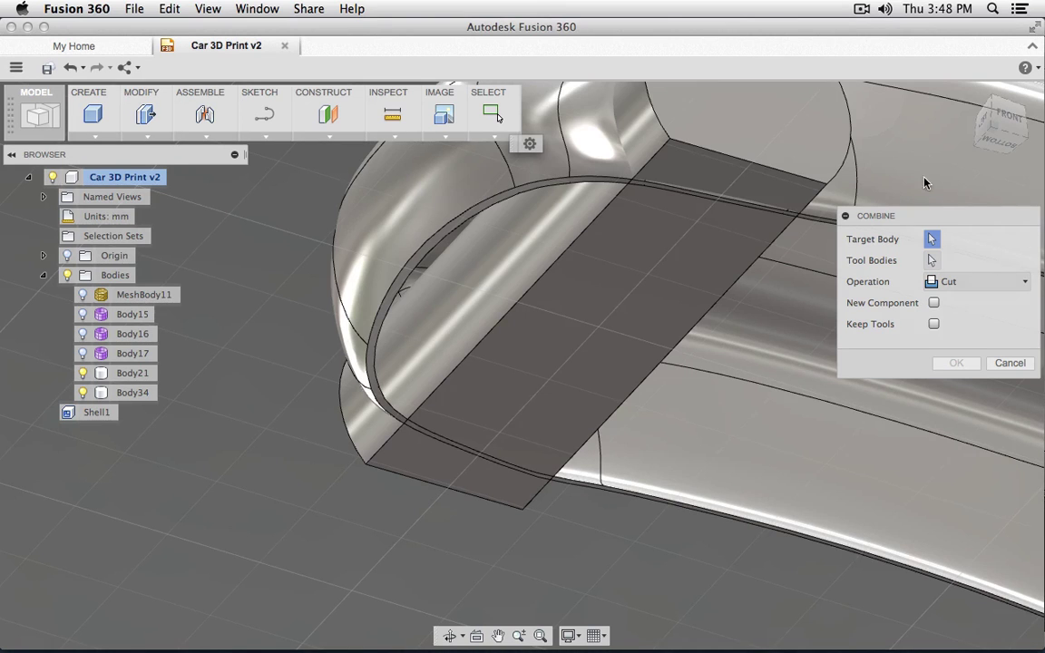
click(821, 134)
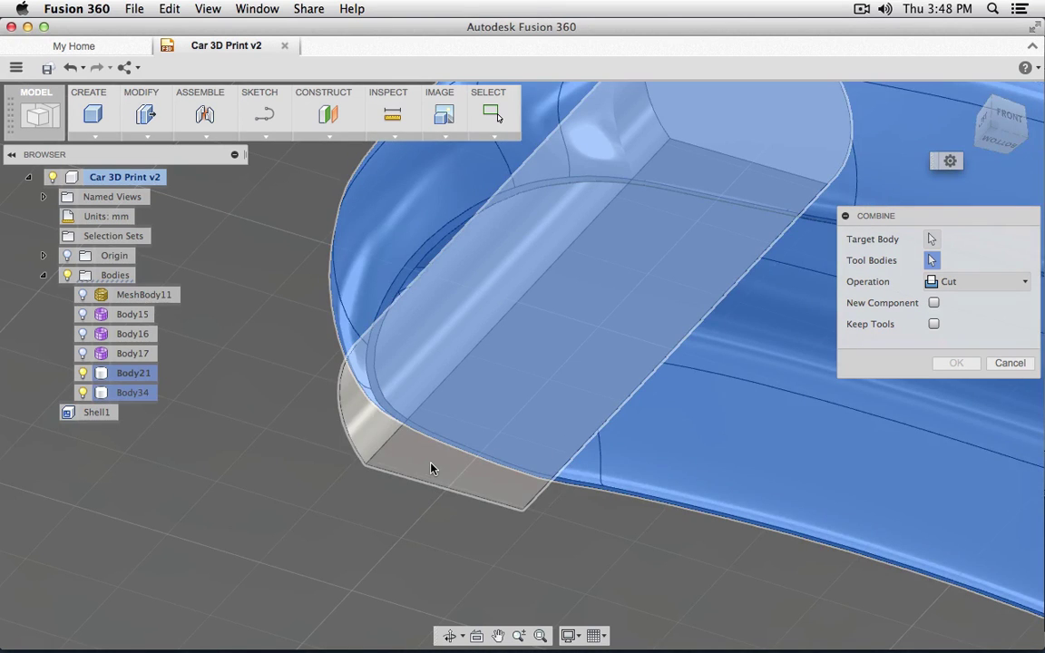
click(432, 469)
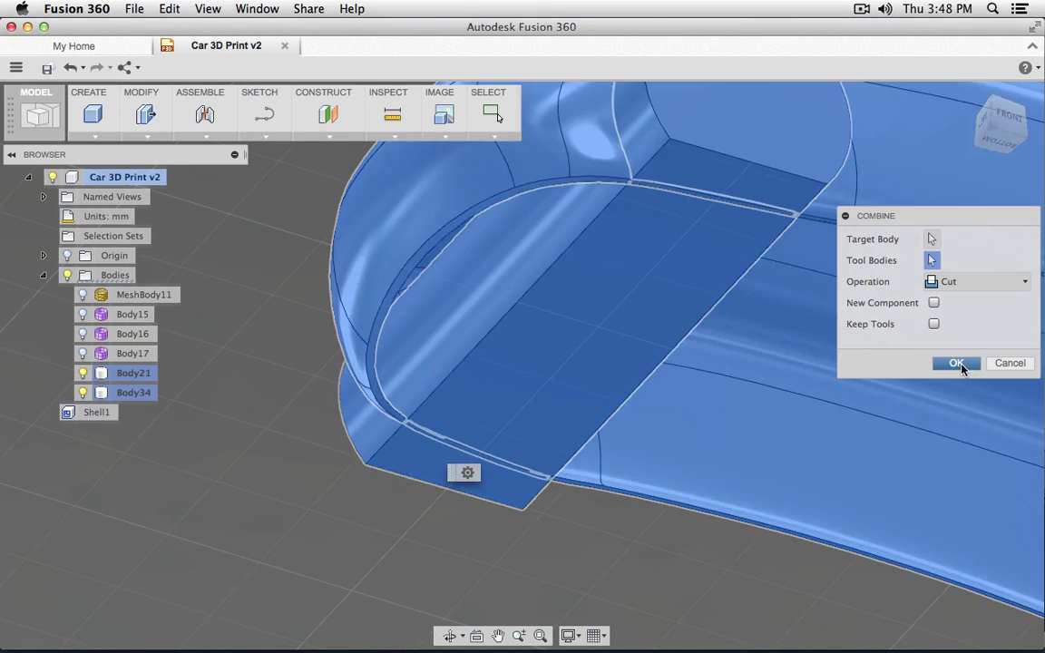
click(958, 363)
shift+middle_drag(443, 427, 326, 496)
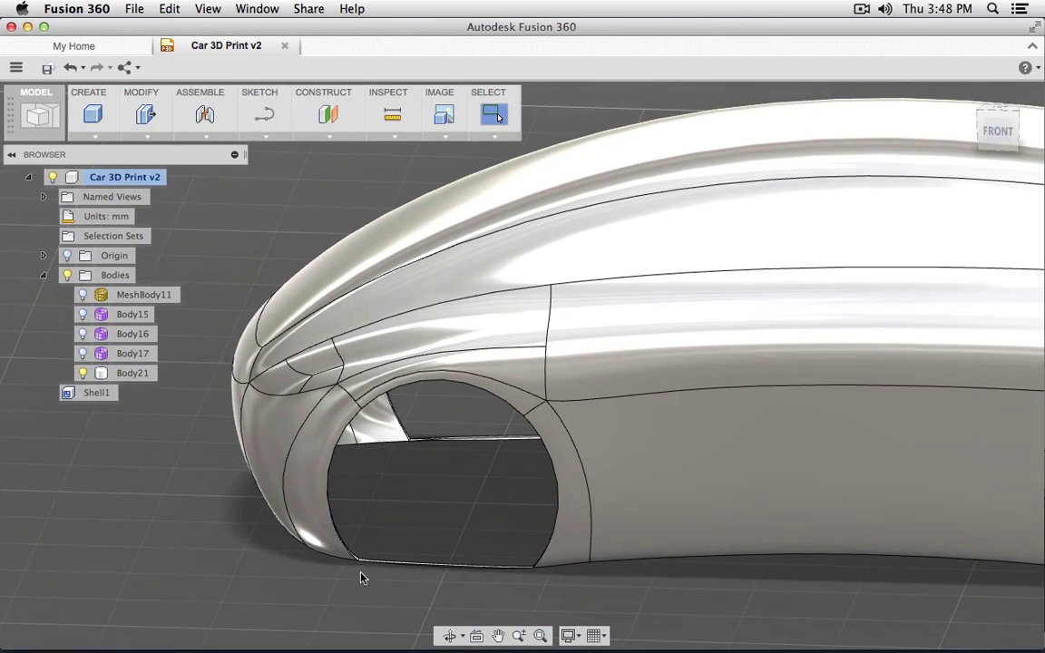
key(super+z)
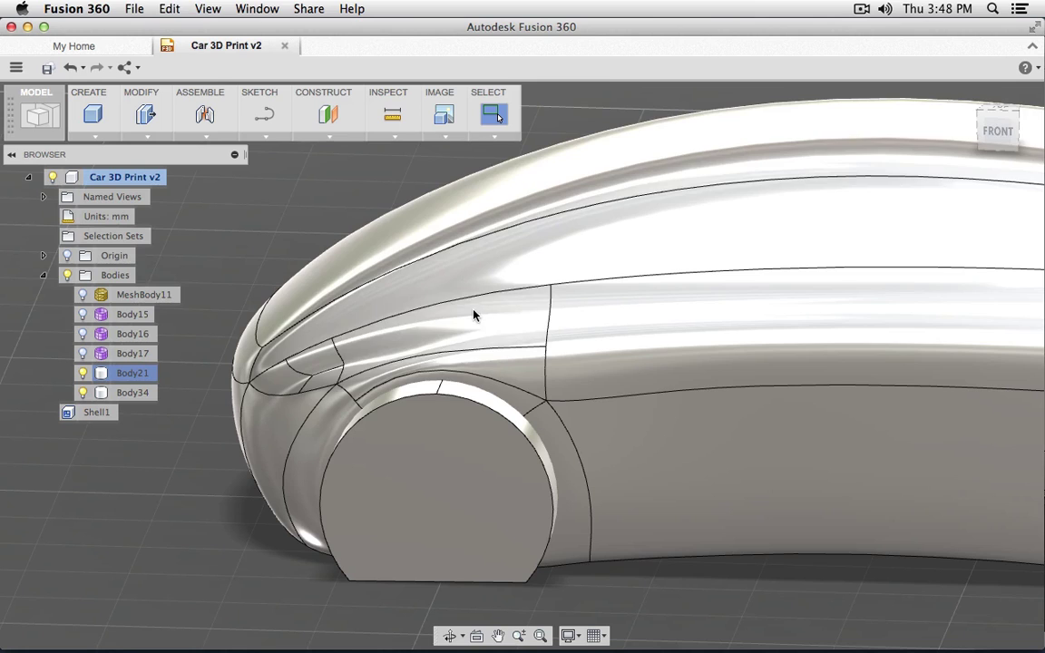
Move the wheel cylinder, Body34, by -7 mm in Y so it extends past the car body's lower edge.
click(989, 134)
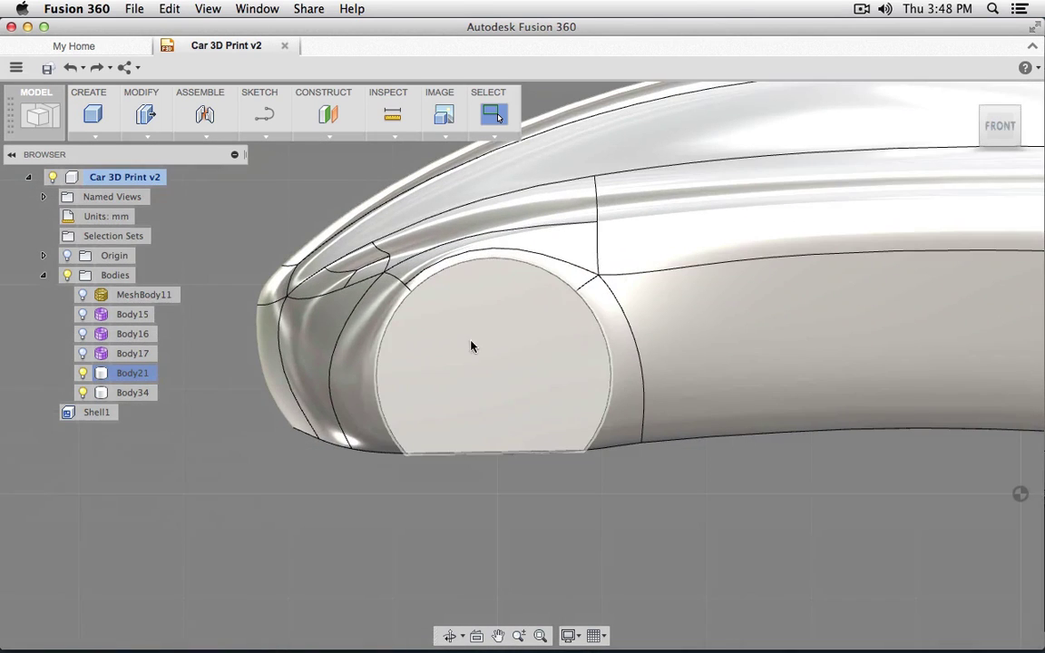
click(130, 394)
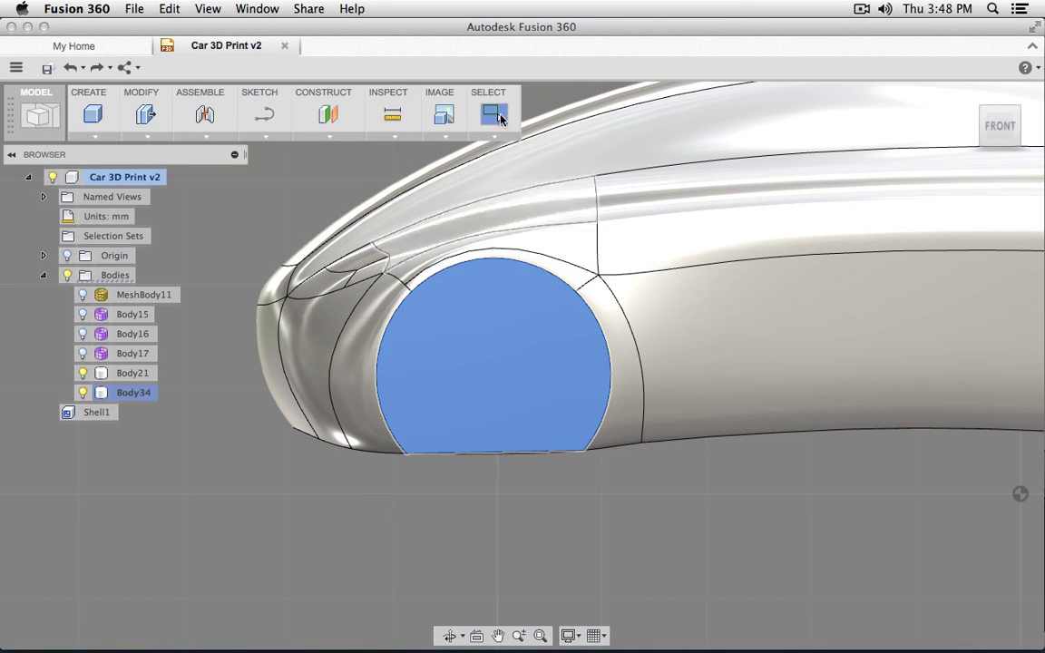
click(206, 136)
click(162, 135)
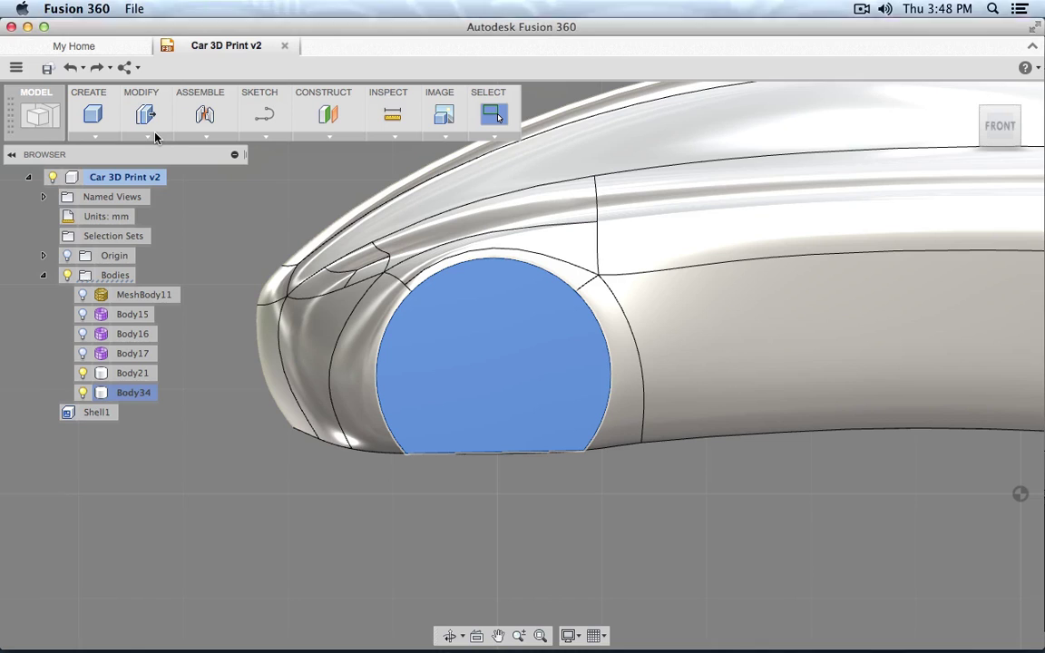
click(150, 137)
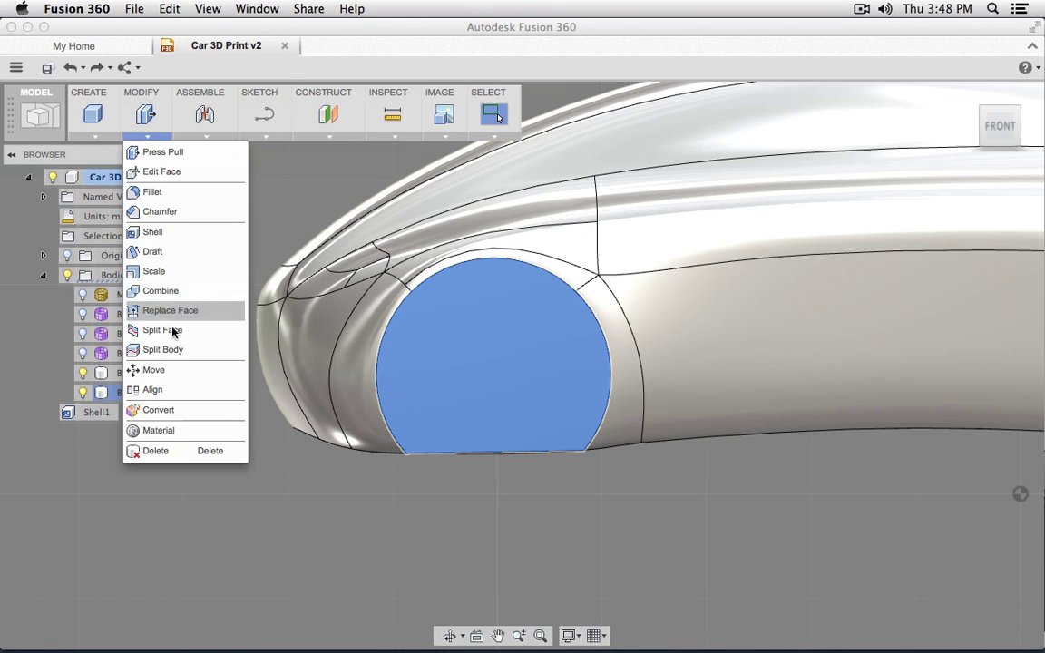
click(179, 371)
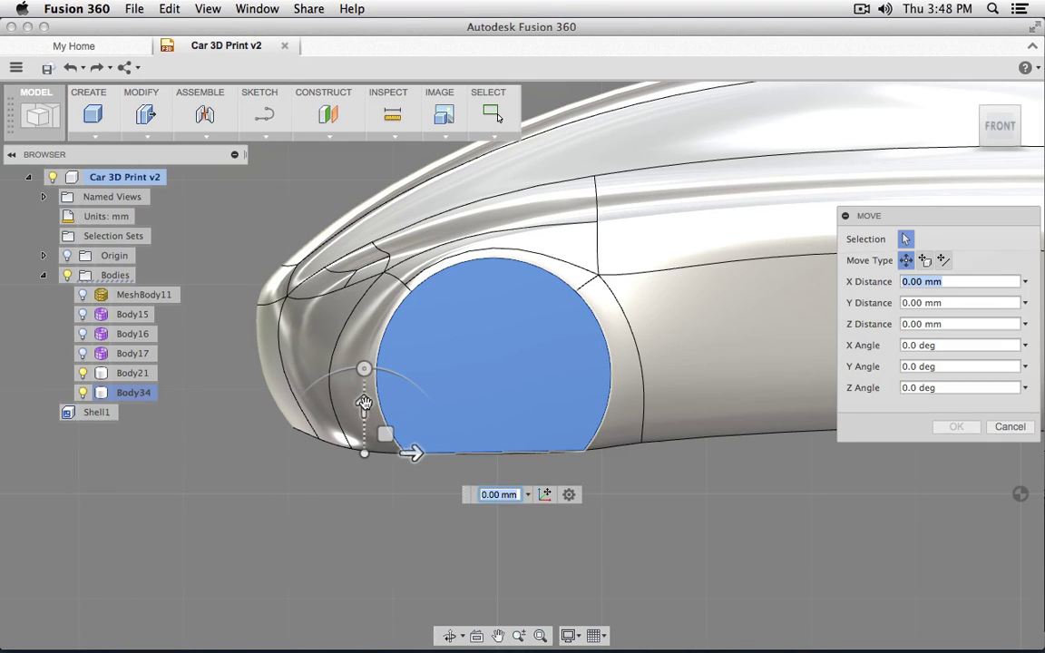
drag(365, 403, 364, 405)
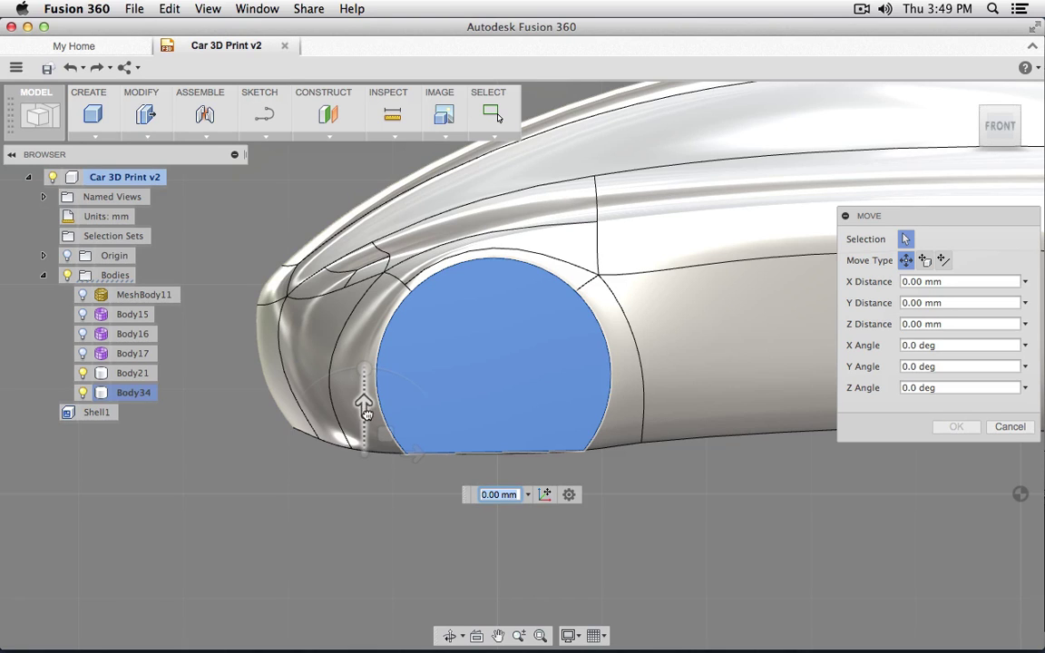
drag(366, 414, 366, 418)
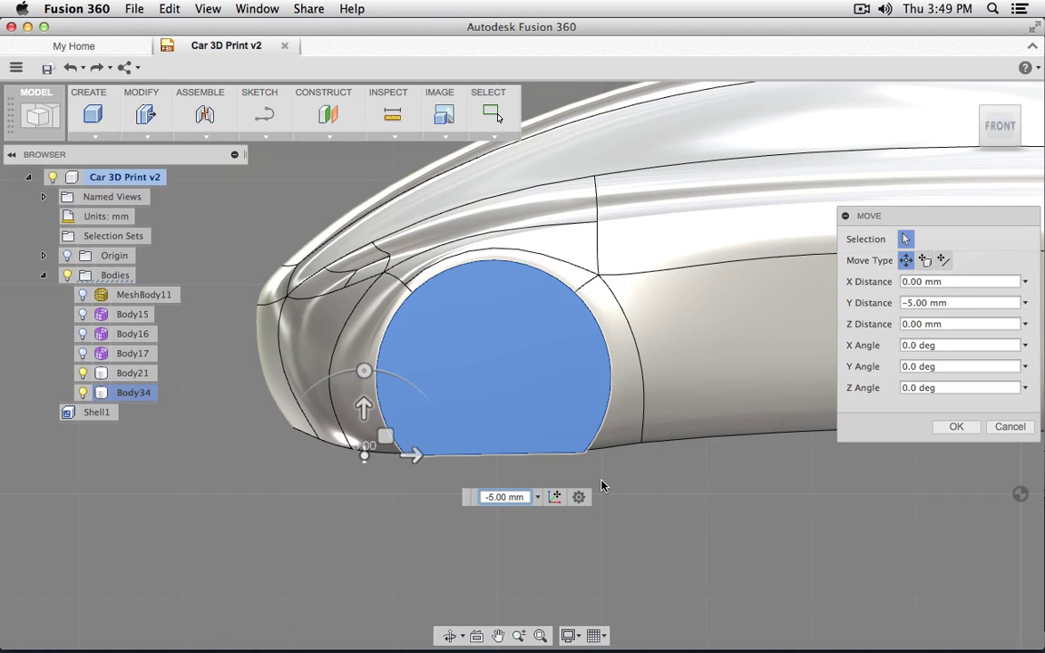
scroll(635, 478, down, 4)
scroll(669, 506, up, 6)
shift+middle_drag(666, 474, 672, 450)
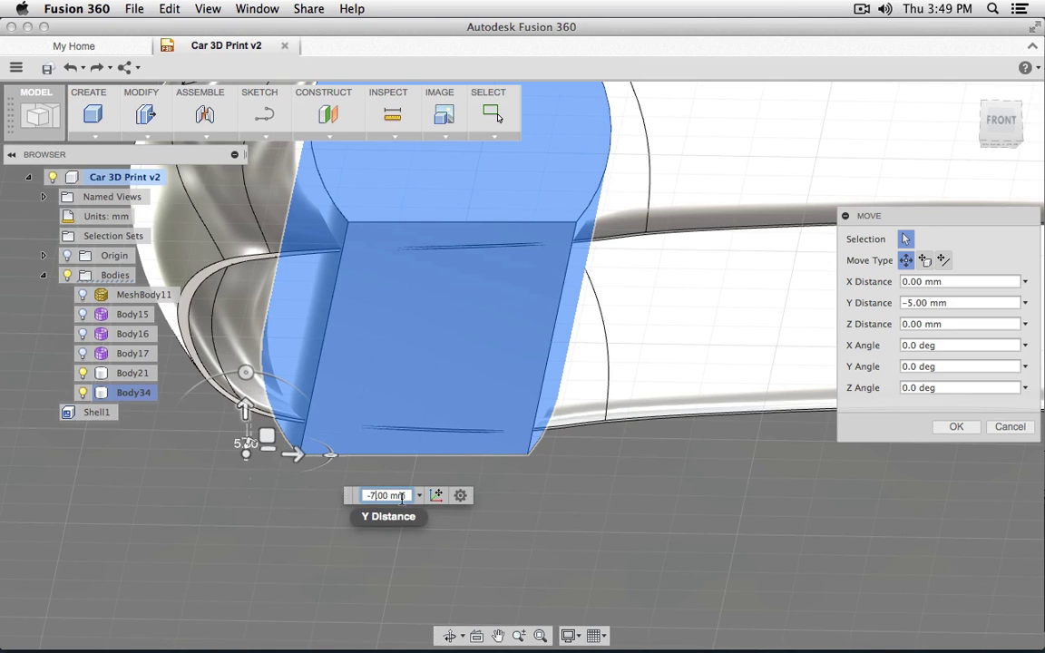
key(Tab)
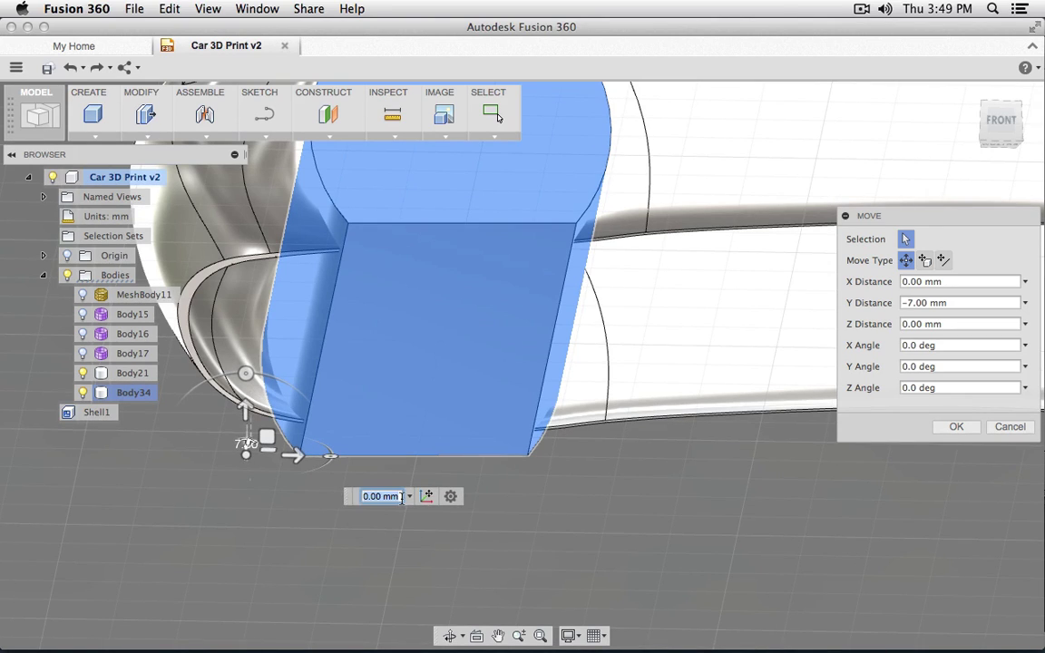
click(958, 428)
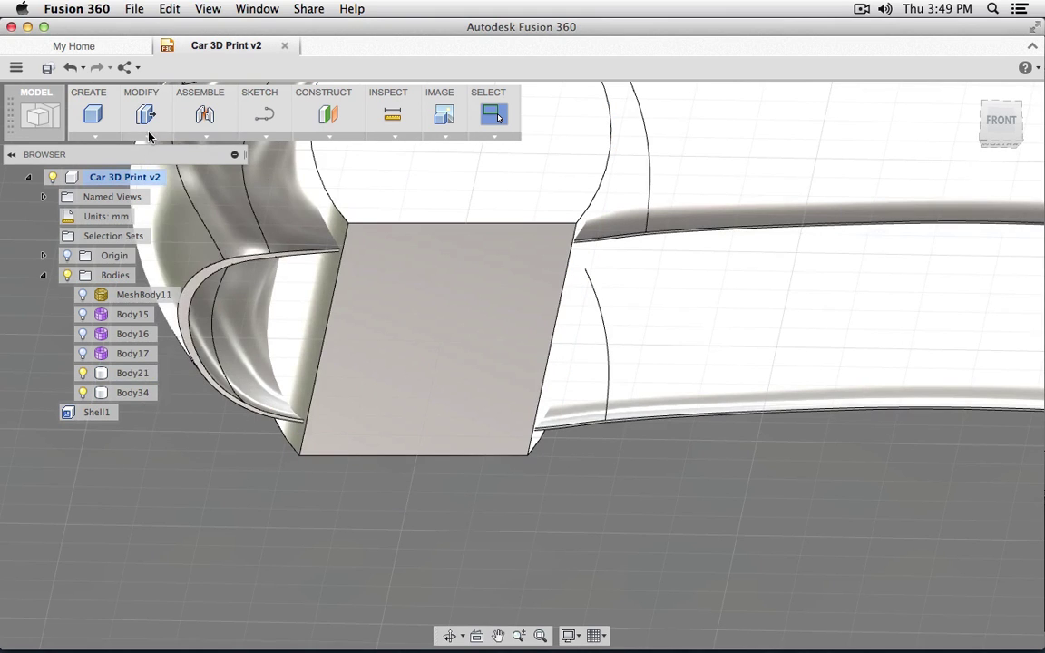
Cut the lowered wheel cylinder, Body34, out of the car body, Body21, with Combine, without keeping the tool body.
click(147, 136)
click(160, 259)
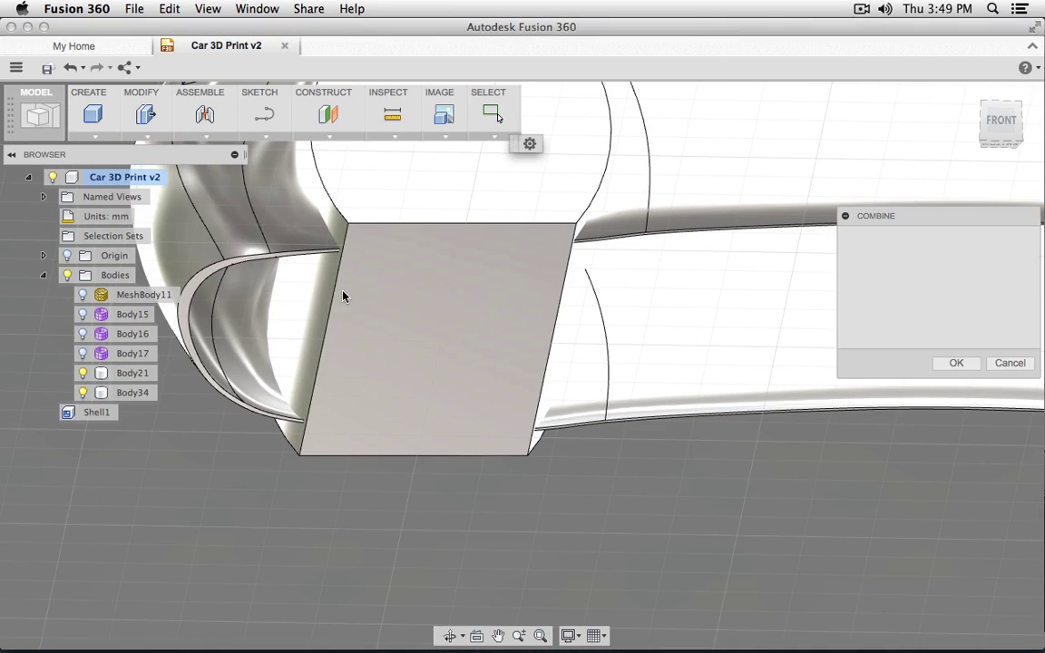
click(985, 282)
click(947, 323)
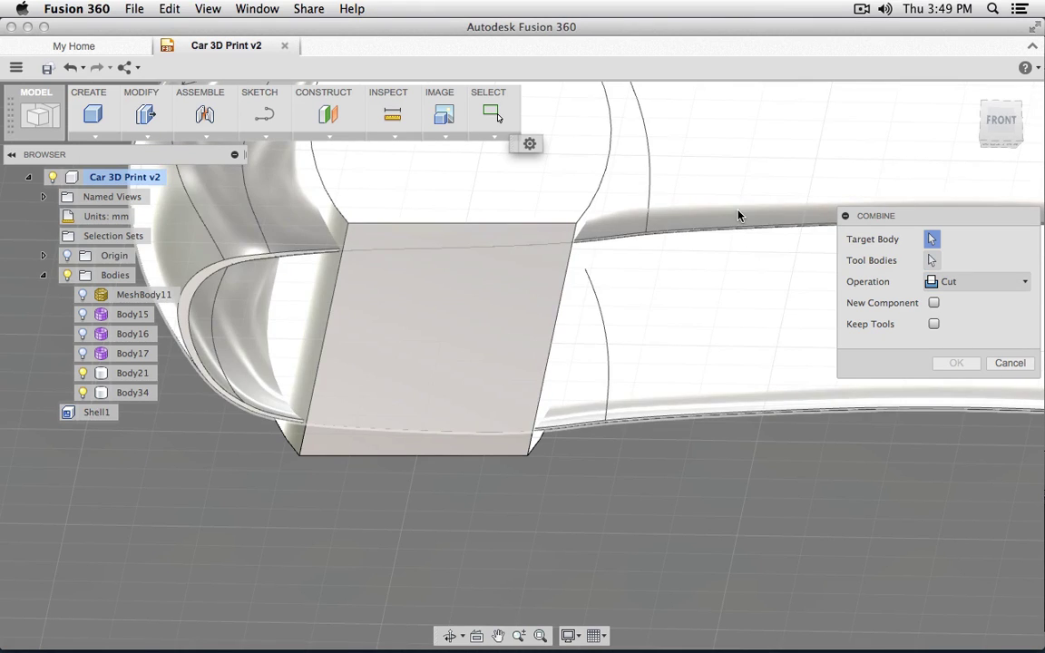
click(739, 215)
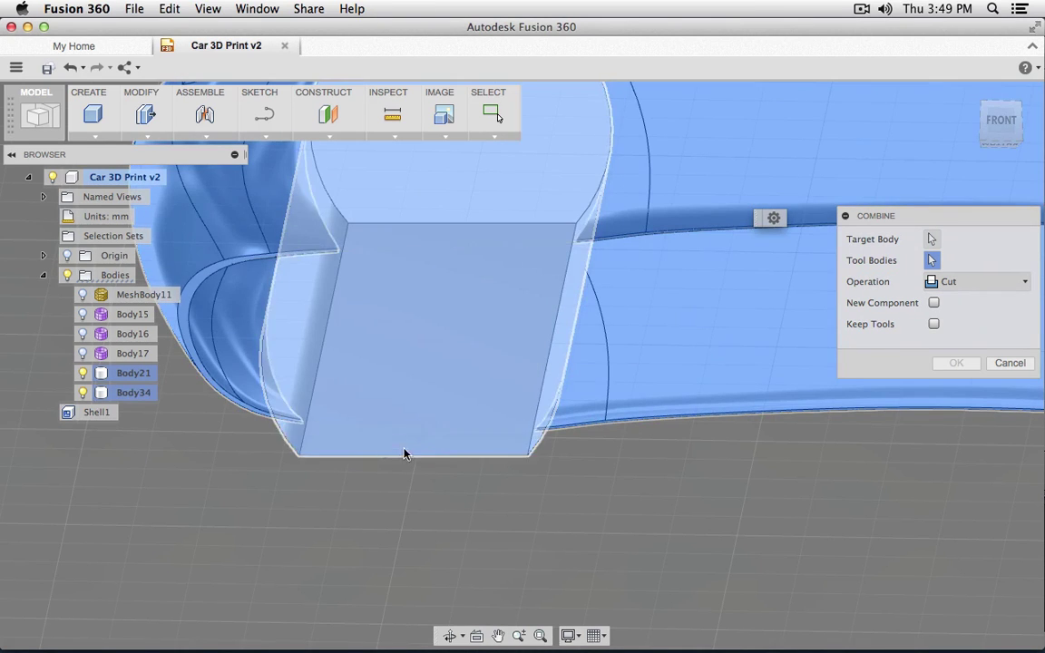
click(405, 454)
click(956, 363)
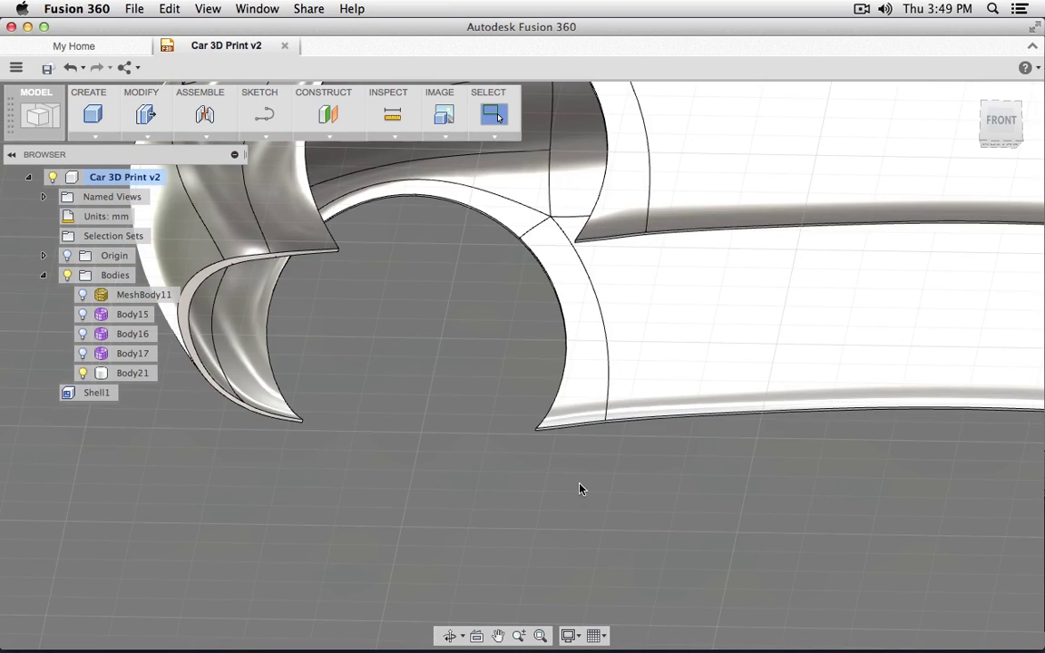
Inspect the front wheel opening cut through the car body, ending in a straight front view of the whole car.
shift+middle_drag(591, 421, 709, 320)
scroll(589, 462, down, 3)
click(1004, 132)
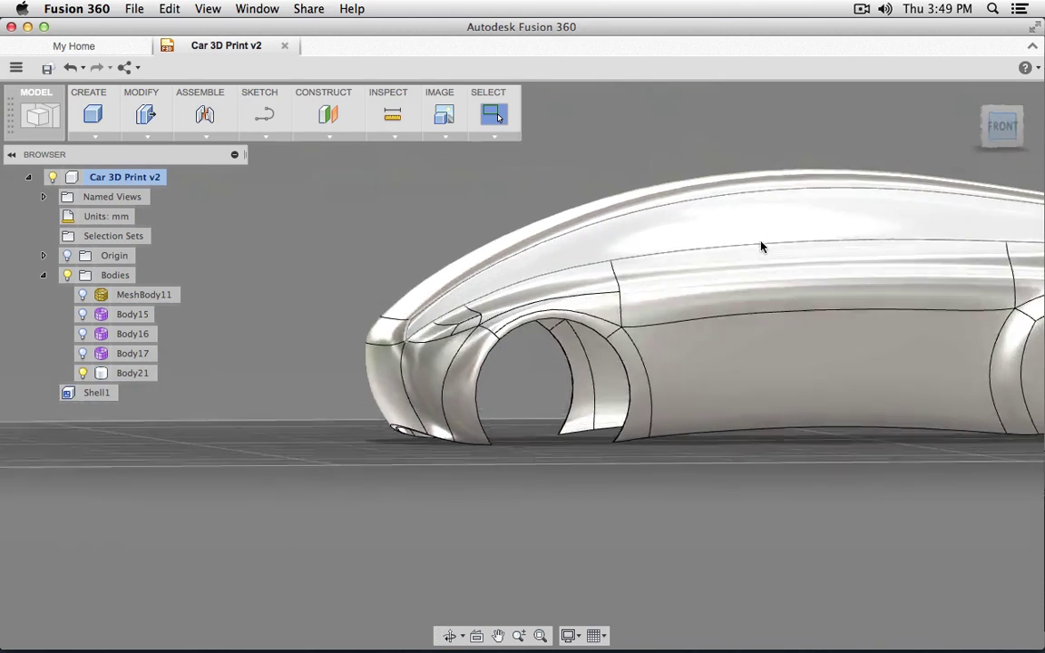
middle_drag(812, 505, 632, 518)
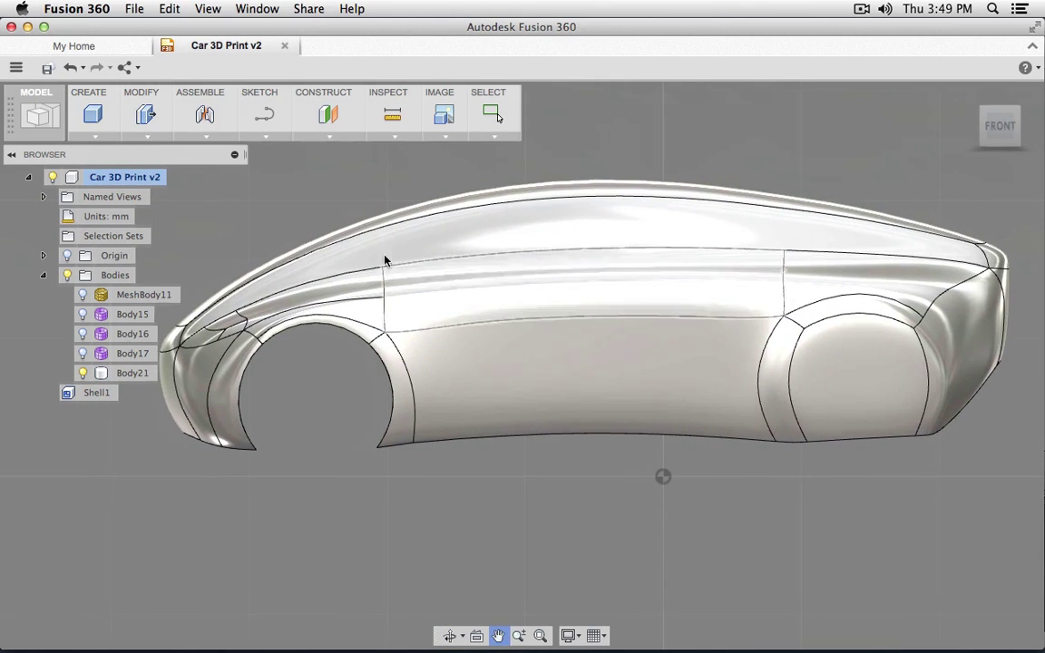
Switch to Blender and show the layer with the window and panel-line geometry as wireframe in front view.
key(super+Tab)
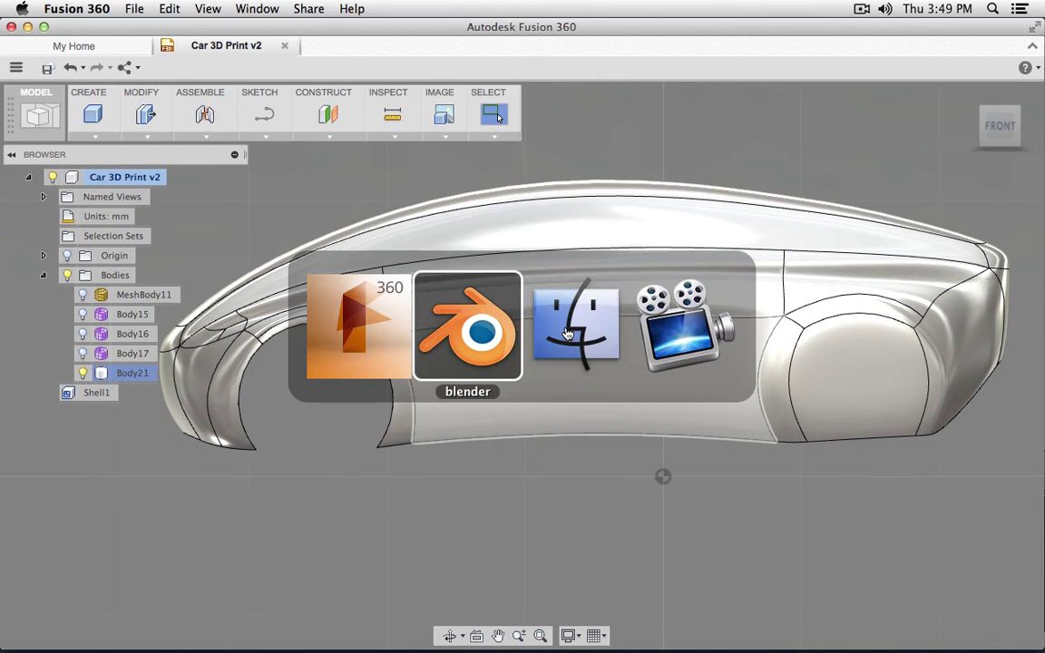
click(445, 339)
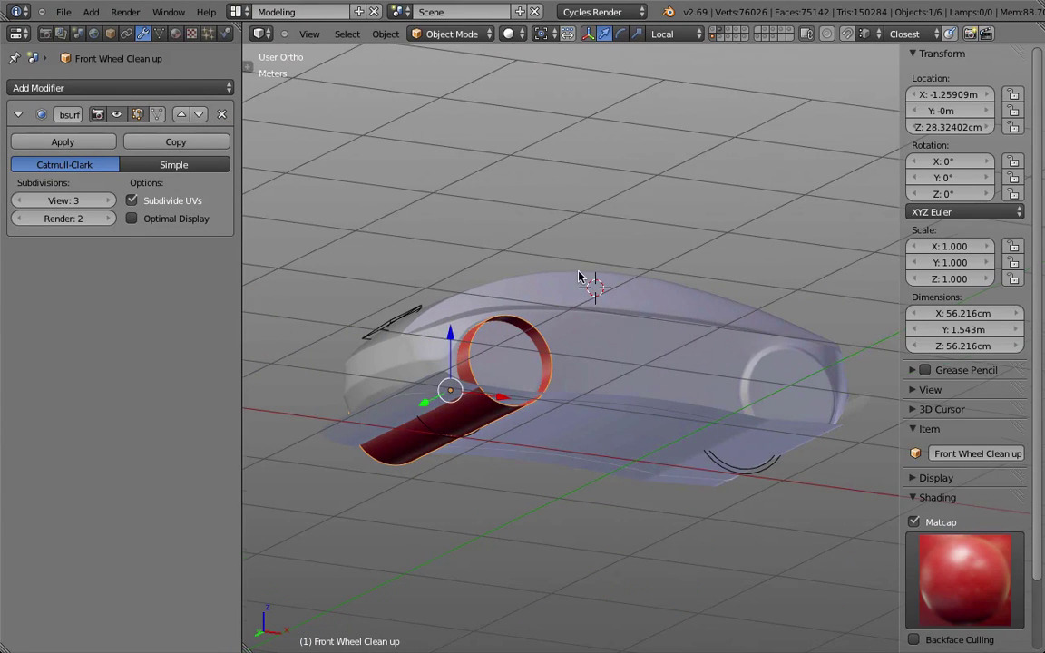
scroll(579, 277, right, 3)
key(KP_1)
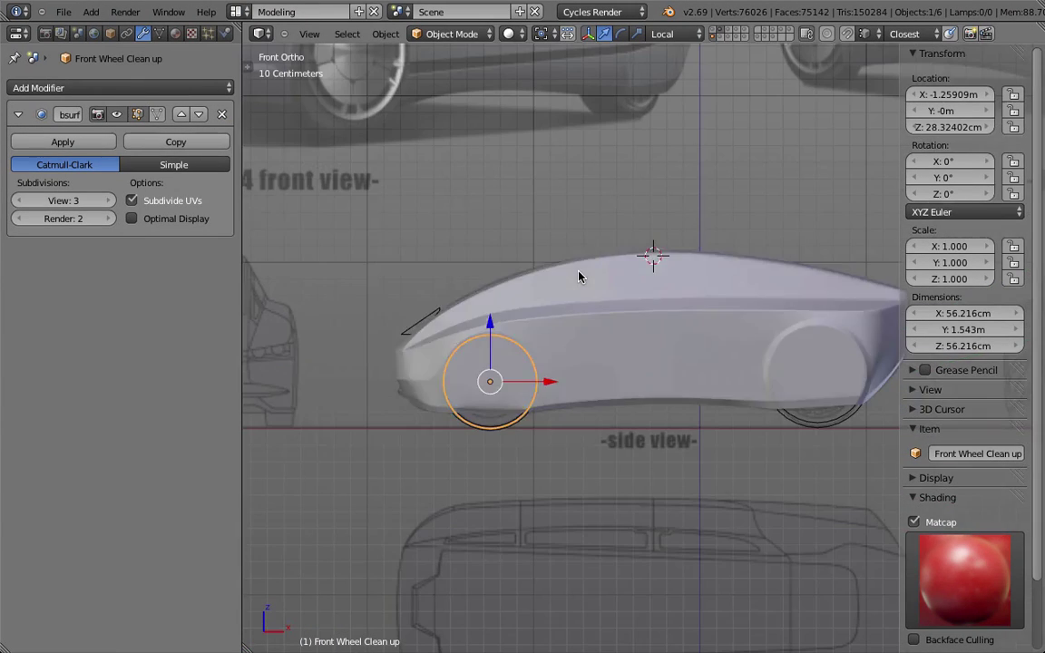
key(z)
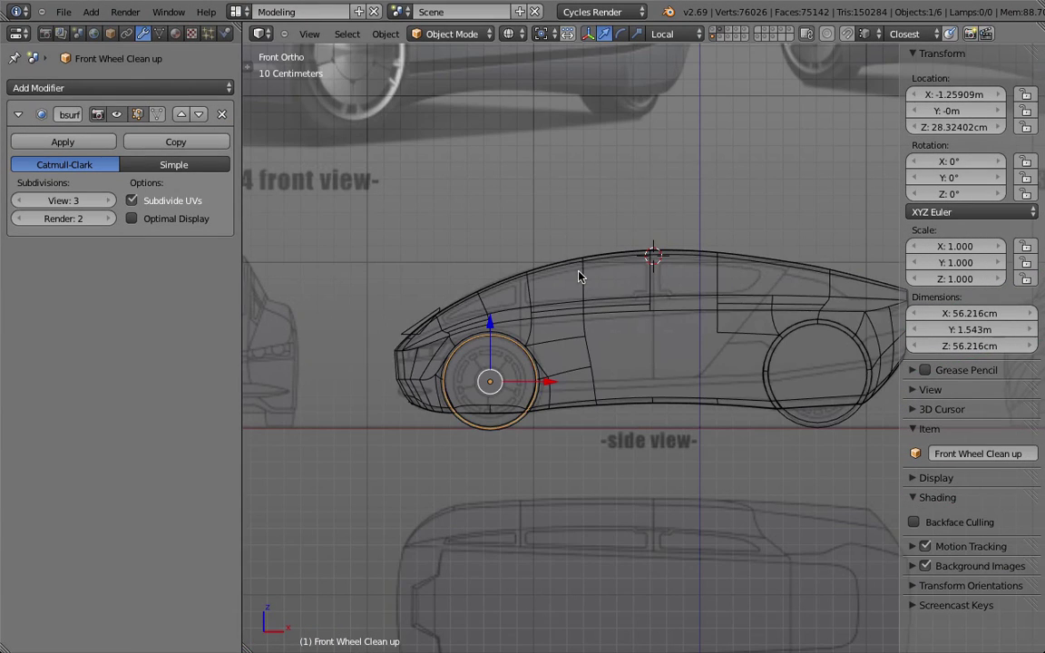
click(729, 34)
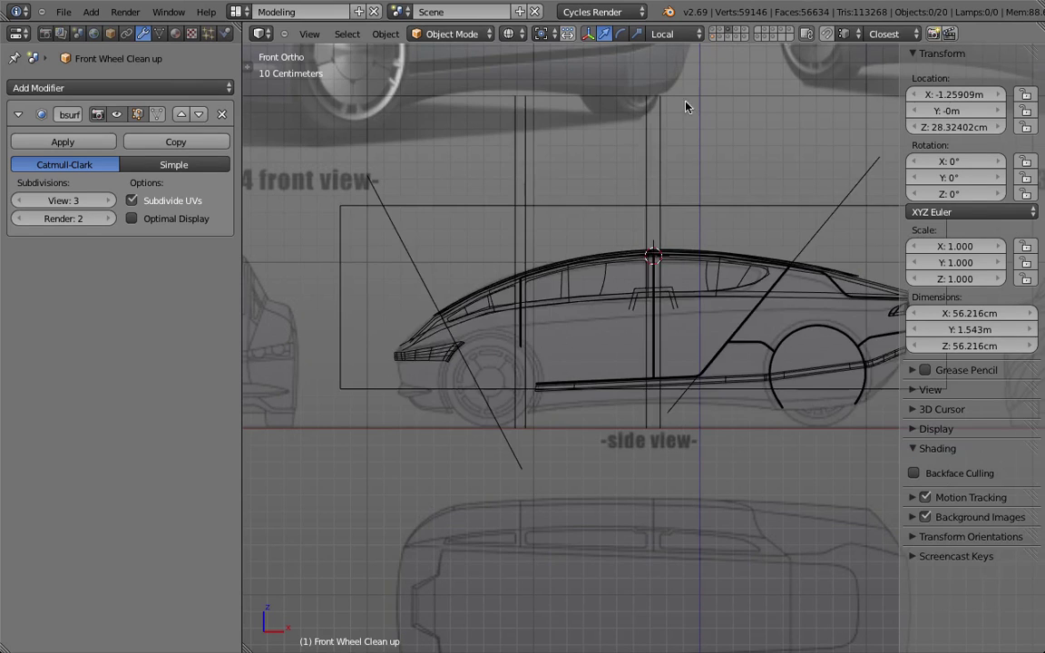
middle_drag(687, 105, 510, 176)
key(z)
scroll(583, 297, up, 2)
middle_drag(582, 297, 555, 275)
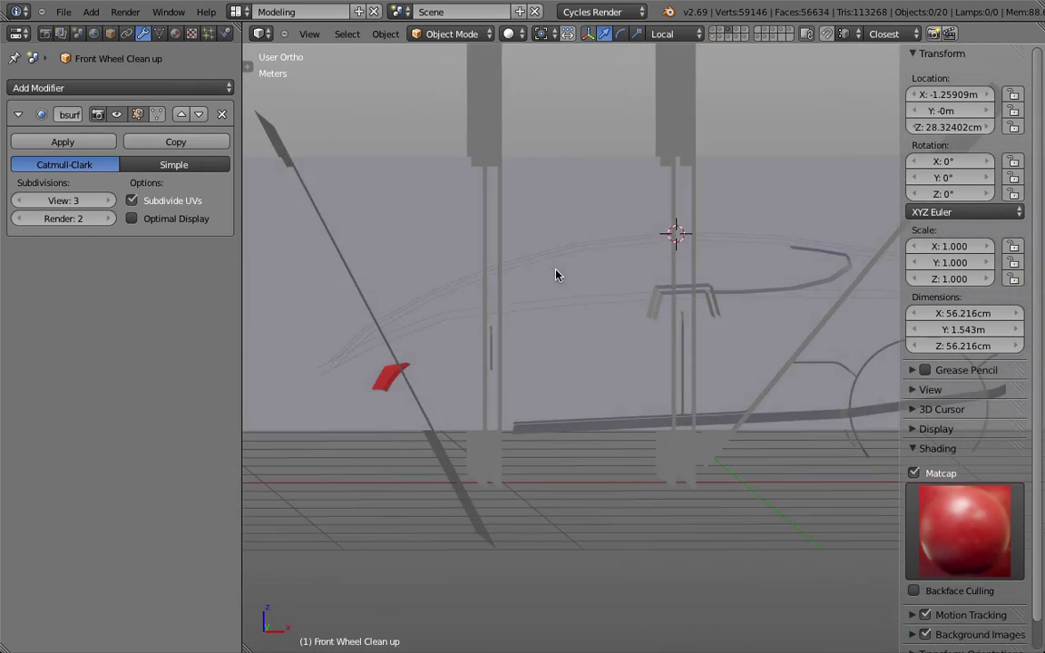
key(z)
key(KP_1)
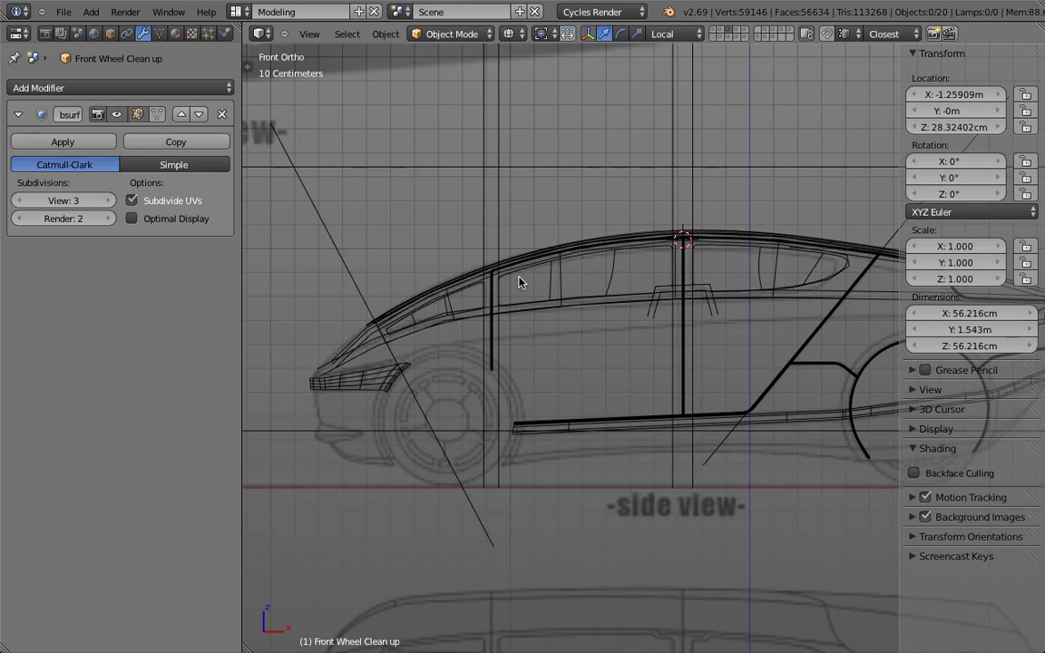
Delete the thin roofline strip object, Car Body Modeling.006, that runs along the windshield and roof edge.
scroll(444, 285, up, 2)
scroll(436, 297, down, 1)
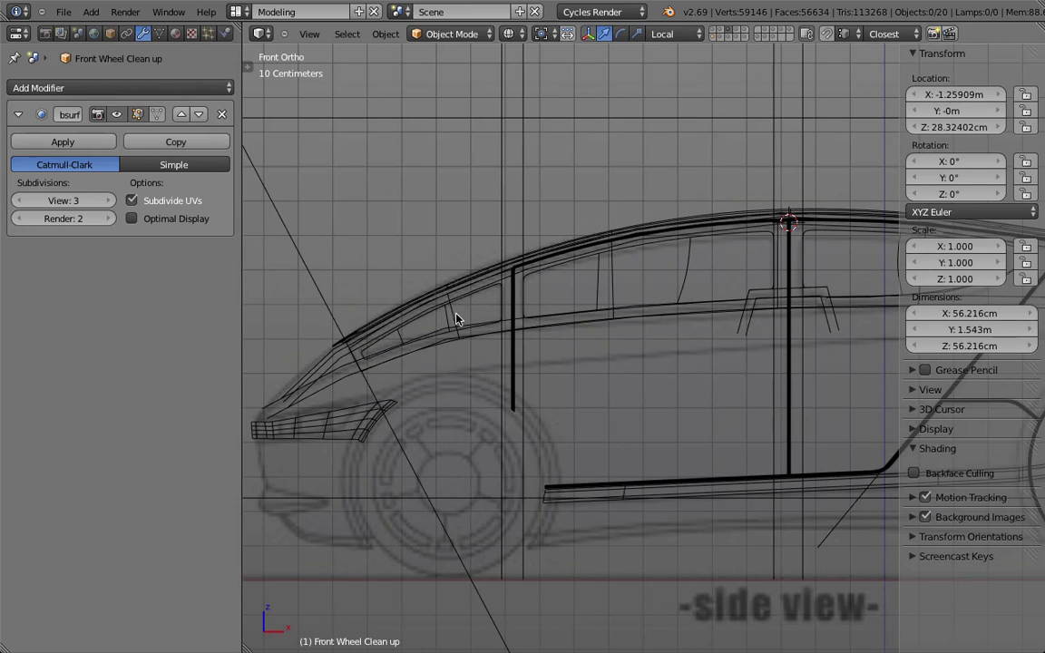
right_click(447, 315)
key(KP_Decimal)
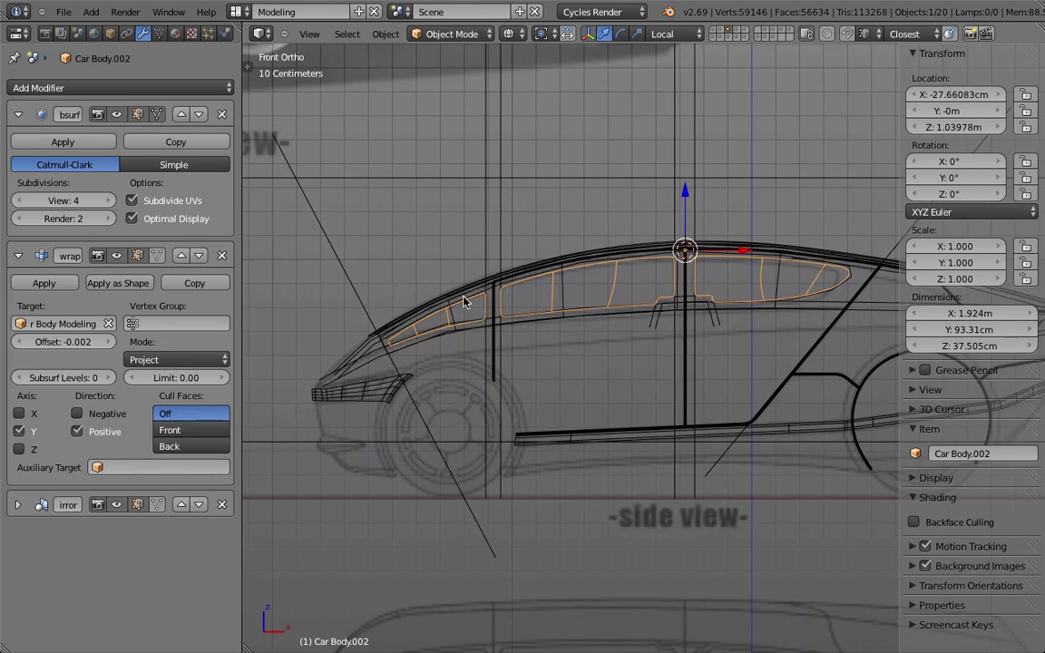
right_click(347, 363)
scroll(323, 318, up, 3)
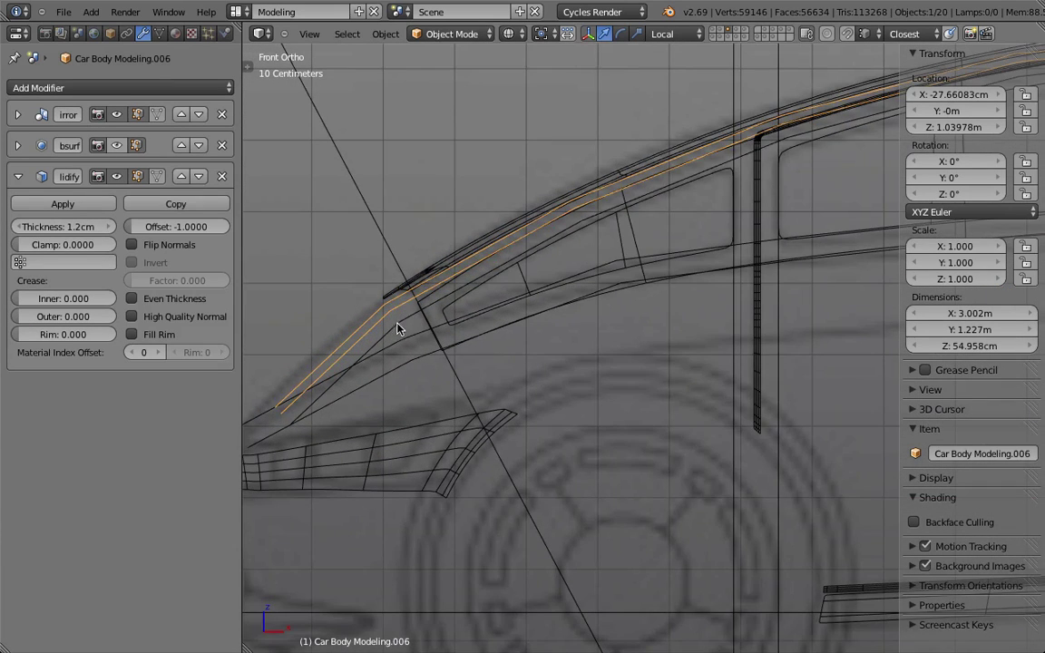
scroll(396, 335, down, 2)
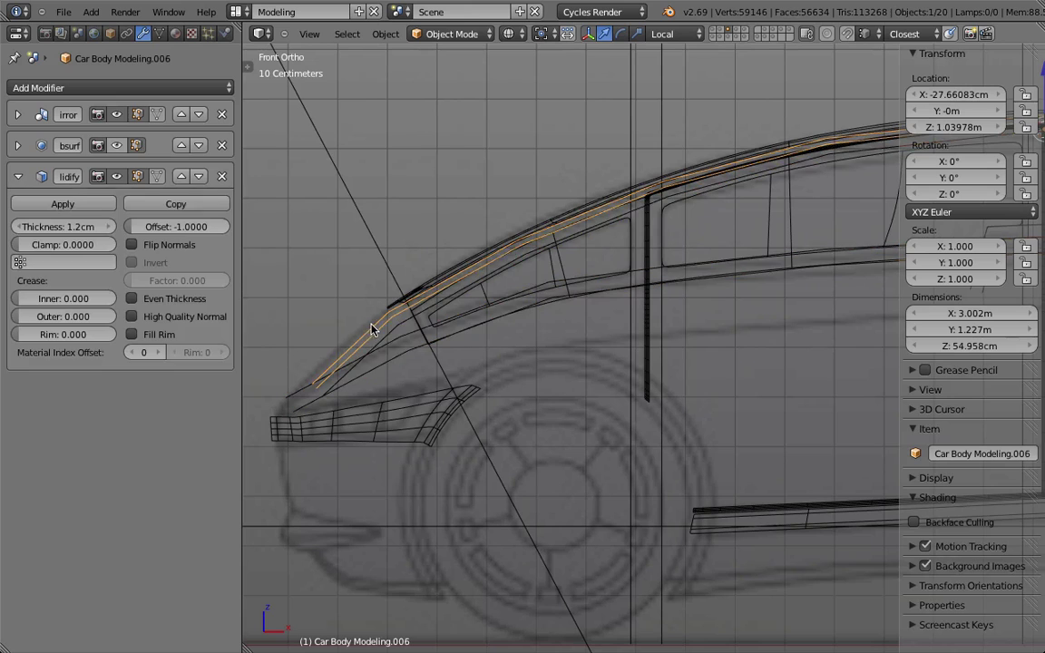
scroll(373, 334, up, 1)
key(x)
click(380, 330)
Select the window band Car Body Modeling.005 together with the slanted front plane and the four vertical window-pillar planes.
right_click(396, 303)
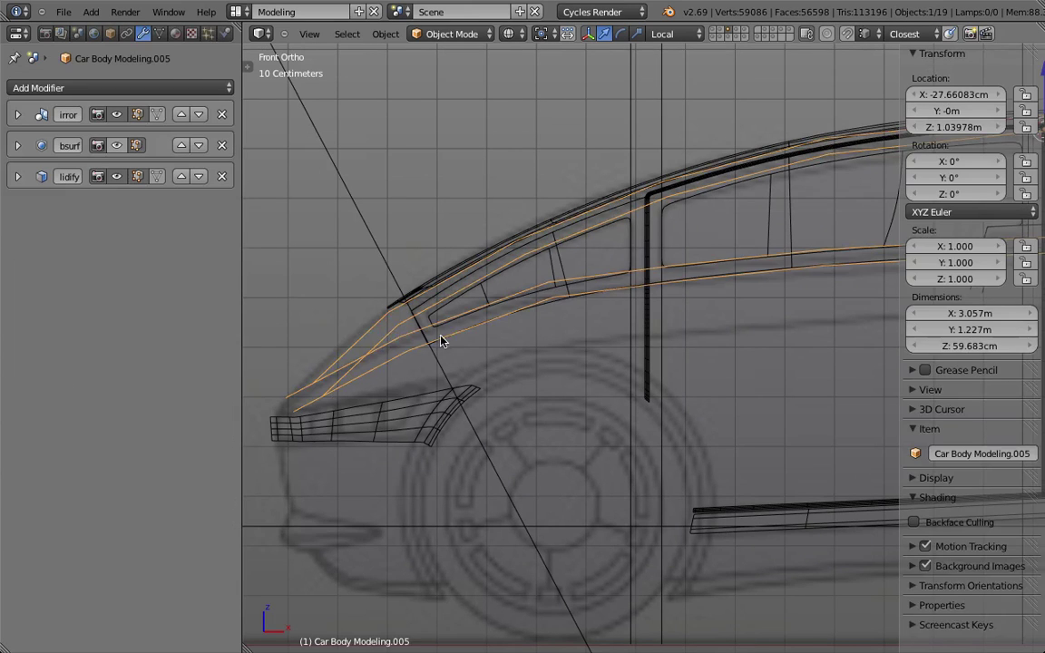
scroll(652, 311, up, 1)
shift+right_click(371, 214)
shift+right_click(571, 141)
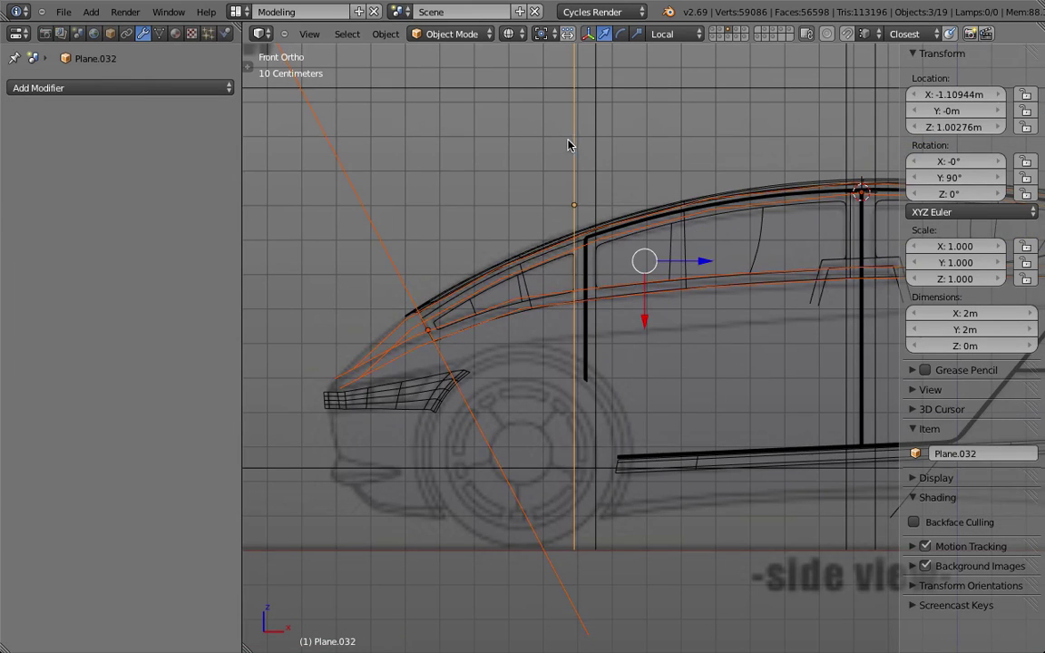
shift+right_click(596, 151)
shift+middle_drag(783, 354, 521, 390)
shift+right_click(614, 171)
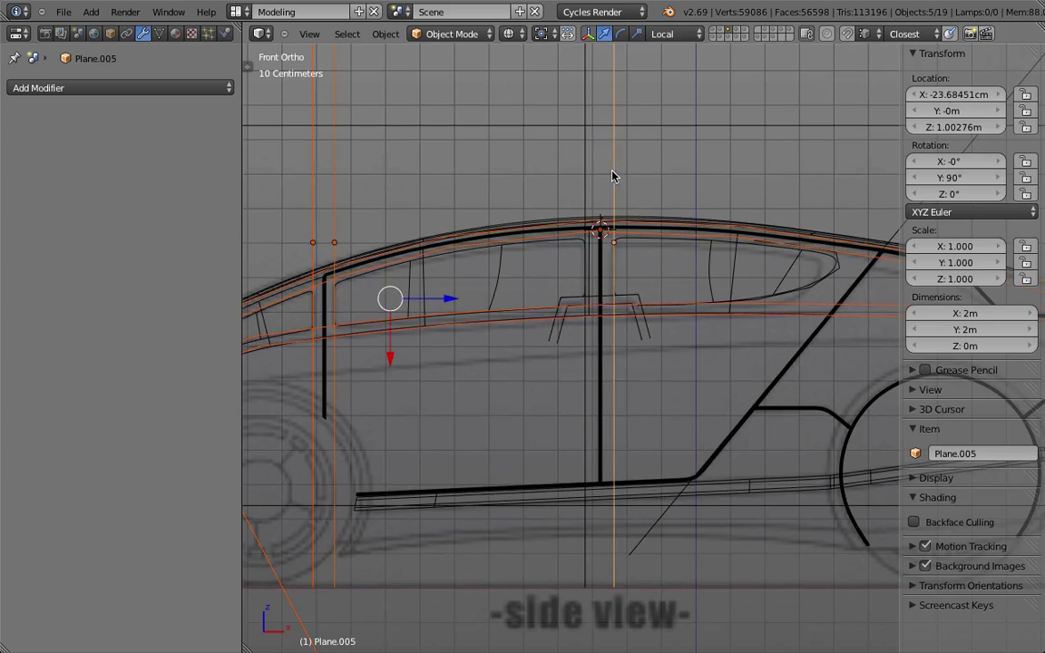
shift+right_click(586, 175)
Add the slanted rear plane, Plane.037 and the rear window-end surface, Plane.036, to the selection and review the set in 3D.
shift+middle_drag(891, 188, 571, 222)
shift+right_click(619, 204)
shift+middle_drag(482, 325, 690, 272)
shift+right_click(481, 286)
scroll(676, 260, up, 5)
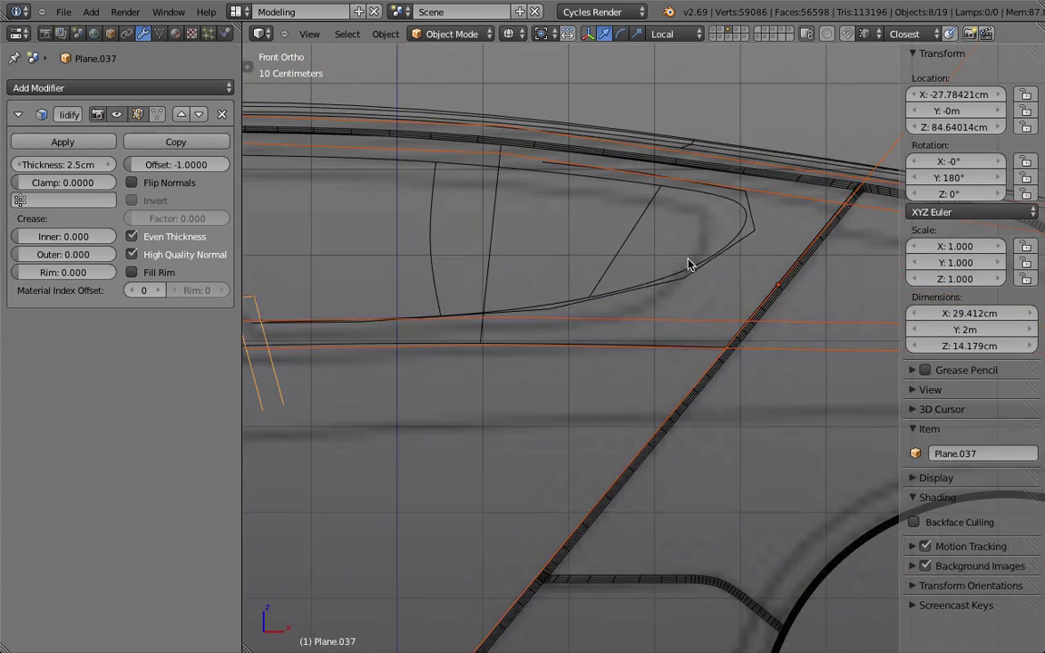
shift+right_click(759, 229)
scroll(742, 274, down, 5)
mouse_move(547, 301)
middle_down()
mouse_move(612, 361)
mouse_move(583, 340)
mouse_move(555, 361)
mouse_move(572, 333)
mouse_move(583, 354)
mouse_move(595, 345)
middle_up()
key(z)
key(z)
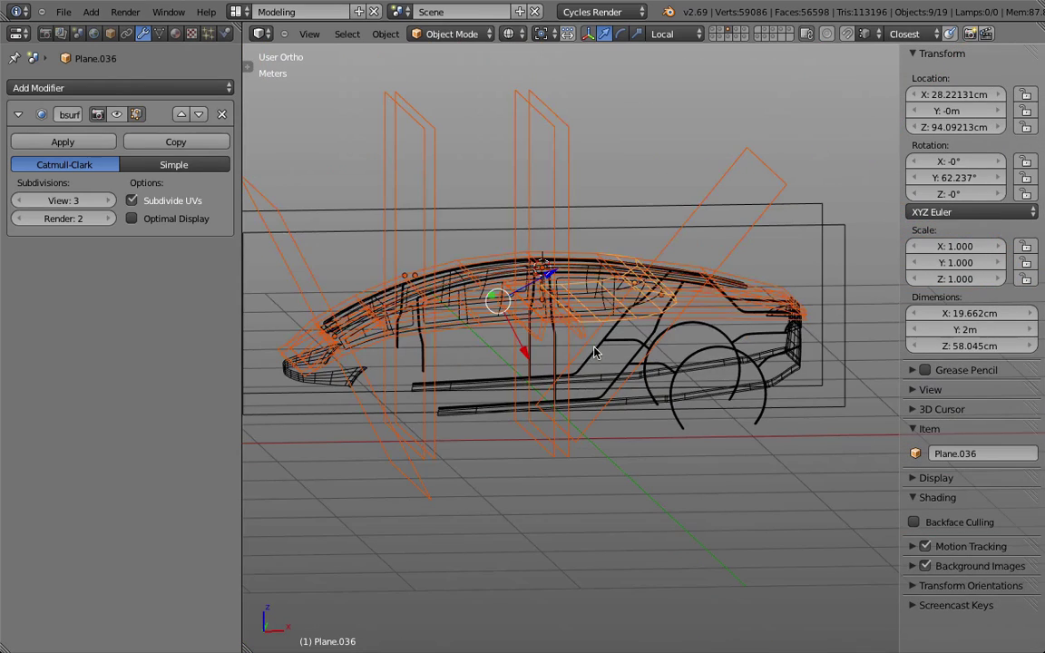
key(z)
key(z)
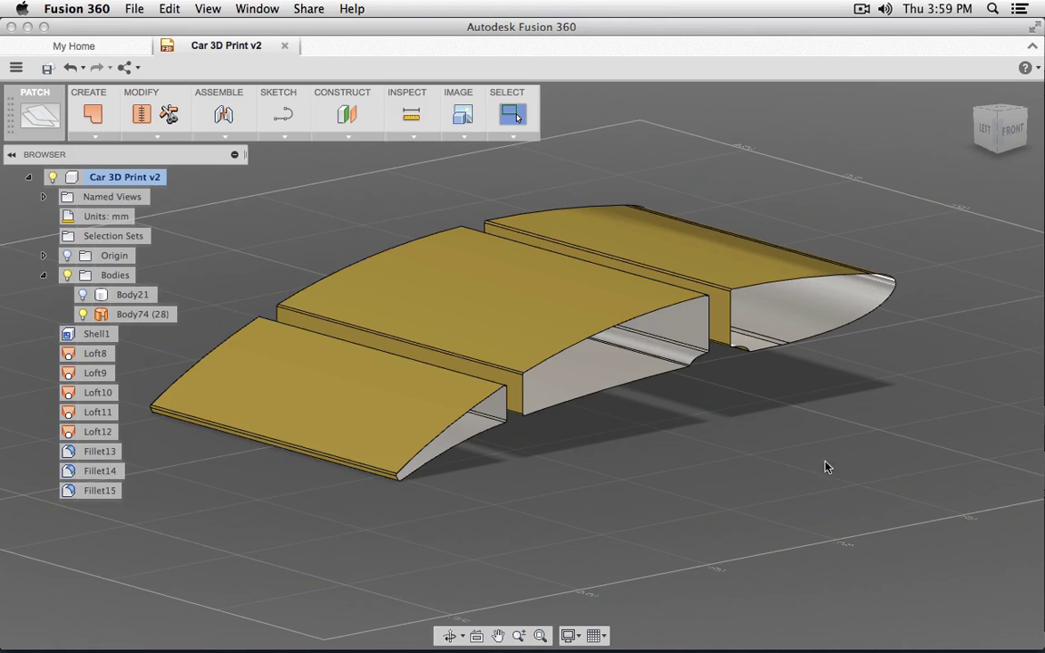
In Fusion 360, hide the window cutting surface, Body74, and show the car body, Body21.
shift+middle_drag(853, 436, 796, 419)
shift+middle_drag(796, 419, 739, 421)
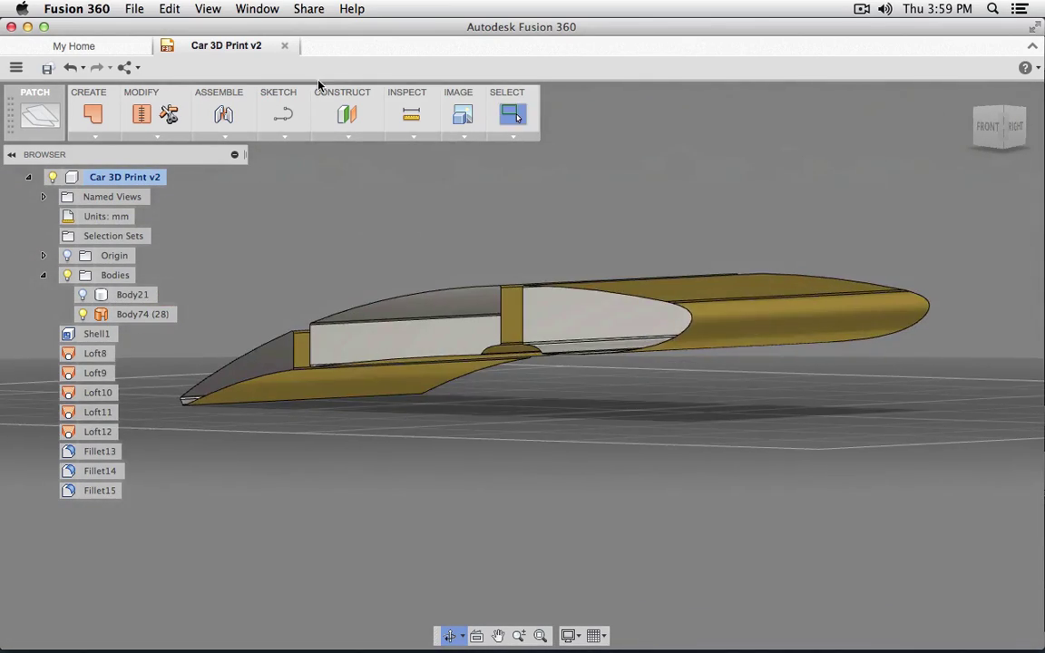
click(82, 314)
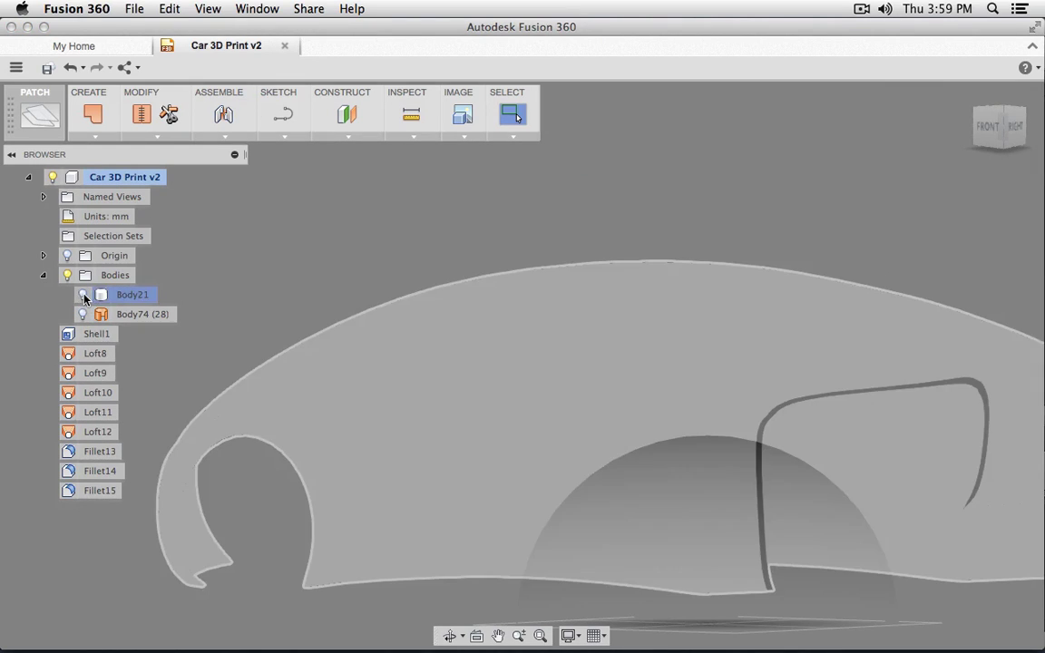
click(83, 295)
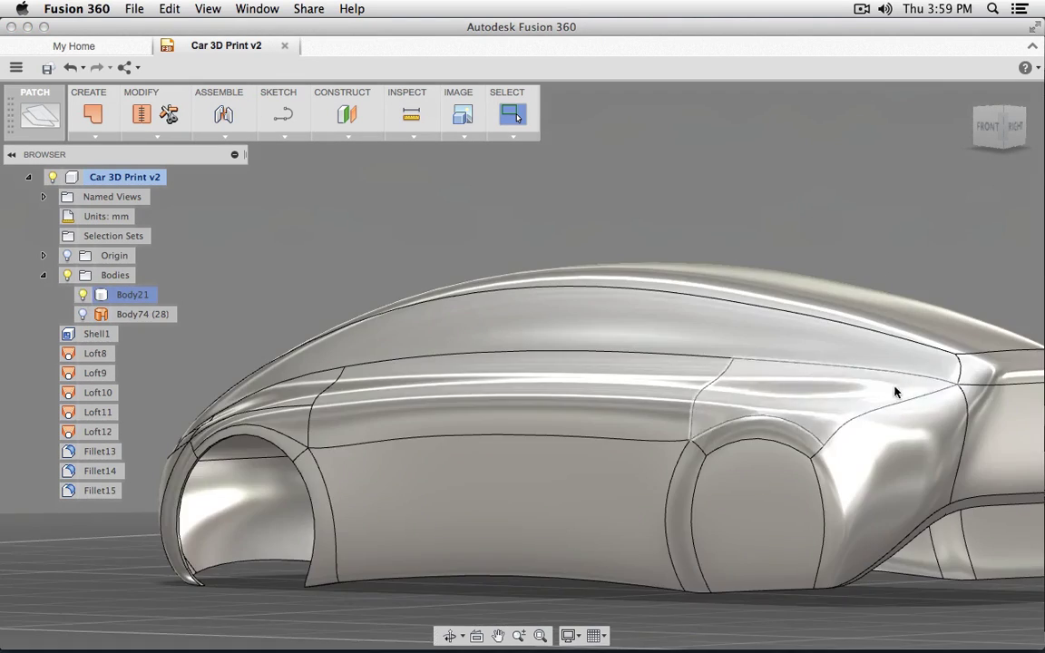
mouse_move(896, 392)
shift+middle_down()
mouse_move(794, 354)
mouse_move(821, 361)
mouse_move(742, 318)
mouse_move(624, 289)
mouse_move(555, 299)
mouse_move(556, 317)
mouse_move(634, 303)
mouse_move(805, 357)
mouse_move(852, 355)
mouse_move(833, 346)
mouse_move(717, 376)
mouse_move(681, 362)
mouse_move(667, 373)
mouse_move(672, 401)
mouse_move(541, 386)
mouse_move(800, 392)
mouse_move(812, 366)
mouse_move(759, 416)
mouse_move(855, 277)
mouse_move(736, 251)
shift+middle_up()
scroll(736, 248, down, 4)
shift+middle_drag(604, 238, 635, 259)
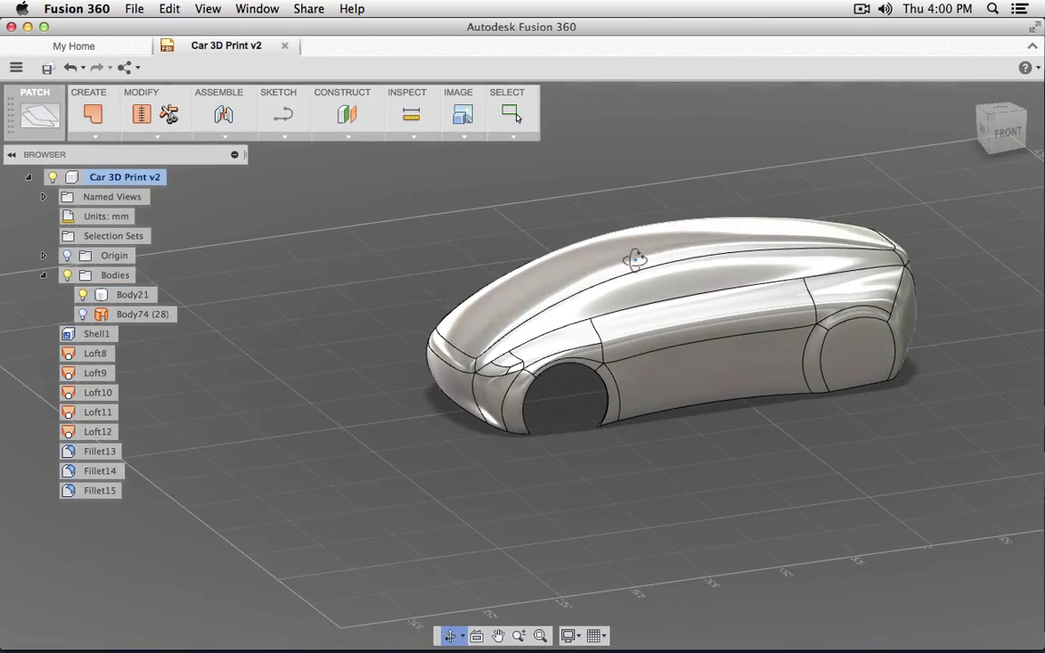
Show Body74 and split the car body, Body21, with it using Split Body with Extend Splitting Tool off.
click(82, 314)
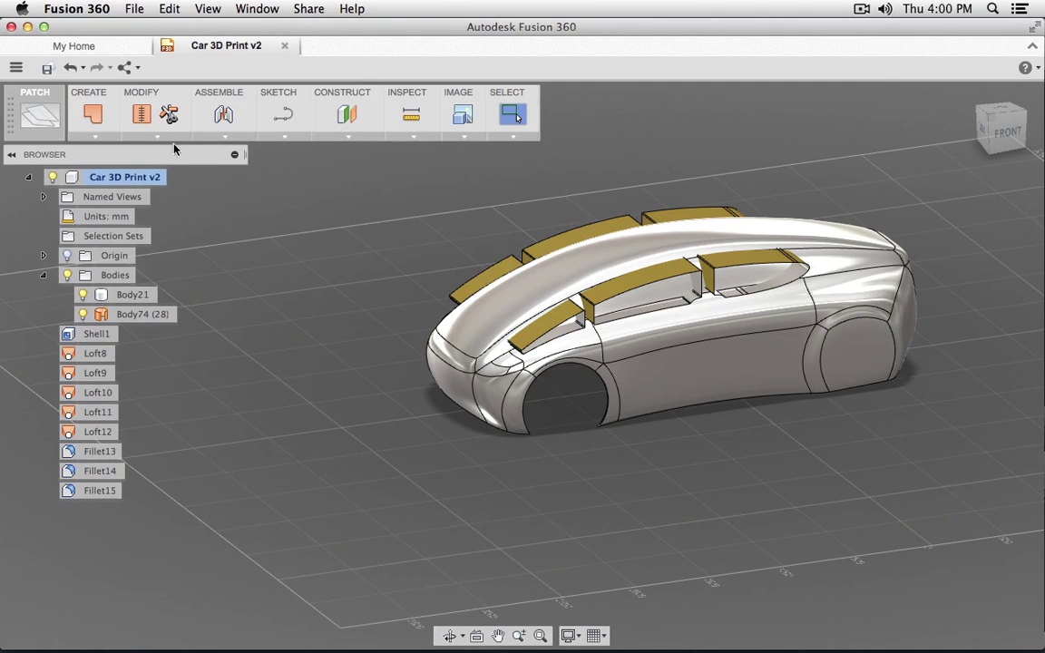
click(136, 137)
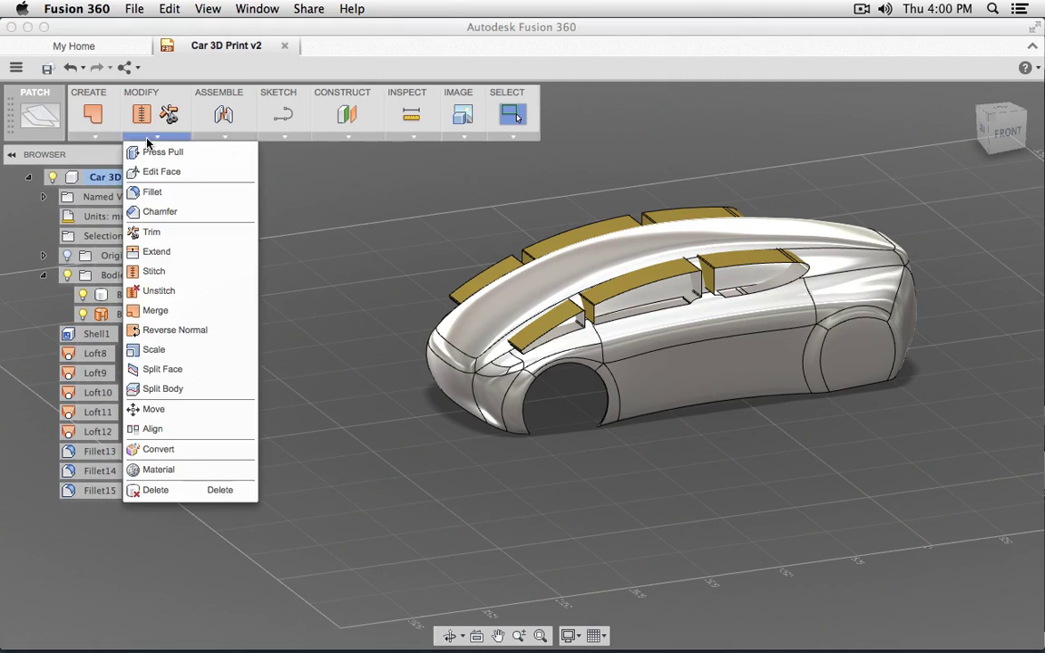
click(188, 393)
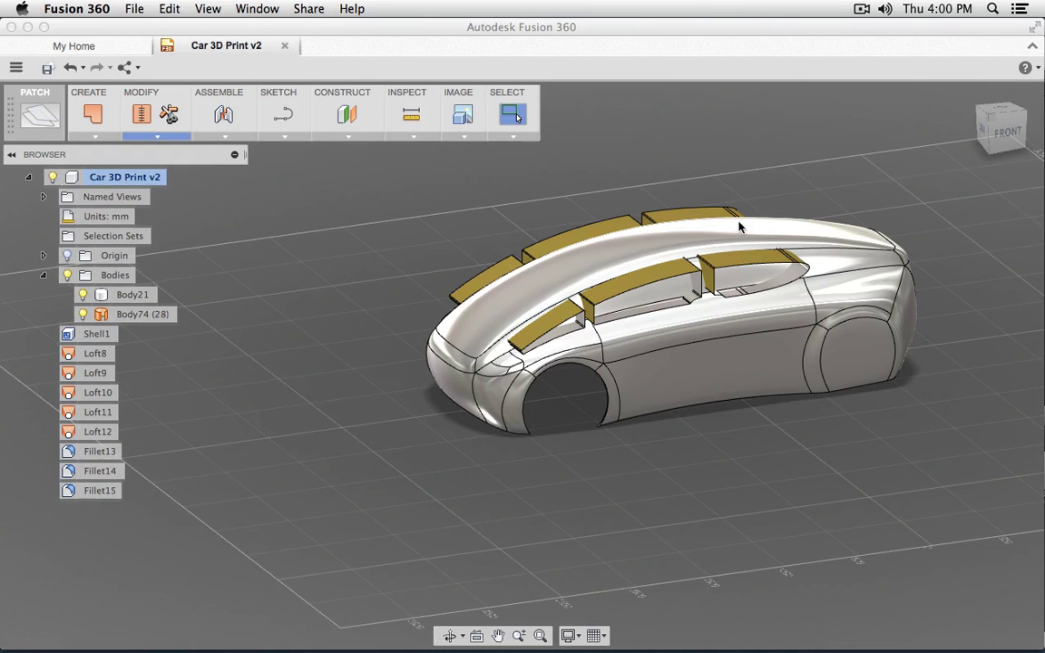
click(605, 346)
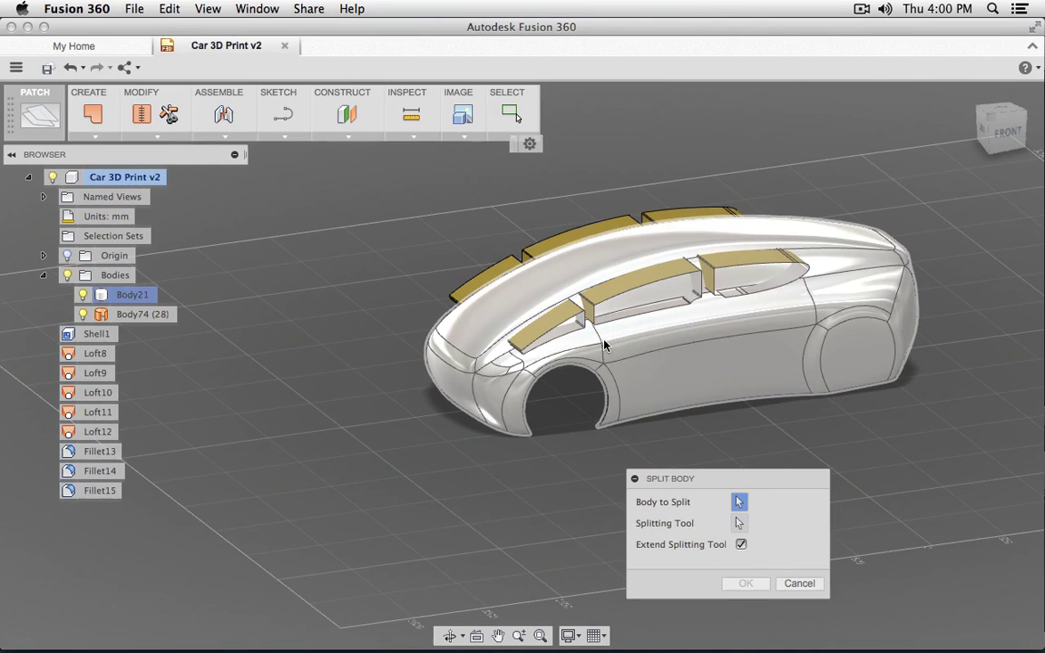
click(503, 328)
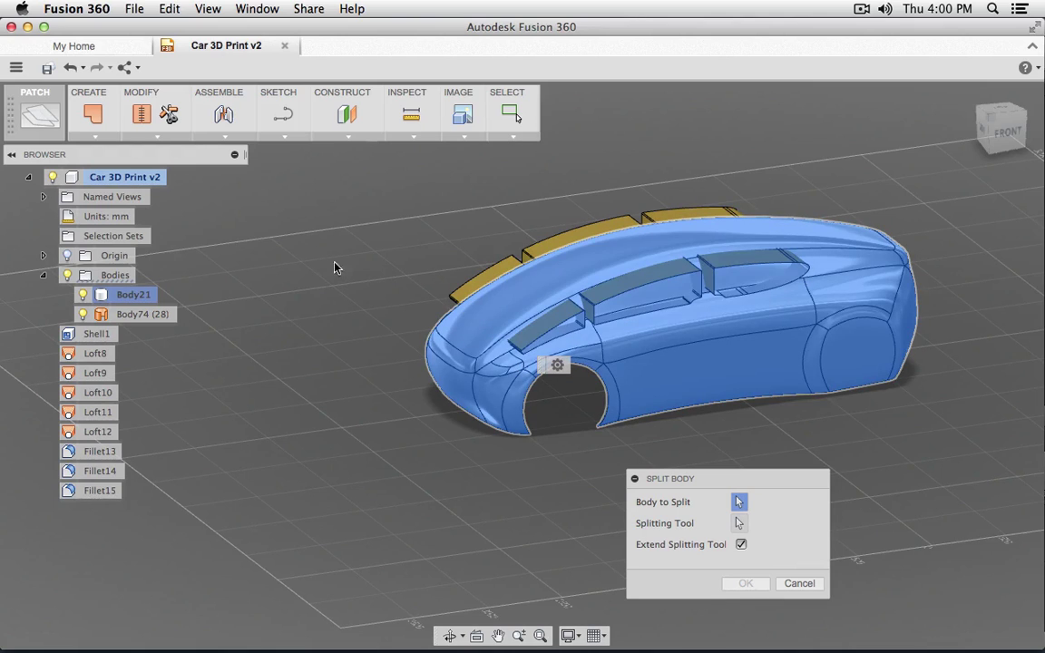
click(739, 523)
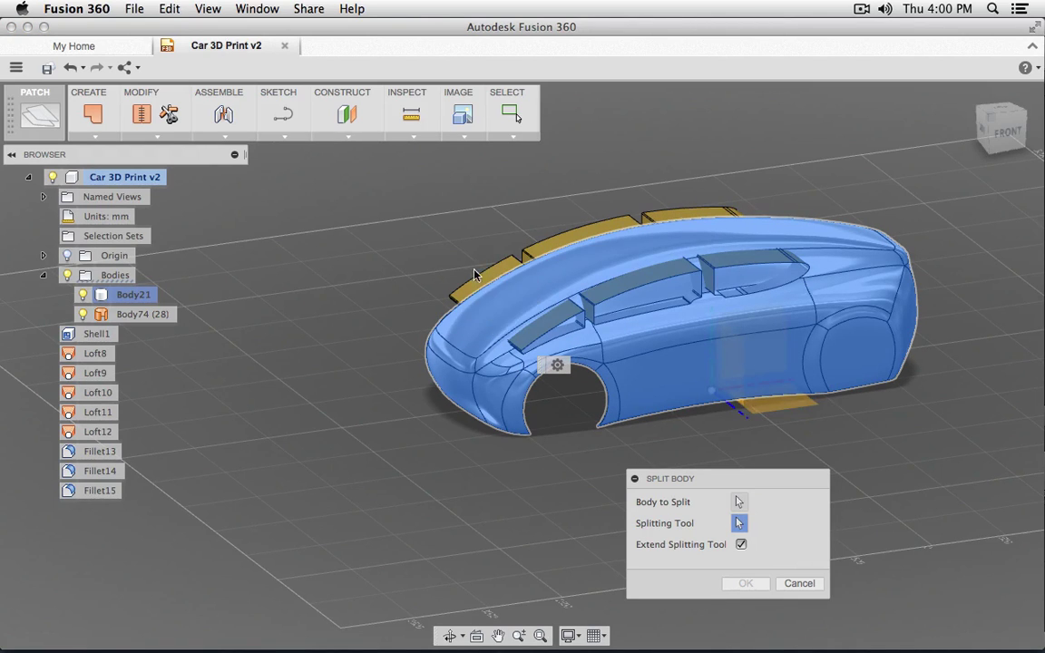
click(354, 253)
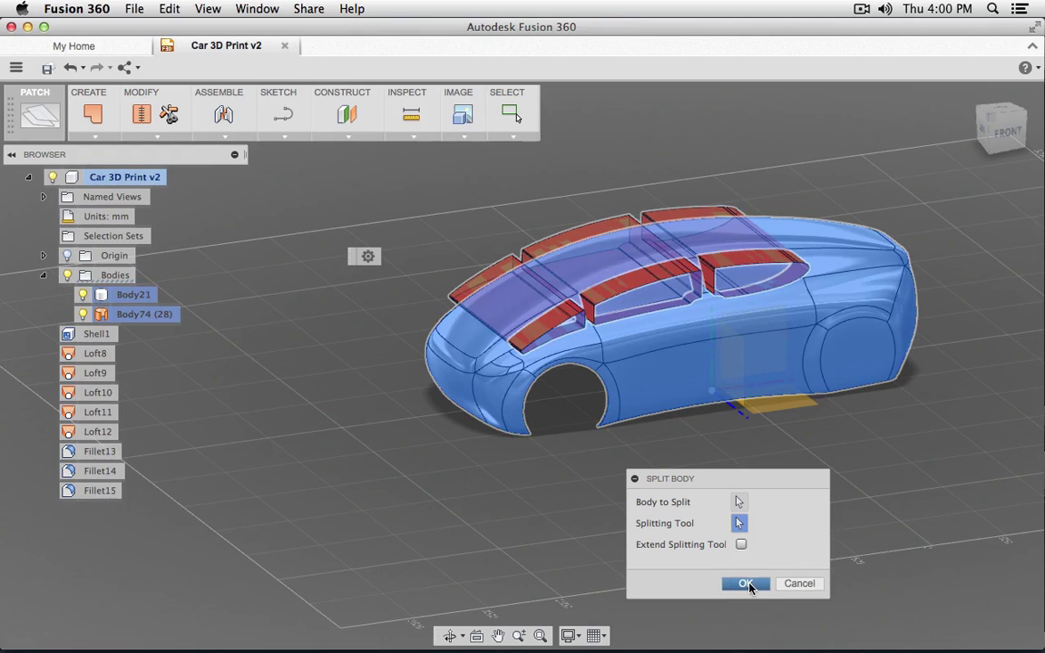
click(746, 584)
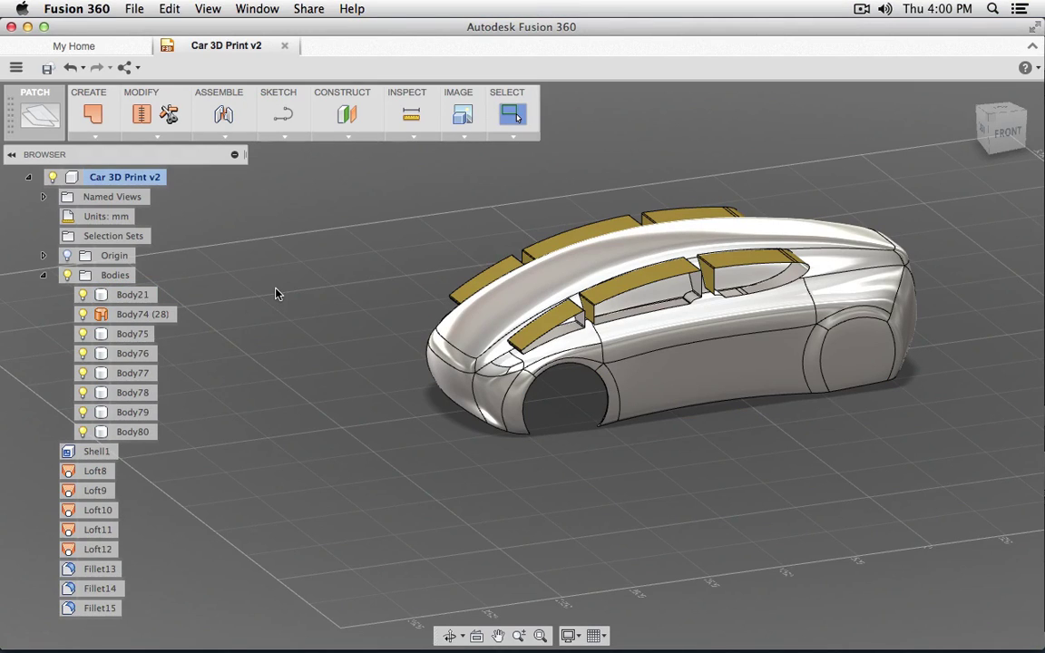
Hide the cutting surface, Body74, and the car body, Body21, to isolate the split window pieces.
click(82, 314)
click(83, 296)
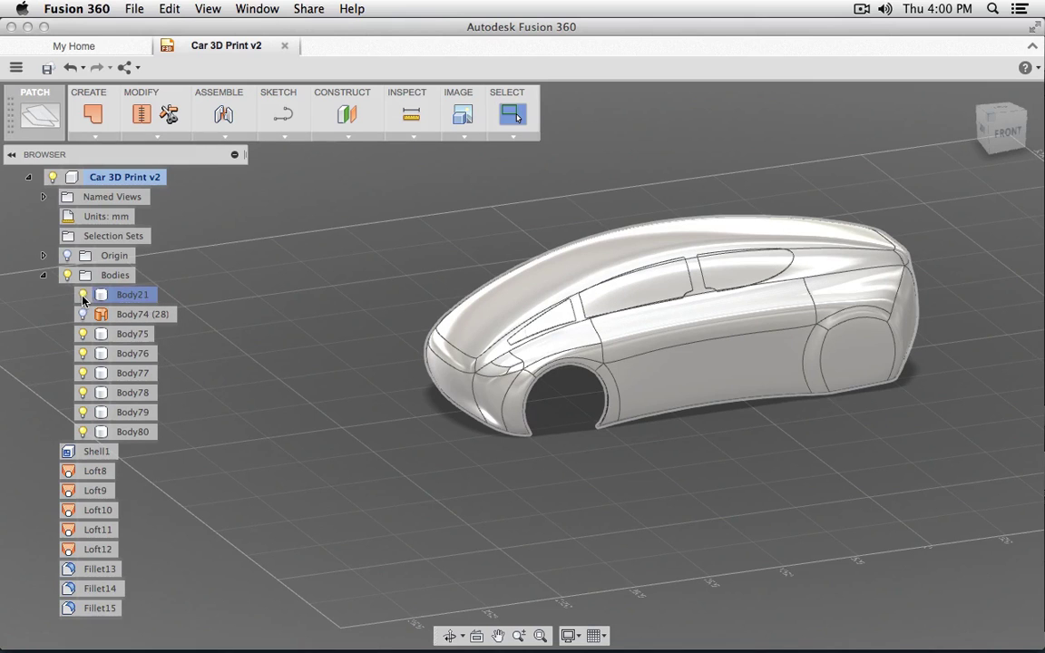
click(82, 296)
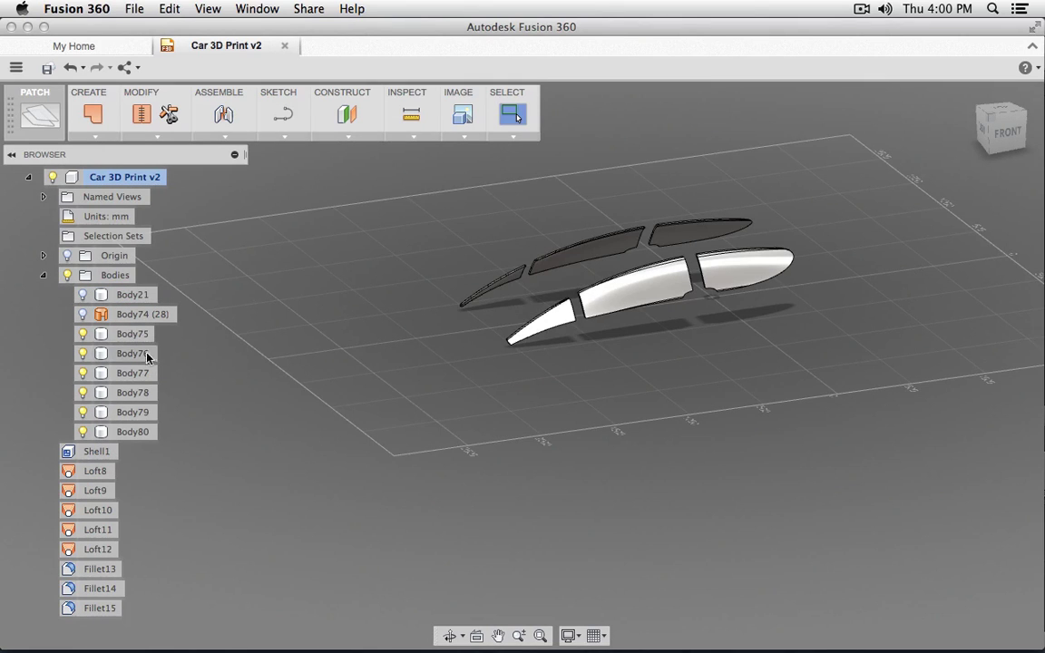
shift+middle_drag(467, 413, 525, 450)
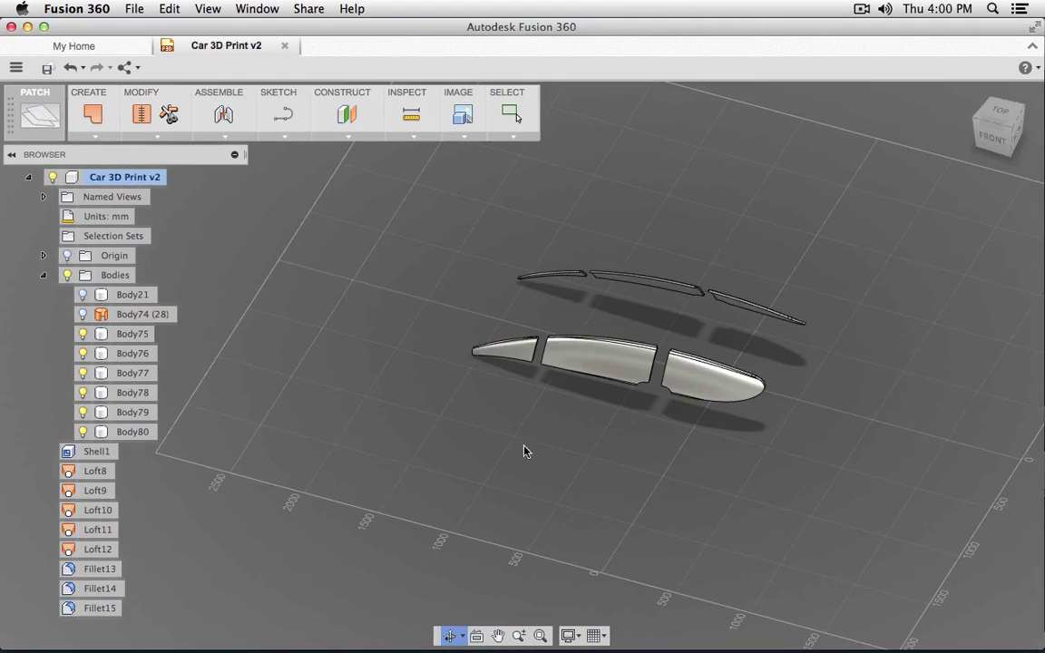
Hide the six split window pieces, Body75 to Body80, and show the car body, Body21.
click(82, 334)
click(82, 354)
click(83, 373)
click(82, 393)
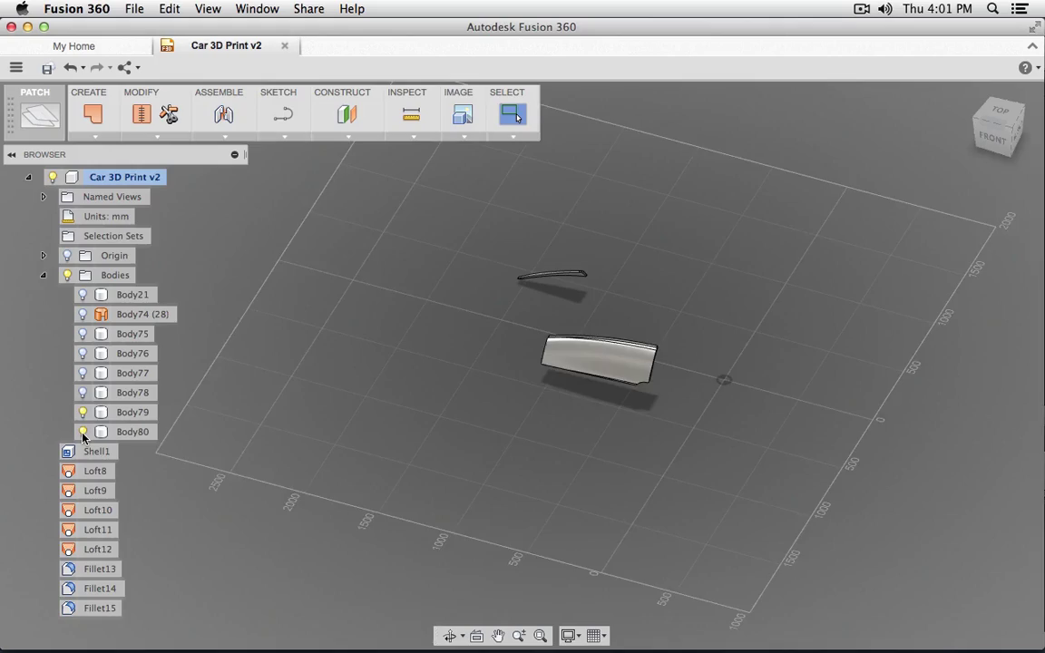
click(83, 412)
click(83, 432)
click(83, 295)
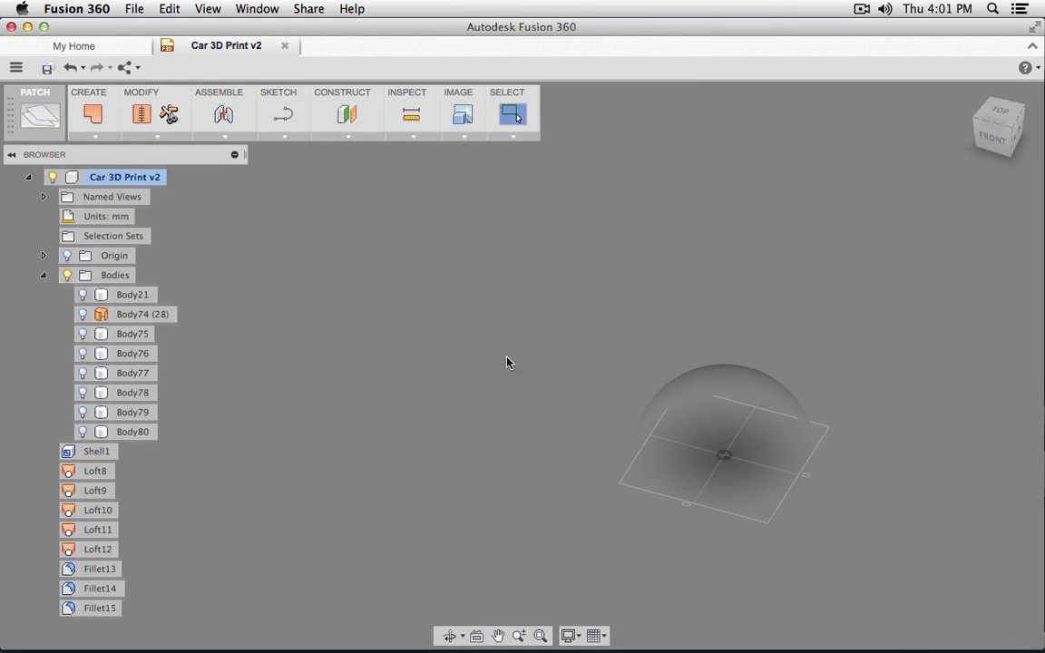
Examine the car body's window openings and wheel areas in the left and front views and from several 3D angles.
shift+middle_drag(484, 402, 437, 494)
scroll(546, 417, down, 4)
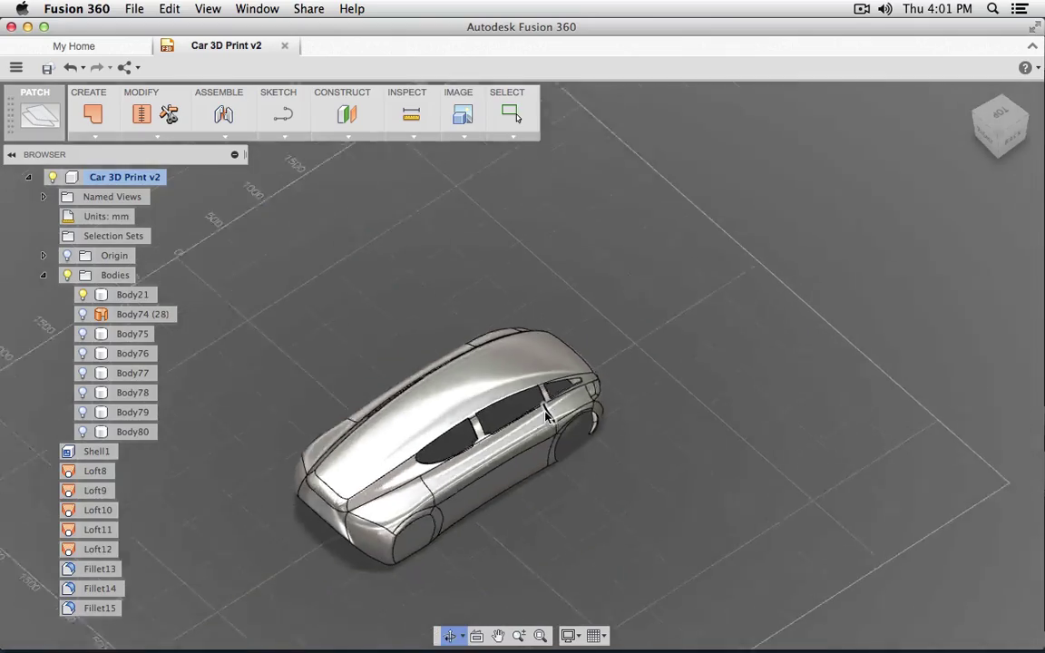
scroll(545, 423, up, 5)
shift+middle_drag(545, 424, 814, 411)
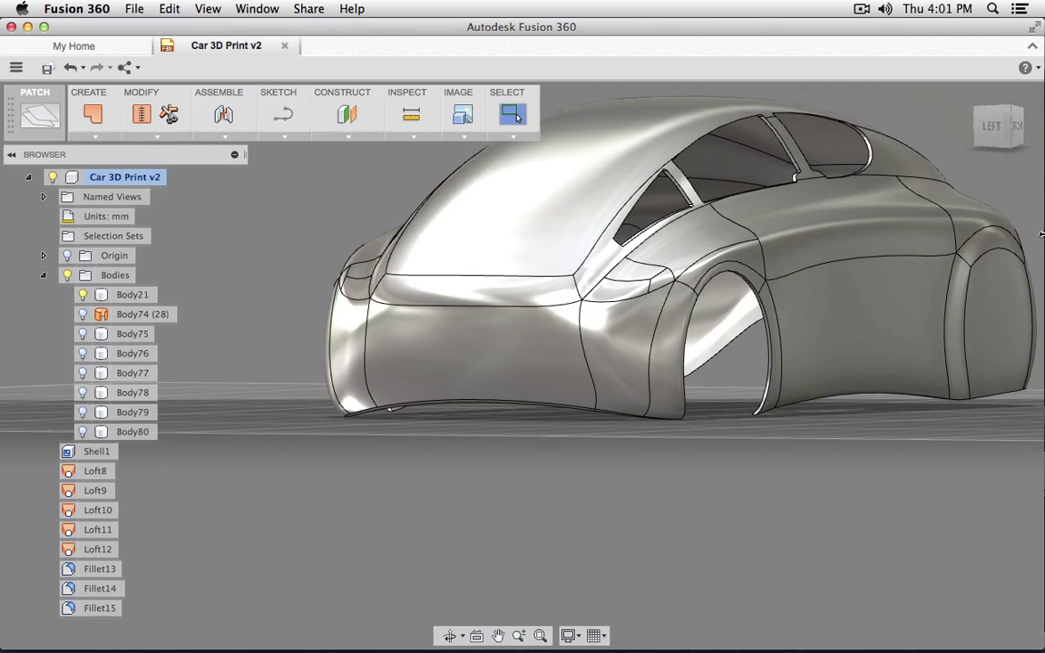
click(987, 141)
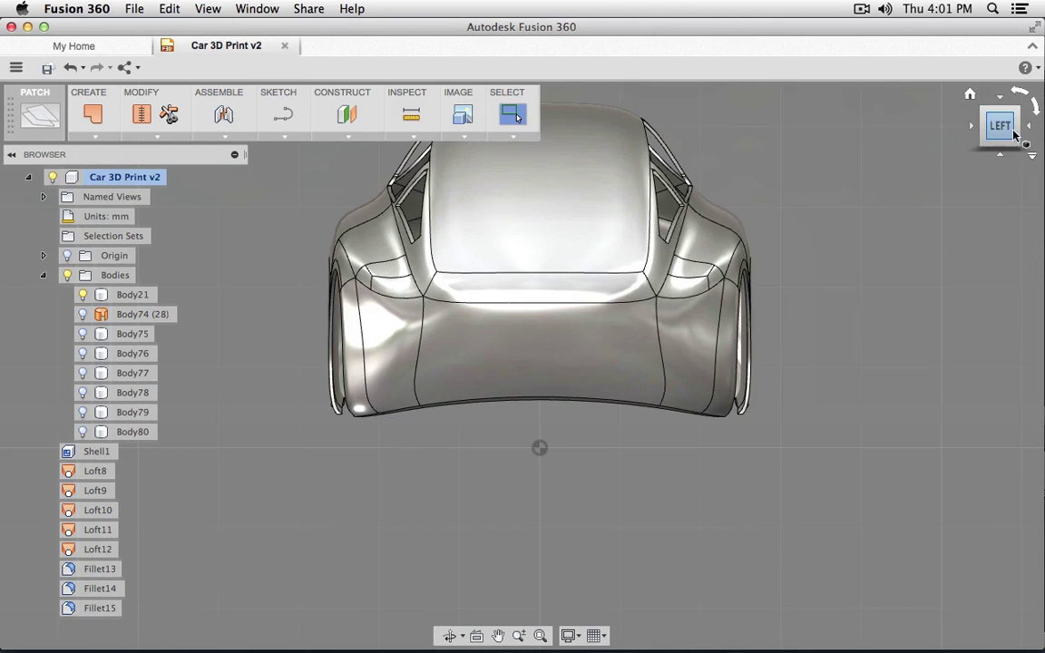
click(1023, 130)
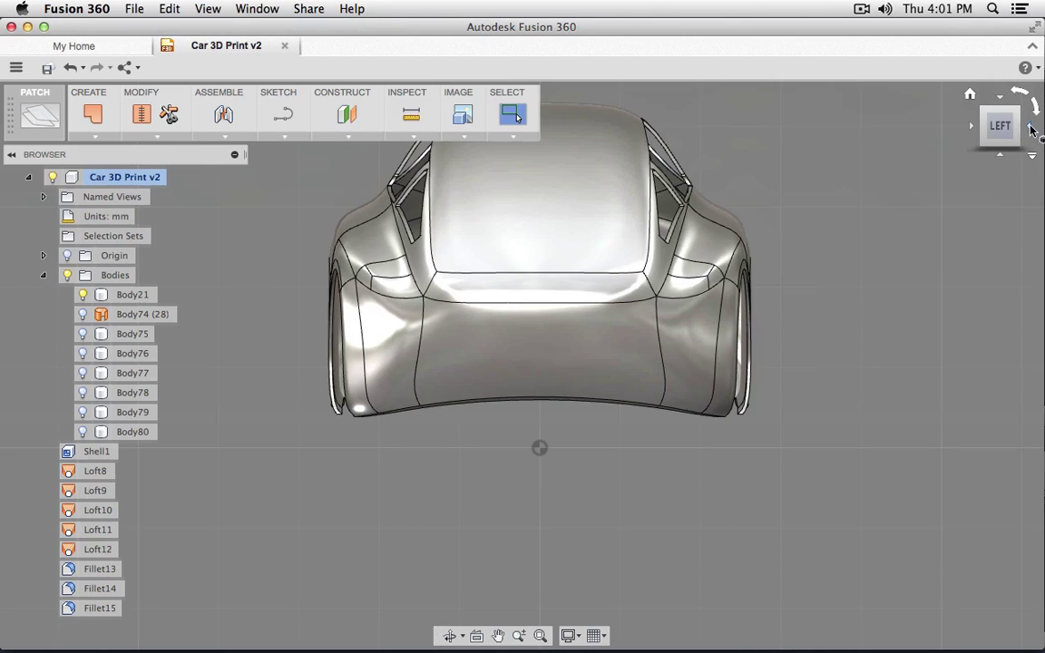
scroll(544, 370, down, 5)
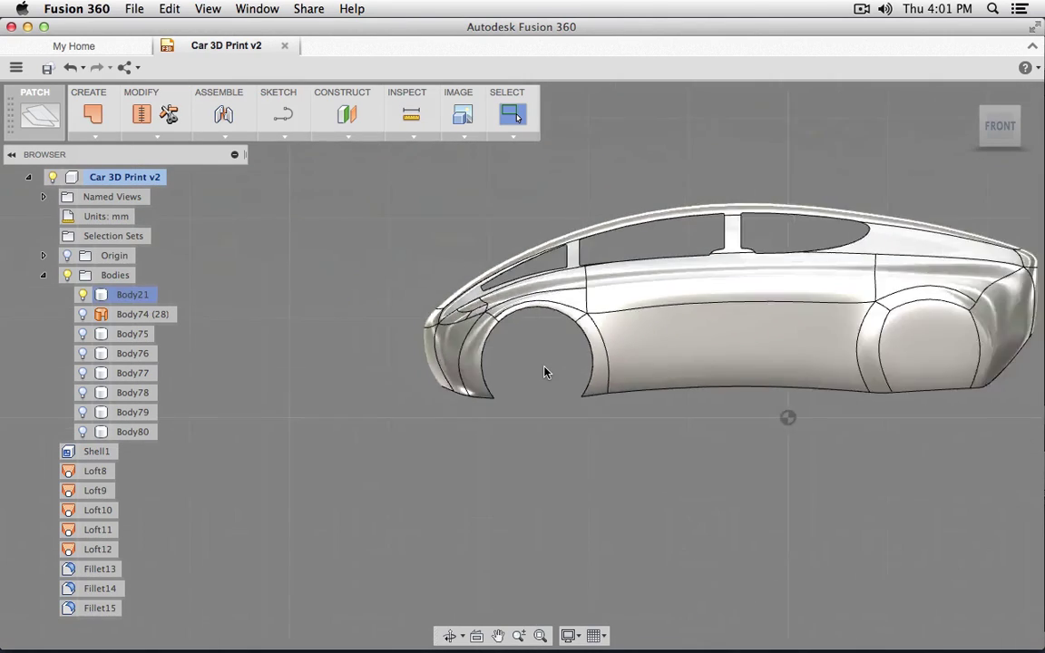
scroll(544, 369, up, 5)
scroll(542, 363, down, 6)
middle_drag(518, 355, 416, 362)
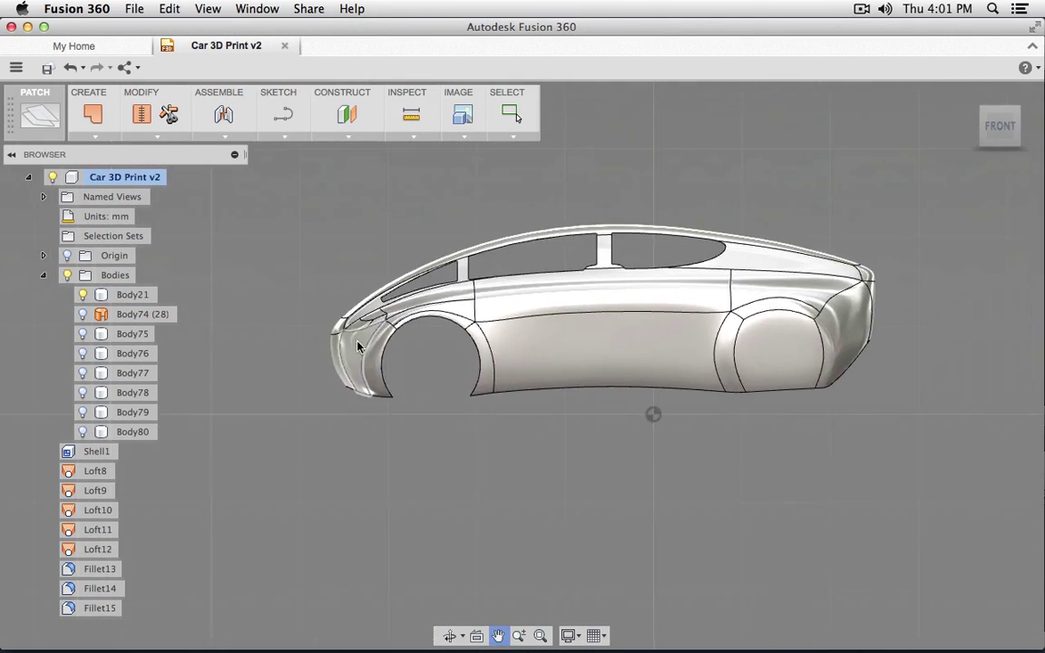
shift+middle_drag(358, 346, 439, 368)
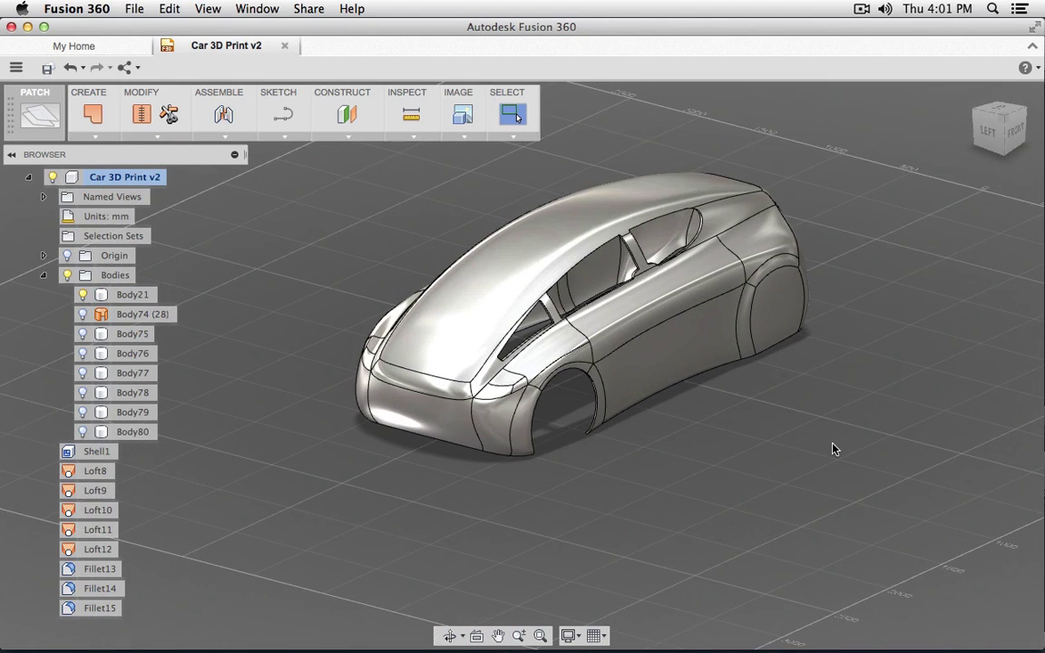
mouse_move(625, 457)
shift+middle_down()
mouse_move(726, 504)
mouse_move(621, 472)
shift+middle_up()
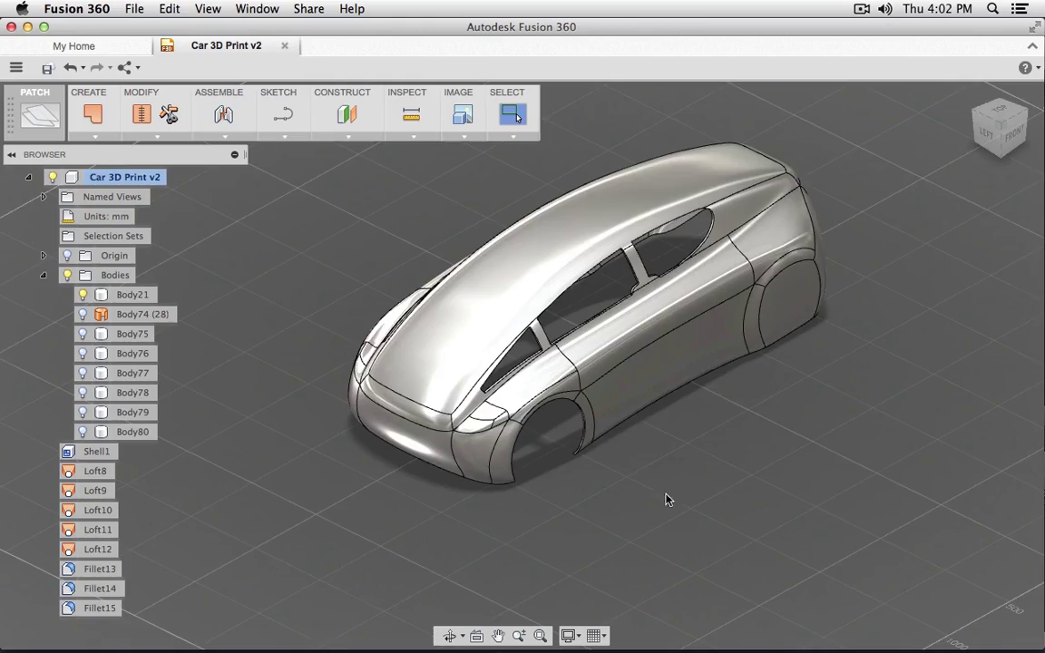
shift+middle_drag(665, 497, 680, 466)
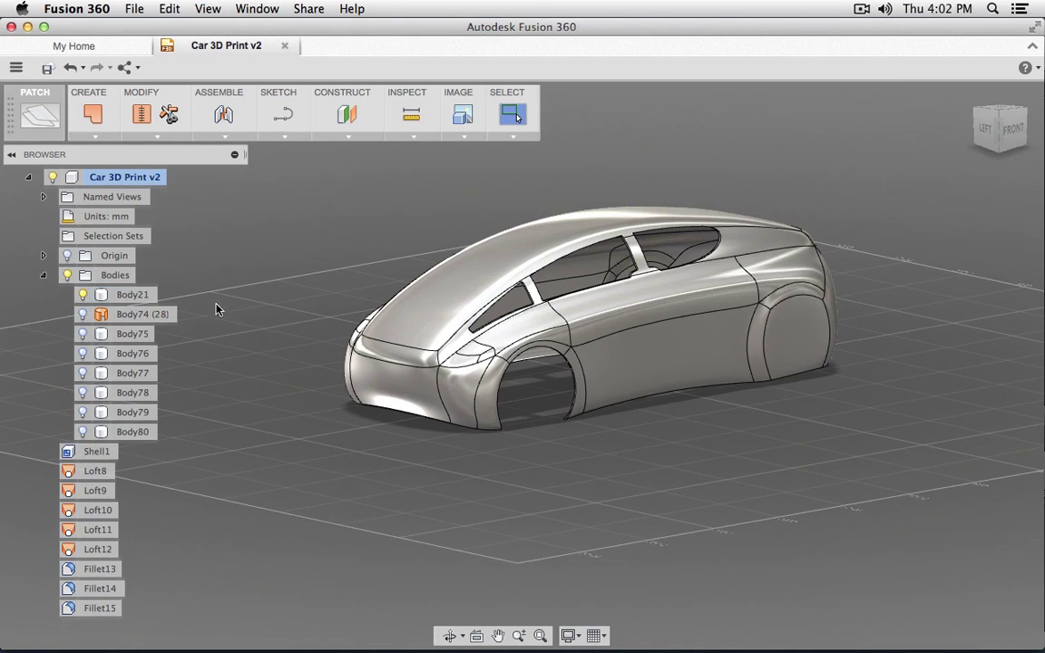
Open Save As STL for the car body, Body21, and turn on the mesh preview to inspect its triangles.
click(126, 297)
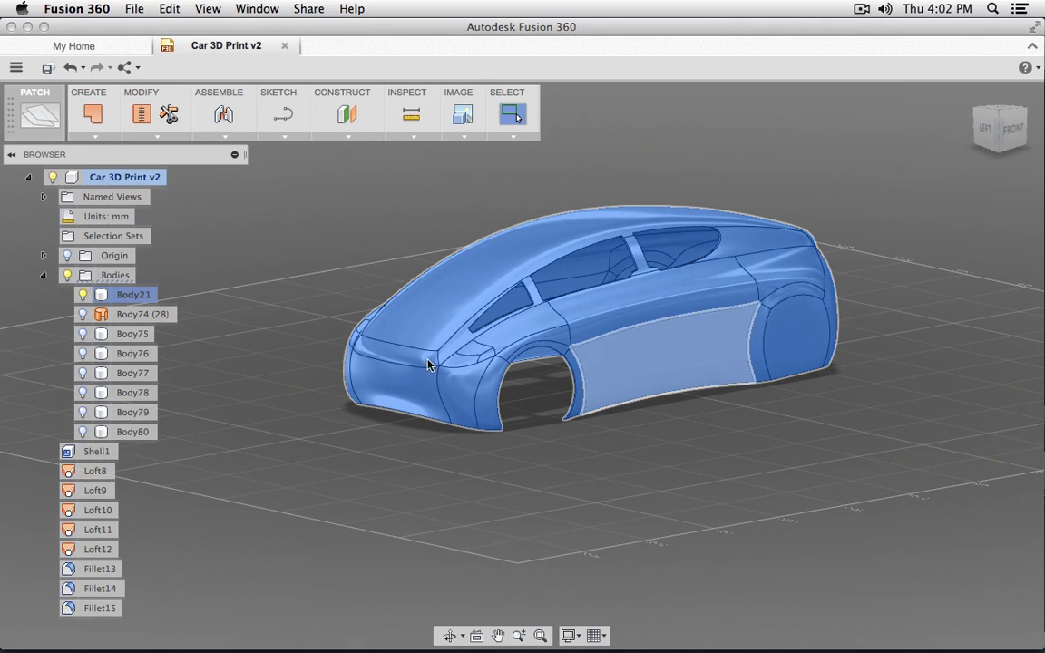
right_click(141, 301)
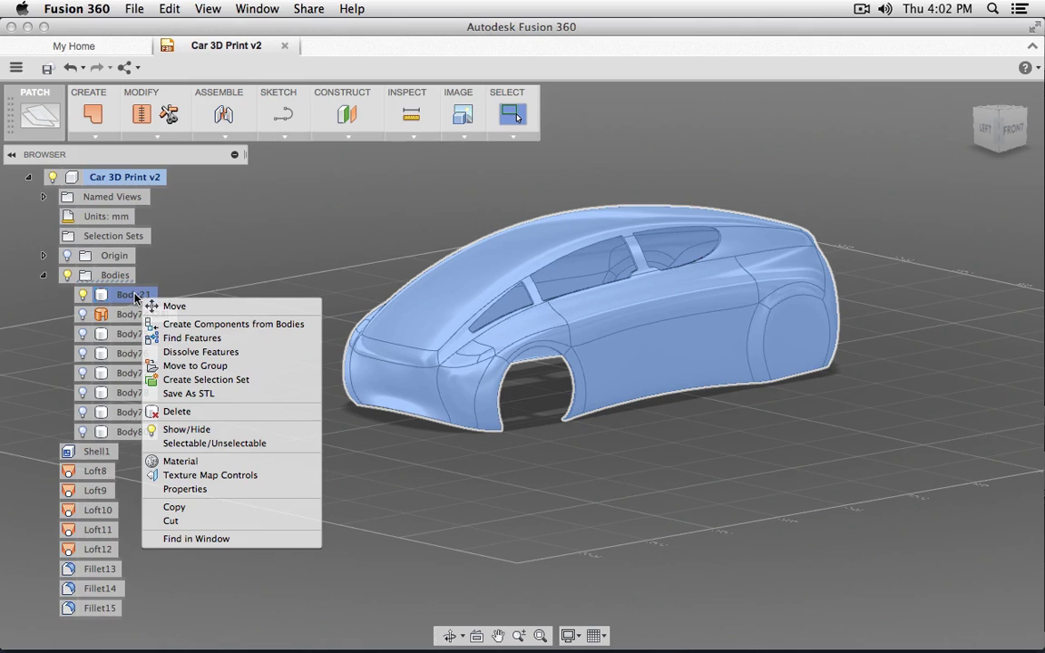
click(206, 396)
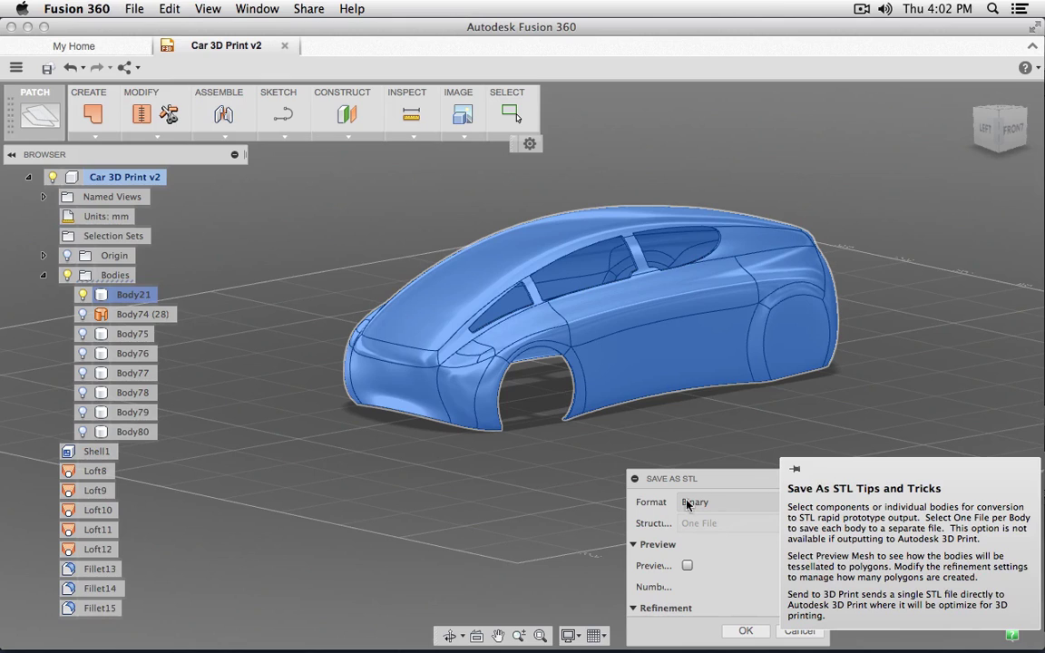
drag(706, 483, 410, 235)
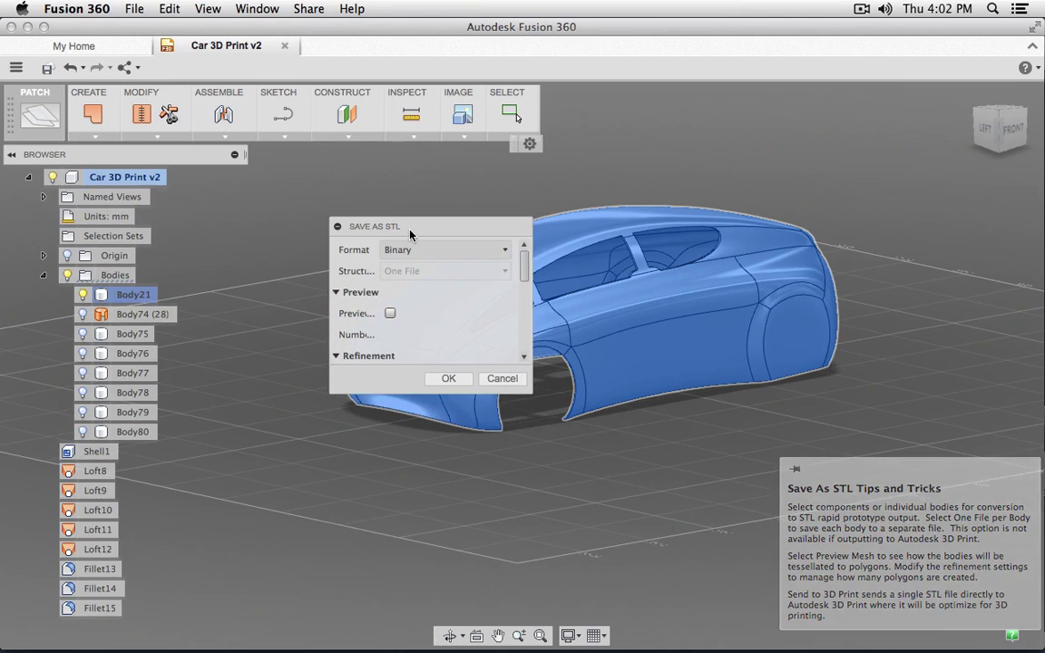
click(390, 313)
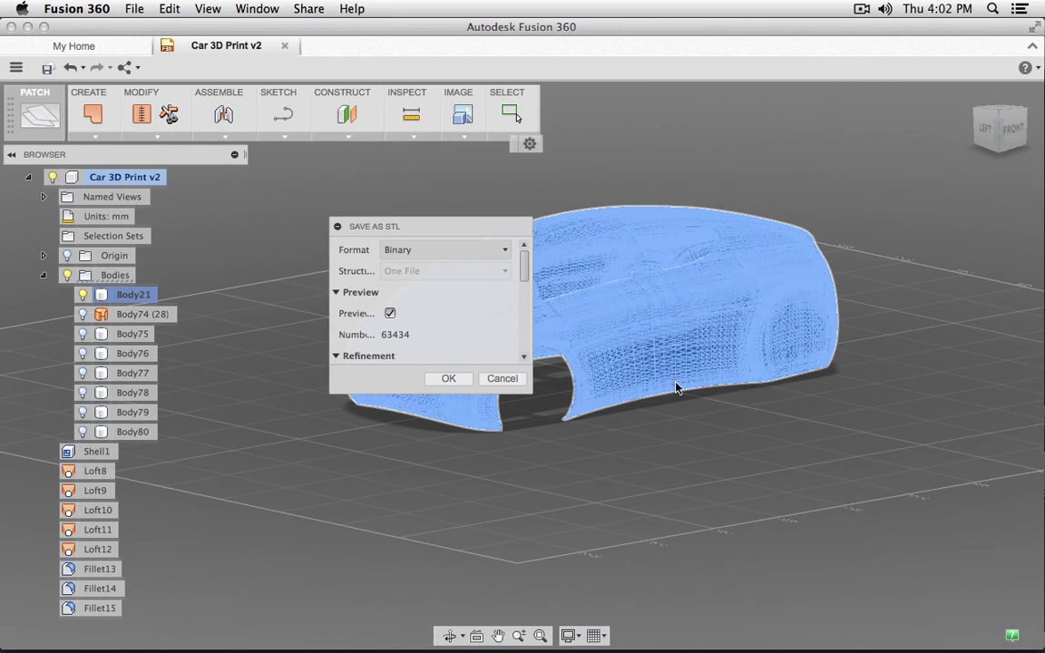
scroll(698, 399, up, 10)
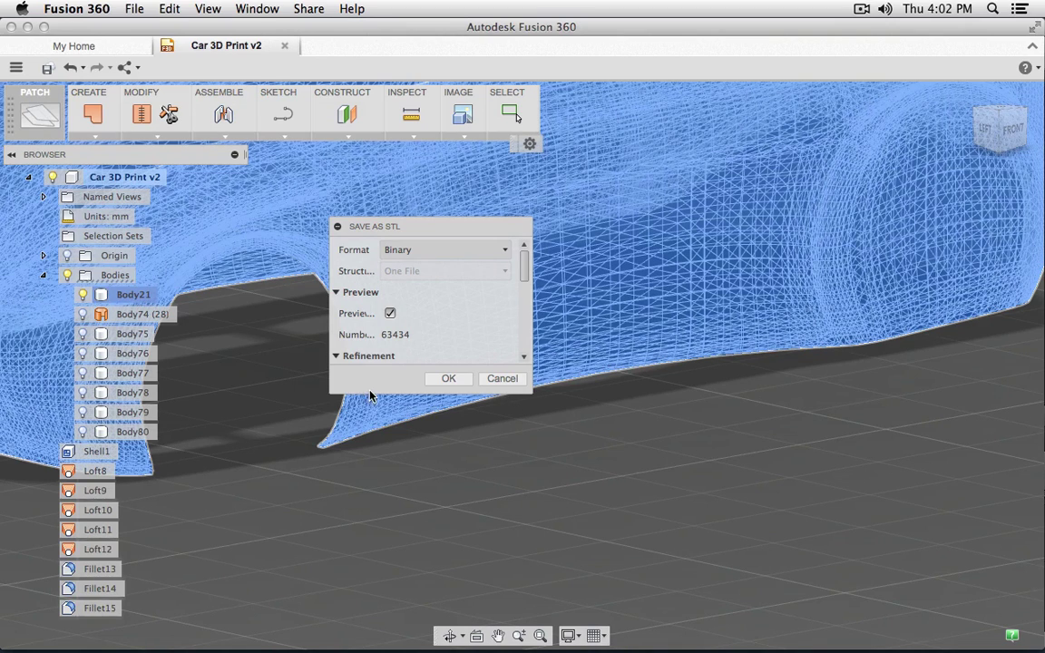
Review the STL refinement levels and tolerances and the Autodesk 3D Print information in the export settings.
mouse_move(526, 268)
mouse_down()
mouse_move(528, 340)
mouse_move(526, 290)
mouse_up()
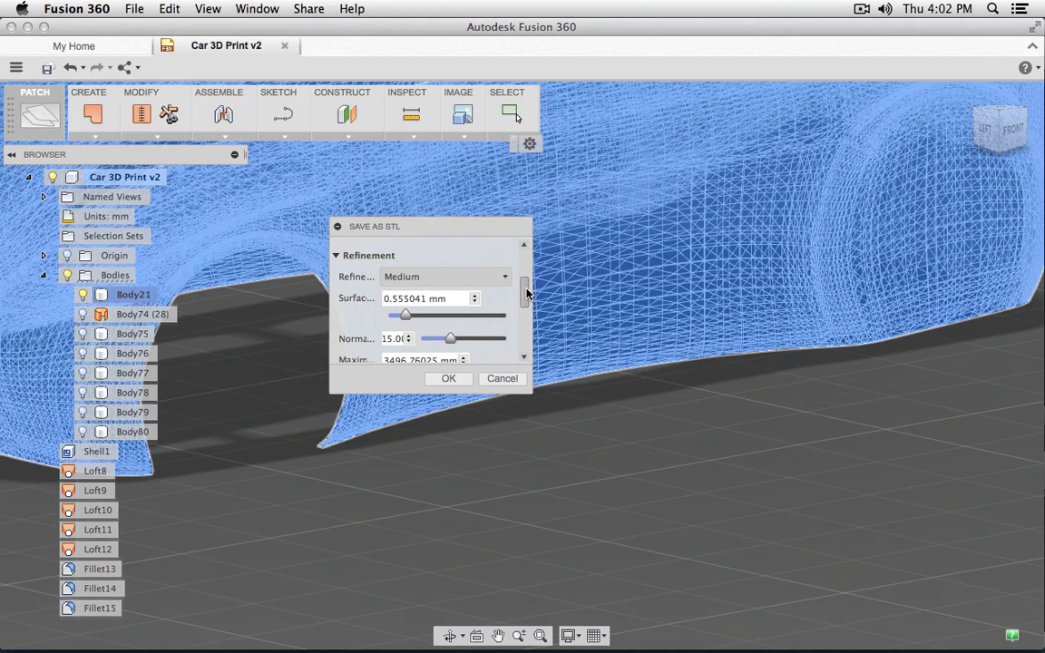
click(440, 277)
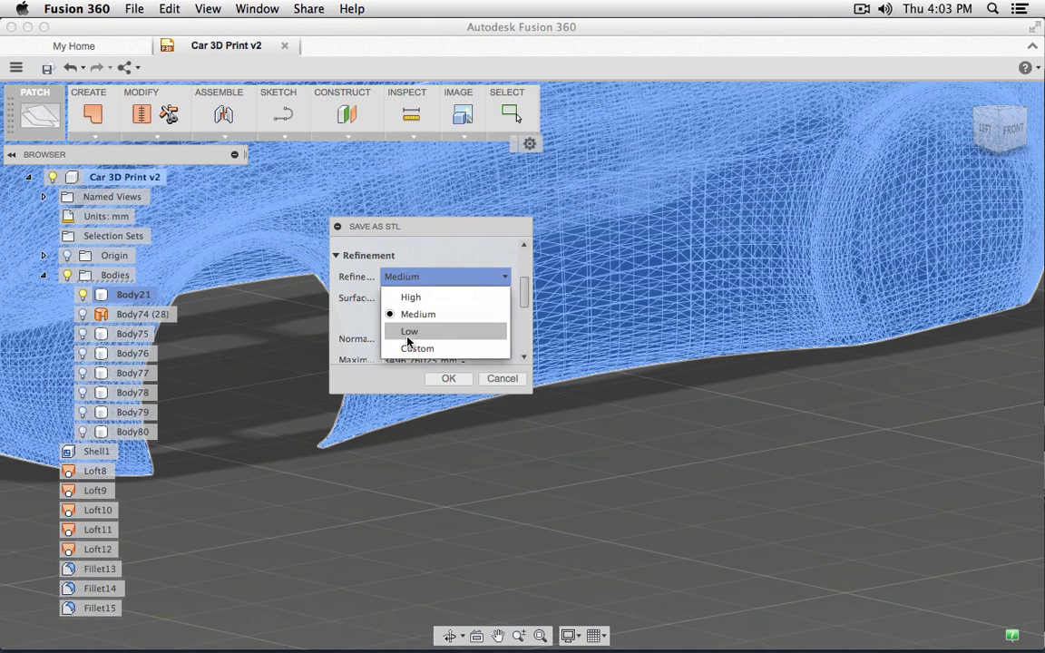
click(435, 252)
click(434, 252)
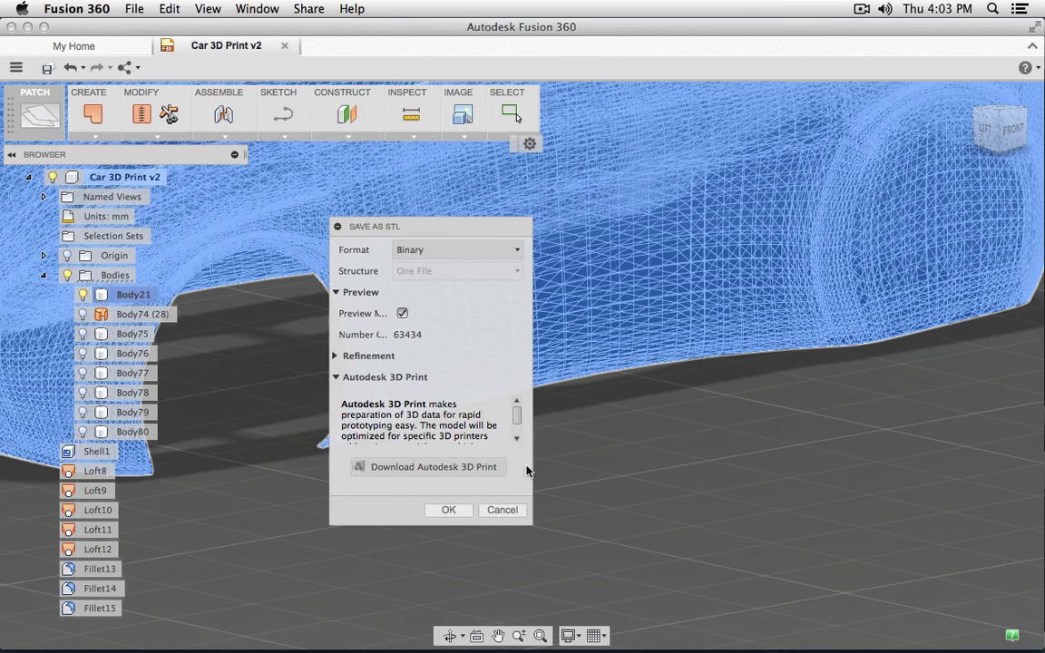
scroll(465, 399, down, 2)
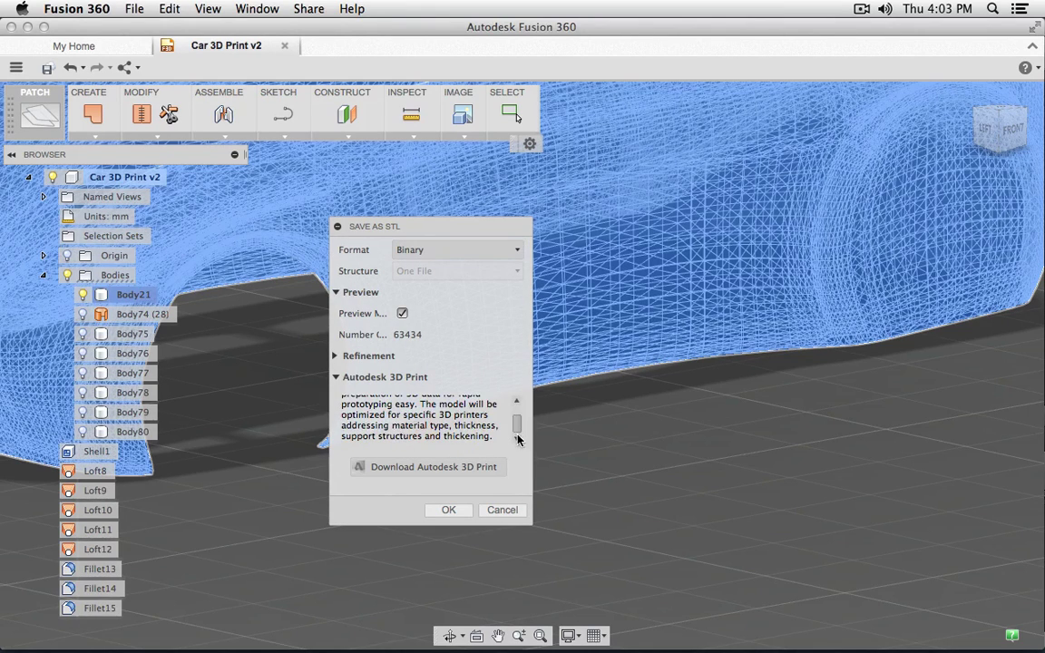
click(336, 357)
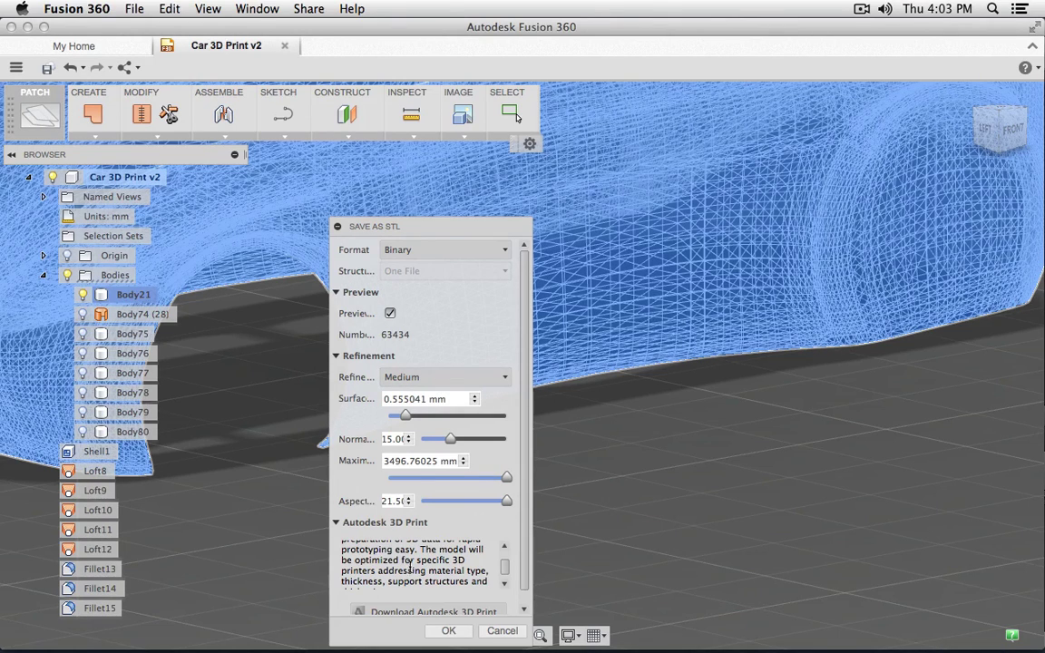
scroll(410, 567, down, 2)
scroll(410, 567, up, 2)
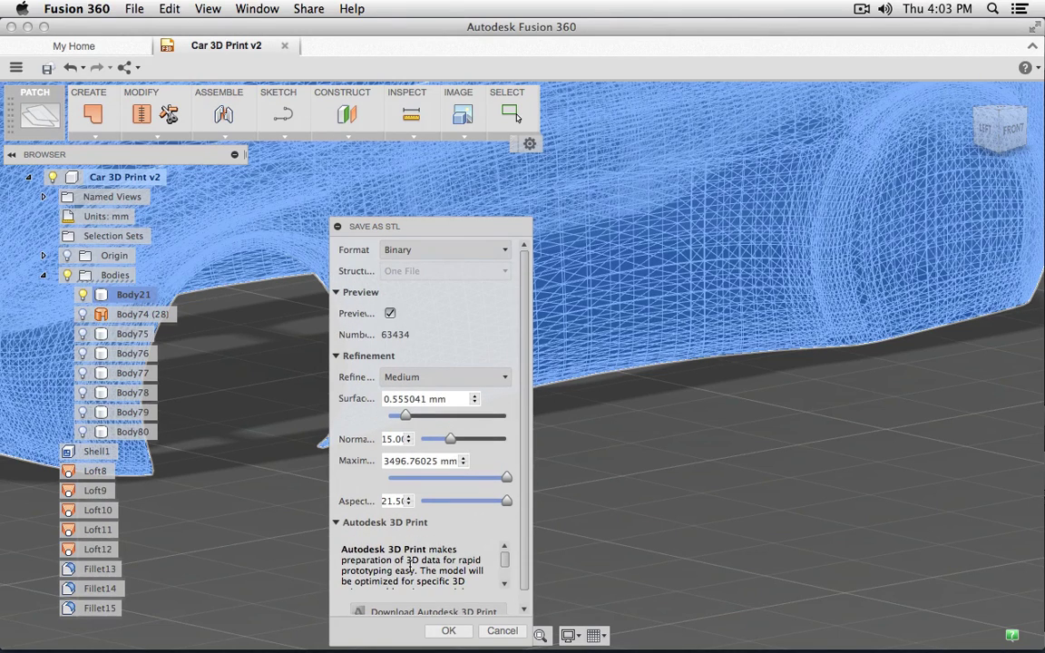
drag(392, 227, 363, 121)
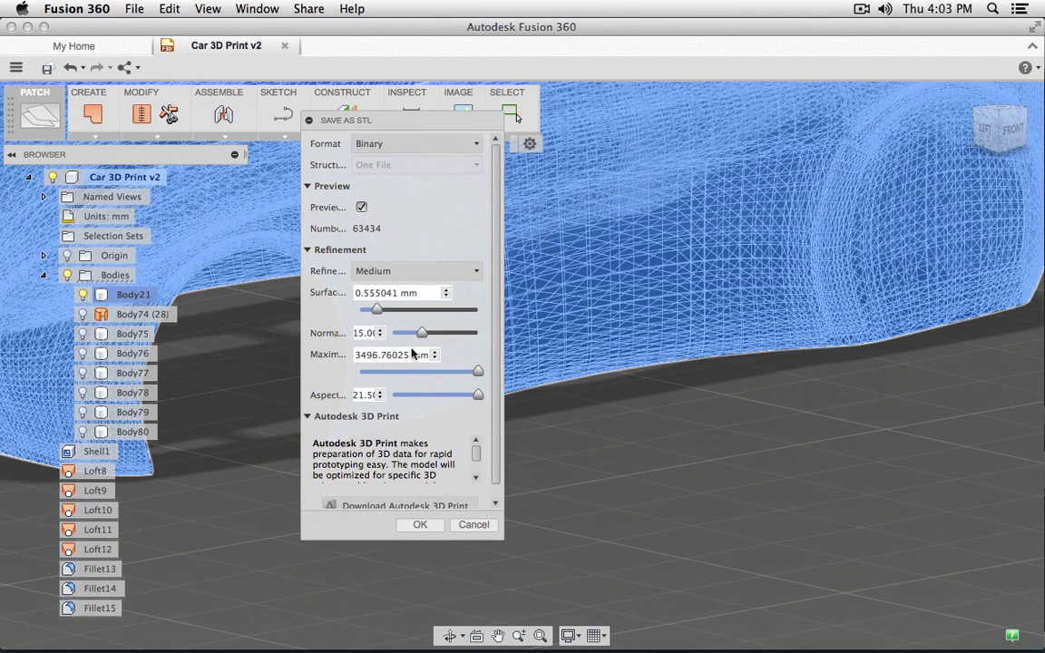
Accept the Binary format and Medium refinement for the STL export and choose the Desktop as the save location.
click(418, 527)
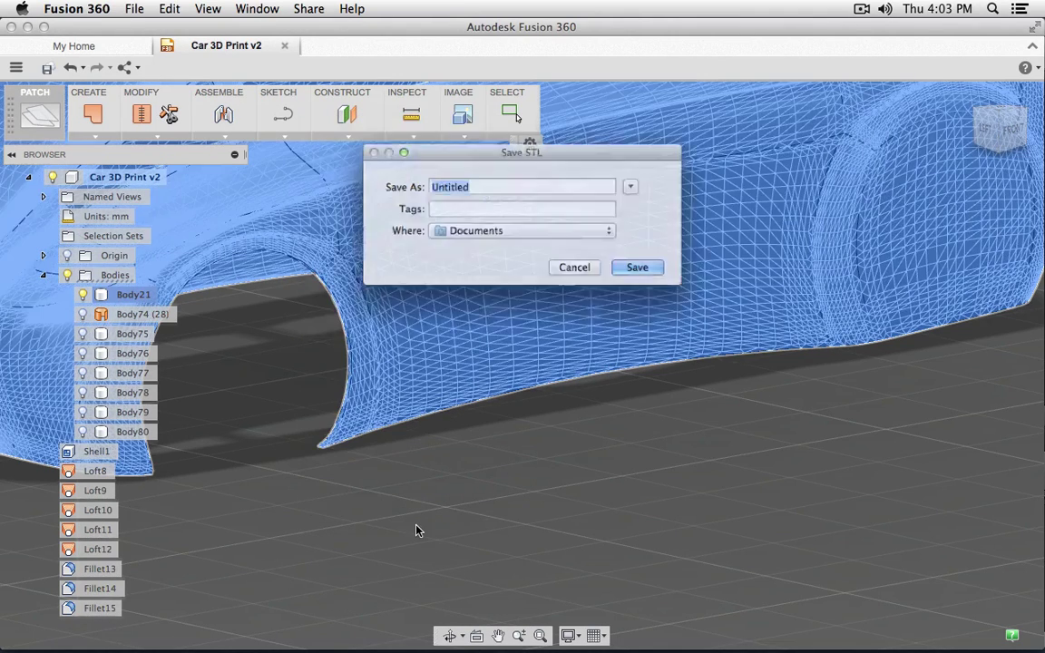
click(475, 234)
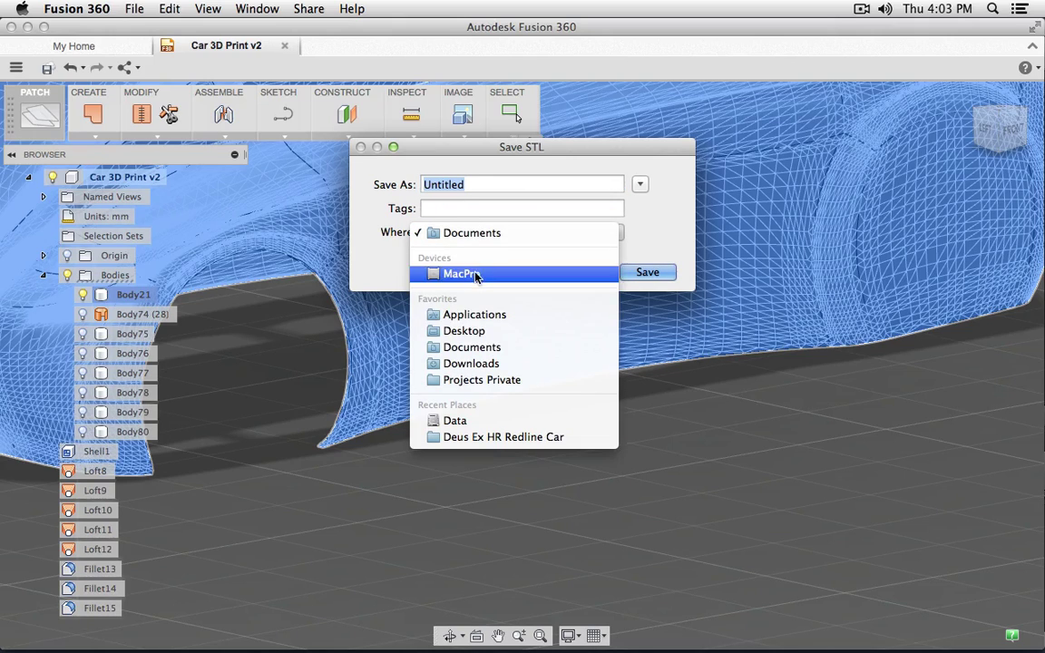
click(492, 331)
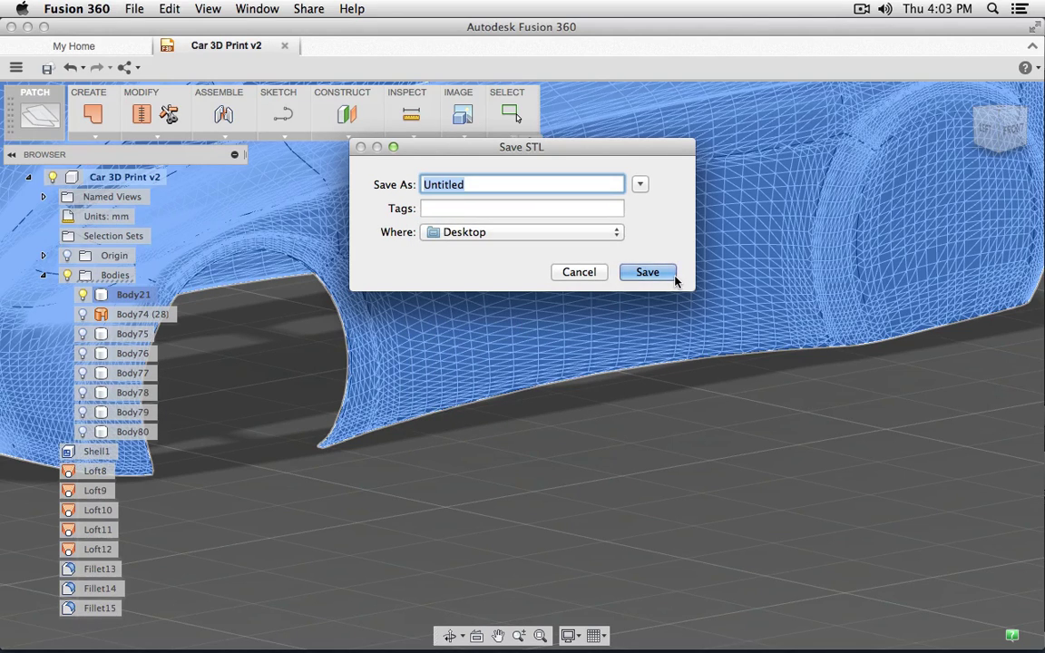